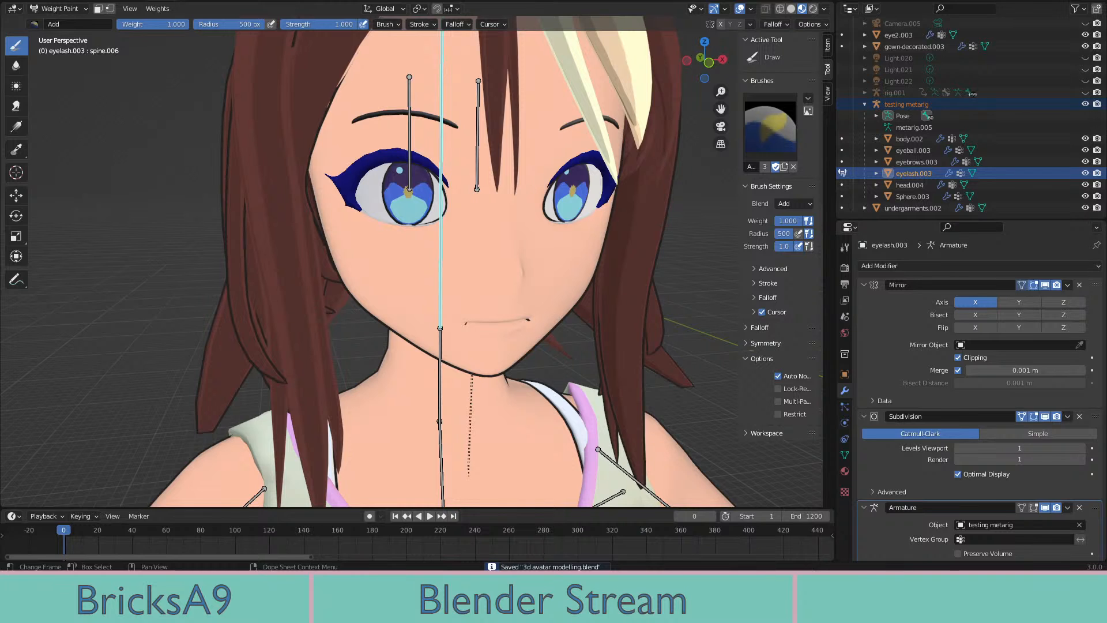
Examine the avatar and its armature from the full body up to the head, viewing it from several angles
middle_click_drag(632, 373, 523, 115)
scroll(442, 222, "down", 2)
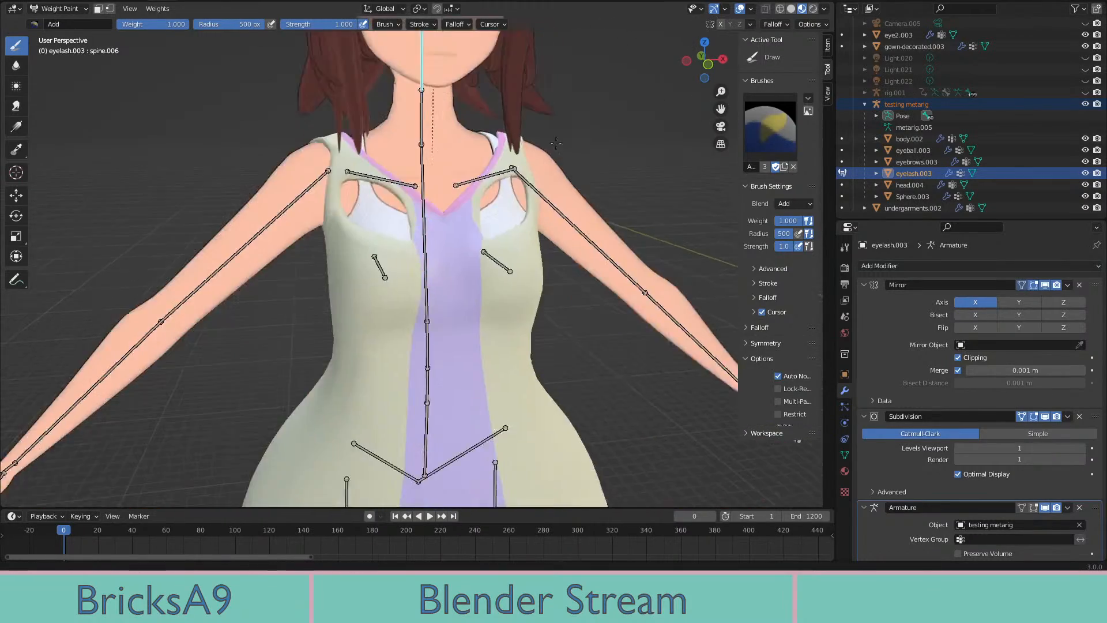
scroll(536, 308, "down", 4)
scroll(536, 308, "down", 5)
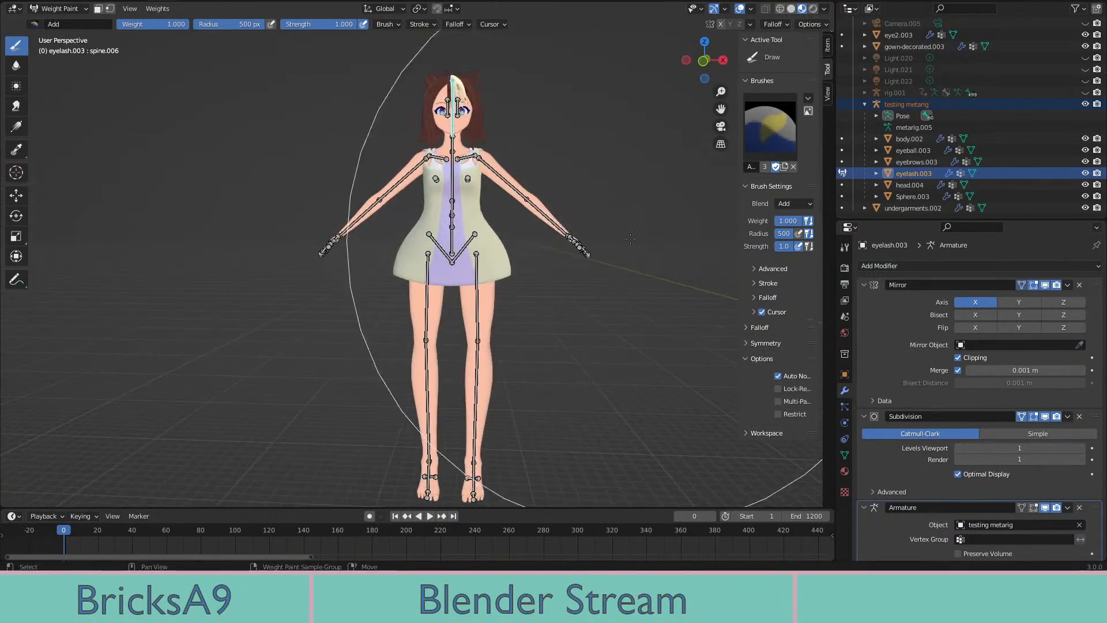
middle_click_drag(380, 194, 442, 367, "shift")
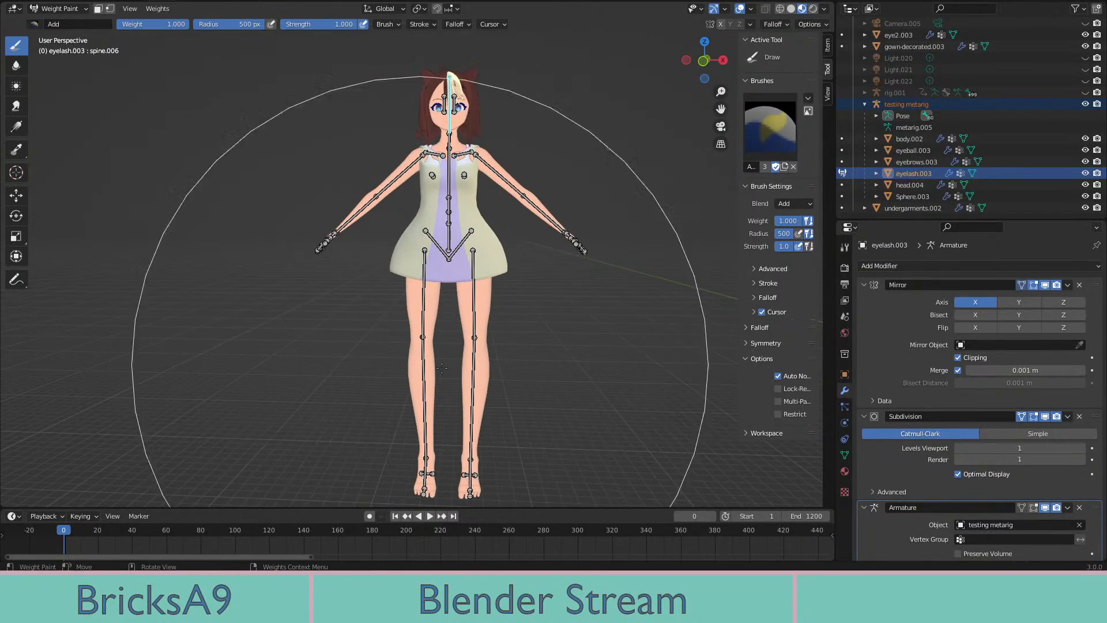
middle_click_drag(514, 247, 424, 254)
scroll(481, 261, "up", 4)
middle_click_drag(424, 202, 419, 260, "shift")
middle_click_drag(426, 262, 462, 252)
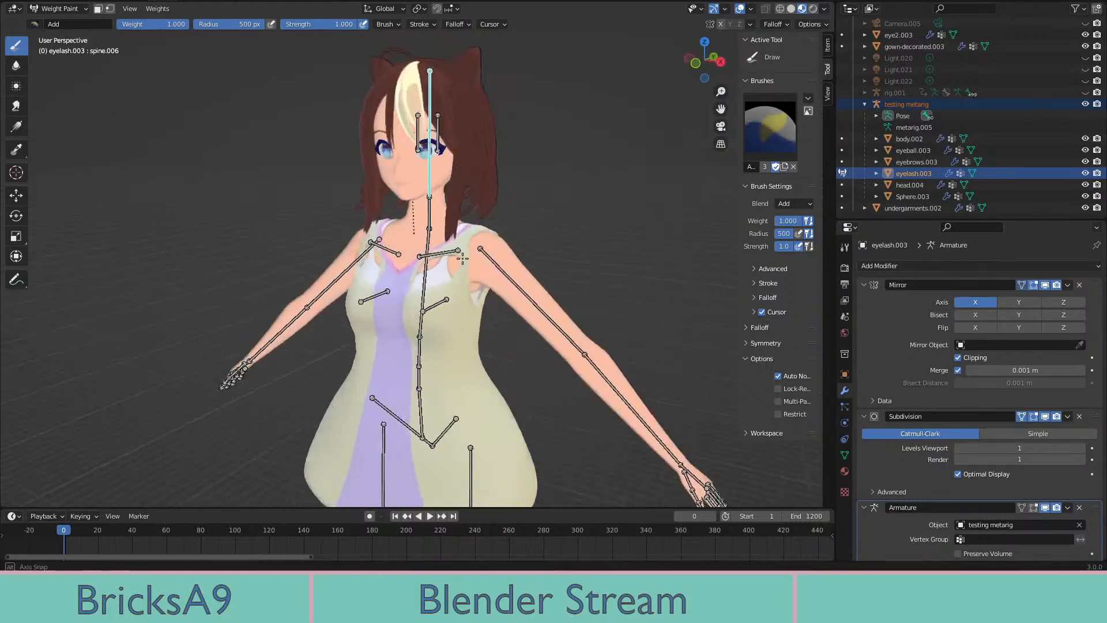
middle_click_drag(473, 214, 453, 267, "shift")
middle_click_drag(453, 266, 507, 283)
scroll(473, 249, "up", 4)
scroll(519, 305, "up", 4)
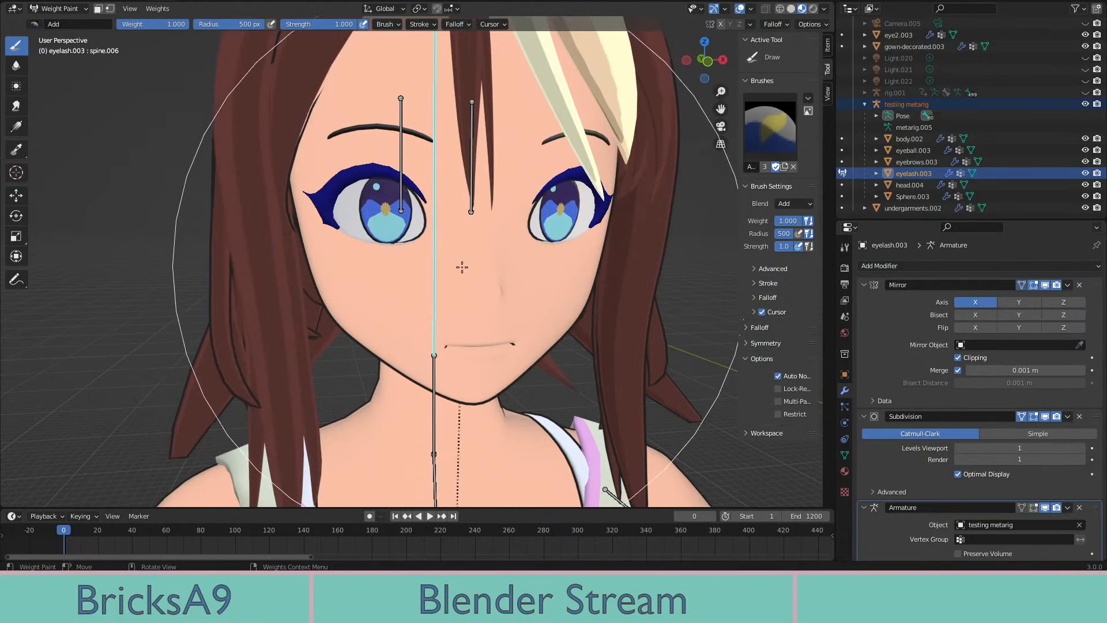
Examine the face, eyes and eyelashes around the head bone from the front and both sides in Material Preview shading
mouse_move(462, 267)
middle_mouse_down()
mouse_move(511, 269)
mouse_move(513, 287)
mouse_move(409, 268)
mouse_move(452, 267)
middle_mouse_up()
scroll(403, 268, "up", 2)
middle_click_drag(361, 242, 476, 270, "shift")
mouse_move(475, 270)
middle_mouse_down()
mouse_move(450, 266)
mouse_move(474, 282)
middle_mouse_up()
mouse_move(552, 266)
middle_mouse_down()
mouse_move(451, 266)
mouse_move(390, 170)
mouse_move(484, 288)
mouse_move(512, 298)
mouse_move(433, 308)
mouse_move(508, 304)
mouse_move(470, 313)
mouse_move(421, 295)
mouse_move(536, 321)
mouse_move(542, 336)
mouse_move(438, 265)
mouse_move(466, 256)
mouse_move(444, 334)
mouse_move(447, 257)
mouse_move(415, 250)
middle_mouse_up()
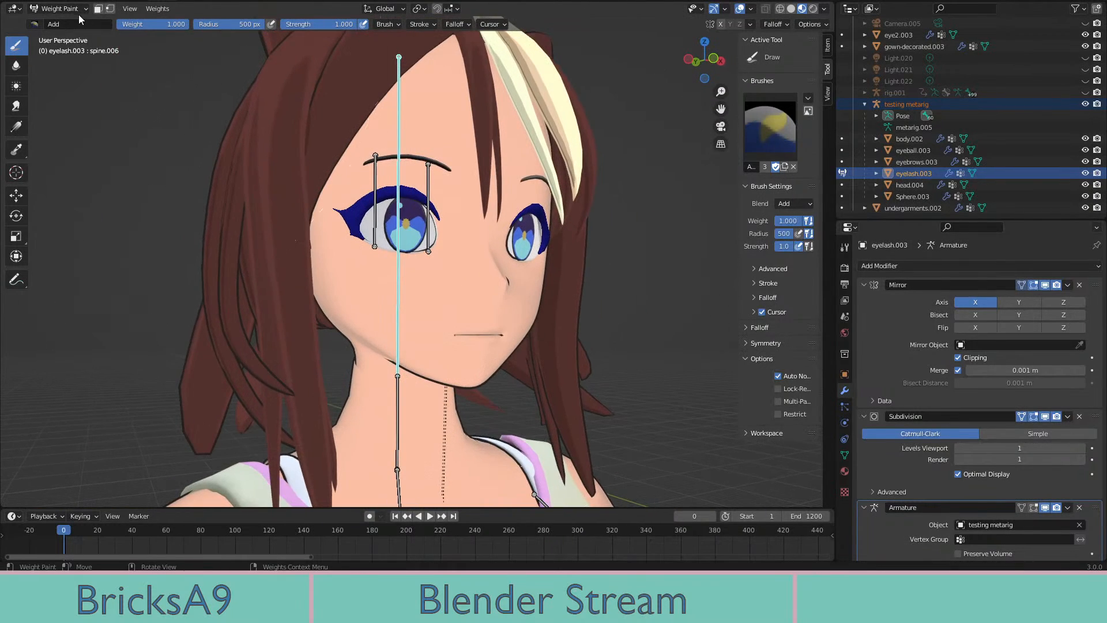
middle_click_drag(426, 155, 486, 309)
key("z")
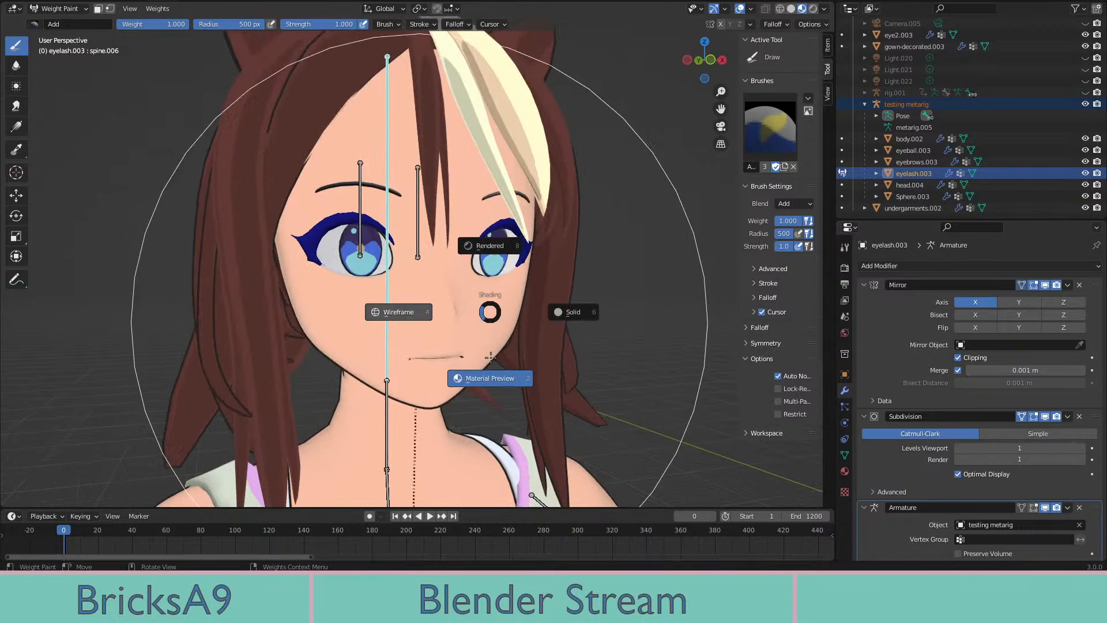
left_click(490, 378)
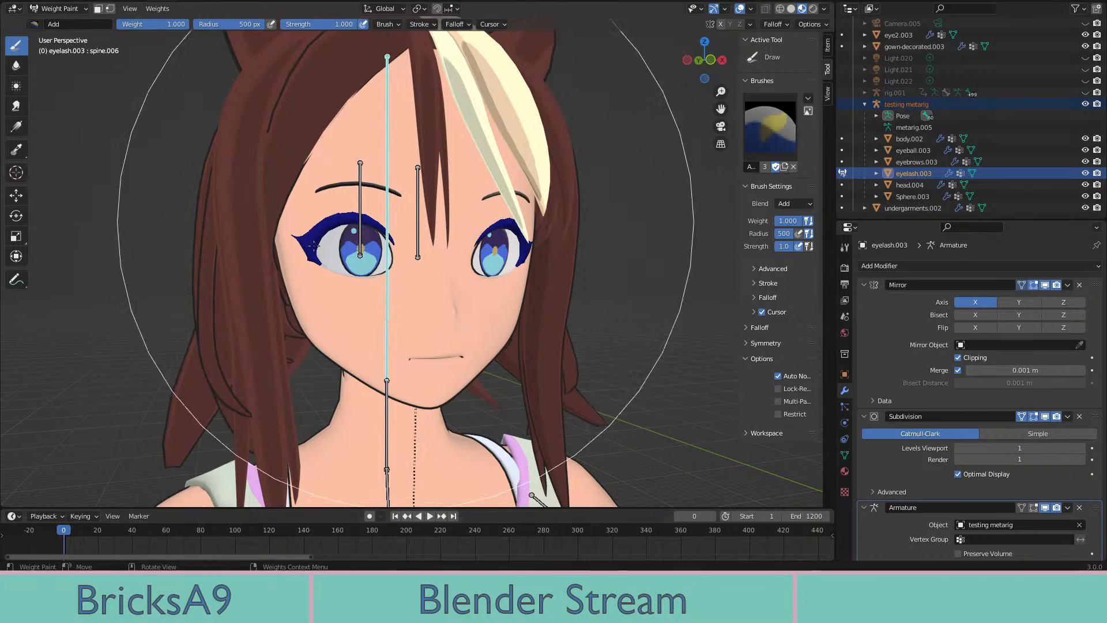
middle_click_drag(313, 245, 413, 228)
middle_click_drag(549, 236, 451, 239)
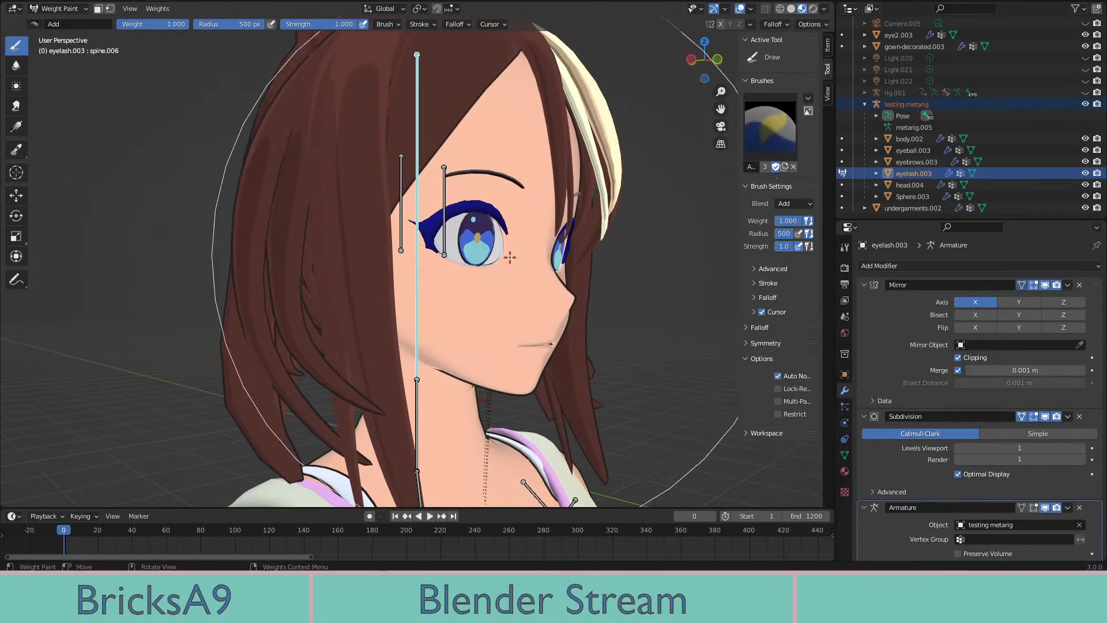
middle_click_drag(510, 257, 451, 261)
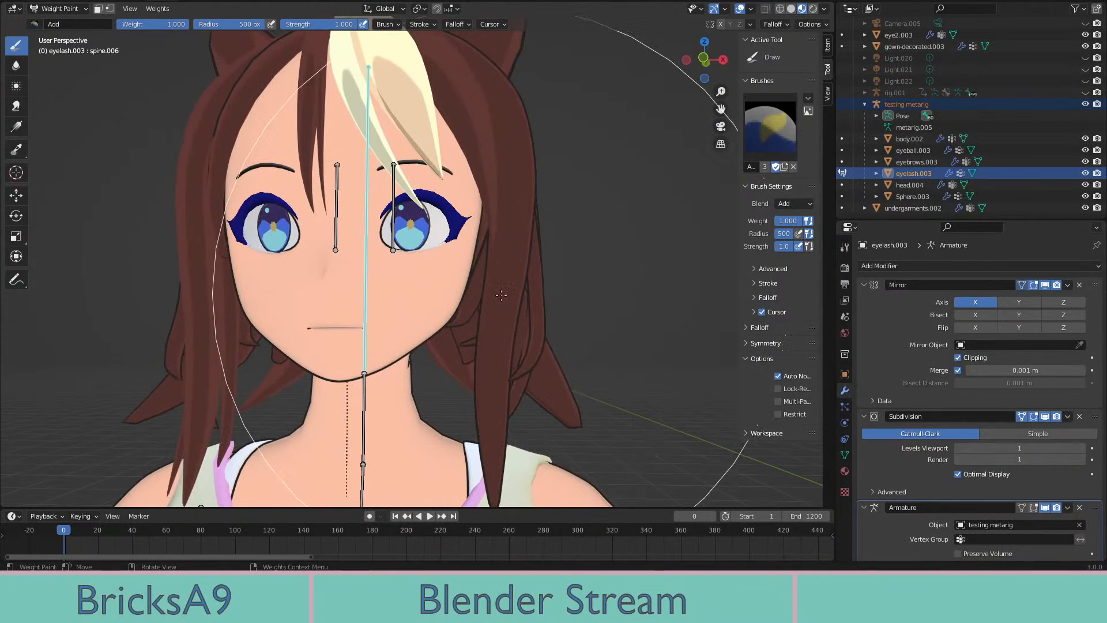
middle_click_drag(501, 295, 305, 290)
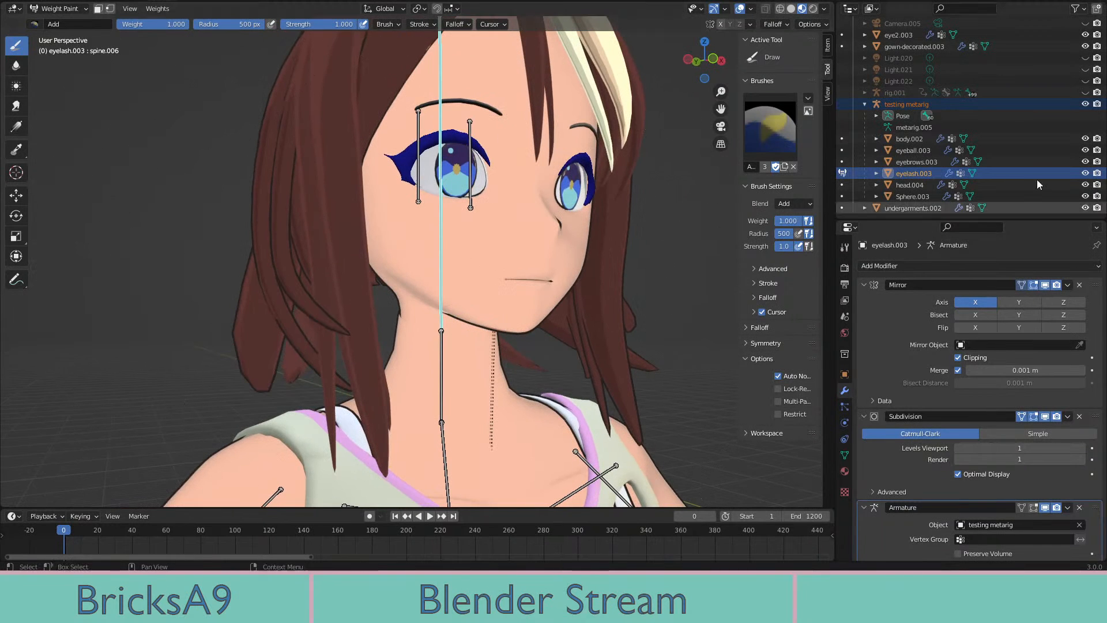
Look through the hair and body objects in the actual rigging testing collection and compare them with the model's head
scroll(980, 173, "down", 10)
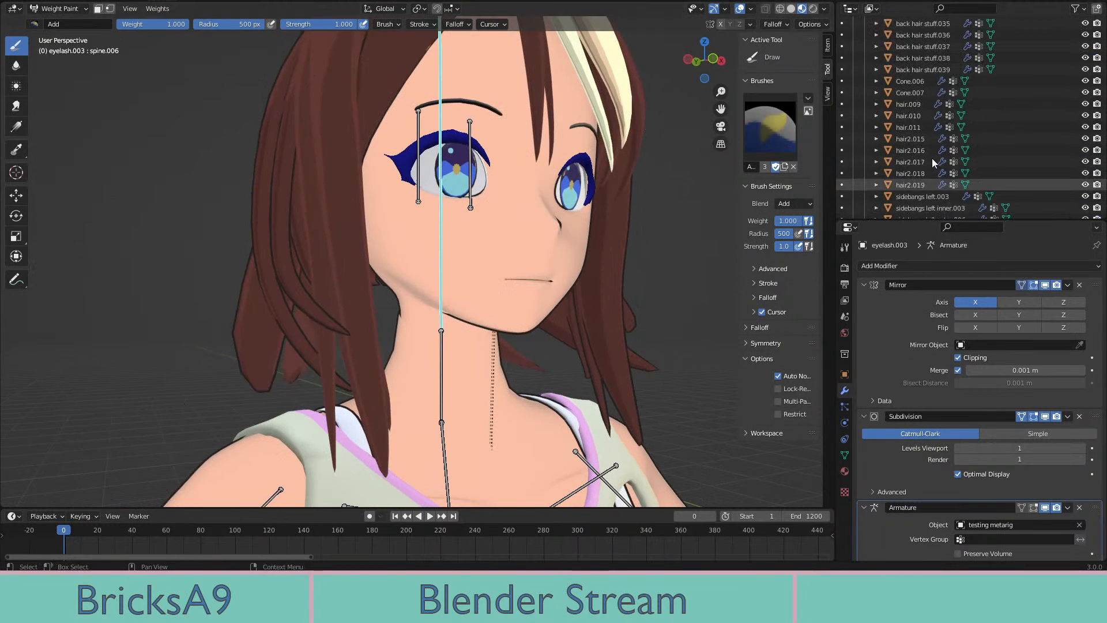
scroll(932, 158, "up", 3)
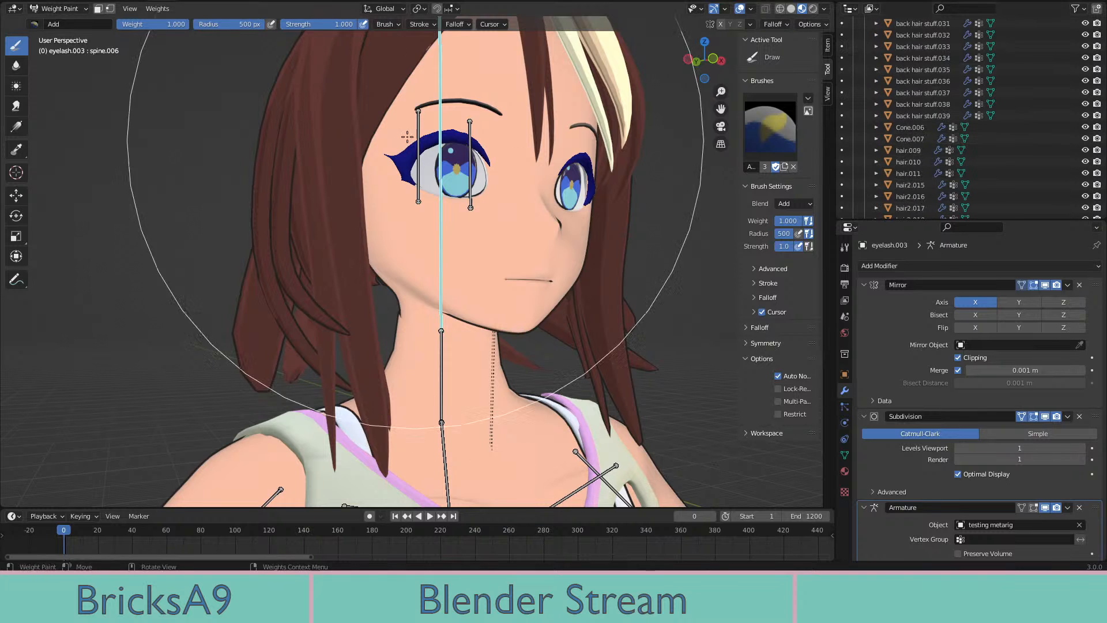
scroll(948, 150, "down", 8)
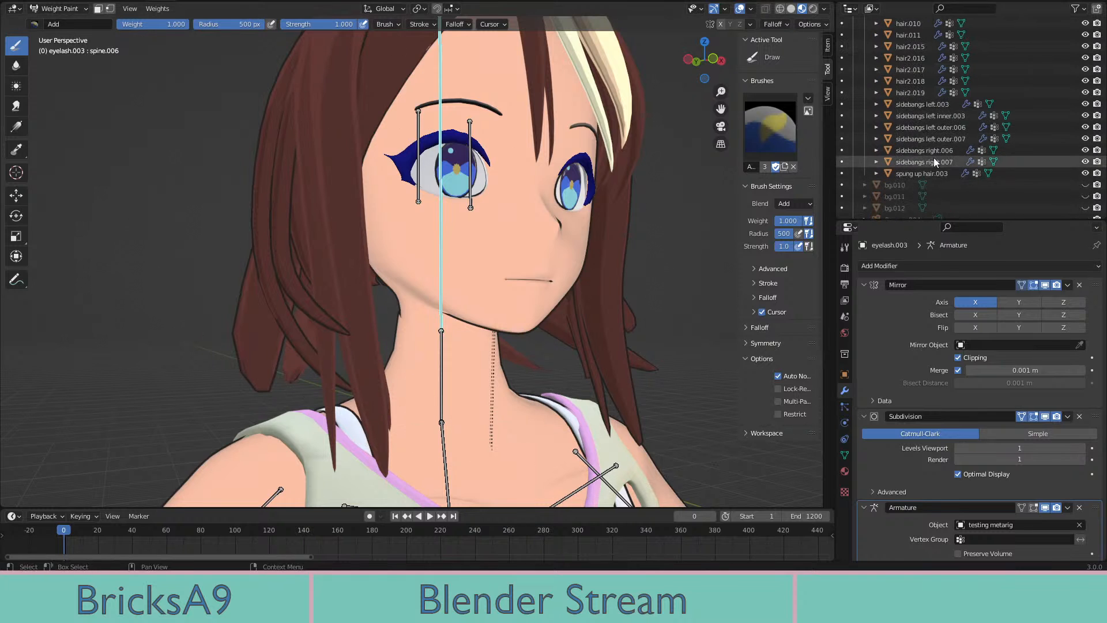
scroll(932, 156, "up", 12)
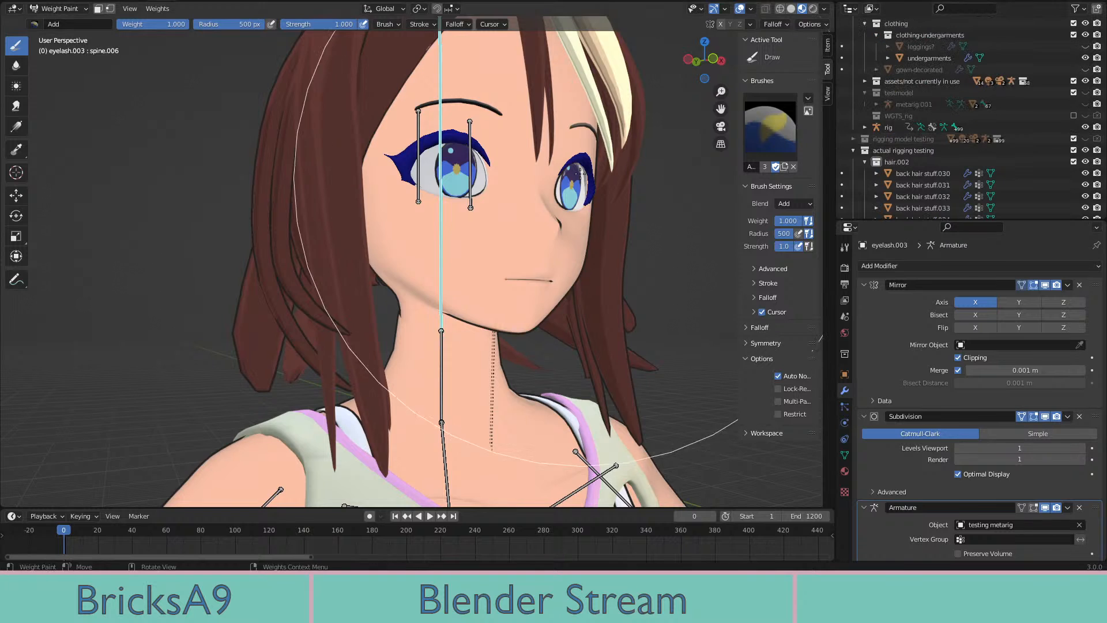
middle_click_drag(581, 171, 417, 235)
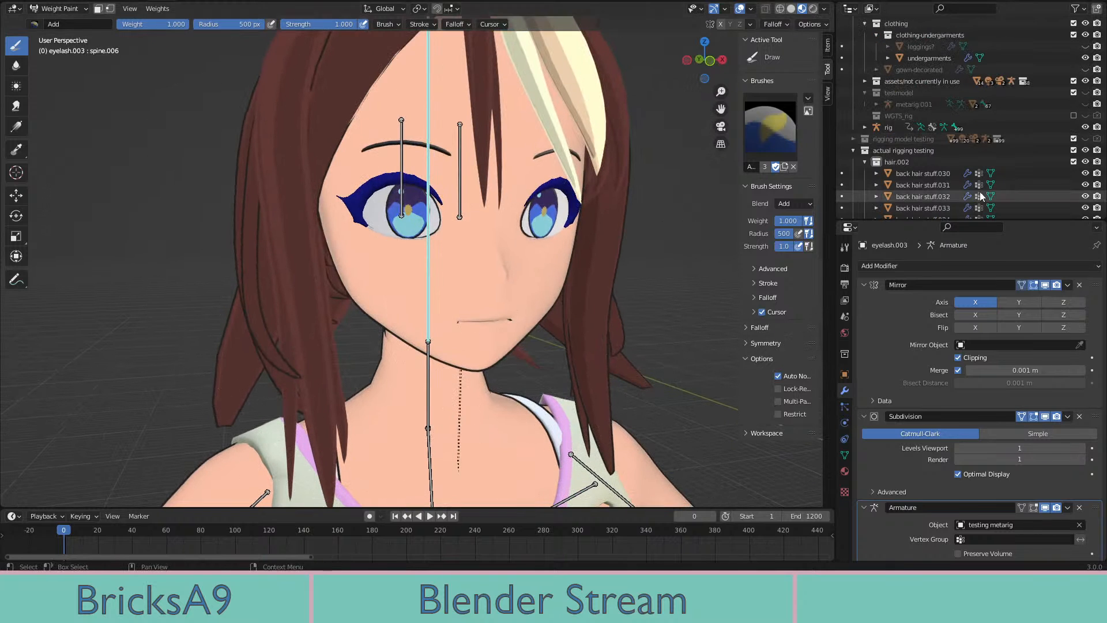
scroll(974, 194, "down", 3)
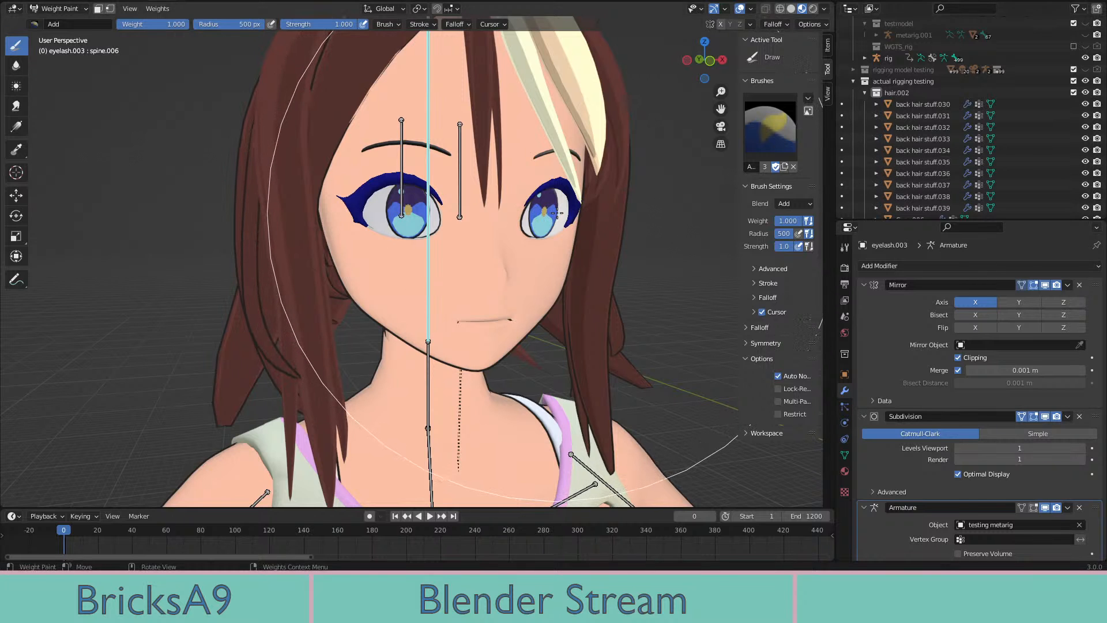
middle_click_drag(590, 229, 564, 230)
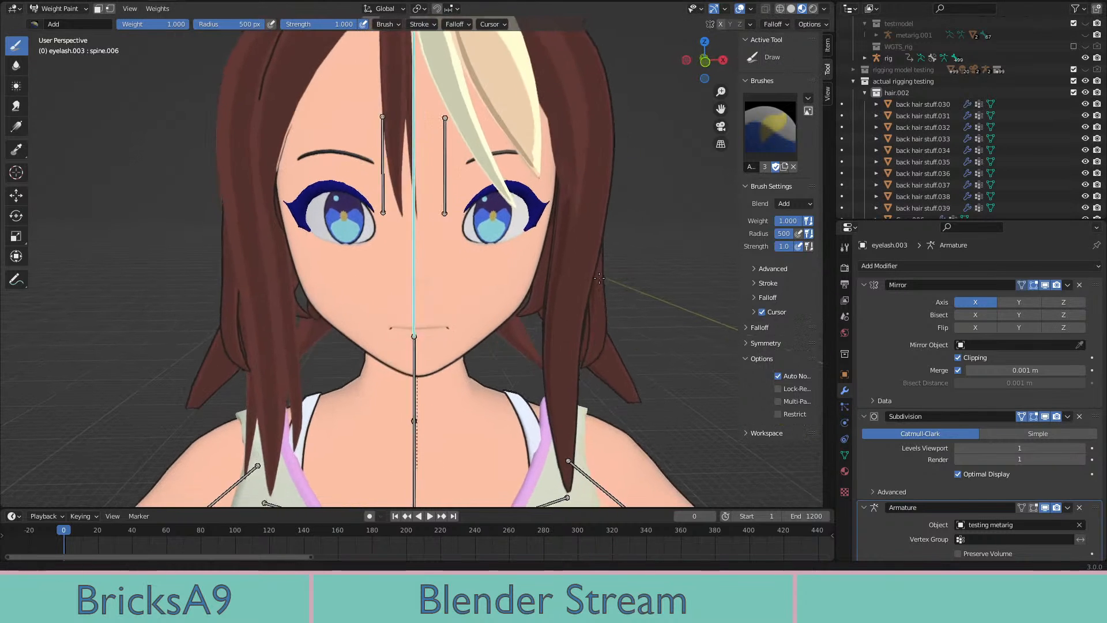
middle_click_drag(564, 306, 70, 53, "shift")
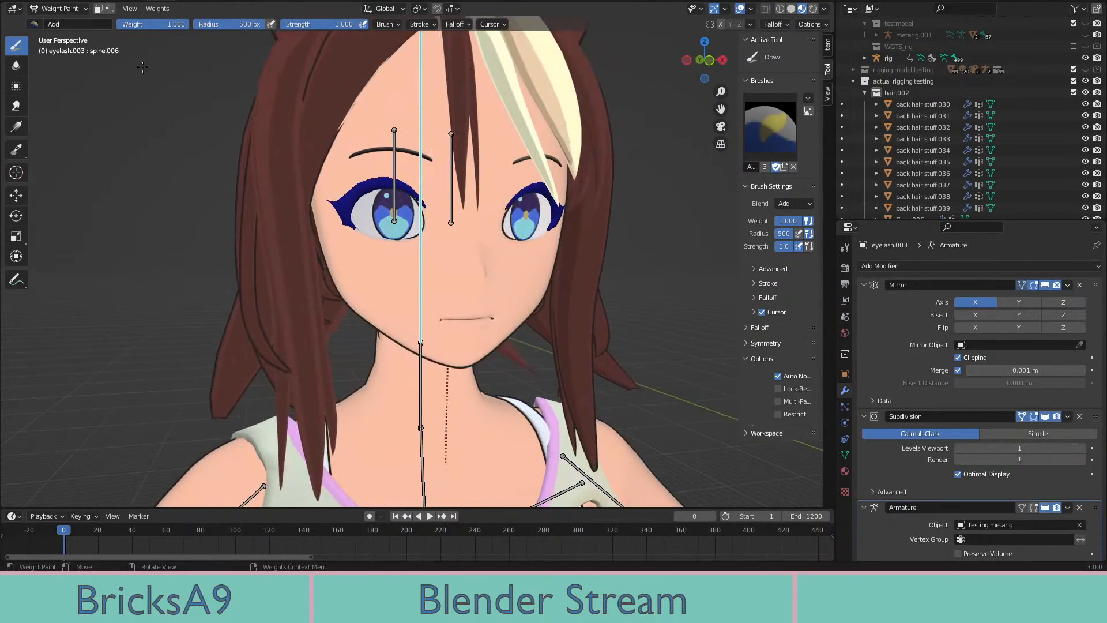
Show the model in wireframe around the eyelashes
key("shift+z")
scroll(372, 240, "up", 4)
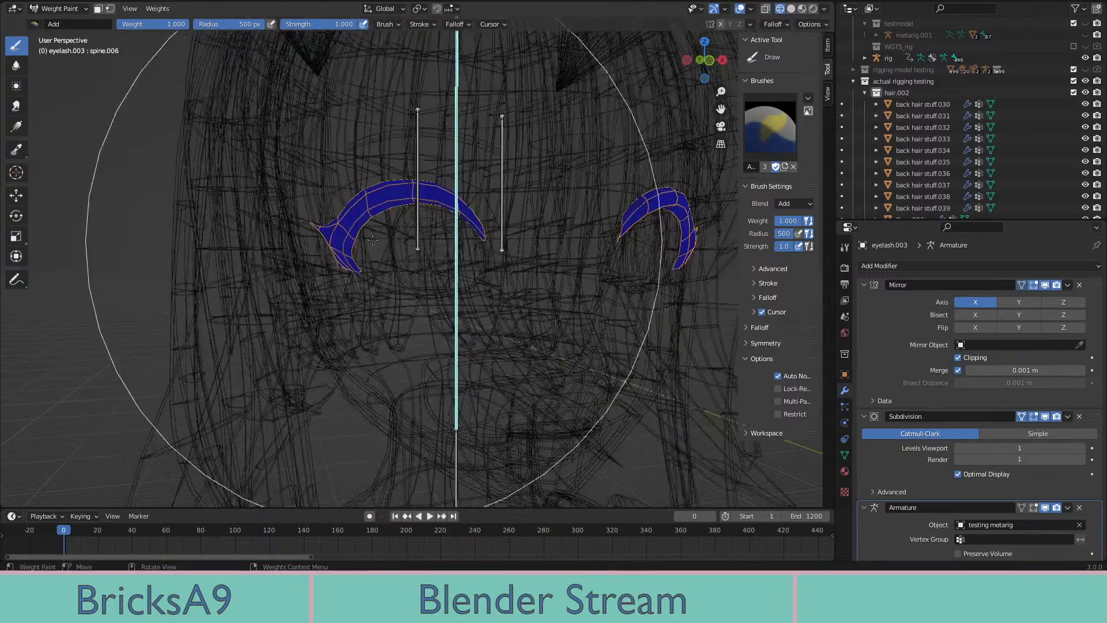
scroll(373, 239, "up", 2)
left_click(314, 220)
left_click_drag(430, 190, 474, 178)
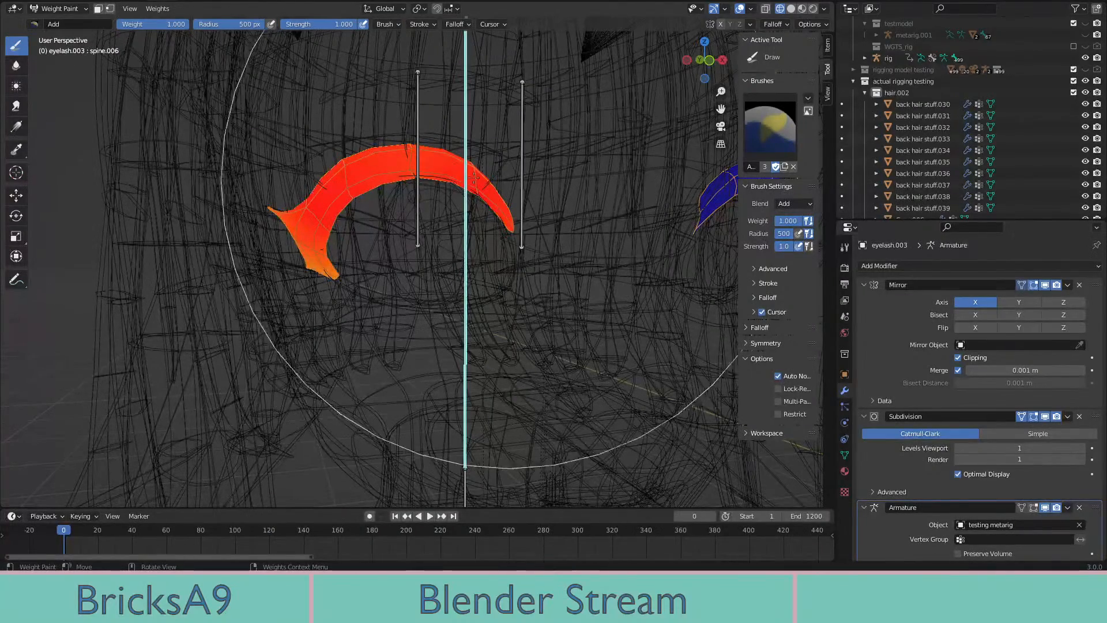
key("ctrl+z")
Paint both eyelashes completely with weight 1.000 for the head bone spine.006 and check the coverage from several angles
middle_click_drag(470, 246, 449, 248)
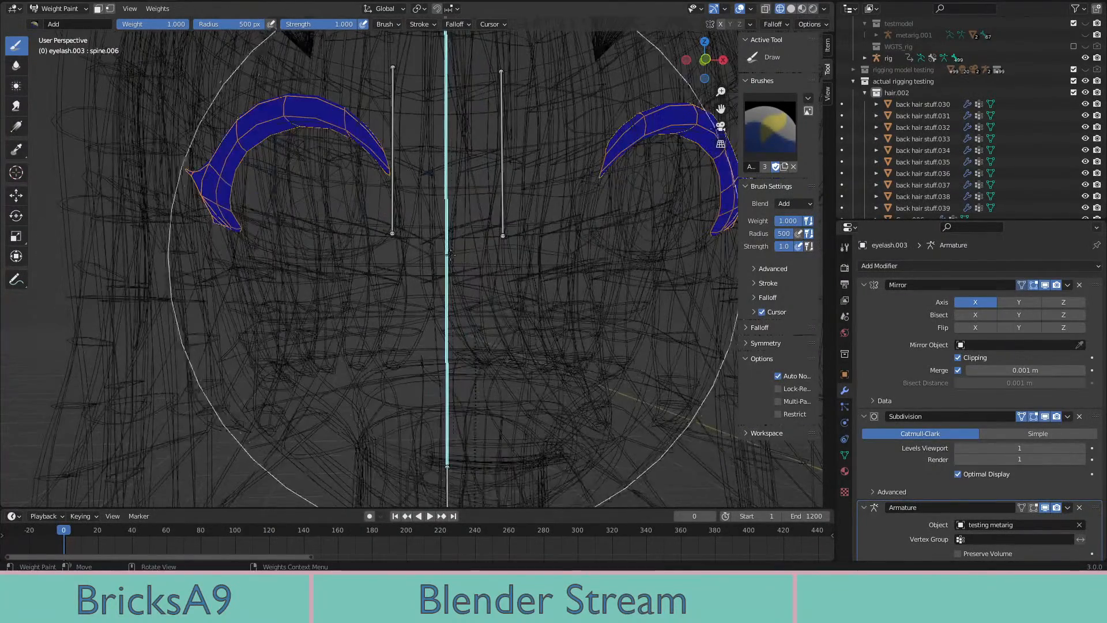
left_click(447, 249, "ctrl")
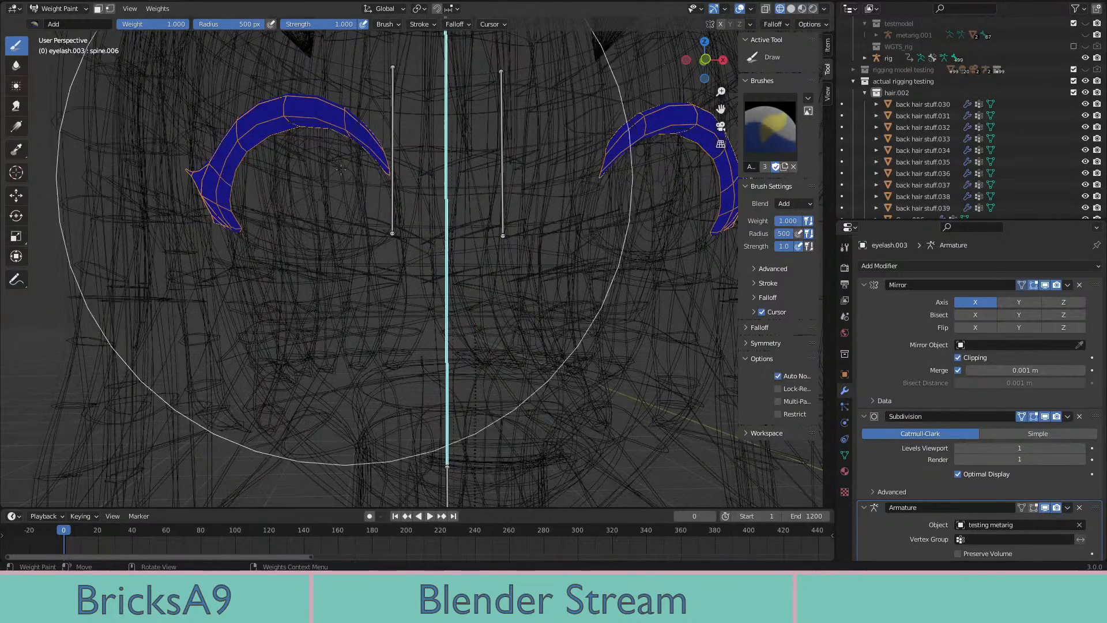
middle_click_drag(364, 177, 381, 183)
mouse_move(312, 247)
left_mouse_down()
mouse_move(321, 228)
mouse_move(430, 147)
mouse_move(491, 223)
left_mouse_up()
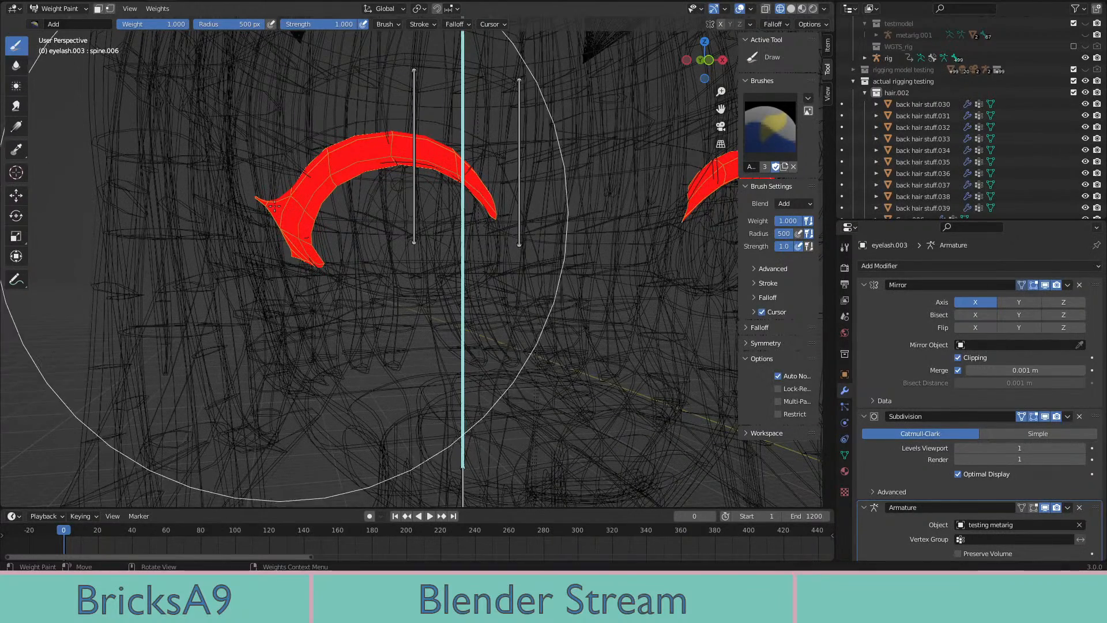
middle_click_drag(344, 146, 576, 376)
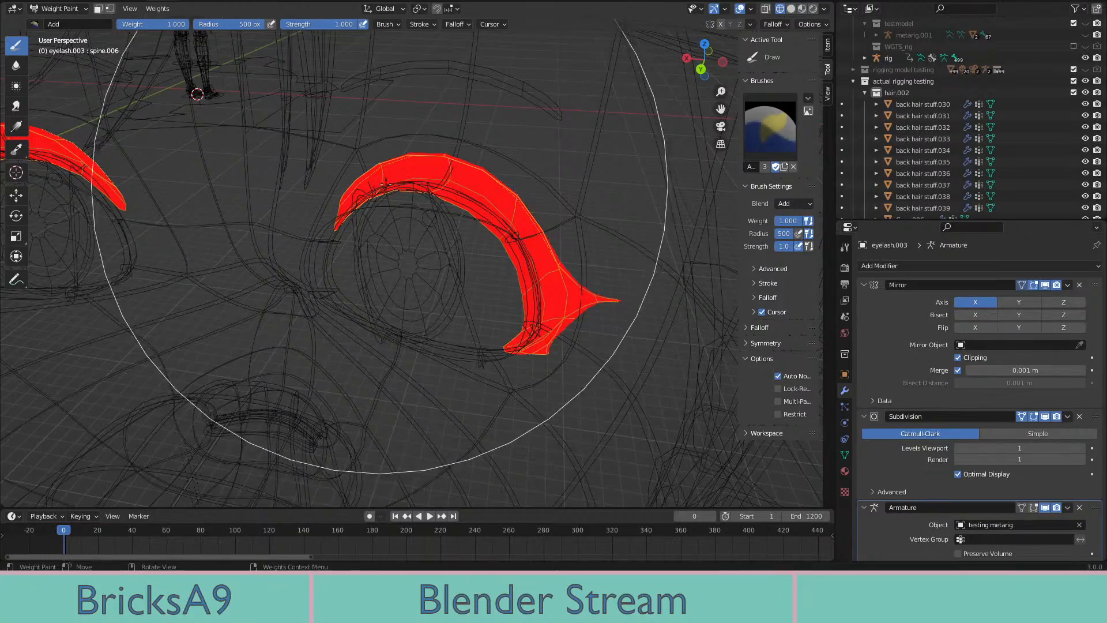
middle_click_drag(386, 183, 378, 242)
middle_click_drag(116, 230, 397, 337, "shift")
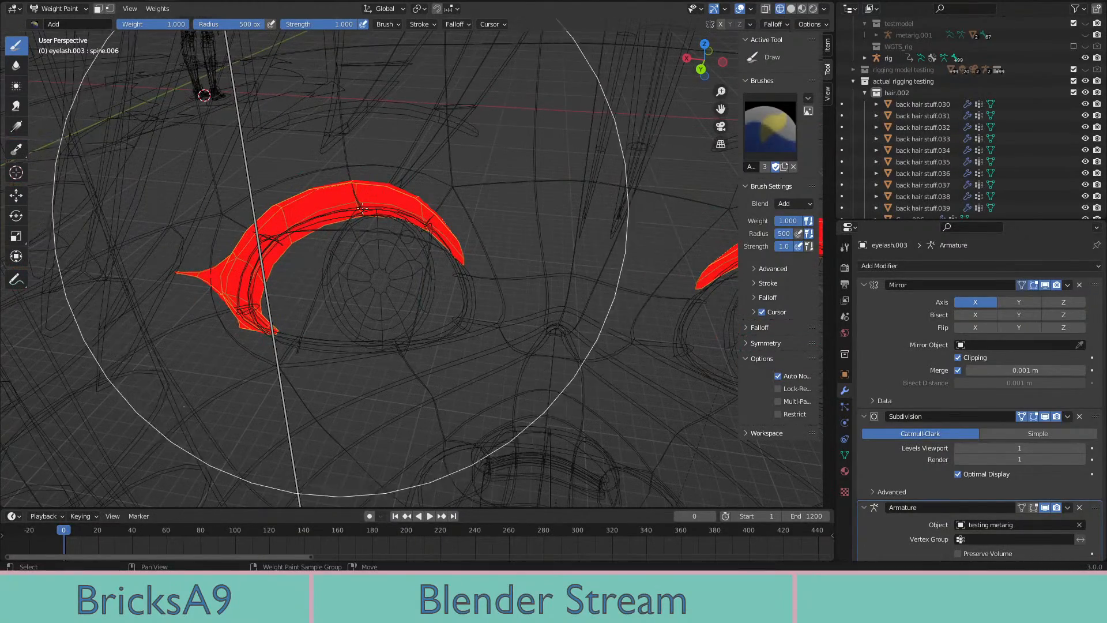
middle_click_drag(362, 208, 376, 349)
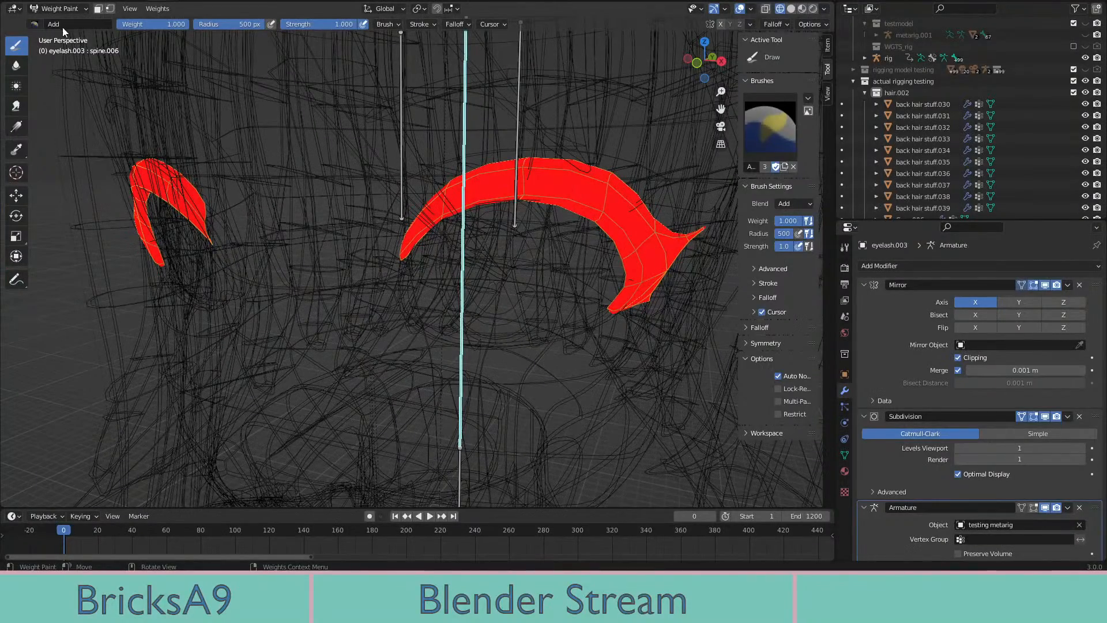
Check the eyelash mesh in Edit Mode with Solid shading and return it to Weight Paint mode
key("ctrl+Tab")
mouse_move(406, 198)
middle_mouse_down()
mouse_move(444, 201)
mouse_move(403, 207)
middle_mouse_up()
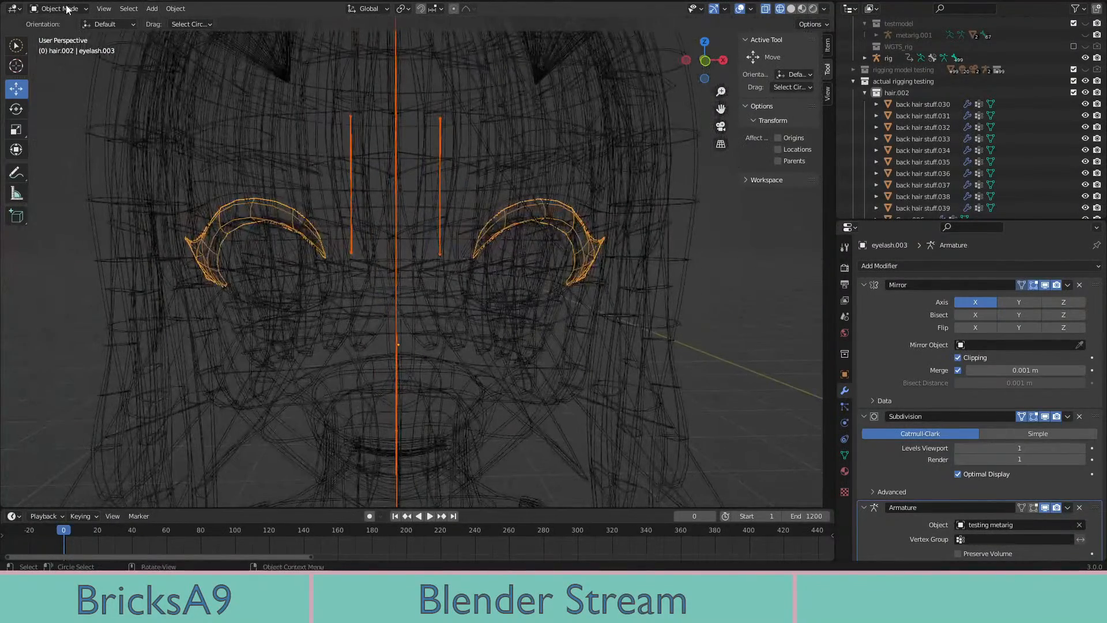
left_click(65, 38)
key("z")
left_click(475, 271)
scroll(417, 225, "up", 5)
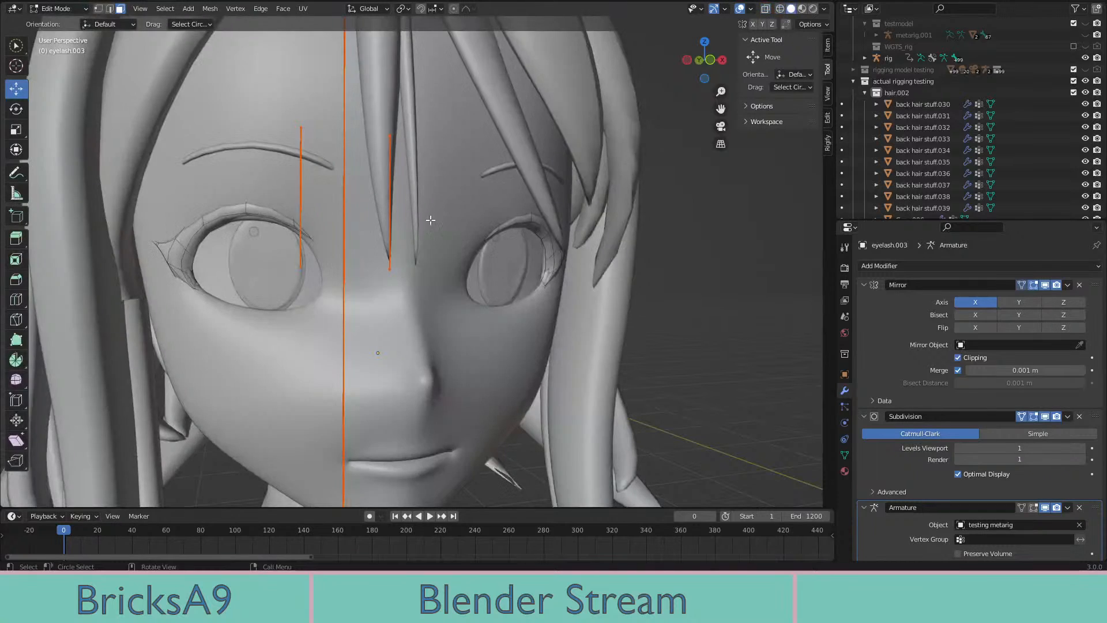
middle_click_drag(417, 225, 374, 227)
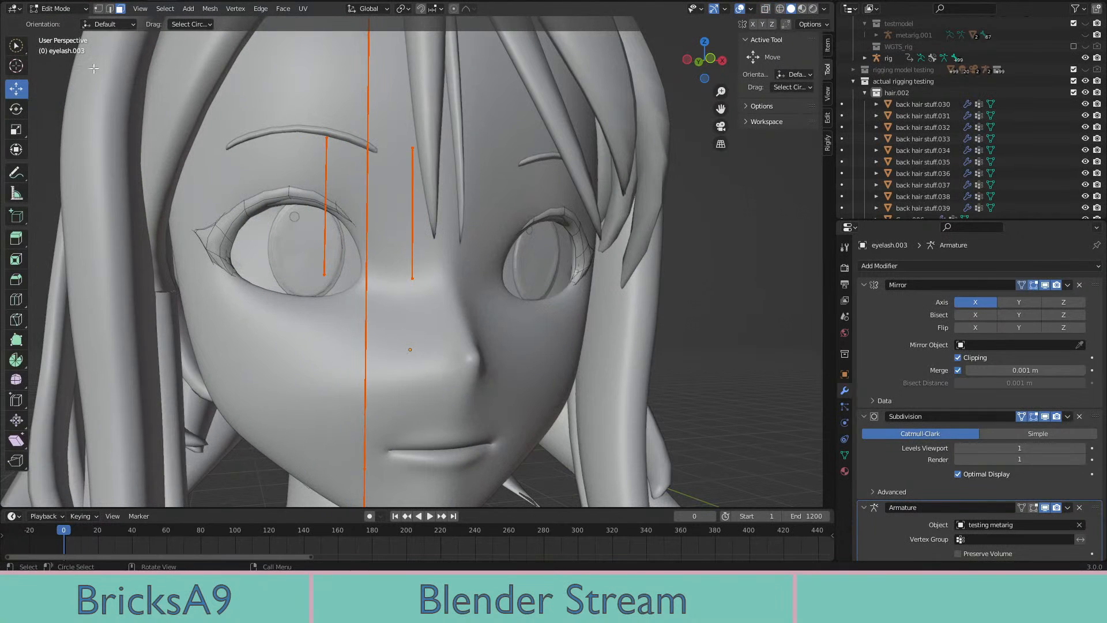
key("Tab")
key("ctrl+Tab")
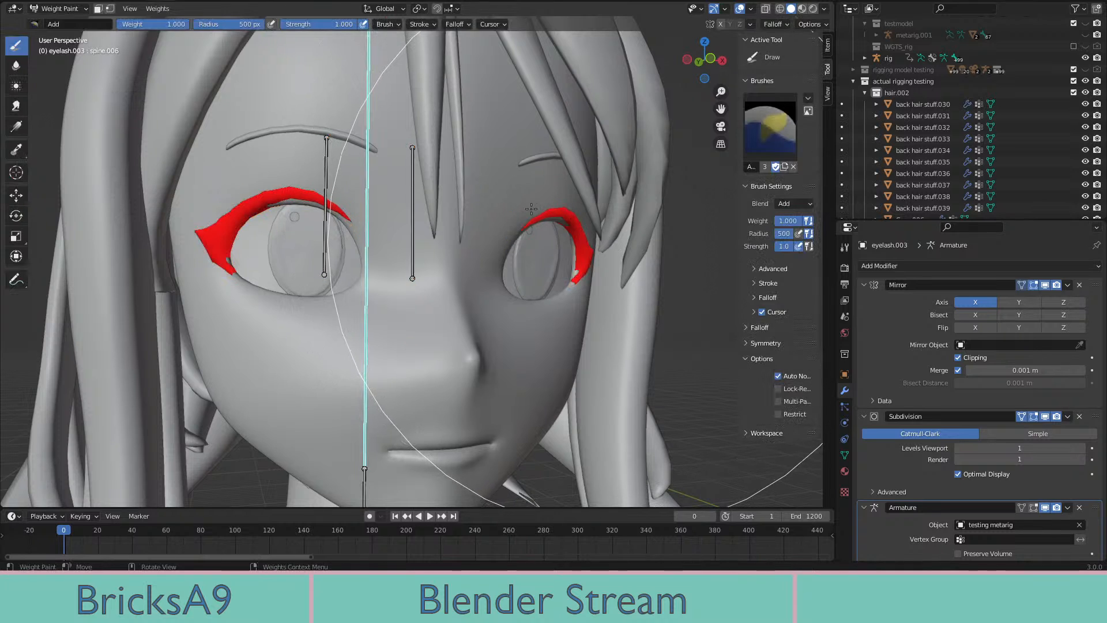
Rotate the head bone spine.006 twice to test how the eyelashes follow, undoing each rotation
key("r")
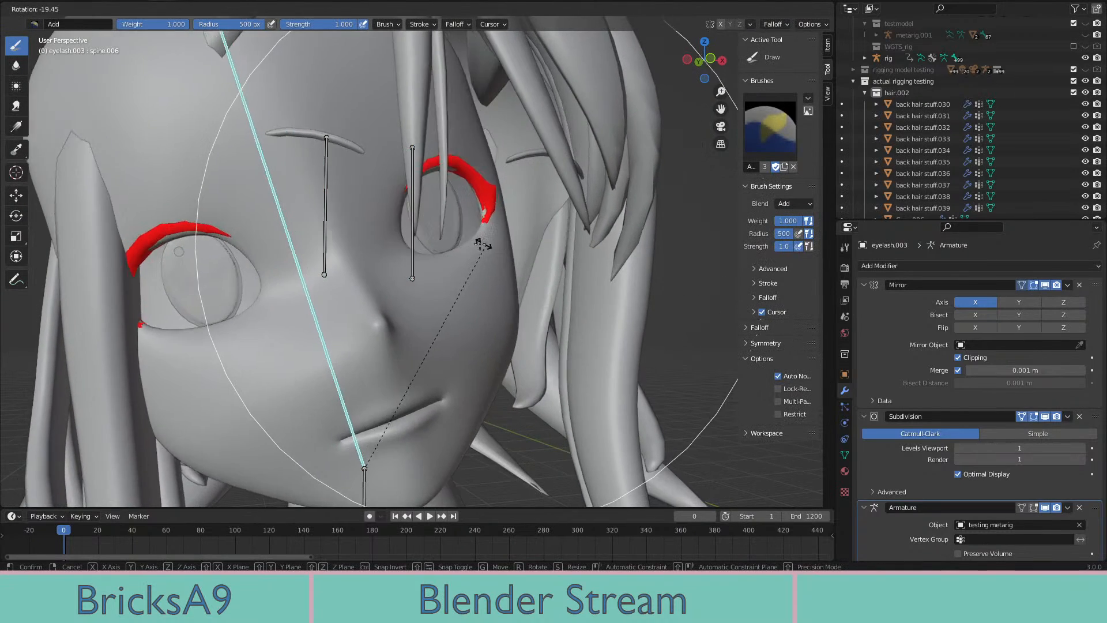
left_click(482, 239)
key("ctrl+z")
middle_click_drag(344, 154, 403, 230)
scroll(560, 292, "up", 3)
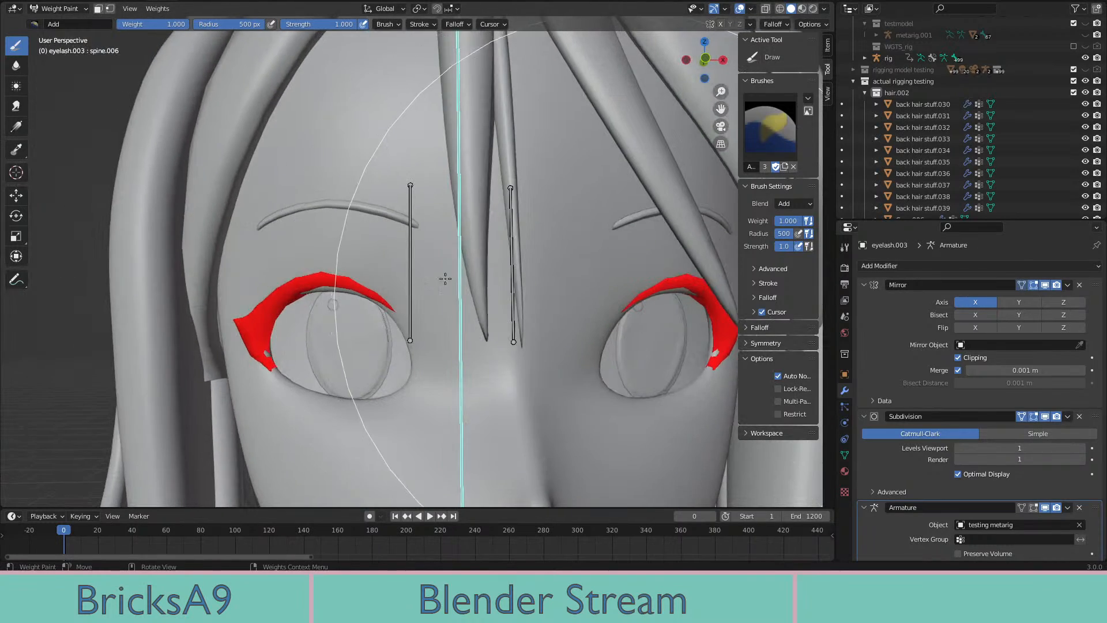
key("r")
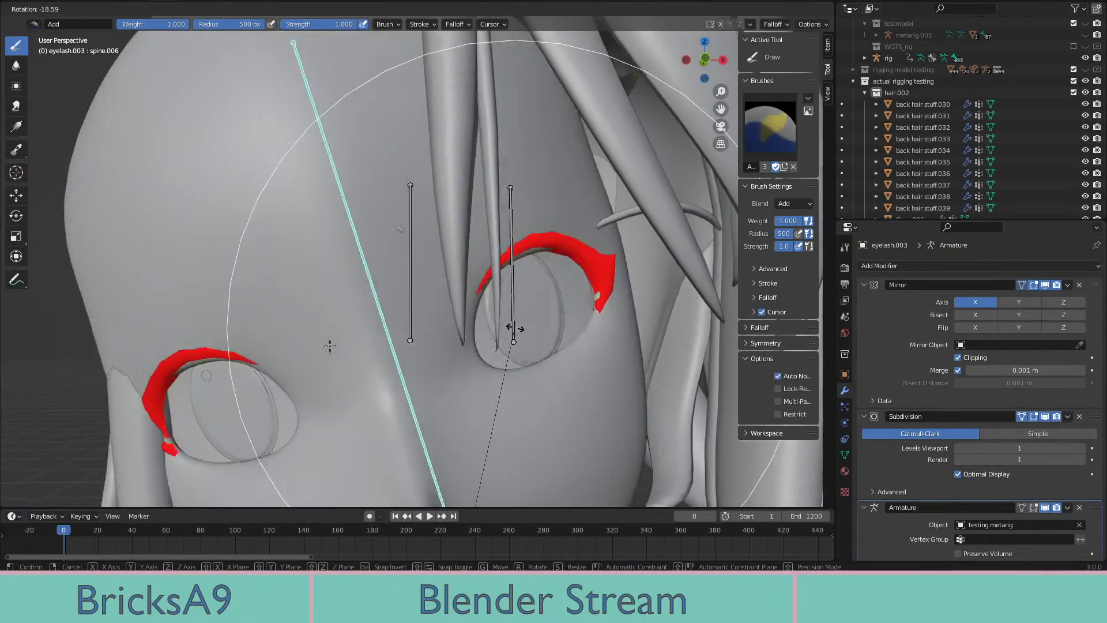
left_click(452, 285)
key("ctrl+z")
middle_click_drag(453, 288, 376, 193)
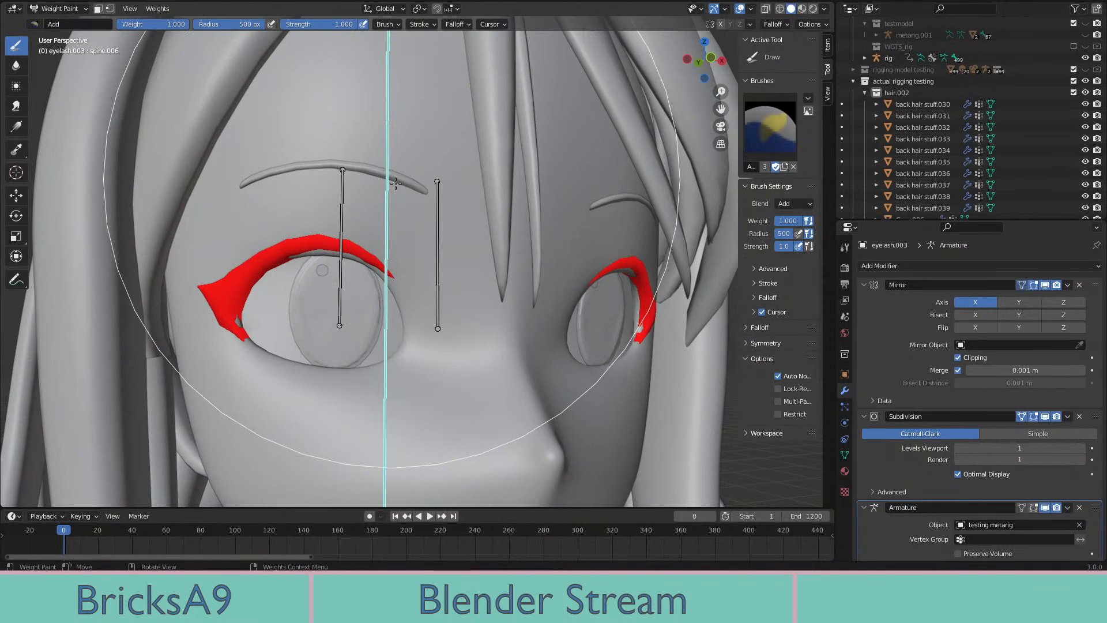
Return to Object Mode, select the eyebrows together with the rig, and enter Weight Paint mode for the eyebrows
left_click(71, 12)
left_click(58, 25)
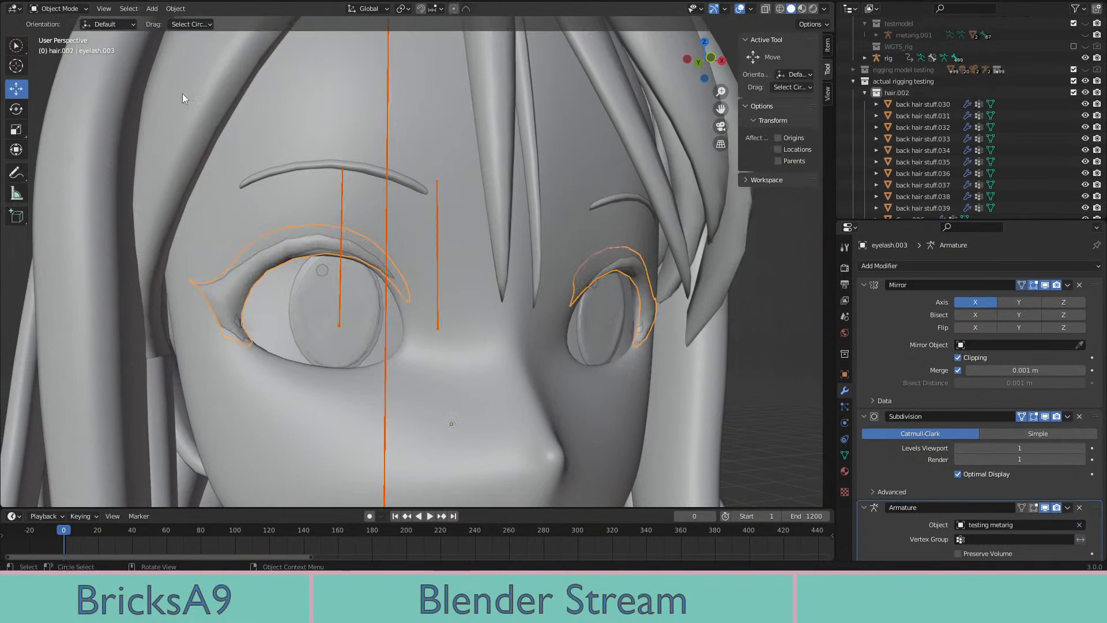
left_click(385, 199, "shift")
left_click(390, 175, "shift")
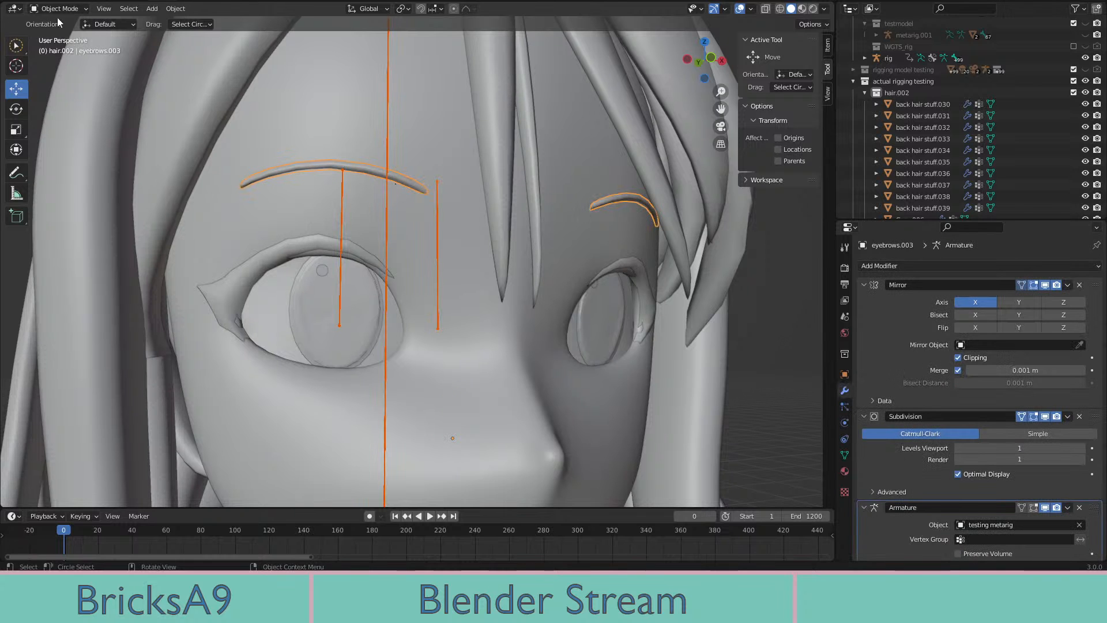
left_click(67, 72)
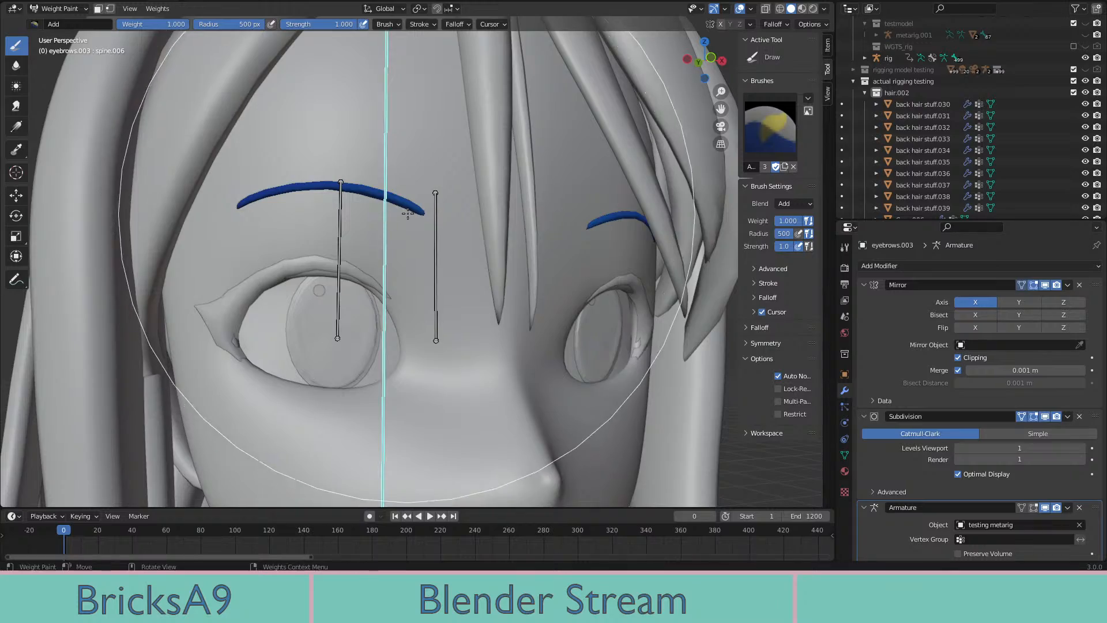
Paint both eyebrows fully with weight 1.000 for the head bone spine.006 in wireframe and check the coverage from several angles
middle_click_drag(408, 214, 430, 233)
left_click(372, 275)
middle_click_drag(372, 275, 443, 281)
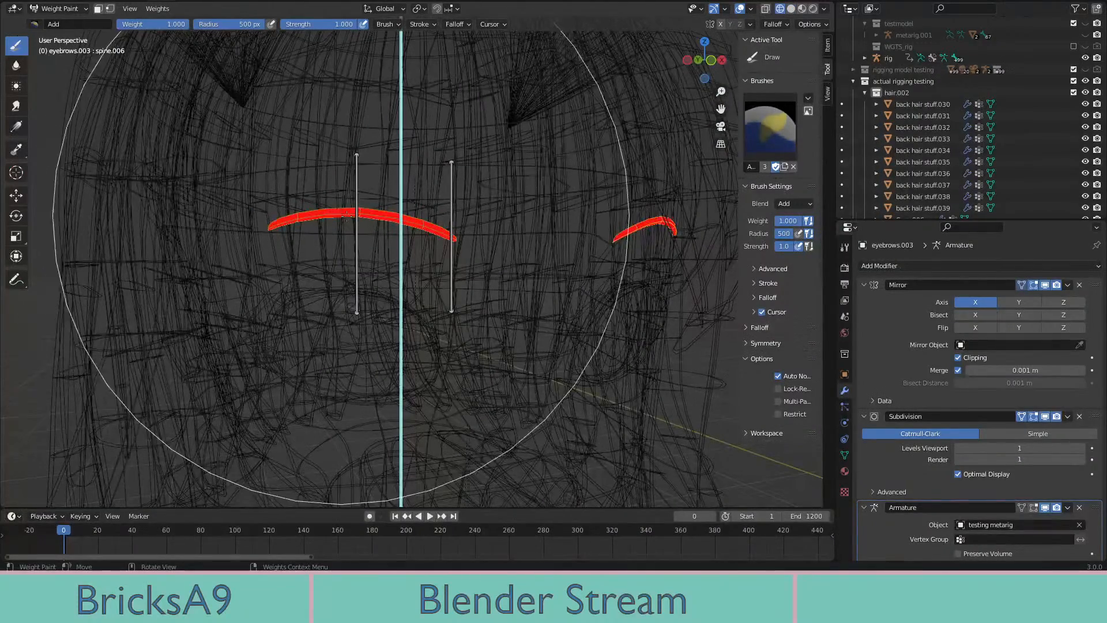
middle_click_drag(346, 216, 462, 224)
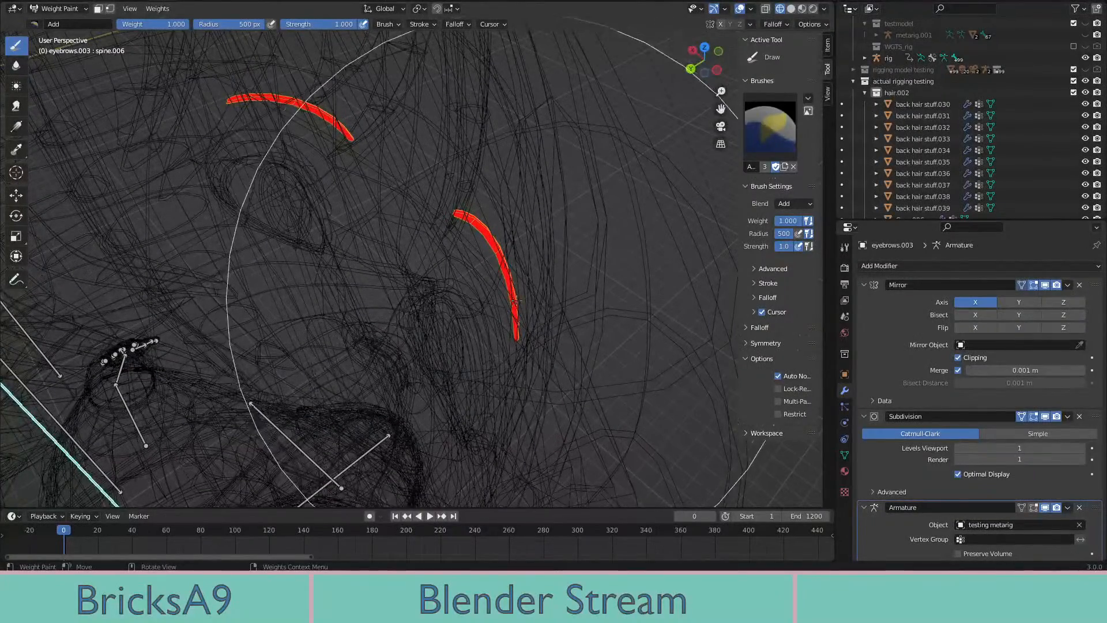
middle_click_drag(523, 275, 505, 260)
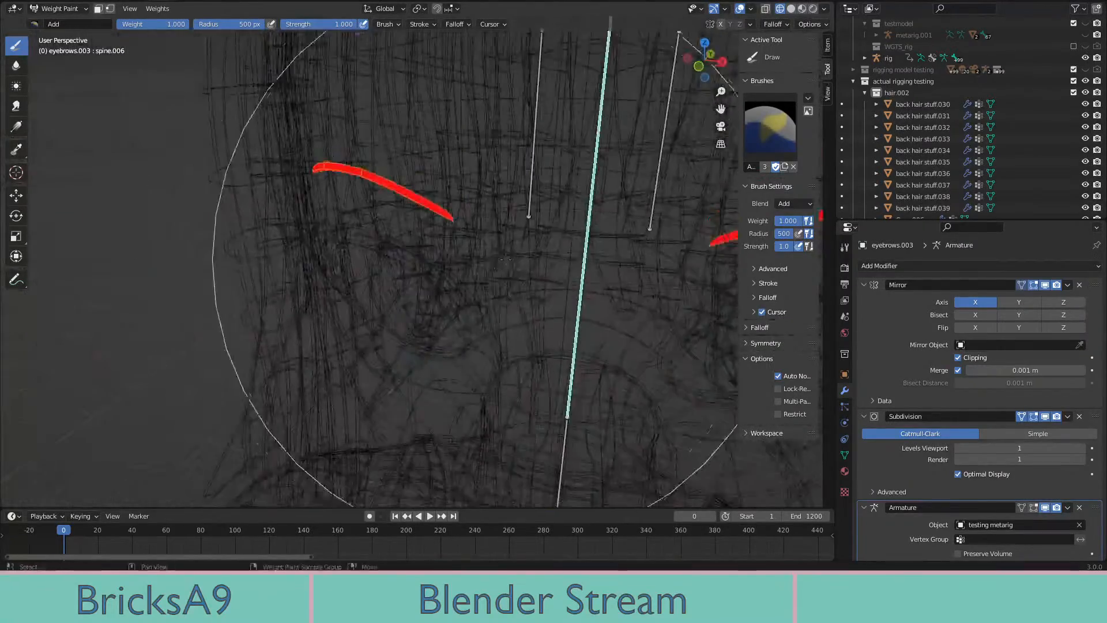
middle_click_drag(395, 264, 452, 219)
middle_click_drag(377, 210, 448, 298)
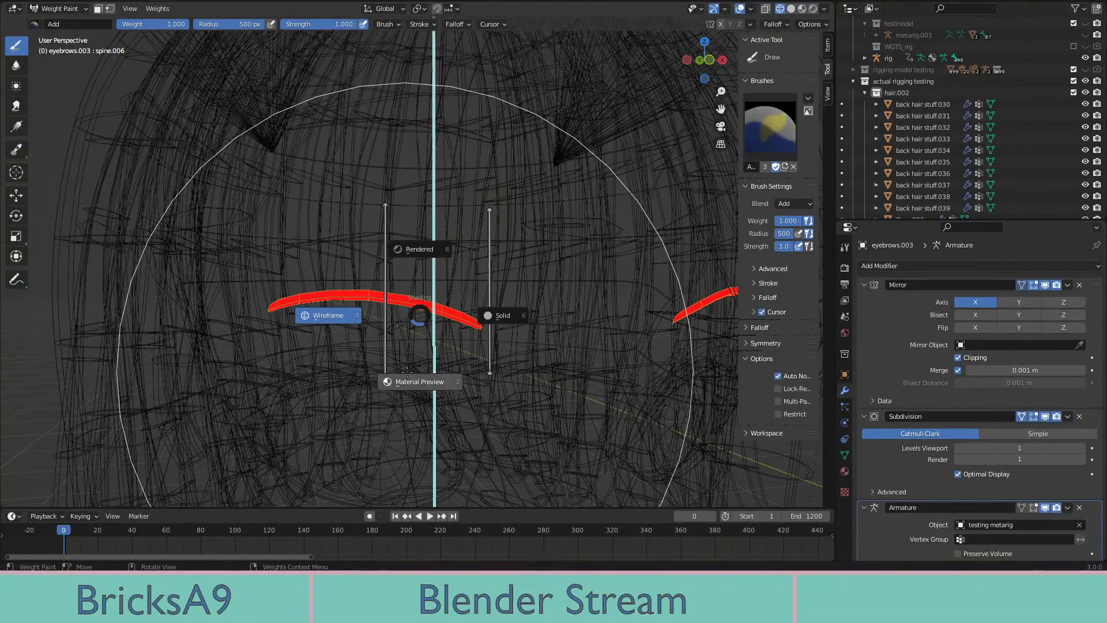
Show the avatar in Material Preview and rotate the head bone spine.006 several times to test the eyebrows, reverting each rotation
left_click(417, 382)
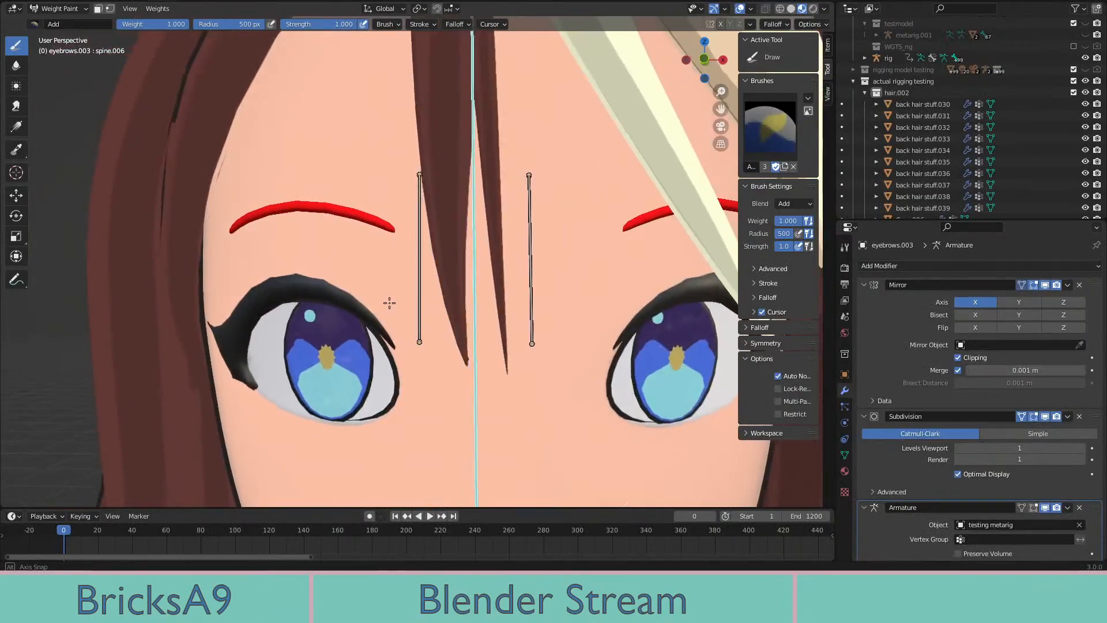
middle_click_drag(388, 299, 425, 311)
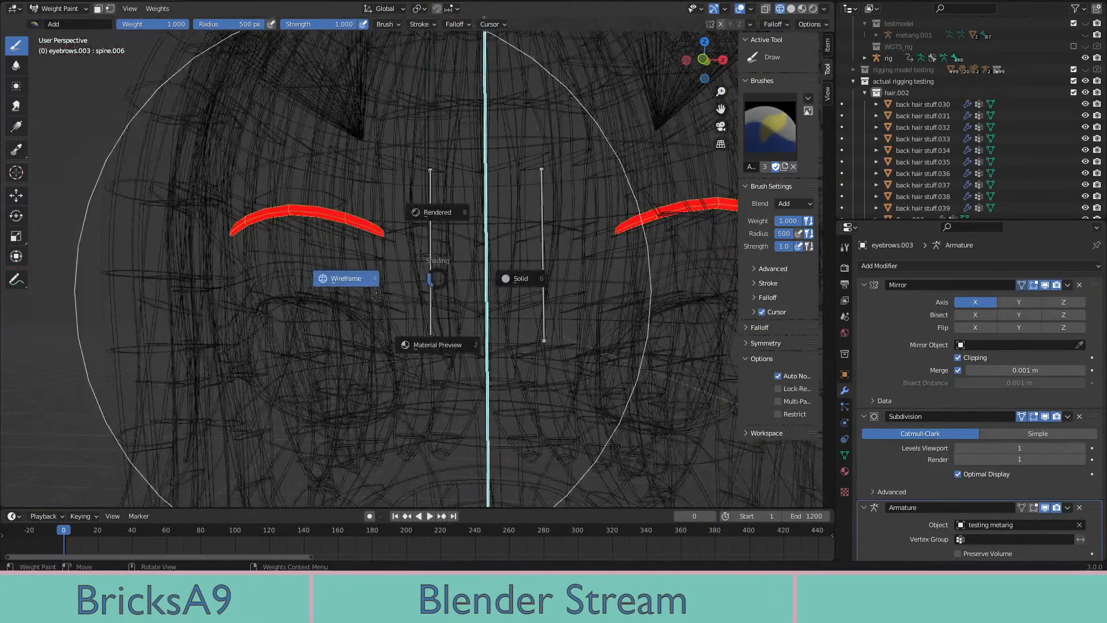
left_click(437, 344)
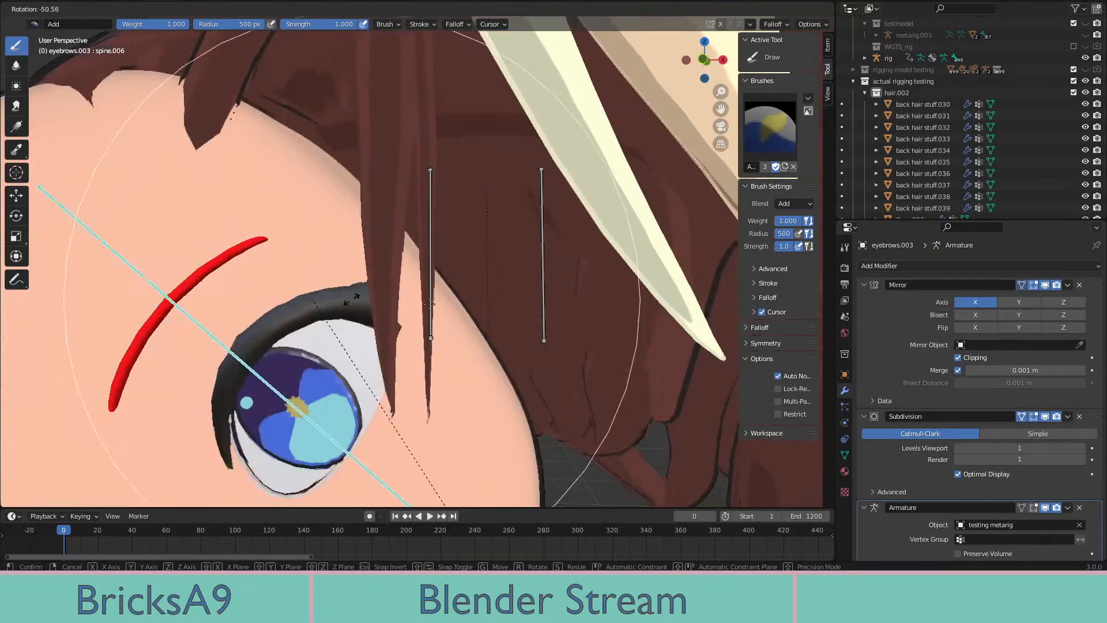
left_click(421, 311)
key("ctrl+z")
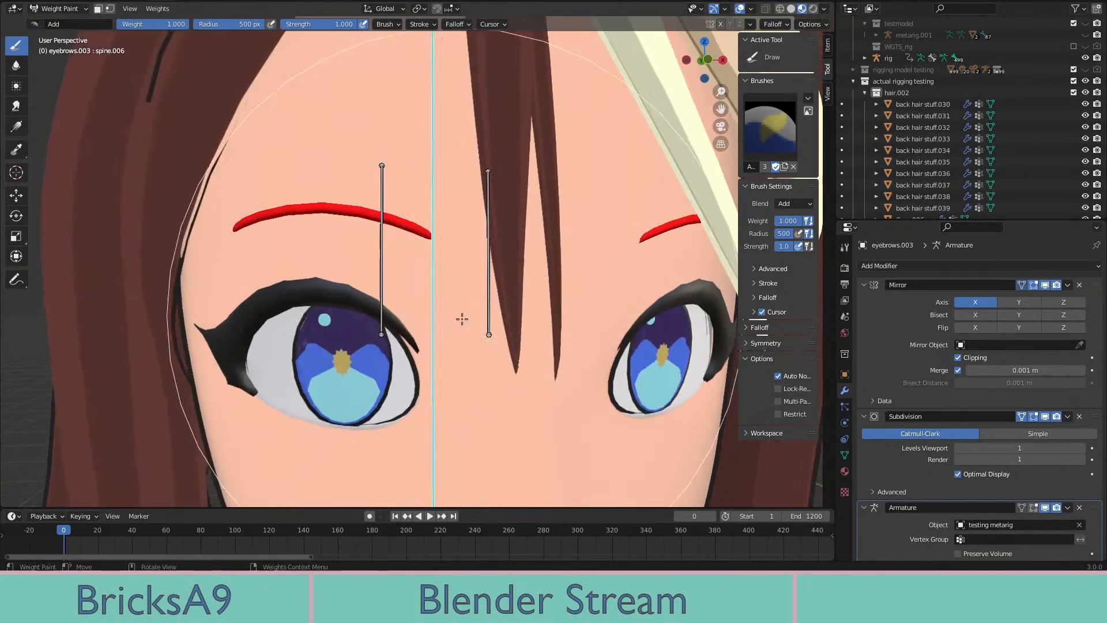
key("r")
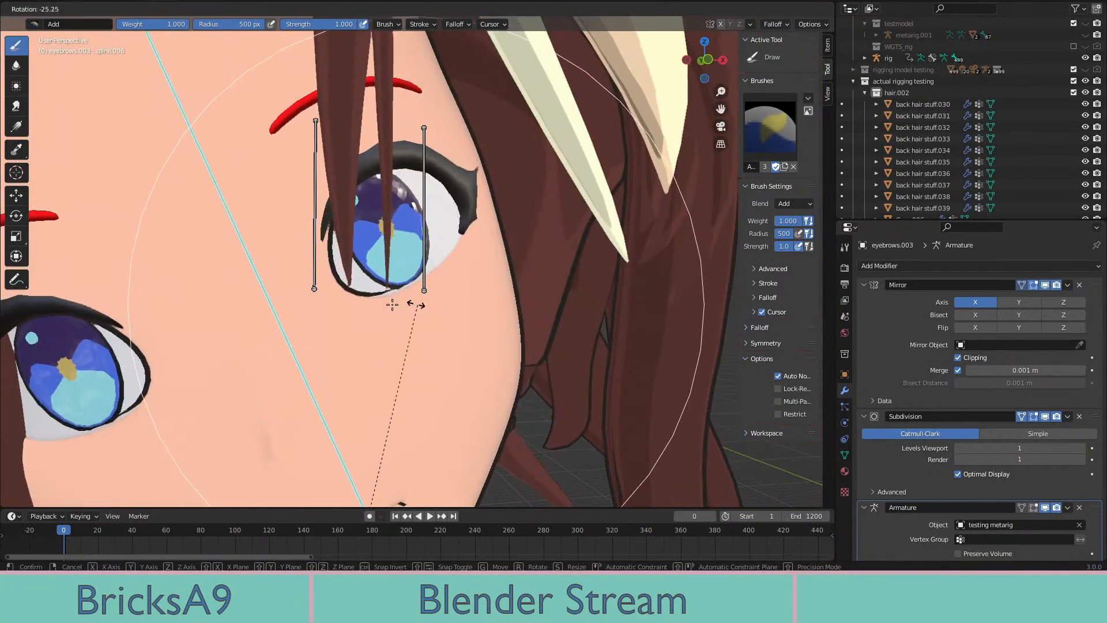
left_click(343, 309)
key("ctrl+z")
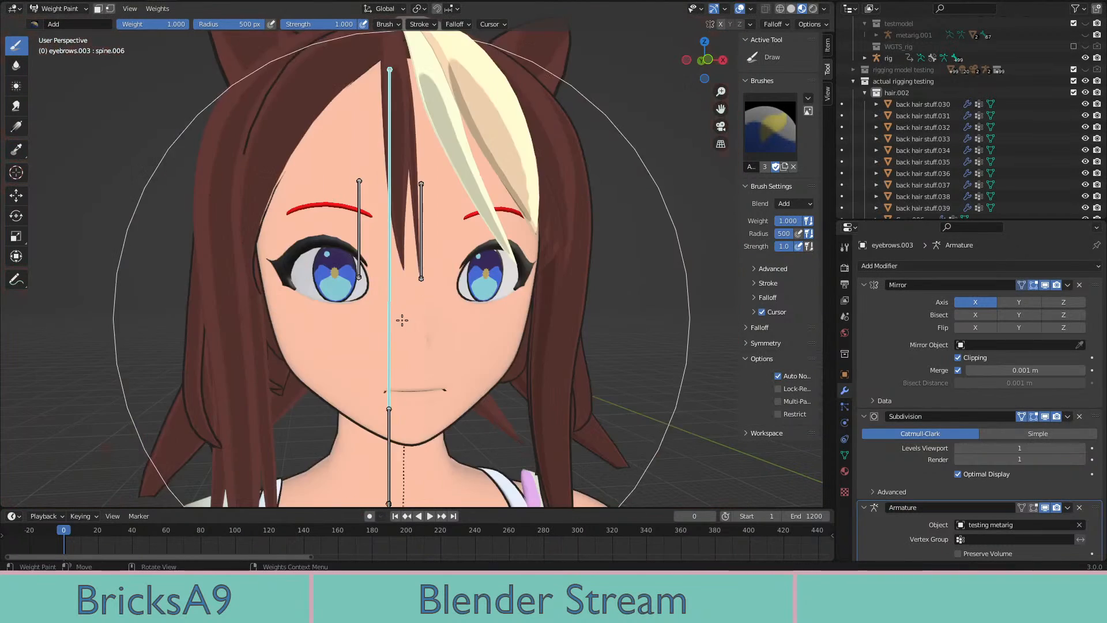
key("r")
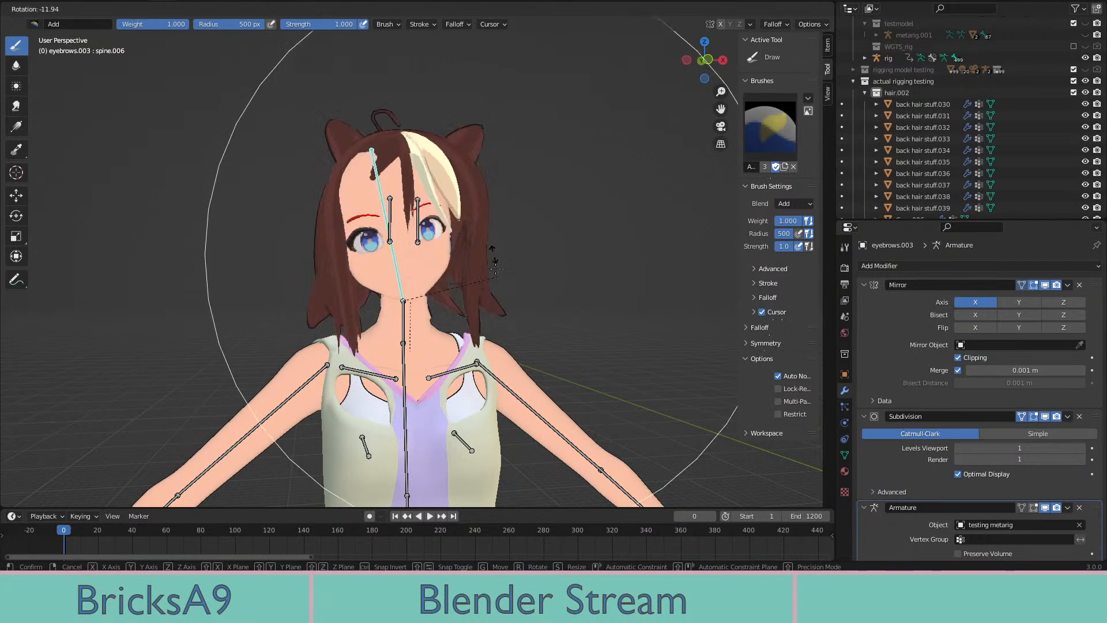
right_click(489, 281)
Return to Object Mode, select the head mesh together with the rig, and enter Weight Paint mode for the head
scroll(443, 267, "up", 6)
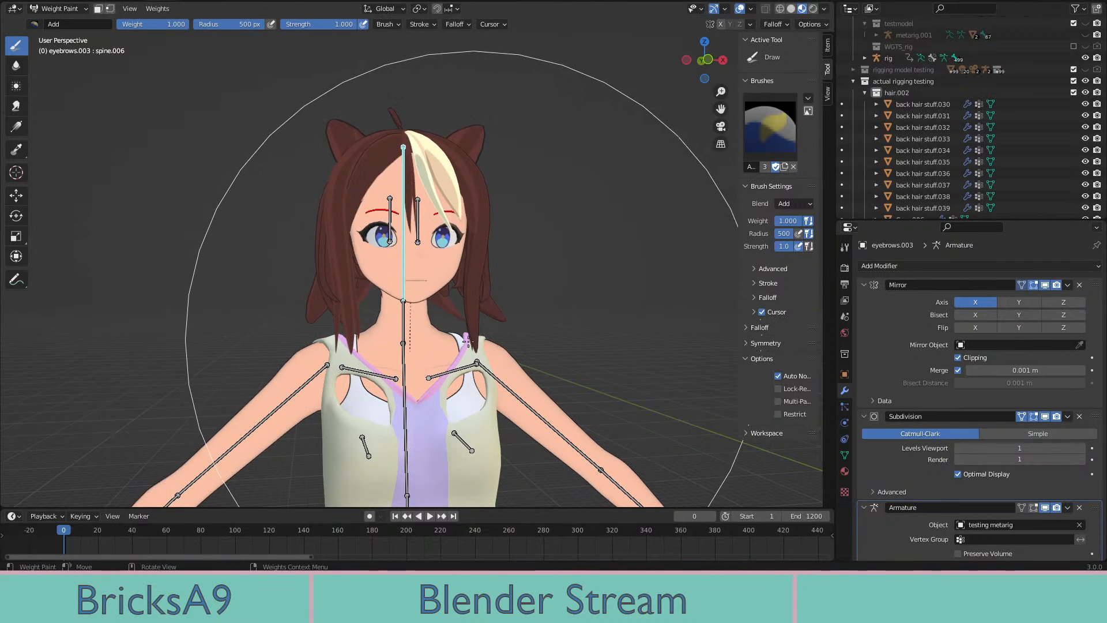
mouse_move(442, 266)
middle_mouse_down()
mouse_move(374, 275)
mouse_move(440, 265)
mouse_move(414, 278)
mouse_move(467, 257)
mouse_move(480, 295)
mouse_move(469, 254)
middle_mouse_up()
scroll(457, 252, "up", 1)
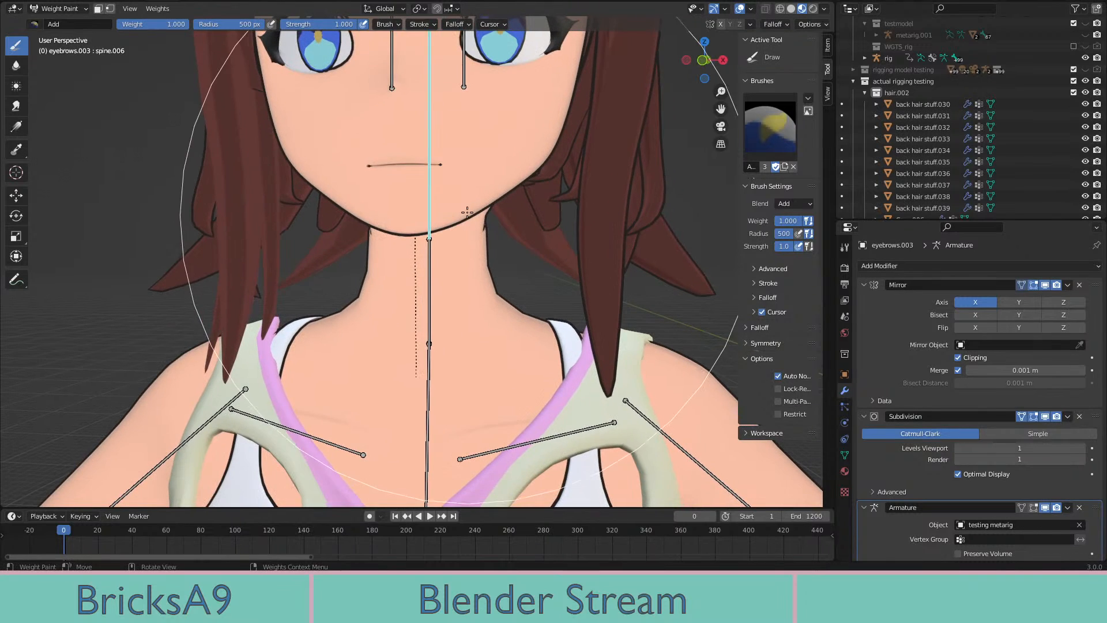
mouse_move(459, 211)
middle_mouse_down("shift")
mouse_move(451, 315)
mouse_move(480, 279)
middle_mouse_up("shift")
left_click(58, 10)
left_click(65, 28)
left_click(507, 281)
left_click(417, 273)
left_click(480, 265, "shift")
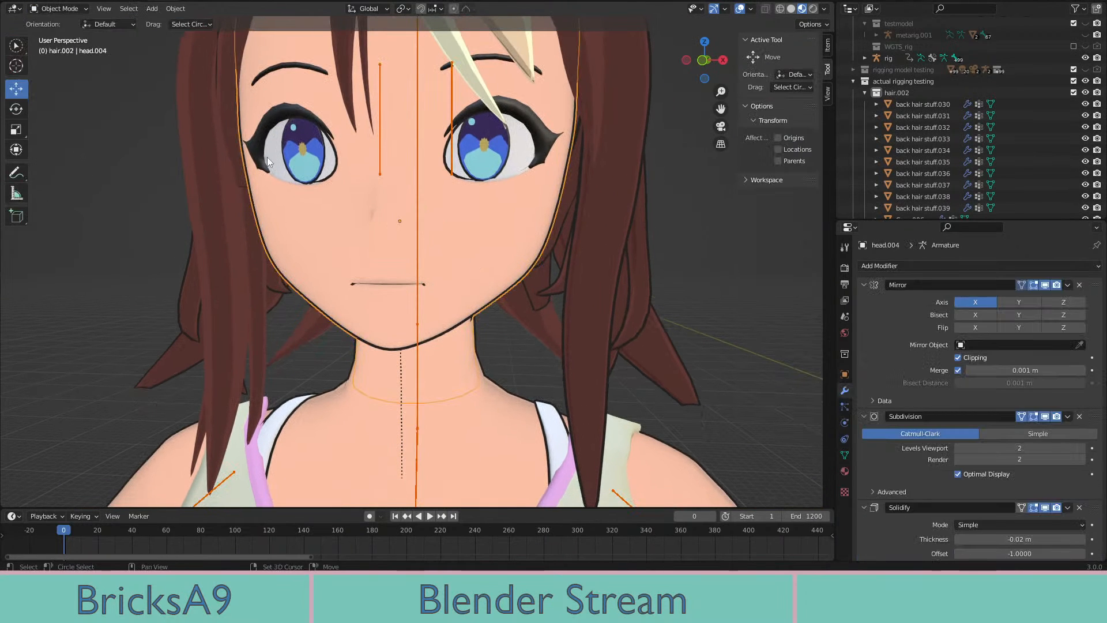
left_click(57, 9)
left_click(64, 80)
Choose the Subtract brush with a radius of 175 px and show the neck area in wireframe
mouse_move(519, 346)
middle_mouse_down("shift")
mouse_move(508, 248)
mouse_move(528, 290)
mouse_move(369, 277)
middle_mouse_up("shift")
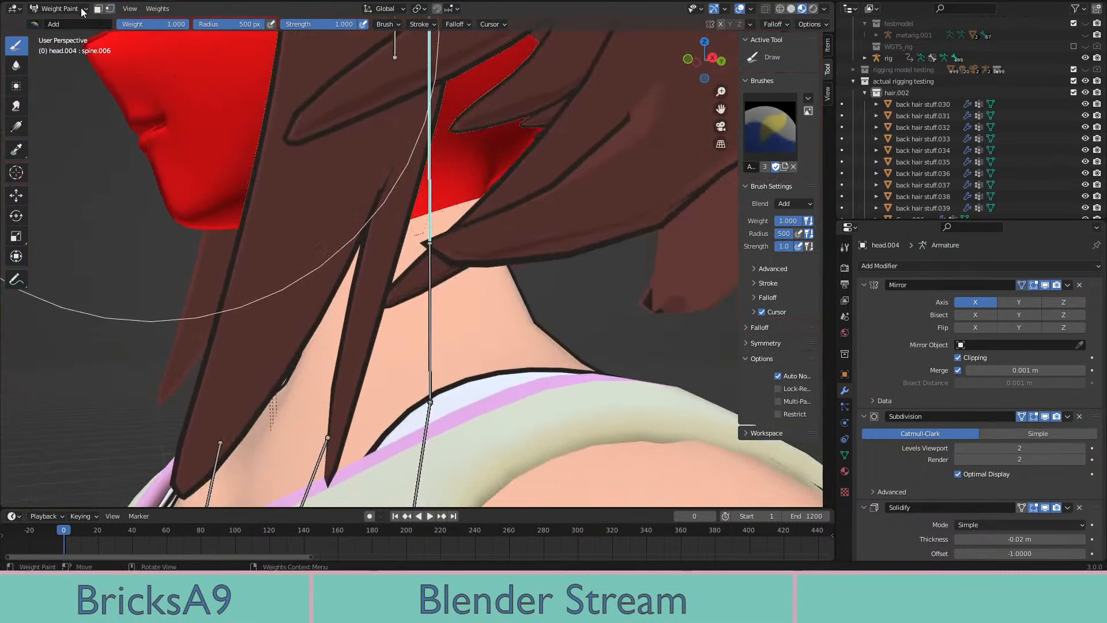
left_click(69, 24)
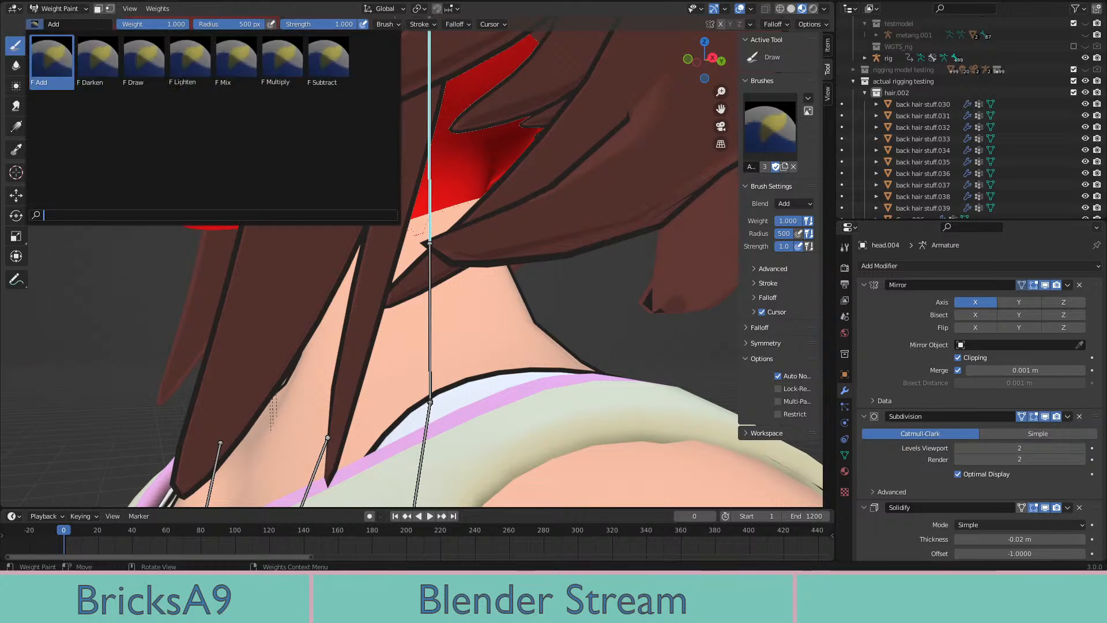
left_click(282, 63)
middle_click_drag(444, 298, 348, 324)
left_click_drag(247, 25, 232, 25)
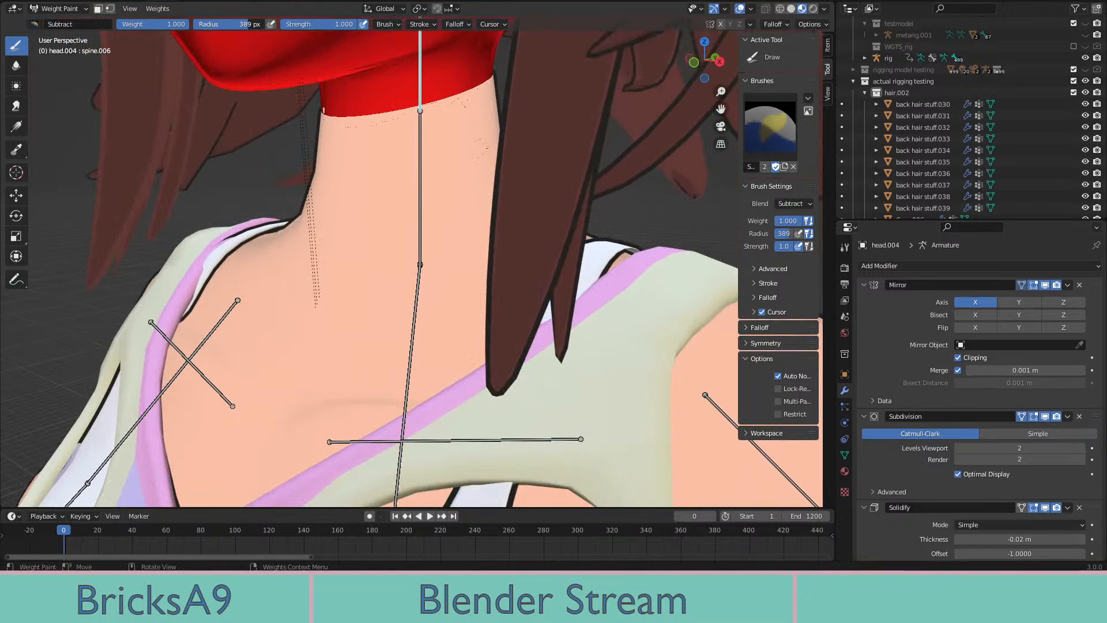
middle_click_drag(395, 185, 524, 185)
key("z")
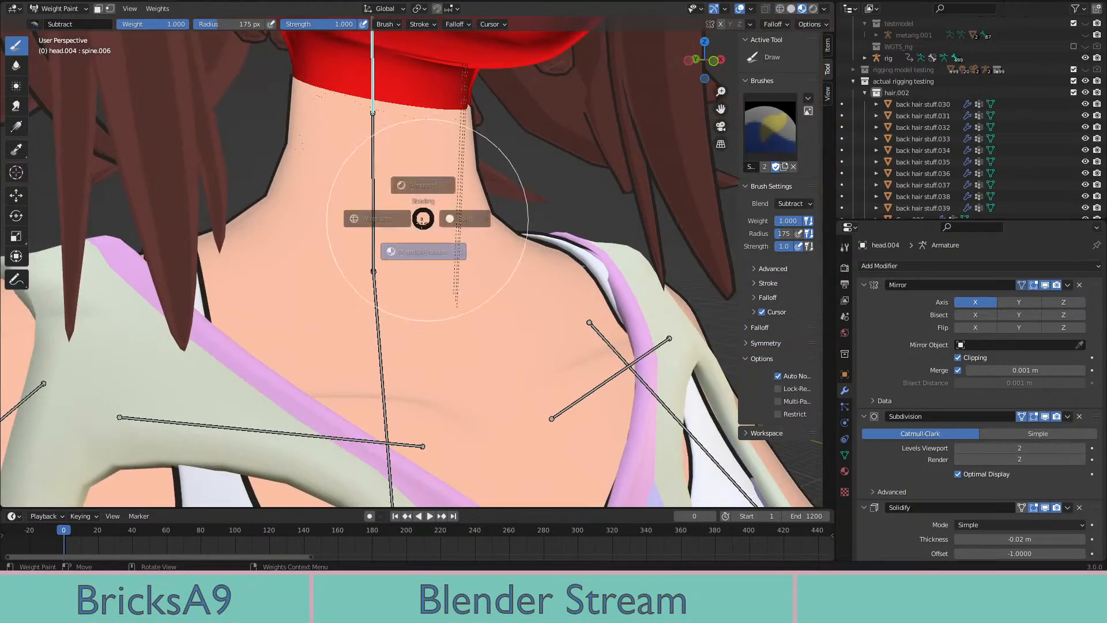
left_click(344, 221)
Try to subtract spine.006 weight from the neck with the 175 px brush, then undo the strokes
middle_click_drag(345, 222, 284, 198)
mouse_move(285, 198)
left_mouse_down()
mouse_move(357, 254)
mouse_move(404, 231)
mouse_move(389, 193)
mouse_move(433, 191)
mouse_move(281, 185)
left_mouse_up()
mouse_move(287, 187)
middle_mouse_down()
mouse_move(551, 198)
mouse_move(452, 206)
mouse_move(464, 202)
mouse_move(421, 334)
mouse_move(374, 334)
middle_mouse_up()
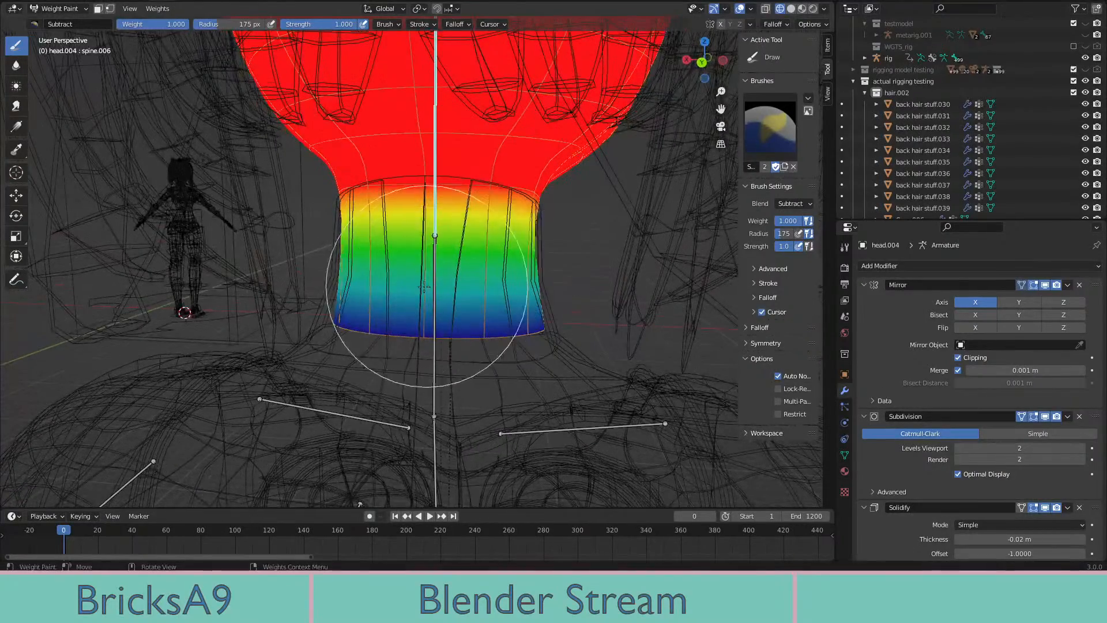
mouse_move(443, 266)
left_mouse_down()
mouse_move(490, 247)
mouse_move(562, 248)
mouse_move(539, 248)
left_mouse_up()
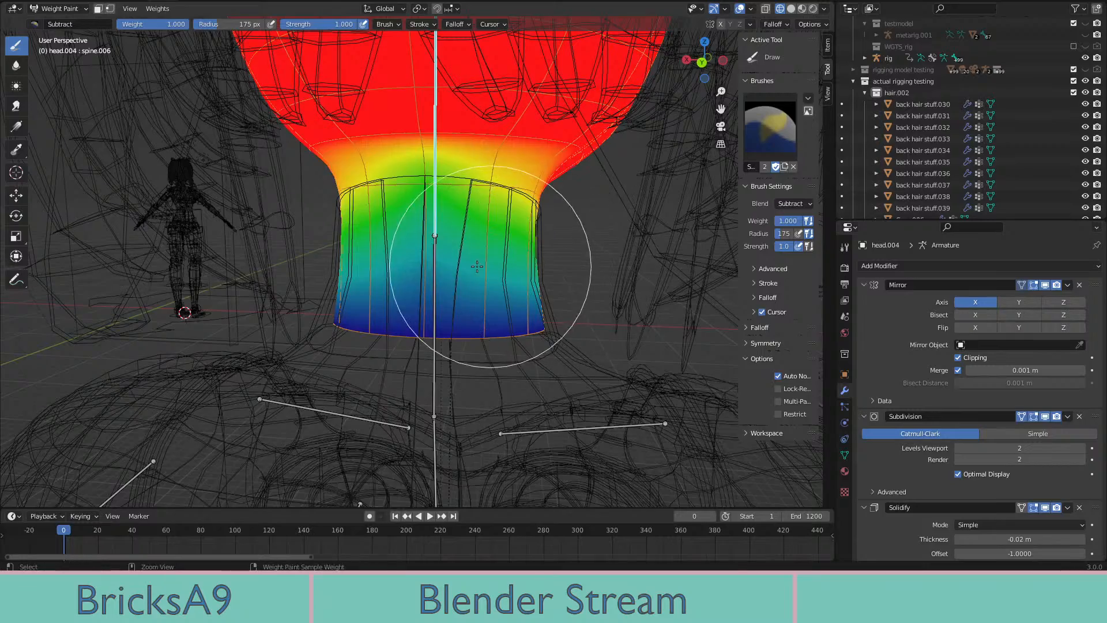
mouse_move(539, 247)
middle_mouse_down()
mouse_move(455, 266)
mouse_move(440, 346)
mouse_move(441, 282)
mouse_move(426, 282)
mouse_move(490, 280)
middle_mouse_up()
key("ctrl+z")
Reduce the Subtract brush radius to 44 px and remove spine.006 weight all around the lower edge of the neck, checking every side
left_click_drag(219, 24, 205, 24)
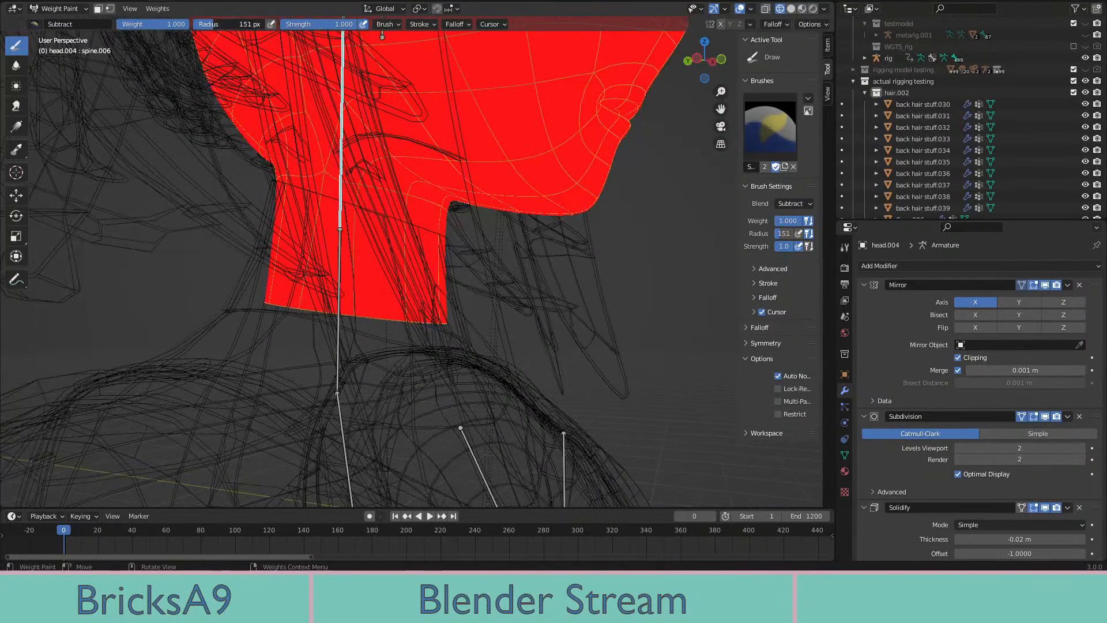
left_click_drag(346, 272, 370, 298)
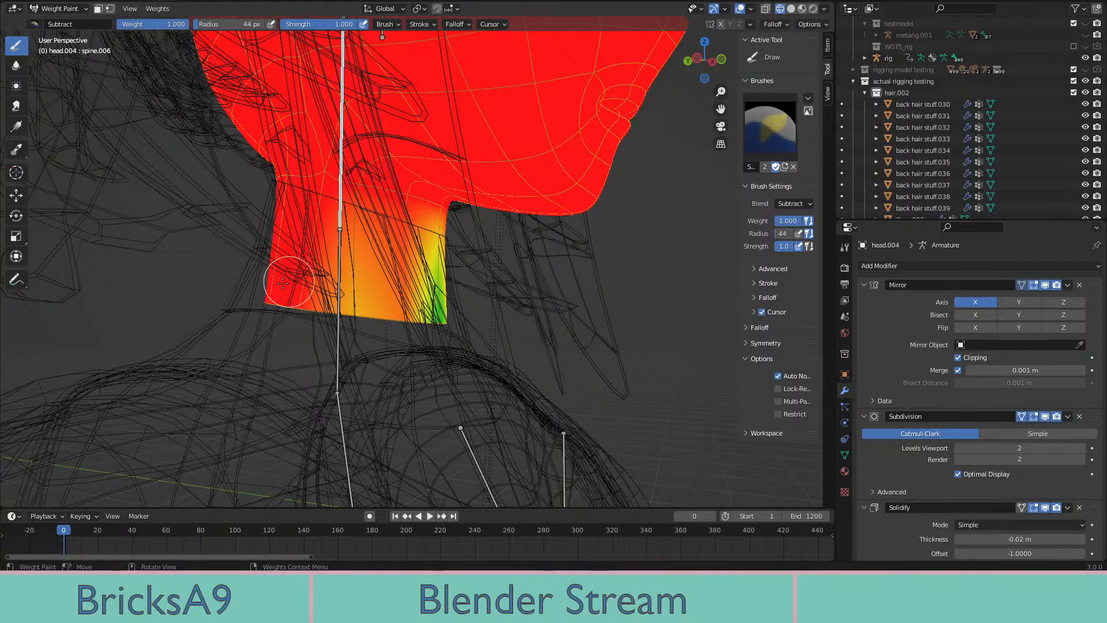
mouse_move(282, 282)
left_mouse_down()
mouse_move(279, 230)
mouse_move(276, 287)
left_mouse_up()
mouse_move(368, 294)
left_mouse_down()
mouse_move(439, 300)
mouse_move(382, 300)
mouse_move(412, 247)
mouse_move(374, 224)
mouse_move(334, 242)
mouse_move(306, 304)
mouse_move(299, 296)
left_mouse_up()
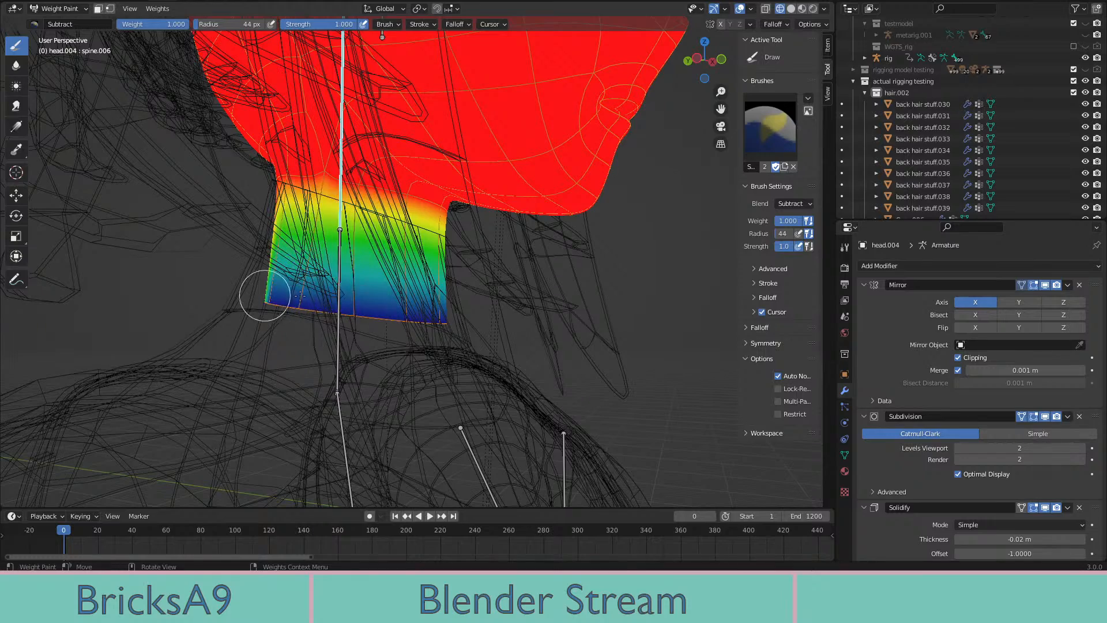
middle_click_drag(252, 294, 452, 308)
mouse_move(452, 308)
left_mouse_down()
mouse_move(404, 196)
mouse_move(357, 190)
mouse_move(349, 298)
left_mouse_up()
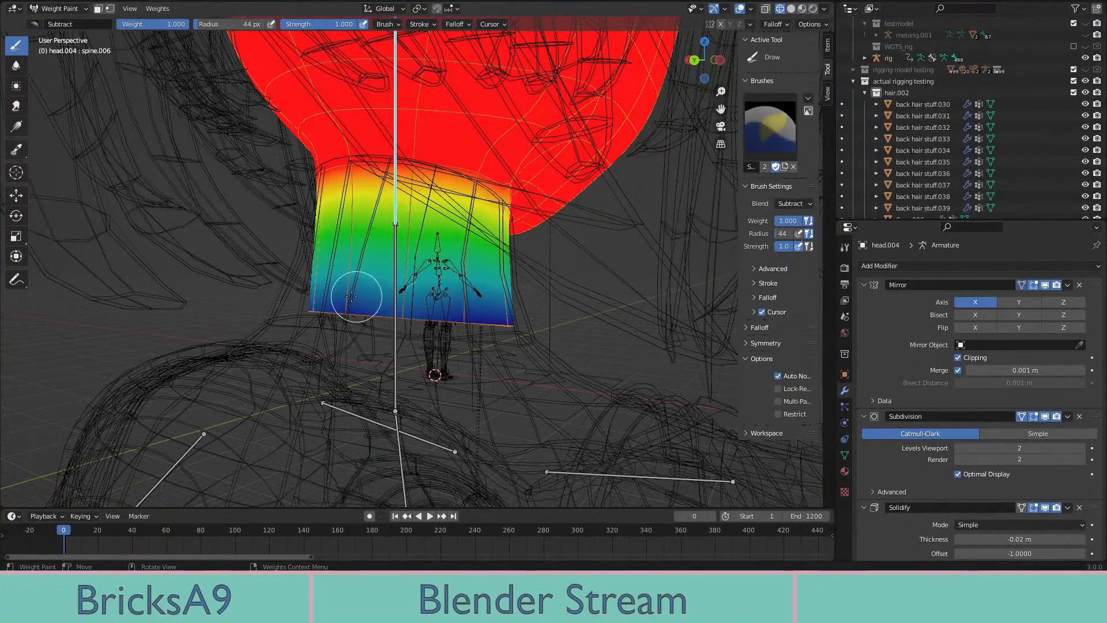
middle_click_drag(370, 301, 347, 328)
scroll(429, 297, "up", 2)
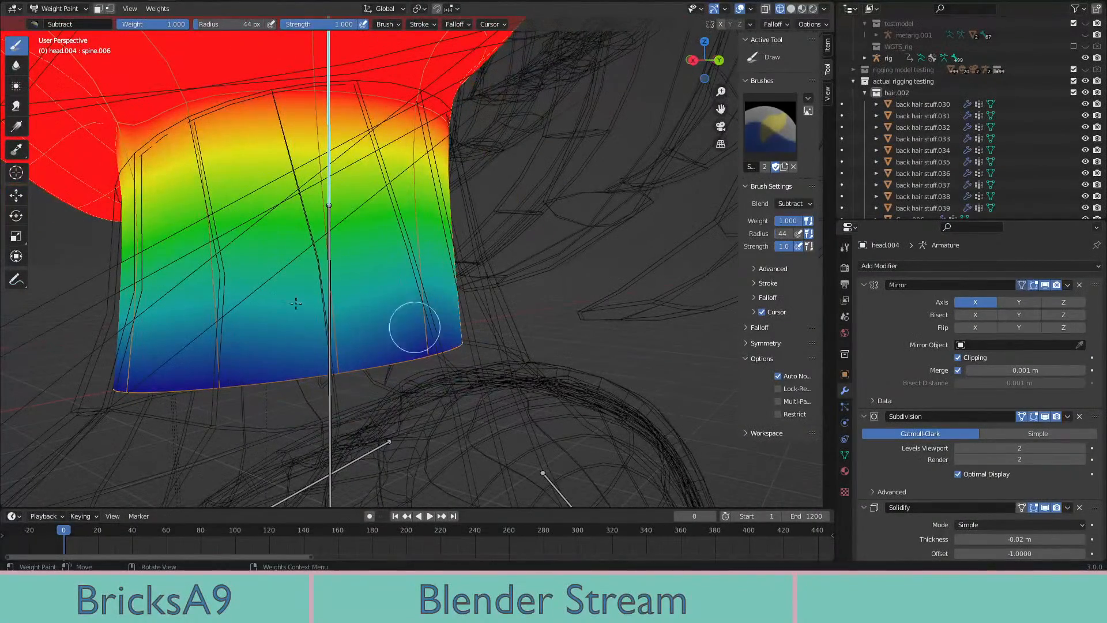
middle_click_drag(416, 277, 373, 318)
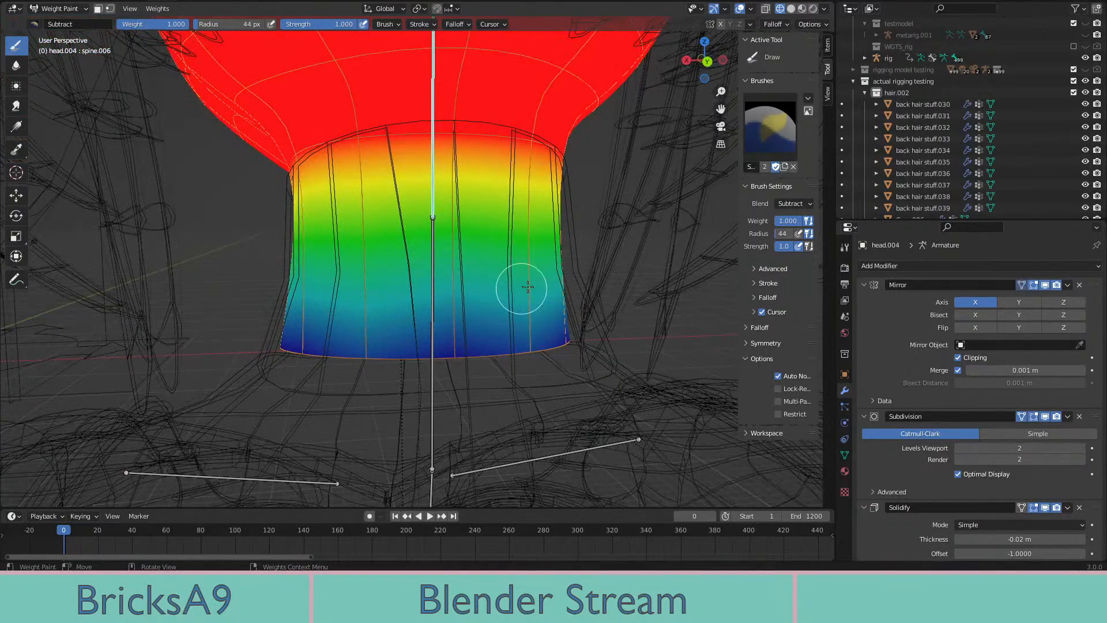
middle_click_drag(486, 295, 325, 311, "shift")
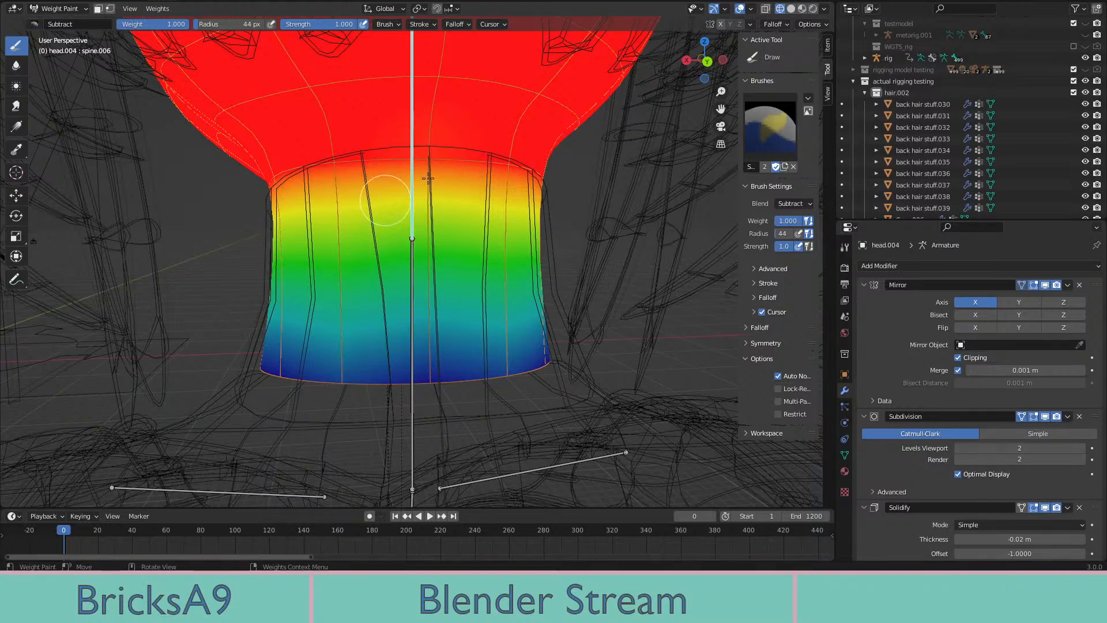
Try to subtract spine.006 weight higher up the neck with a 20 px brush, then undo the strokes
scroll(428, 219, "down", 2)
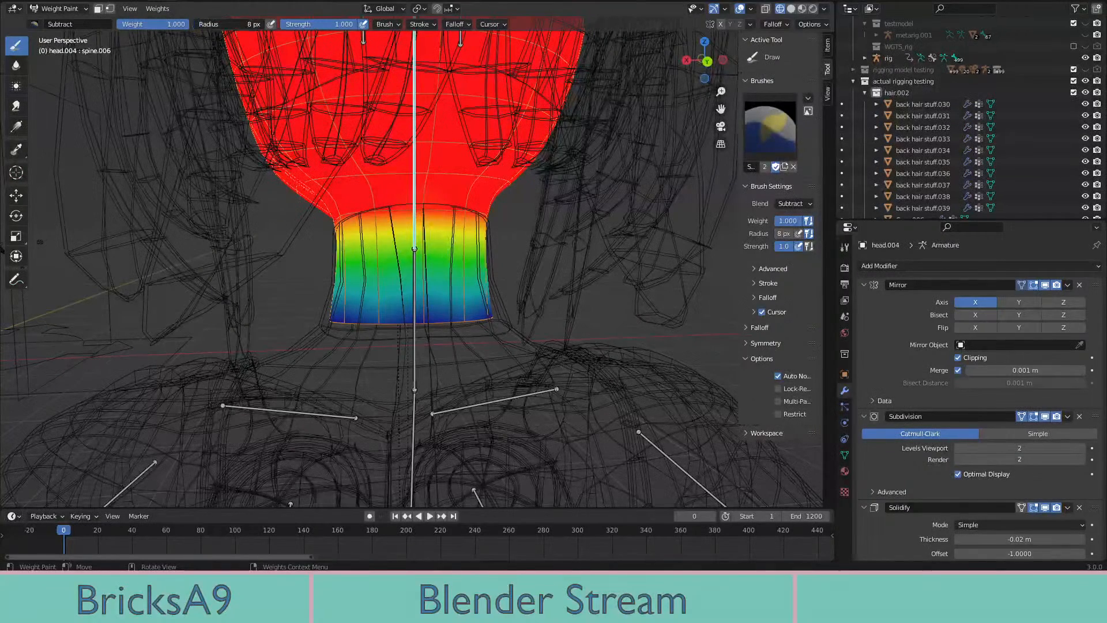
scroll(376, 318, "up", 3)
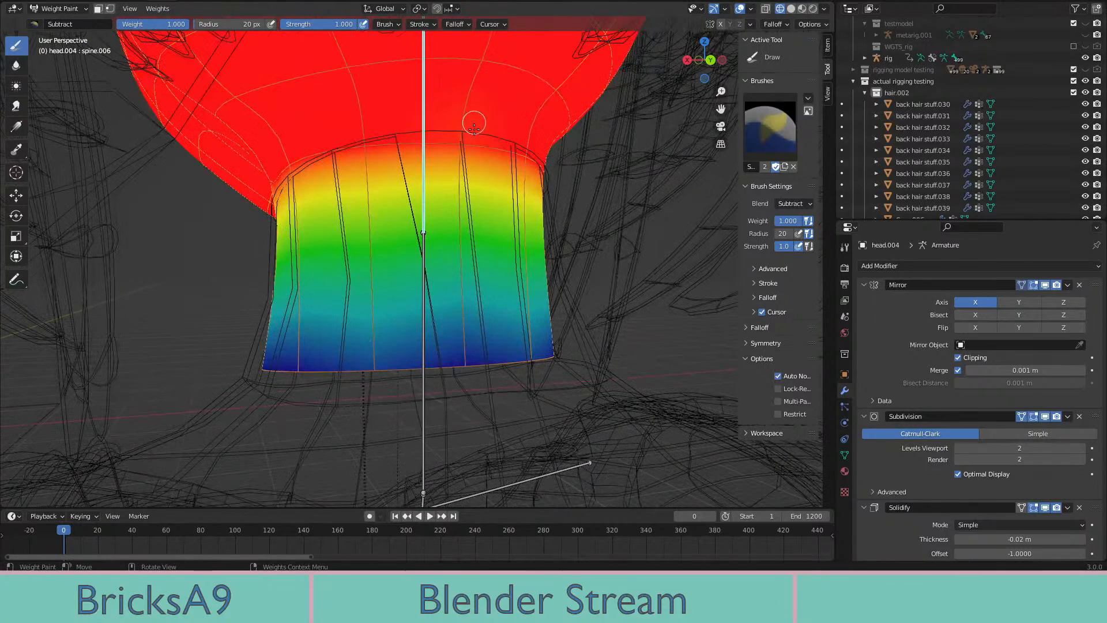
scroll(474, 124, "down", 3)
key("ctrl+z")
middle_click_drag(488, 126, 576, 198)
middle_click_drag(499, 206, 378, 248)
scroll(404, 230, "up", 3)
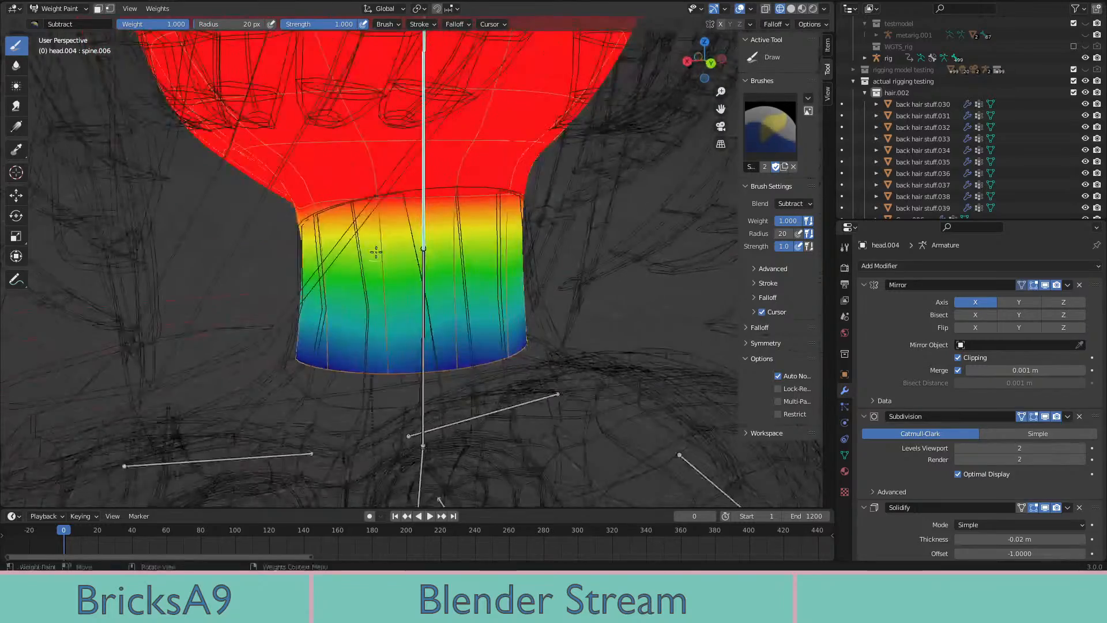
scroll(390, 206, "up", 2)
left_click_drag(491, 166, 430, 201)
middle_click_drag(429, 202, 593, 178)
scroll(593, 178, "down", 3)
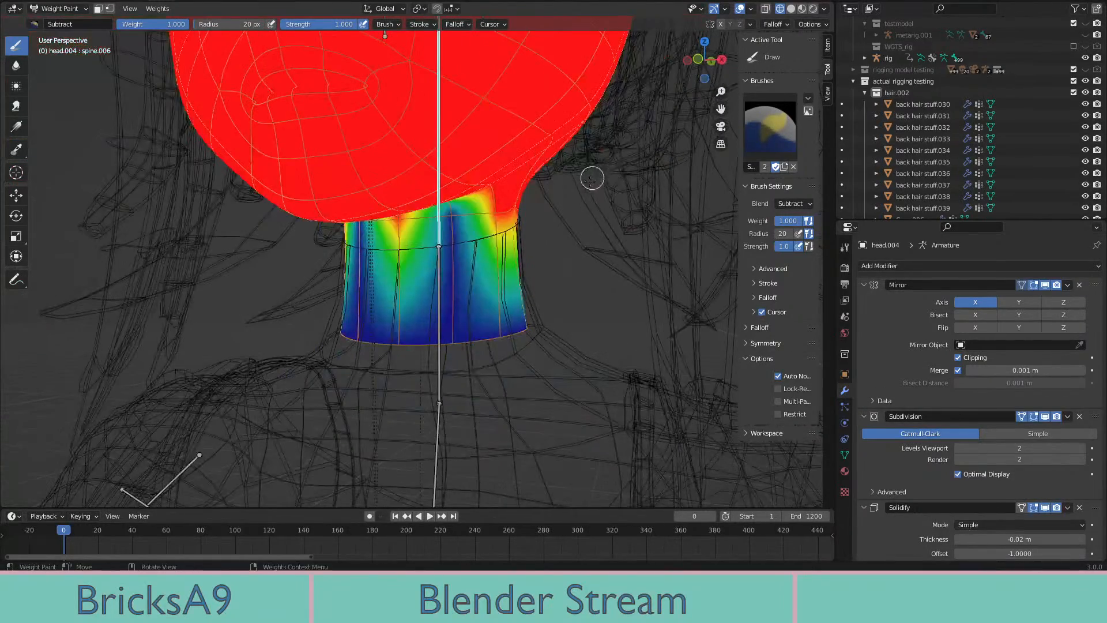
key("ctrl+z")
mouse_move(404, 242)
middle_mouse_down()
mouse_move(439, 248)
mouse_move(302, 267)
mouse_move(463, 270)
mouse_move(438, 271)
mouse_move(519, 257)
mouse_move(505, 267)
middle_mouse_up()
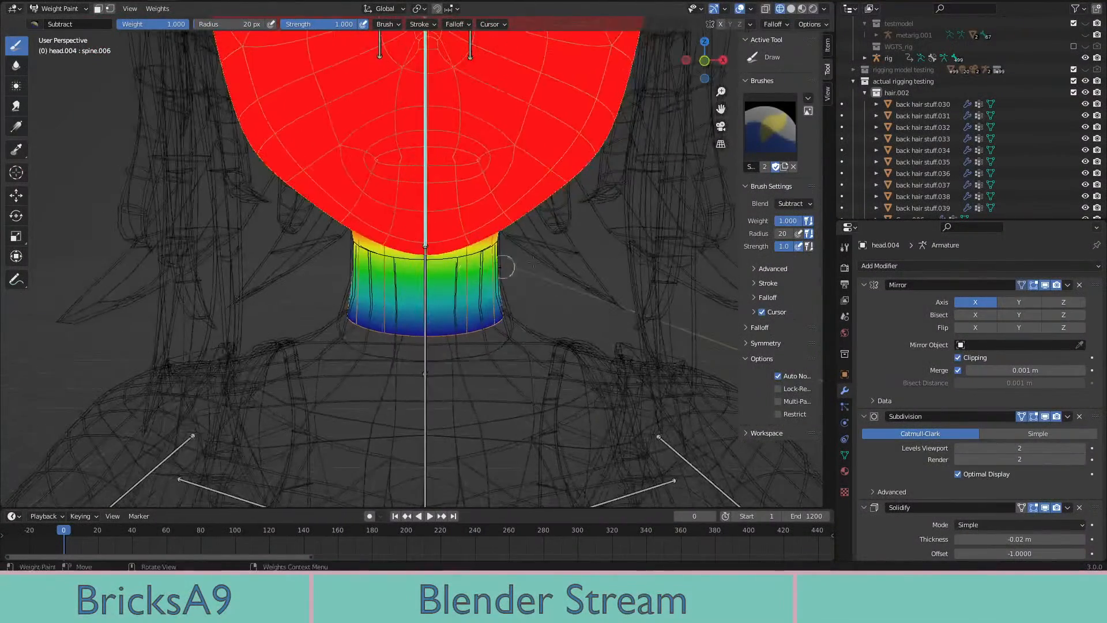
Test the neck deformation in wireframe by rotating the head bone spine.006 slightly, then undo the rotation
key("r")
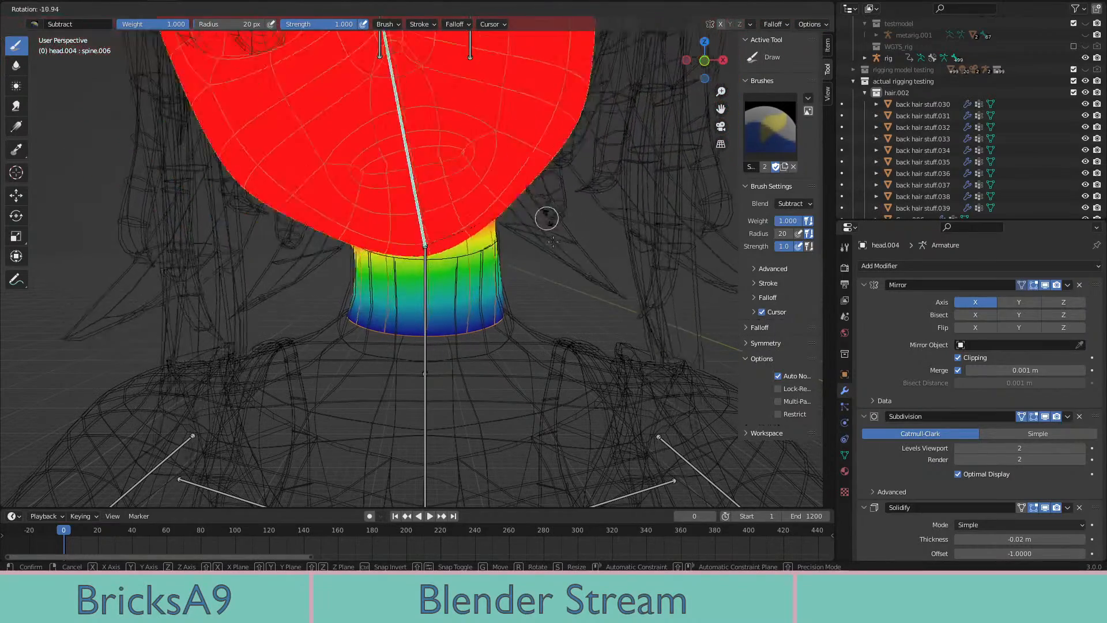
left_click(551, 254)
key("ctrl+z")
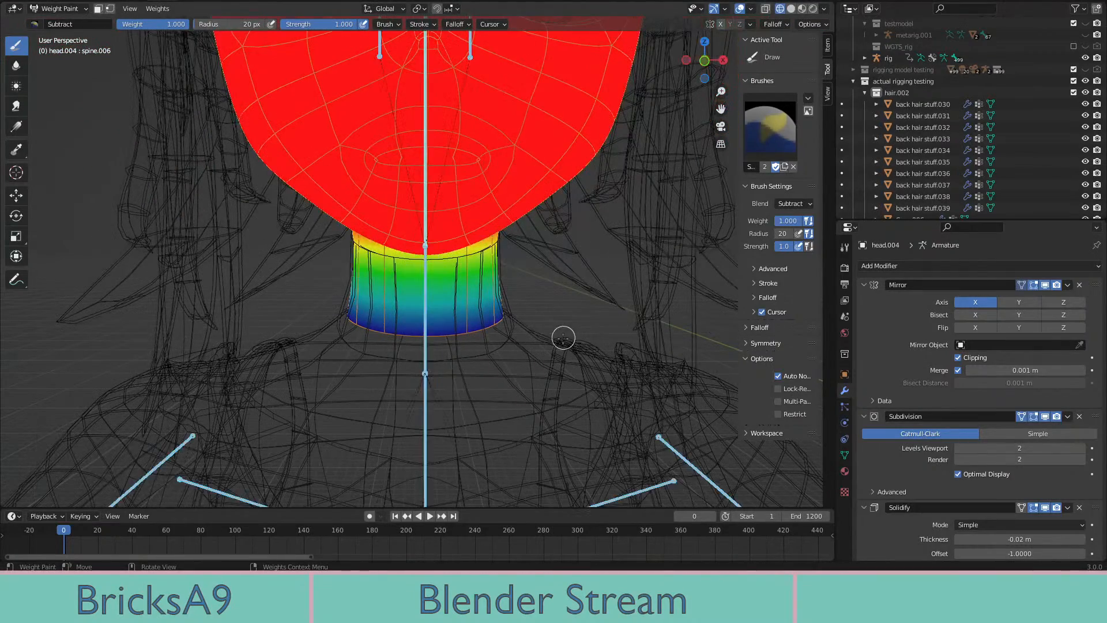
scroll(549, 318, "down", 2)
left_click(554, 319, "ctrl")
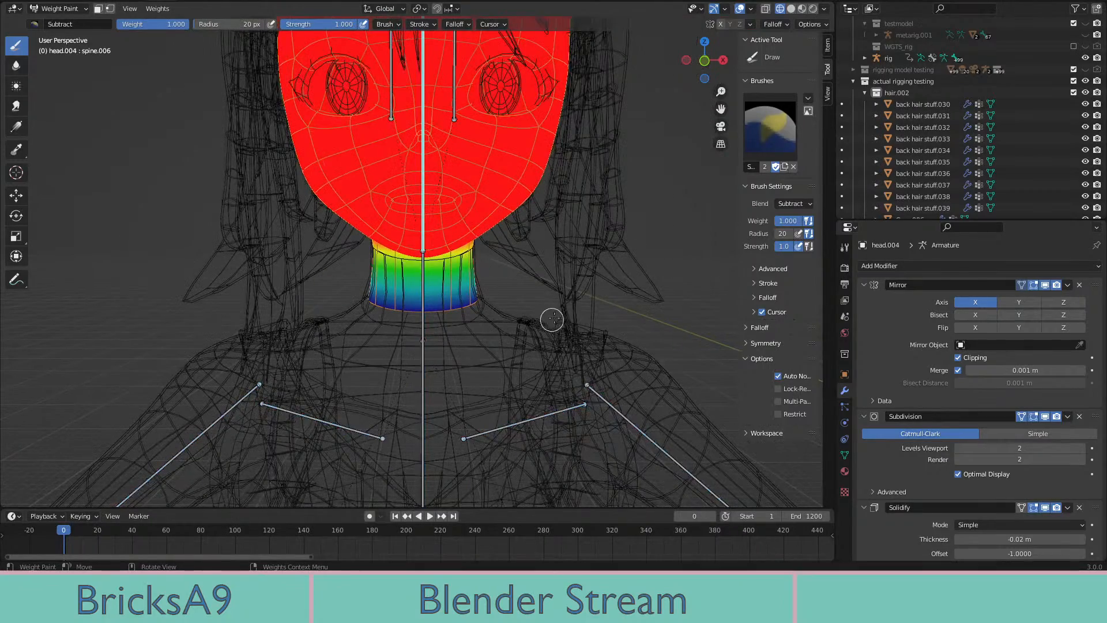
Show the avatar in Material Preview, tilt the head bone spine.006 twice to test the neck, and undo both rotations
mouse_move(546, 299)
middle_mouse_down()
mouse_move(500, 288)
mouse_move(559, 280)
middle_mouse_up()
key("z")
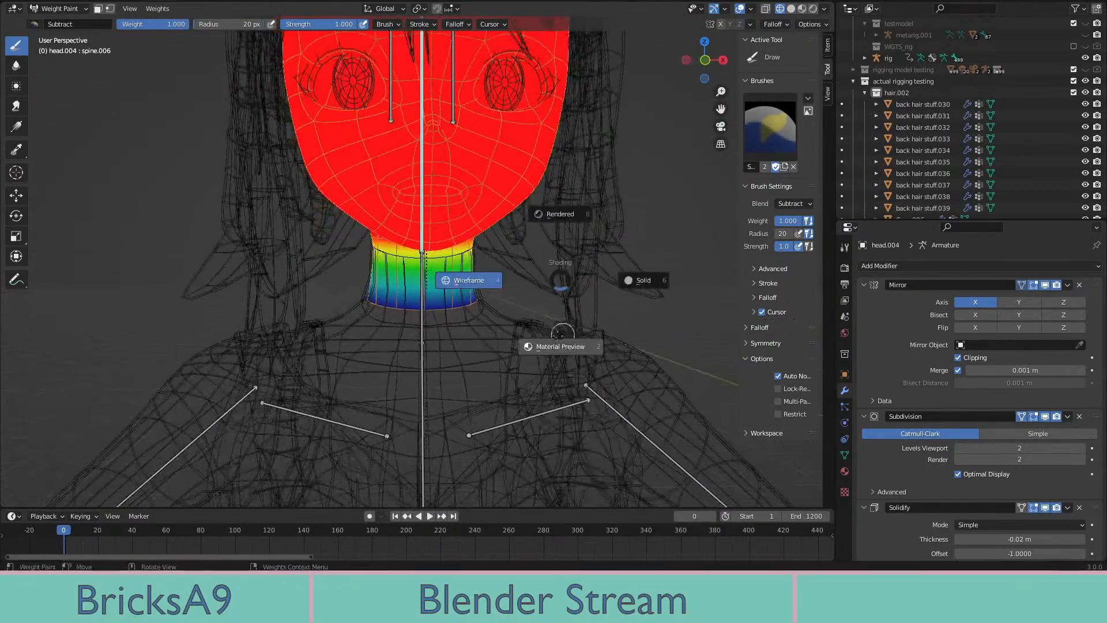
left_click(558, 348)
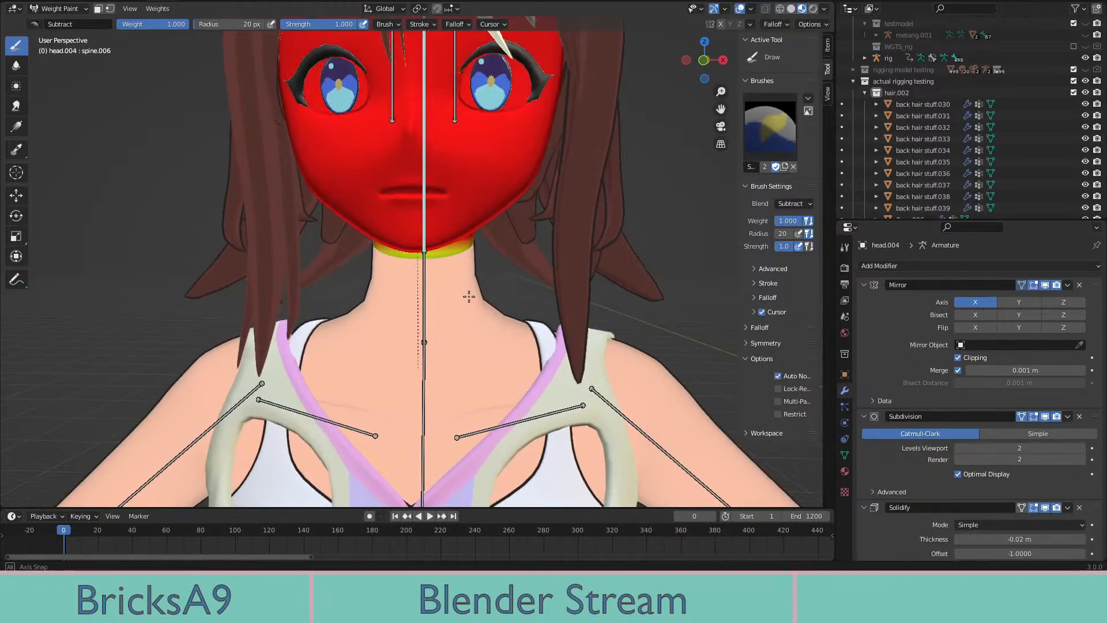
key("r")
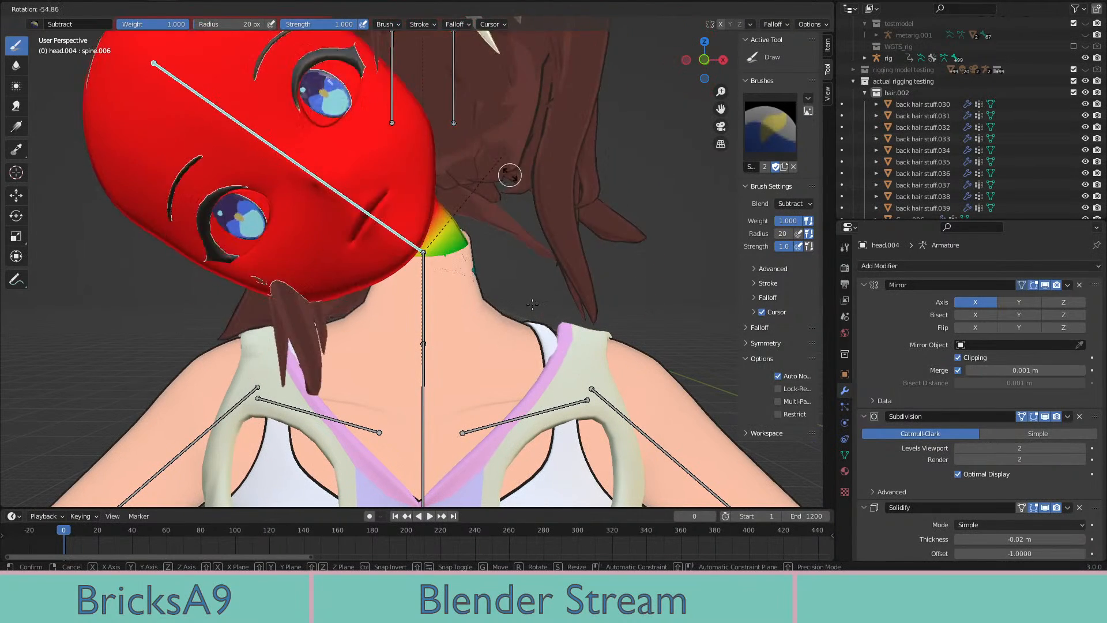
left_click(533, 230)
key("ctrl+z")
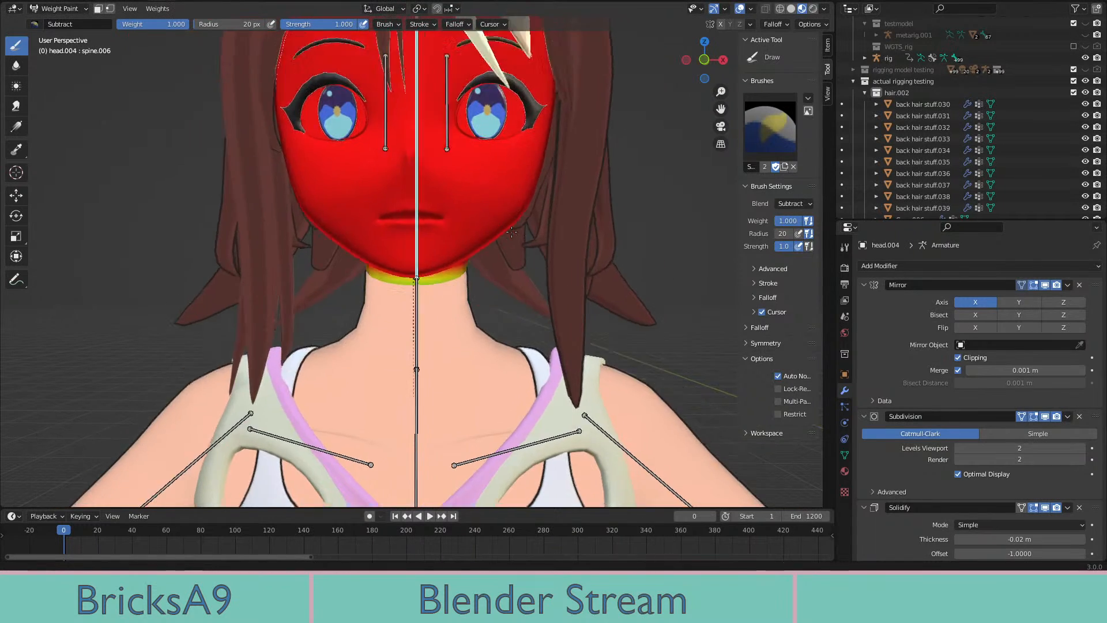
key("r")
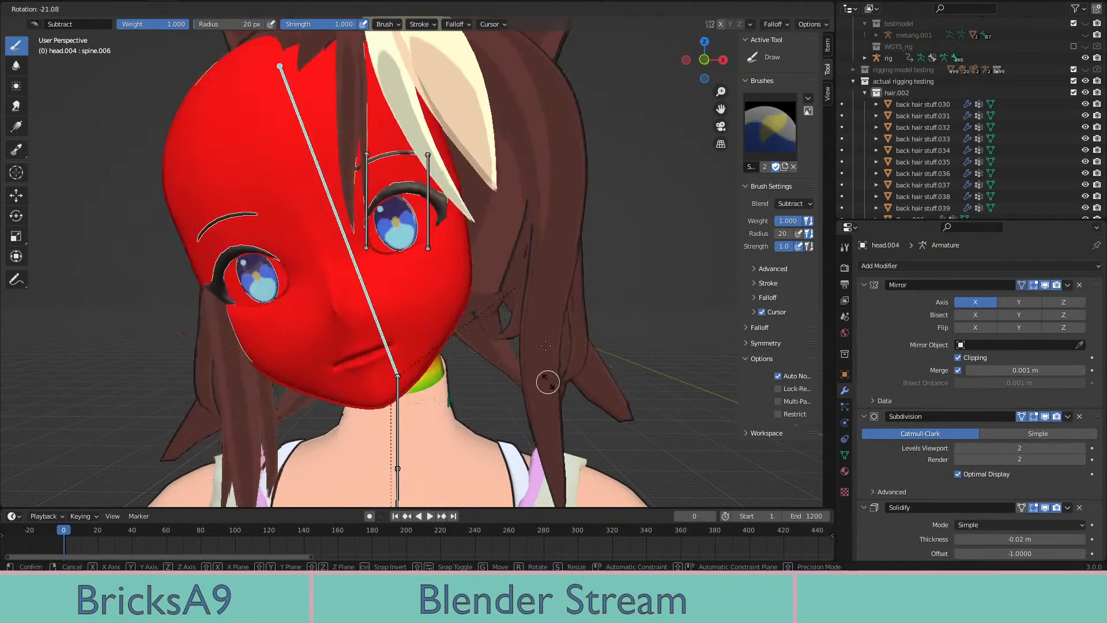
left_click(534, 254)
key("ctrl+z")
Leave weight painting of the head for Object Mode and display the avatar in Material Preview
mouse_move(514, 246)
middle_mouse_down()
mouse_move(563, 301)
mouse_move(495, 270)
mouse_move(508, 288)
mouse_move(598, 313)
middle_mouse_up()
key("z")
left_click(447, 270)
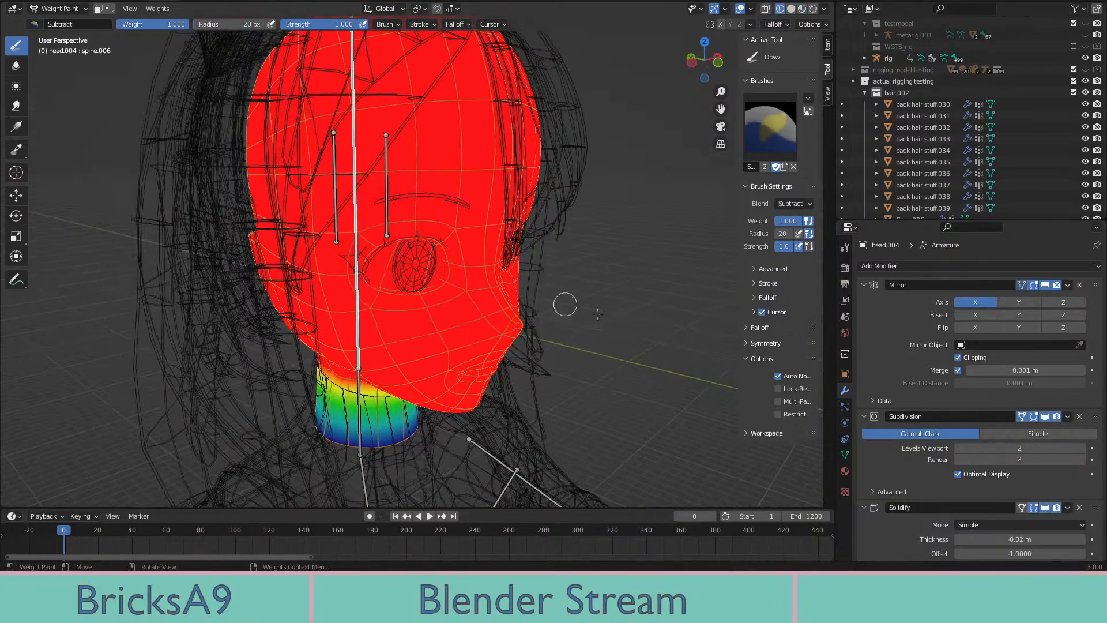
left_click(70, 10)
left_click(66, 18)
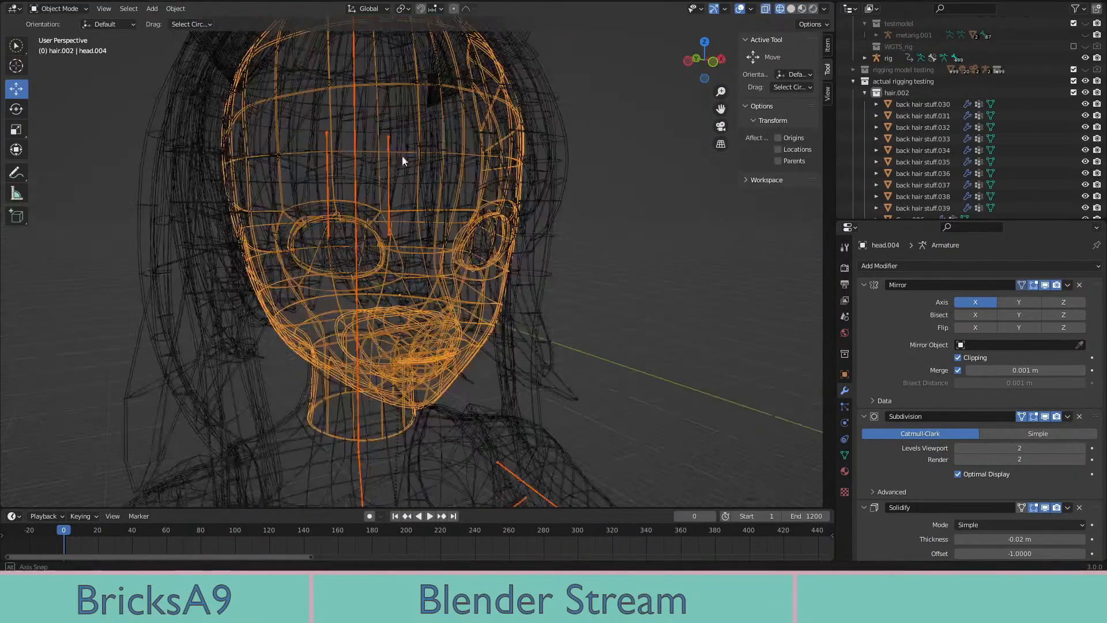
middle_click_drag(402, 155, 542, 243)
key("z")
left_click(541, 344)
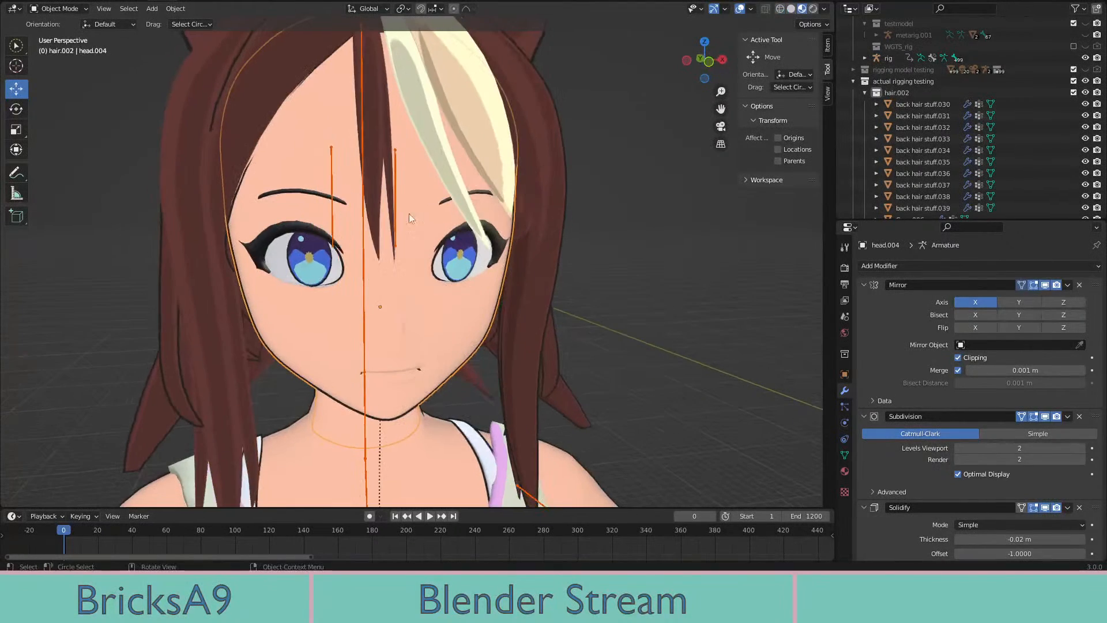
Select the testing metarig together with the dark front hair strand hair.009 and enter Weight Paint mode
left_click(402, 197)
left_click(378, 255, "shift")
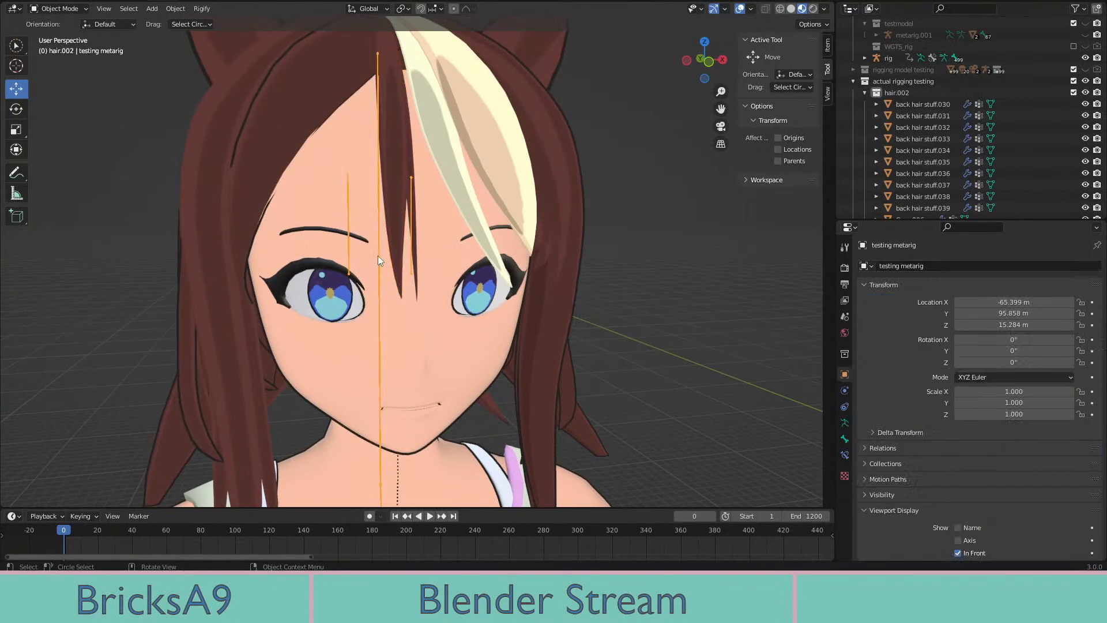
left_click(395, 234, "shift")
middle_click_drag(395, 234, 146, 63)
left_click(63, 8)
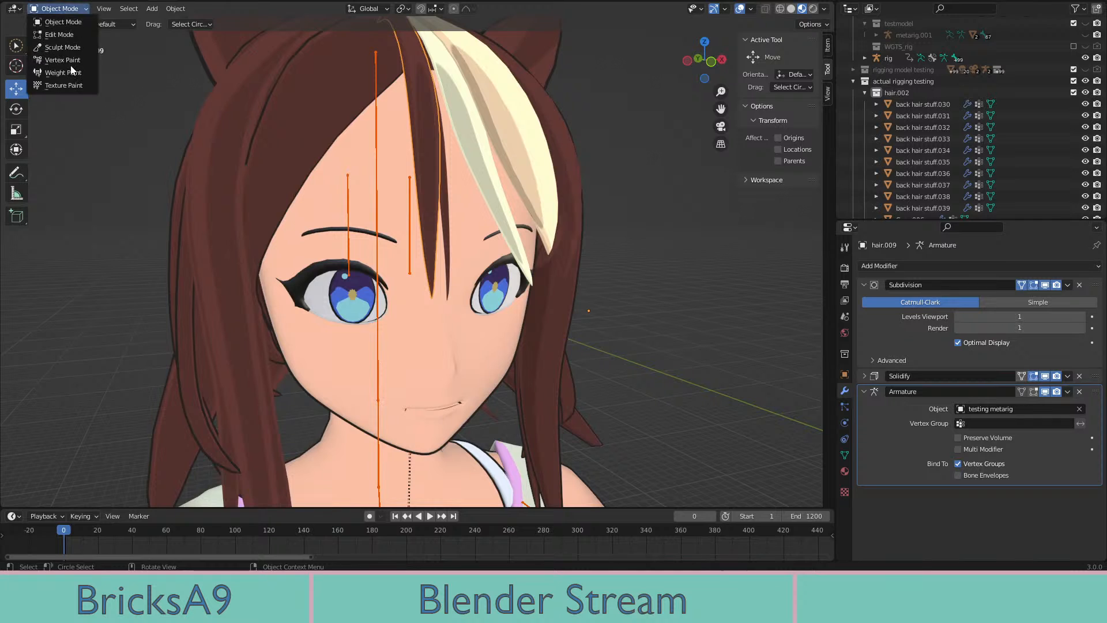
left_click(58, 69)
middle_click_drag(451, 218, 430, 191)
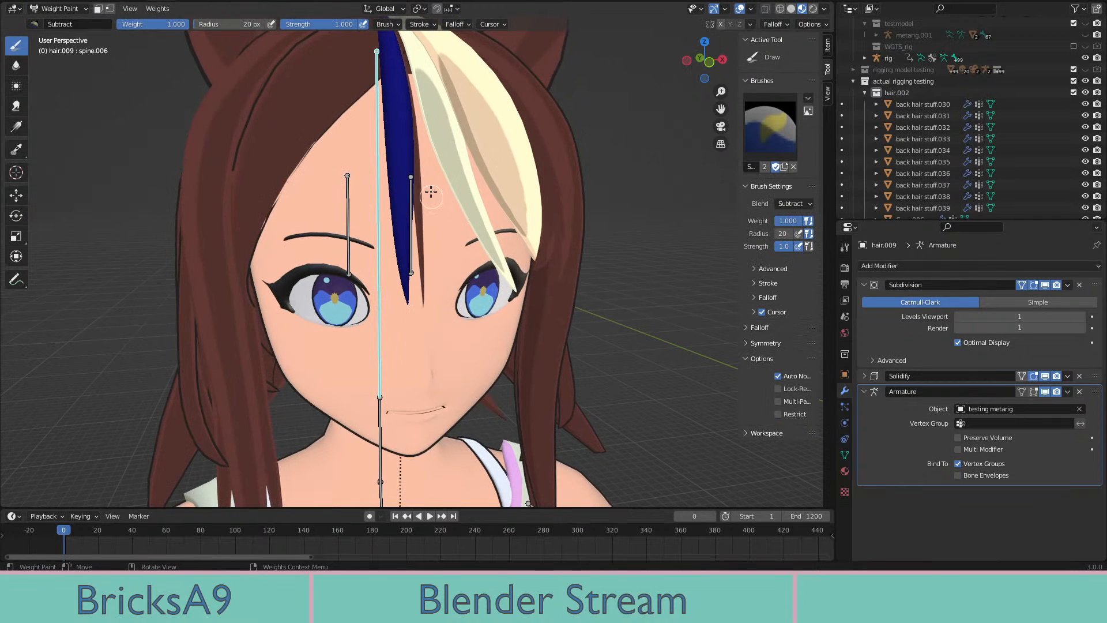
Look through the available weight operations and the hair objects in the hair.002 collection
left_click(170, 9)
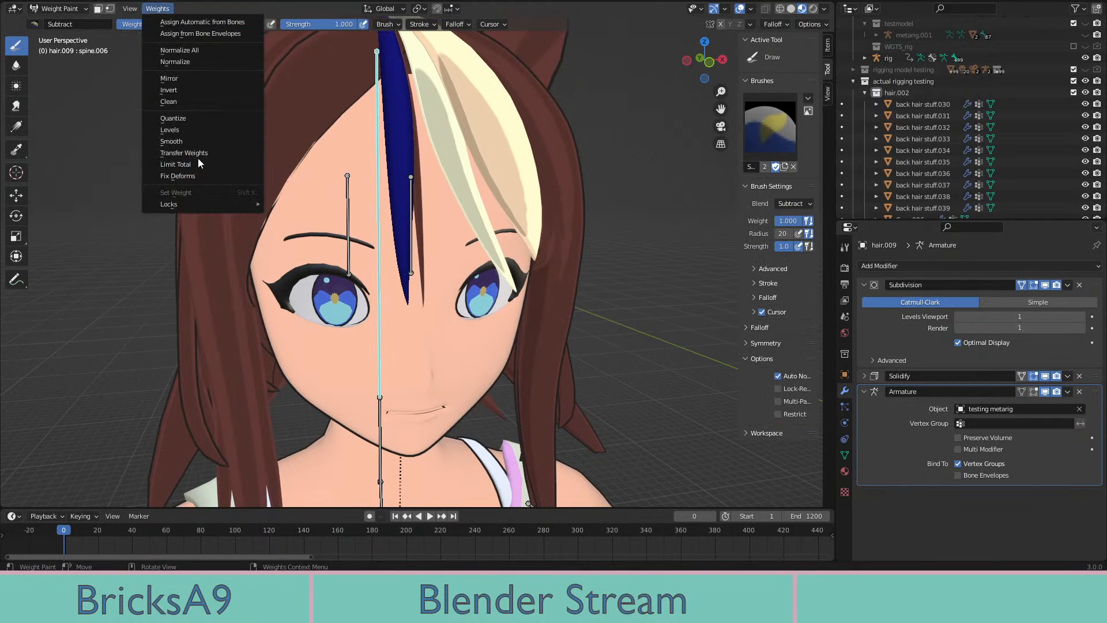
middle_click_drag(406, 254, 430, 272)
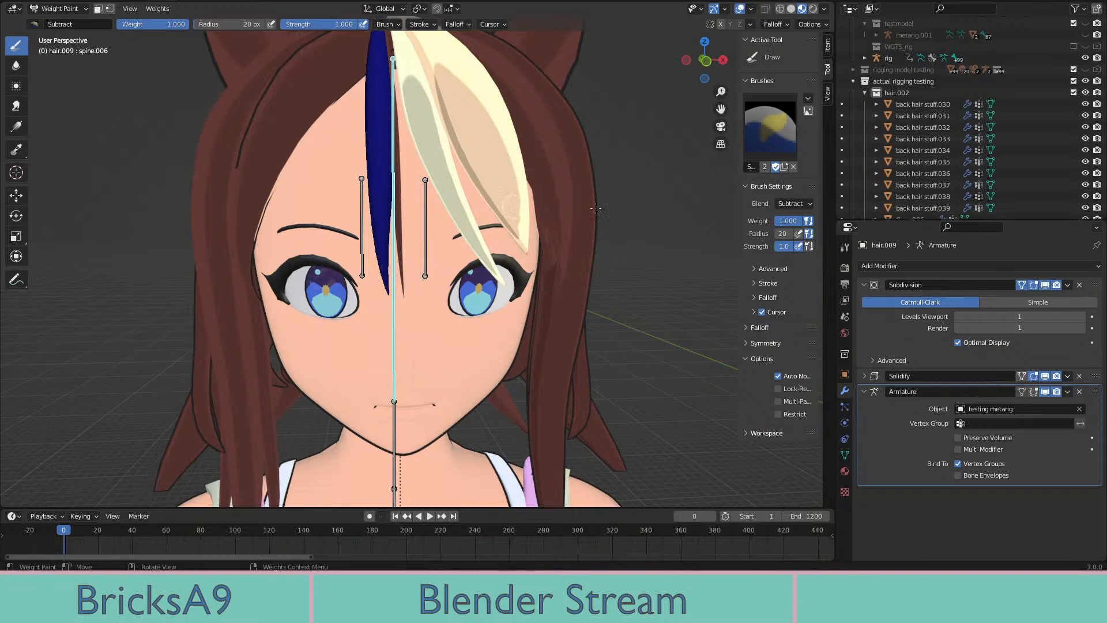
scroll(951, 156, "down", 10)
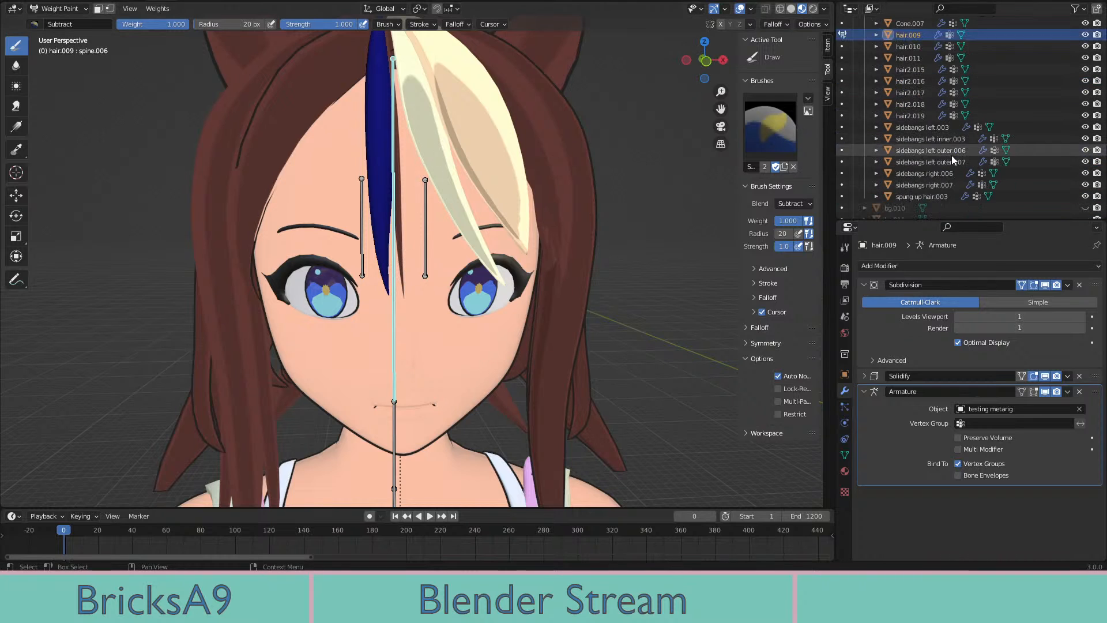
scroll(924, 151, "up", 5)
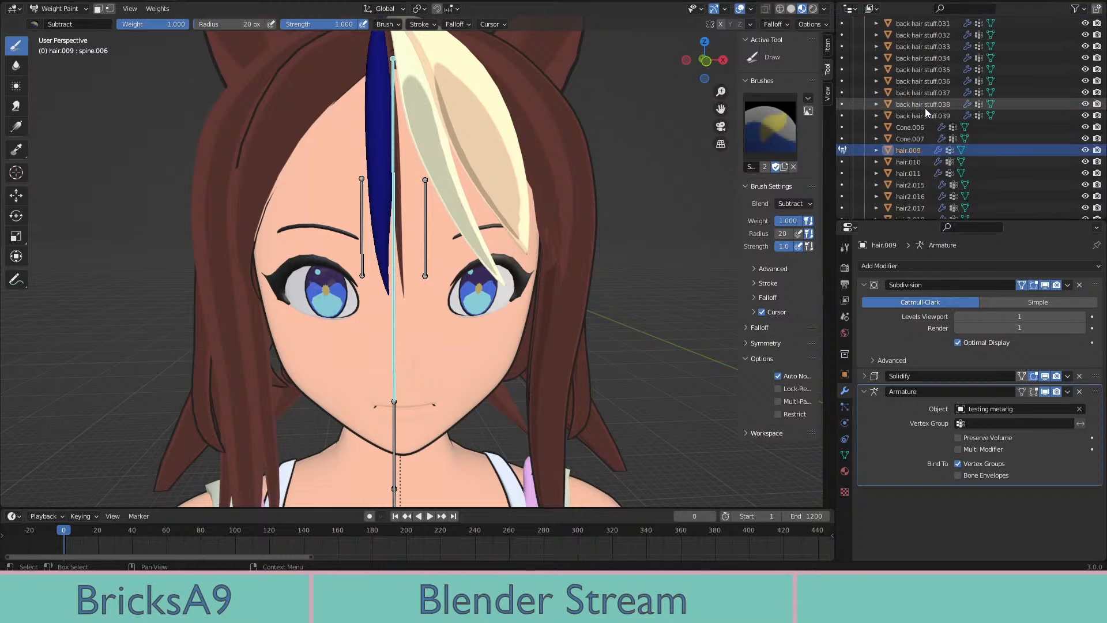
scroll(911, 93, "up", 4)
left_click(862, 46)
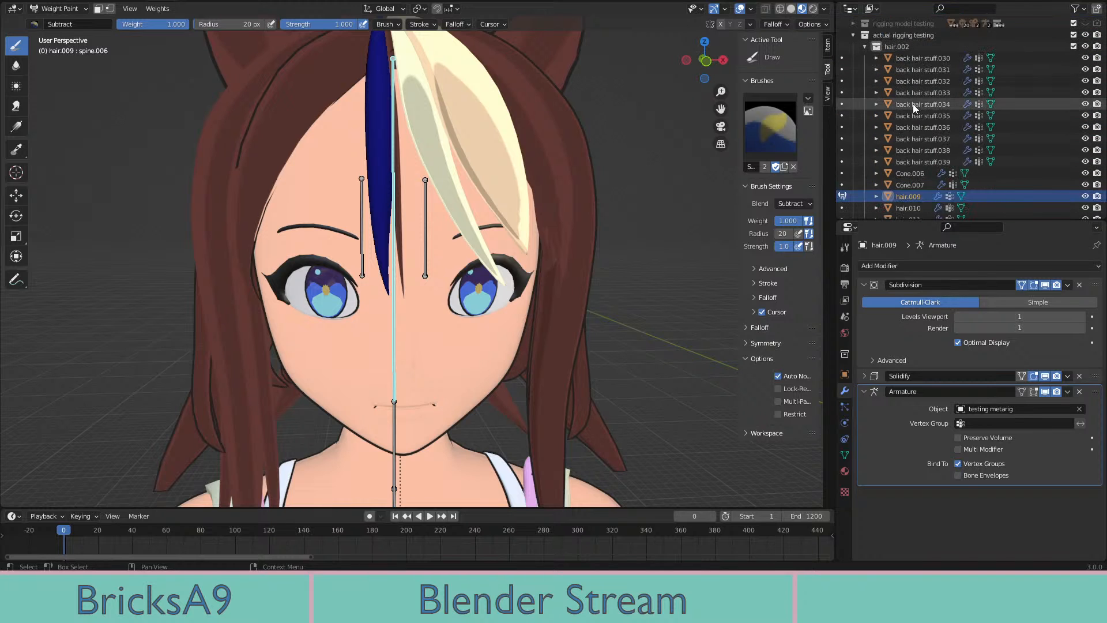
scroll(916, 115, "down", 3)
key("period")
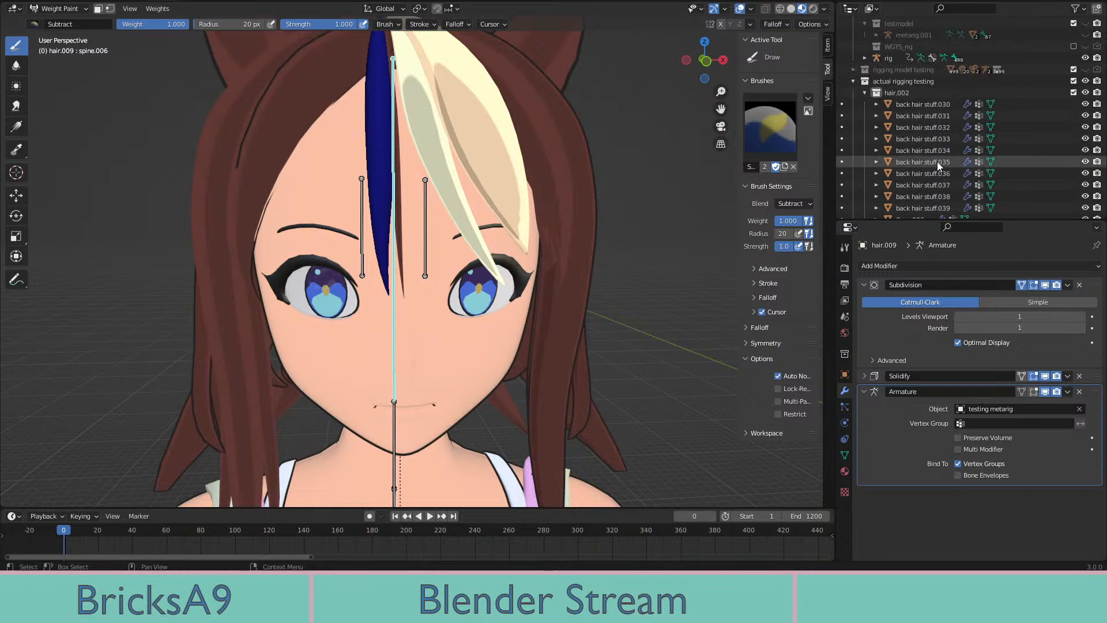
Select the head bone spine.006 and examine its weights on the front hair strand from several angles
middle_click_drag(487, 271, 494, 247)
left_click(436, 217, "ctrl")
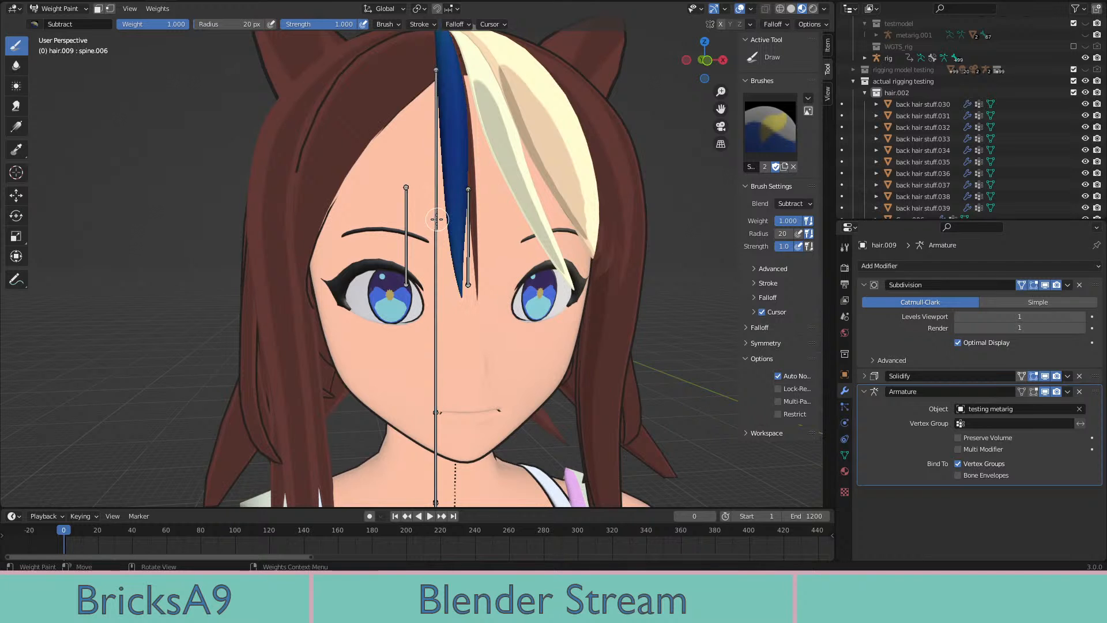
left_click(437, 219, "ctrl")
scroll(461, 259, "up", 3)
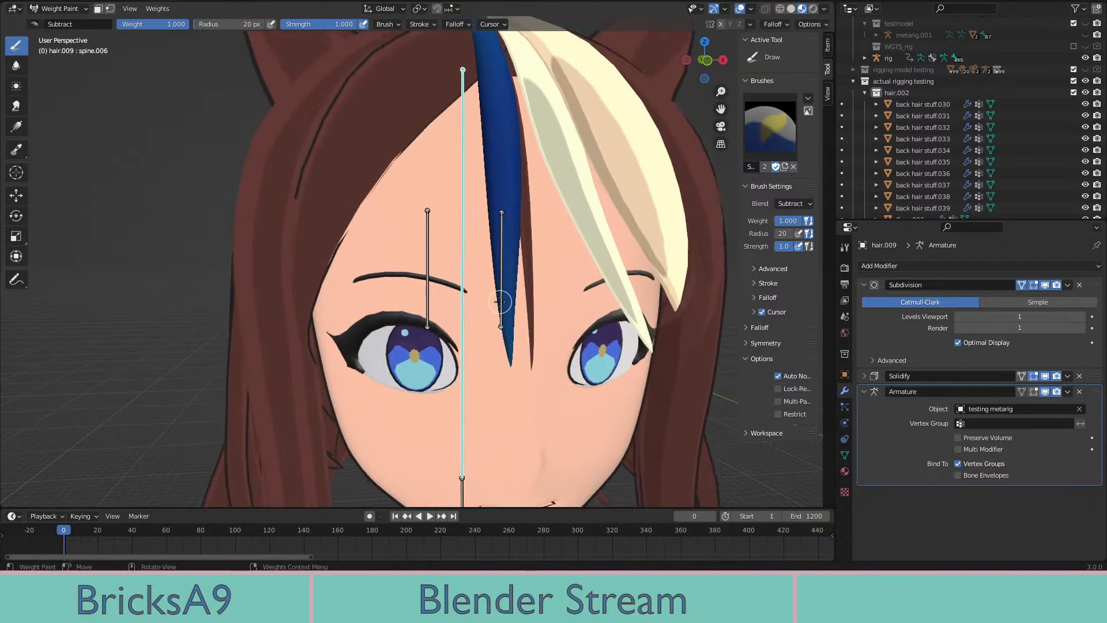
middle_click_drag(499, 301, 549, 429)
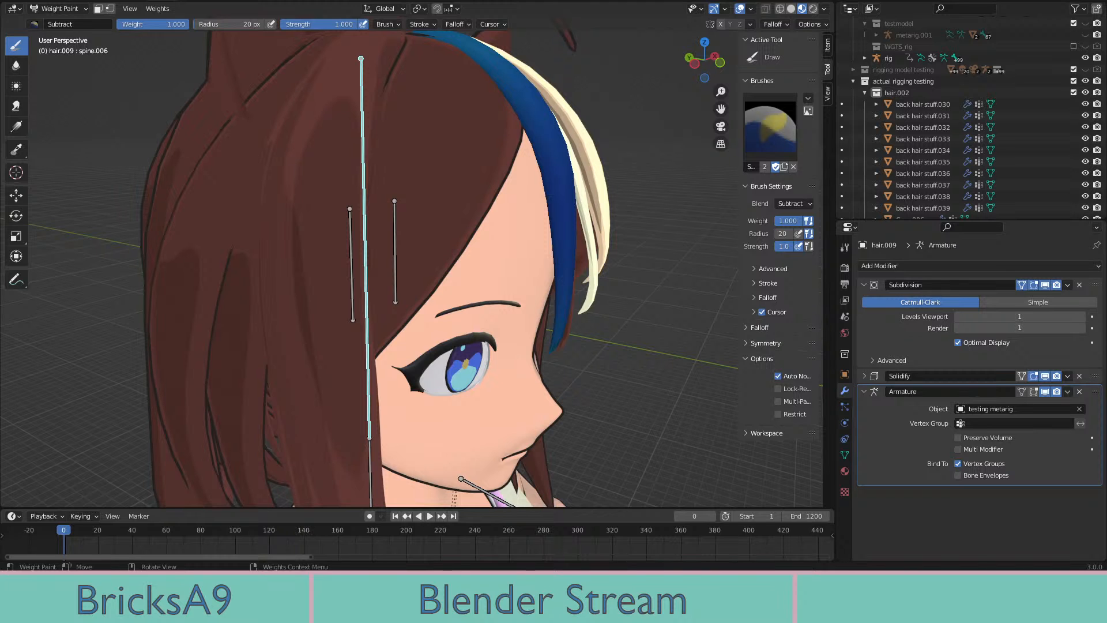
middle_click_drag(544, 179, 381, 134)
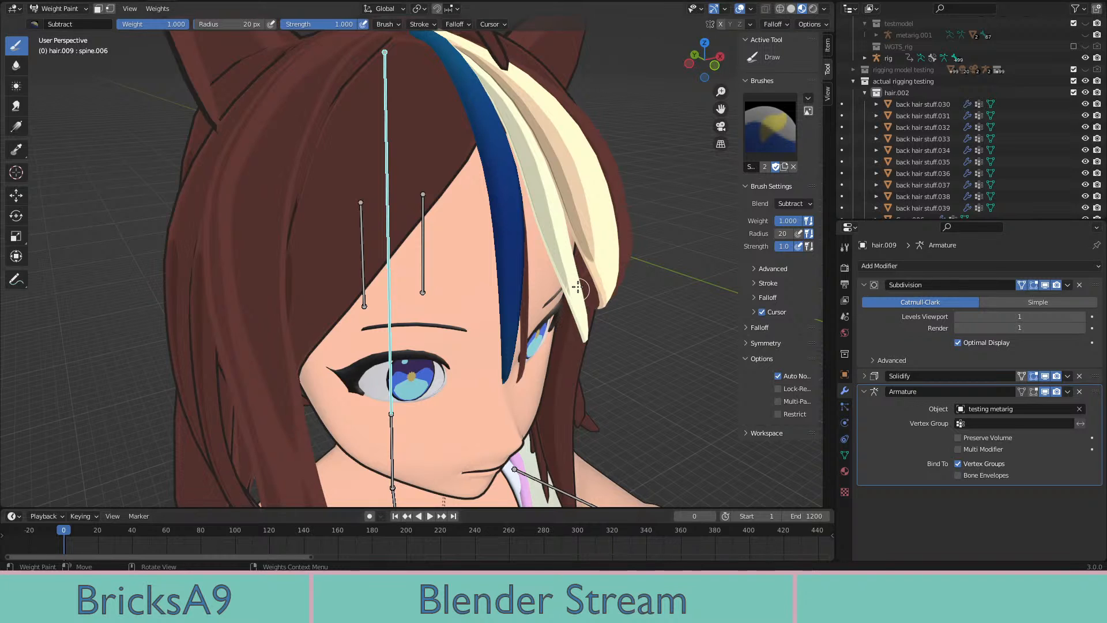
middle_click_drag(421, 256, 332, 165)
Return to Object Mode and select the testing metarig together with the hair base Sphere.003
key("ctrl+Tab")
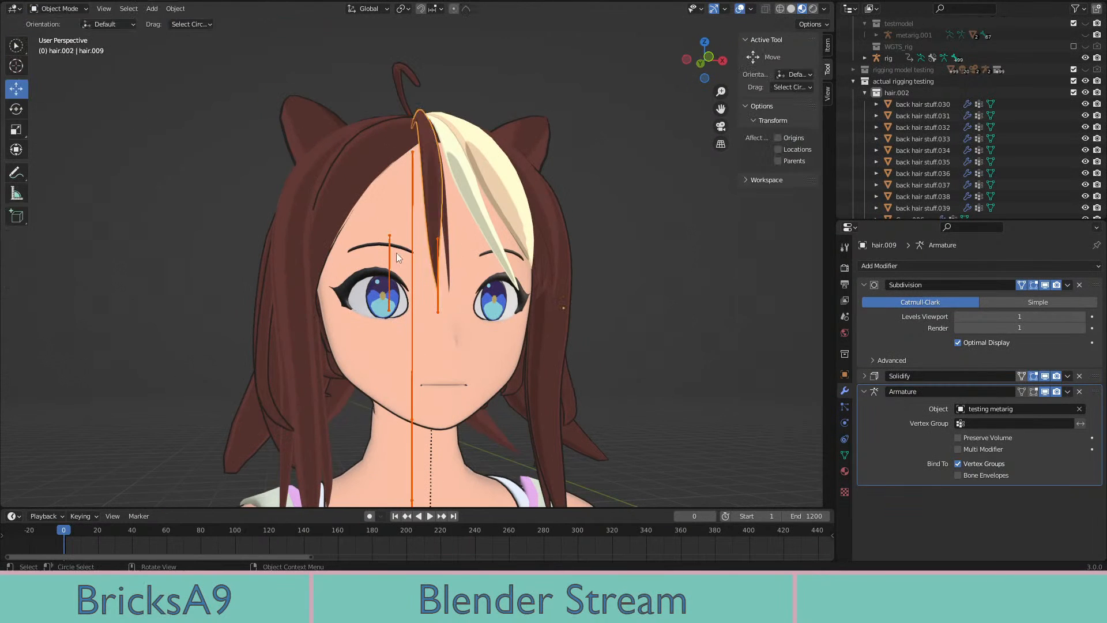
mouse_move(396, 252)
middle_mouse_down()
mouse_move(457, 334)
mouse_move(402, 277)
mouse_move(434, 272)
mouse_move(344, 341)
mouse_move(220, 385)
mouse_move(328, 348)
mouse_move(341, 320)
mouse_move(351, 378)
mouse_move(314, 385)
mouse_move(341, 322)
mouse_move(517, 276)
mouse_move(665, 288)
mouse_move(412, 284)
mouse_move(329, 267)
mouse_move(244, 279)
mouse_move(413, 289)
middle_mouse_up()
left_click(399, 308)
left_click(403, 298)
left_click(200, 366)
scroll(420, 311, "up", 3)
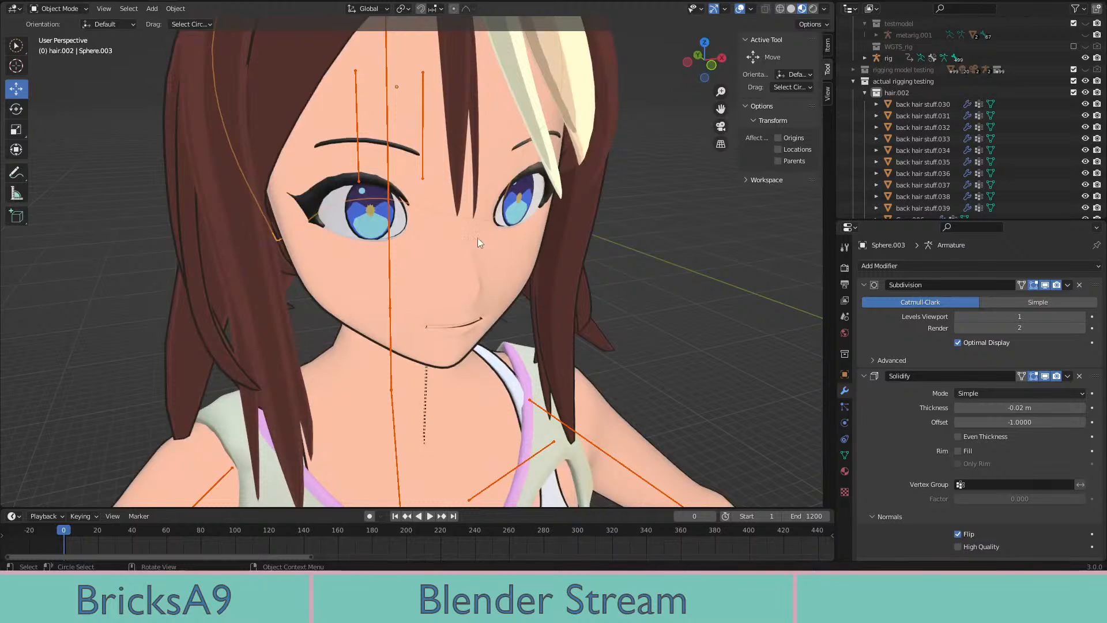
middle_click_drag(477, 238, 496, 265)
Collapse the main model collection and hide it in the viewport, checking the remaining avatar
scroll(1032, 109, "up", 15)
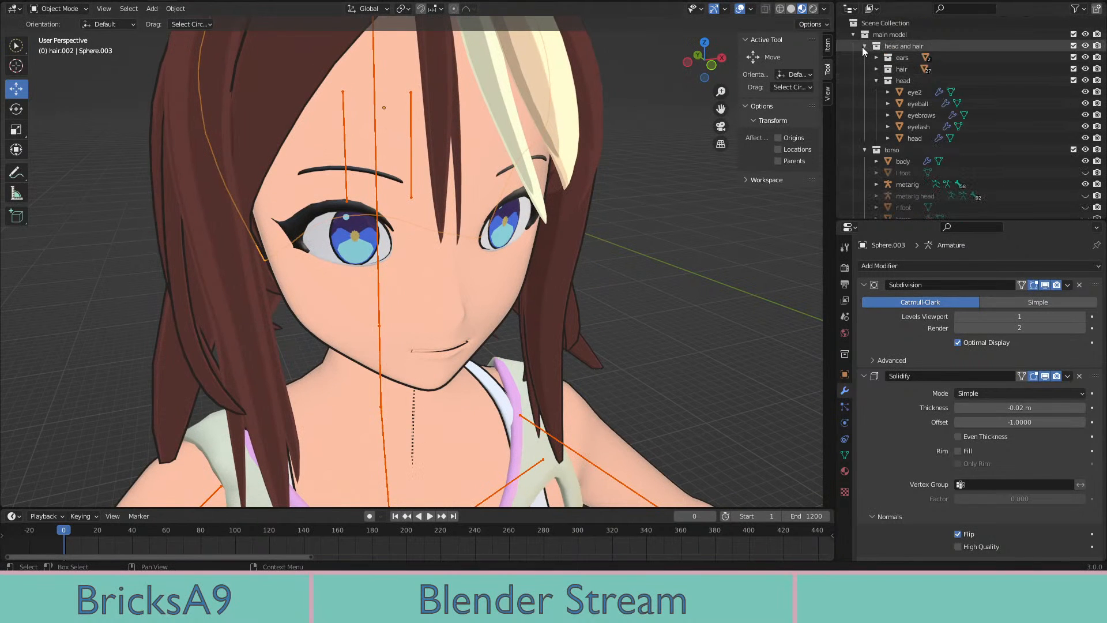
left_click(853, 35)
left_click(1085, 35)
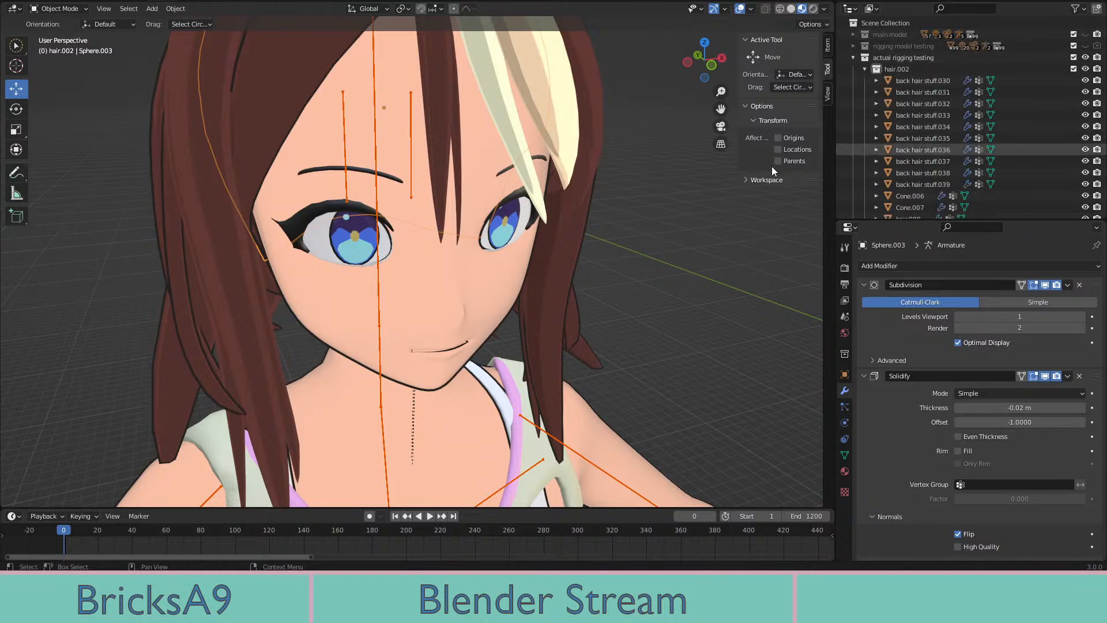
scroll(610, 184, "down", 5)
middle_click_drag(610, 184, 558, 247)
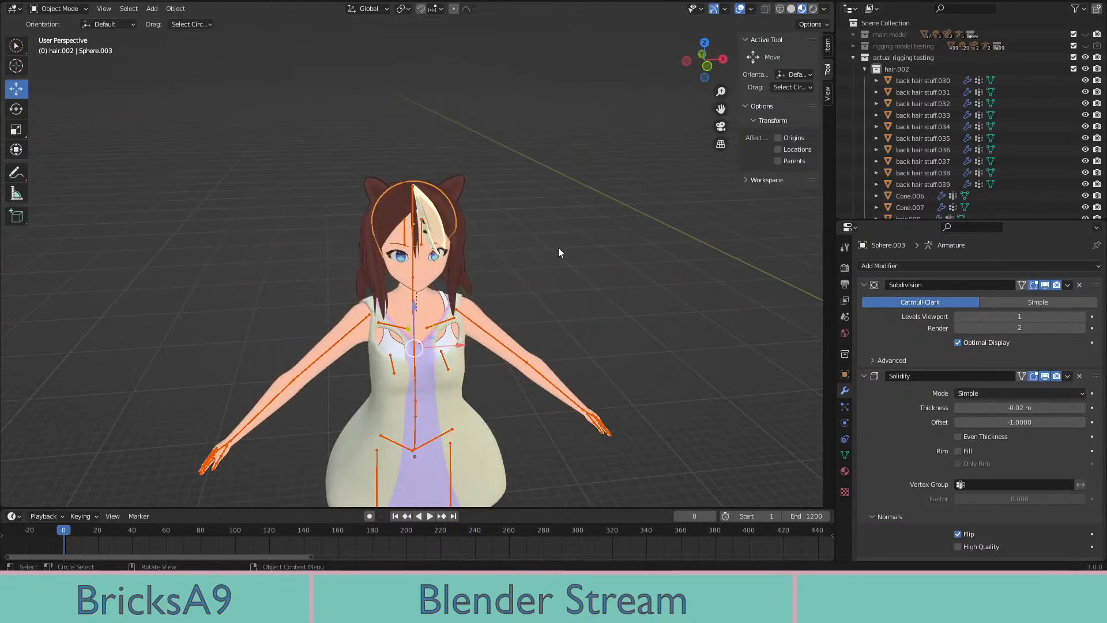
scroll(556, 193, "up", 6)
middle_click_drag(555, 188, 483, 248)
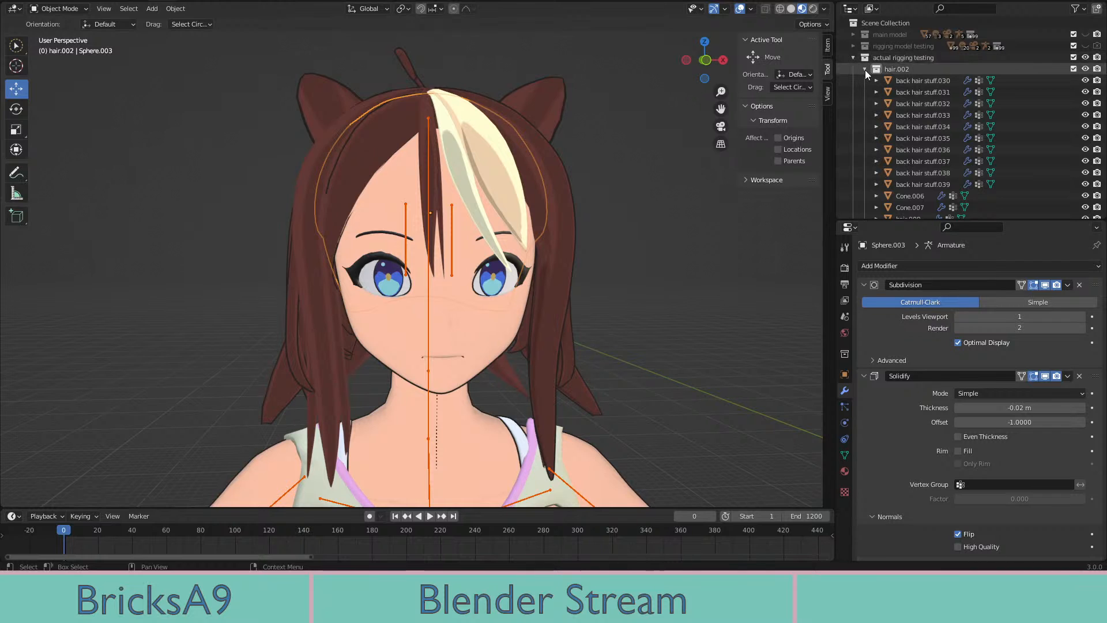
Enter Weight Paint mode for the hair base Sphere.003 and show its spine.006 weights in wireframe
scroll(897, 138, "down", 10)
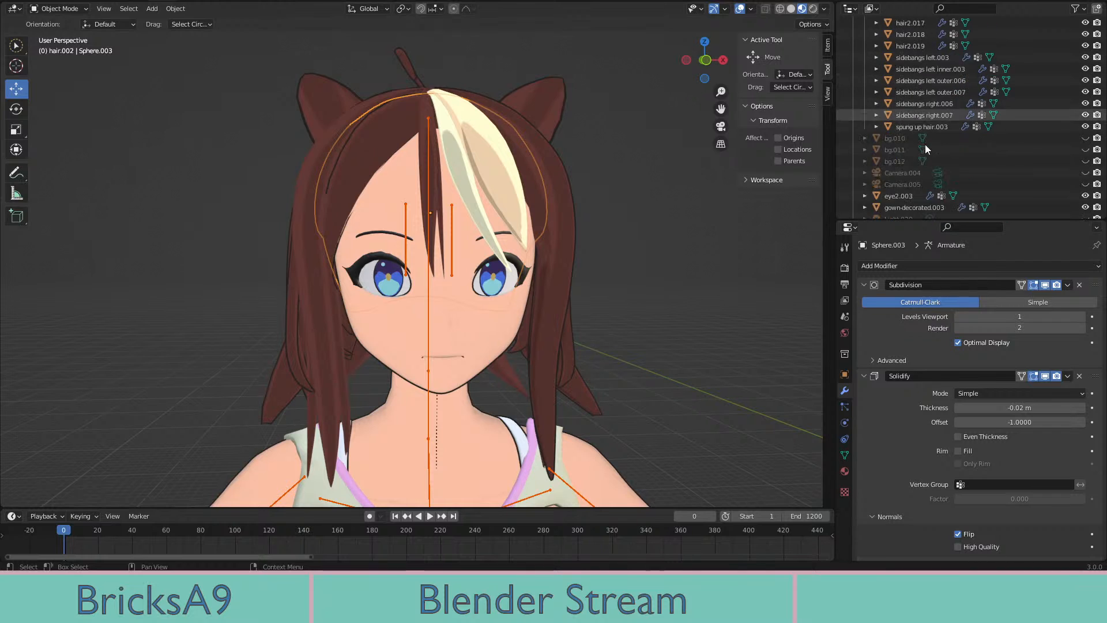
scroll(925, 149, "down", 10)
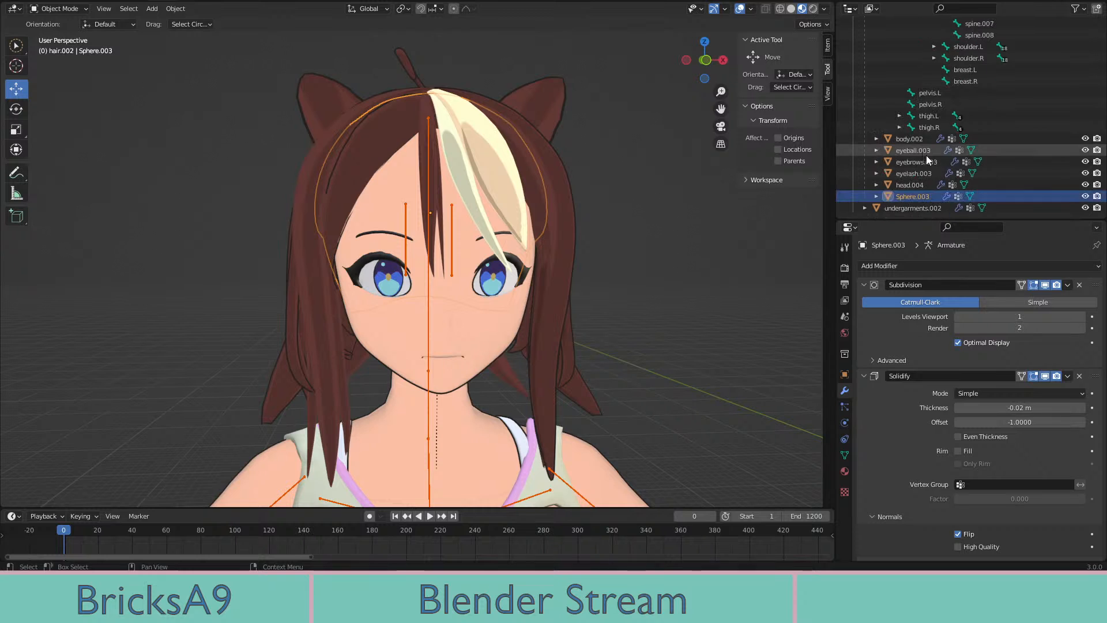
middle_click_drag(564, 248, 611, 196)
scroll(593, 251, "up", 4)
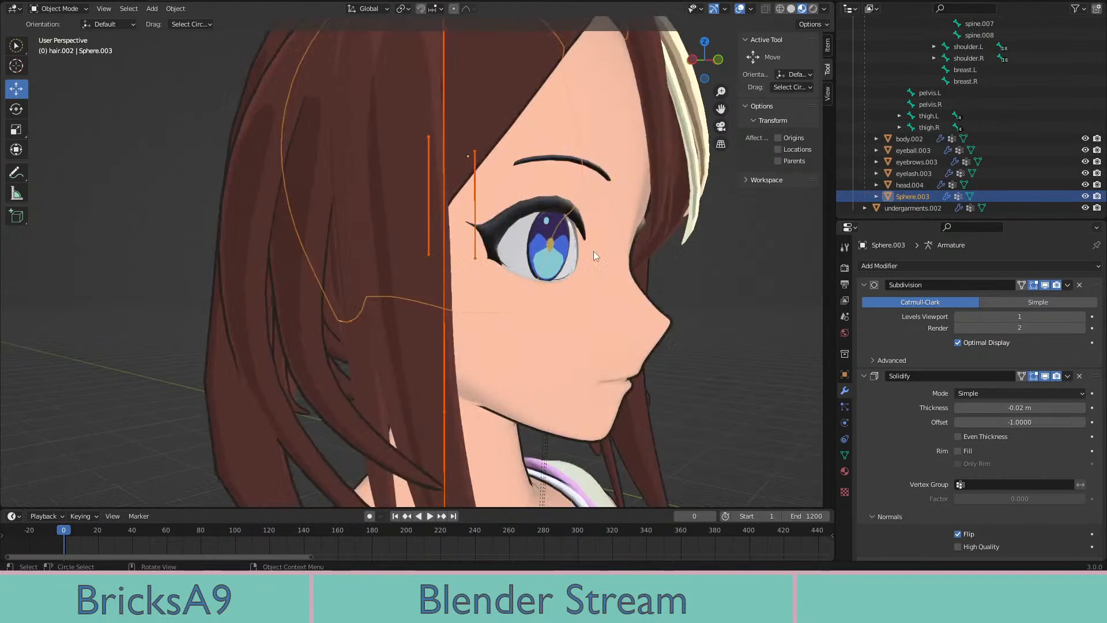
middle_click_drag(594, 251, 548, 234)
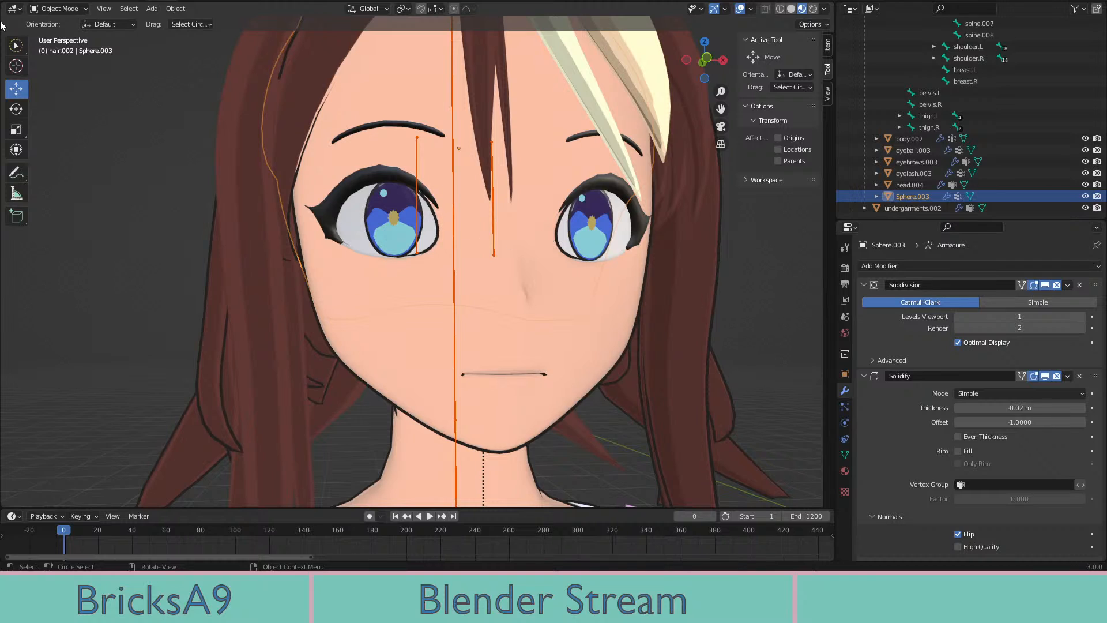
left_click(58, 9)
left_click(61, 72)
mouse_move(324, 124)
middle_mouse_down()
mouse_move(375, 127)
mouse_move(374, 170)
middle_mouse_up()
key("z")
left_click(276, 174)
middle_click_drag(267, 177, 449, 228)
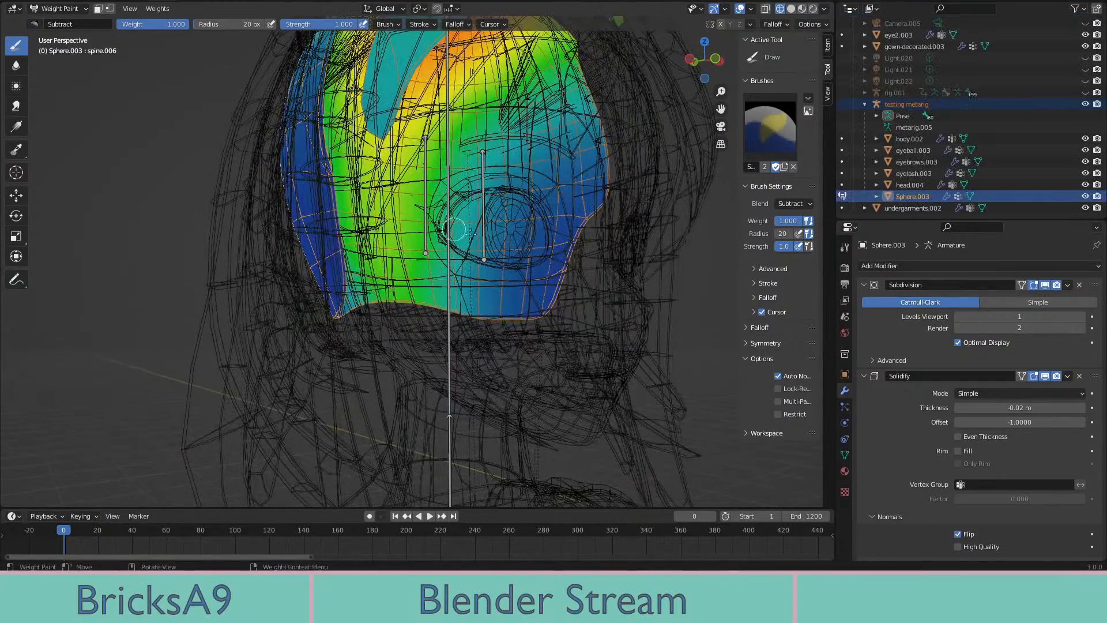
Paint the whole hair base Sphere.003 for spine.006 using the Add brush with weight 1.000 and radius 500 px
key("ctrl+shift+z")
middle_click_drag(486, 235, 459, 276)
key("ctrl+z")
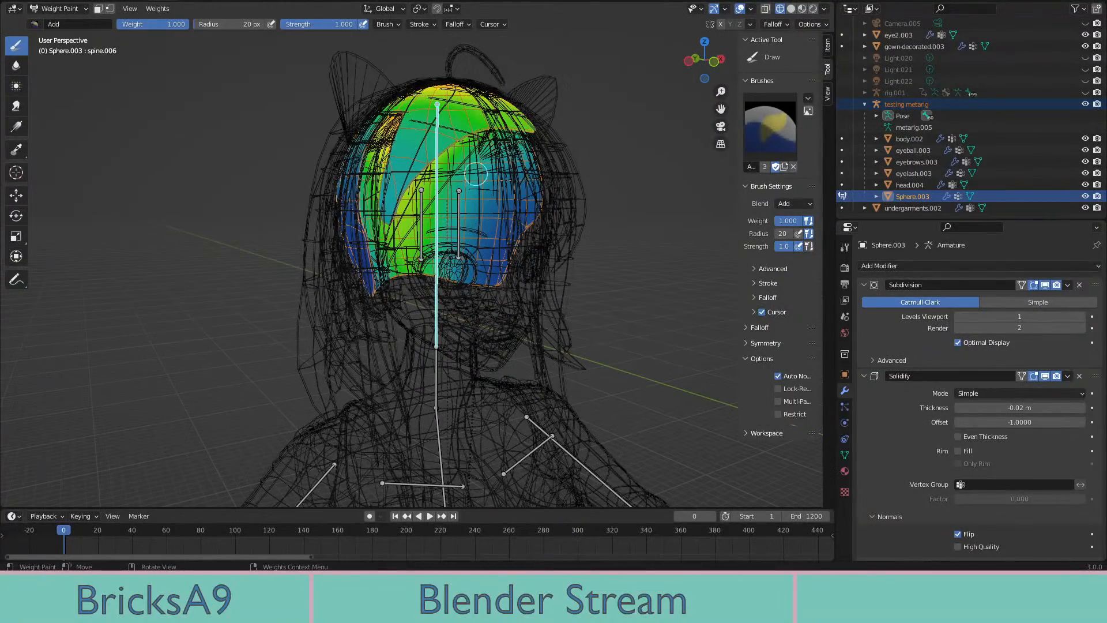
middle_click_drag(476, 174, 529, 234)
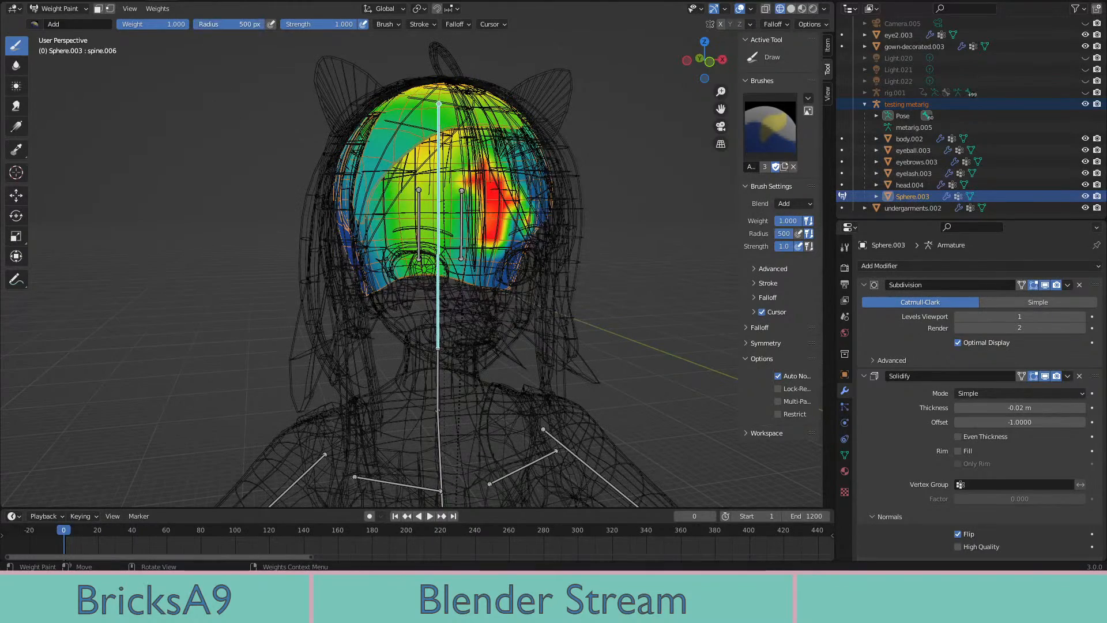
left_click_drag(344, 135, 473, 206)
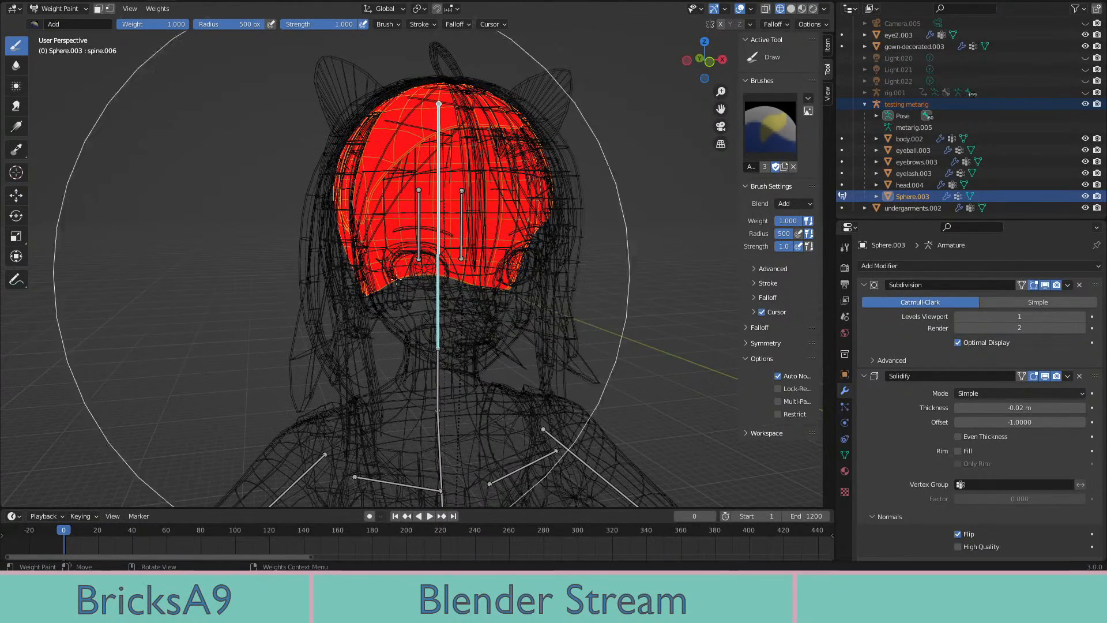
mouse_move(639, 187)
middle_mouse_down()
mouse_move(404, 277)
mouse_move(461, 196)
mouse_move(423, 184)
mouse_move(428, 167)
middle_mouse_up()
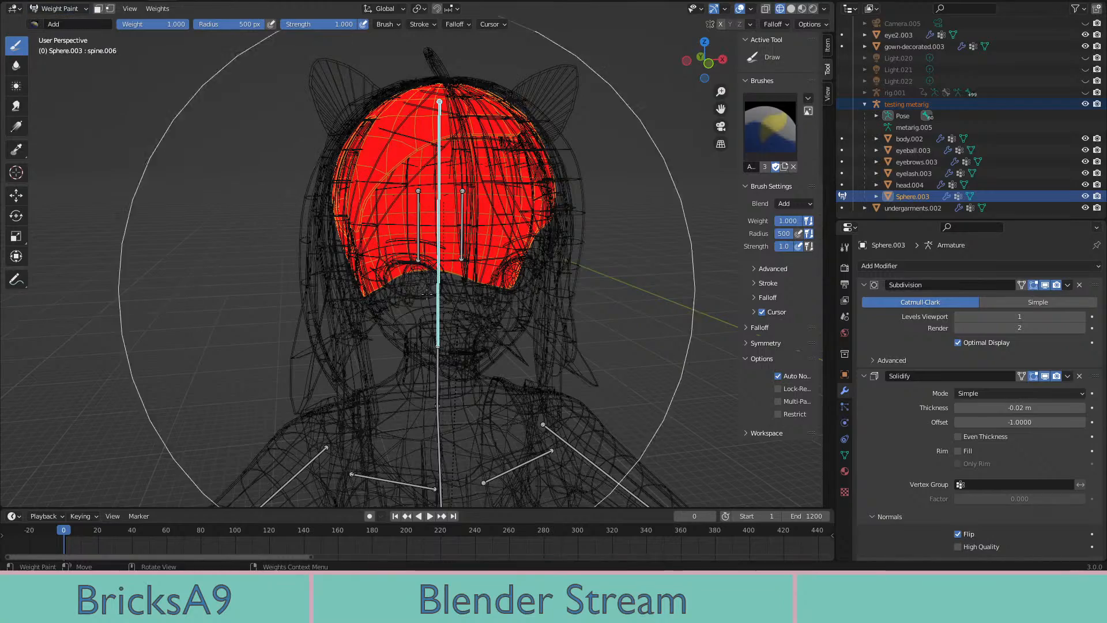
mouse_move(427, 294)
middle_mouse_down()
mouse_move(381, 297)
mouse_move(442, 300)
middle_mouse_up()
Test the hair base in Material Preview by rotating the head bone 28.8°, and undo the rotation
key("z")
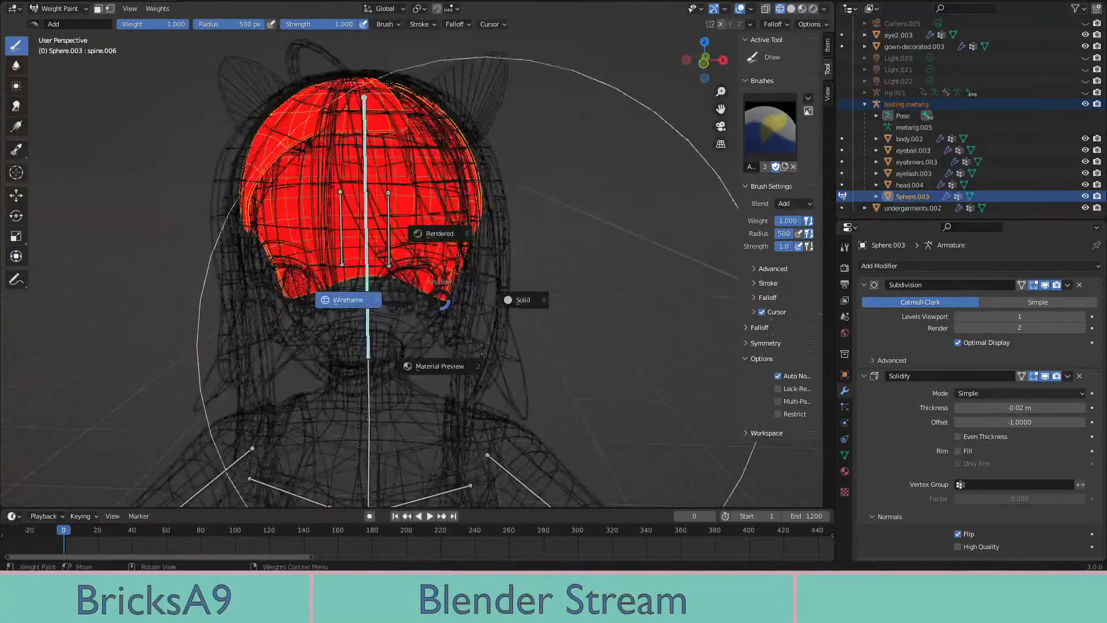
key("2")
key("r")
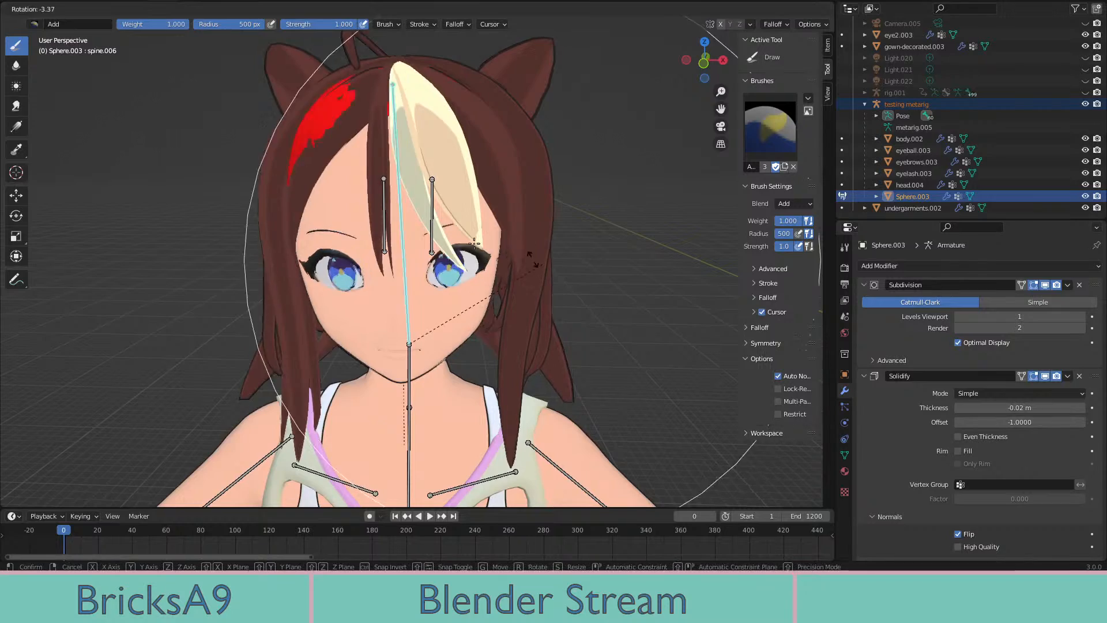
left_click(598, 347)
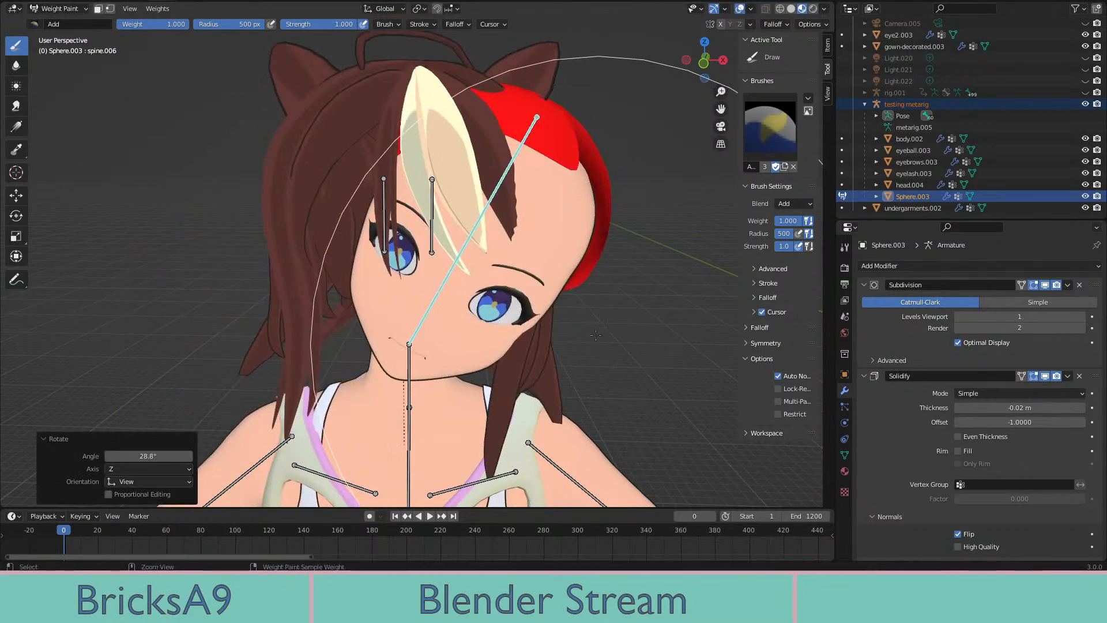
key("ctrl+z")
middle_click_drag(481, 251, 509, 250)
middle_click_drag(509, 251, 513, 294, "shift")
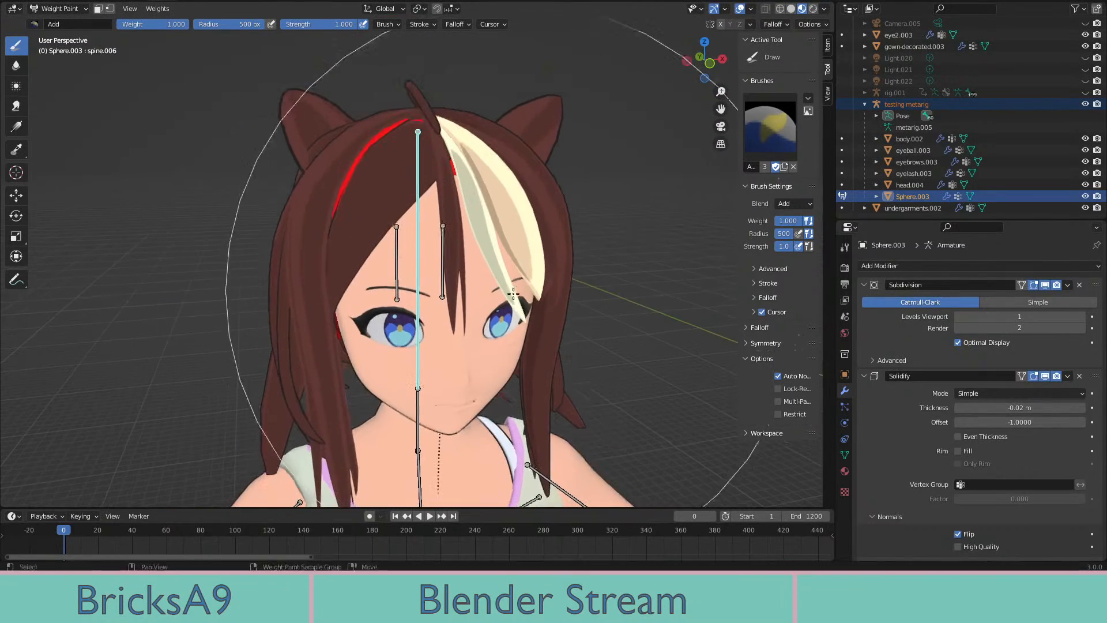
Leave Weight Paint mode on the hair base and return to Object Mode
middle_click_drag(134, 55, 458, 209)
scroll(423, 220, "down", 2)
left_click(64, 9)
left_click(75, 35)
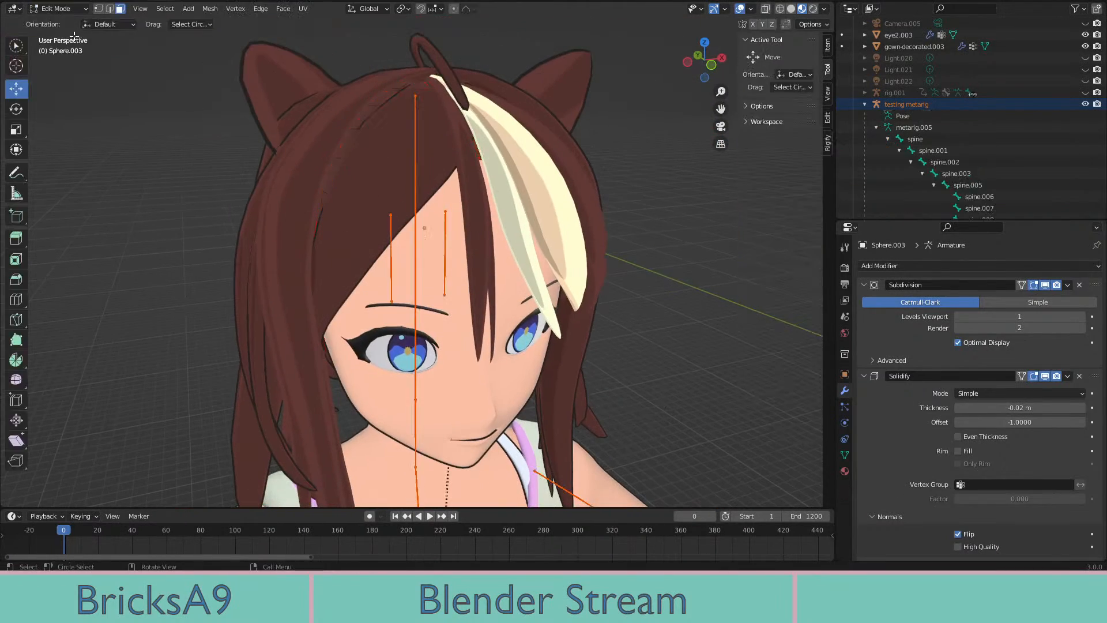
left_click(63, 24)
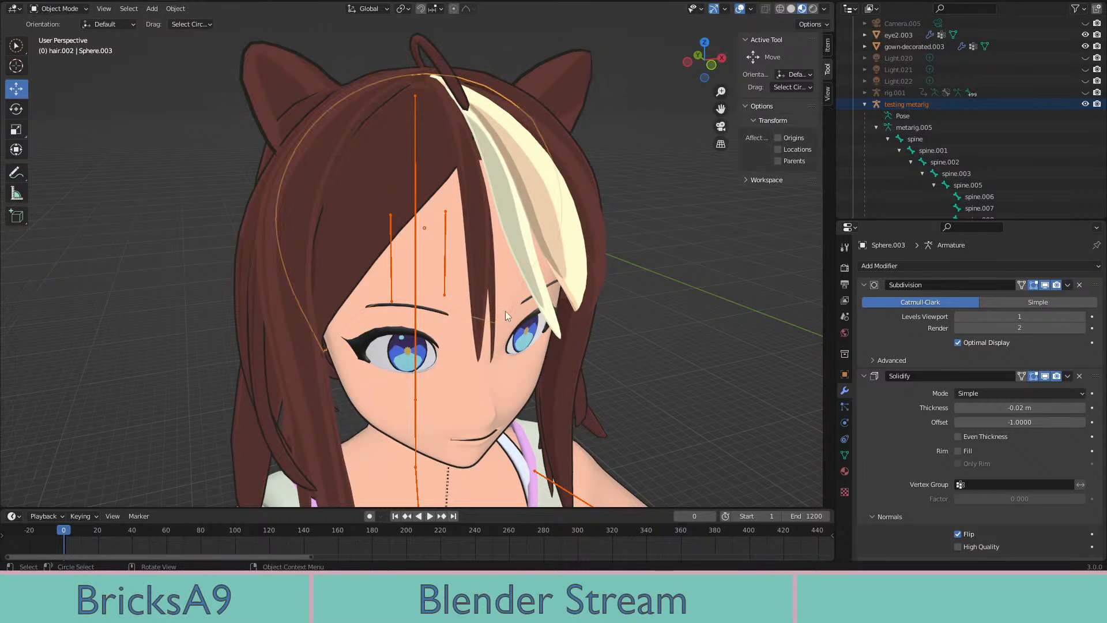
Select the testing metarig together with the front hair piece hair.010 and enter Weight Paint mode
middle_click_drag(505, 310, 390, 215)
left_click(400, 226)
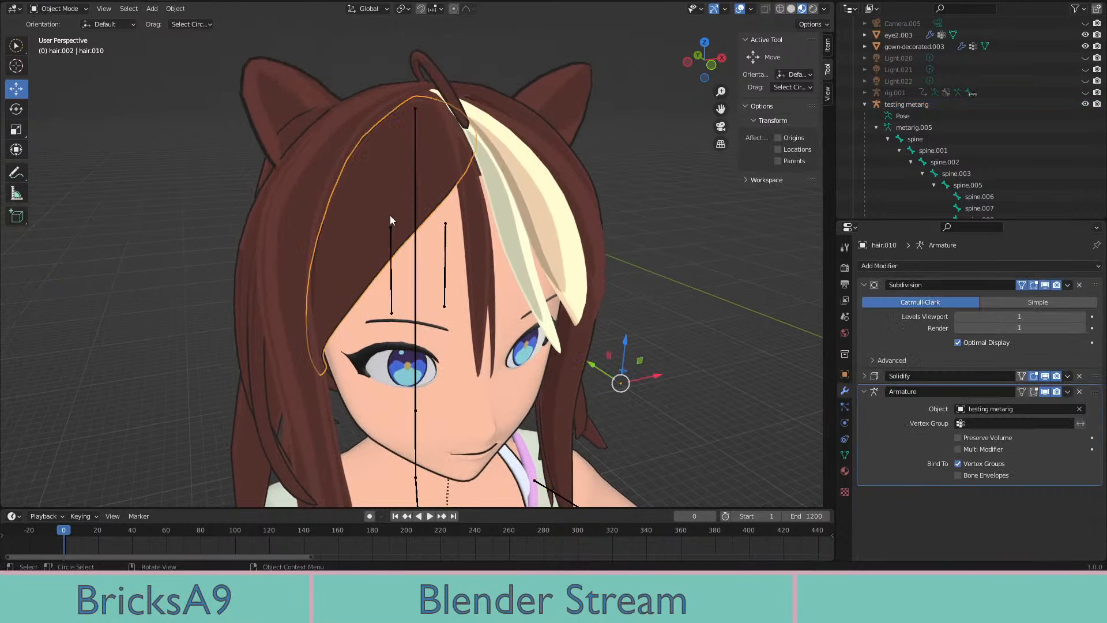
left_click(416, 265)
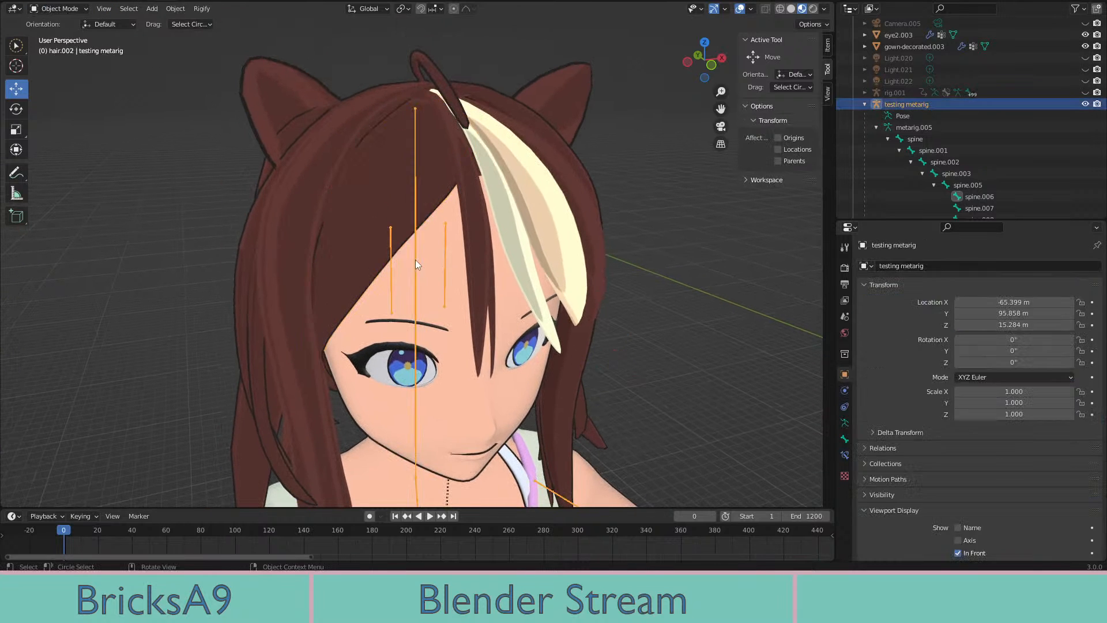
left_click(399, 209, "shift")
left_click(58, 9)
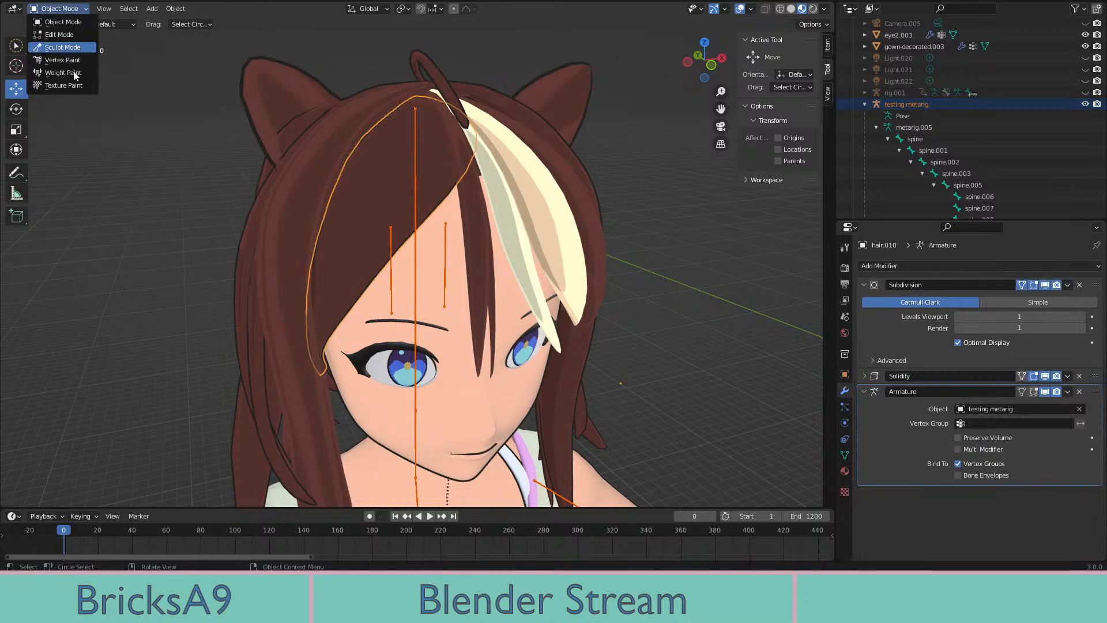
left_click(54, 75)
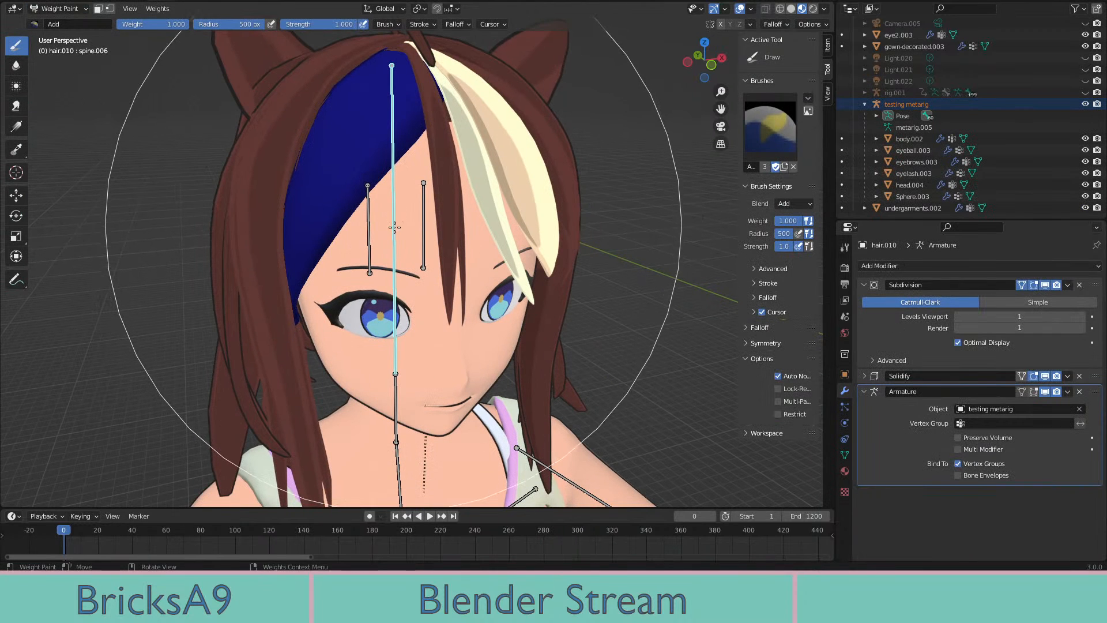
Paint all of hair.010 for spine.006 in wireframe view with the Add brush at weight 1.000 and radius 500 px
mouse_move(412, 268)
middle_mouse_down()
mouse_move(376, 220)
mouse_move(413, 227)
mouse_move(420, 242)
middle_mouse_up()
key("z")
left_click(331, 242)
mouse_move(335, 245)
middle_mouse_down()
mouse_move(372, 277)
mouse_move(432, 398)
middle_mouse_up()
left_click_drag(433, 398, 448, 135)
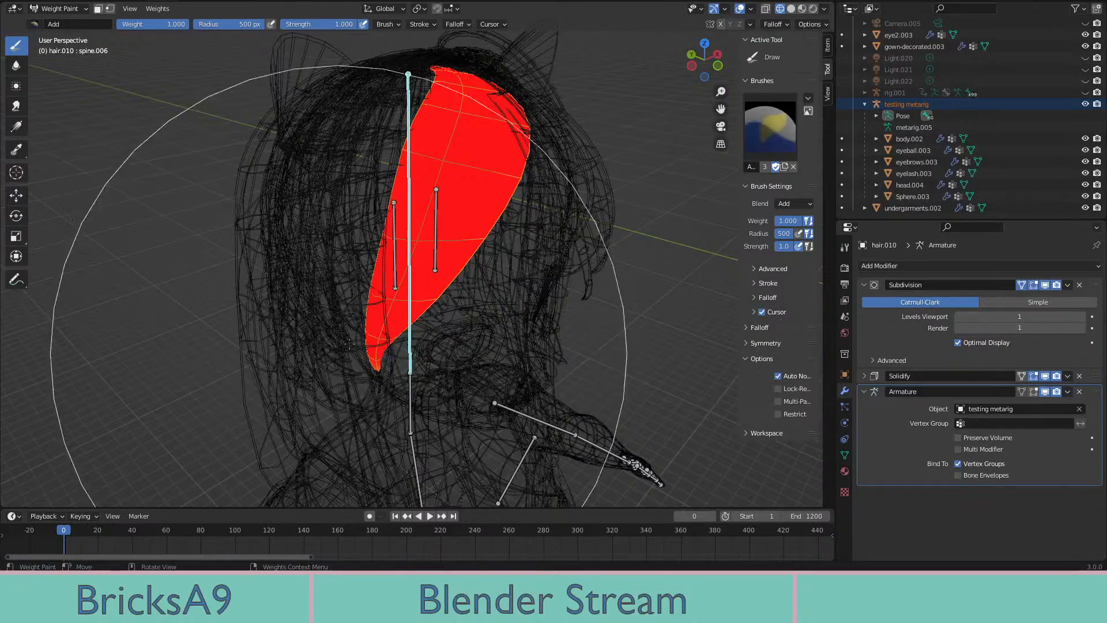
mouse_move(408, 340)
middle_mouse_down()
mouse_move(508, 280)
mouse_move(571, 259)
mouse_move(320, 93)
middle_mouse_up()
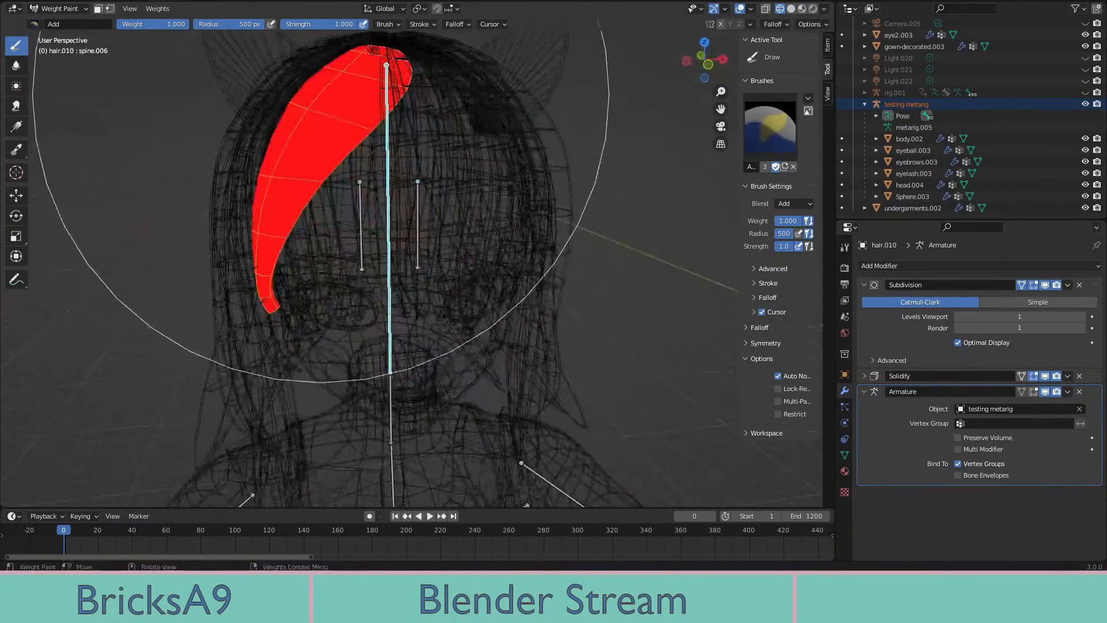
Return to Object Mode and display the avatar in Material Preview shading
left_click(54, 9)
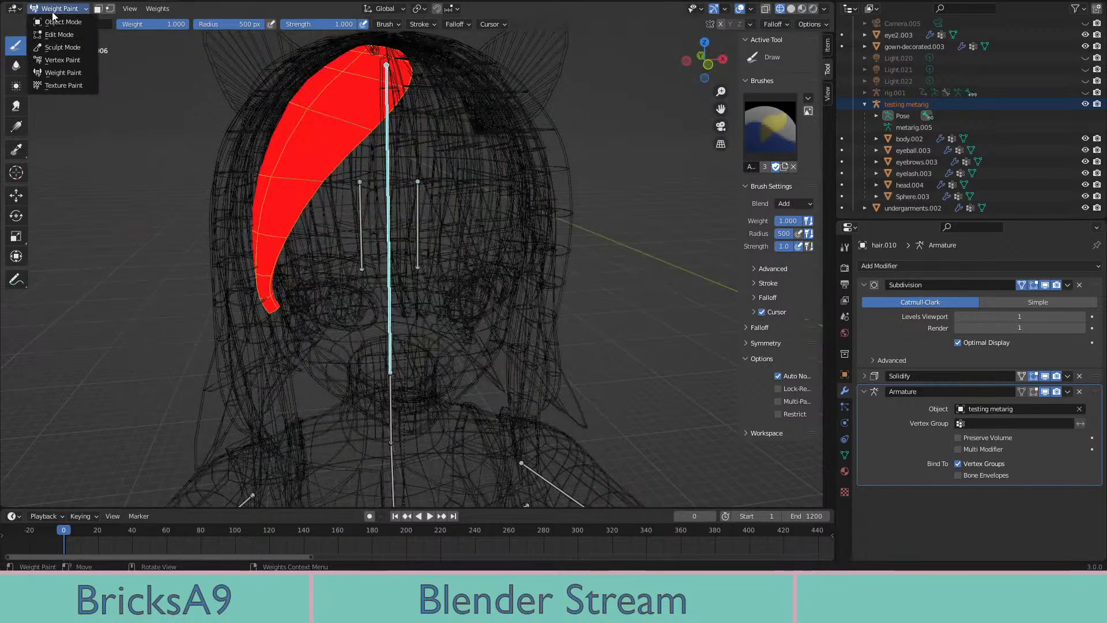
left_click(57, 13)
left_click(56, 23)
left_click(62, 10)
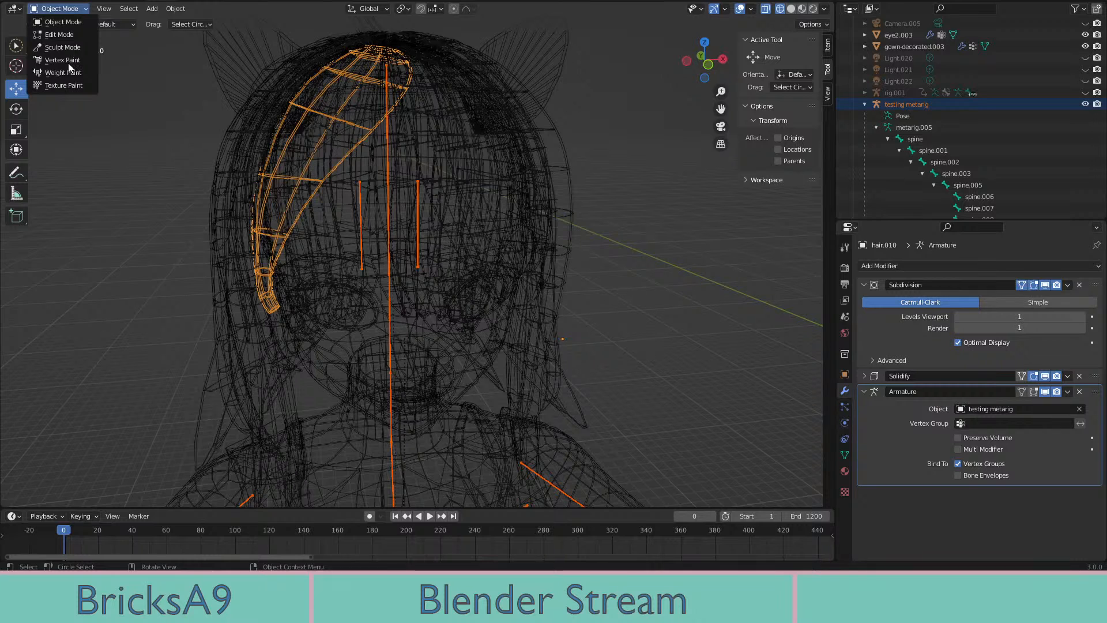
left_click(56, 24)
key("z")
left_click(451, 208)
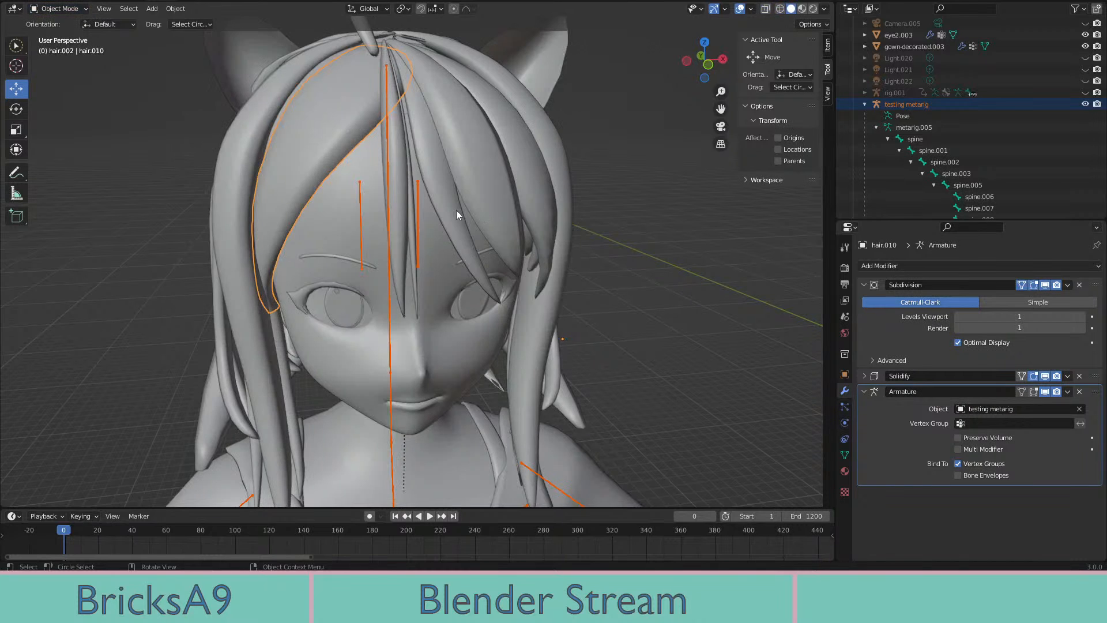
middle_click_drag(455, 210, 472, 230, "shift")
scroll(475, 248, "down", 1)
key("z")
left_click(464, 322)
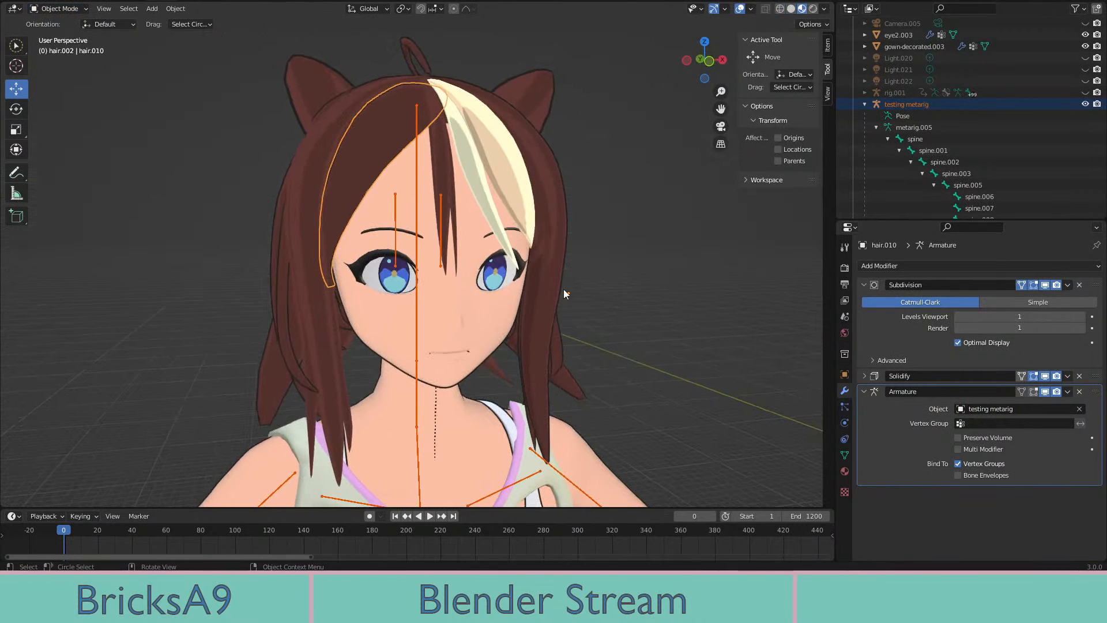
key("r")
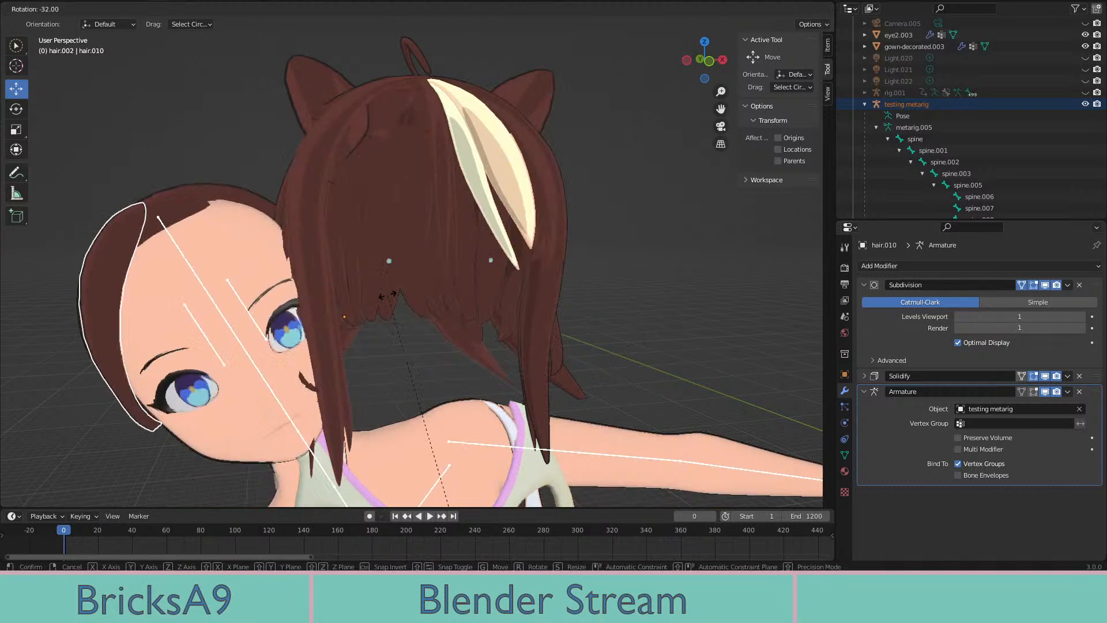
left_click(438, 313)
key("ctrl+z")
scroll(497, 285, "down", 2)
scroll(493, 201, "up", 2)
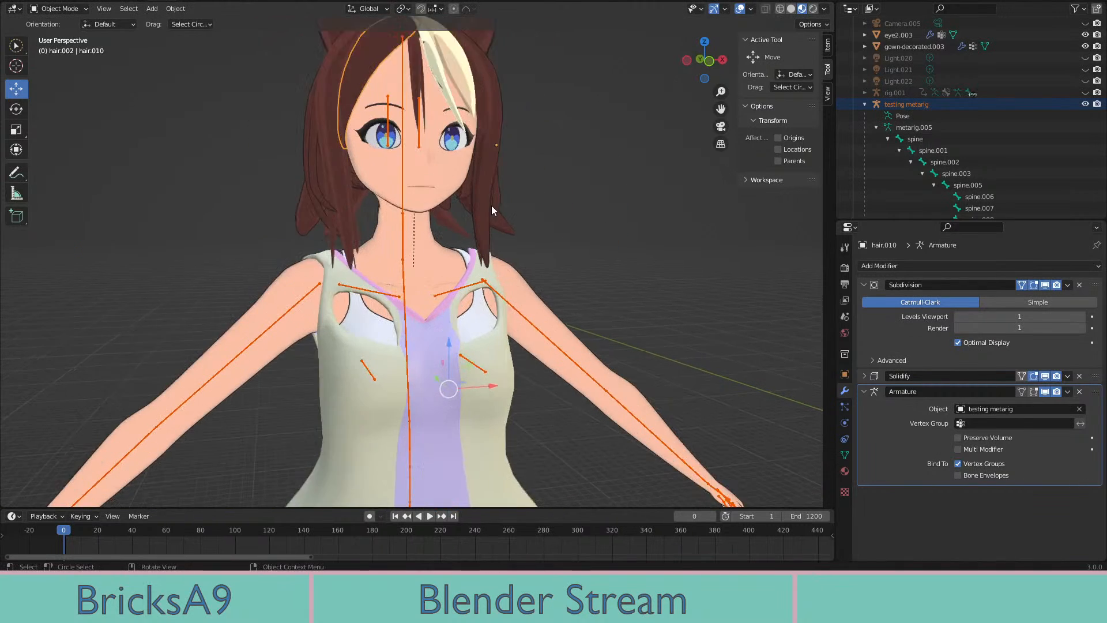
middle_click_drag(486, 243, 430, 233)
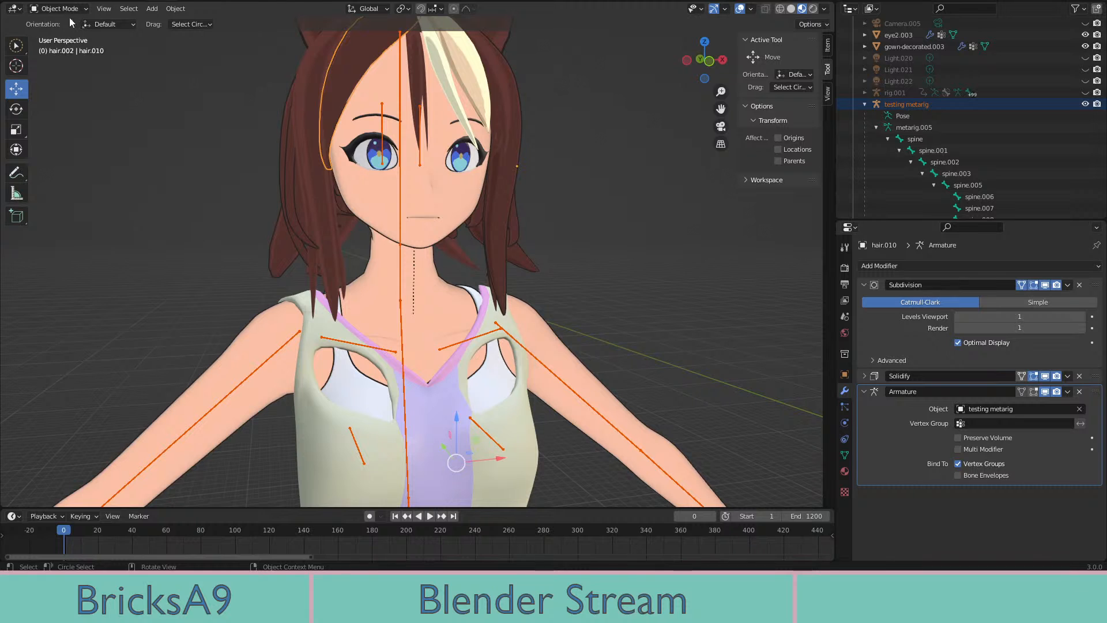
left_click(58, 35)
middle_click_drag(392, 173, 393, 210)
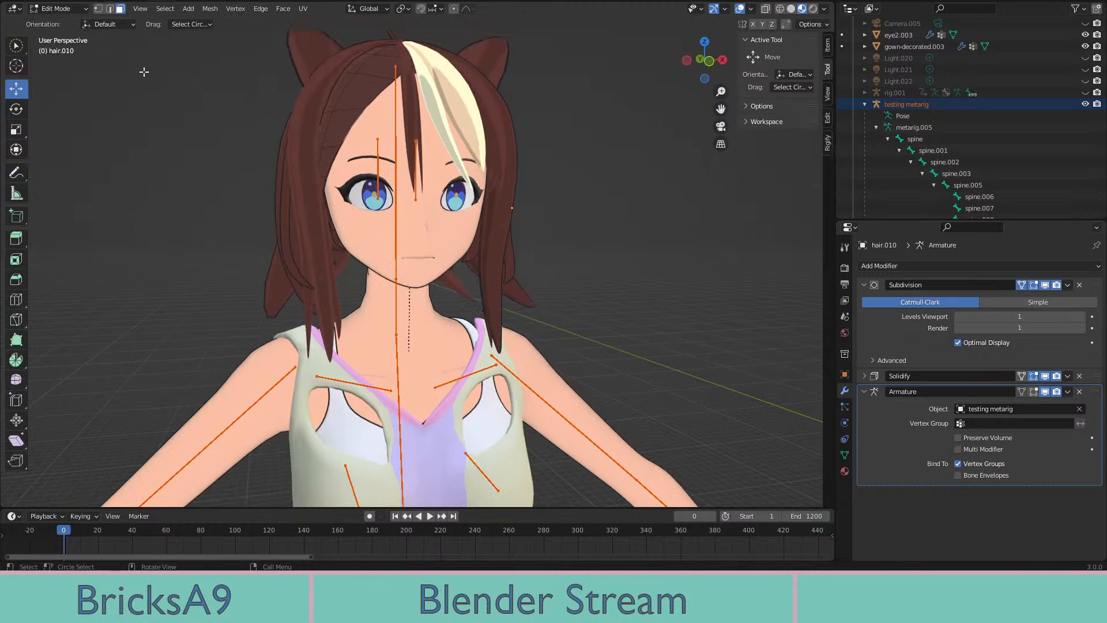
key("Tab")
Reselect the testing metarig with hair.010 and switch to Weight Paint mode
left_click(396, 202)
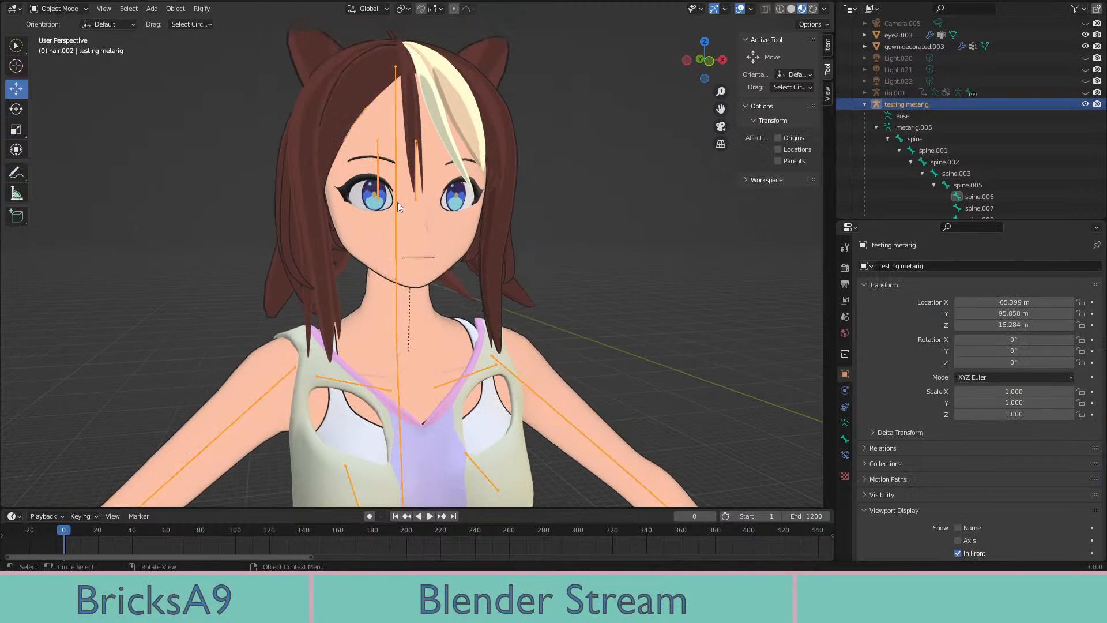
middle_click_drag(396, 202, 381, 186)
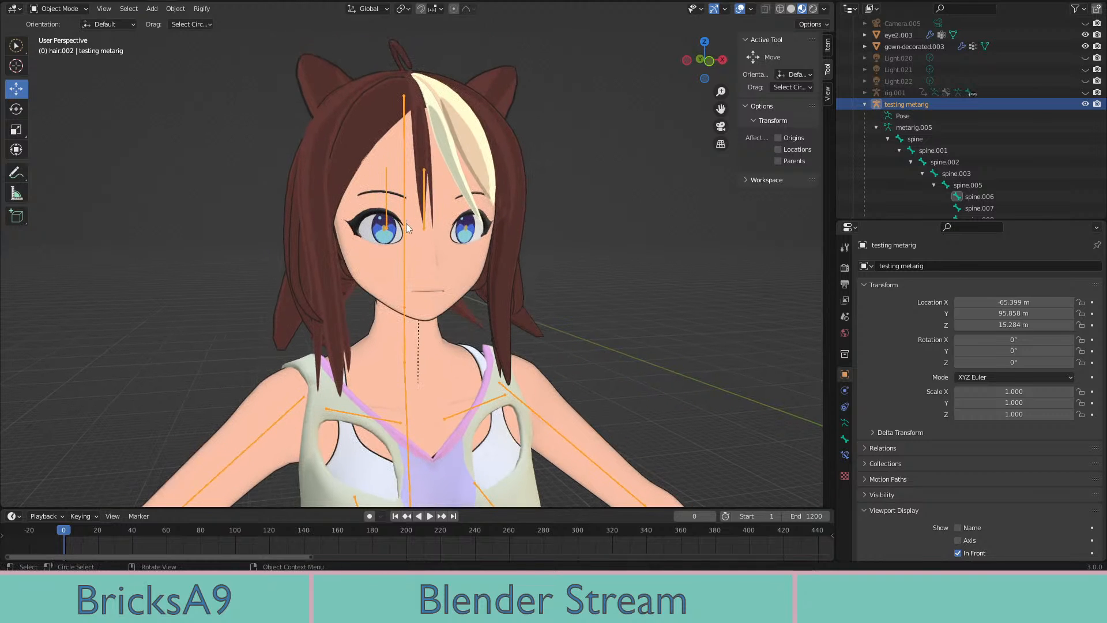
left_click(430, 230)
key("Tab")
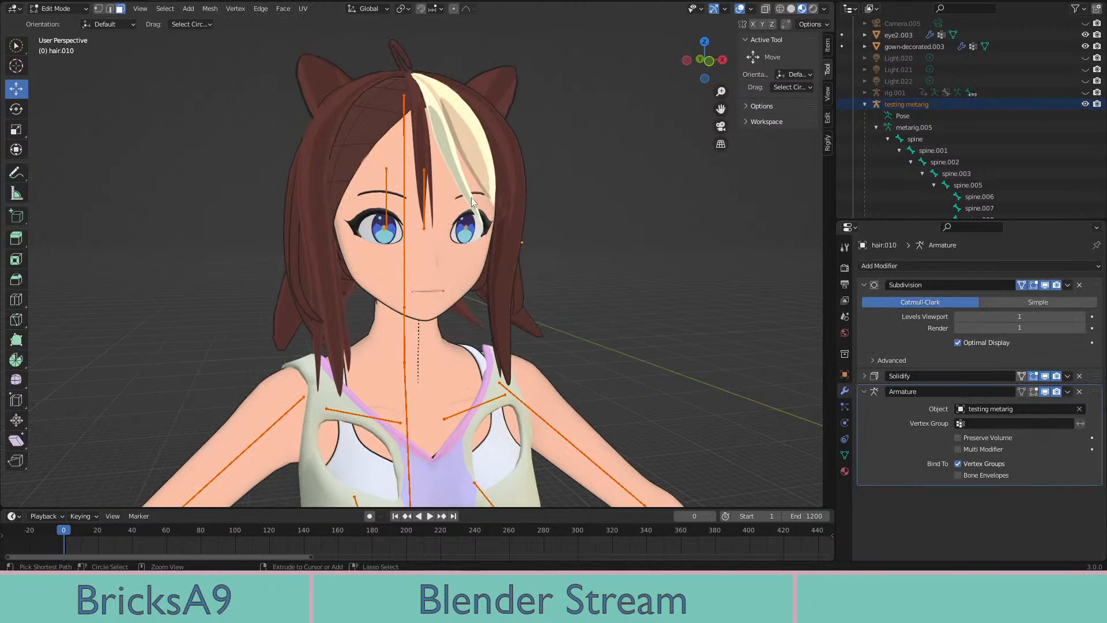
key("Tab")
key("ctrl+Tab")
scroll(461, 300, "up", 3)
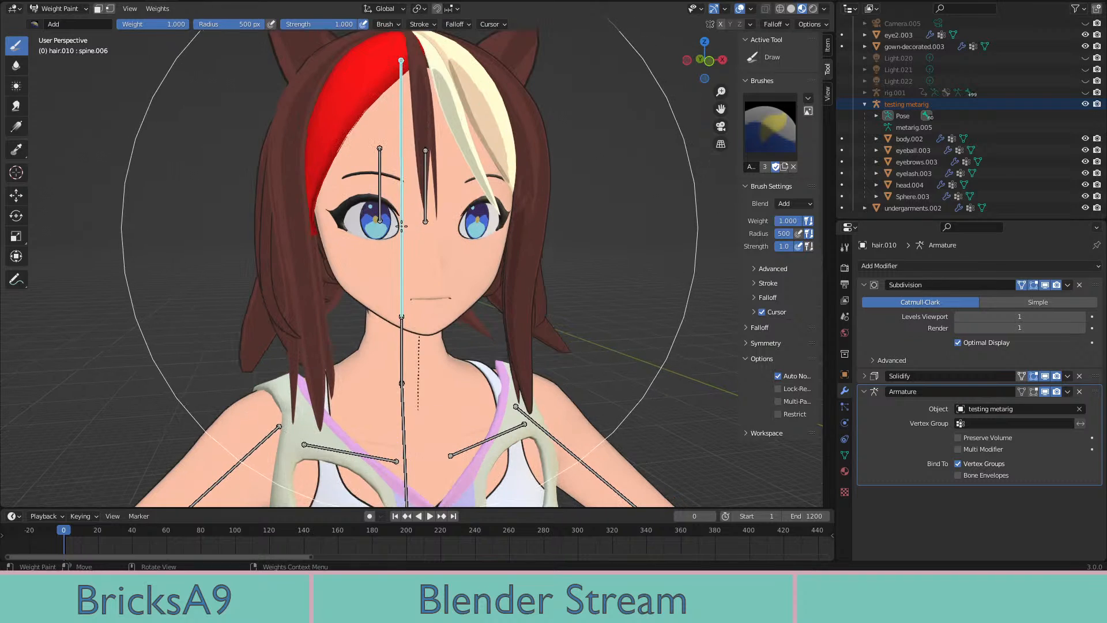
Test how hair.010 follows the head by rotating spine.006 to both sides, and undo the rotations
key("r")
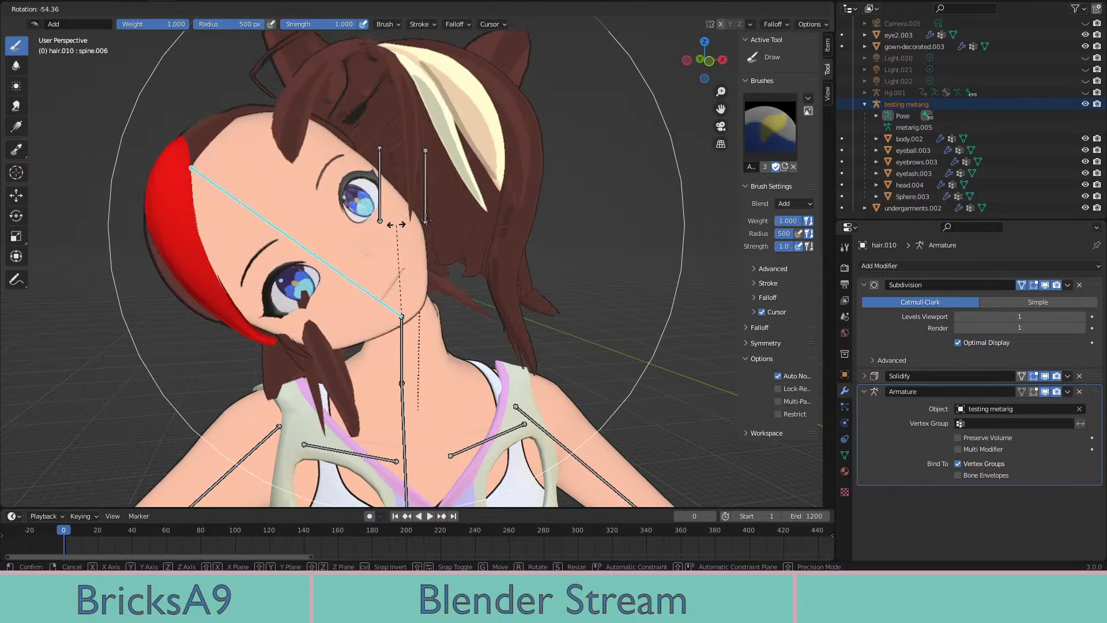
left_click(402, 196)
key("ctrl+z")
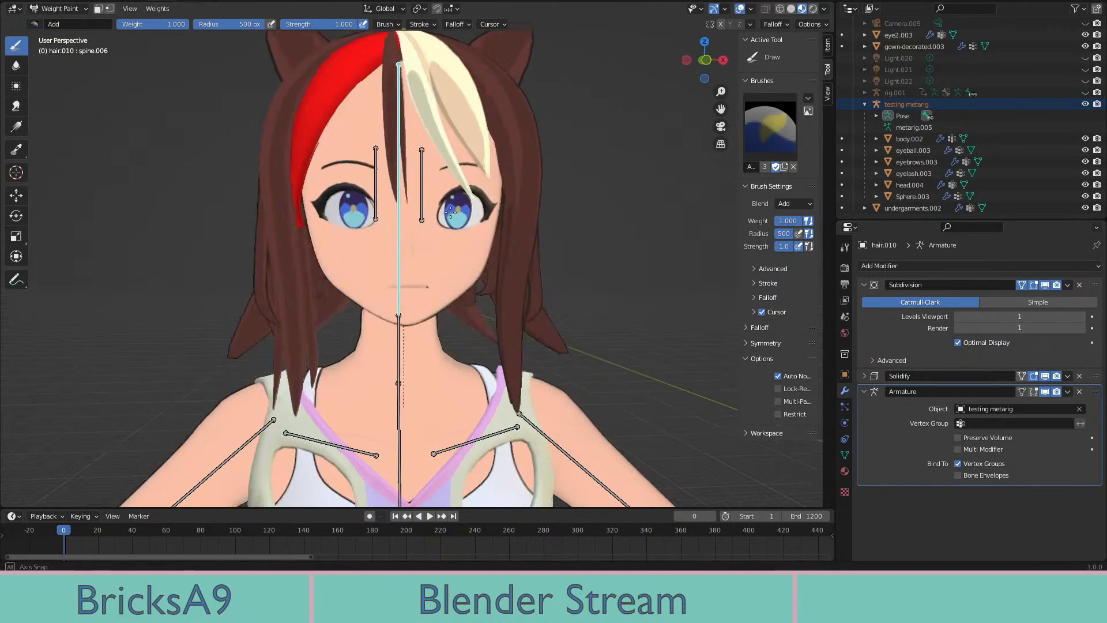
key("r")
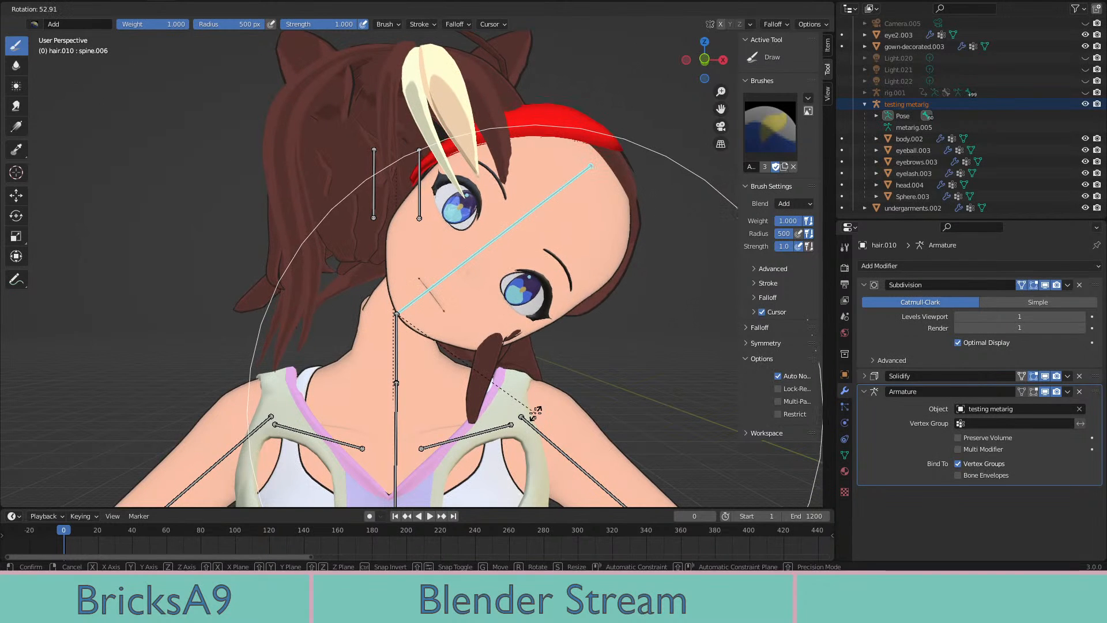
left_click(515, 292)
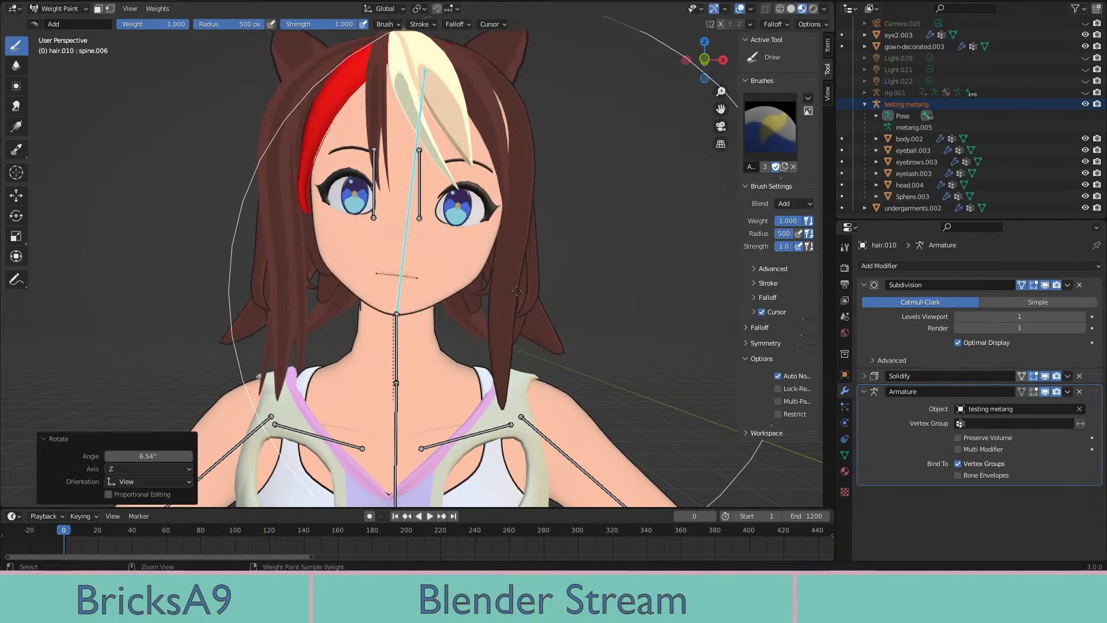
scroll(501, 297, "up", 4)
mouse_move(501, 297)
middle_mouse_down()
mouse_move(487, 304)
mouse_move(461, 289)
middle_mouse_up()
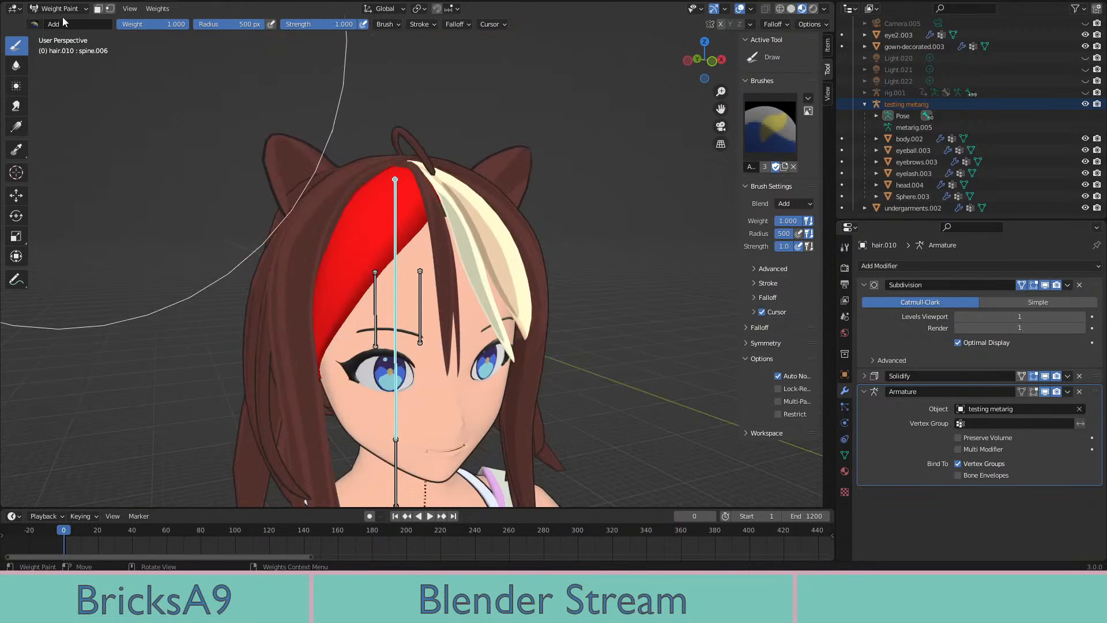
Return from Weight Paint to Object Mode with hair.010 and the testing metarig still selected
left_click(60, 9)
left_click(59, 22)
middle_click_drag(397, 489, 369, 390, "shift")
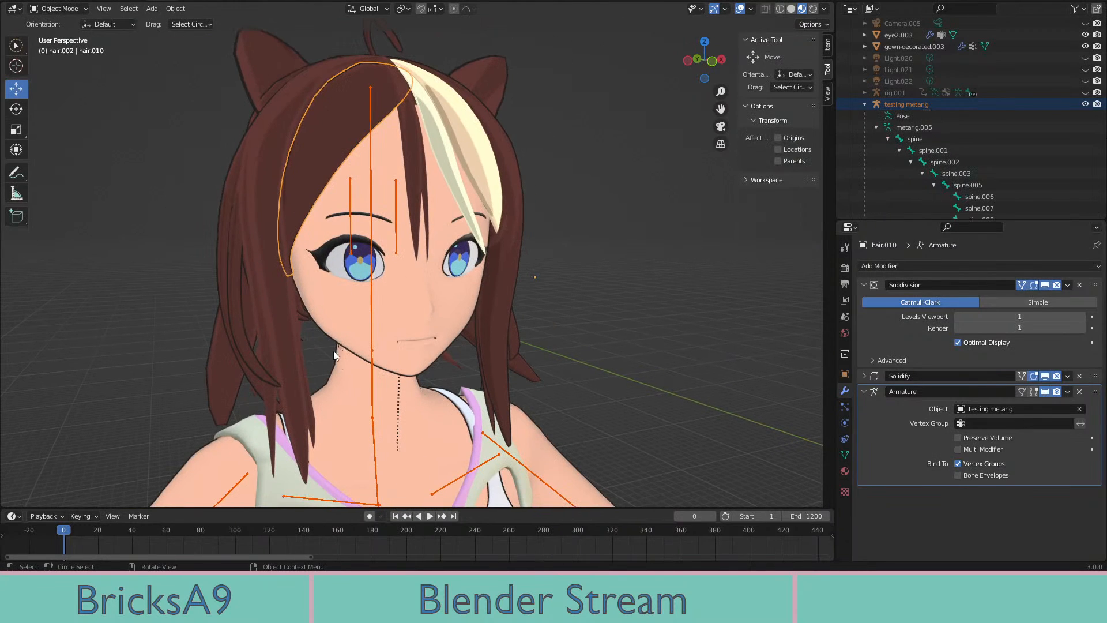
middle_click_drag(336, 351, 400, 266)
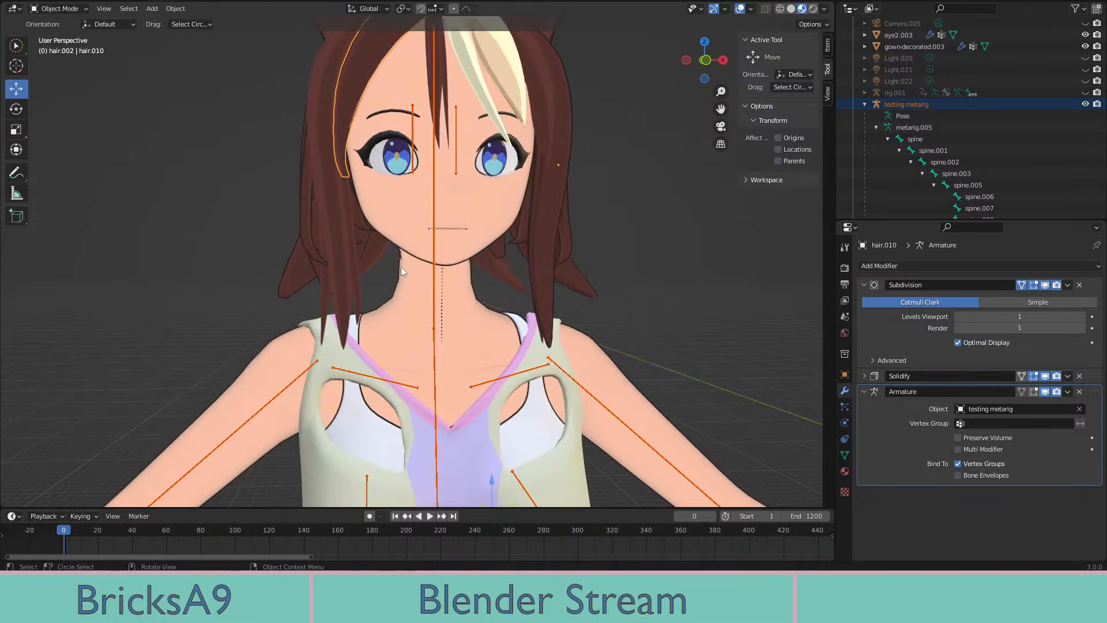
Select the testing metarig together with the front hair strand hair.009 and switch to Weight Paint mode
scroll(517, 262, "up", 3)
mouse_move(510, 267)
middle_mouse_down()
mouse_move(500, 285)
mouse_move(479, 265)
mouse_move(487, 275)
mouse_move(501, 250)
middle_mouse_up()
left_click(501, 250)
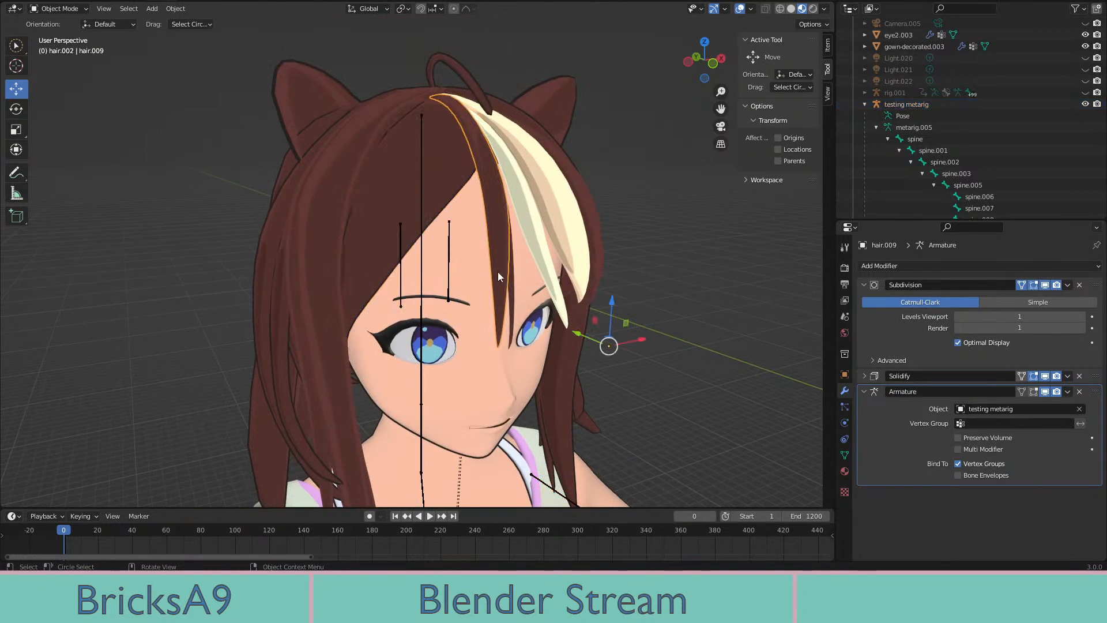
left_click(423, 279)
left_click(493, 261, "shift")
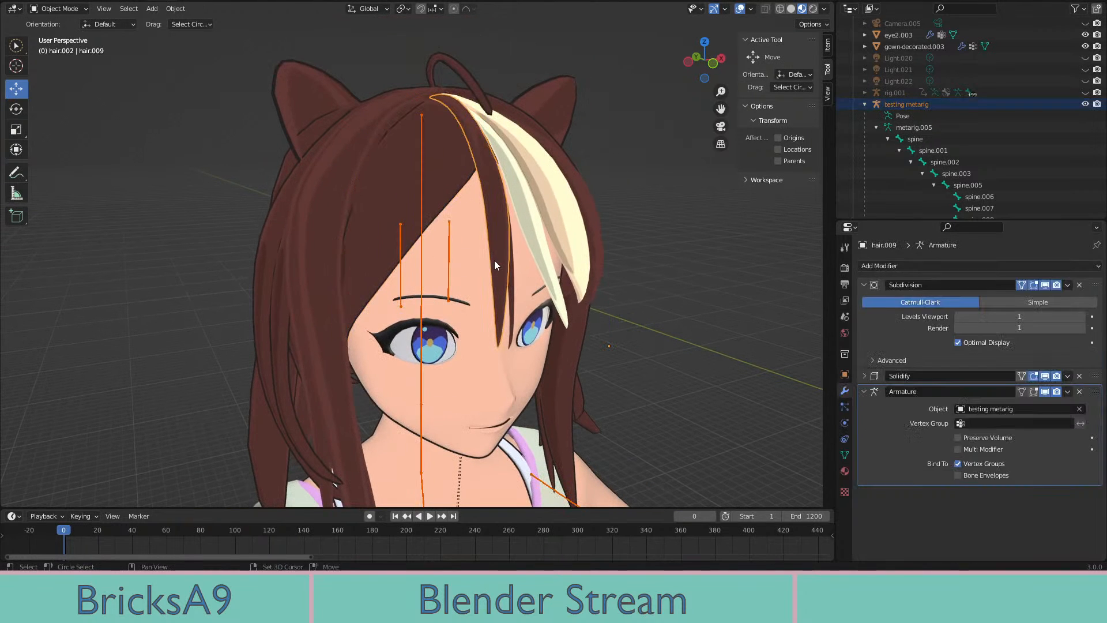
left_click(75, 9)
left_click(66, 74)
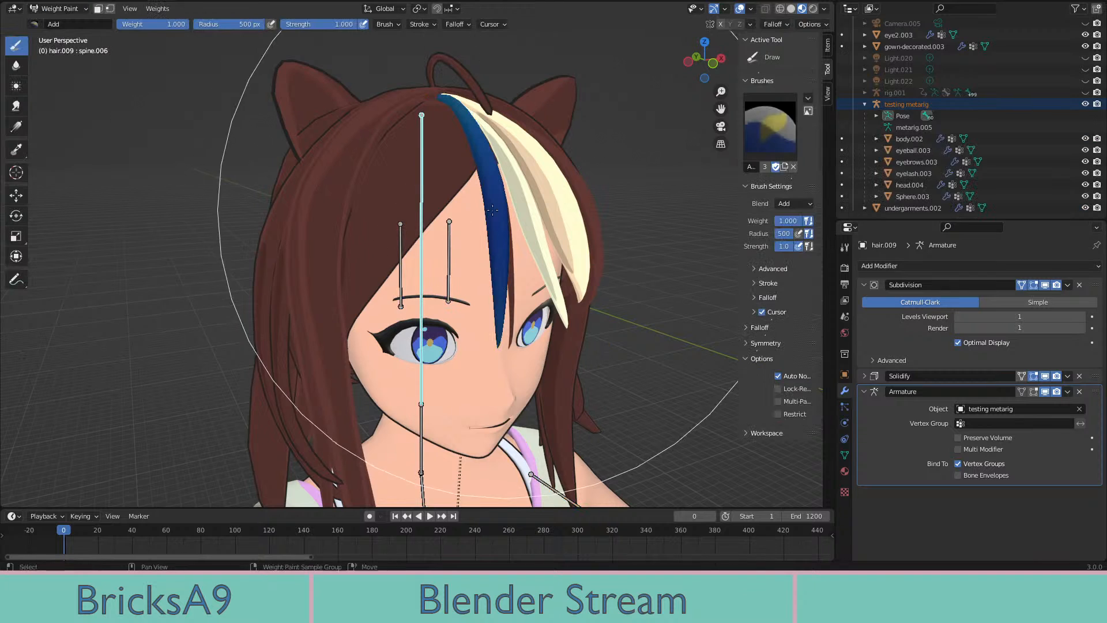
Examine the front strand hair.009 and the surrounding hair pieces from the front and side
mouse_move(438, 231)
middle_mouse_down()
mouse_move(458, 213)
mouse_move(449, 230)
middle_mouse_up()
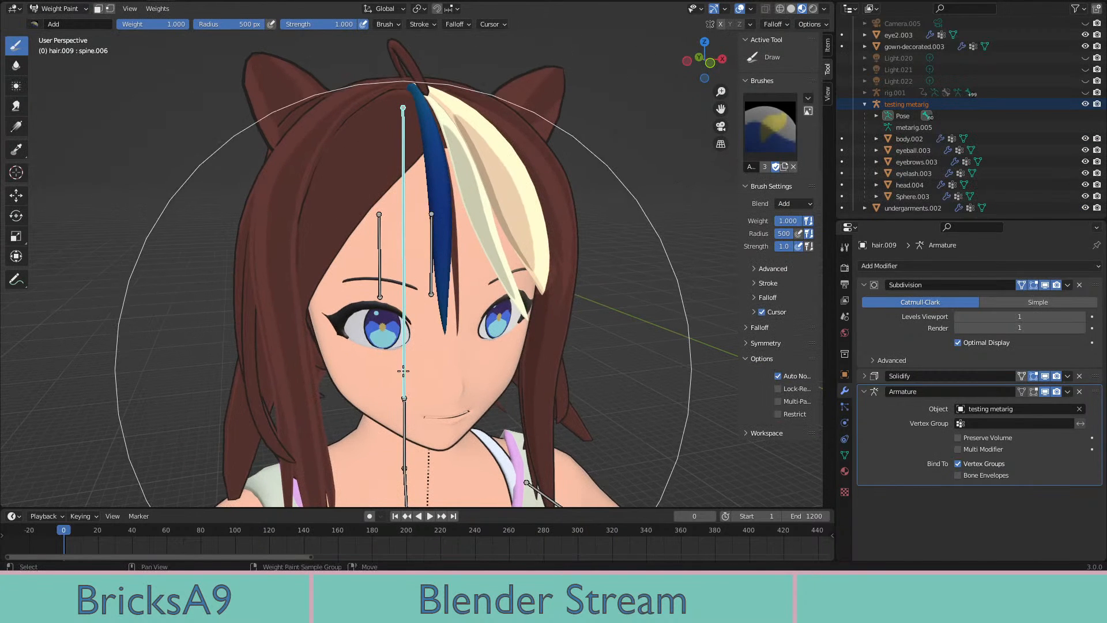
mouse_move(404, 376)
middle_mouse_down()
mouse_move(474, 290)
mouse_move(495, 354)
middle_mouse_up()
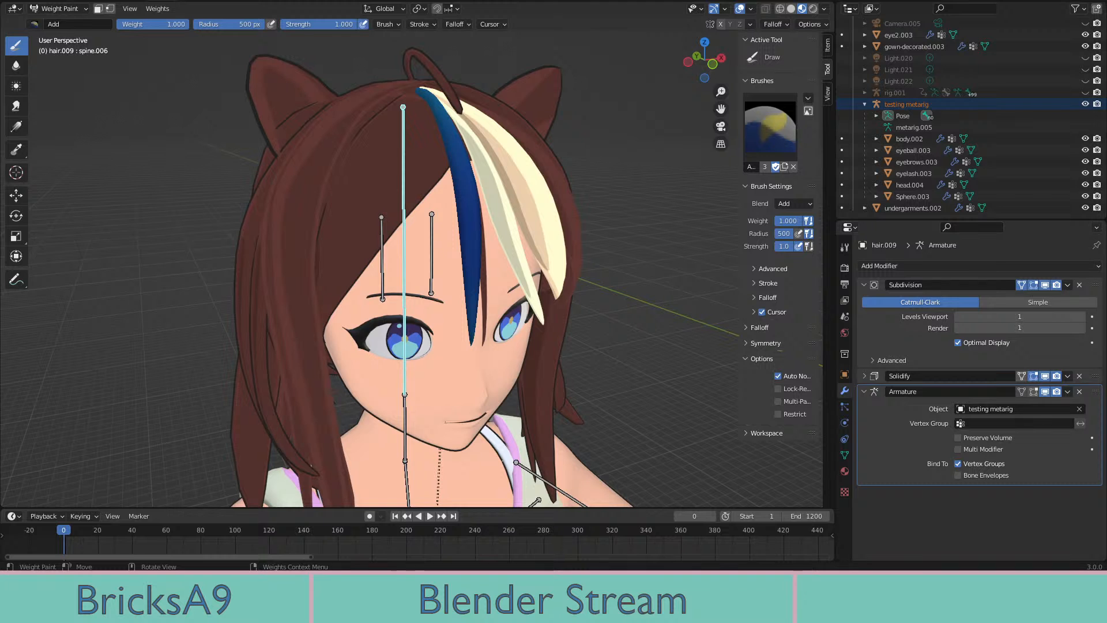
middle_click_drag(508, 271, 528, 324)
scroll(527, 324, "down", 6)
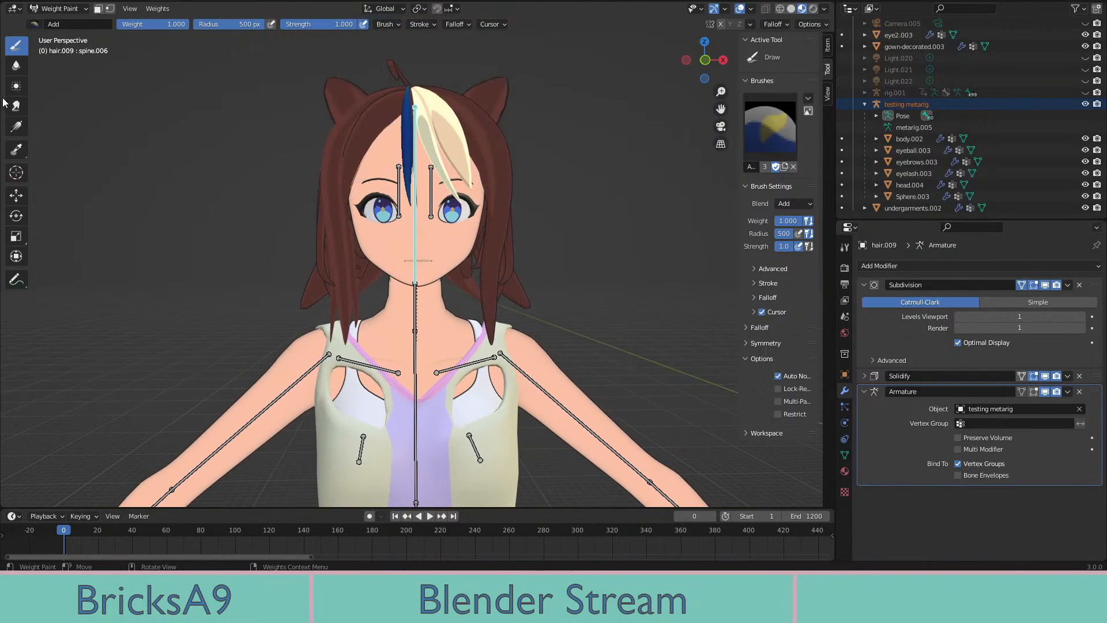
mouse_move(467, 284)
middle_mouse_down("shift")
mouse_move(454, 223)
mouse_move(465, 314)
mouse_move(483, 298)
mouse_move(490, 405)
middle_mouse_up("shift")
scroll(454, 223, "up", 3)
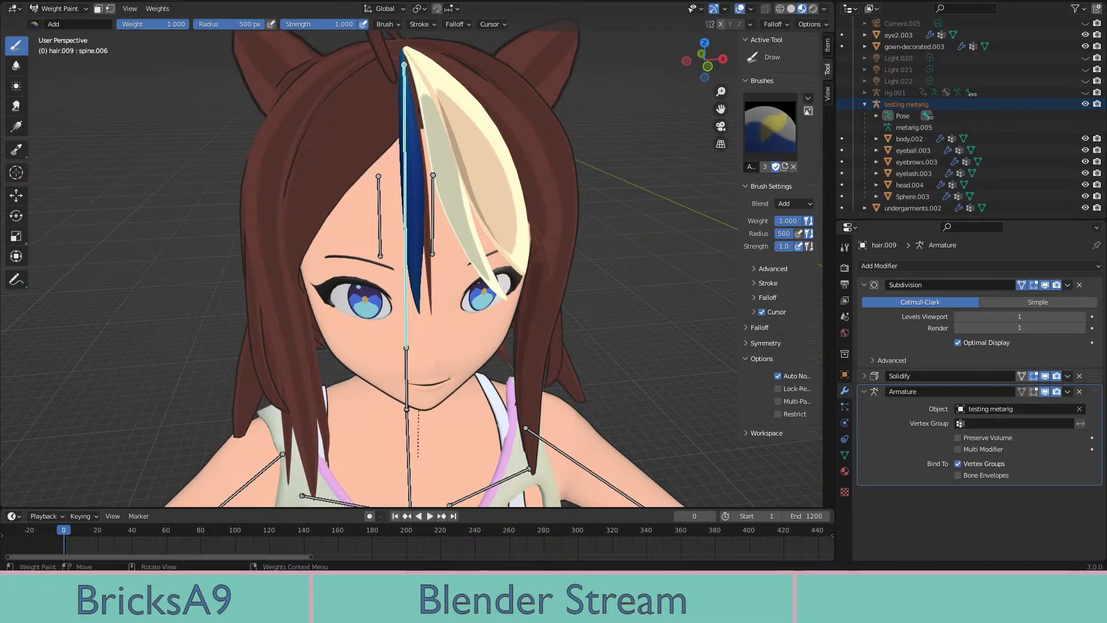
mouse_move(525, 369)
middle_mouse_down()
mouse_move(525, 344)
mouse_move(461, 294)
mouse_move(494, 277)
mouse_move(462, 312)
mouse_move(415, 311)
mouse_move(520, 311)
mouse_move(461, 311)
mouse_move(473, 311)
middle_mouse_up()
scroll(452, 287, "up", 4)
scroll(451, 287, "down", 4)
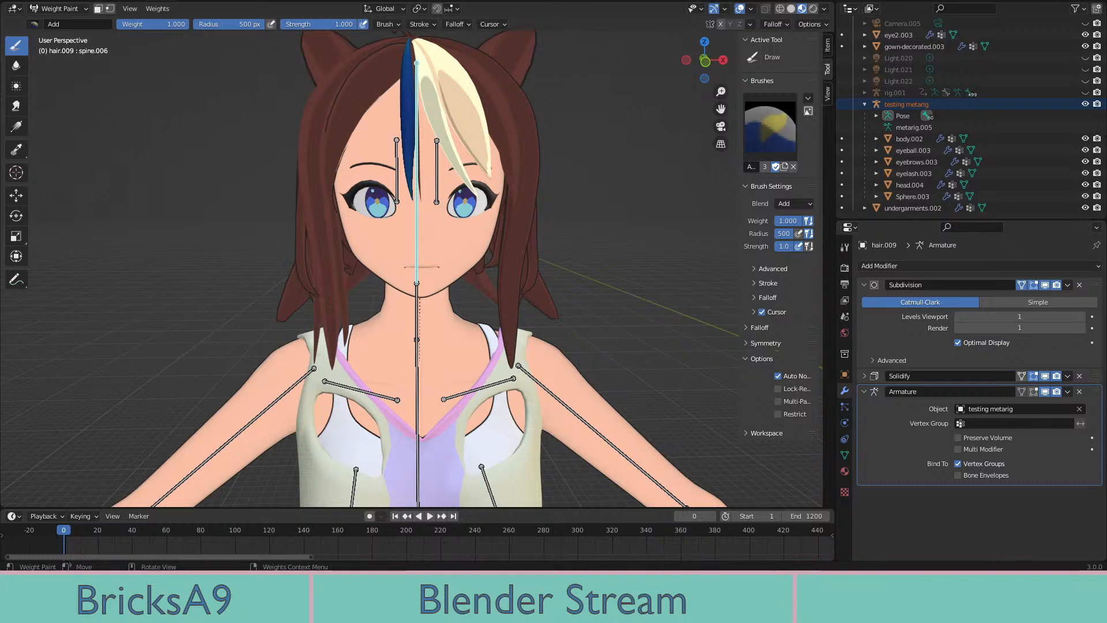
mouse_move(469, 234)
middle_mouse_down()
mouse_move(466, 148)
mouse_move(518, 213)
mouse_move(404, 254)
mouse_move(395, 274)
mouse_move(487, 286)
mouse_move(404, 259)
mouse_move(388, 252)
mouse_move(403, 242)
mouse_move(388, 240)
middle_mouse_up()
scroll(536, 237, "up", 4)
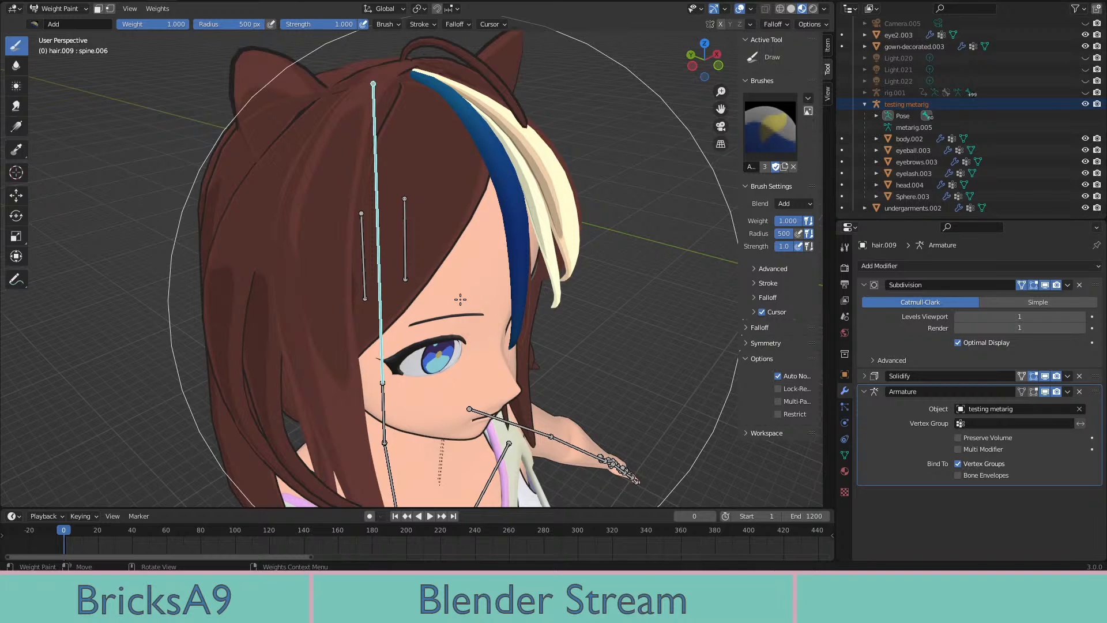
middle_click_drag(460, 299, 522, 267)
scroll(521, 267, "up", 5)
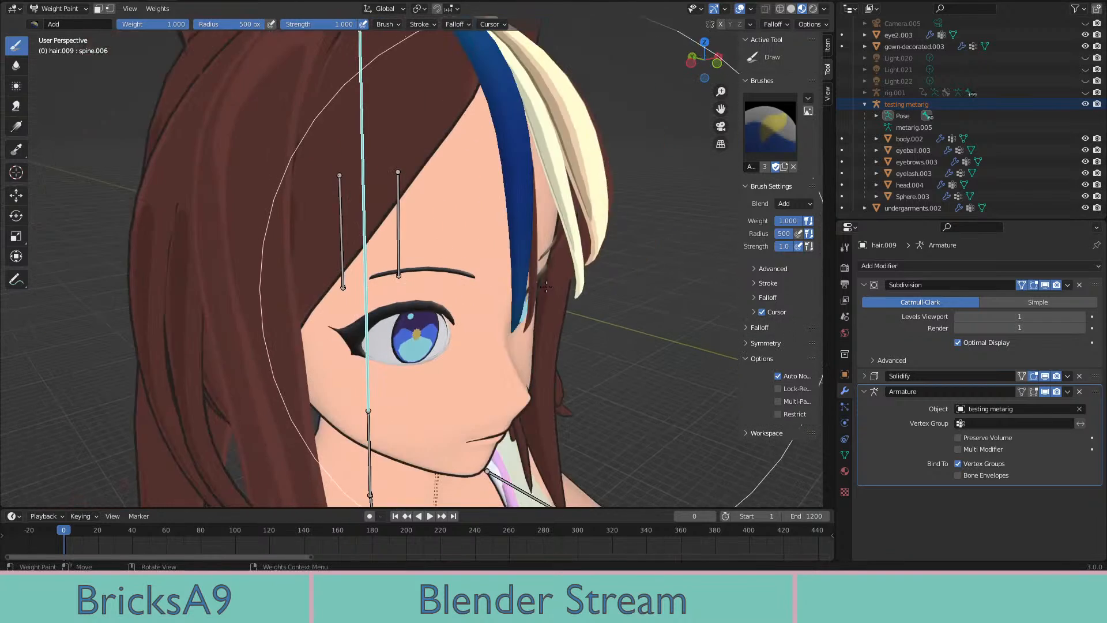
scroll(530, 275, "down", 6)
Open the Preferences window
left_click(41, 2)
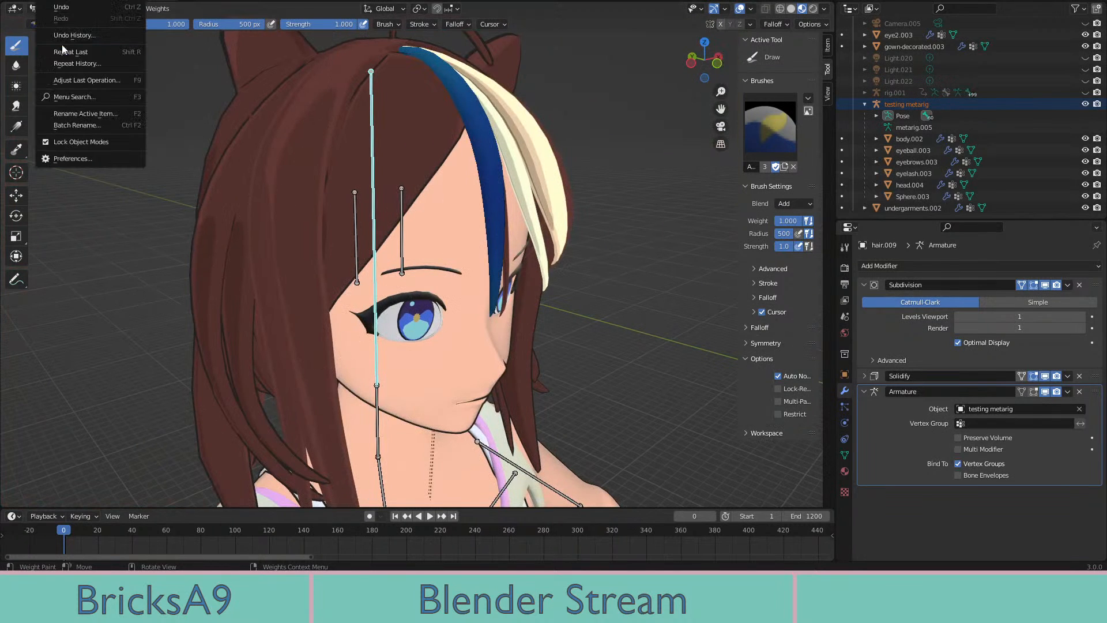
left_click(24, 1)
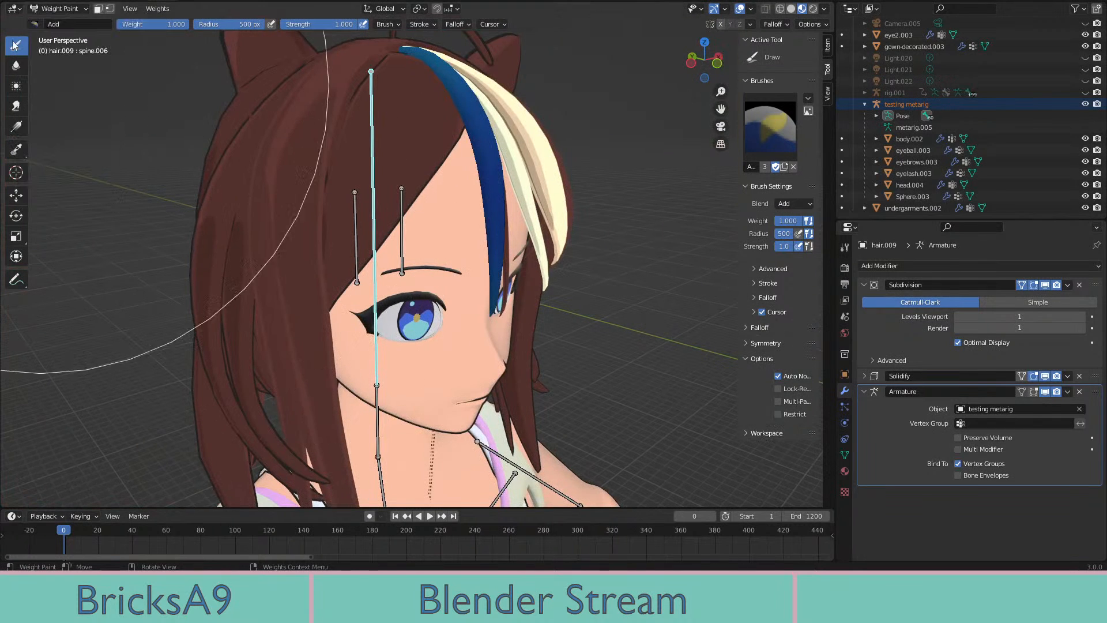
left_click(29, 2)
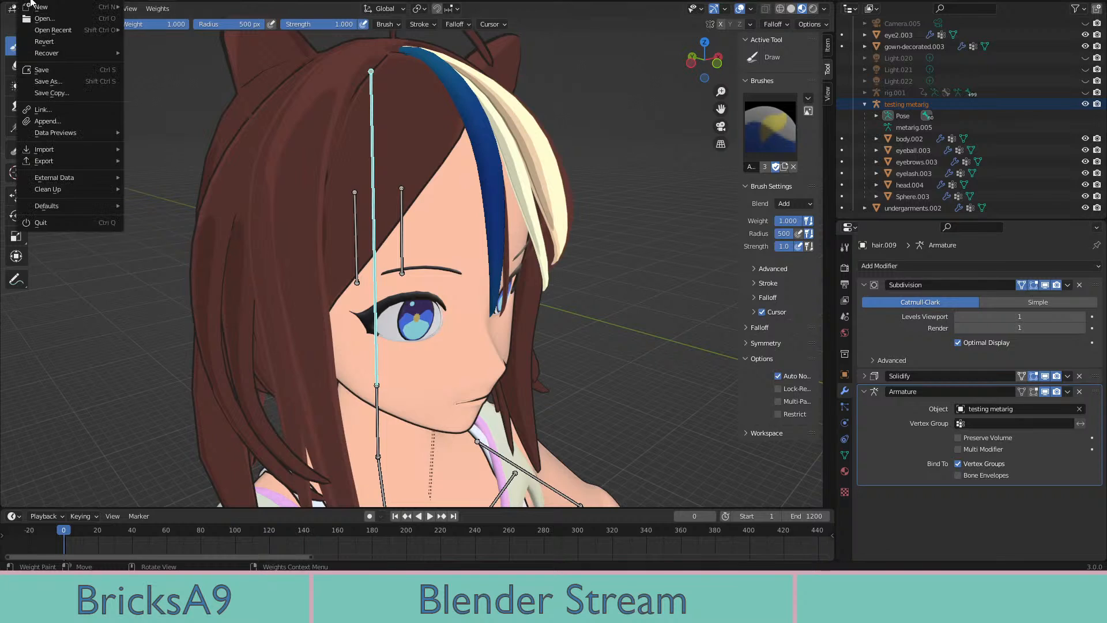
mouse_move(46, 2)
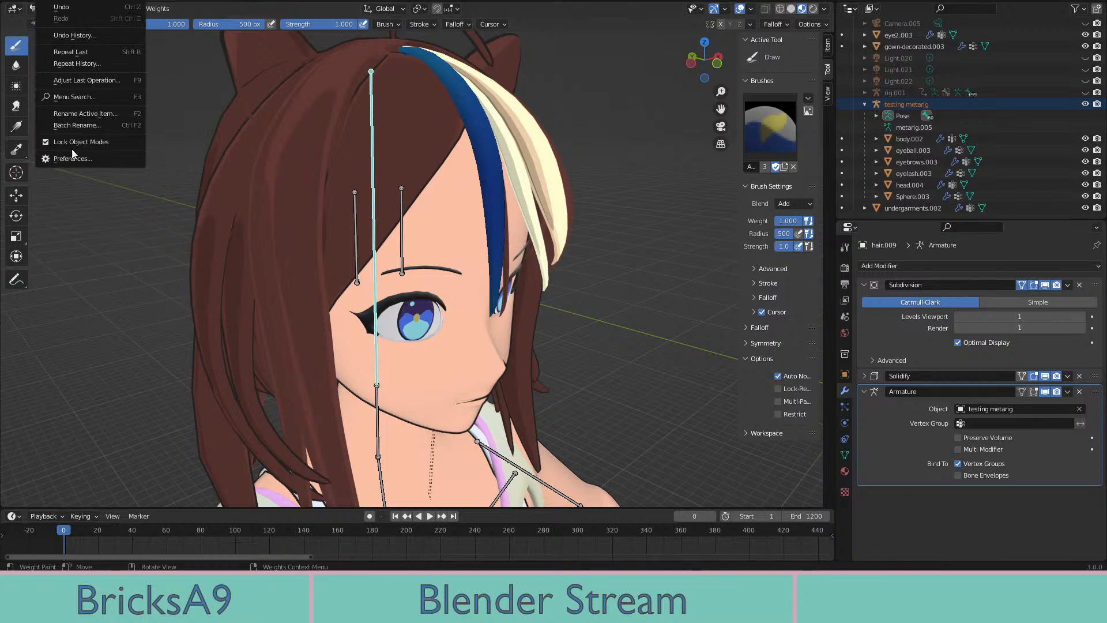
left_click(73, 161)
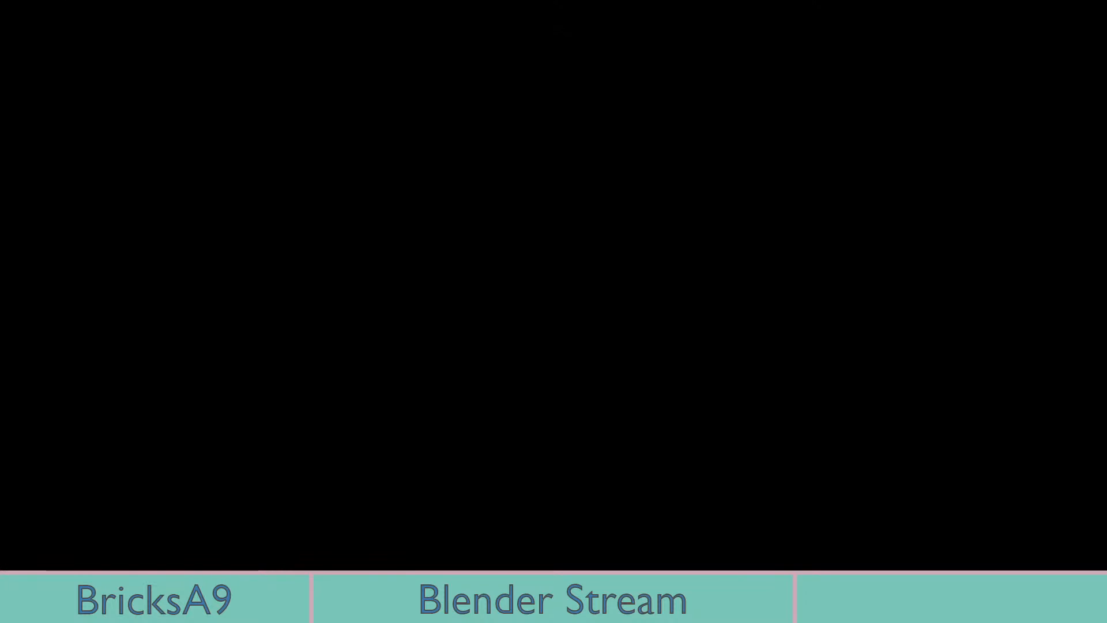
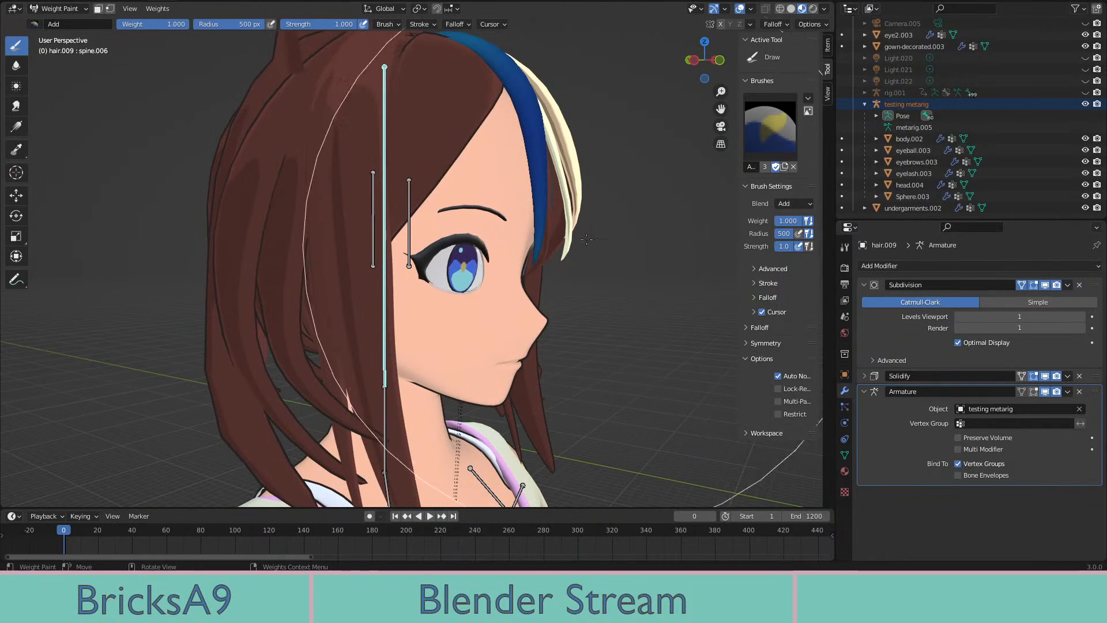
Paint all of hair.009 with weight 1.000 for spine.006 in wireframe view and restore Material Preview shading
middle_click_drag(630, 252, 583, 224)
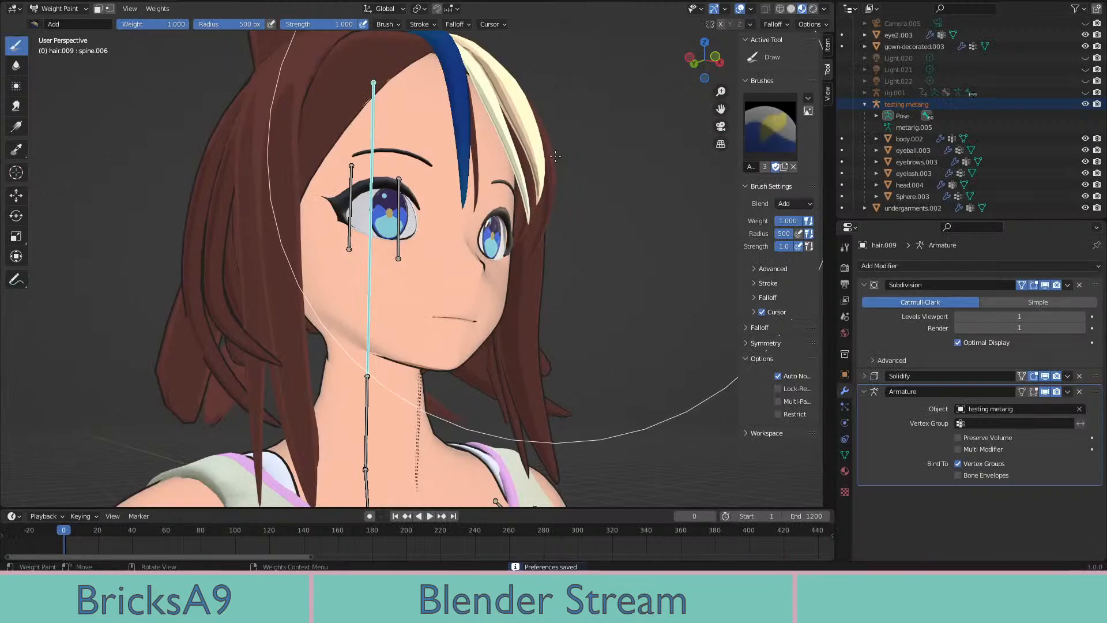
middle_click_drag(555, 155, 600, 229)
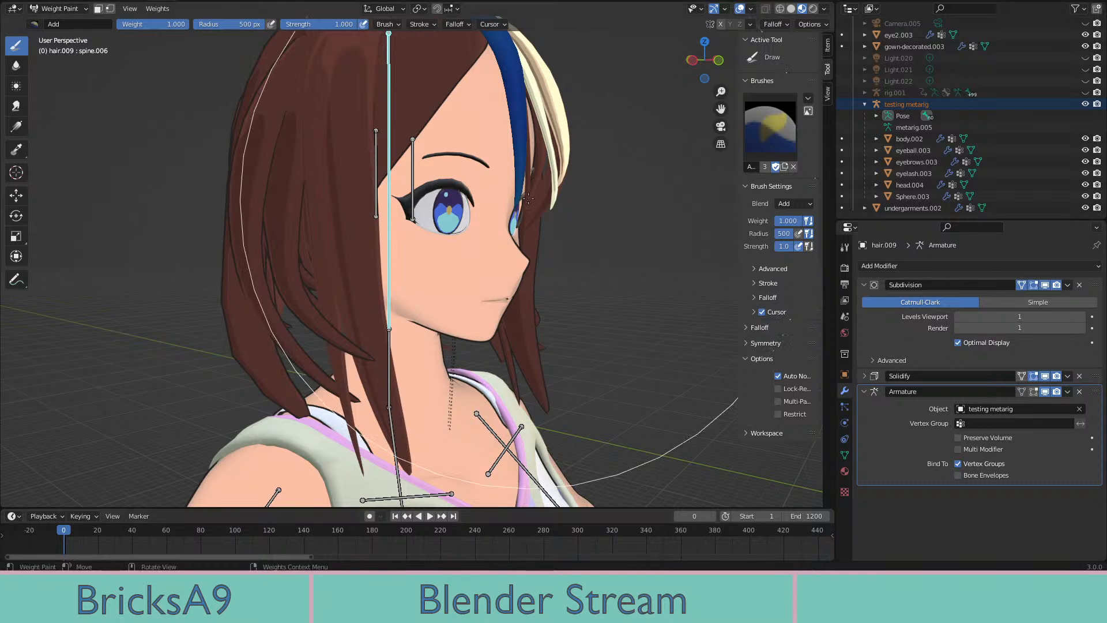
middle_click_drag(528, 199, 505, 206)
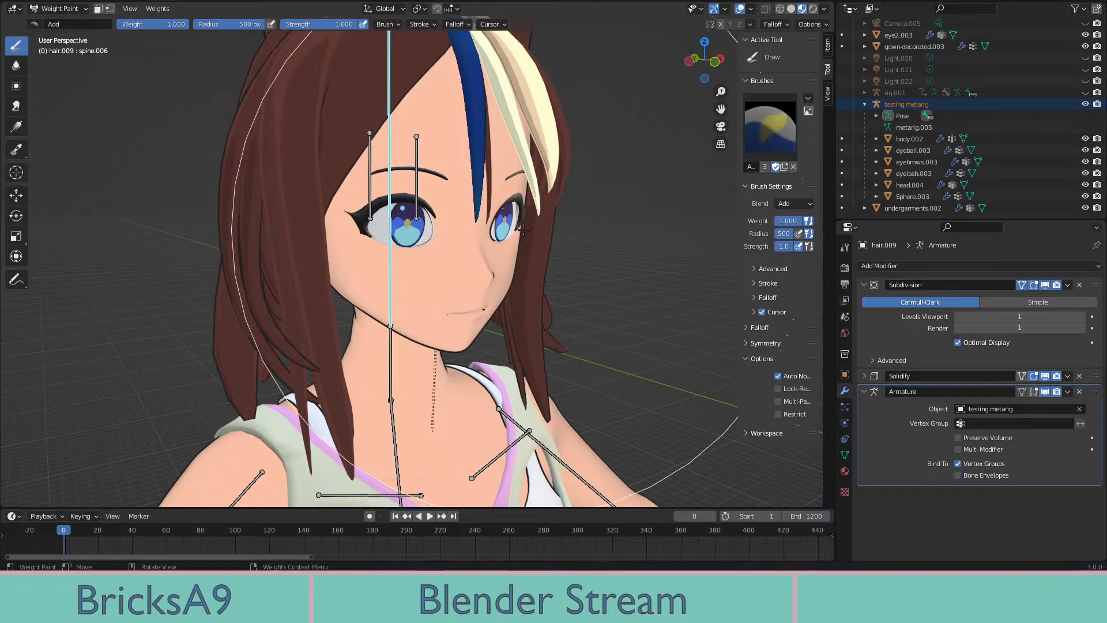
scroll(452, 84, "down", 5)
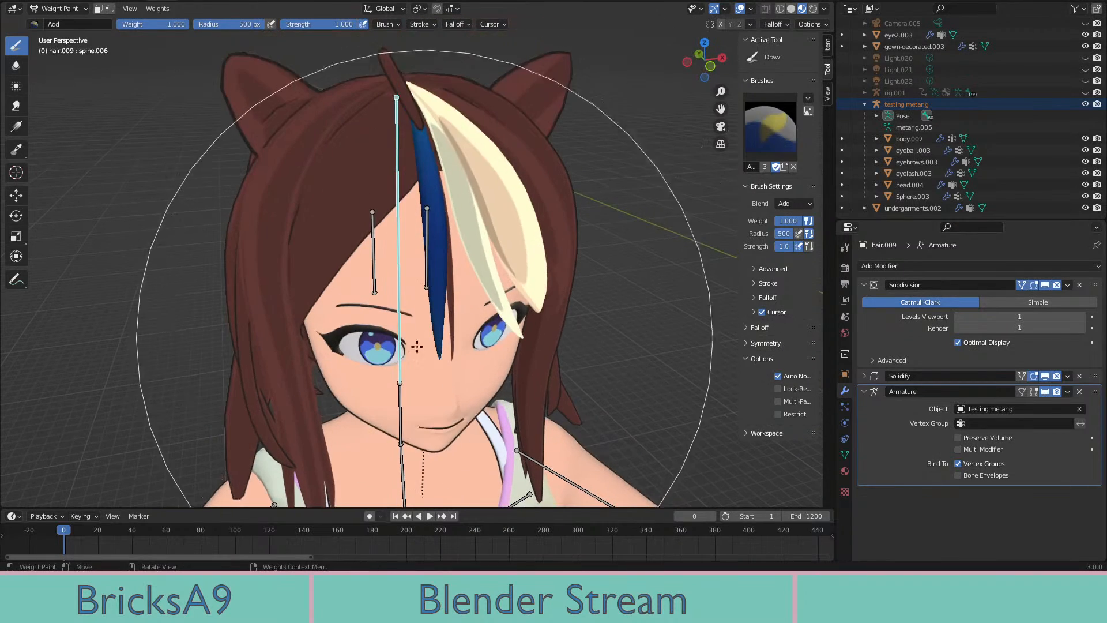
key("shift+z")
mouse_move(409, 366)
left_mouse_down()
mouse_move(404, 328)
mouse_move(421, 300)
left_mouse_up()
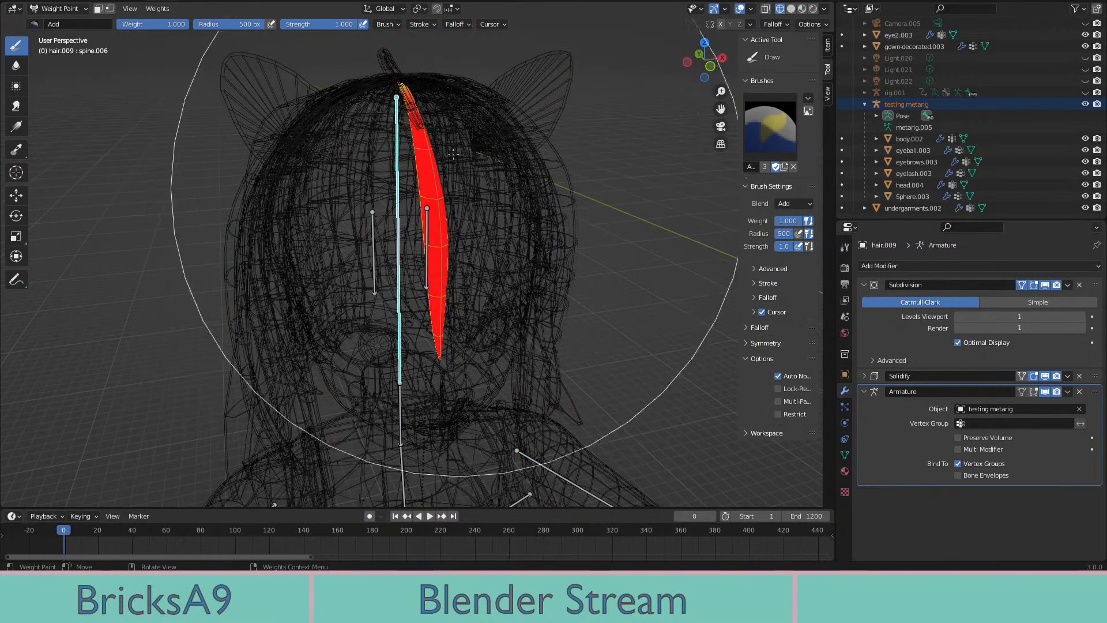
mouse_move(421, 300)
middle_mouse_down()
mouse_move(554, 107)
mouse_move(557, 261)
middle_mouse_up()
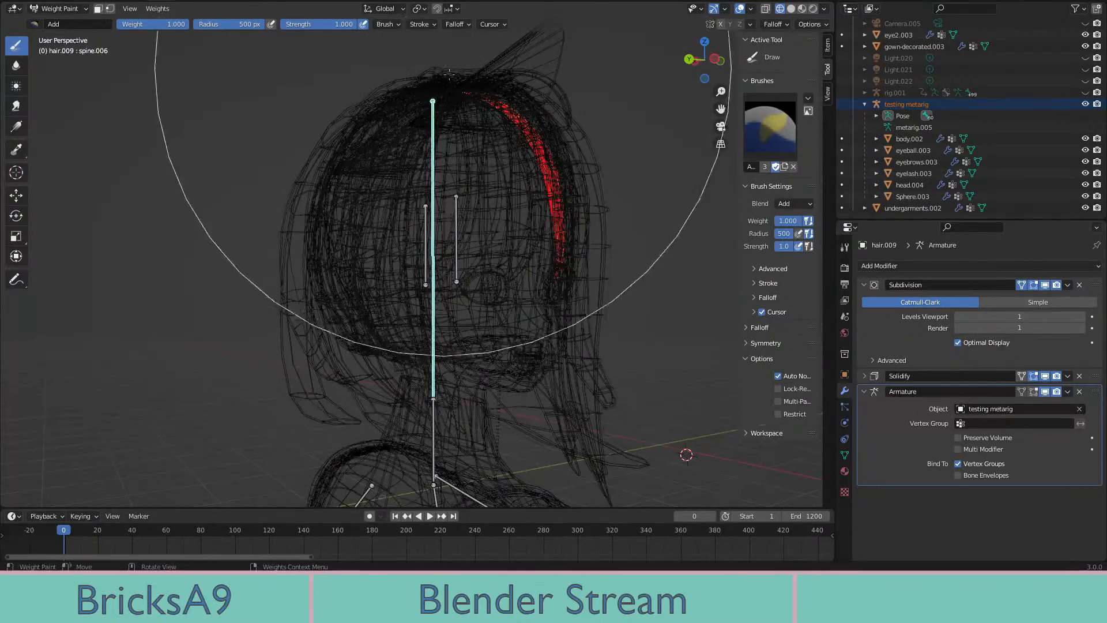
middle_click_drag(441, 67, 395, 240)
key("z")
left_click(578, 293)
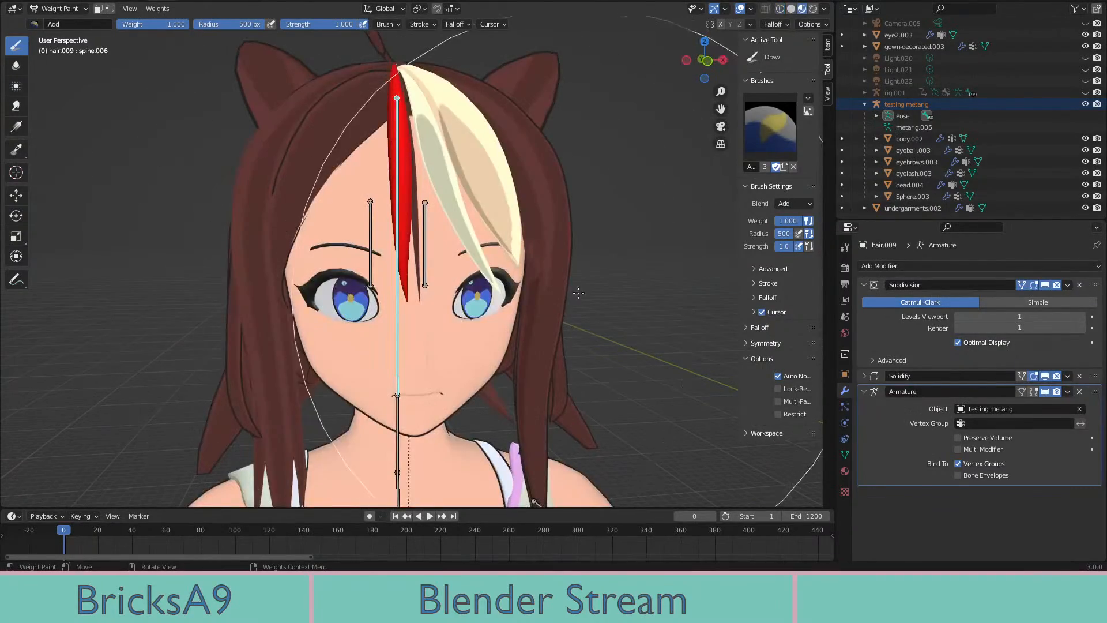
middle_click_drag(535, 228, 454, 253)
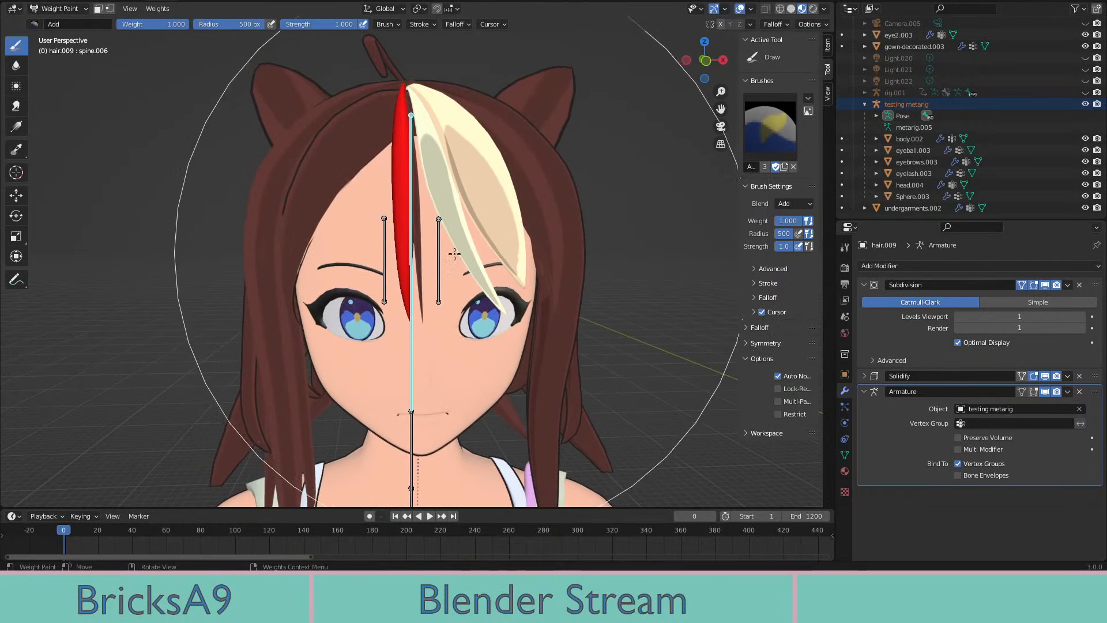
Return to Object Mode, select the testing metarig with the thin center strand hair.011, and switch to Weight Paint mode
left_click(66, 23)
left_click(414, 253)
left_click(437, 270)
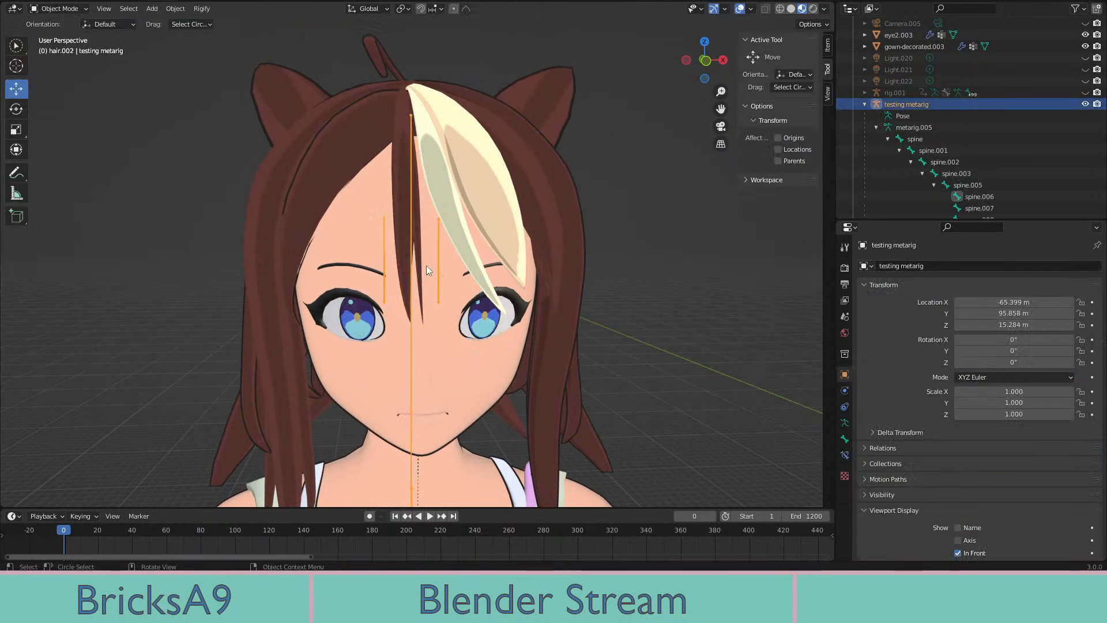
left_click(422, 265, "shift")
middle_click_drag(419, 263, 419, 264)
left_click(58, 8)
left_click(64, 72)
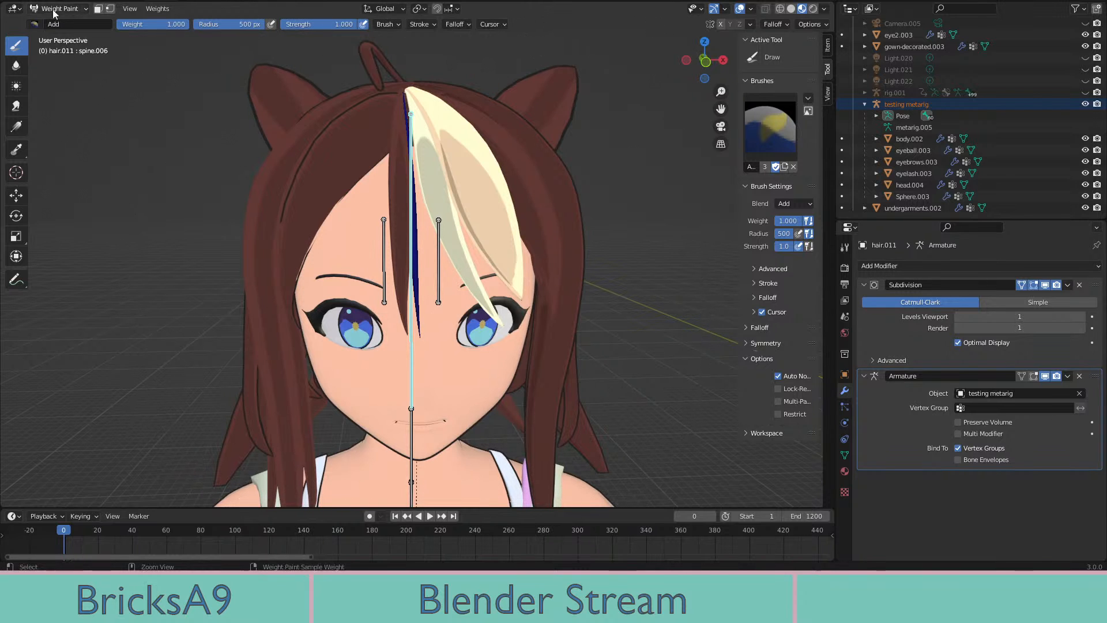
Paint all of hair.011 with weight 1.000 for spine.006 in wireframe view and restore Material Preview shading
key("shift+z")
left_click(420, 281)
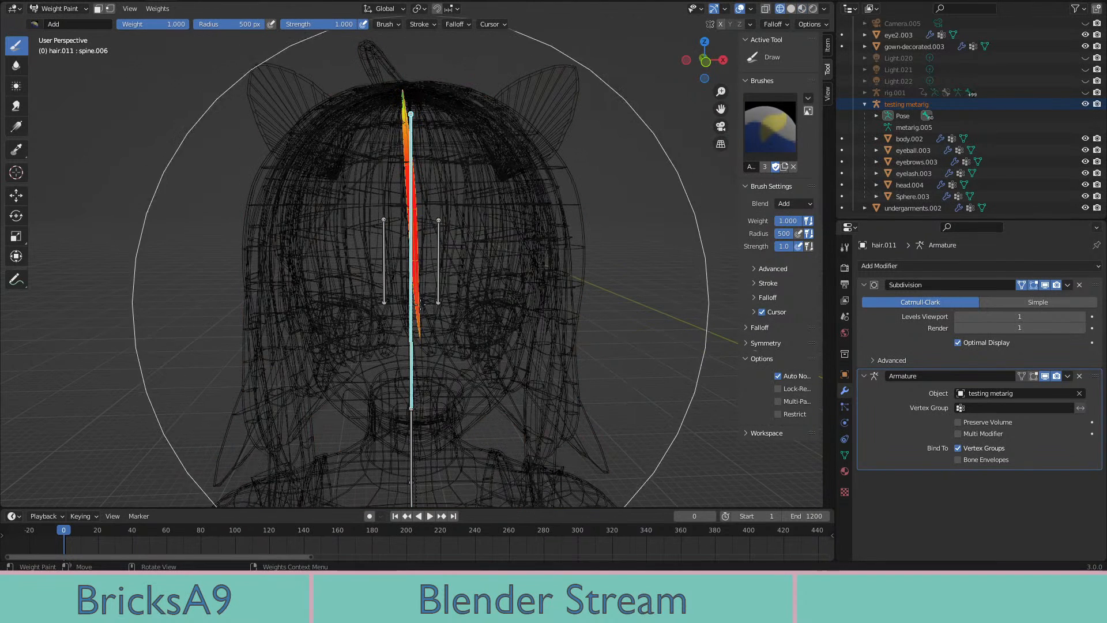
key("ctrl+z")
middle_click_drag(419, 282, 409, 236)
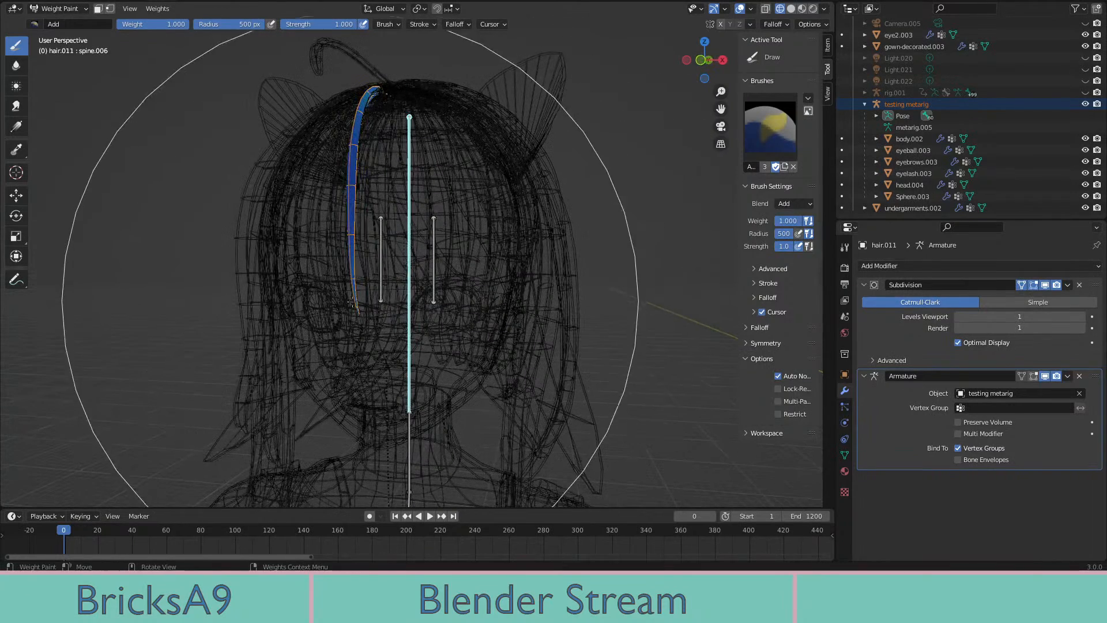
left_click(367, 323)
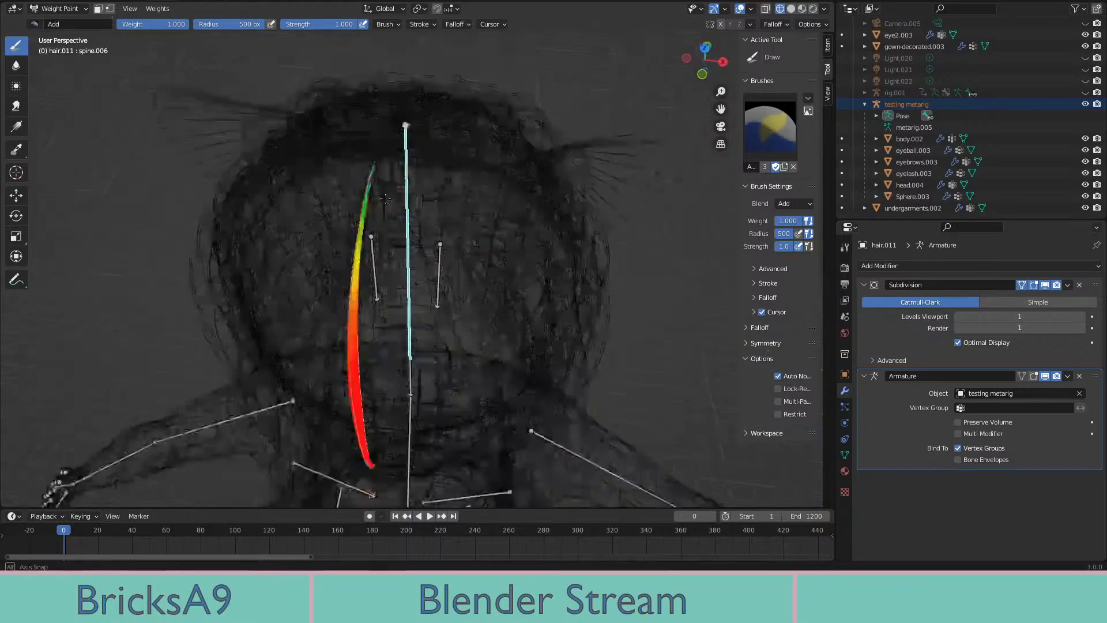
middle_click_drag(366, 322, 372, 176)
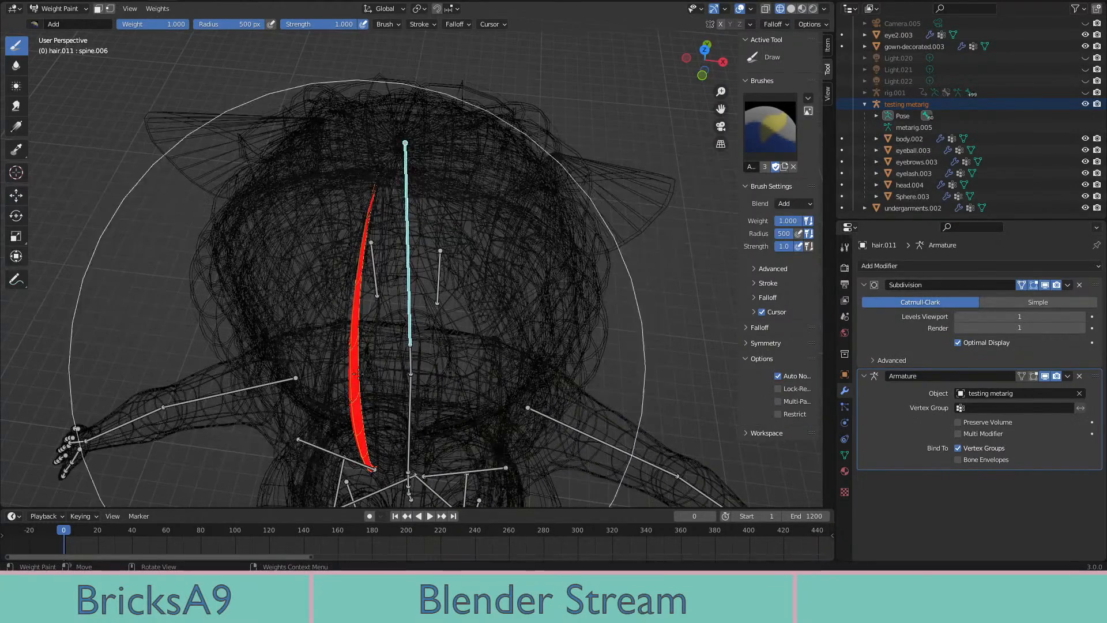
mouse_move(384, 402)
middle_mouse_down()
mouse_move(407, 340)
mouse_move(226, 299)
middle_mouse_up()
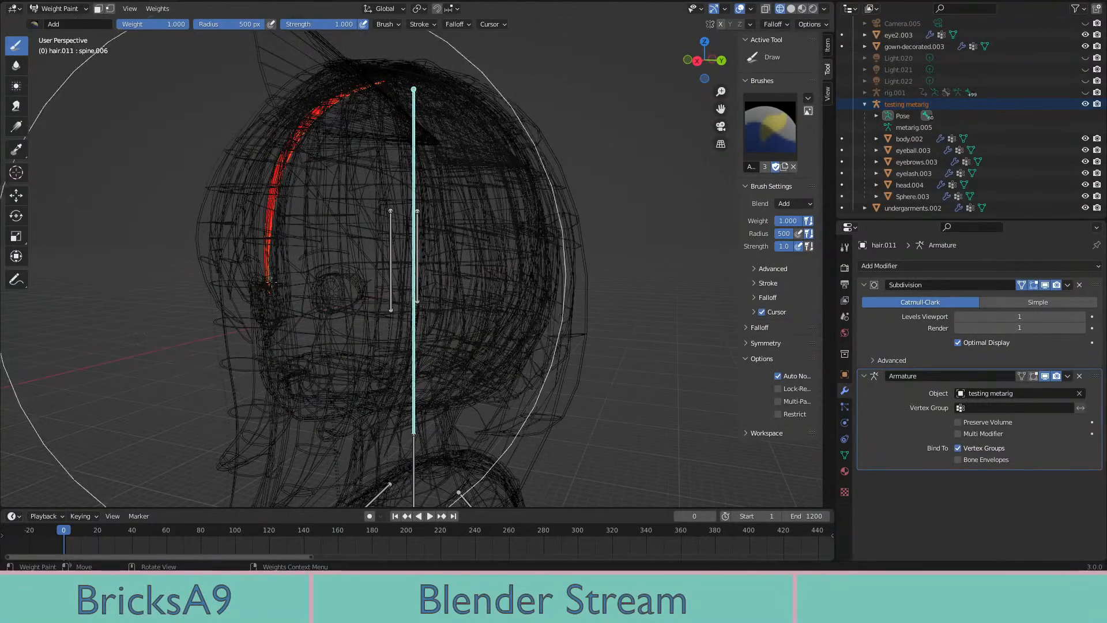
scroll(437, 287, "up", 7)
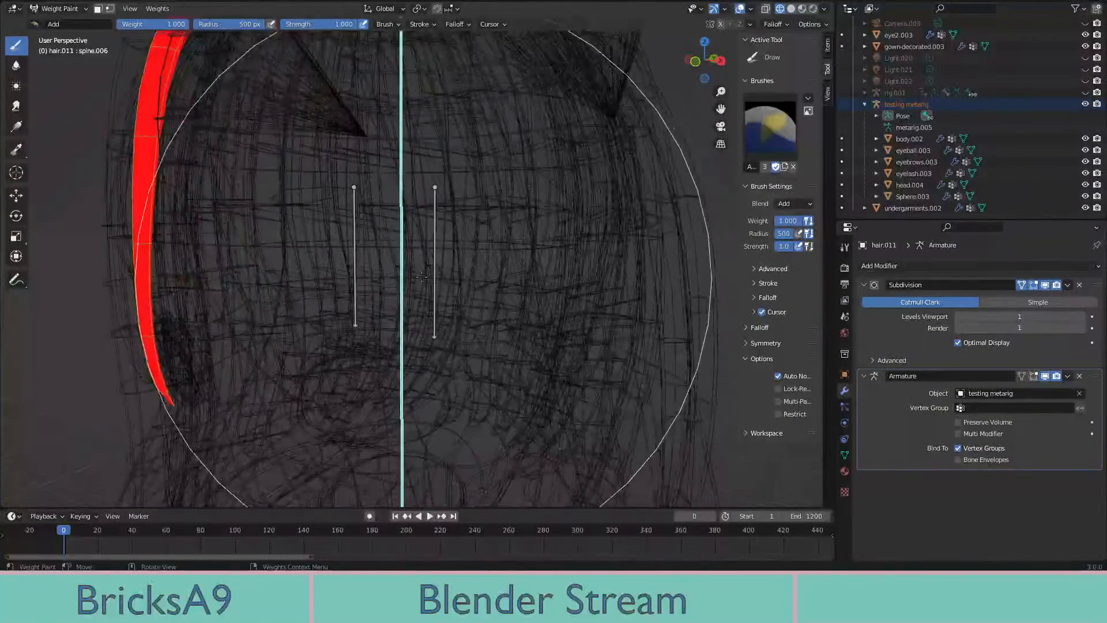
key("z")
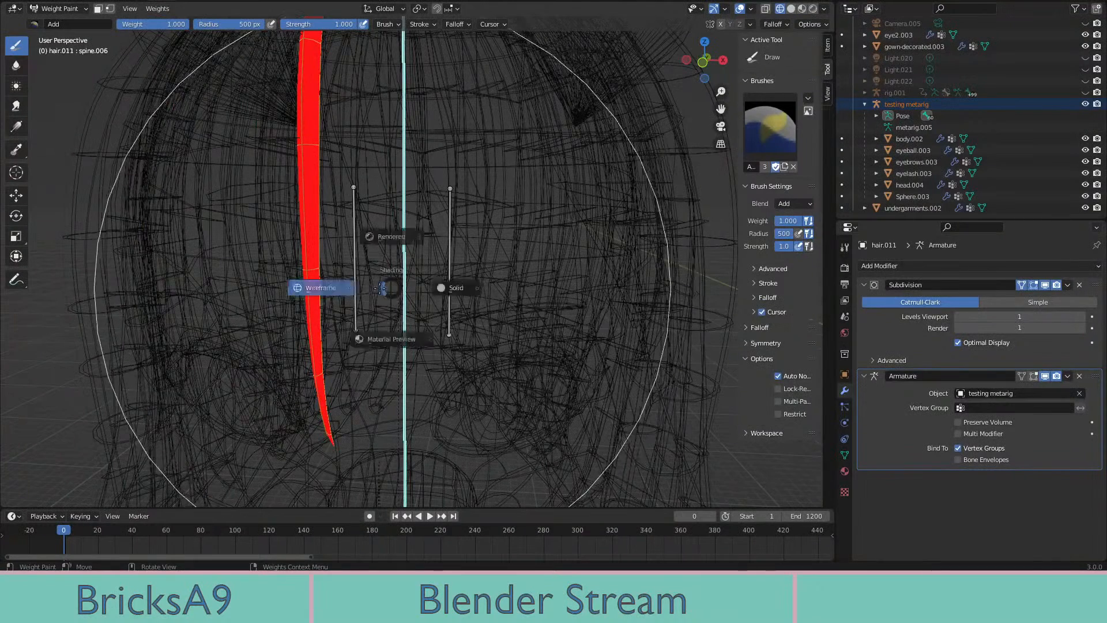
left_click(416, 350)
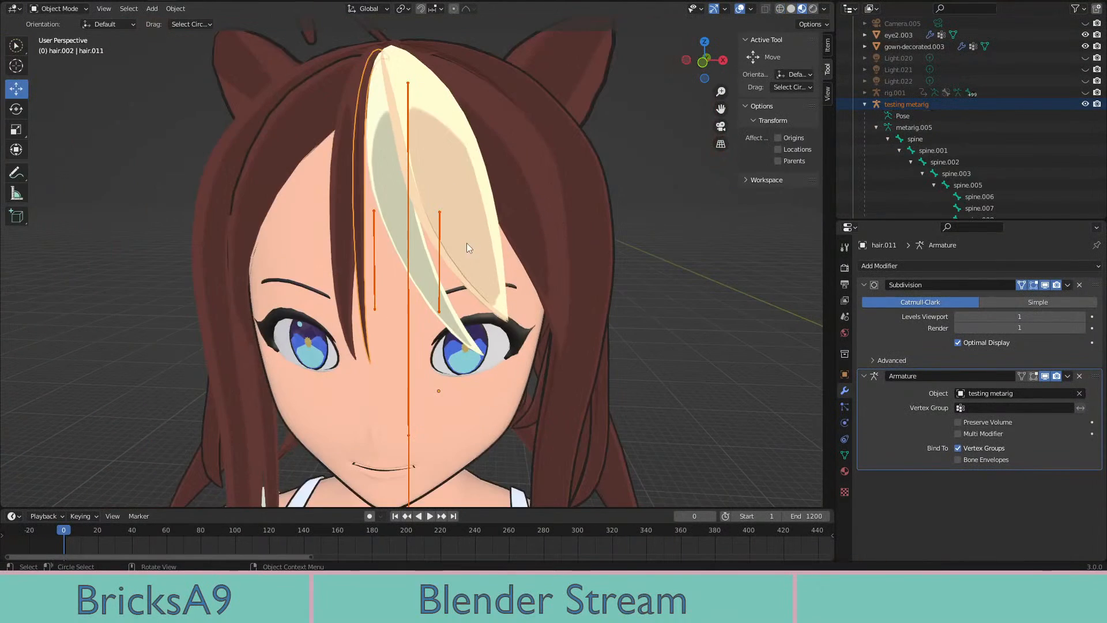
Select the testing metarig with the light front strand hair2.015, switch to Weight Paint mode and pick the head bone spine.006
left_click(412, 242)
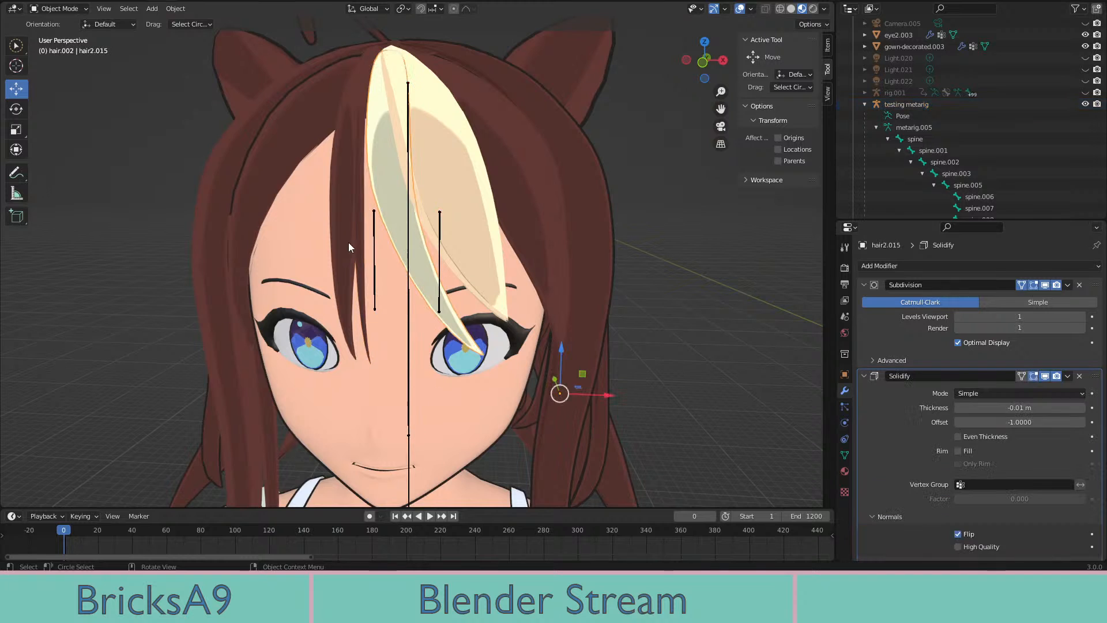
left_click(408, 283, "shift")
left_click(415, 265, "shift")
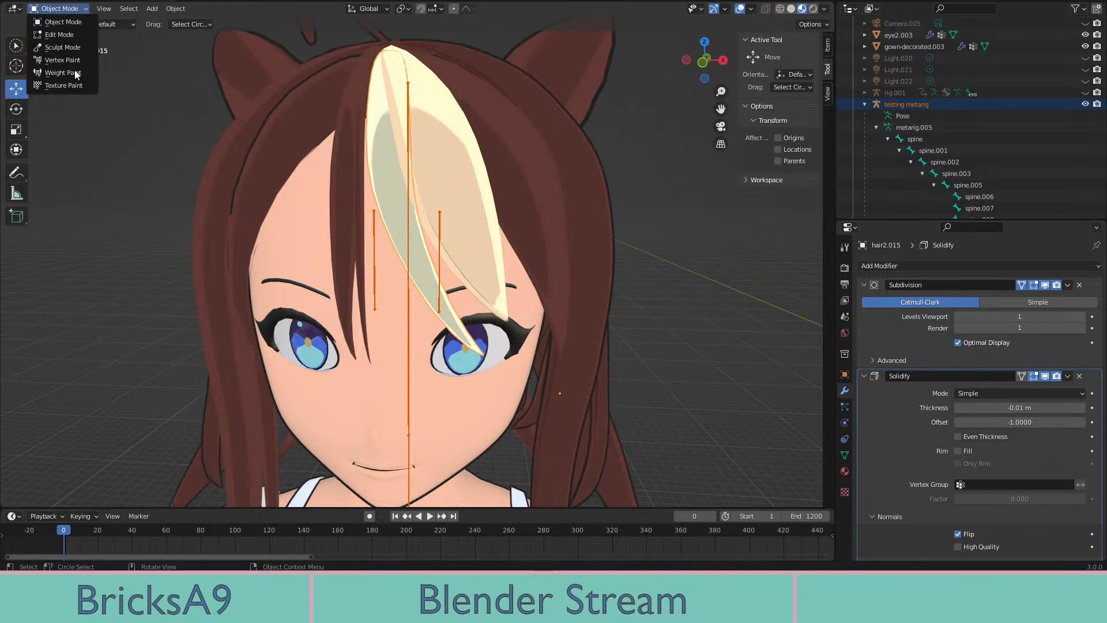
left_click(76, 73)
left_click(409, 305)
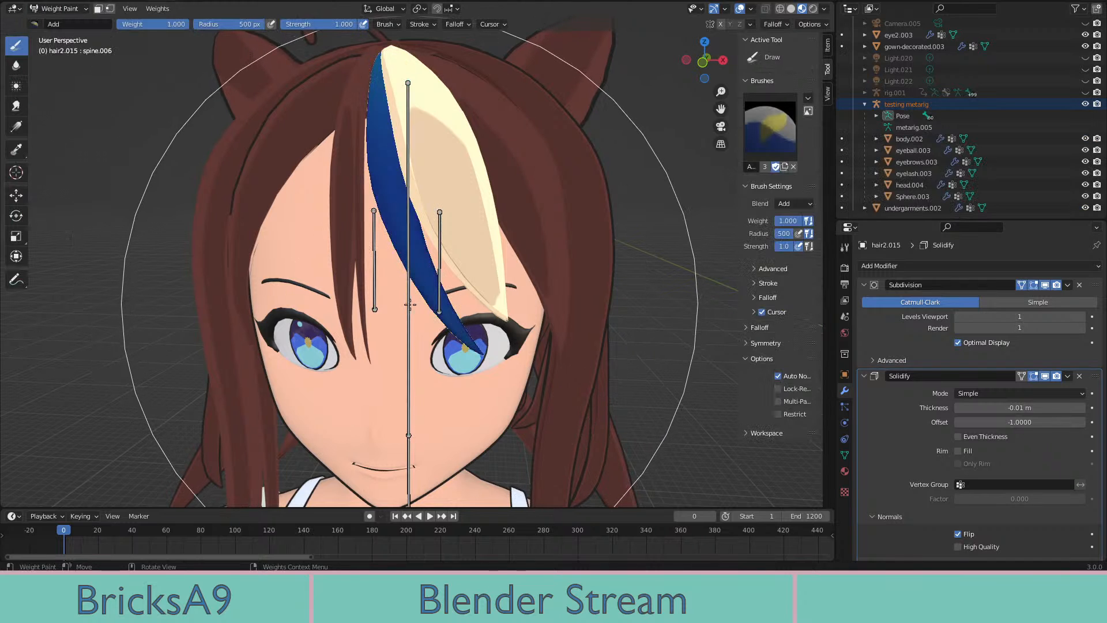
left_click(410, 310, "ctrl")
Paint all of hair2.015 with weight 1.000 for spine.006, inspect it in wireframe view and restore Material Preview shading
left_click_drag(449, 323, 403, 266)
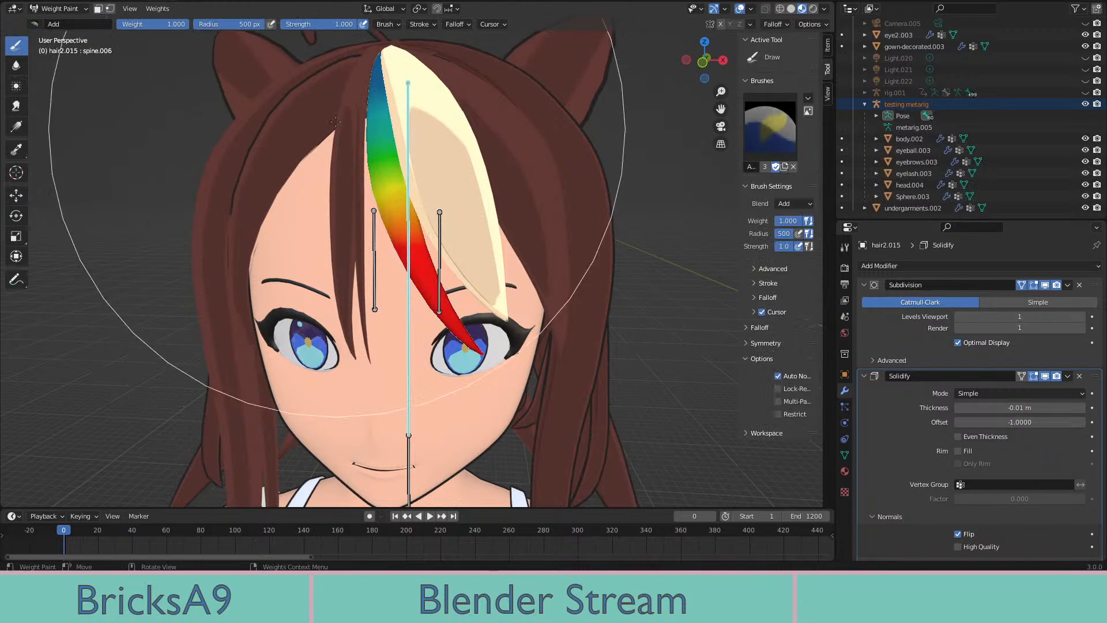
mouse_move(335, 122)
left_mouse_down()
mouse_move(403, 182)
mouse_move(387, 39)
left_mouse_up()
key("z")
left_click(420, 276)
middle_click_drag(499, 272, 314, 269)
middle_click_drag(393, 116, 422, 279)
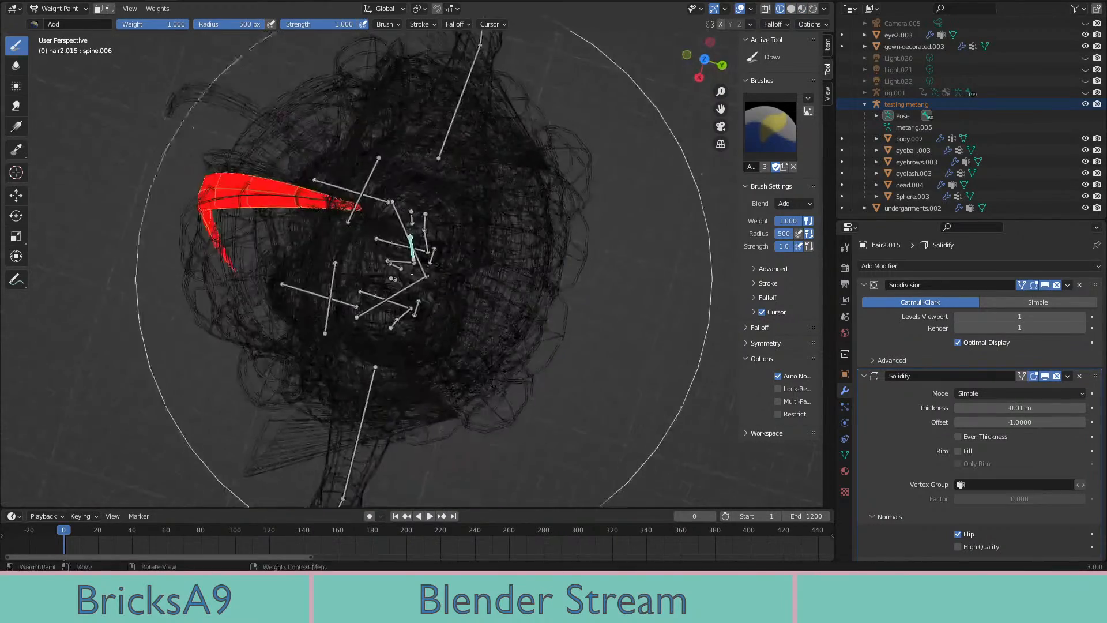
middle_click_drag(310, 221, 317, 95)
mouse_move(222, 213)
middle_mouse_down()
mouse_move(397, 196)
mouse_move(274, 188)
mouse_move(253, 191)
mouse_move(444, 179)
middle_mouse_up()
key("z")
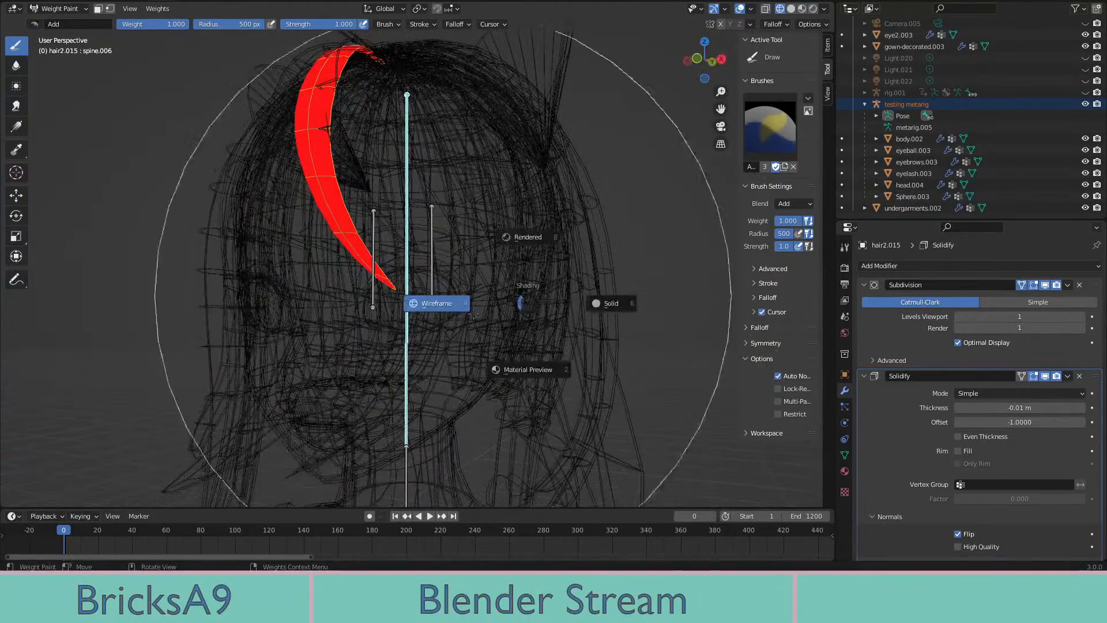
left_click(493, 345)
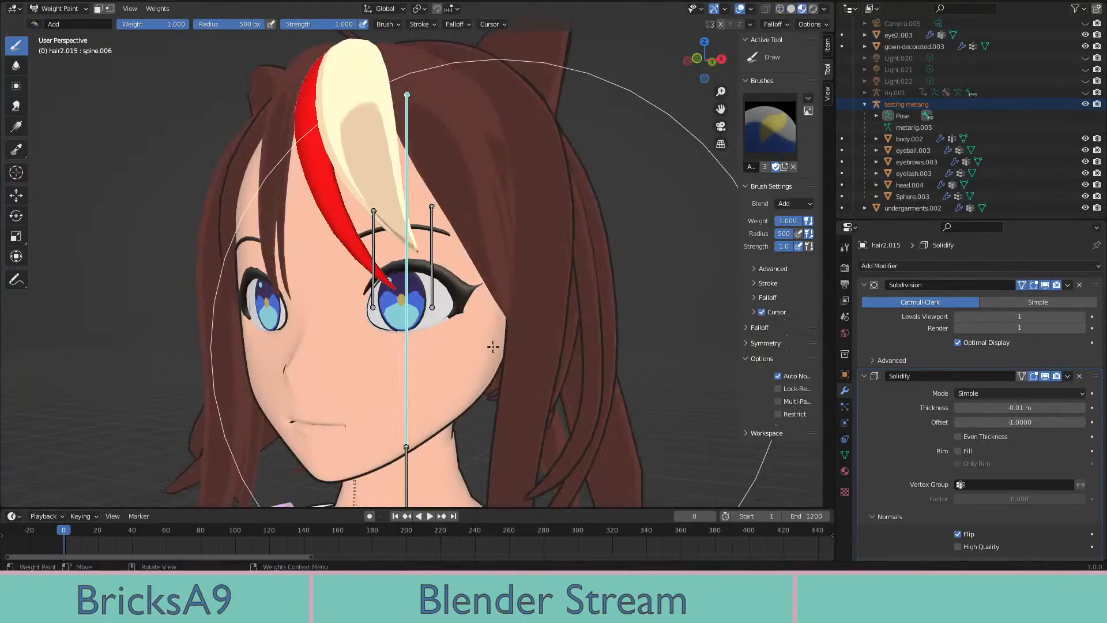
key("z")
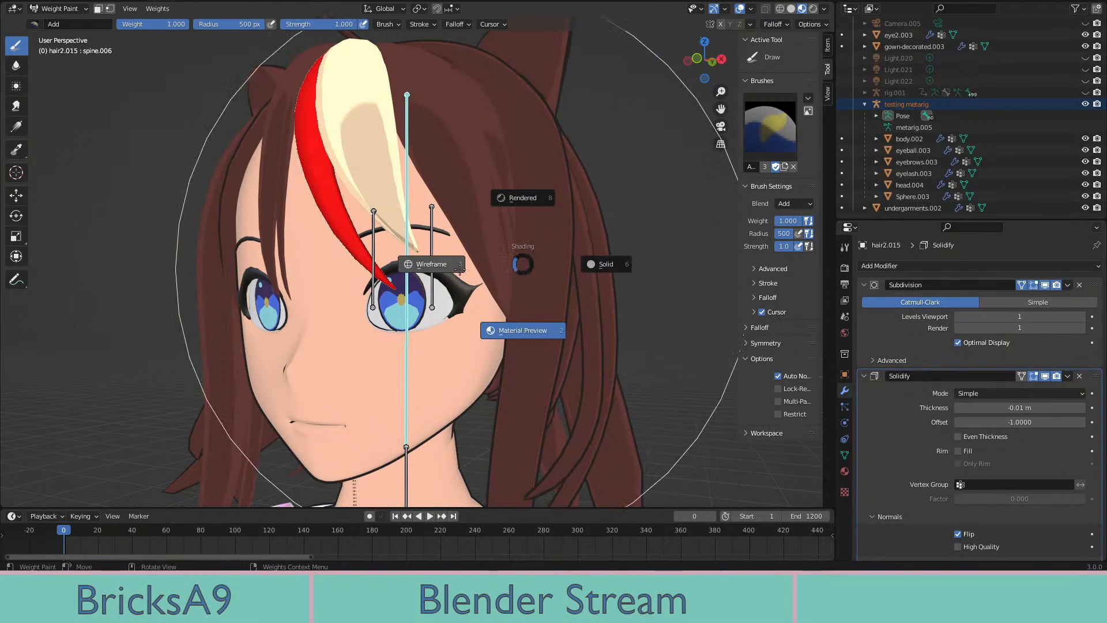
left_click(515, 339)
Test-rotate the head bone spine.006 to see whether hair2.015 follows, and undo the rotation
key("r")
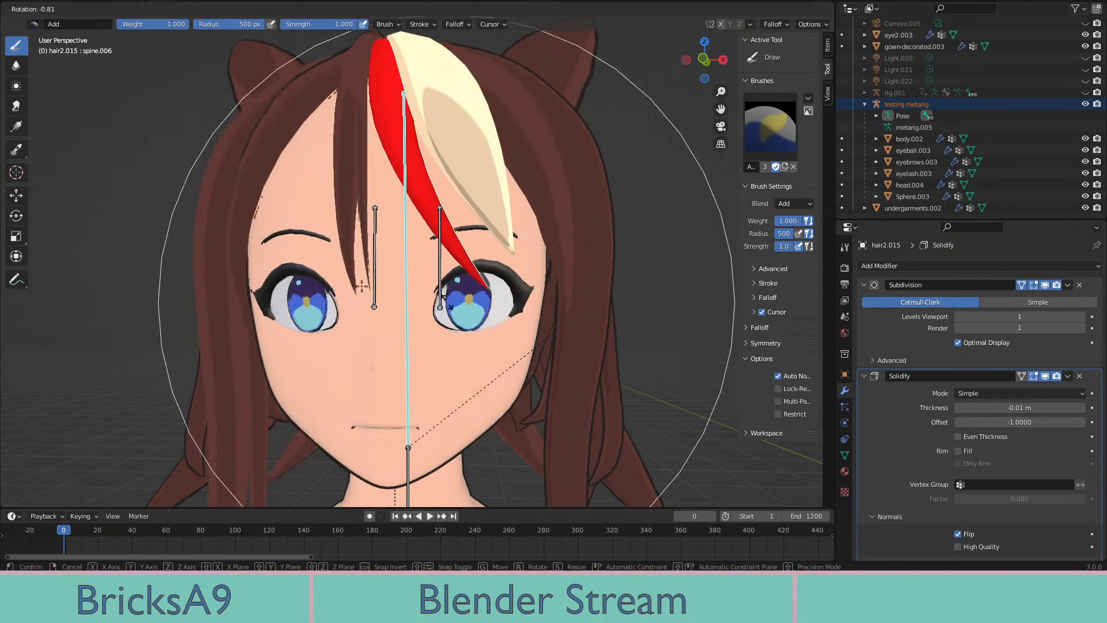
left_click(479, 313)
key("ctrl+z")
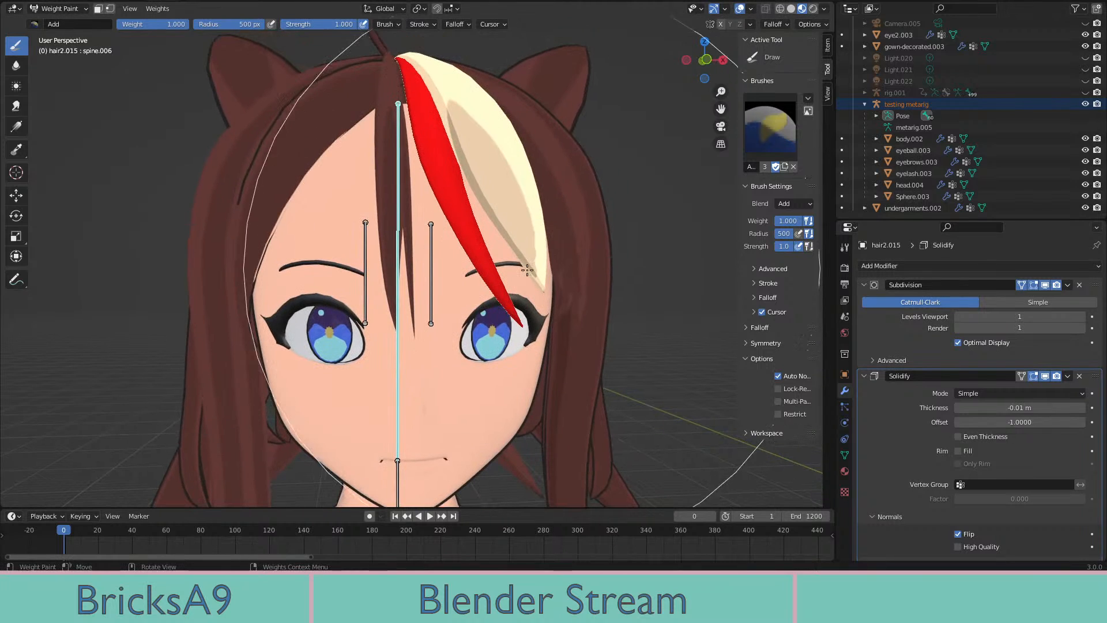
Return to Object Mode, select the testing metarig with the wide light strand hair2.016, and switch to Weight Paint mode
left_click(57, 21)
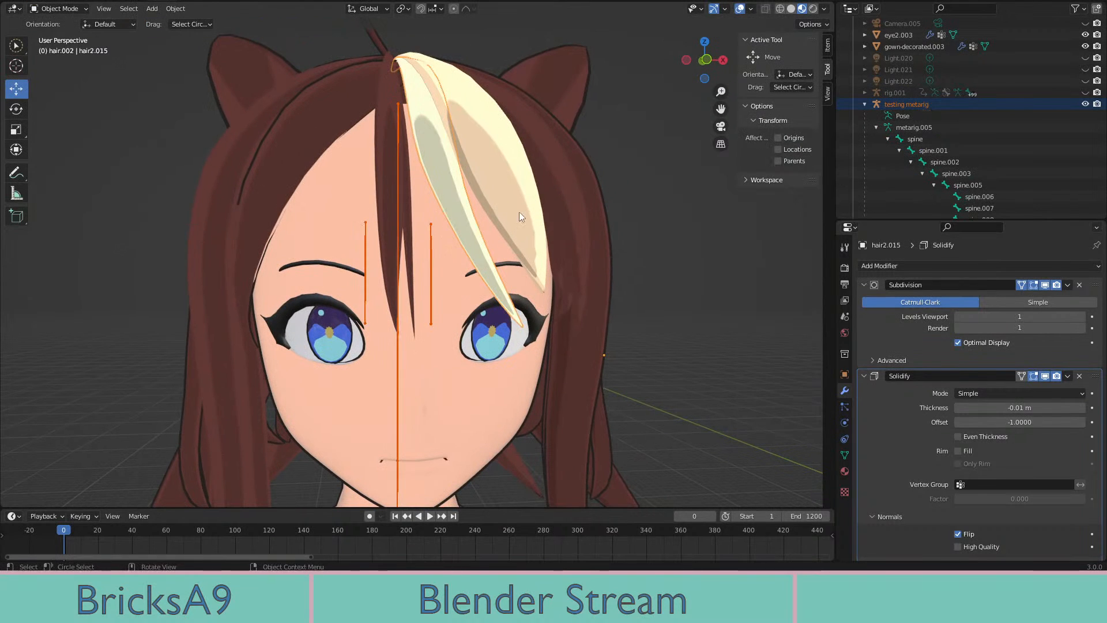
mouse_move(519, 212)
middle_mouse_down()
mouse_move(495, 194)
mouse_move(491, 218)
middle_mouse_up()
left_click(495, 194)
left_click(431, 276)
left_click(509, 205, "shift")
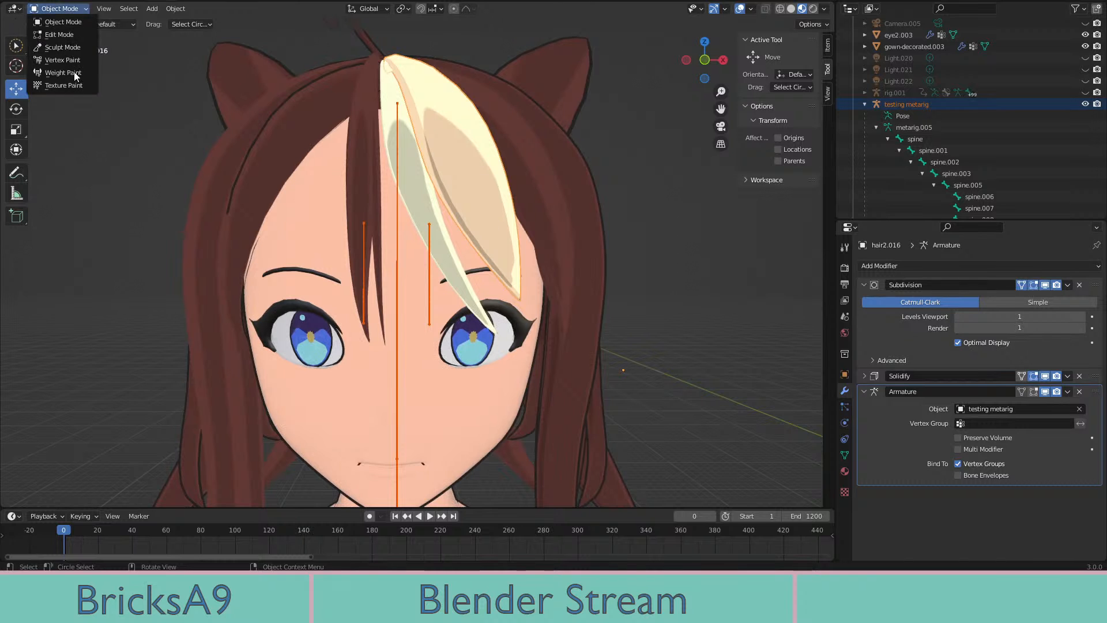
left_click(64, 72)
Paint all of hair2.016 with weight 1.000 for spine.006 in wireframe view
middle_click_drag(506, 265, 502, 279)
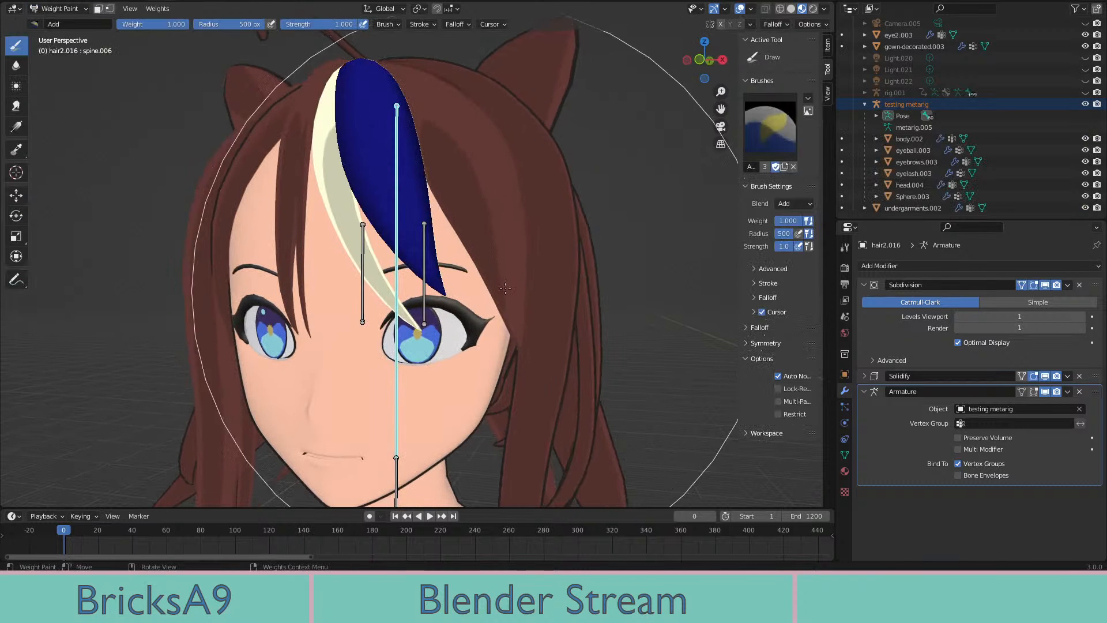
key("z")
left_click(395, 299)
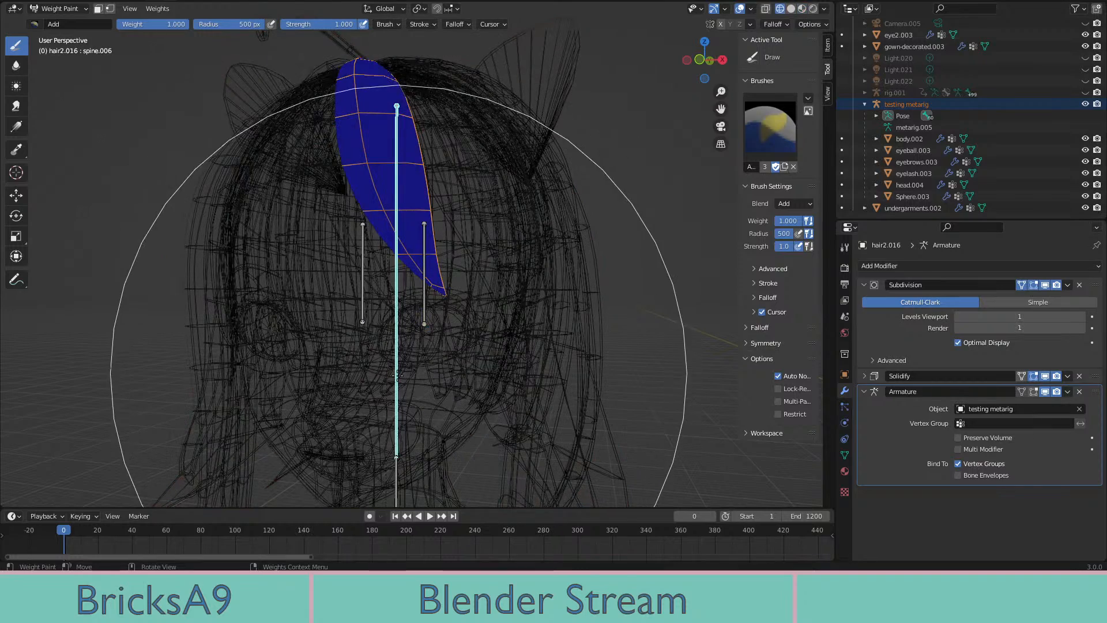
left_click_drag(467, 323, 334, 120)
middle_click_drag(340, 127, 242, 199)
middle_click_drag(247, 293, 395, 226)
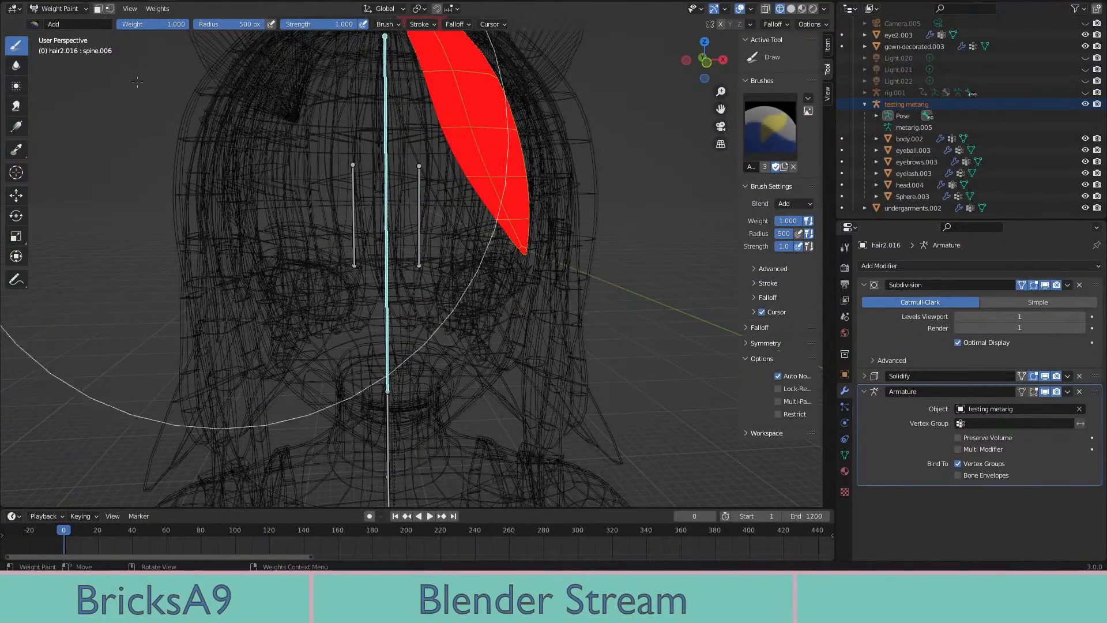
Return to Object Mode with Material Preview shading, select the testing metarig with the brown strand hair2.017, and switch to Weight Paint mode
left_click(65, 12)
left_click(64, 23)
middle_click_drag(494, 213, 486, 261, "shift")
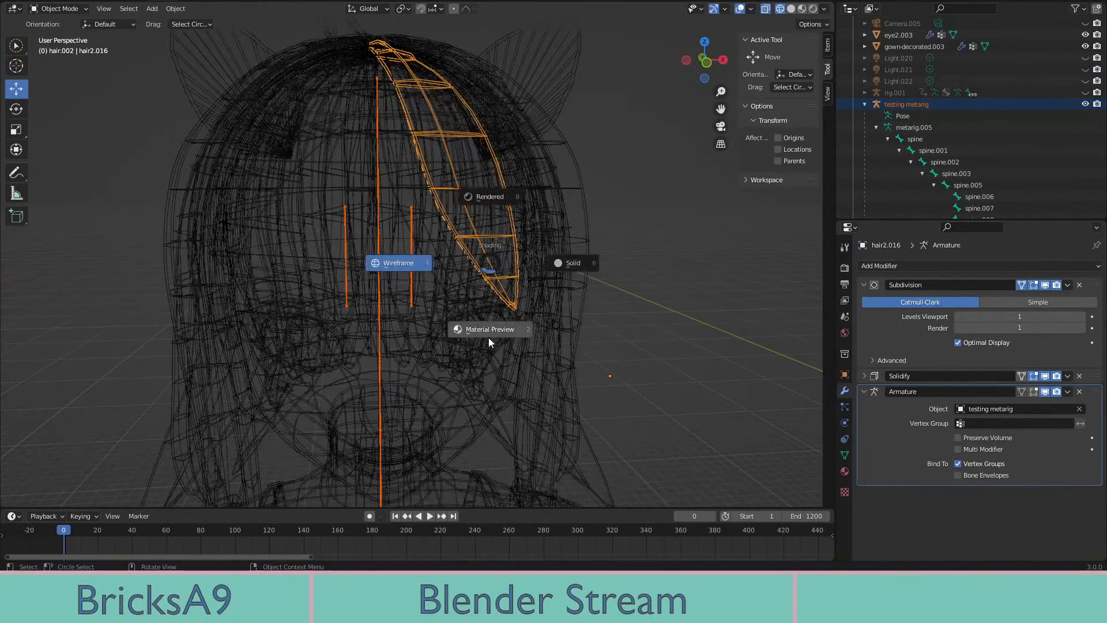
left_click(488, 341)
middle_click_drag(504, 299, 503, 254)
left_click(503, 254)
middle_click_drag(438, 273, 393, 283)
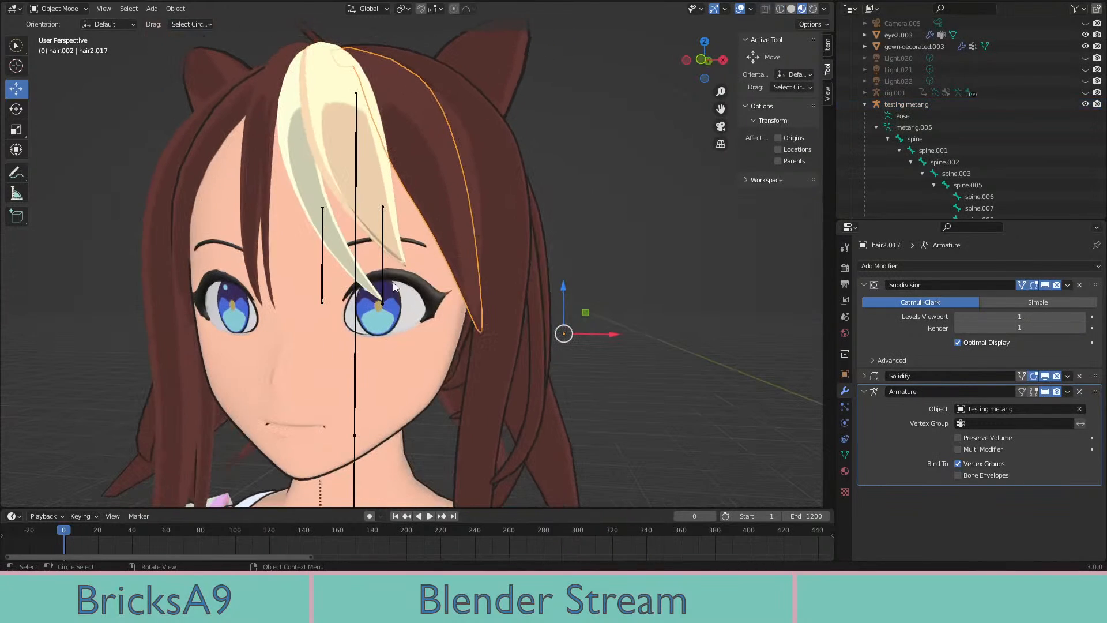
left_click(356, 343)
left_click(458, 263, "shift")
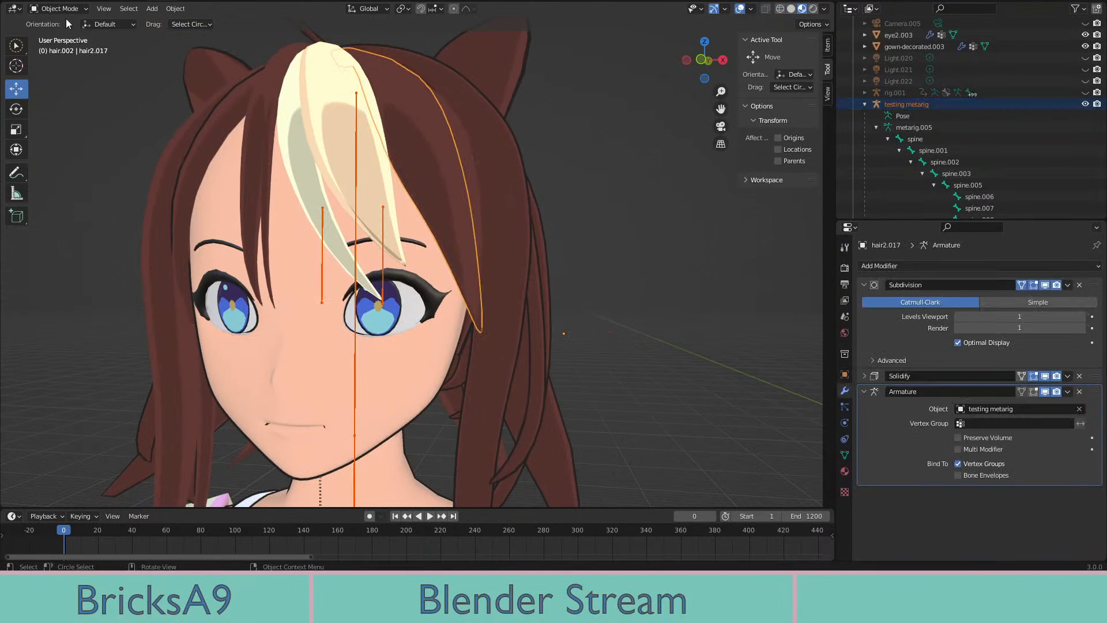
left_click(58, 8)
left_click(89, 64)
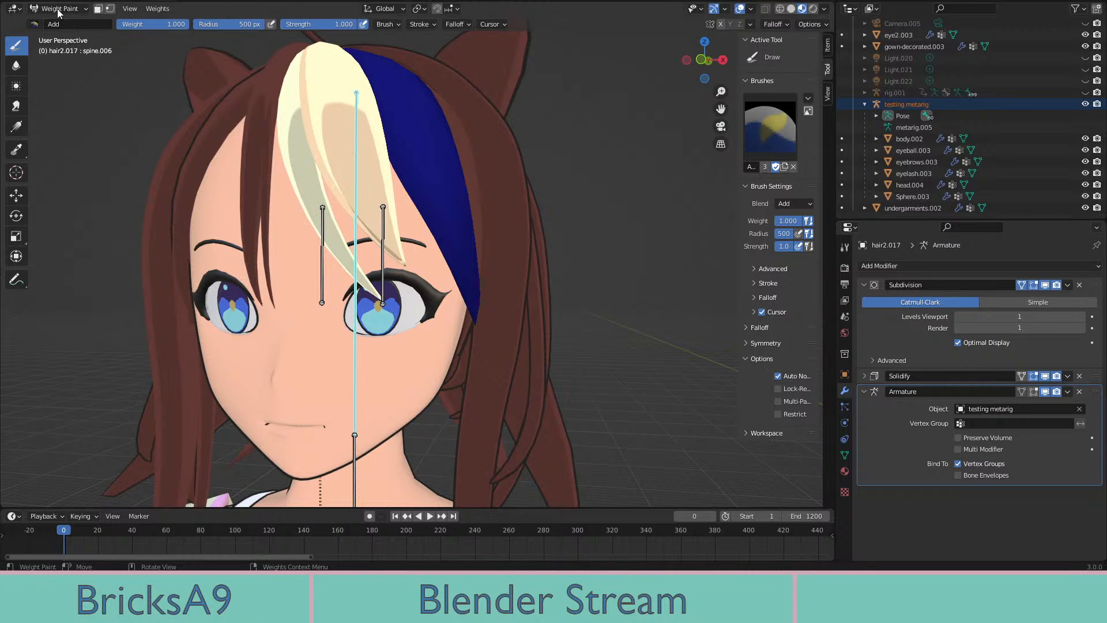
Paint all of hair2.017 with weight 1.000 for spine.006 in wireframe view
middle_click_drag(391, 135, 415, 243)
key("shift+z")
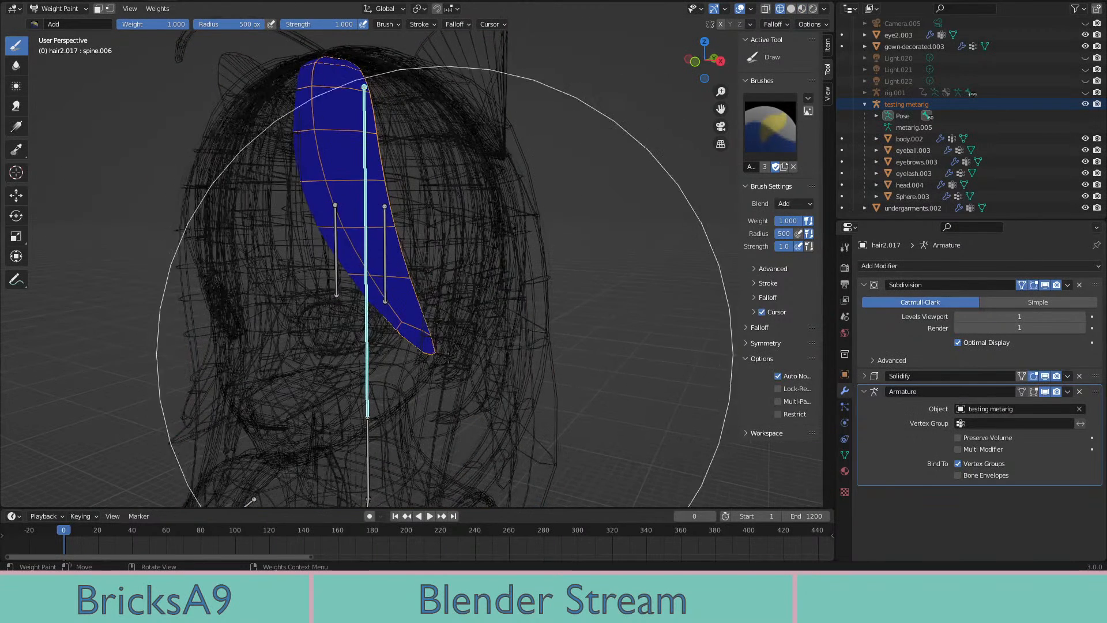
left_click(444, 328)
left_click_drag(444, 329, 426, 323)
key("ctrl+z")
mouse_move(427, 323)
middle_mouse_down()
mouse_move(360, 313)
mouse_move(382, 133)
mouse_move(382, 260)
mouse_move(301, 262)
middle_mouse_up()
left_click(381, 139)
left_click(382, 133)
mouse_move(396, 120)
middle_mouse_down()
mouse_move(321, 118)
mouse_move(309, 207)
middle_mouse_up()
scroll(428, 223, "up", 3)
mouse_move(427, 224)
middle_mouse_down()
mouse_move(438, 276)
mouse_move(369, 300)
middle_mouse_up()
Return to Object Mode and restore Material Preview shading
left_click(59, 8)
left_click(58, 26)
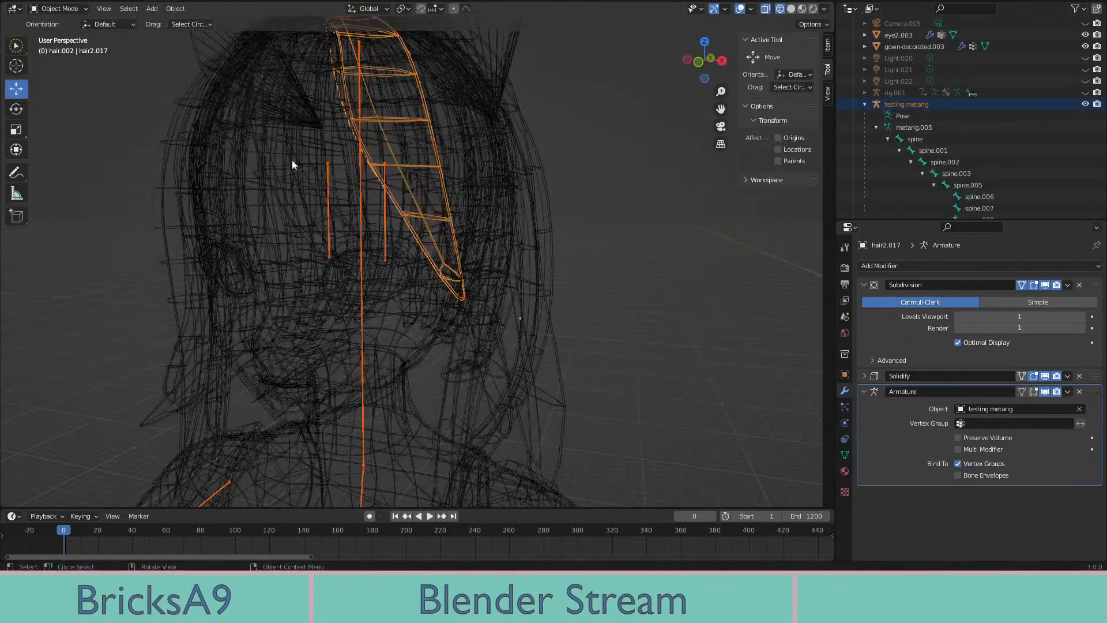
middle_click_drag(292, 160, 499, 296)
key("z")
left_click(508, 370)
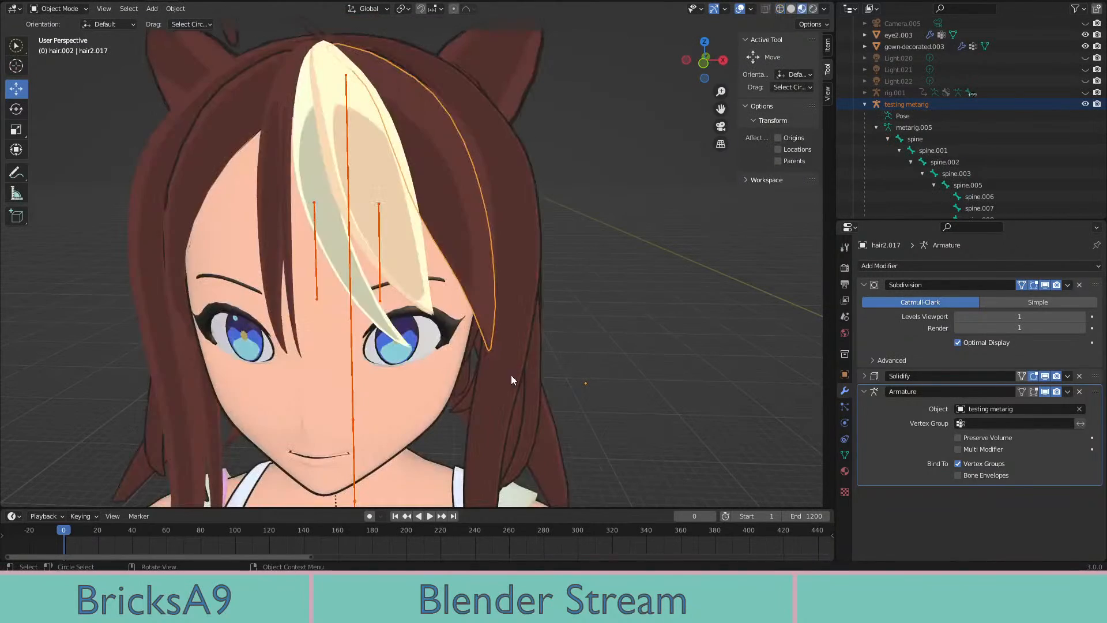
middle_click_drag(508, 342, 388, 291)
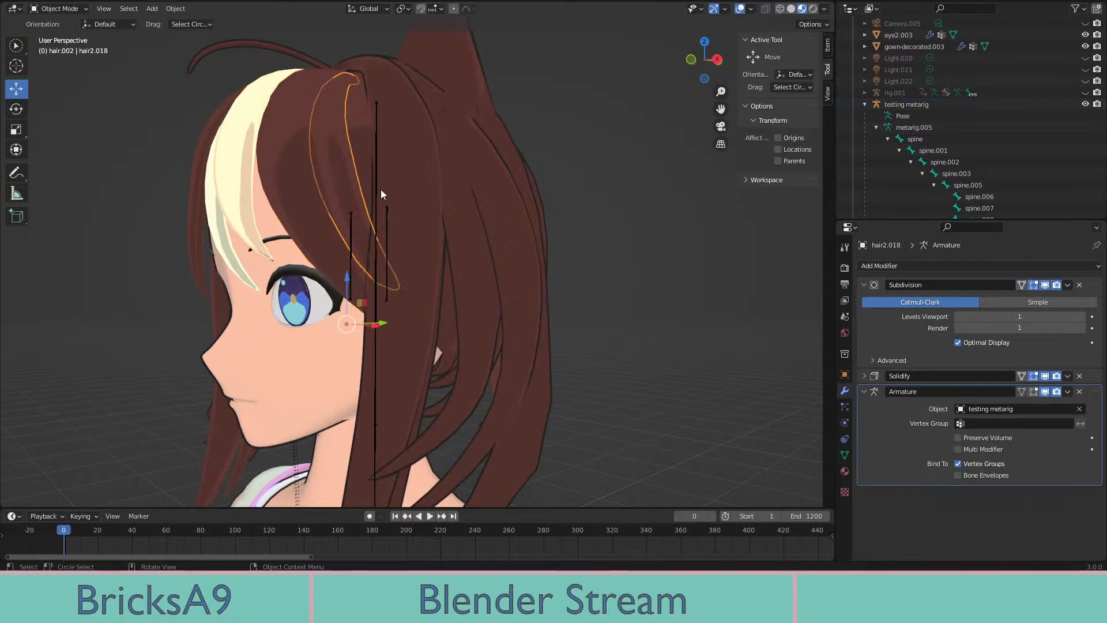
middle_click_drag(380, 193, 220, 148, "shift")
middle_click_drag(485, 362, 496, 298, "shift")
left_click(399, 392)
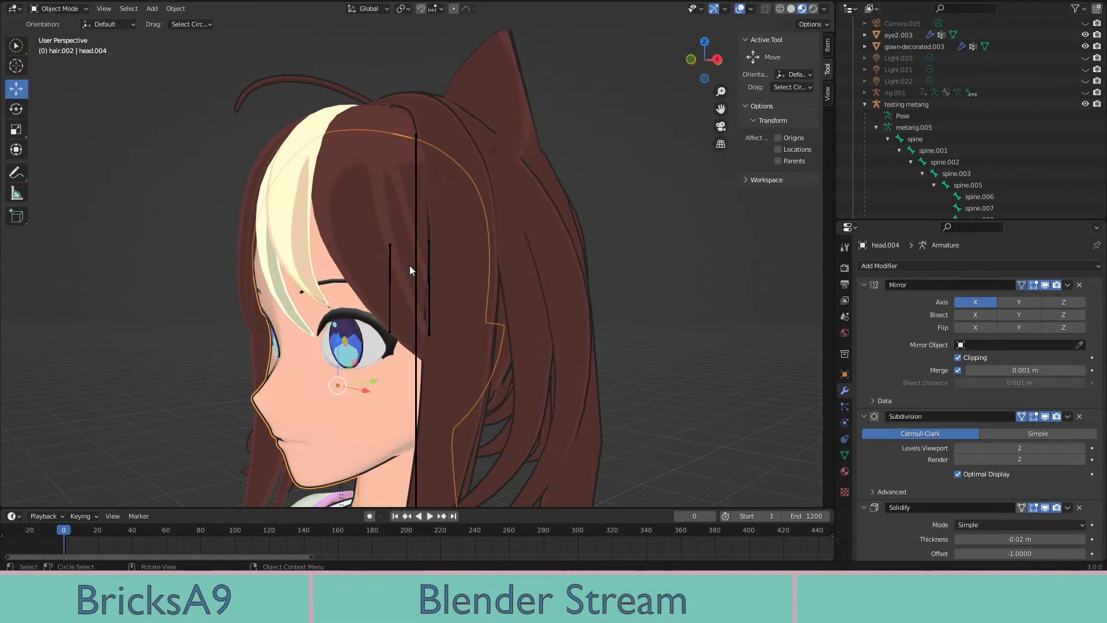
left_click(412, 275, "shift")
left_click(84, 75)
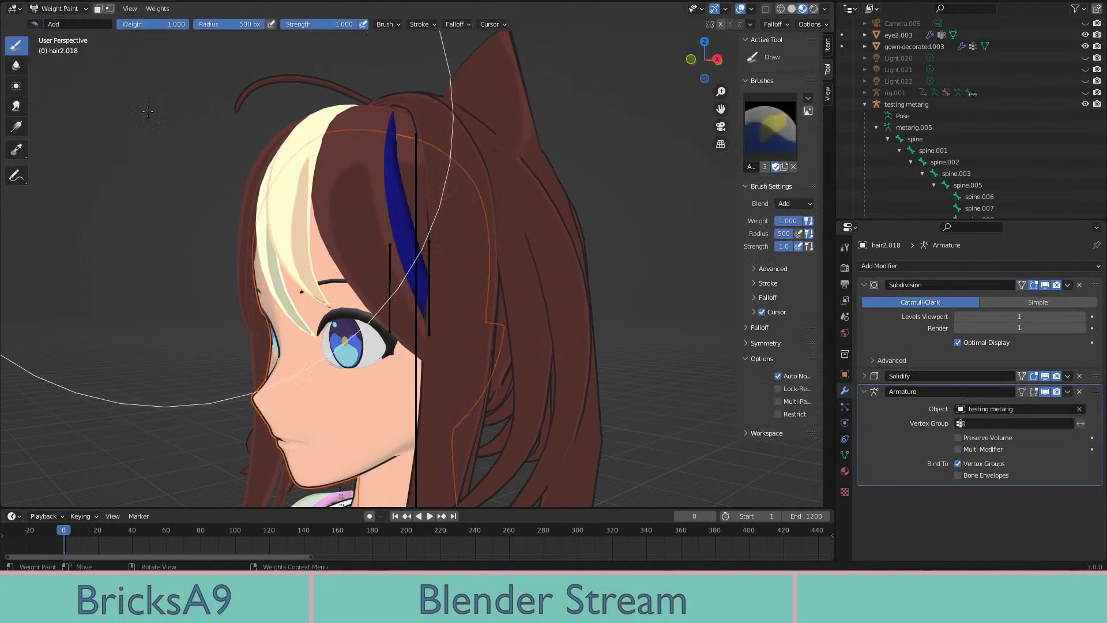
key("z")
left_click(257, 254)
mouse_move(399, 298)
middle_mouse_down()
mouse_move(345, 216)
mouse_move(358, 231)
middle_mouse_up()
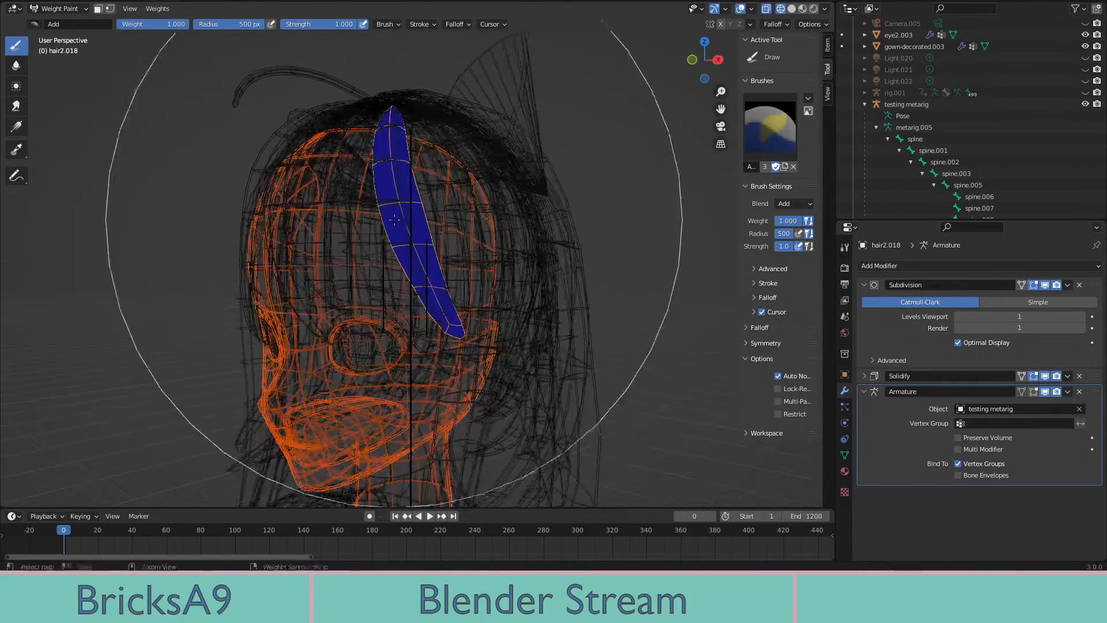
key("ctrl+Tab")
middle_click_drag(494, 324, 476, 292)
key("z")
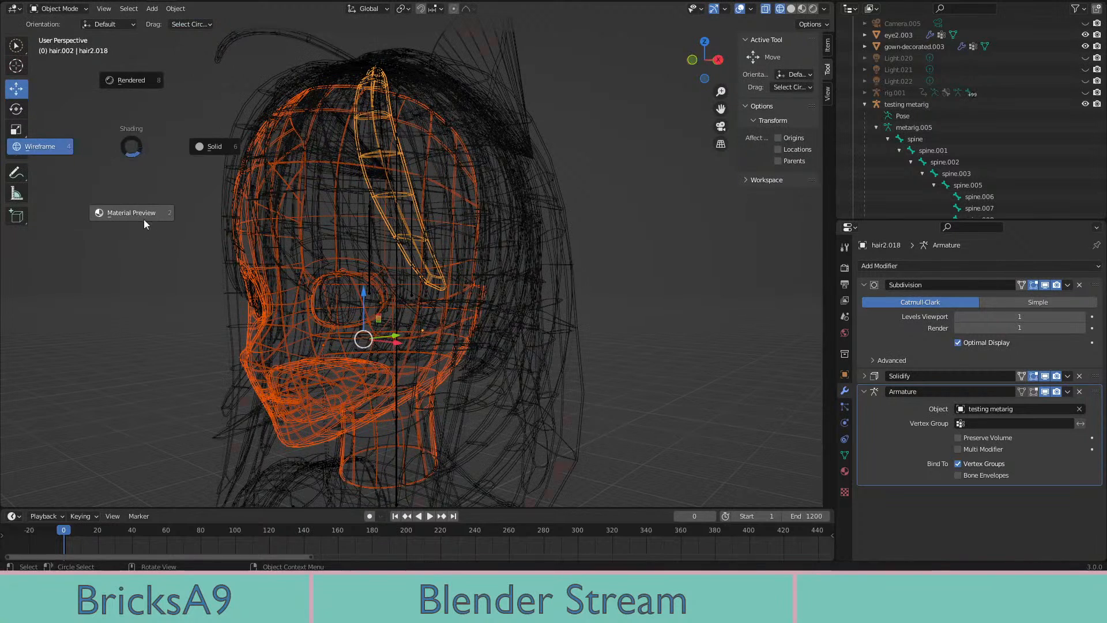
left_click(144, 223)
Select the testing metarig with the side strand hair2.018, show the scene in wireframe and switch to Weight Paint mode
left_click(402, 309)
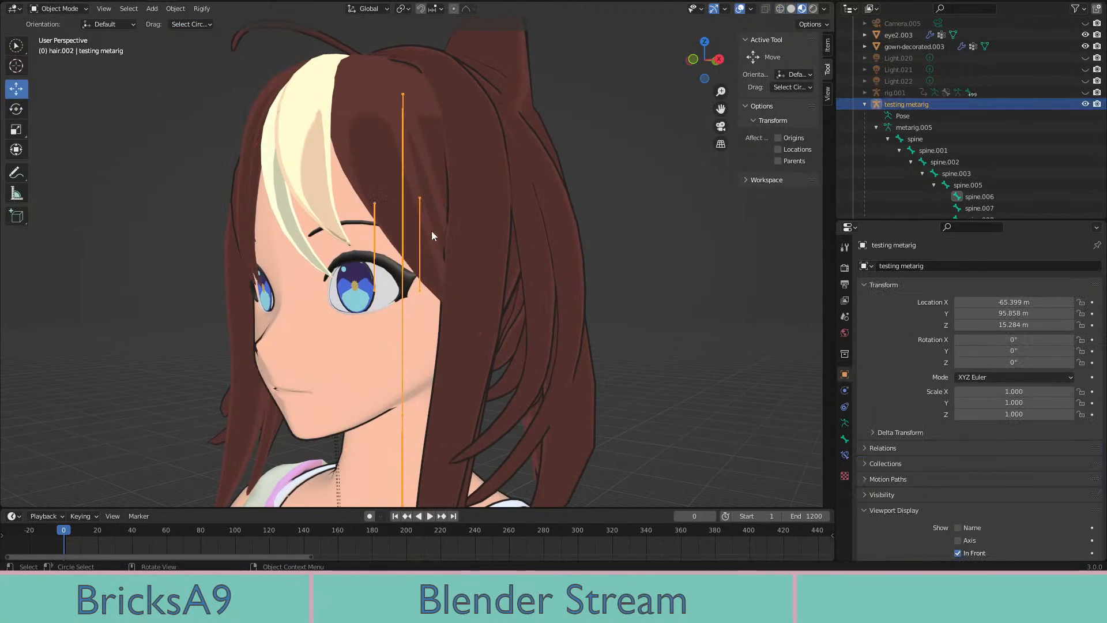
left_click(442, 214)
middle_click_drag(443, 213, 450, 283)
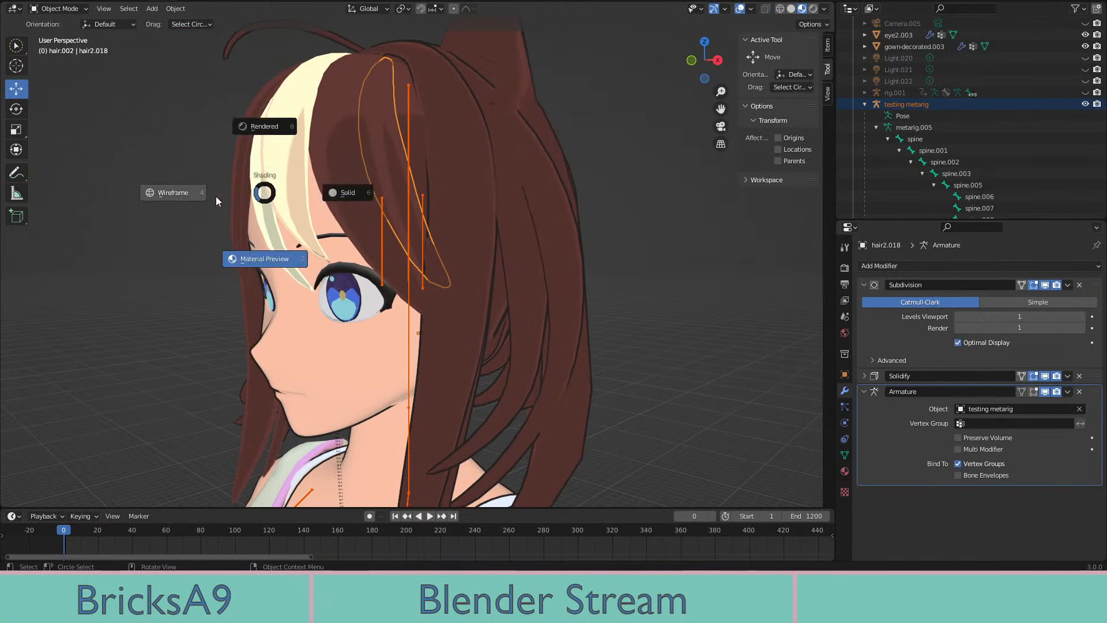
left_click(215, 196)
left_click(57, 8)
left_click(55, 73)
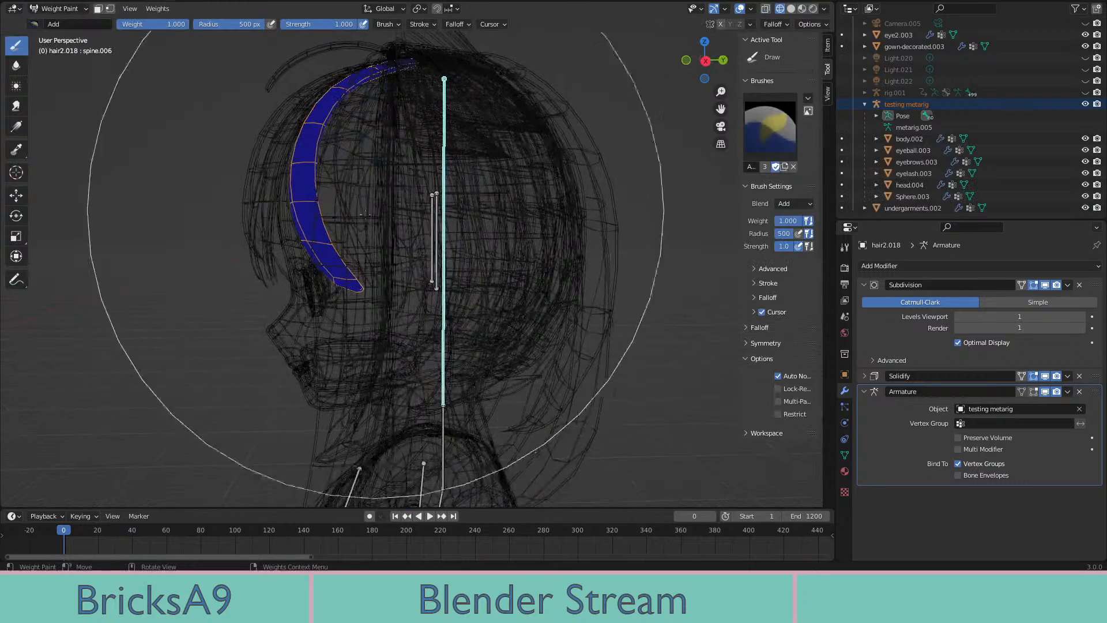
Paint all of hair2.018 with weight 1.000 for spine.006, covering the strand's root as well, in wireframe view
mouse_move(365, 216)
middle_mouse_down()
mouse_move(465, 275)
mouse_move(456, 271)
middle_mouse_up()
left_click_drag(455, 271, 443, 32)
middle_click_drag(354, 85, 361, 161)
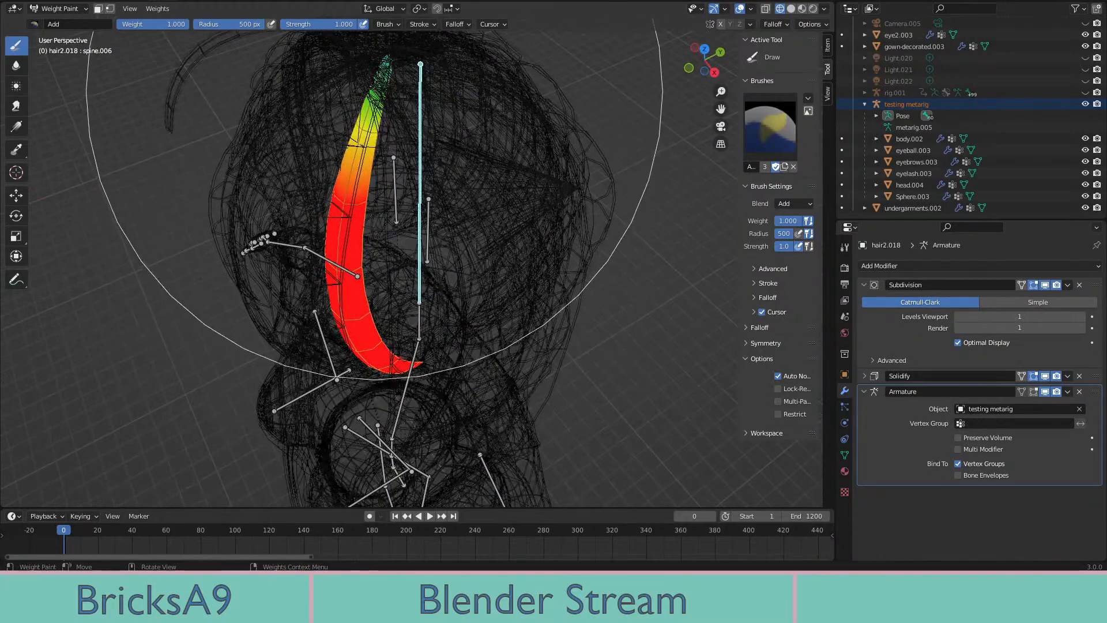
left_click_drag(364, 144, 368, 168)
mouse_move(370, 169)
middle_mouse_down()
mouse_move(438, 92)
mouse_move(501, 251)
mouse_move(531, 259)
mouse_move(510, 265)
middle_mouse_up()
key("z")
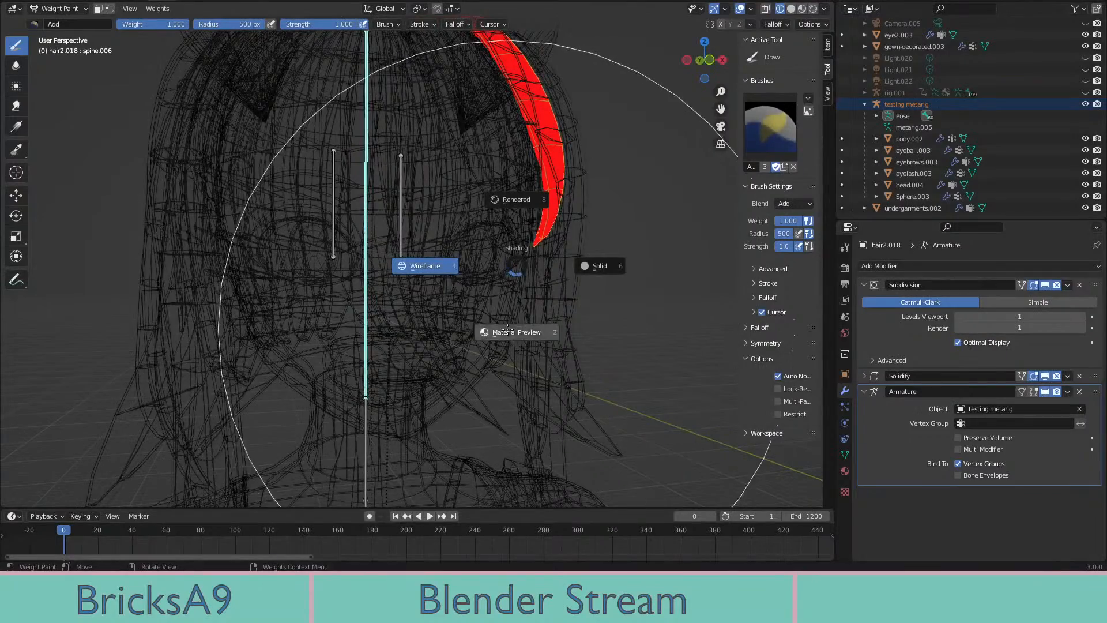
left_click(508, 328)
key("z")
left_click(373, 316)
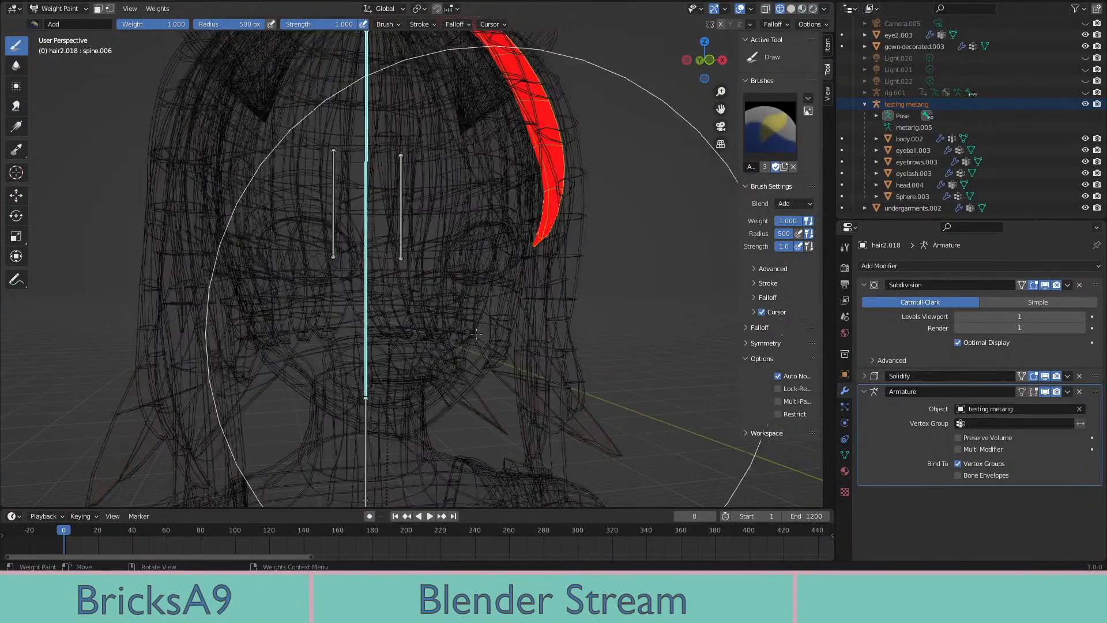
middle_click_drag(390, 261, 396, 201)
middle_click_drag(609, 221, 568, 237)
Leave Weight Paint mode for Object Mode and show the scene in Material Preview shading
left_click(48, 8)
left_click(57, 23)
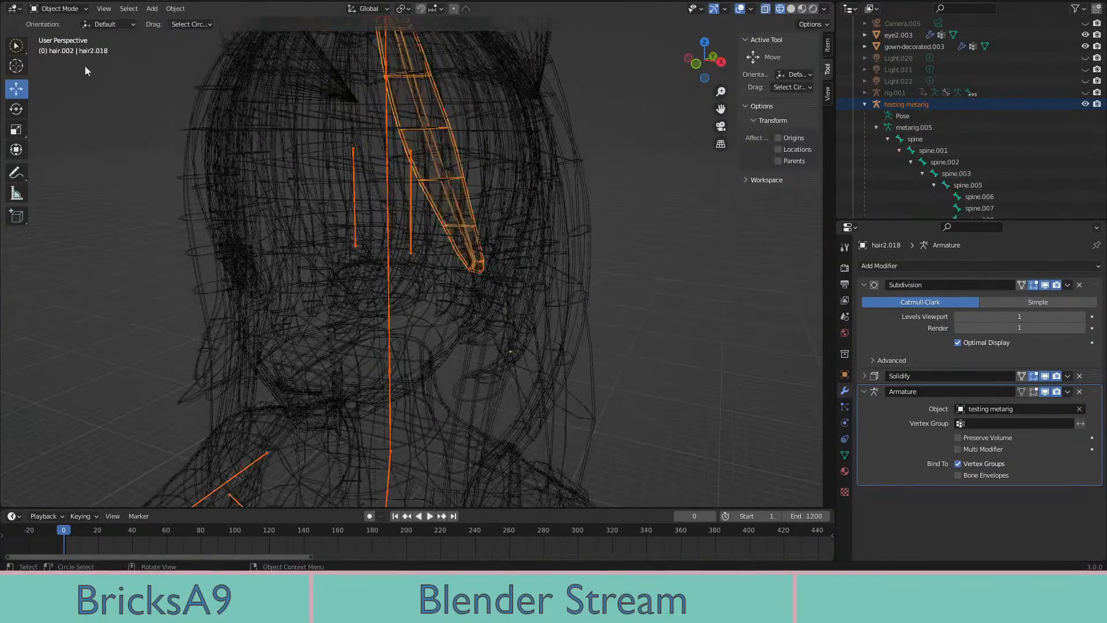
left_click(351, 199)
left_click(370, 218)
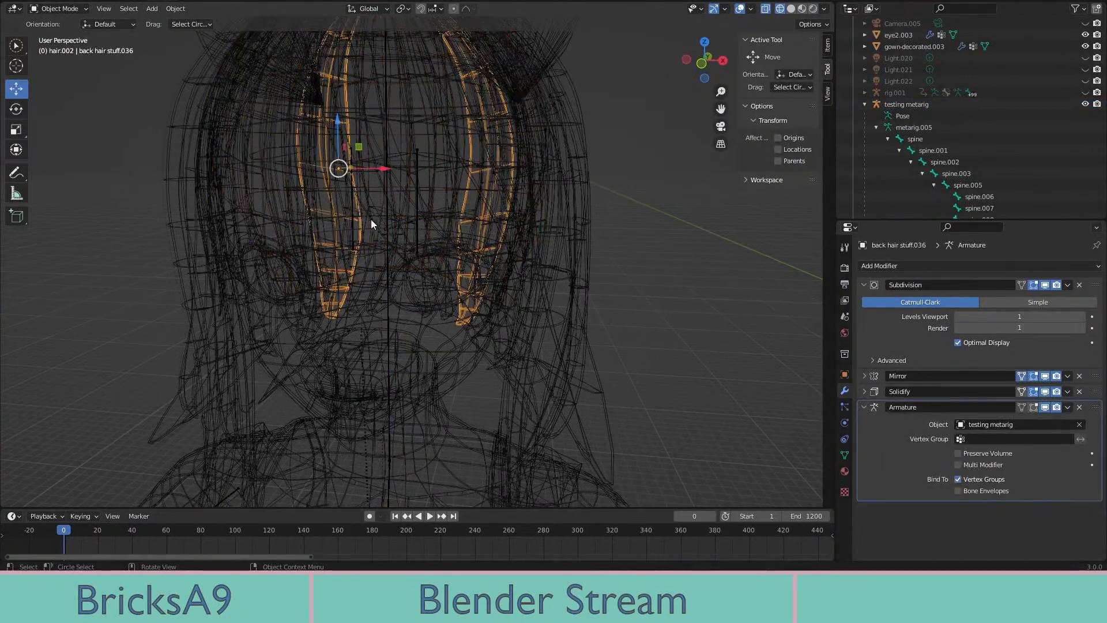
left_click(415, 188)
key("z")
left_click(410, 267)
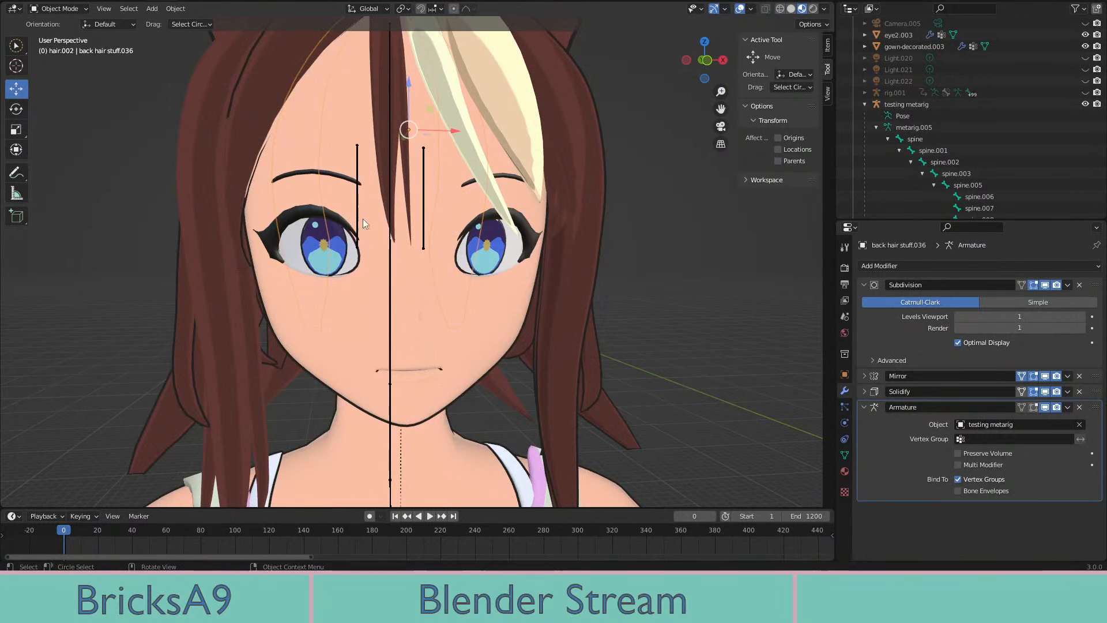
Select the testing metarig together with the eyeball.003 mesh and switch to Weight Paint mode
left_click(329, 258)
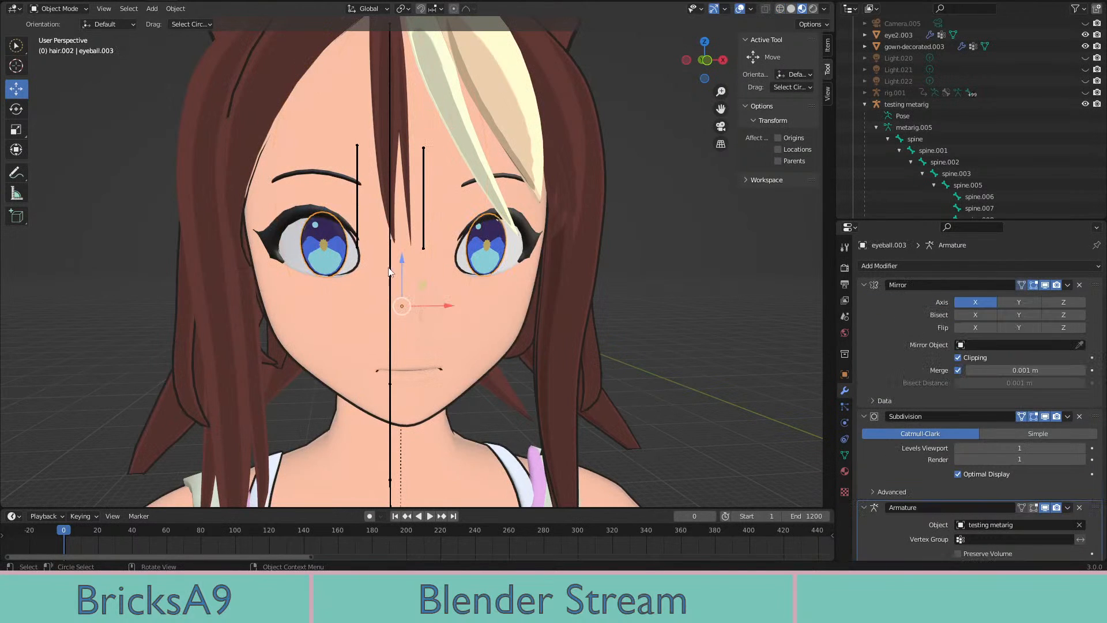
left_click(390, 270)
left_click(324, 251)
scroll(382, 265, "up", 2)
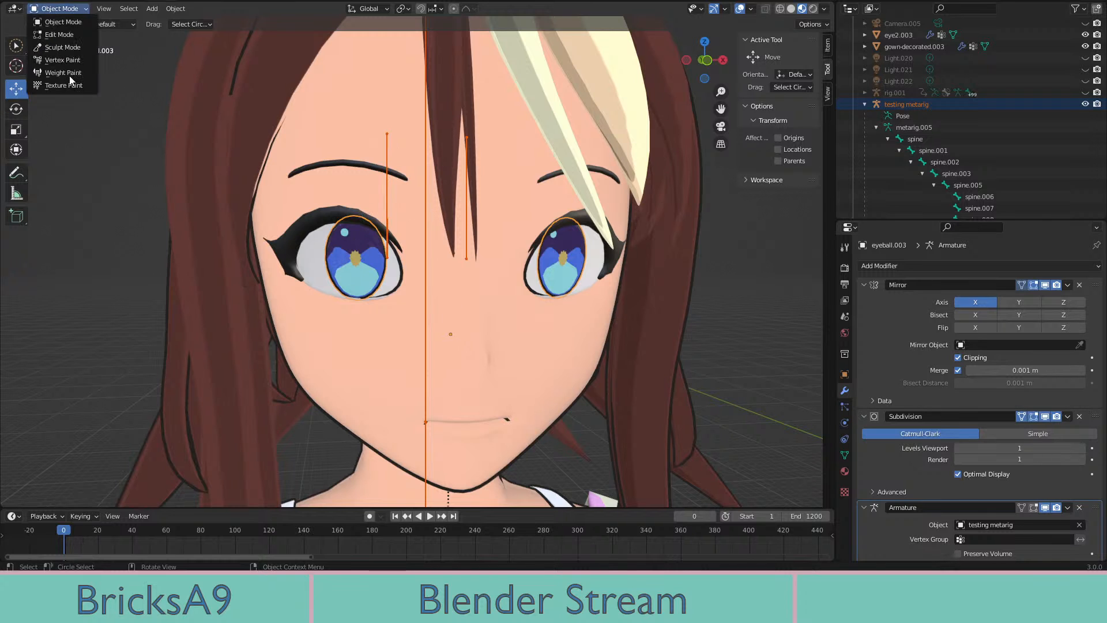
left_click(70, 75)
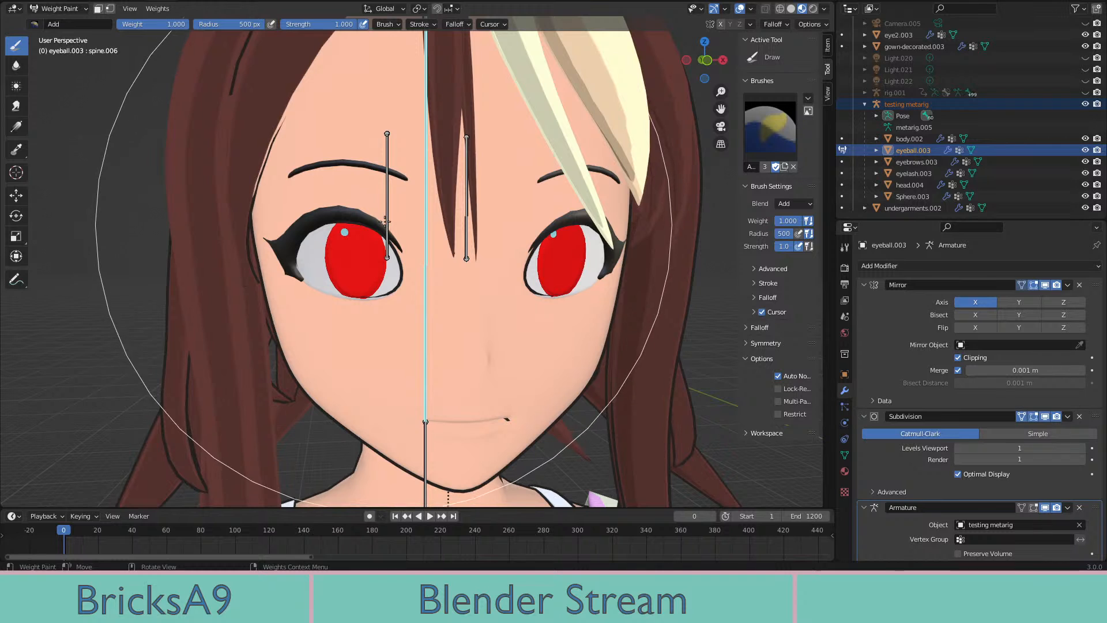
Make the eye bone spine.008 the active bone for eyeball.003 and show the scene in wireframe
left_click(427, 228, "ctrl+shift")
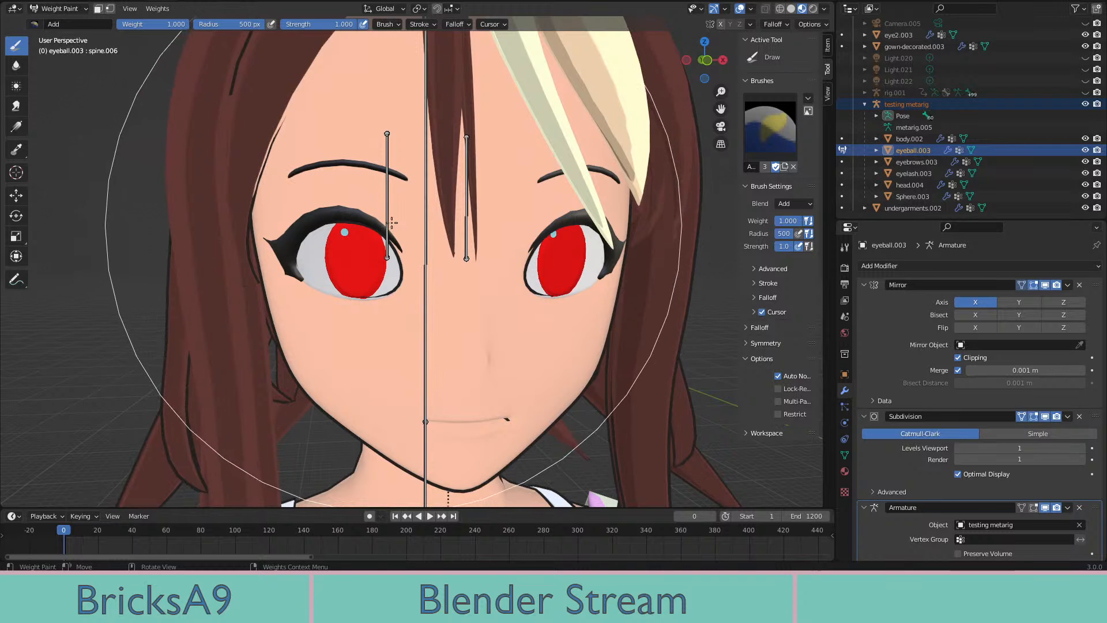
left_click(387, 214, "ctrl")
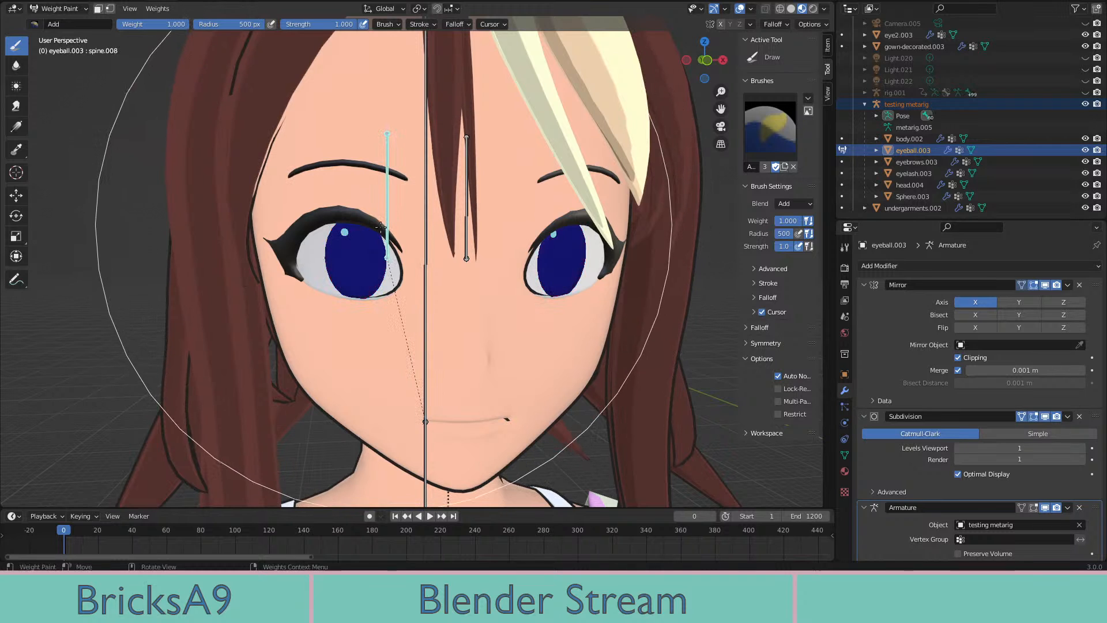
mouse_move(388, 217)
middle_mouse_down()
mouse_move(398, 247)
mouse_move(370, 229)
middle_mouse_up()
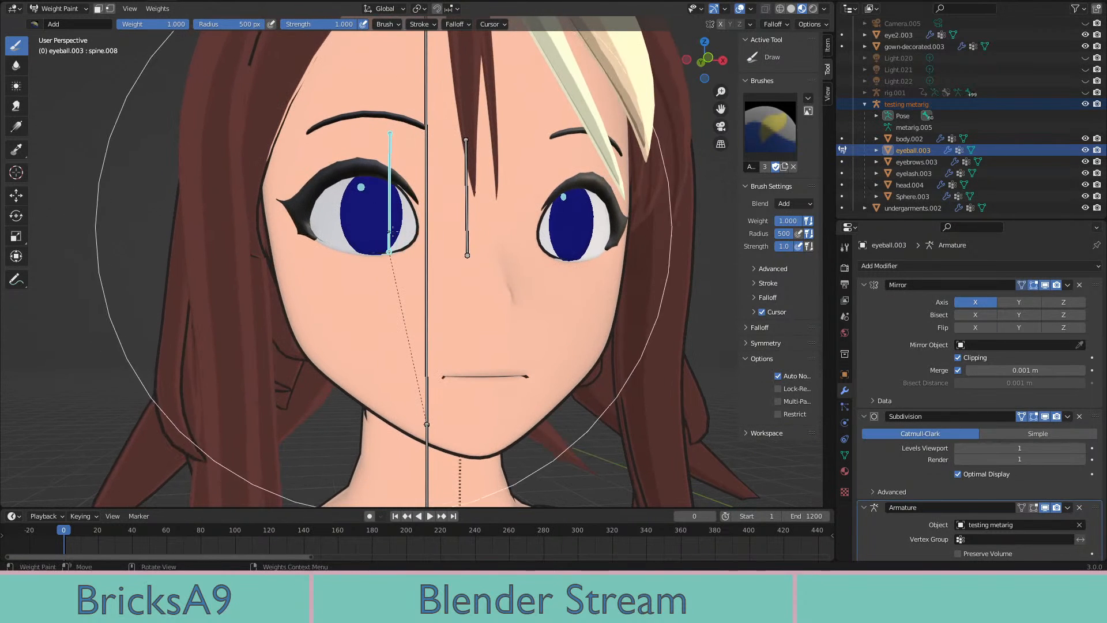
key("z")
left_click(372, 238)
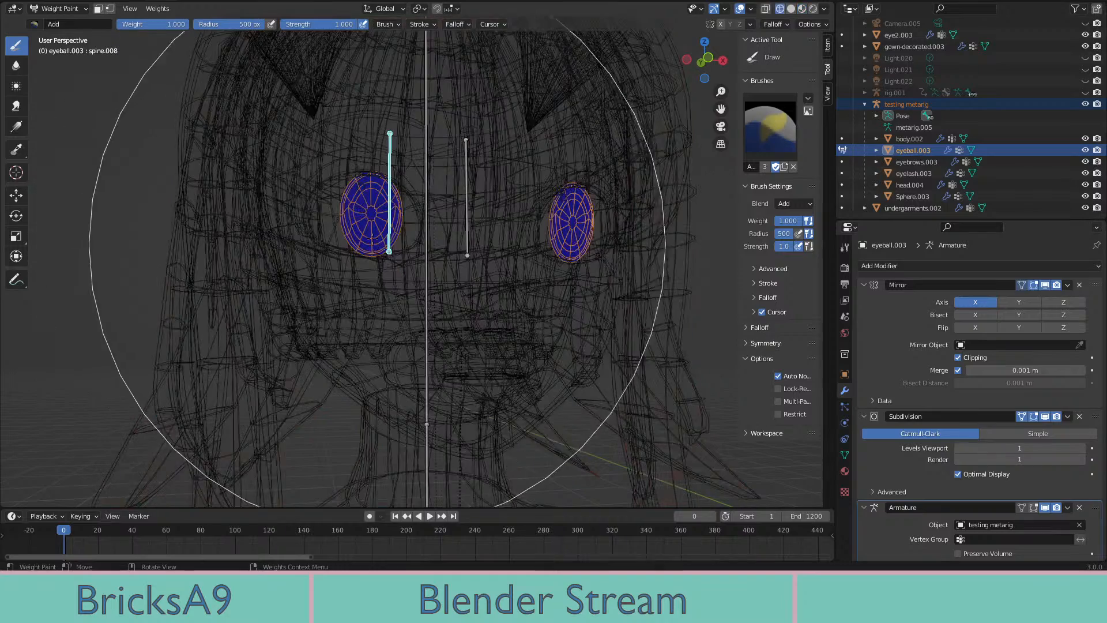
Compare the position of bone spine.008 with the eye in Material Preview and wireframe shading
scroll(305, 184, "up", 2)
scroll(327, 175, "up", 1)
key("z")
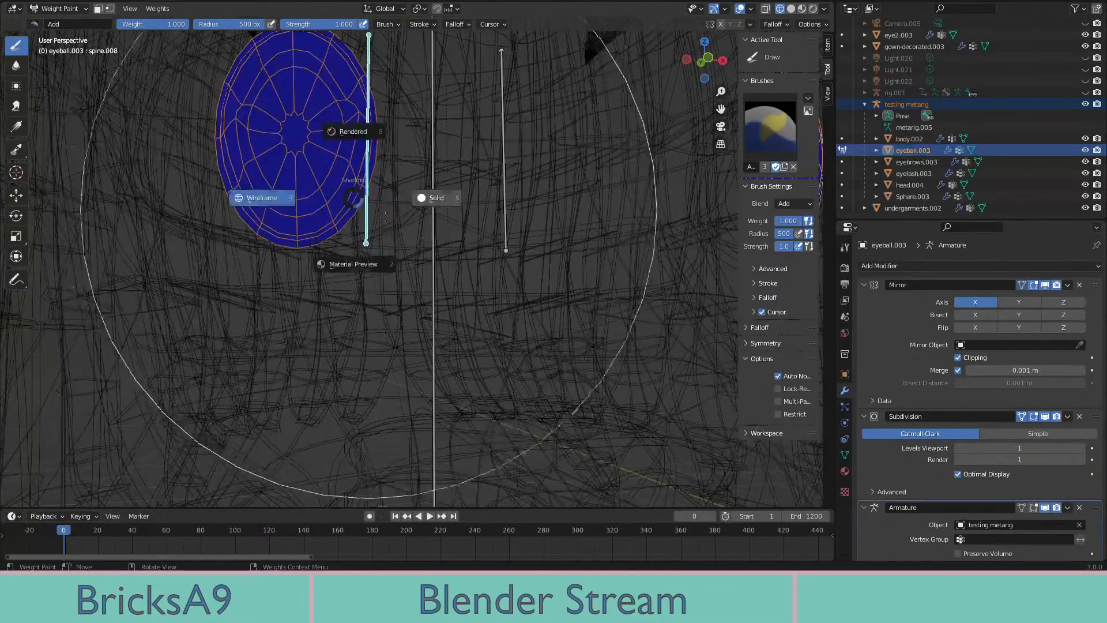
left_click(371, 249)
middle_click_drag(370, 248, 373, 252)
scroll(410, 253, "down", 1)
key("z")
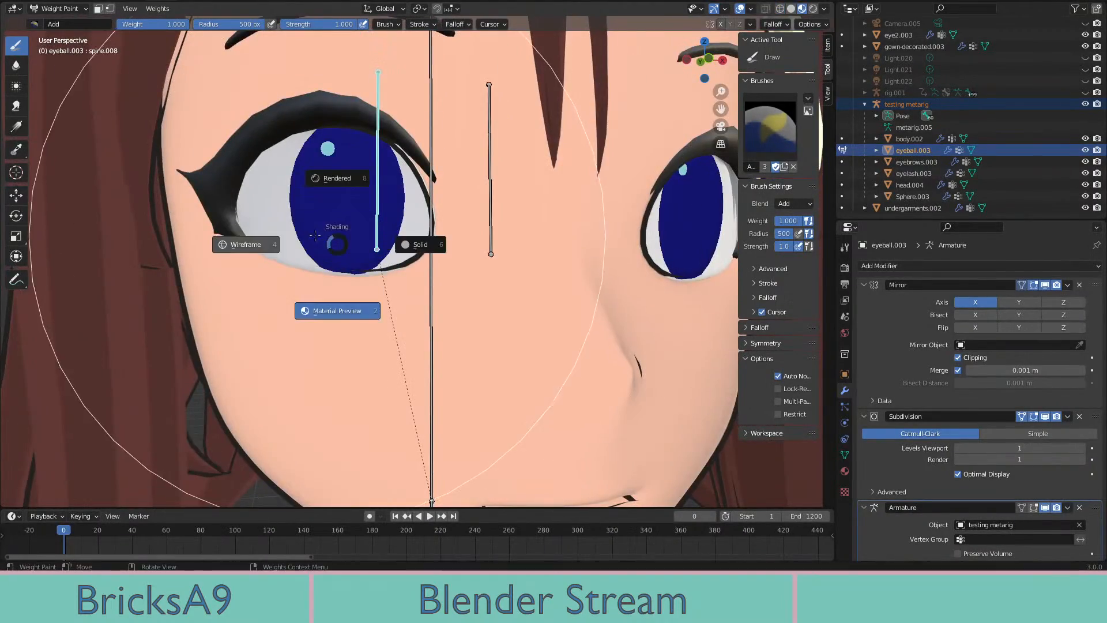
left_click(256, 242)
Compare the eyeball.003 weights for the head bone spine.006 with those for the eye bone spine.008
left_click(430, 240, "shift")
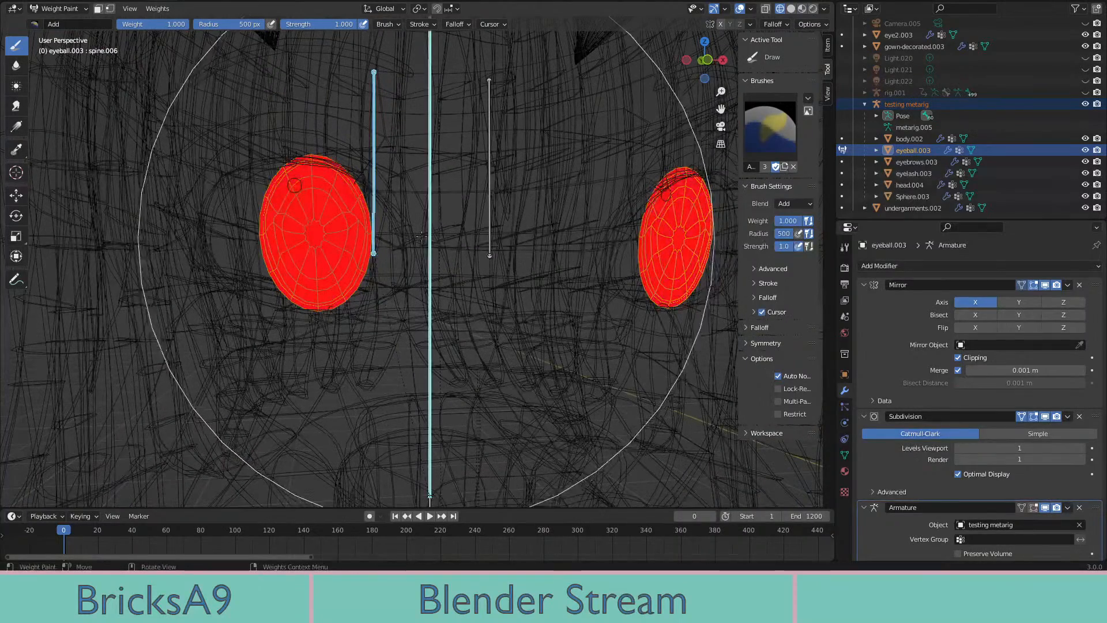
left_click(378, 212, "shift")
middle_click_drag(388, 215, 376, 226)
key("ctrl+z")
left_click(368, 221, "shift")
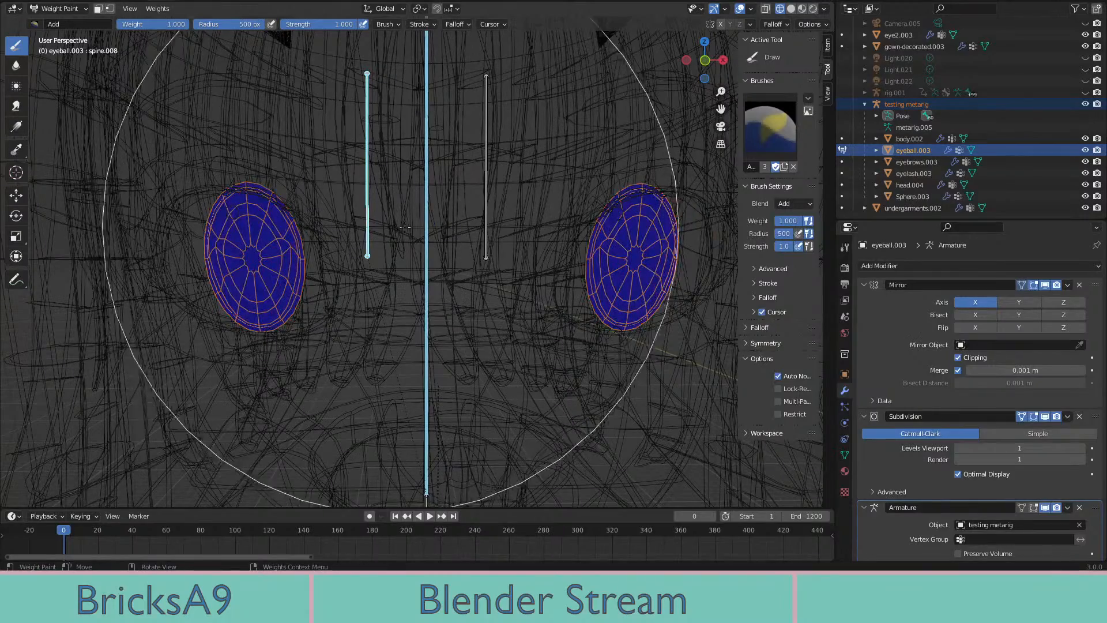
left_click(427, 230, "shift")
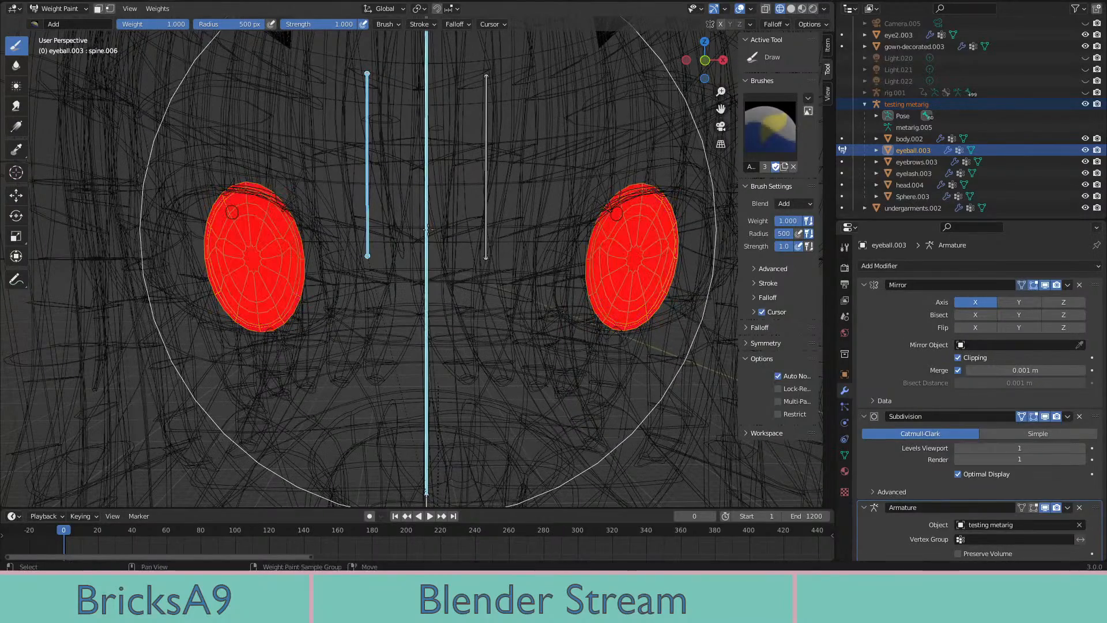
left_click(368, 211, "shift")
left_click(367, 213, "shift")
Deselect the head bone spine.006 so that only the eye bone spine.008 is selected
middle_click_drag(370, 267, 472, 271)
scroll(461, 273, "up", 4)
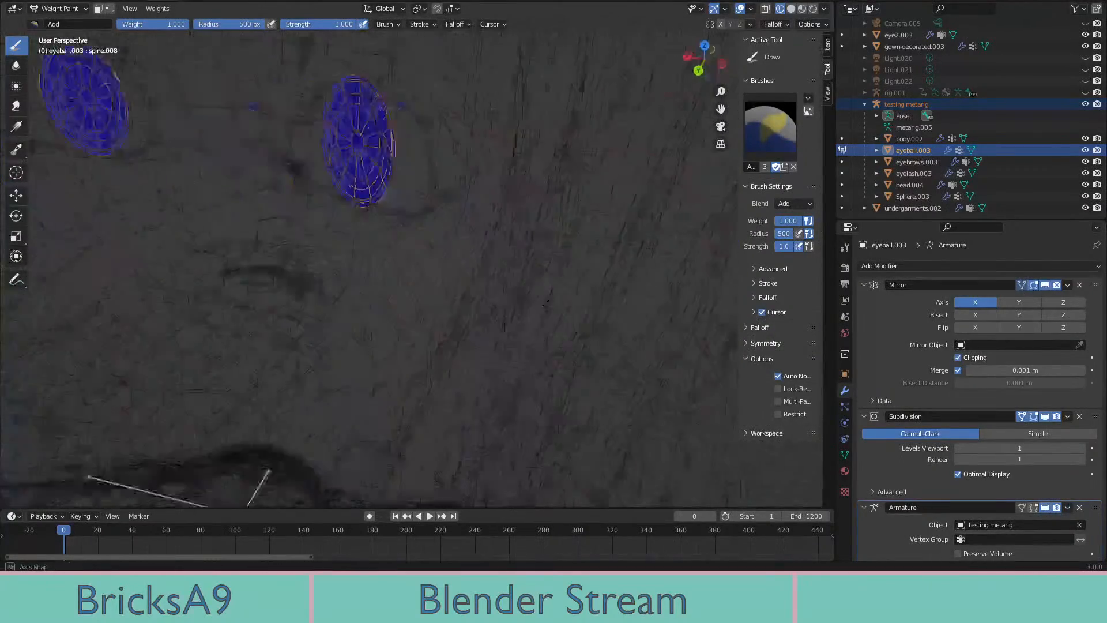
middle_click_drag(305, 254, 459, 228)
left_click(534, 228, "ctrl+shift")
left_click(445, 229, "ctrl+shift")
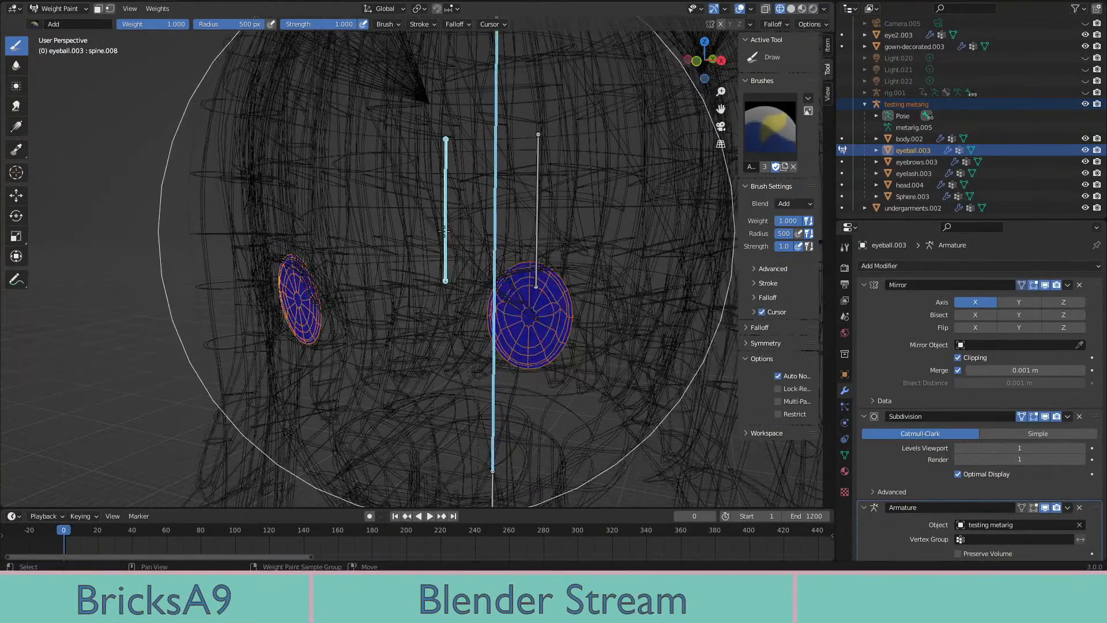
middle_click_drag(479, 260, 453, 268)
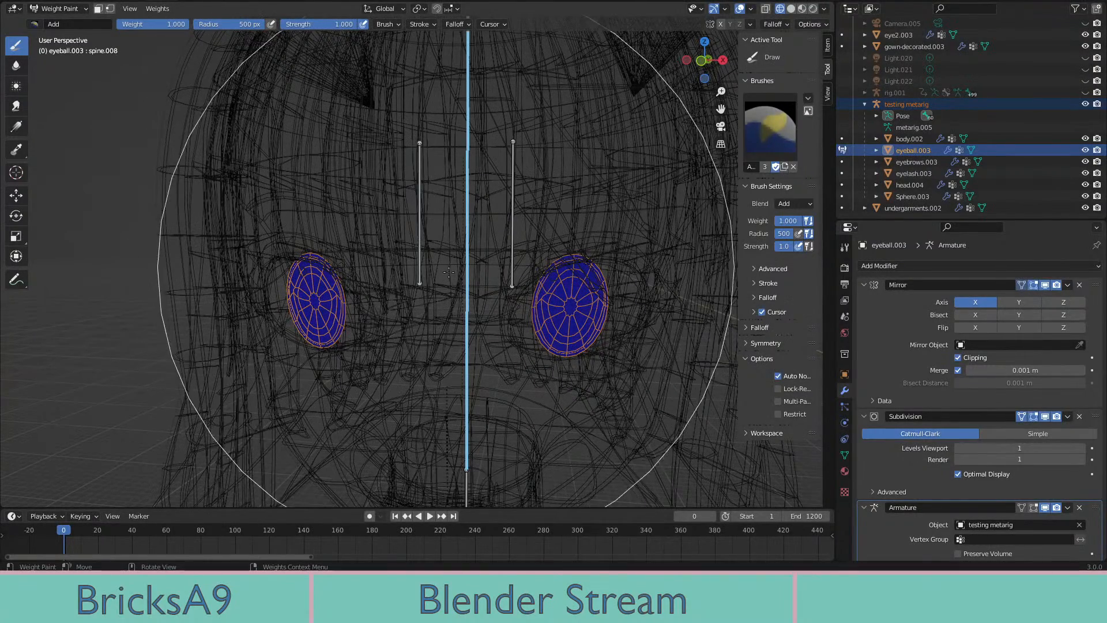
middle_click_drag(448, 272, 434, 261)
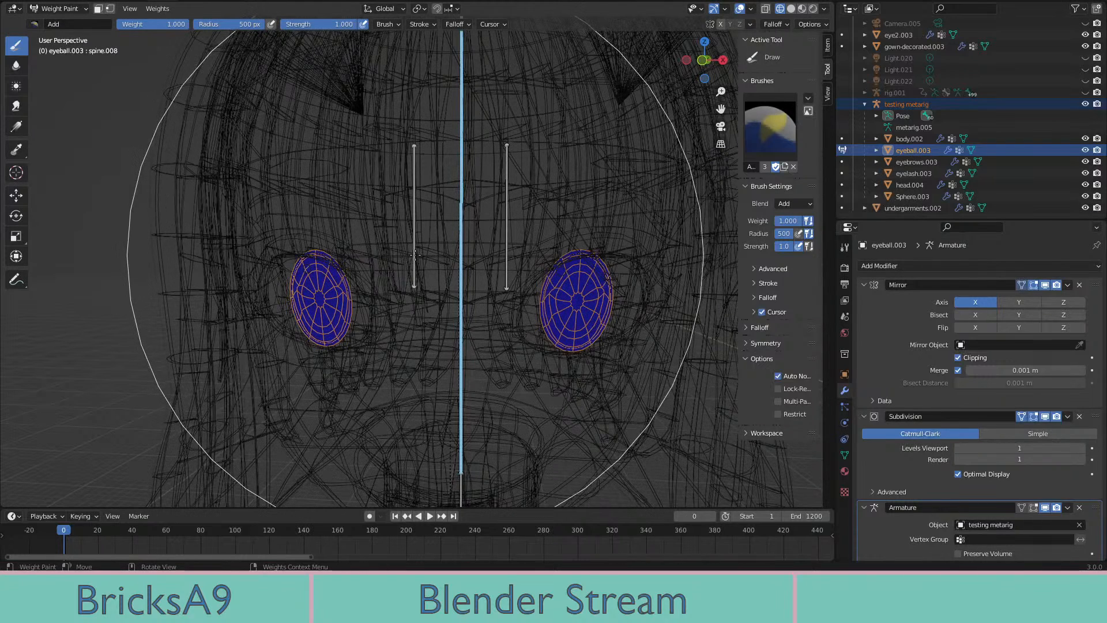
left_click(461, 260, "ctrl")
left_click(414, 256, "shift")
left_click(461, 259, "shift")
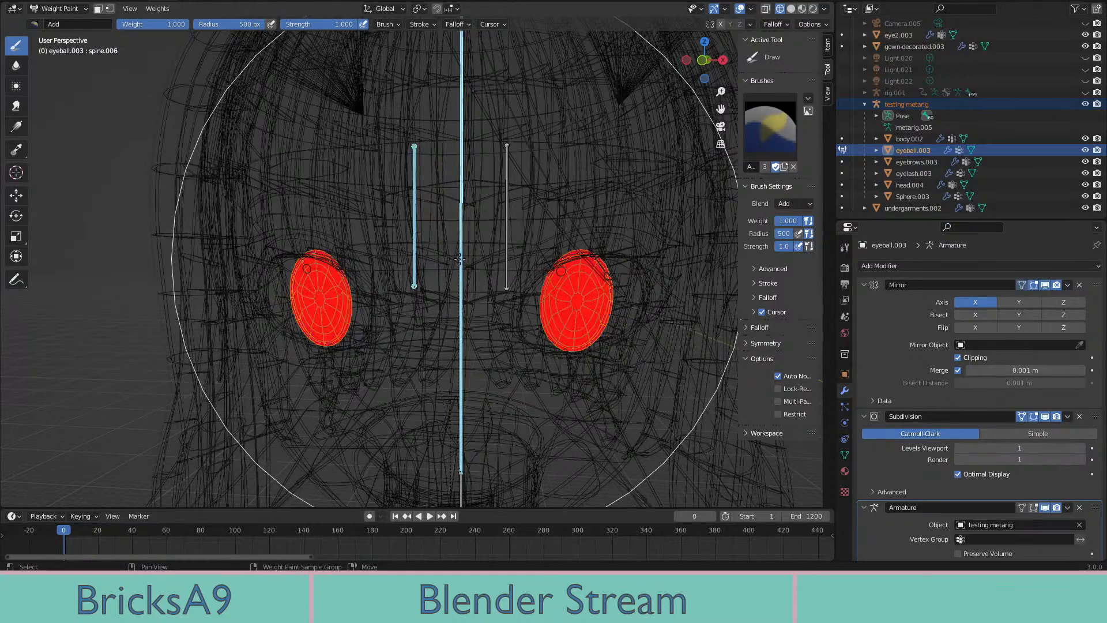
left_click(462, 260, "shift")
left_click(415, 256, "ctrl")
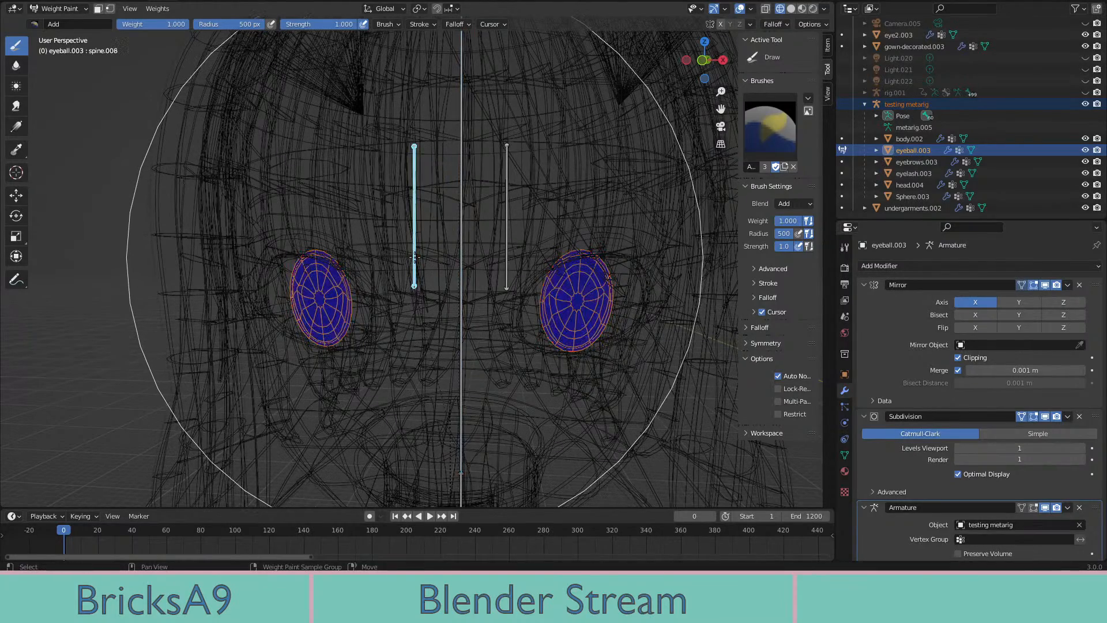
Test-rotate the eye bone spine.008, first by about -28°, and undo the rotations
scroll(414, 269, "up", 5)
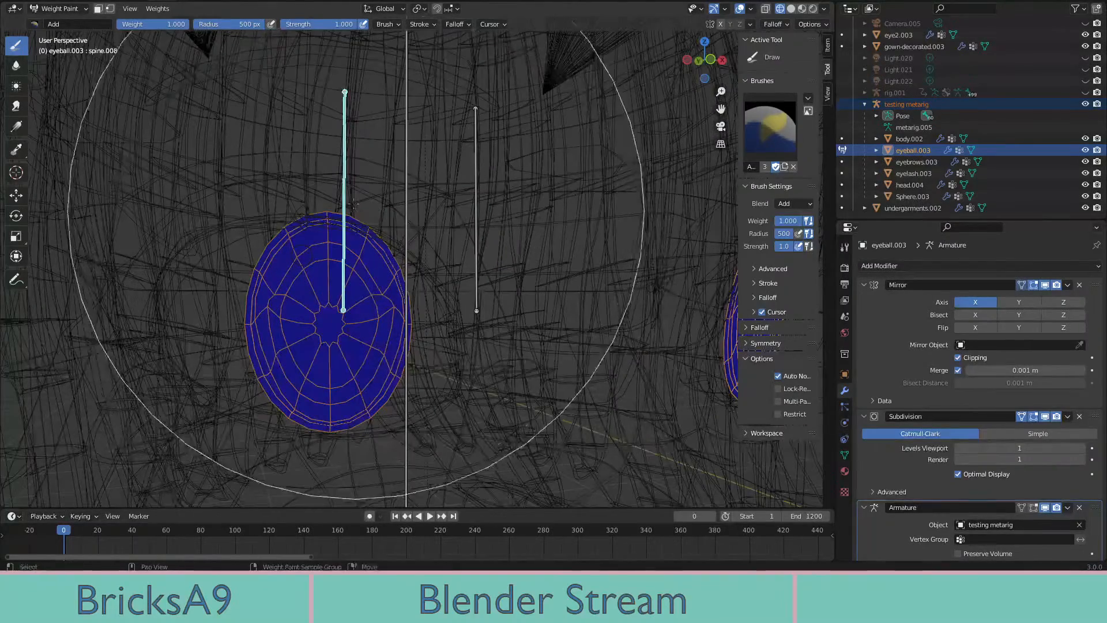
left_click(344, 187, "shift")
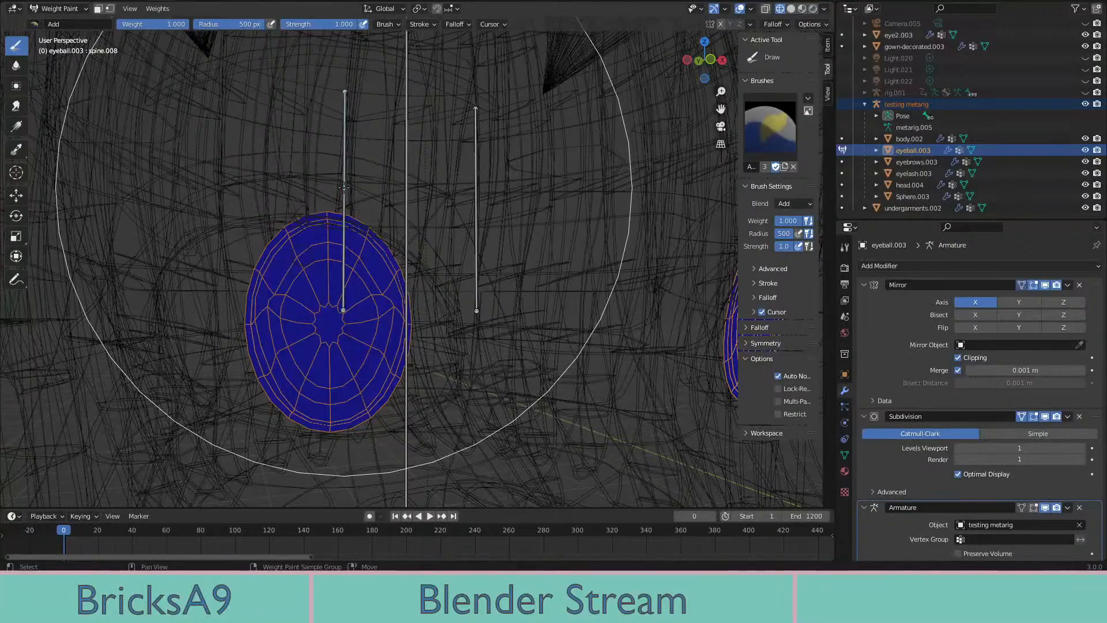
left_click(344, 187, "shift")
middle_click_drag(344, 188, 335, 193)
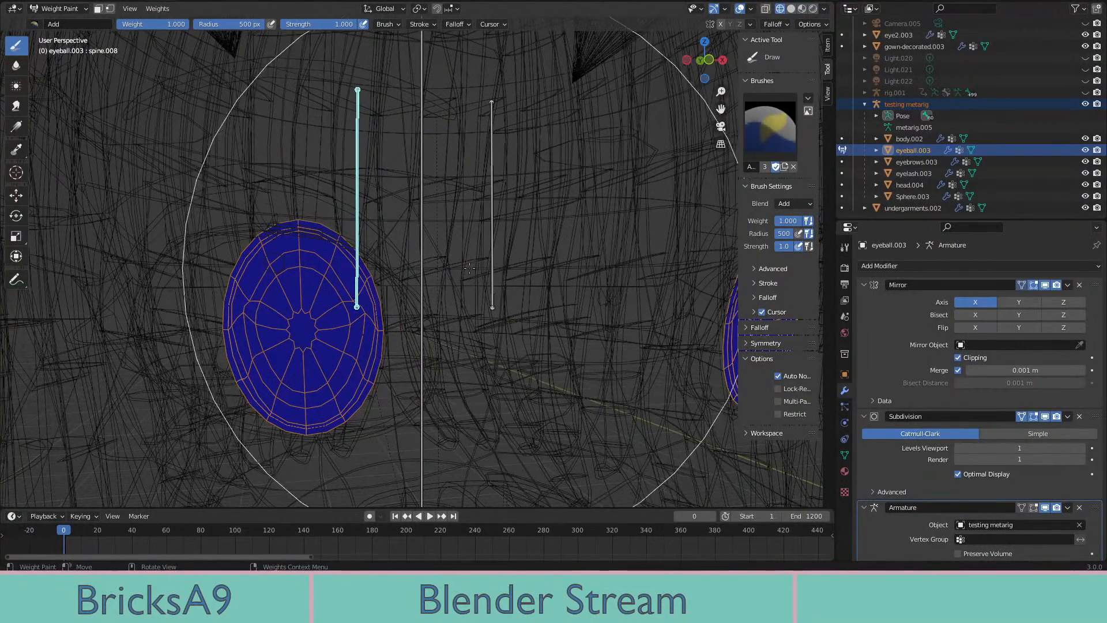
key("r")
left_click(430, 264)
scroll(430, 265, "down", 4)
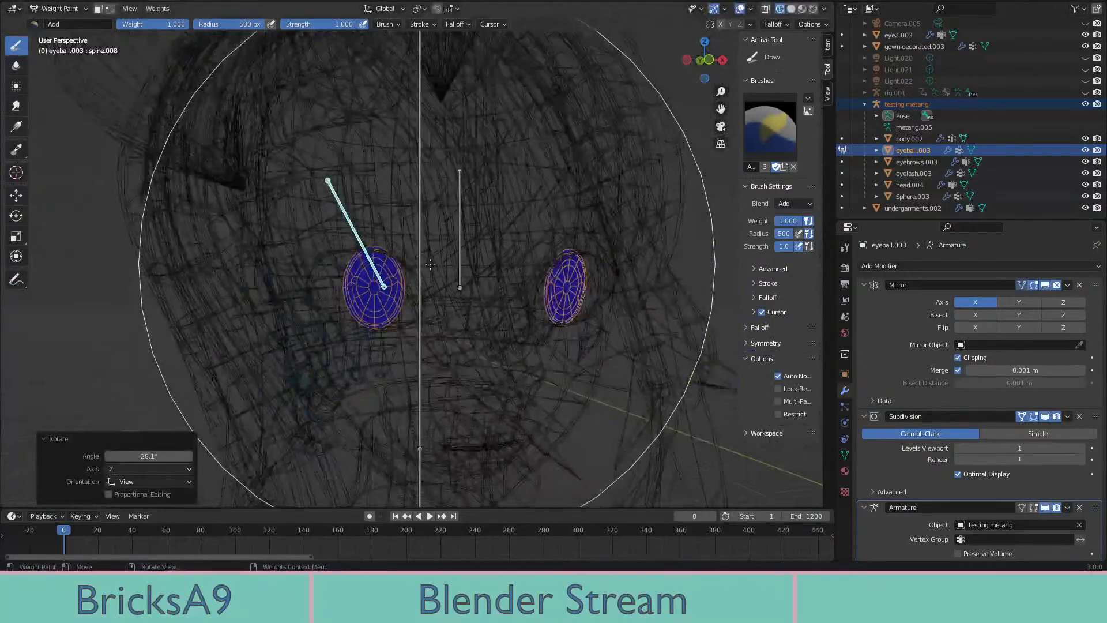
scroll(430, 264, "down", 6)
key("r")
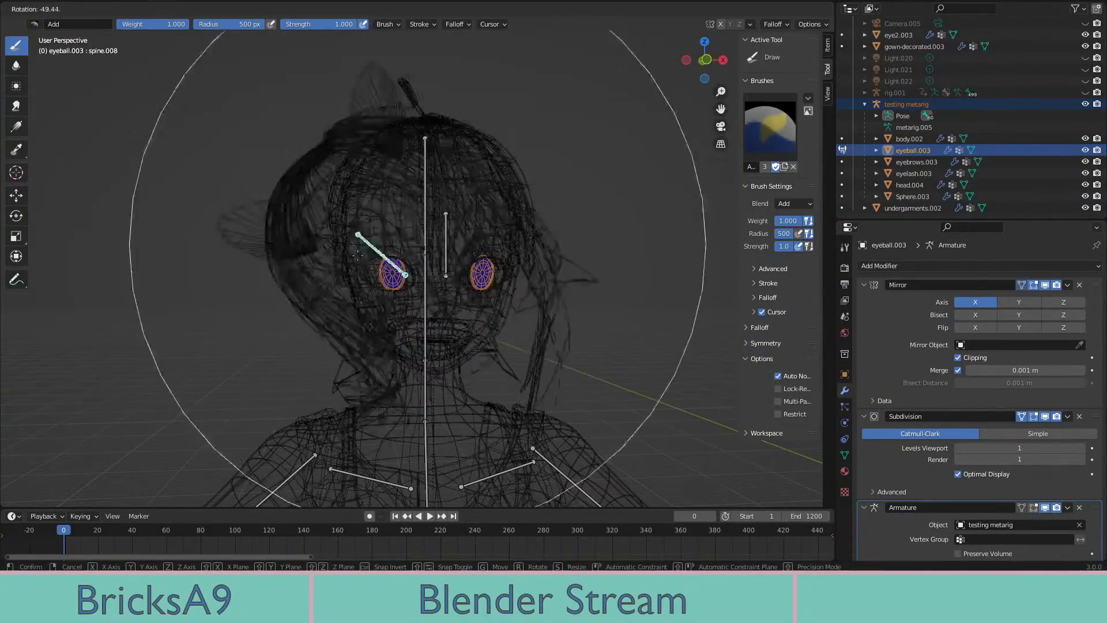
left_click(486, 237)
key("ctrl+z")
Examine the eyeballs and eye bones up close and from several angles in Material Preview, wireframe and Solid shading
mouse_move(494, 251)
middle_mouse_down()
mouse_move(423, 280)
mouse_move(489, 349)
mouse_move(503, 331)
middle_mouse_up()
scroll(490, 348, "up", 2)
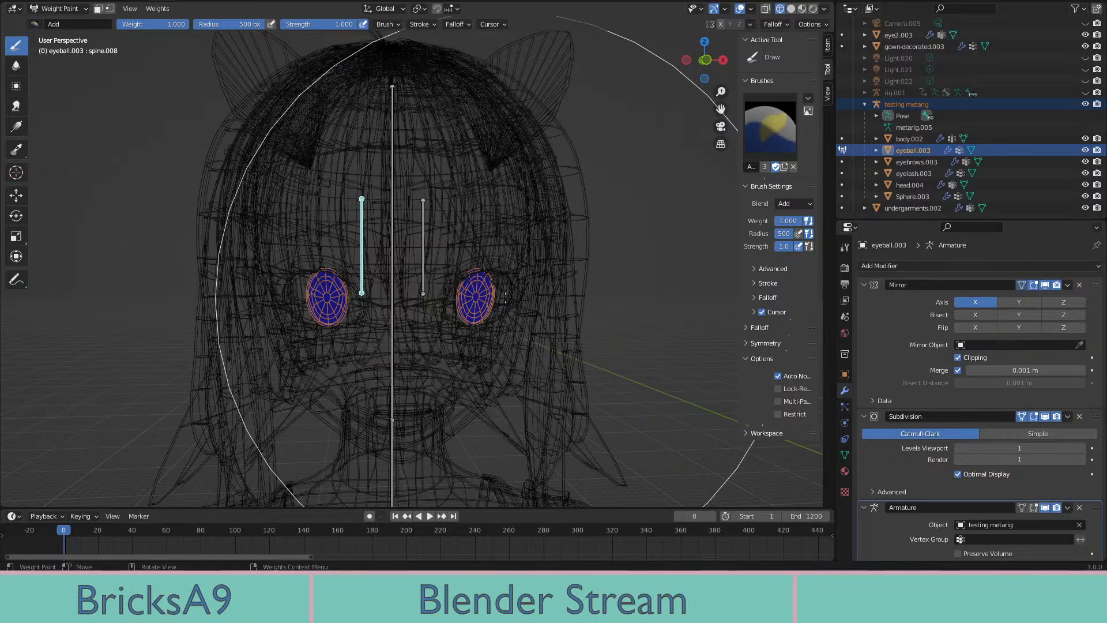
key("z")
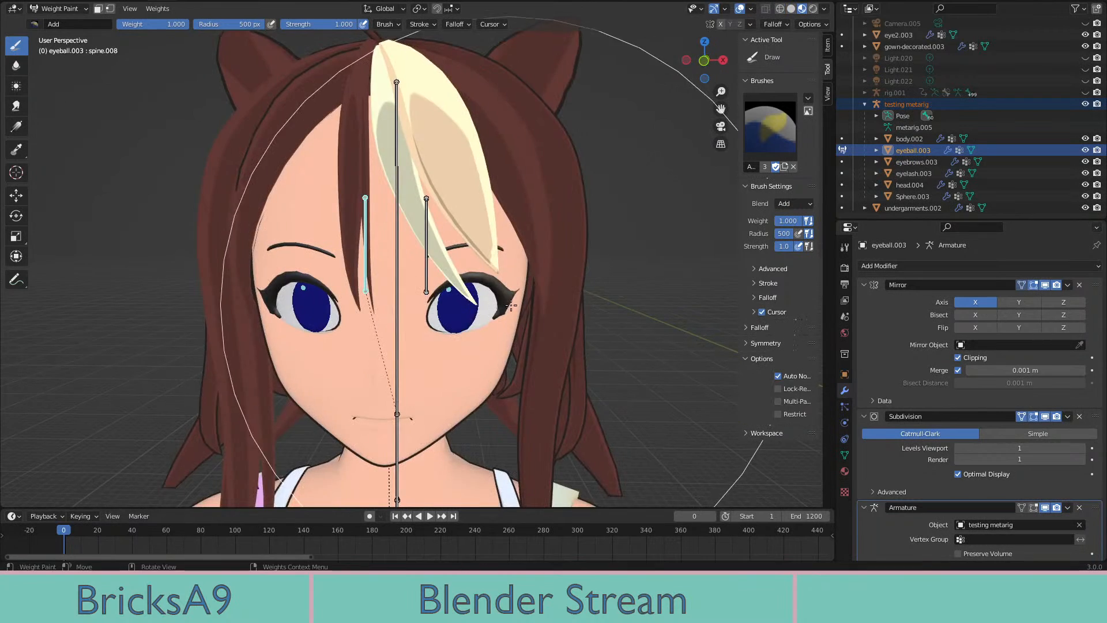
middle_click_drag(415, 277, 403, 272)
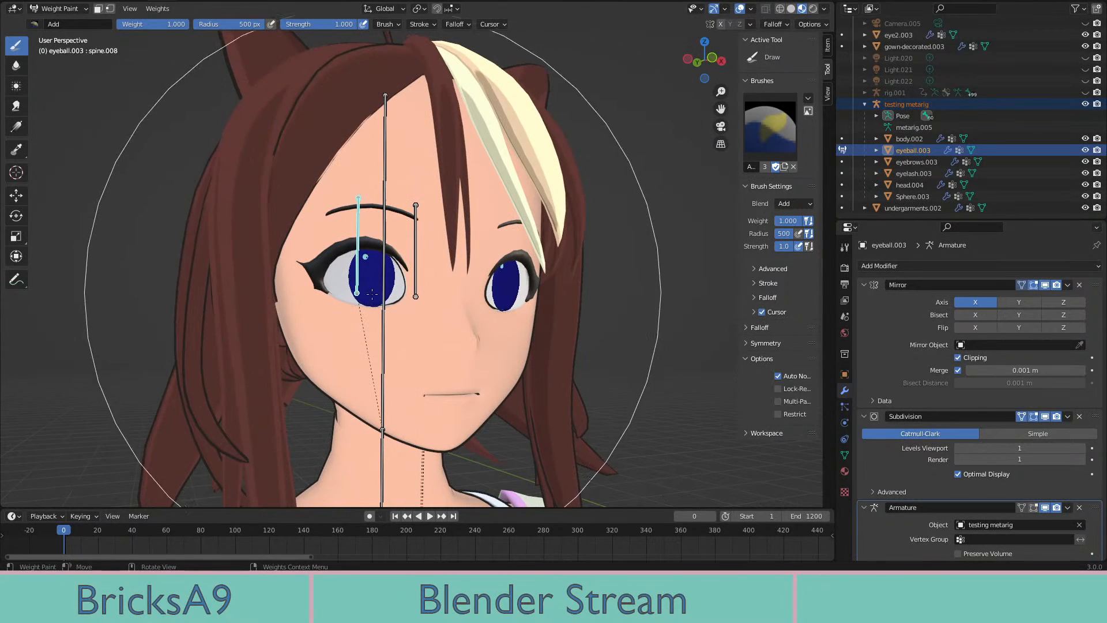
scroll(402, 272, "up", 5)
scroll(493, 248, "up", 4)
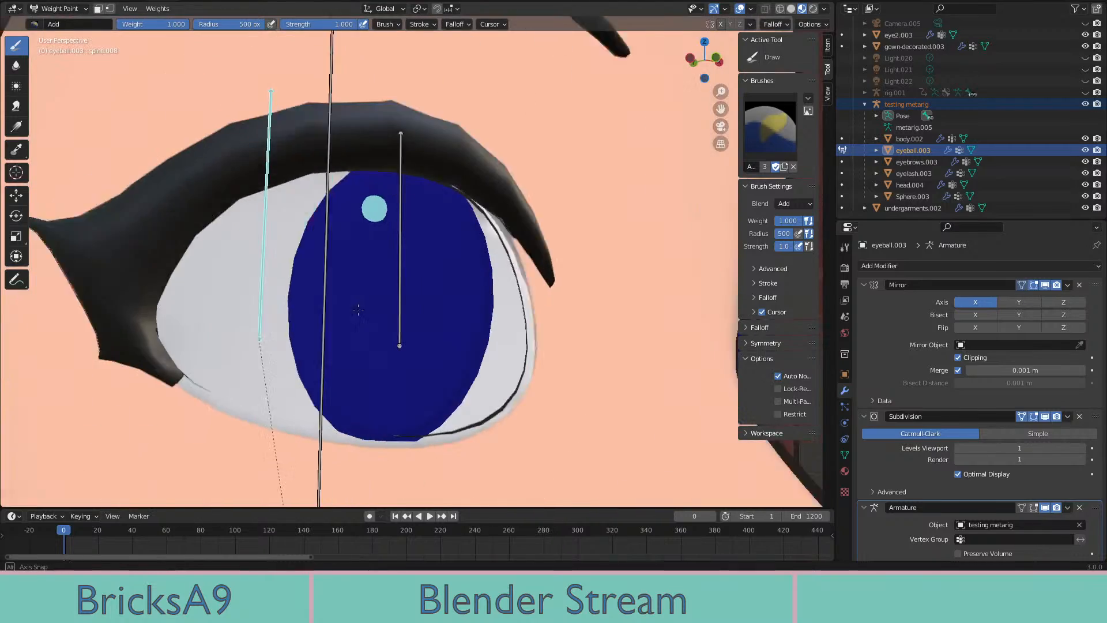
scroll(479, 300, "down", 5)
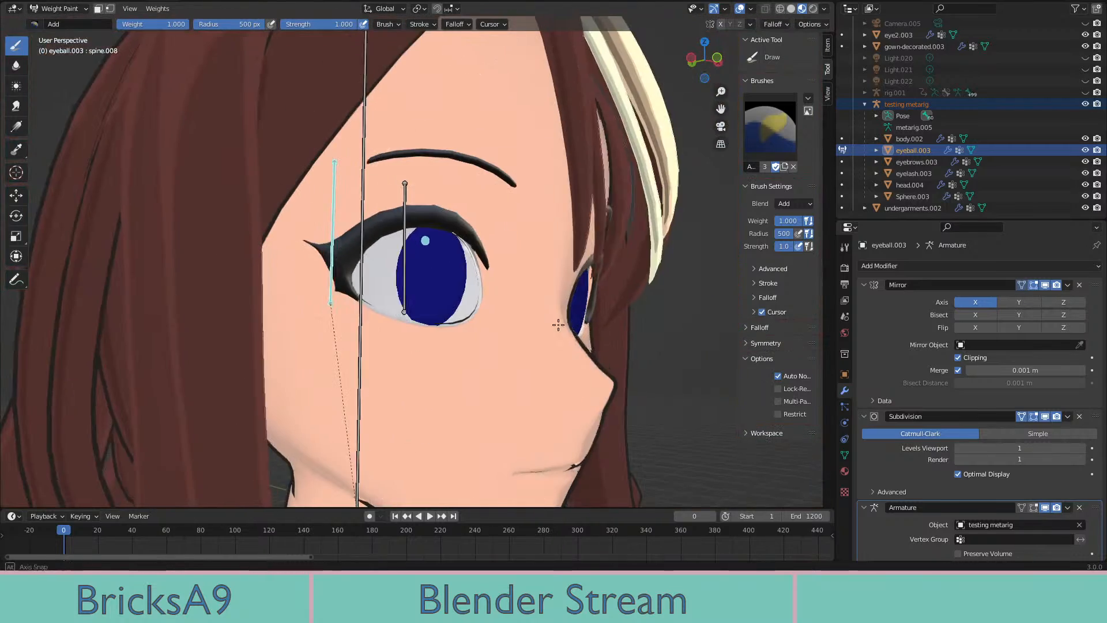
key("z")
left_click(452, 338)
mouse_move(452, 338)
middle_mouse_down()
mouse_move(444, 331)
mouse_move(457, 317)
middle_mouse_up()
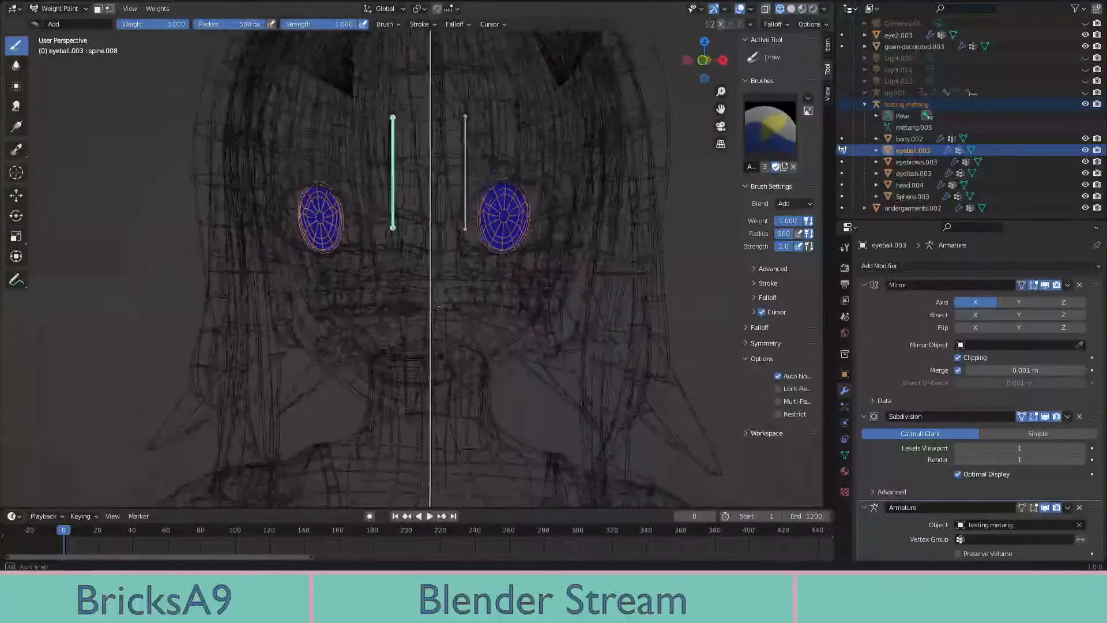
key("z")
left_click(536, 316)
middle_click_drag(536, 316, 530, 328)
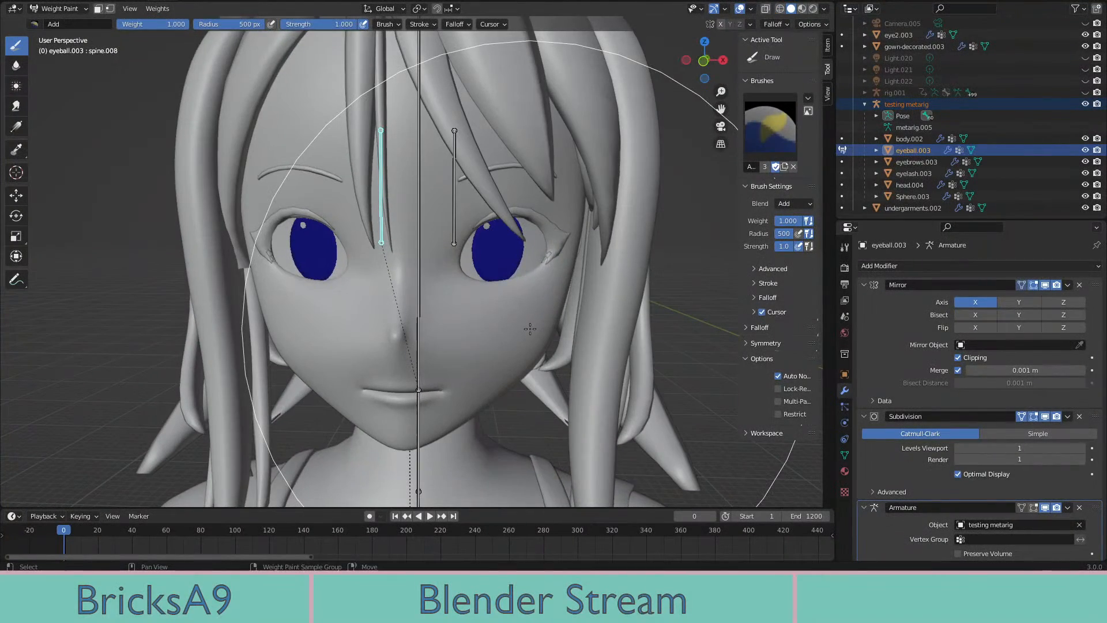
Restore Material Preview shading and return eyeball.003 to Object Mode
key("z")
left_click(530, 374)
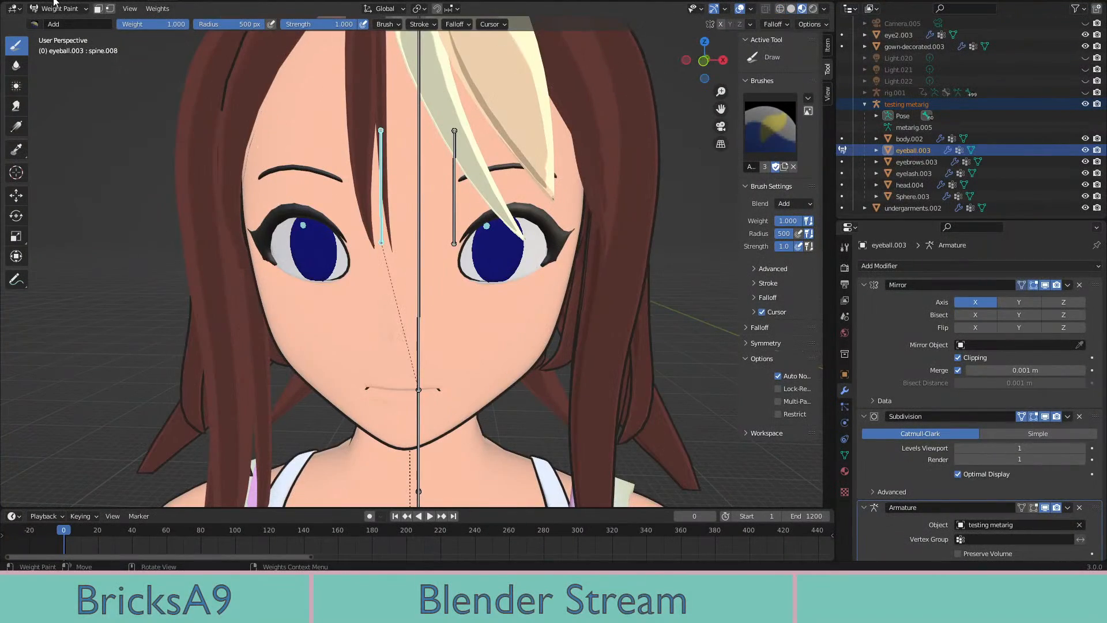
key("ctrl+Tab")
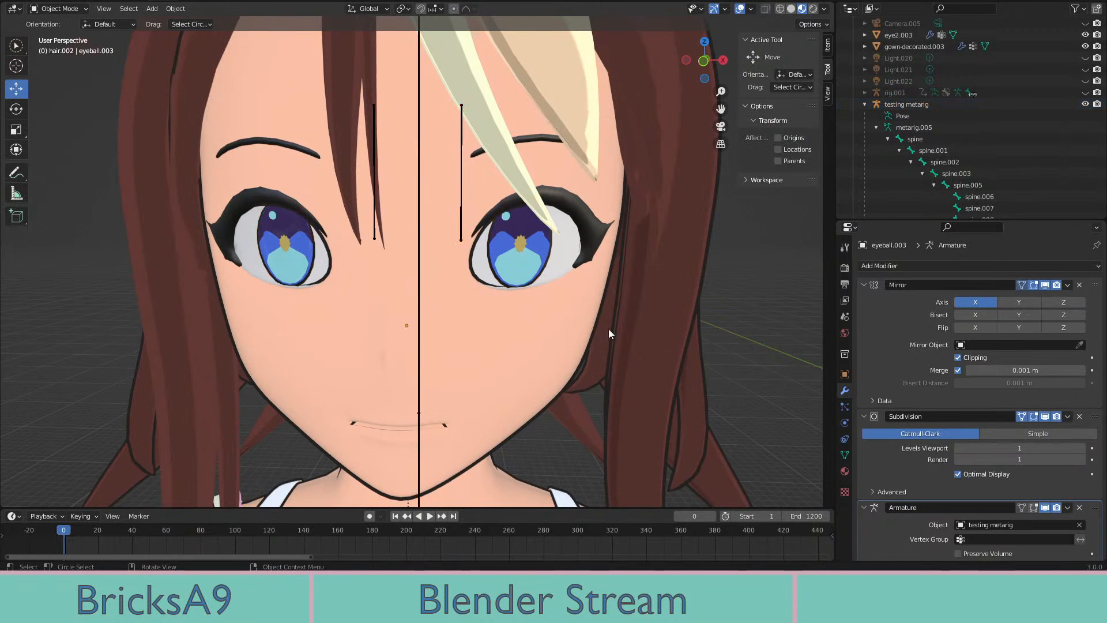
scroll(603, 326, "up", 2)
scroll(455, 225, "down", 2)
middle_click_drag(191, 65, 207, 127, "shift")
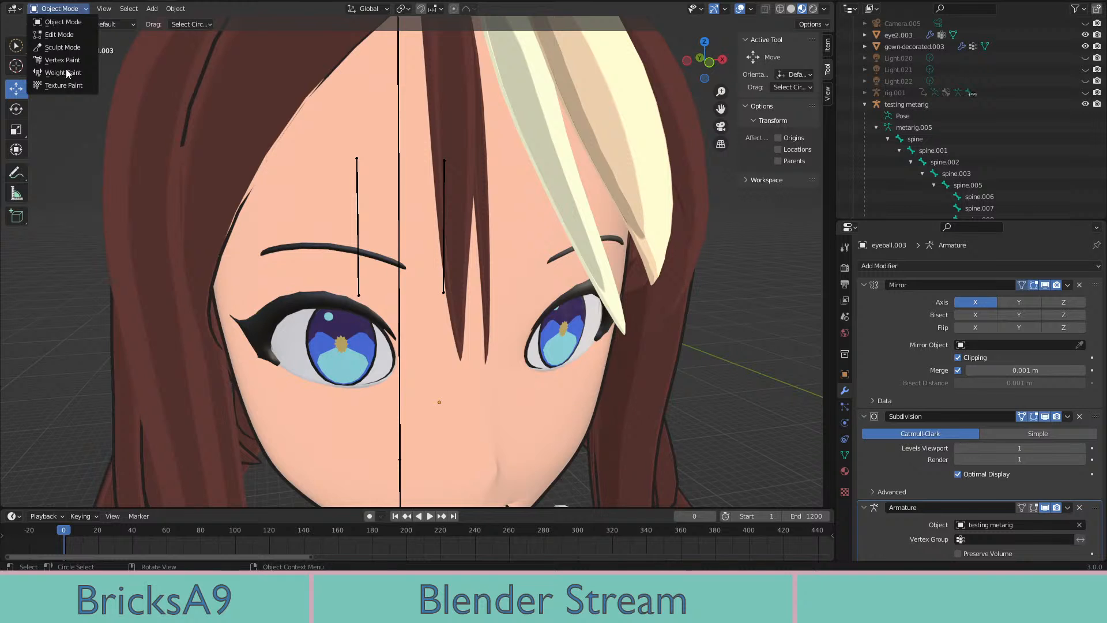
left_click(65, 72)
mouse_move(282, 300)
middle_mouse_down()
mouse_move(288, 269)
mouse_move(417, 288)
middle_mouse_up()
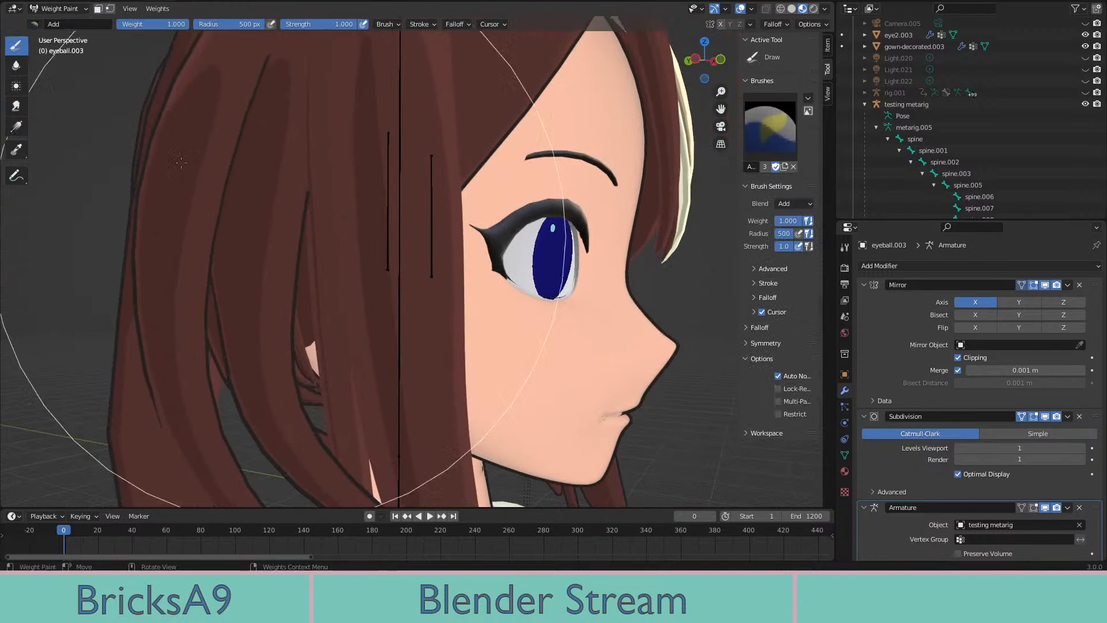
key("ctrl+Tab")
key("c")
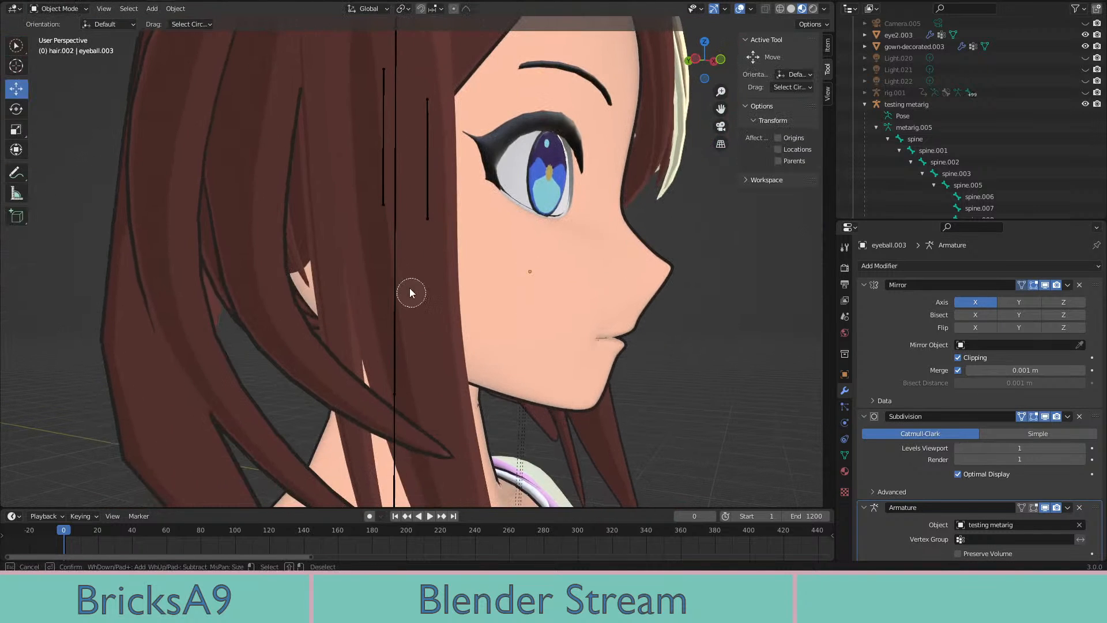
right_click(356, 231)
Select the armature testing metarig together with the hair strand sidebangs left.003 and enter Weight Paint mode
middle_click_drag(357, 231, 357, 258)
left_click(357, 257)
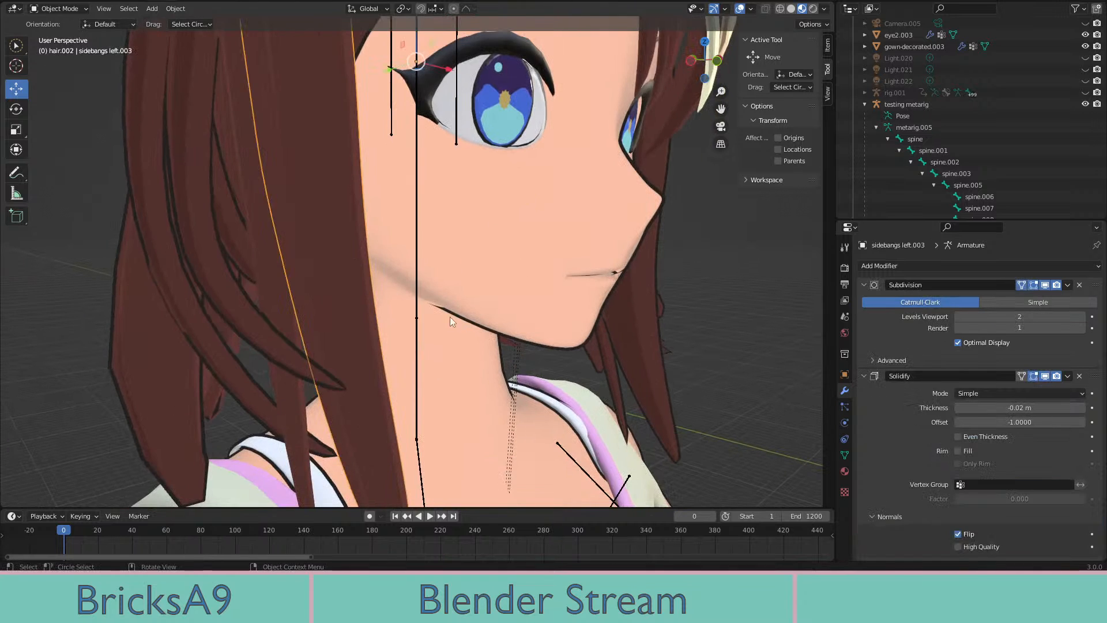
middle_click_drag(450, 316, 407, 279)
left_click(360, 242)
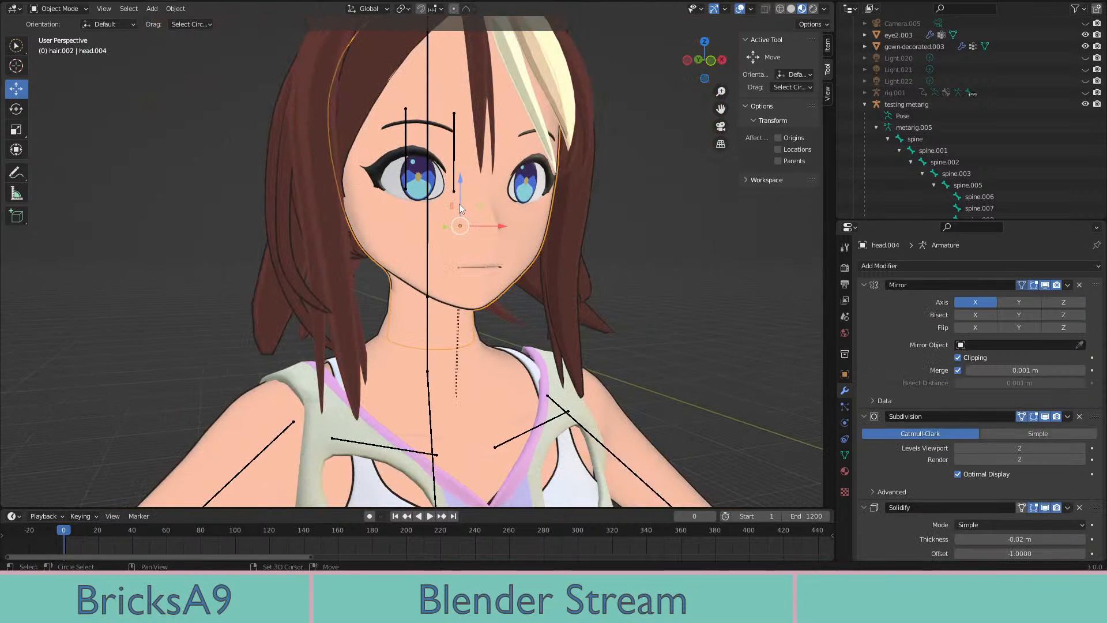
left_click(325, 251)
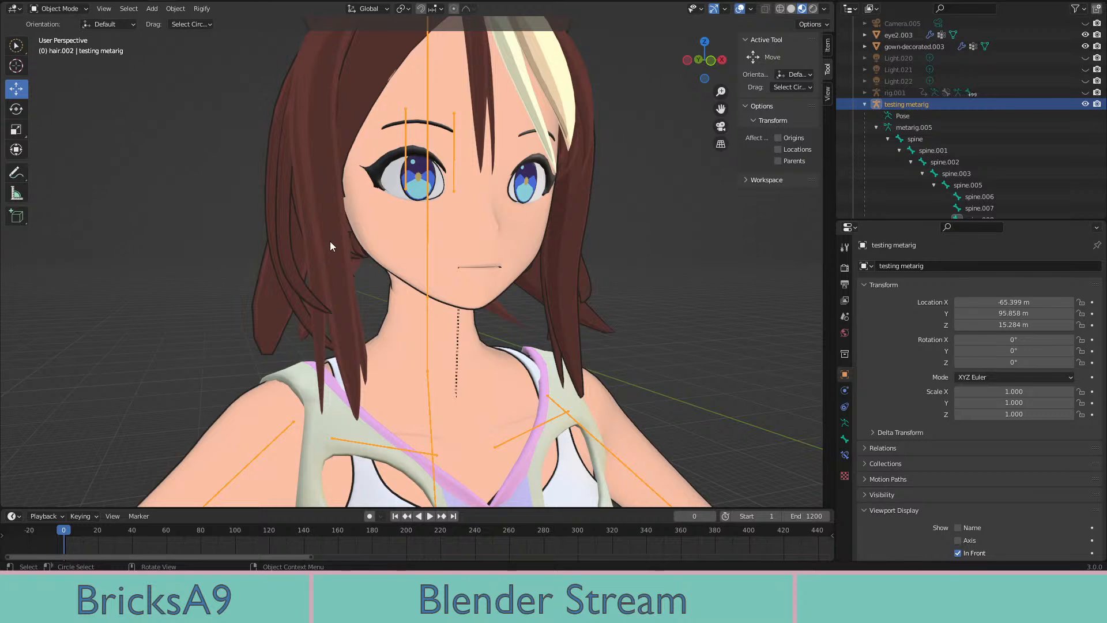
left_click(329, 241, "shift")
middle_click_drag(330, 241, 413, 302)
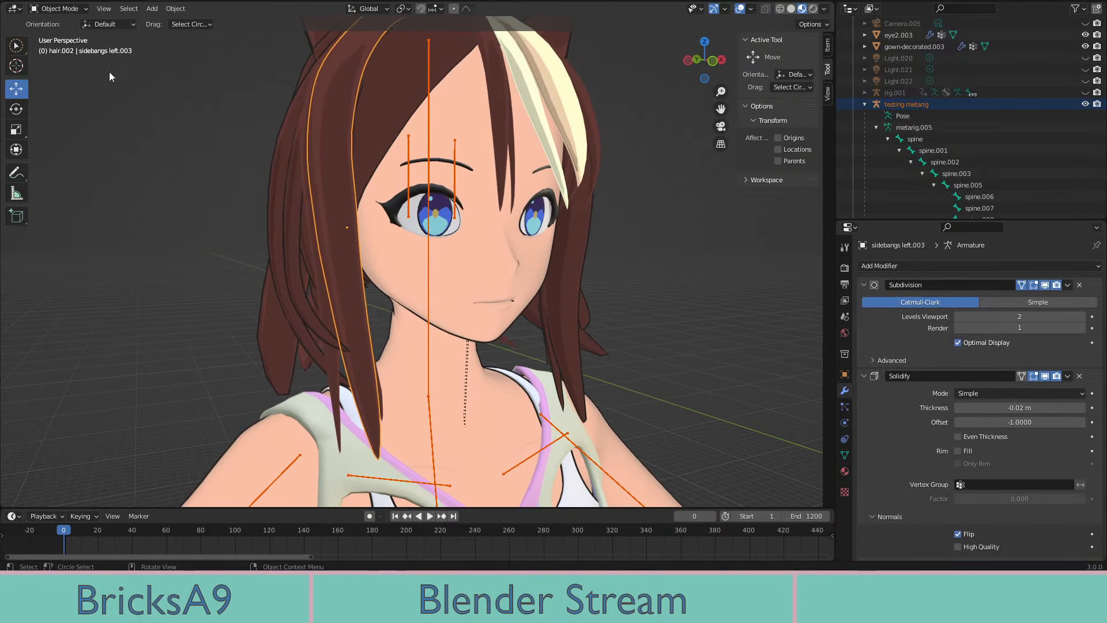
left_click(63, 10)
left_click(63, 74)
scroll(408, 279, "up", 4)
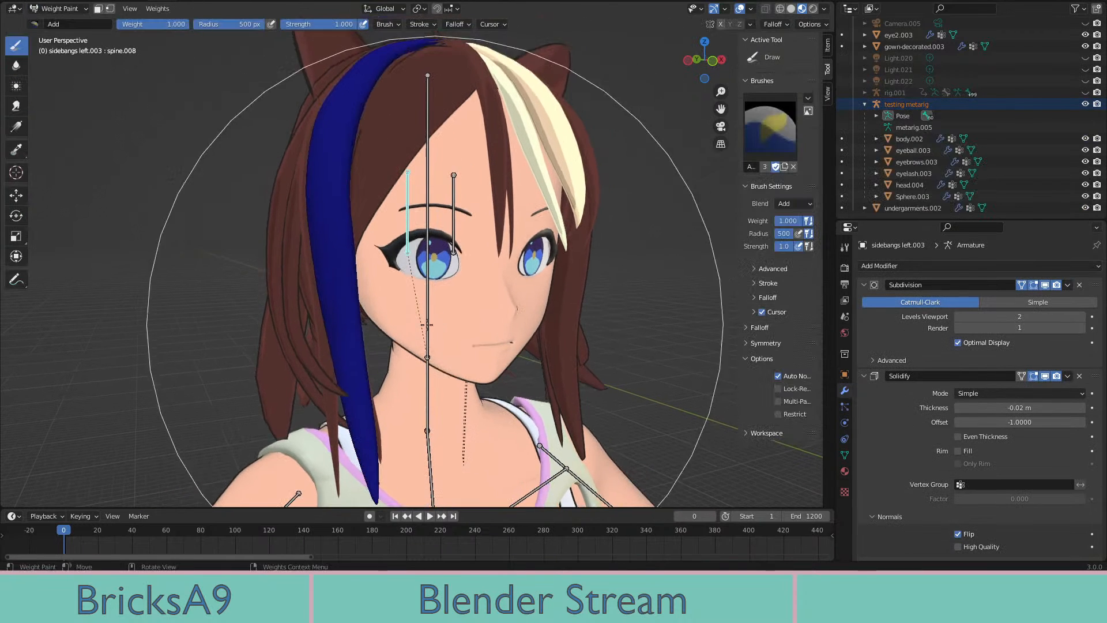
Compare the left side bang's weights for the head bone spine.006 and the eye bone spine.008
left_click(427, 210, "ctrl")
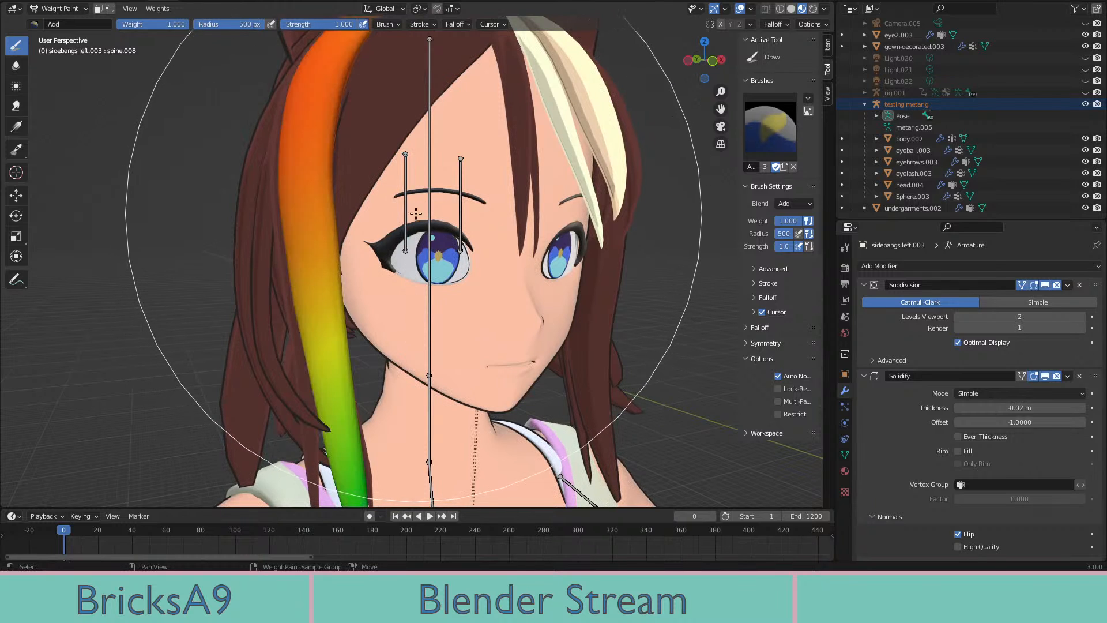
left_click(427, 210, "ctrl")
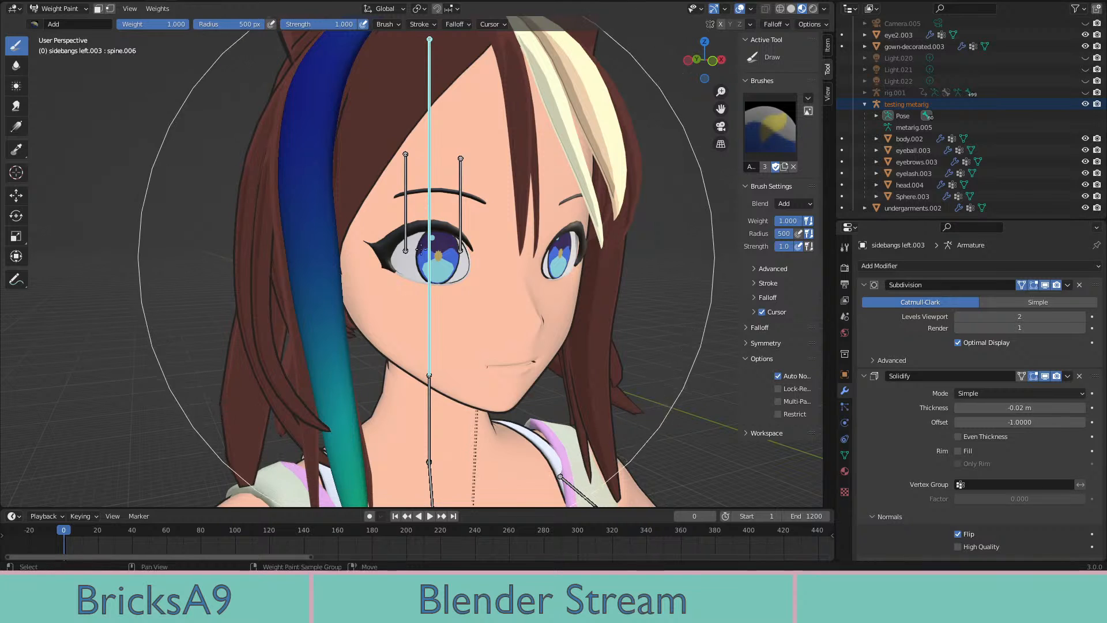
left_click(406, 212, "ctrl")
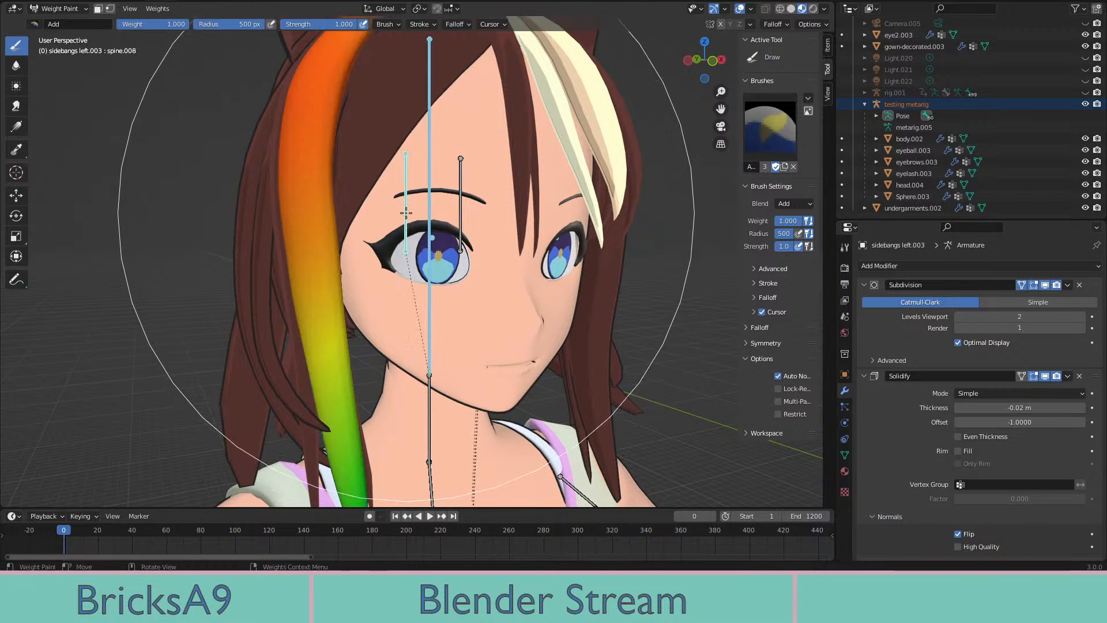
left_click(407, 212, "ctrl")
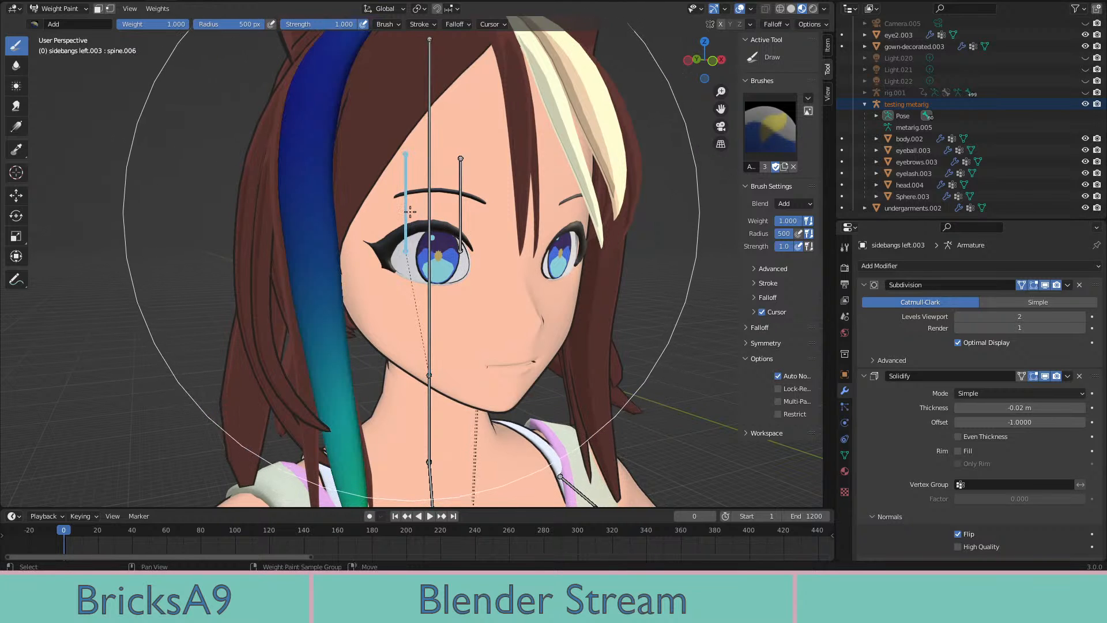
left_click(406, 212, "ctrl")
Erase the left side bang's weights for the eye bone spine.008 using the Subtract brush
scroll(415, 225, "down", 5)
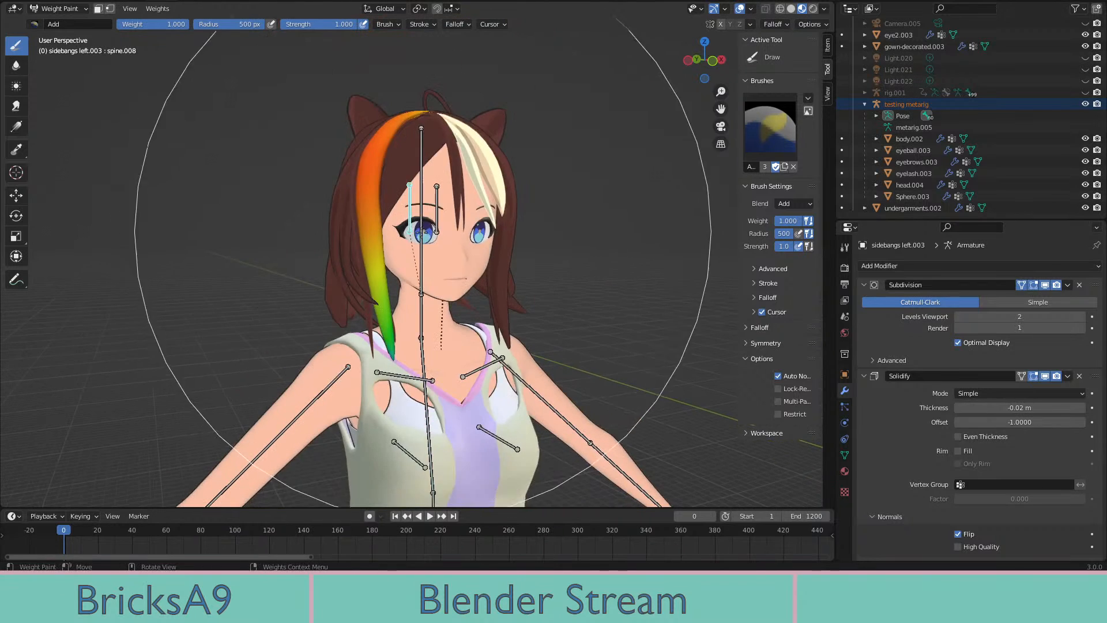
middle_click_drag(423, 232, 101, 43)
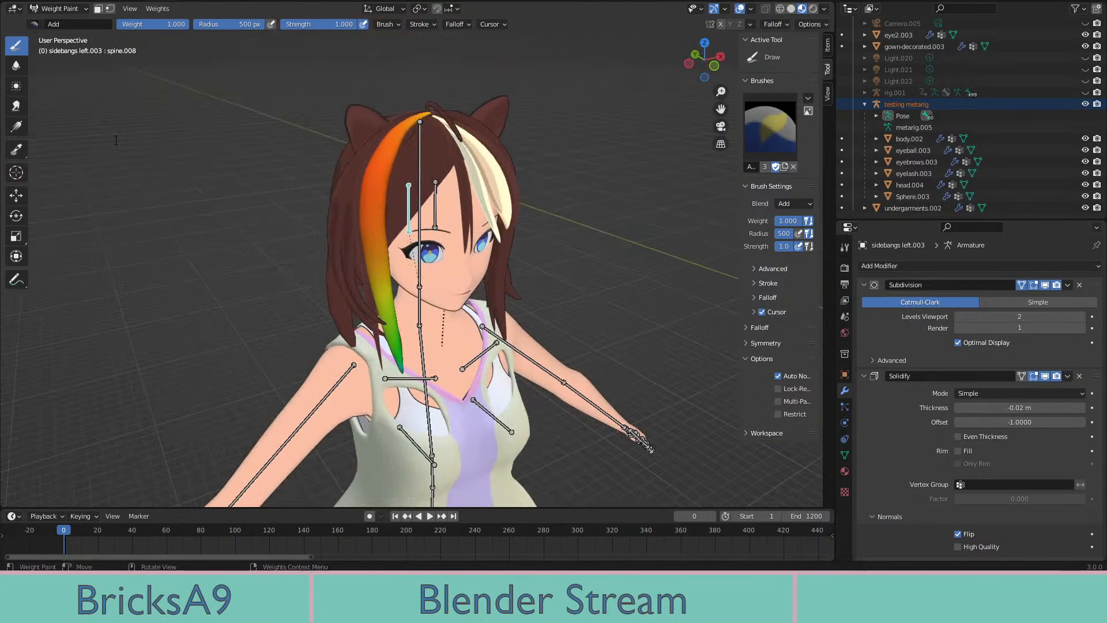
left_click(35, 24)
left_click(106, 57)
left_click_drag(432, 75, 423, 79)
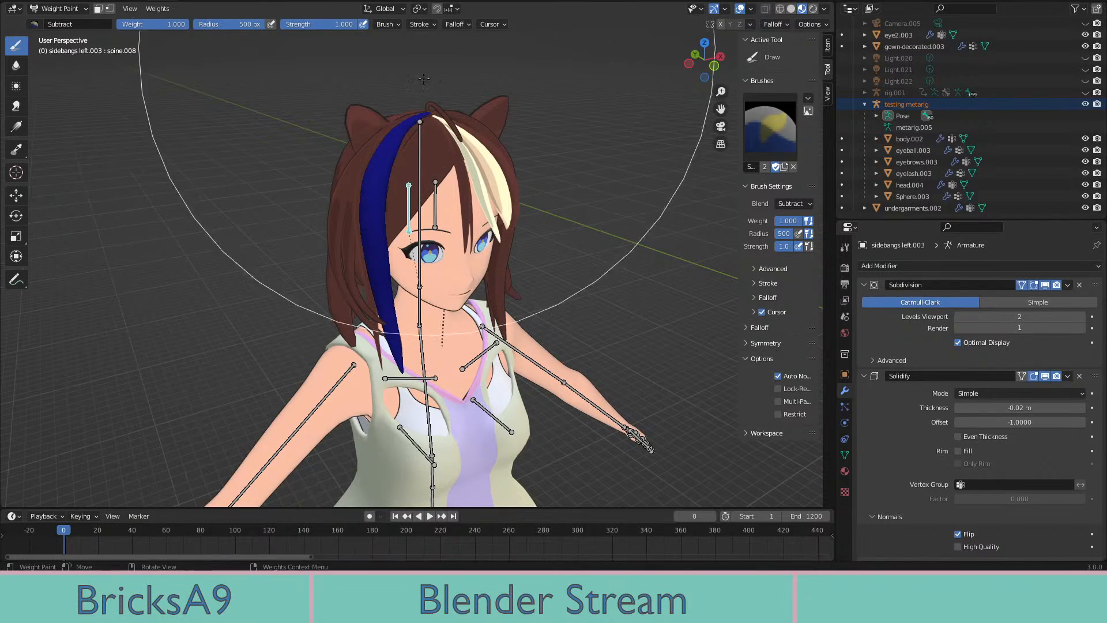
Test-rotate the eye bone spine.008 by -27.5° and undo the rotation
mouse_move(424, 79)
middle_mouse_down()
mouse_move(438, 173)
mouse_move(349, 333)
mouse_move(441, 325)
mouse_move(574, 266)
middle_mouse_up()
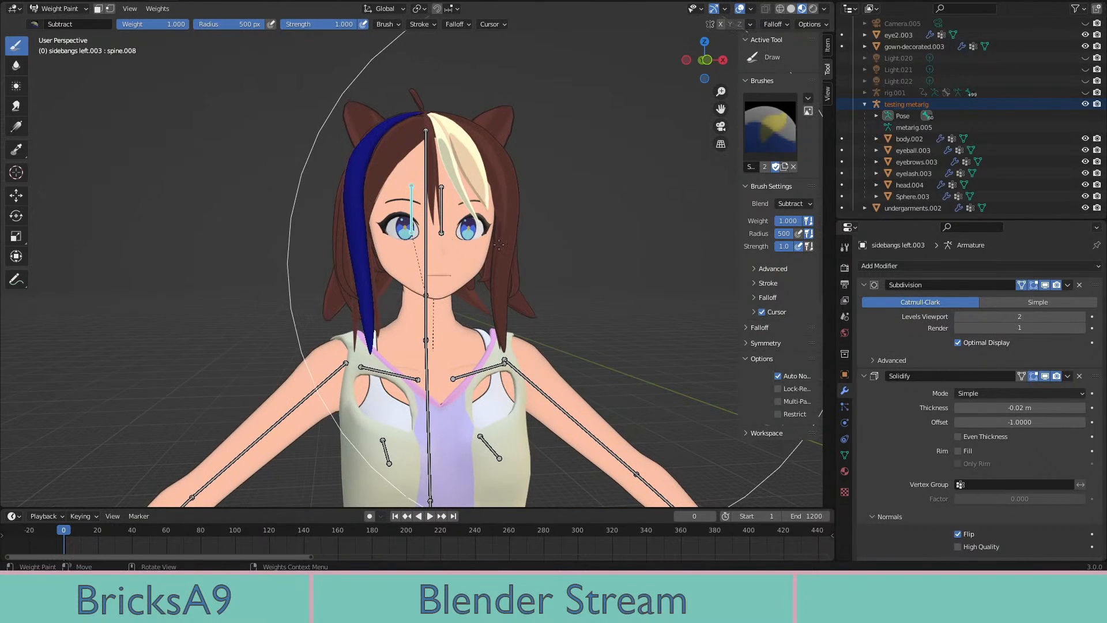
key("r")
left_click(529, 196)
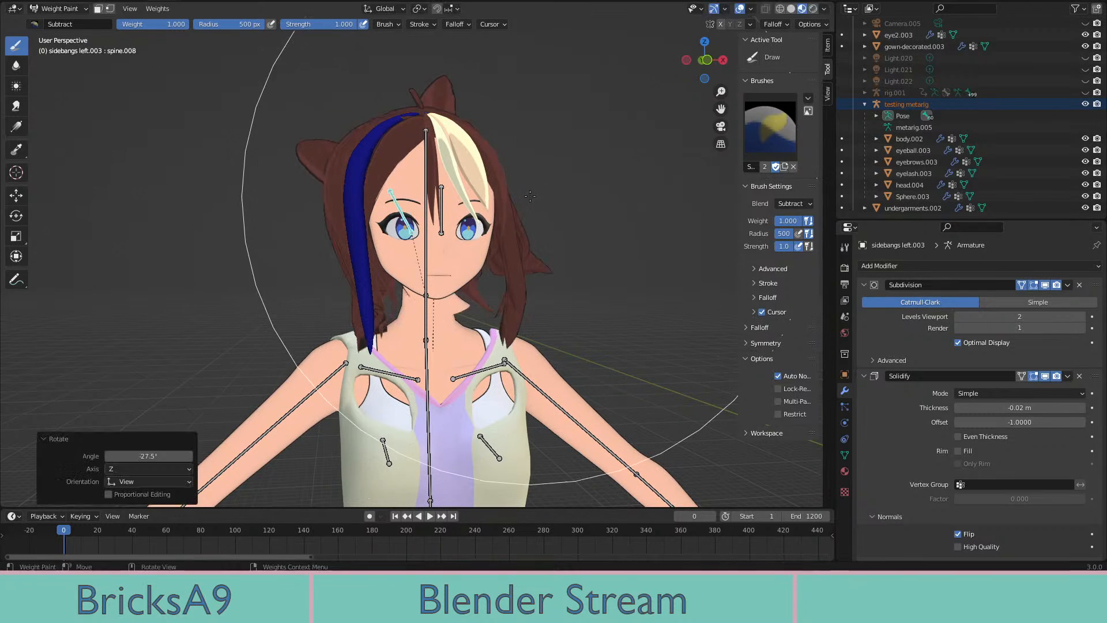
key("ctrl+z")
Undo the erasing of the left side bang's weights for the eye bone spine.008
middle_click_drag(529, 196, 563, 535)
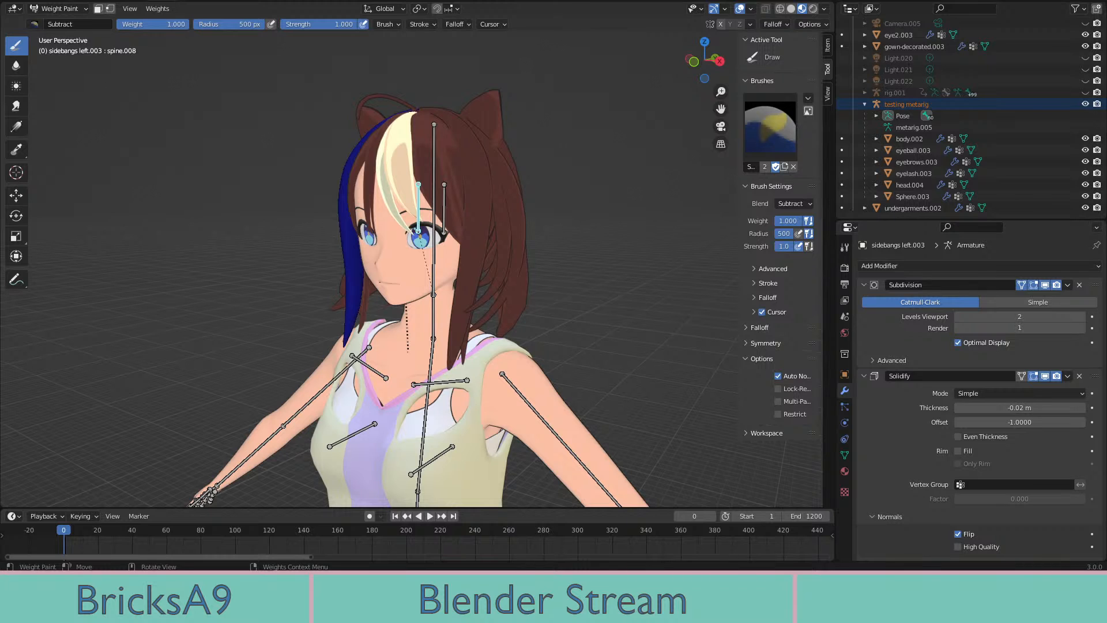
mouse_move(547, 424)
middle_mouse_down()
mouse_move(507, 403)
mouse_move(531, 365)
mouse_move(476, 330)
mouse_move(439, 323)
mouse_move(580, 317)
mouse_move(546, 344)
mouse_move(390, 323)
mouse_move(459, 342)
mouse_move(451, 311)
middle_mouse_up()
scroll(487, 390, "up", 3)
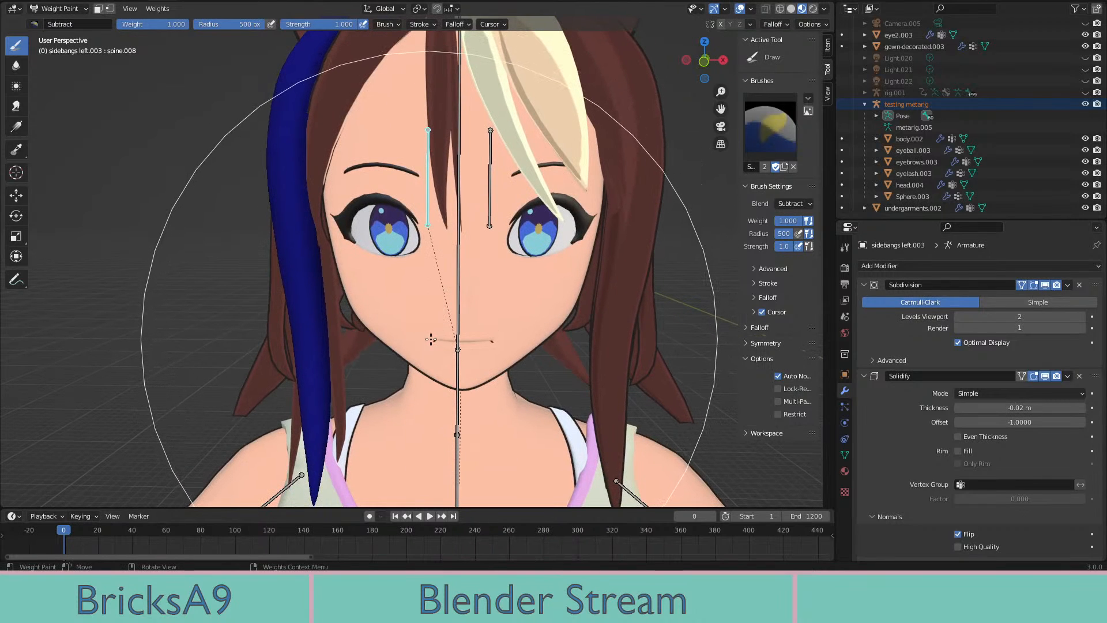
key("ctrl+z")
middle_click_drag(388, 292, 378, 260)
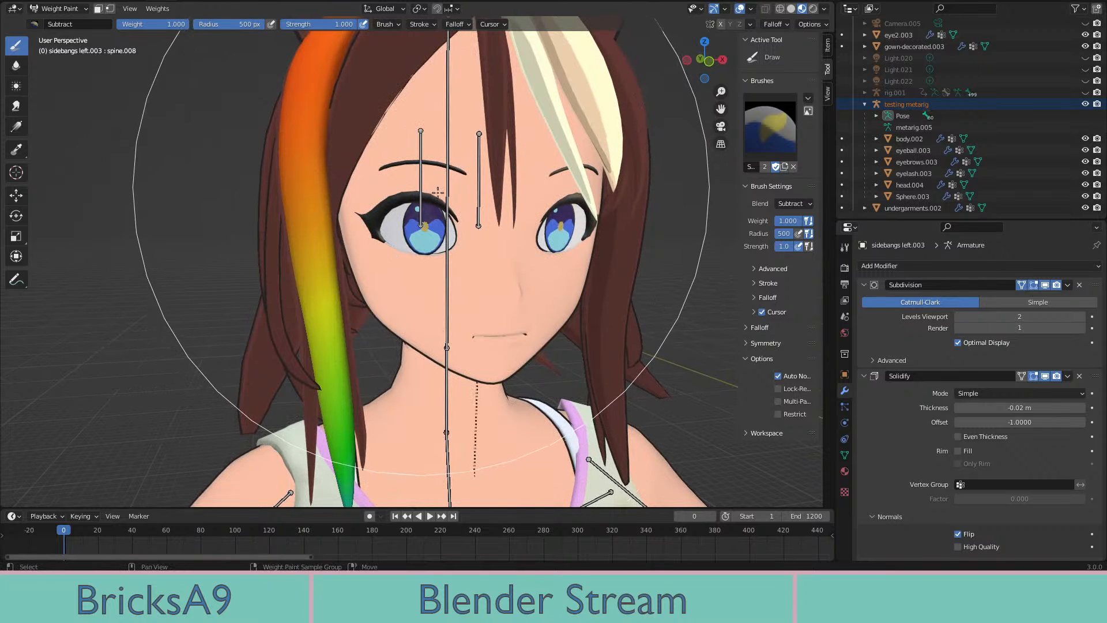
Examine the left side bang's weights for the head bone spine.006 from several angles
left_click(445, 193, "ctrl")
scroll(377, 403, "down", 3)
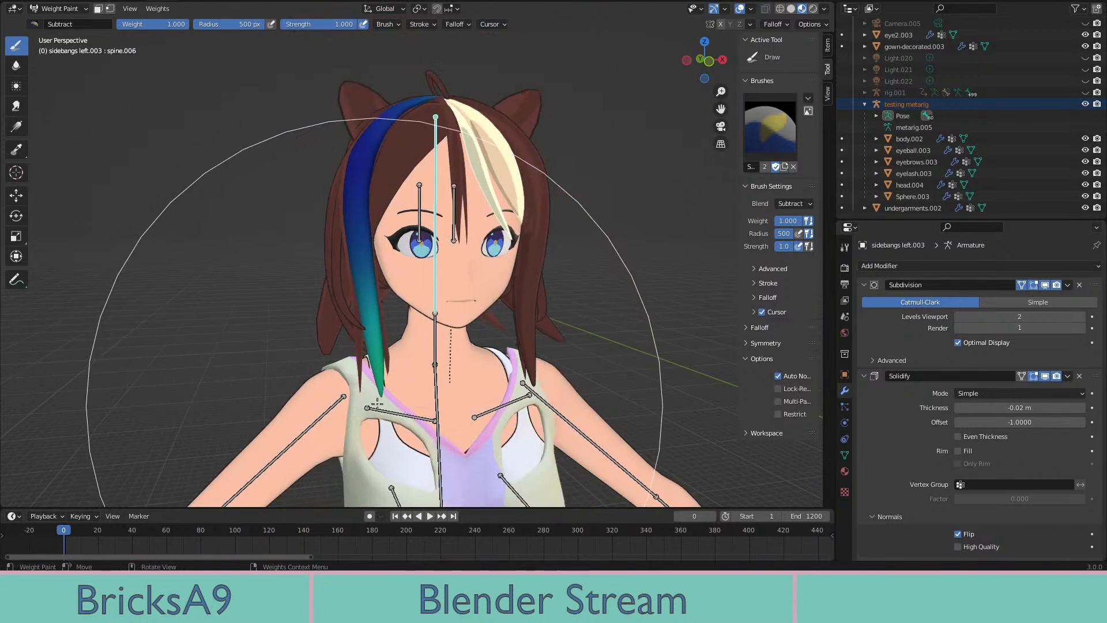
scroll(378, 323, "up", 1)
scroll(396, 277, "down", 1)
scroll(385, 262, "up", 1)
mouse_move(385, 262)
middle_mouse_down()
mouse_move(413, 259)
mouse_move(431, 299)
middle_mouse_up()
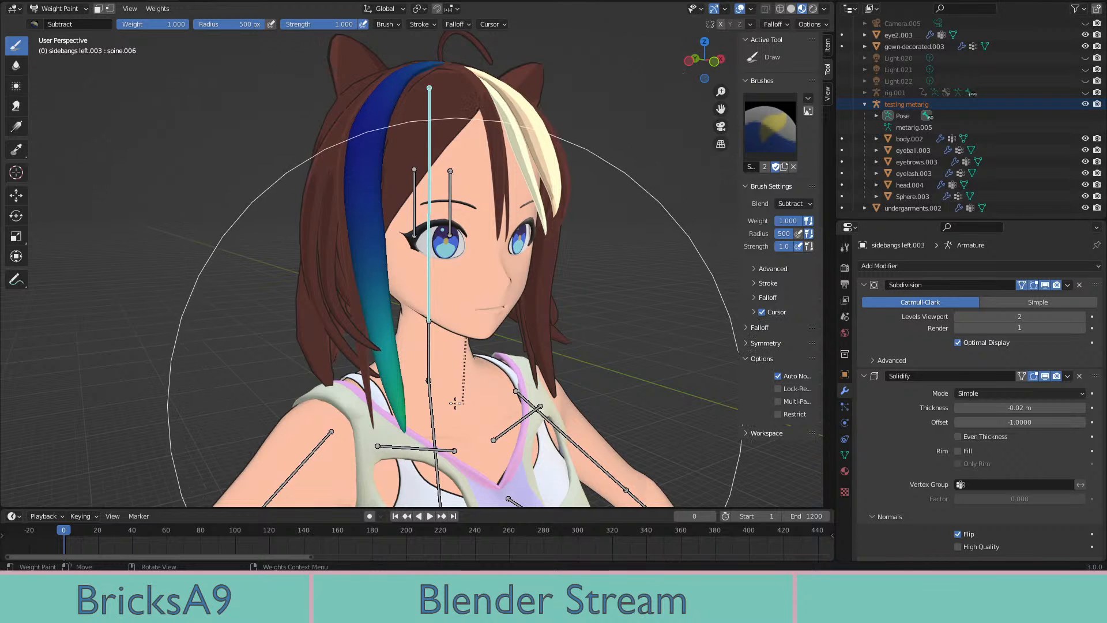
mouse_move(476, 346)
middle_mouse_down()
mouse_move(486, 348)
mouse_move(366, 406)
middle_mouse_up()
scroll(403, 323, "up", 1)
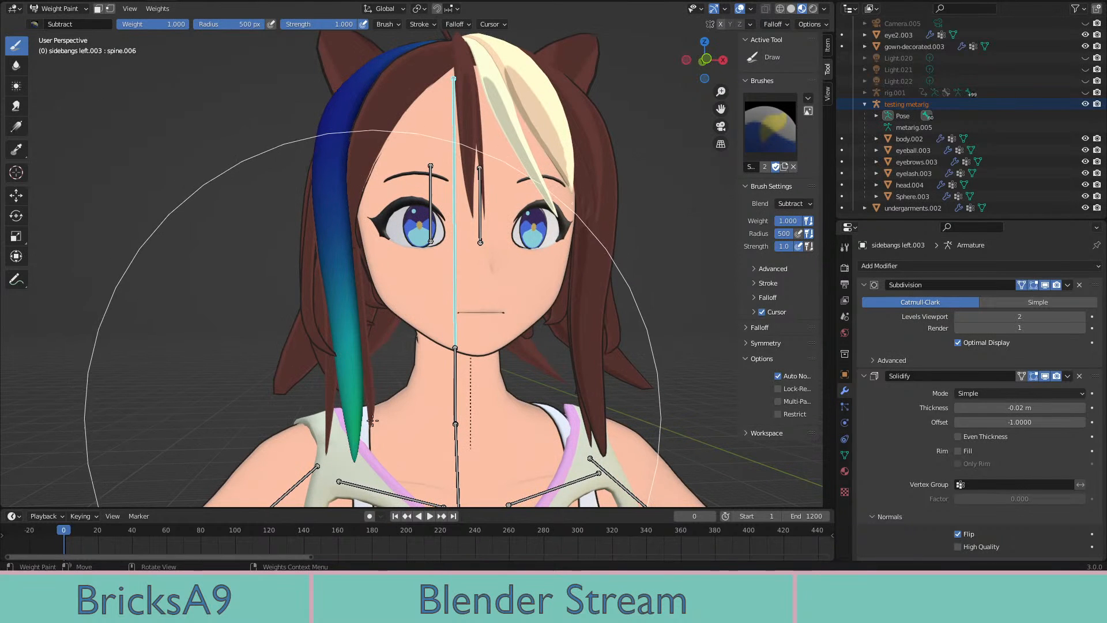
Erase the left side bang's weights for the head bone spine.006 with the Subtract brush
left_click(453, 237, "ctrl")
middle_click_drag(439, 282, 446, 286)
middle_click_drag(369, 456, 432, 450)
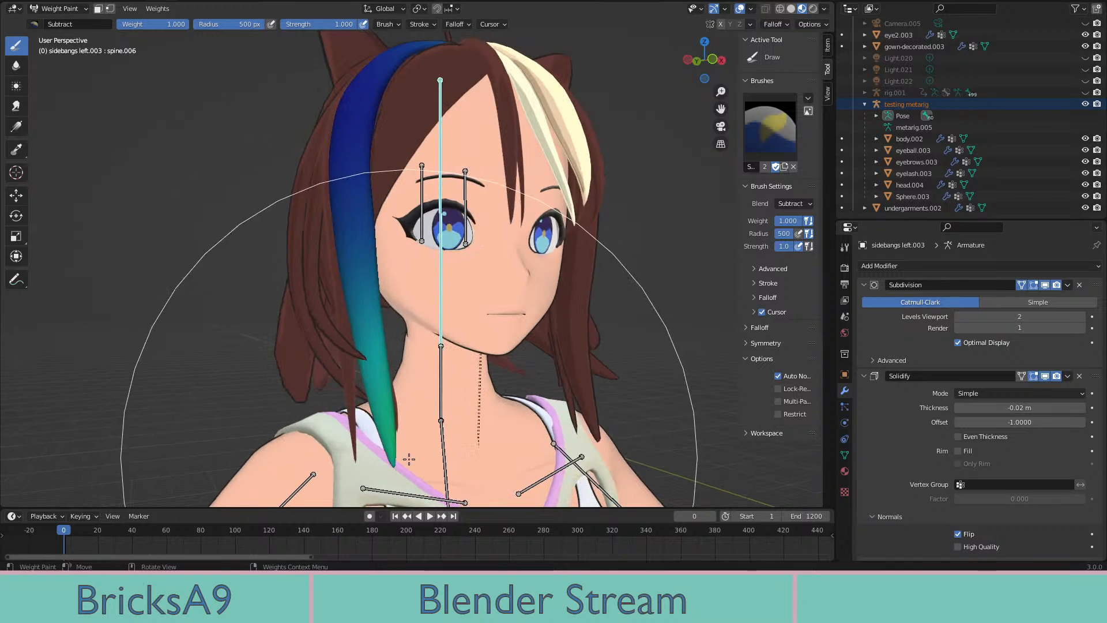
left_click(352, 217)
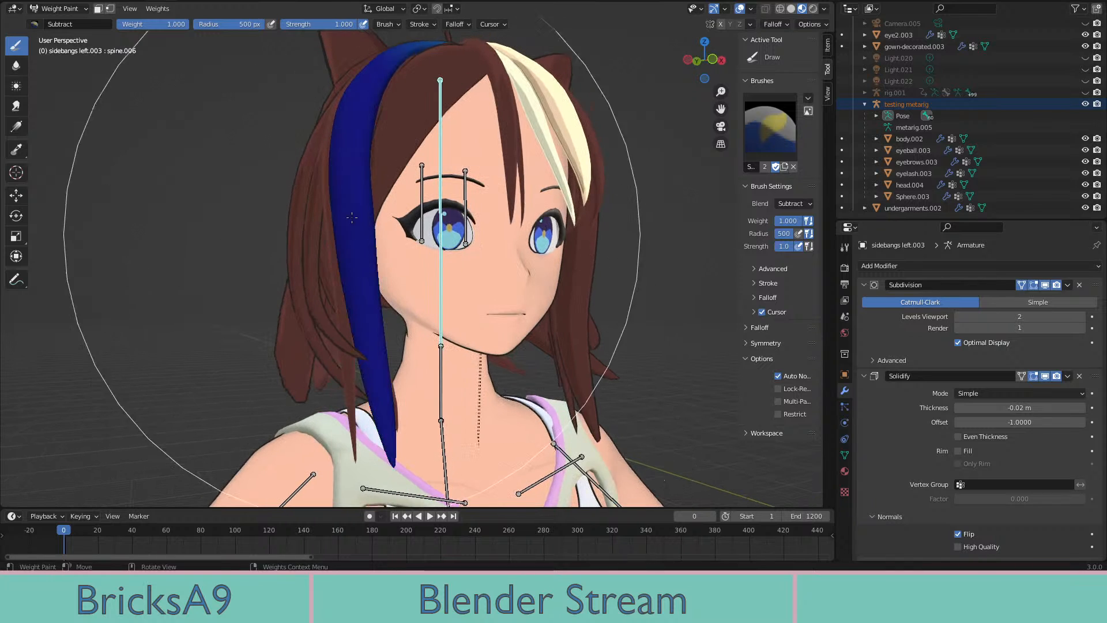
Set the weight brush to Add and paint the whole left side bang at weight 1.000 for spine.006
left_click(63, 22)
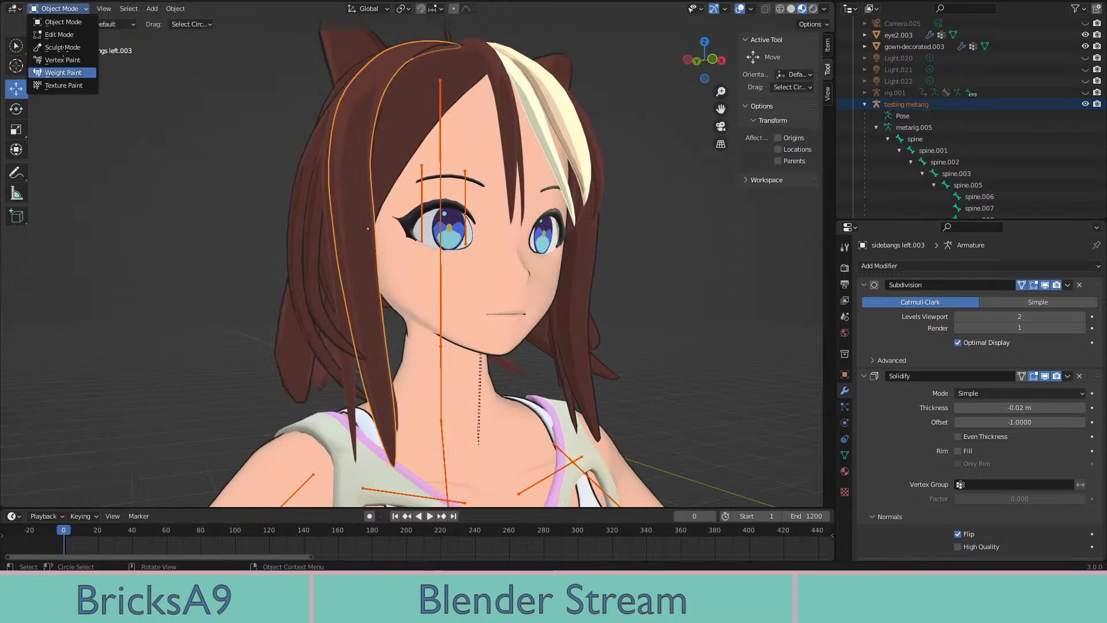
left_click(63, 73)
left_click(33, 25)
left_click(52, 61)
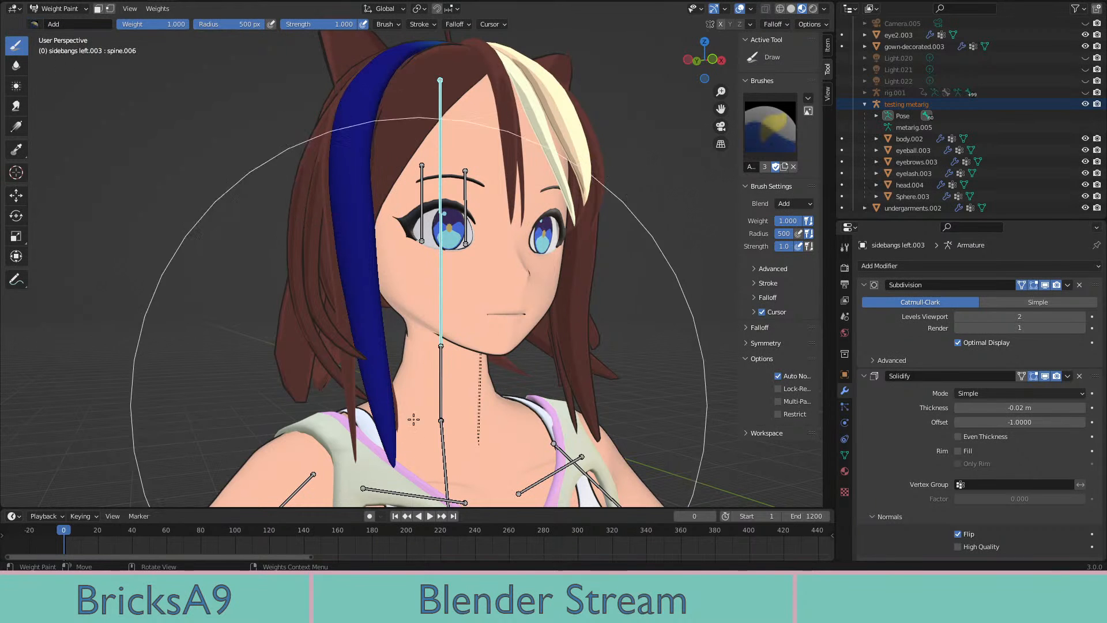
mouse_move(393, 420)
left_mouse_down()
mouse_move(346, 189)
mouse_move(388, 418)
mouse_move(366, 86)
left_mouse_up()
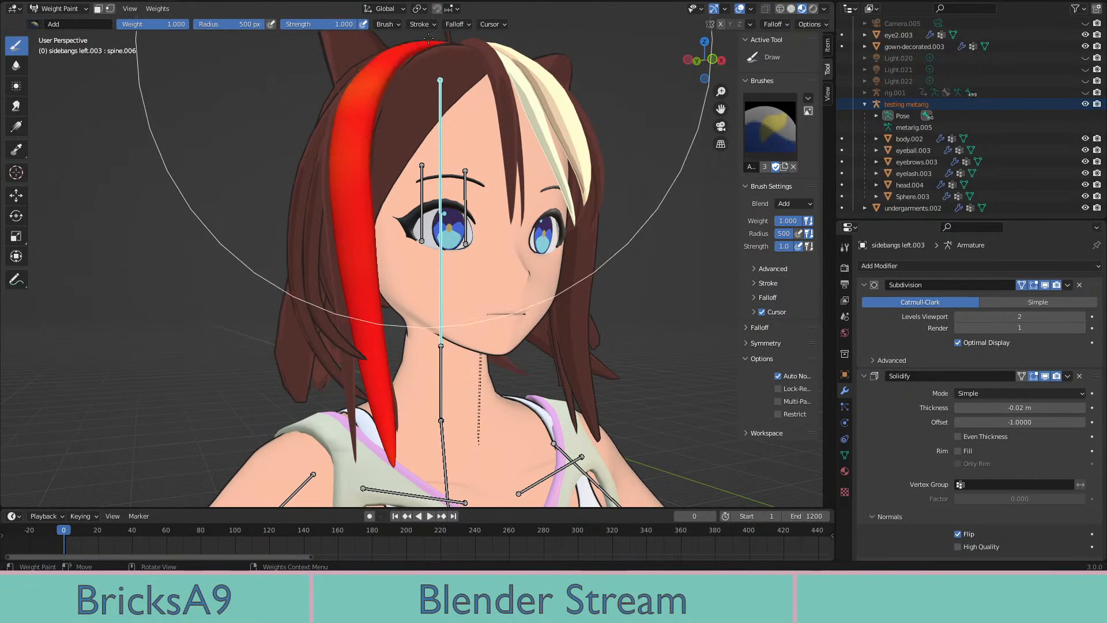
Check the left side bang's painted weights in wireframe, Solid and Material Preview shading from different angles
middle_click_drag(411, 62, 346, 35)
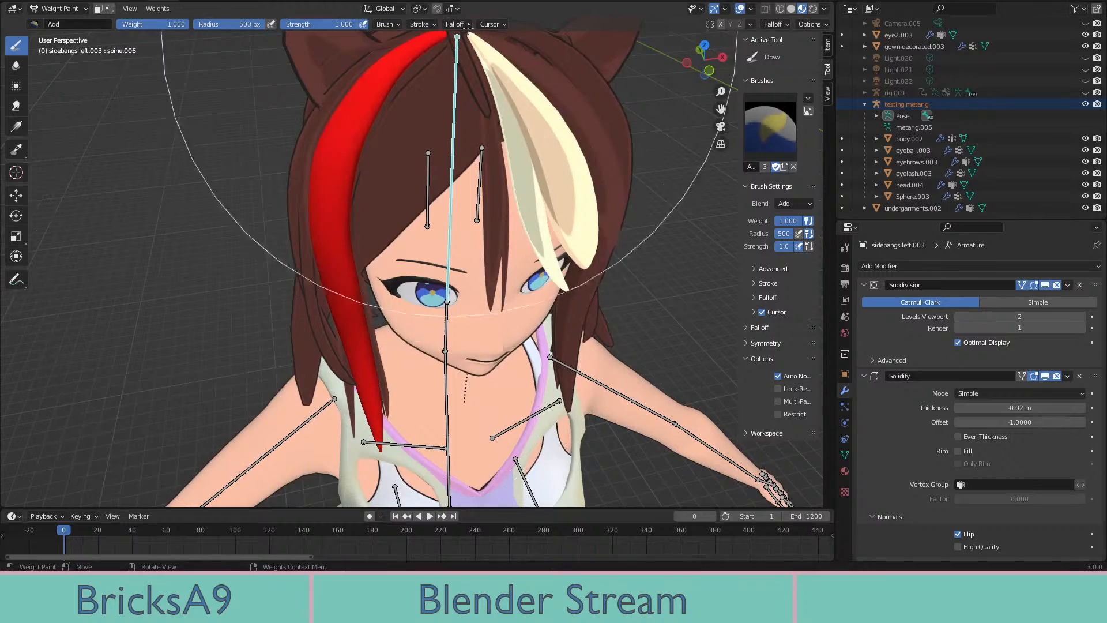
mouse_move(366, 431)
middle_mouse_down()
mouse_move(375, 378)
mouse_move(363, 247)
mouse_move(424, 330)
middle_mouse_up()
key("shift+z")
key("z")
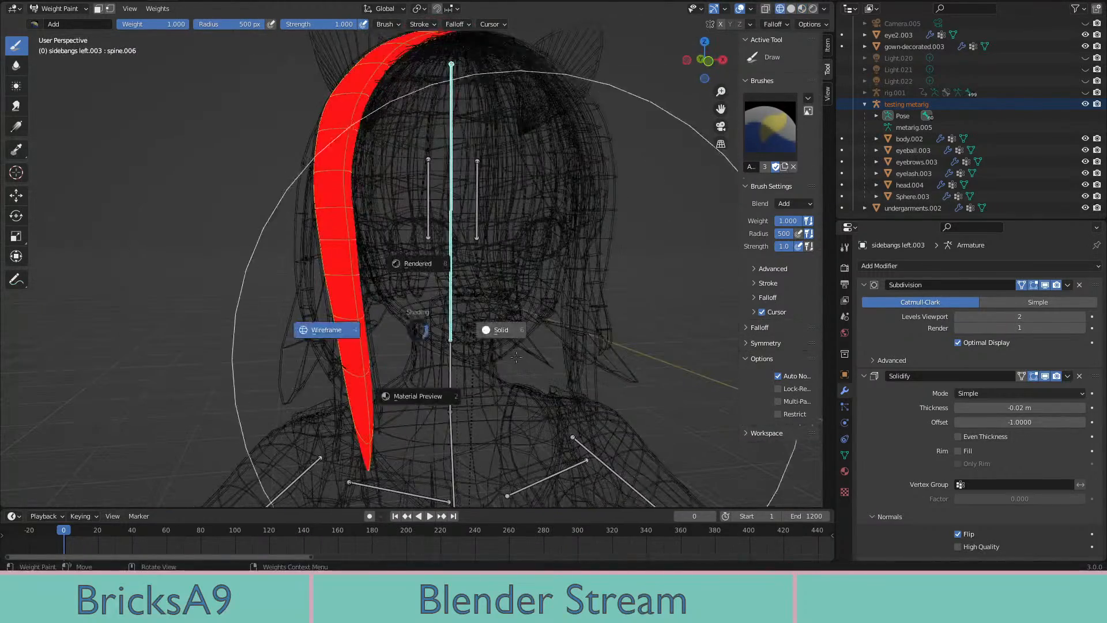
left_click(500, 331)
key("z")
left_click(486, 424)
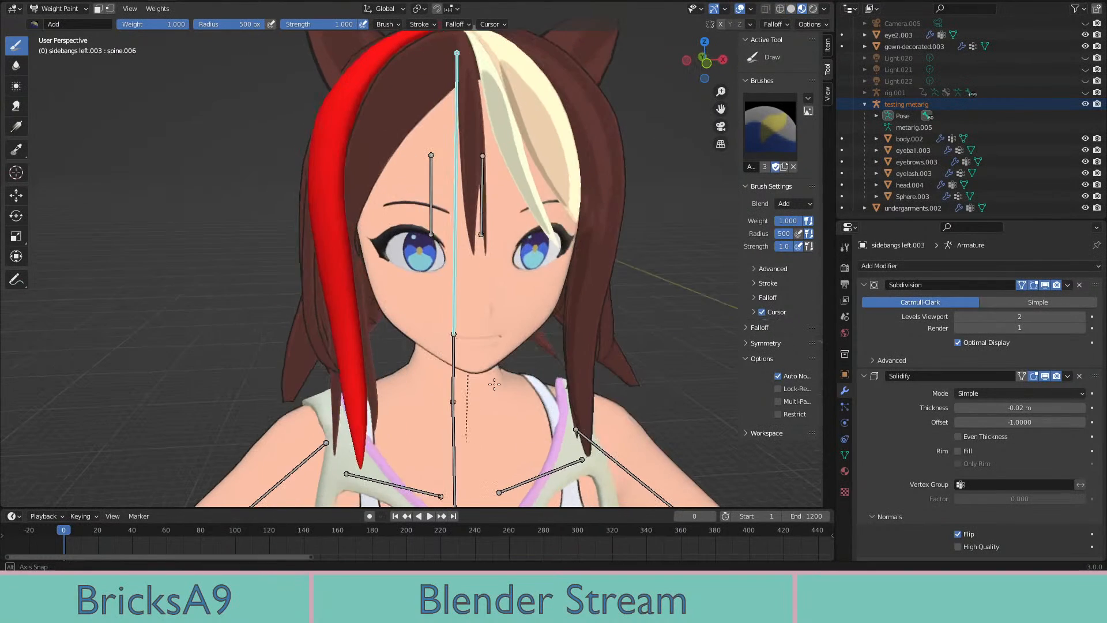
key("z")
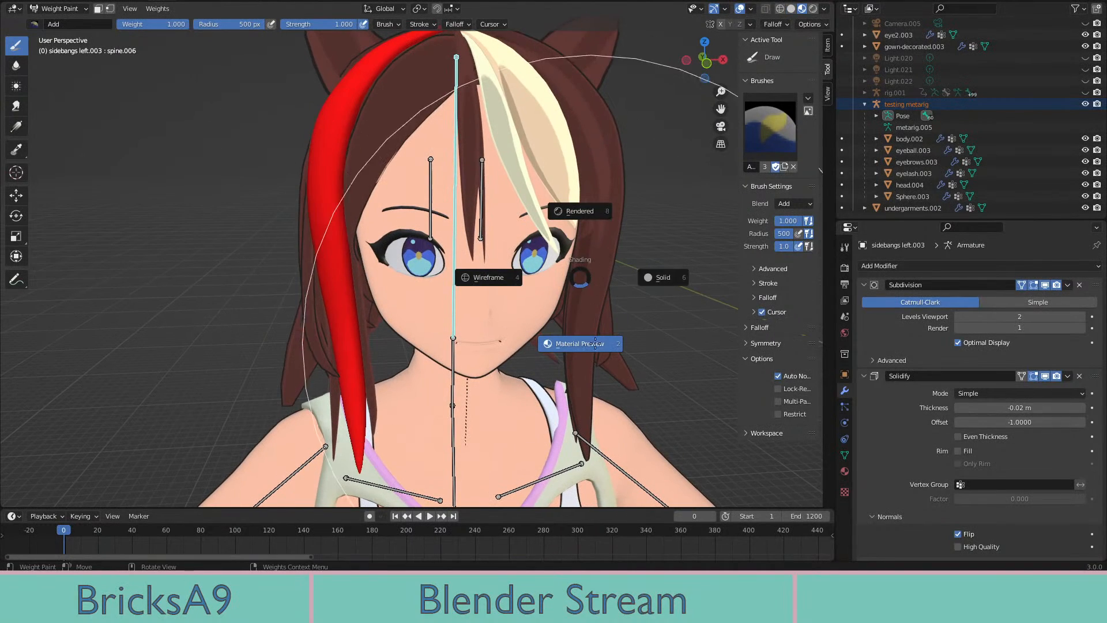
left_click(579, 357)
middle_click_drag(579, 358, 479, 326)
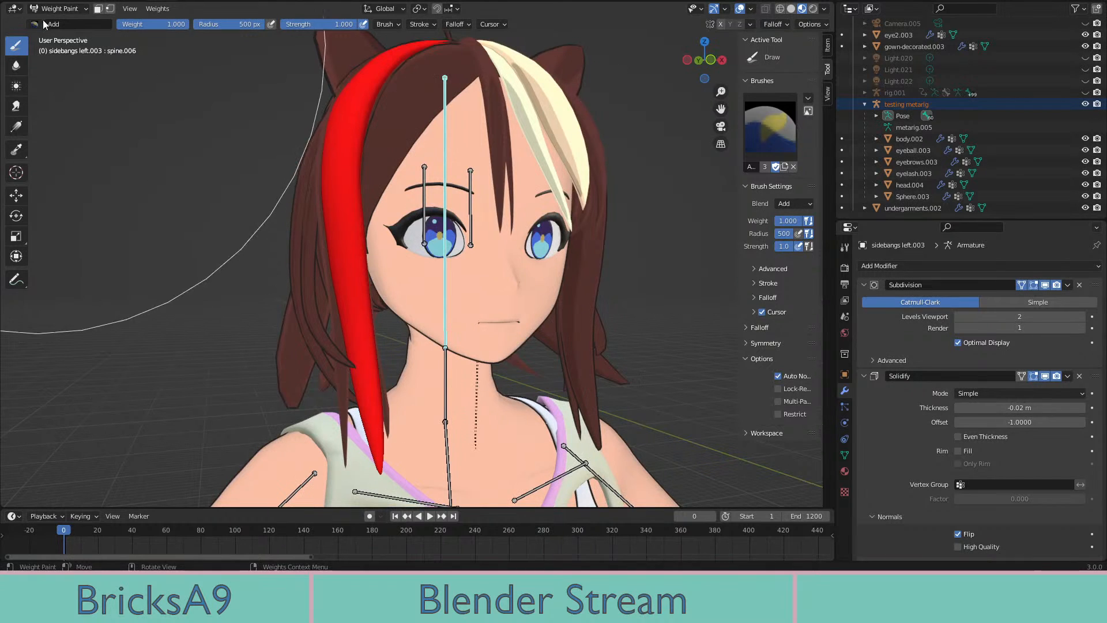
Return to Object Mode and make the hair strand sidebangs right.006 the active object alongside the armature testing metarig
left_click(57, 9)
left_click(58, 22)
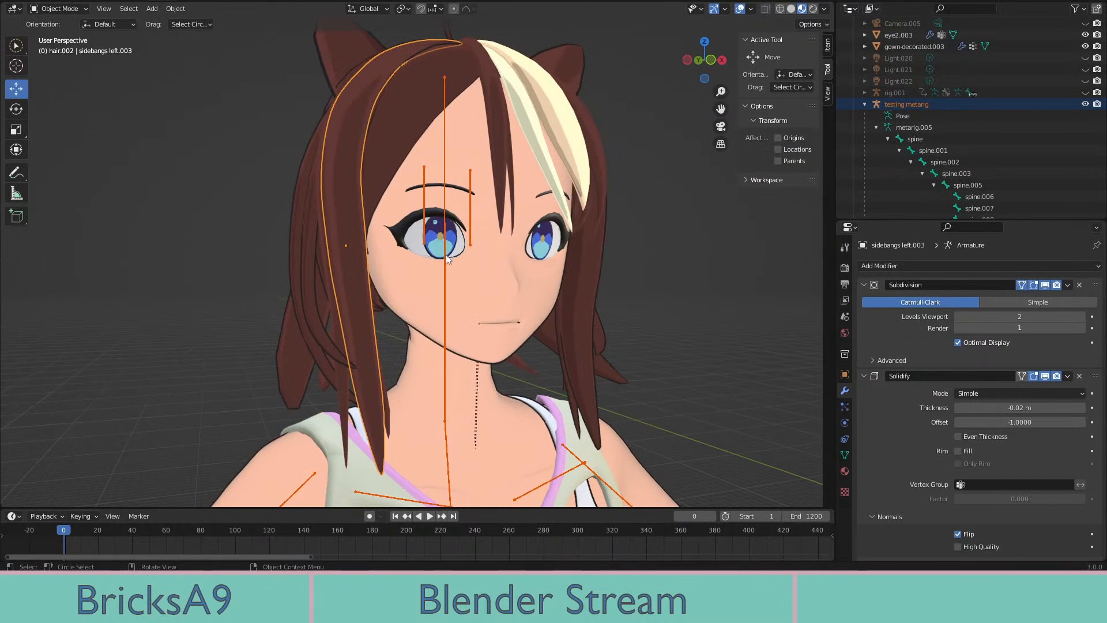
middle_click_drag(490, 289, 544, 299)
left_click(544, 298)
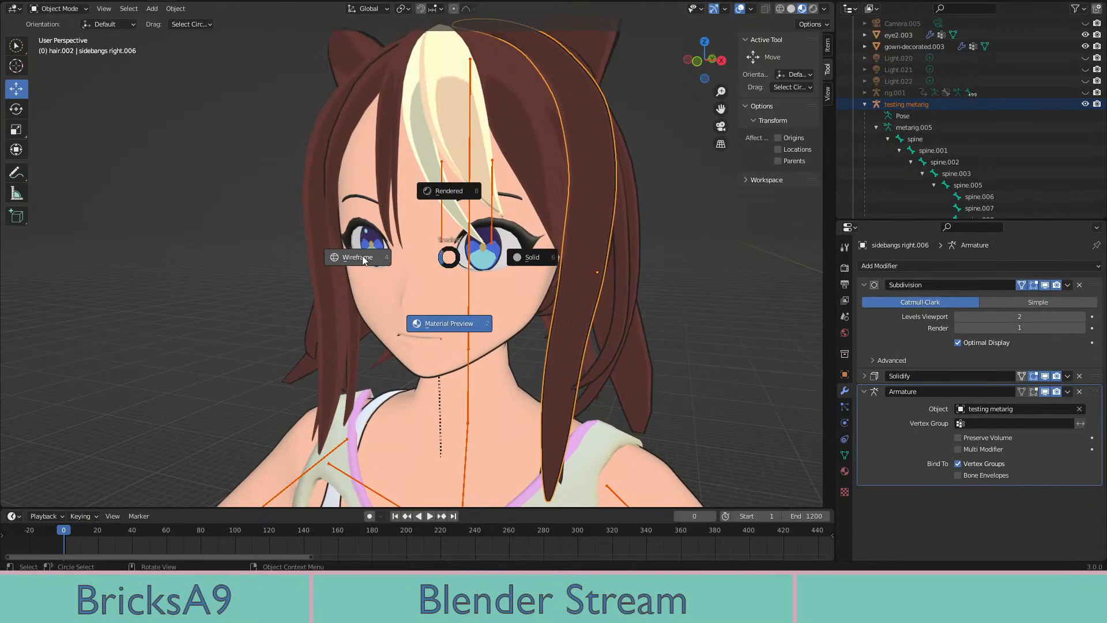
Weight paint the whole hair strand sidebangs right.006 at weight 1.000 for spine.006 in wireframe shading
left_click(364, 260)
middle_click_drag(406, 261, 476, 326)
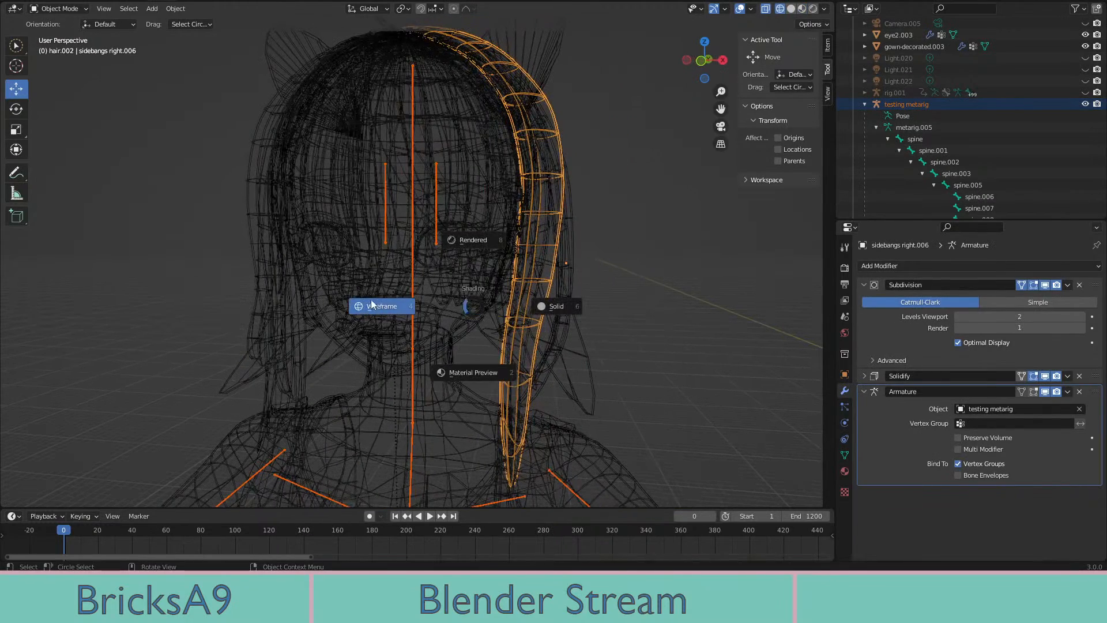
left_click(32, 8)
left_click(57, 73)
middle_click_drag(415, 259, 360, 258)
left_click_drag(362, 260, 368, 265)
middle_click_drag(369, 266, 404, 300)
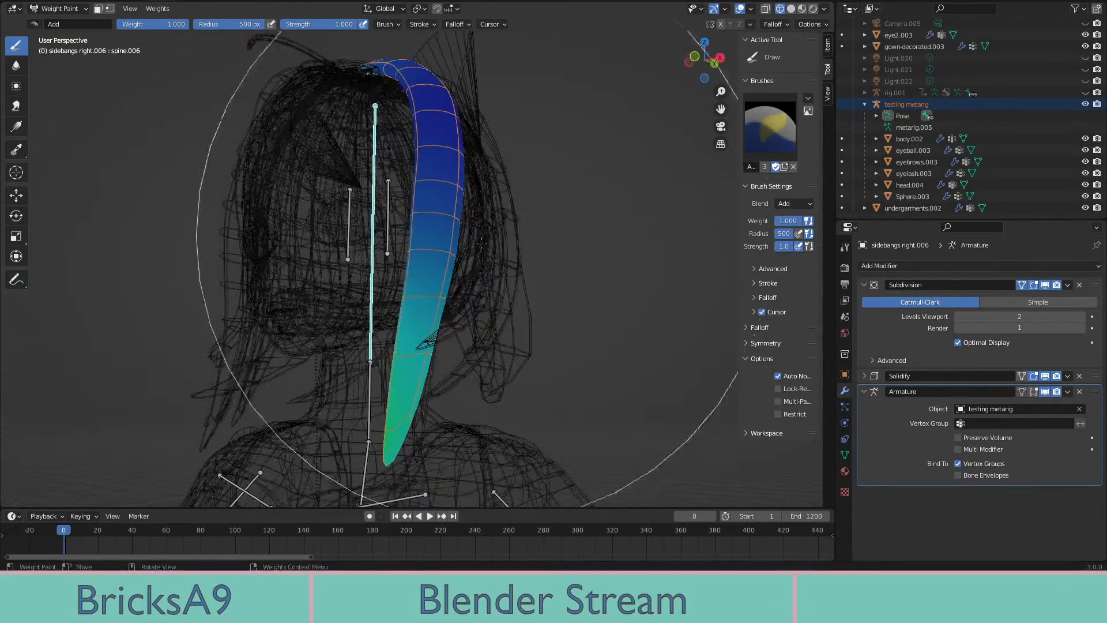
mouse_move(404, 299)
left_mouse_down()
mouse_move(429, 343)
mouse_move(386, 86)
left_mouse_up()
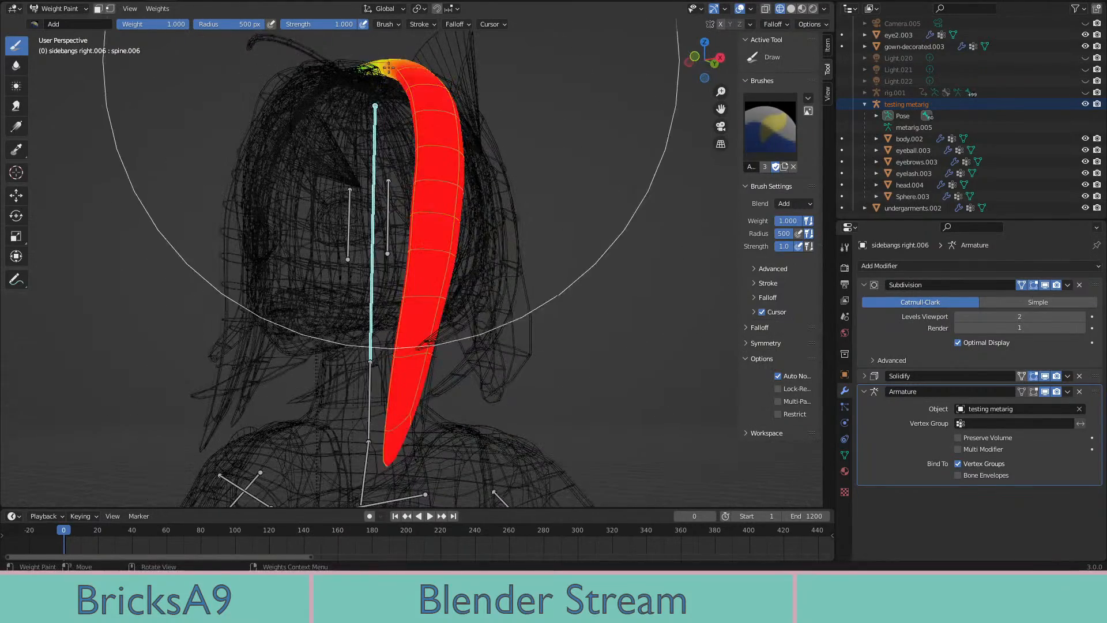
middle_click_drag(388, 68, 369, 288)
left_click_drag(369, 288, 374, 271)
mouse_move(375, 271)
middle_mouse_down()
mouse_move(365, 233)
mouse_move(404, 173)
mouse_move(469, 297)
mouse_move(470, 404)
mouse_move(411, 53)
mouse_move(415, 144)
mouse_move(444, 239)
middle_mouse_up()
Show the painted side bang in Material Preview shading and return to Object Mode
key("z")
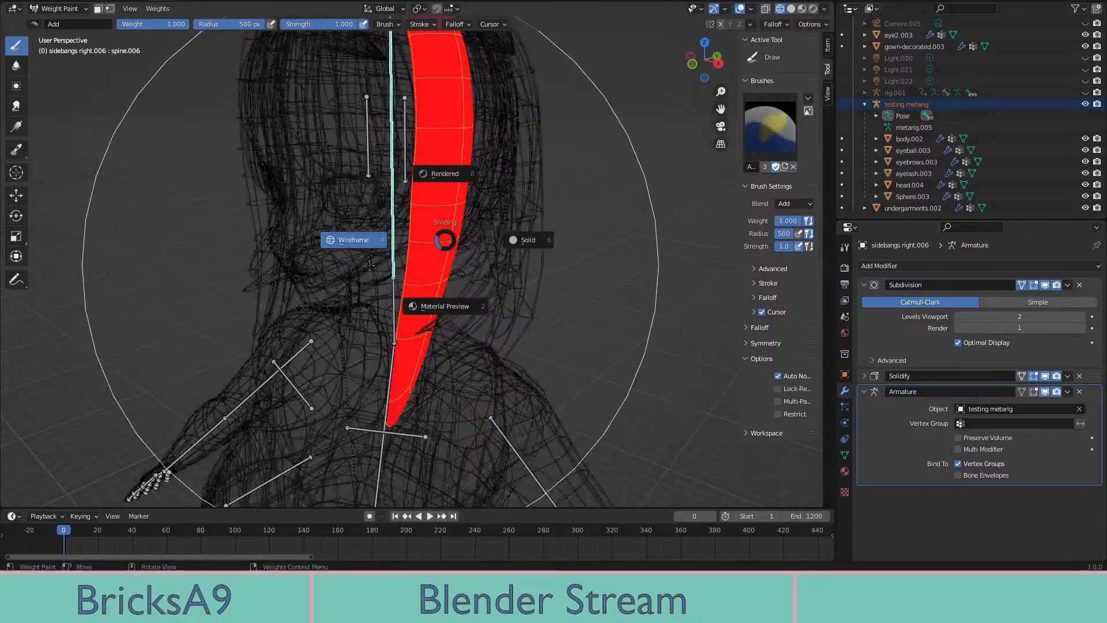
left_click(427, 301)
mouse_move(428, 301)
middle_mouse_down()
mouse_move(475, 285)
mouse_move(455, 300)
middle_mouse_up()
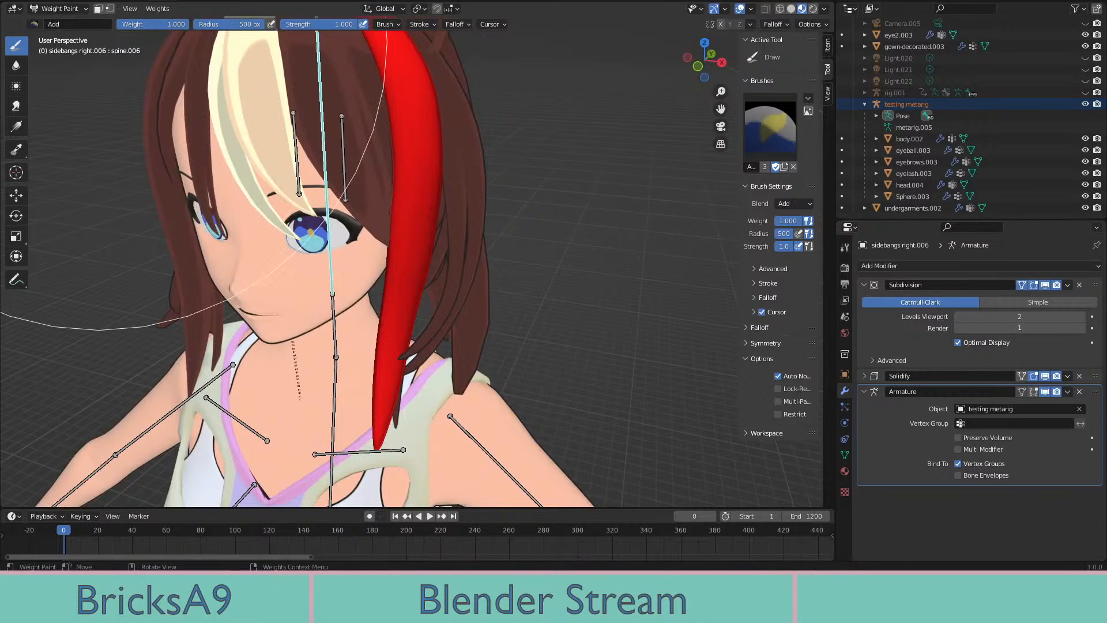
left_click(68, 10)
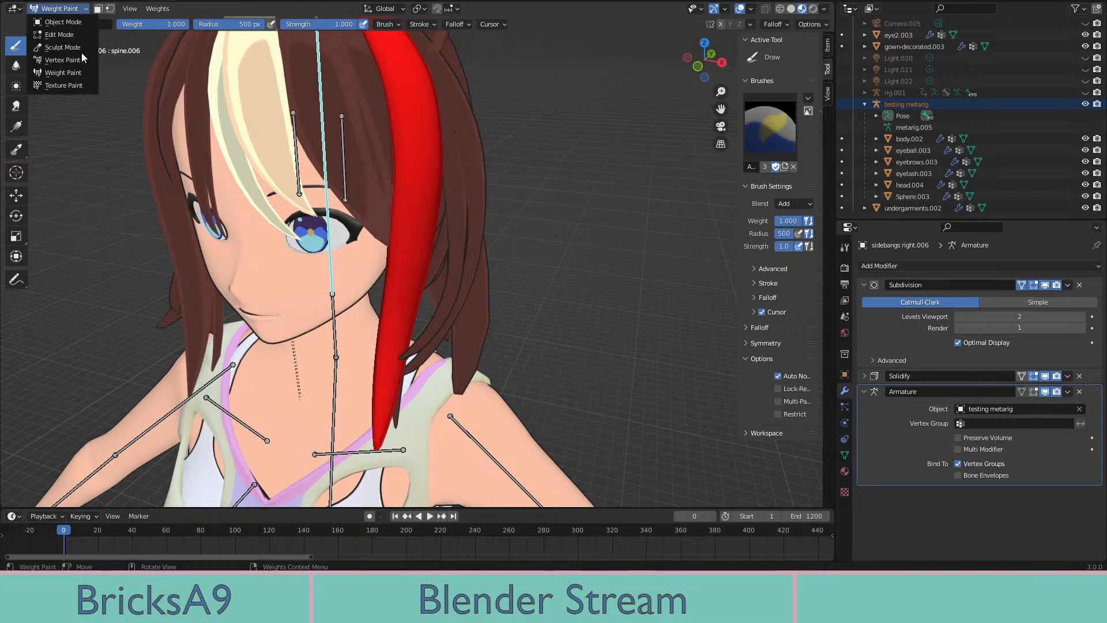
left_click(66, 22)
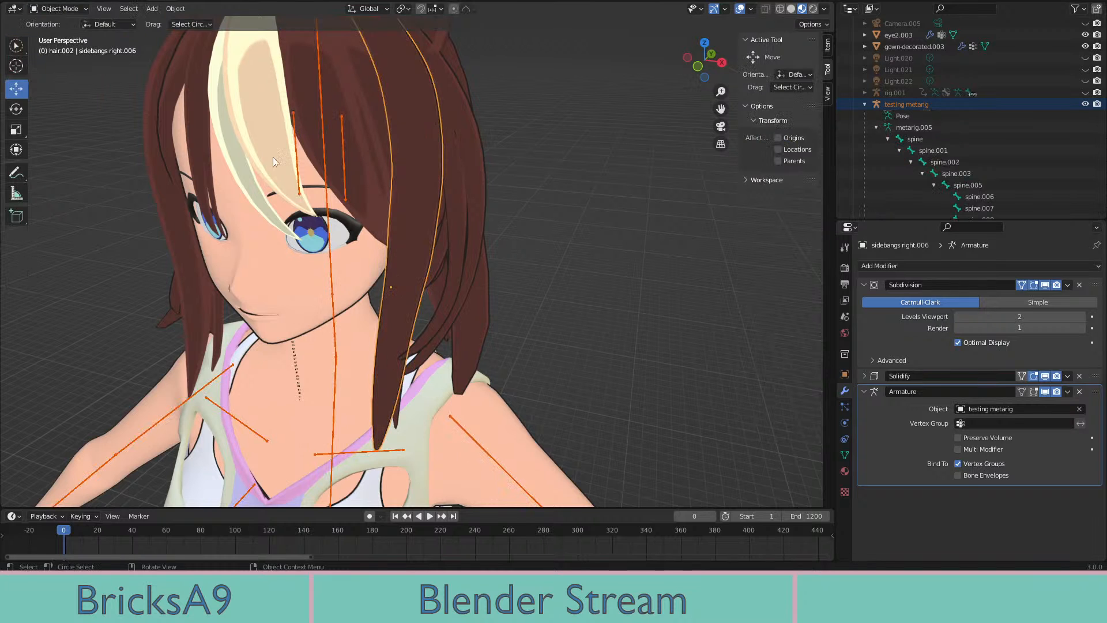
Make the strand back hair stuff.032 active alongside the testing metarig armature and switch to Weight Paint mode
left_click(334, 262)
middle_click_drag(369, 260, 396, 258)
left_click(428, 260)
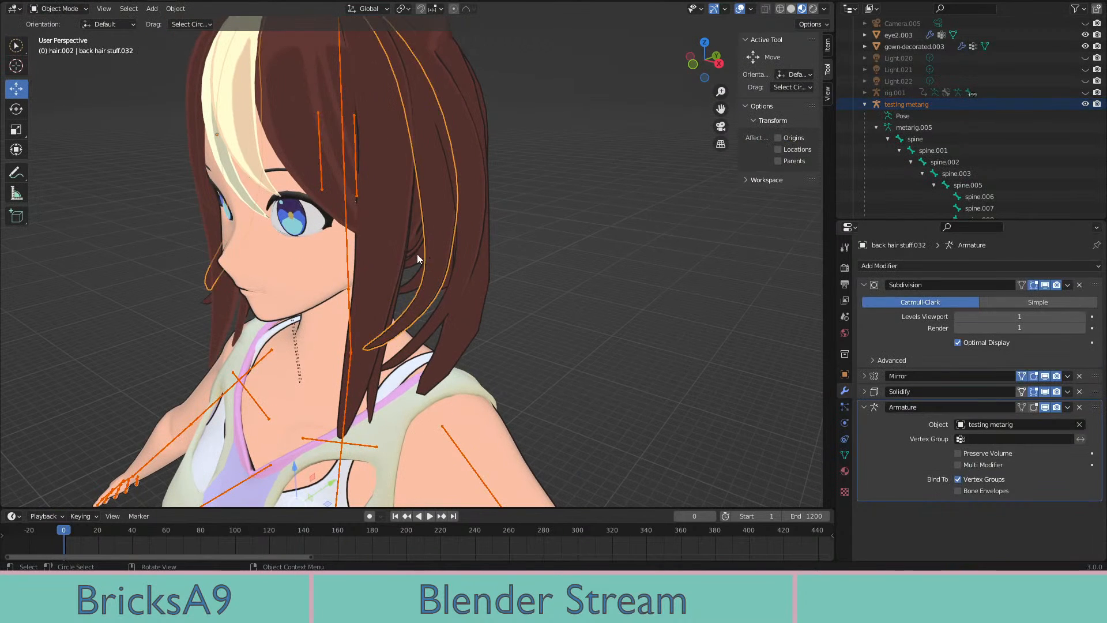
left_click(57, 9)
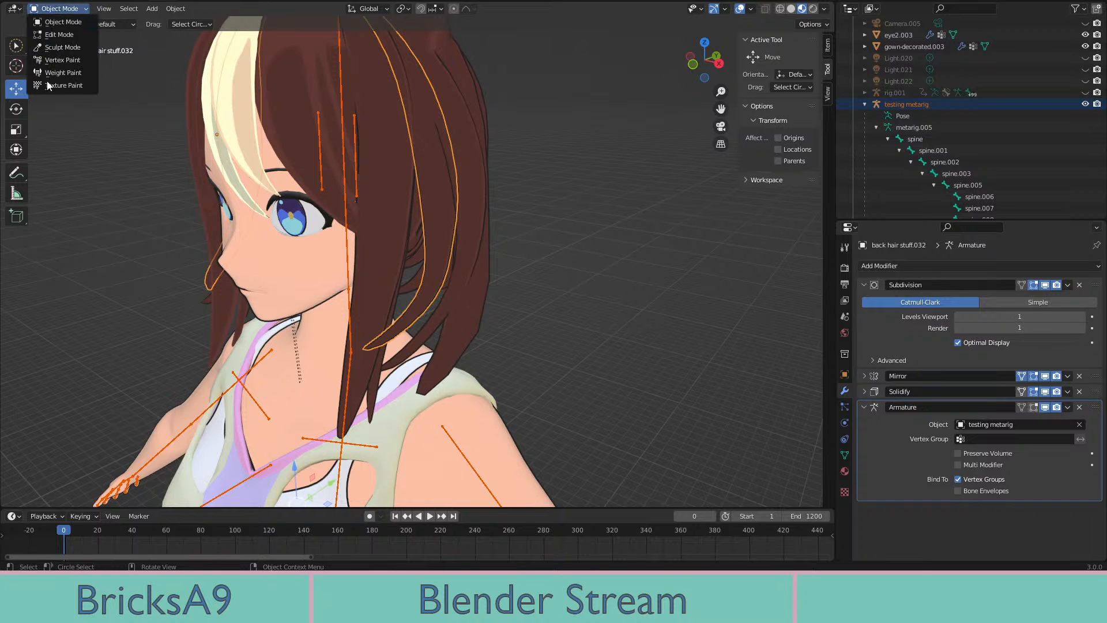
left_click(58, 73)
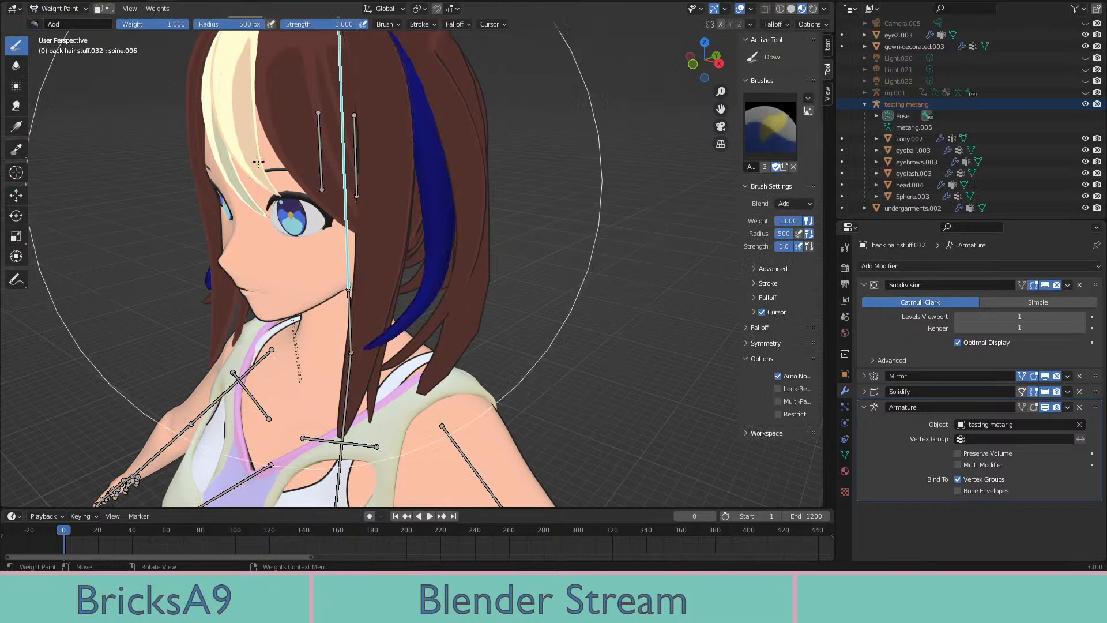
In wireframe shading, paint both mirrored sides of back hair stuff.032 at weight 1.000 for spine.006
middle_click_drag(412, 120, 508, 314)
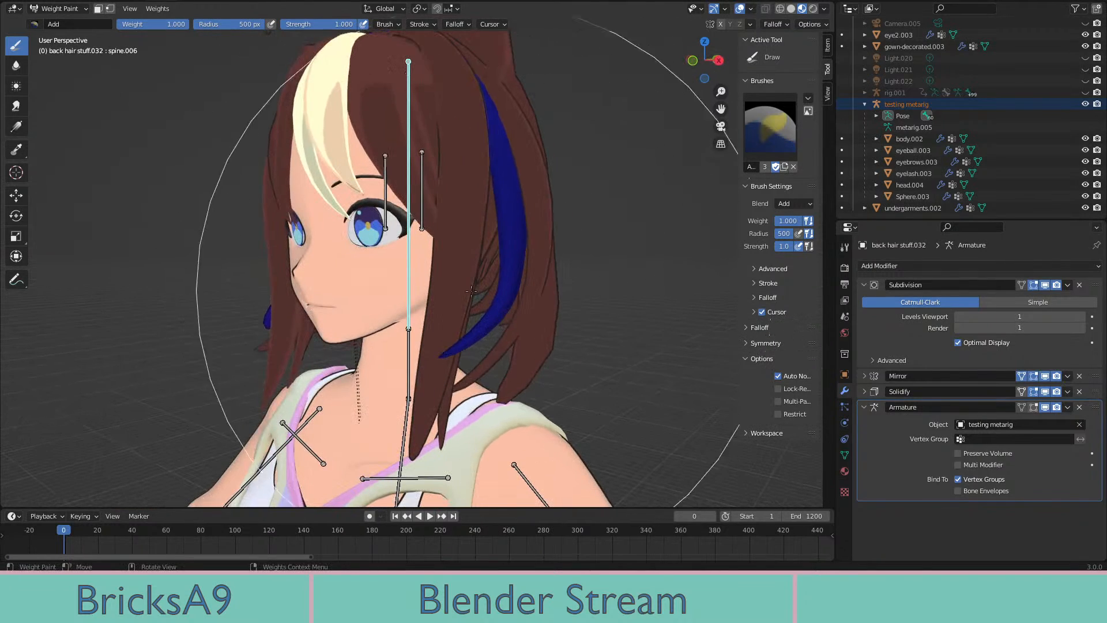
key("z")
left_click(407, 271)
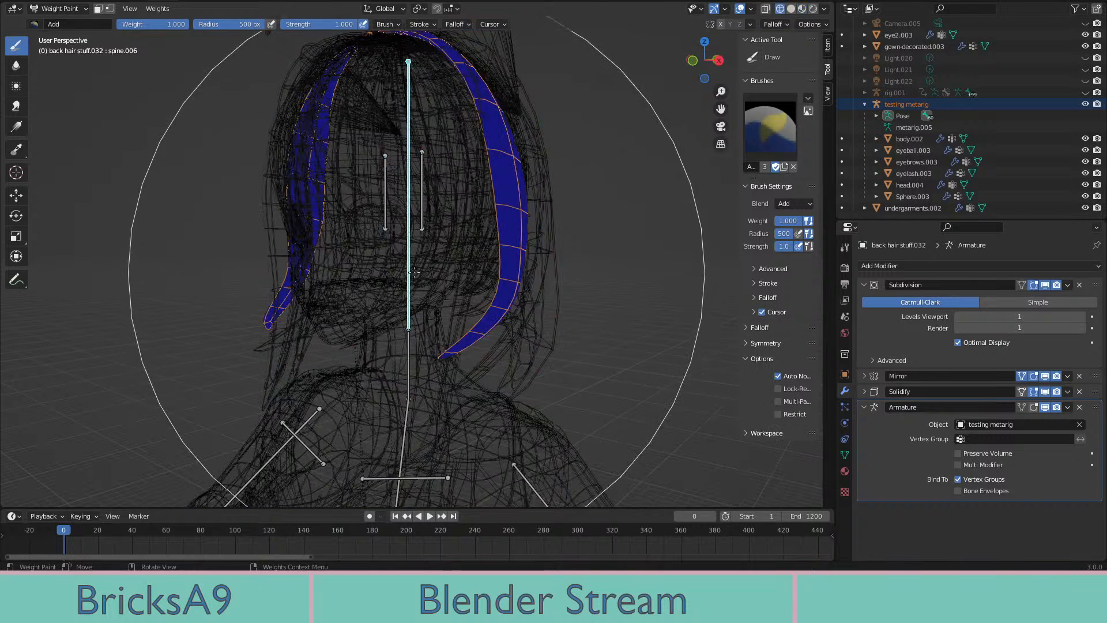
left_click_drag(408, 270, 412, 268)
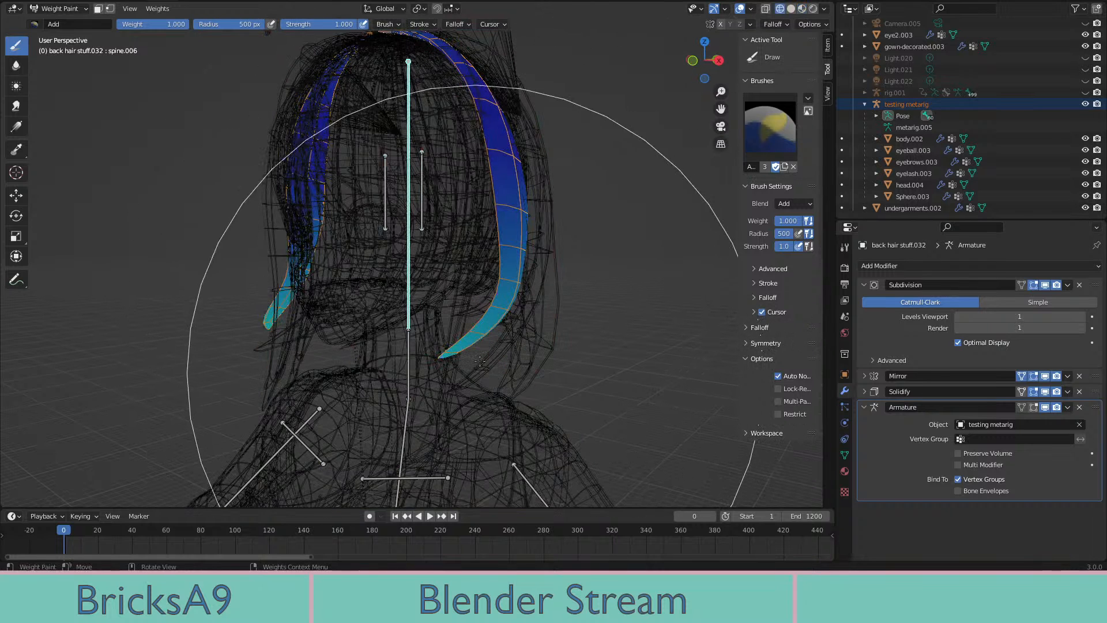
middle_click_drag(453, 354, 467, 303)
middle_click_drag(443, 174, 358, 205)
left_click(358, 205, "shift")
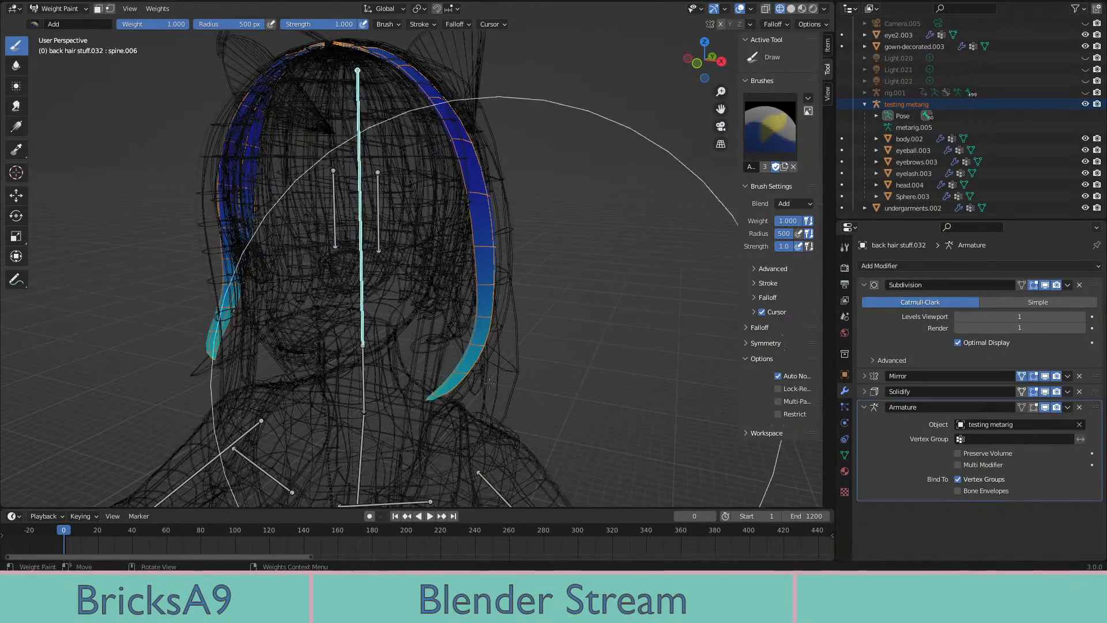
left_click_drag(376, 377, 261, 85)
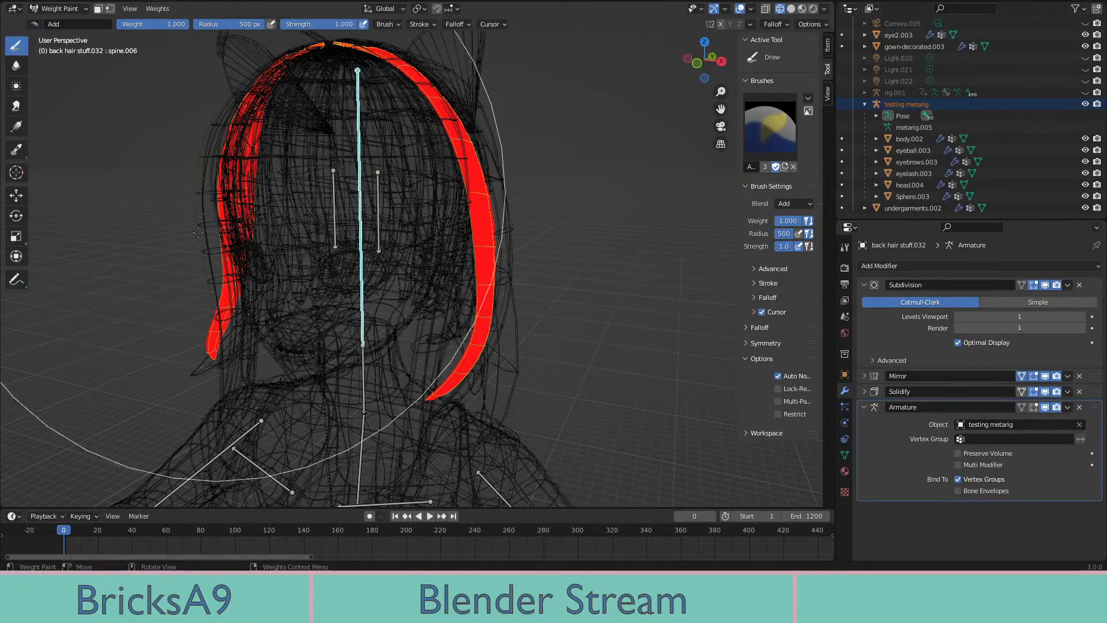
middle_click_drag(381, 39, 377, 273)
middle_click_drag(453, 225, 309, 178)
middle_click_drag(543, 154, 453, 216)
Check the painted back hair strand in Material Preview shading and return to Object Mode
key("z")
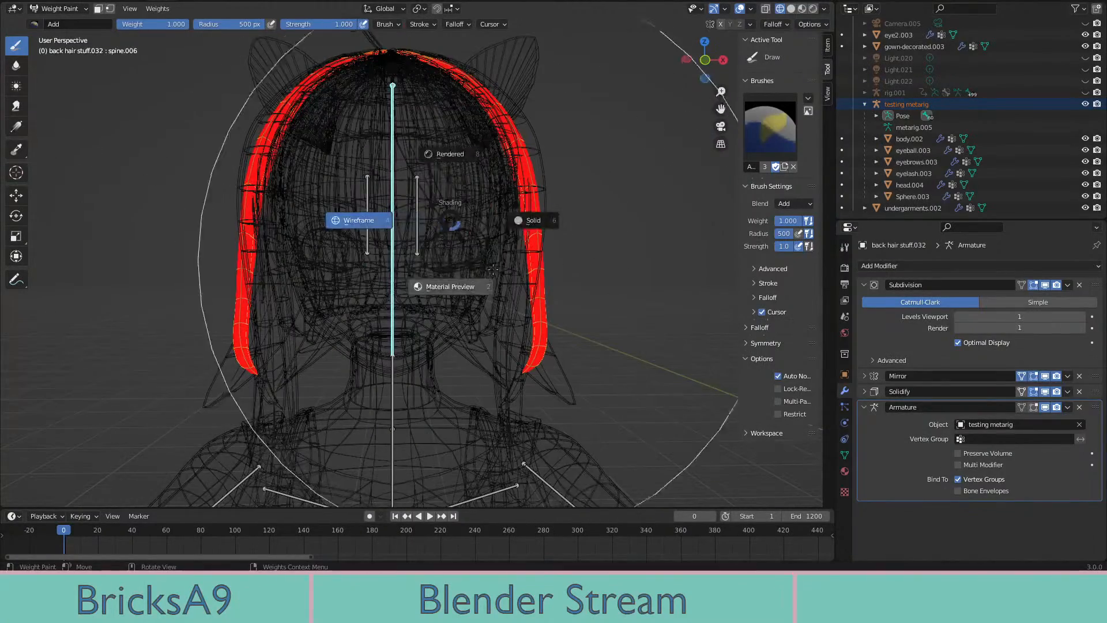
left_click(450, 284)
mouse_move(602, 340)
middle_mouse_down()
mouse_move(537, 351)
mouse_move(569, 346)
mouse_move(552, 351)
middle_mouse_up()
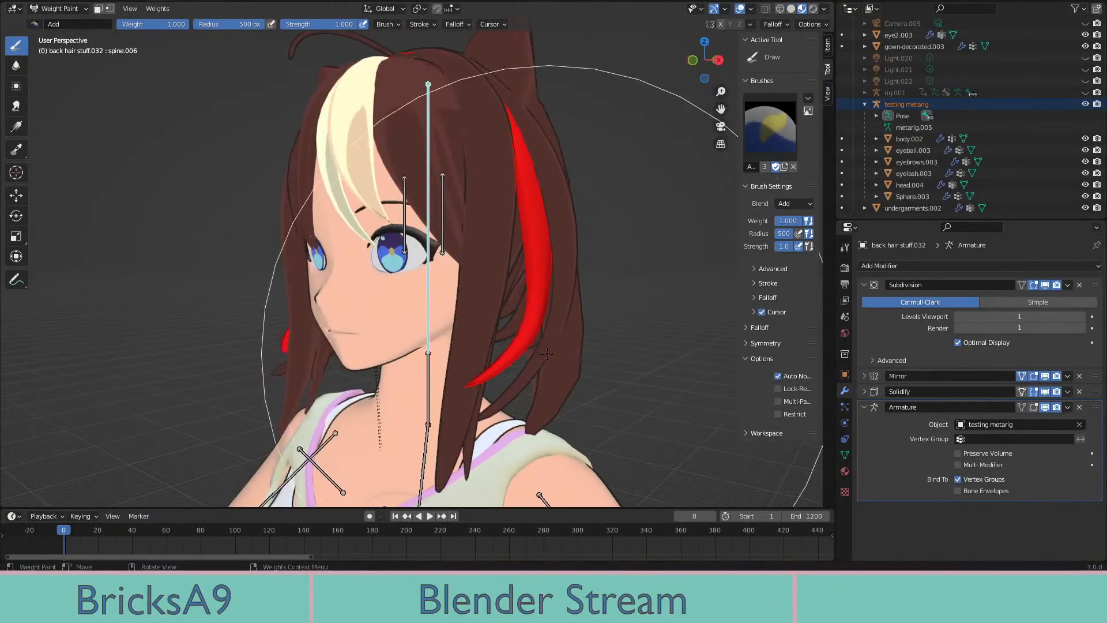
key("z")
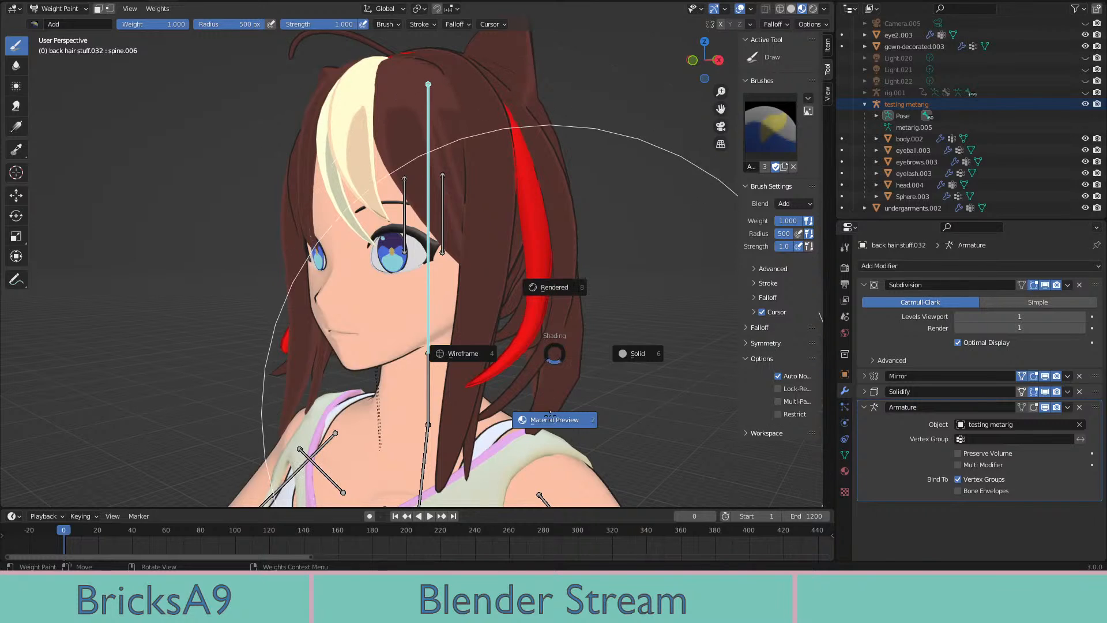
left_click(550, 419)
left_click(57, 9)
left_click(57, 22)
Select the strand back hair stuff.030 and inspect it in wireframe and Material Preview shading
mouse_move(501, 303)
middle_mouse_down()
mouse_move(502, 281)
mouse_move(516, 315)
mouse_move(489, 341)
mouse_move(497, 333)
middle_mouse_up()
left_click(503, 283)
key("z")
left_click(353, 319)
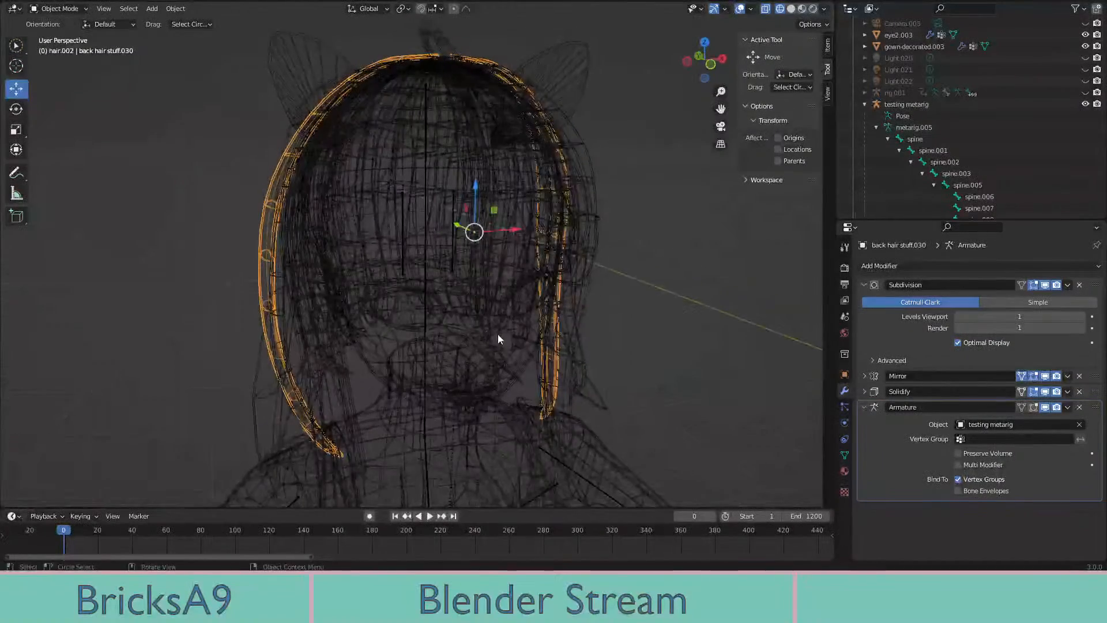
key("z")
left_click(500, 393)
middle_click_drag(359, 319, 386, 297)
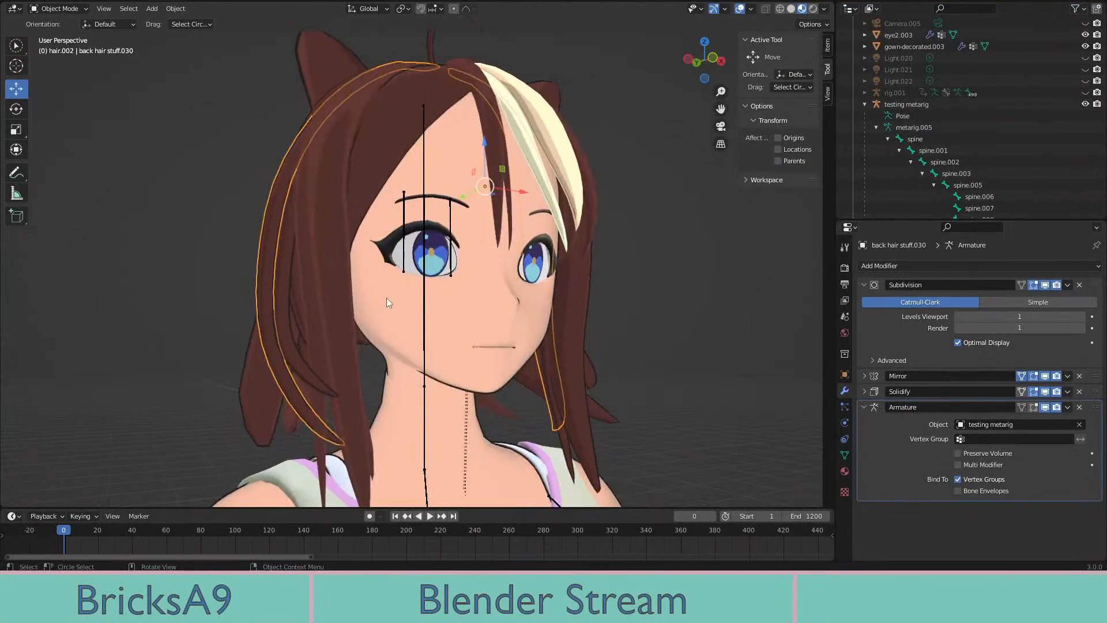
Select the testing metarig armature together with back hair stuff.030 as active object, and enter Weight Paint mode in wireframe shading
left_click(424, 281)
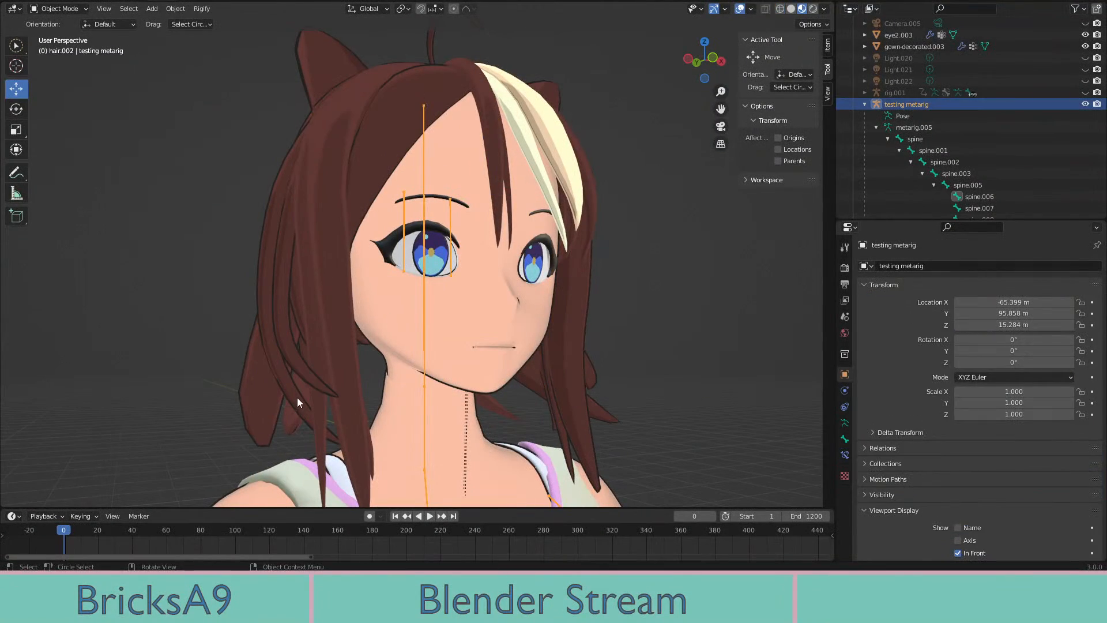
left_click(298, 397)
key("z")
left_click(263, 358)
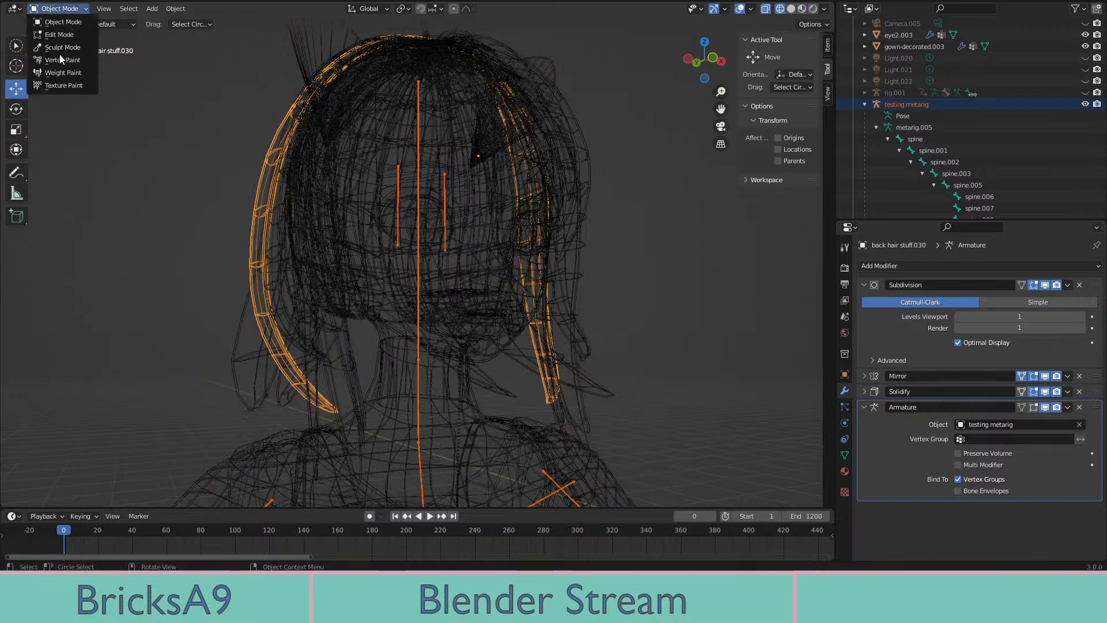
left_click(62, 60)
left_click(52, 9)
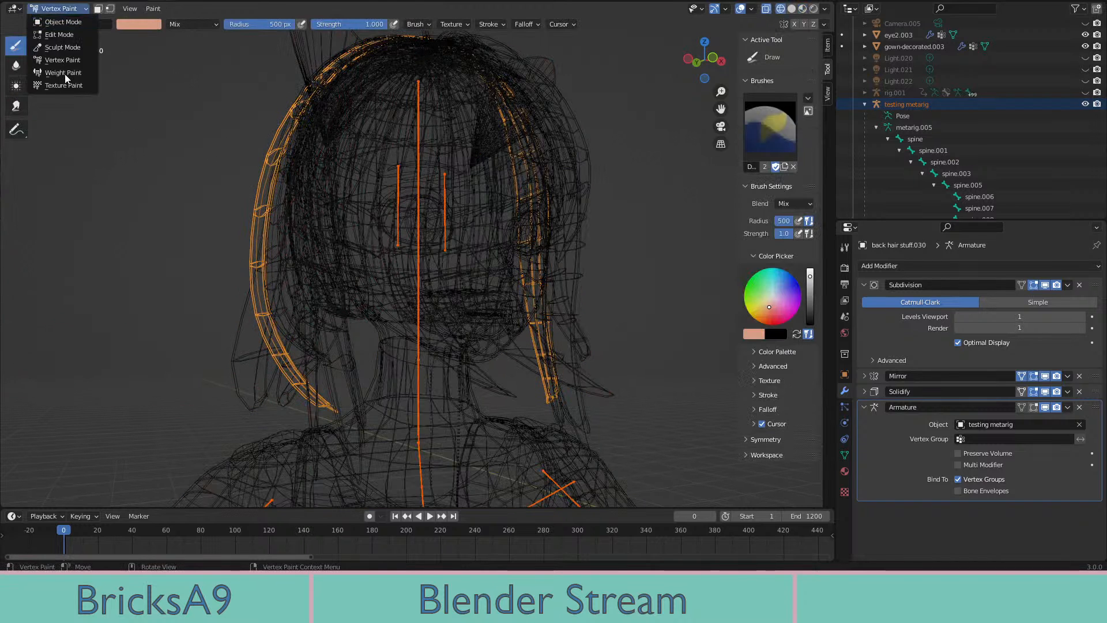
left_click(62, 73)
Paint both mirrored sides of back hair stuff.030 at weight 1.000 for spine.006 from root to tip
left_click(321, 400)
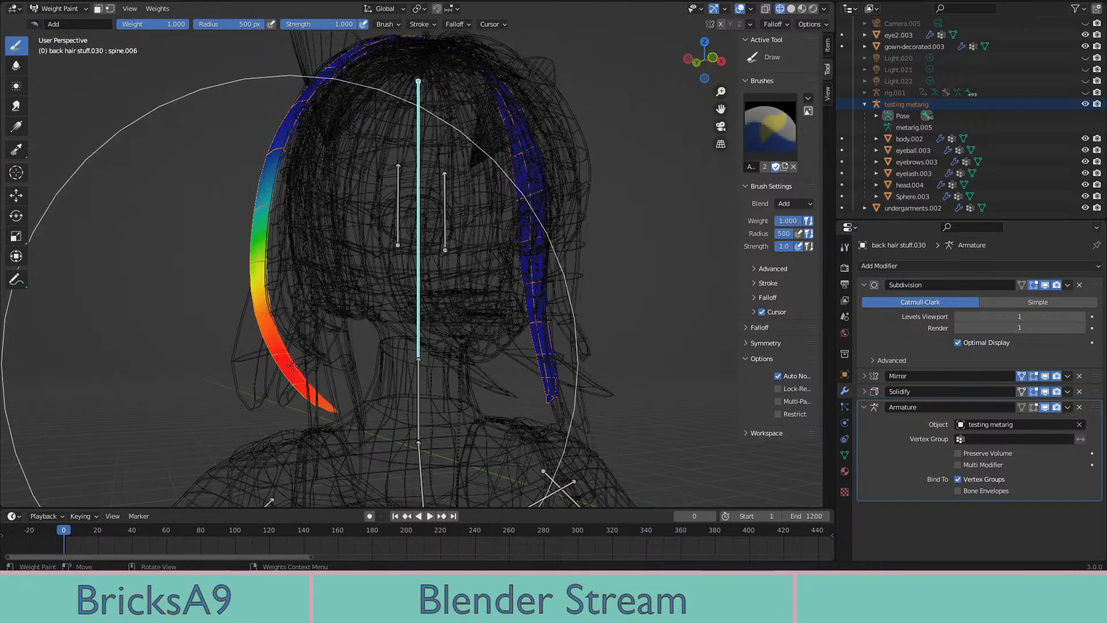
key("ctrl+z")
left_click(418, 241)
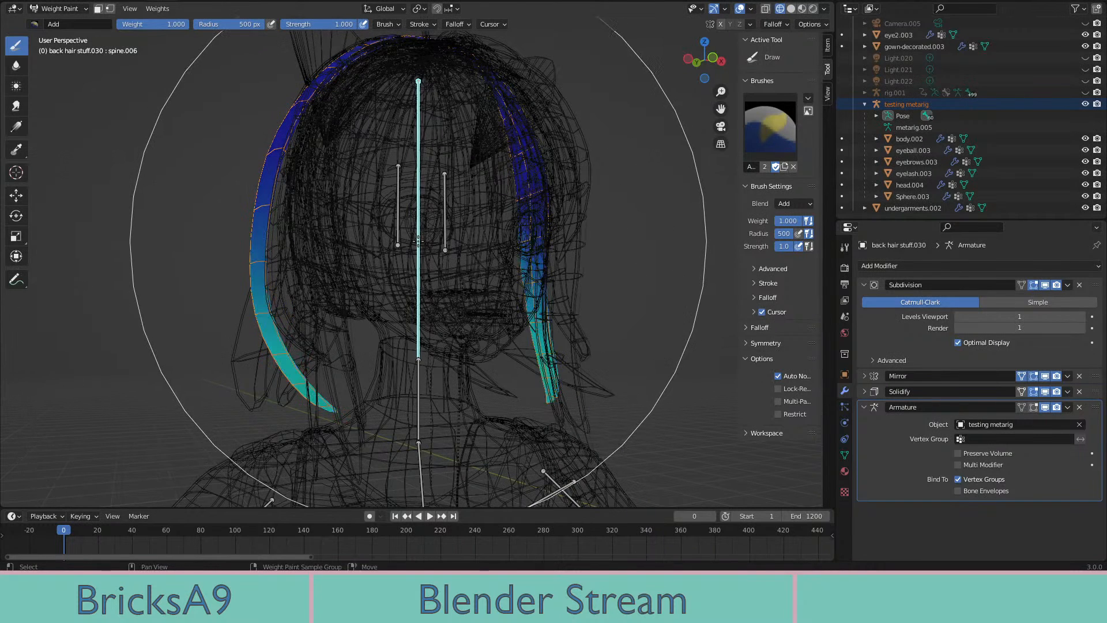
mouse_move(331, 393)
left_mouse_down()
mouse_move(267, 275)
mouse_move(342, 87)
mouse_move(399, 58)
left_mouse_up()
middle_click_drag(396, 92, 404, 179)
left_click_drag(418, 86, 500, 69)
middle_click_drag(455, 68, 418, 307)
Test the painted weights in Material Preview by rotating the head bone spine.006 sideways, and undo the rotation
key("z")
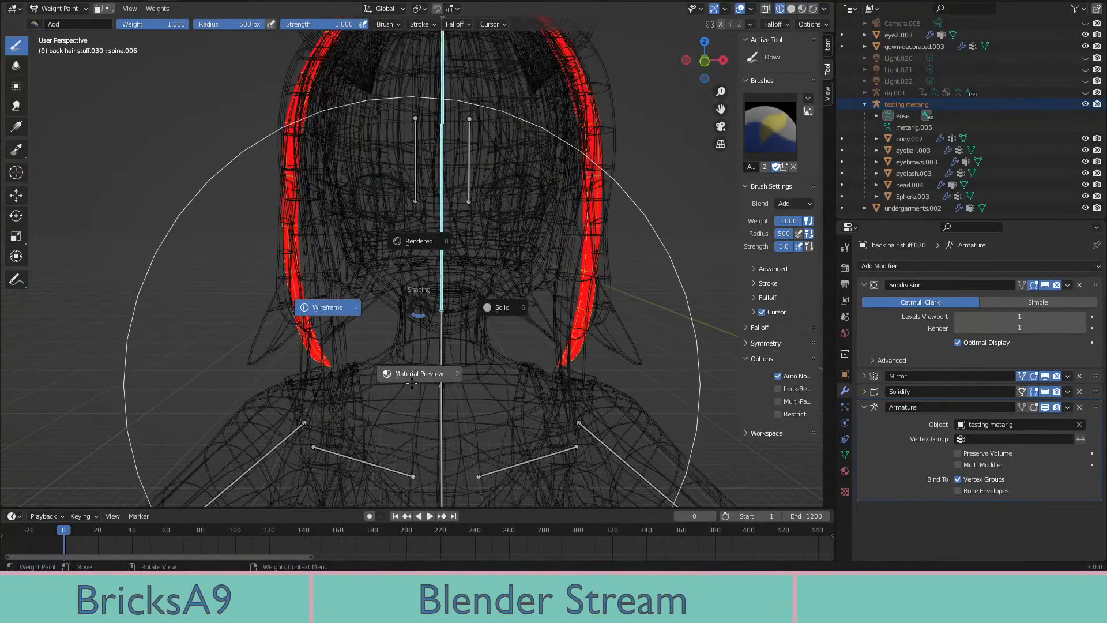
left_click(412, 383)
key("r")
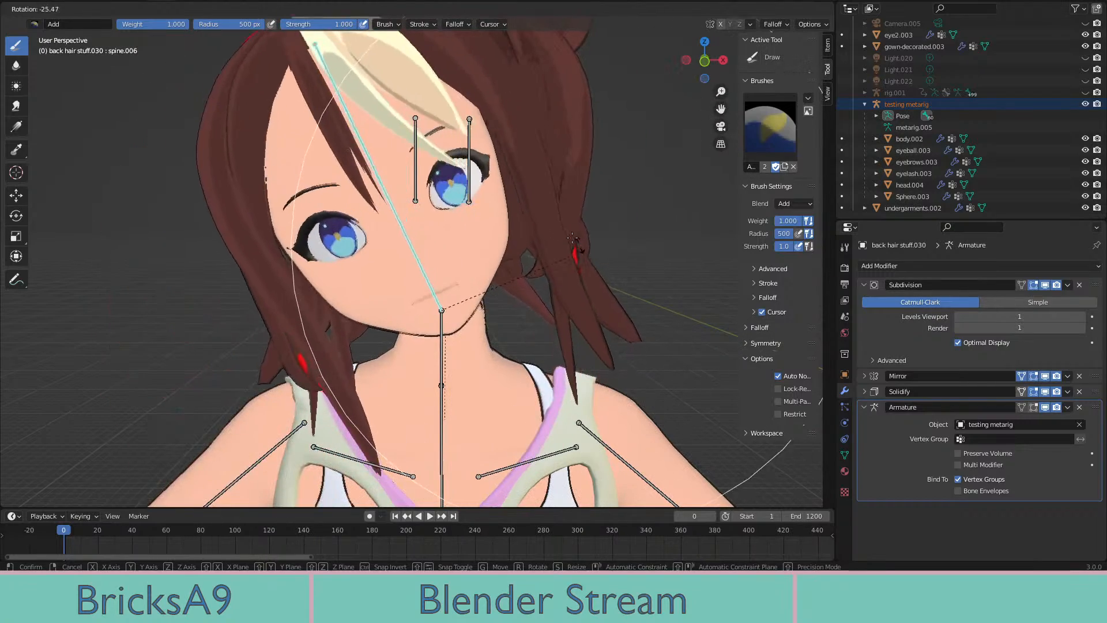
left_click(593, 226)
key("ctrl+z")
middle_click_drag(622, 328, 466, 330, "shift")
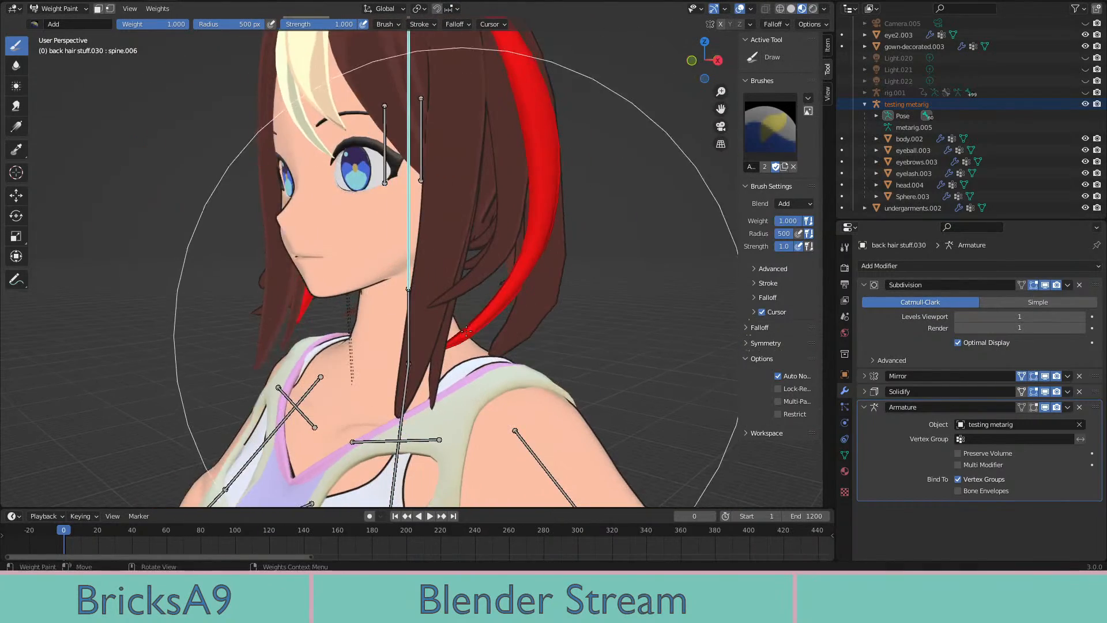
key("Tab")
key("Tab")
key("Tab")
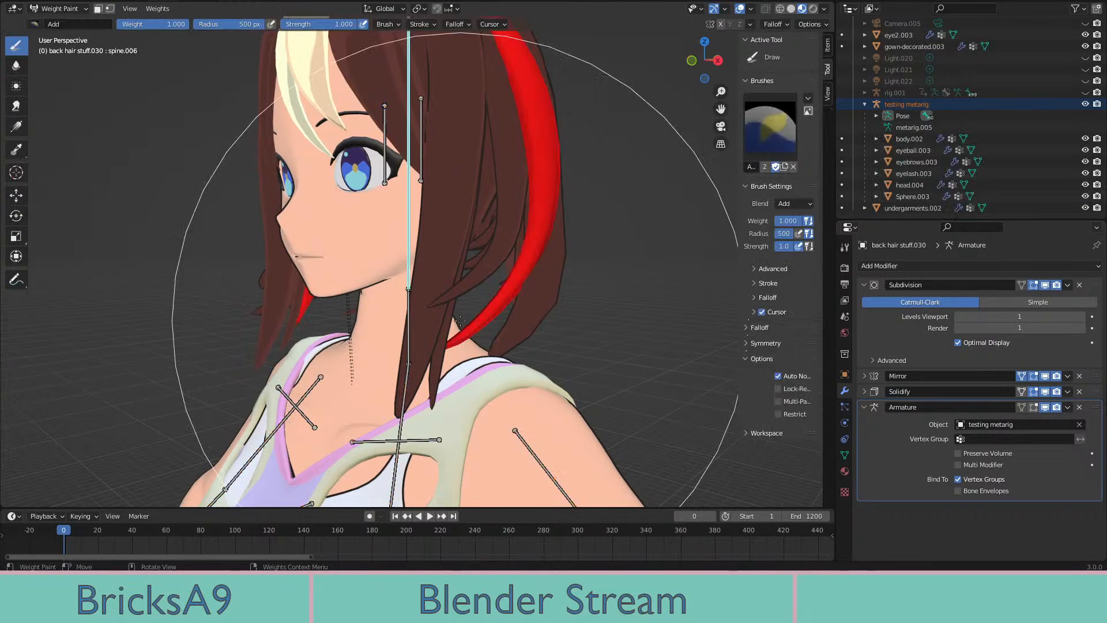
key("Tab")
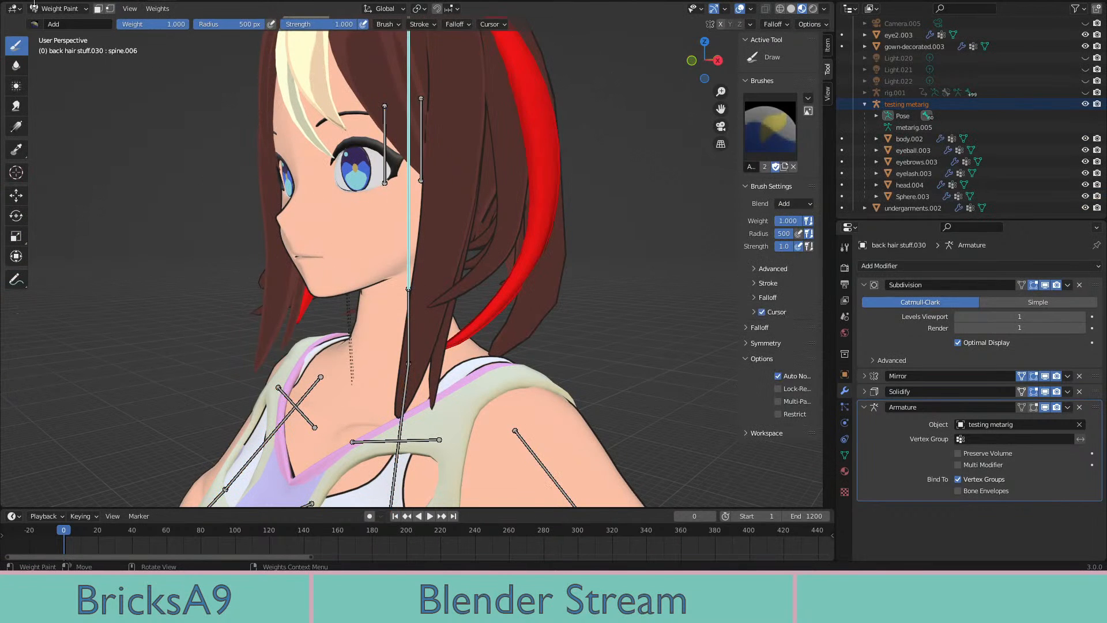
Return to Object Mode and select the hair strand sidebangs right.007
left_click(57, 9)
left_click(61, 23)
left_click(437, 367)
middle_click_drag(437, 367, 539, 378)
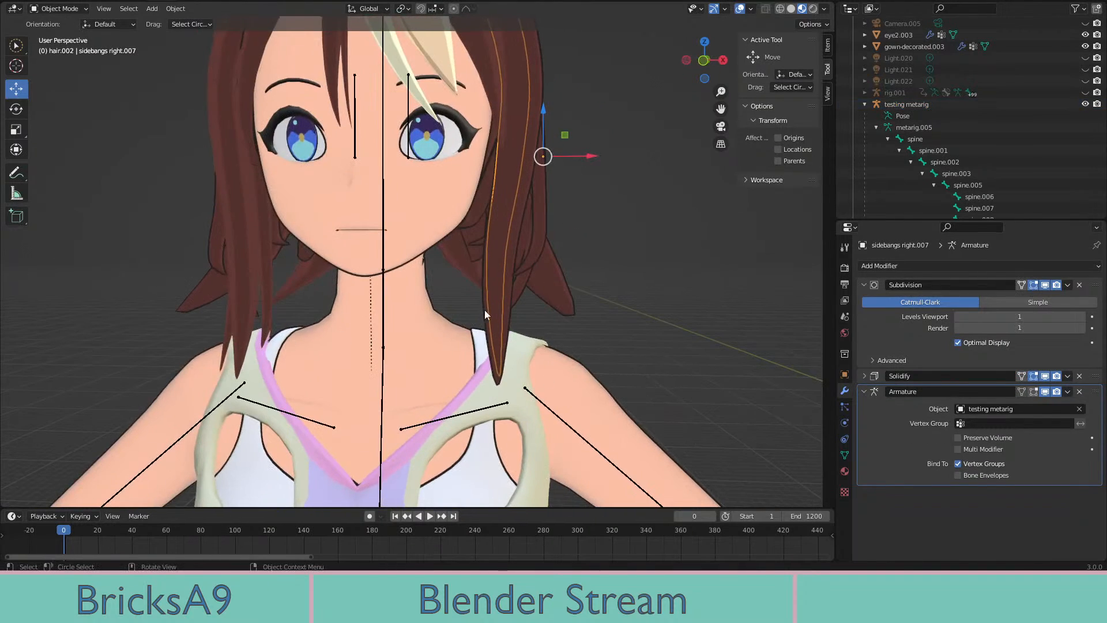
Select the testing metarig armature together with the sidebangs right.007 hair strand and switch to Weight Paint mode
middle_click_drag(501, 292, 504, 397, "shift")
left_click(453, 316)
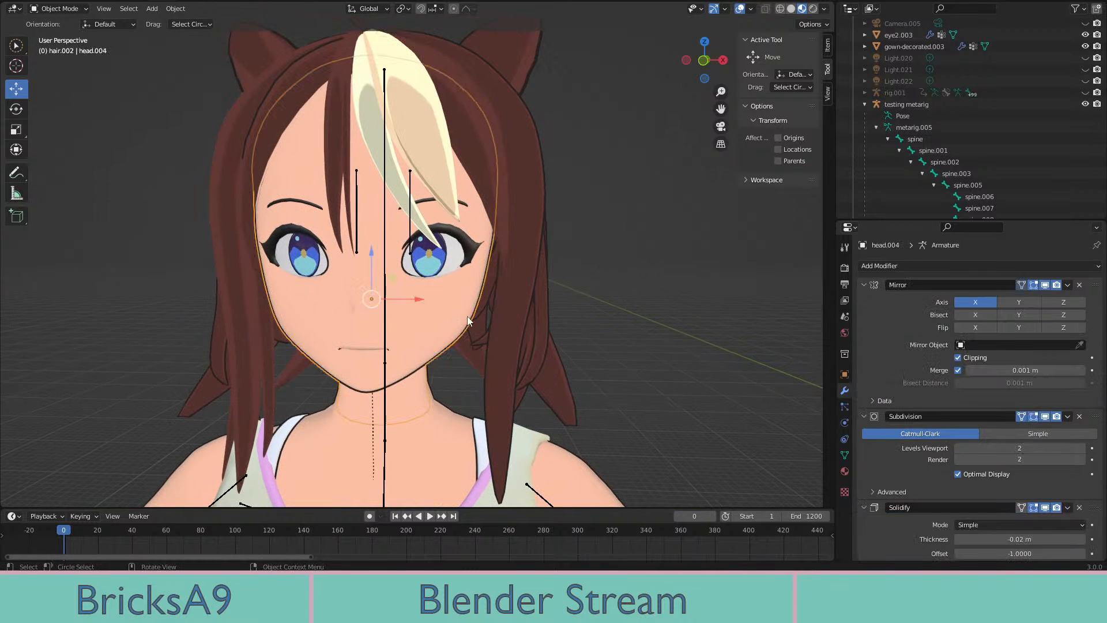
middle_click_drag(467, 316, 496, 358)
left_click(448, 416)
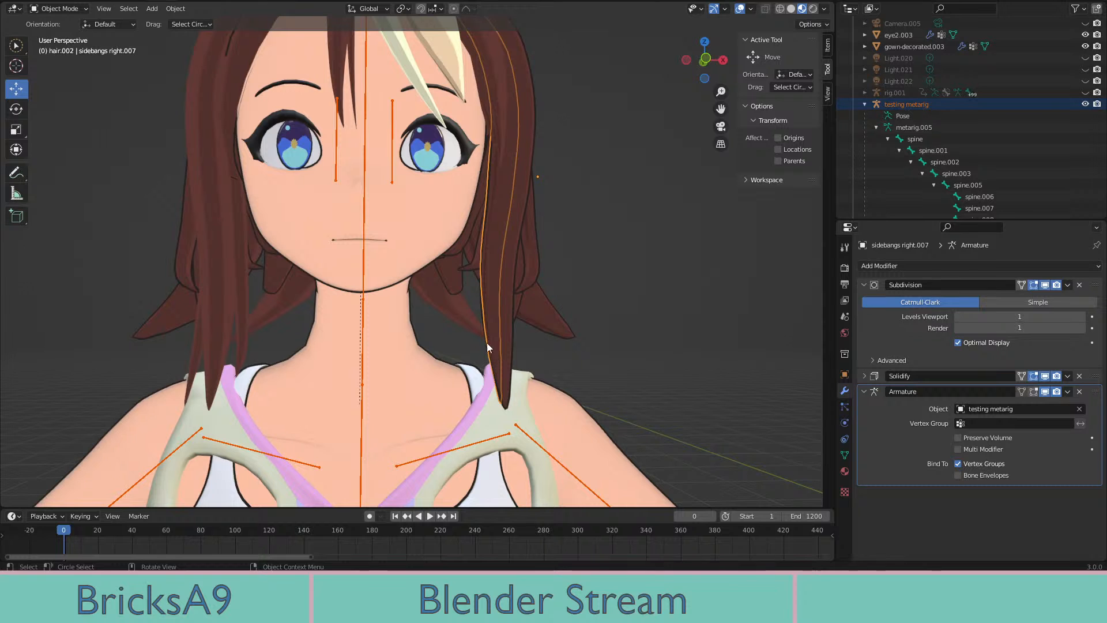
left_click(74, 74)
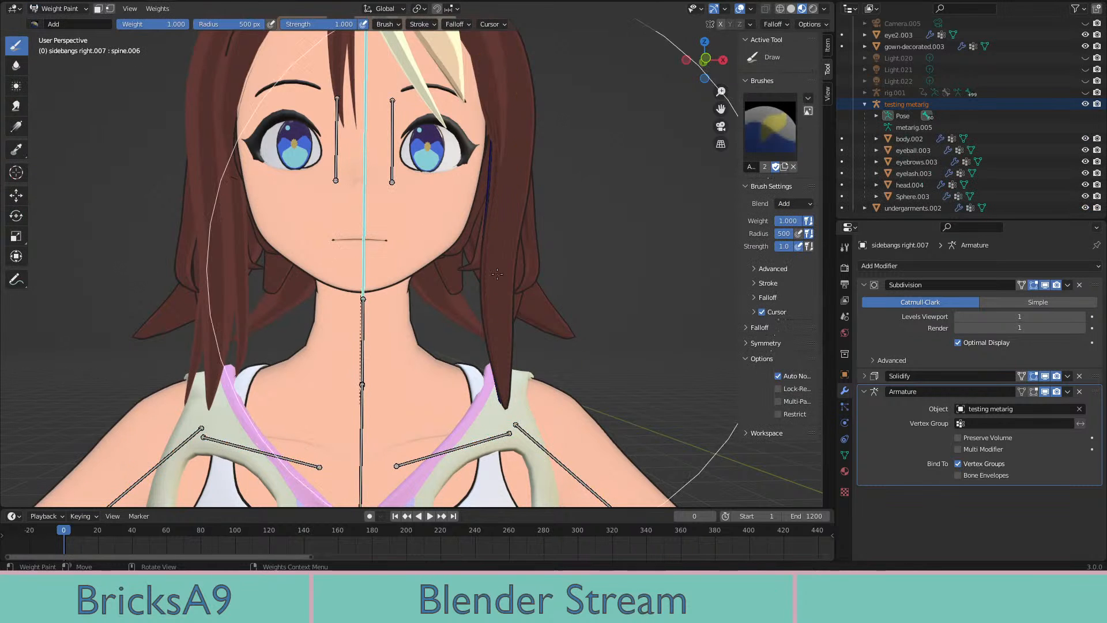
Try painting weight 1.000 for the spine.006 bone along the sidebangs right.007 strand, and undo the painting
middle_click_drag(427, 322, 449, 273)
mouse_move(471, 359)
middle_mouse_down()
mouse_move(475, 381)
mouse_move(428, 365)
middle_mouse_up()
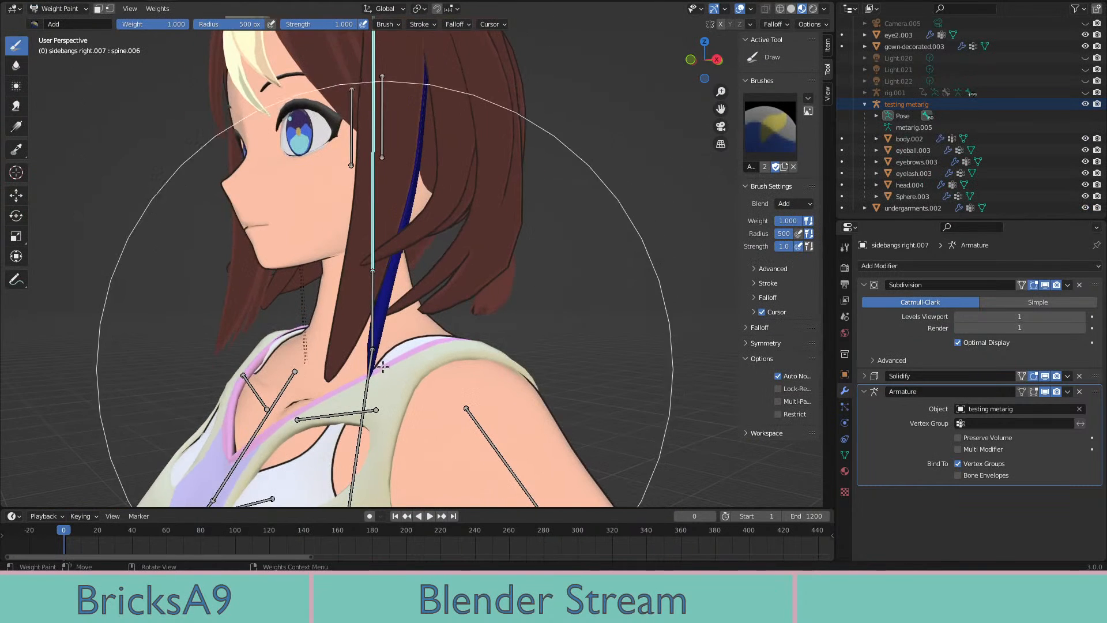
mouse_move(385, 367)
left_mouse_down()
mouse_move(385, 305)
mouse_move(390, 319)
left_mouse_up()
middle_click_drag(389, 318, 433, 123)
key("shift+z")
middle_click_drag(380, 69, 429, 236, "shift")
left_click_drag(429, 236, 404, 231)
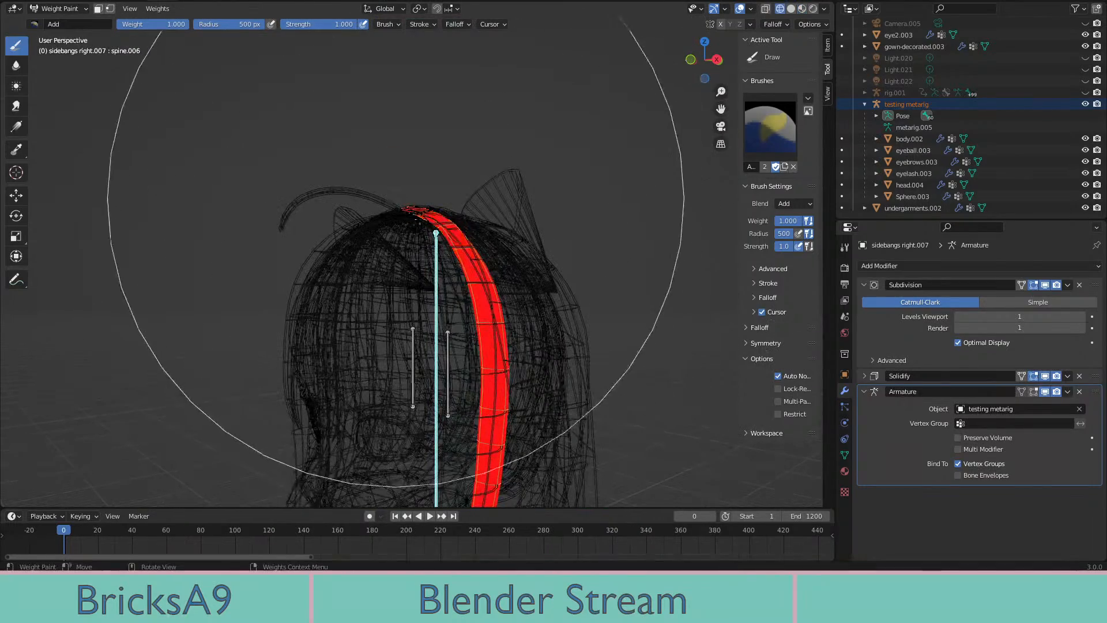
middle_click_drag(404, 230, 602, 279)
scroll(553, 282, "up", 4)
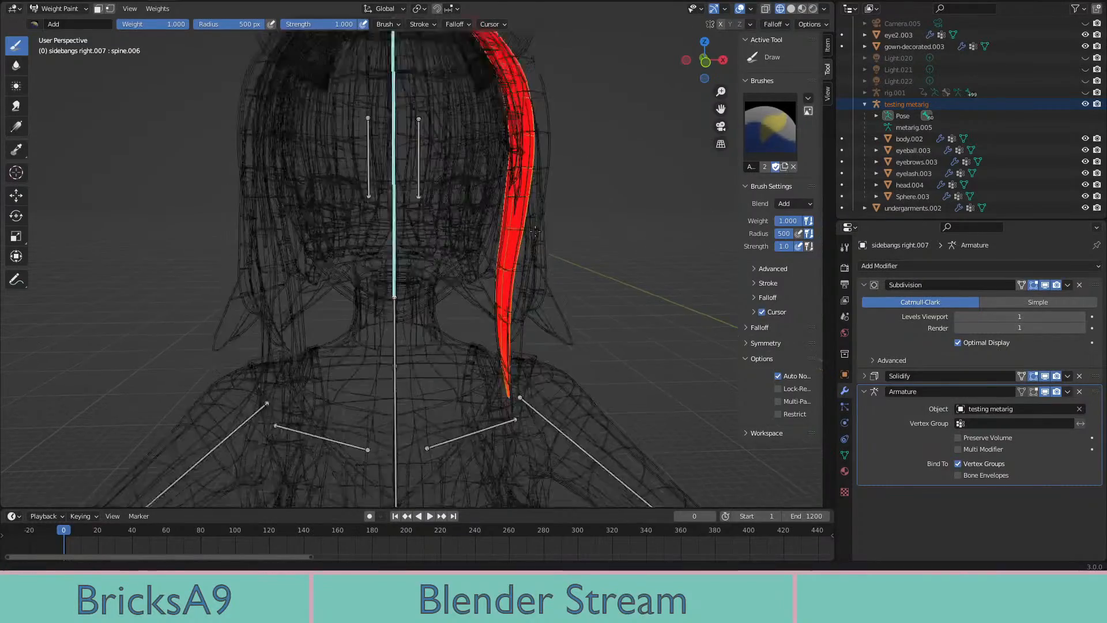
mouse_move(548, 229)
middle_mouse_down()
mouse_move(499, 302)
mouse_move(538, 313)
middle_mouse_up()
key("ctrl+z")
key("ctrl+Tab")
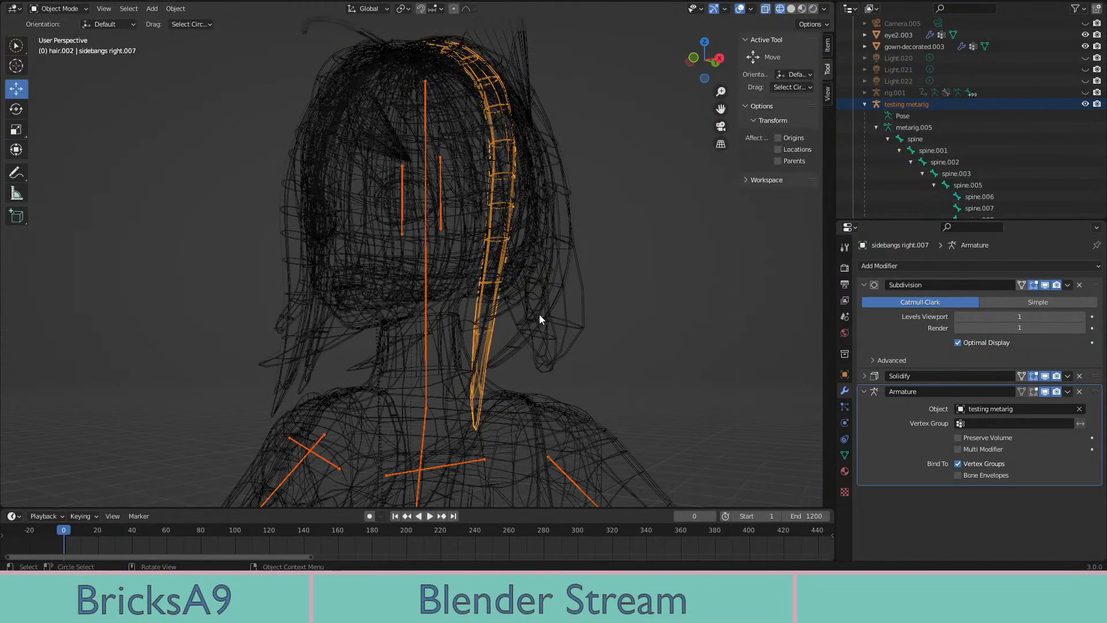
key("ctrl+Tab")
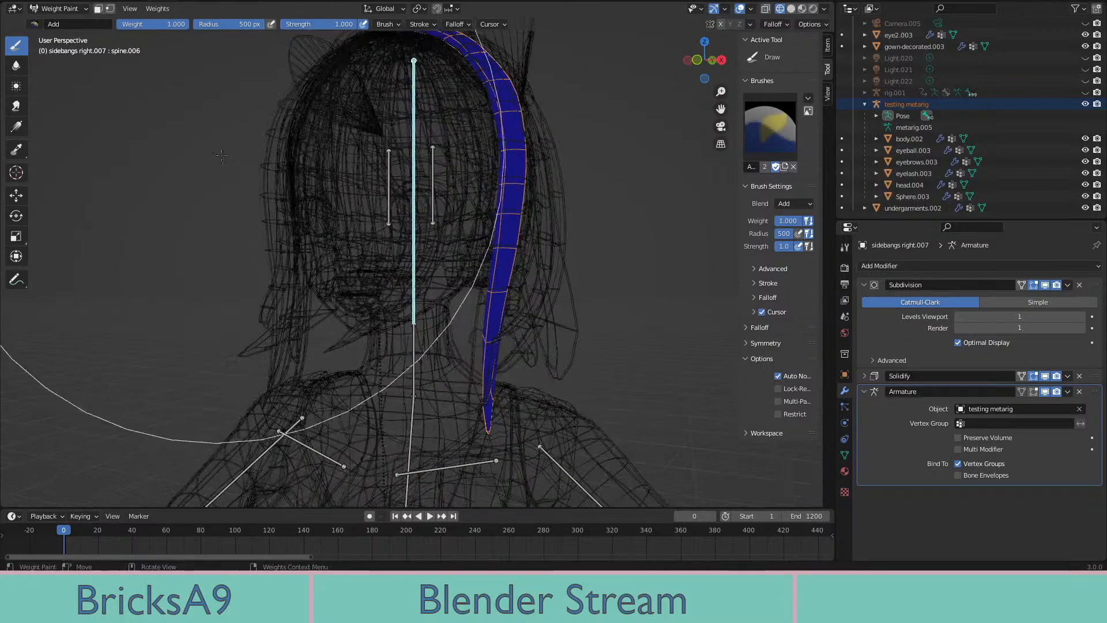
Paint weight 1.000 for spine.006 over the whole sidebangs right.007 strand, restore Material Preview shading and return to Object Mode
mouse_move(413, 251)
left_mouse_down()
mouse_move(494, 470)
mouse_move(482, 502)
mouse_move(515, 82)
left_mouse_up()
middle_click_drag(515, 82, 504, 118)
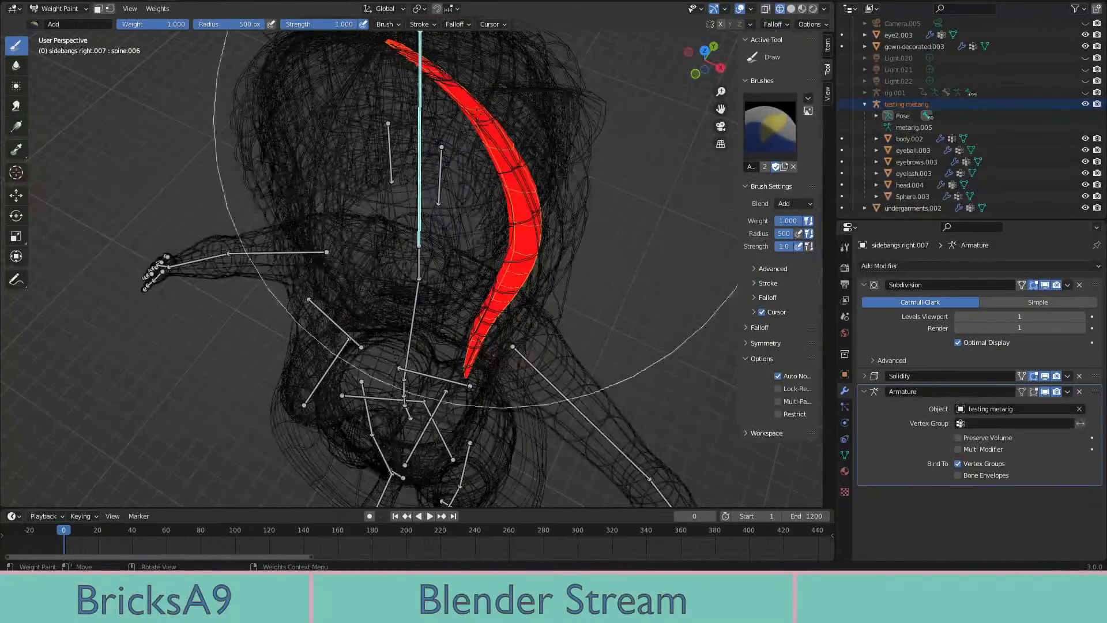
mouse_move(520, 344)
middle_mouse_down()
mouse_move(450, 277)
mouse_move(420, 321)
middle_mouse_up()
key("z")
left_click(418, 363)
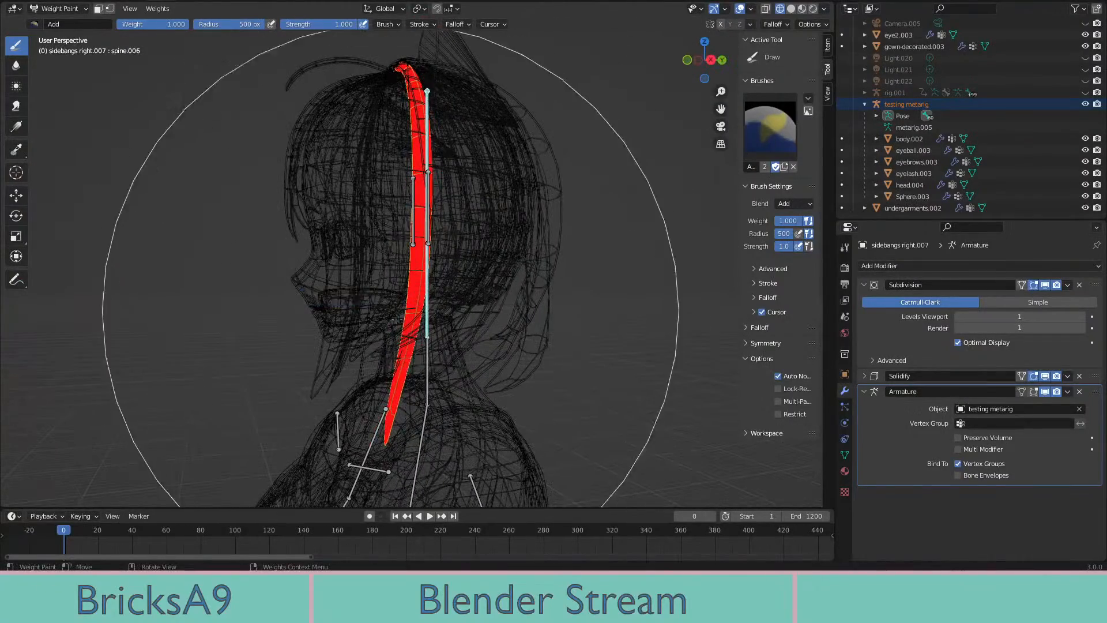
middle_click_drag(418, 369, 1, 97)
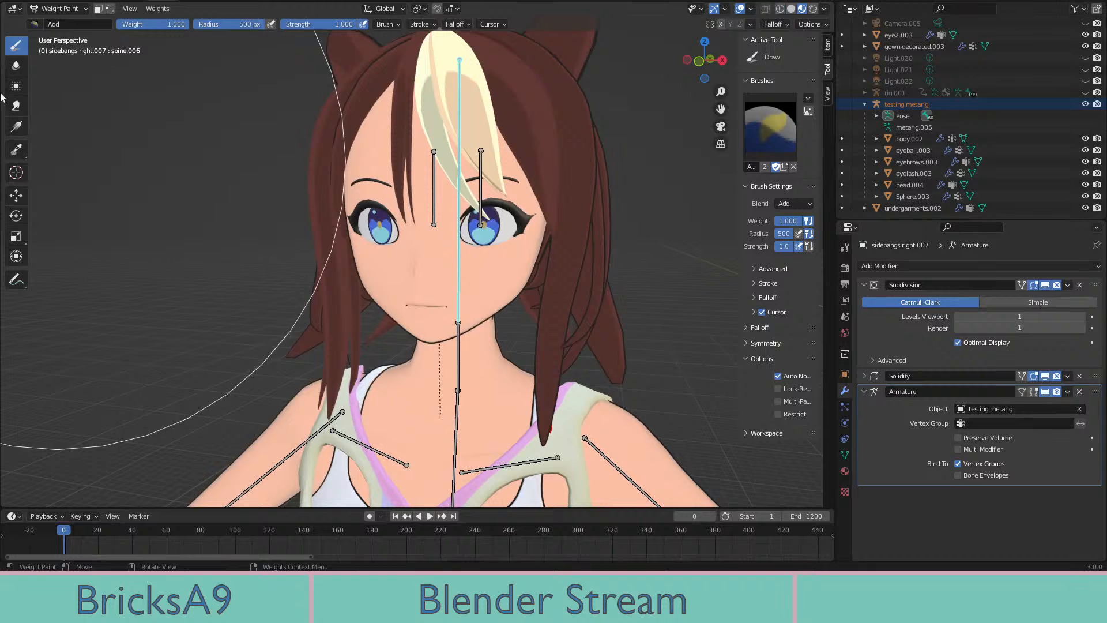
left_click(50, 11)
left_click(55, 22)
Select the metarig armature together with the sidebangs left inner.003 strand and enter Weight Paint mode
mouse_move(354, 314)
middle_mouse_down("shift")
mouse_move(368, 265)
mouse_move(378, 296)
mouse_move(407, 280)
mouse_move(424, 319)
middle_mouse_up("shift")
left_click(378, 296)
key("z")
left_click(199, 165)
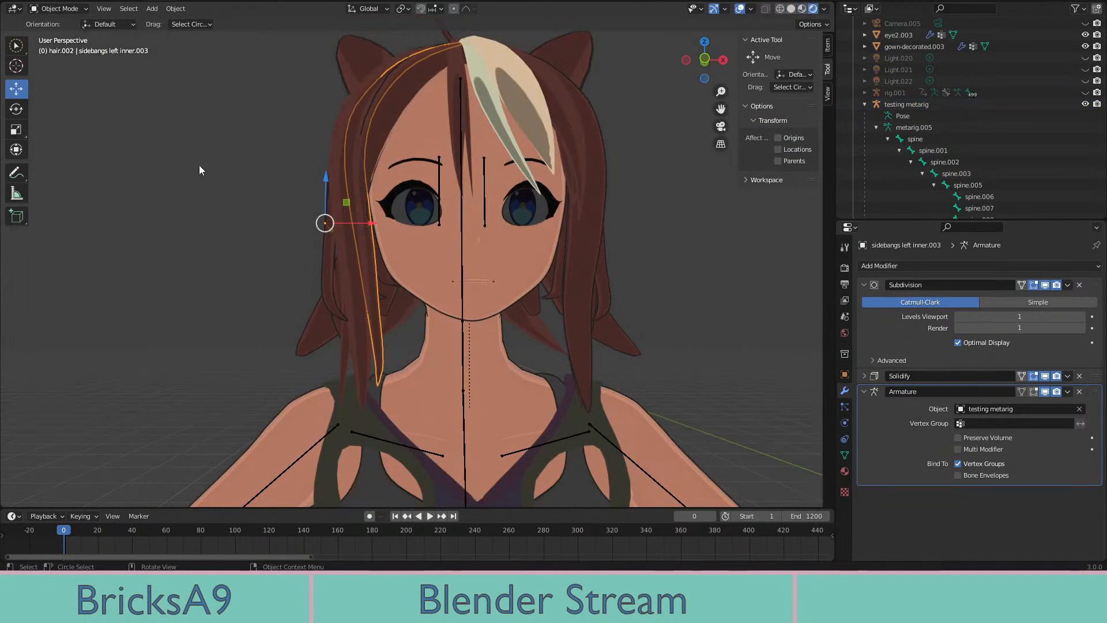
left_click(407, 355)
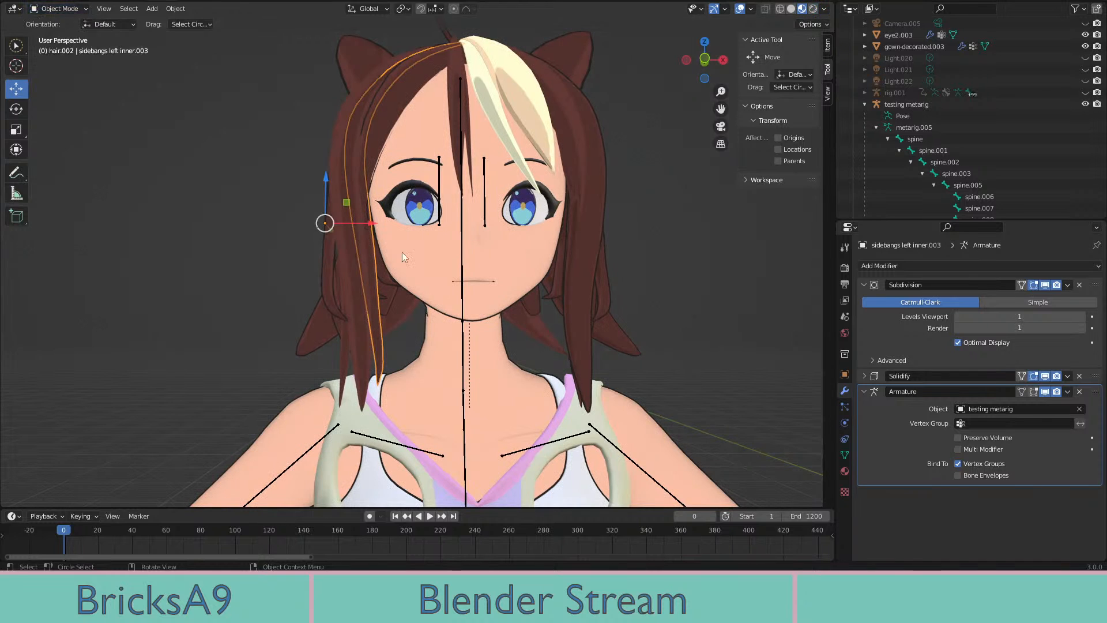
left_click(462, 247)
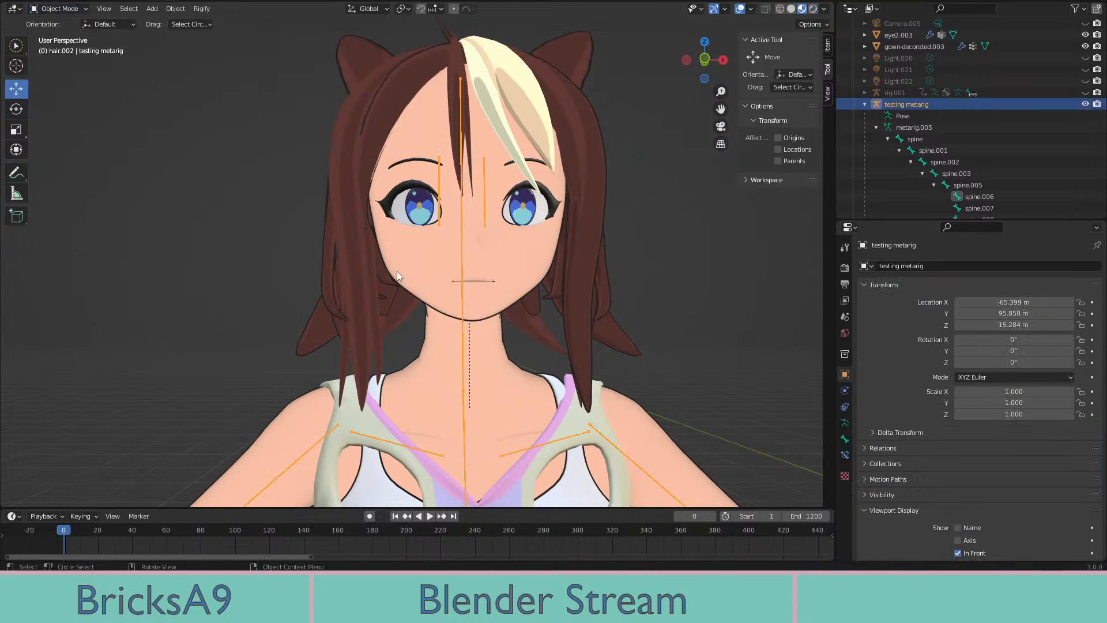
left_click(378, 344, "shift")
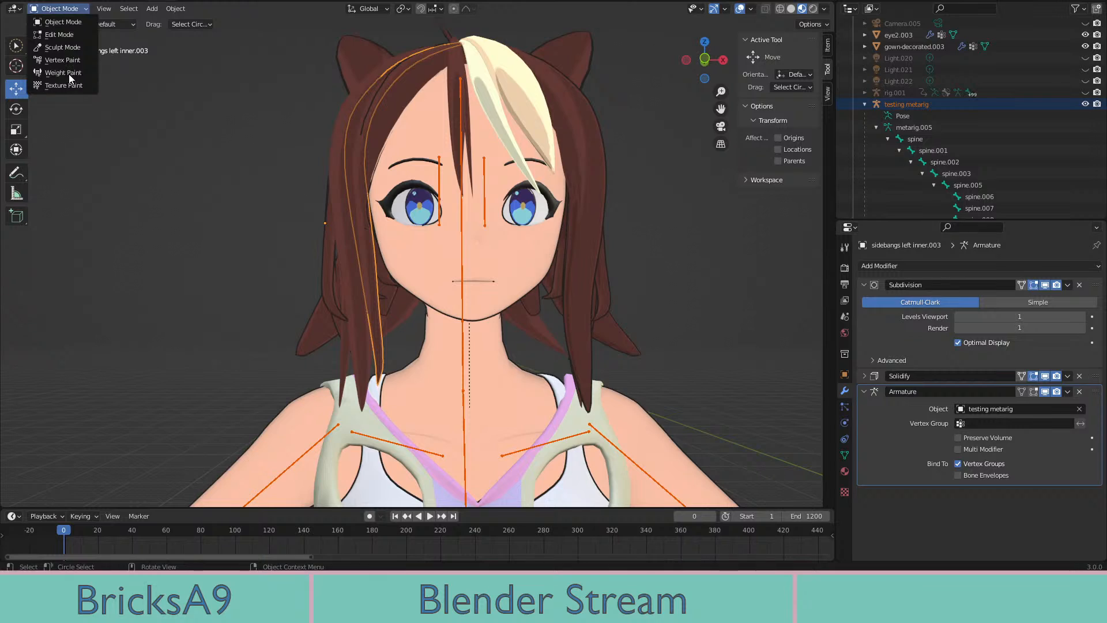
left_click(63, 72)
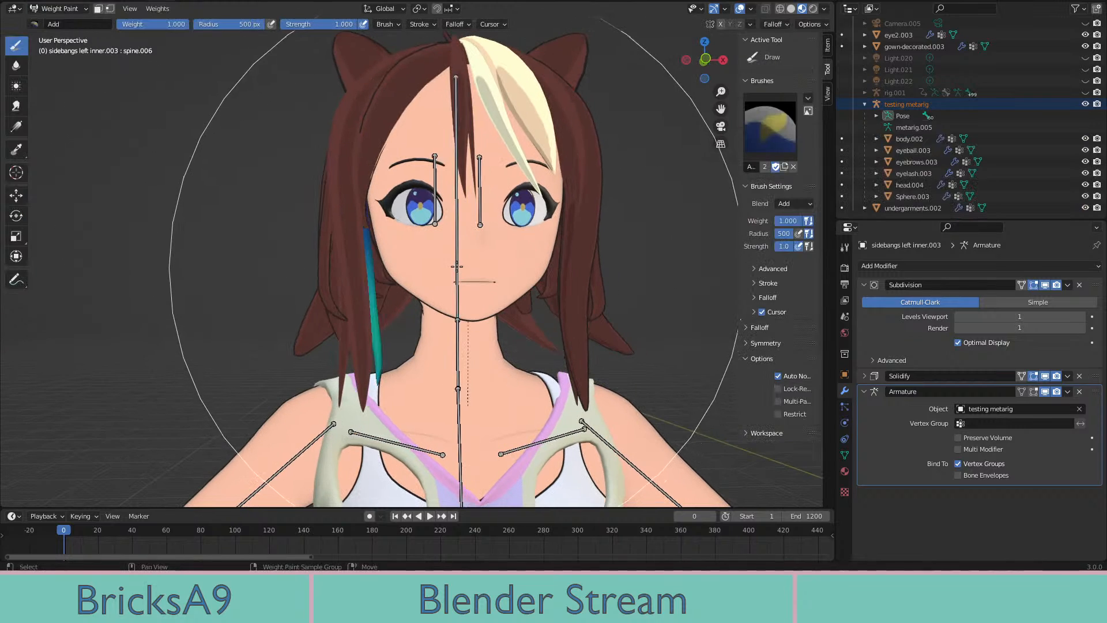
Paint weight 1.000 for spine.006 over the whole sidebangs left inner.003 strand in wireframe, restore the shading and return to Object Mode
key("z")
left_click(352, 292)
left_click(361, 256)
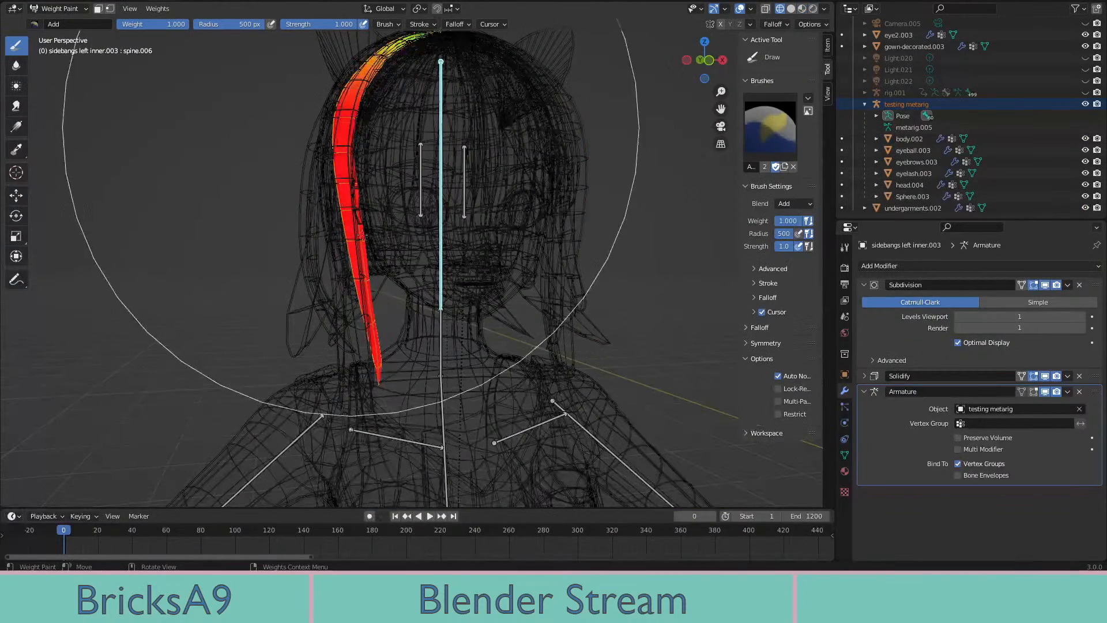
middle_click_drag(400, 35, 444, 137)
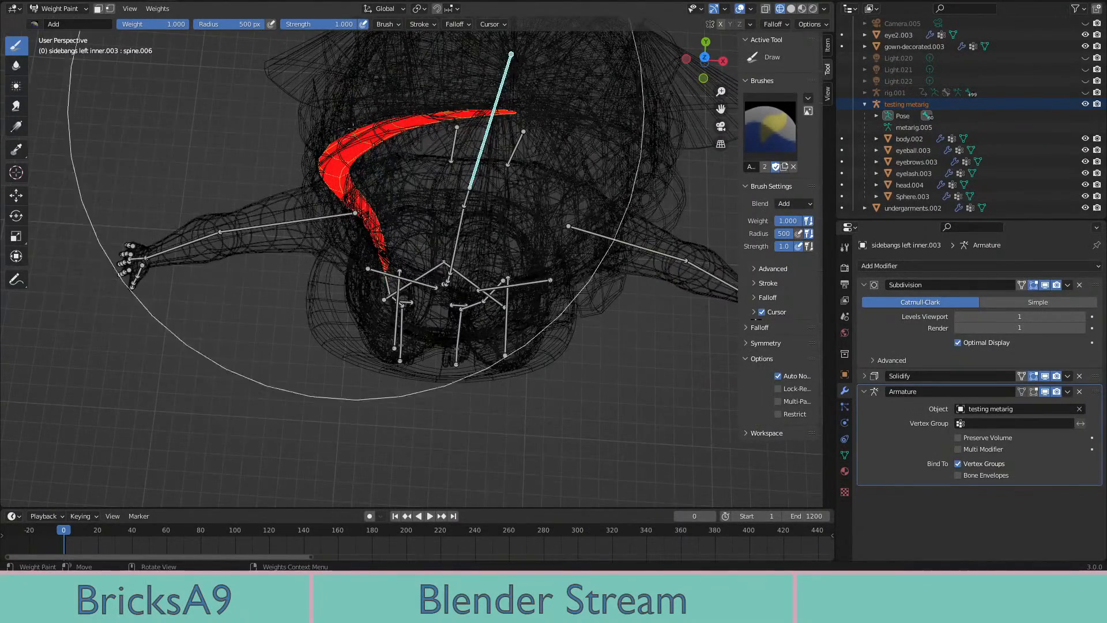
mouse_move(355, 109)
middle_mouse_down()
mouse_move(400, 272)
mouse_move(432, 284)
mouse_move(504, 265)
mouse_move(496, 271)
middle_mouse_up()
key("shift+z")
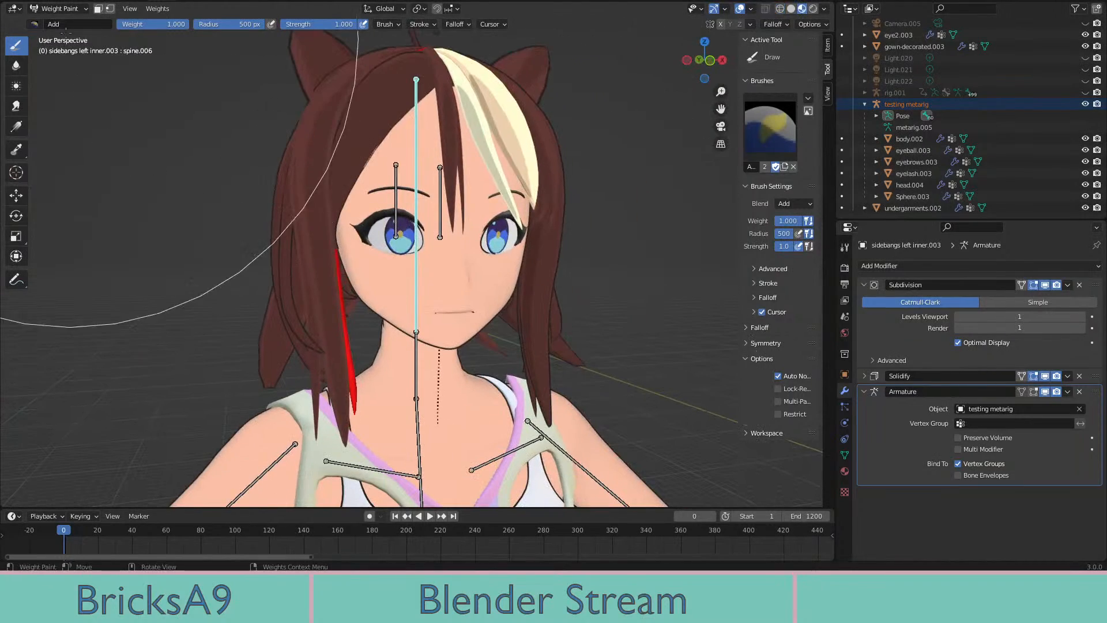
key("ctrl+Tab")
Select the metarig armature together with the sidebangs left outer.006 strand and switch to Weight Paint mode
mouse_move(337, 273)
middle_mouse_down()
mouse_move(386, 264)
mouse_move(333, 341)
mouse_move(428, 246)
middle_mouse_up()
left_click(333, 341)
left_click(429, 246)
left_click(327, 344, "shift")
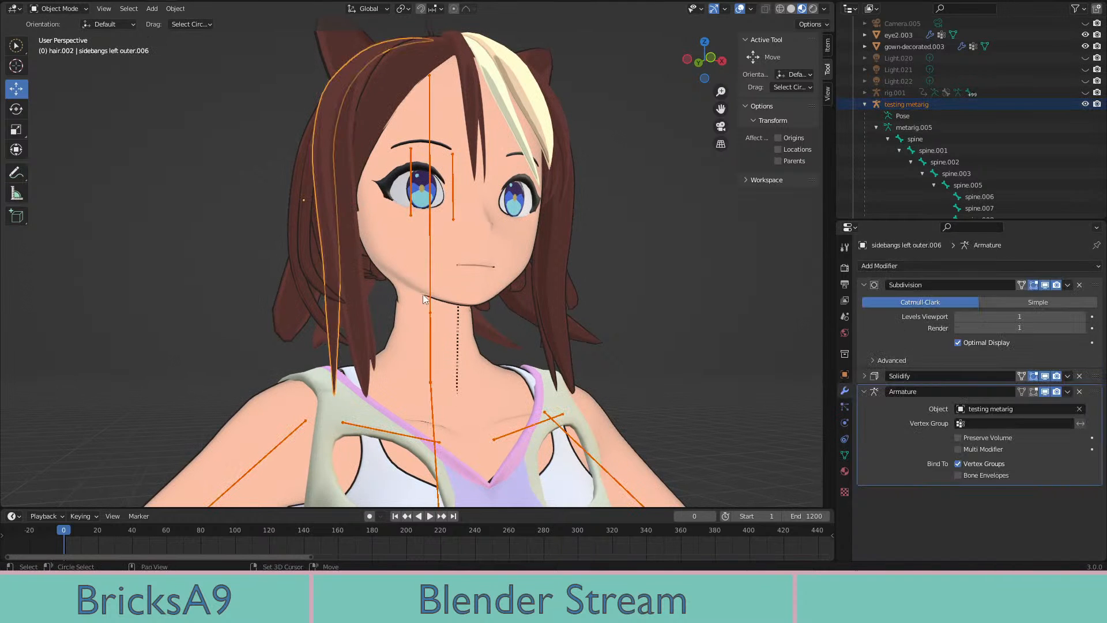
middle_click_drag(423, 294, 397, 288)
left_click(59, 73)
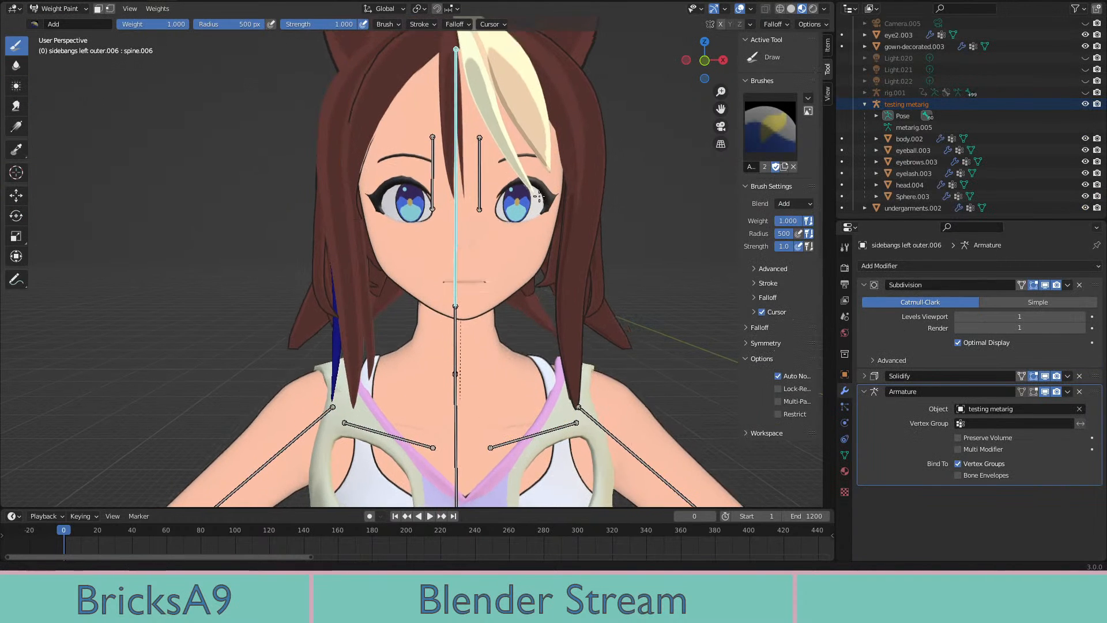
Pick the spine.006 bone and paint weight 1.000 over the whole sidebangs left outer.006 strand in wireframe display
left_click(458, 240)
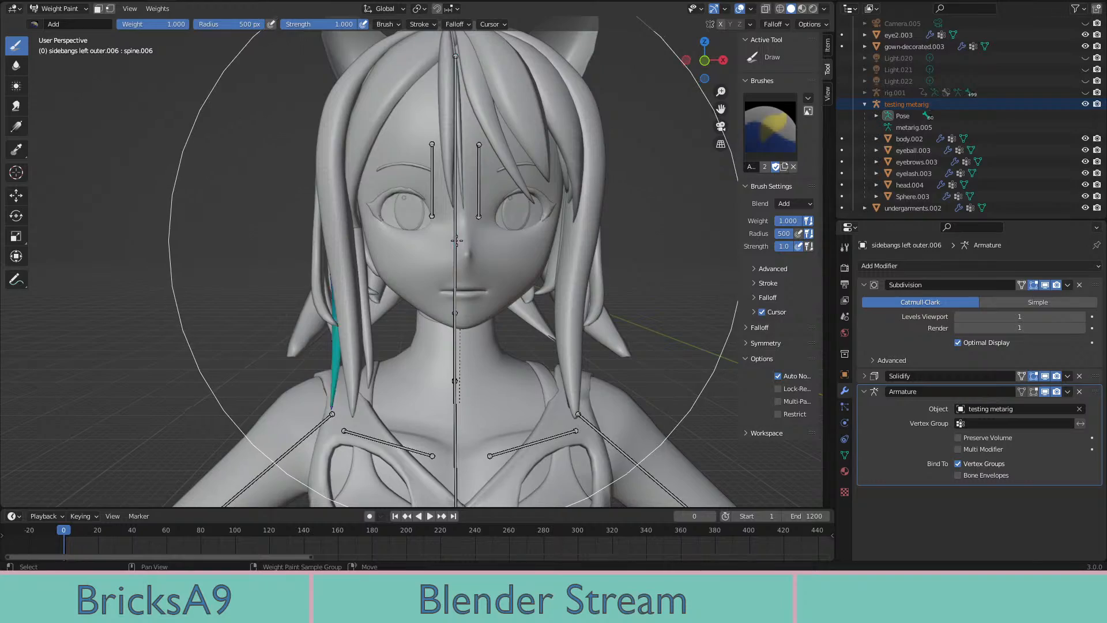
key("z")
left_click(365, 254)
middle_click_drag(365, 254, 387, 331)
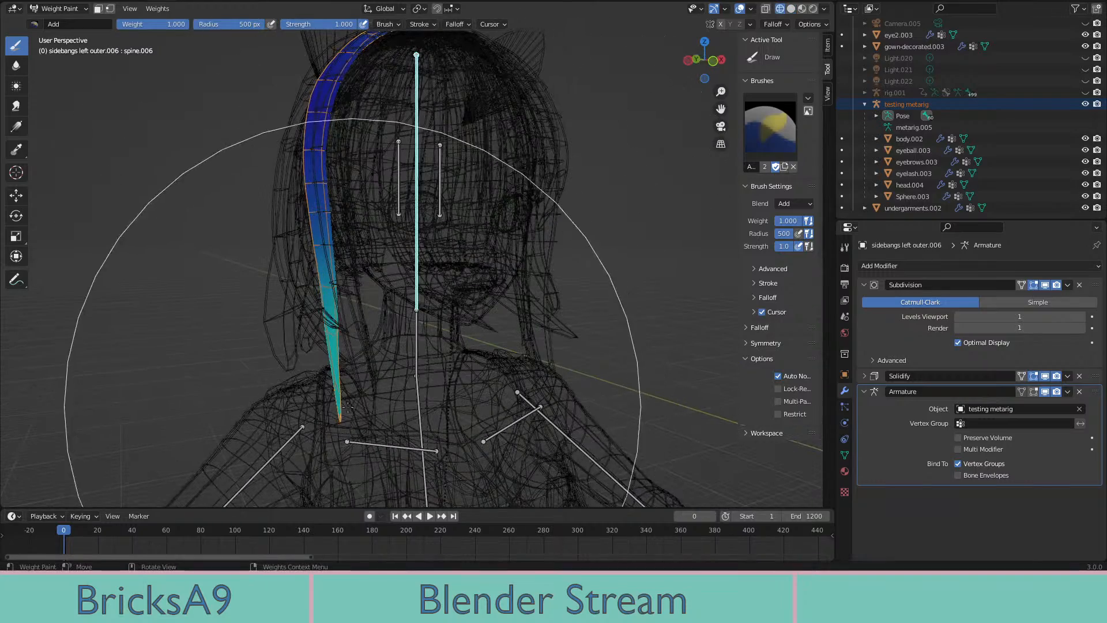
left_click_drag(343, 348, 367, 149)
middle_click_drag(367, 149, 411, 322)
Restore Material Preview shading and return from Weight Paint mode to Object Mode
left_click(541, 355)
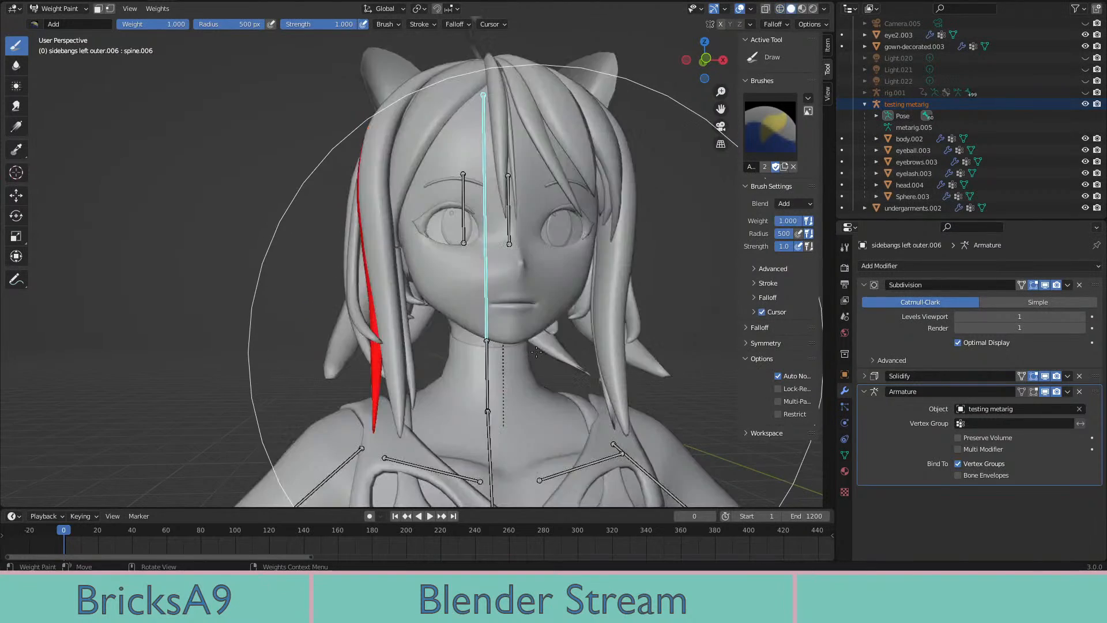
middle_click_drag(525, 316, 556, 323)
key("z")
left_click(548, 435)
mouse_move(452, 369)
middle_mouse_down()
mouse_move(469, 372)
mouse_move(476, 314)
middle_mouse_up()
left_click(47, 9)
left_click(52, 22)
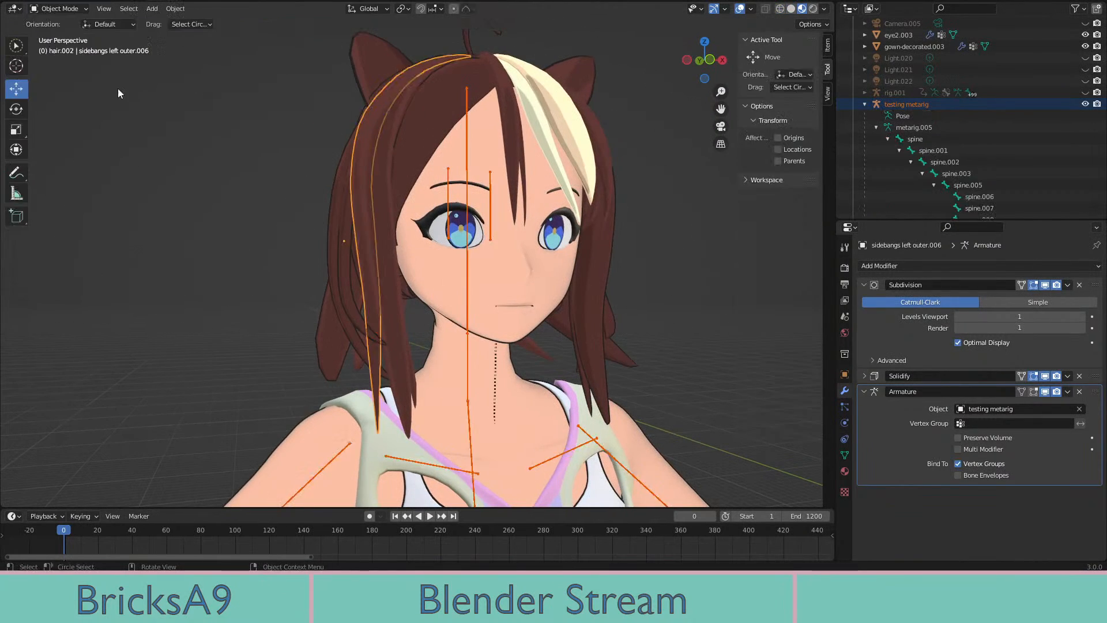
Select the testing metarig armature on its own and switch it to Pose Mode
mouse_move(354, 324)
middle_mouse_down()
mouse_move(406, 308)
mouse_move(377, 290)
middle_mouse_up()
left_click(376, 287)
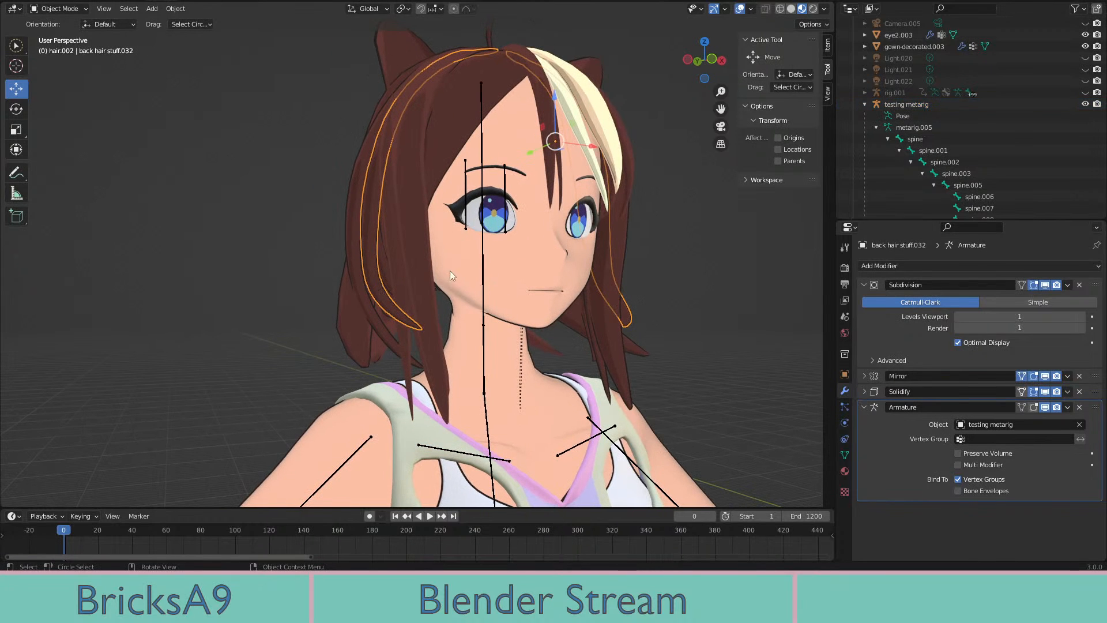
middle_click_drag(449, 271, 522, 272)
left_click(507, 237)
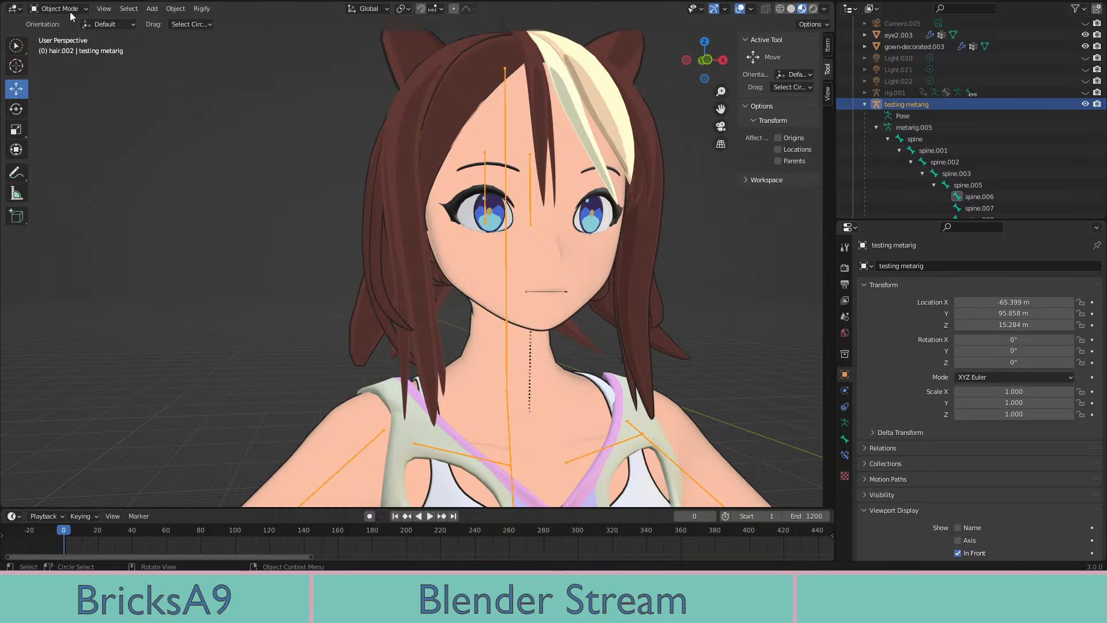
left_click(61, 47)
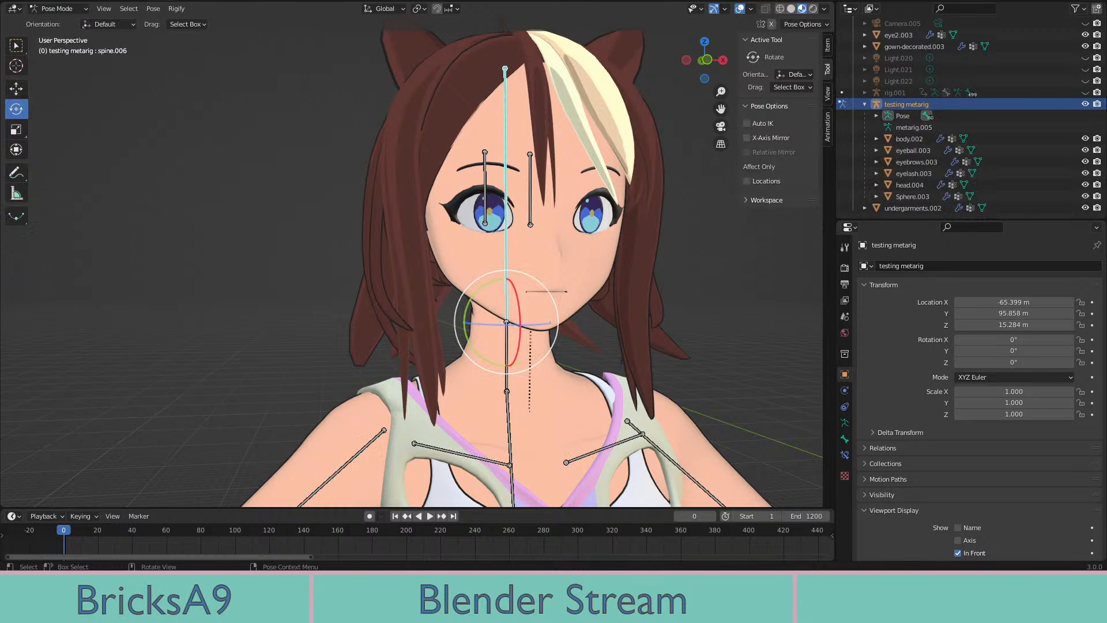
Rotate the spine.006 head bone in several directions to test how the hair follows, reverting every rotation
left_click_drag(469, 346, 480, 284)
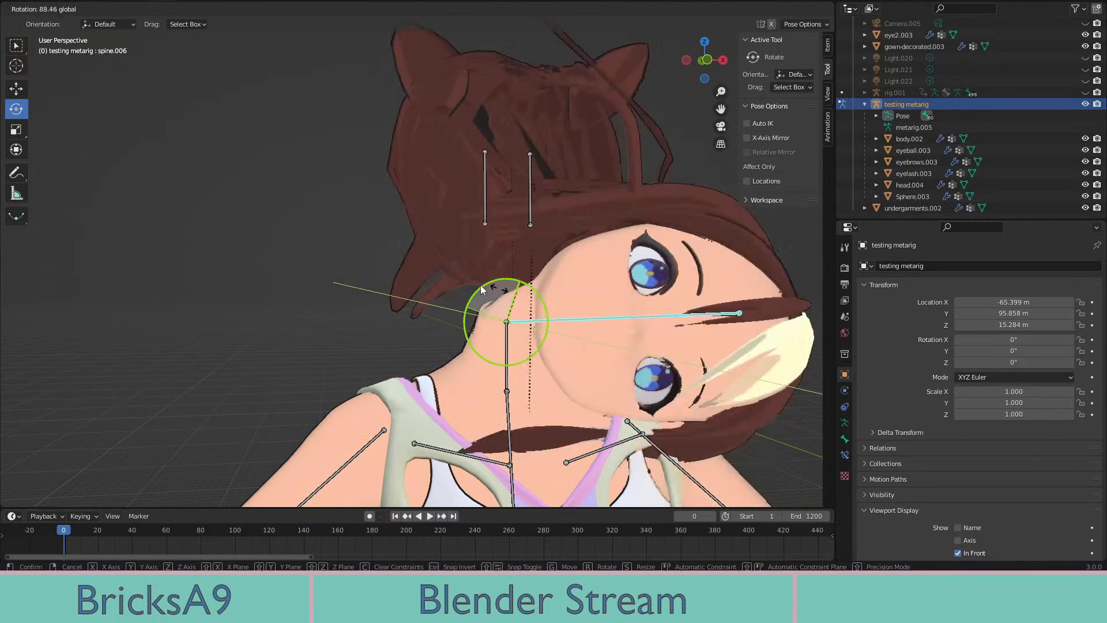
key("Escape")
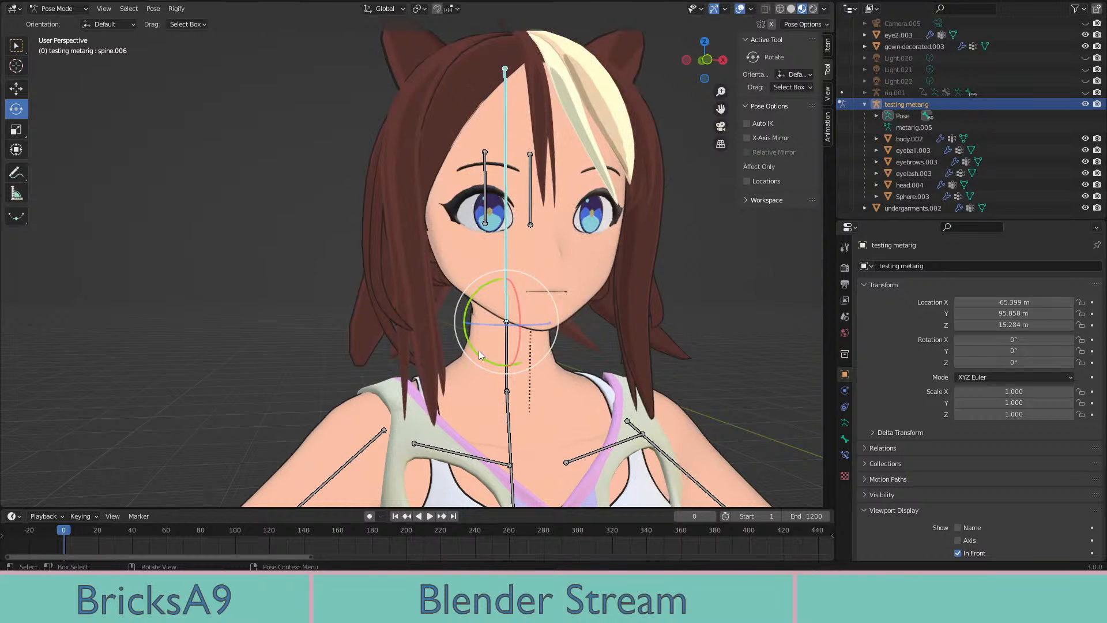
left_click_drag(476, 368, 437, 314)
key("ctrl+z")
middle_click_drag(441, 309, 501, 328)
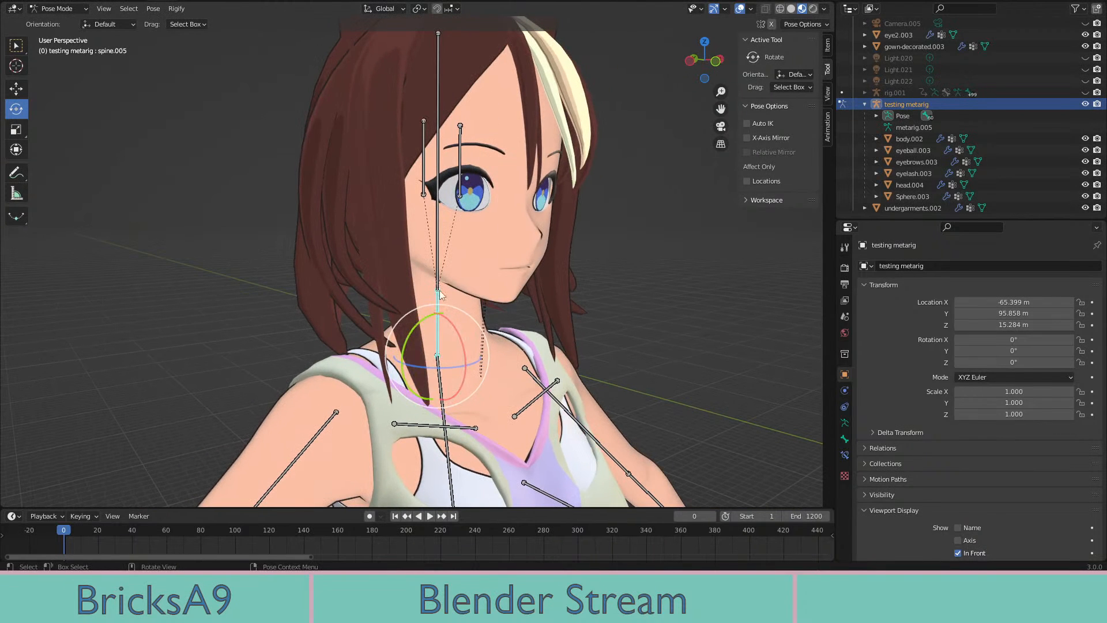
left_click_drag(421, 263, 475, 172)
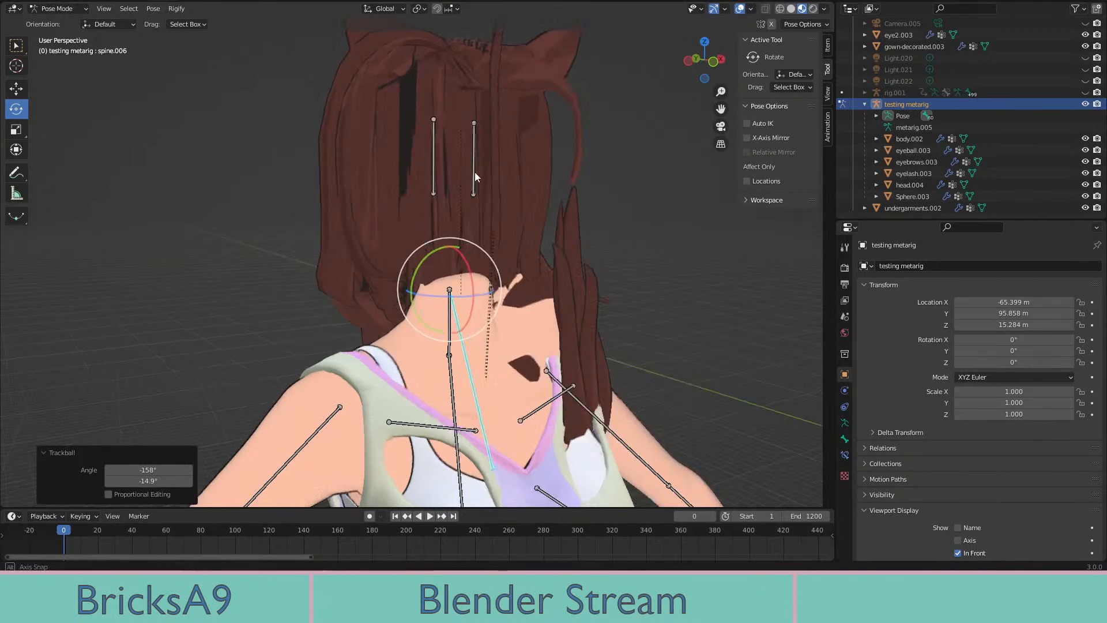
middle_click_drag(475, 172, 512, 292)
key("ctrl+z")
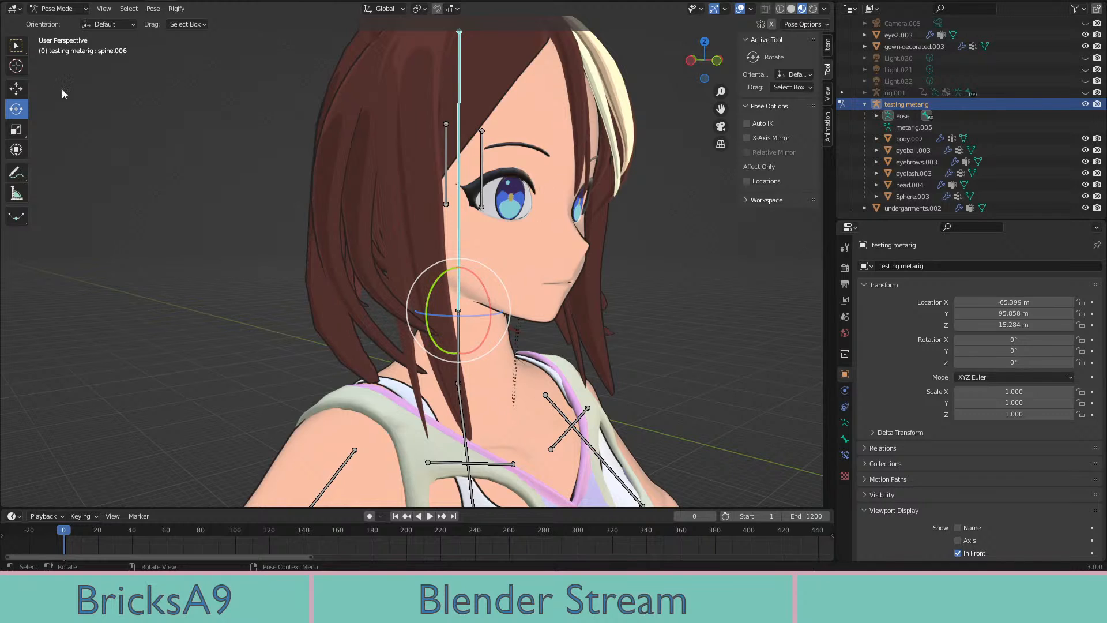
Return to Object Mode and select the back hair stuff.031 strand
left_click(47, 12)
middle_click_drag(350, 347, 353, 282, "shift")
middle_click_drag(451, 273, 147, 101)
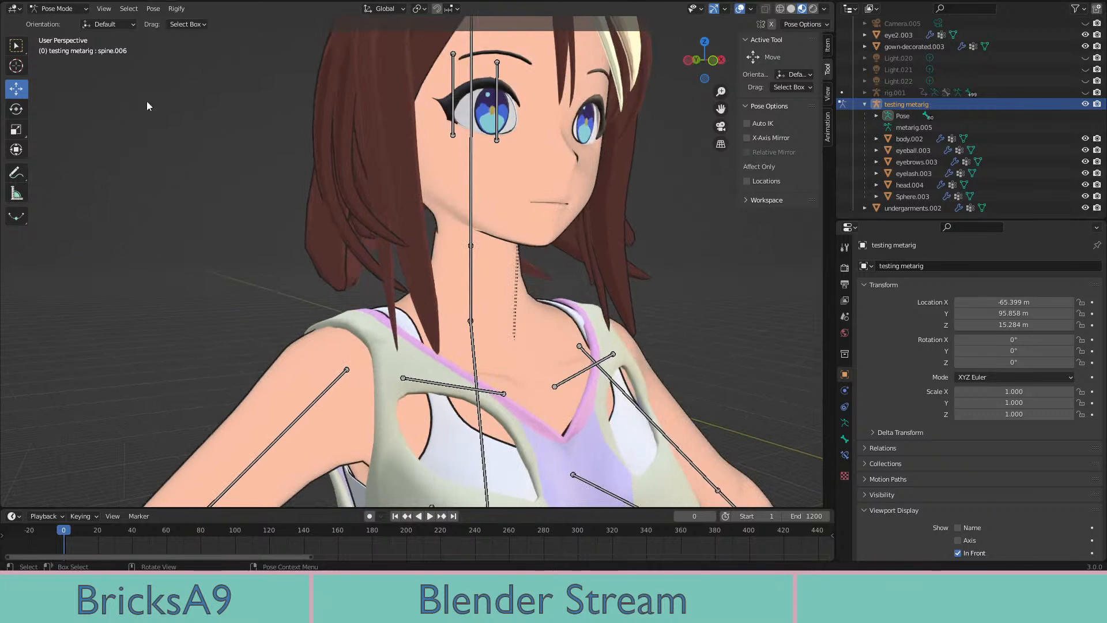
key("ctrl+Tab")
left_click(388, 240)
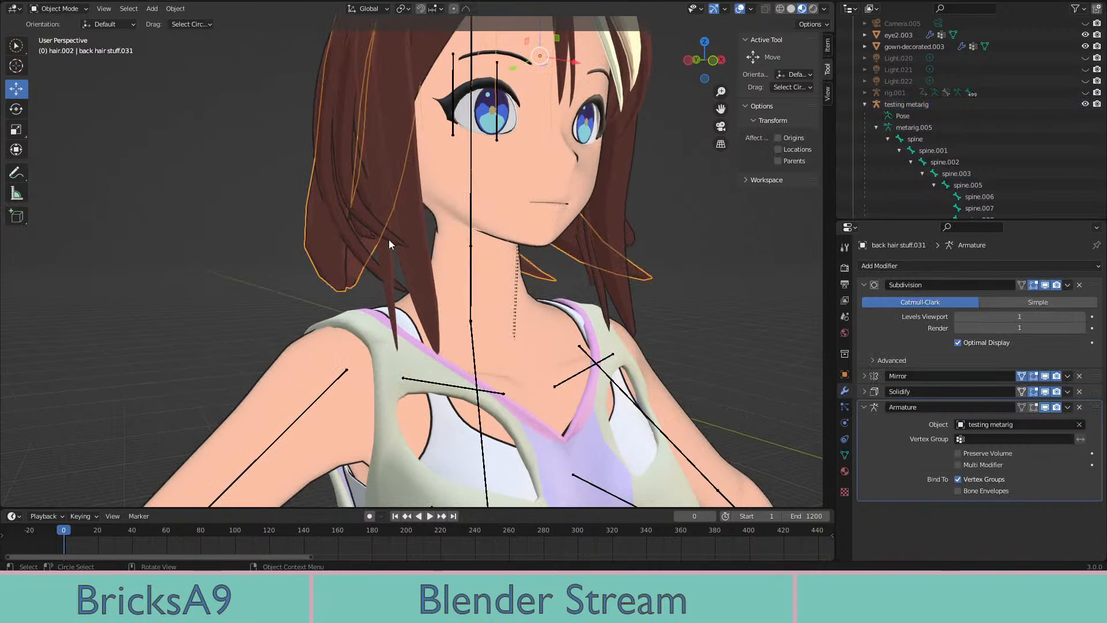
Select the testing metarig armature, switch it to Pose Mode and display the viewport in Wireframe shading
scroll(422, 281, "up", 1)
left_click(486, 294)
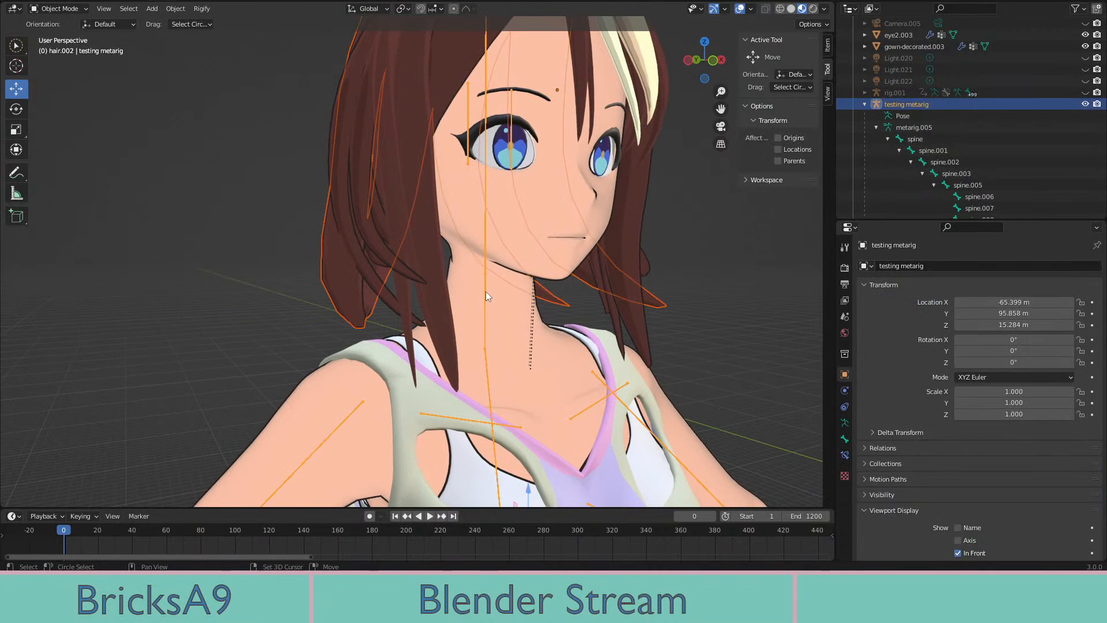
left_click(53, 50)
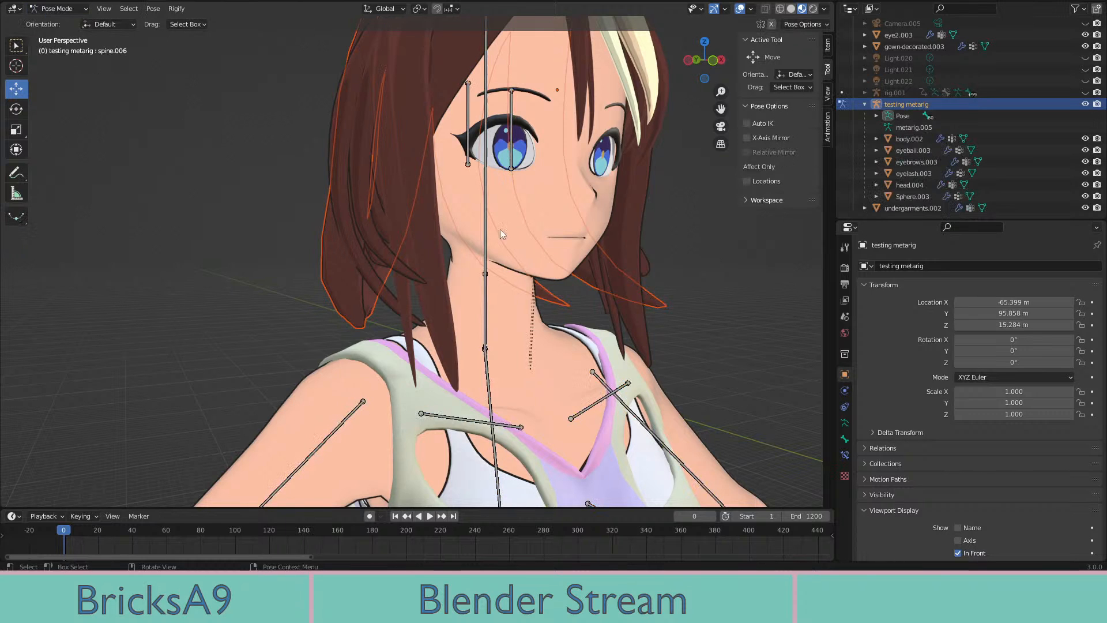
middle_click_drag(500, 229, 430, 260, "shift")
left_click(347, 270)
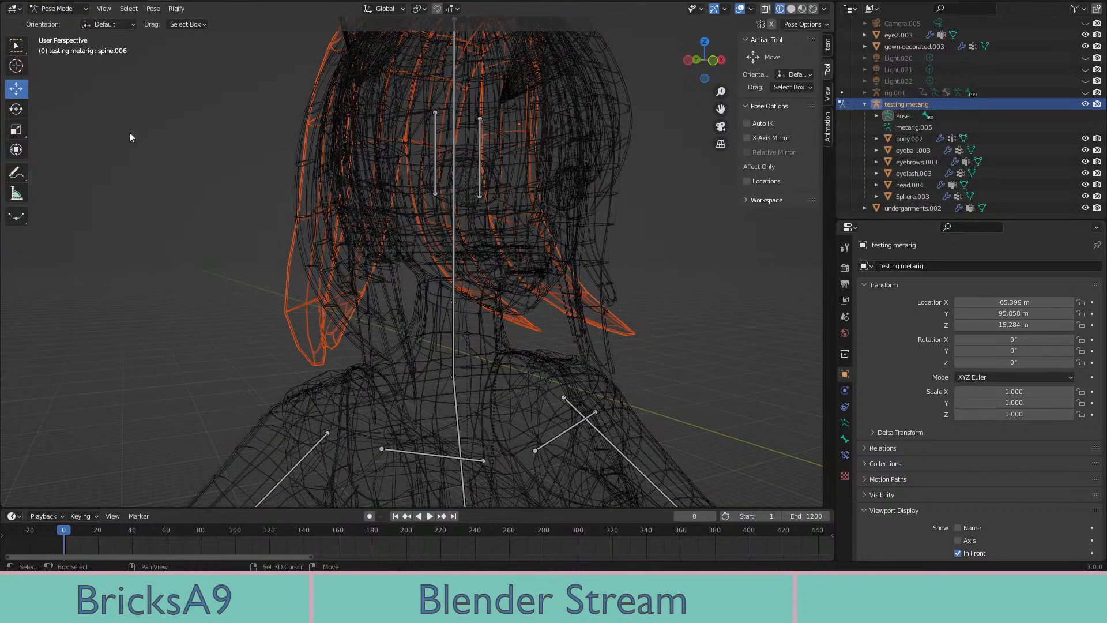
Return to Object Mode, select the testing metarig together with the back hair stuff.031 strand, and enter Weight Paint mode
left_click(51, 10)
left_click(60, 11)
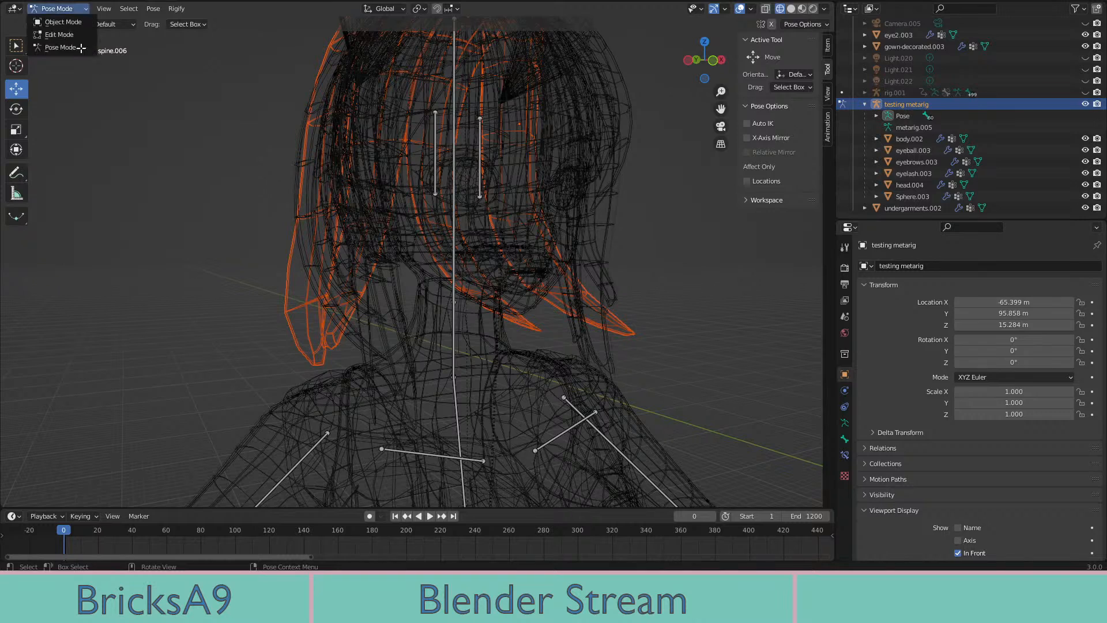
left_click(63, 22)
middle_click_drag(397, 323, 311, 301)
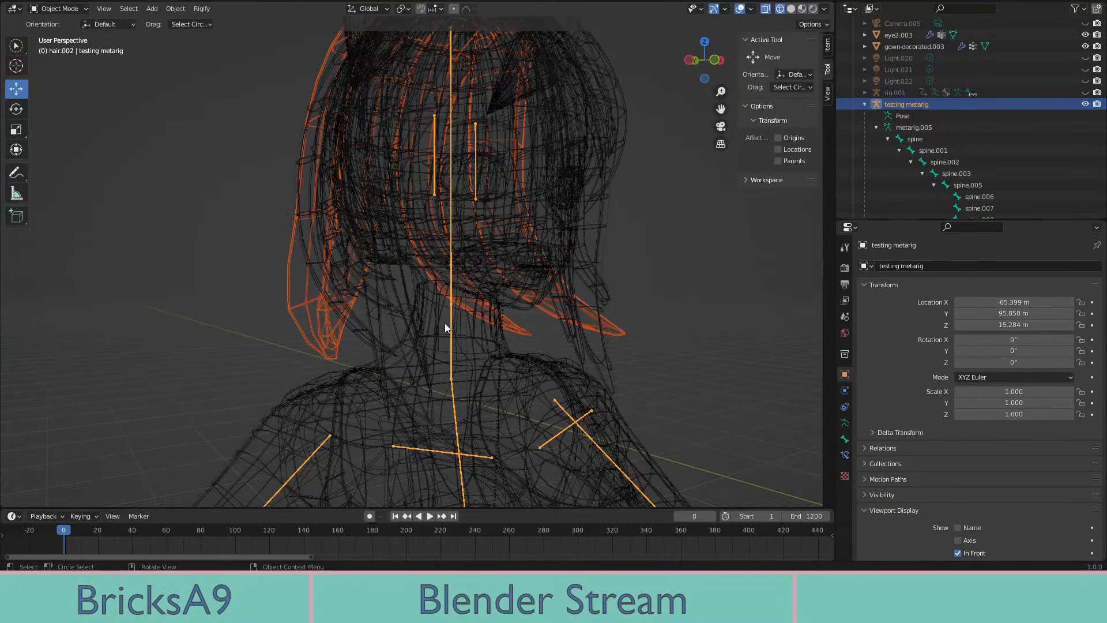
left_click(450, 325)
left_click(314, 319, "shift")
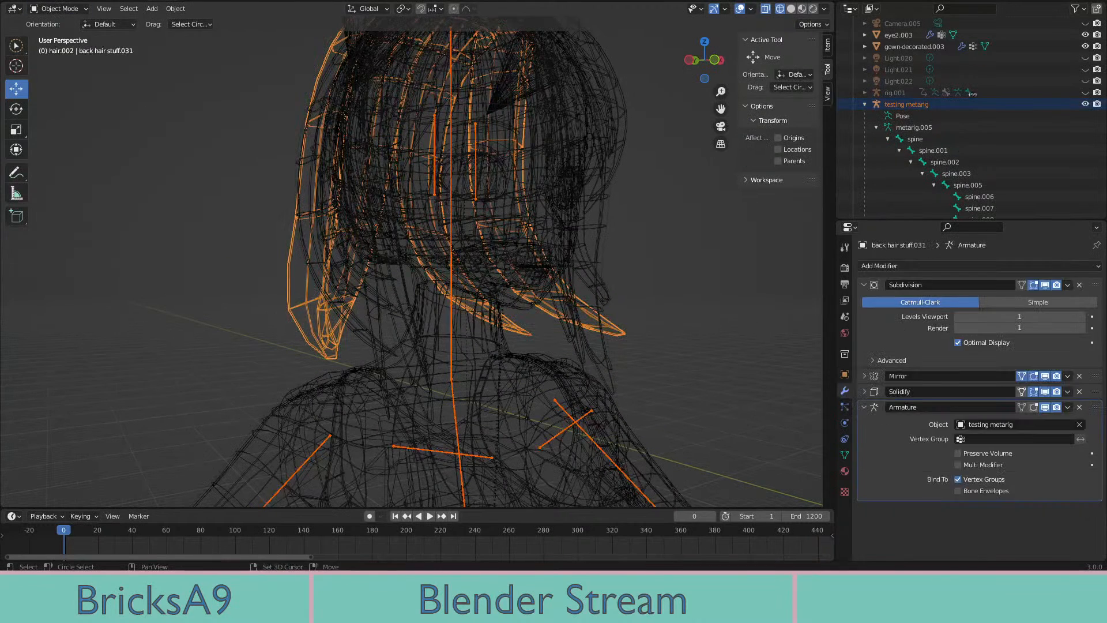
left_click(63, 72)
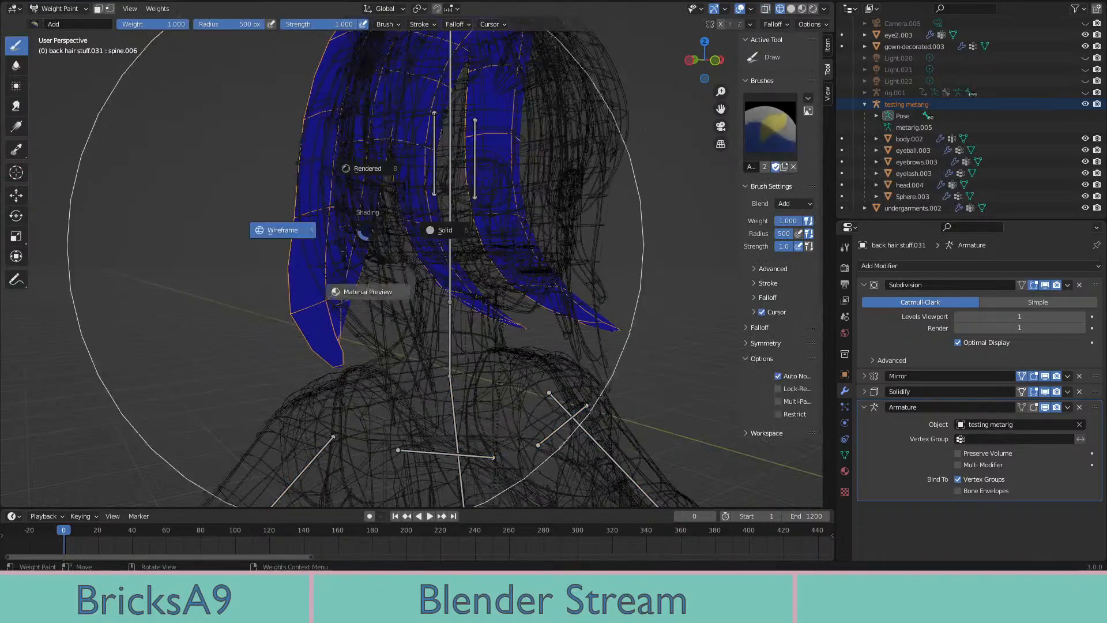
Paint the back hair stuff.031 strands with weight 1.000 for the spine.006 bone, covering them from several angles
mouse_move(445, 230)
middle_mouse_down()
mouse_move(417, 278)
mouse_move(522, 374)
middle_mouse_up()
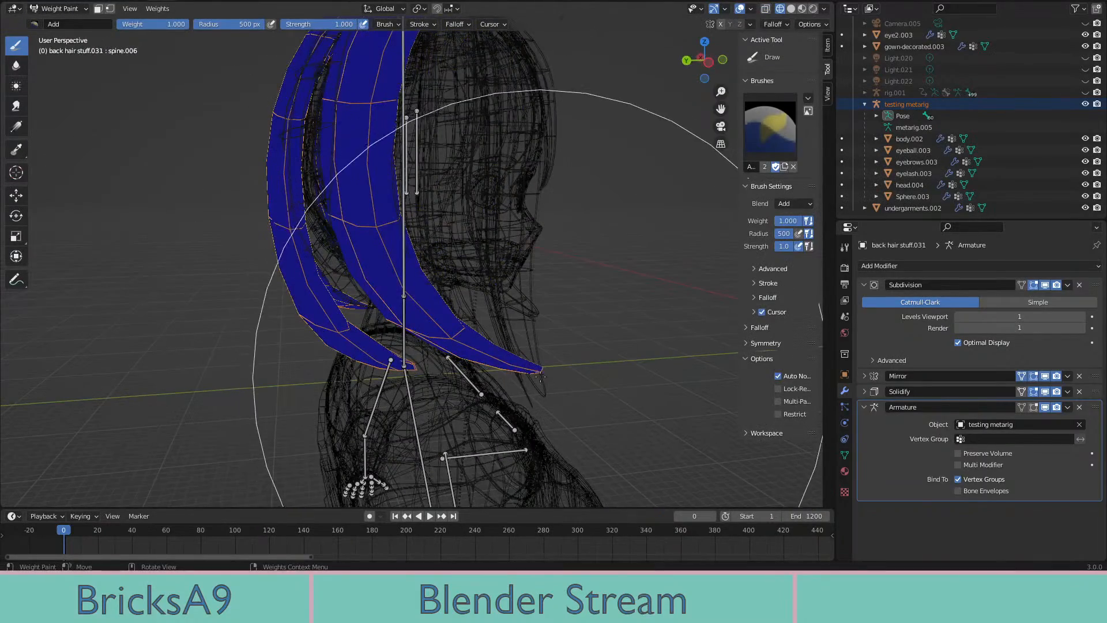
mouse_move(540, 376)
left_mouse_down()
mouse_move(400, 306)
mouse_move(405, 284)
mouse_move(340, 245)
left_mouse_up()
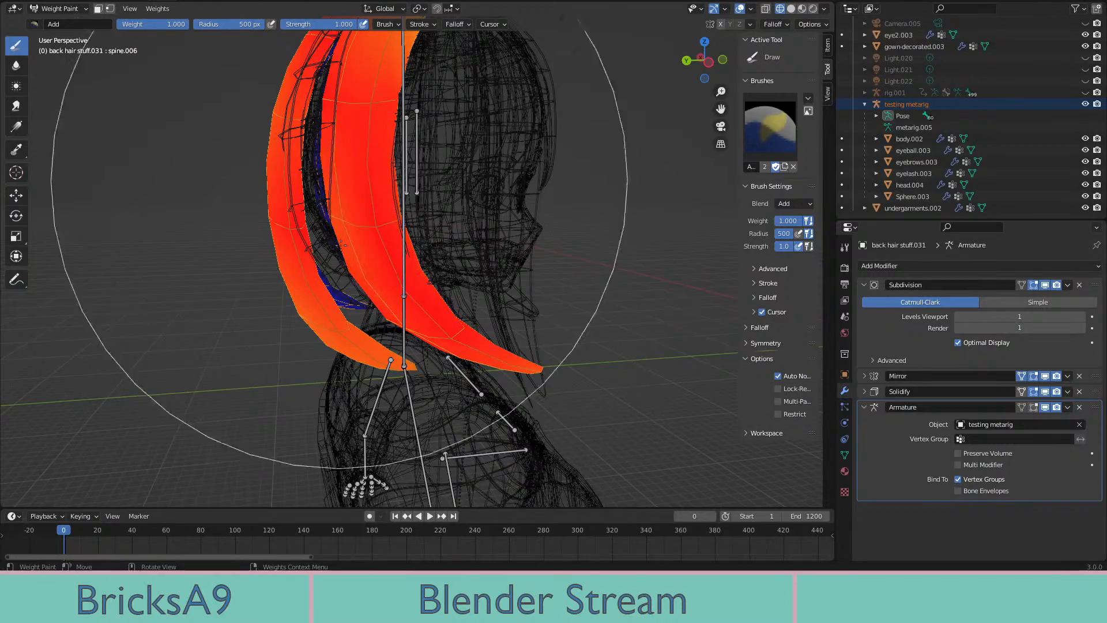
mouse_move(519, 256)
middle_mouse_down()
mouse_move(437, 247)
mouse_move(460, 206)
middle_mouse_up()
scroll(463, 233, "down", 8)
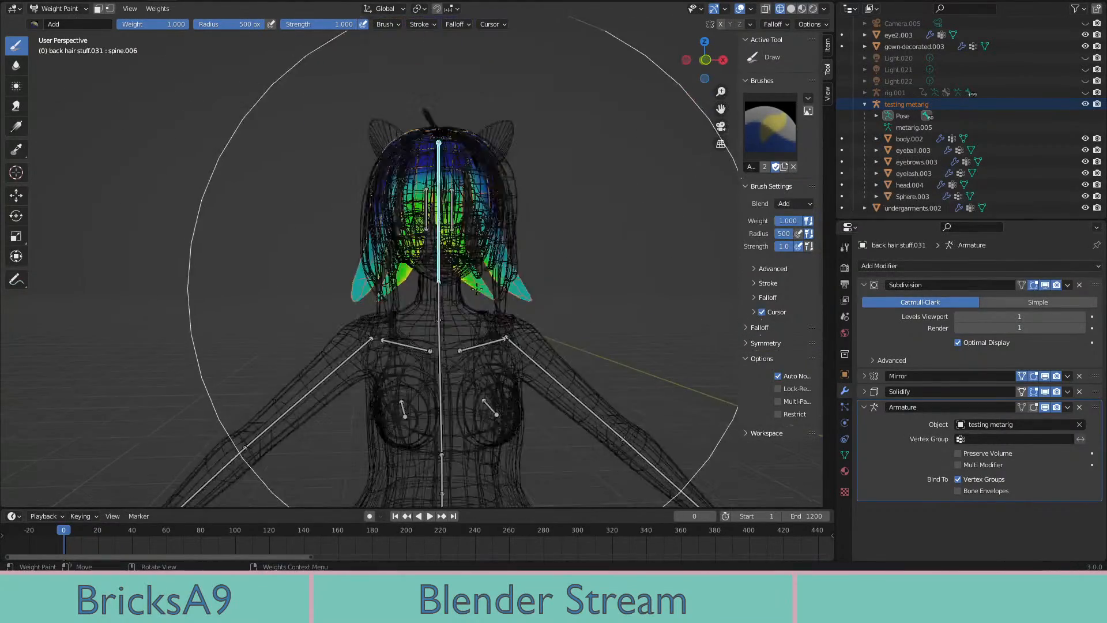
middle_click_drag(470, 346, 408, 358)
scroll(501, 306, "up", 8)
left_click_drag(500, 306, 507, 320)
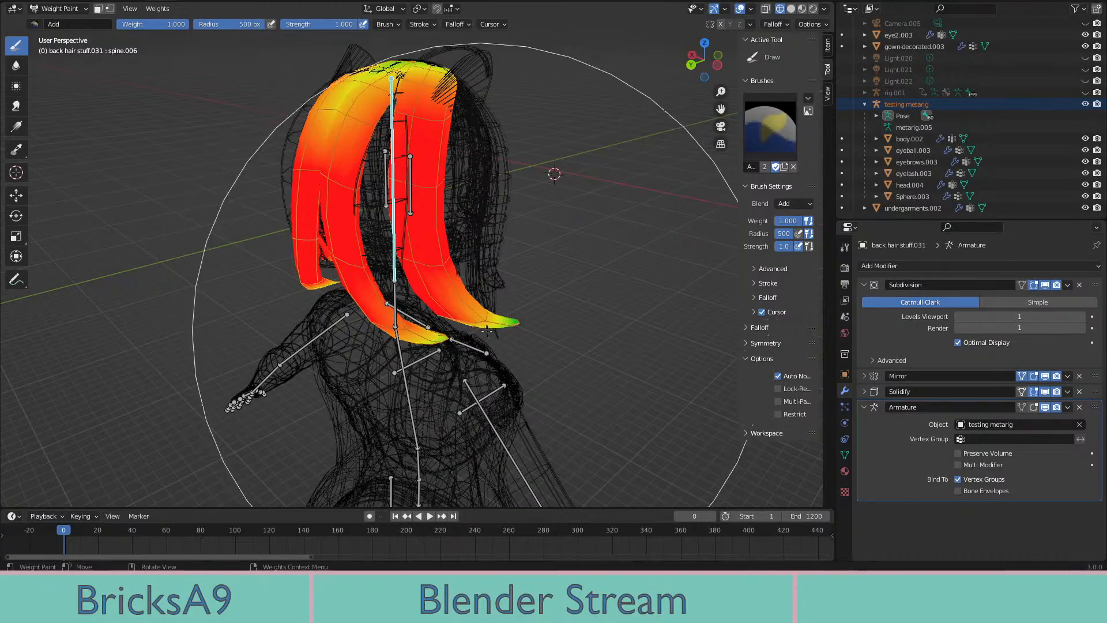
left_click_drag(414, 327, 447, 267)
Examine the painted back hair strands for missed areas in both Wireframe and Material Preview shading
middle_click_drag(413, 94, 359, 236)
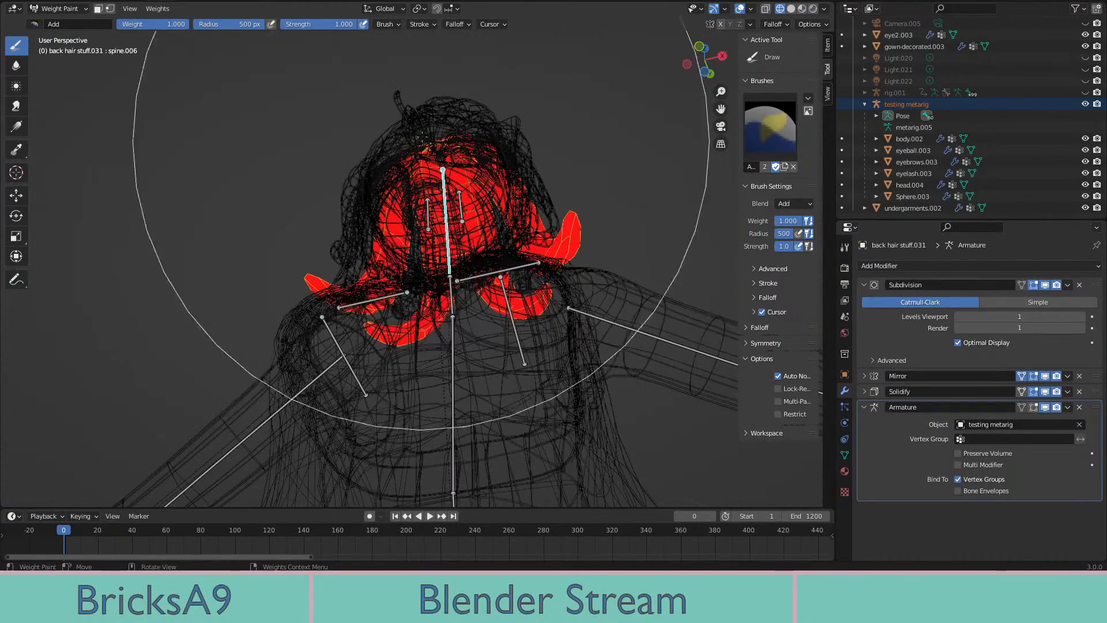
scroll(443, 271, "up", 6)
scroll(387, 271, "down", 3)
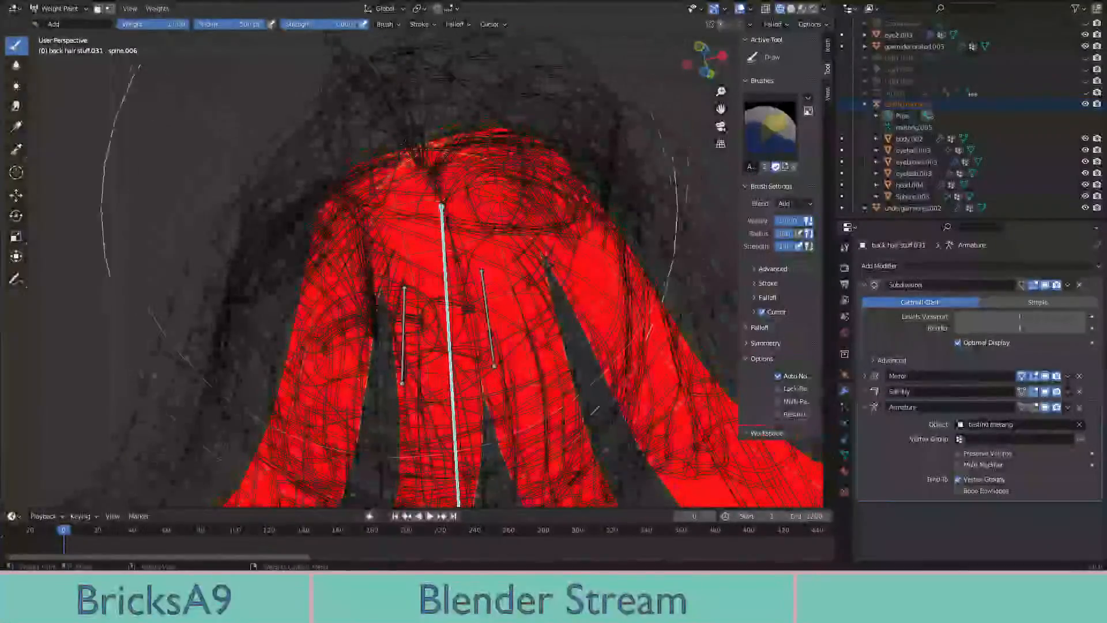
mouse_move(487, 400)
middle_mouse_down()
mouse_move(427, 329)
mouse_move(470, 306)
middle_mouse_up()
key("z")
left_click(380, 343)
middle_click_drag(401, 338, 457, 327)
key("z")
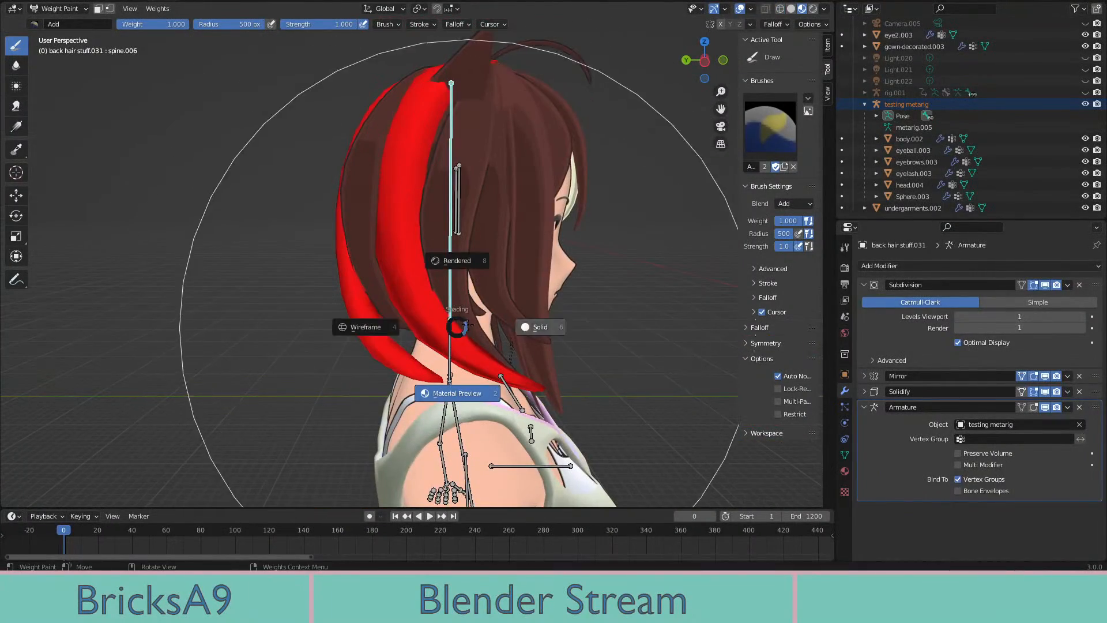
left_click(403, 326)
mouse_move(404, 326)
middle_mouse_down()
mouse_move(396, 332)
mouse_move(434, 281)
mouse_move(365, 253)
middle_mouse_up()
Return to Object Mode and cycle the selection through the overlapping objects near the neck to sidebangs left.003
left_click(50, 18)
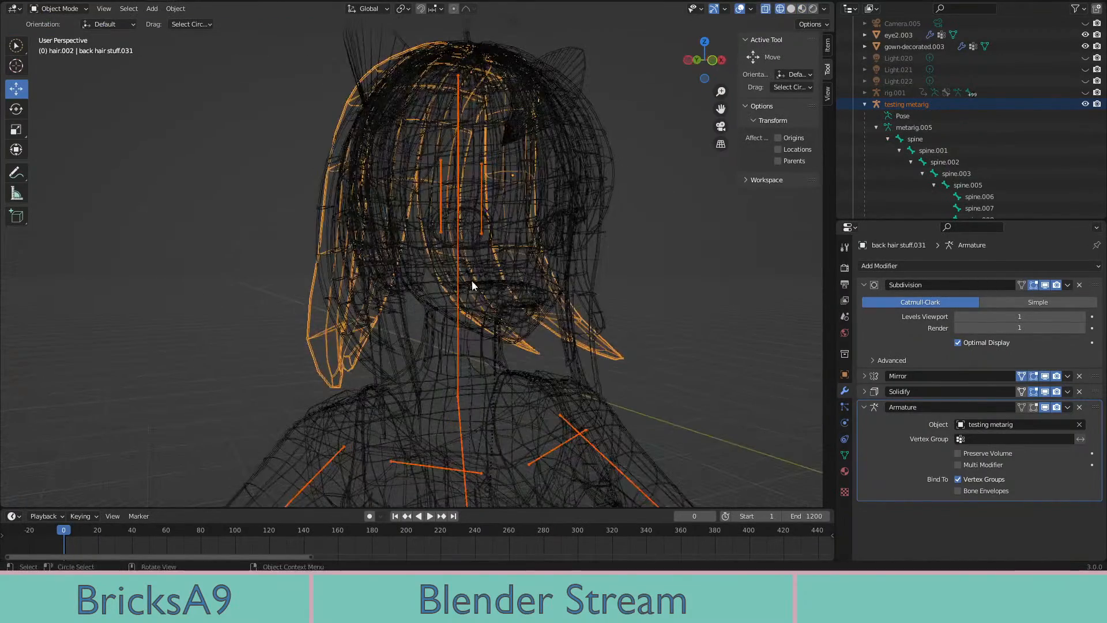
left_click(459, 281)
middle_click_drag(458, 281, 456, 291)
left_click(461, 283)
left_click(460, 282)
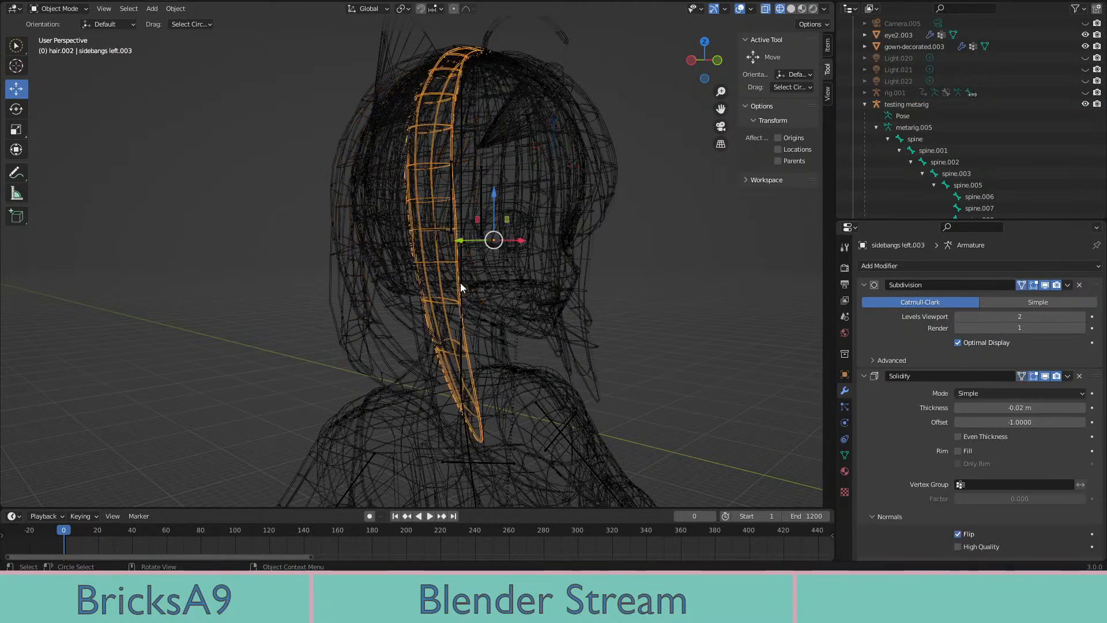
left_click(460, 282)
left_click(461, 285)
left_click(461, 285)
left_click(460, 284)
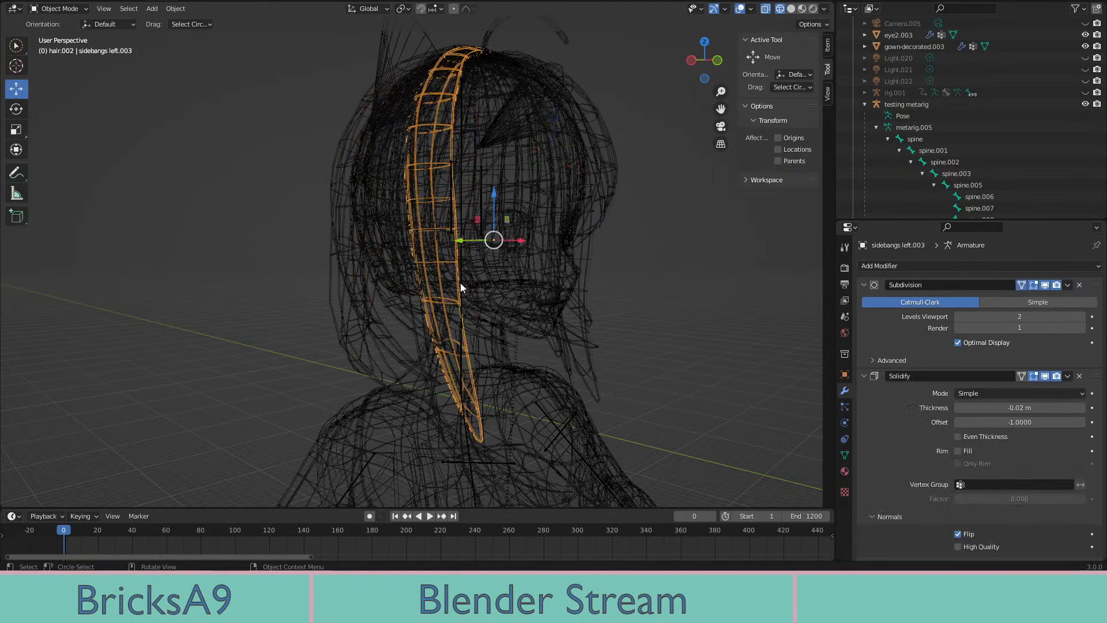
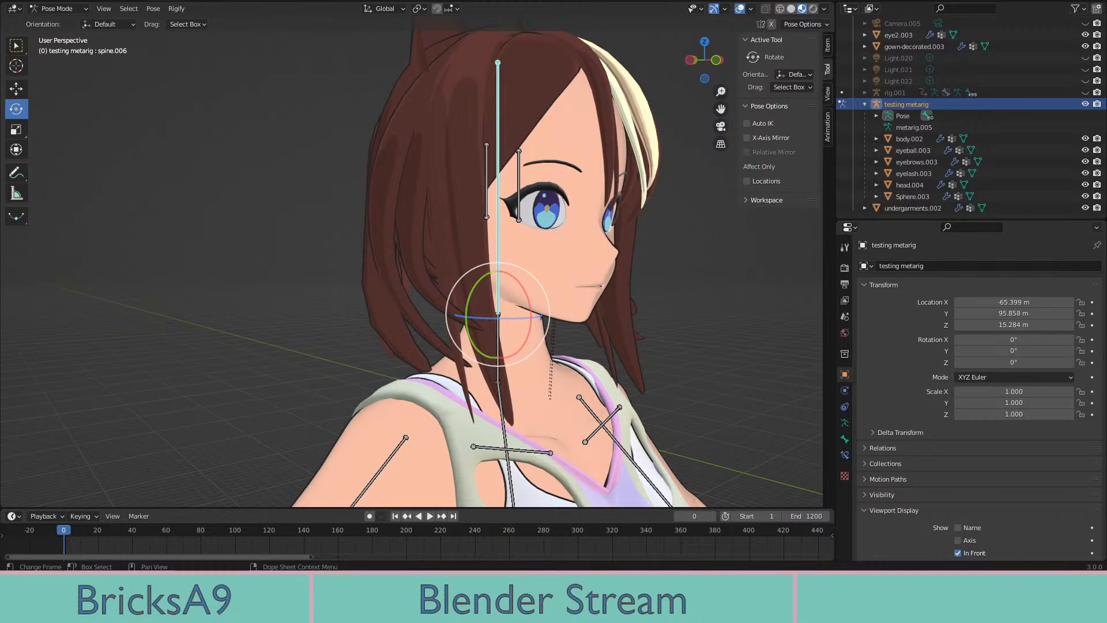
Leave Pose Mode for Object Mode and select the testing metarig armature on its own
middle_click_drag(586, 313, 573, 336)
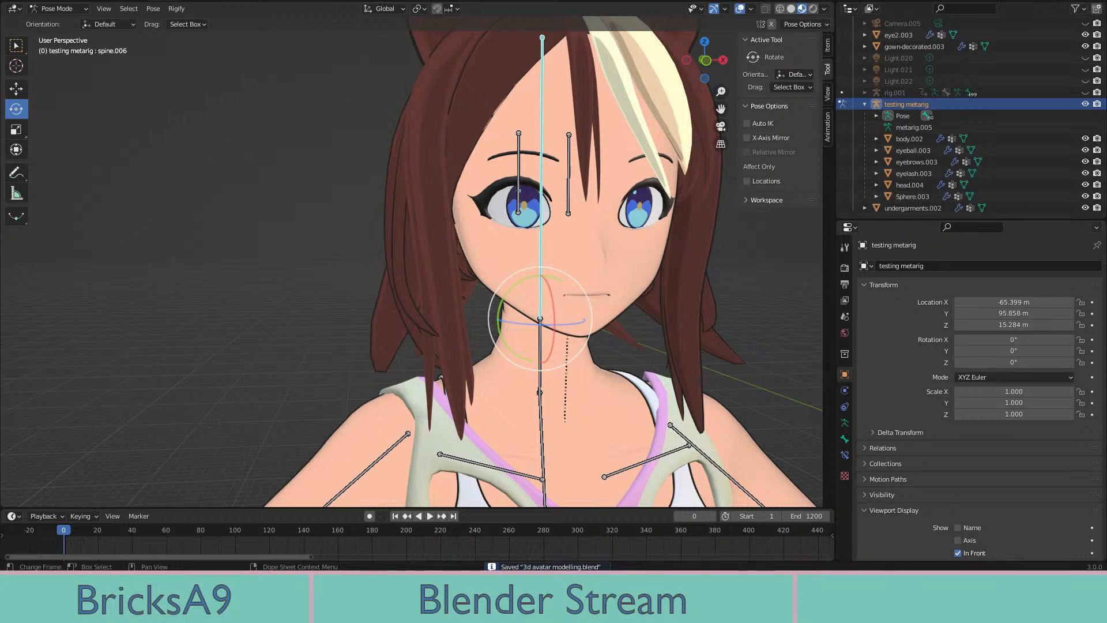
middle_click_drag(590, 372, 473, 227)
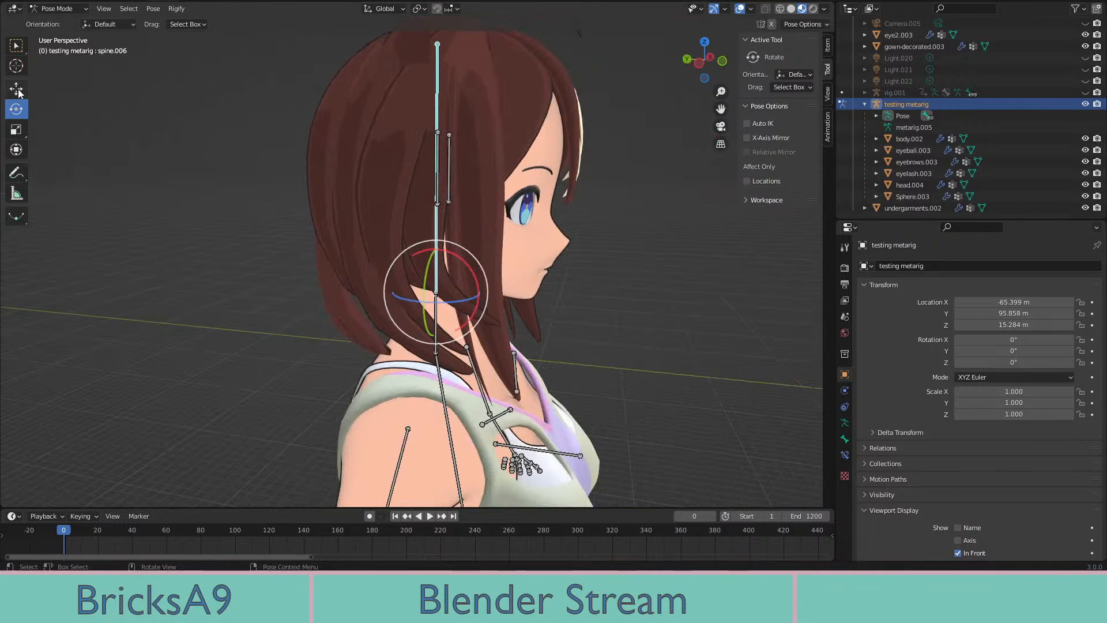
key("ctrl+Tab")
scroll(466, 306, "up", 2)
left_click(459, 304)
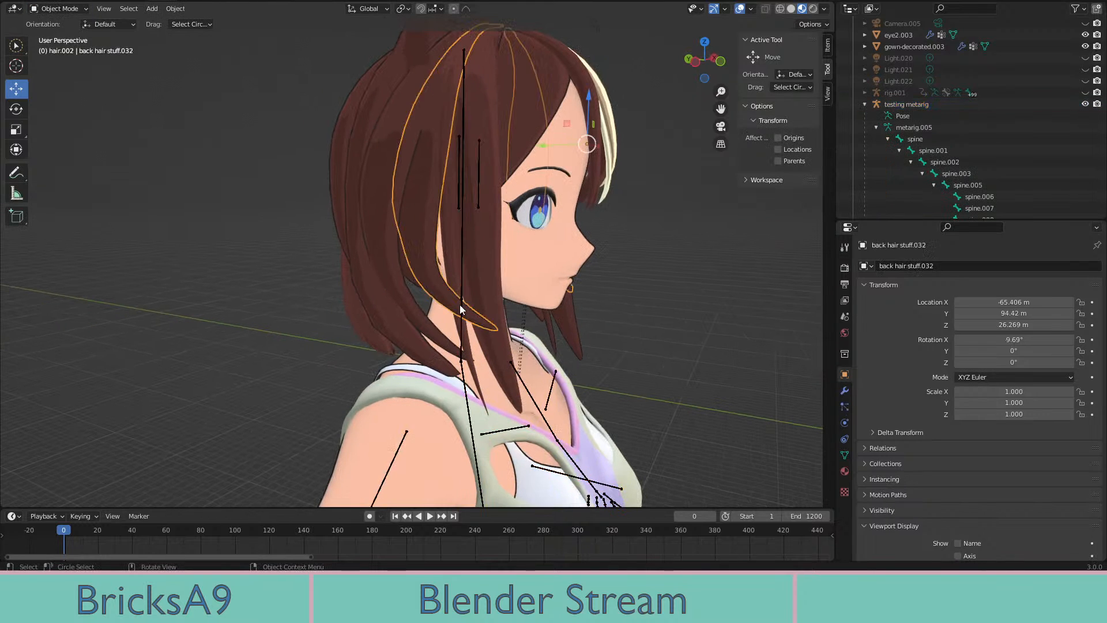
left_click(460, 308)
middle_click_drag(460, 309, 516, 307)
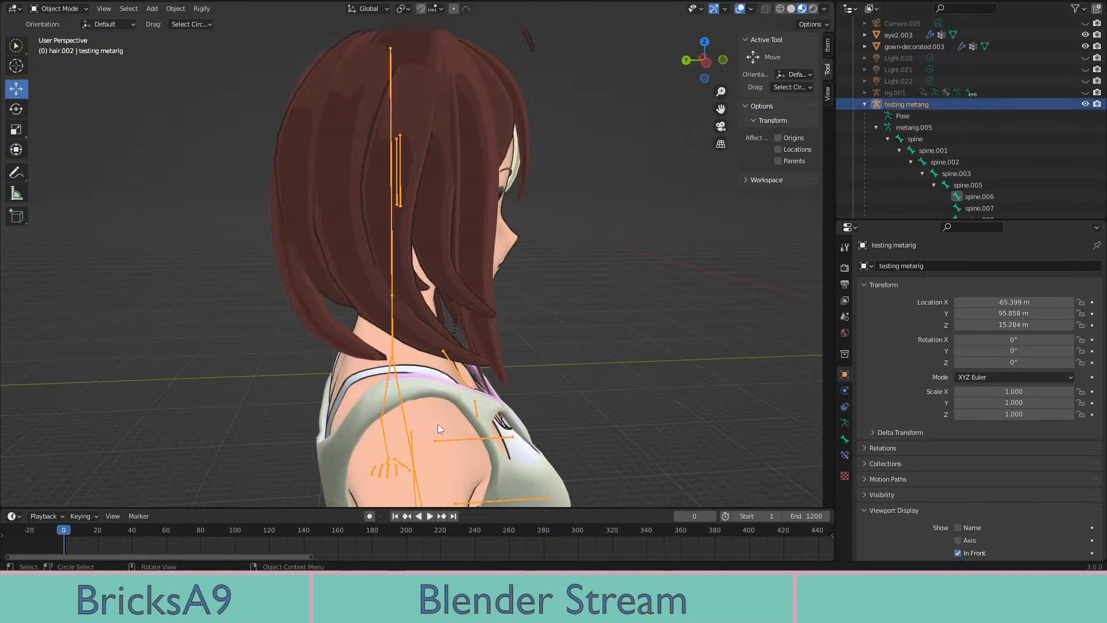
Add the back hair stuff.031 strand to the armature selection and enter Weight Paint mode
middle_click_drag(305, 311, 351, 307)
left_click(413, 323)
middle_click_drag(414, 324, 362, 322)
mouse_move(430, 326)
middle_mouse_down()
mouse_move(517, 324)
mouse_move(397, 314)
mouse_move(507, 317)
mouse_move(549, 282)
mouse_move(586, 328)
mouse_move(471, 312)
middle_mouse_up()
left_click(79, 73)
Paint the back hair stuff.031 strands with weight 1.000 for spine.006 in Wireframe shading, then restore Material Preview
key("shift+z")
left_click_drag(516, 322, 504, 311)
mouse_move(505, 312)
middle_mouse_down()
mouse_move(455, 271)
mouse_move(461, 193)
middle_mouse_up()
middle_click_drag(499, 150, 457, 86)
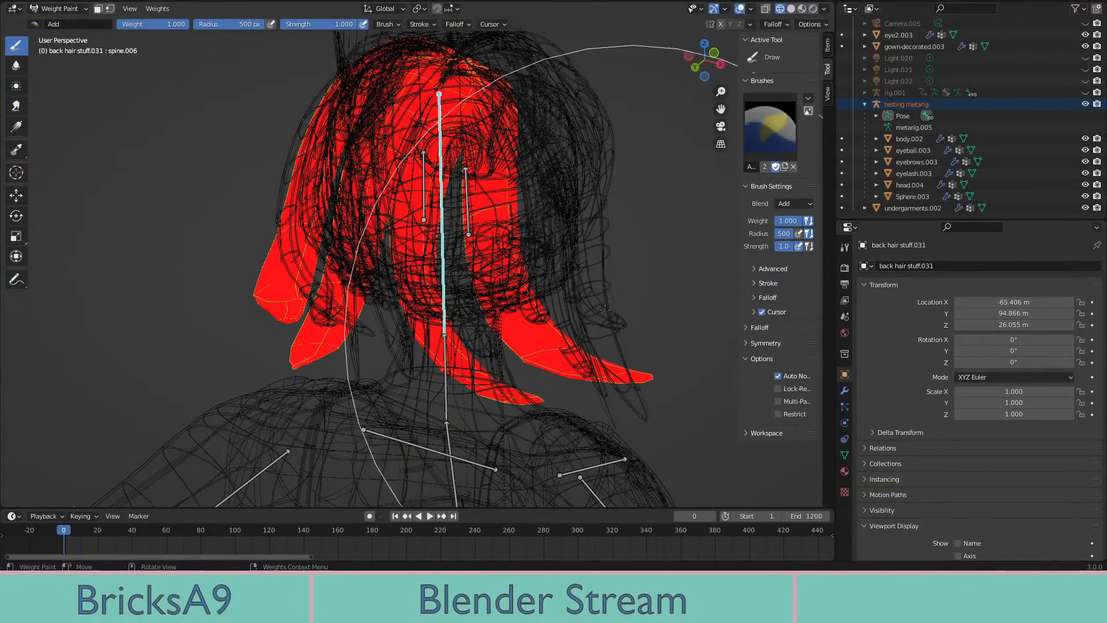
middle_click_drag(605, 310, 439, 302)
key("z")
left_click(440, 368)
middle_click_drag(439, 368, 438, 349)
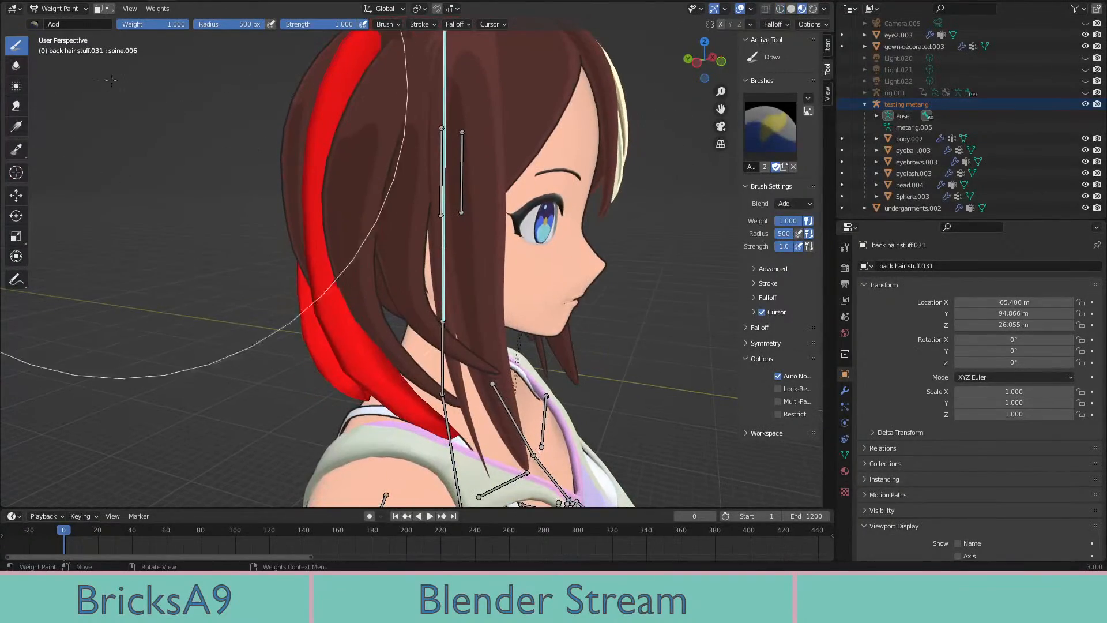
left_click(62, 9)
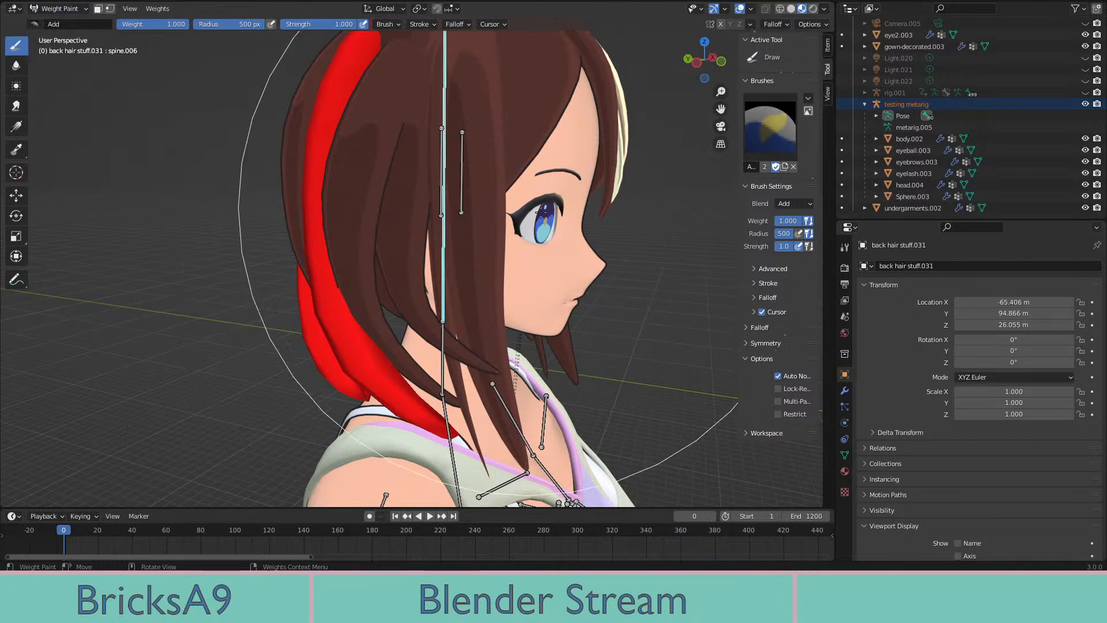
Examine the weight coverage of the back hair strands from the back, sides and front of the head
middle_click_drag(595, 304, 471, 312)
scroll(504, 301, "up", 3)
scroll(508, 308, "down", 2)
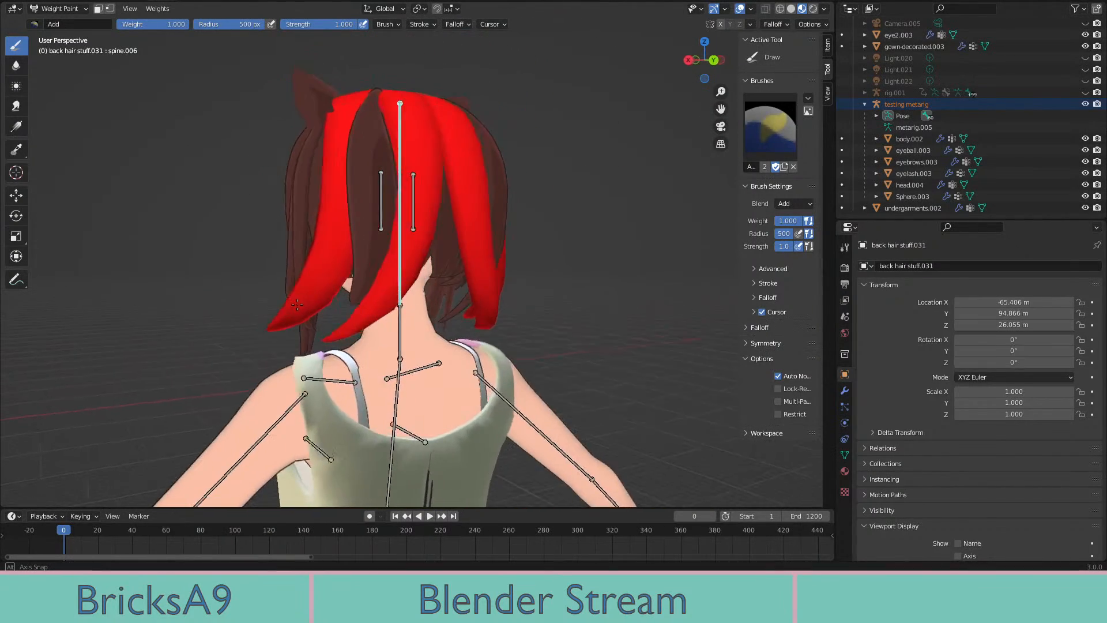
middle_click_drag(295, 305, 346, 325)
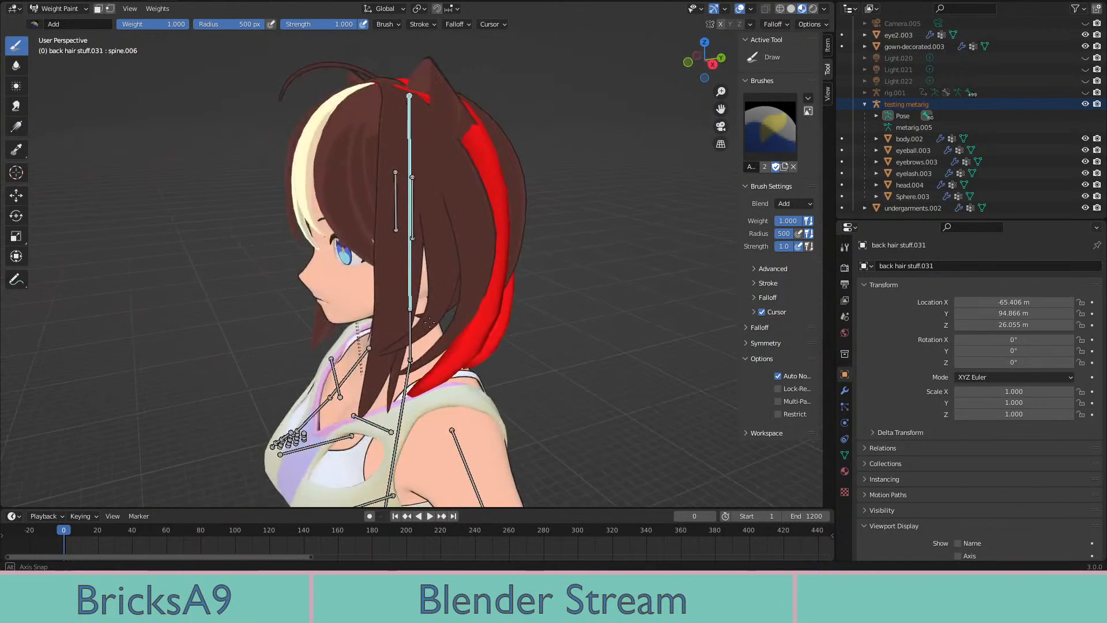
middle_click_drag(430, 322, 508, 300)
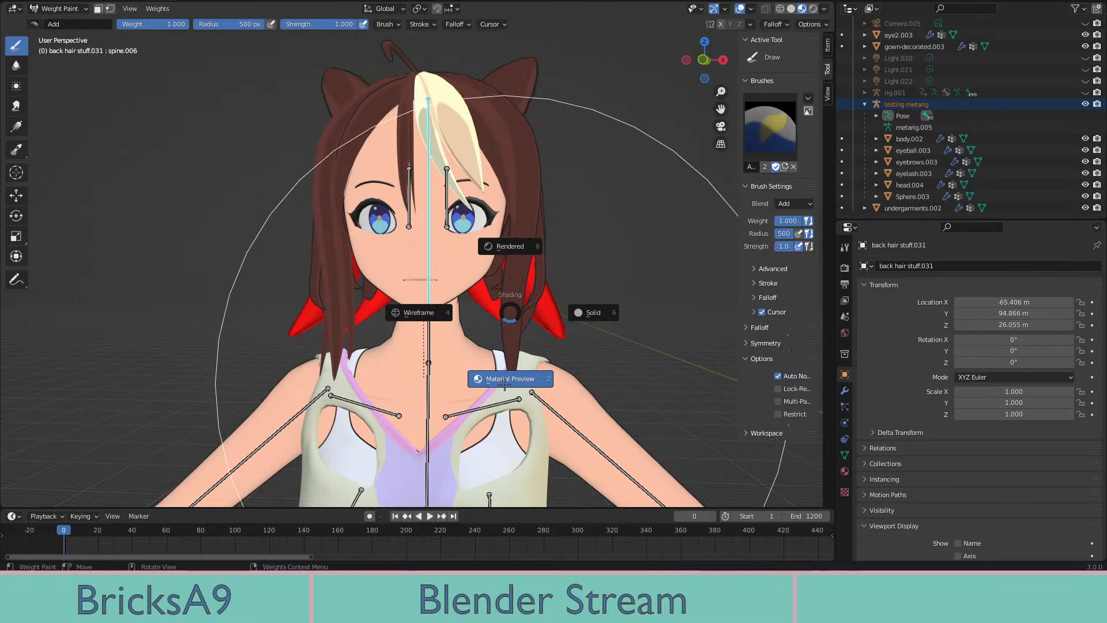
left_click(503, 380)
mouse_move(503, 380)
middle_mouse_down()
mouse_move(516, 331)
mouse_move(466, 325)
mouse_move(487, 305)
mouse_move(415, 323)
mouse_move(367, 361)
mouse_move(385, 350)
mouse_move(394, 369)
middle_mouse_up()
scroll(494, 297, "up", 5)
scroll(481, 283, "down", 5)
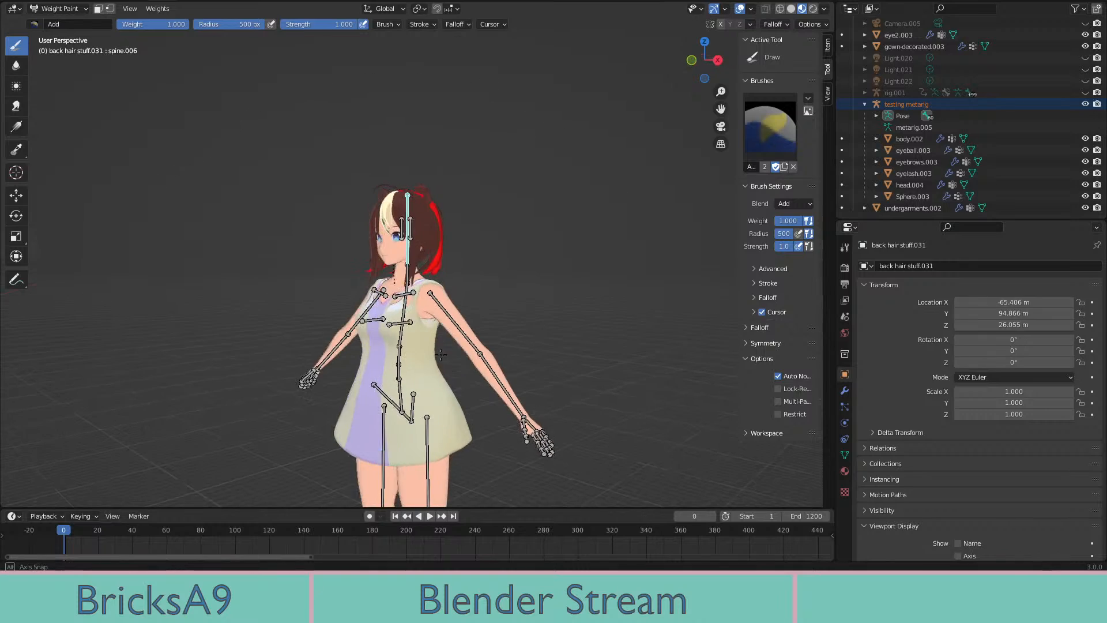
middle_click_drag(469, 393, 639, 384)
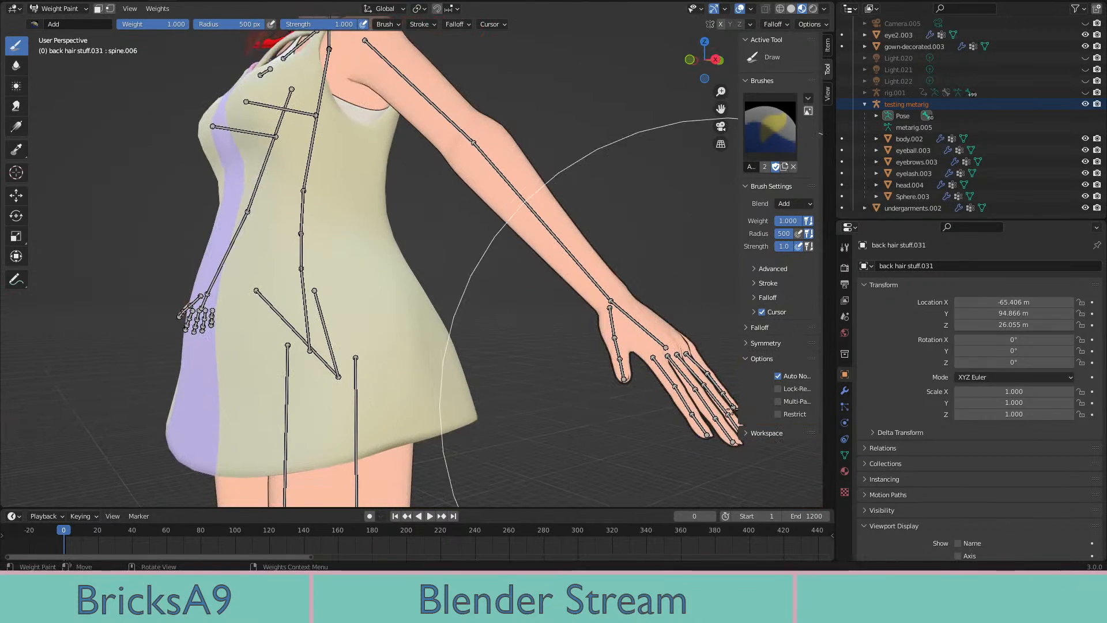
scroll(488, 321, "down", 4)
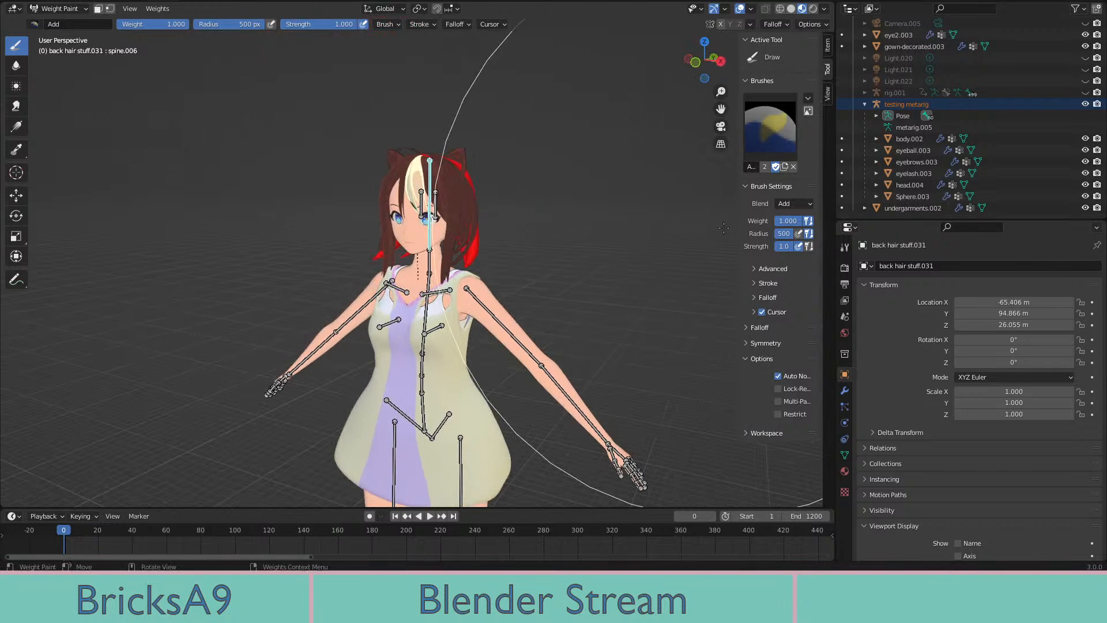
scroll(532, 241, "up", 10)
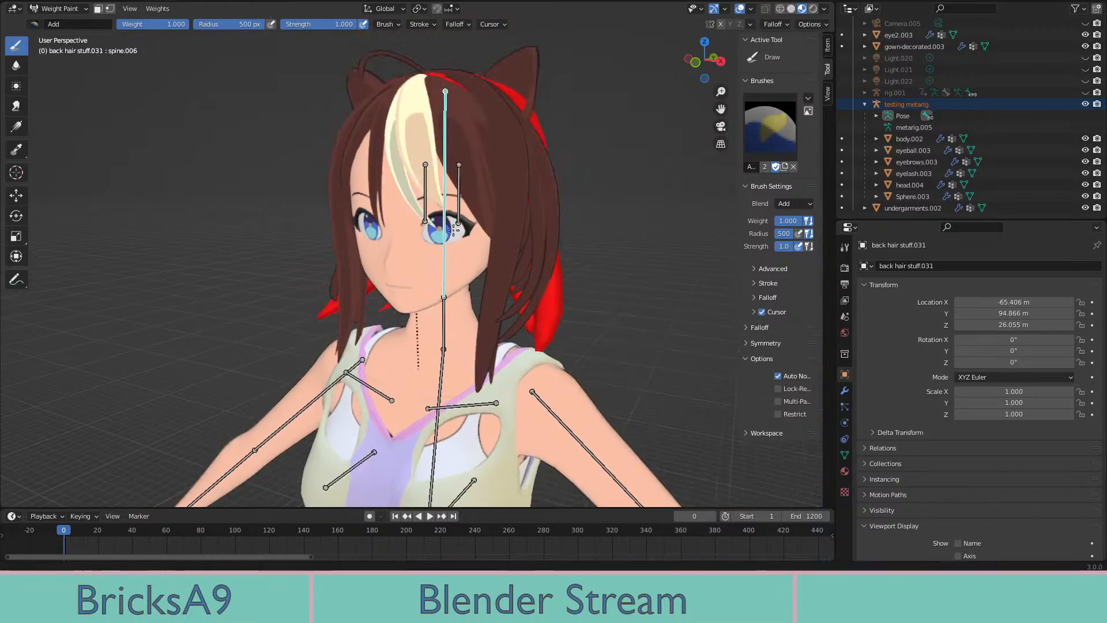
middle_click_drag(532, 242, 526, 231)
scroll(441, 276, "down", 5)
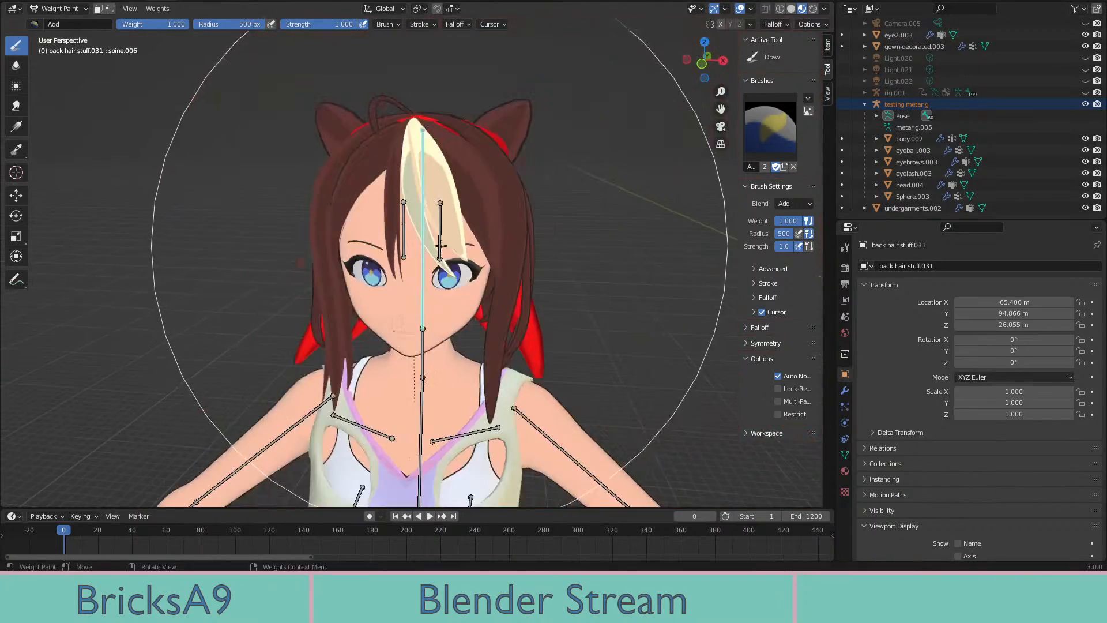
middle_click_drag(439, 300, 454, 277)
scroll(441, 281, "up", 2)
scroll(455, 277, "up", 4)
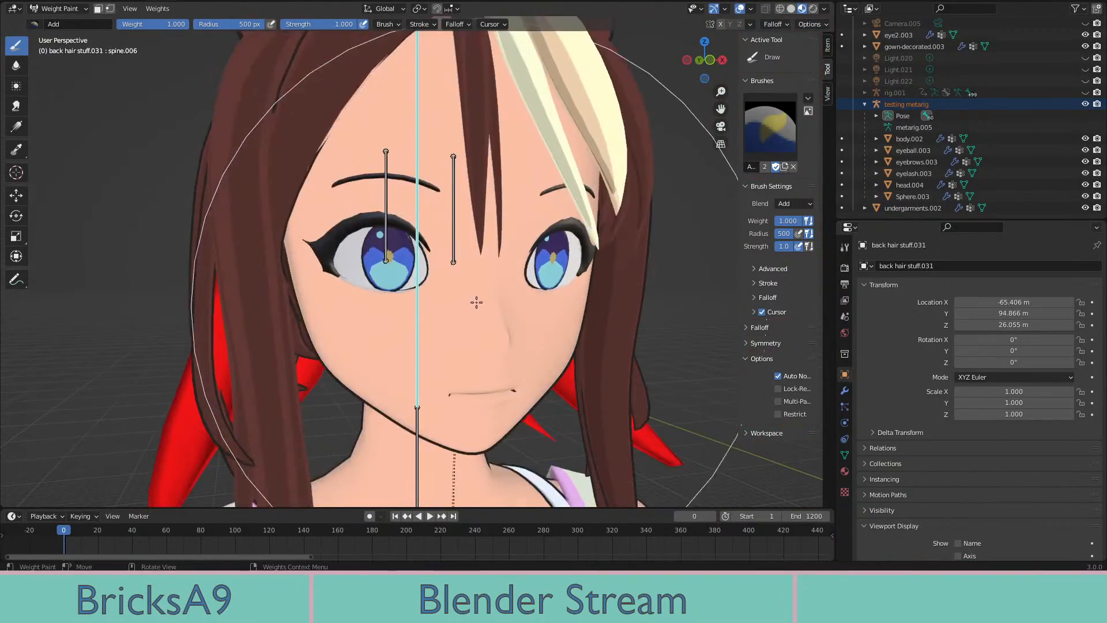
scroll(485, 309, "down", 9)
scroll(447, 361, "up", 2)
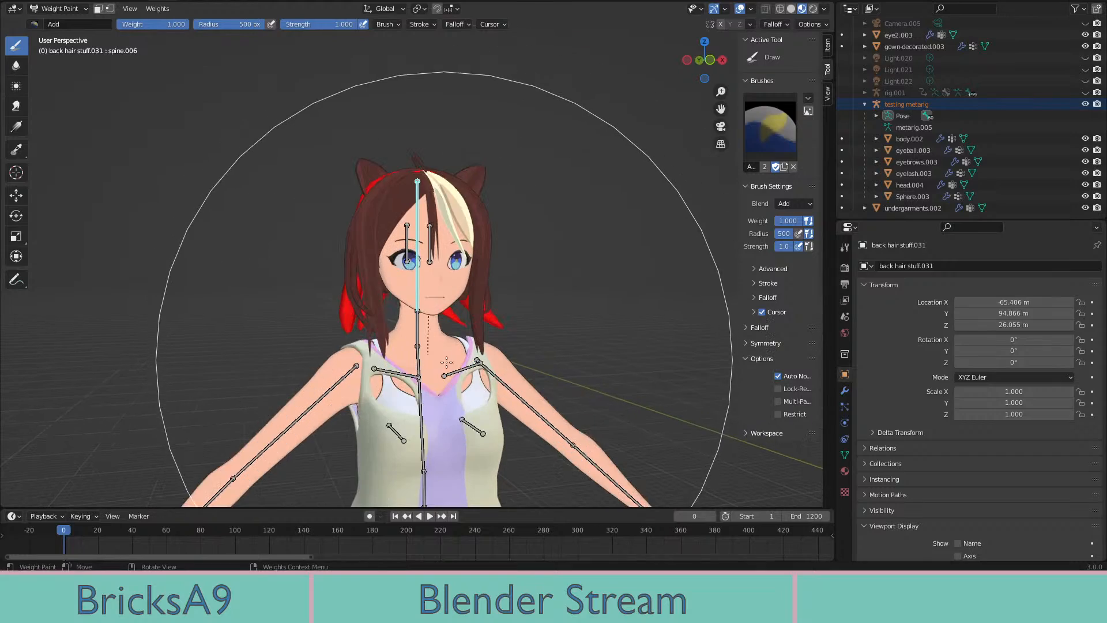
Examine the painted back hair stuff.031 strands around the shoulders, face and side of the head in Material Preview
scroll(430, 302, "up", 4)
middle_click_drag(553, 449, 571, 340, "shift")
middle_click_drag(571, 340, 495, 306)
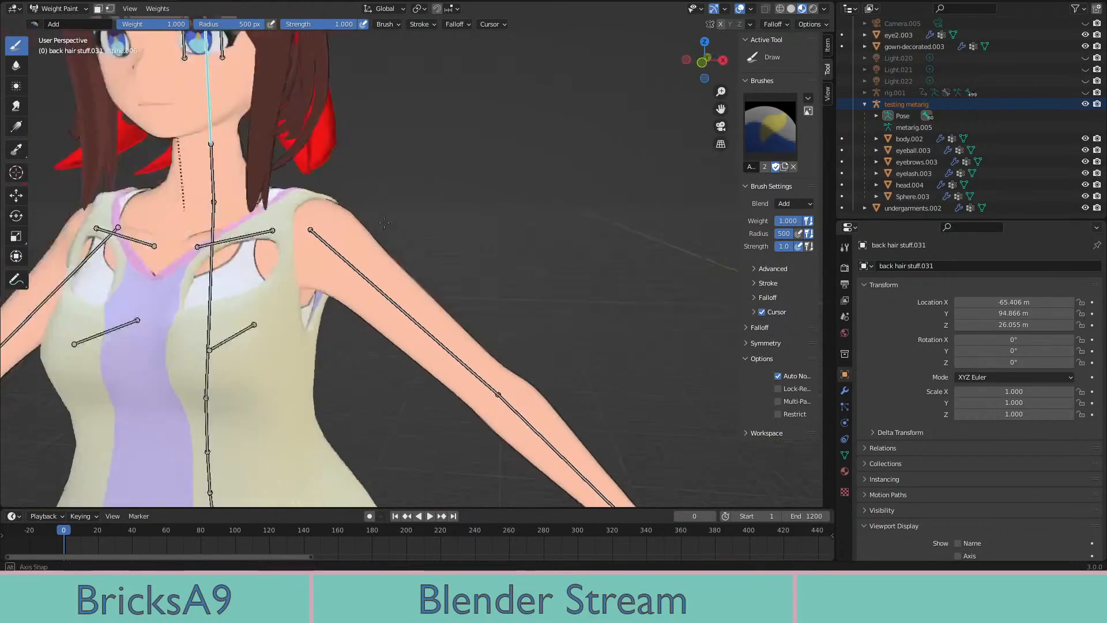
scroll(496, 306, "up", 3)
middle_click_drag(438, 277, 392, 248)
key("z")
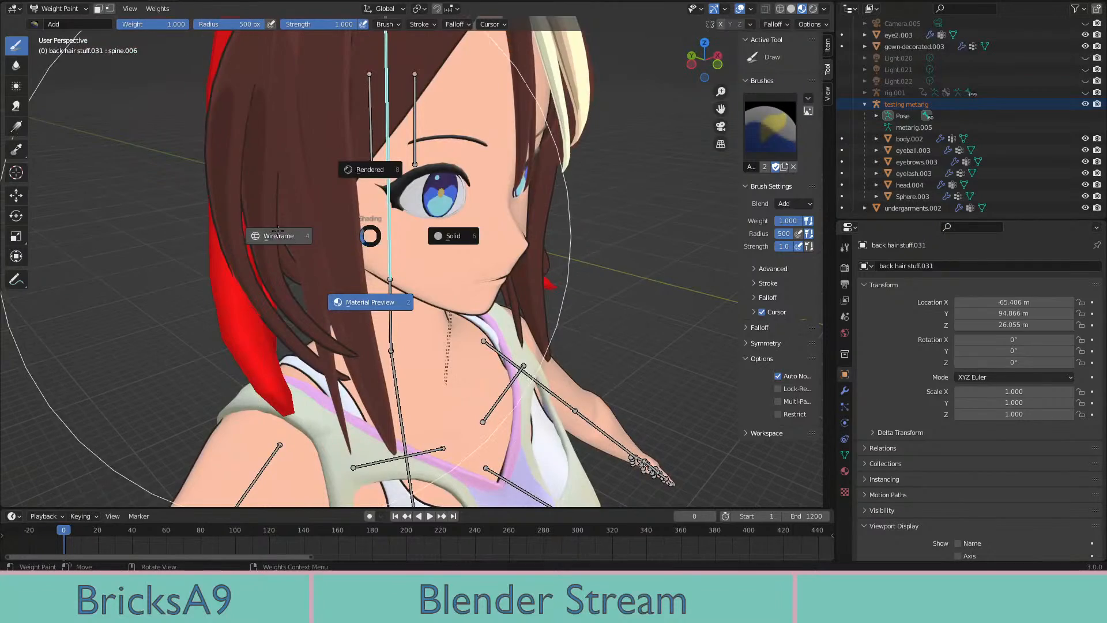
left_click(369, 302)
scroll(452, 329, "up", 2)
scroll(452, 300, "down", 3)
middle_click_drag(452, 329, 401, 306)
scroll(450, 305, "up", 3)
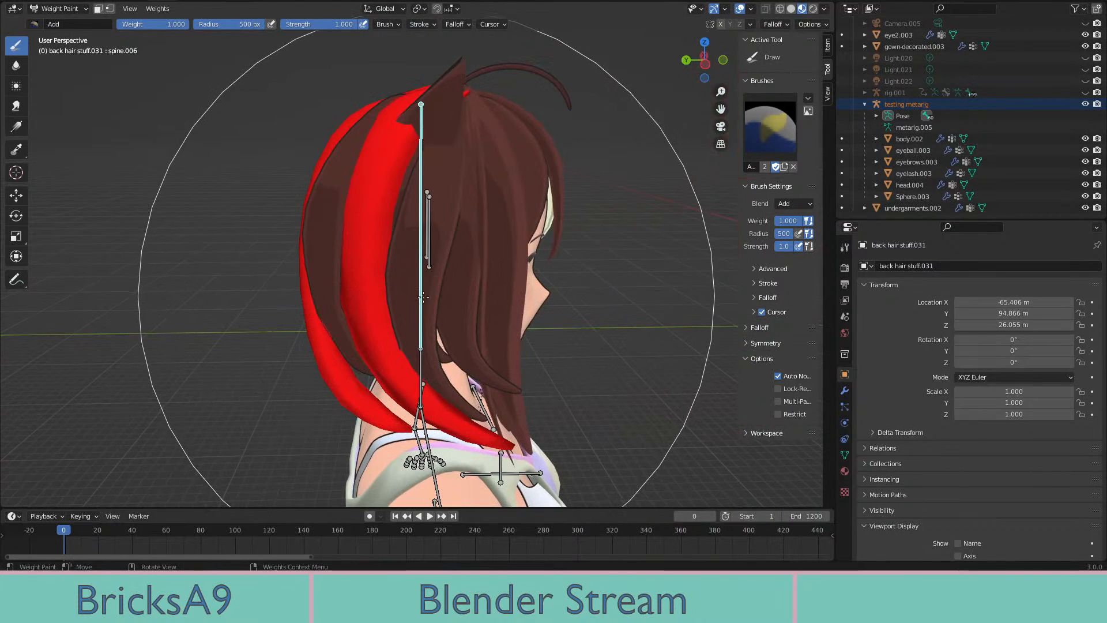
Return to Object Mode, select the testing metarig armature together with back hair stuff.039, and enter Weight Paint mode
key("ctrl+Tab")
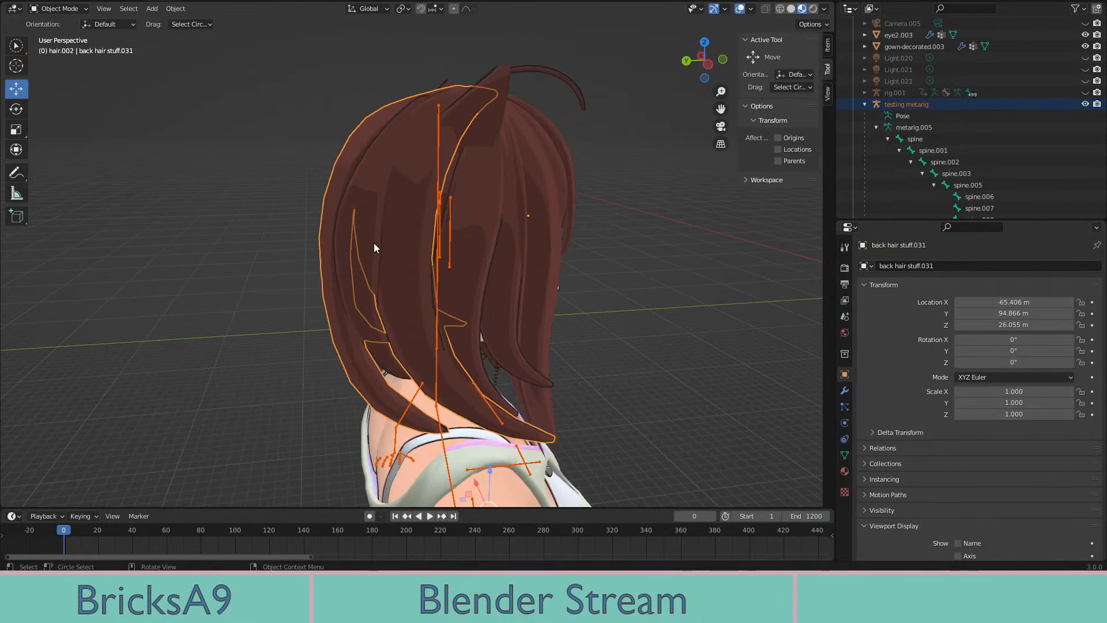
left_click(437, 279)
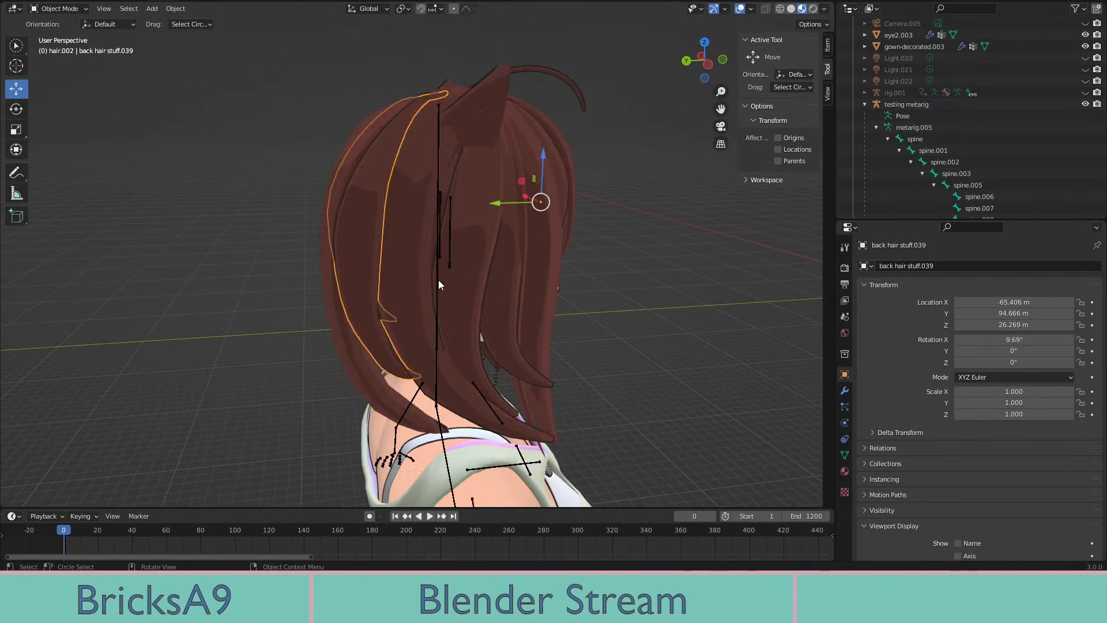
left_click(357, 263)
middle_click_drag(357, 263, 253, 215)
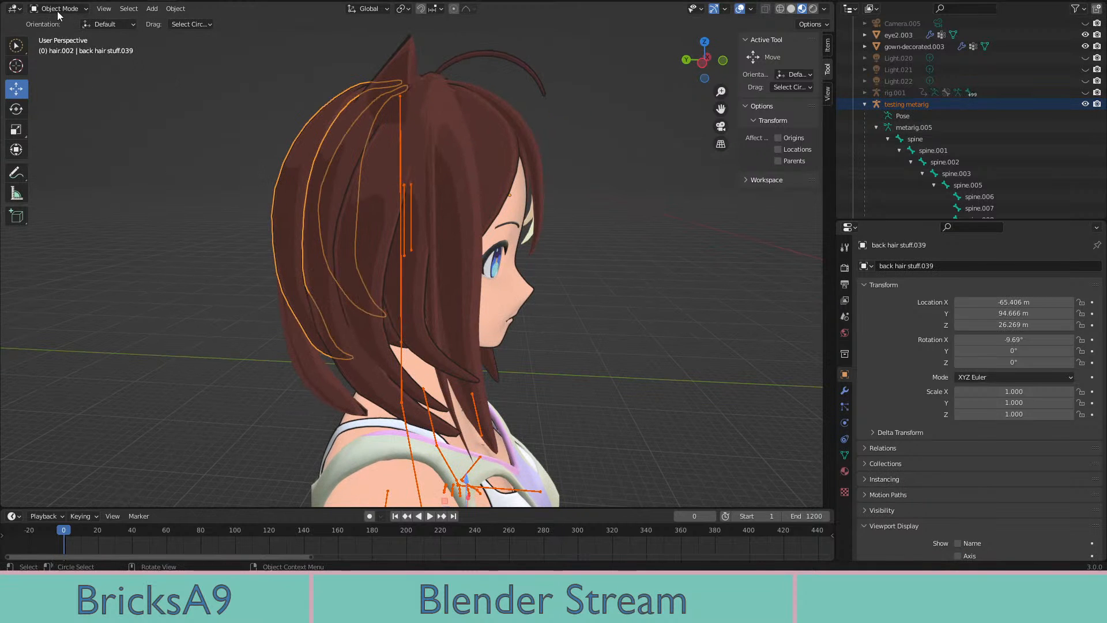
left_click(64, 72)
middle_click_drag(323, 254, 406, 249)
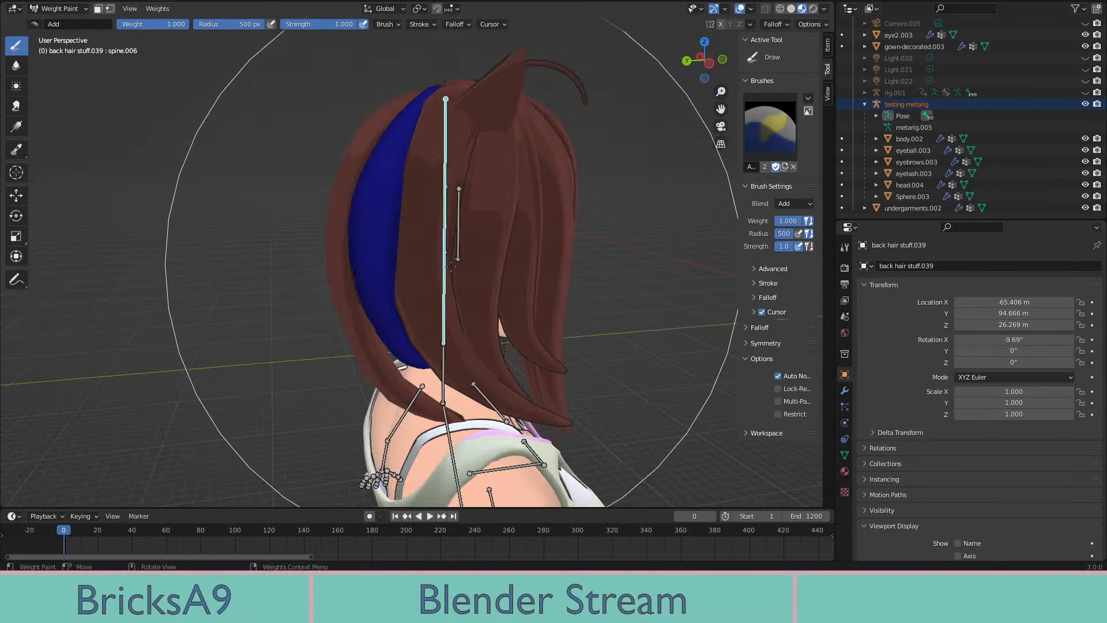
Paint the back hair stuff.039 strands with weight 1.000 for spine.006 in Wireframe shading, then restore Material Preview
left_click_drag(451, 265, 435, 267)
key("shift+z")
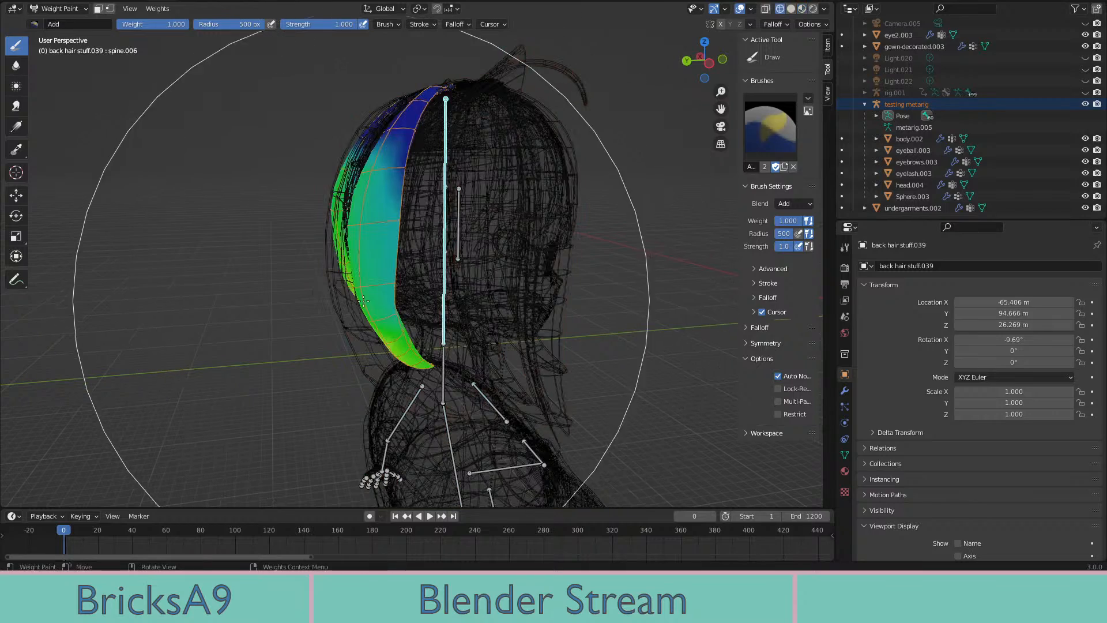
left_click_drag(364, 300, 432, 95)
middle_click_drag(446, 82, 424, 173)
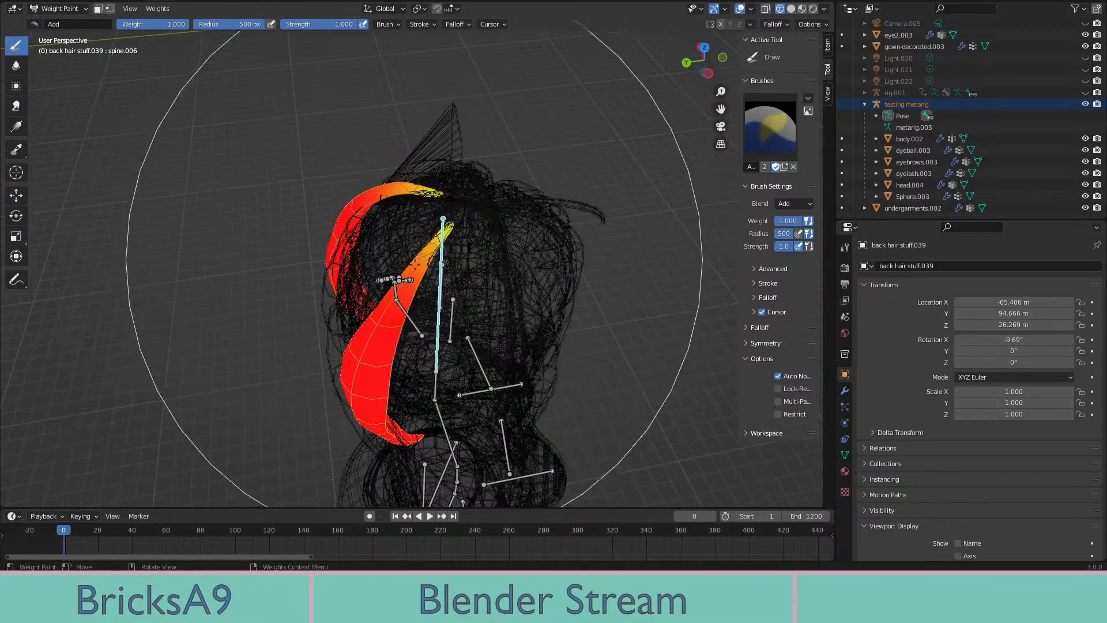
left_click_drag(418, 199, 396, 214)
middle_click_drag(389, 231, 253, 280)
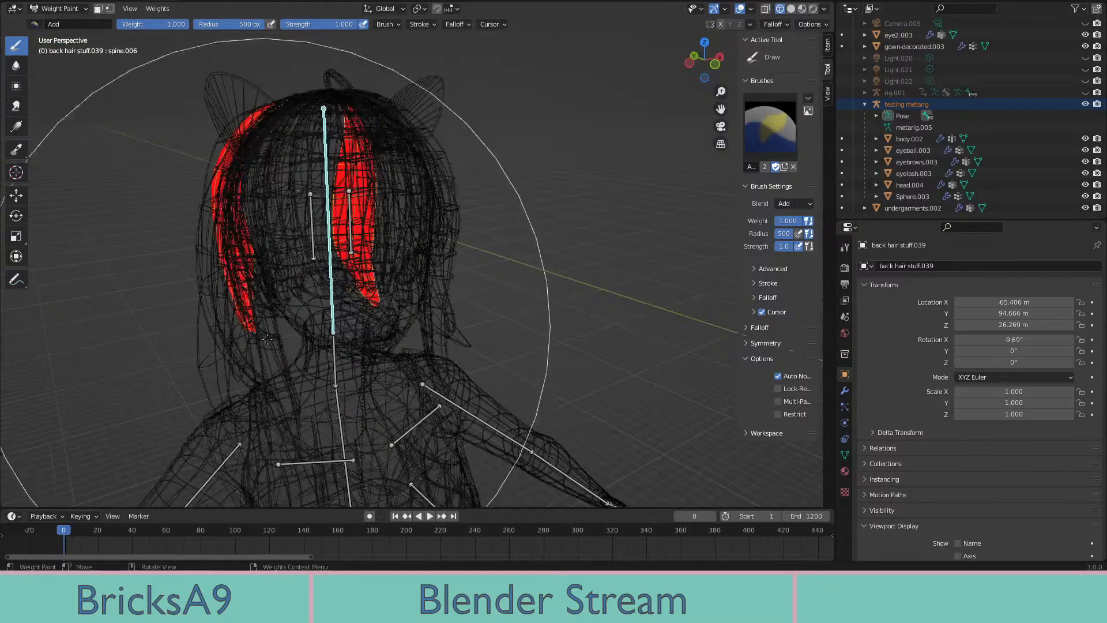
mouse_move(267, 334)
middle_mouse_down()
mouse_move(403, 300)
mouse_move(420, 309)
mouse_move(408, 296)
mouse_move(468, 275)
middle_mouse_up()
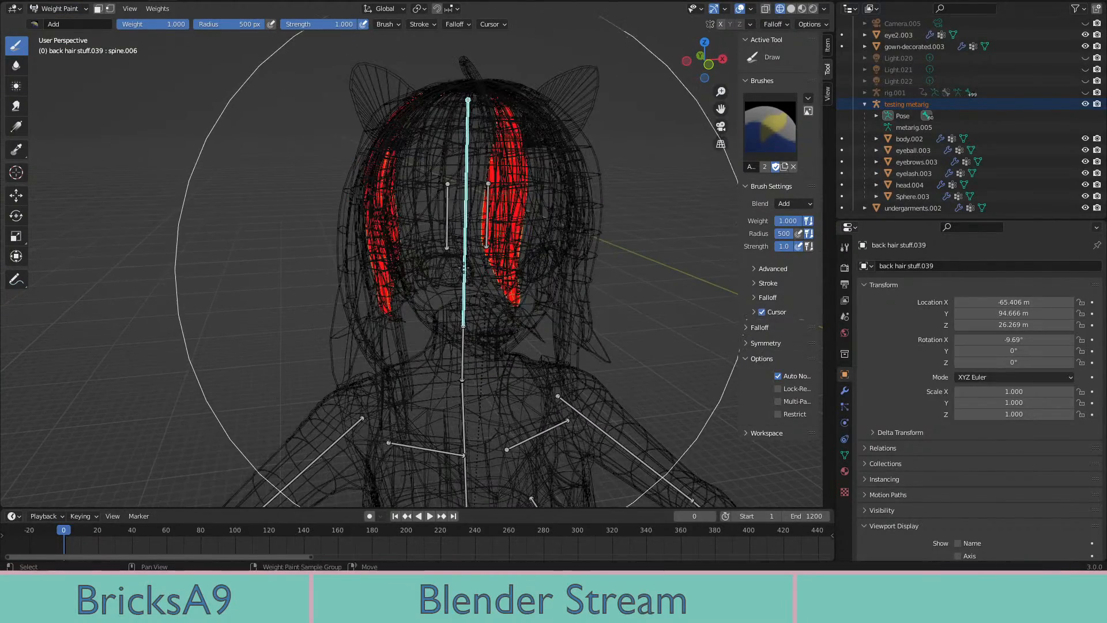
key("z")
left_click(476, 350)
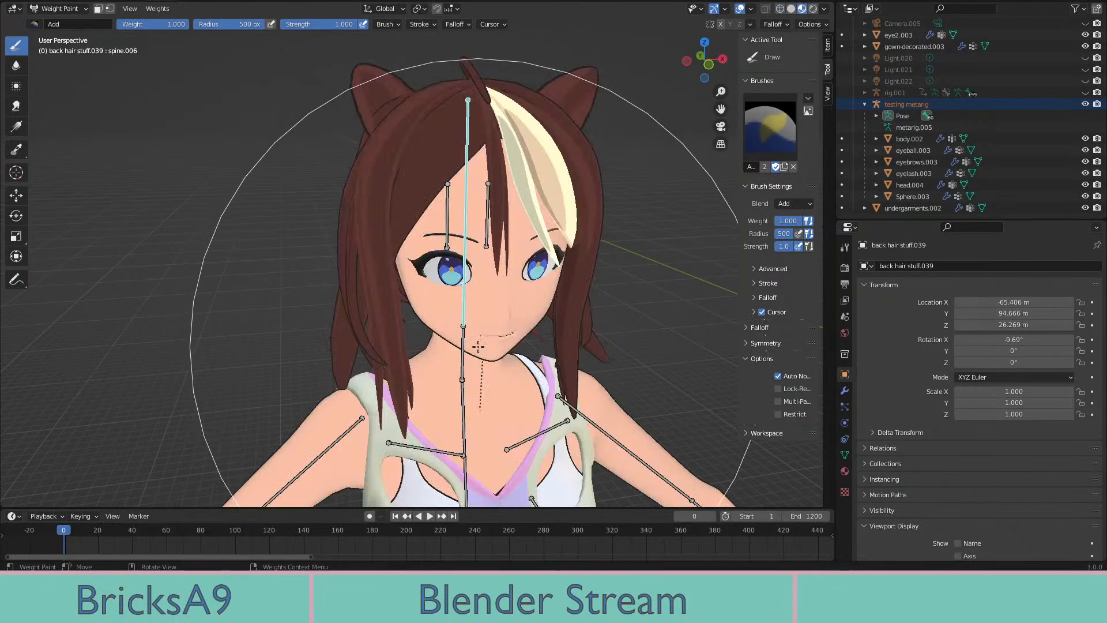
Leave Weight Paint, select the testing metarig armature plus the spung up hair.003 strand, and enter Weight Paint mode for it
mouse_move(476, 350)
middle_mouse_down()
mouse_move(506, 343)
mouse_move(531, 268)
middle_mouse_up()
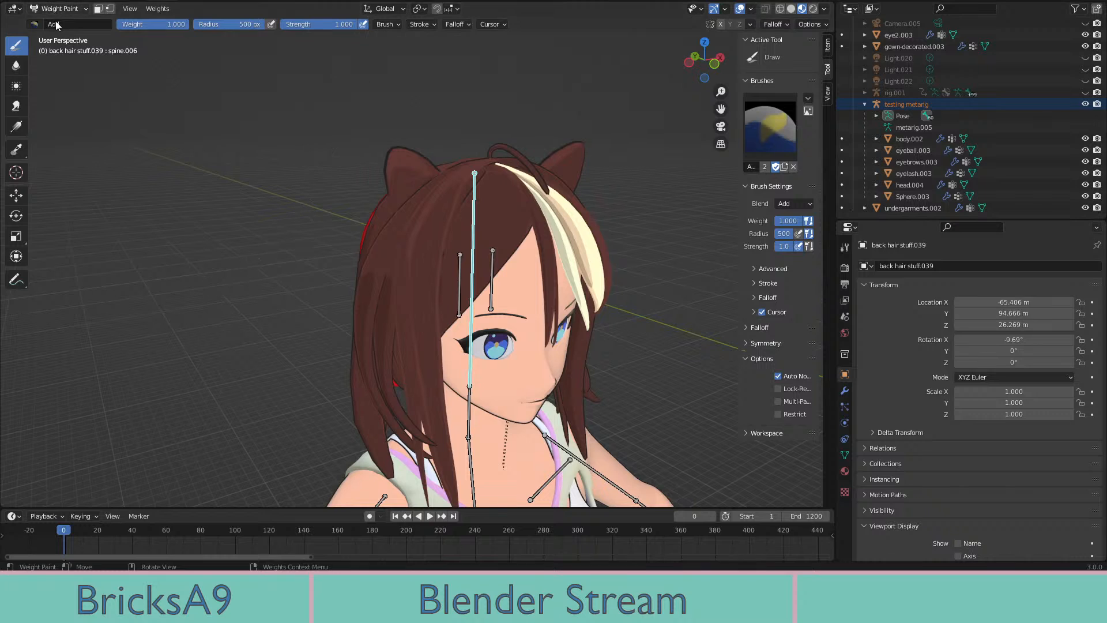
key("ctrl+Tab")
middle_click_drag(503, 311, 475, 333)
left_click(467, 277)
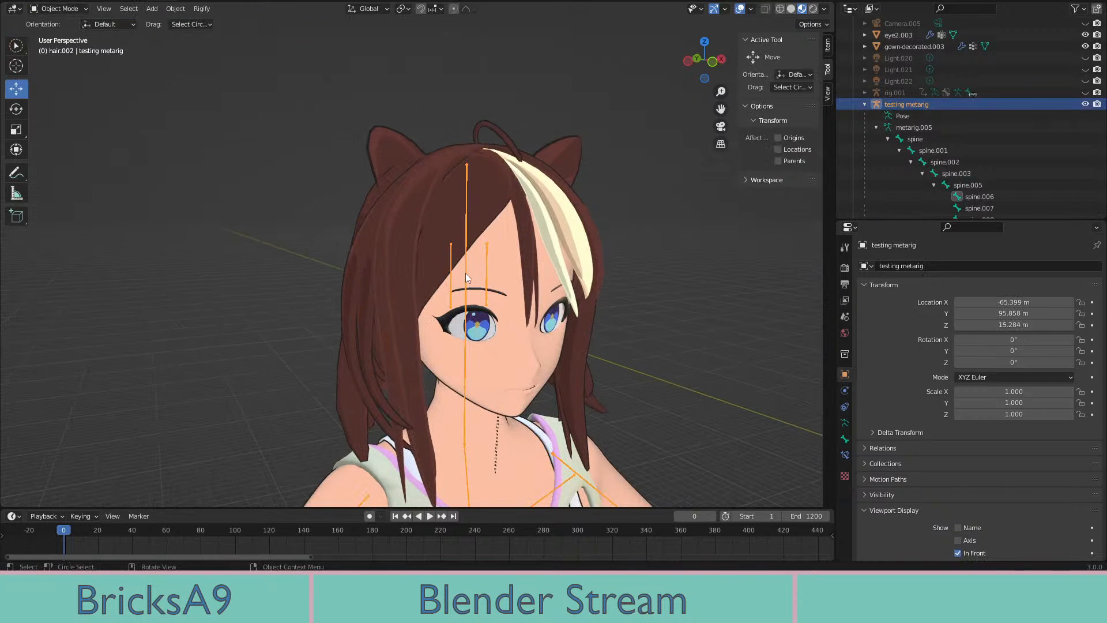
left_click(510, 127, "shift")
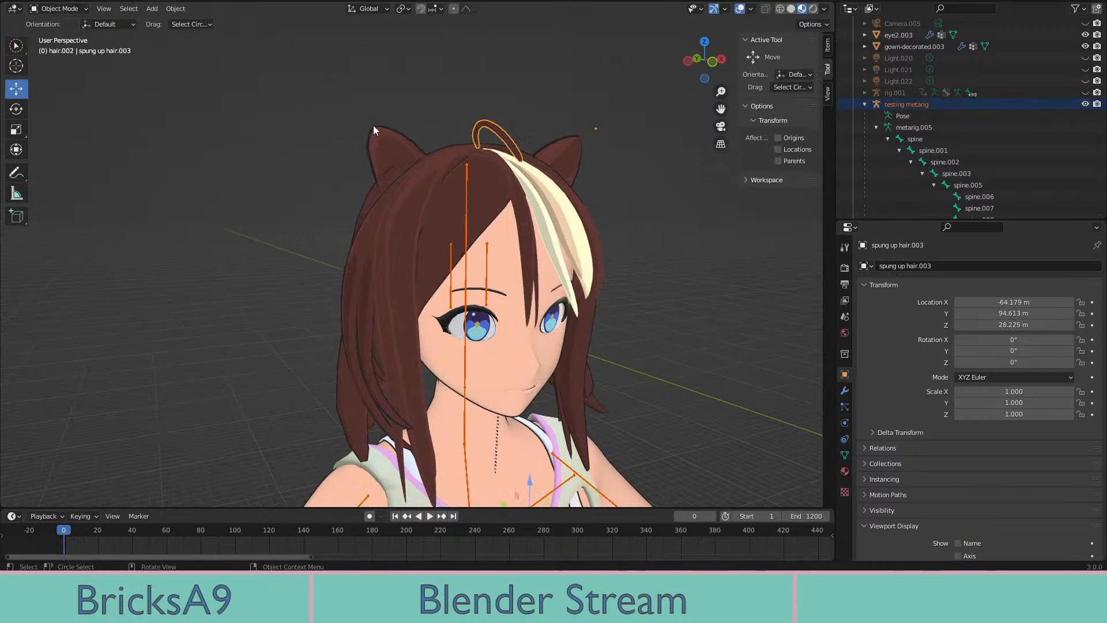
left_click(49, 10)
left_click(65, 75)
middle_click_drag(503, 219, 504, 242)
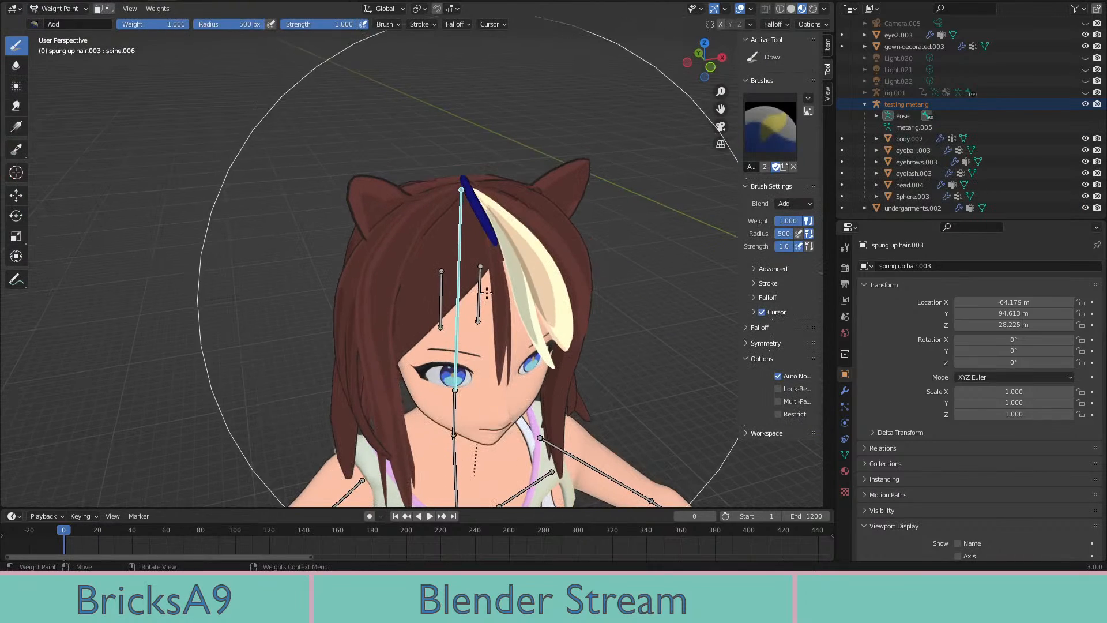
Paint the whole spung up hair.003 strand with weight 1.000 for spine.006 in Wireframe shading, then restore Material Preview
key("z")
left_click(451, 264)
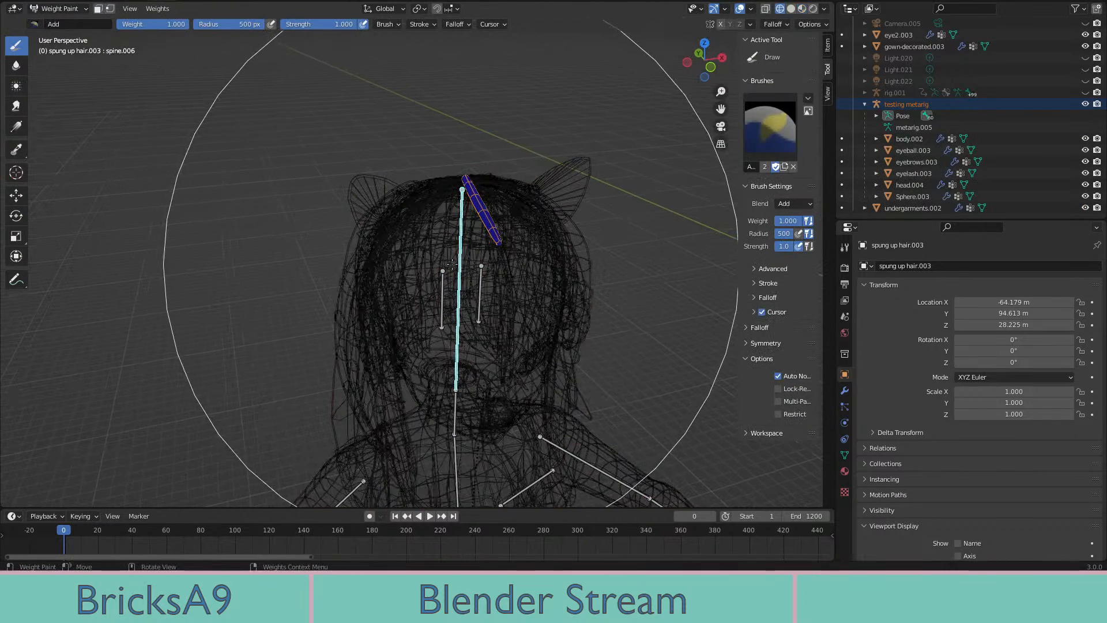
left_click(461, 249)
middle_click_drag(487, 237, 508, 269)
left_click_drag(534, 270, 495, 237)
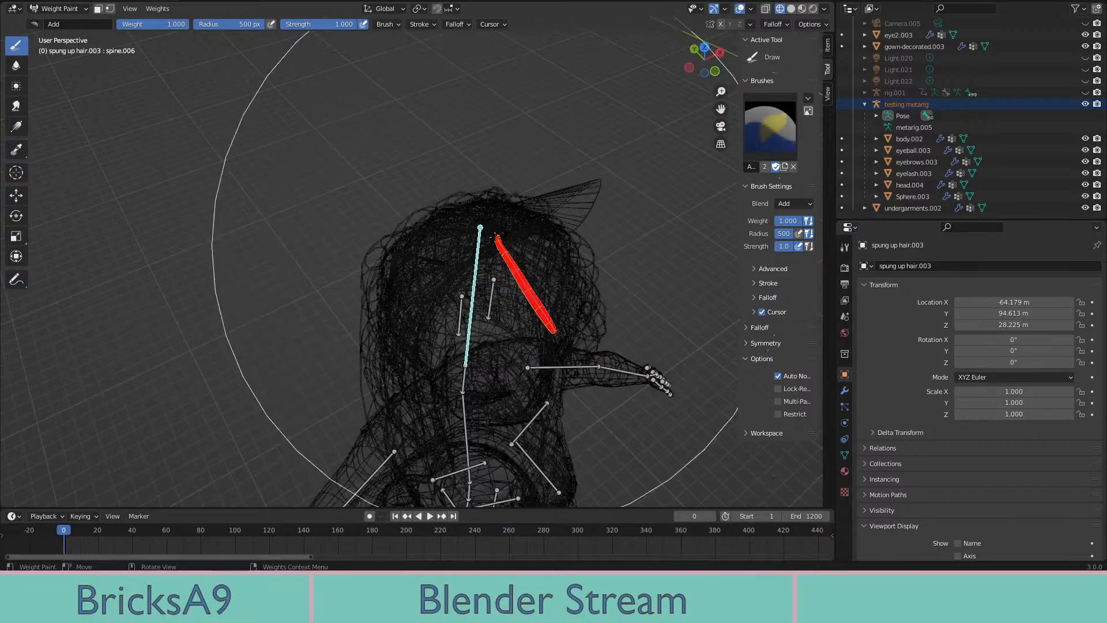
middle_click_drag(499, 239, 369, 224)
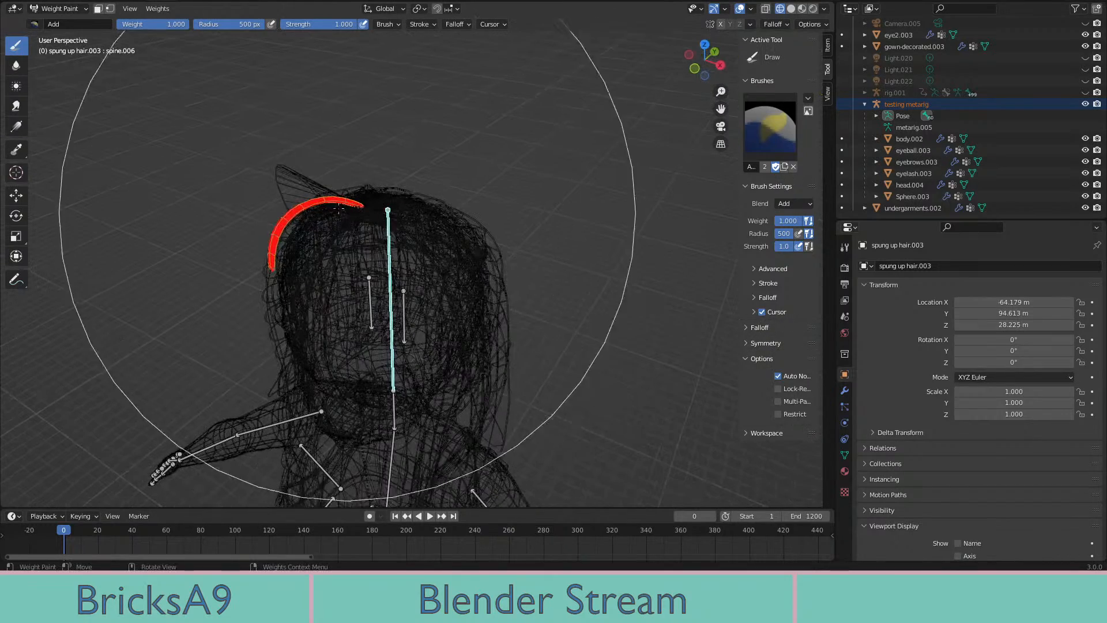
middle_click_drag(276, 266, 314, 248)
key("z")
left_click(427, 348)
middle_click_drag(433, 349, 508, 341)
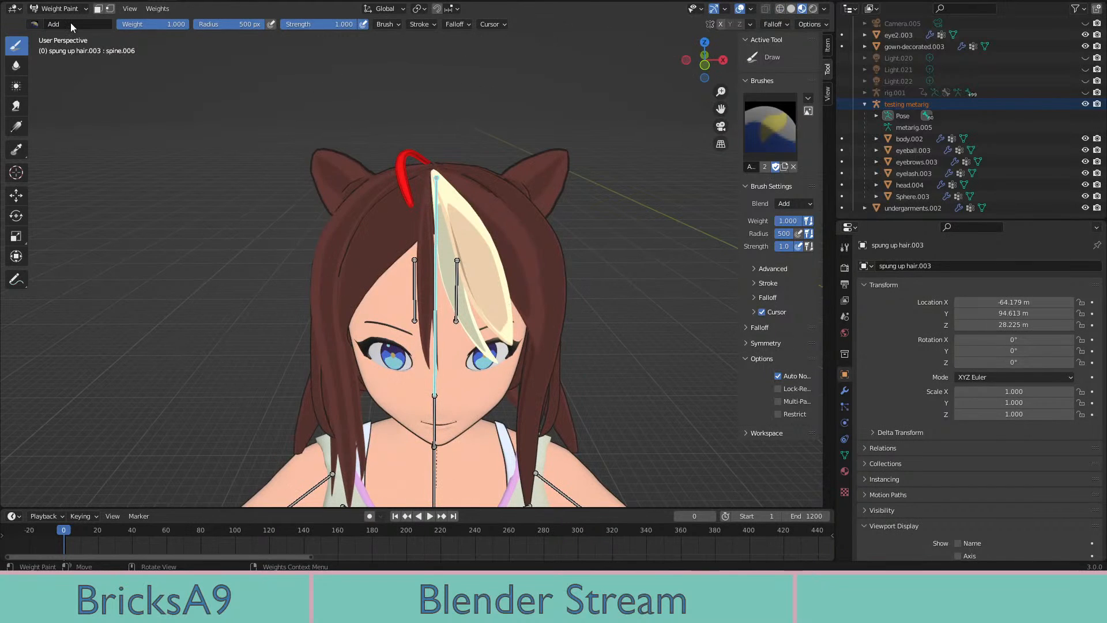
Switch to Object Mode, select the testing metarig armature and the Cone.007 ear, and enter Weight Paint mode
key("ctrl+Tab")
mouse_move(355, 216)
middle_mouse_down()
mouse_move(436, 210)
mouse_move(482, 230)
mouse_move(468, 261)
mouse_move(419, 261)
middle_mouse_up()
left_click(506, 203)
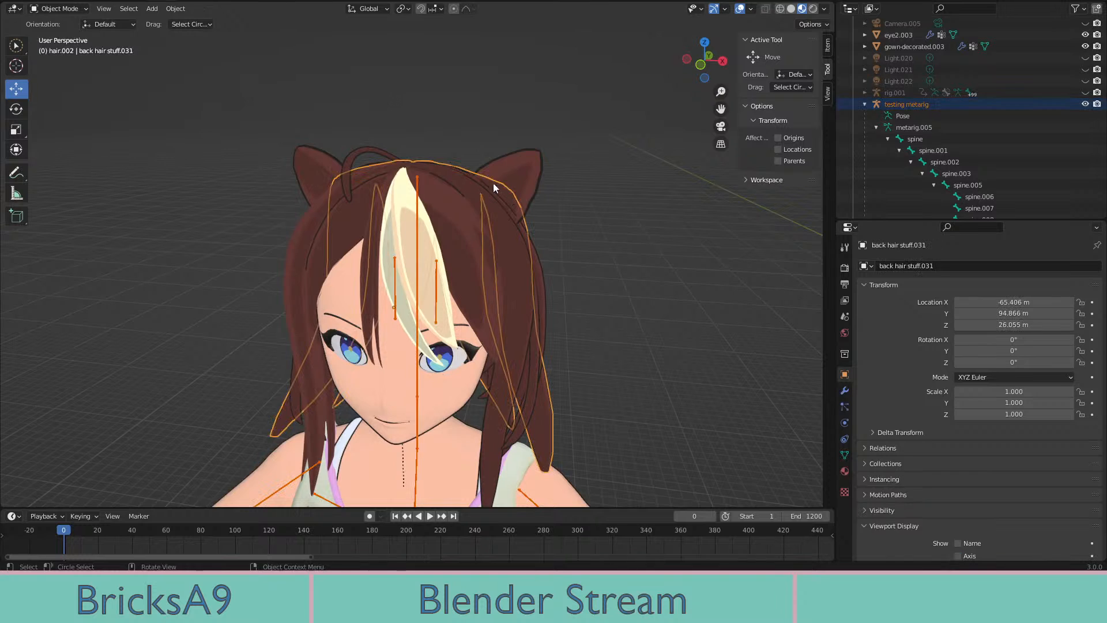
left_click(606, 268)
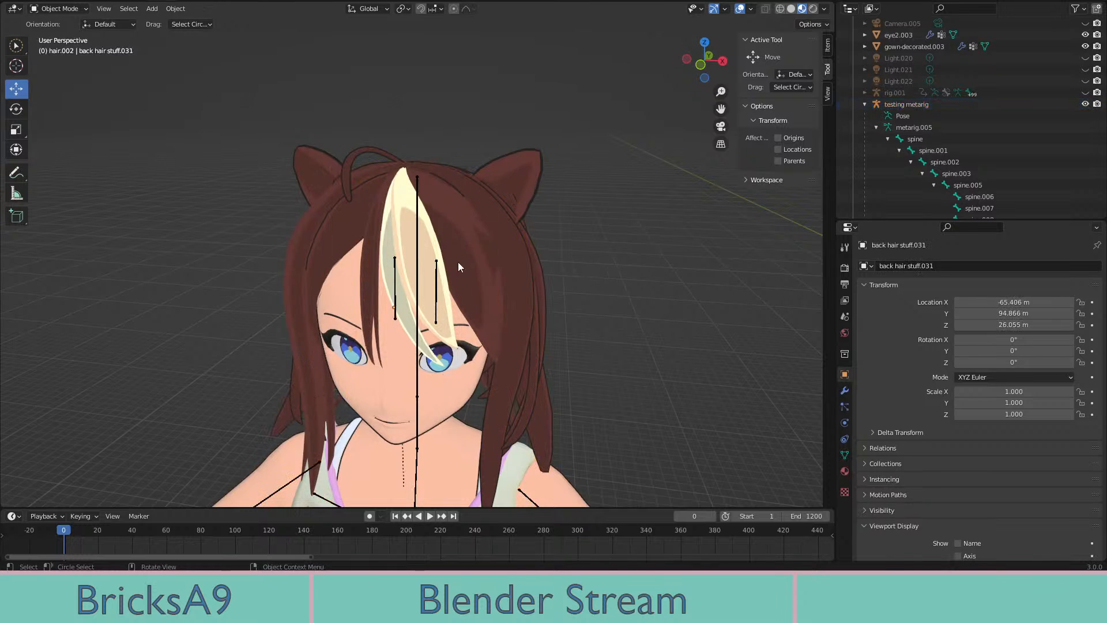
left_click(419, 257)
left_click(537, 161, "shift")
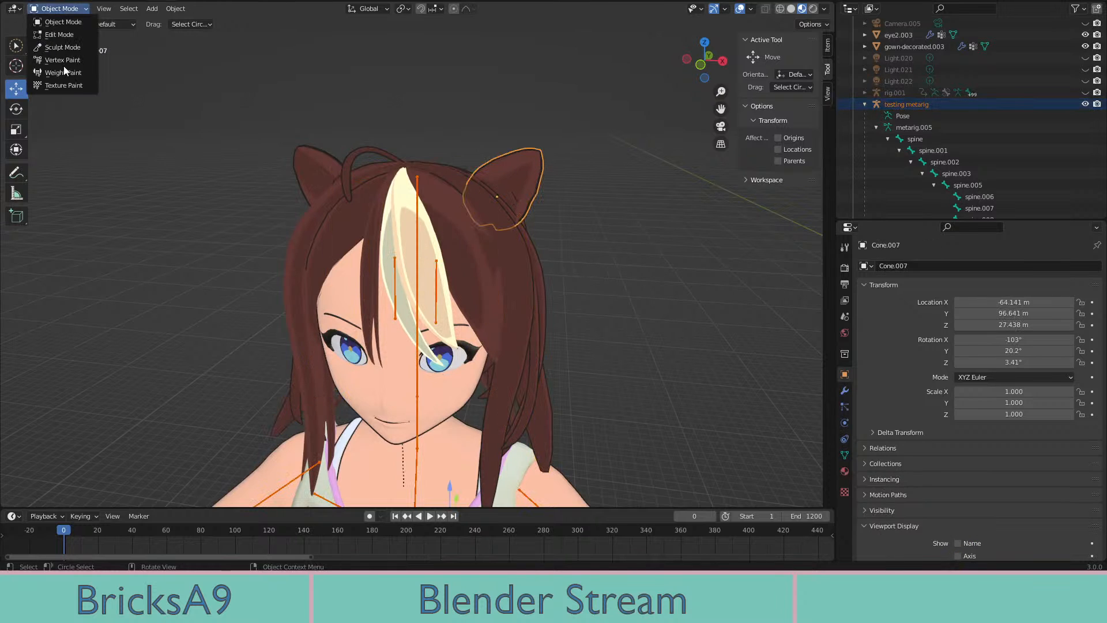
left_click(63, 72)
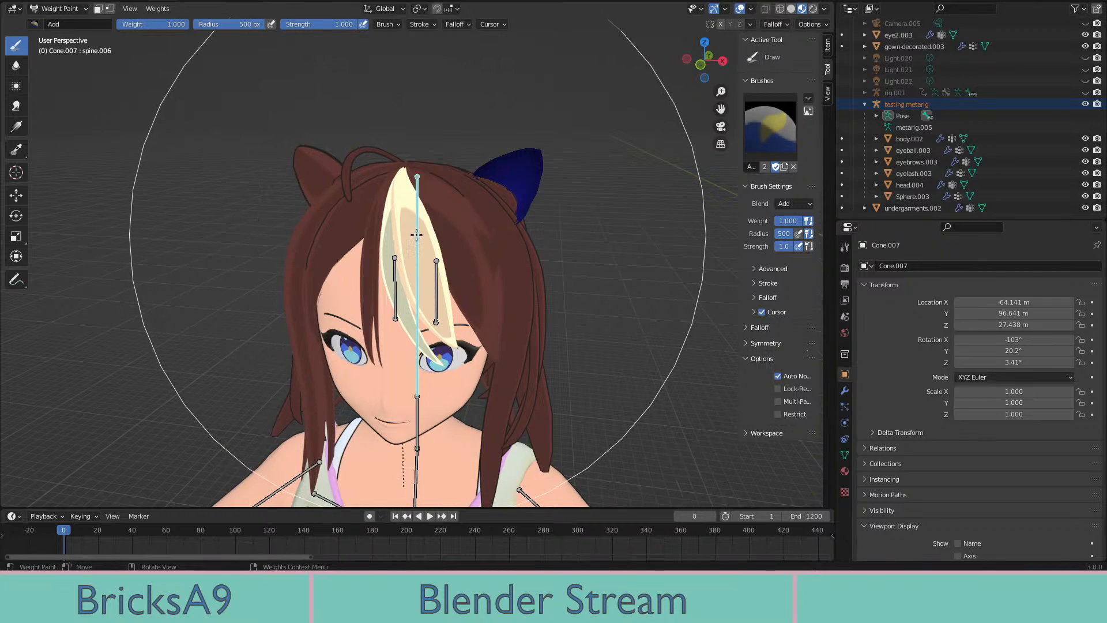
Paint the Cone.007 ear with weight 1.000 for spine.006 in Wireframe shading, then restore Material Preview
middle_click_drag(419, 235, 470, 260)
key("z")
left_click(451, 264)
left_click_drag(451, 263, 490, 215)
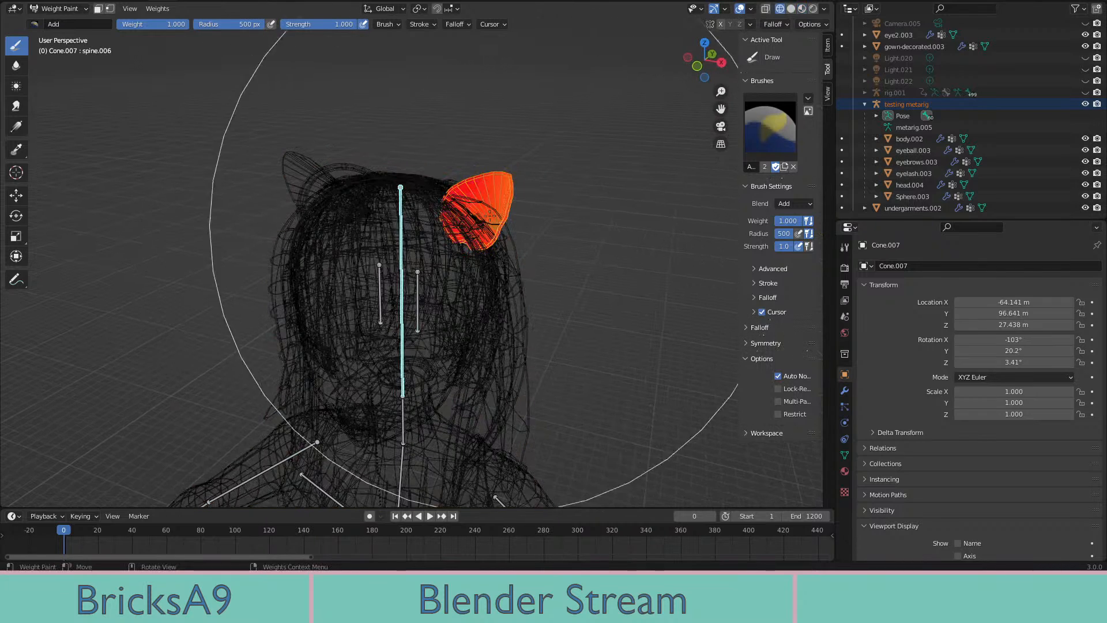
mouse_move(491, 208)
middle_mouse_down()
mouse_move(346, 321)
mouse_move(584, 258)
mouse_move(569, 321)
mouse_move(455, 237)
middle_mouse_up()
key("z")
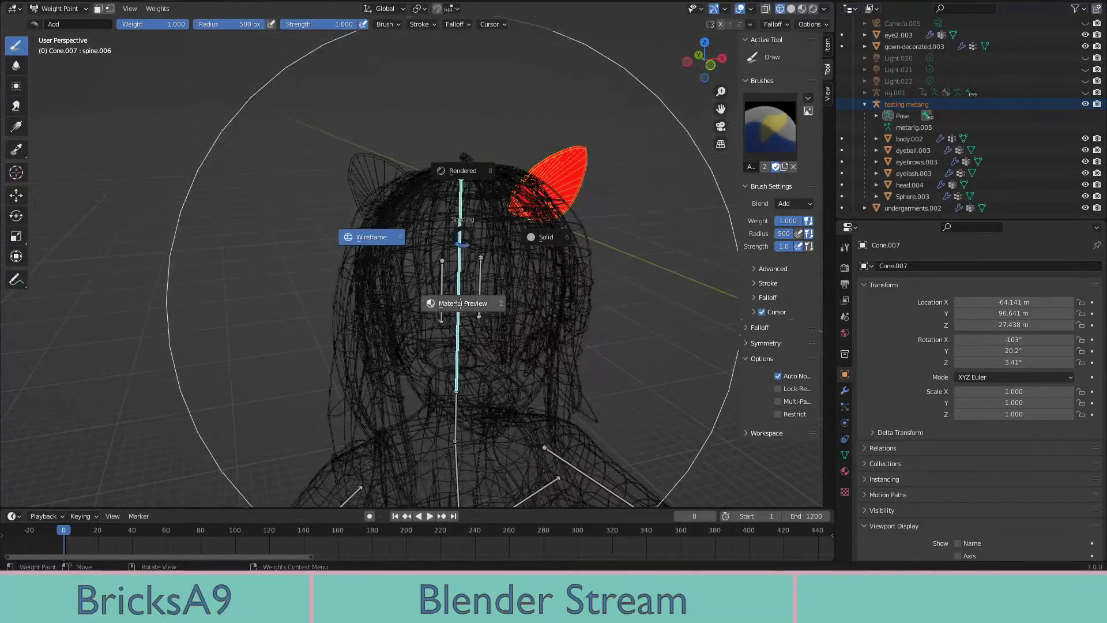
left_click(453, 304)
middle_click_drag(452, 304, 440, 239)
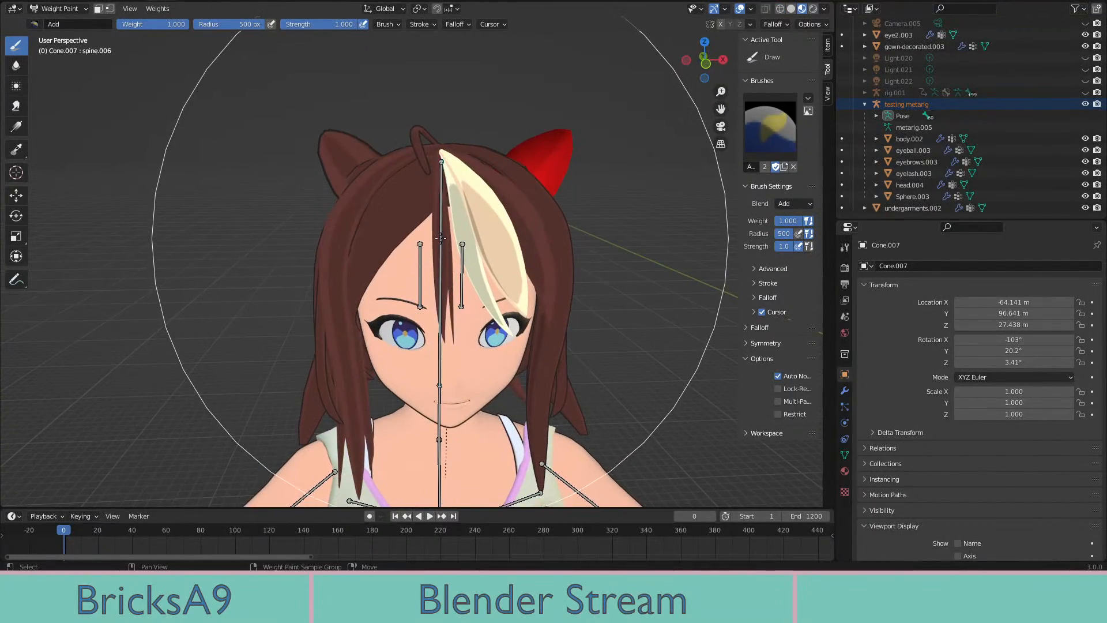
Go back to Object Mode and select the testing metarig armature, then add the Cone.006 ear as the active object
key("z")
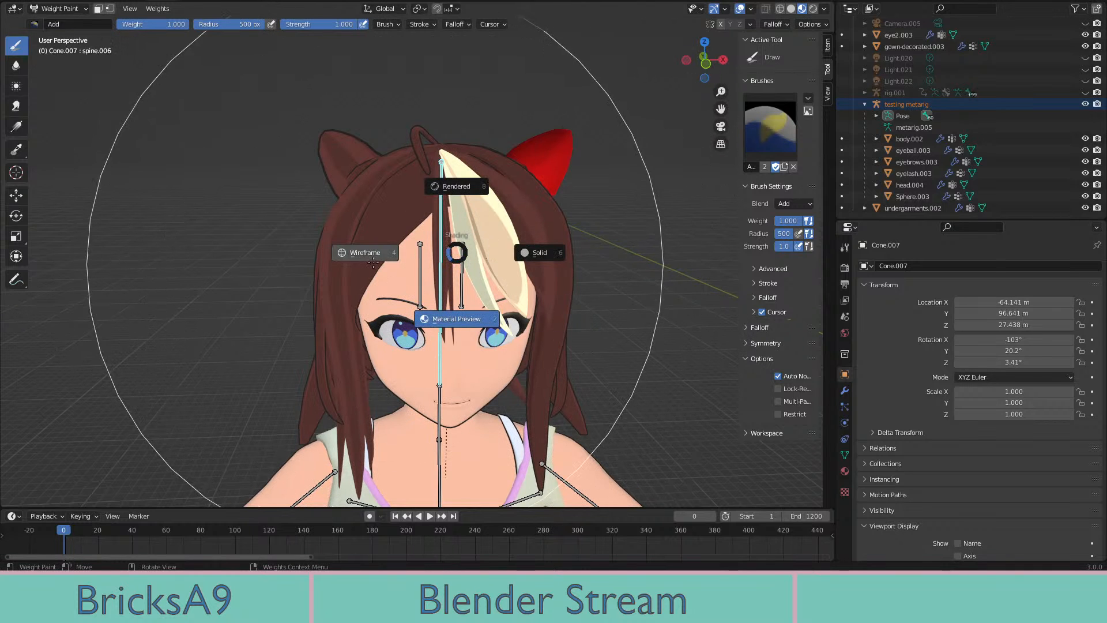
left_click(4, 3)
key("ctrl+Tab")
left_click(299, 131)
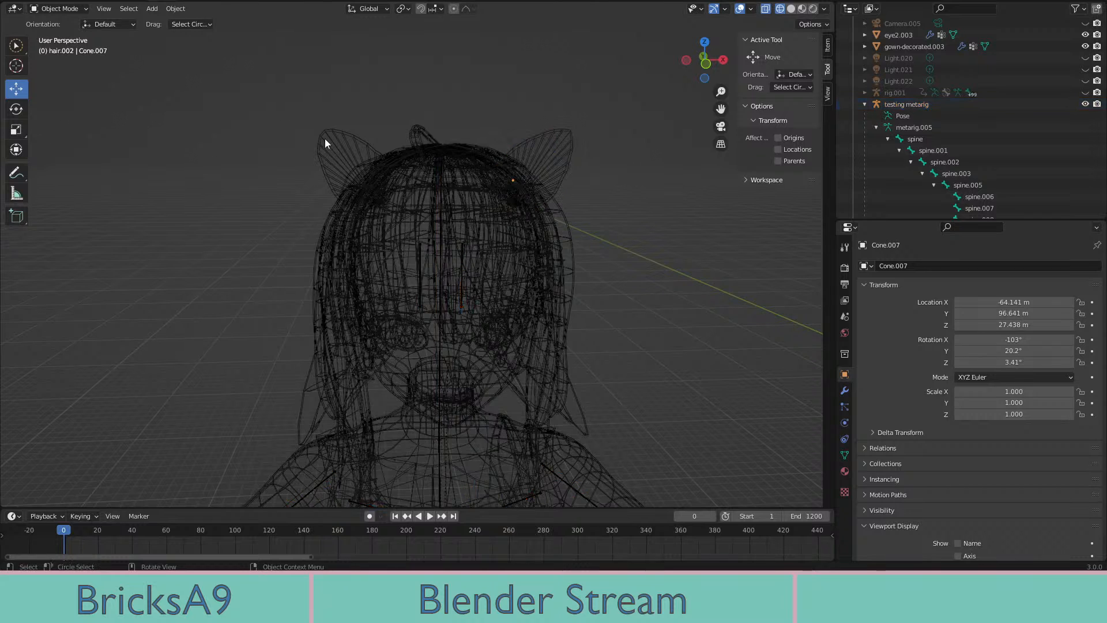
left_click(324, 138)
key("z")
middle_click_drag(488, 311, 489, 303)
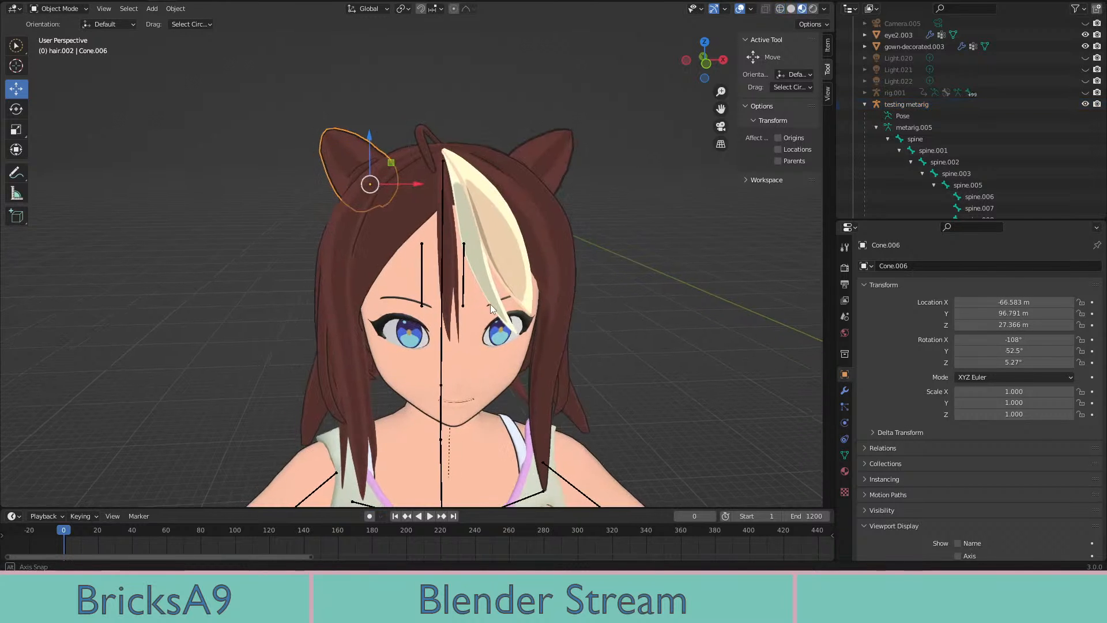
left_click(440, 267, "shift")
left_click(440, 267)
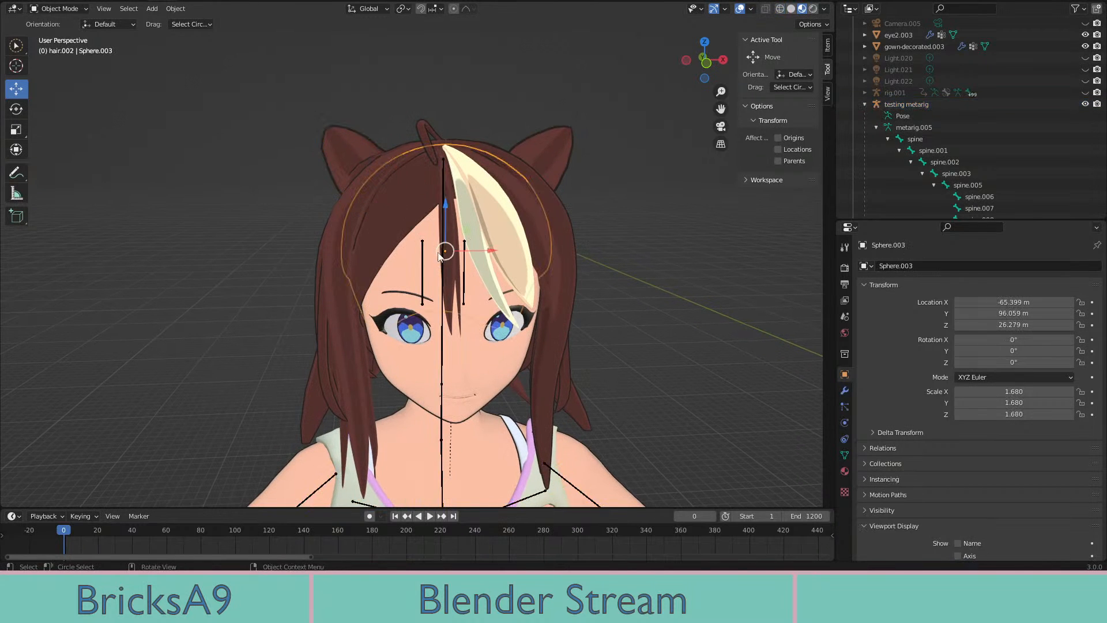
left_click(442, 326)
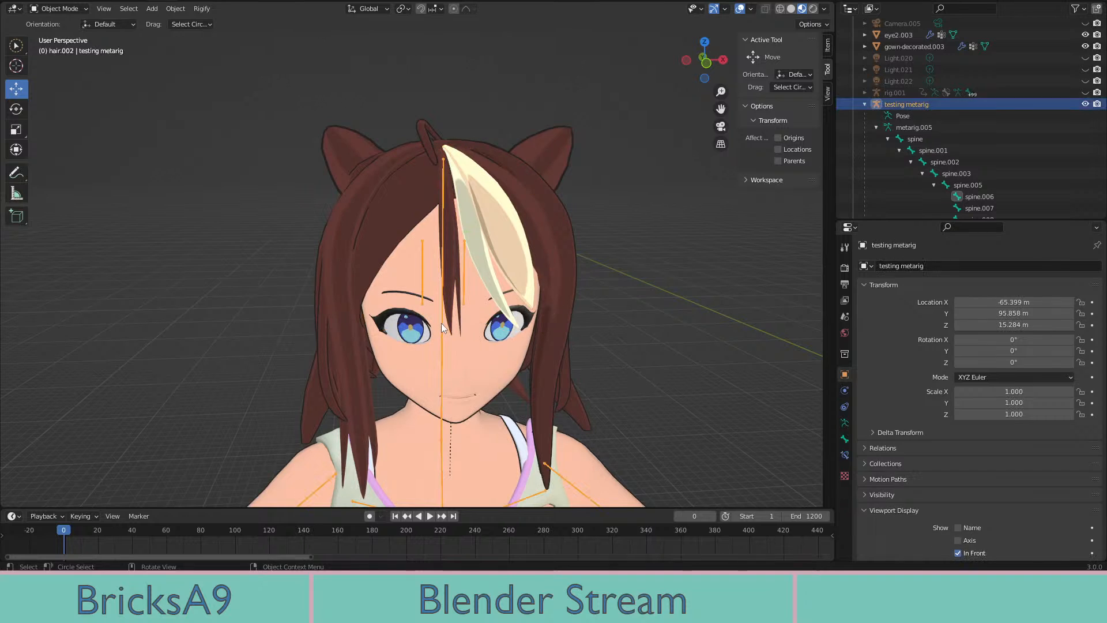
left_click(337, 145, "shift")
middle_click_drag(337, 145, 542, 173)
scroll(566, 178, "up", 10)
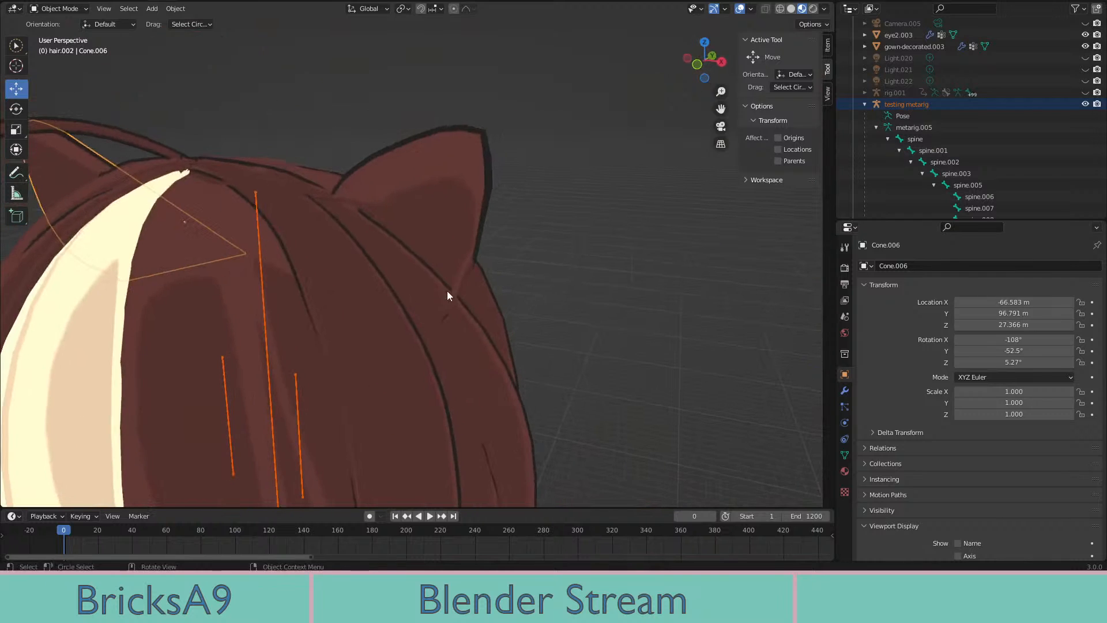
middle_click_drag(447, 290, 540, 134)
middle_click_drag(648, 267, 624, 269)
scroll(624, 268, "up", 3)
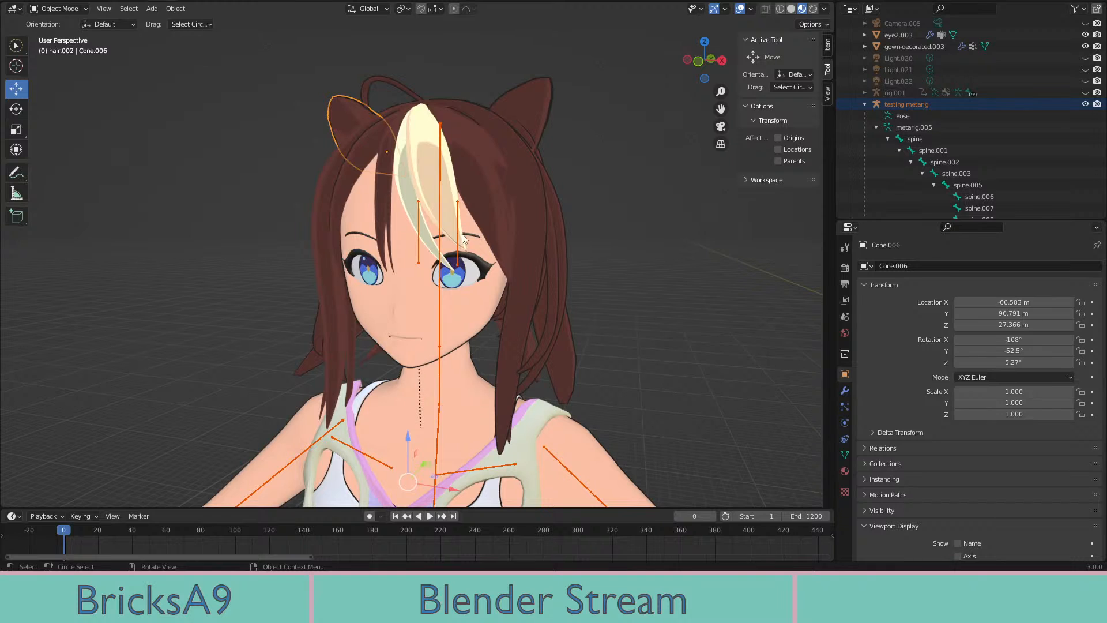
middle_click_drag(463, 238, 452, 245)
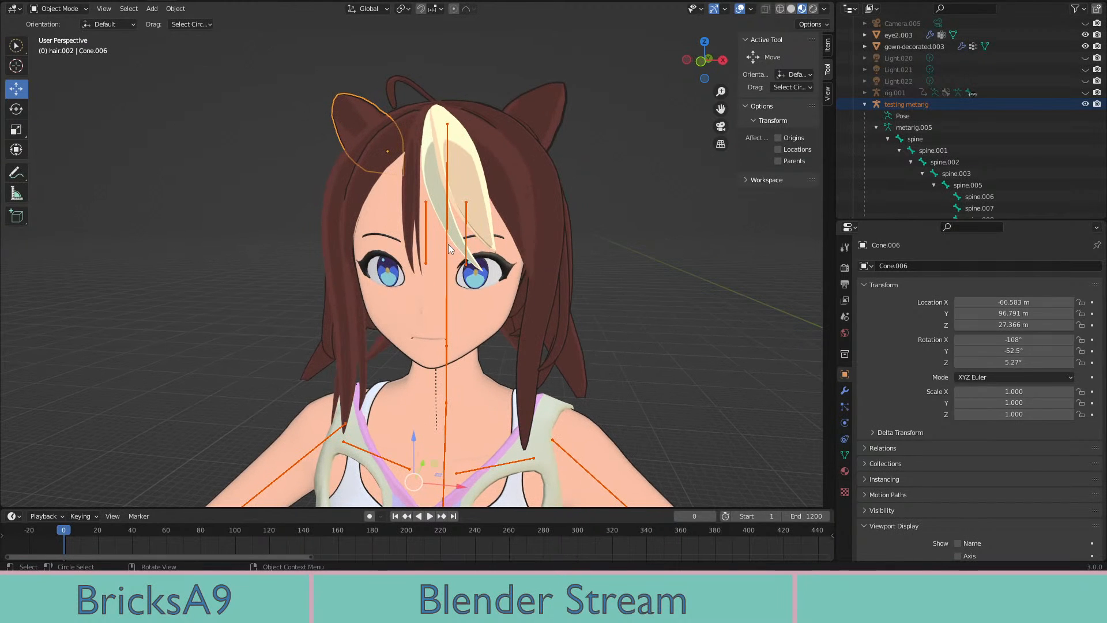
Show the scene in Wireframe shading and enter Weight Paint mode on the Cone.006 ear
key("z")
left_click(369, 244)
middle_click_drag(374, 243, 154, 93)
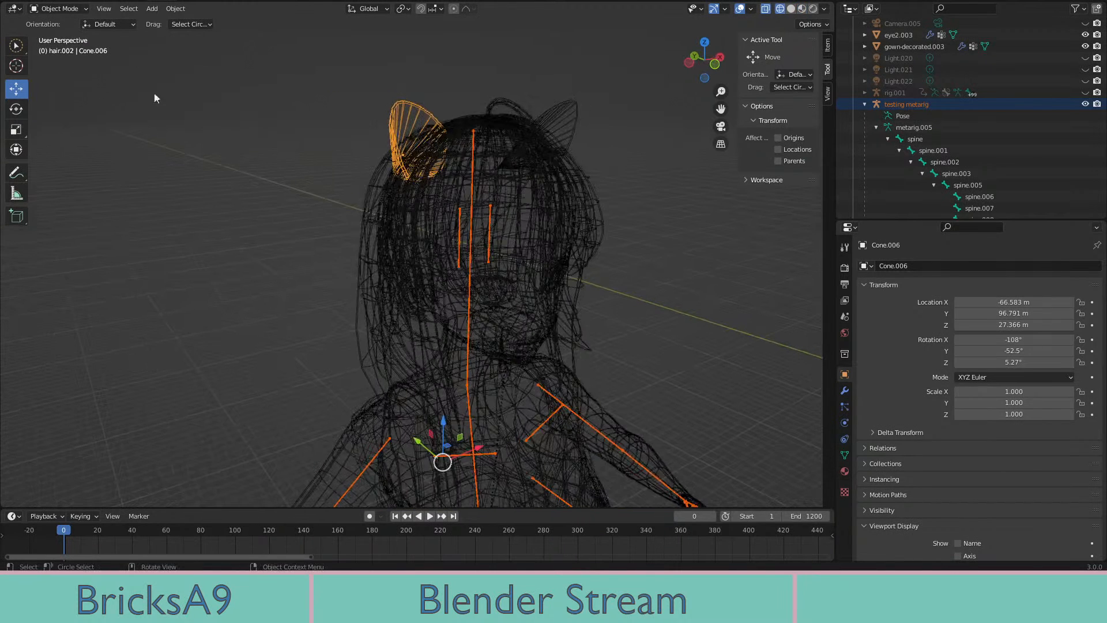
left_click(41, 9)
left_click(59, 74)
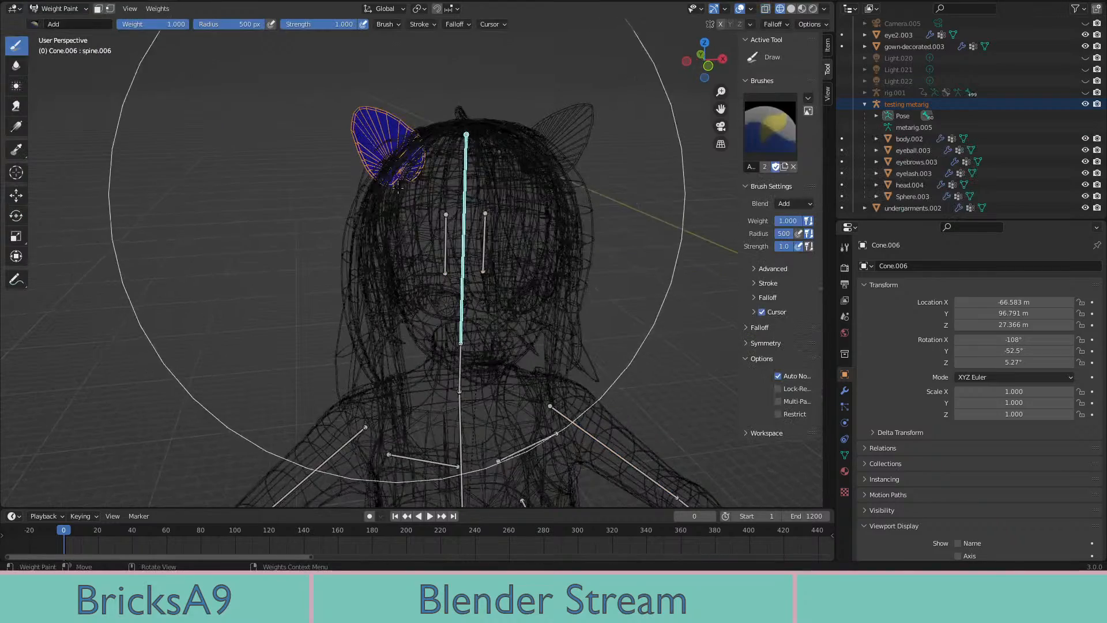
Paint the whole Cone.006 ear down to its lower tip with weight 1.000 for spine.006, and restore Material Preview shading
middle_click_drag(380, 247, 469, 249)
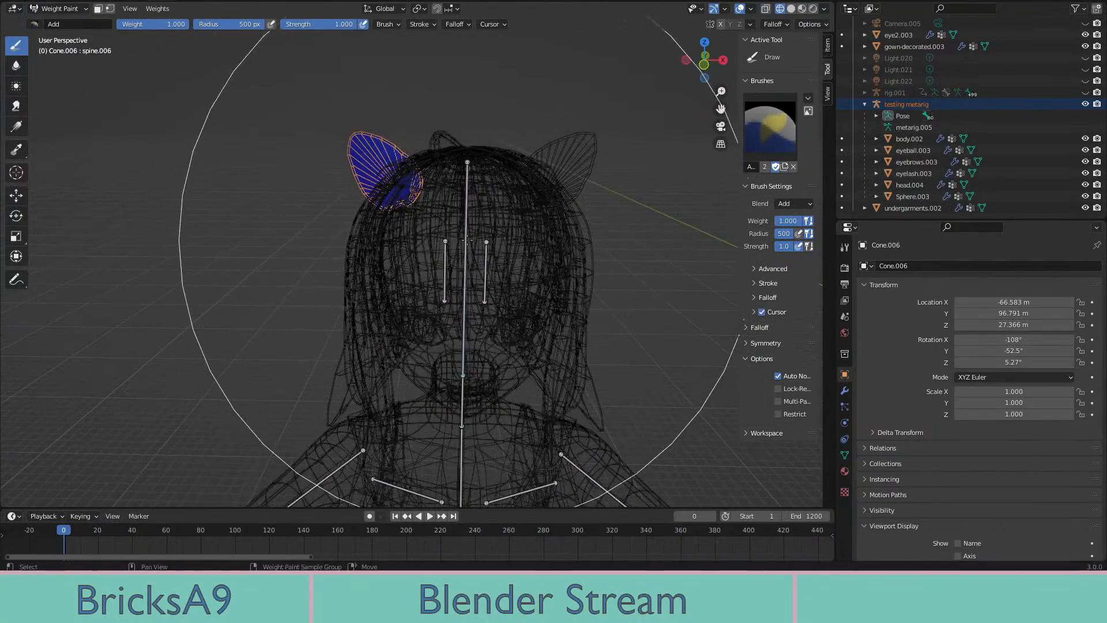
left_click(468, 239, "ctrl")
scroll(383, 163, "up", 3)
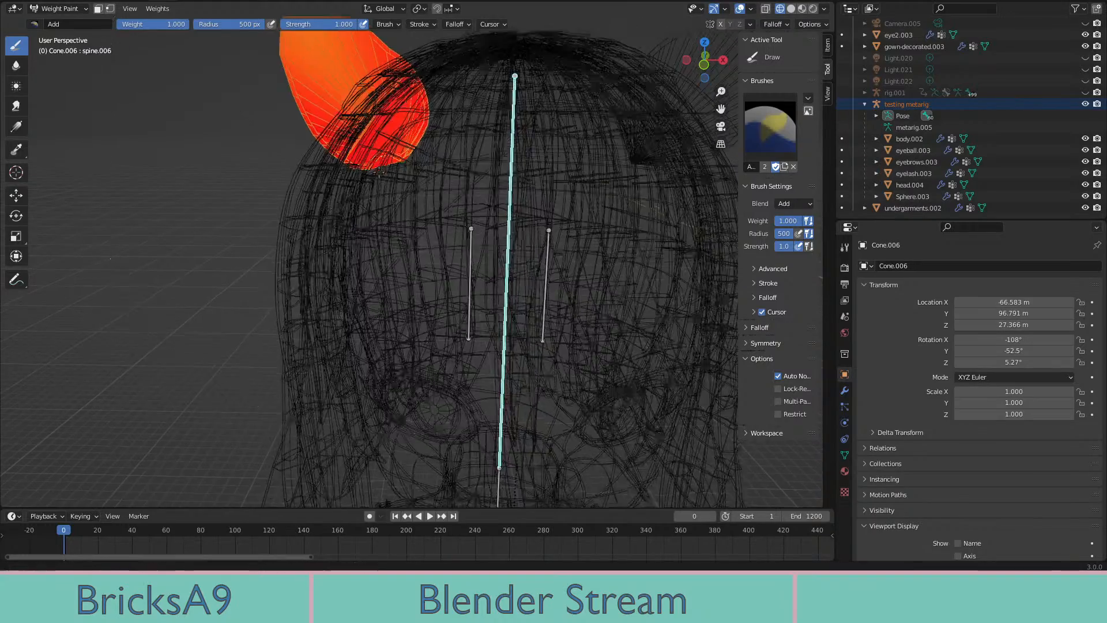
mouse_move(383, 163)
middle_mouse_down()
mouse_move(242, 283)
mouse_move(382, 346)
middle_mouse_up()
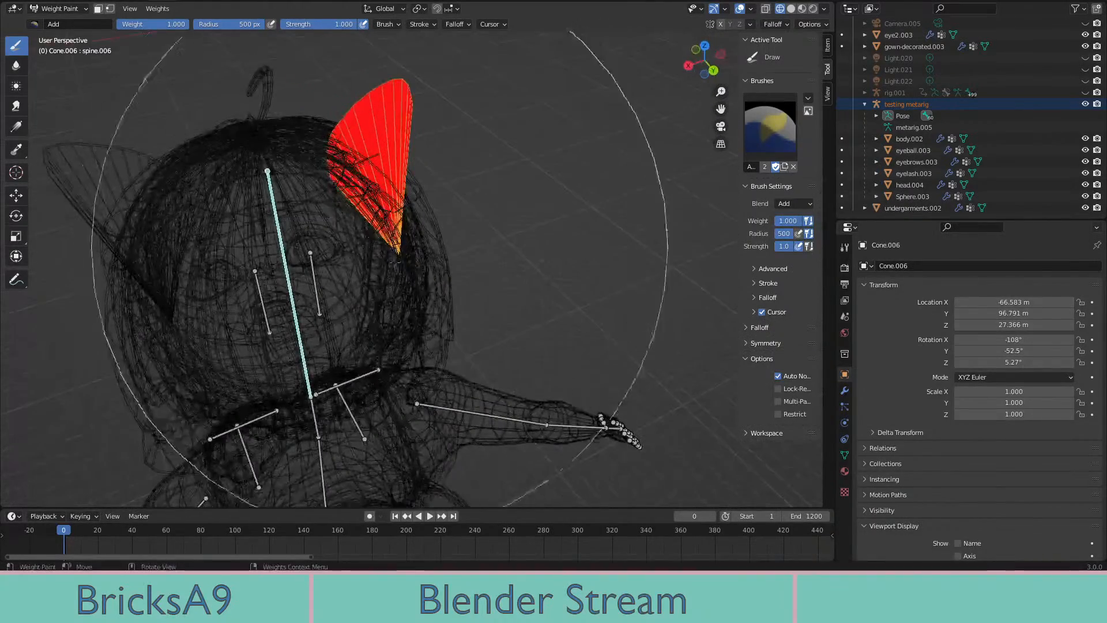
scroll(346, 242, "up", 5)
scroll(478, 242, "down", 4)
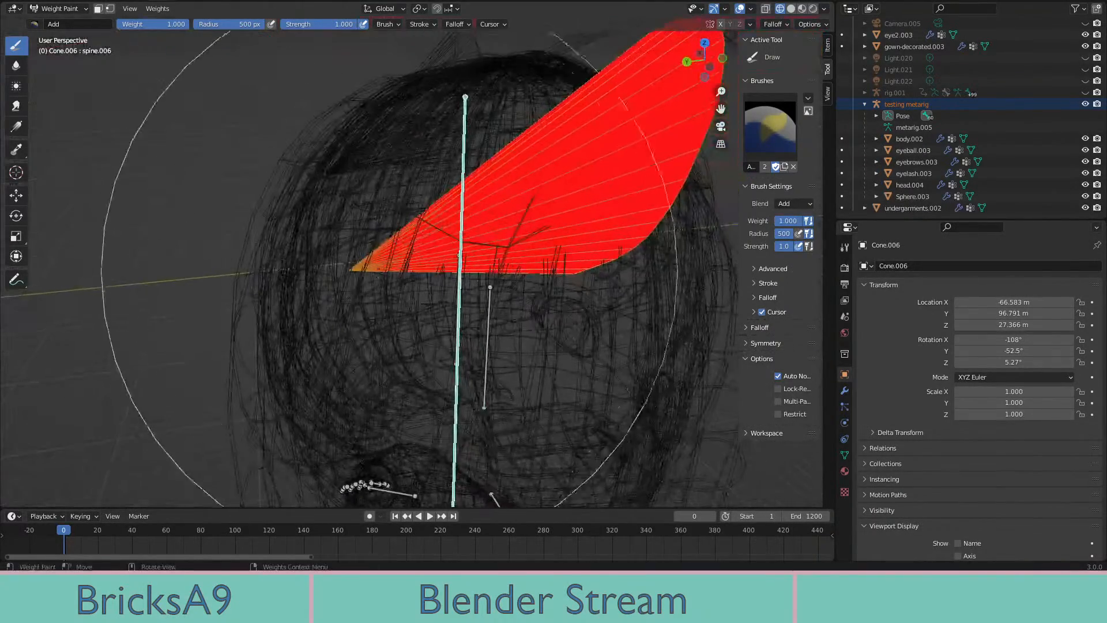
middle_click_drag(478, 231, 546, 204)
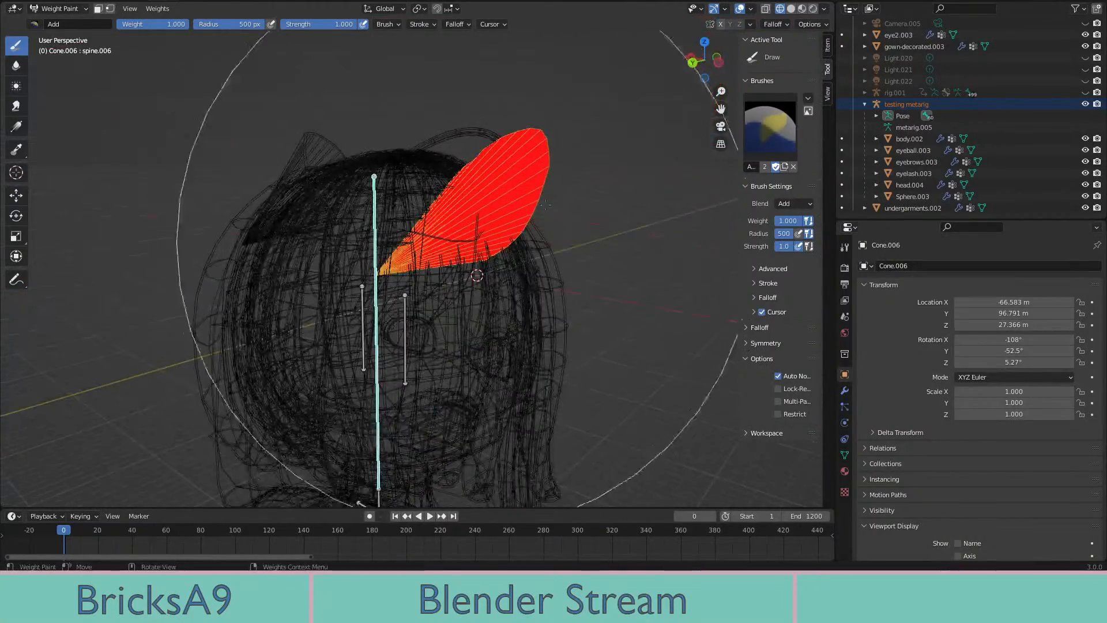
scroll(346, 288, "up", 3)
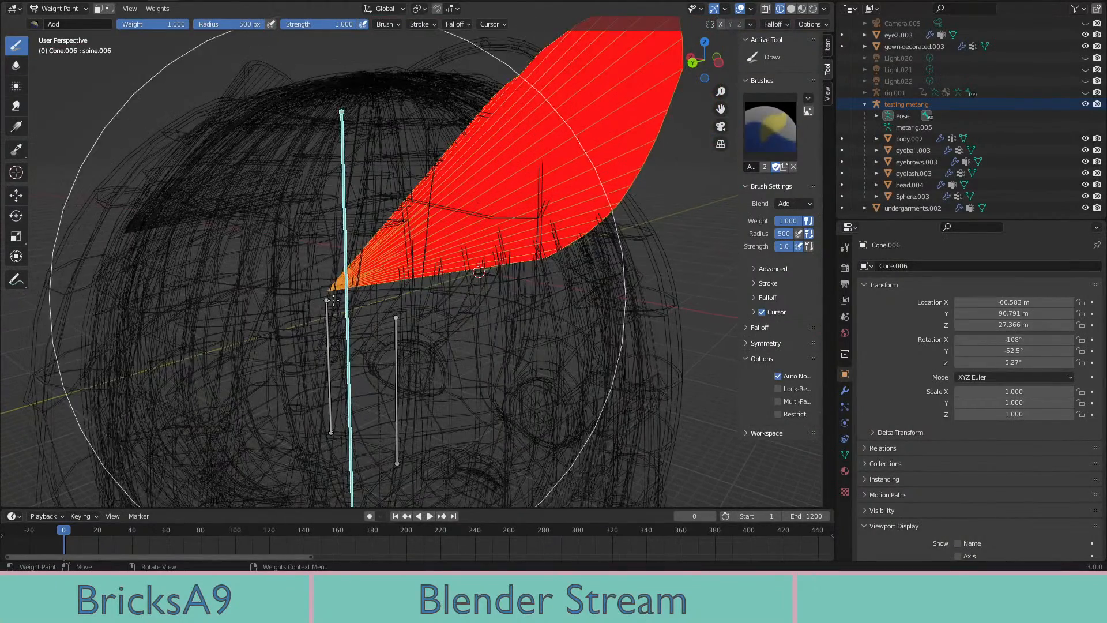
middle_click_drag(320, 283, 508, 258)
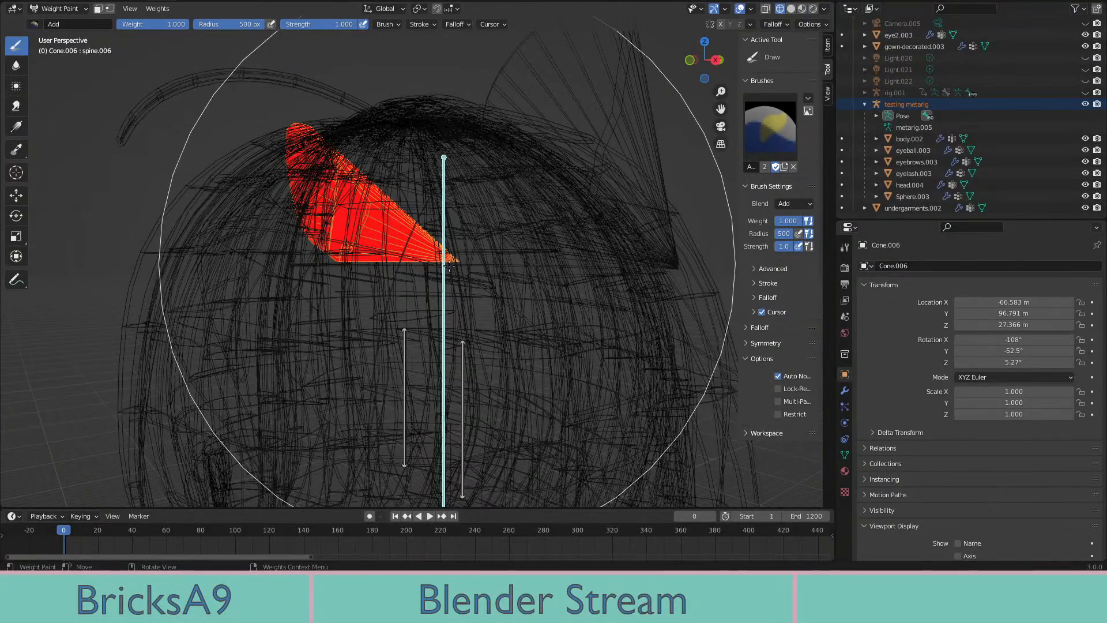
middle_click_drag(449, 267, 522, 291)
key("z")
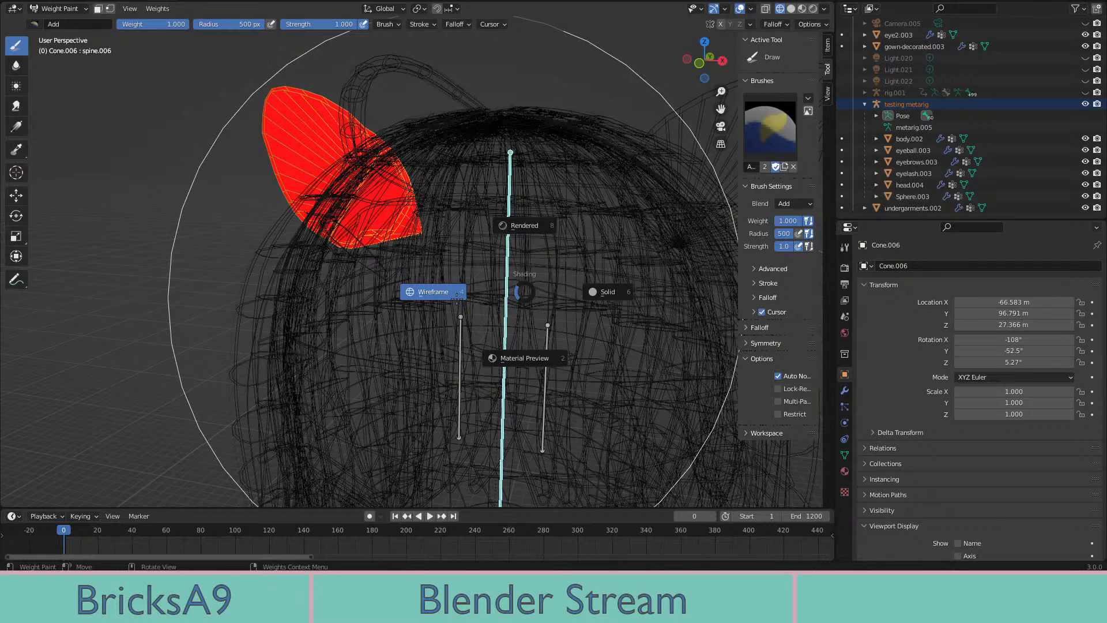
left_click(522, 358)
key("z")
left_click(522, 423)
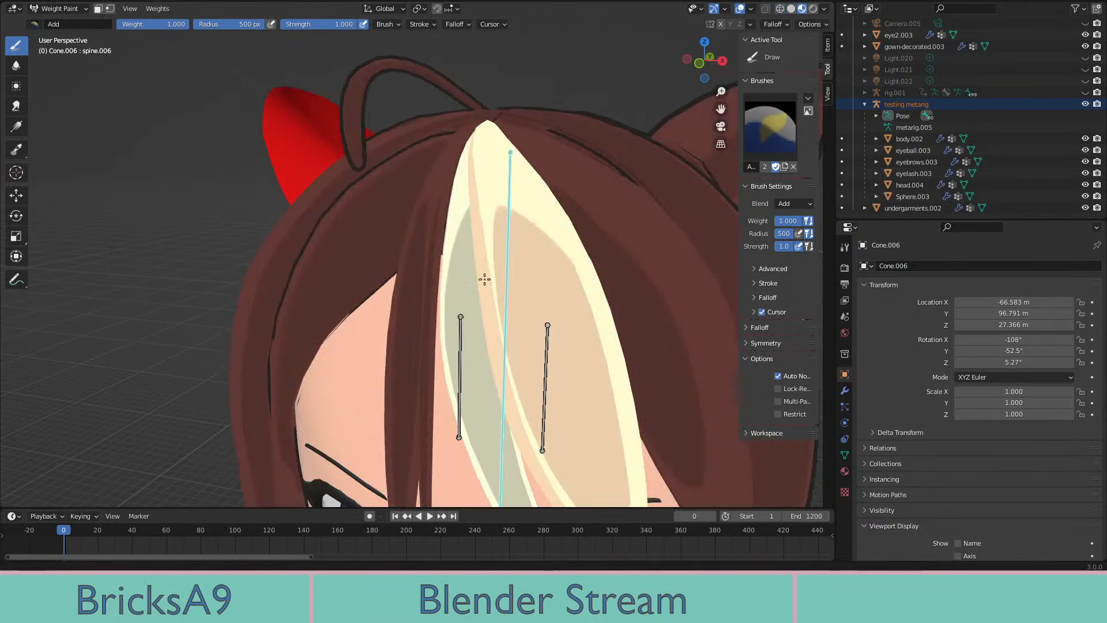
Rotate the spine.006 bone by -33.6° to test how the ears and hair follow the head, and undo the rotation
scroll(291, 162, "down", 5)
scroll(412, 279, "down", 3)
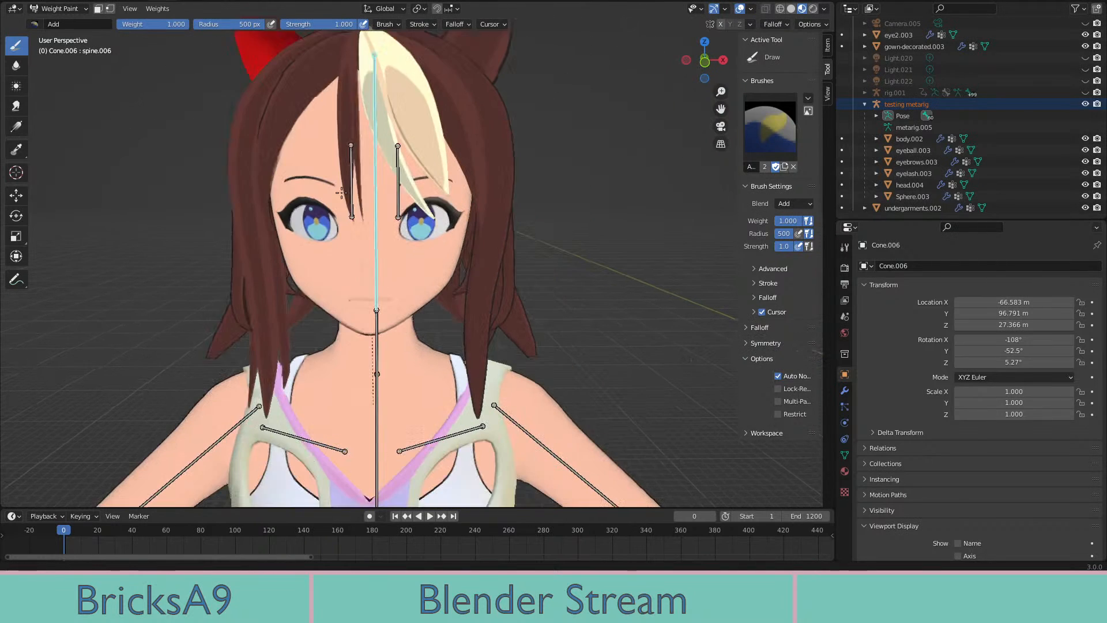
left_click(61, 8)
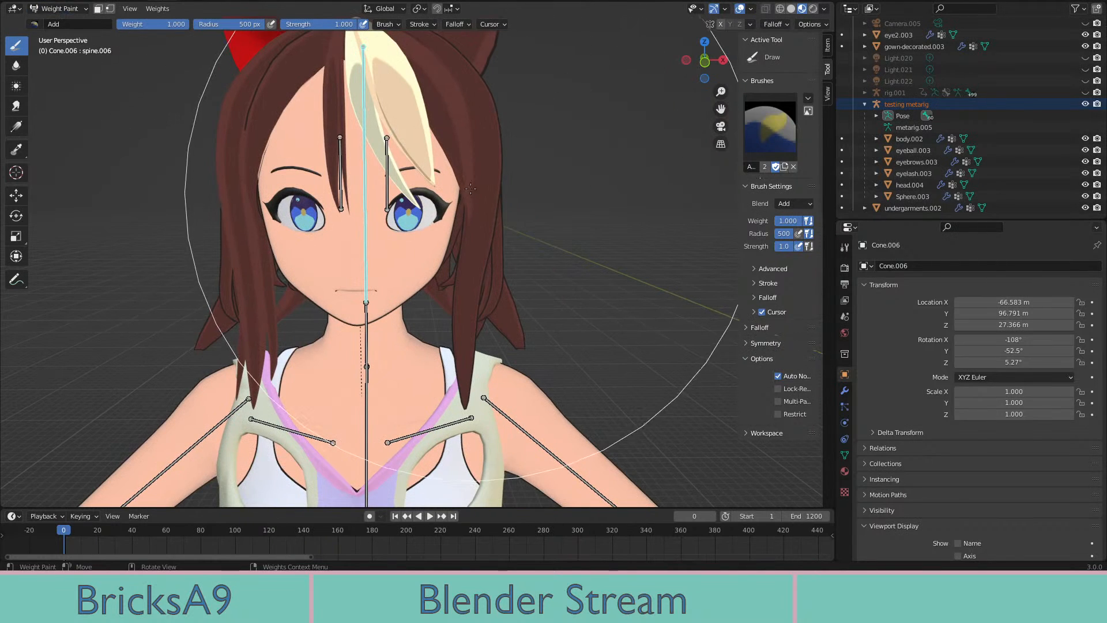
key("r")
left_click(387, 150)
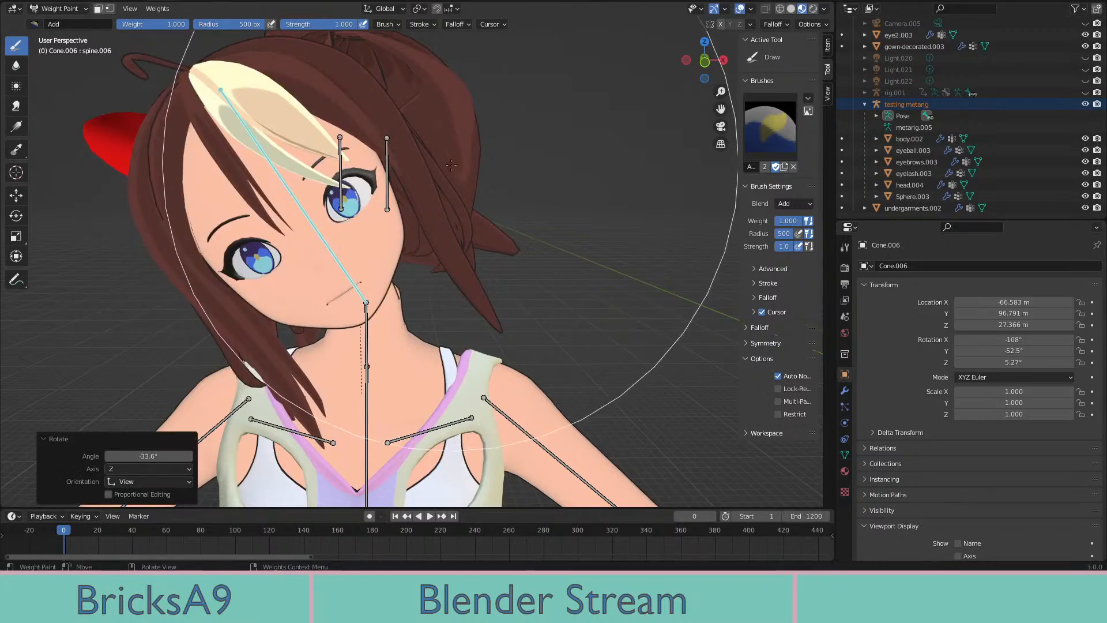
mouse_move(387, 150)
middle_mouse_down()
mouse_move(477, 255)
mouse_move(494, 321)
mouse_move(458, 309)
mouse_move(444, 371)
mouse_move(55, 106)
middle_mouse_up()
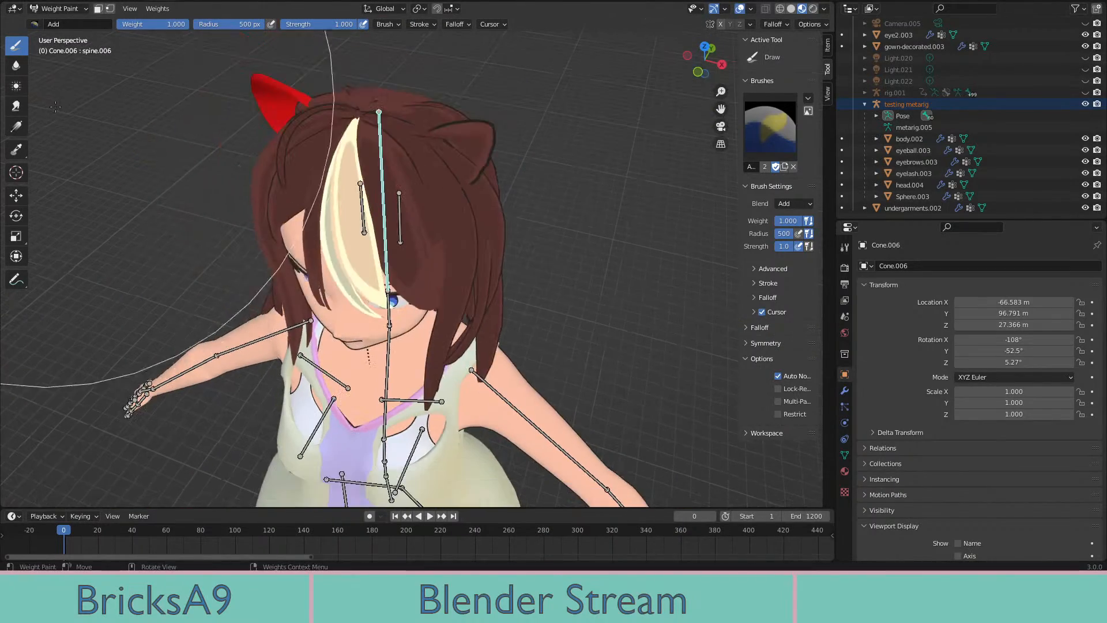
In Object Mode, select the testing metarig armature, add the hair2.019 strand as the active object, and enter Weight Paint mode
left_click(59, 11)
left_click(58, 22)
left_click(407, 313)
scroll(414, 309, "up", 2)
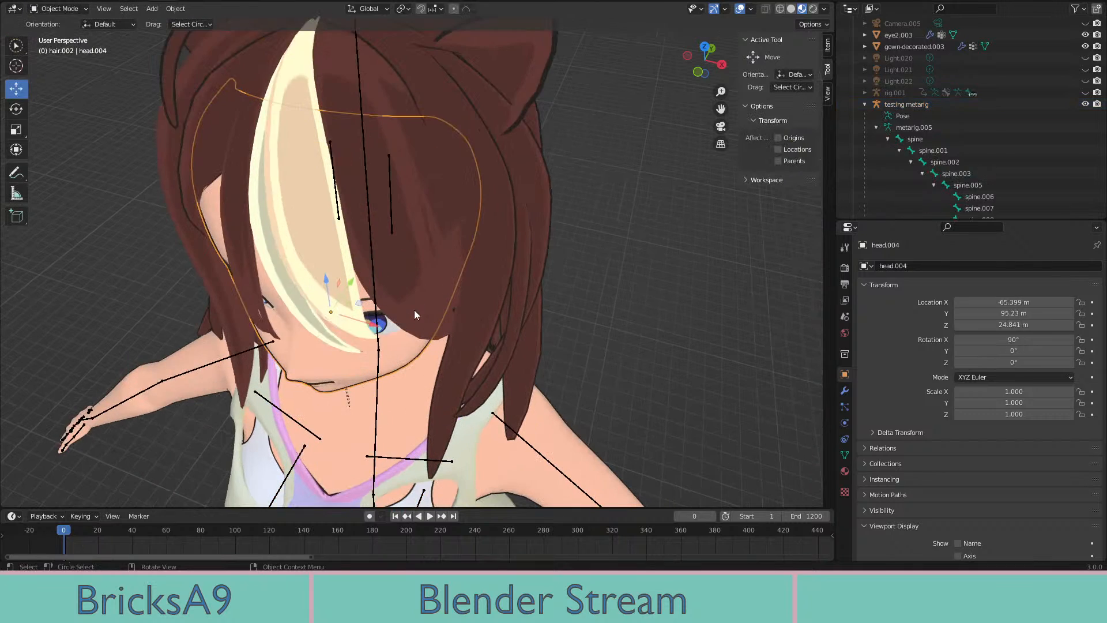
middle_click_drag(414, 310, 389, 321)
left_click(376, 322)
left_click(449, 186, "shift")
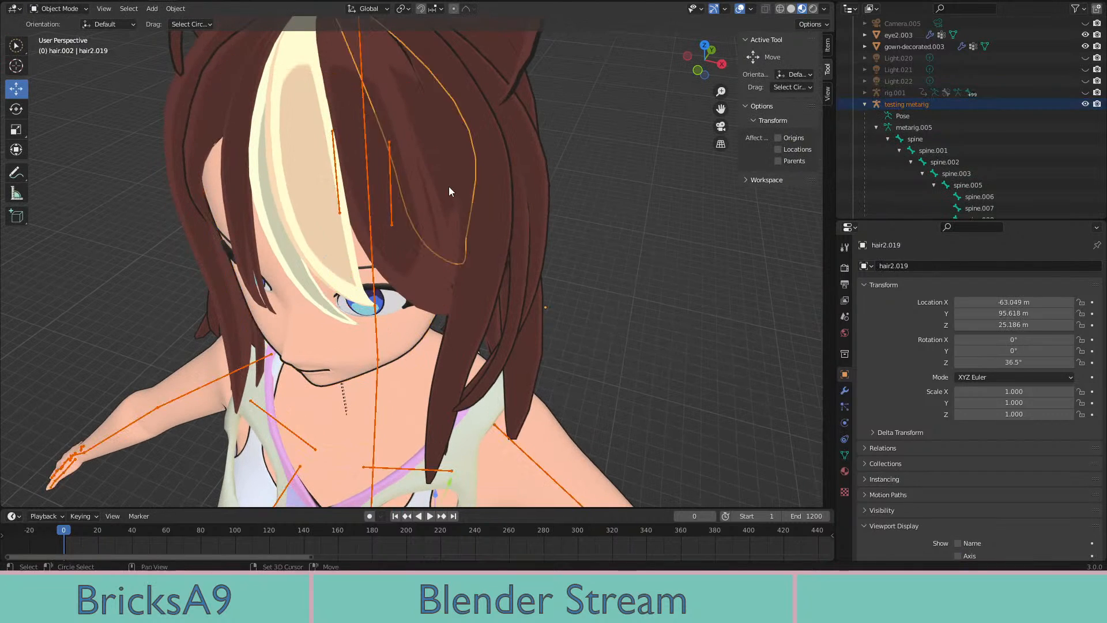
middle_click_drag(449, 185, 226, 163)
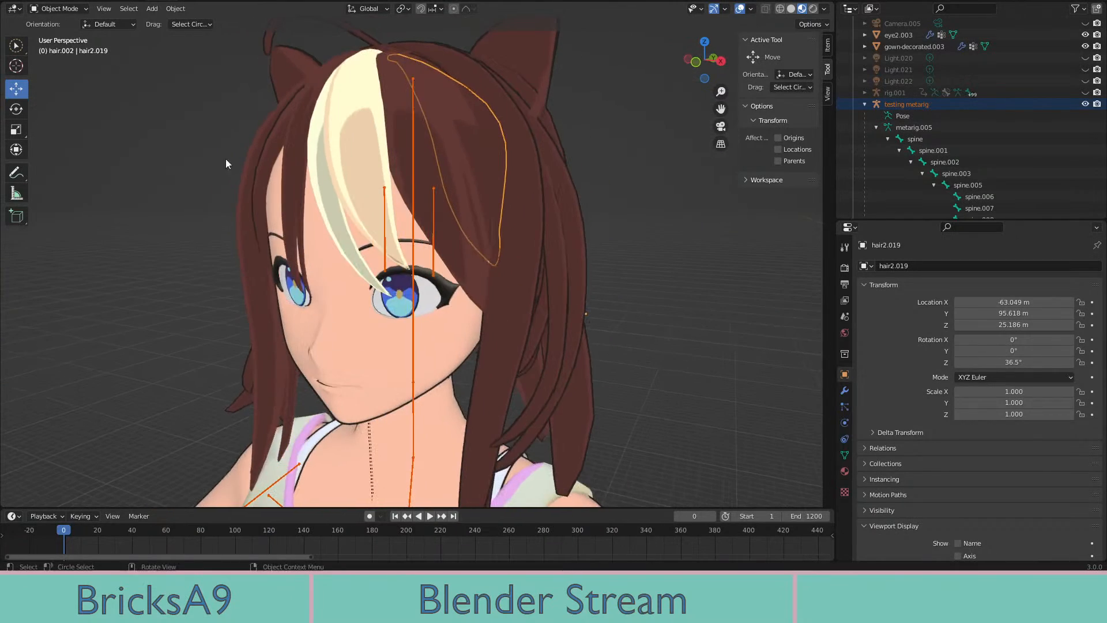
left_click(50, 10)
left_click(53, 72)
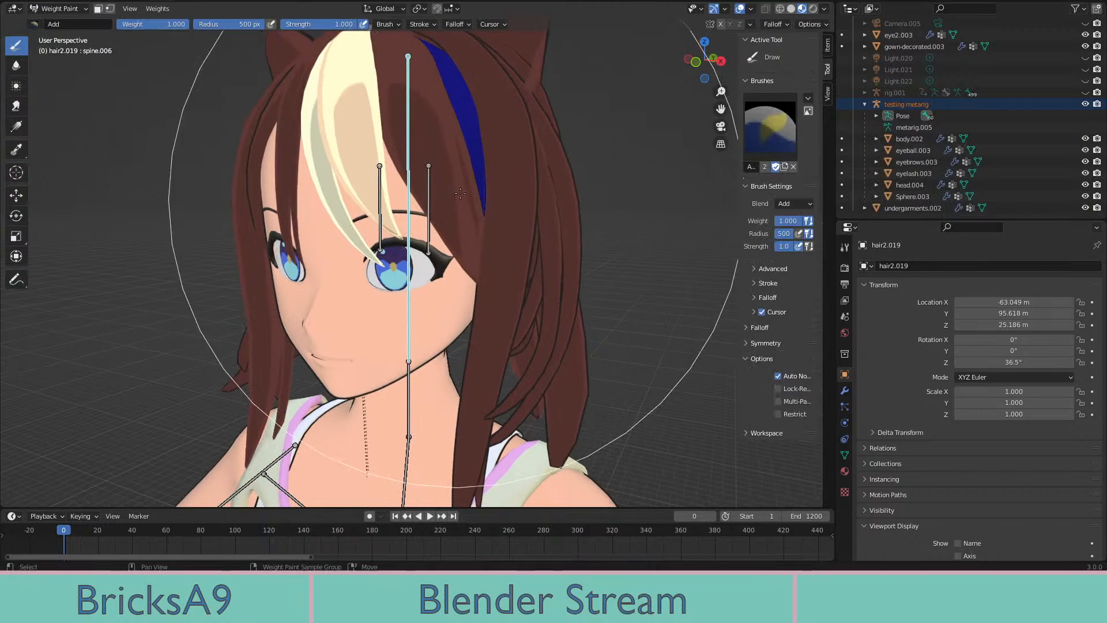
Paint the whole hair2.019 strand with weight 1.000 for spine.006 in Wireframe shading, and return to Object Mode in Material Preview
key("z")
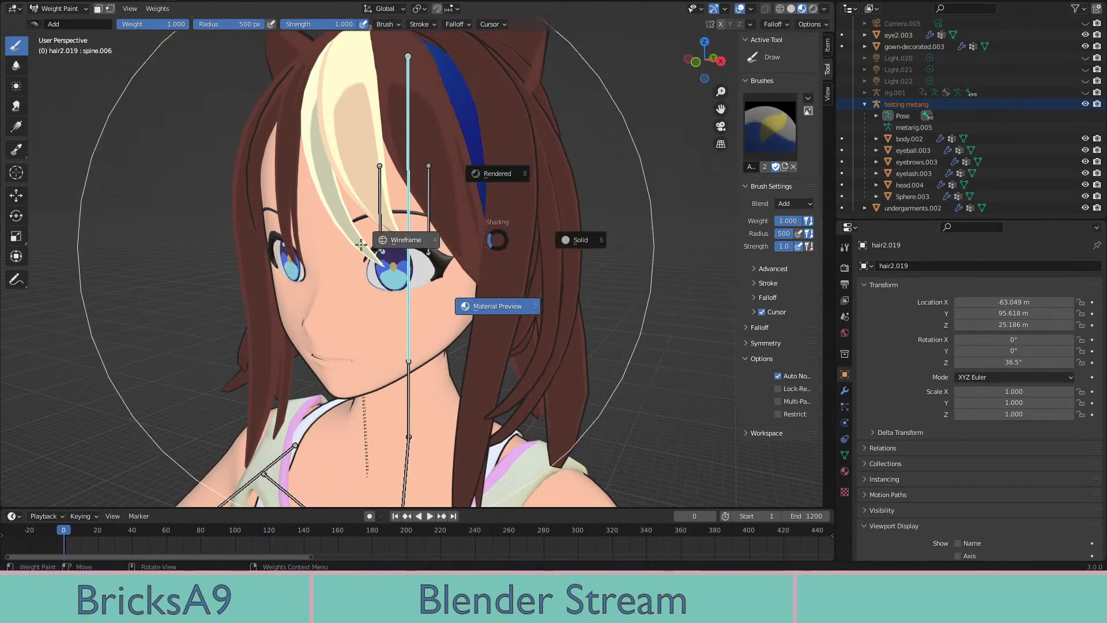
key("4")
left_click(489, 232)
mouse_move(442, 125)
middle_mouse_down("shift")
mouse_move(450, 192)
mouse_move(422, 217)
mouse_move(464, 199)
mouse_move(501, 146)
middle_mouse_up("shift")
left_click(423, 225)
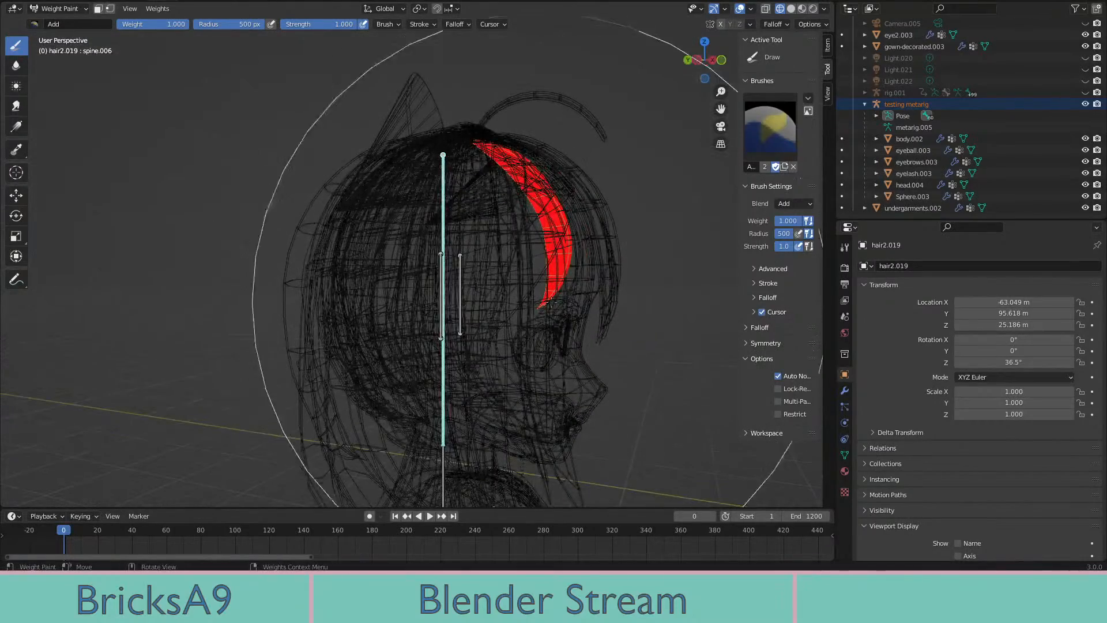
mouse_move(551, 302)
middle_mouse_down()
mouse_move(476, 328)
mouse_move(444, 236)
middle_mouse_up()
key("z")
left_click(463, 298)
middle_click_drag(465, 297, 302, 209)
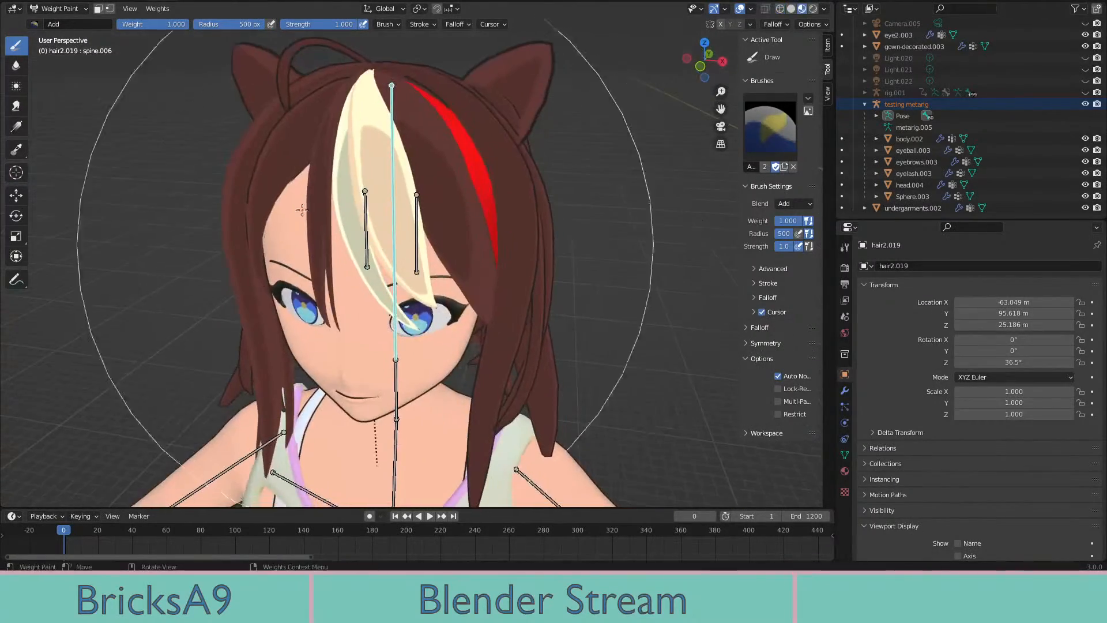
left_click(61, 12)
left_click(62, 21)
Try rotating the selected armature and hair2.019 strand by -20.1° in Object Mode, and undo the rotation
mouse_move(507, 228)
middle_mouse_down()
mouse_move(496, 219)
mouse_move(516, 203)
middle_mouse_up()
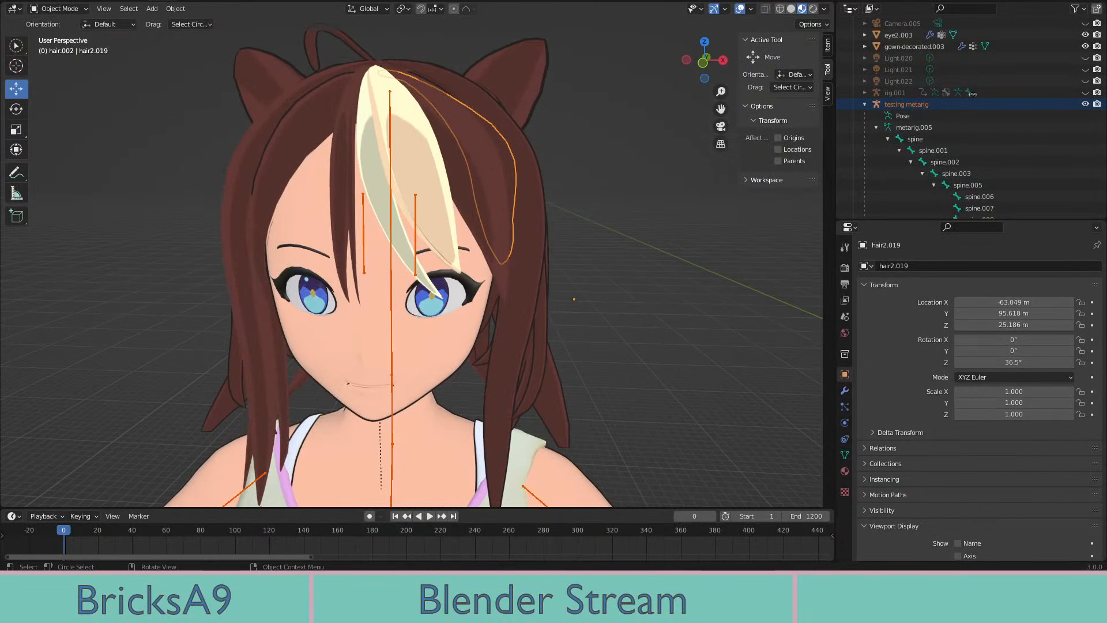
key("r")
left_click(471, 228)
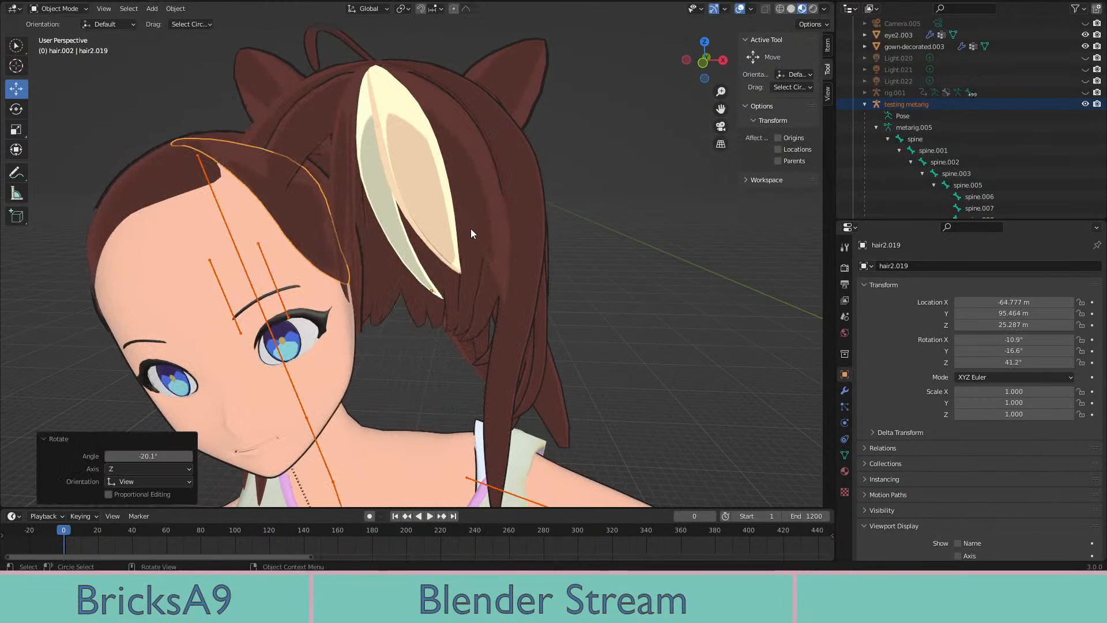
key("ctrl+z")
middle_click_drag(501, 278, 527, 247, "shift")
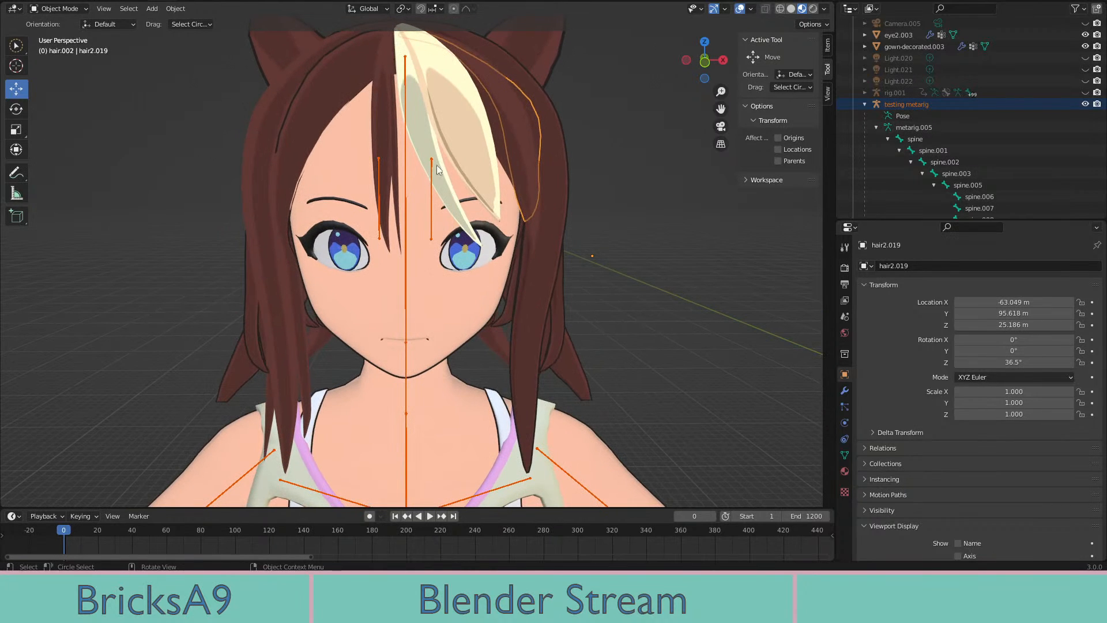
Select only the testing metarig armature, try rotating it by -17.7°, and undo the rotation
left_click(654, 217)
left_click(406, 276)
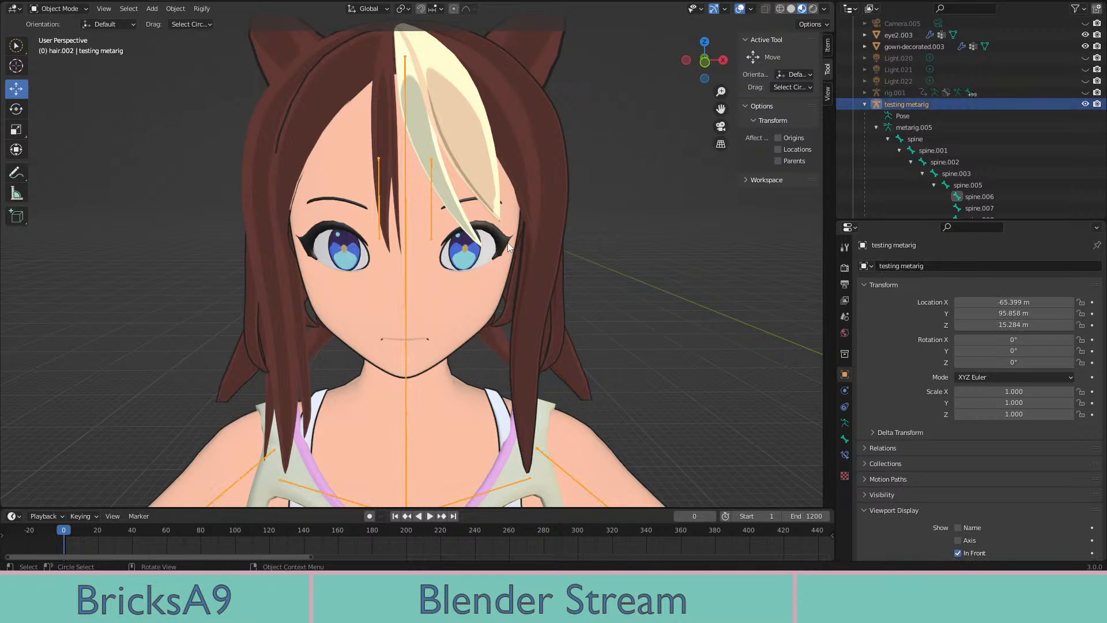
key("r")
left_click(324, 220)
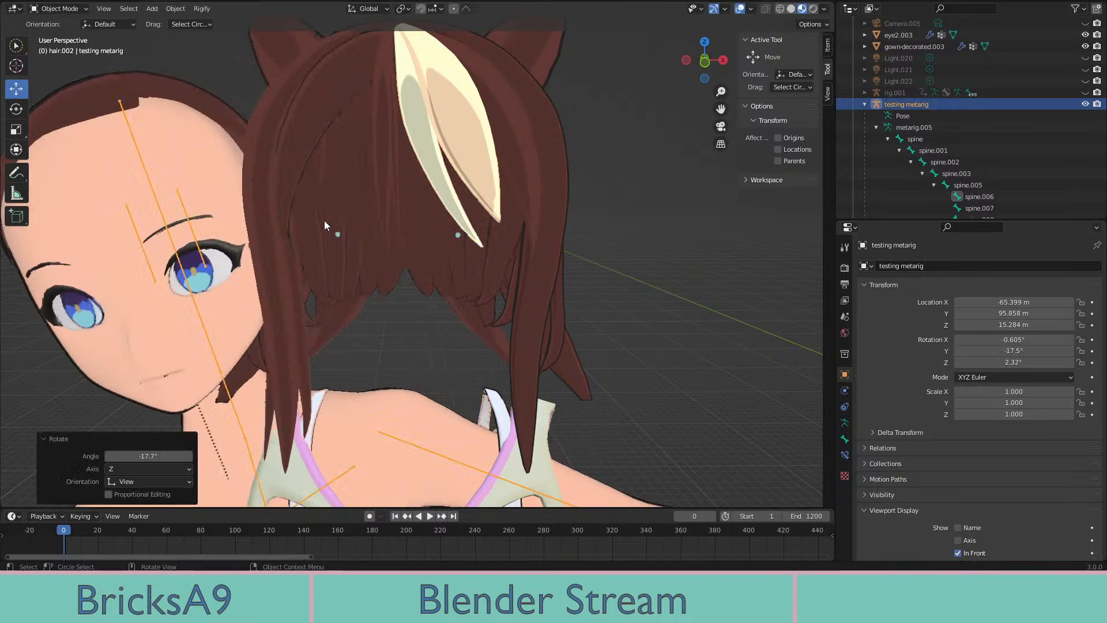
key("ctrl+z")
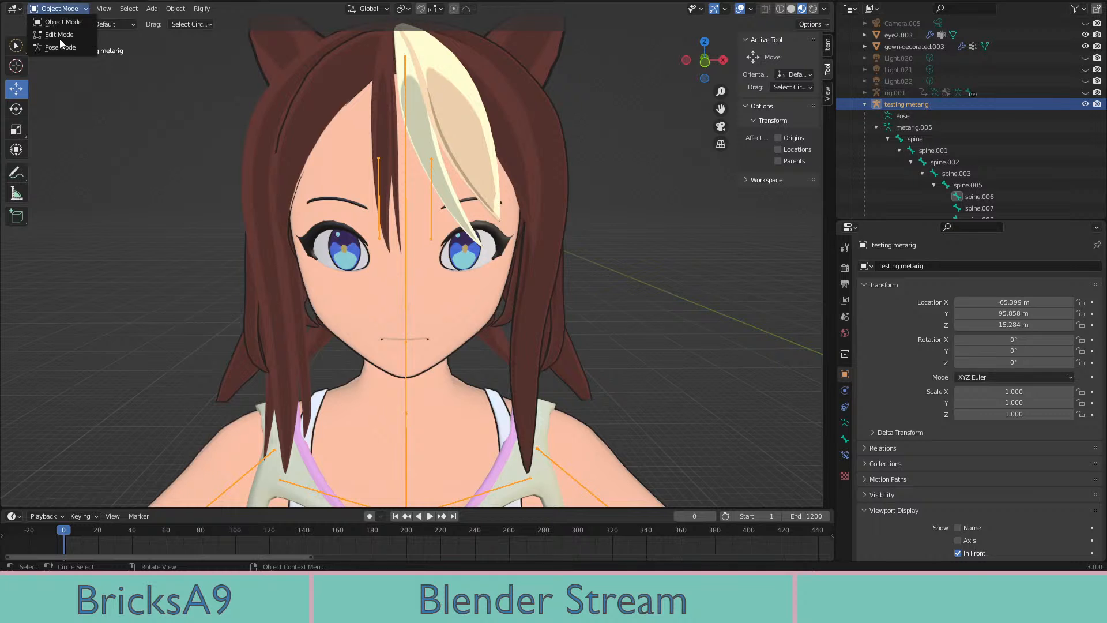
Test how the hair follows the spine.006 bone in Pose Mode, undo the pose changes, and return to Object Mode
left_click(60, 46)
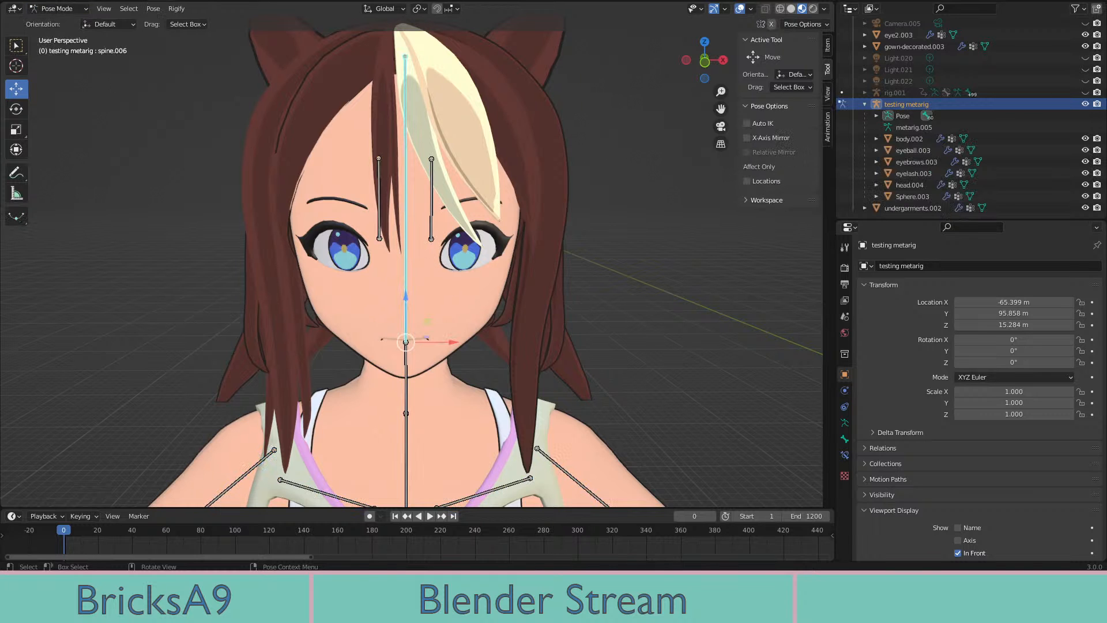
key("r")
left_click(527, 271)
key("ctrl+z")
middle_click_drag(528, 272, 484, 310)
left_click_drag(477, 310, 411, 308)
mouse_move(478, 314)
middle_mouse_down()
mouse_move(570, 282)
mouse_move(478, 381)
mouse_move(440, 391)
mouse_move(533, 361)
mouse_move(540, 341)
mouse_move(500, 360)
mouse_move(414, 344)
mouse_move(612, 366)
mouse_move(468, 364)
mouse_move(470, 375)
mouse_move(653, 383)
mouse_move(499, 333)
middle_mouse_up()
key("ctrl+z")
key("z")
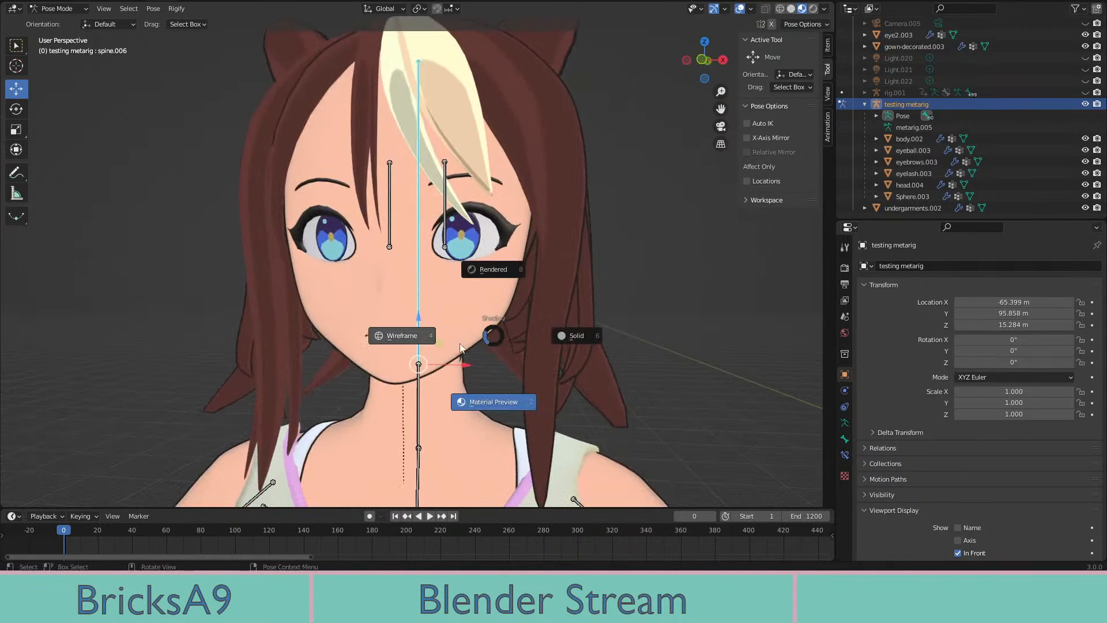
left_click(111, 62)
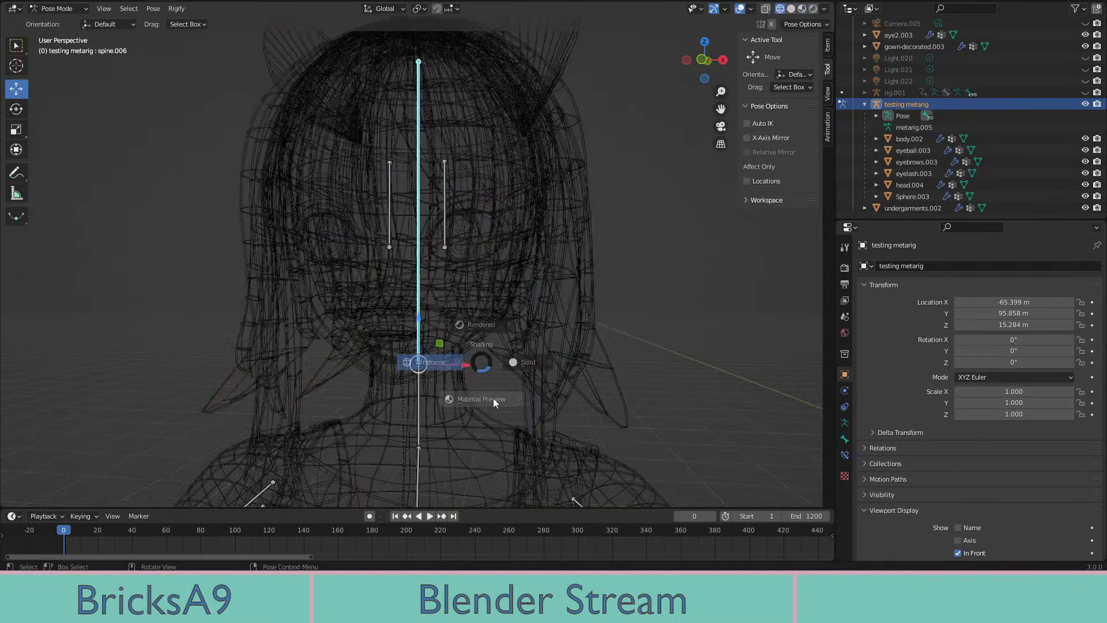
left_click(493, 397)
key("ctrl+Tab")
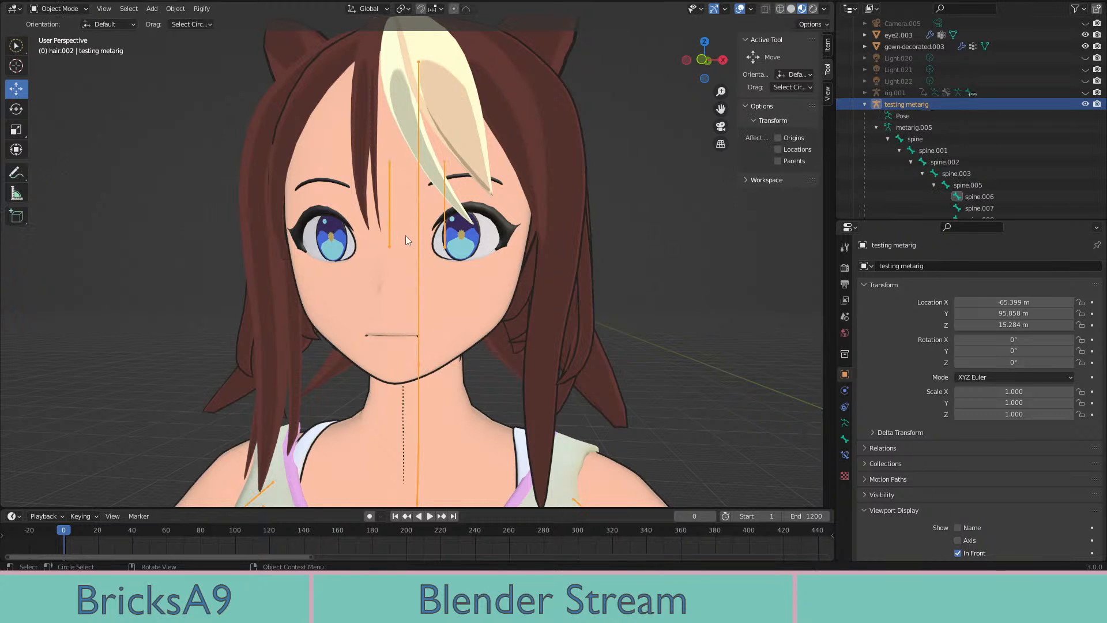
Select the testing metarig armature with the back hair stuff.038 strand active, and enter Weight Paint mode in Wireframe shading
mouse_move(420, 226)
middle_mouse_down()
mouse_move(468, 234)
mouse_move(486, 263)
mouse_move(357, 283)
mouse_move(400, 195)
mouse_move(410, 273)
mouse_move(345, 135)
mouse_move(403, 278)
mouse_move(430, 253)
mouse_move(423, 210)
mouse_move(446, 263)
middle_mouse_up()
left_click(404, 278)
key("z")
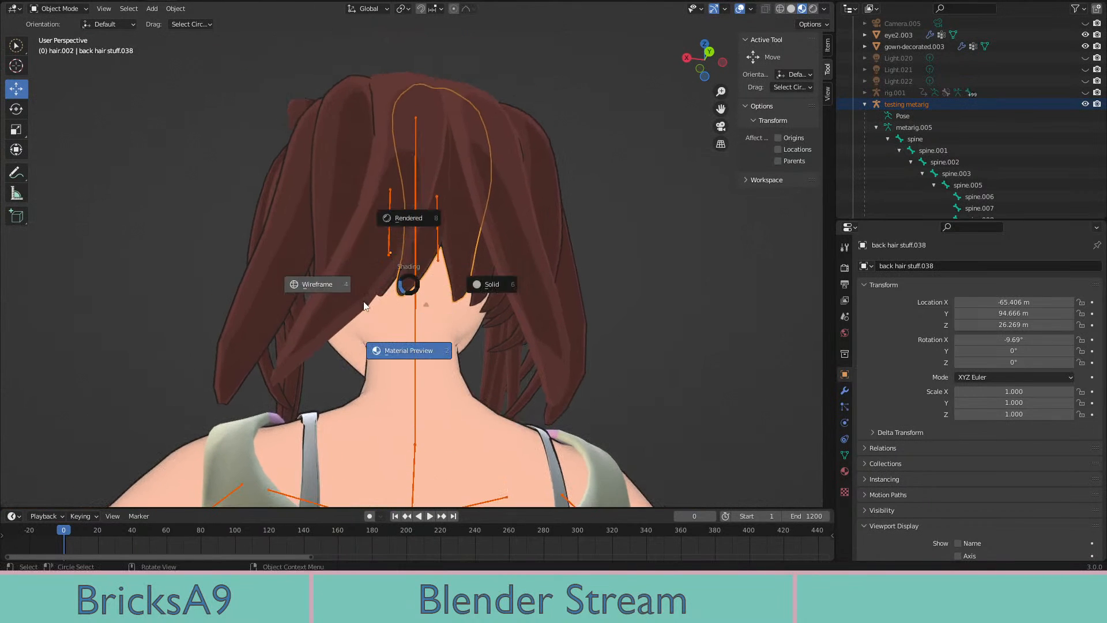
left_click(319, 283)
middle_click_drag(517, 122, 502, 182)
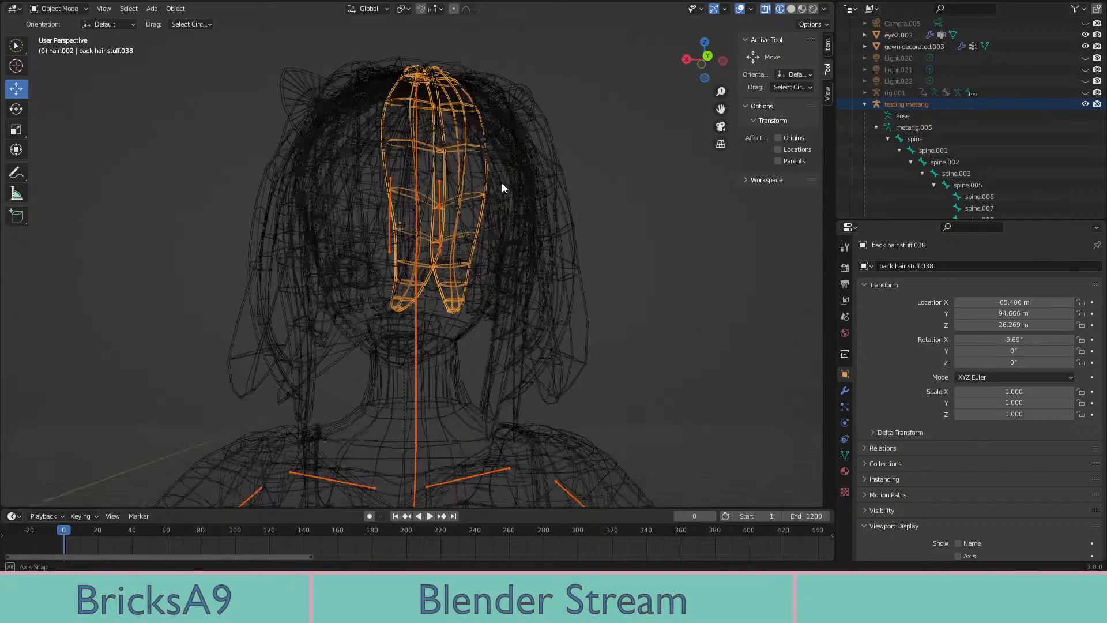
left_click(55, 8)
left_click(55, 73)
Paint the back hair stuff.038 strand with full weight for spine.006 and check its coverage from several angles
mouse_move(519, 219)
middle_mouse_down()
mouse_move(408, 215)
mouse_move(427, 196)
middle_mouse_up()
left_click(408, 214)
left_click_drag(427, 196, 435, 184)
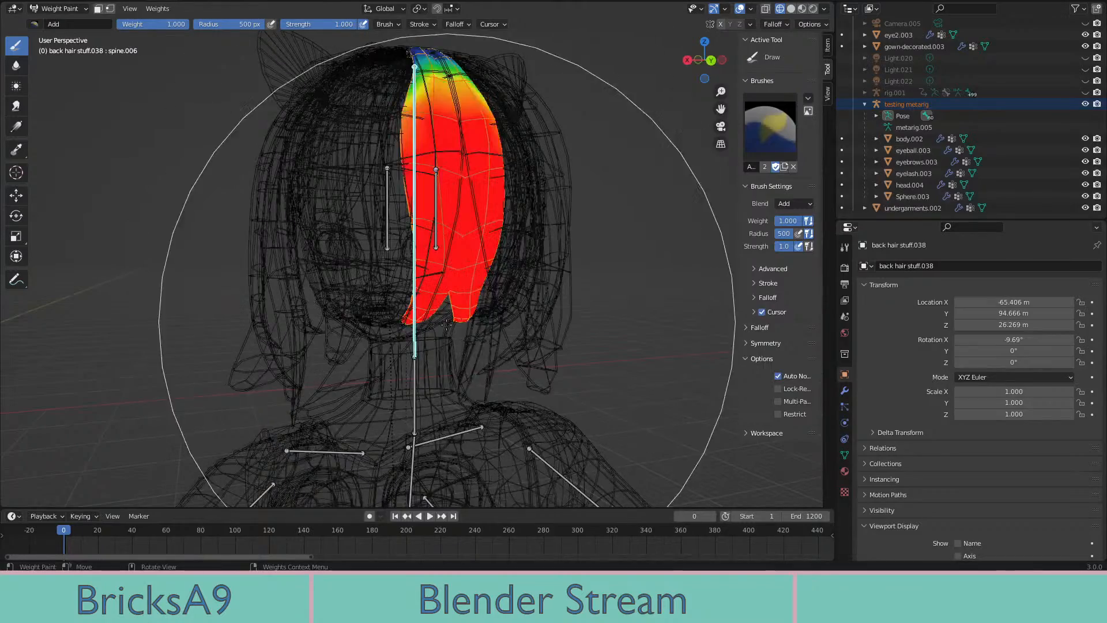
mouse_move(435, 185)
middle_mouse_down()
mouse_move(434, 64)
mouse_move(441, 228)
mouse_move(416, 289)
middle_mouse_up()
key("z")
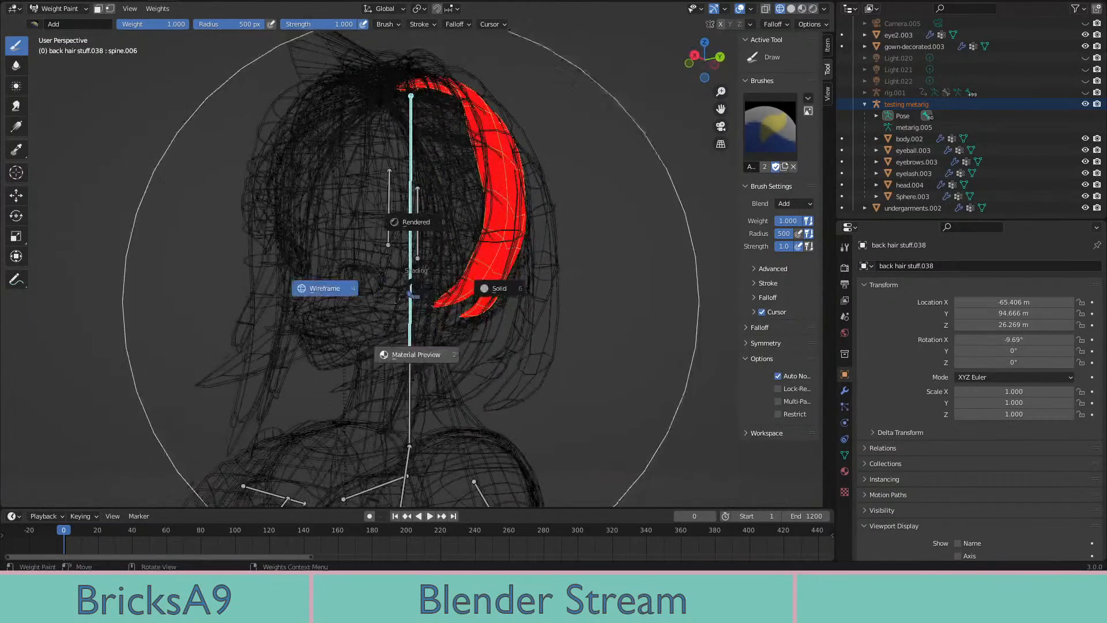
left_click(335, 307)
middle_click_drag(502, 374, 422, 368)
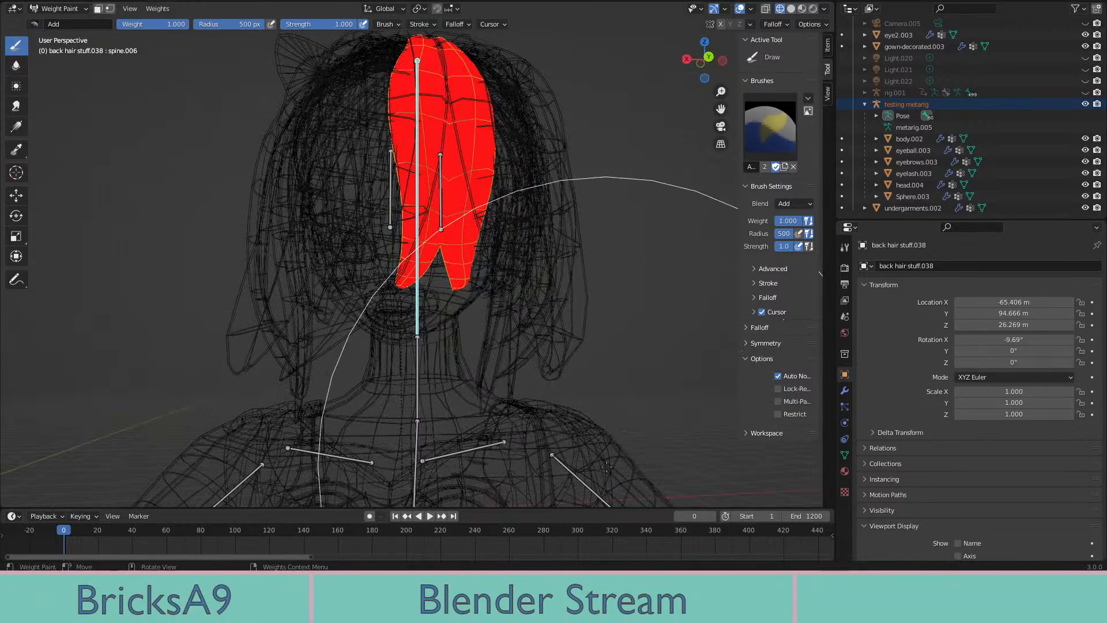
middle_click_drag(606, 466, 555, 514)
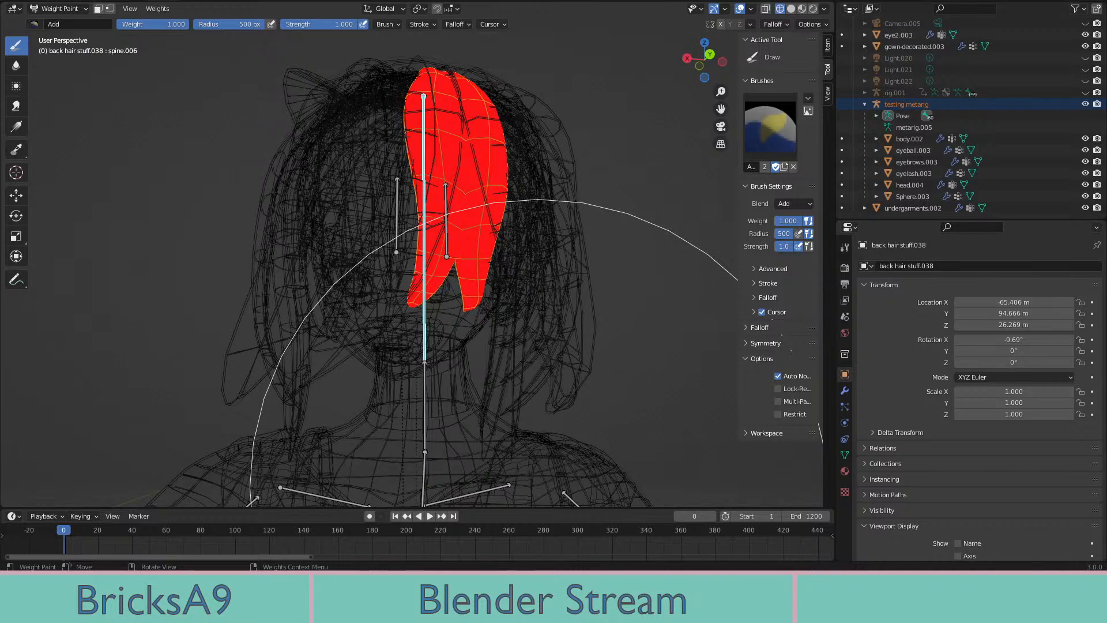
middle_click_drag(544, 339, 64, 58)
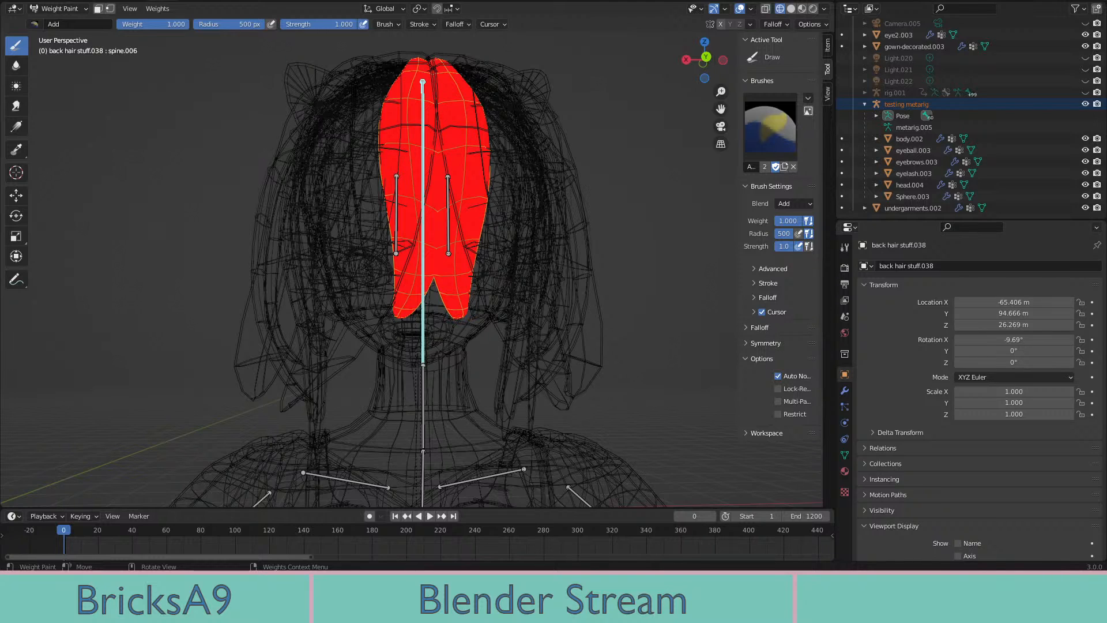
middle_click_drag(511, 371, 167, 233)
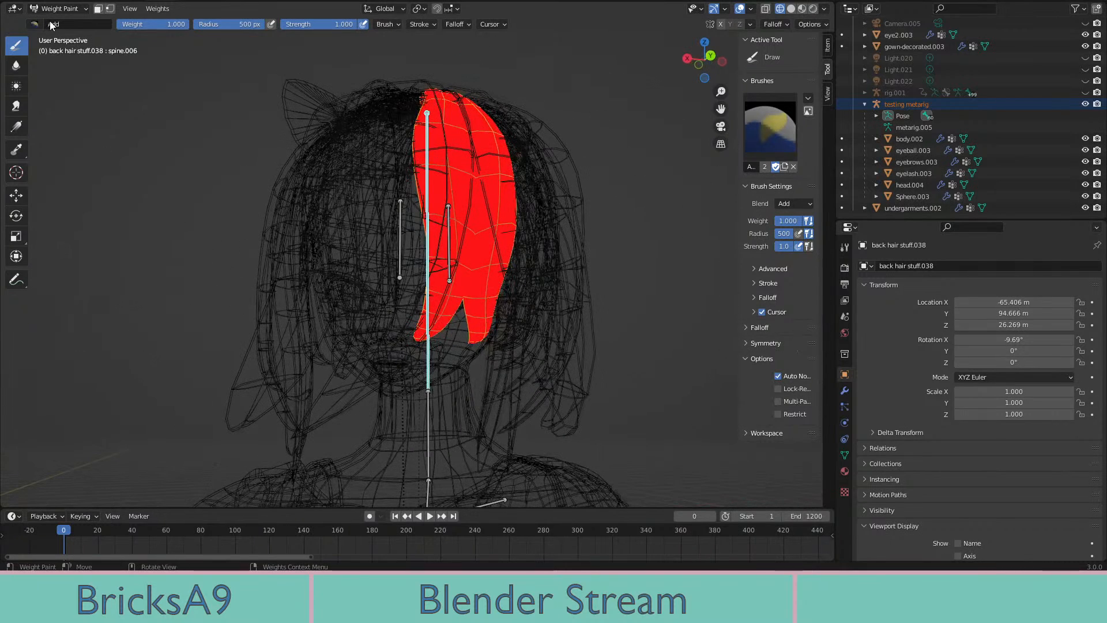
Try rotating the selected armature and back hair stuff.038 strand in Object Mode, and undo the rotation
key("ctrl+Tab")
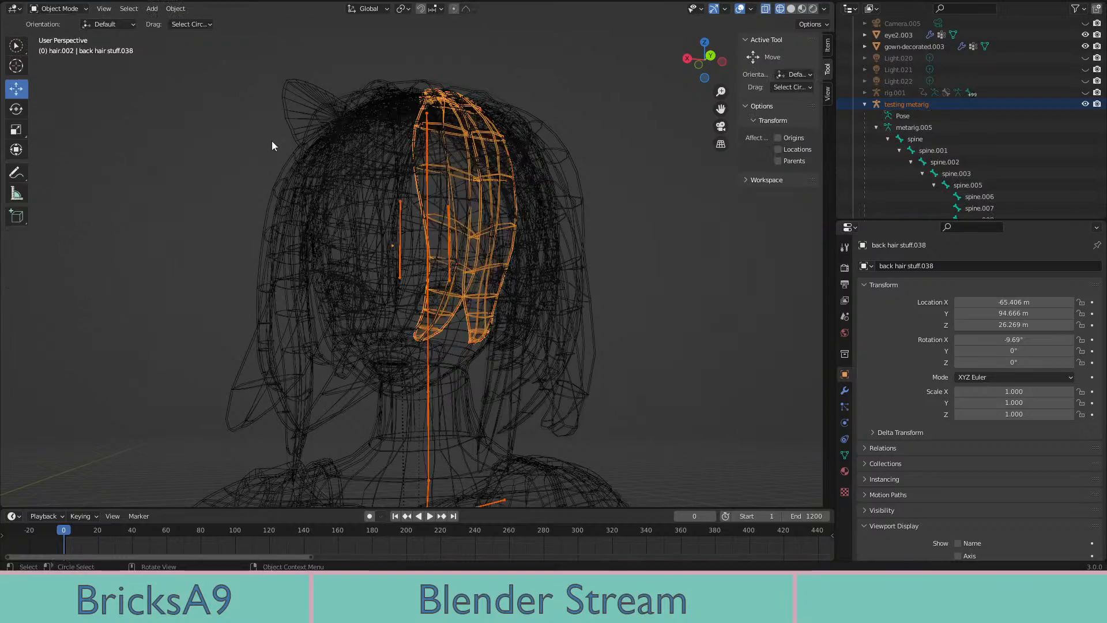
middle_click_drag(272, 141, 538, 185)
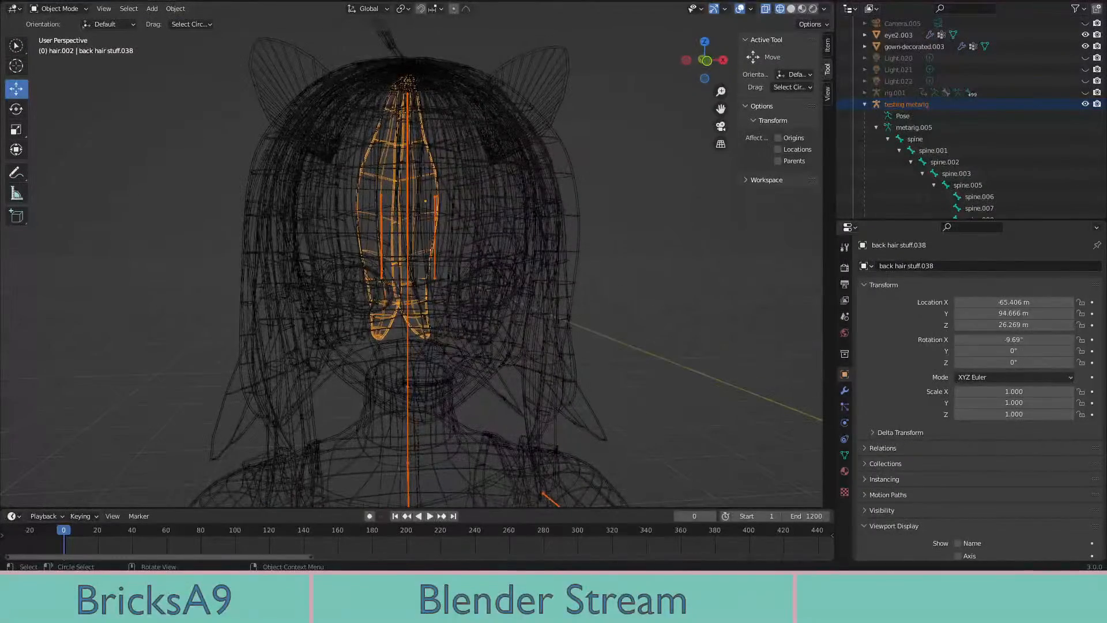
key("r")
left_click(436, 225)
middle_click_drag(436, 225, 85, 44)
key("ctrl+z")
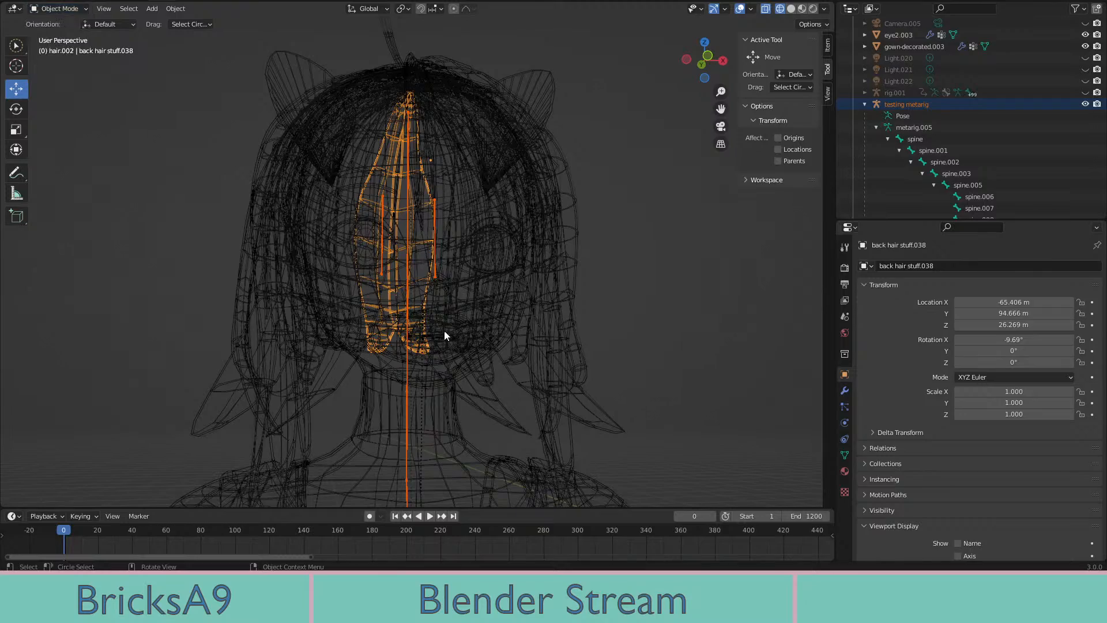
Return to Weight Paint mode and test how the back hair stuff.038 strand follows a rotation of the spine.006 bone
middle_click_drag(444, 336, 394, 291, "shift")
middle_click_drag(412, 243, 204, 157)
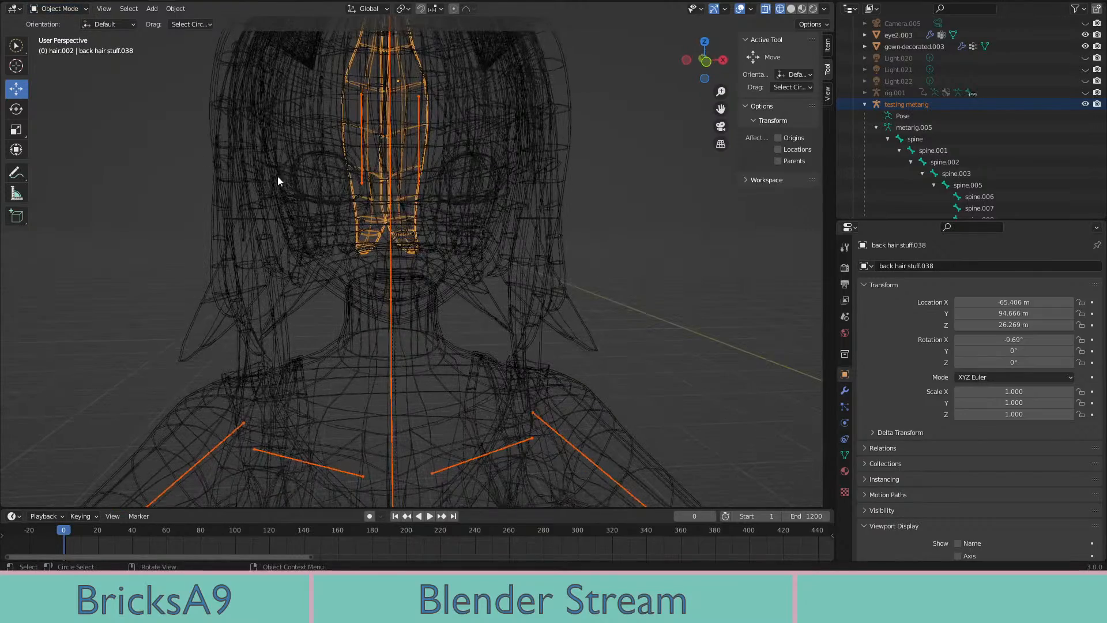
key("ctrl+Tab")
key("r")
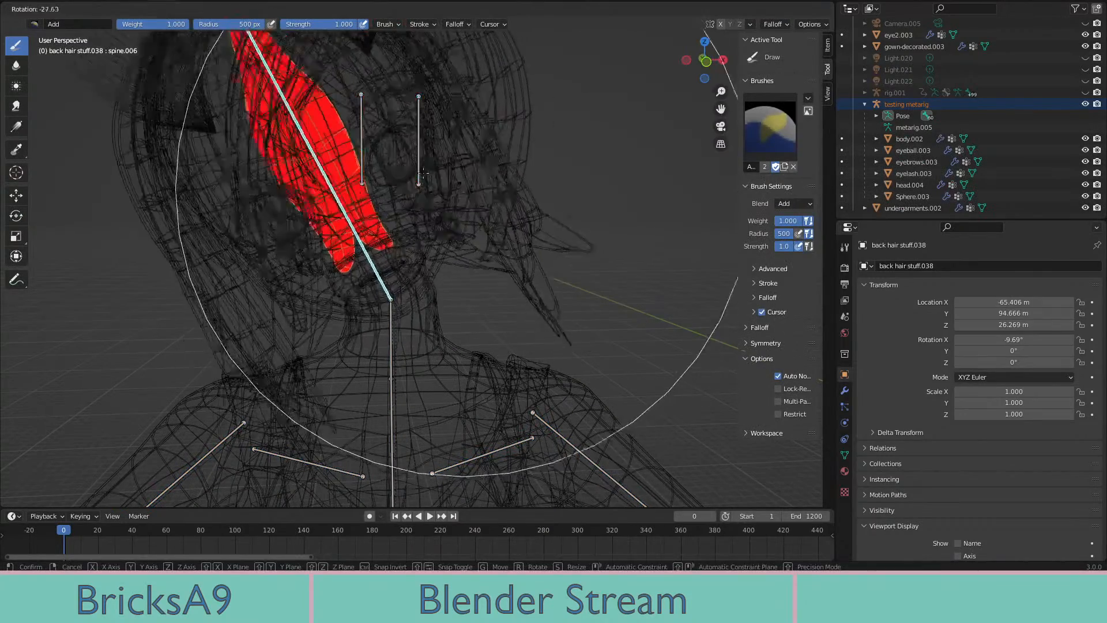
left_click(369, 173)
middle_click_drag(369, 173, 362, 257)
scroll(362, 257, "up", 2)
mouse_move(389, 342)
middle_mouse_down("shift")
mouse_move(381, 369)
mouse_move(402, 315)
mouse_move(440, 309)
middle_mouse_up("shift")
Switch the viewport to Solid shading and return to Object Mode
key("z")
left_click(467, 262)
key("z")
left_click(445, 317)
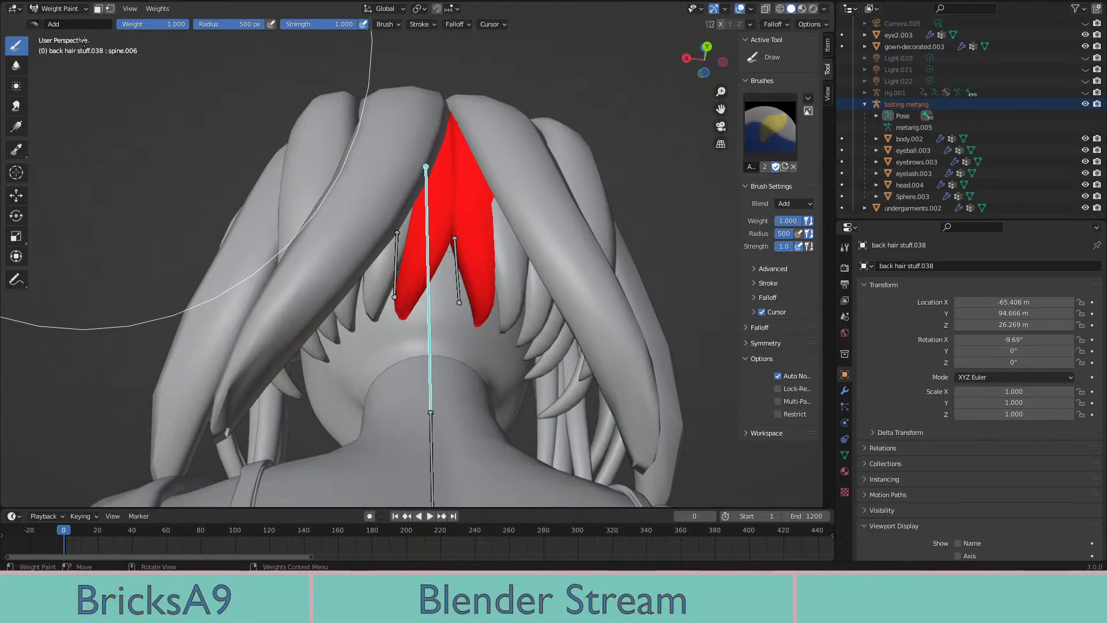
left_click(64, 10)
left_click(63, 22)
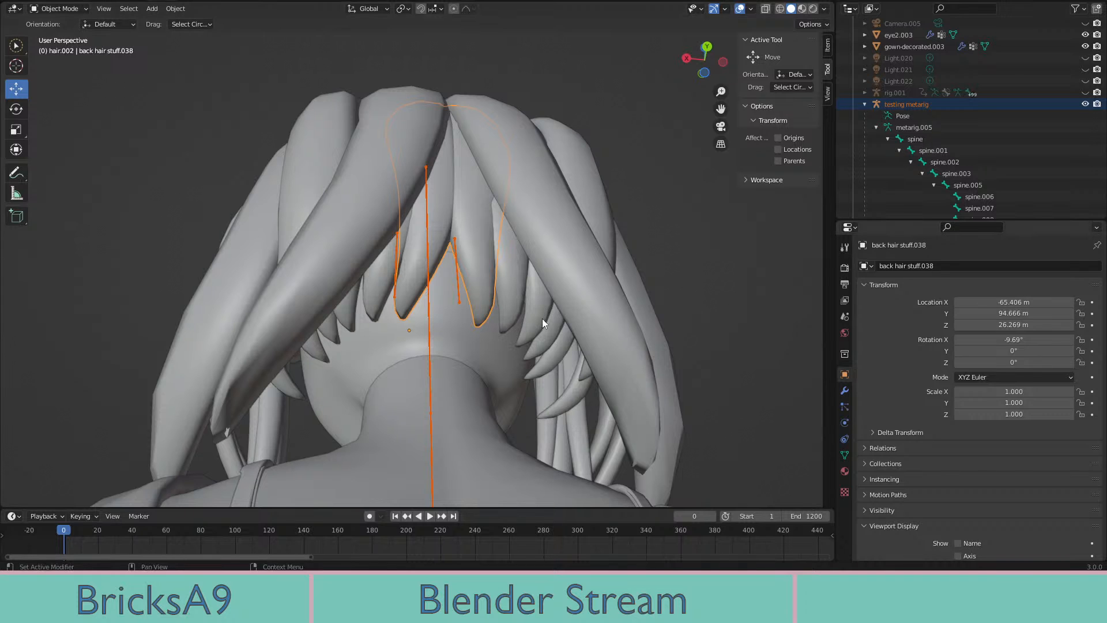
Select the testing metarig armature with the back hair stuff.037 strand active, and enter Weight Paint mode in Wireframe shading
middle_click_drag(542, 318, 407, 281)
left_click(463, 297, "shift")
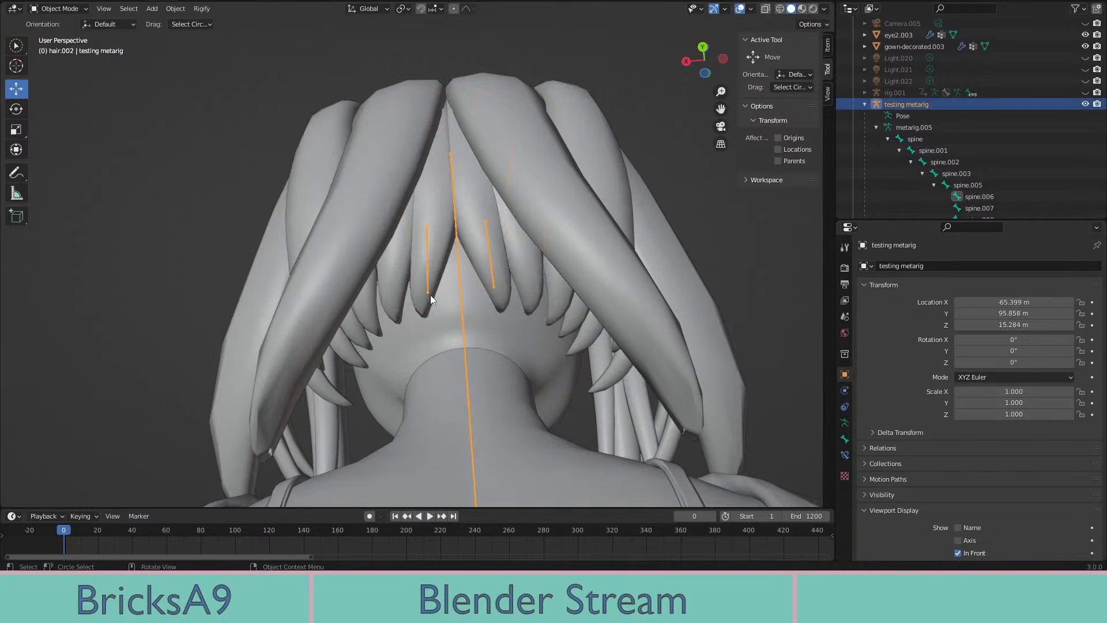
left_click(62, 72)
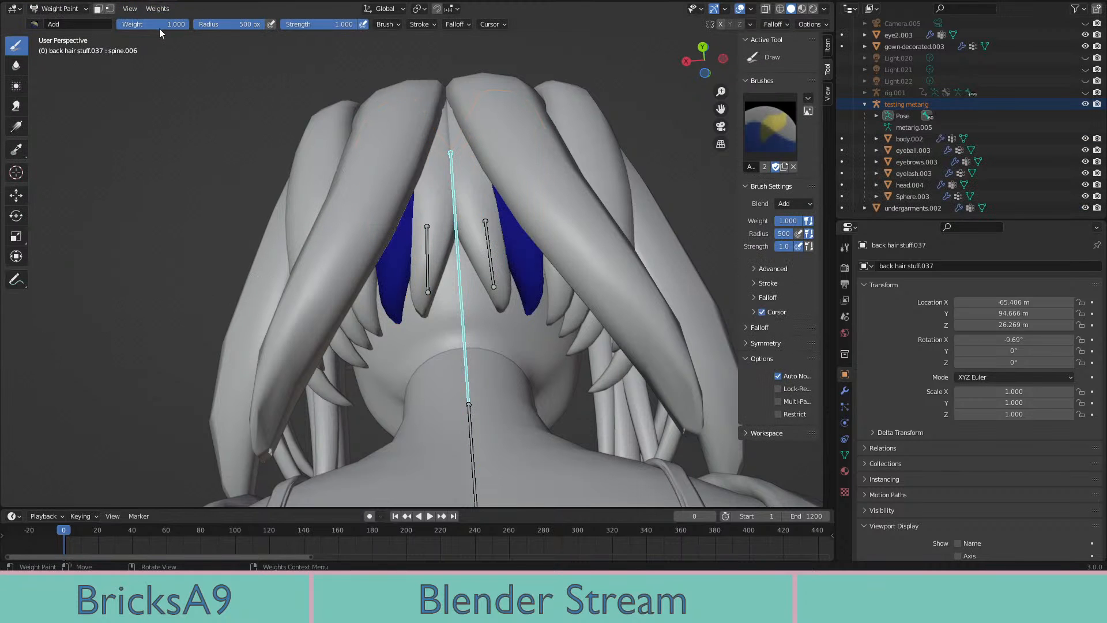
mouse_move(464, 311)
middle_mouse_down("shift")
mouse_move(467, 299)
mouse_move(477, 340)
middle_mouse_up("shift")
left_click(464, 303)
key("z")
left_click(402, 324)
Paint both sides of the back hair stuff.037 strand with full weight for the spine.006 bone
middle_click_drag(400, 144, 390, 220, "shift")
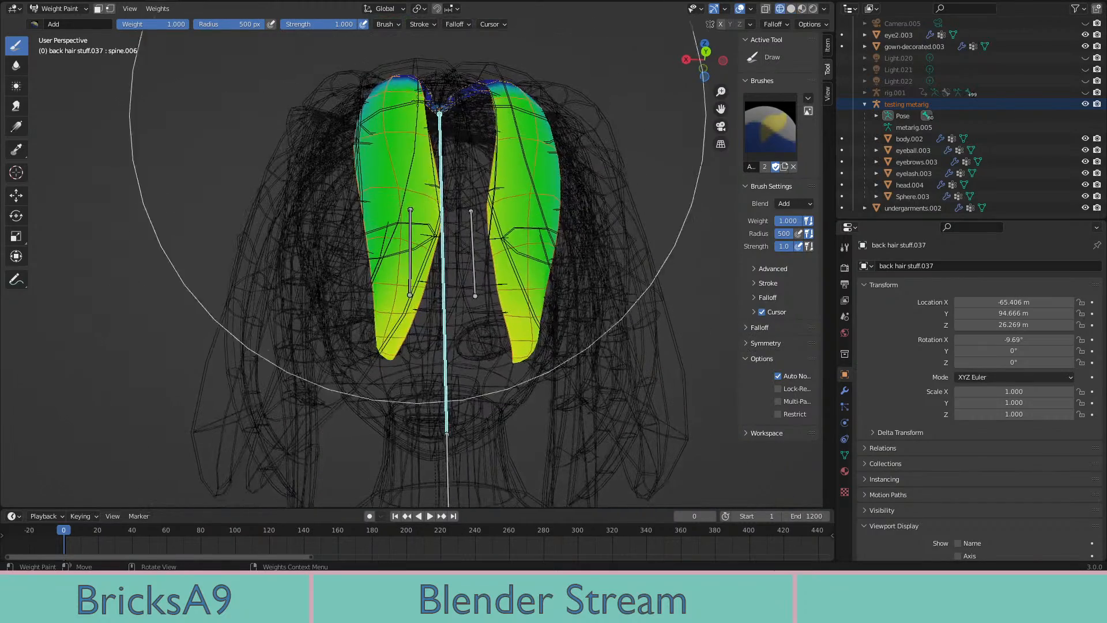
left_click(525, 340)
left_click(525, 340)
left_click(519, 328)
mouse_move(489, 132)
middle_mouse_down()
mouse_move(543, 253)
mouse_move(460, 334)
middle_mouse_up()
left_click(462, 306)
scroll(464, 253, "down", 3)
left_click(465, 230)
left_click(466, 202)
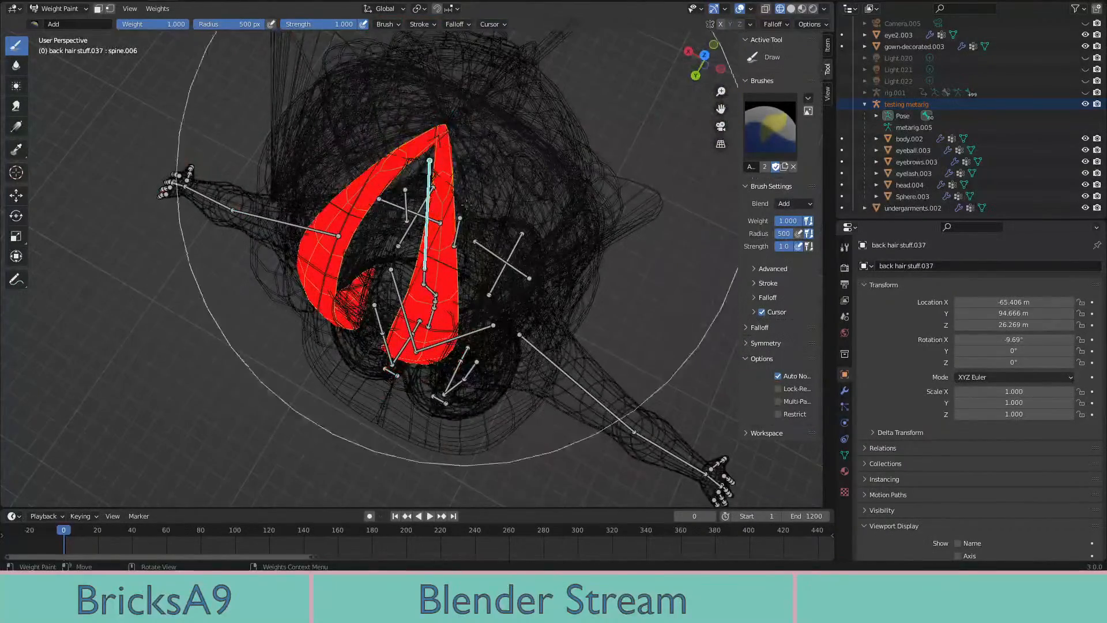
Switch to Material Preview shading and test how the hair follows a rotation of the spine.006 bone
mouse_move(466, 203)
middle_mouse_down()
mouse_move(536, 339)
mouse_move(558, 352)
middle_mouse_up()
scroll(489, 248, "up", 2)
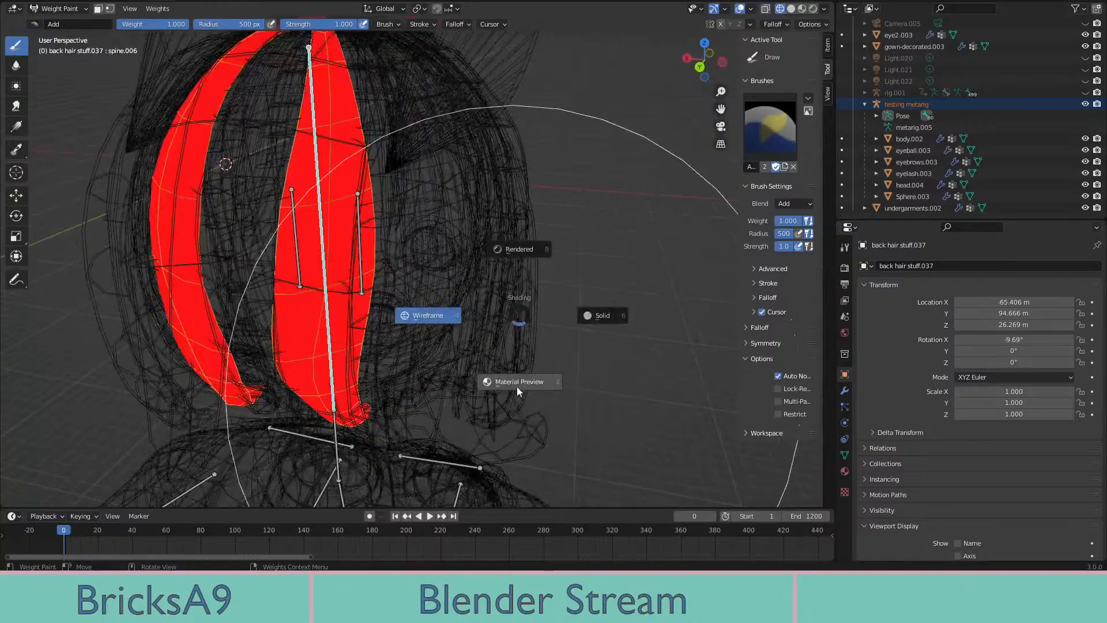
left_click(516, 387)
middle_click_drag(516, 388, 576, 354)
mouse_move(395, 432)
middle_mouse_down("shift")
mouse_move(491, 283)
mouse_move(442, 248)
mouse_move(408, 279)
mouse_move(362, 280)
middle_mouse_up("shift")
key("r")
left_click(473, 293)
middle_click_drag(446, 290, 401, 231)
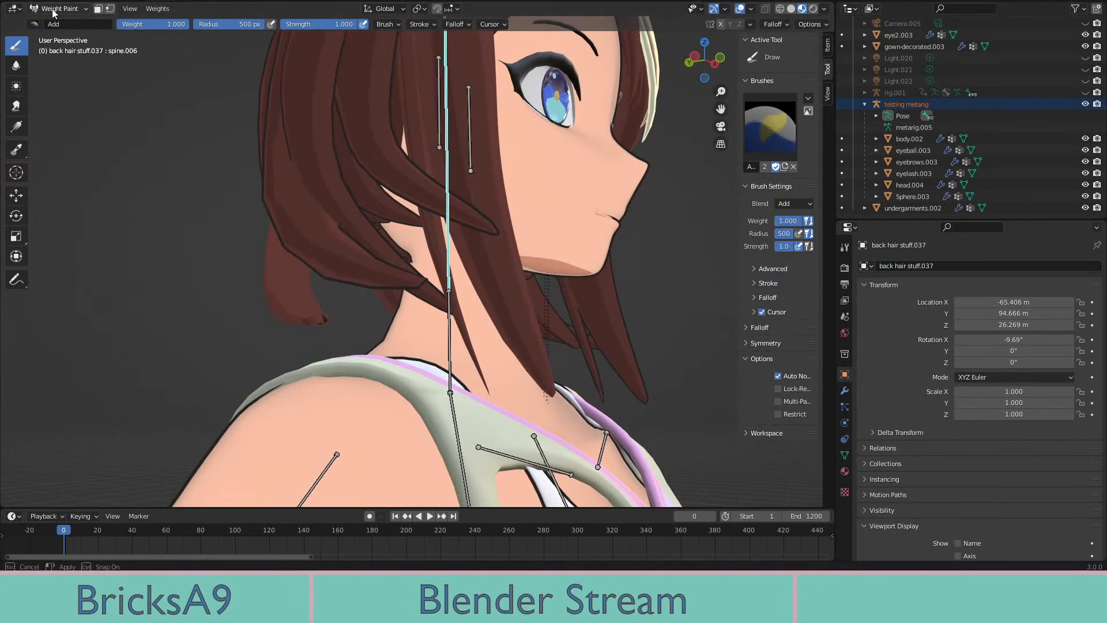
In Object Mode, select the testing metarig armature with back hair stuff.033 active, and enter Weight Paint mode in Wireframe shading
left_click(55, 22)
left_click(392, 205)
mouse_move(499, 226)
middle_mouse_down()
mouse_move(469, 161)
mouse_move(434, 134)
middle_mouse_up()
left_click(437, 149)
left_click(298, 175, "shift")
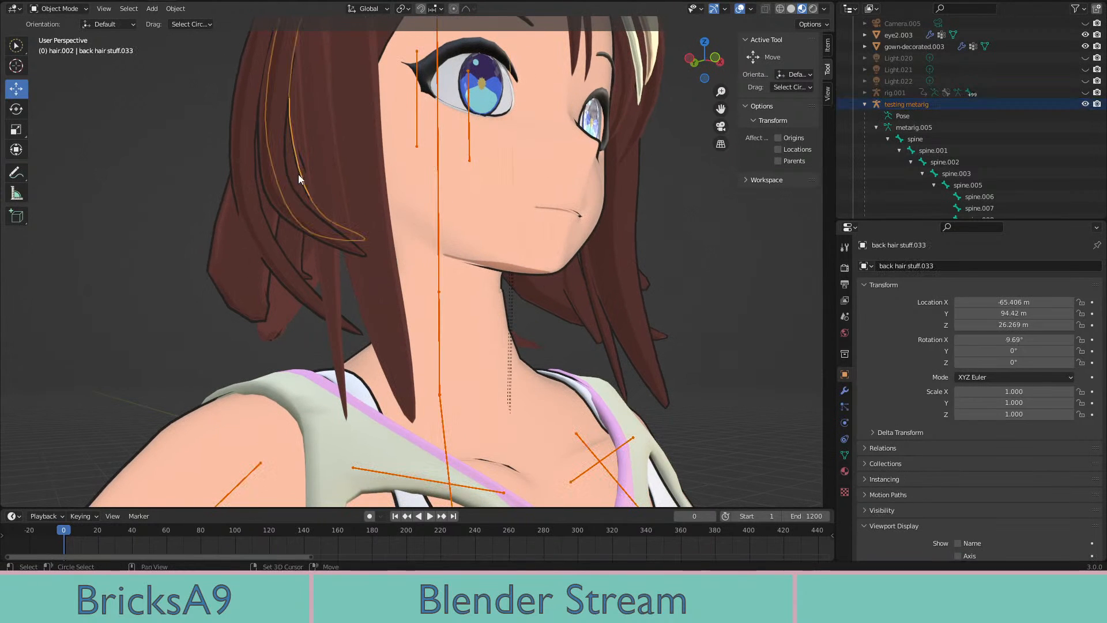
left_click(72, 74)
middle_click_drag(377, 216, 407, 233)
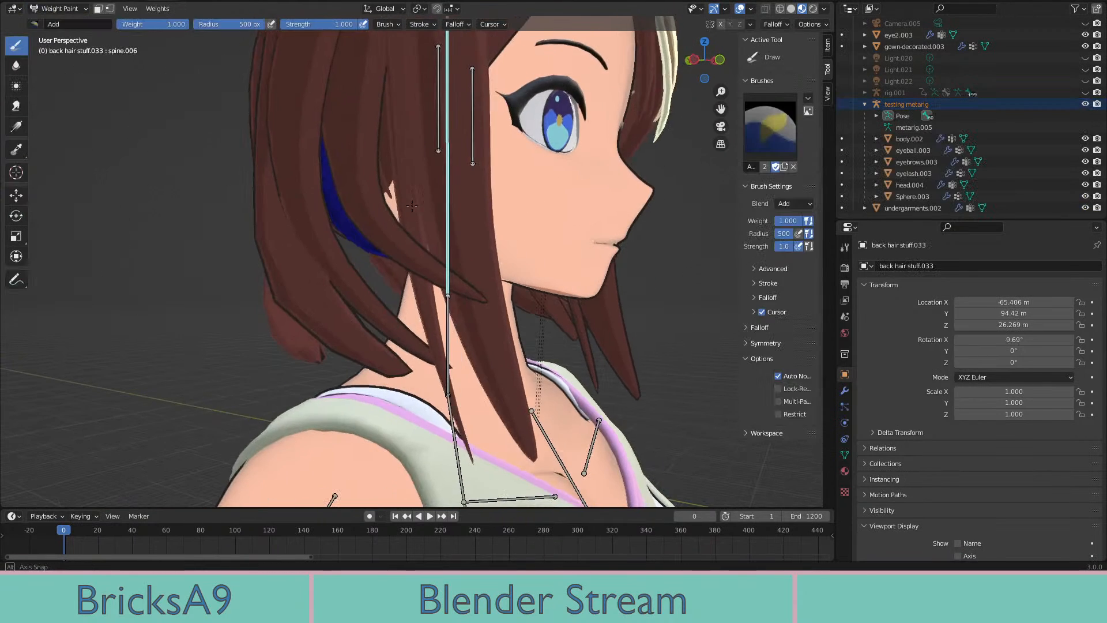
key("z")
left_click(326, 236)
Paint both sides of the back hair stuff.033 strand with full weight for the spine.006 bone
mouse_move(562, 275)
middle_mouse_down()
mouse_move(388, 216)
mouse_move(448, 217)
mouse_move(448, 247)
middle_mouse_up()
left_click(445, 217)
left_click_drag(371, 282, 323, 282)
left_click(410, 289)
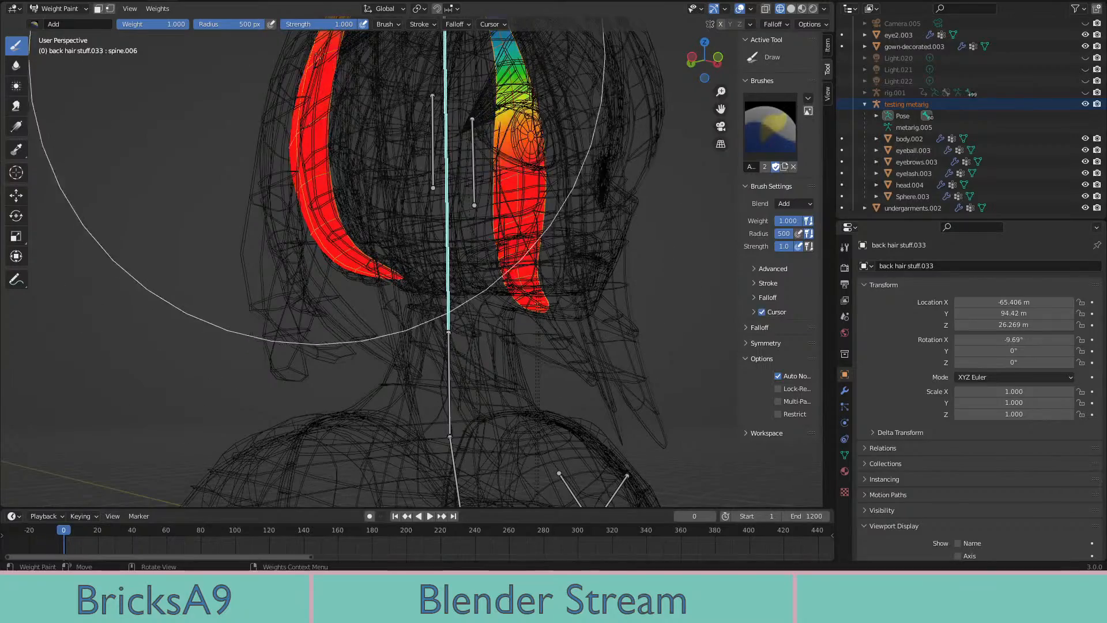
mouse_move(411, 289)
middle_mouse_down()
mouse_move(455, 144)
mouse_move(458, 173)
mouse_move(509, 161)
middle_mouse_up()
middle_click_drag(347, 369, 348, 239)
Return to Object Mode and inspect the back hair strands in Wireframe, finishing in Material Preview shading
key("z")
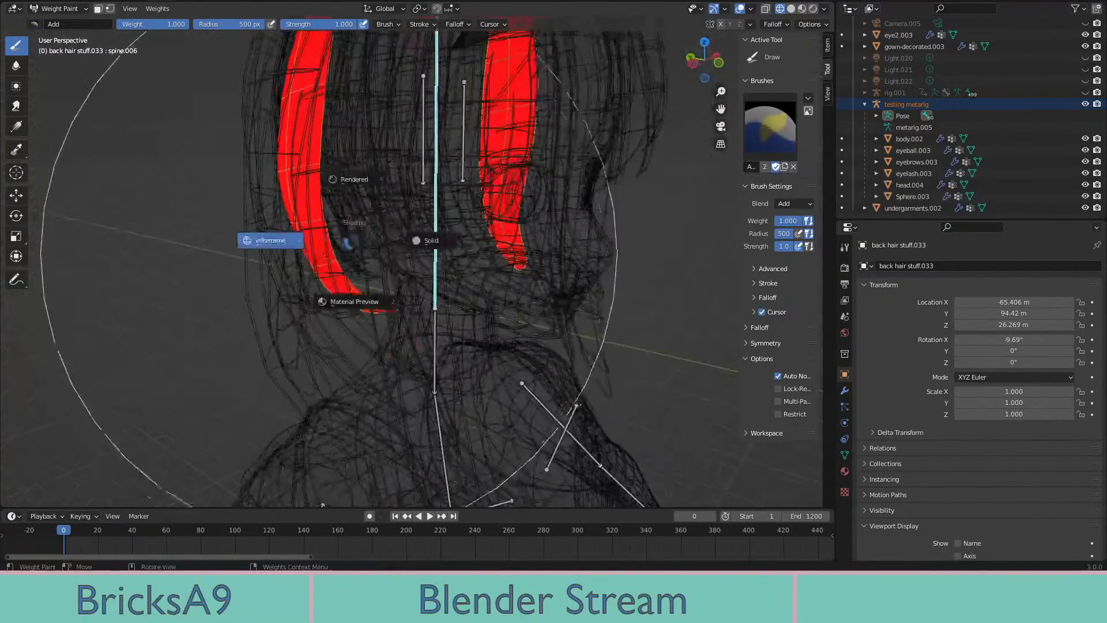
left_click(352, 306)
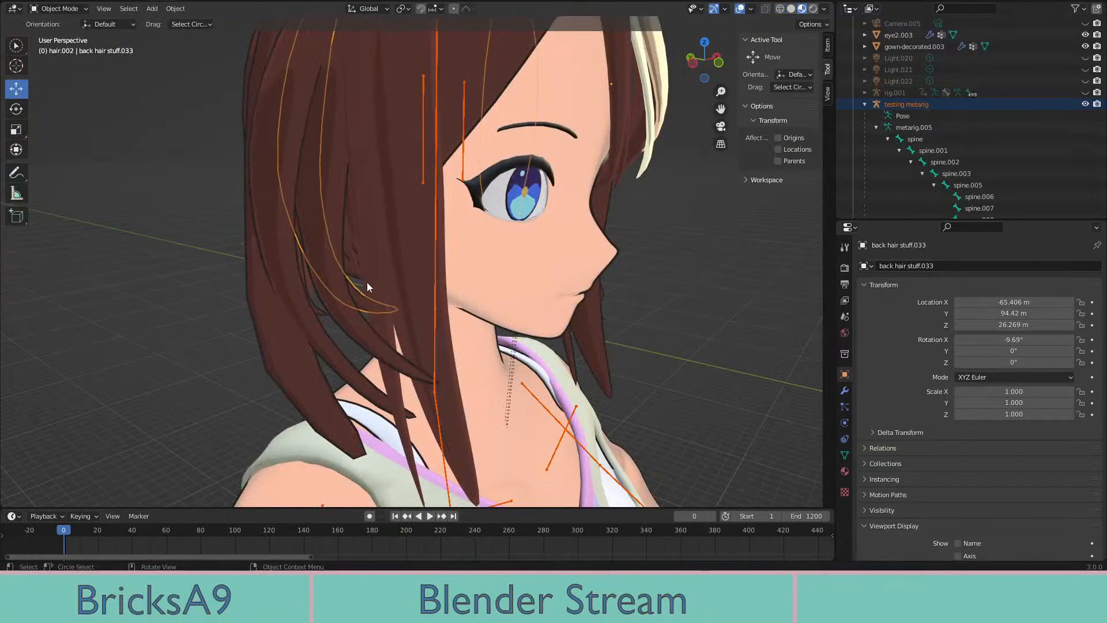
key("z")
middle_click_drag(366, 282, 536, 316)
left_click(344, 289)
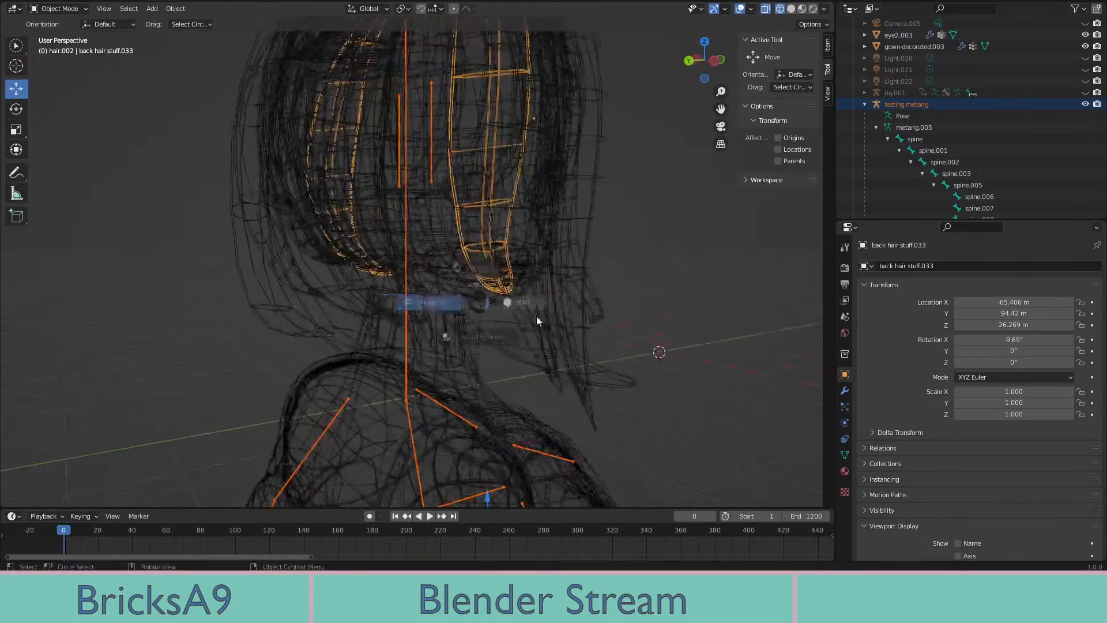
left_click(541, 315)
key("z")
left_click(490, 385)
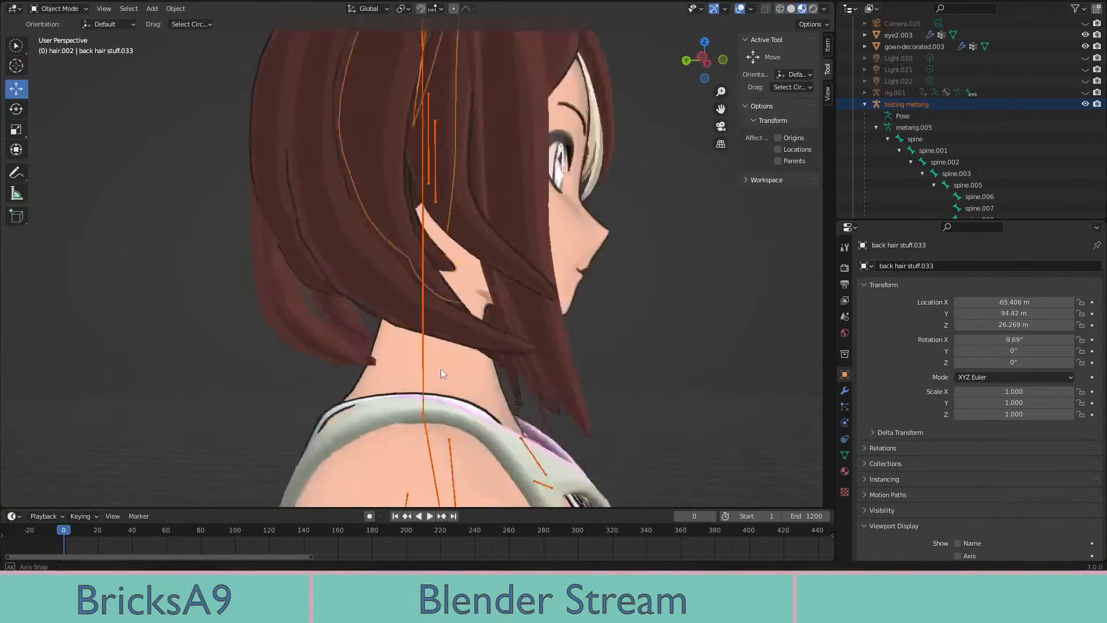
Select the testing metarig armature together with the back hair stuff.036 strand
middle_click_drag(440, 369, 335, 242)
scroll(334, 242, "up", 3)
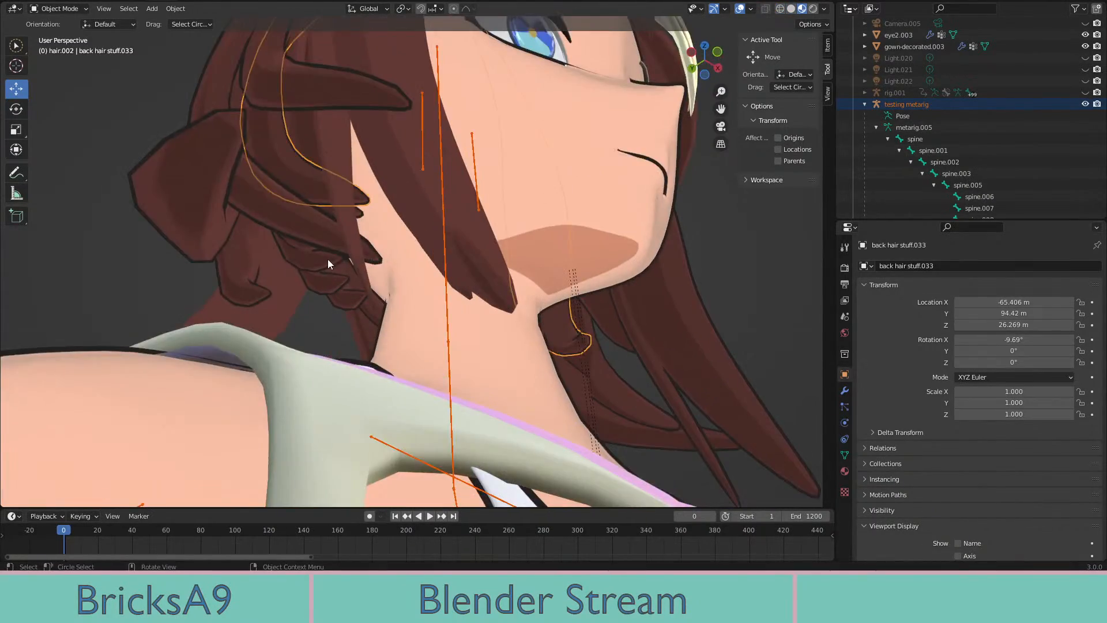
left_click(372, 254)
scroll(372, 254, "down", 3)
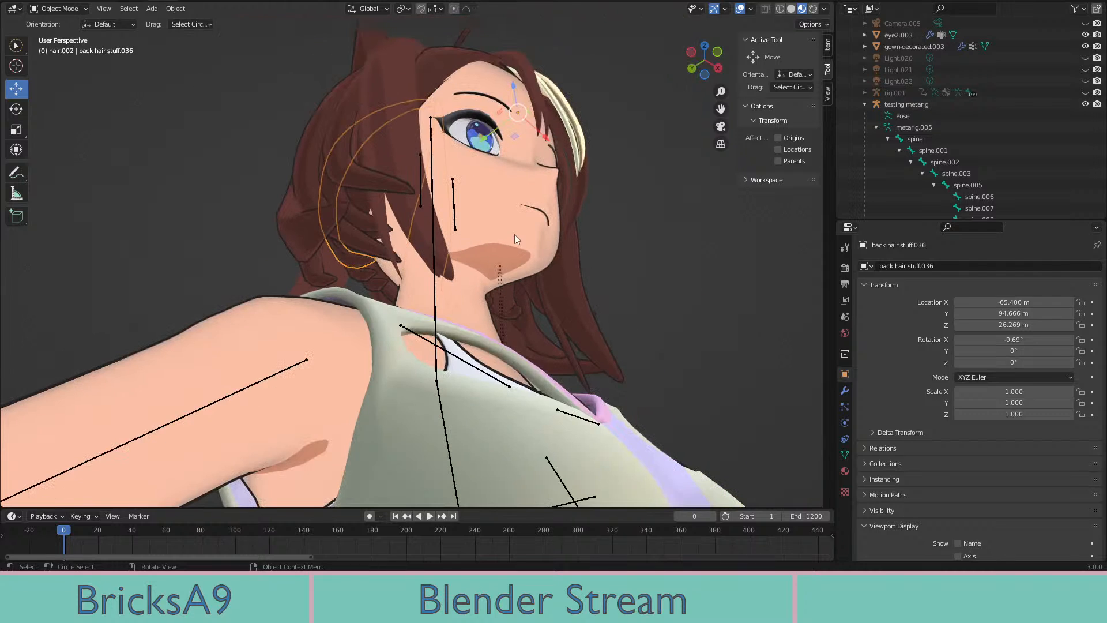
left_click(433, 223)
left_click(348, 260, "shift")
middle_click_drag(348, 259, 580, 301)
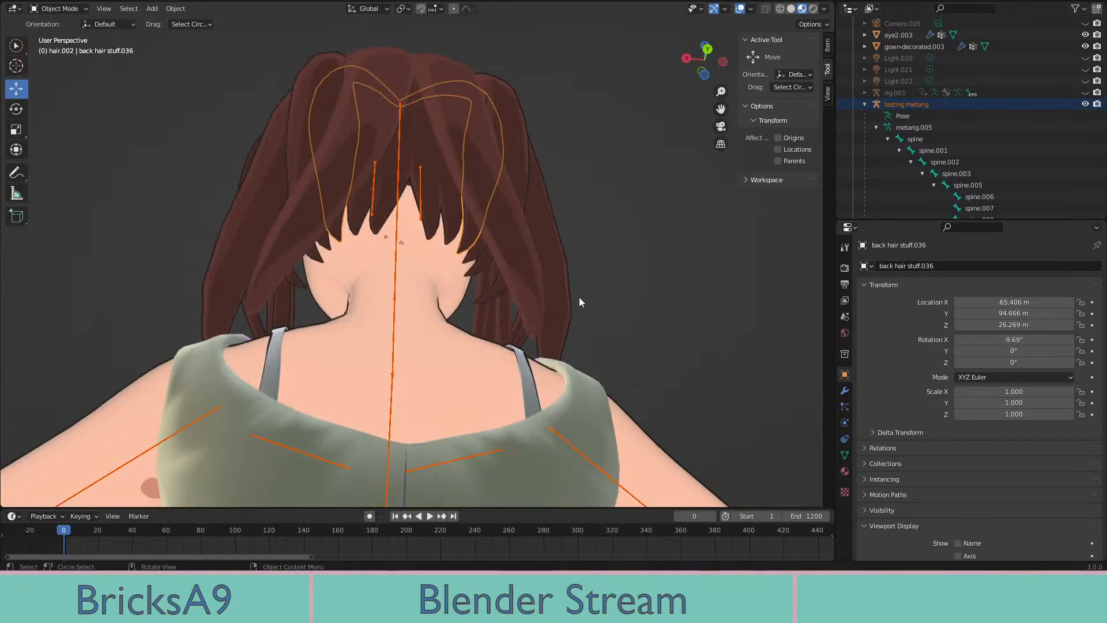
Check the spine.006 weights of the back hair stuff.037 strand in Weight Paint mode, and return to Object Mode
left_click(394, 277)
left_click(452, 225, "shift")
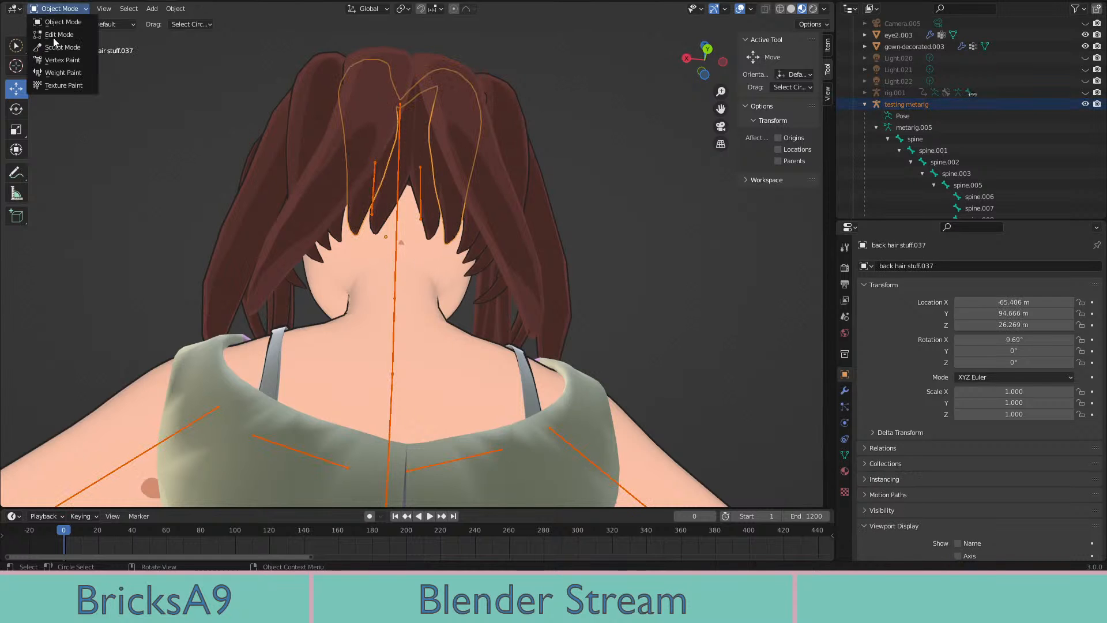
left_click(62, 72)
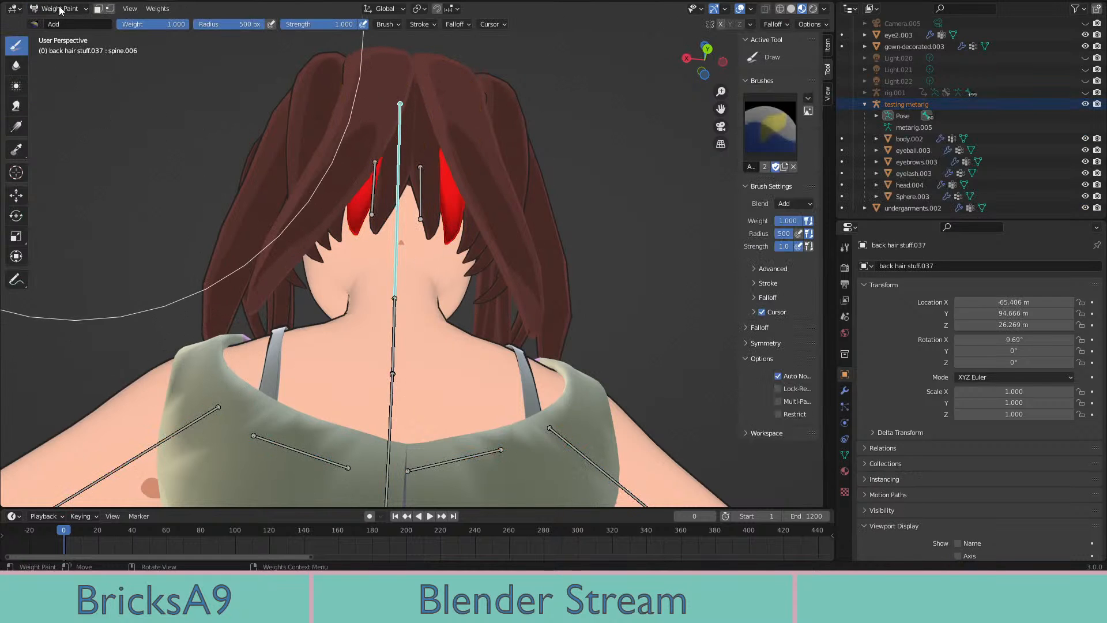
left_click(60, 10)
left_click(62, 25)
Select the testing metarig armature with back hair stuff.036 active, and enter Weight Paint mode in Wireframe shading
left_click(397, 268)
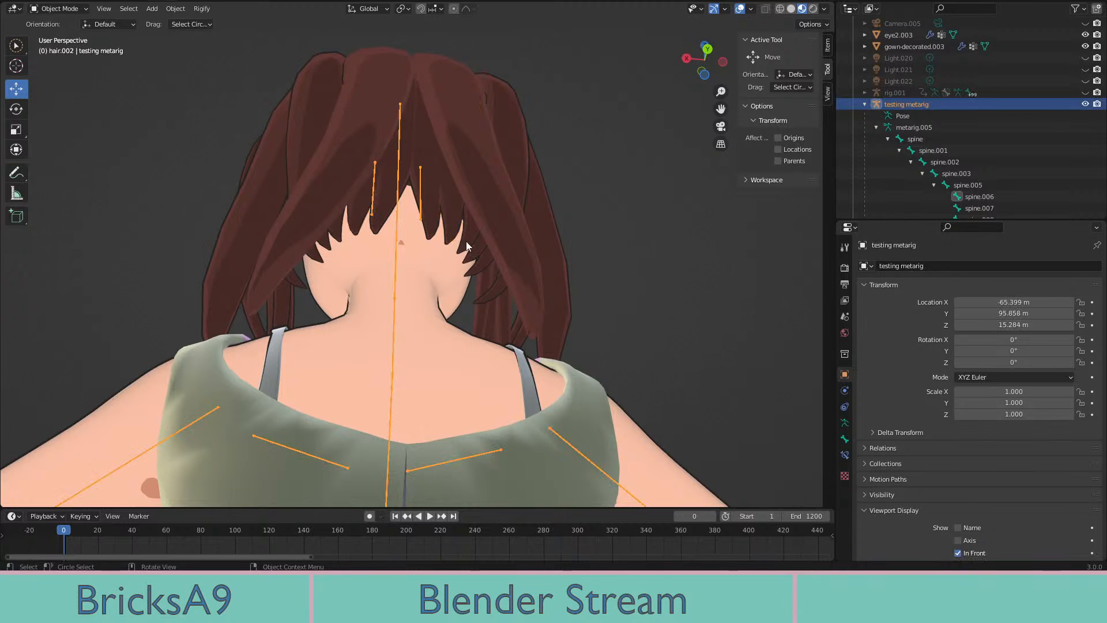
left_click(466, 241, "shift")
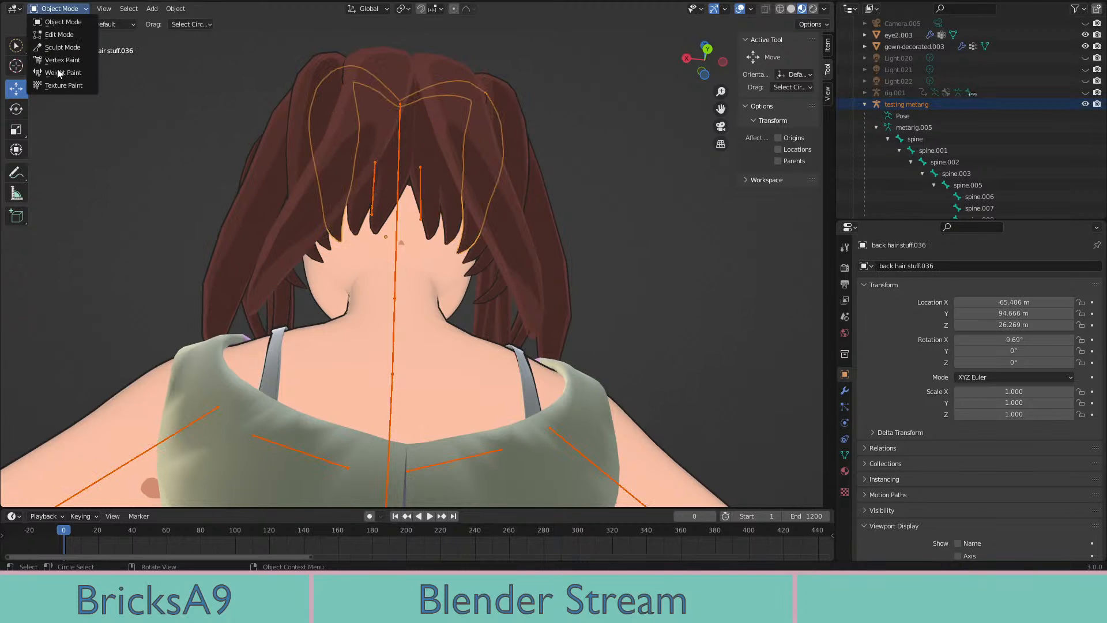
left_click(62, 72)
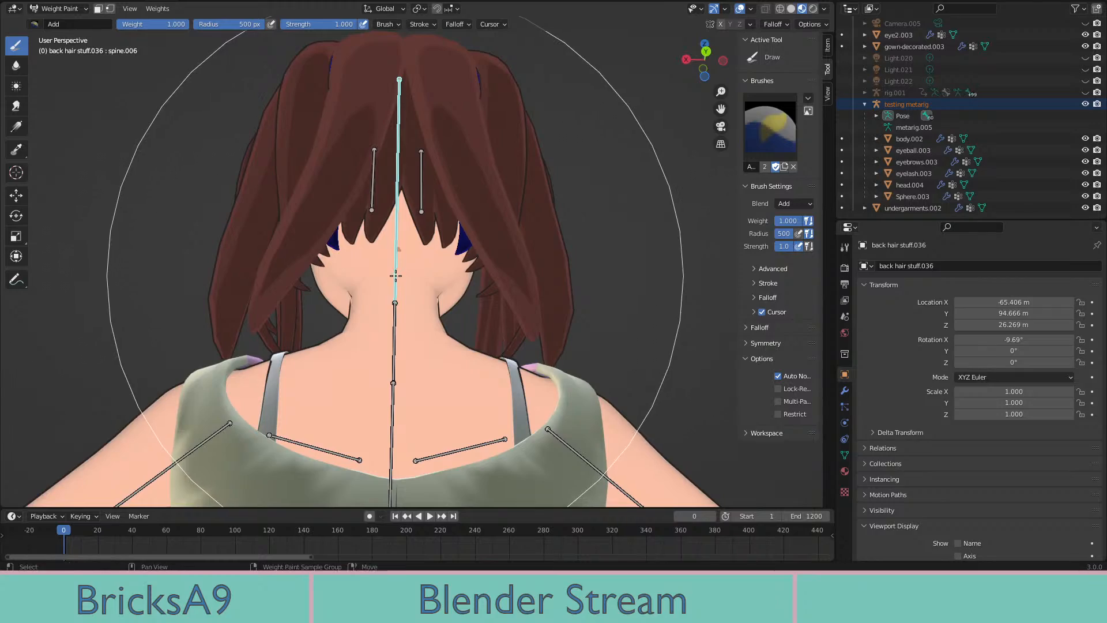
key("shift+z")
Paint both sides of the back hair stuff.036 strand with full weight for the spine.006 bone
middle_click_drag(447, 285, 451, 322)
mouse_move(483, 236)
middle_mouse_down("shift")
mouse_move(464, 304)
mouse_move(464, 289)
mouse_move(414, 266)
middle_mouse_up("shift")
left_click(466, 304)
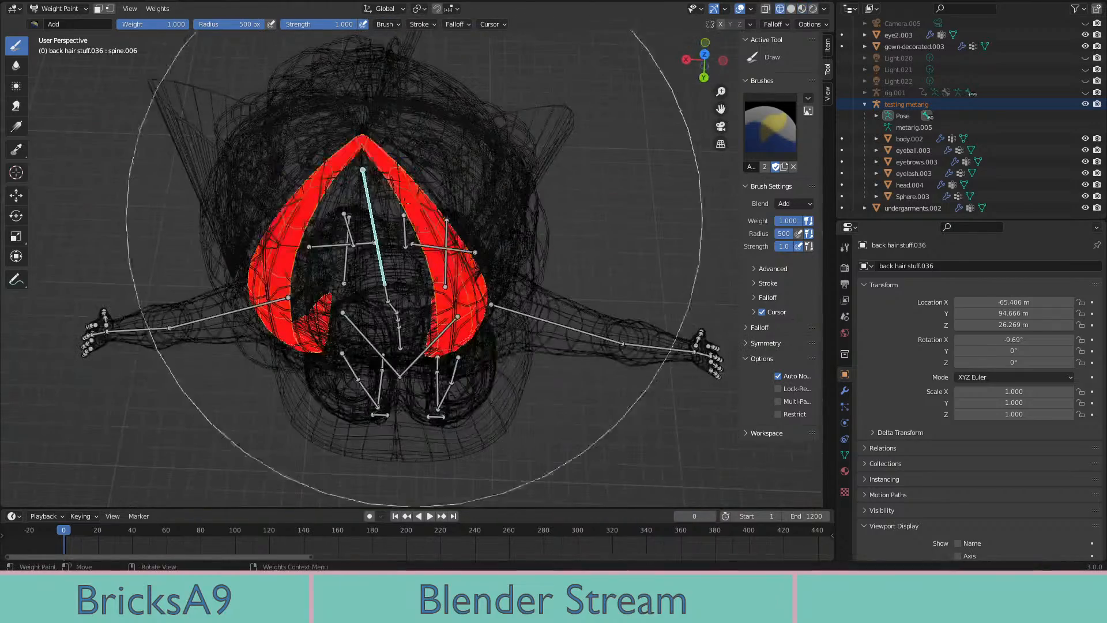
Leave weight painting of the back hair stuff.036 strand and return to Object Mode
middle_click_drag(362, 151, 488, 262)
scroll(479, 265, "up", 3)
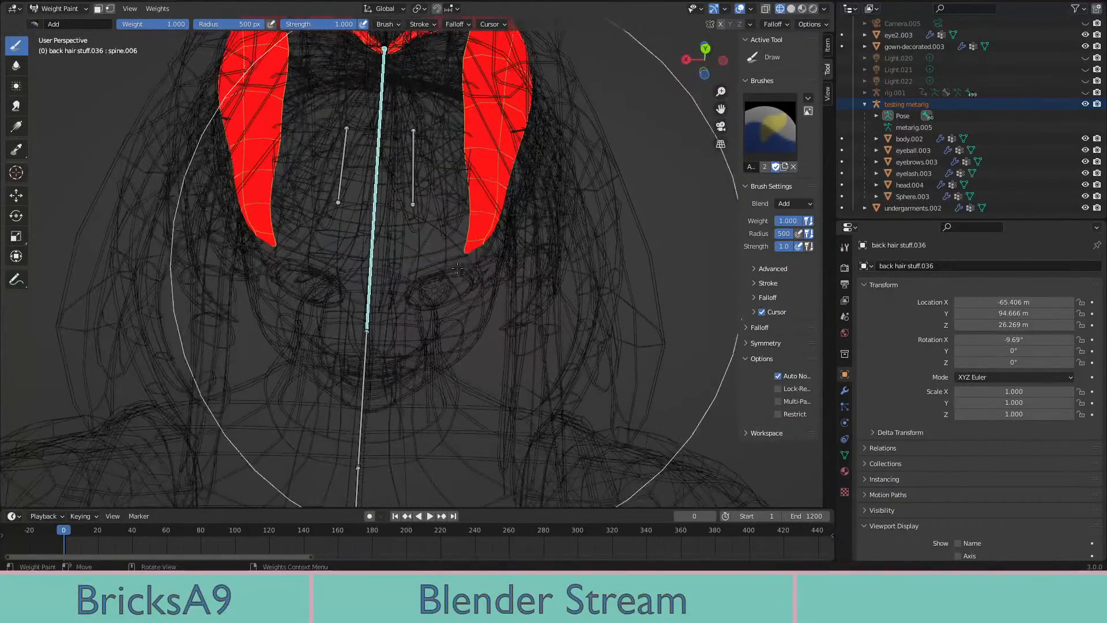
key("z")
left_click(356, 272)
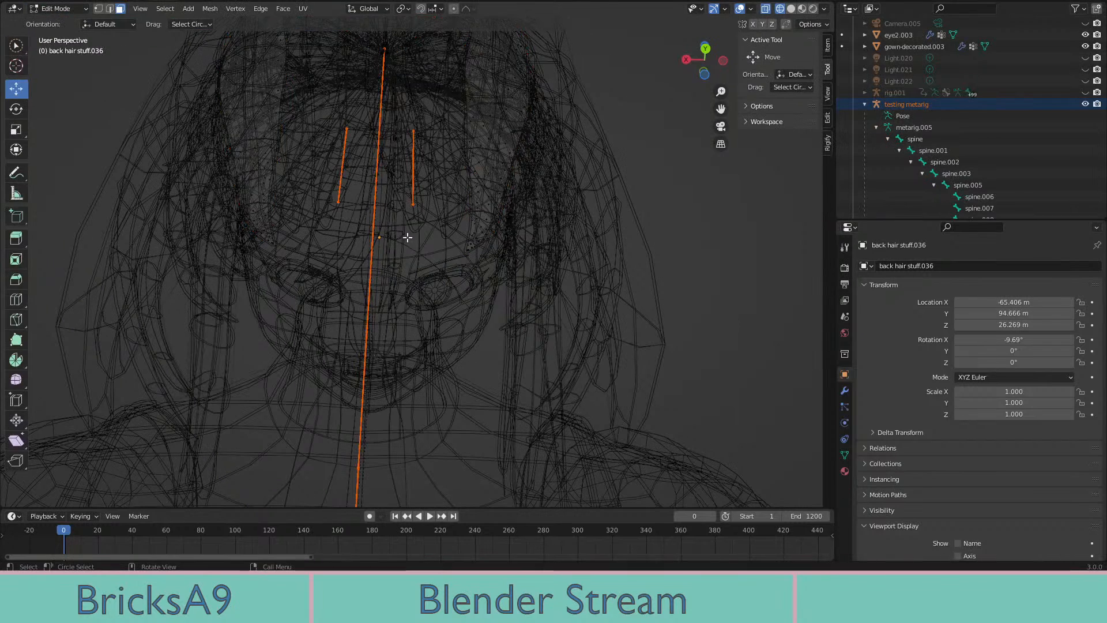
left_click(63, 9)
left_click(64, 21)
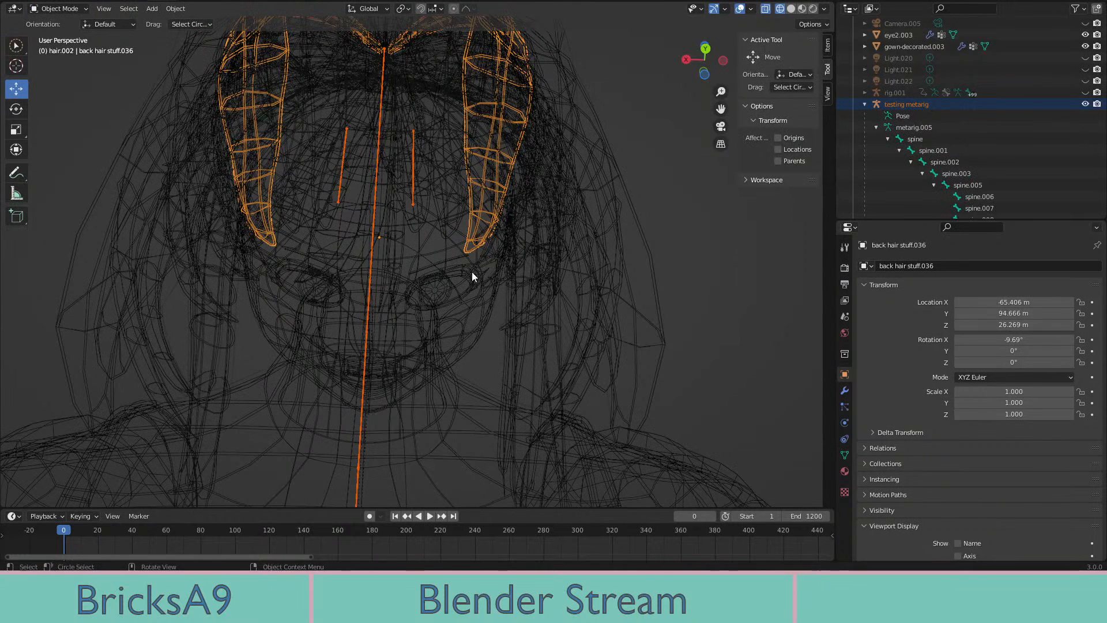
Switch to Solid shading, select the testing metarig armature with back hair stuff.035 active, and enter Weight Paint mode
key("z")
left_click(565, 292)
middle_click_drag(566, 292, 507, 245)
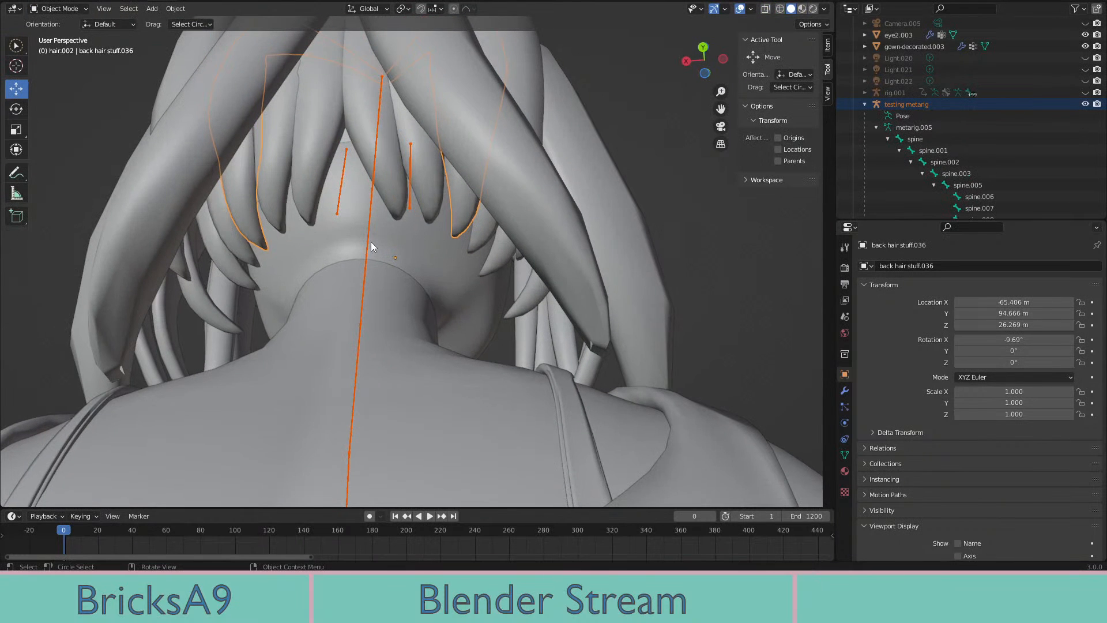
left_click(368, 242)
left_click(487, 234)
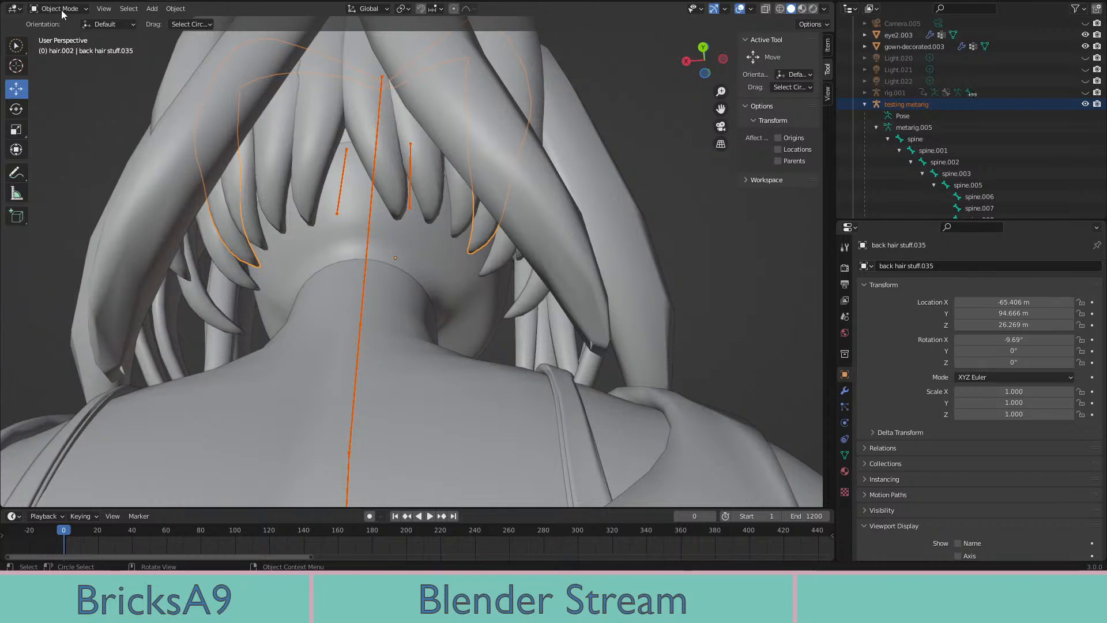
left_click(70, 72)
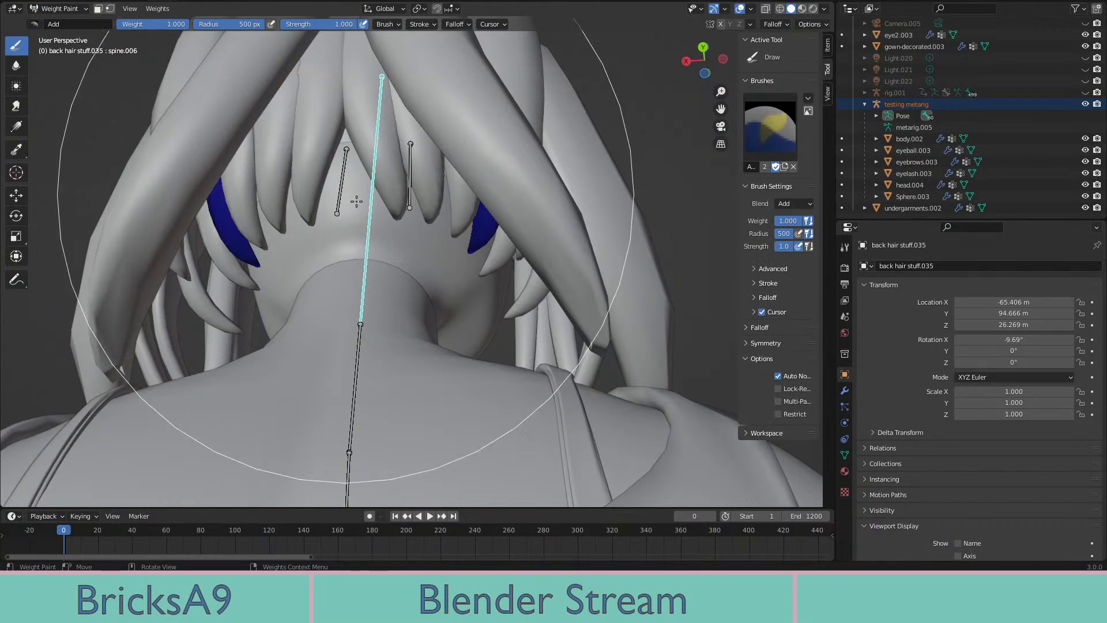
In Wireframe shading, paint both sides of the back hair stuff.035 strand with full weight for the spine.006 bone
key("shift+z")
middle_click_drag(356, 200, 379, 239)
left_click(367, 260)
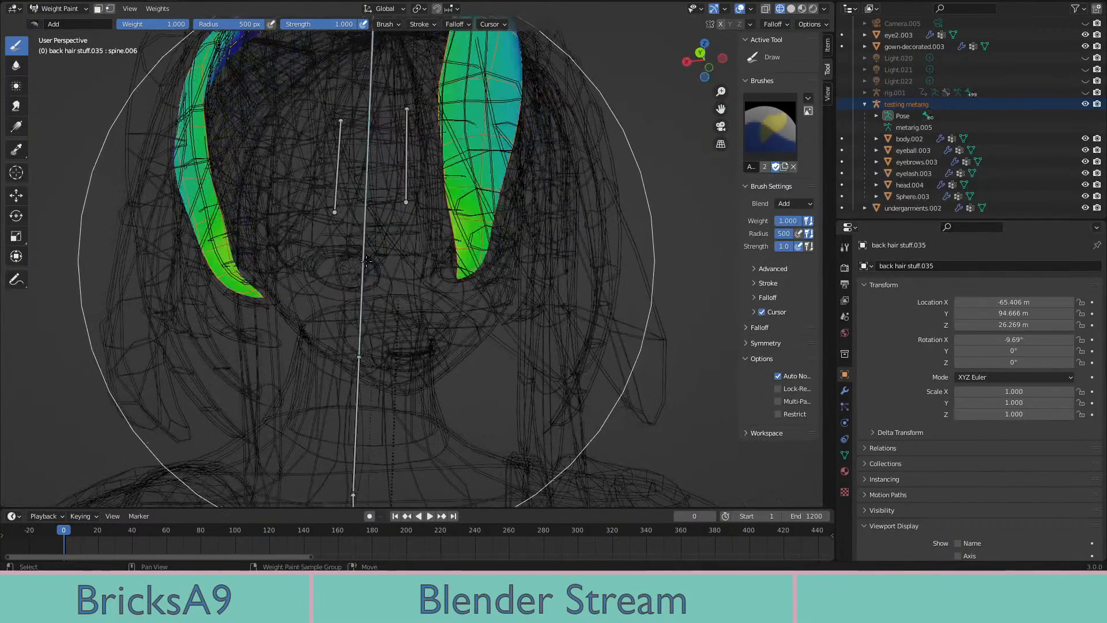
mouse_move(469, 272)
left_mouse_down()
mouse_move(475, 135)
mouse_move(493, 68)
left_mouse_up()
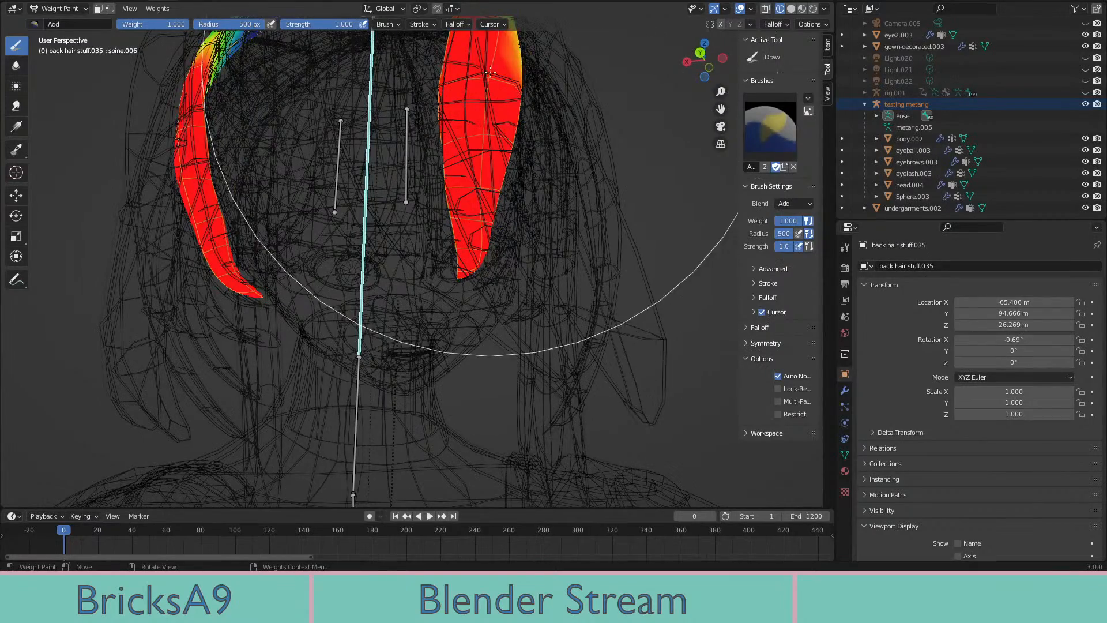
middle_click_drag(493, 68, 463, 280)
middle_click_drag(476, 233, 443, 308)
scroll(443, 308, "down", 4)
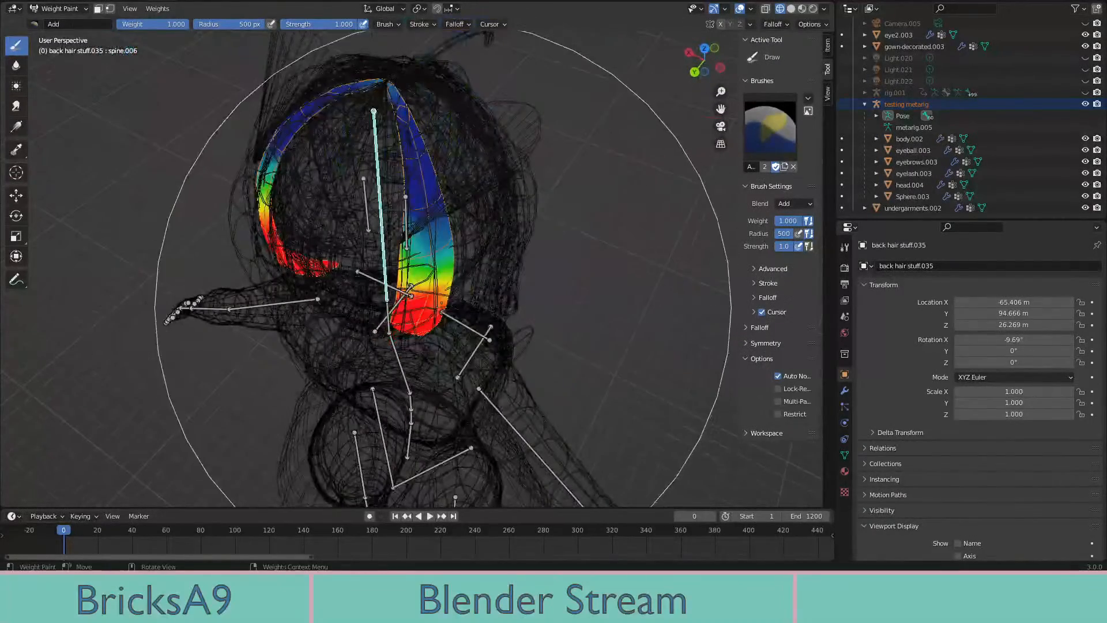
left_click_drag(421, 170, 416, 145)
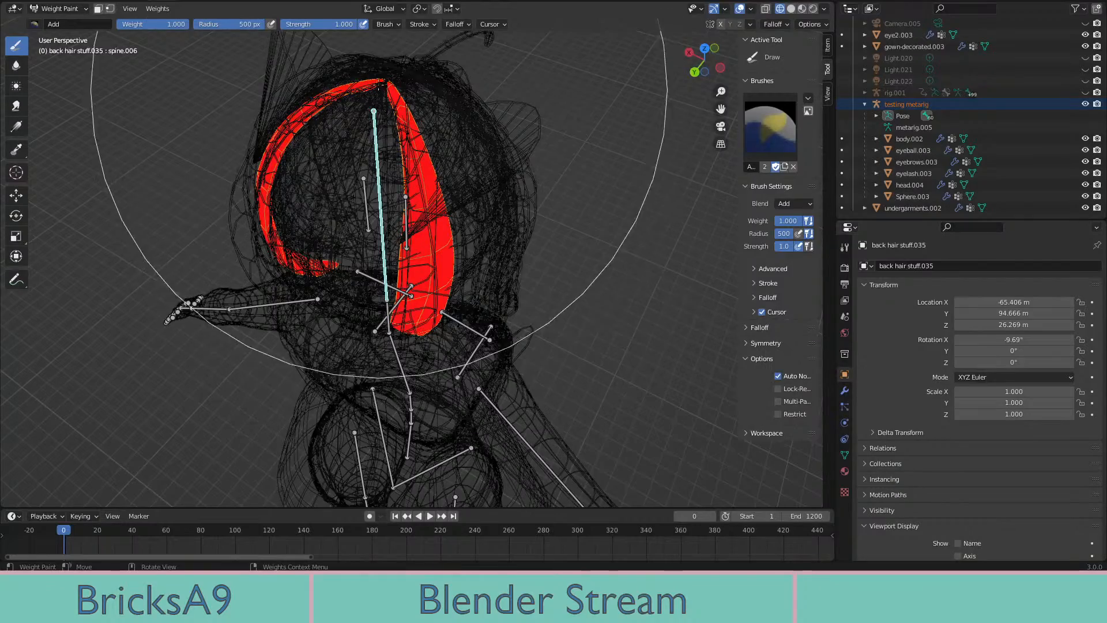
mouse_move(413, 266)
middle_mouse_down()
mouse_move(491, 201)
mouse_move(482, 221)
middle_mouse_up()
left_click_drag(482, 221, 491, 242)
middle_click_drag(493, 245, 500, 229)
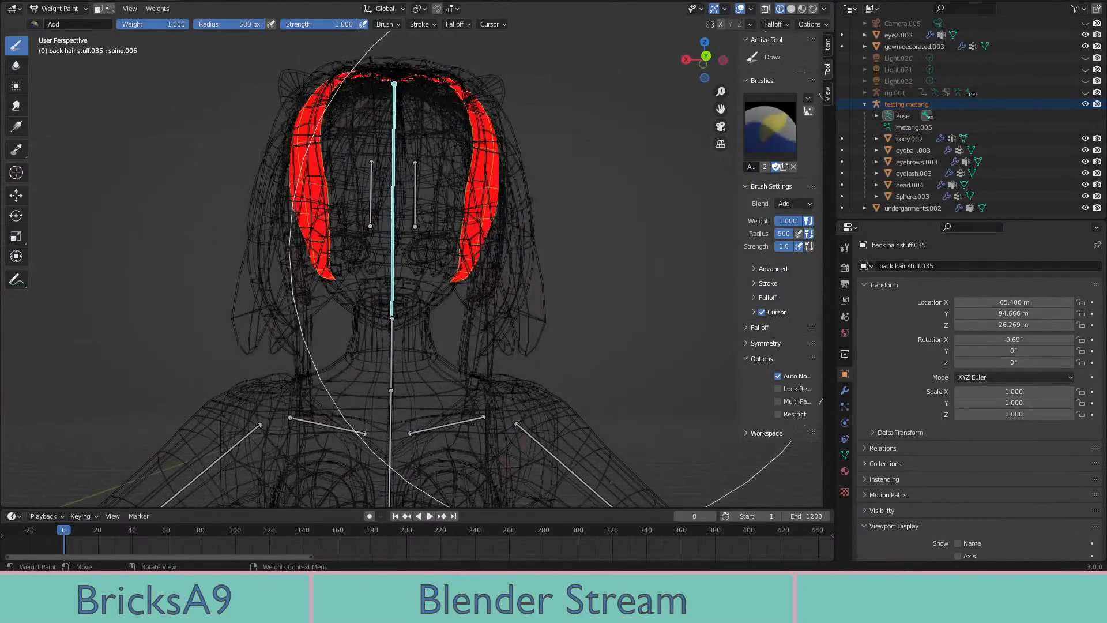
Test the back hair stuff.035 weights by rotating the spine.006 bone twice, undoing each rotation
key("r")
left_click(495, 154)
middle_click_drag(494, 155, 460, 207)
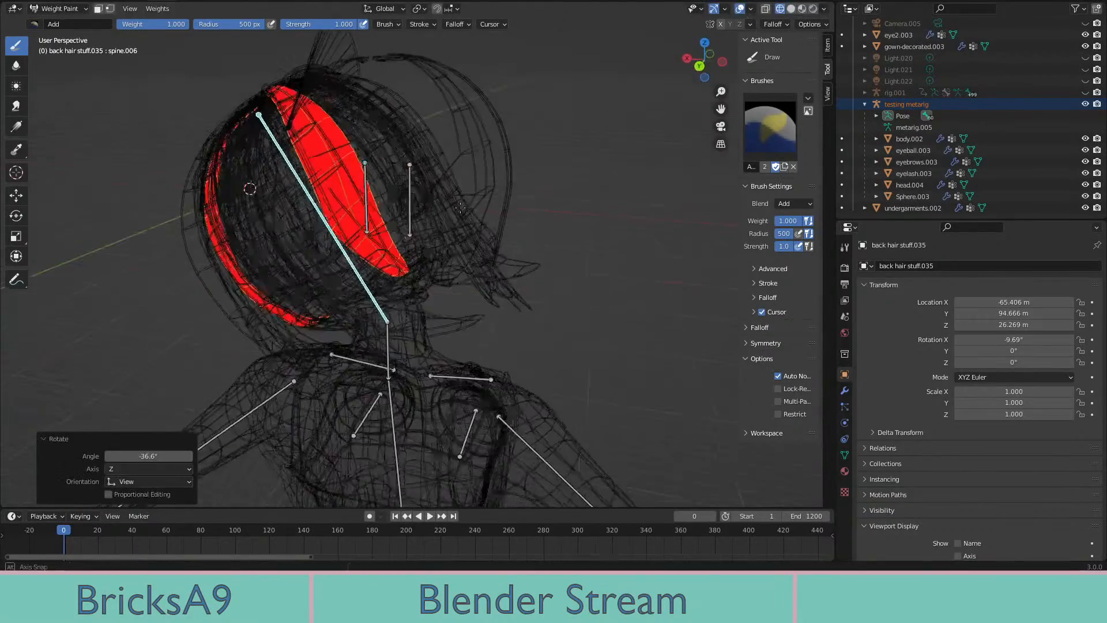
middle_click_drag(421, 265, 512, 221)
key("ctrl+z")
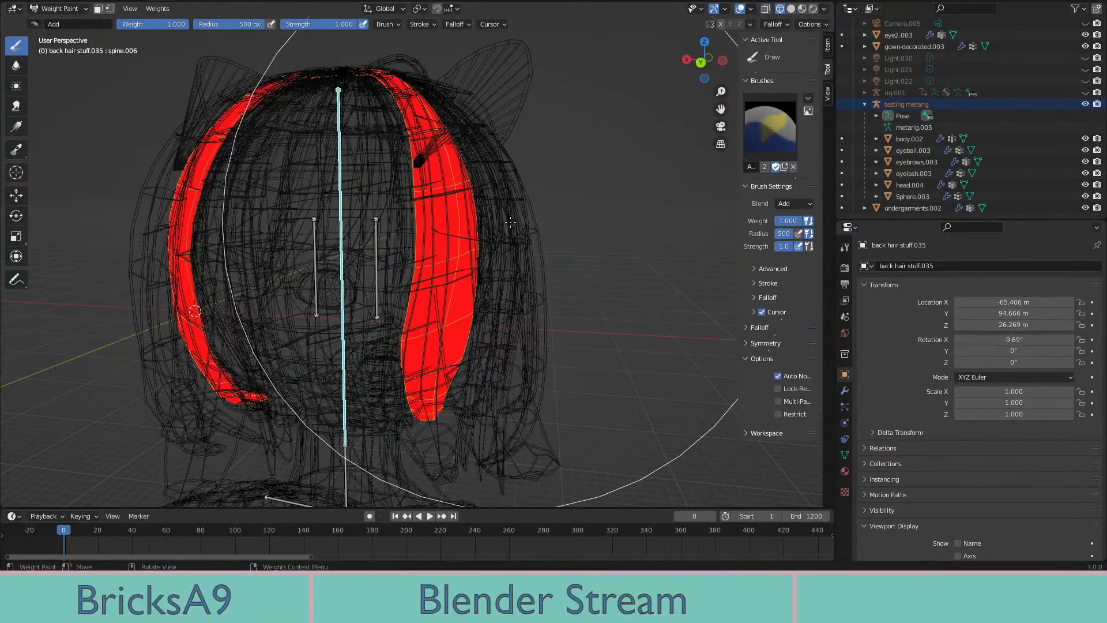
key("r")
left_click(401, 196)
mouse_move(401, 196)
middle_mouse_down()
mouse_move(475, 205)
mouse_move(433, 192)
mouse_move(297, 190)
mouse_move(478, 229)
mouse_move(465, 227)
middle_mouse_up()
key("ctrl+z")
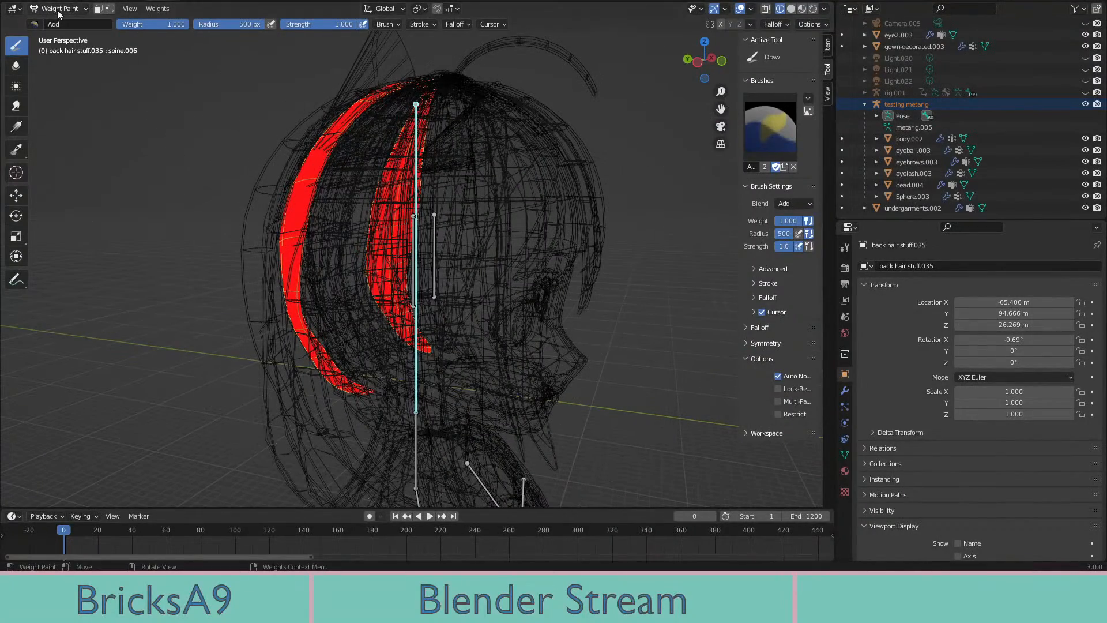
Return to Object Mode and show the back of the head in Material Preview shading
left_click(62, 23)
middle_click_drag(369, 133, 472, 160)
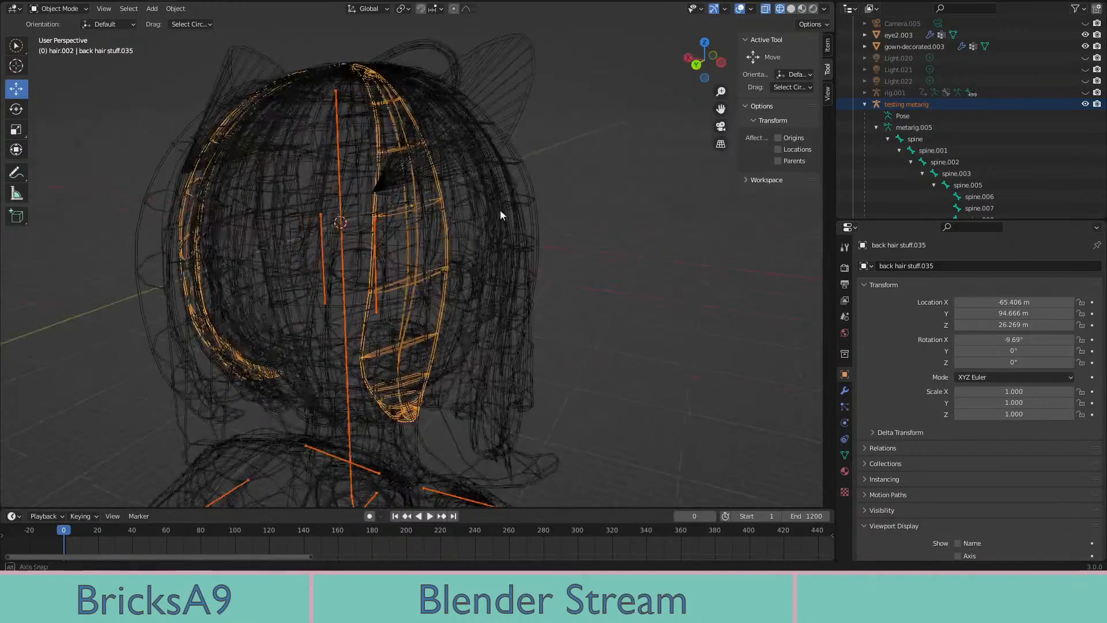
scroll(500, 209, "up", 2)
scroll(1015, 127, "down", 10)
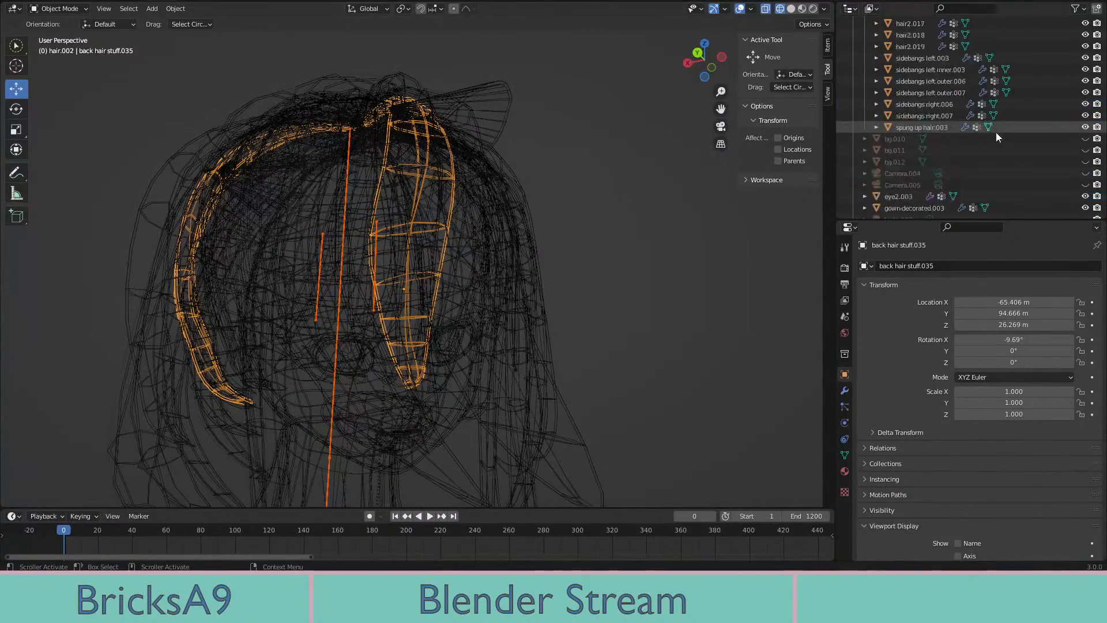
mouse_move(490, 258)
middle_mouse_down("shift")
mouse_move(531, 164)
mouse_move(573, 153)
middle_mouse_up("shift")
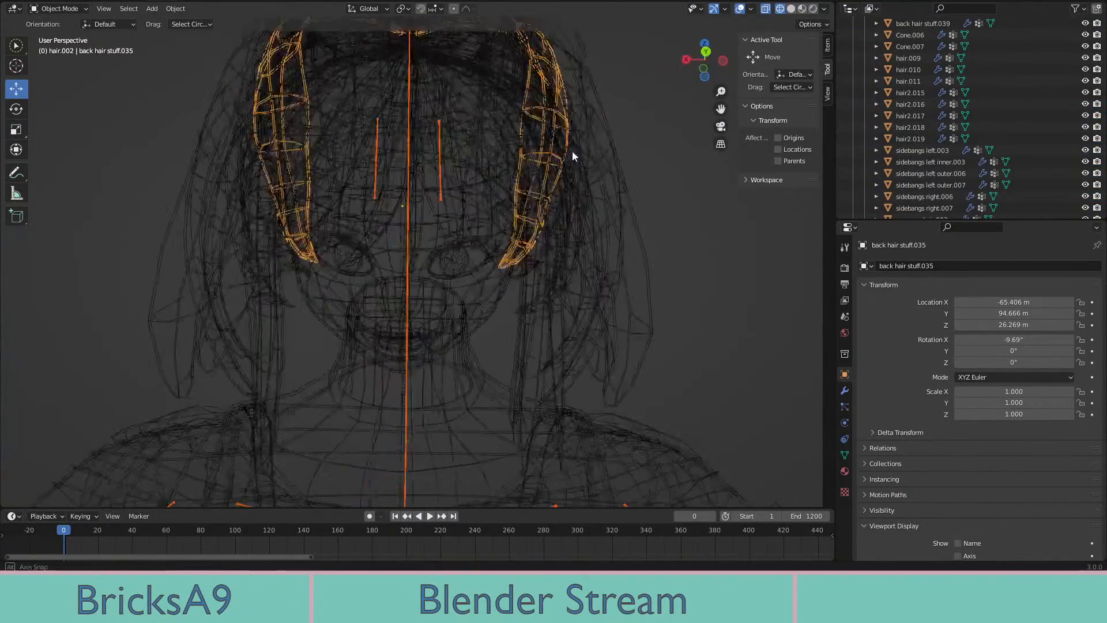
key("z")
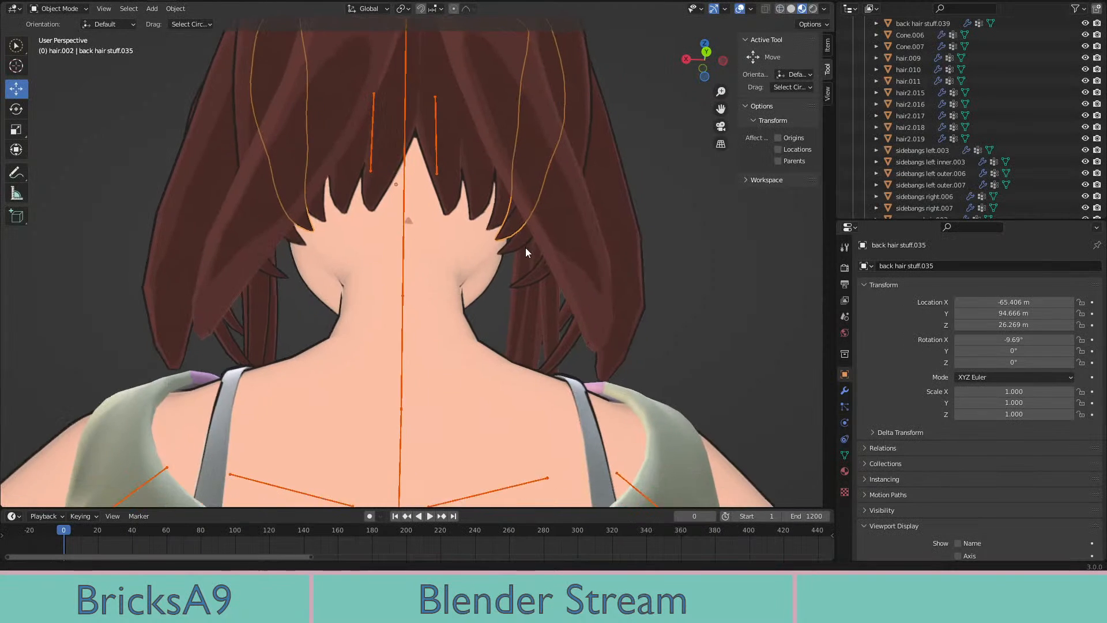
Select the testing metarig armature with back hair stuff.034 active, and enter Weight Paint mode
middle_click_drag(524, 247, 517, 226)
left_click(510, 232)
left_click(402, 225)
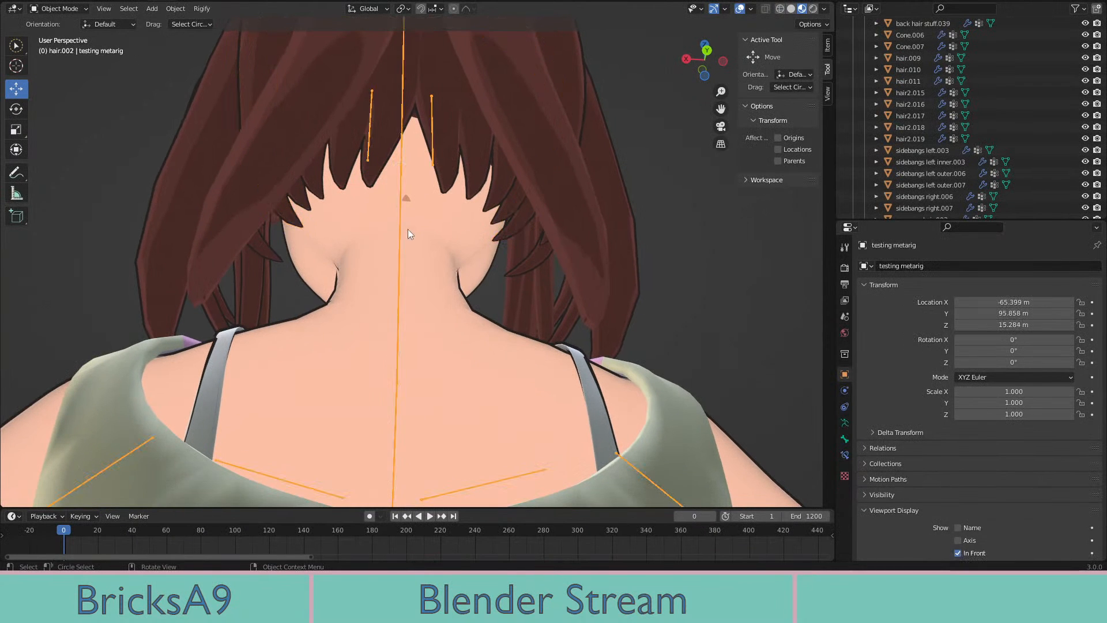
left_click(517, 220, "shift")
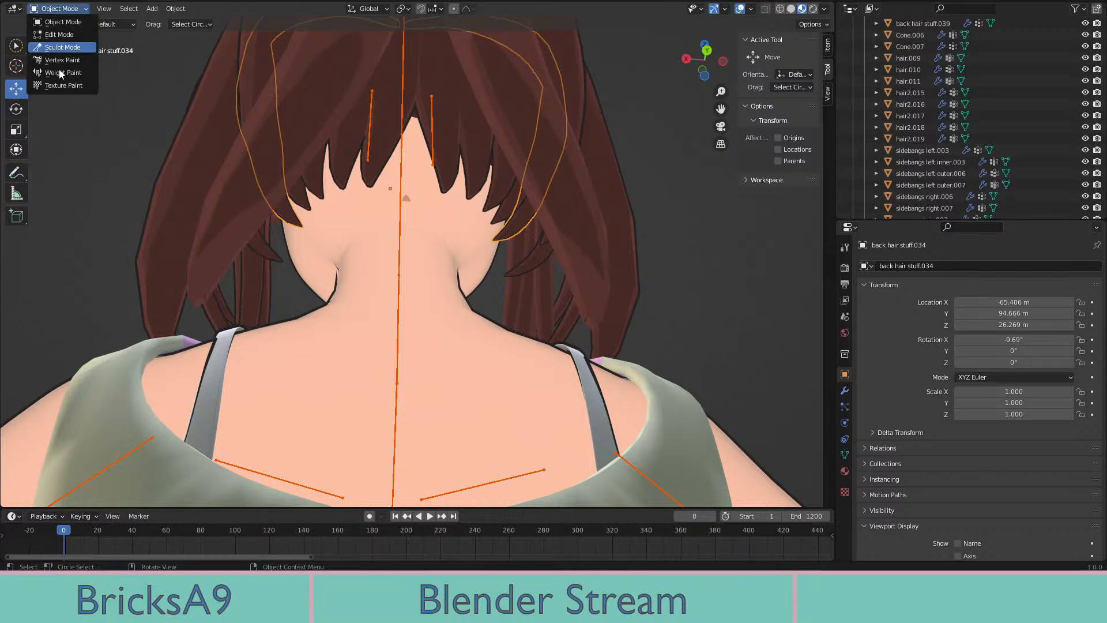
left_click(60, 73)
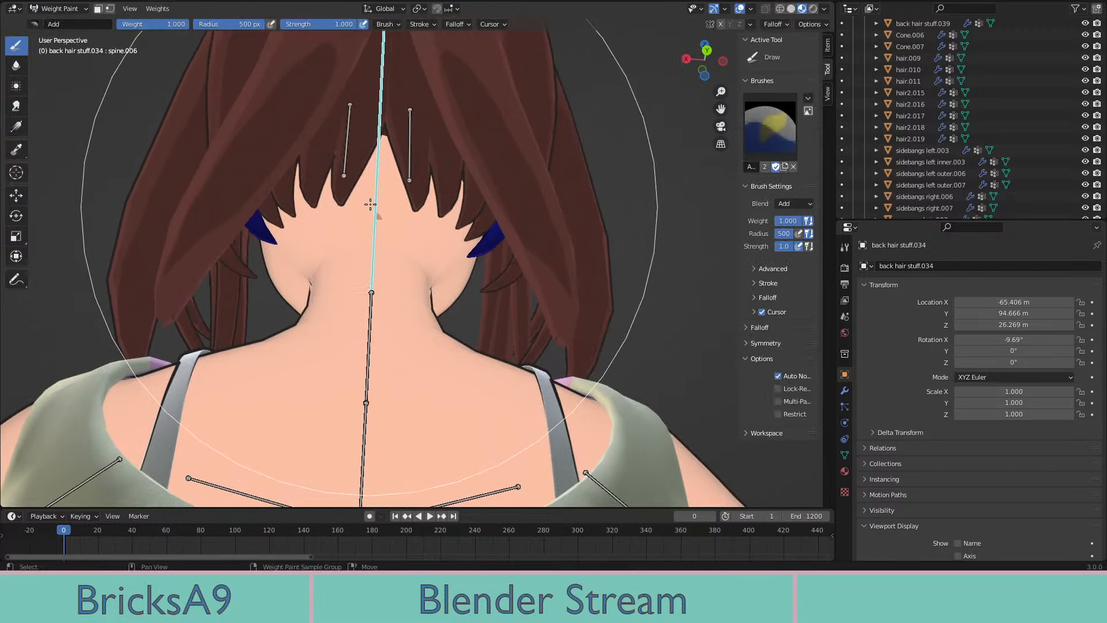
In Wireframe shading, paint both sides of the back hair stuff.034 strand with full weight for the spine.006 bone
mouse_move(424, 200)
middle_mouse_down()
mouse_move(398, 214)
mouse_move(431, 206)
mouse_move(431, 329)
mouse_move(445, 309)
middle_mouse_up()
key("shift+z")
mouse_move(445, 309)
left_mouse_down()
mouse_move(385, 296)
mouse_move(407, 167)
left_mouse_up()
mouse_move(407, 167)
middle_mouse_down()
mouse_move(449, 100)
mouse_move(334, 75)
middle_mouse_up()
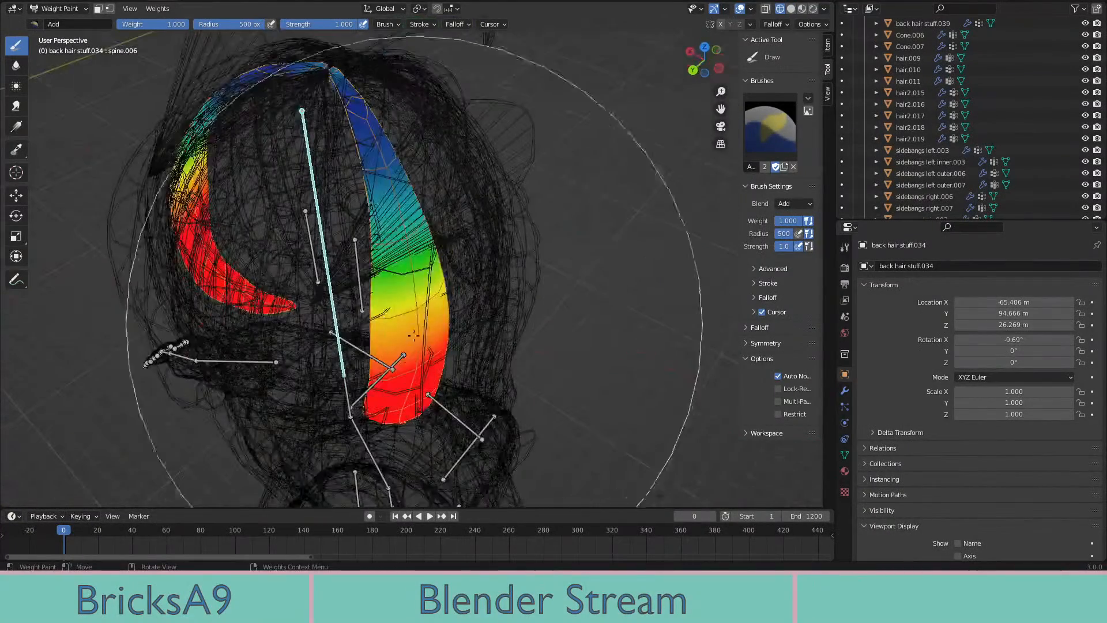
left_click_drag(334, 75, 334, 75)
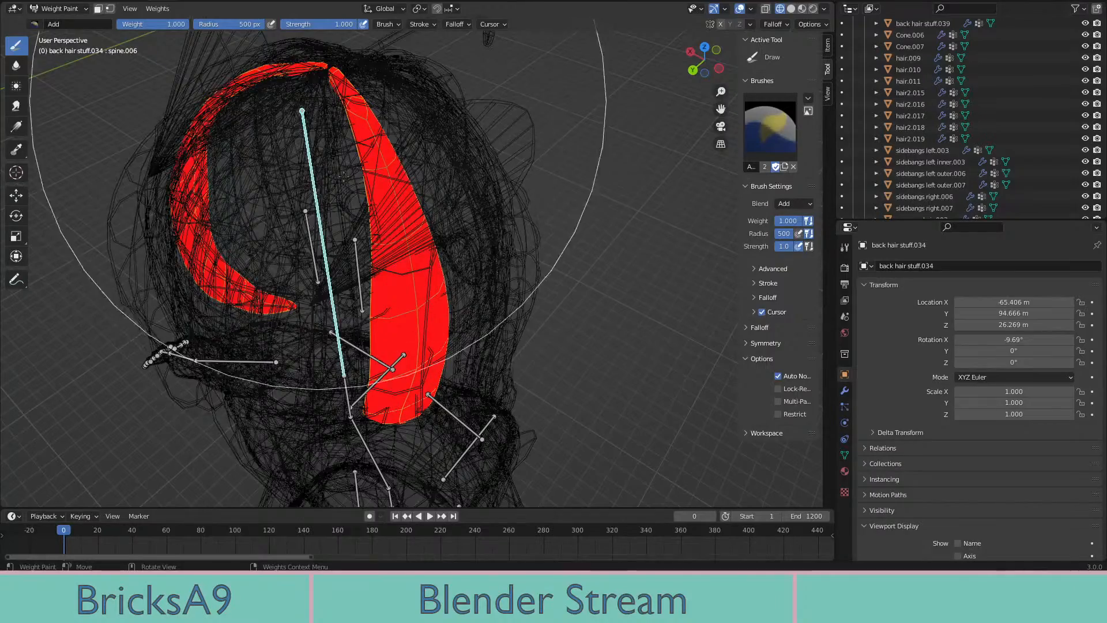
middle_click_drag(343, 176, 313, 502)
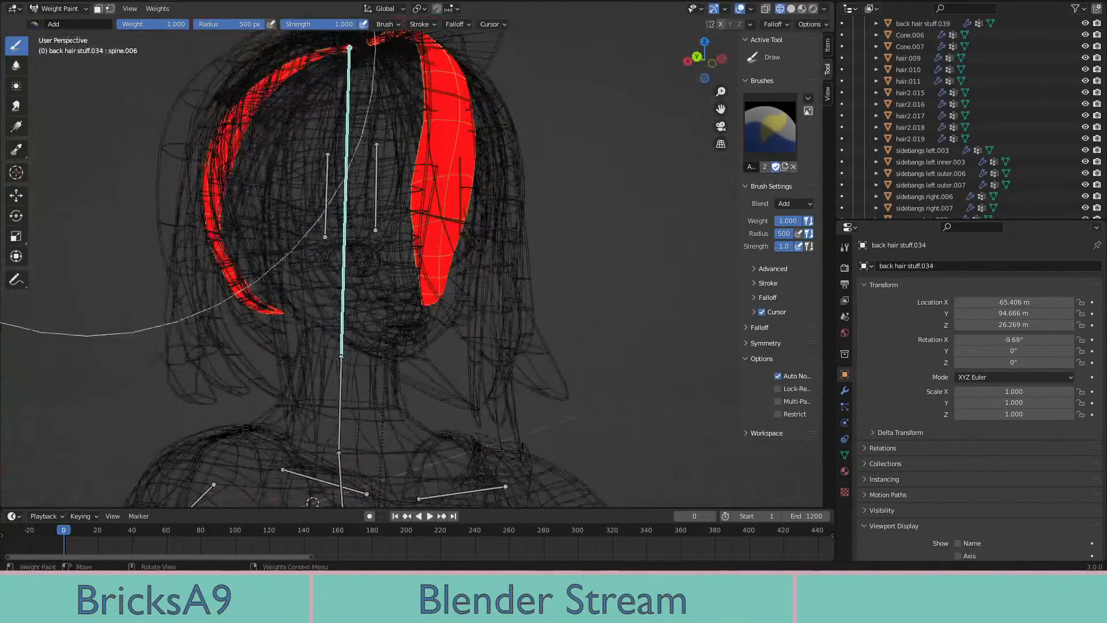
Return to Object Mode and switch the viewport to Solid shading
left_click(60, 22)
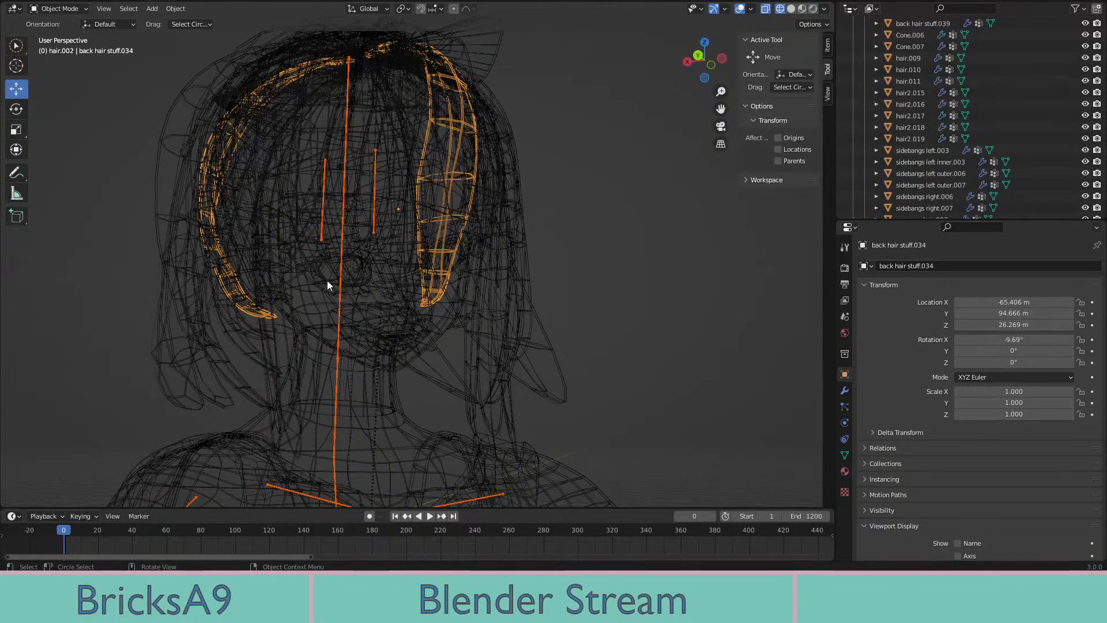
left_click(337, 276)
left_click(347, 310)
left_click(333, 324)
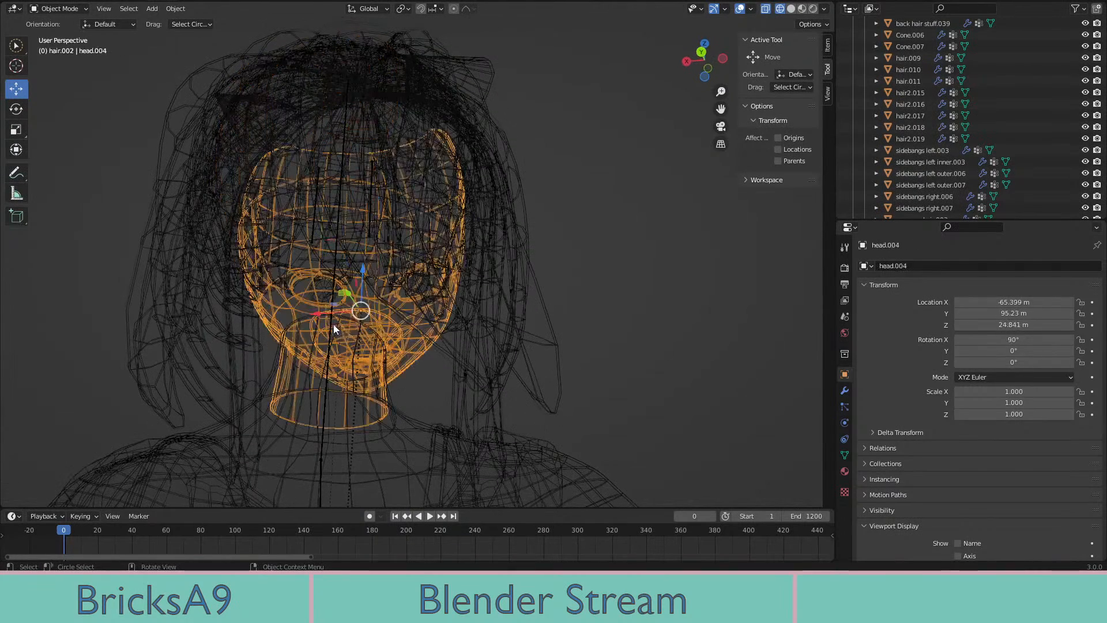
left_click(425, 341)
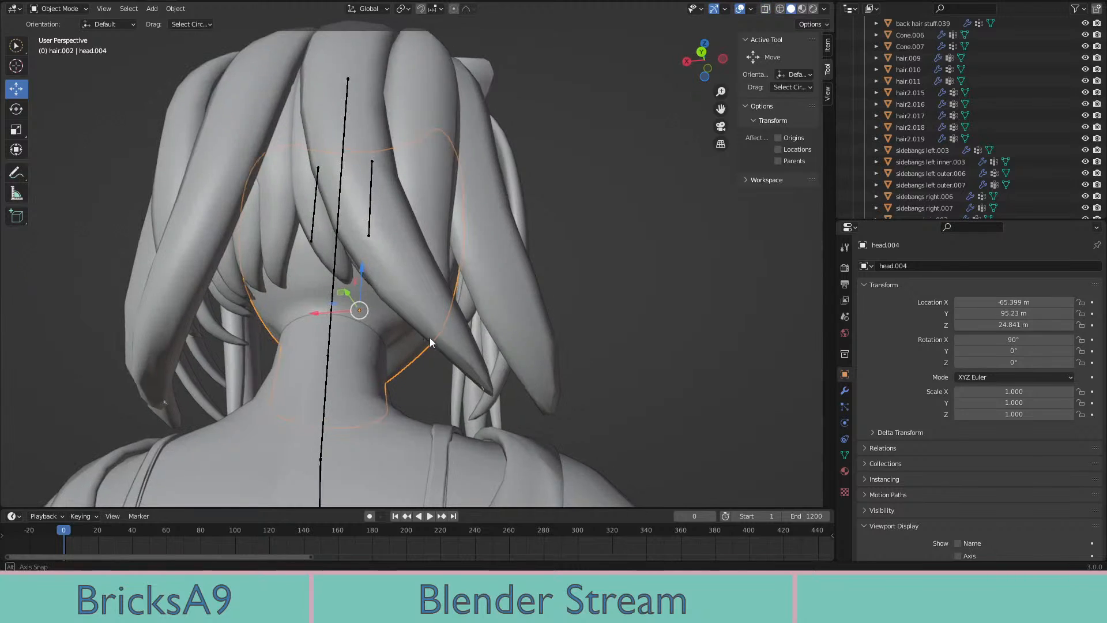
Select the testing metarig armature with back hair stuff.039 active, check the strand in Weight Paint mode, and return to Object Mode
middle_click_drag(354, 320, 460, 337)
left_click(455, 347)
left_click(476, 324)
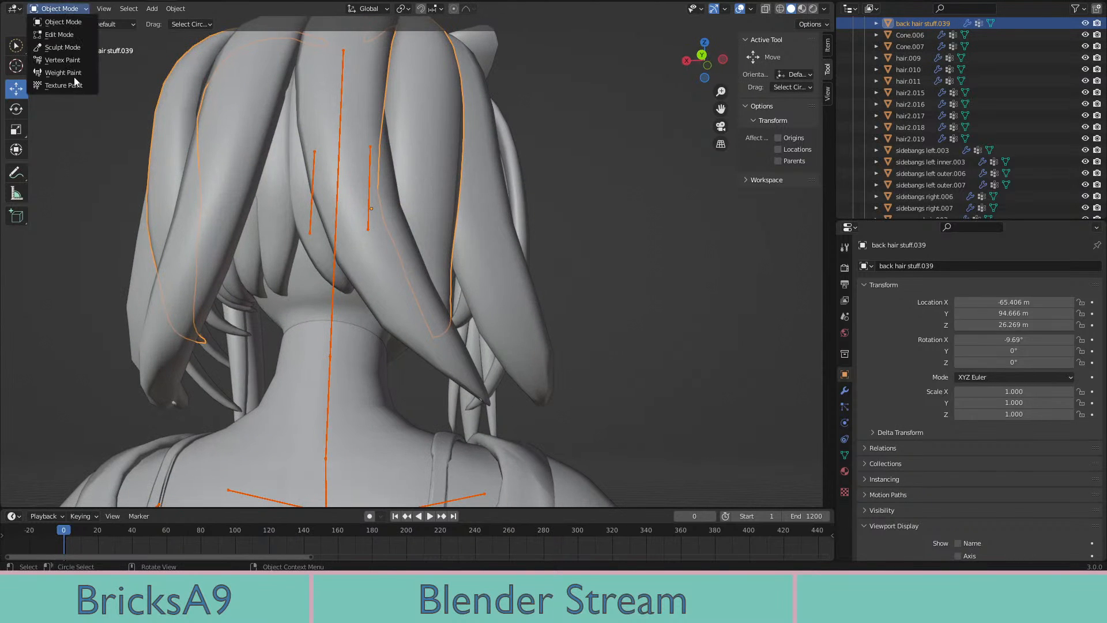
left_click(74, 72)
key("ctrl+Tab")
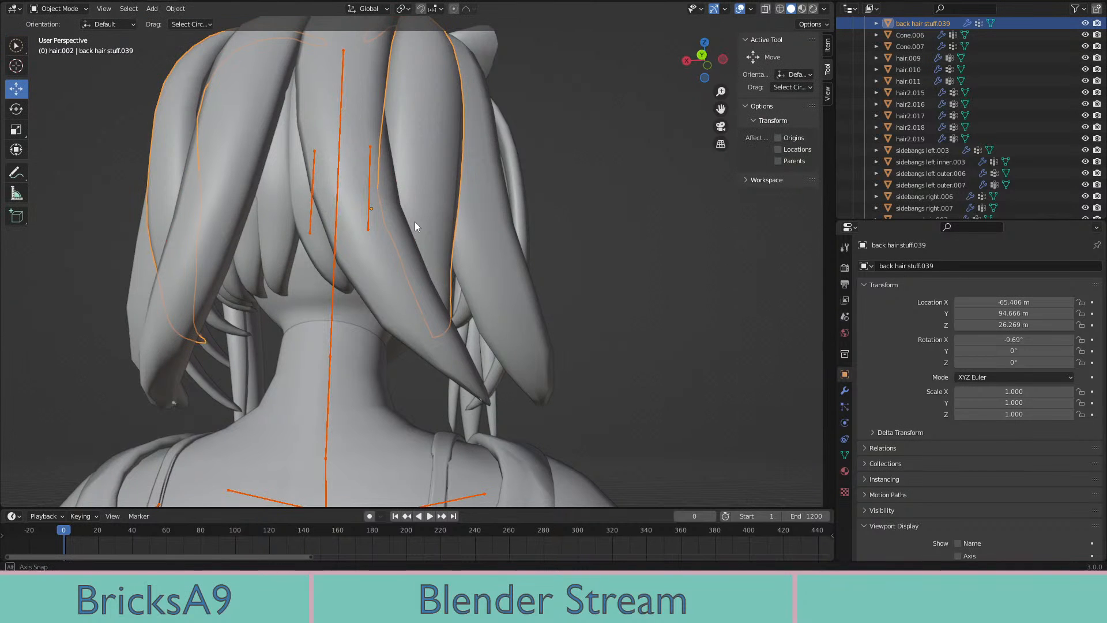
mouse_move(414, 222)
middle_mouse_down()
mouse_move(503, 229)
mouse_move(493, 280)
mouse_move(457, 336)
mouse_move(432, 323)
middle_mouse_up()
key("ctrl+Tab")
key("ctrl+Tab")
Make the sidebangs left outer.006 strand active together with the testing metarig armature, staying in Object Mode
left_click(447, 352)
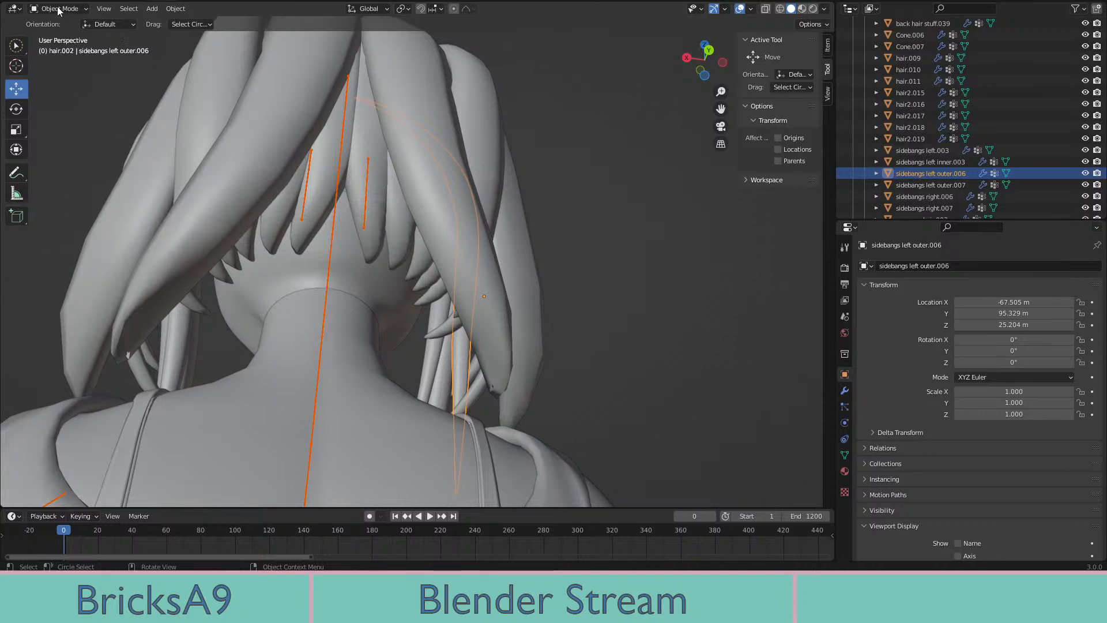
left_click(62, 60)
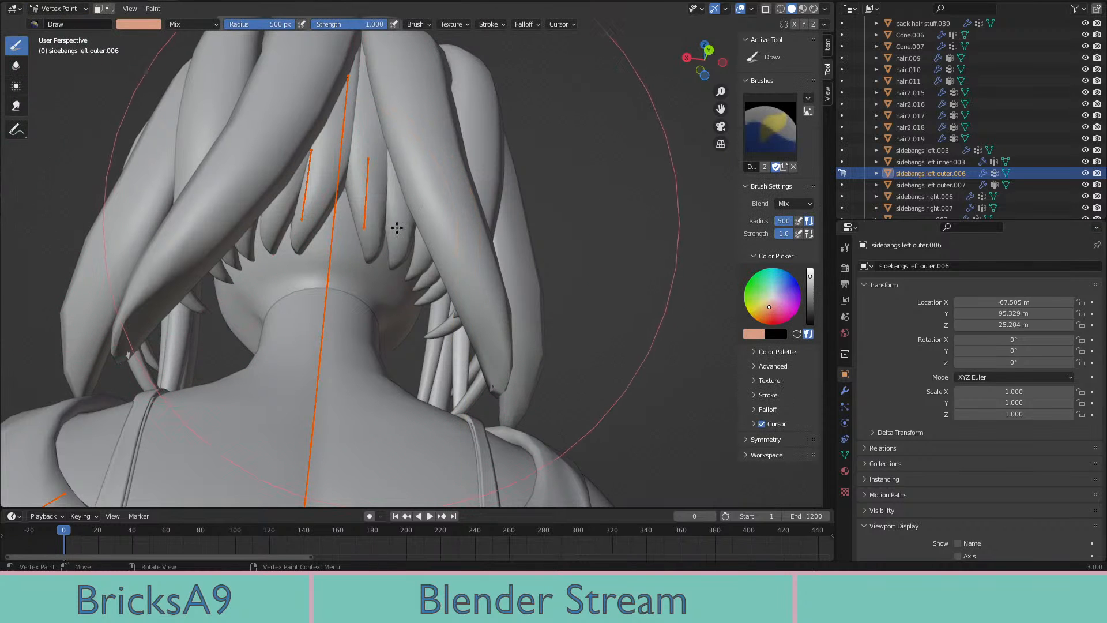
middle_click_drag(421, 248, 433, 244)
key("ctrl+Tab")
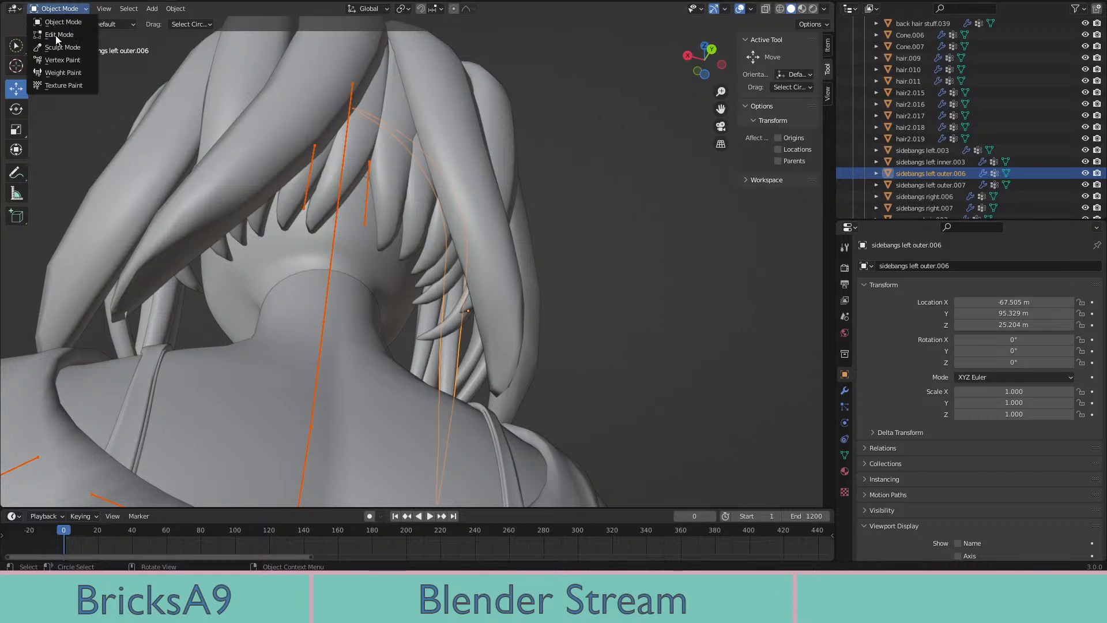
Try a test rotation of the selection, and undo it
mouse_move(441, 286)
middle_mouse_down()
mouse_move(357, 291)
mouse_move(437, 344)
mouse_move(207, 382)
mouse_move(415, 330)
mouse_move(115, 77)
middle_mouse_up()
key("r")
left_click(280, 296)
key("ctrl+z")
Switch to Wireframe shading and enter Weight Paint mode for the sidebangs left outer.006 strand
key("z")
left_click(326, 332)
left_click(78, 85)
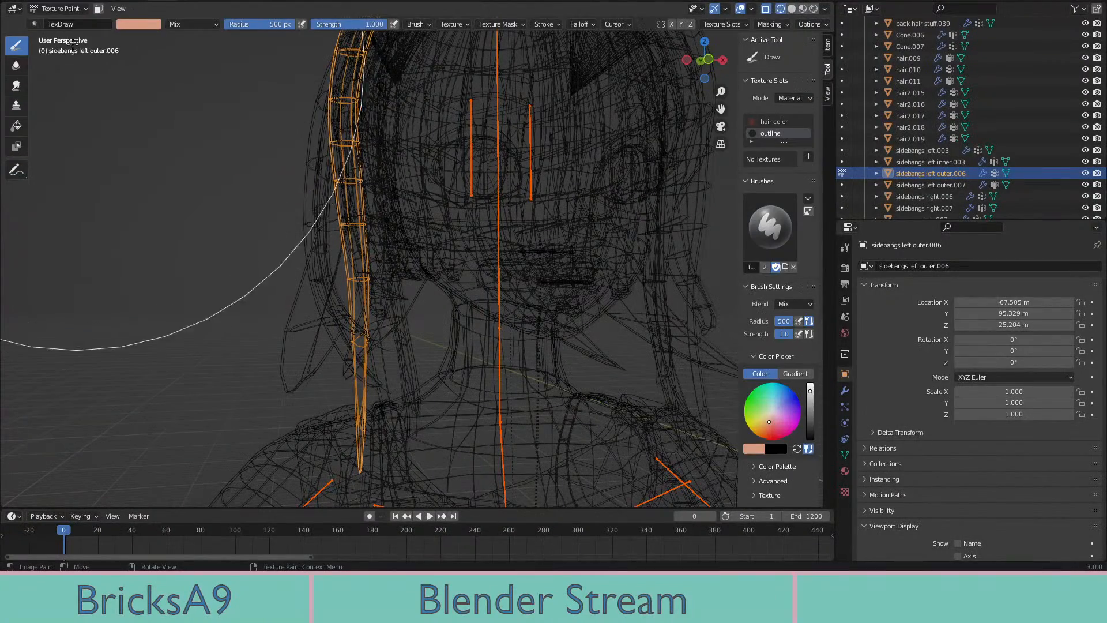
left_click(59, 8)
left_click(78, 72)
In Material Preview shading, paint the sidebangs left outer.006 strand with full weight for the spine.006 bone and inspect it from below
mouse_move(346, 230)
middle_mouse_down()
mouse_move(403, 246)
mouse_move(457, 296)
mouse_move(512, 309)
mouse_move(544, 281)
mouse_move(518, 276)
middle_mouse_up()
key("z")
left_click(495, 334)
mouse_move(495, 334)
middle_mouse_down()
mouse_move(471, 355)
mouse_move(325, 242)
middle_mouse_up()
left_click_drag(325, 241, 315, 246)
scroll(314, 247, "up", 3)
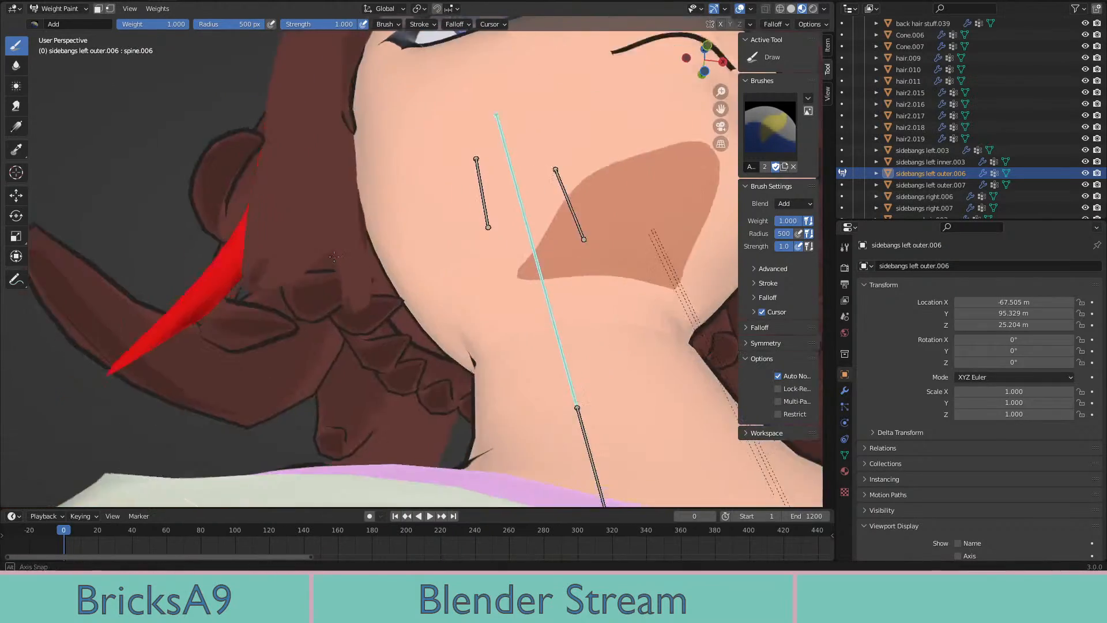
middle_click_drag(314, 247, 296, 275)
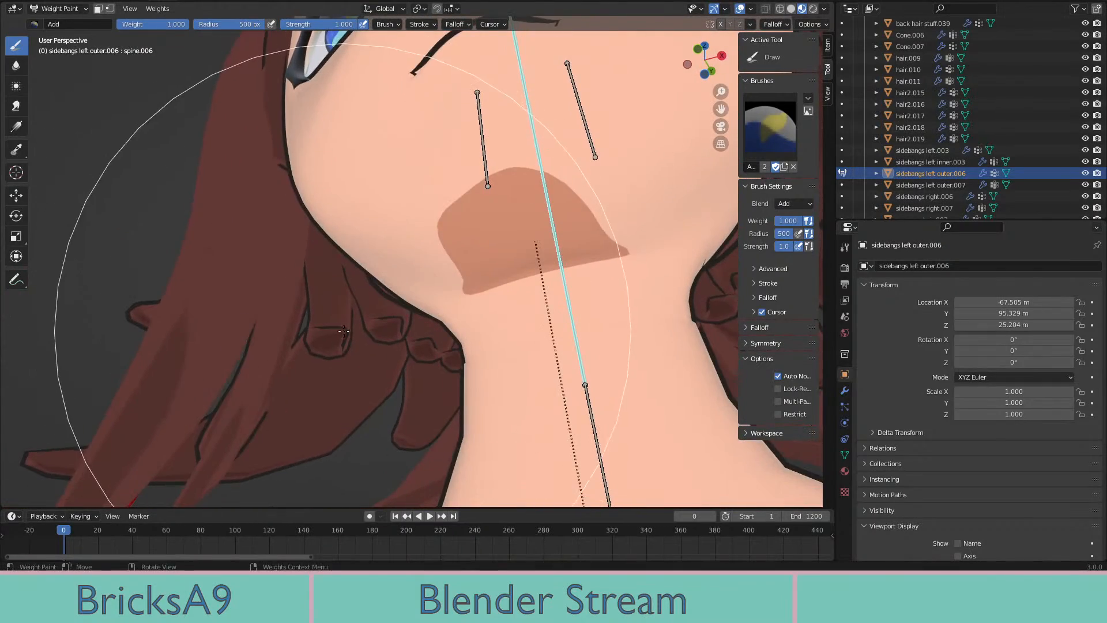
Return to Object Mode, select the testing metarig together with the back hair stuff.033 strand, and switch to Wireframe shading
scroll(344, 331, "down", 5)
middle_click_drag(346, 329, 432, 316)
middle_click_drag(407, 329, 369, 317)
scroll(357, 314, "up", 5)
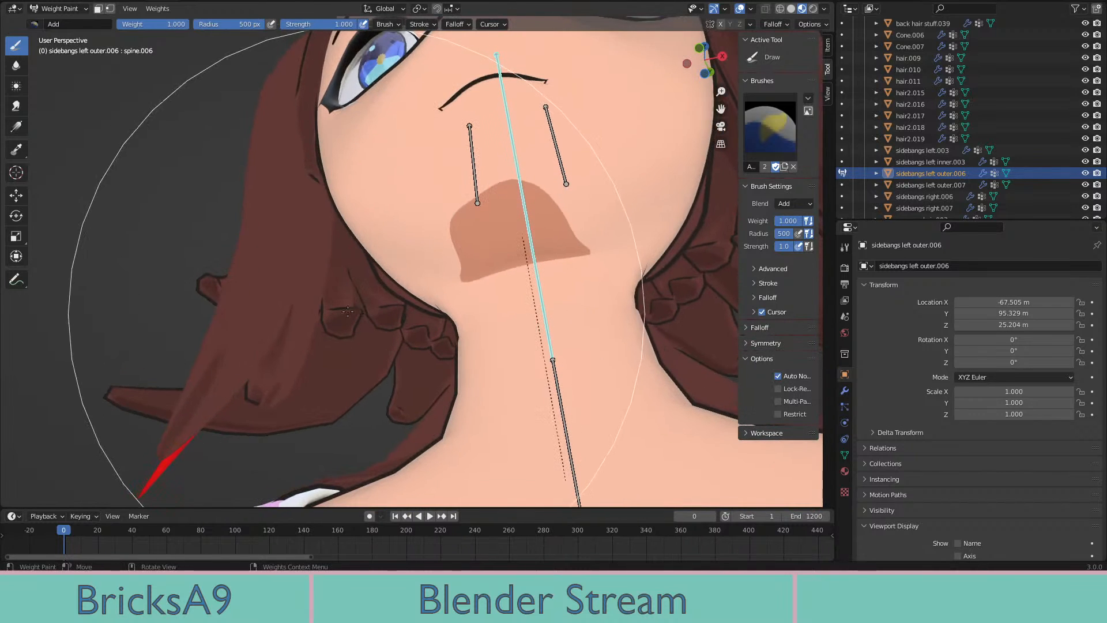
left_click(50, 10)
left_click(51, 25)
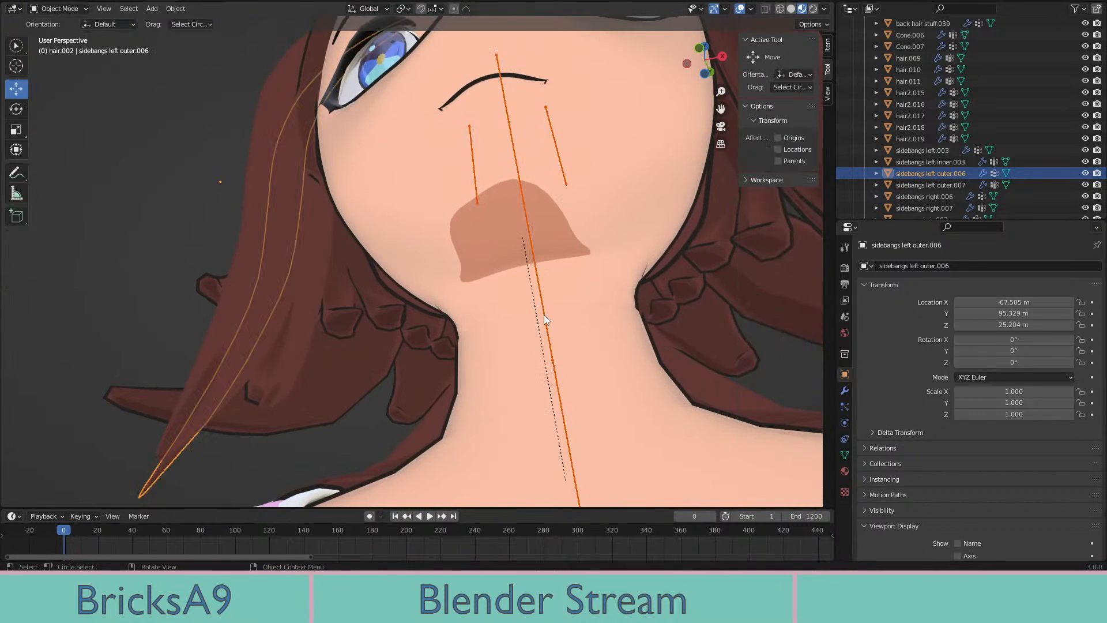
left_click(544, 314)
left_click(347, 316, "shift")
key("z")
left_click(313, 318)
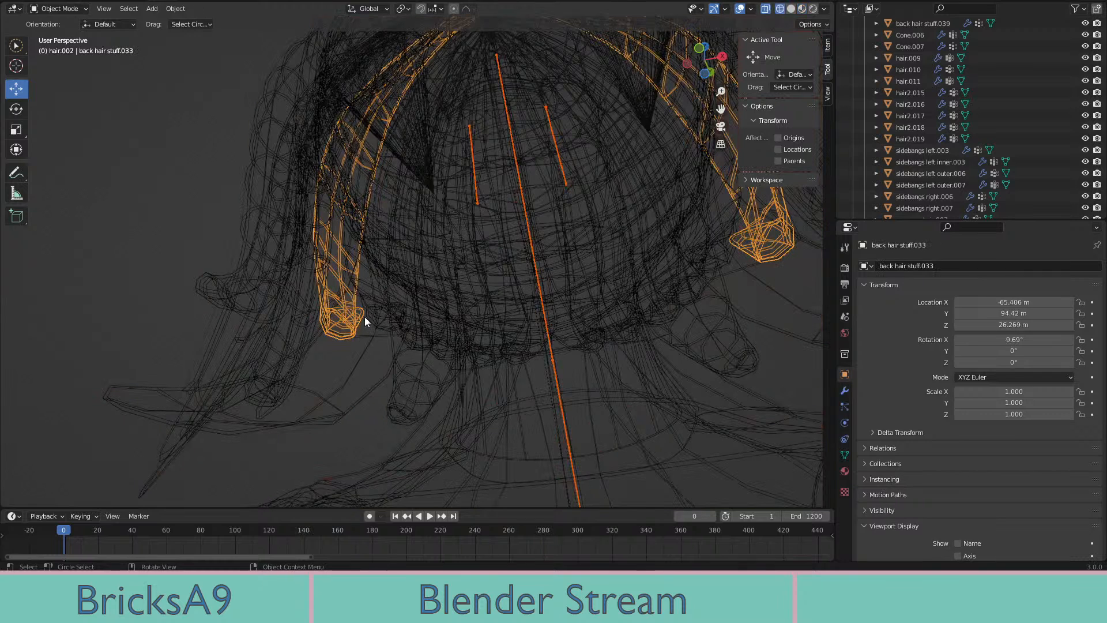
Check the back hair stuff.033 weights for spine.006 in Weight Paint mode, and return to Object Mode with Material Preview shading
left_click(58, 9)
left_click(52, 75)
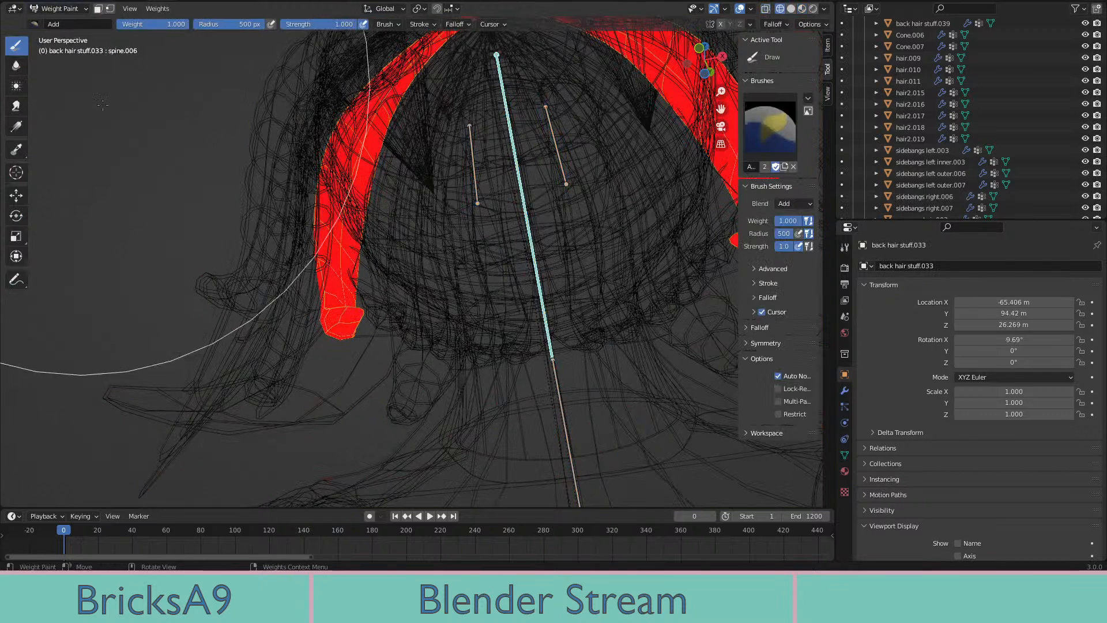
key("ctrl+Tab")
left_click(395, 235)
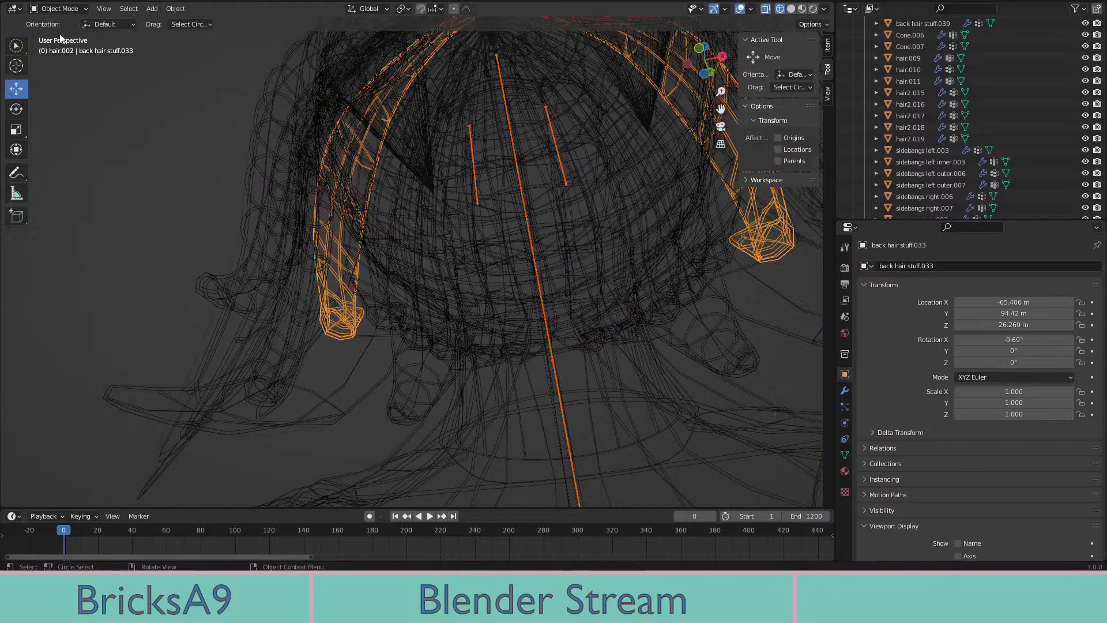
key("z")
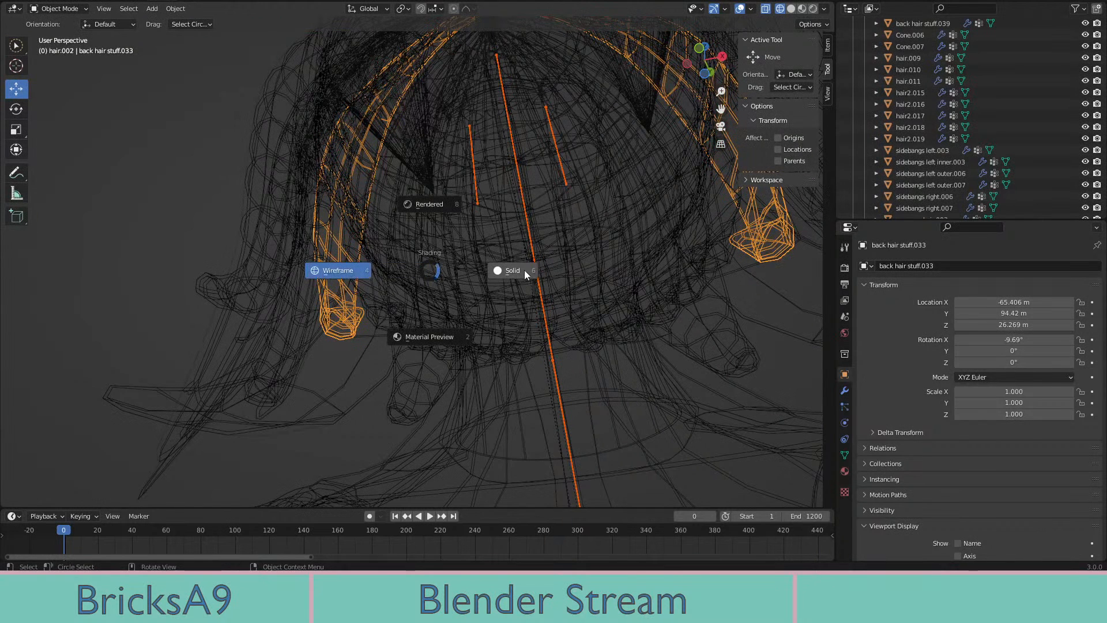
left_click(336, 289)
key("z")
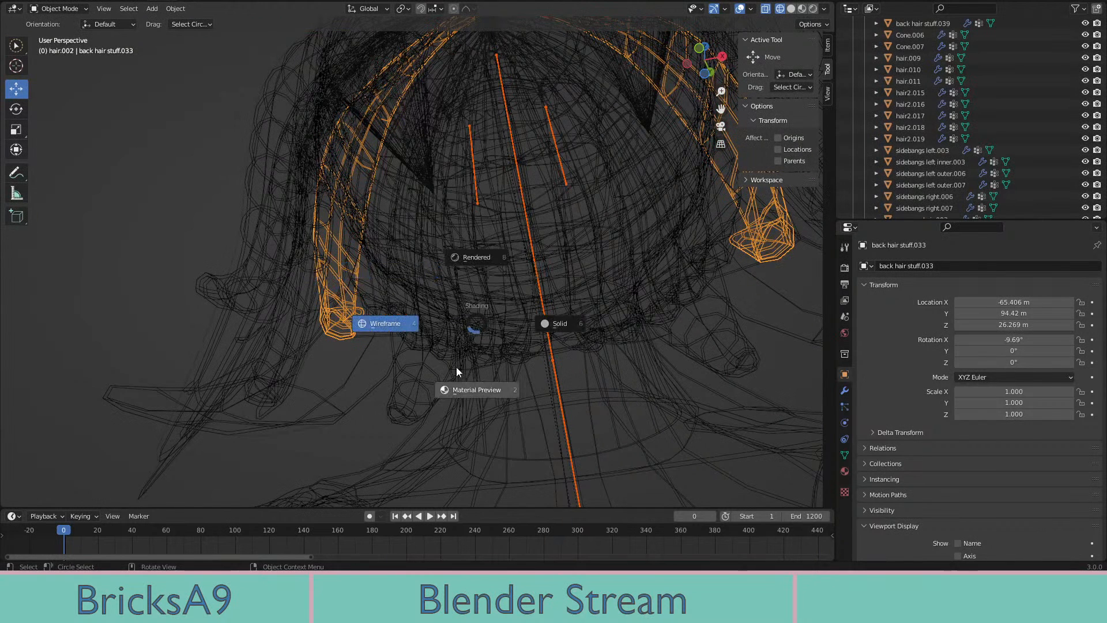
left_click(457, 372)
scroll(434, 286, "down", 3)
middle_click_drag(434, 286, 520, 320)
key("r")
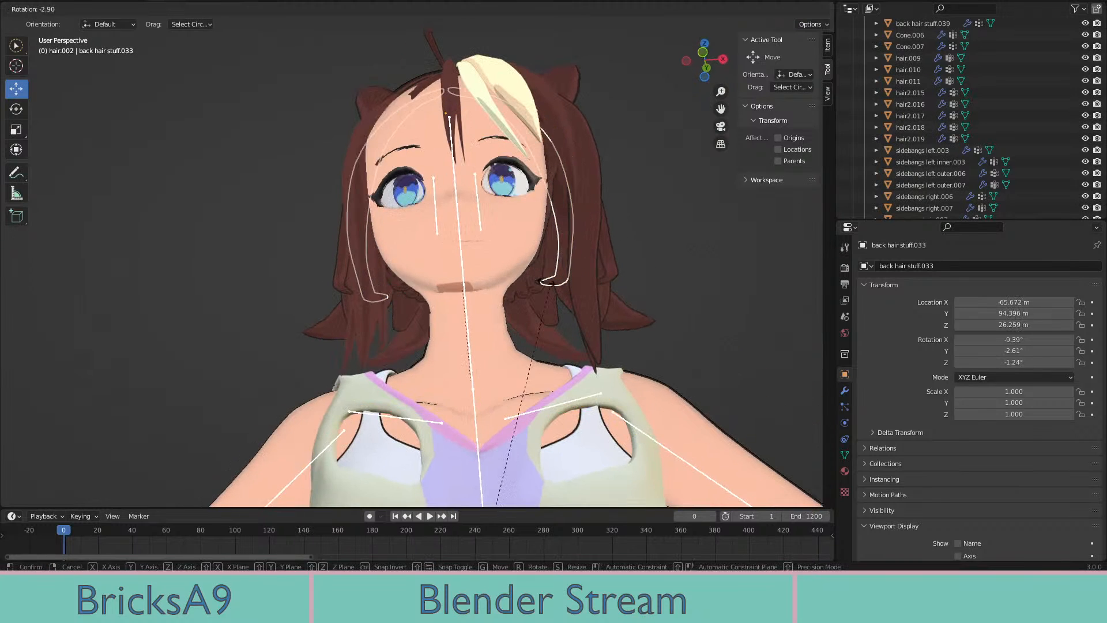
key("Escape")
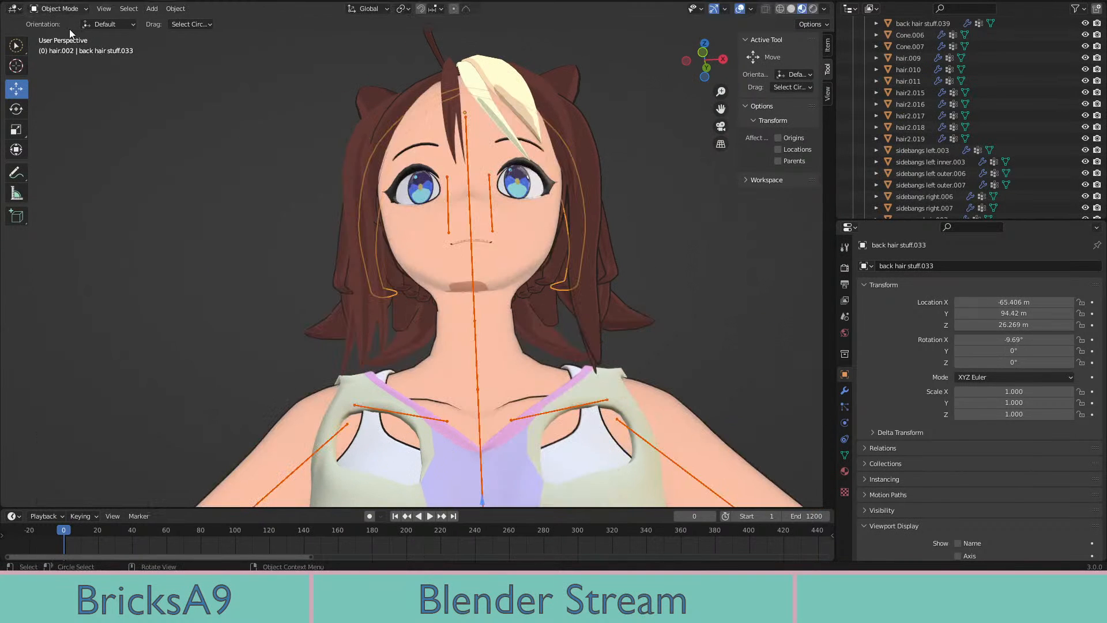
left_click(67, 9)
middle_click_drag(167, 61, 167, 70)
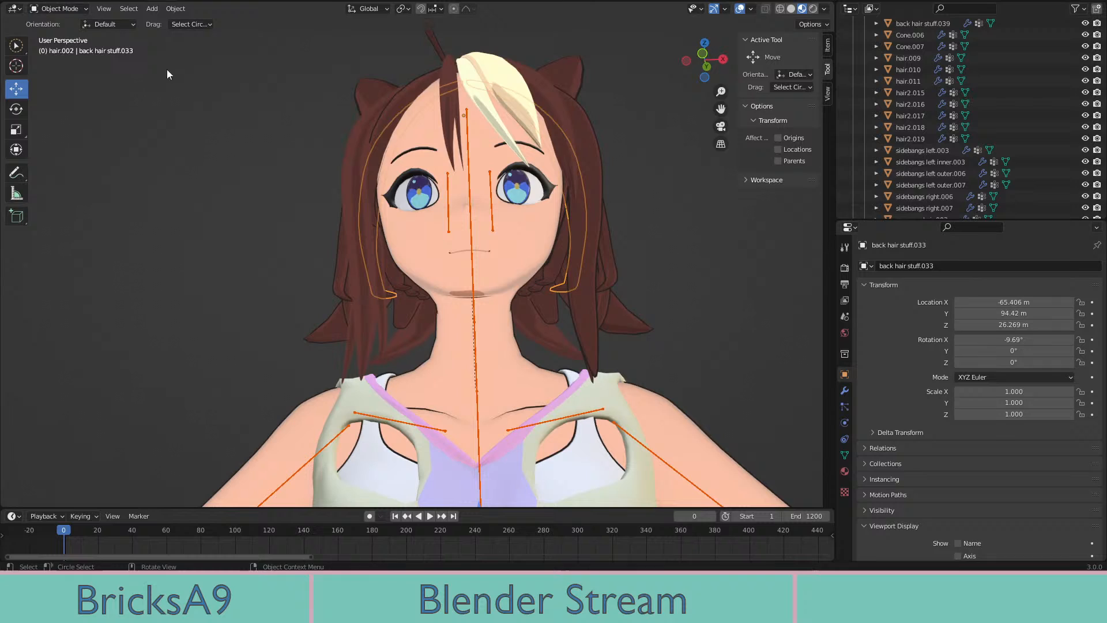
Enter Weight Paint mode for back hair stuff.033, test-rotate the spine.006 bone to inspect how the hair follows, and undo the rotation
left_click(51, 10)
left_click(55, 73)
middle_click_drag(462, 277, 548, 285)
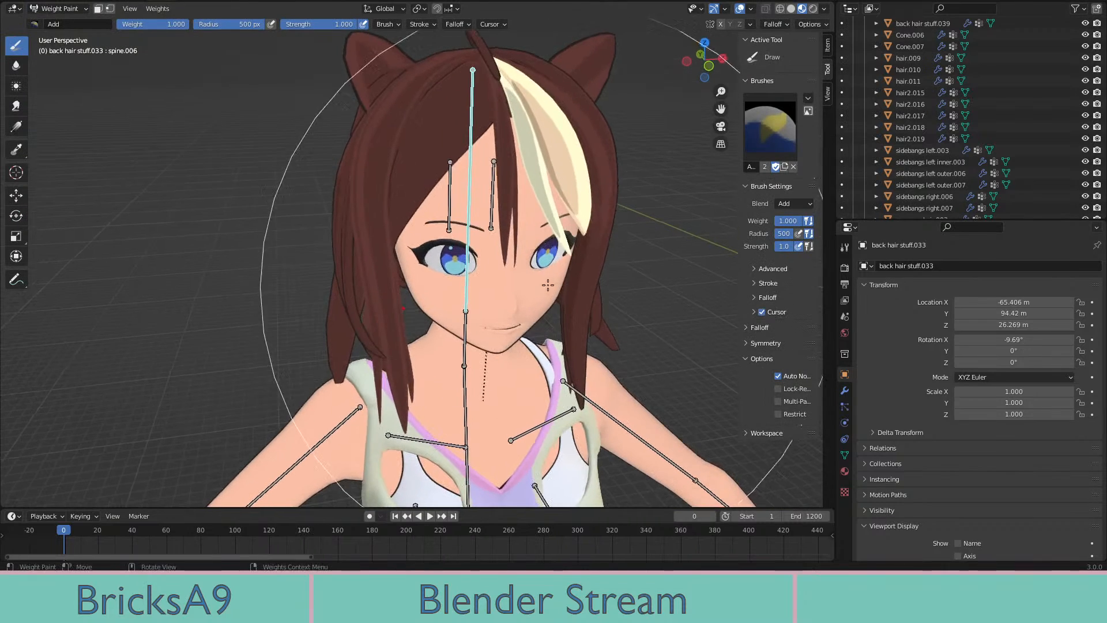
key("r")
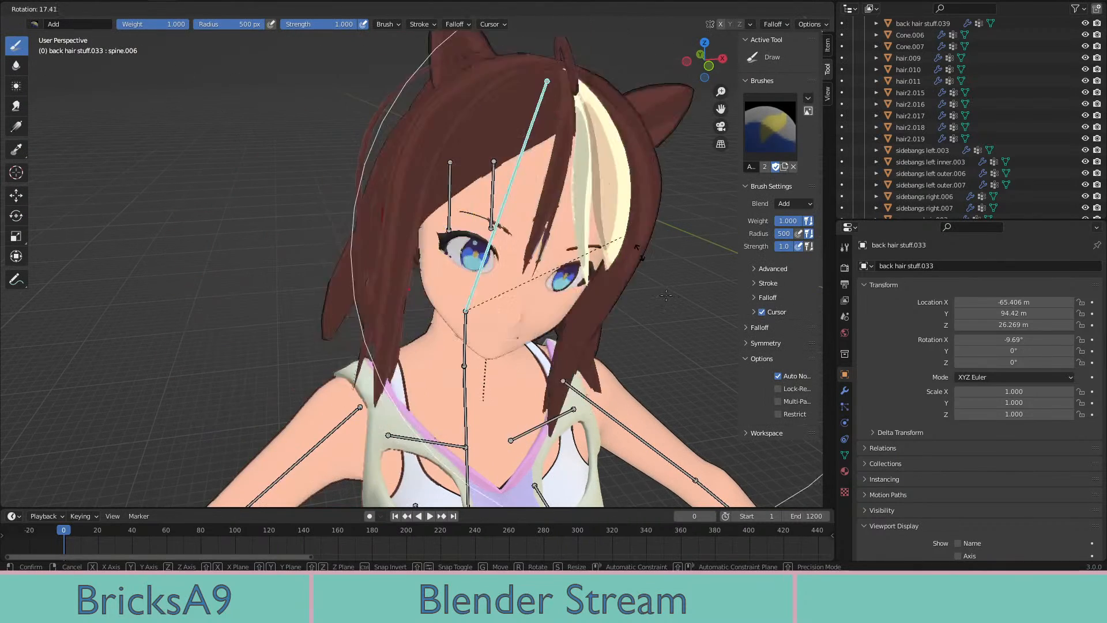
left_click(663, 299)
mouse_move(663, 300)
middle_mouse_down()
mouse_move(472, 138)
mouse_move(418, 199)
mouse_move(371, 229)
mouse_move(373, 188)
mouse_move(396, 245)
mouse_move(346, 181)
mouse_move(413, 205)
mouse_move(469, 259)
mouse_move(415, 138)
mouse_move(475, 265)
mouse_move(420, 227)
mouse_move(430, 233)
middle_mouse_up()
key("ctrl+z")
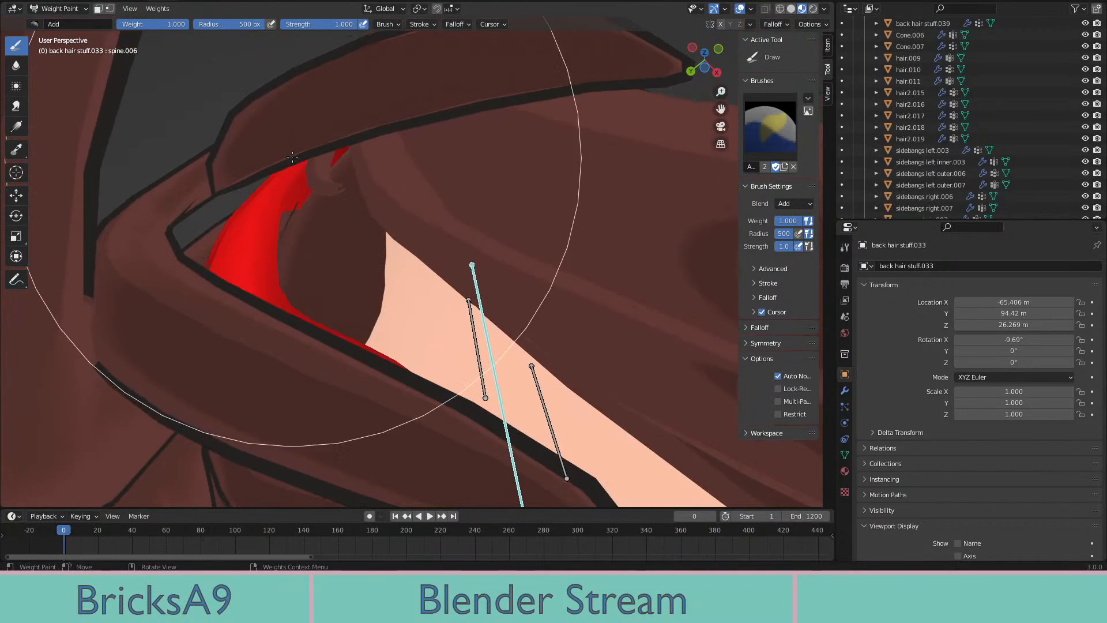
Return to Object Mode and select the testing metarig together with the sidebangs left outer.007 strand, keeping the strand active
left_click(58, 11)
left_click(63, 22)
left_click(323, 174)
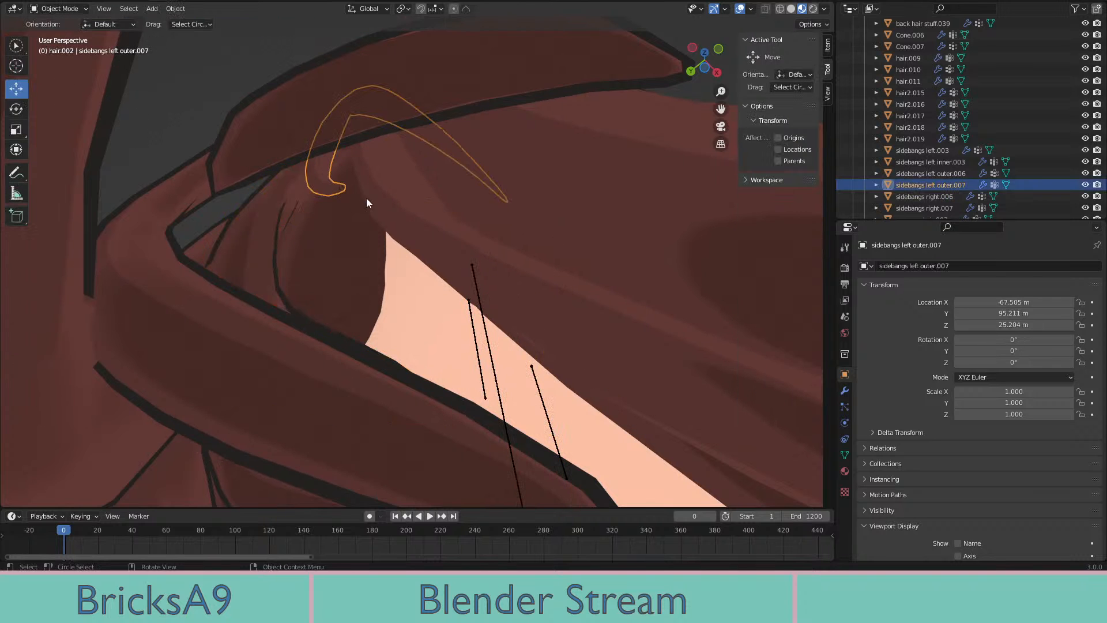
scroll(356, 244, "down", 10)
middle_click_drag(357, 243, 515, 347)
scroll(515, 347, "up", 5)
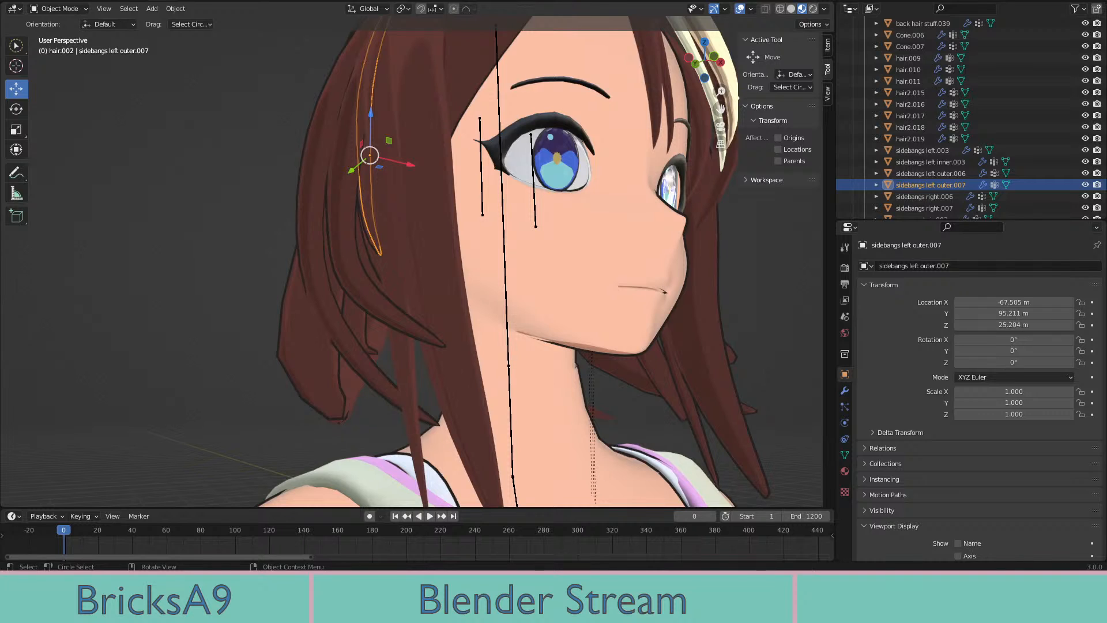
scroll(448, 352, "up", 4)
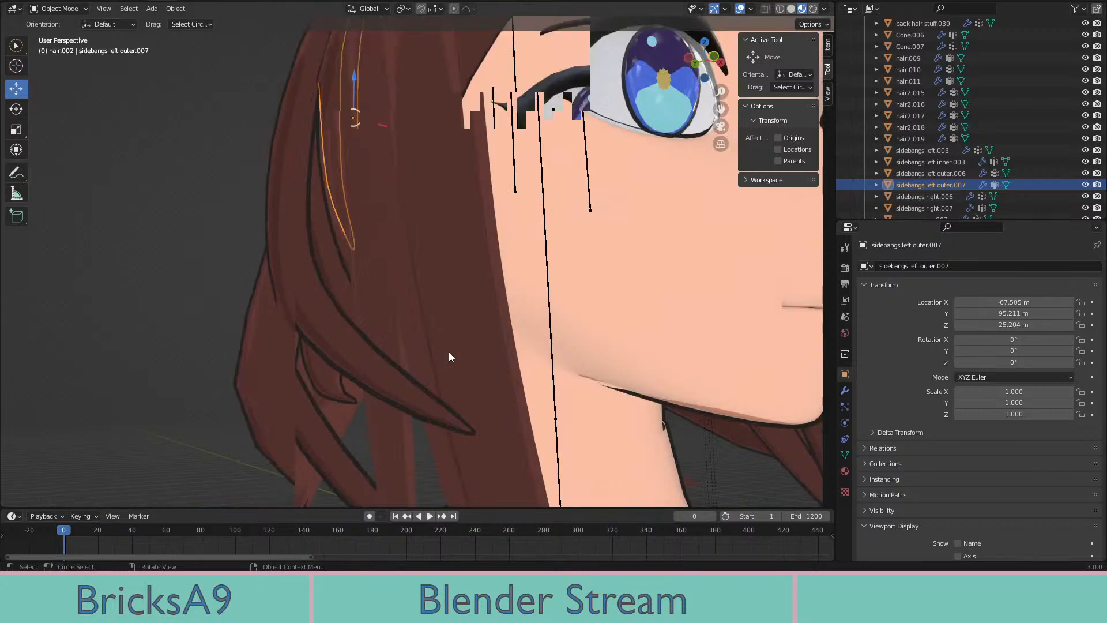
middle_click_drag(486, 264, 527, 344, "shift")
mouse_move(527, 344)
middle_mouse_down()
mouse_move(572, 358)
mouse_move(442, 365)
mouse_move(399, 346)
mouse_move(469, 300)
mouse_move(437, 292)
mouse_move(415, 266)
mouse_move(448, 283)
mouse_move(431, 257)
mouse_move(493, 305)
mouse_move(465, 239)
mouse_move(483, 326)
mouse_move(336, 165)
mouse_move(371, 185)
mouse_move(380, 289)
mouse_move(420, 282)
middle_mouse_up()
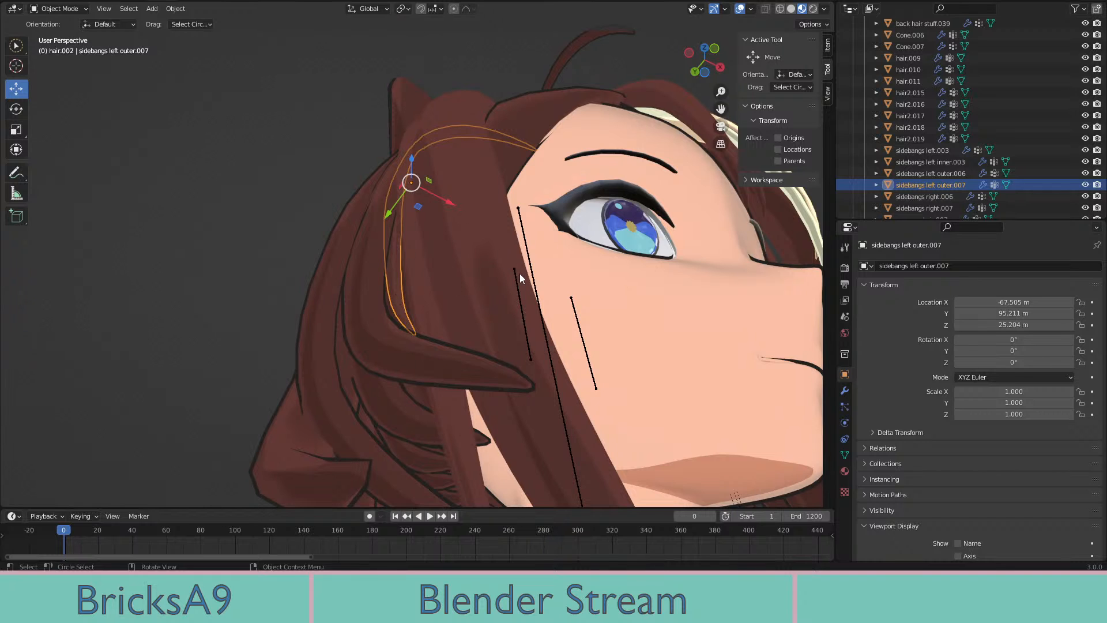
left_click(535, 284)
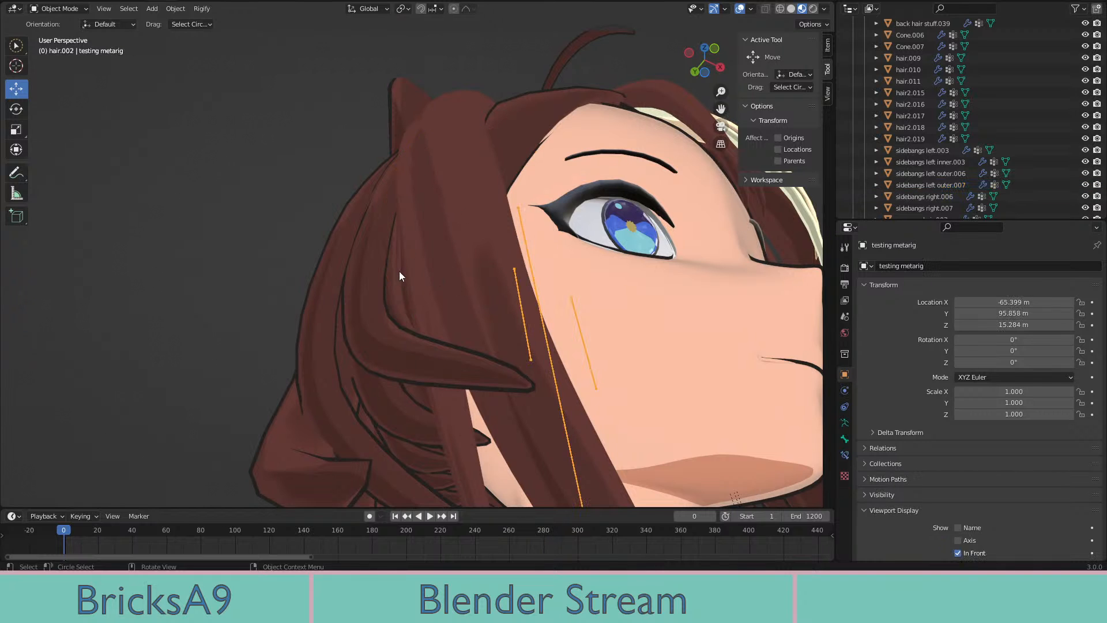
left_click(393, 279, "shift")
middle_click_drag(393, 279, 354, 312)
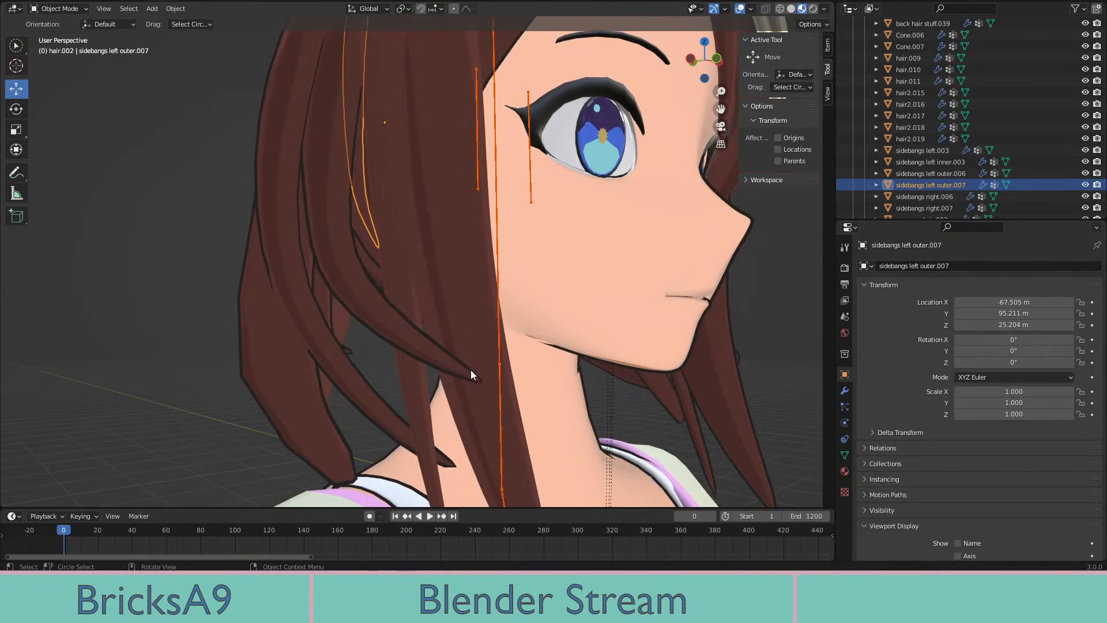
Enter Weight Paint mode for the sidebangs left outer.007 strand
middle_click_drag(469, 431, 430, 344, "shift")
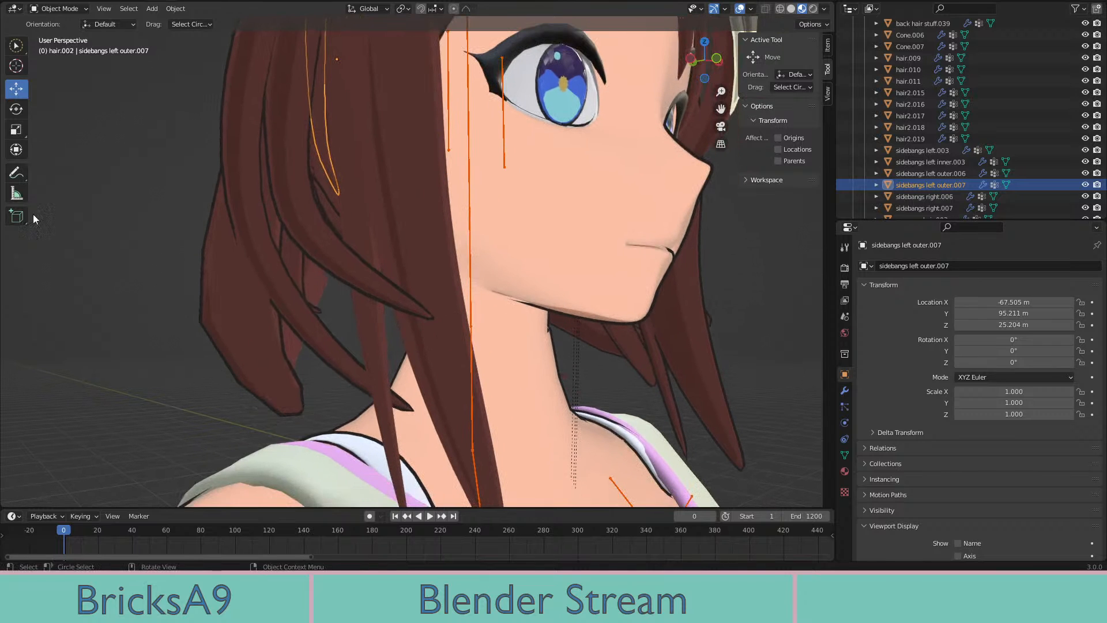
left_click(58, 9)
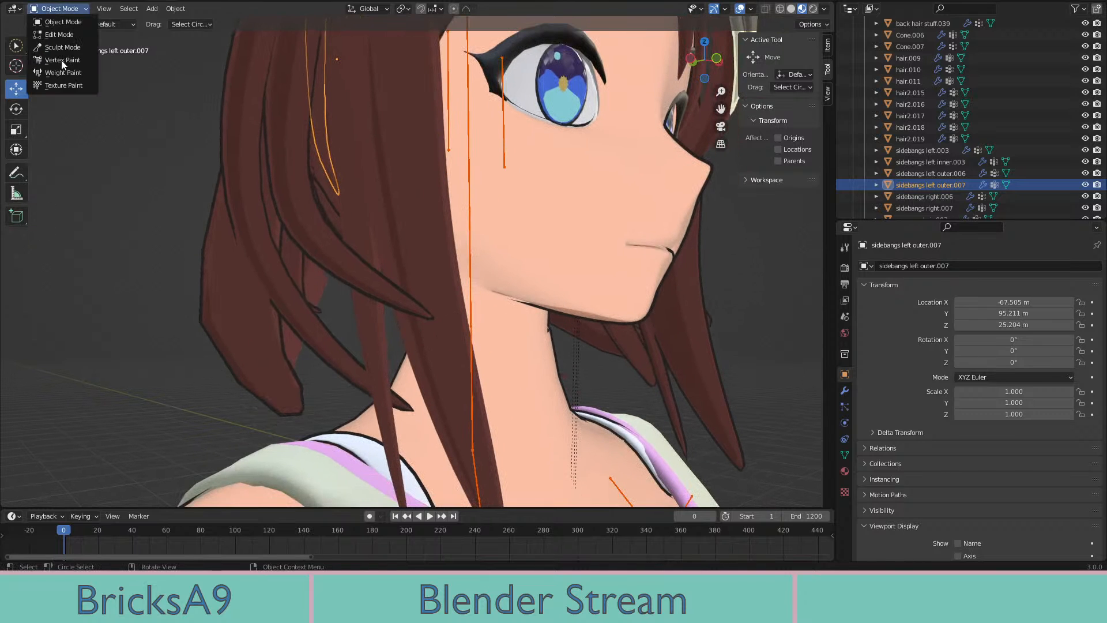
left_click(61, 60)
left_click(57, 8)
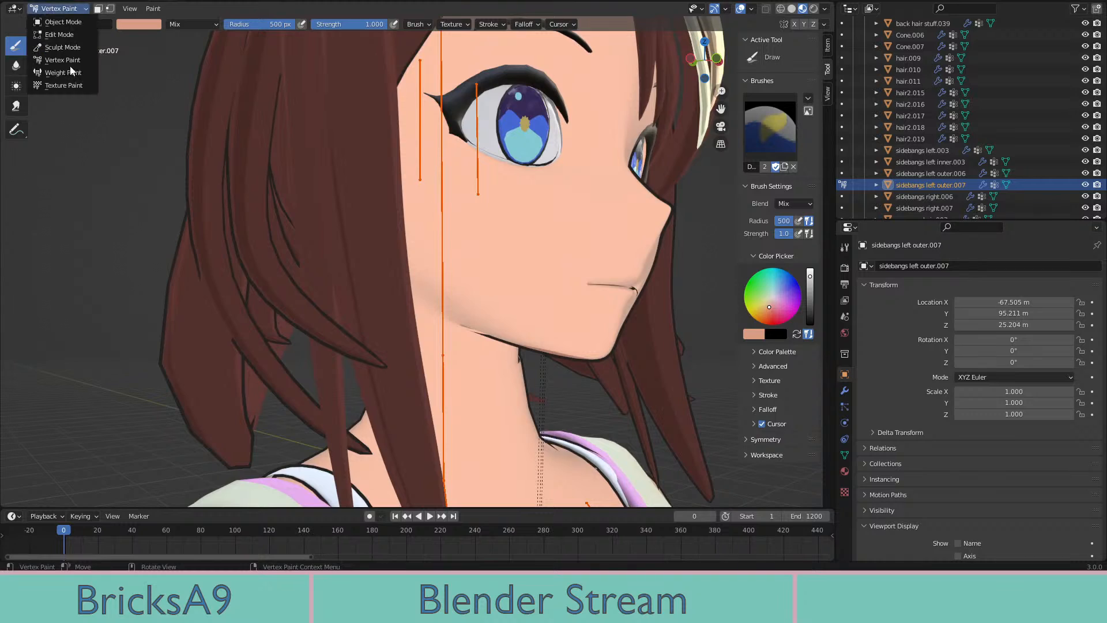
left_click(60, 73)
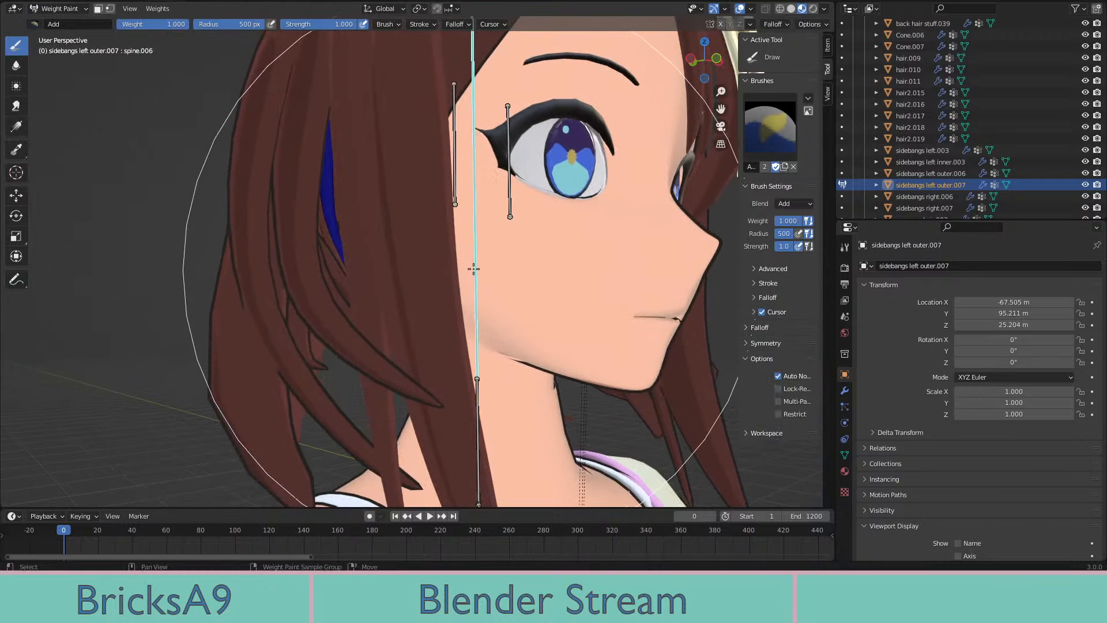
In Wireframe shading, paint the whole sidebangs left outer.007 strand with full spine.006 weight, and return to Material Preview shading
key("z")
left_click(333, 279)
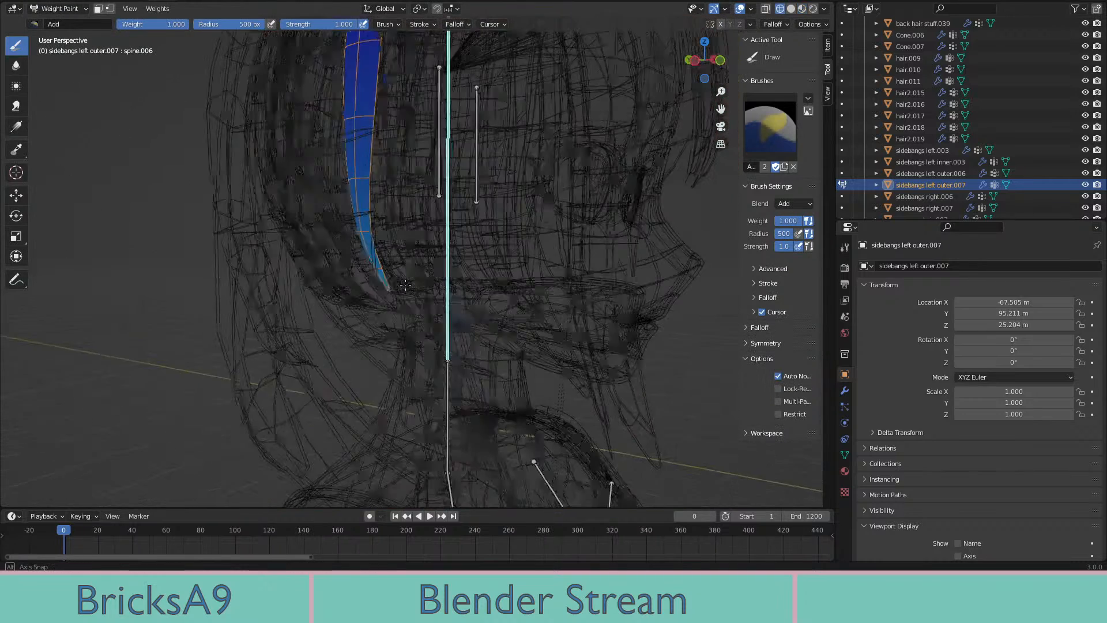
middle_click_drag(426, 311, 432, 296)
mouse_move(432, 297)
left_mouse_down()
mouse_move(445, 198)
mouse_move(440, 58)
left_mouse_up()
mouse_move(440, 60)
middle_mouse_down()
mouse_move(487, 136)
mouse_move(521, 146)
mouse_move(411, 229)
middle_mouse_up()
key("z")
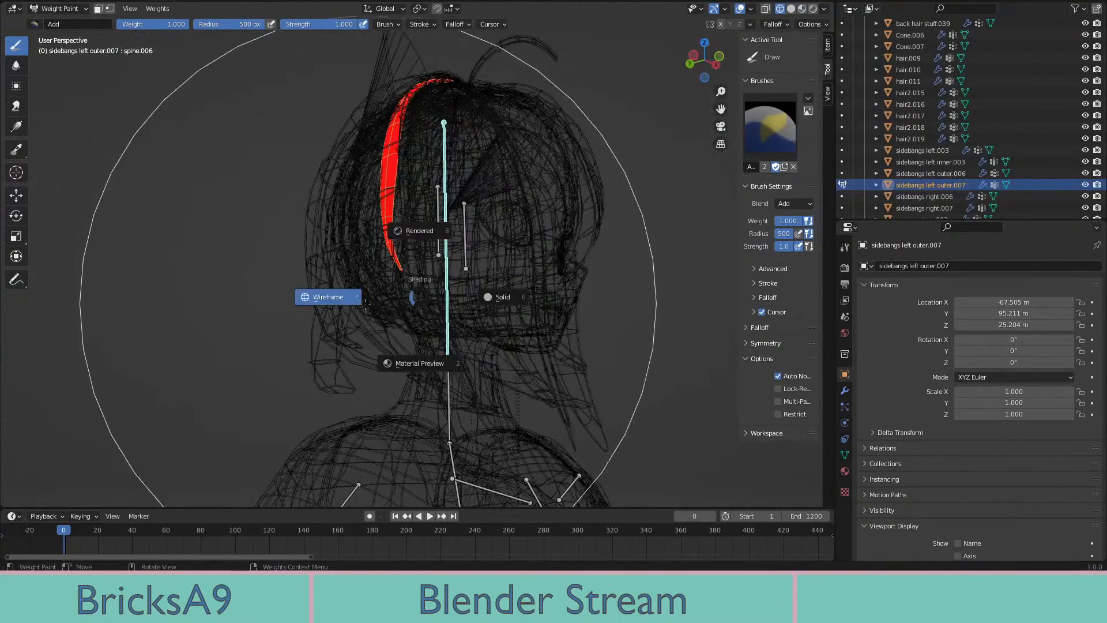
left_click(445, 333)
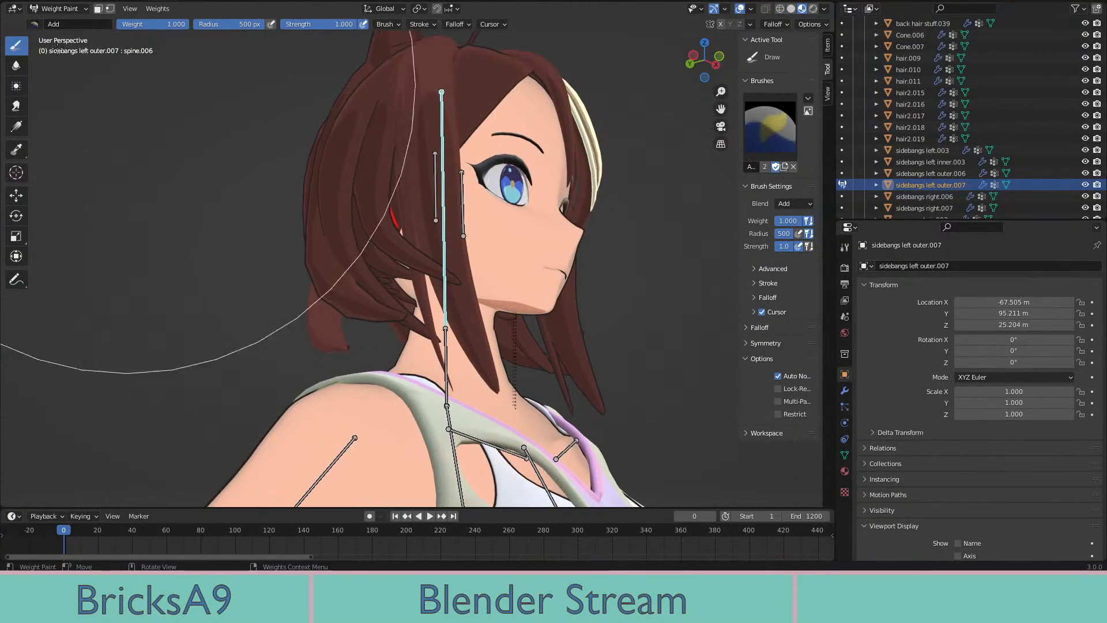
Leave Weight Paint mode, select only the testing metarig armature, and enter Pose Mode
key("ctrl+Tab")
middle_click_drag(320, 175, 404, 283)
key("alt+a")
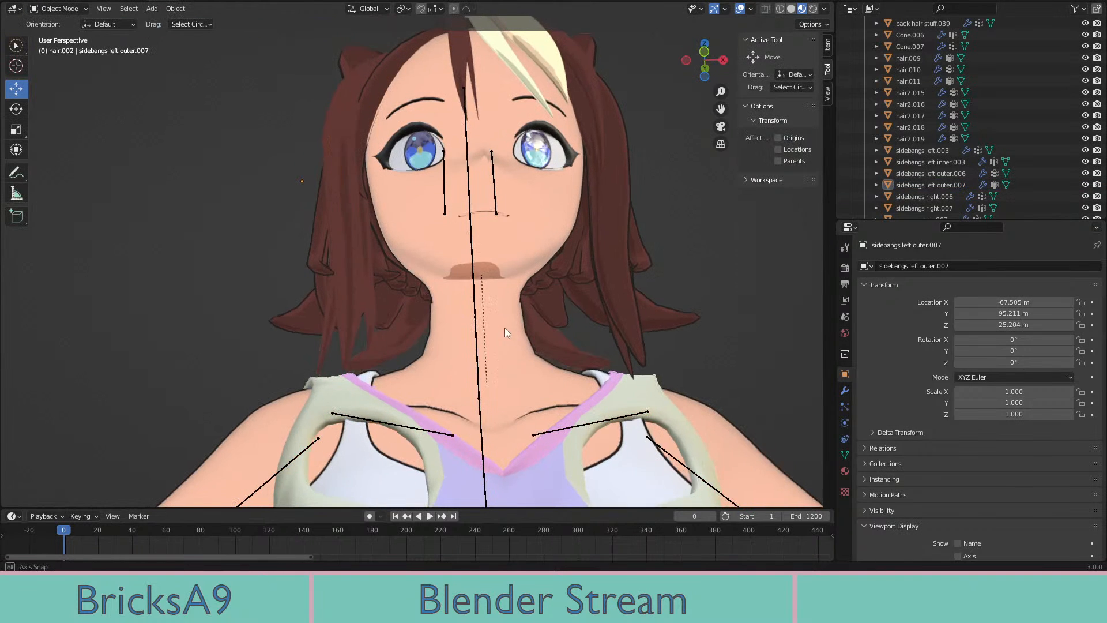
left_click(470, 245)
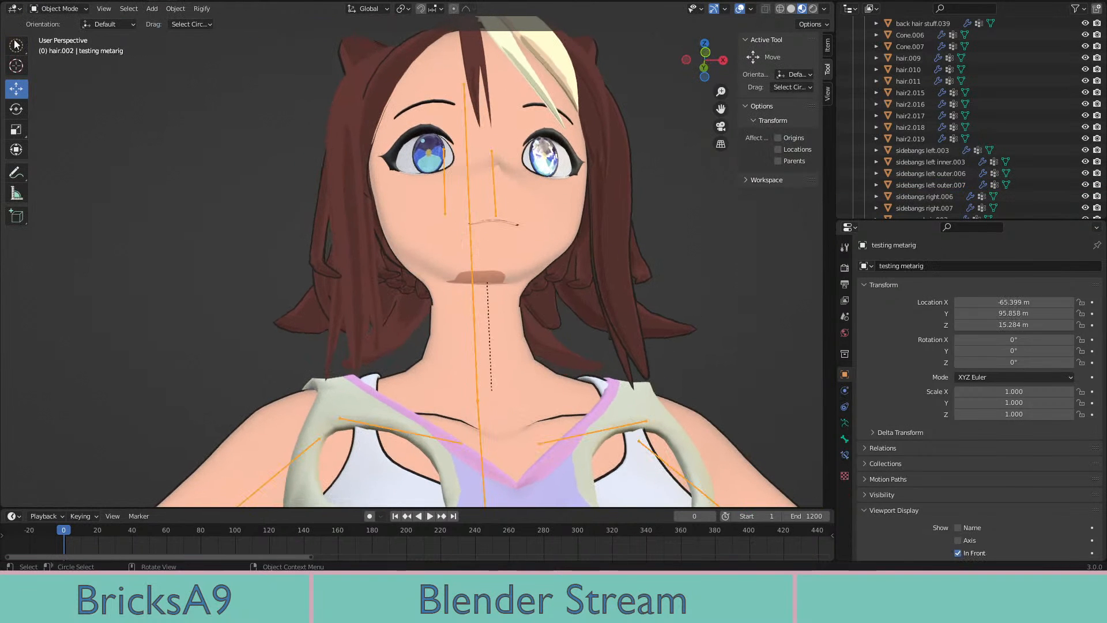
left_click(46, 9)
left_click(64, 38)
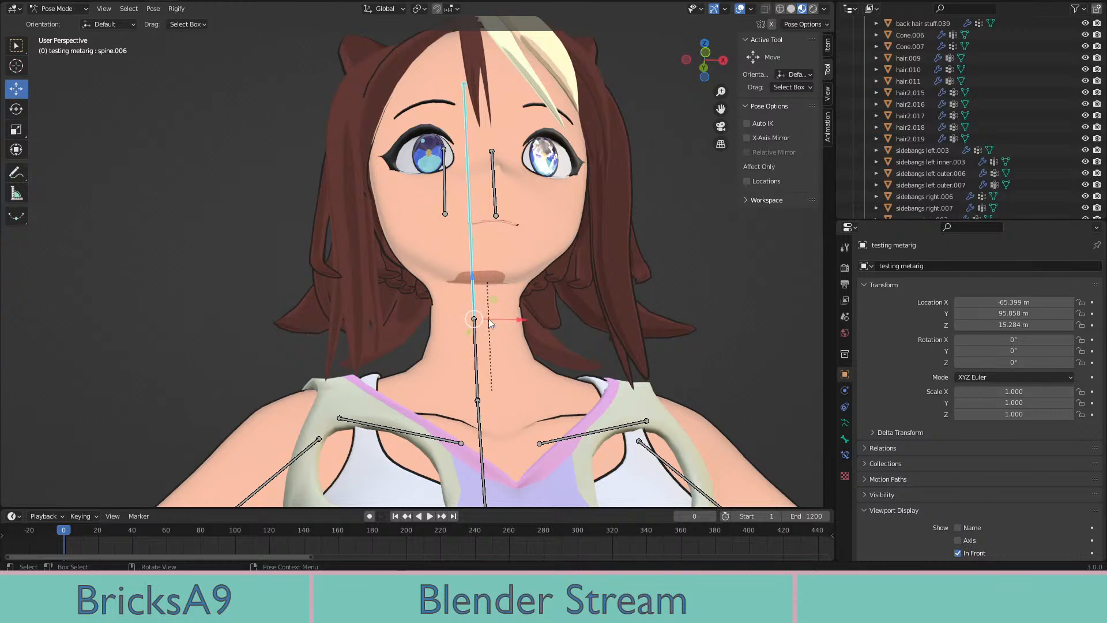
Use the Rotate tool to trackball-rotate the spine.006 head bone and inspect how the hair follows the head
middle_click_drag(489, 322, 110, 213)
left_click(12, 109)
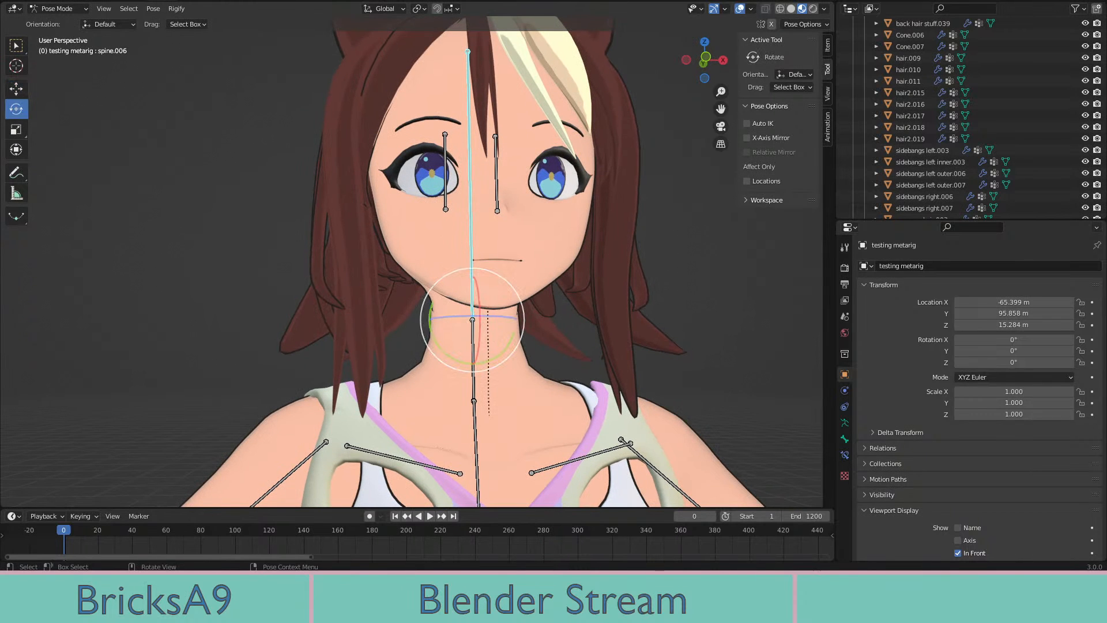
left_click_drag(474, 314, 503, 339)
middle_click_drag(503, 339, 411, 276)
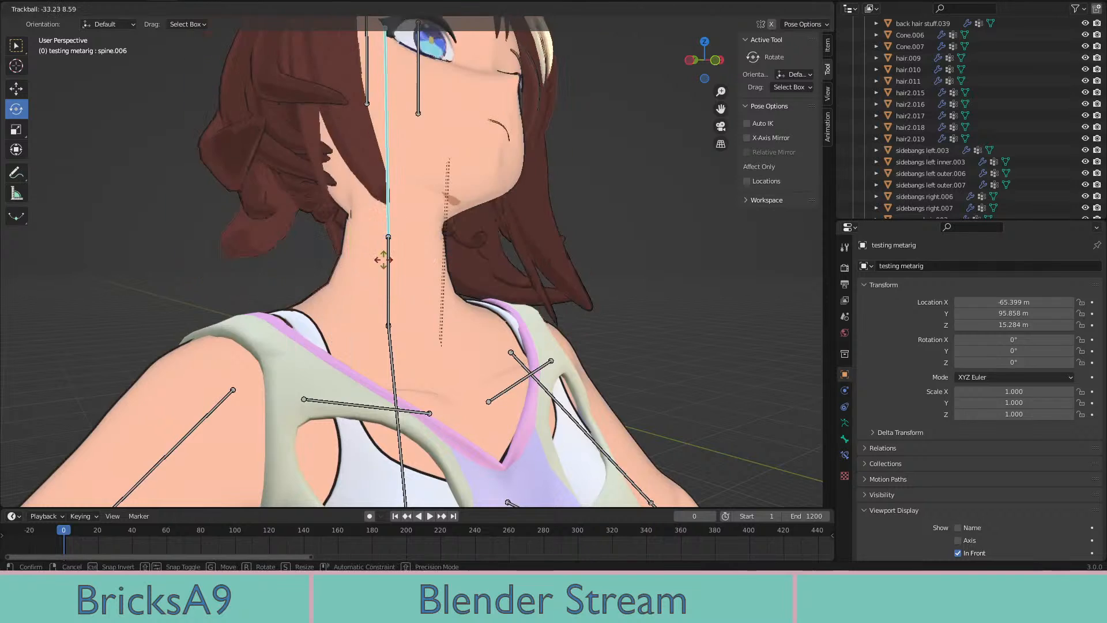
Select the spine.005 neck bone and test the deformation with trackball rotations, ending with the head turned sideways about 83°
left_click(381, 282)
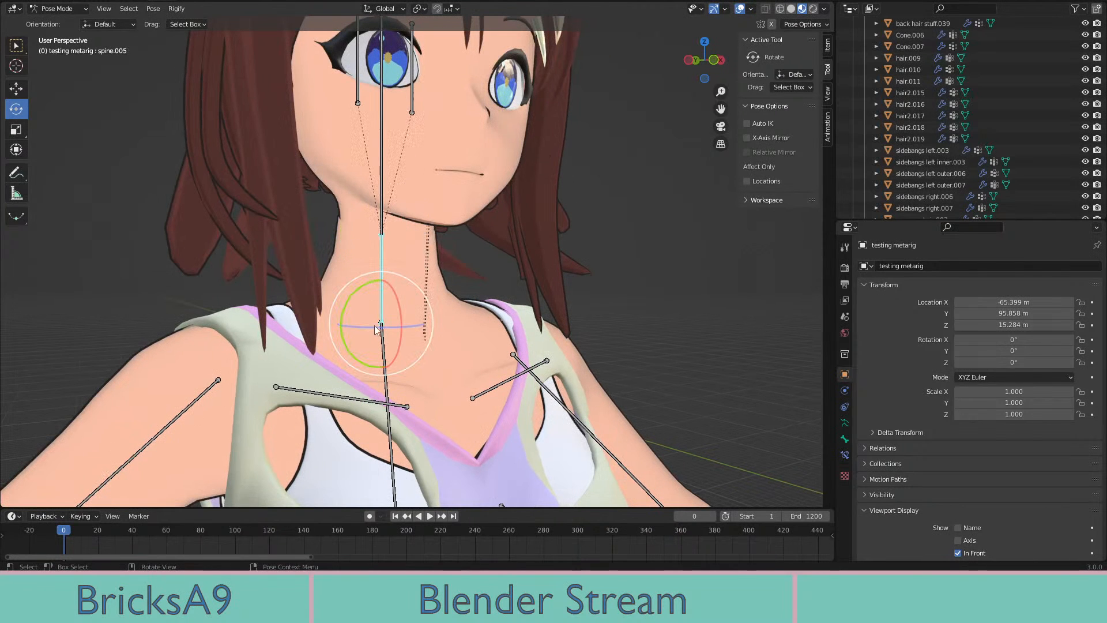
left_click_drag(381, 282, 340, 323)
left_click_drag(310, 288, 578, 294)
mouse_move(578, 294)
middle_mouse_down()
mouse_move(484, 291)
mouse_move(440, 305)
mouse_move(561, 304)
middle_mouse_up()
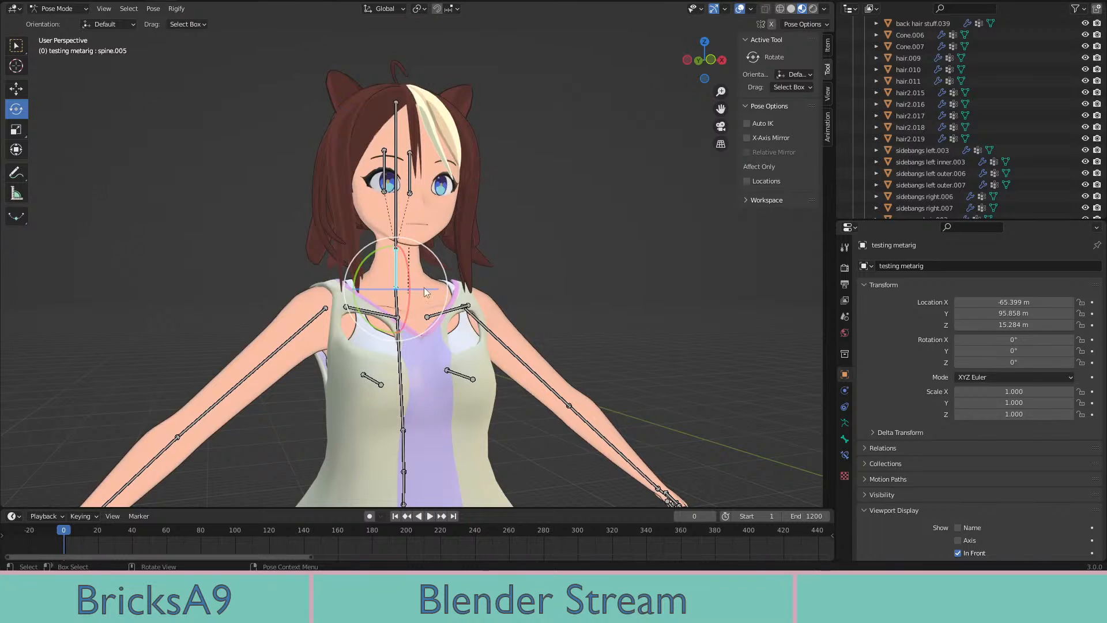
middle_click_drag(424, 288, 381, 297)
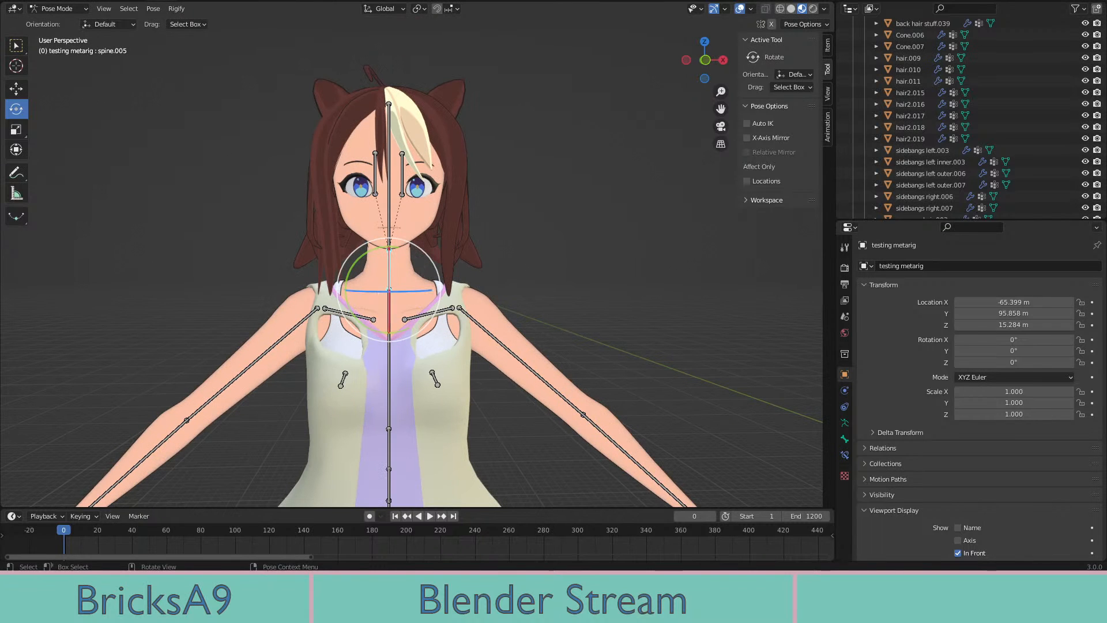
left_click_drag(380, 297, 484, 300)
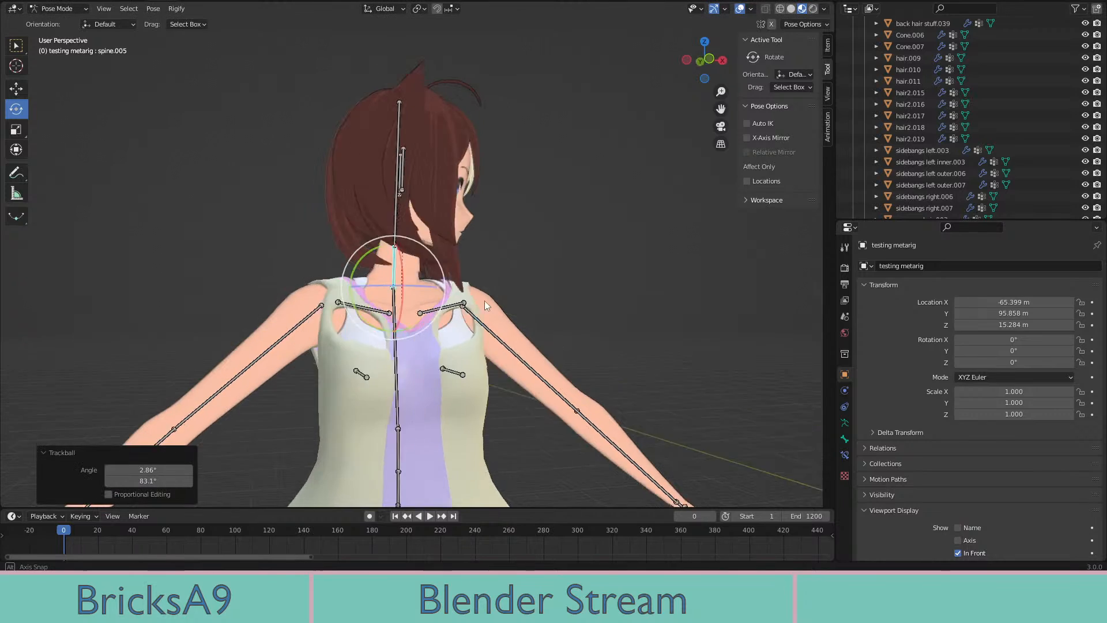
Inspect the neck deformation and hair from several angles, and undo the test rotation of the spine.005 neck bone
scroll(484, 300, "up", 5)
middle_click_drag(501, 307, 436, 327)
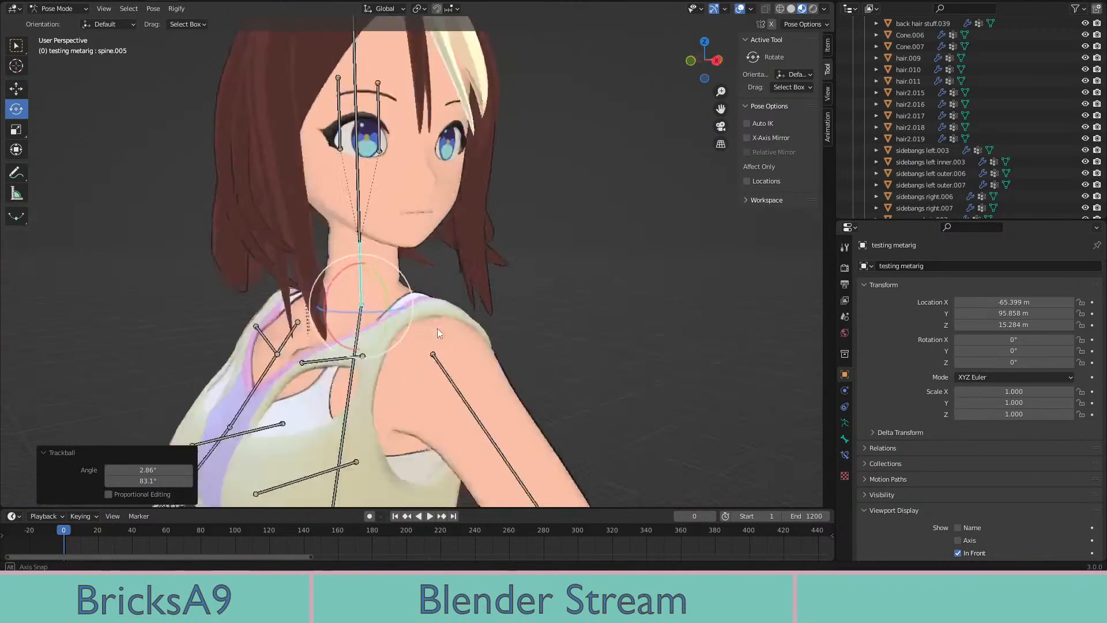
scroll(506, 319, "up", 4)
scroll(508, 323, "down", 6)
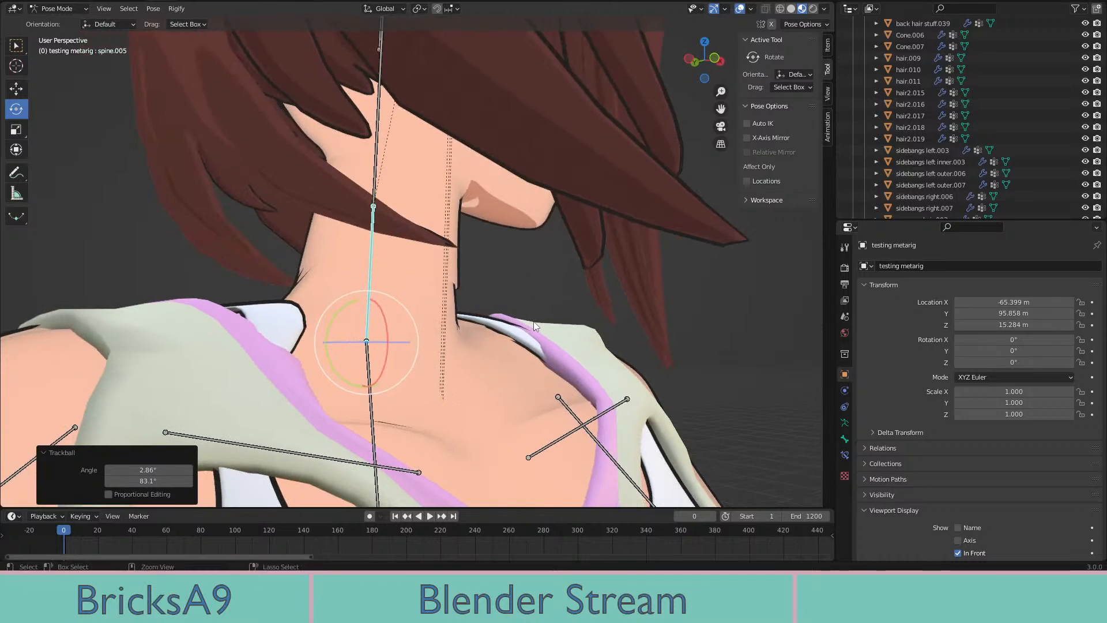
key("KP_1")
scroll(542, 306, "down", 6)
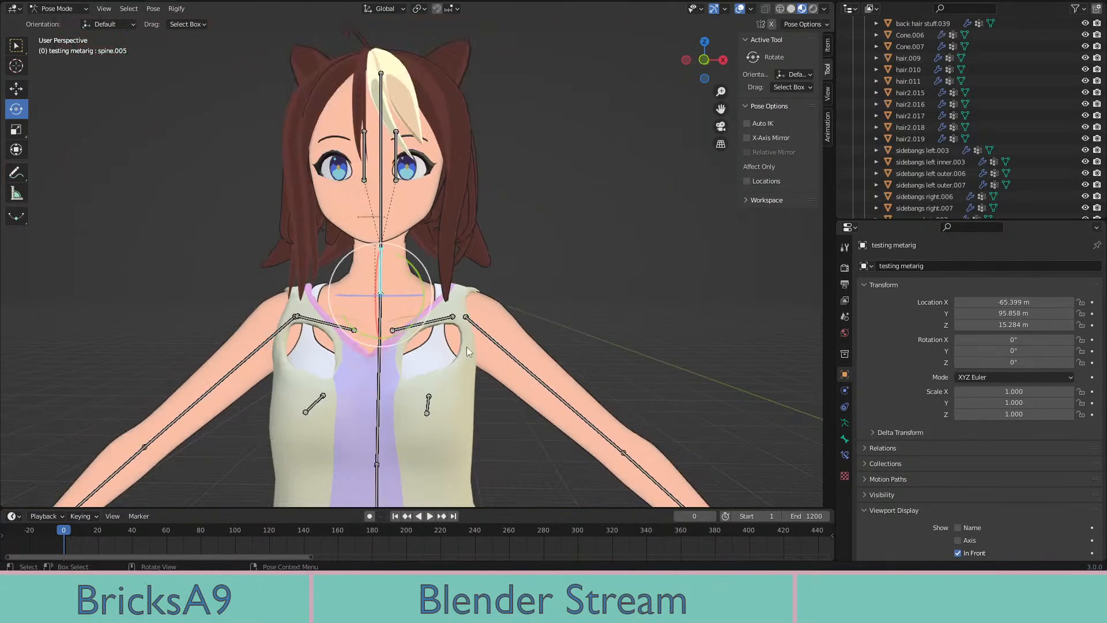
middle_click_drag(555, 285, 539, 258)
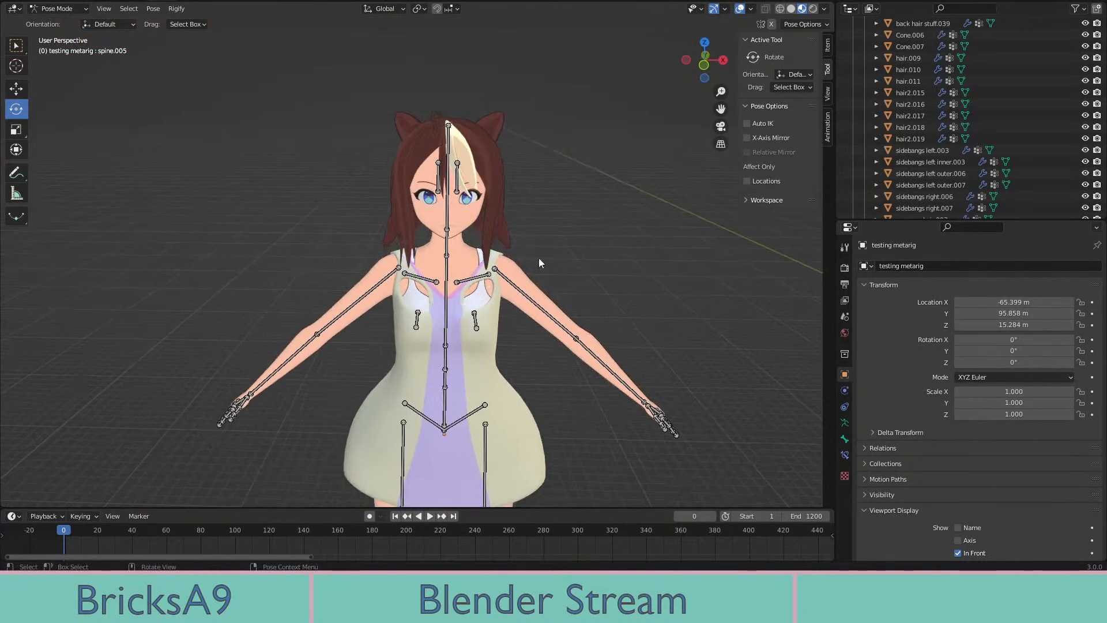
Activate the Move tool and take the testing metarig armature out of Pose Mode into Object Mode
left_click(23, 90)
left_click(55, 9)
left_click(50, 19)
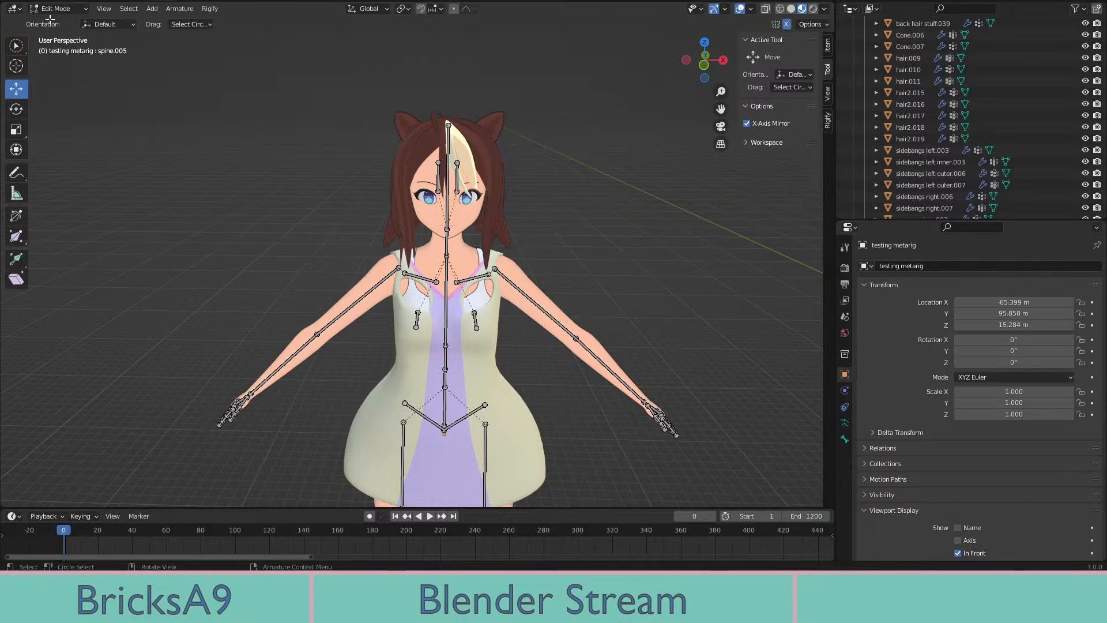
key("Tab")
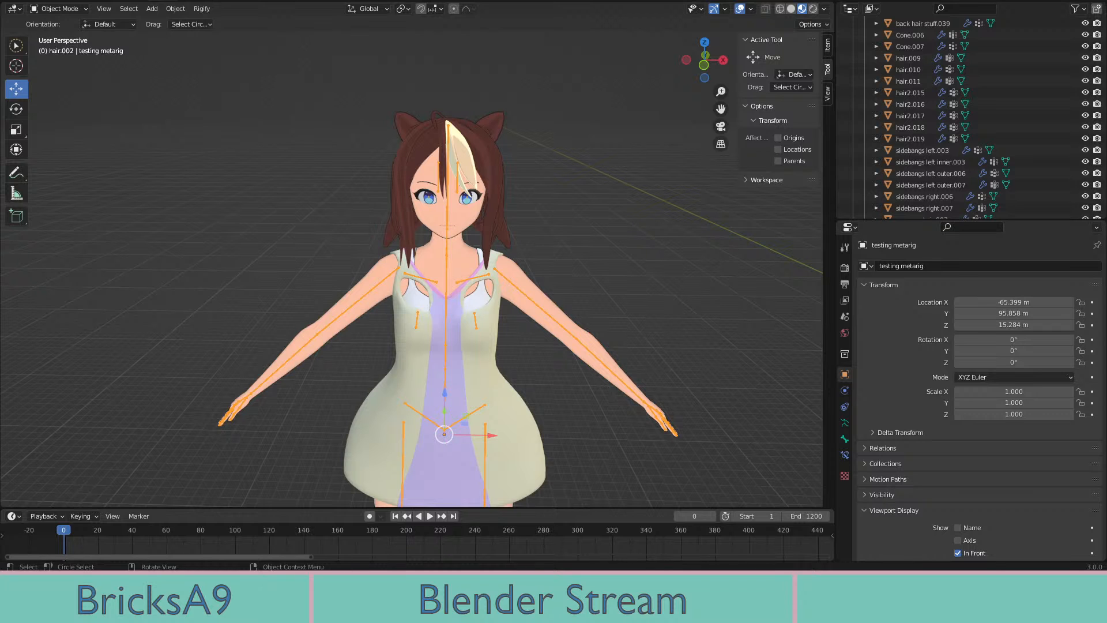
Reselect the testing metarig armature in Object Mode and enter Pose Mode
scroll(488, 326, "up", 1)
middle_click_drag(488, 326, 494, 225)
scroll(580, 308, "up", 2)
left_click(644, 360)
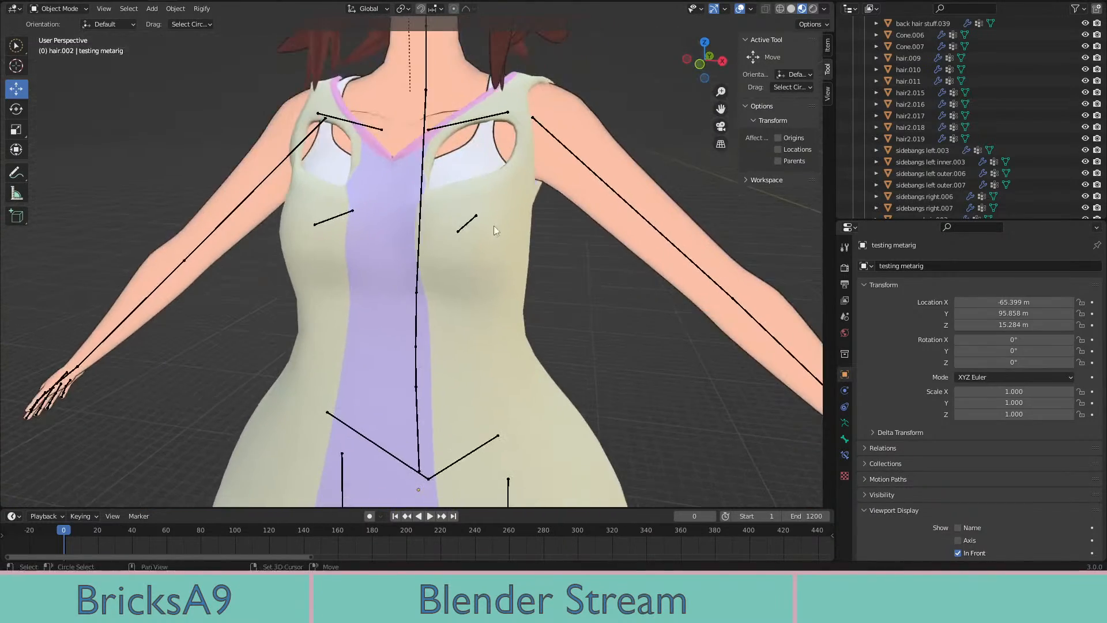
left_click(610, 187, "shift")
scroll(598, 210, "down", 5)
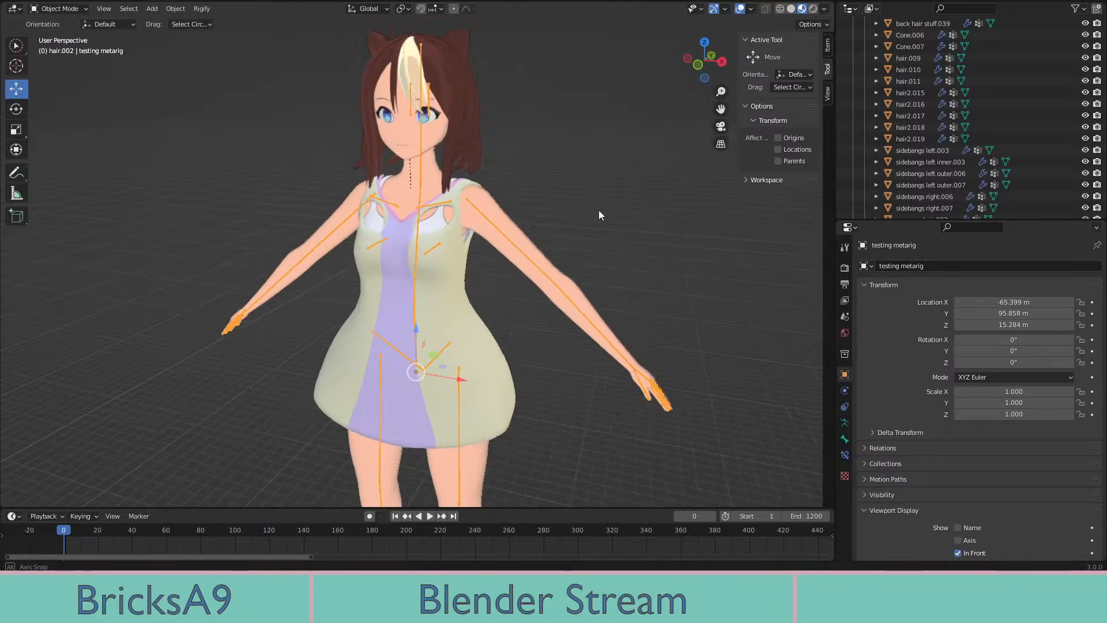
left_click(60, 10)
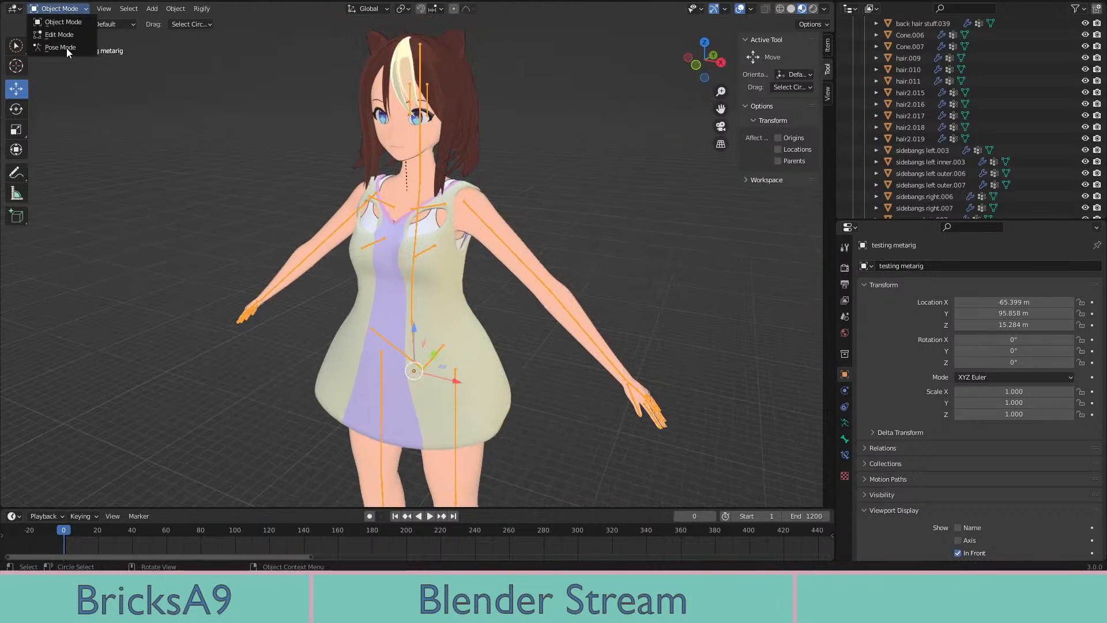
left_click(67, 47)
Select the left index finger's base bone, f_index.01.L, and activate the Rotate tool
middle_click_drag(568, 301, 525, 237, "shift")
left_click(558, 287)
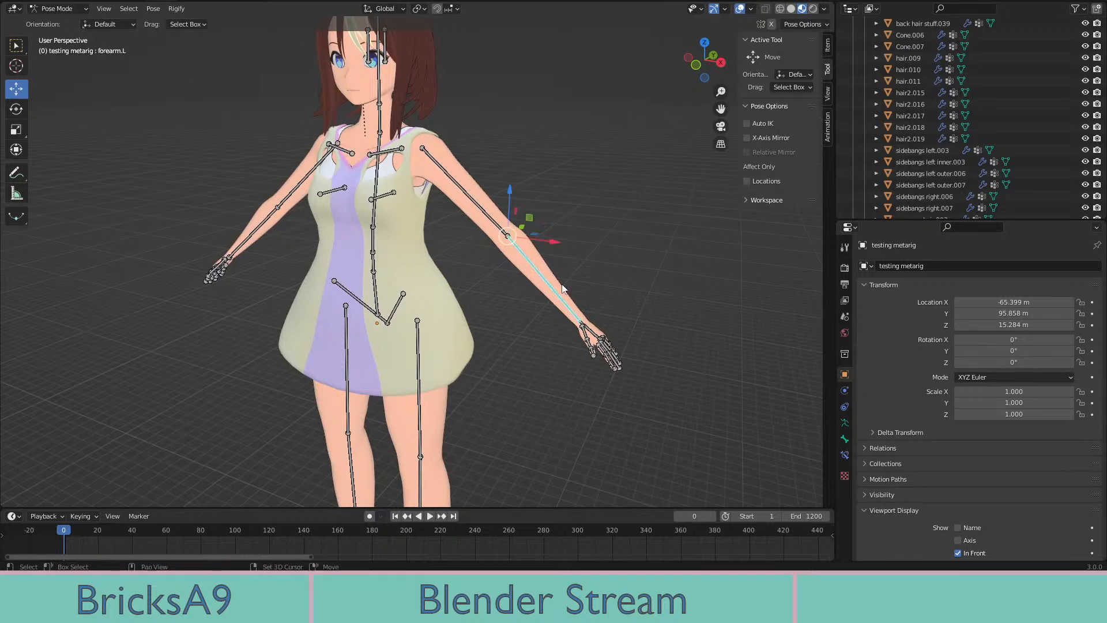
middle_click_drag(570, 291, 557, 327, "shift")
scroll(487, 268, "up", 6)
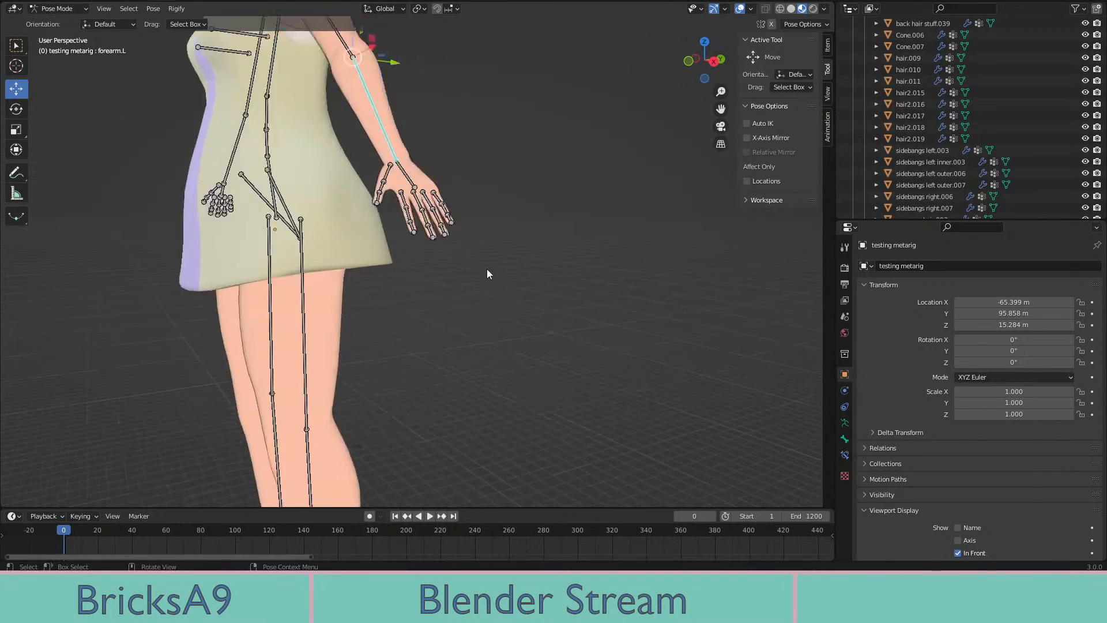
left_click(413, 283)
middle_click_drag(454, 308, 398, 283)
left_click(16, 109)
scroll(560, 232, "up", 2)
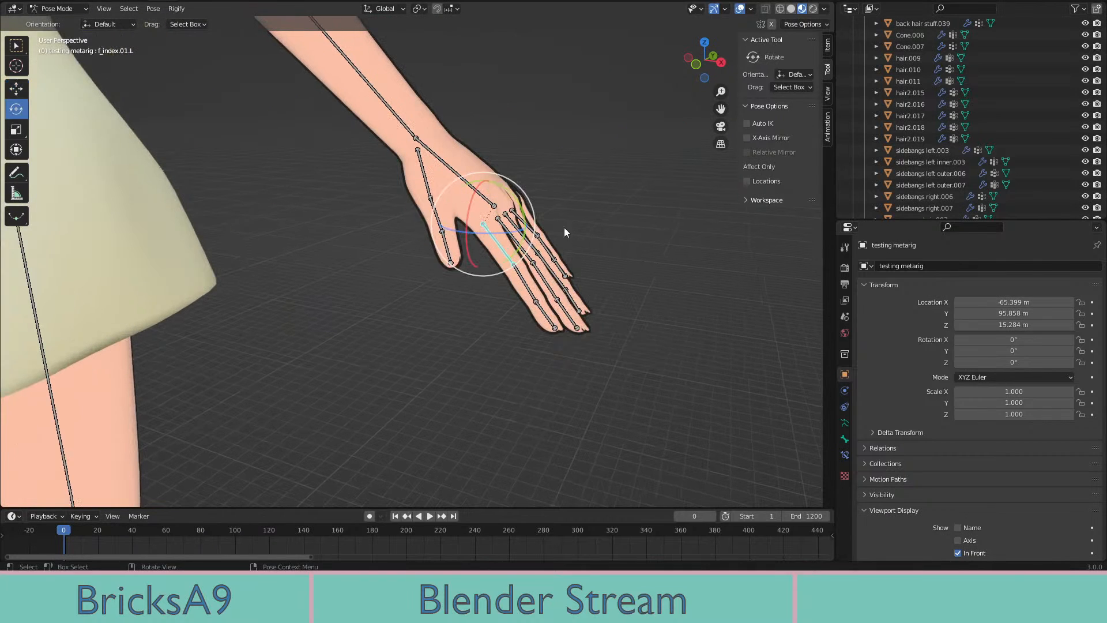
Test-rotate the f_index.01.L bone, inspect how the fingers deform, and undo the rotation
left_click_drag(526, 206, 456, 83)
middle_click_drag(626, 214, 680, 218)
middle_click_drag(680, 218, 475, 260, "shift")
scroll(479, 255, "up", 3)
key("ctrl+z")
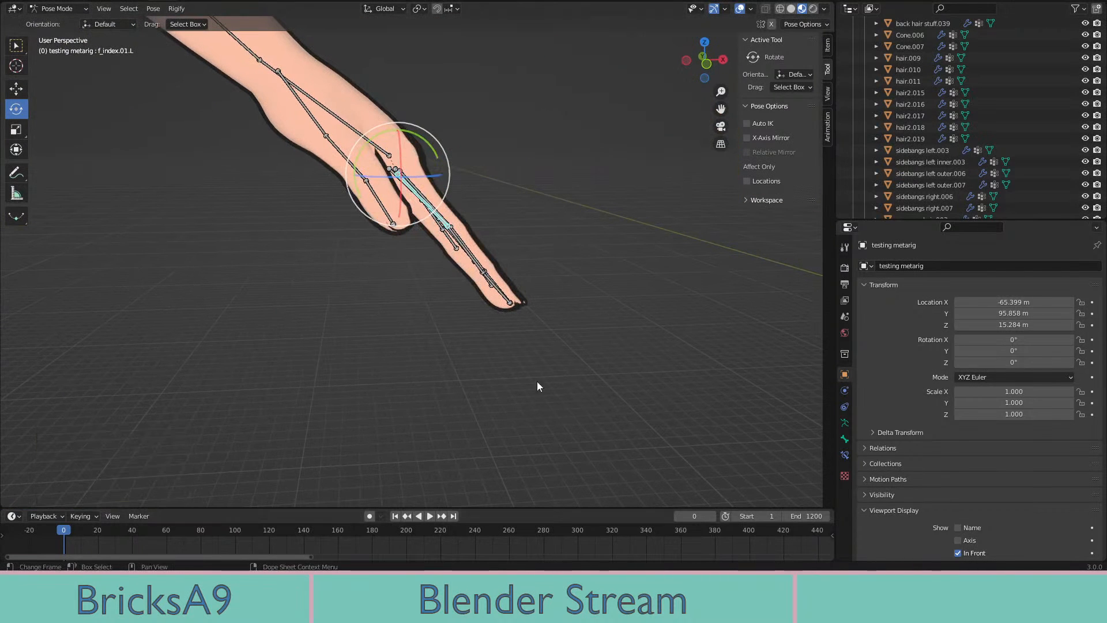
middle_click_drag(537, 382, 412, 342)
scroll(411, 344, "down", 3)
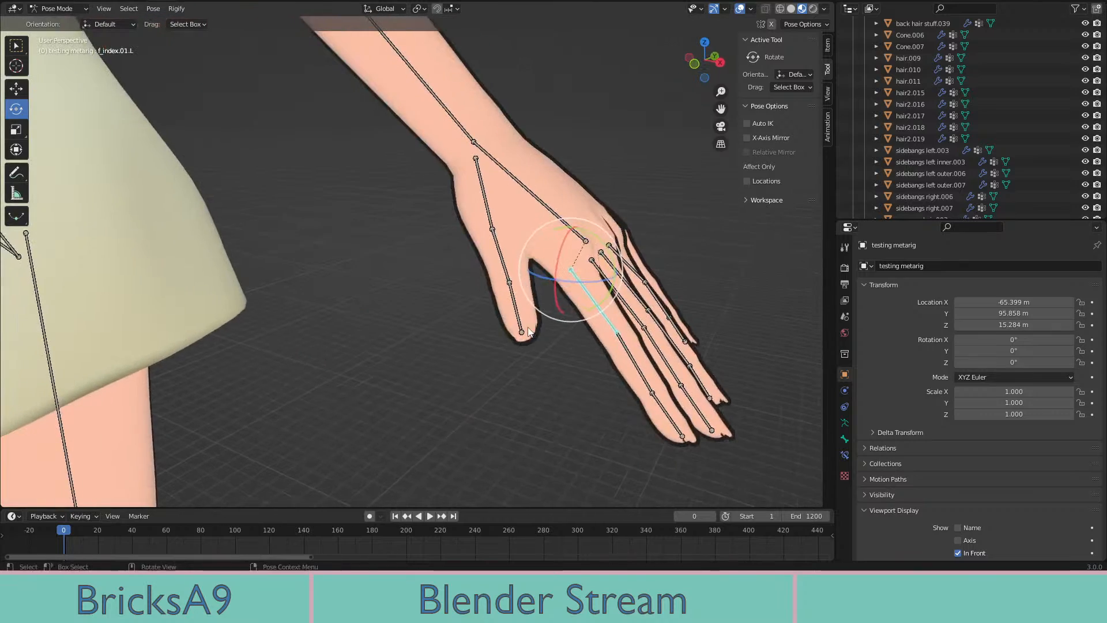
scroll(480, 227, "down", 5)
middle_click_drag(458, 254, 493, 255)
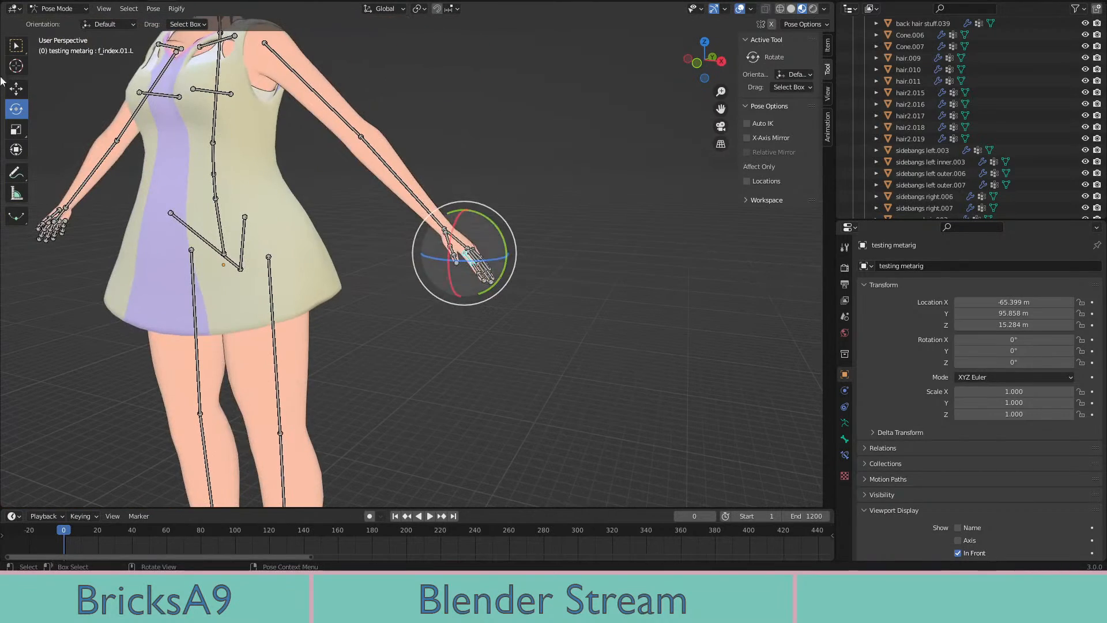
left_click(65, 9)
left_click(66, 22)
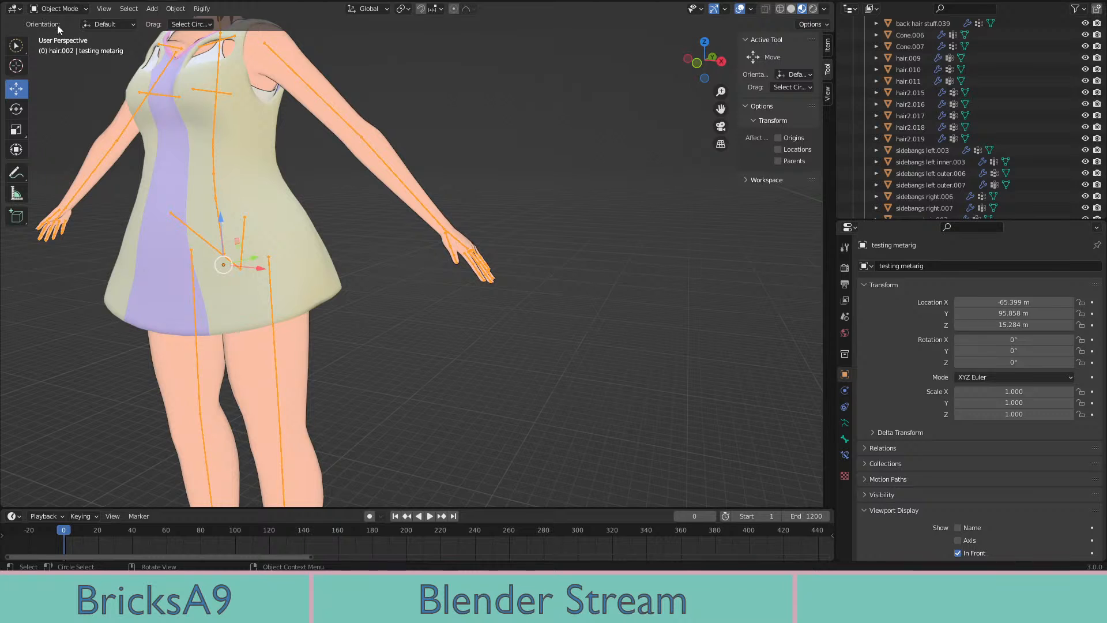
key("ctrl+Tab")
scroll(496, 288, "up", 4)
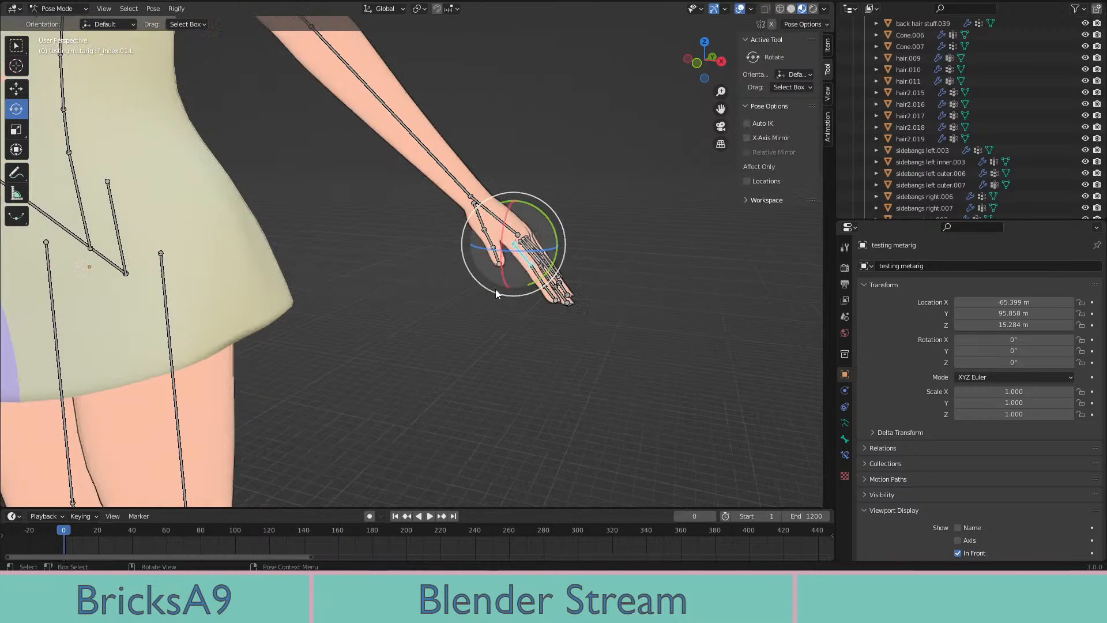
scroll(552, 303, "up", 3)
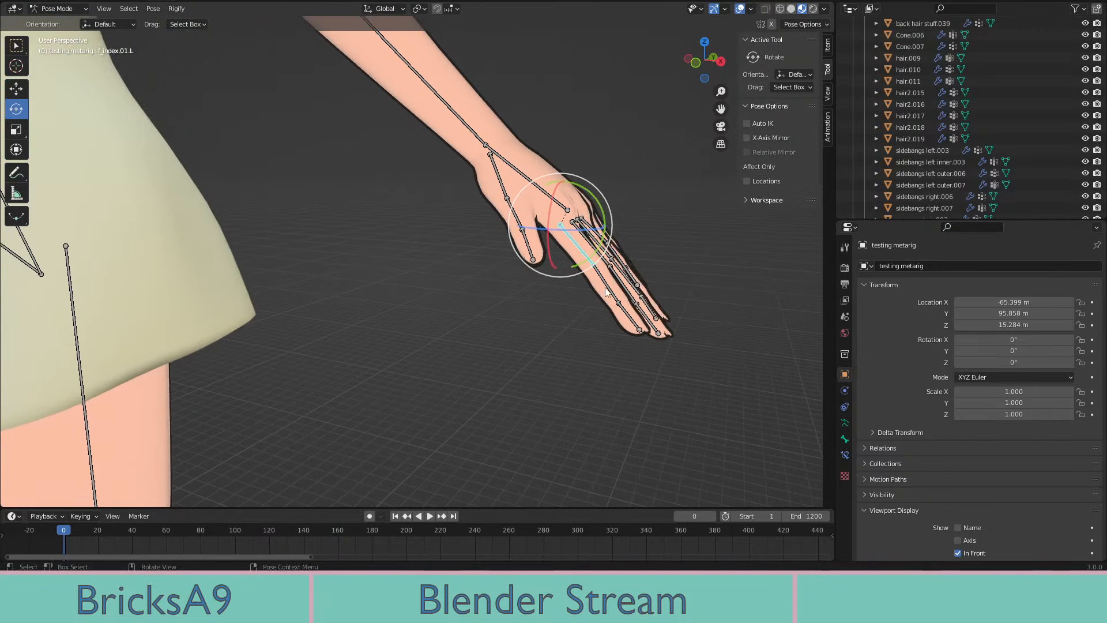
scroll(555, 247, "down", 4)
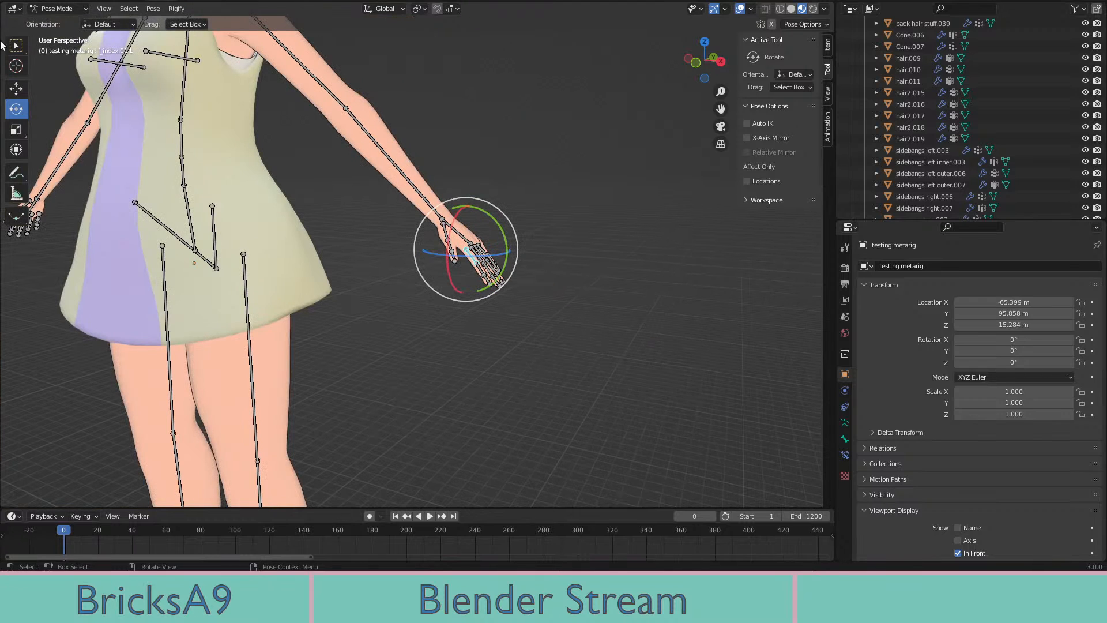
Switch to the Move tool, select the forearm.L bone, and return the armature to Object Mode
left_click(15, 91)
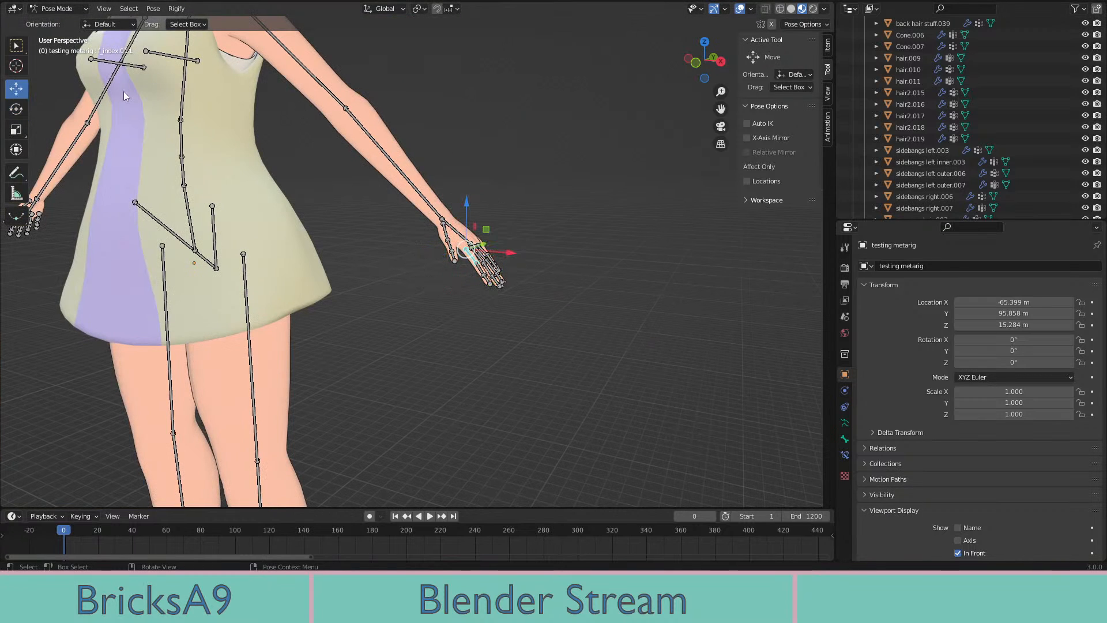
left_click(341, 103)
left_click(355, 102)
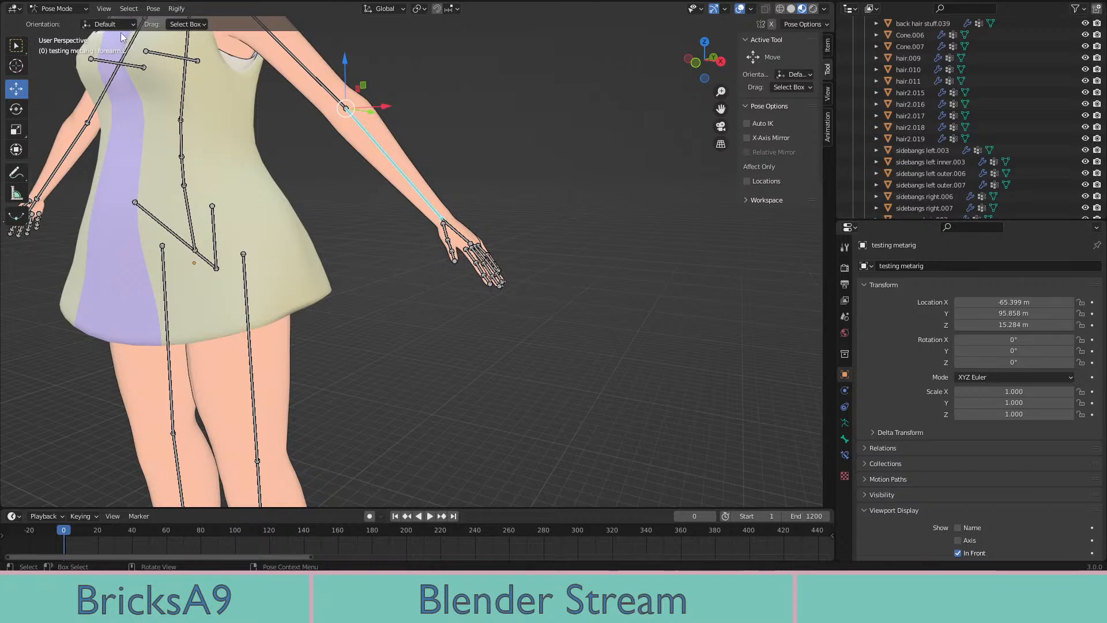
left_click(63, 9)
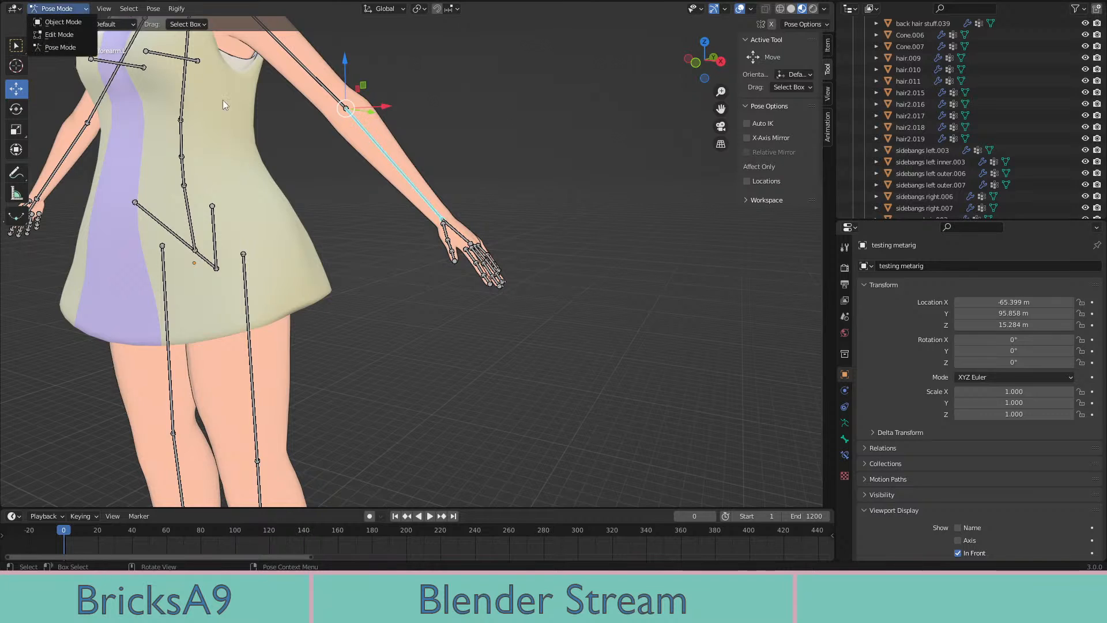
left_click(57, 22)
left_click(379, 132)
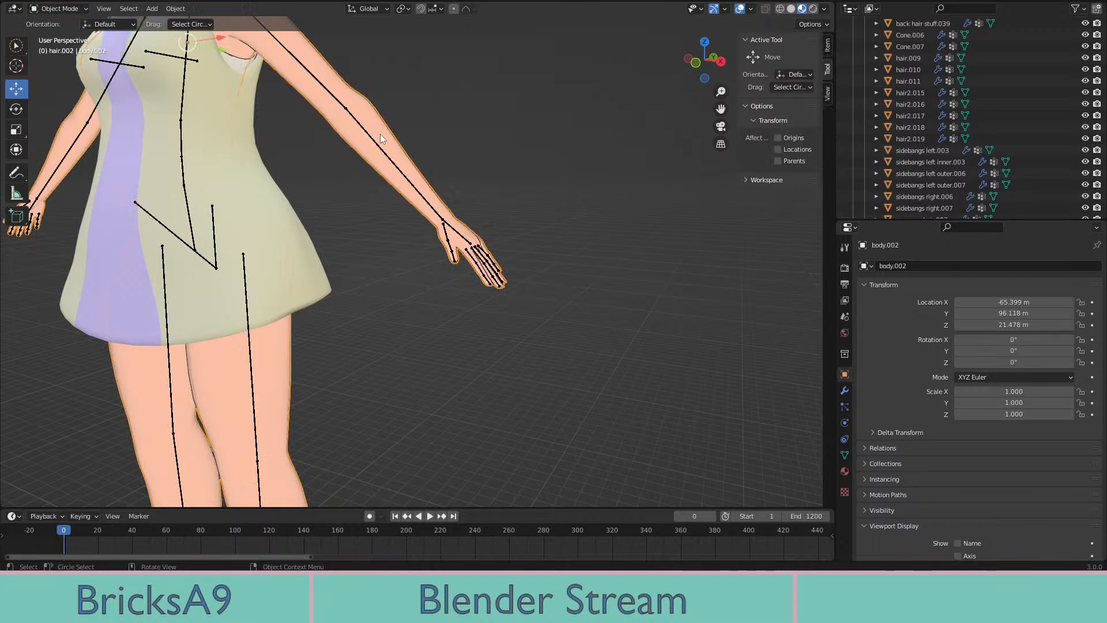
left_click(384, 151, "shift")
middle_click_drag(430, 183, 454, 199, "shift")
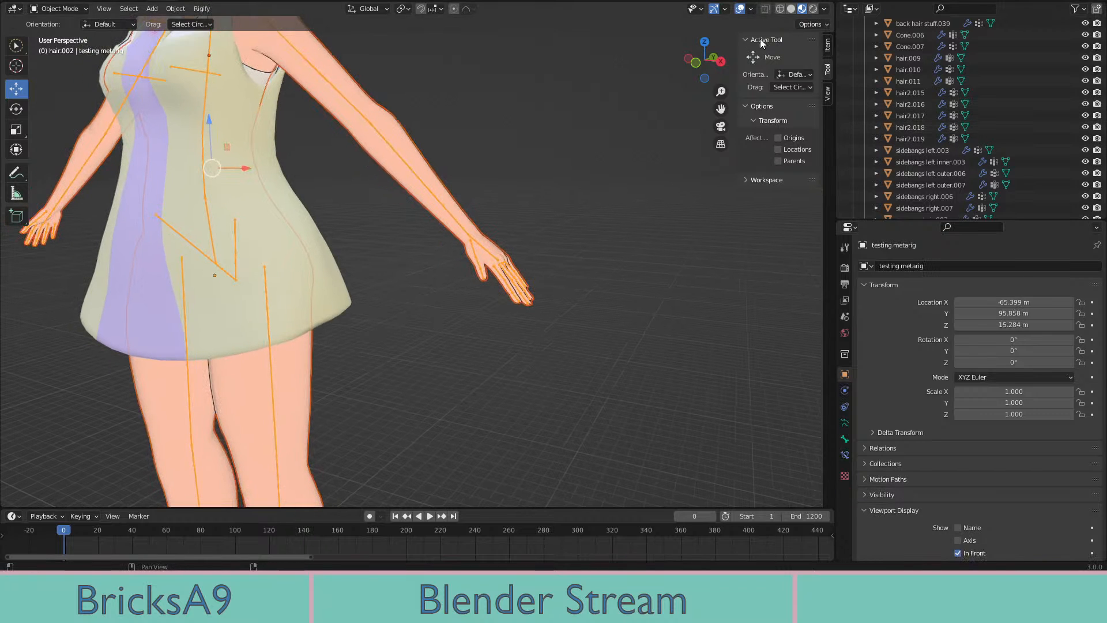
scroll(575, 246, "up", 4)
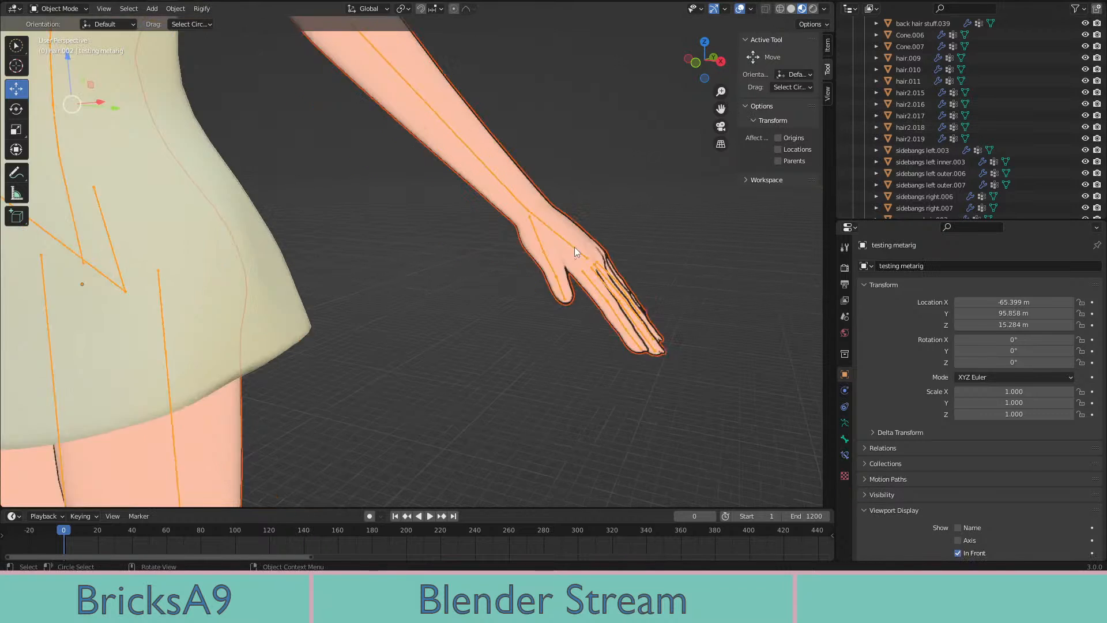
scroll(574, 246, "up", 1)
middle_click_drag(614, 294, 550, 288, "shift")
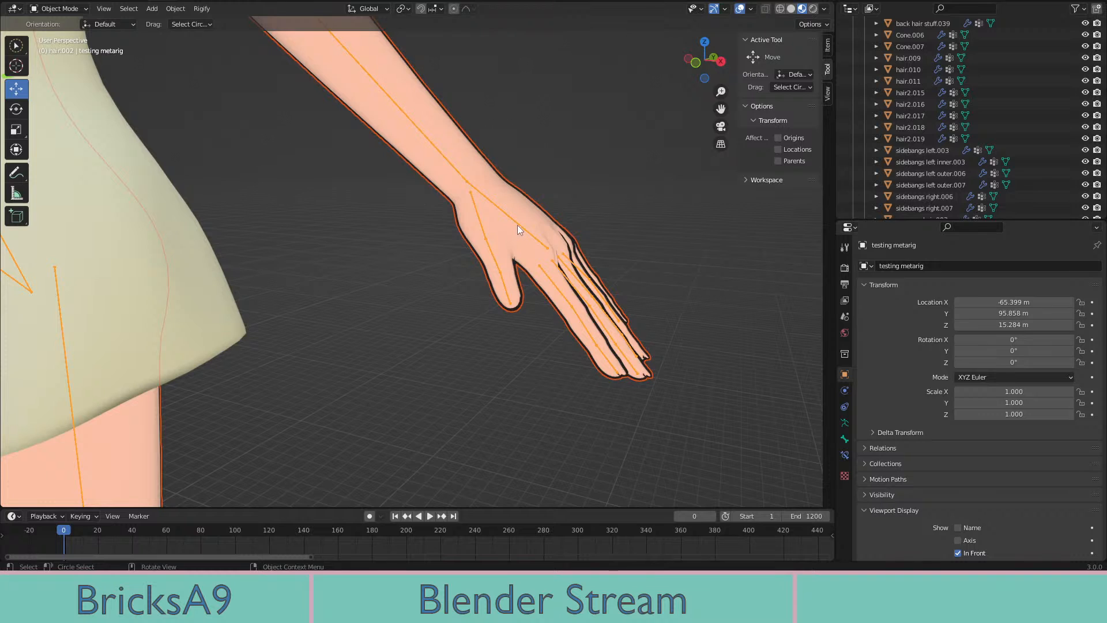
Select the testing metarig together with body.002 as the active object, and enter Weight Paint mode
left_click(534, 191)
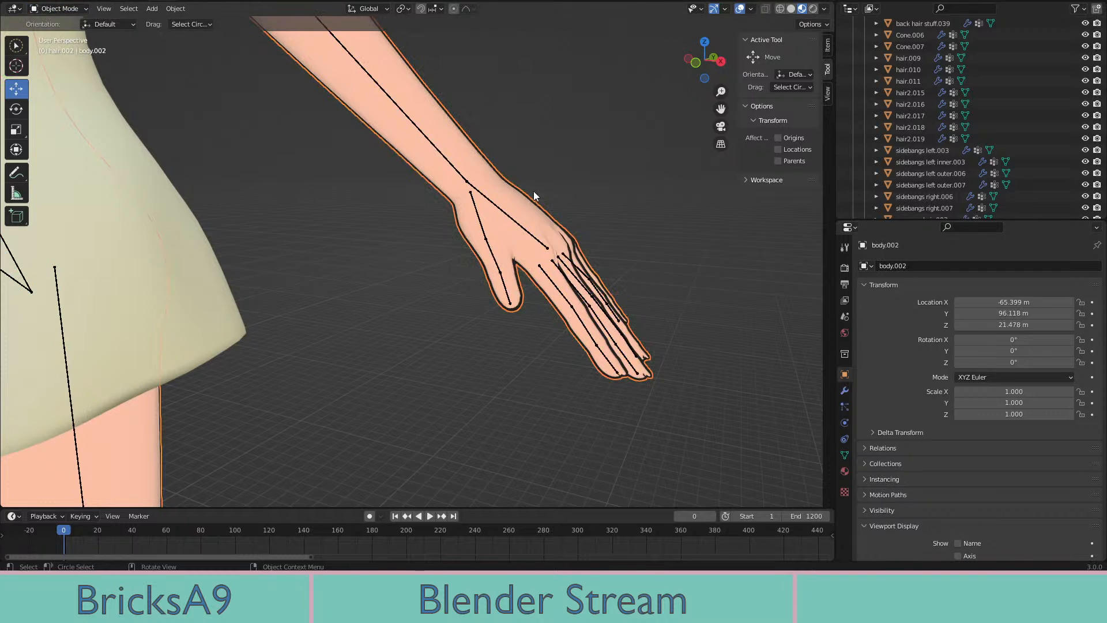
left_click(494, 196, "shift")
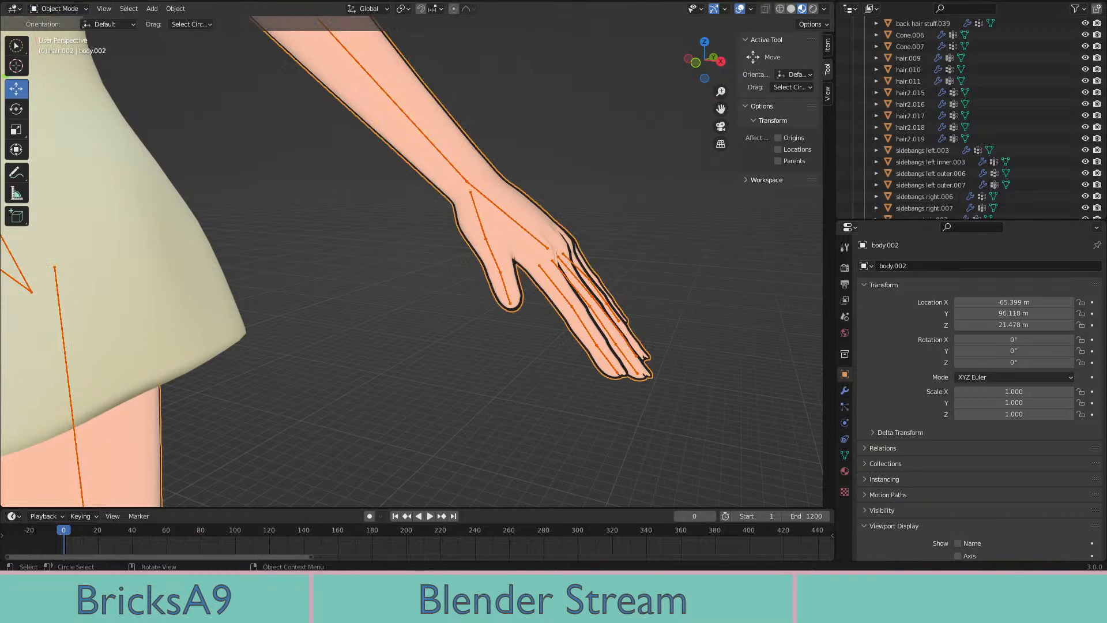
left_click(57, 8)
middle_click_drag(500, 244, 499, 251)
scroll(634, 257, "up", 4)
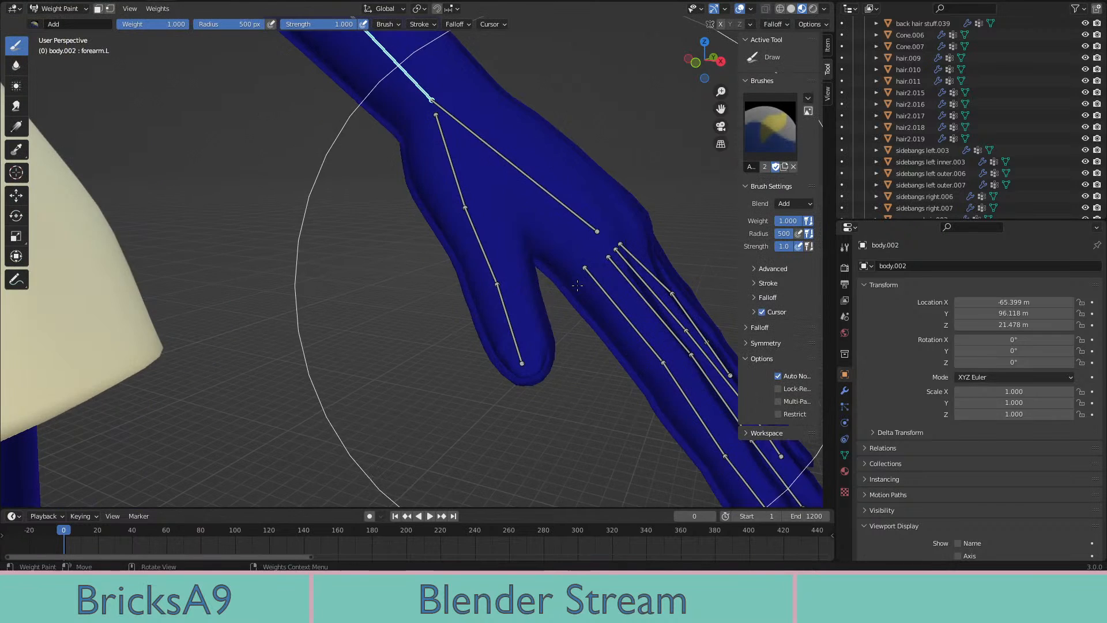
Select the f_middle.01.L bone and examine its weights across the left hand and fingers
mouse_move(643, 258)
middle_mouse_down()
mouse_move(556, 283)
mouse_move(510, 265)
middle_mouse_up()
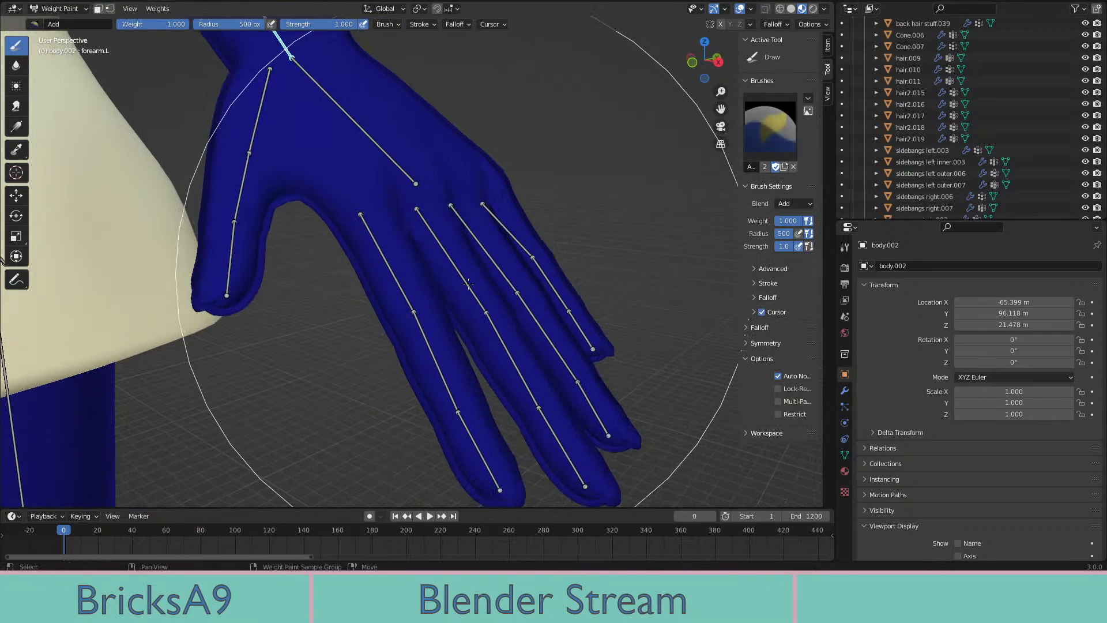
left_click(468, 283, "ctrl")
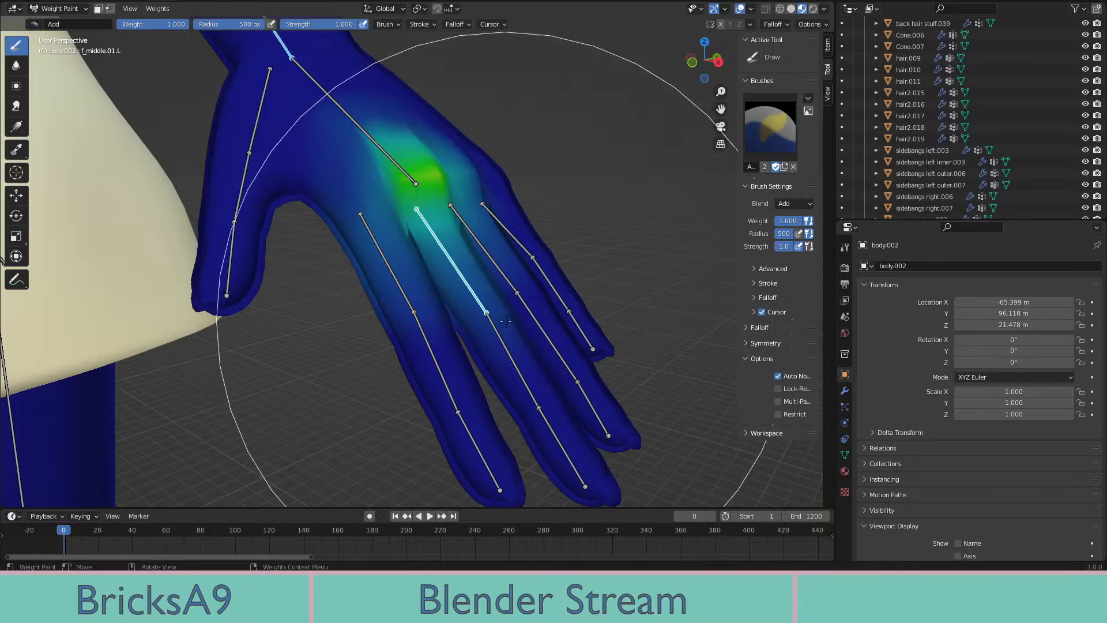
mouse_move(505, 321)
middle_mouse_down()
mouse_move(531, 334)
mouse_move(444, 334)
middle_mouse_up()
scroll(470, 159, "up", 4)
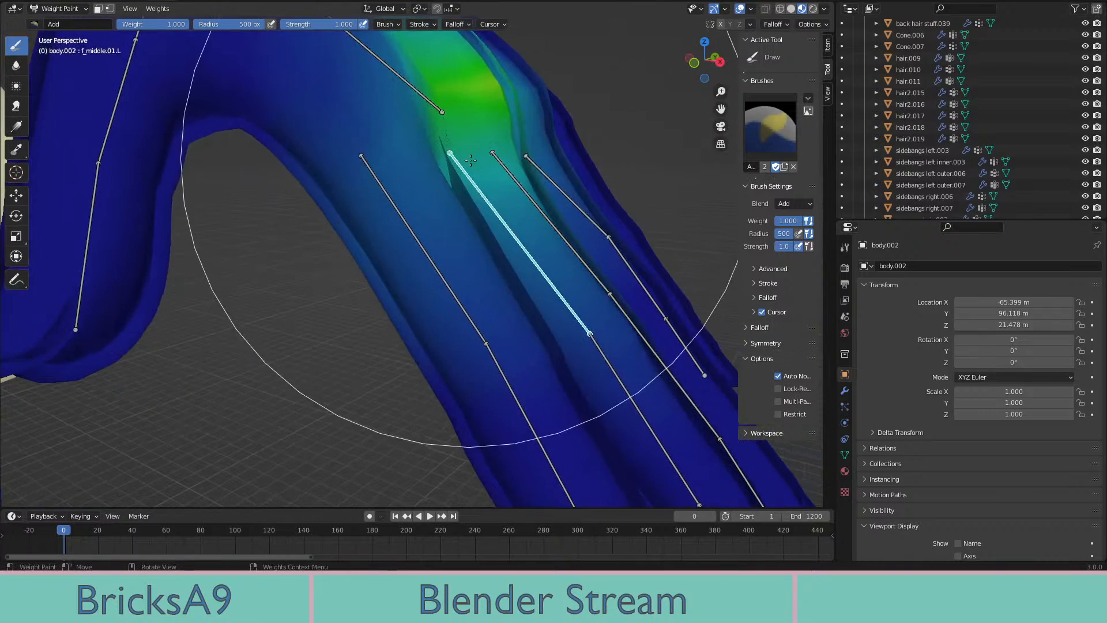
scroll(568, 243, "down", 7)
middle_click_drag(562, 245, 623, 248)
mouse_move(103, 249)
middle_mouse_down("shift")
mouse_move(461, 279)
mouse_move(519, 346)
mouse_move(549, 411)
mouse_move(511, 358)
mouse_move(478, 341)
middle_mouse_up("shift")
scroll(403, 311, "up", 3)
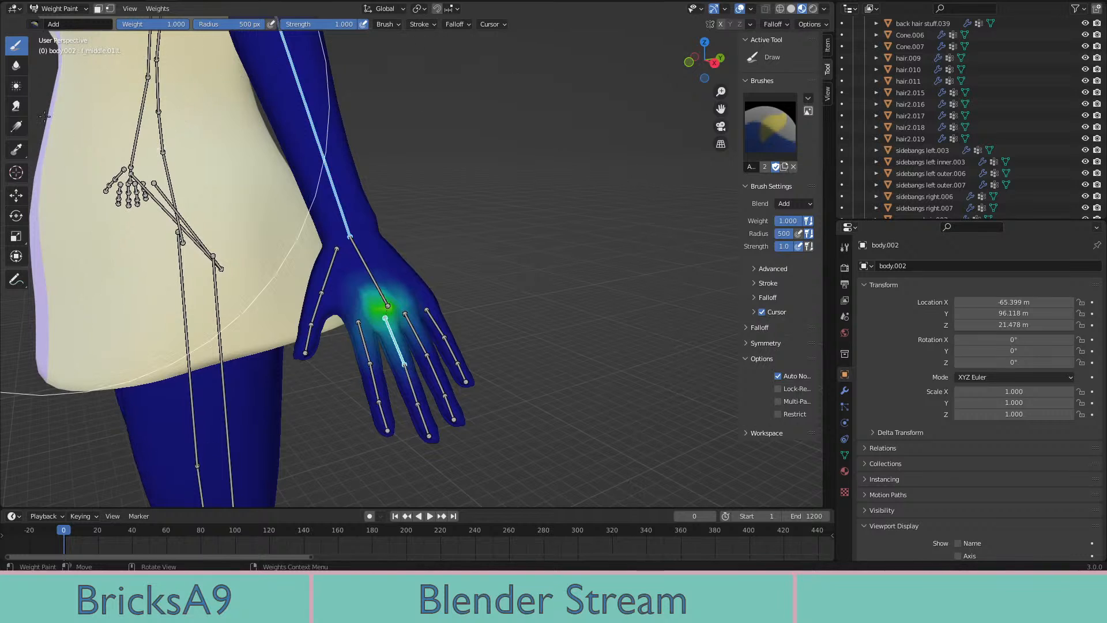
Set the weight brush radius to 72 px and check the f_middle.01.L weights on the left hand from several angles
left_click_drag(248, 24, 205, 24)
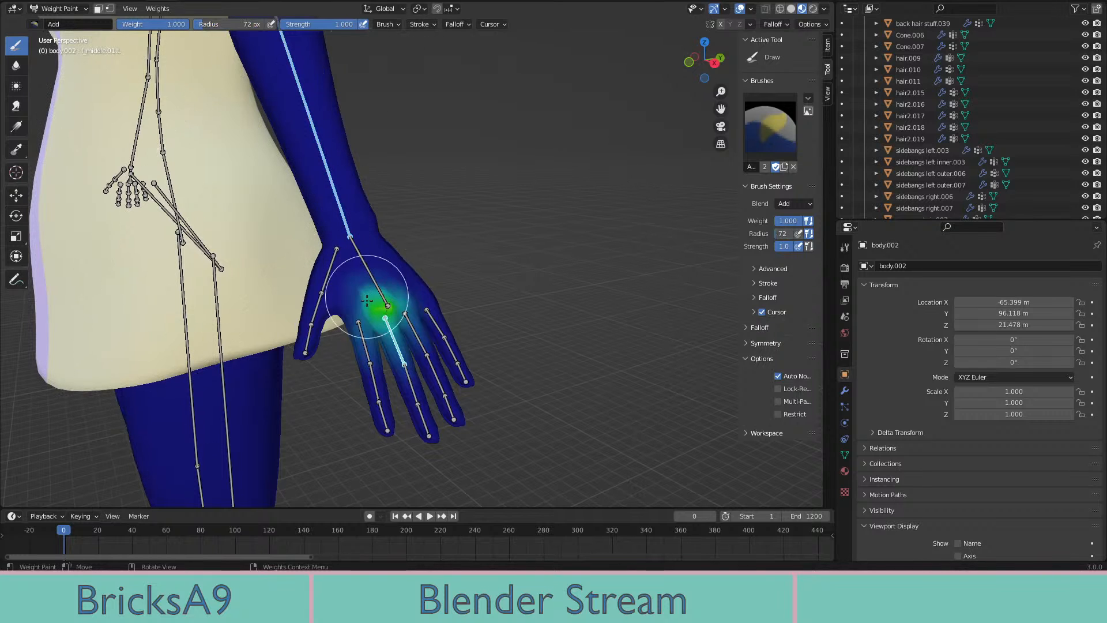
scroll(371, 309, "up", 3)
scroll(392, 347, "down", 2)
mouse_move(392, 347)
left_mouse_down()
mouse_move(392, 248)
mouse_move(418, 309)
mouse_move(392, 321)
left_mouse_up()
middle_click_drag(392, 321, 432, 283)
scroll(426, 283, "down", 4)
middle_click_drag(323, 286, 311, 305)
scroll(398, 294, "up", 4)
middle_click_drag(651, 264, 501, 289)
scroll(502, 289, "up", 2)
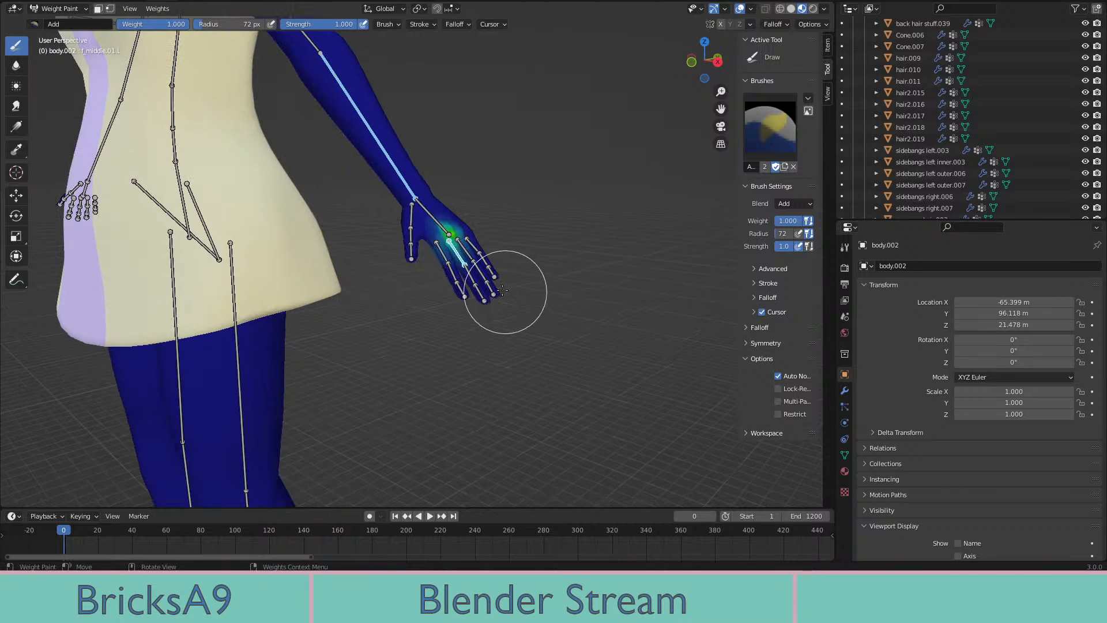
Select the forearm.L bone, examine its weights around the left wrist, and undo the last change
left_click(490, 272, "ctrl")
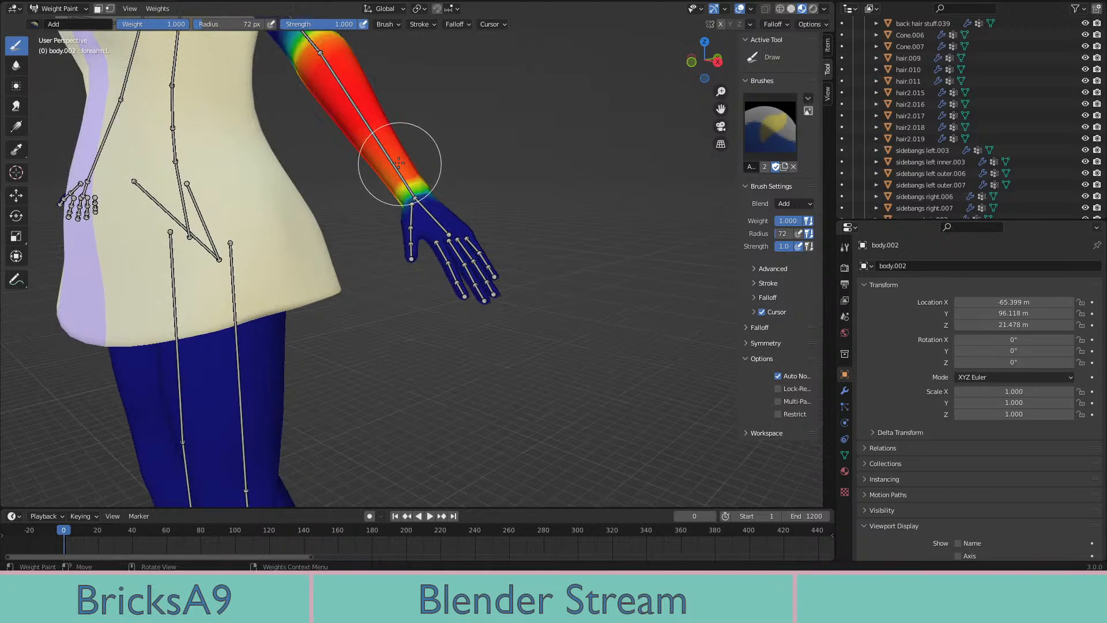
scroll(394, 145, "up", 1)
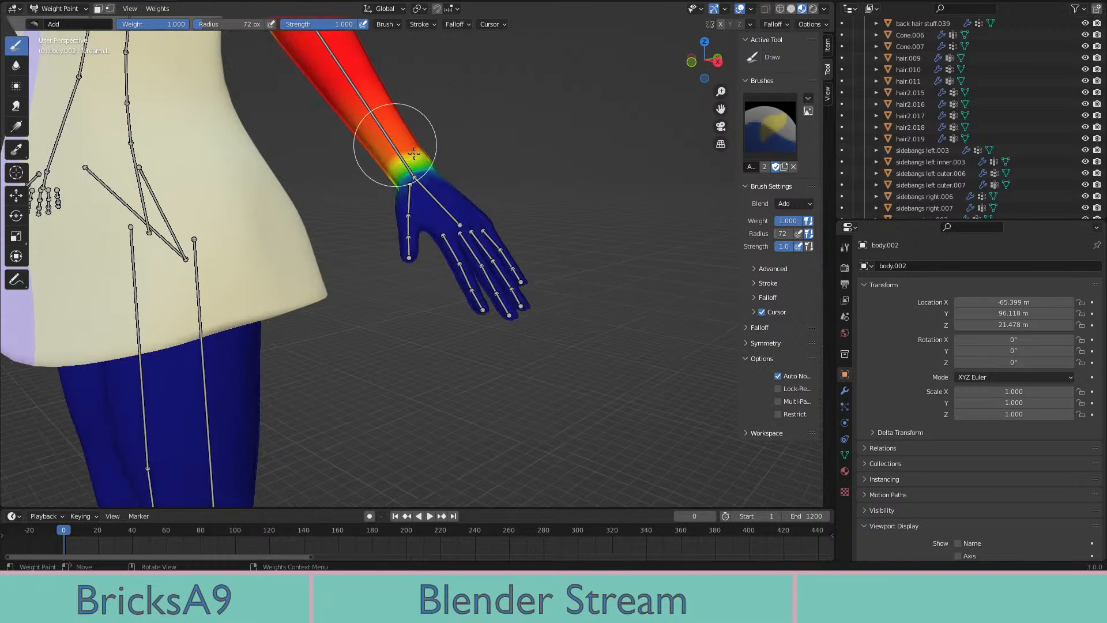
middle_click_drag(414, 154, 408, 176)
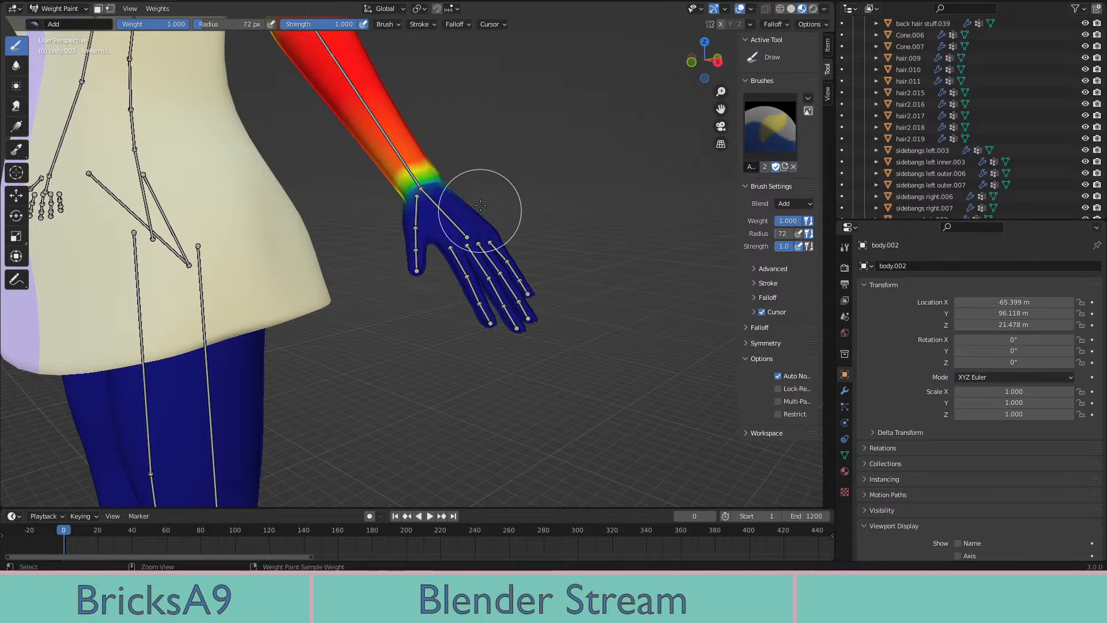
key("ctrl+z")
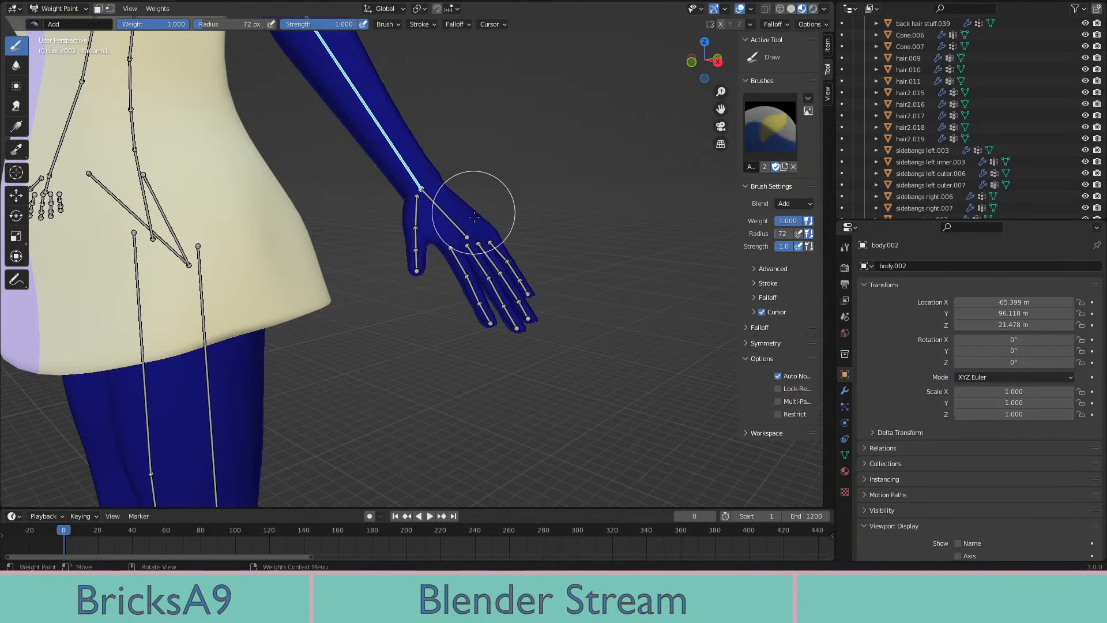
Compare the upper_arm.L and forearm.L weights at the left elbow, ending with upper_arm.L selected
middle_click_drag(420, 173, 487, 190)
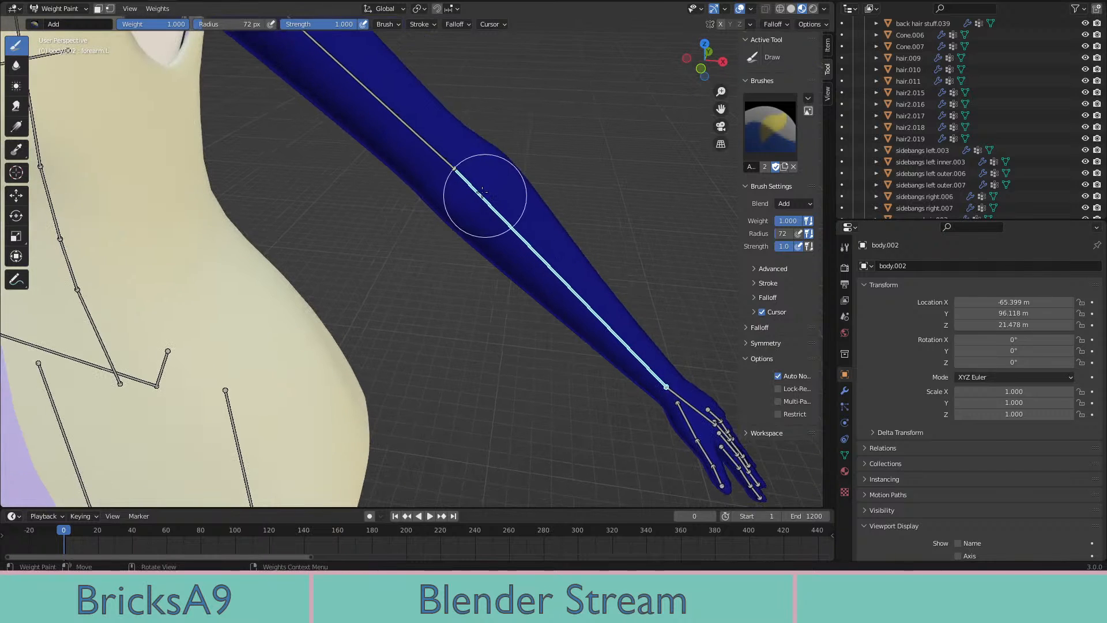
left_click(445, 159, "ctrl")
left_click_drag(446, 161, 468, 185)
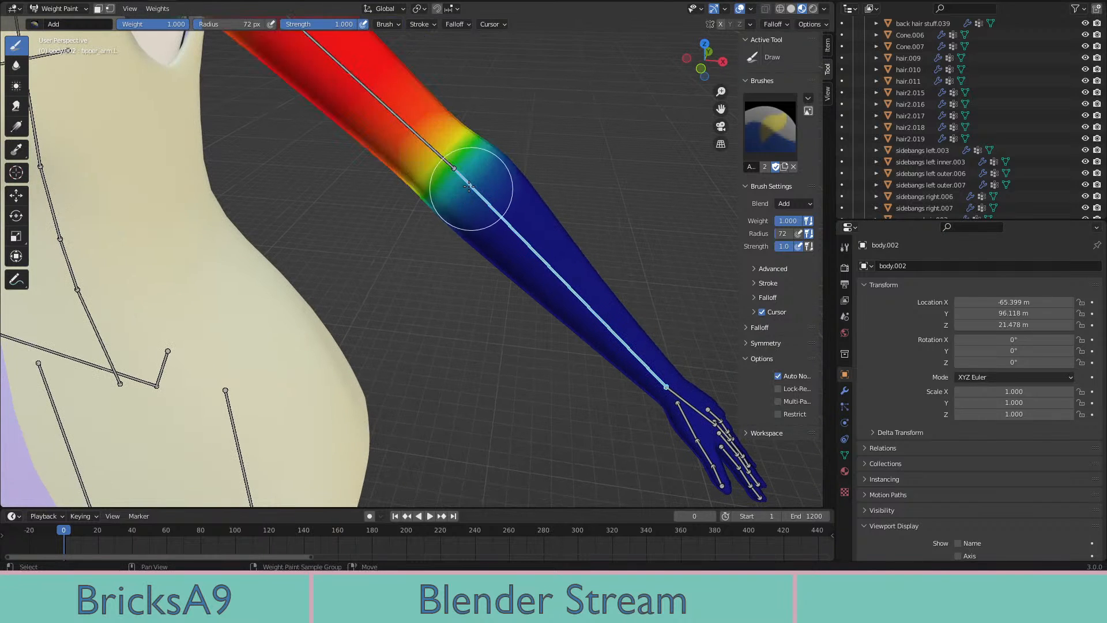
left_click(467, 184, "ctrl")
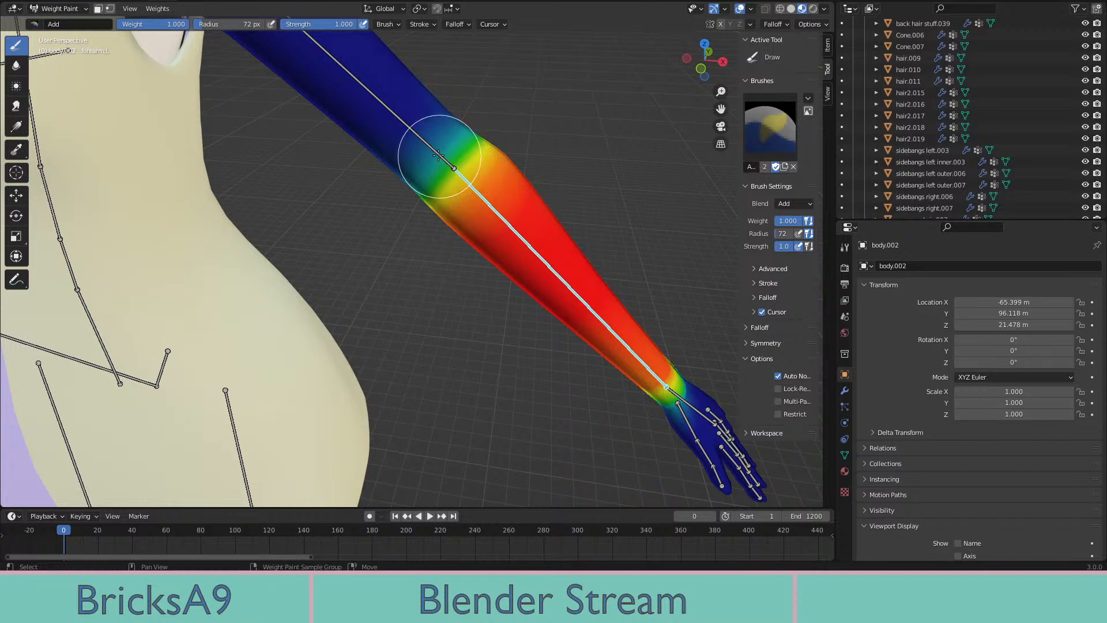
left_click(459, 174, "ctrl")
left_click(456, 177, "ctrl")
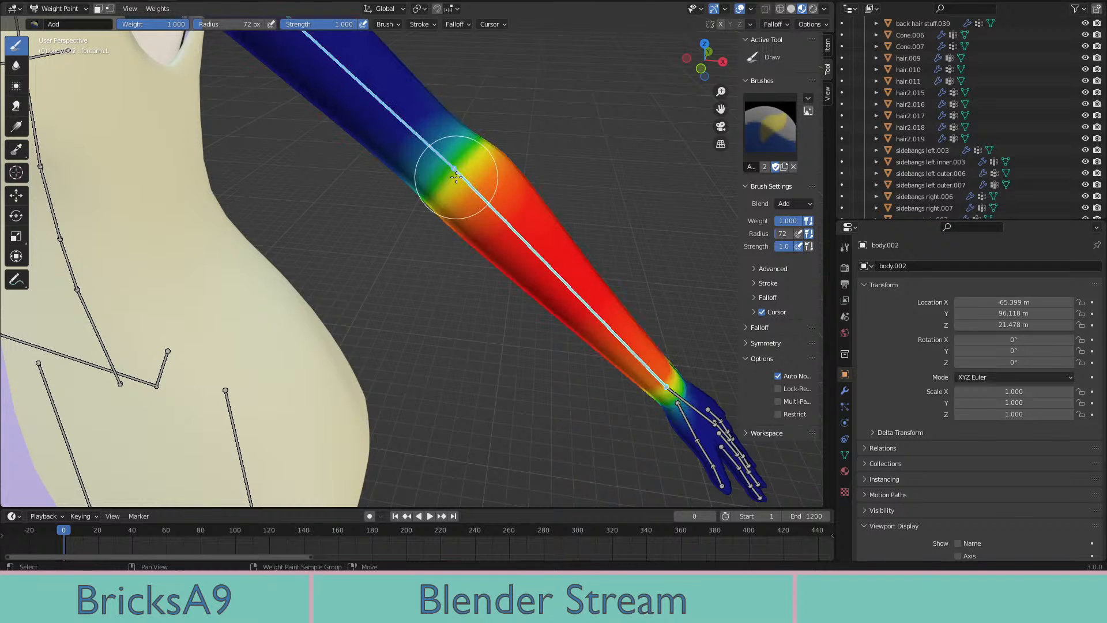
left_click(441, 155, "ctrl")
left_click(443, 157, "ctrl")
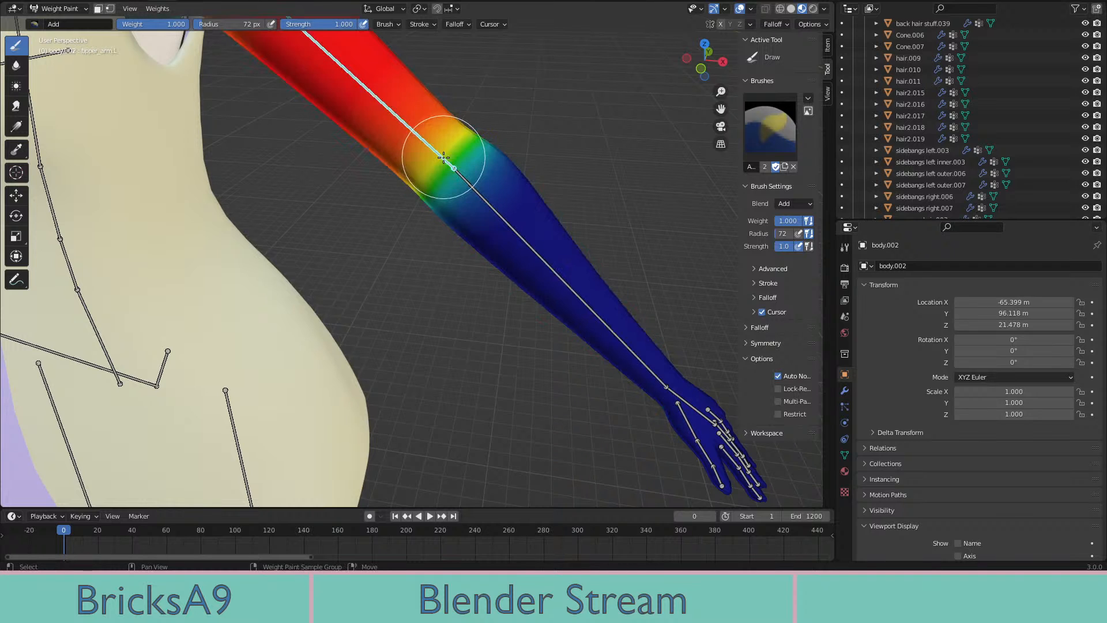
Switch to the Subtract brush and remove upper_arm.L weight from the upper back around the spine
mouse_move(444, 161)
middle_mouse_down()
mouse_move(513, 211)
mouse_move(558, 307)
middle_mouse_up()
scroll(558, 306, "up", 3)
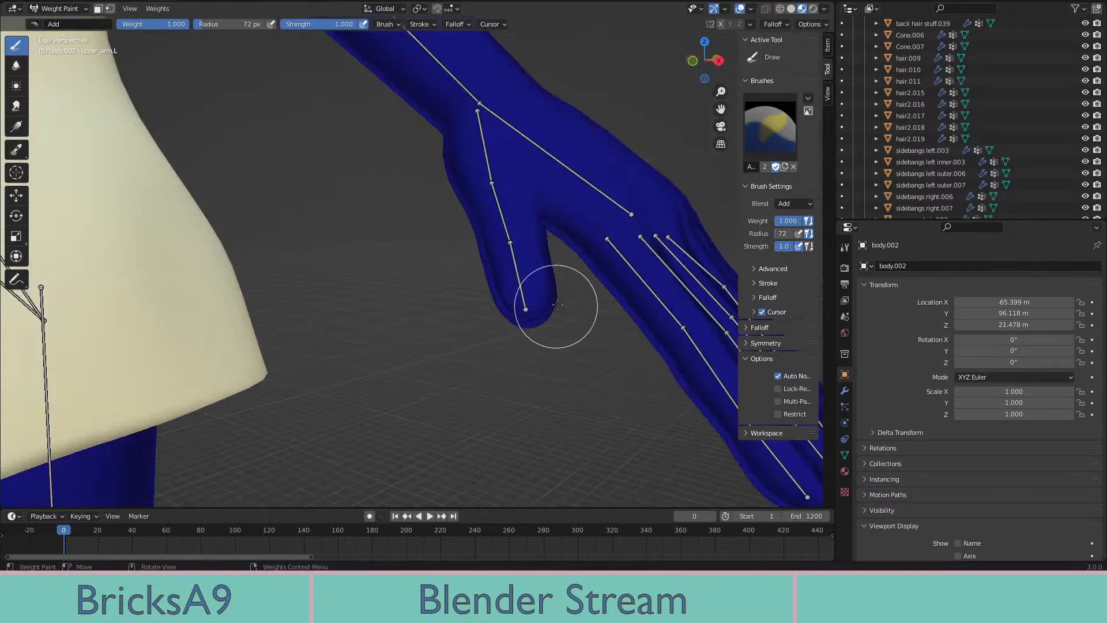
scroll(496, 234, "down", 7)
middle_click_drag(432, 159, 459, 190)
middle_click_drag(392, 87, 445, 182, "shift")
scroll(481, 234, "down", 5)
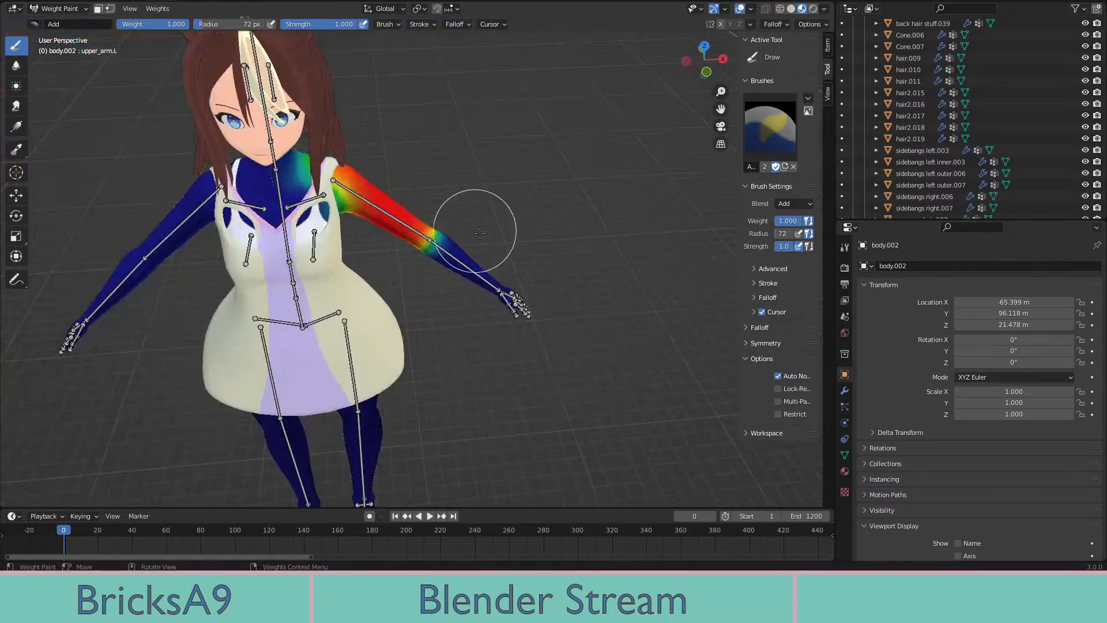
mouse_move(482, 234)
middle_mouse_down()
mouse_move(425, 215)
mouse_move(524, 246)
mouse_move(559, 238)
mouse_move(371, 272)
mouse_move(383, 321)
middle_mouse_up()
scroll(539, 234, "up", 2)
scroll(407, 148, "up", 3)
mouse_move(407, 148)
middle_mouse_down()
mouse_move(488, 378)
mouse_move(457, 296)
middle_mouse_up()
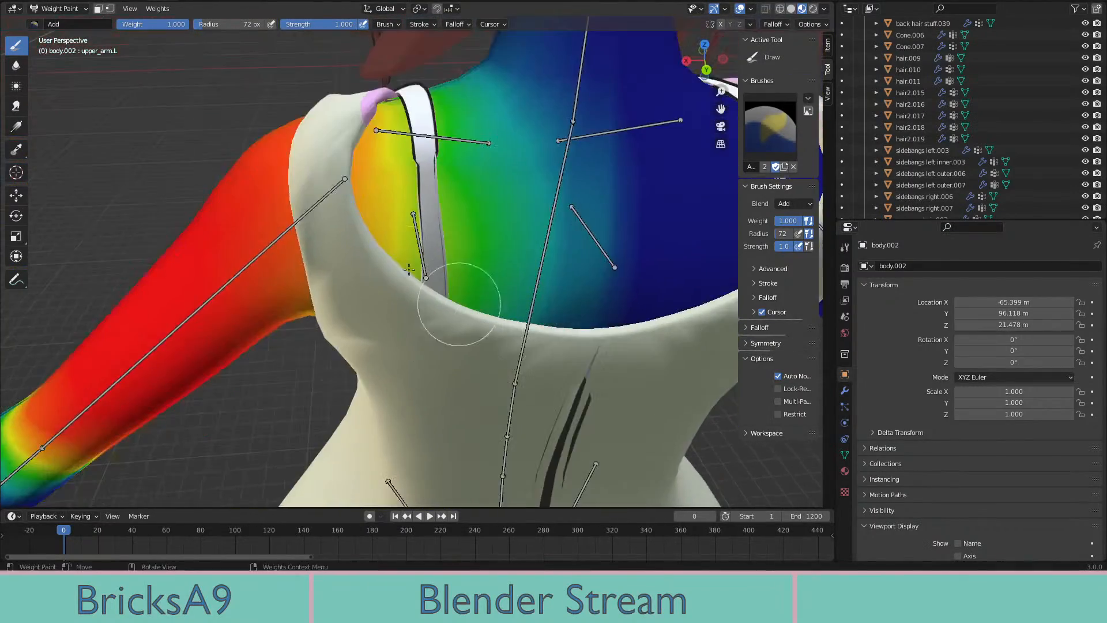
left_click(34, 23)
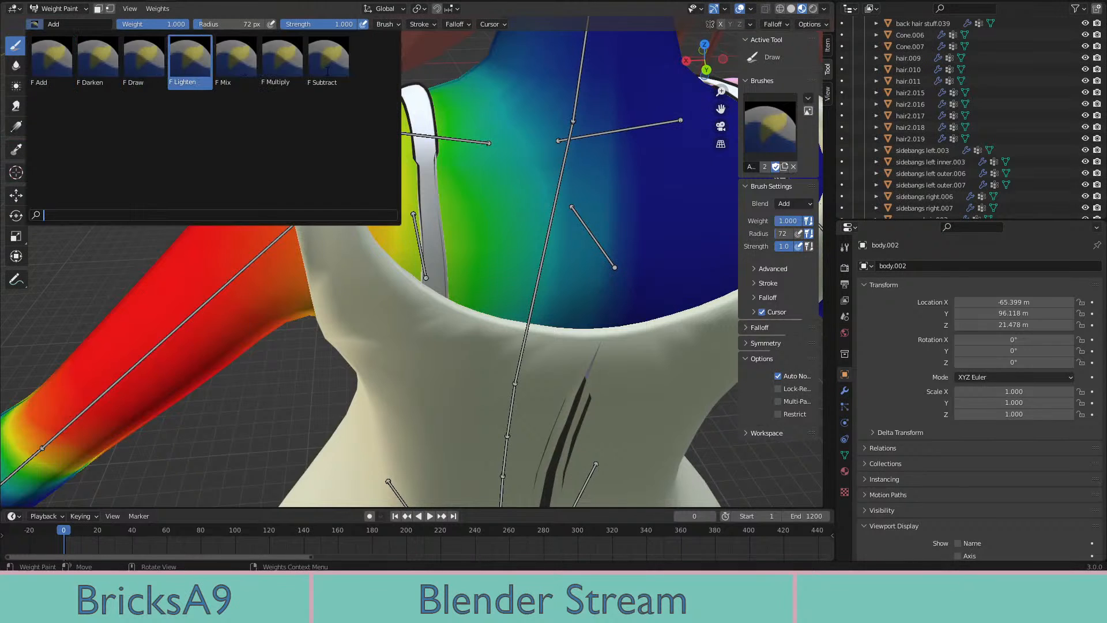
left_click(190, 55)
mouse_move(553, 153)
left_mouse_down()
mouse_move(539, 153)
mouse_move(606, 240)
mouse_move(498, 171)
left_mouse_up()
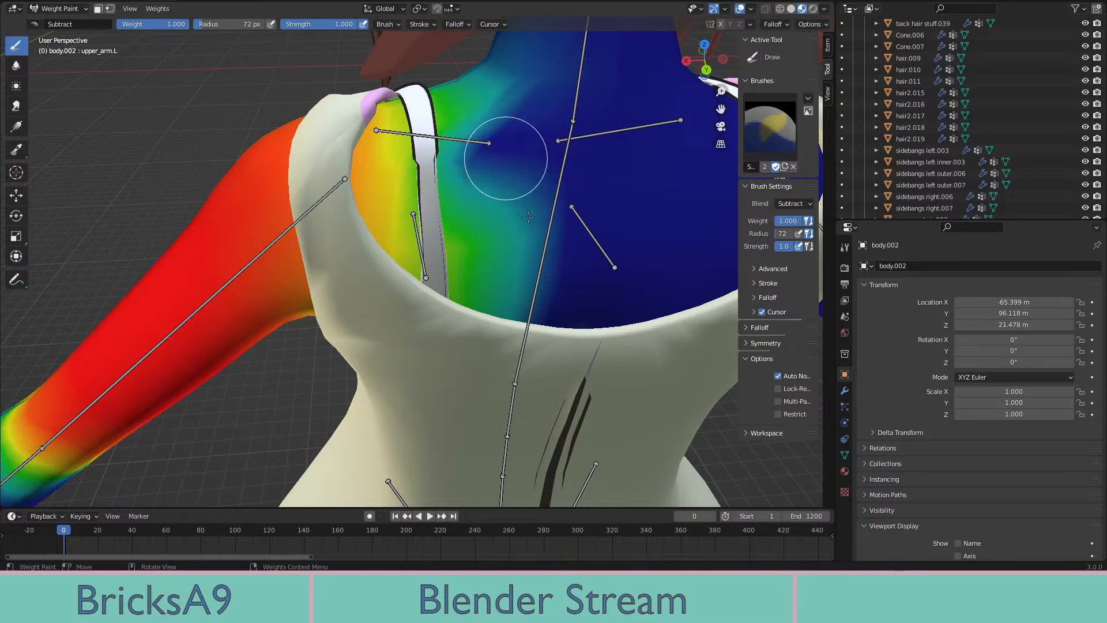
Subtract more upper_arm.L weight from the back, from beside the left shoulder strap up toward the neck
scroll(523, 278, "down", 4)
middle_click_drag(523, 277, 430, 220)
scroll(430, 219, "up", 3)
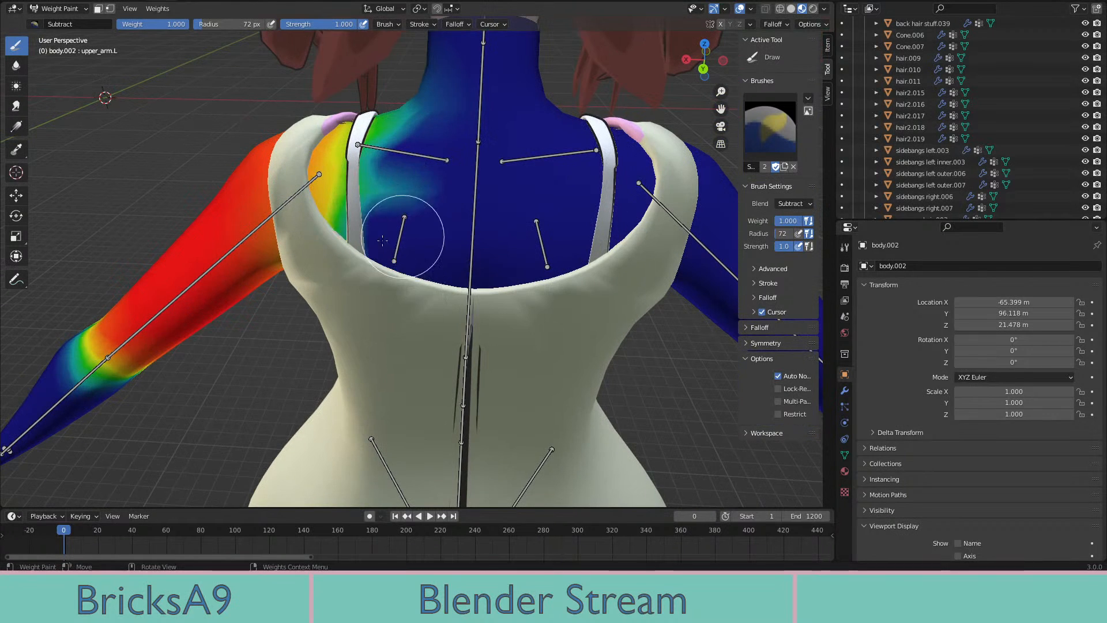
left_click_drag(382, 240, 395, 115)
Inspect the back of the left shoulder and subtract upper_arm.L weight just inside the strap
middle_click_drag(408, 132, 535, 199)
scroll(496, 185, "up", 3)
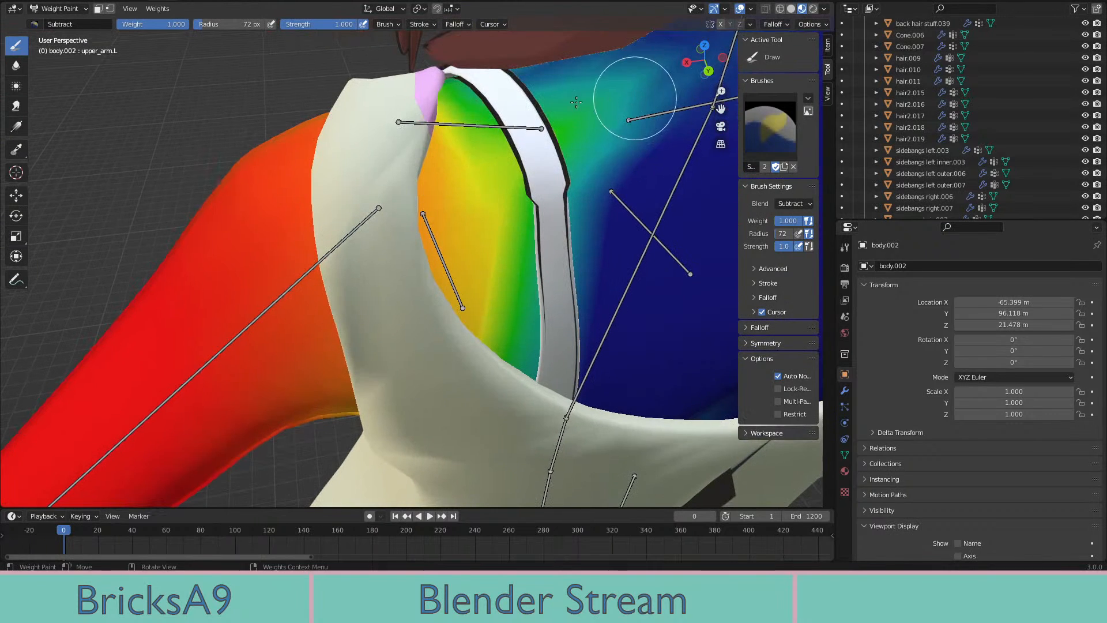
middle_click_drag(604, 138, 541, 135)
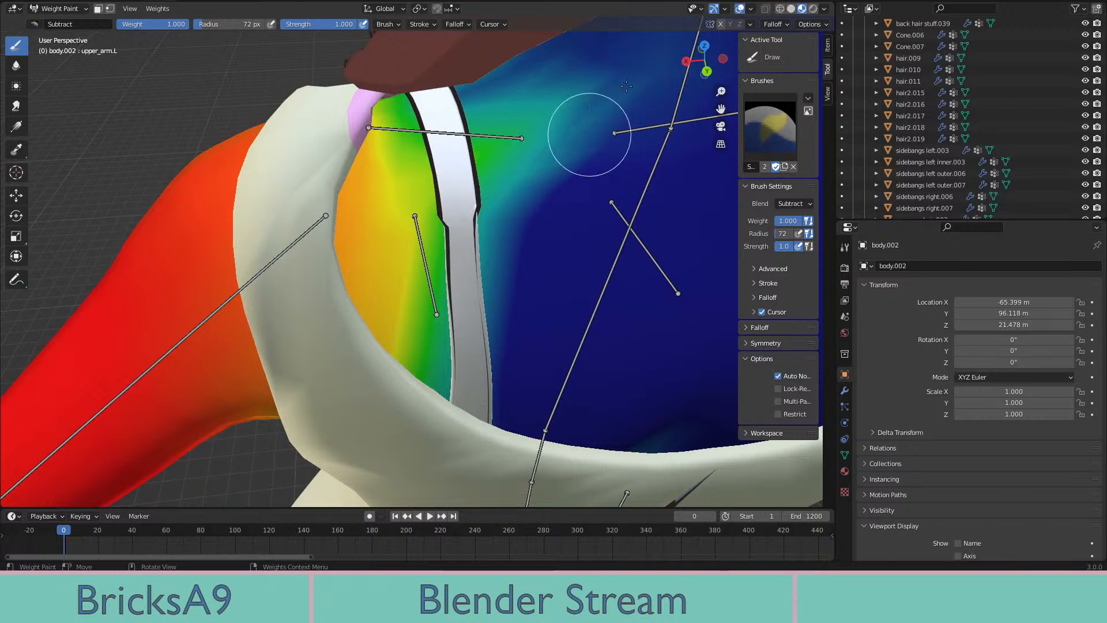
mouse_move(494, 172)
middle_mouse_down()
mouse_move(481, 247)
mouse_move(399, 294)
mouse_move(440, 230)
mouse_move(320, 240)
middle_mouse_up()
middle_click_drag(196, 308, 439, 106)
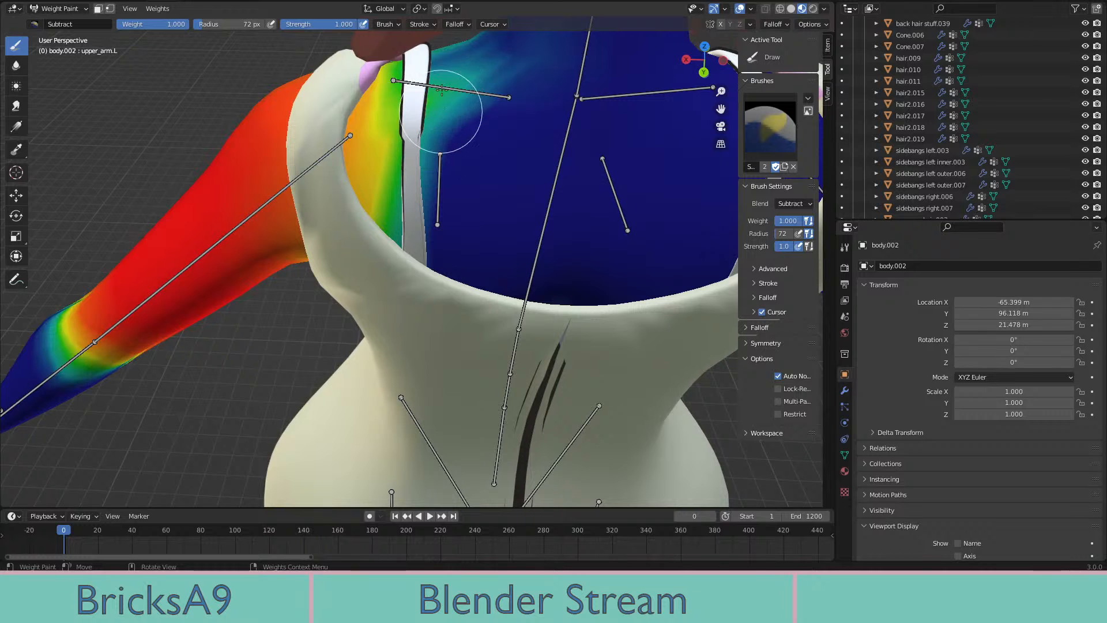
left_click_drag(441, 91, 444, 107)
Enlarge the Subtract brush radius to 179 px and reduce the upper_arm.L weight between the left strap and the spine
mouse_move(443, 107)
middle_mouse_down()
mouse_move(477, 154)
mouse_move(343, 135)
middle_mouse_up()
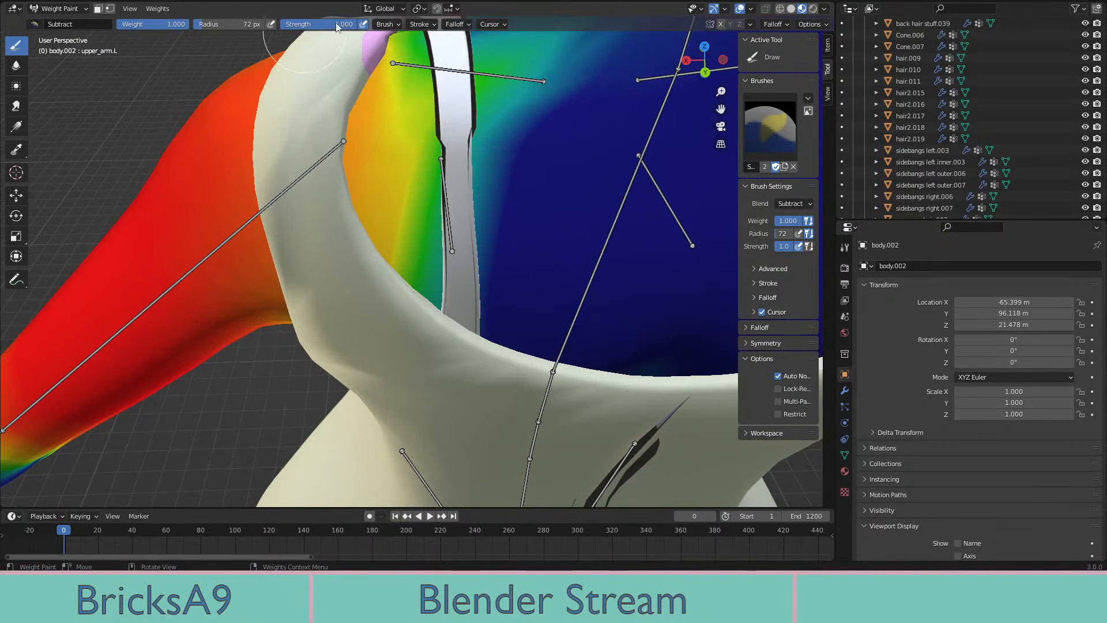
left_click_drag(326, 24, 320, 24)
middle_click_drag(537, 84, 523, 145, "shift")
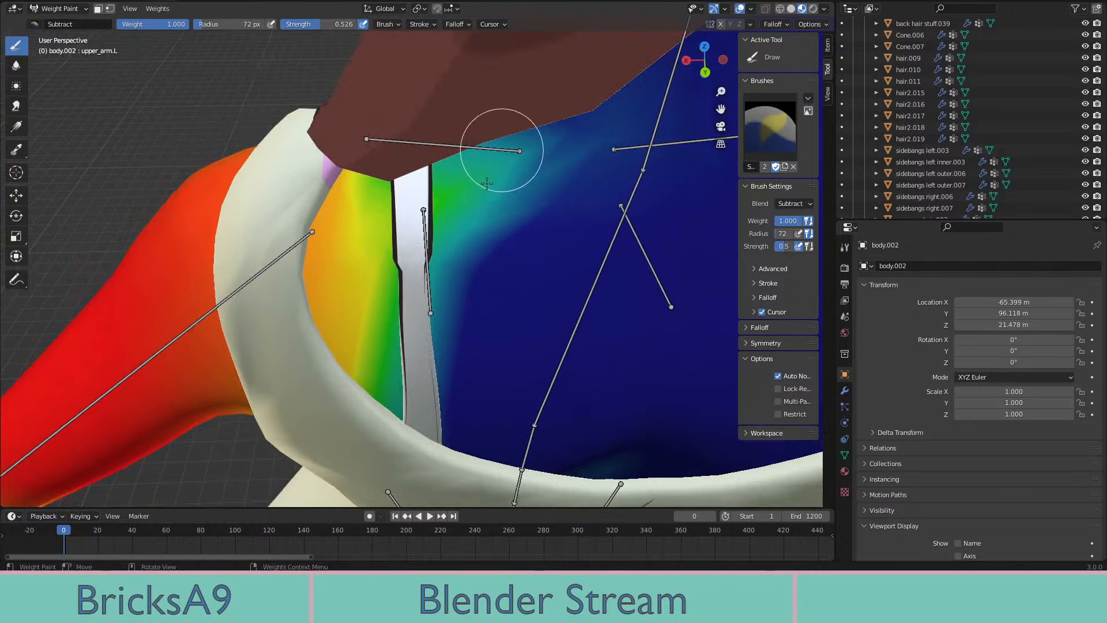
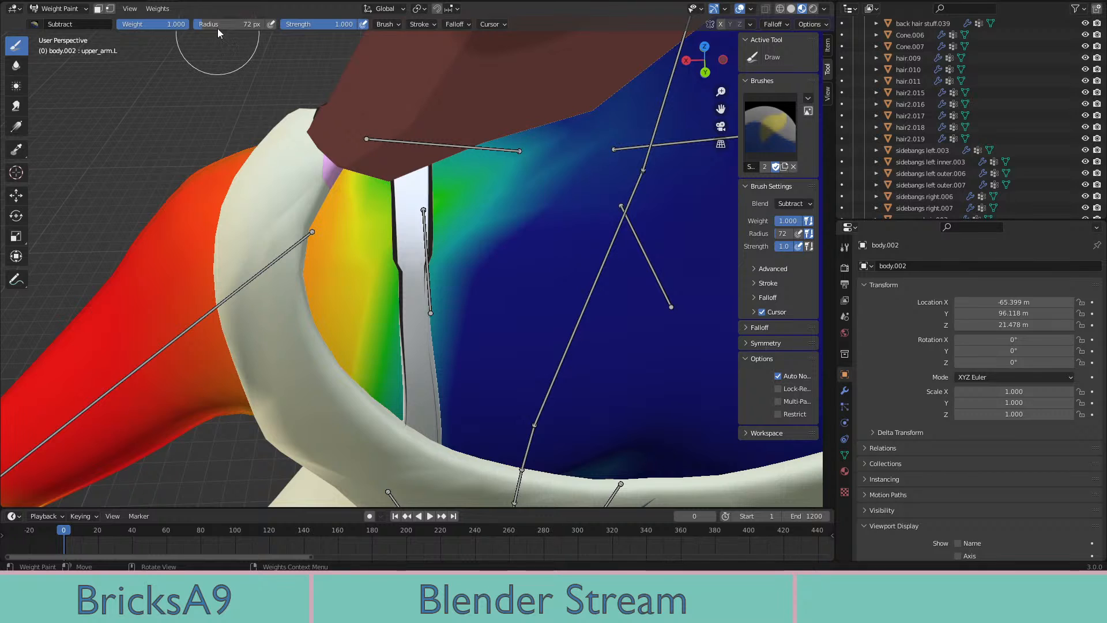
left_click_drag(217, 24, 248, 24)
left_click_drag(520, 150, 522, 198)
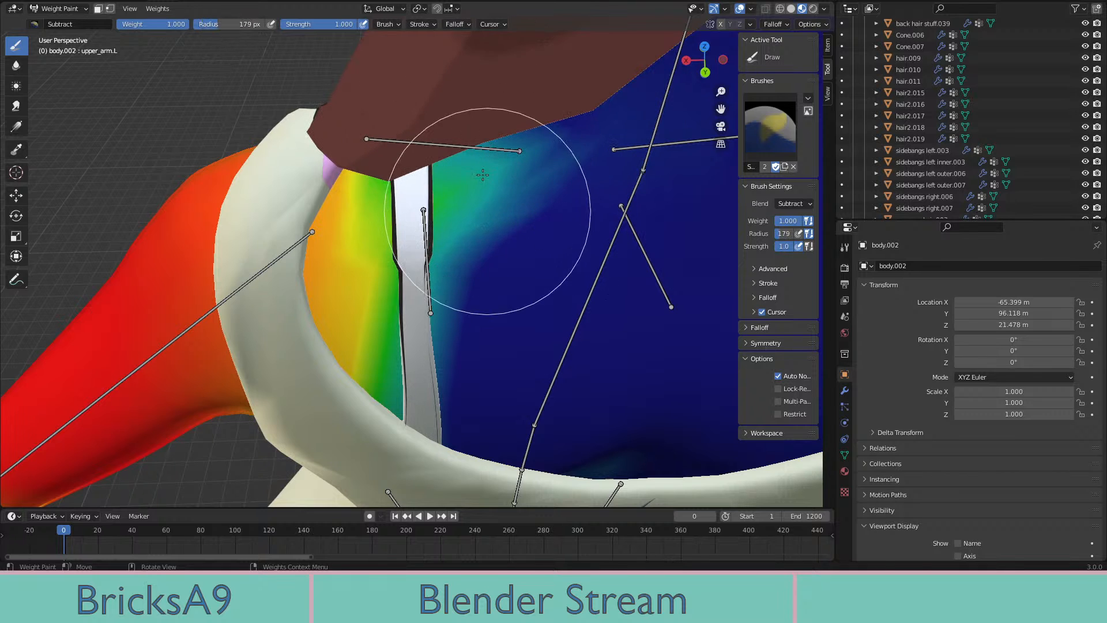
Subtract the stray upper_arm.L weight from the front of the neck and upper chest on the character's left side
middle_click_drag(489, 196, 590, 233)
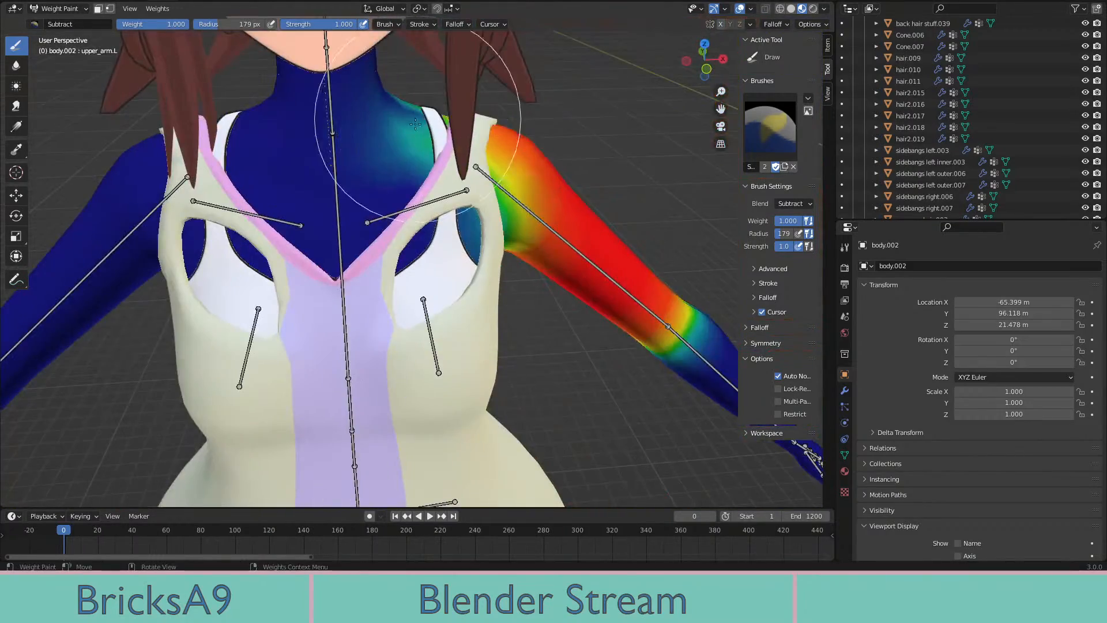
scroll(415, 124, "up", 4)
mouse_move(407, 111)
middle_mouse_down()
mouse_move(408, 199)
mouse_move(353, 126)
mouse_move(365, 181)
mouse_move(380, 196)
mouse_move(395, 186)
mouse_move(351, 153)
middle_mouse_up()
left_click_drag(352, 154, 396, 65)
middle_click_drag(392, 154, 390, 183)
scroll(389, 187, "up", 5)
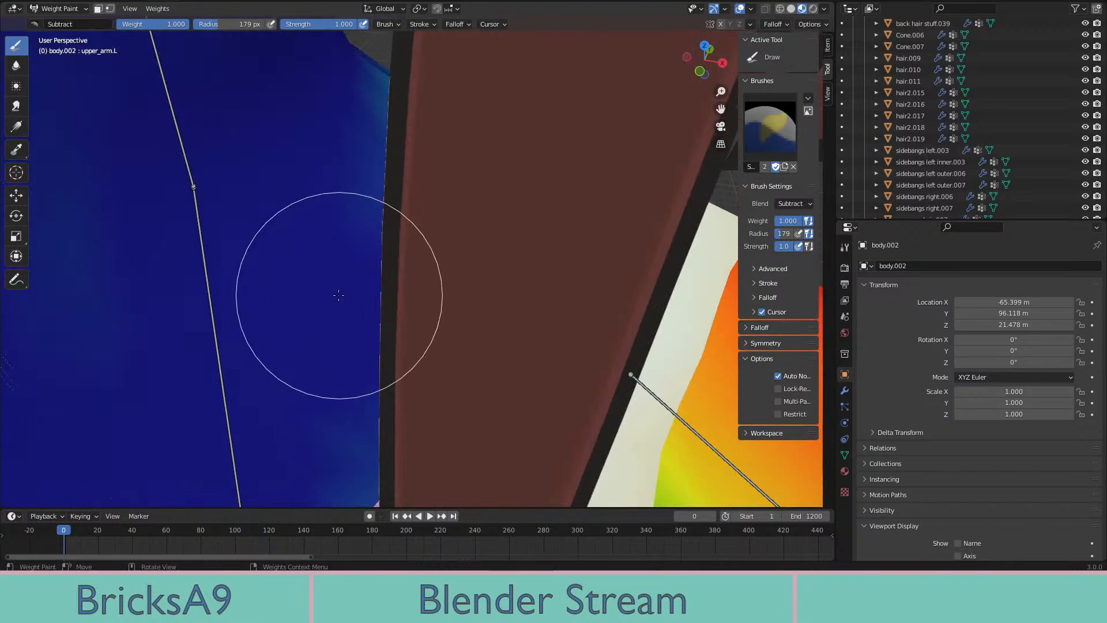
scroll(405, 163, "down", 3)
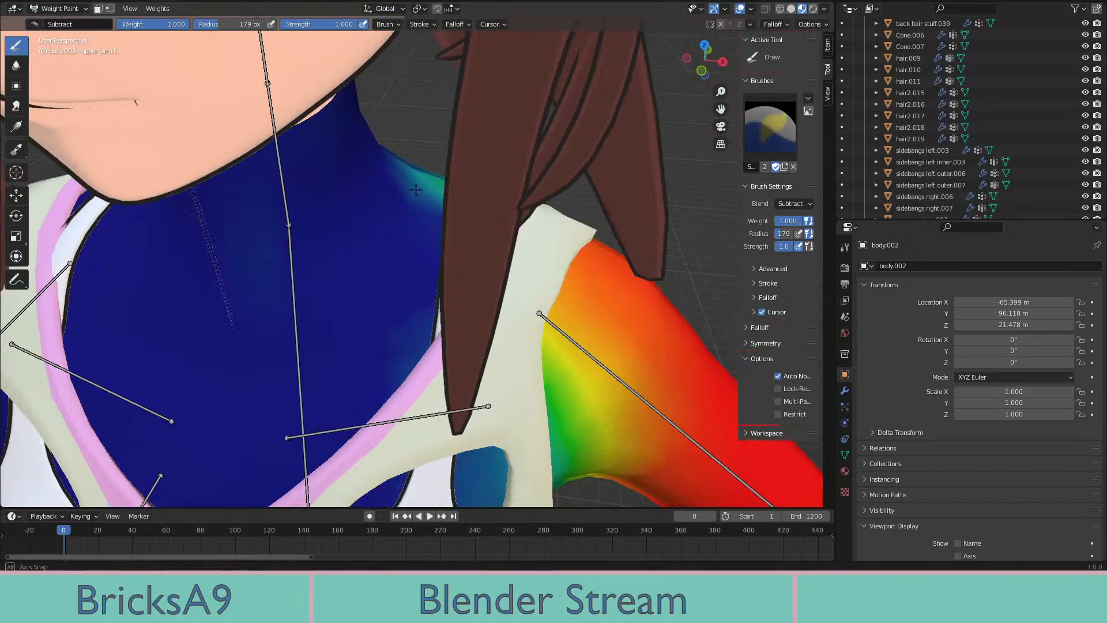
middle_click_drag(293, 306, 299, 285)
Select the spine.003 and shoulder.L bones in turn and examine their weights across the neck and chest
left_click(290, 280, "ctrl")
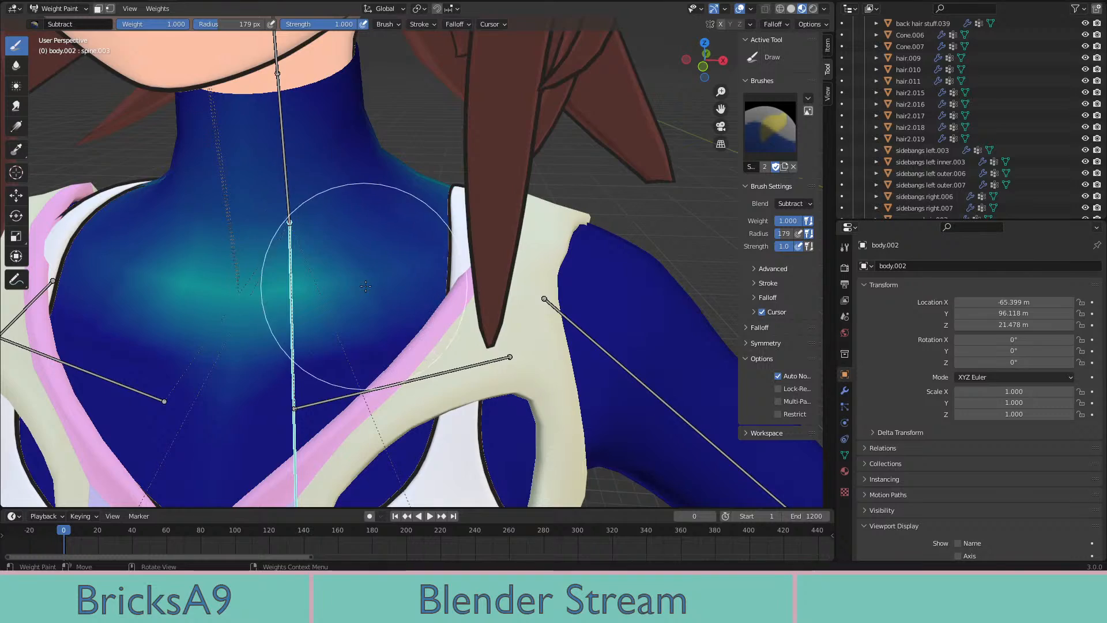
middle_click_drag(366, 286, 350, 276)
scroll(350, 275, "down", 4)
middle_click_drag(425, 301, 410, 282)
left_click(347, 270, "shift")
mouse_move(528, 314)
middle_mouse_down()
mouse_move(602, 348)
mouse_move(497, 290)
middle_mouse_up()
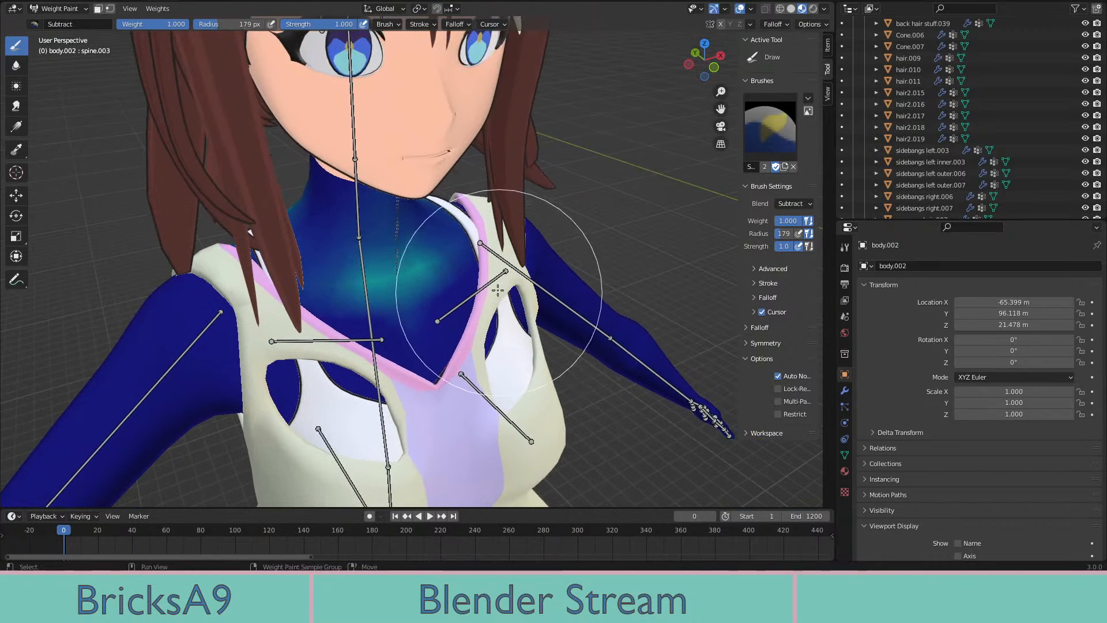
left_click(493, 282, "shift")
scroll(501, 294, "up", 2)
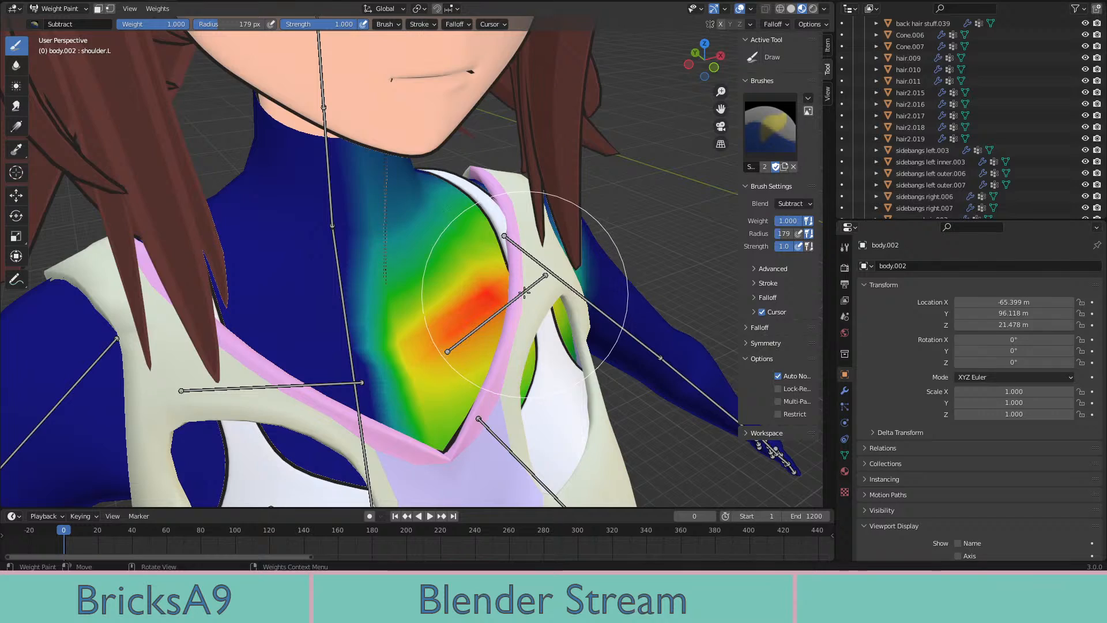
Select the upper_arm.L bone again and inspect its weights at the back of the left shoulder
mouse_move(564, 315)
middle_mouse_down()
mouse_move(562, 291)
mouse_move(534, 279)
mouse_move(336, 275)
mouse_move(363, 233)
middle_mouse_up()
left_click(563, 282, "shift")
scroll(443, 265, "up", 4)
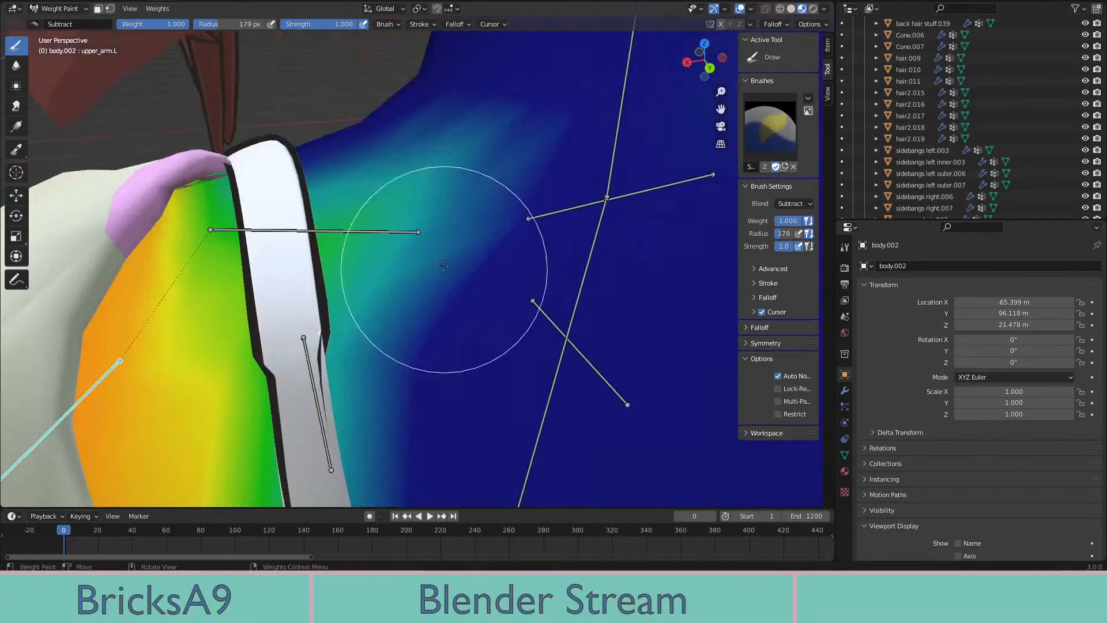
Compare the upper_arm.L and upper_arm.R weights across the body's upper back by alternating the selected bone
mouse_move(408, 181)
middle_mouse_down()
mouse_move(445, 242)
mouse_move(577, 242)
mouse_move(380, 277)
mouse_move(358, 338)
mouse_move(432, 284)
mouse_move(295, 313)
middle_mouse_up()
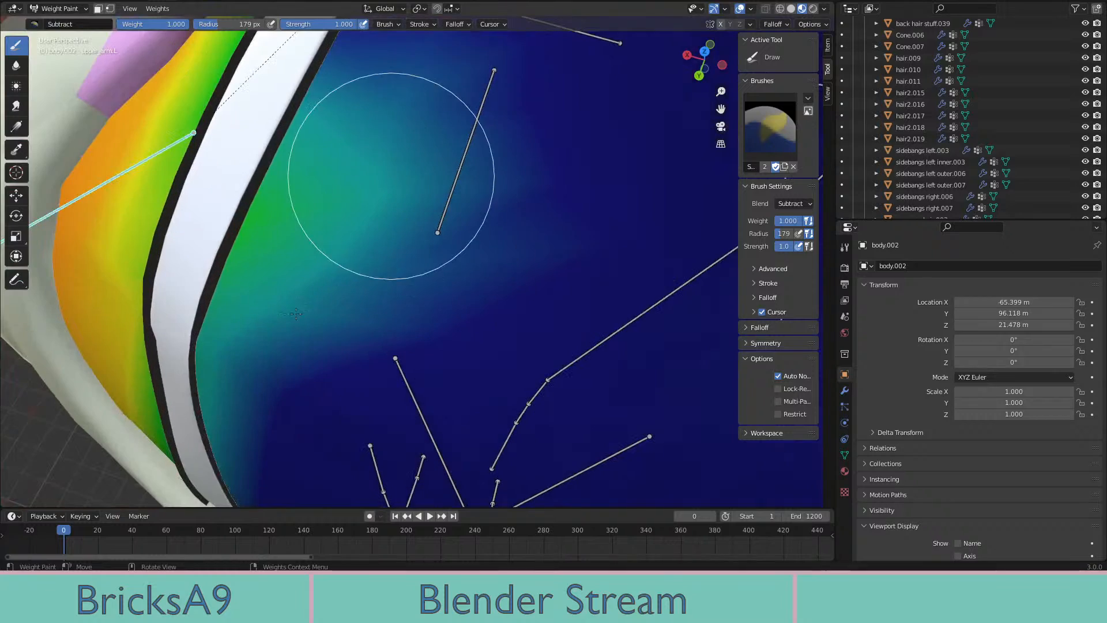
scroll(386, 231, "down", 4)
middle_click_drag(456, 274, 462, 215)
scroll(462, 215, "down", 2)
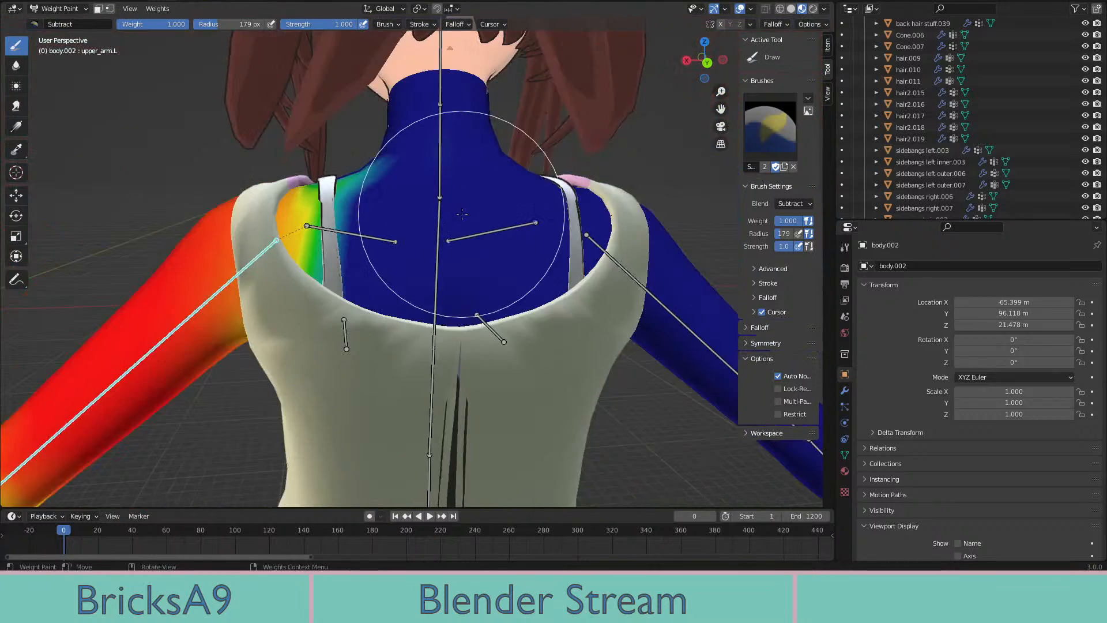
middle_click_drag(556, 228, 537, 275)
left_click(609, 240, "shift")
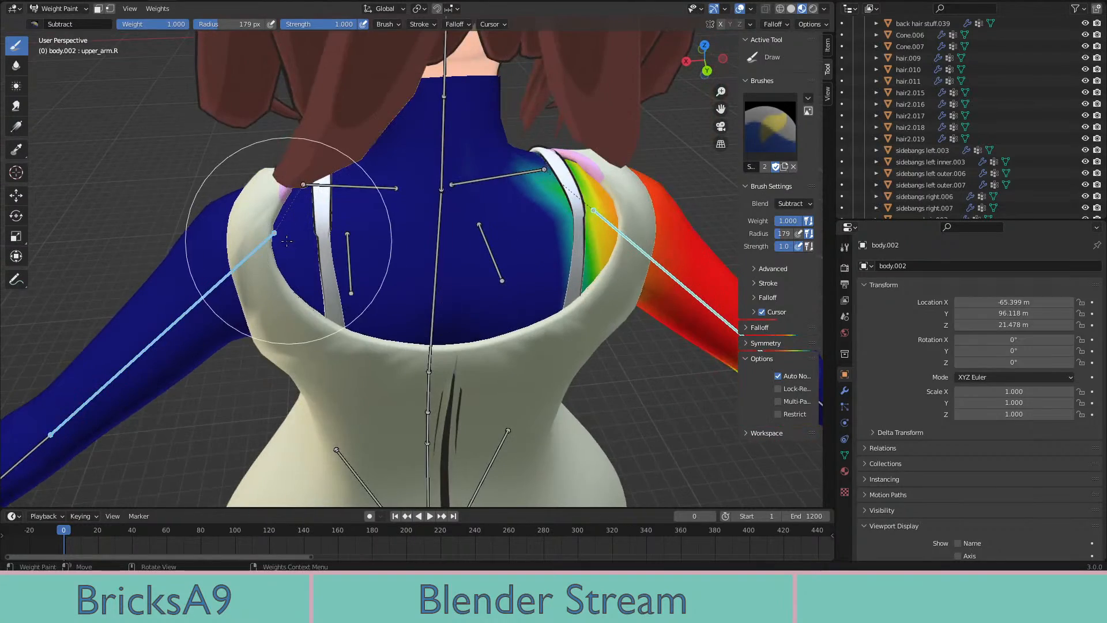
mouse_move(286, 241)
middle_mouse_down()
mouse_move(256, 270)
mouse_move(346, 276)
mouse_move(314, 254)
mouse_move(274, 281)
mouse_move(236, 282)
mouse_move(558, 276)
middle_mouse_up()
left_click(274, 281, "shift")
left_click(248, 284, "shift")
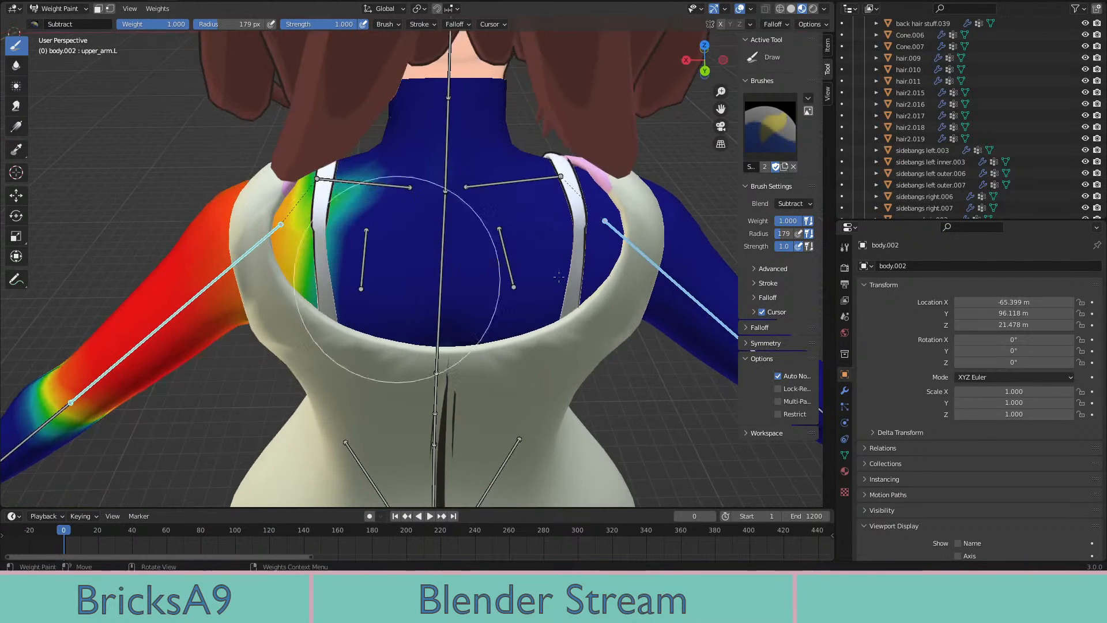
left_click(642, 255, "shift")
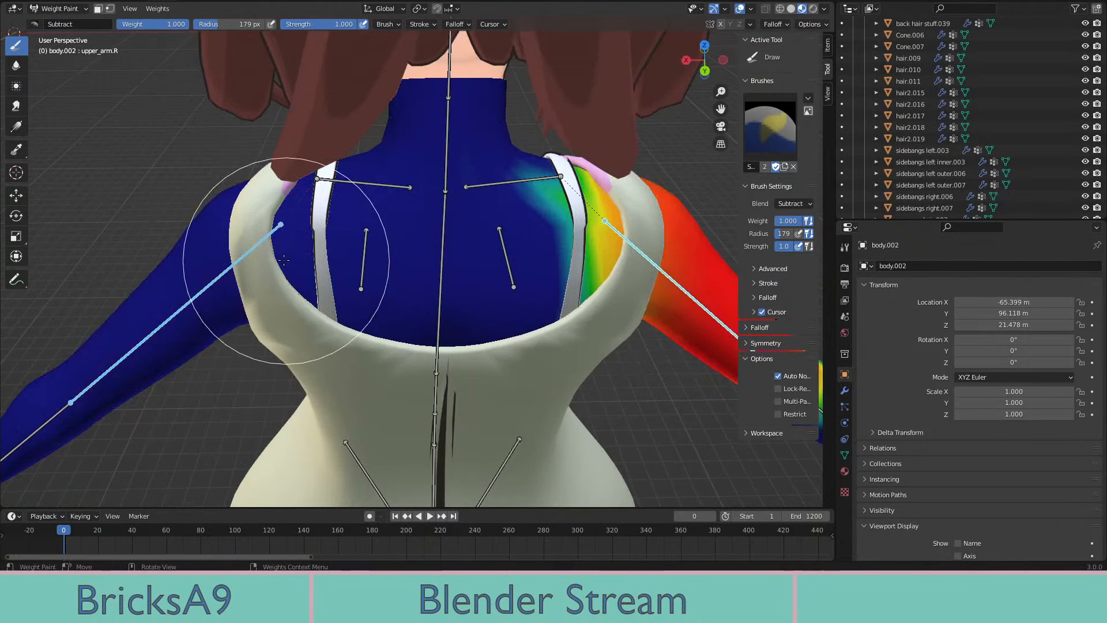
Examine the upper_arm.R weights on the body along the arm, around the shoulder strap and across the upper back
middle_click_drag(272, 259, 507, 230)
scroll(395, 346, "down", 3)
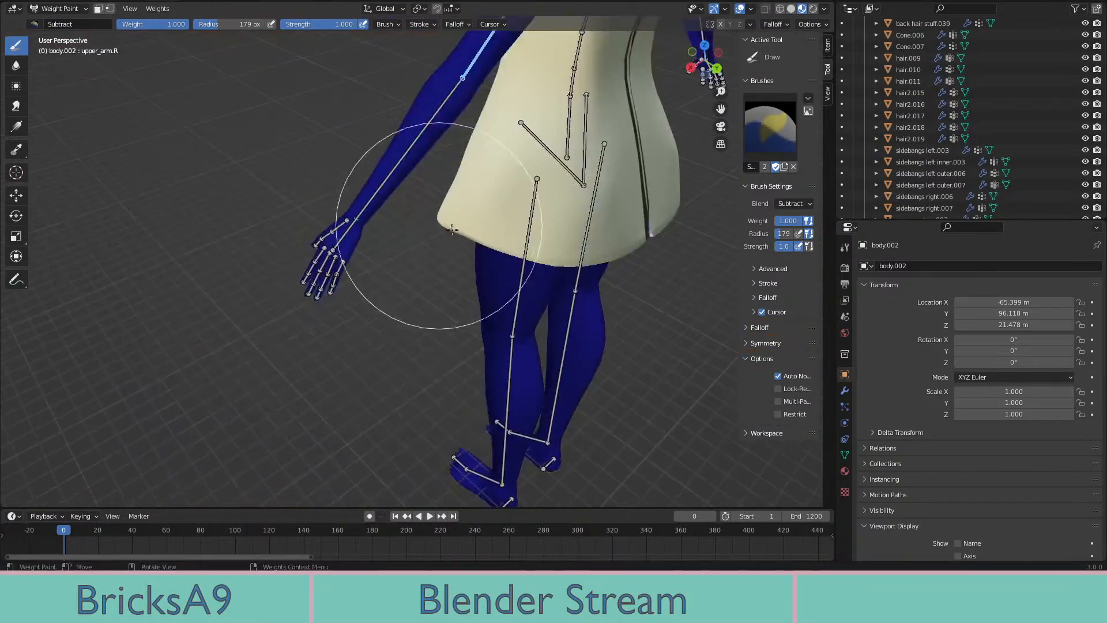
middle_click_drag(403, 248, 536, 322)
middle_click_drag(622, 288, 508, 271)
middle_click_drag(605, 191, 496, 260, "shift")
middle_click_drag(501, 191, 519, 216)
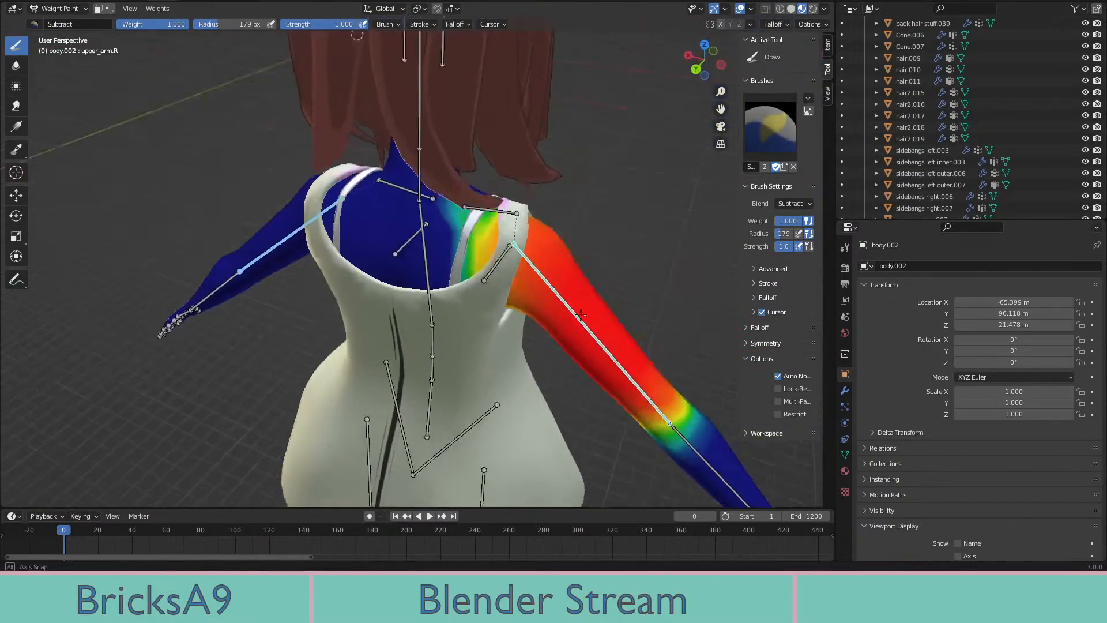
scroll(523, 211, "up", 4)
middle_click_drag(542, 147, 490, 222, "shift")
scroll(488, 219, "up", 3)
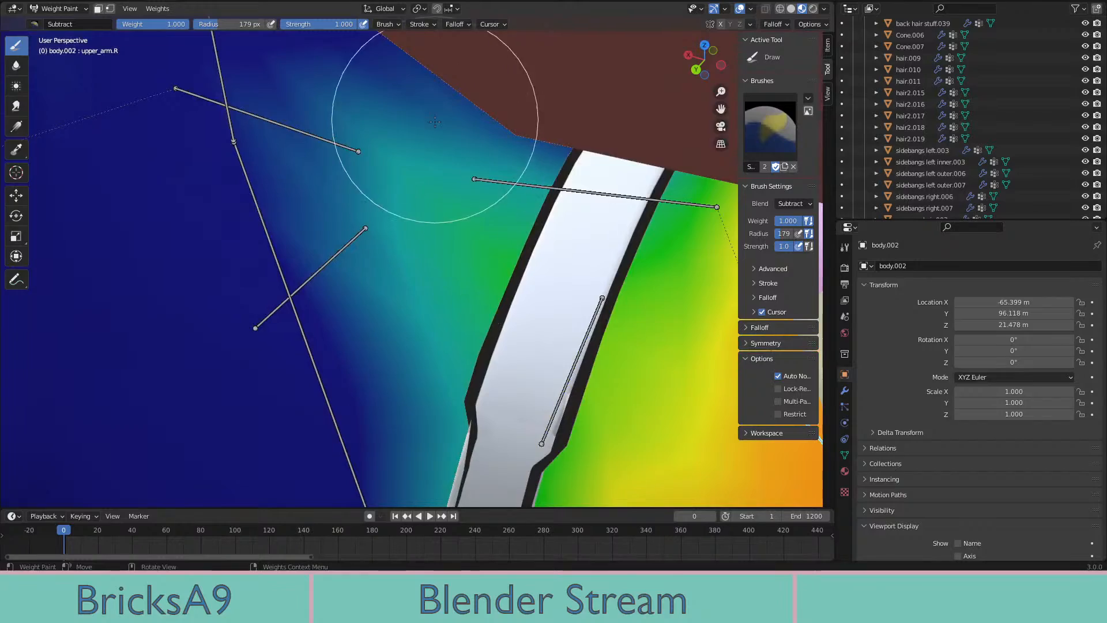
middle_click_drag(434, 121, 529, 145)
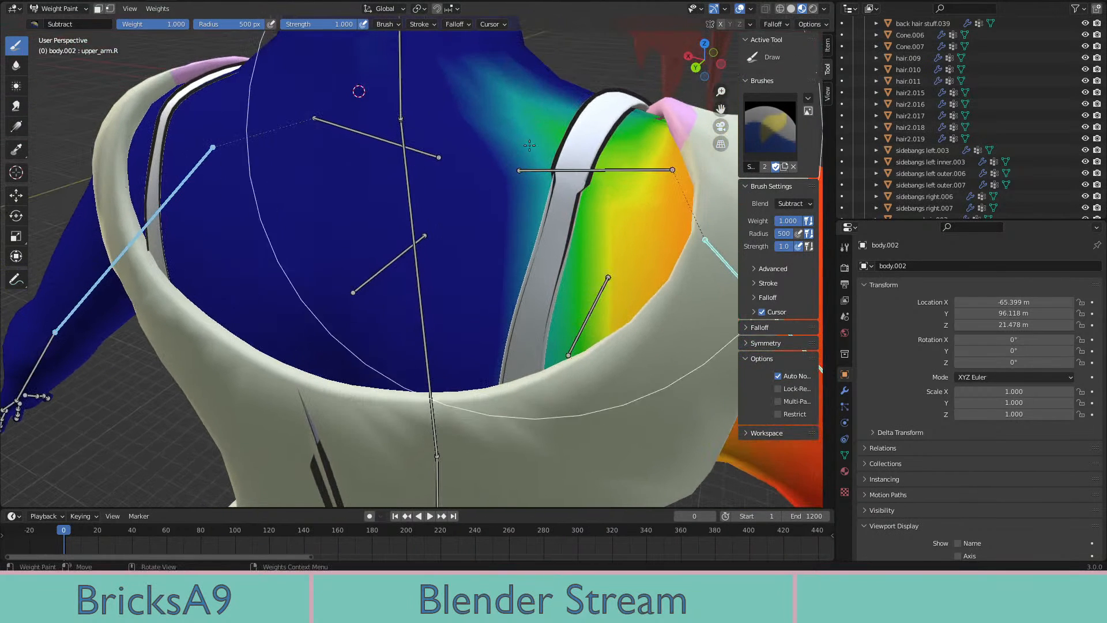
middle_click_drag(608, 191, 508, 219)
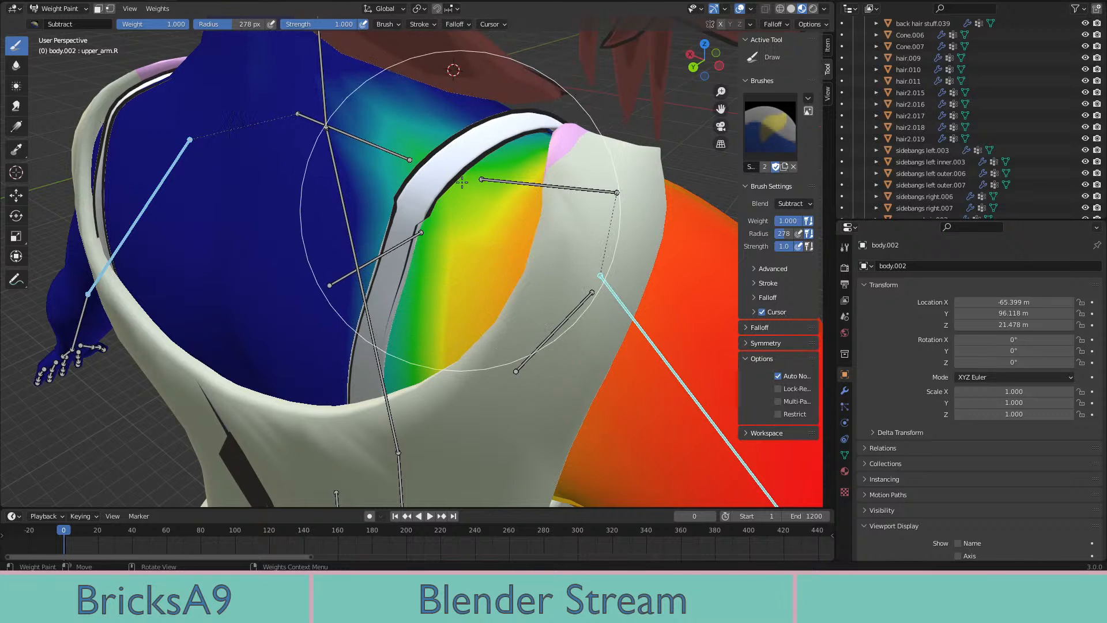
middle_click_drag(390, 140, 470, 142)
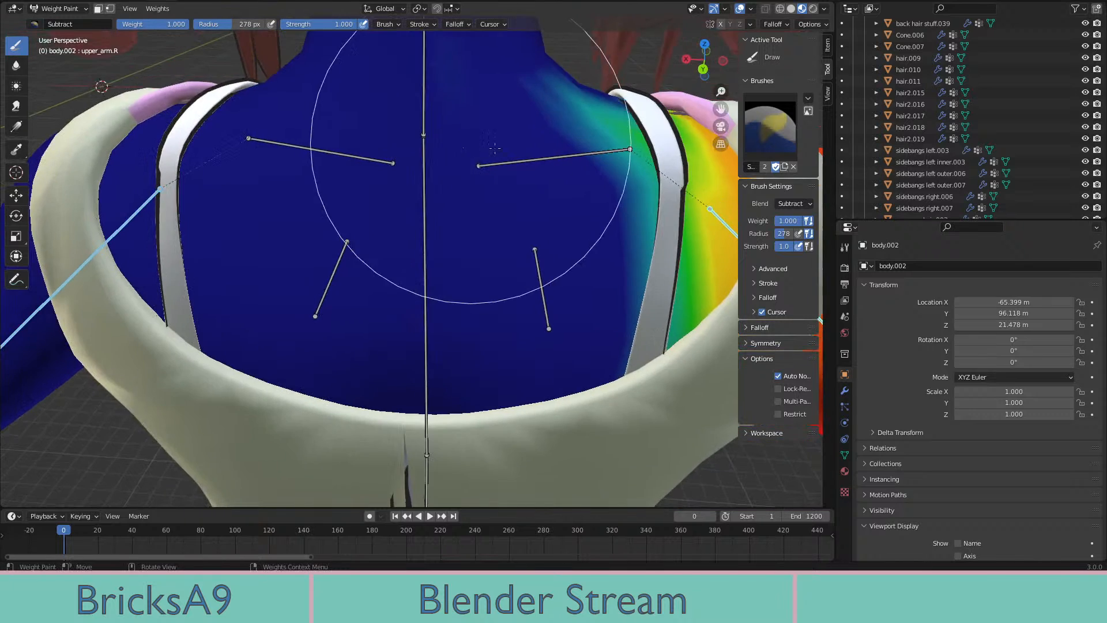
scroll(478, 146, "down", 3)
middle_click_drag(578, 219, 470, 177, "shift")
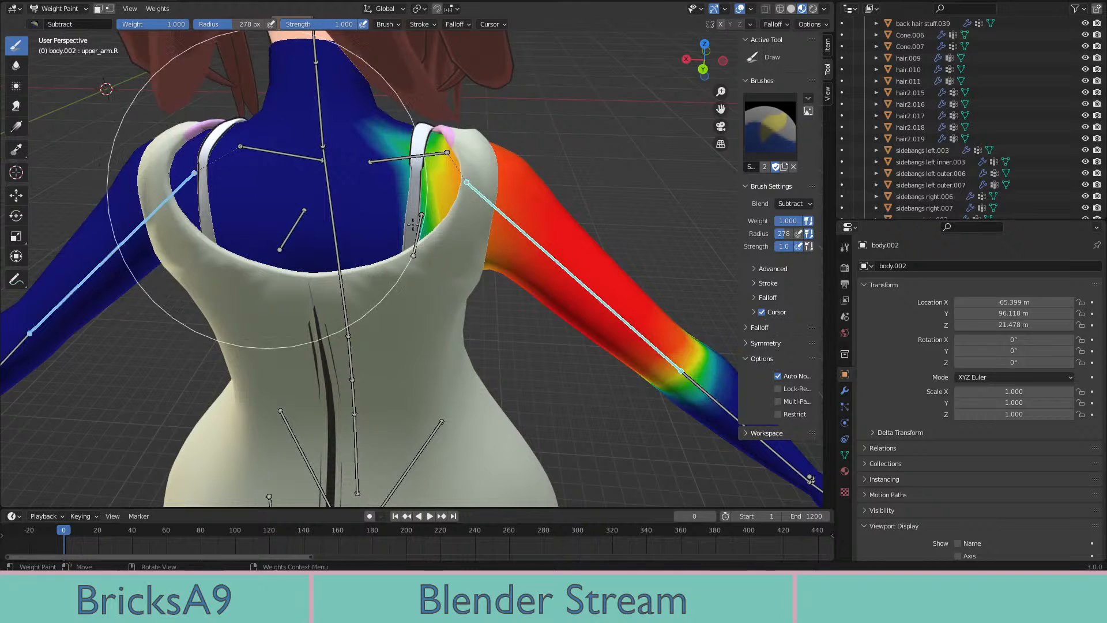
Try rotating the selected upper arm bones to test how the shoulders and gown deform
key("r")
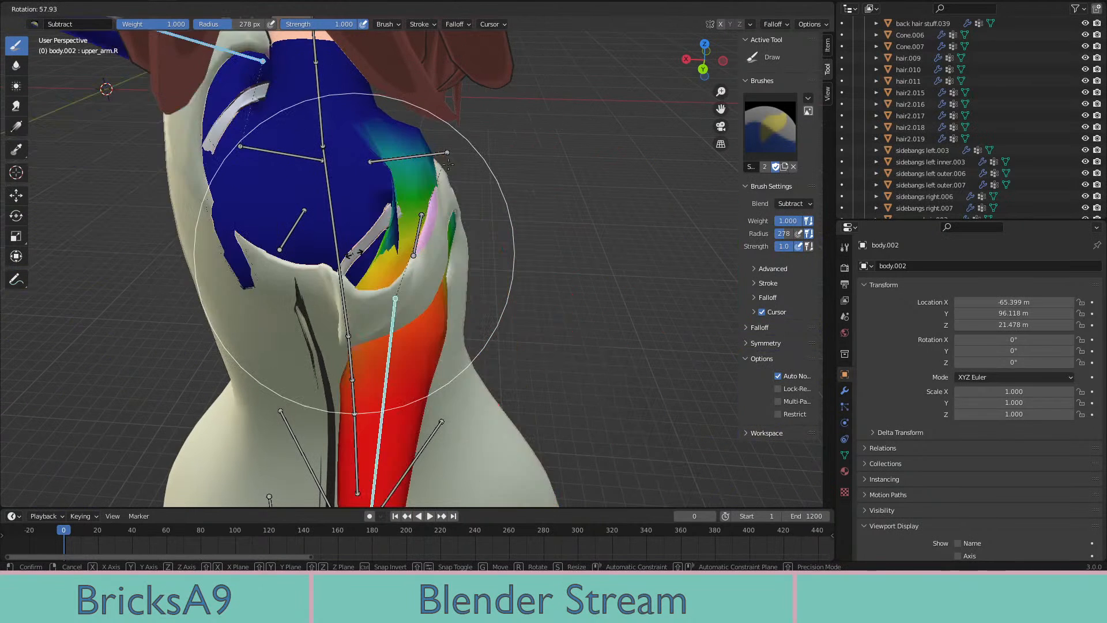
left_click(482, 250)
middle_click_drag(482, 250, 506, 198)
Temporarily hide gown-decorated.003 and examine the body's upper_arm.R weights around the underarm and shoulder blade
scroll(994, 165, "down", 6)
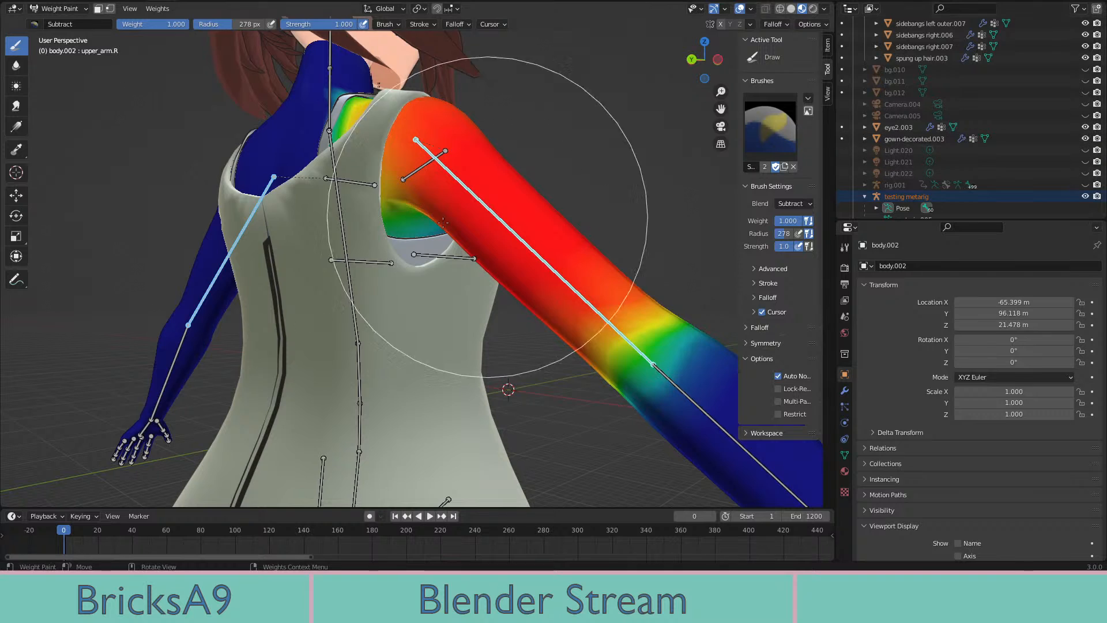
scroll(457, 241, "up", 3)
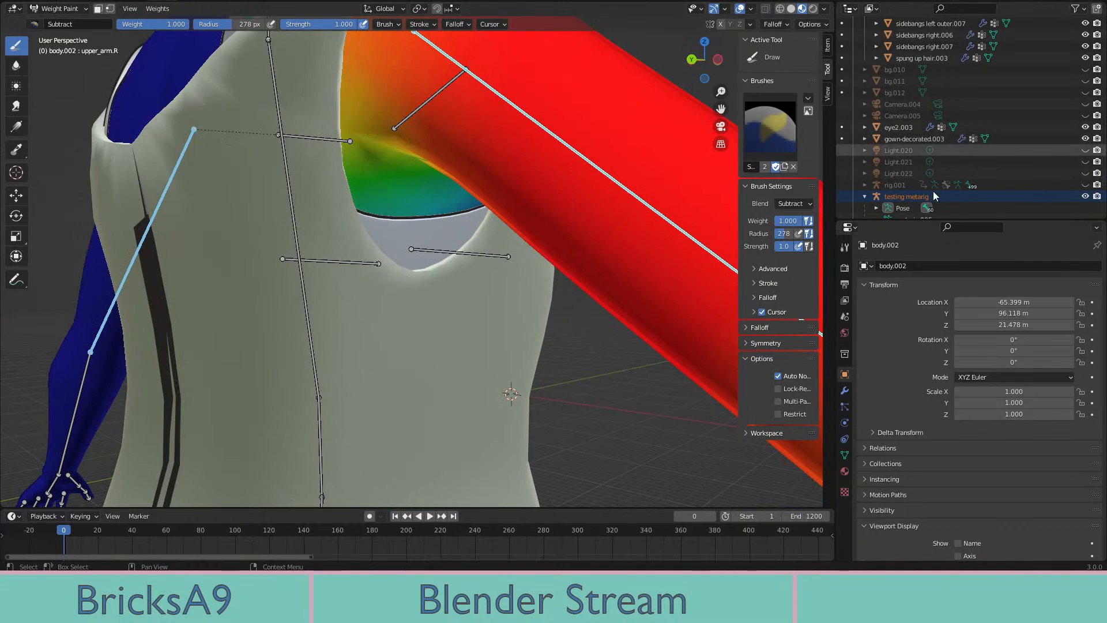
middle_click_drag(396, 192, 437, 196)
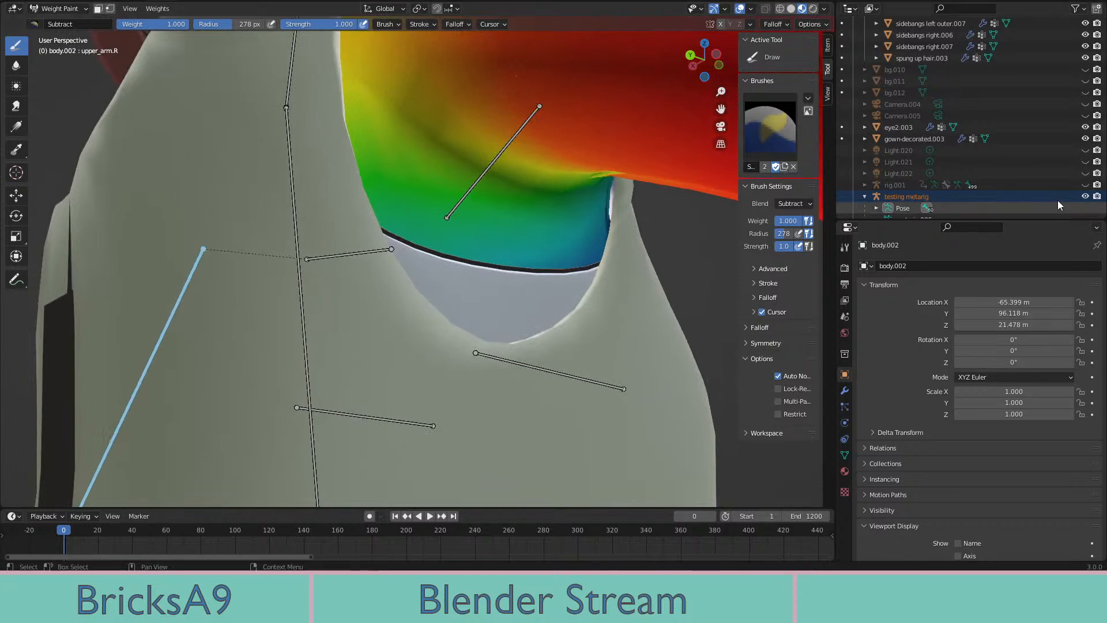
left_click(1085, 139)
mouse_move(444, 198)
middle_mouse_down()
mouse_move(470, 259)
mouse_move(445, 235)
mouse_move(384, 214)
mouse_move(365, 148)
mouse_move(388, 245)
mouse_move(366, 192)
mouse_move(342, 223)
middle_mouse_up()
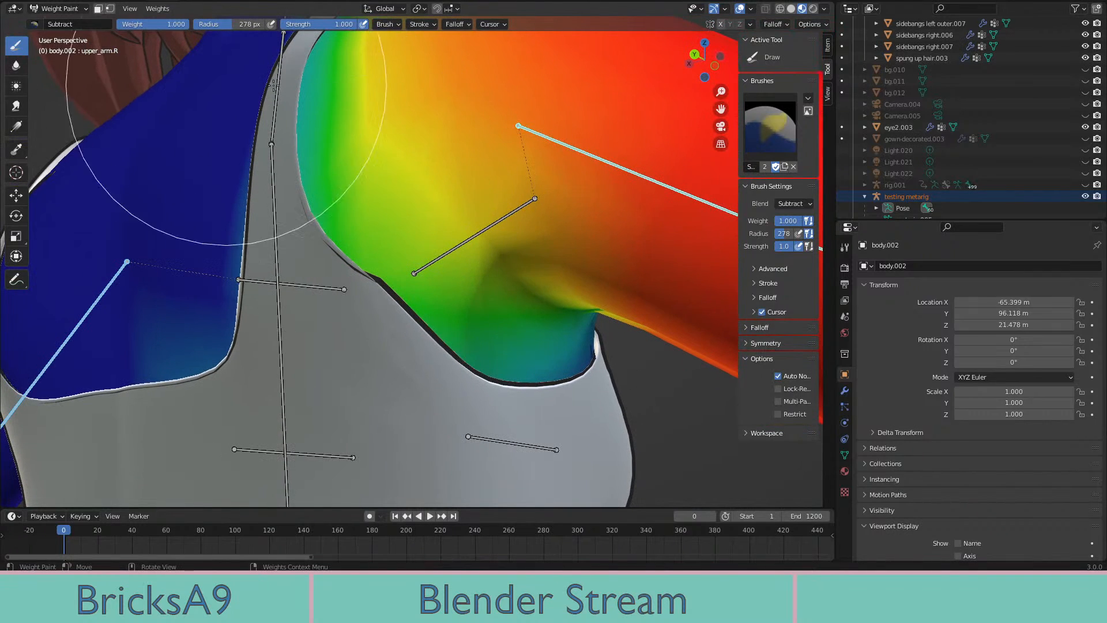
mouse_move(382, 321)
middle_mouse_down()
mouse_move(491, 356)
mouse_move(326, 371)
middle_mouse_up()
scroll(989, 168, "down", 4)
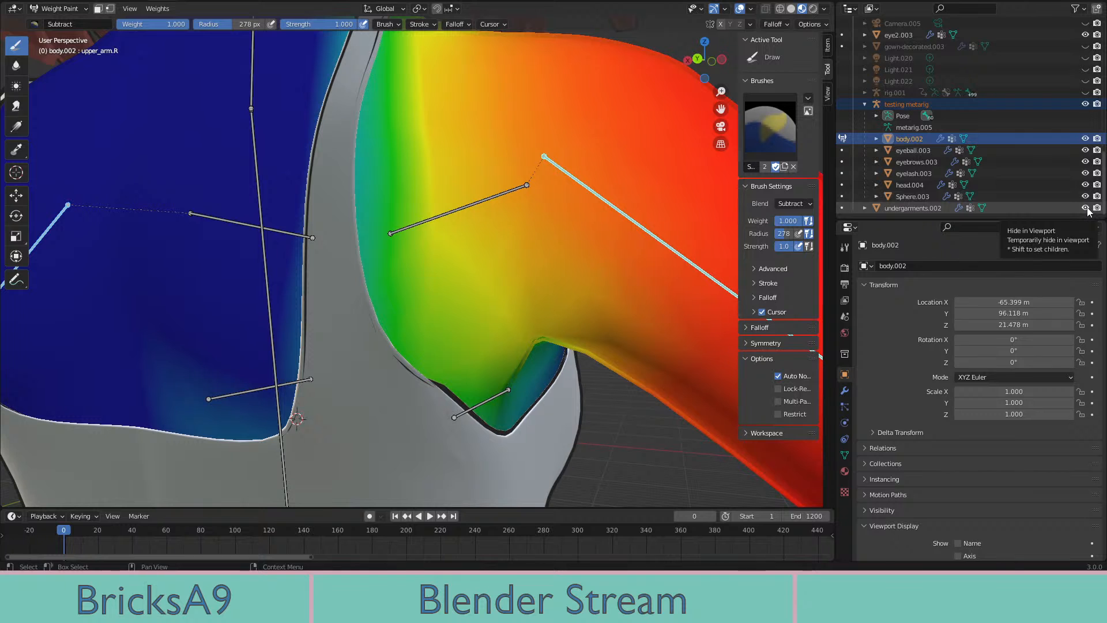
scroll(621, 241, "down", 3)
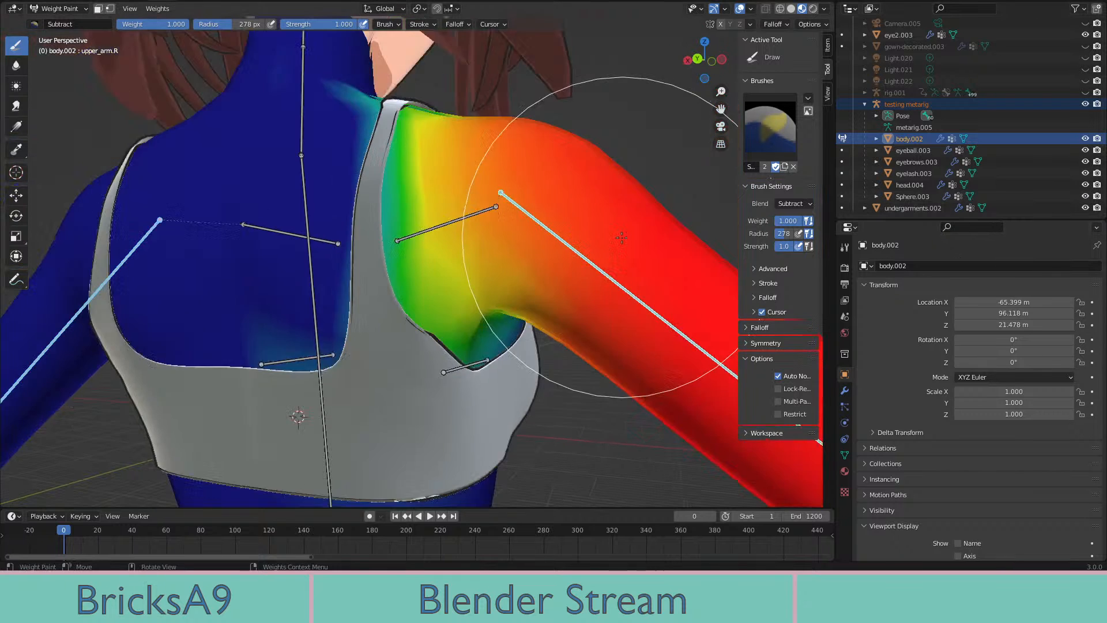
scroll(621, 242, "up", 2)
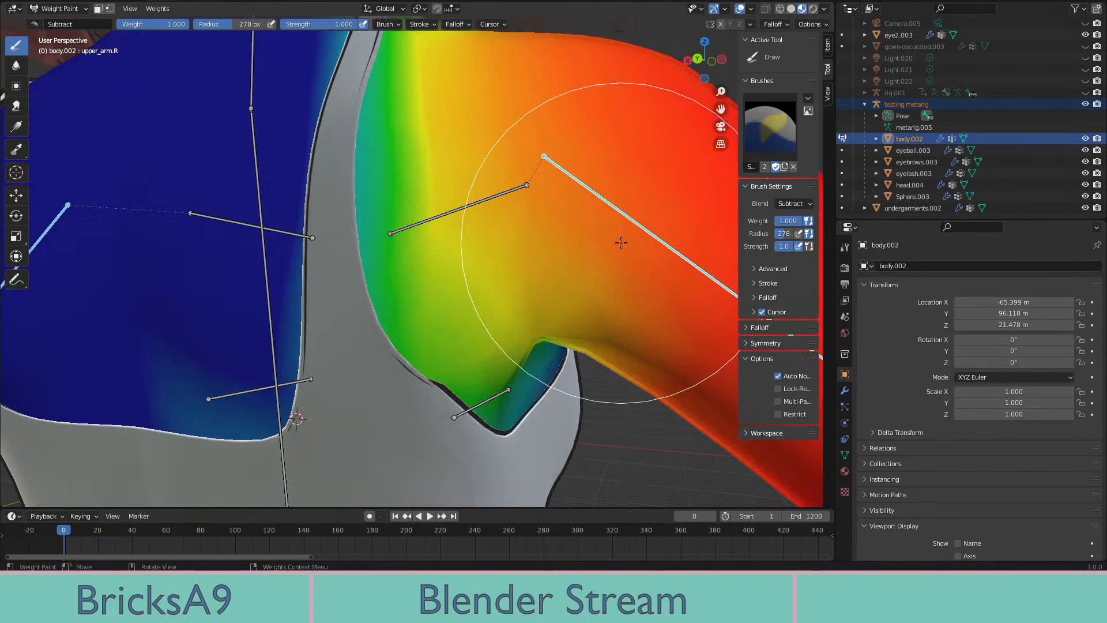
scroll(1067, 123, "up", 4)
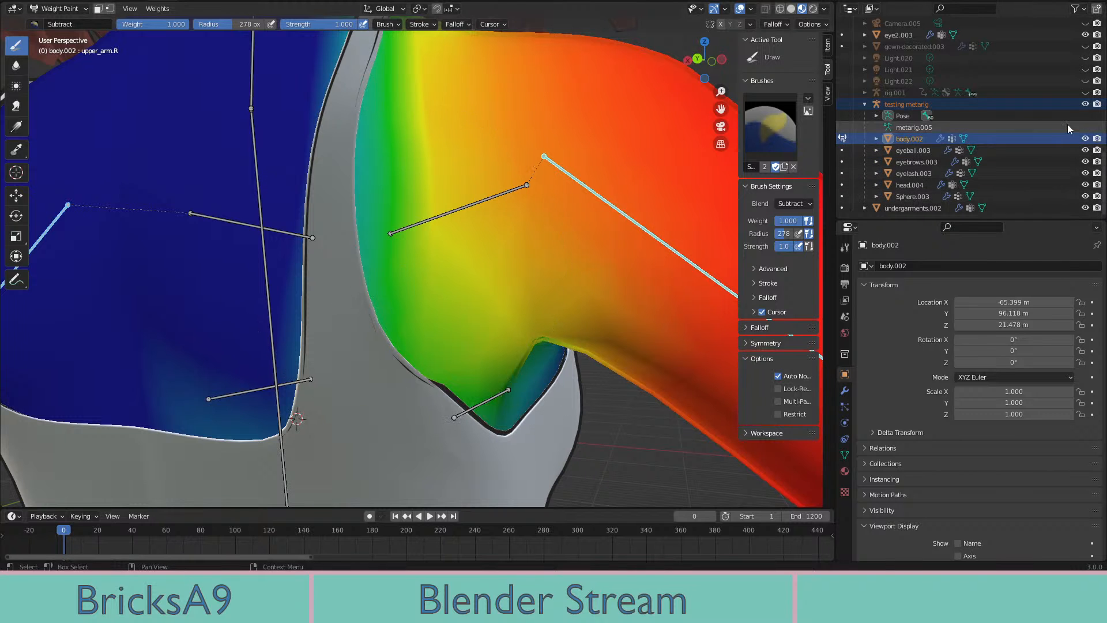
scroll(432, 231, "down", 4)
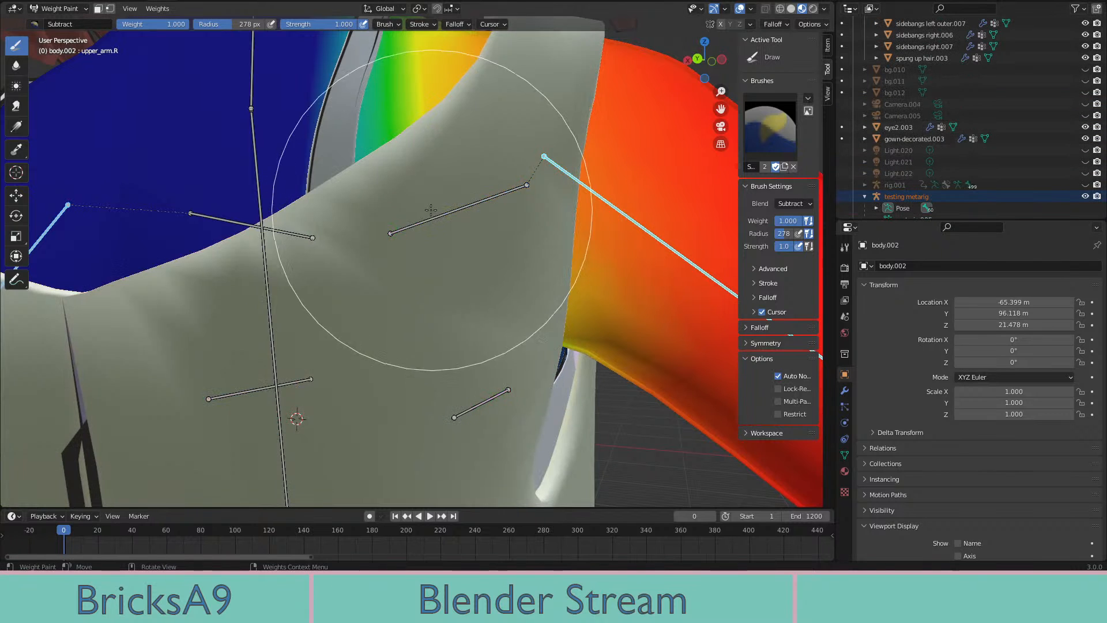
mouse_move(432, 264)
middle_mouse_down()
mouse_move(437, 252)
mouse_move(442, 263)
mouse_move(506, 271)
mouse_move(487, 321)
mouse_move(507, 322)
mouse_move(403, 239)
mouse_move(426, 248)
mouse_move(296, 234)
mouse_move(404, 201)
mouse_move(369, 214)
mouse_move(442, 248)
mouse_move(438, 235)
mouse_move(482, 236)
middle_mouse_up()
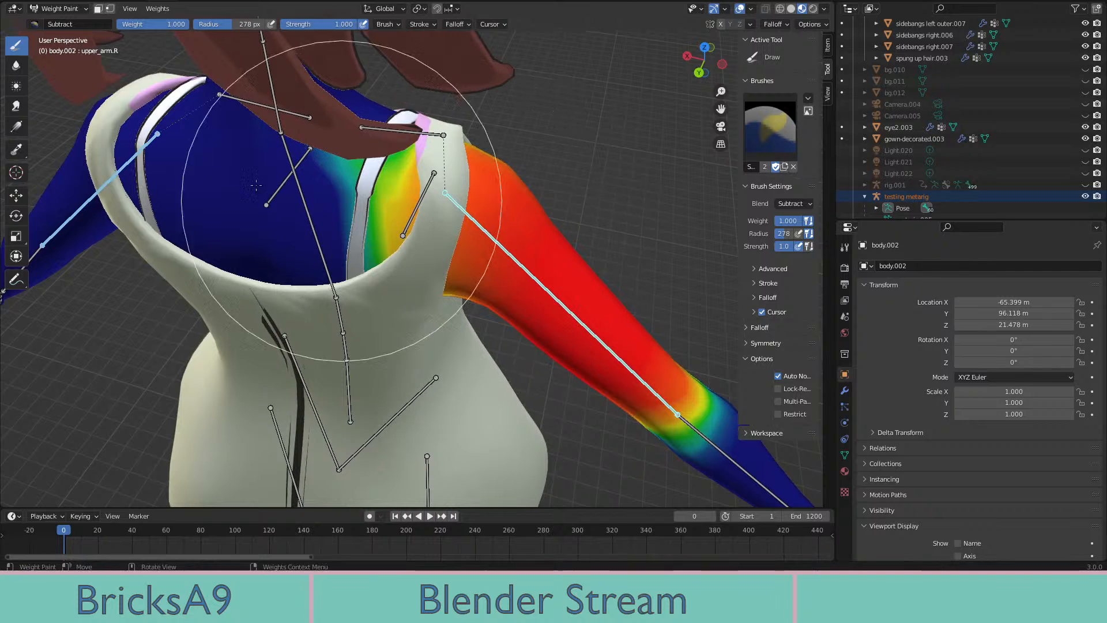
Switch to Object Mode and select the testing metarig together with gown-decorated.003 as the active object
key("ctrl+Tab")
mouse_move(43, 22)
middle_mouse_down()
mouse_move(492, 241)
mouse_move(415, 190)
middle_mouse_up()
left_click(401, 180)
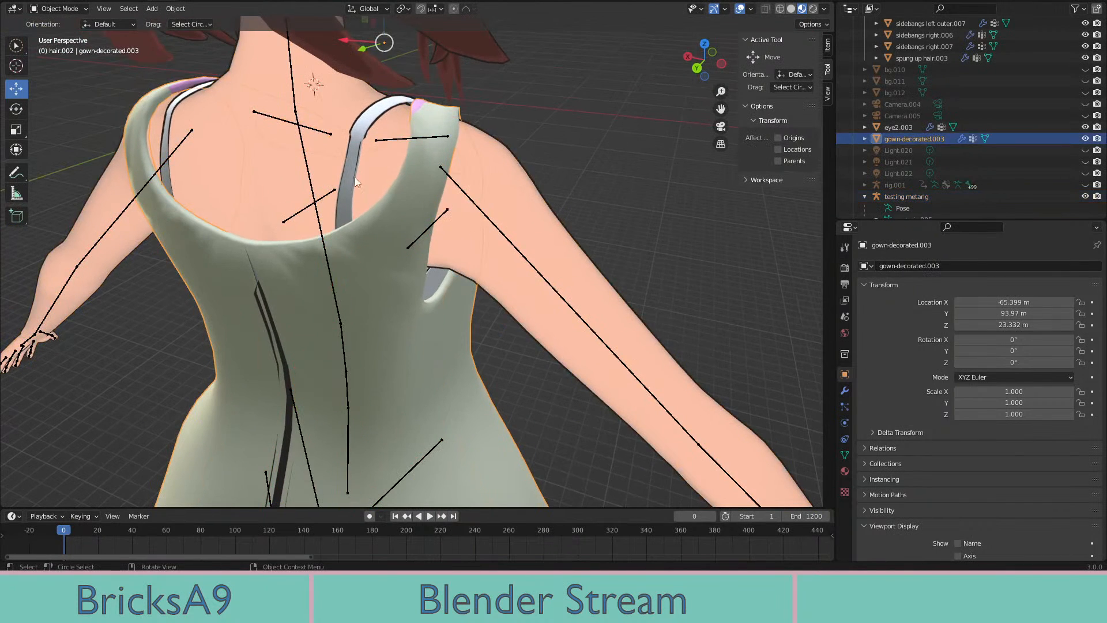
left_click(307, 169)
left_click(417, 185, "shift")
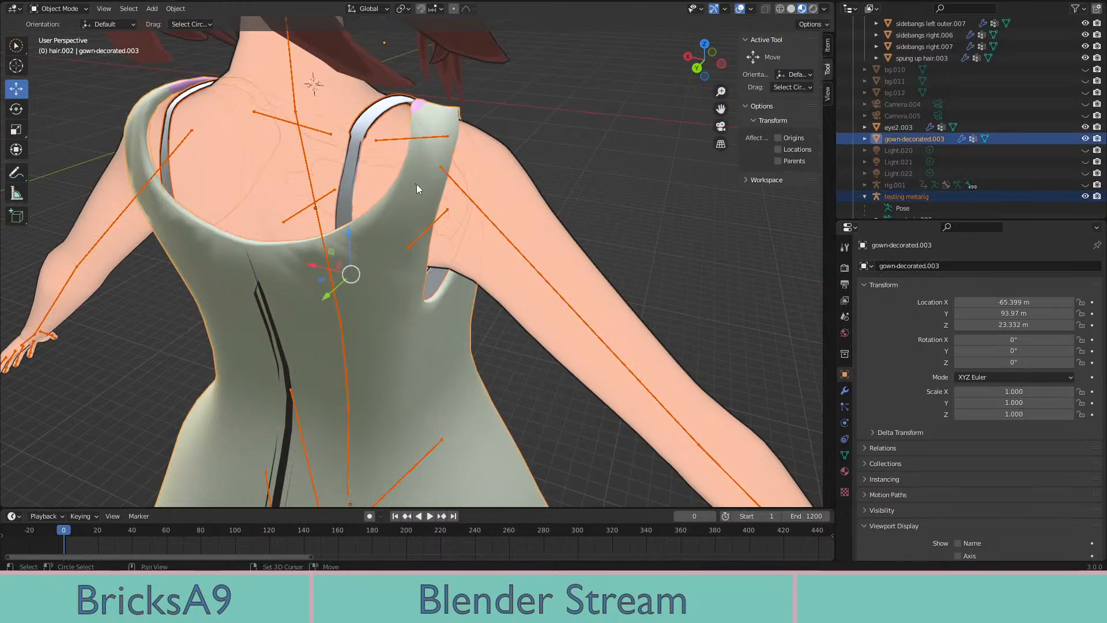
Examine the gown's side and back surfaces, checking the viewport shading options
mouse_move(416, 185)
middle_mouse_down()
mouse_move(518, 167)
mouse_move(496, 181)
mouse_move(271, 175)
mouse_move(223, 154)
mouse_move(114, 151)
mouse_move(384, 275)
mouse_move(396, 256)
middle_mouse_up()
key("z")
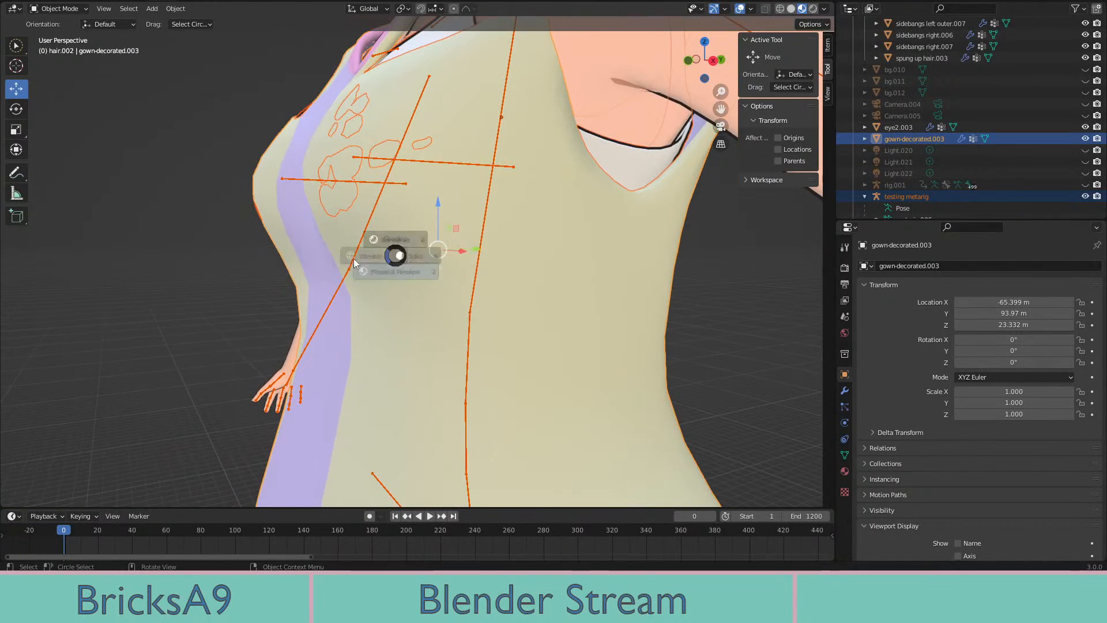
left_click(433, 330)
mouse_move(434, 329)
middle_mouse_down()
mouse_move(563, 317)
mouse_move(570, 330)
mouse_move(673, 328)
mouse_move(579, 309)
mouse_move(631, 298)
mouse_move(589, 284)
middle_mouse_up()
left_click(570, 330)
scroll(574, 326, "down", 4)
left_click(668, 323)
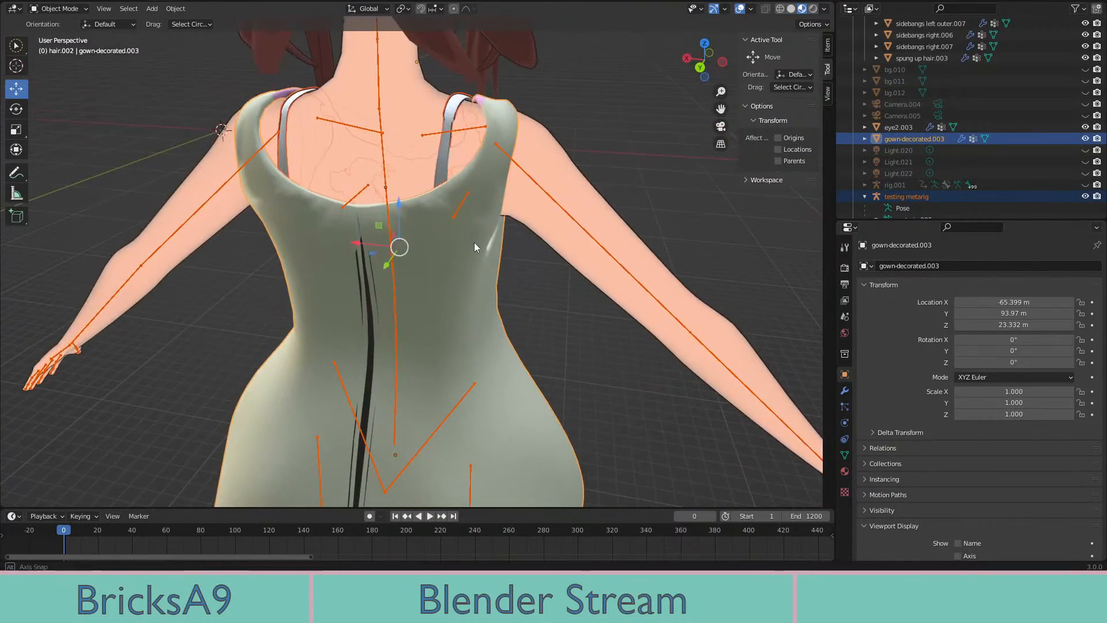
Inspect both armholes and the shoulder straps of the gown for its fit against the body and undergarments
middle_click_drag(475, 246, 536, 257)
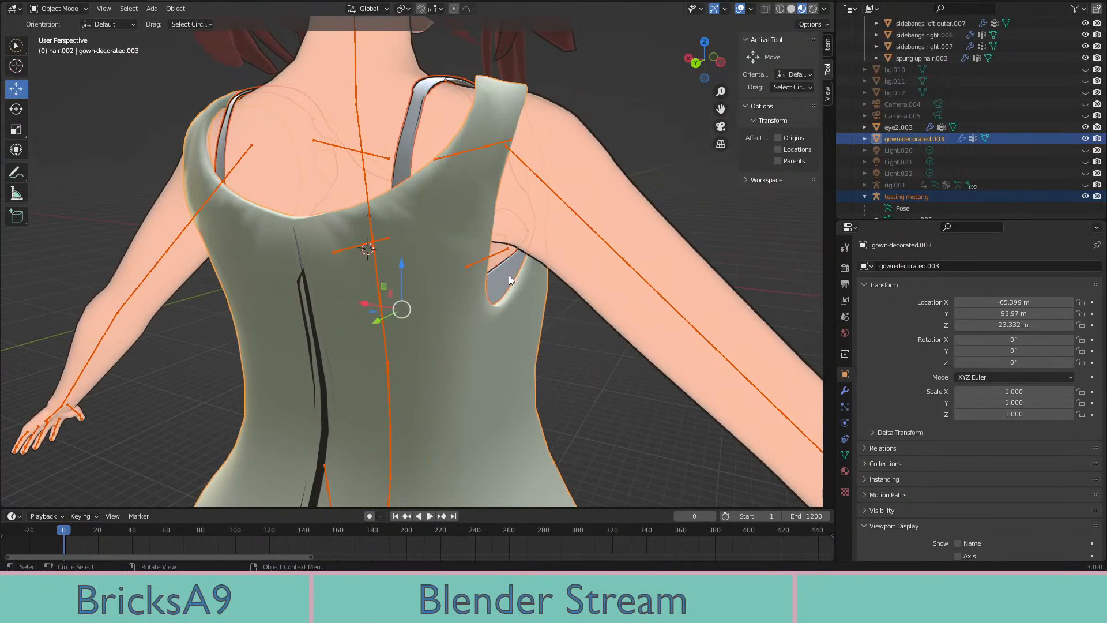
middle_click_drag(493, 279, 676, 280)
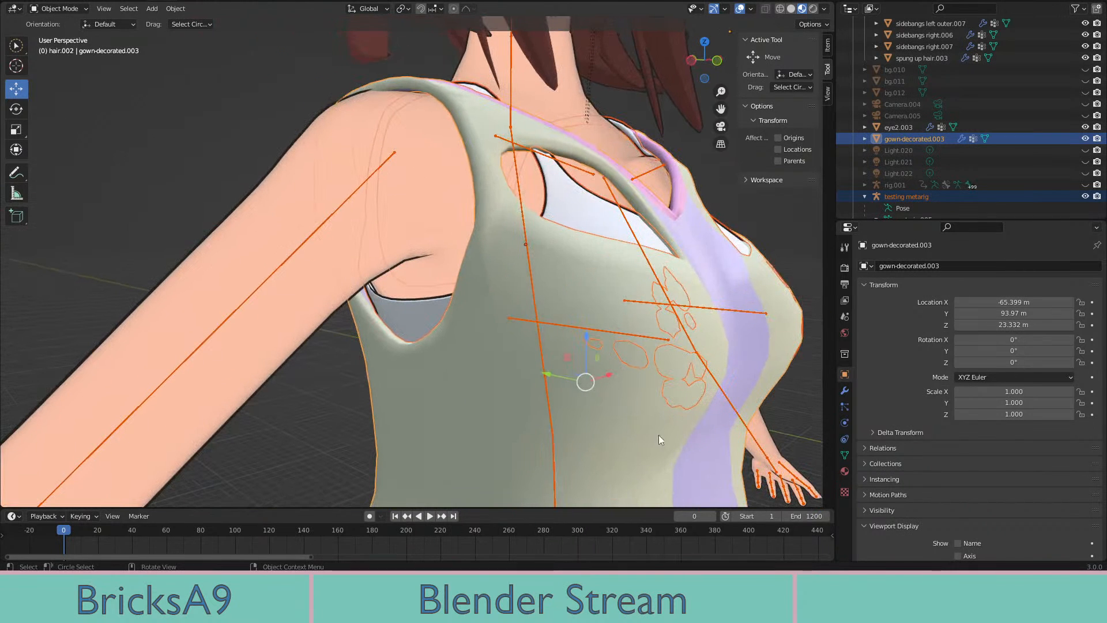
middle_click_drag(673, 302, 487, 320)
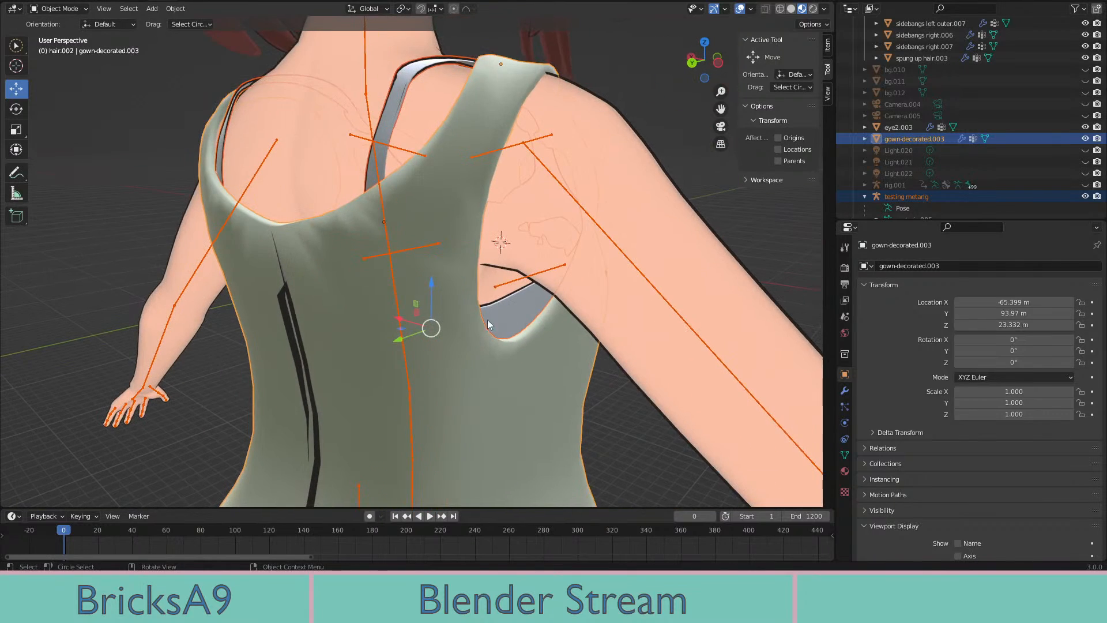
scroll(503, 324, "down", 3)
middle_click_drag(619, 300, 559, 301)
key("z")
left_click(473, 310)
mouse_move(446, 318)
middle_mouse_down()
mouse_move(549, 397)
mouse_move(562, 345)
middle_mouse_up()
key("shift+z")
scroll(562, 345, "up", 3)
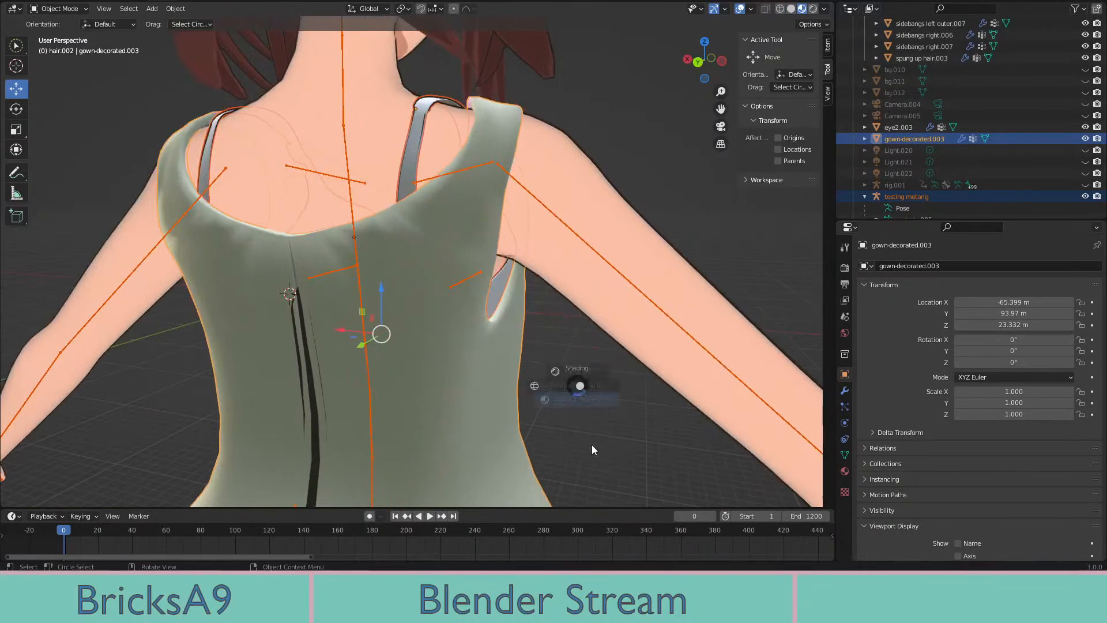
Put gown-decorated.003 in Weight Paint mode and display its upper_arm.R weights across the back and armhole
middle_click_drag(503, 260, 509, 243)
middle_click_drag(484, 206, 516, 217)
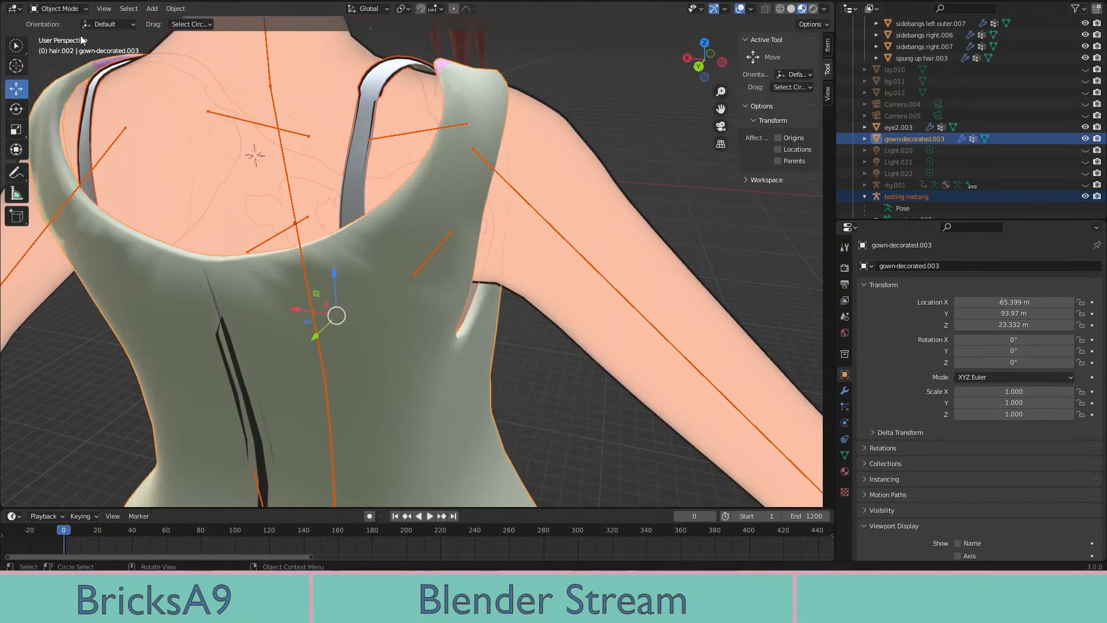
left_click(68, 11)
left_click(66, 70)
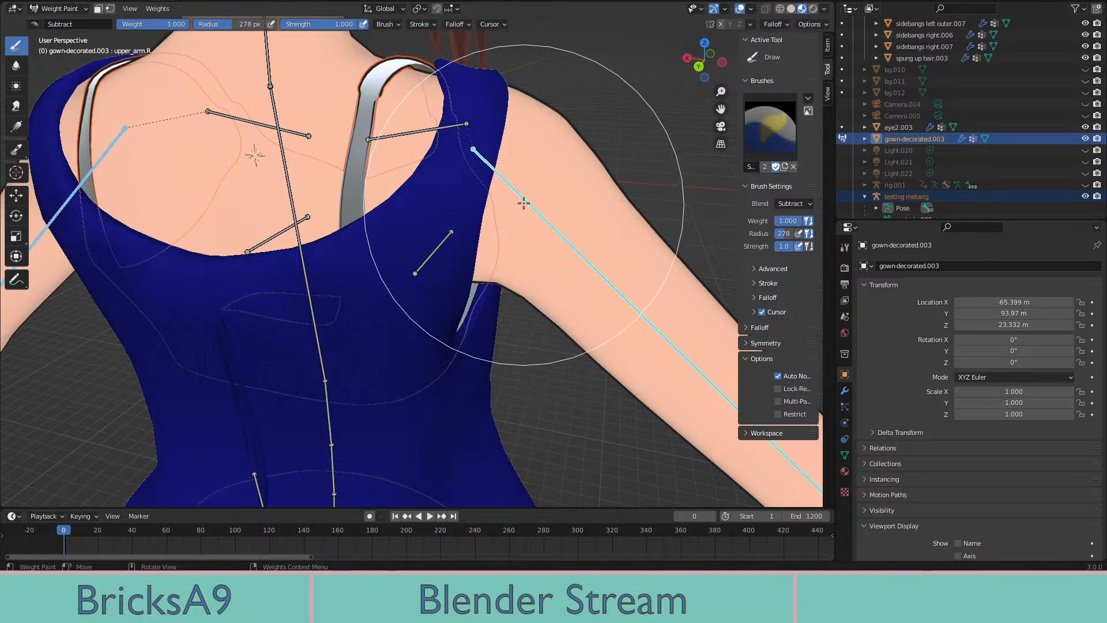
middle_click_drag(534, 197, 487, 193)
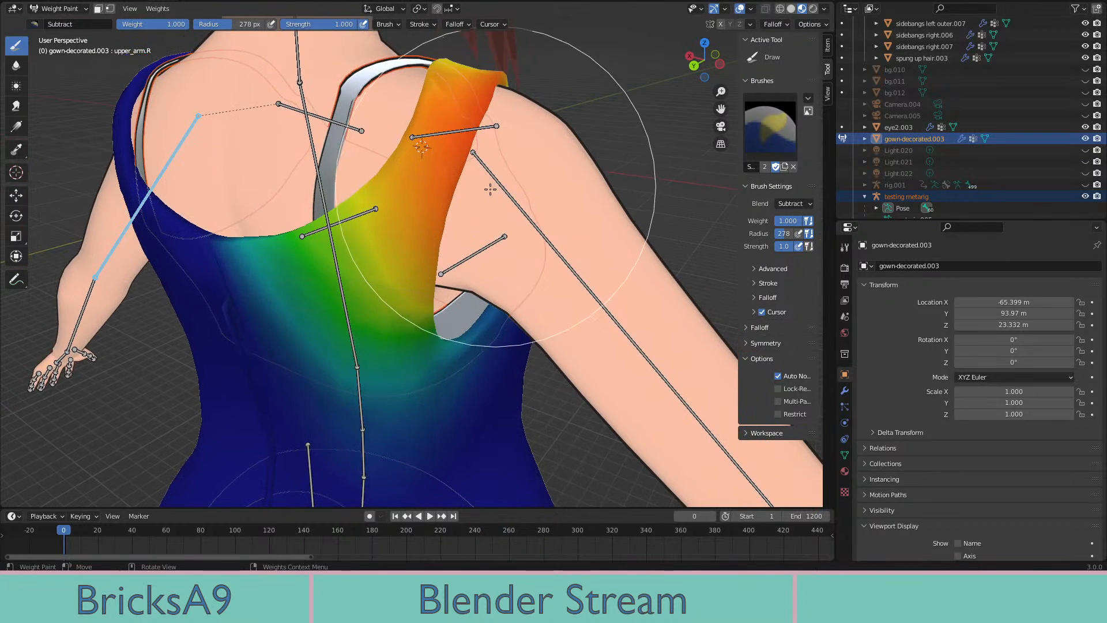
mouse_move(494, 246)
middle_mouse_down()
mouse_move(476, 256)
mouse_move(521, 228)
mouse_move(466, 242)
mouse_move(441, 215)
mouse_move(413, 233)
mouse_move(550, 283)
mouse_move(478, 291)
middle_mouse_up()
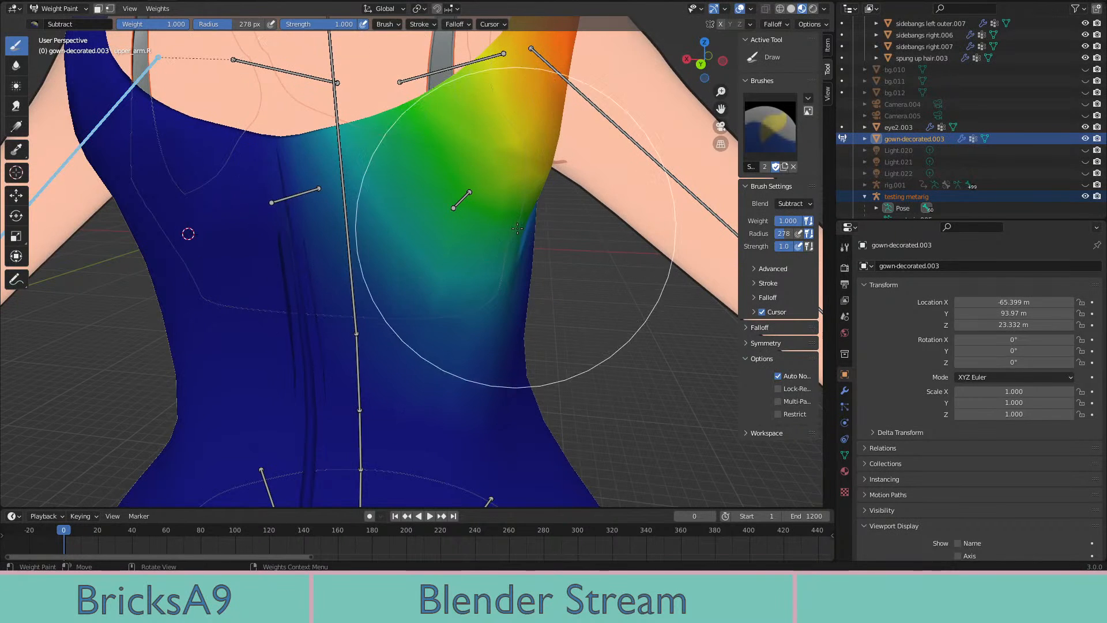
Compare the gown's upper_arm.R weights with its upper_arm.L weights across the back and shoulders
scroll(461, 198, "up", 2)
scroll(570, 227, "down", 3)
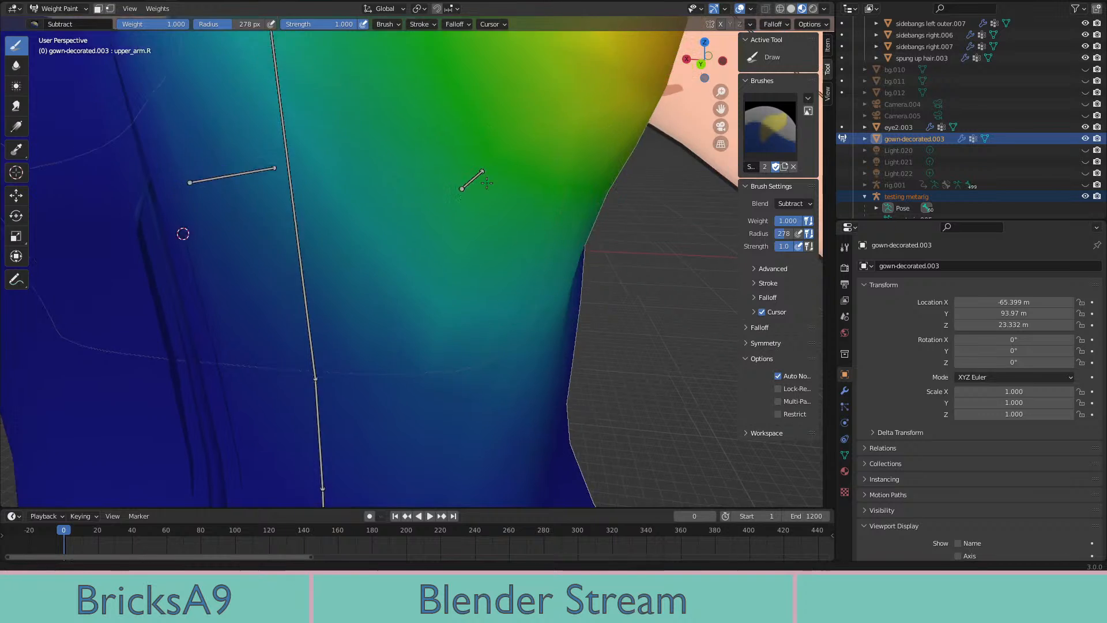
left_click(561, 126, "ctrl")
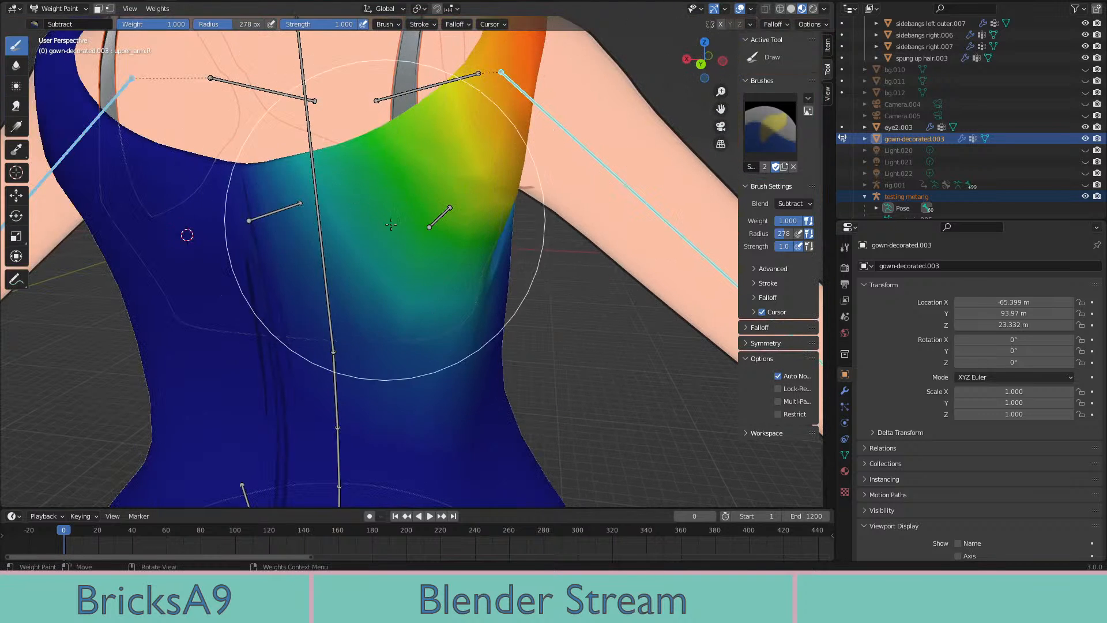
scroll(442, 234, "down", 5)
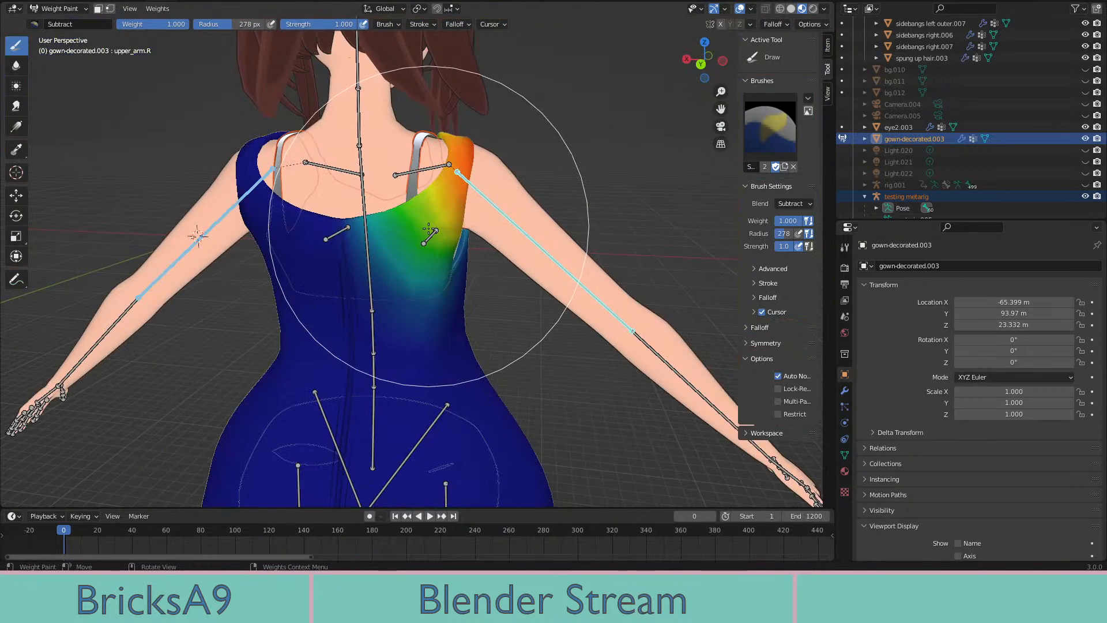
scroll(392, 170, "up", 4)
scroll(397, 183, "up", 2)
scroll(432, 216, "down", 3)
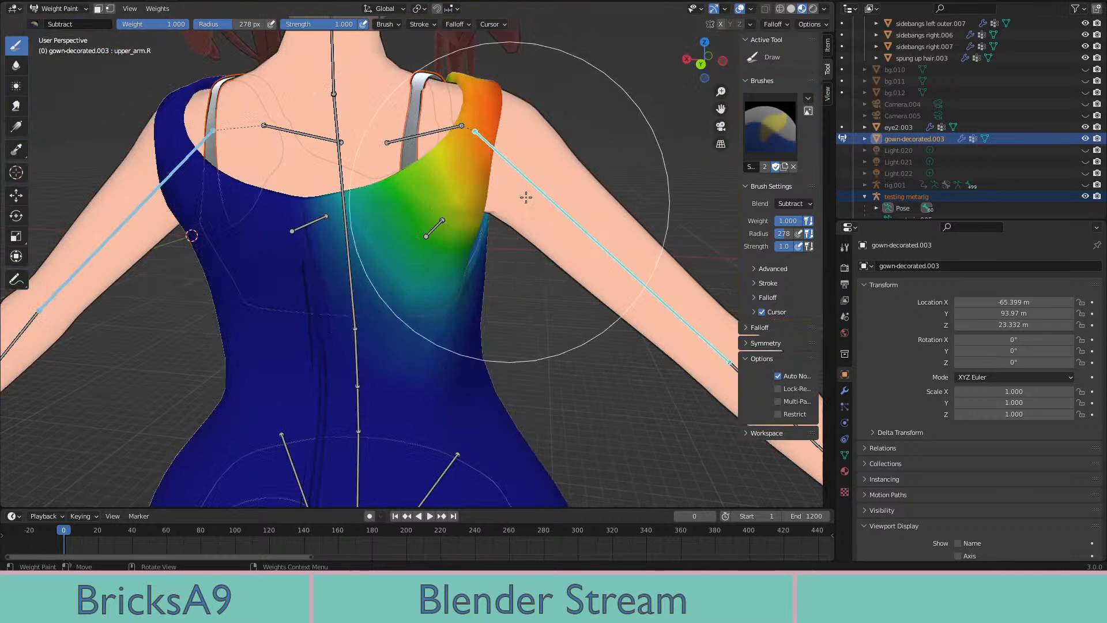
left_click(145, 202, "ctrl")
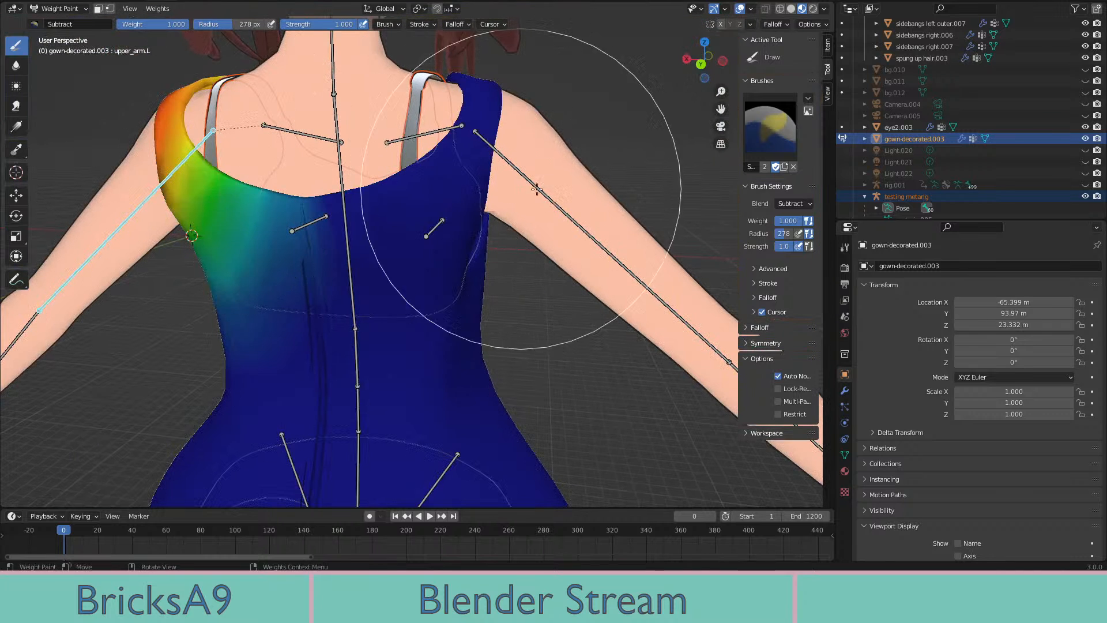
left_click(513, 175, "shift")
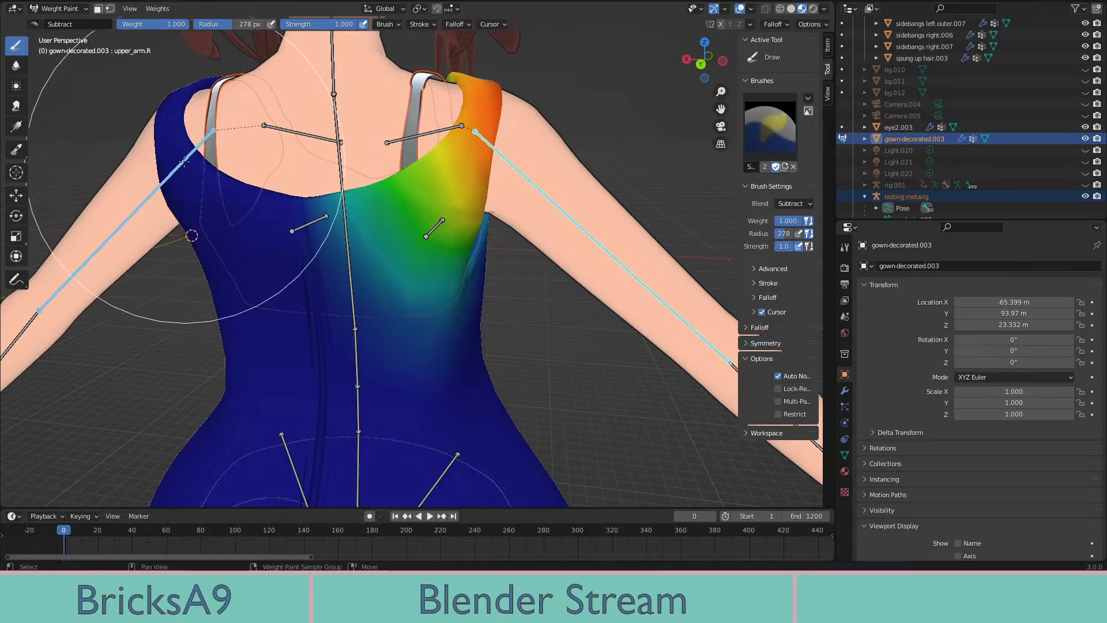
left_click(199, 171, "shift")
Subtract upper_arm.L weight from the middle and left side of the gown's back using a 128 px brush at strength 1.000
middle_click_drag(296, 202, 410, 201, "shift")
scroll(384, 216, "up", 3)
mouse_move(410, 202)
left_mouse_down()
mouse_move(360, 185)
mouse_move(308, 287)
left_mouse_up()
mouse_move(308, 288)
middle_mouse_down()
mouse_move(414, 276)
mouse_move(173, 426)
mouse_move(289, 346)
mouse_move(507, 346)
mouse_move(417, 242)
mouse_move(456, 248)
middle_mouse_up()
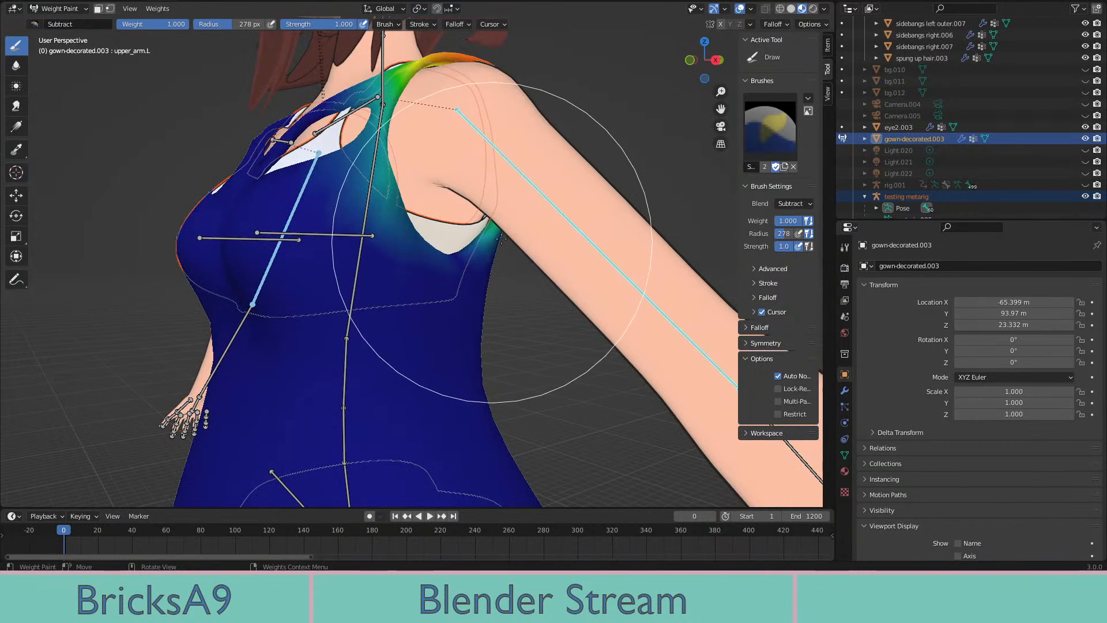
mouse_move(691, 173)
middle_mouse_down()
mouse_move(628, 217)
mouse_move(461, 277)
mouse_move(576, 155)
middle_mouse_up()
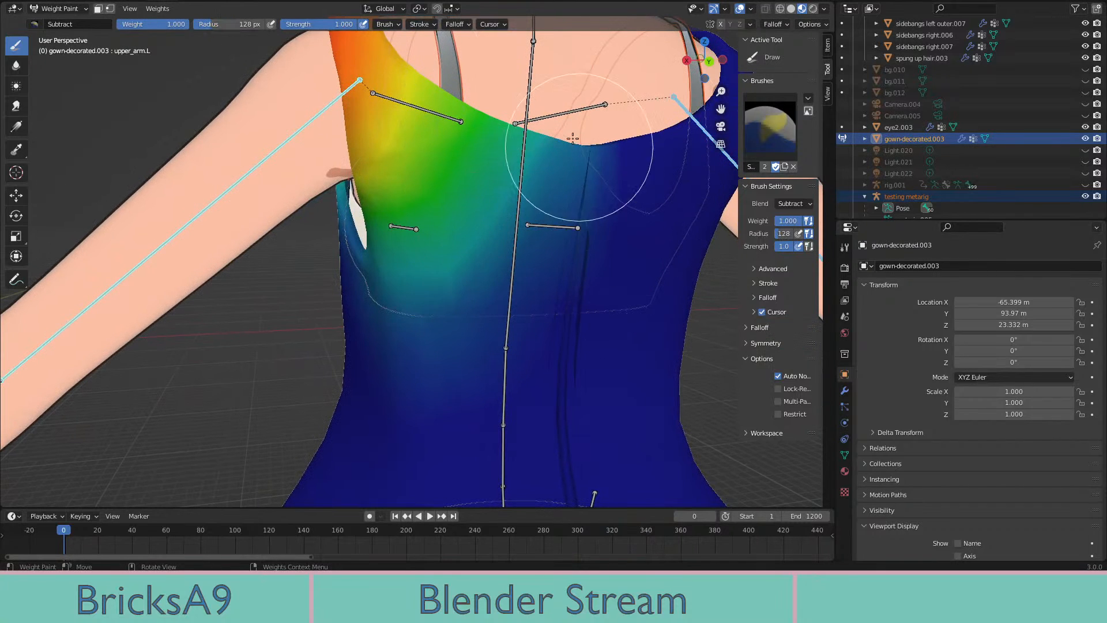
mouse_move(572, 138)
left_mouse_down()
mouse_move(536, 190)
mouse_move(513, 279)
left_mouse_up()
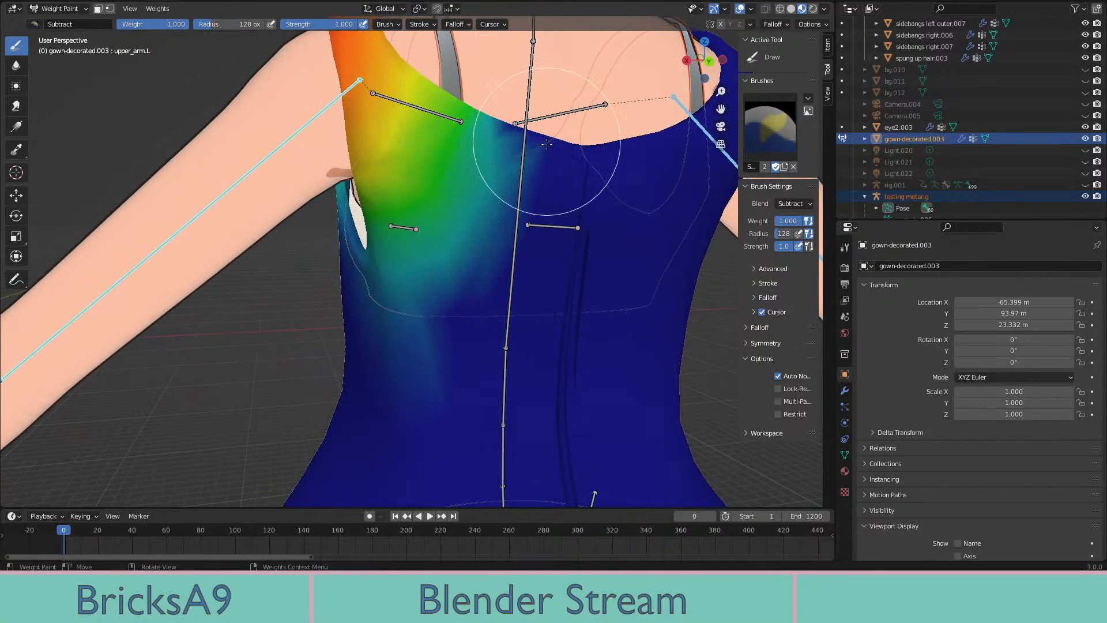
middle_click_drag(546, 144, 506, 169)
mouse_move(469, 227)
left_mouse_down()
mouse_move(388, 319)
mouse_move(391, 292)
mouse_move(434, 267)
left_mouse_up()
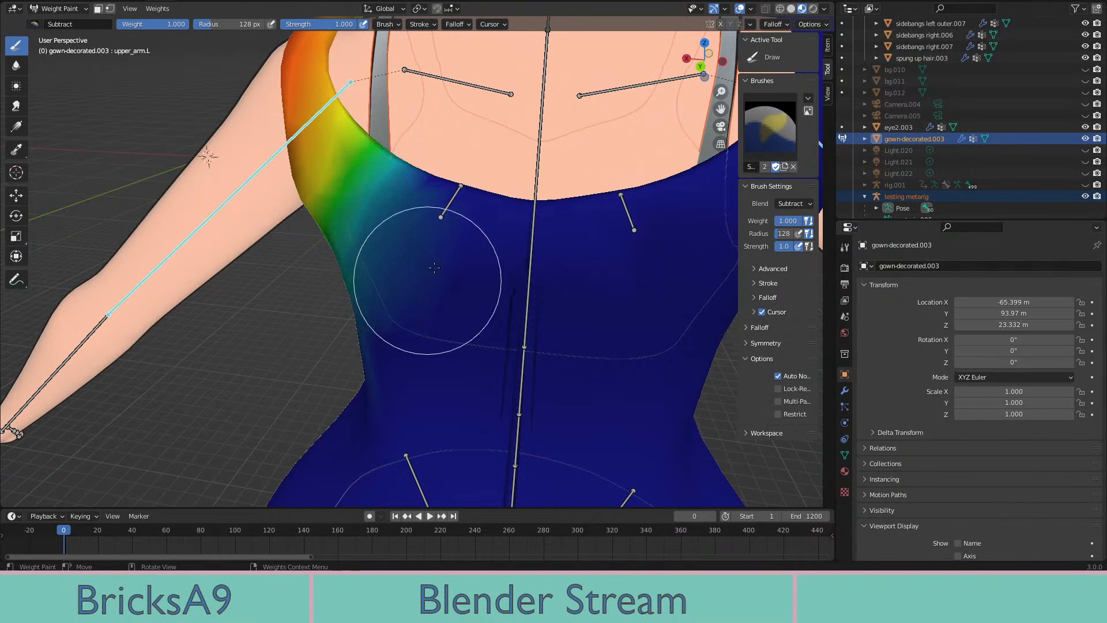
Subtract the remaining upper_arm.L weight from the gown's left side, below the armhole
middle_click_drag(434, 268, 502, 157)
scroll(506, 271, "down", 6)
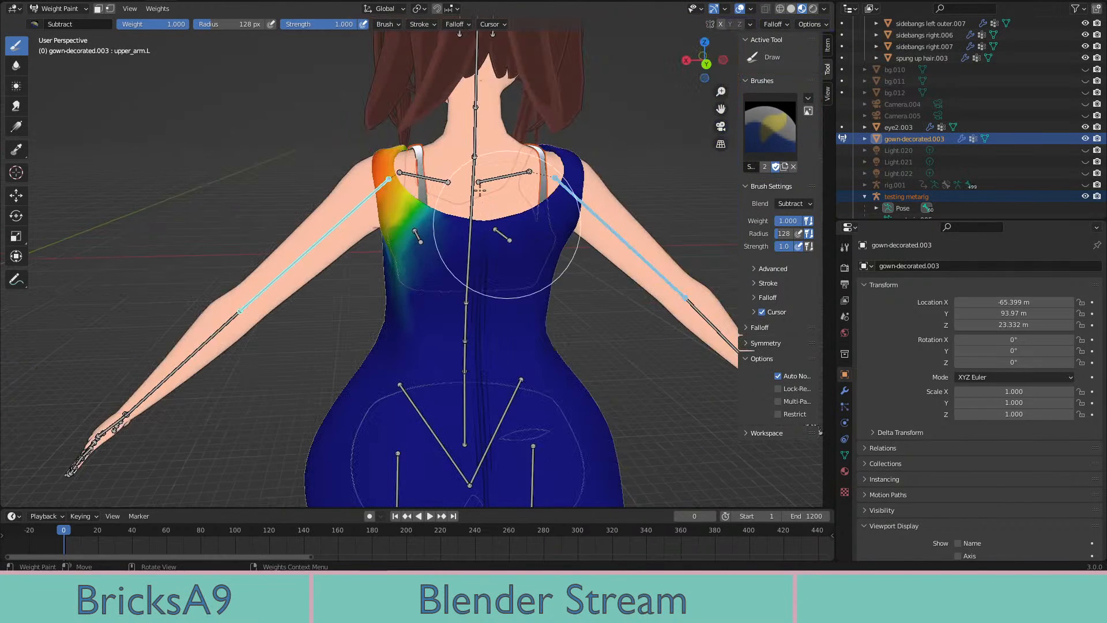
scroll(405, 386, "up", 10)
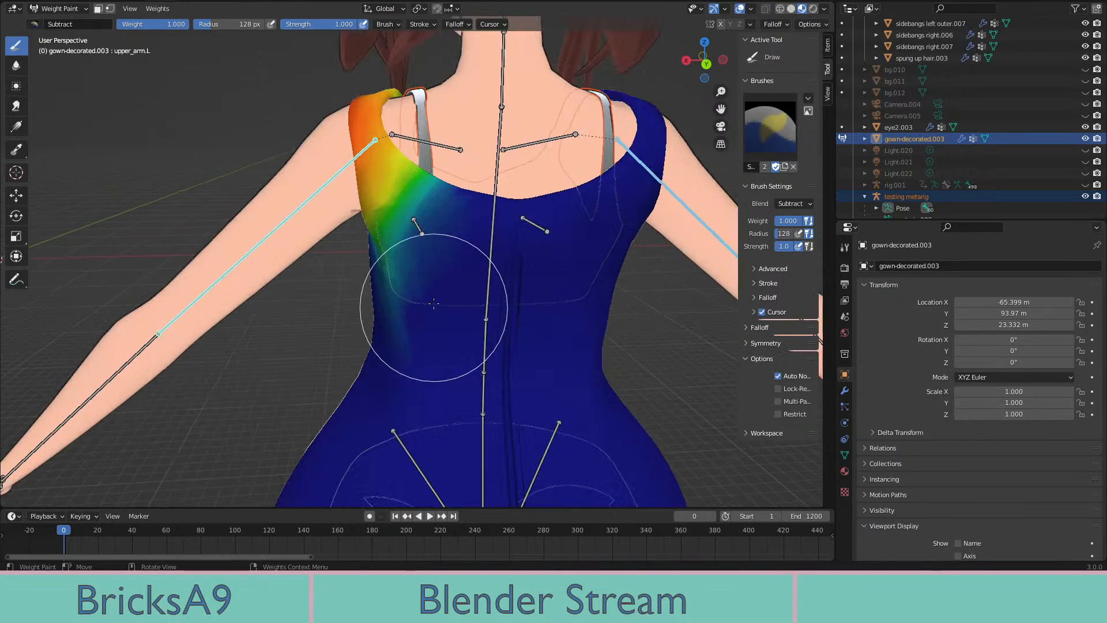
middle_click_drag(488, 295, 535, 271)
scroll(535, 272, "down", 2)
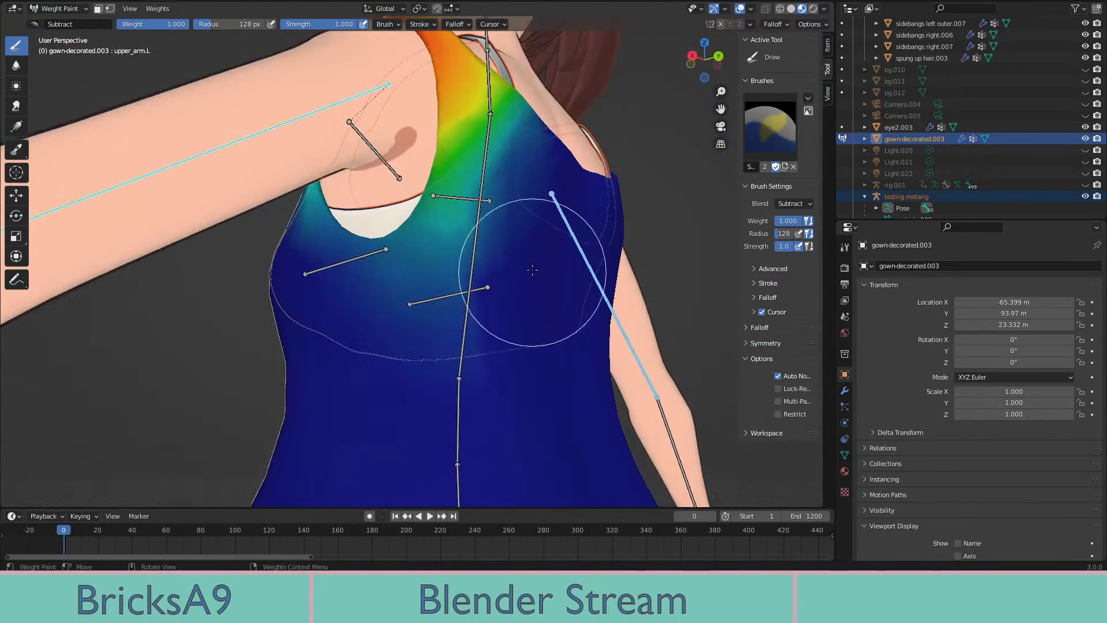
left_click_drag(521, 254, 413, 369)
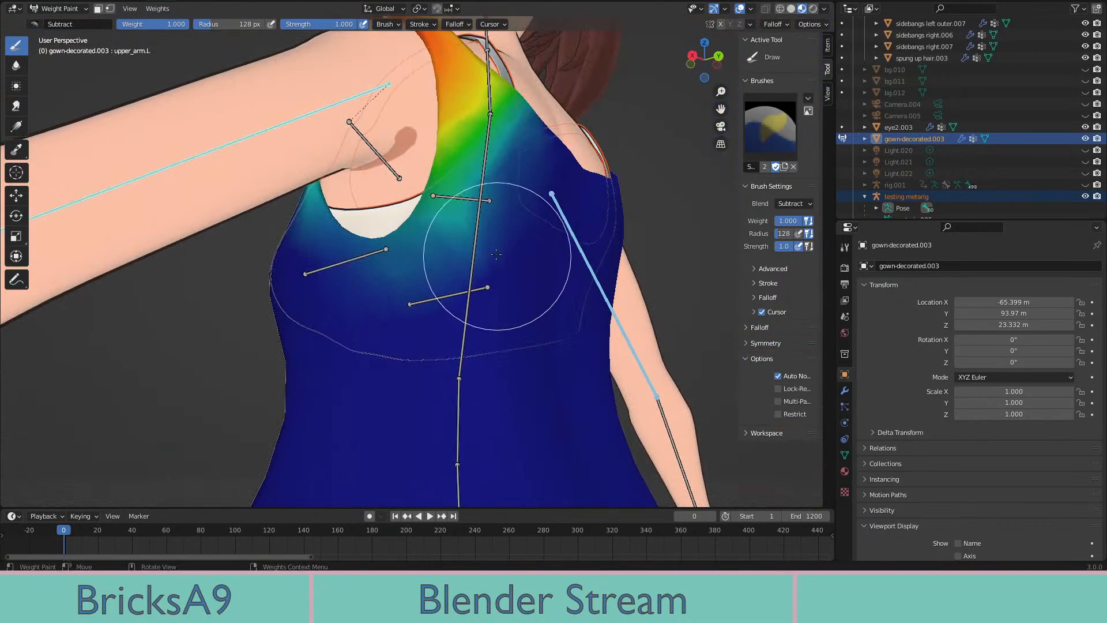
middle_click_drag(424, 313, 469, 320)
left_click_drag(469, 321, 391, 339)
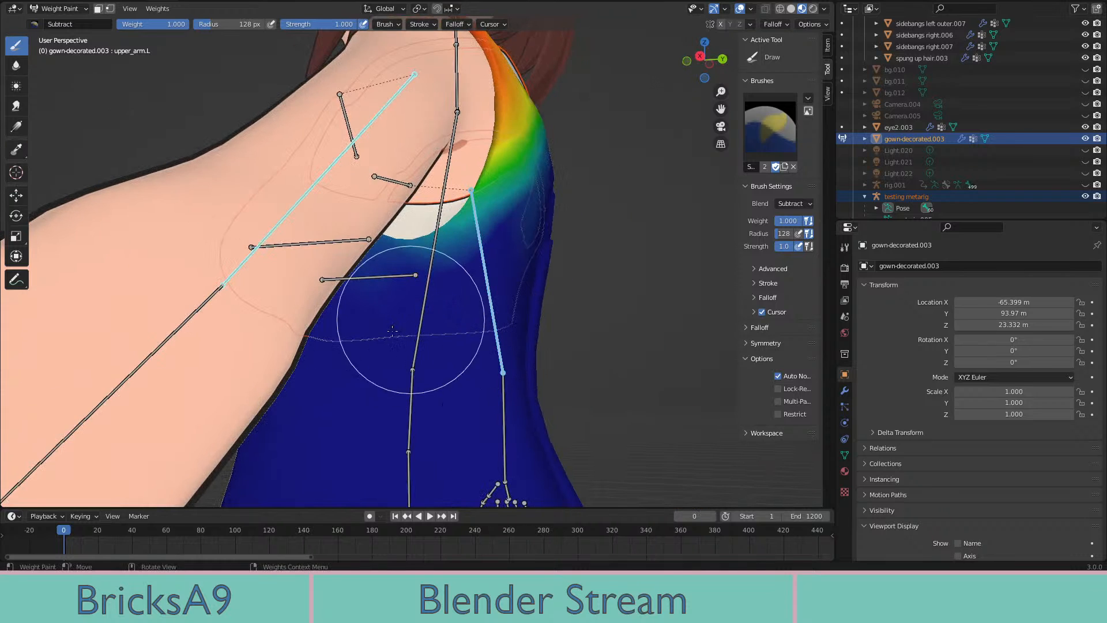
middle_click_drag(433, 322, 525, 322)
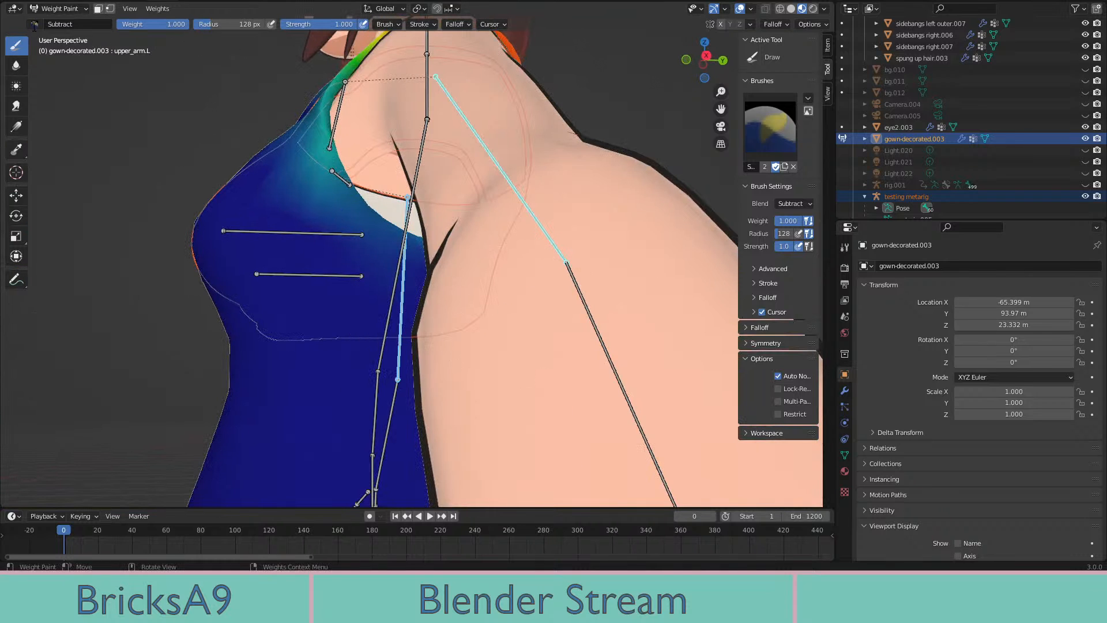
Try to add upper_arm.L weight along the left armhole's lower edge with a 152 px Add brush at full strength
middle_click_drag(48, 68, 420, 285)
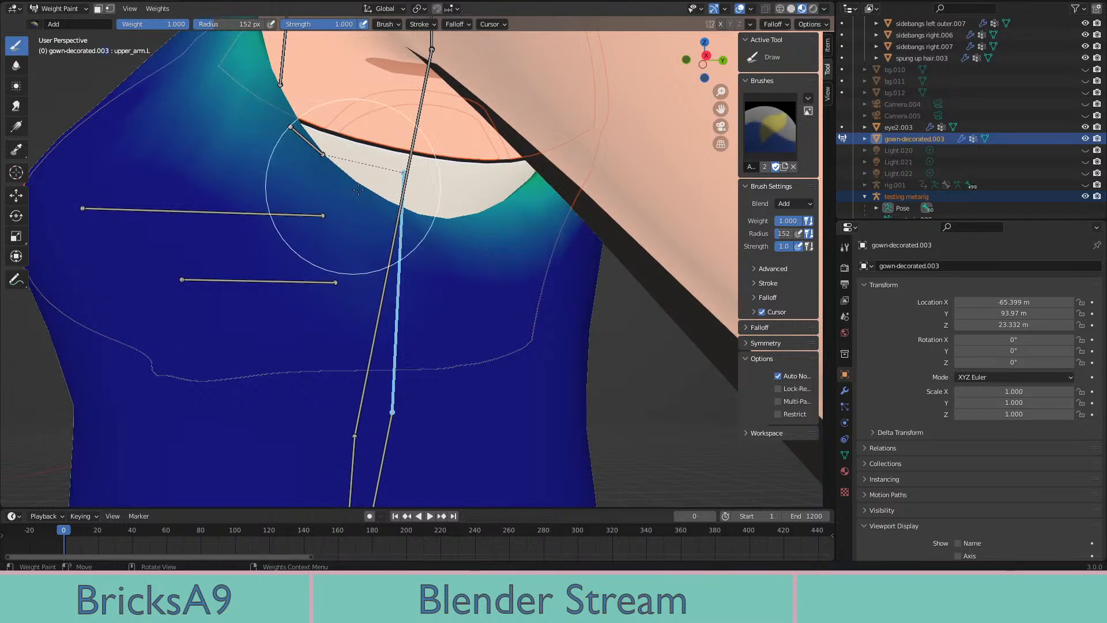
middle_click_drag(358, 190, 499, 182)
left_click_drag(500, 183, 292, 114)
left_click_drag(508, 194, 604, 144)
key("ctrl+z")
key("ctrl+z")
Try adding upper_arm.L weight beneath the left armhole with the brush strength lowered to 0.511, and undo the stroke
middle_click_drag(531, 161, 343, 142)
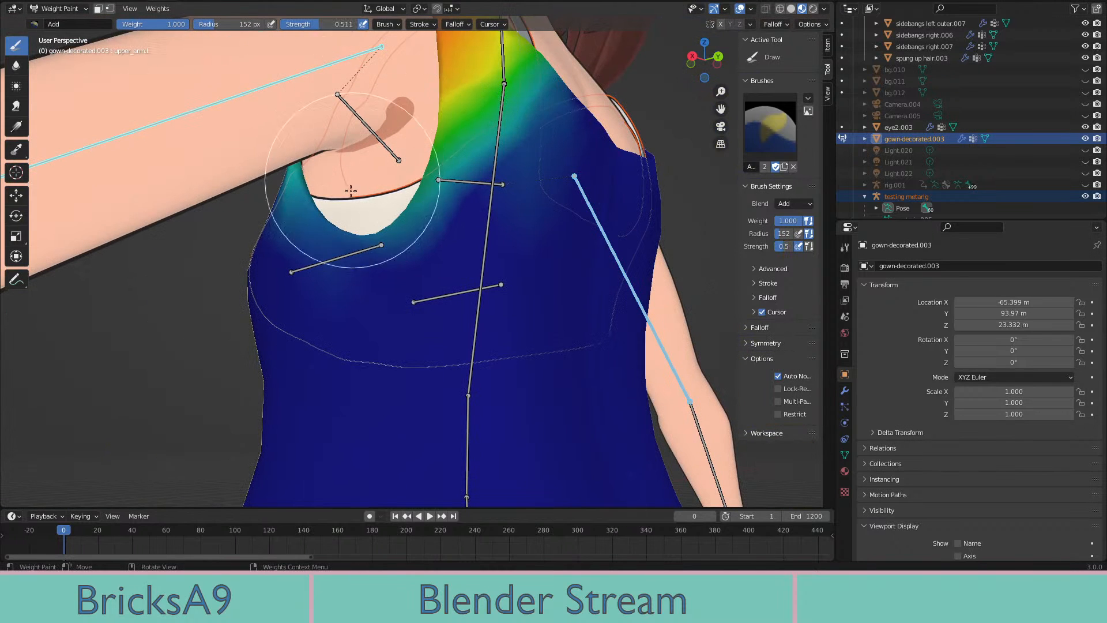
middle_click_drag(350, 190, 247, 186)
left_click_drag(246, 185, 371, 193)
scroll(388, 190, "up", 2)
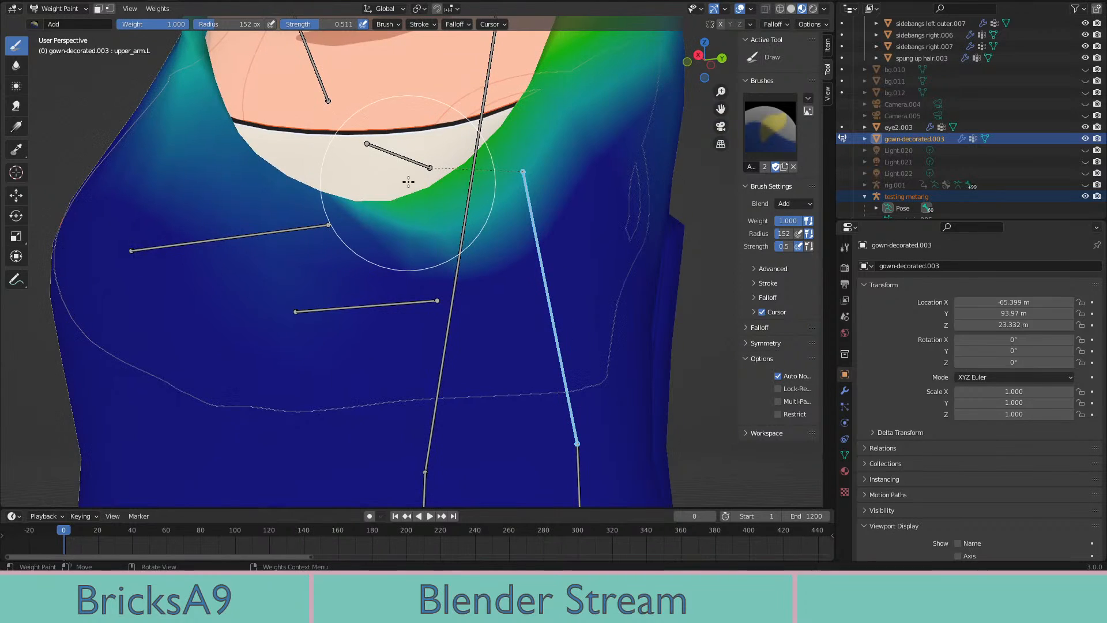
key("ctrl+z")
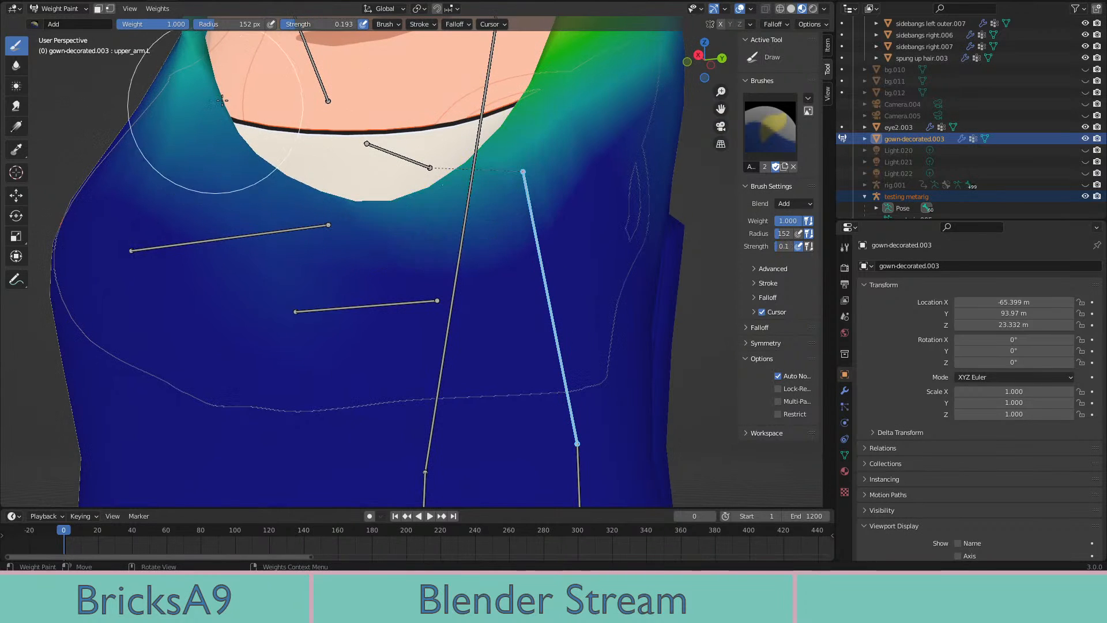
Add upper_arm.L weight around the front and underside of the left armhole with the 152 px Add brush at strength 0.193
left_click_drag(221, 101, 190, 137)
left_click_drag(288, 173, 367, 177)
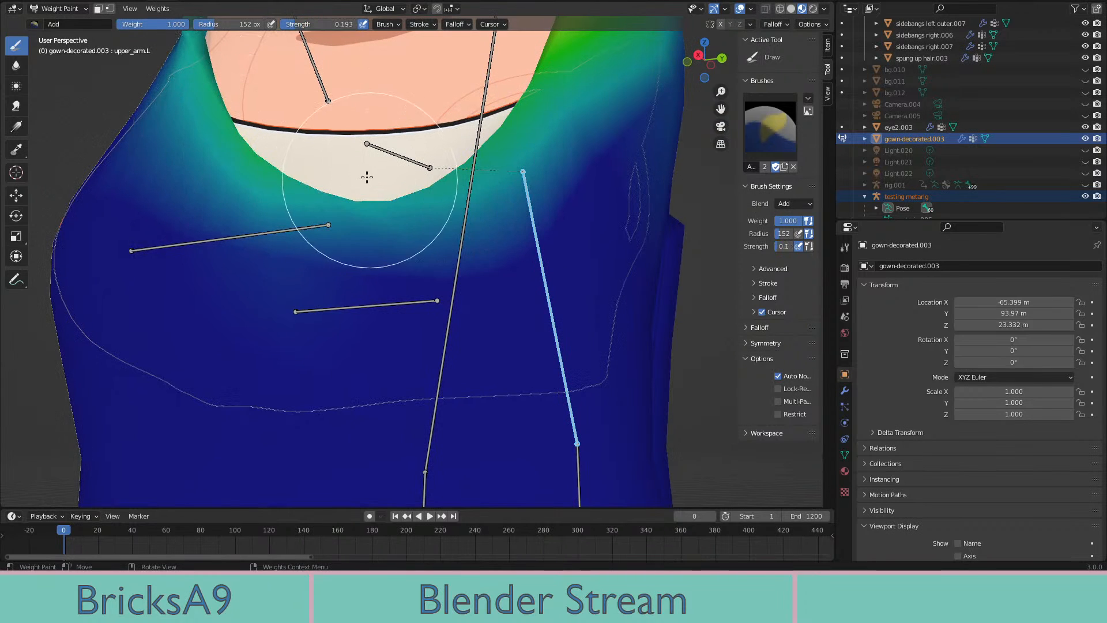
scroll(378, 190, "down", 4)
middle_click_drag(500, 200, 461, 211)
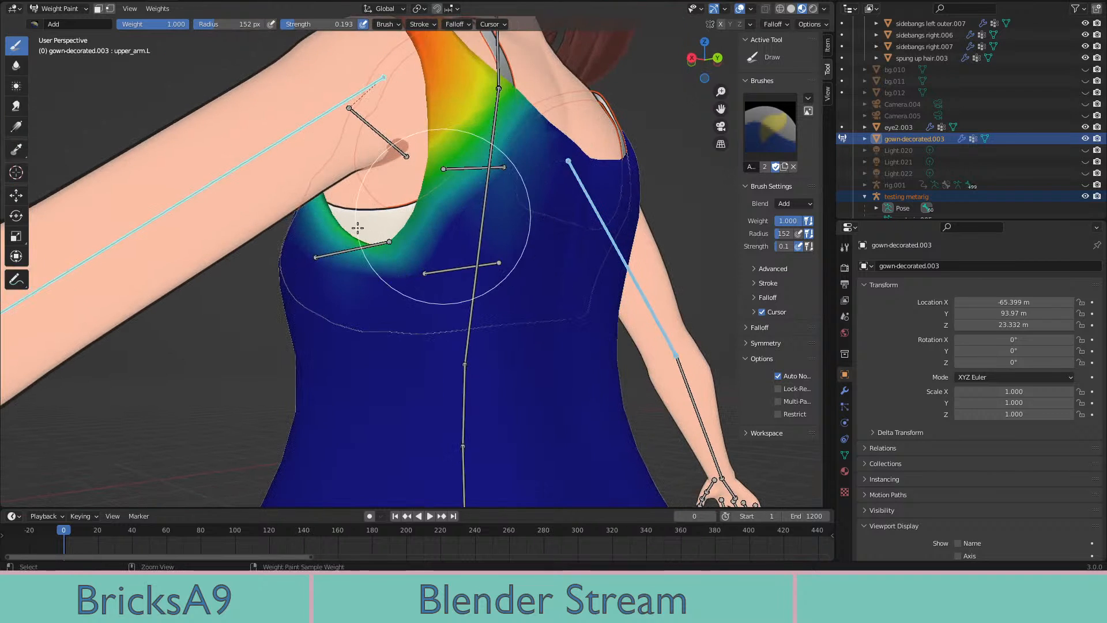
scroll(357, 227, "up", 3)
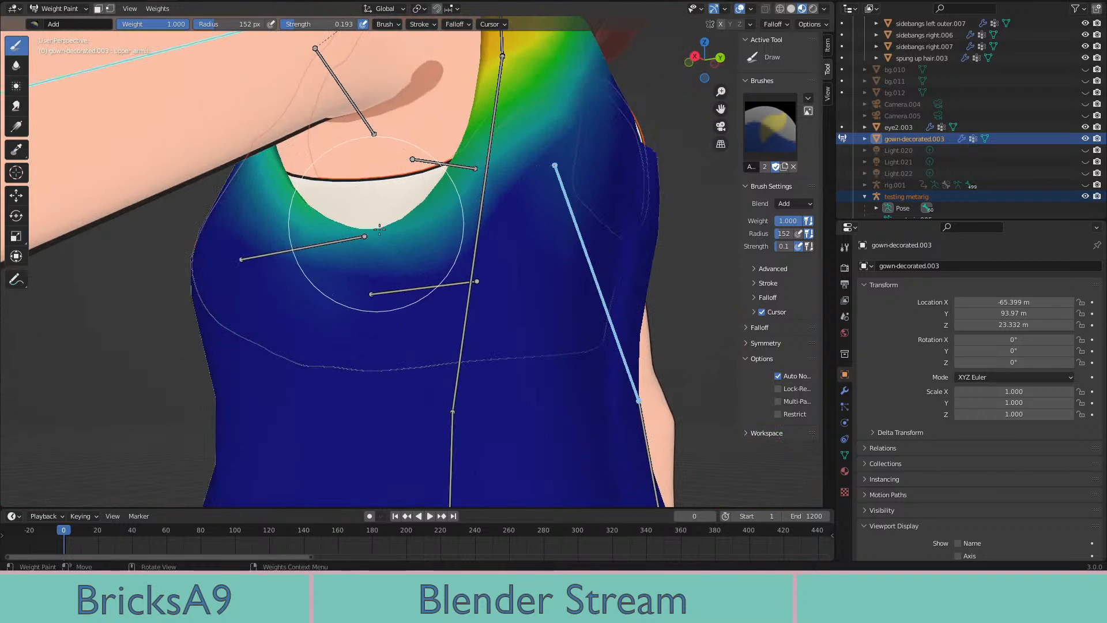
Test the gown's left shoulder deformation by temporarily rotating the upper_arm.L bone
mouse_move(379, 229)
middle_mouse_down()
mouse_move(365, 284)
mouse_move(383, 242)
mouse_move(432, 248)
mouse_move(420, 235)
mouse_move(517, 219)
mouse_move(461, 235)
mouse_move(501, 141)
mouse_move(423, 258)
mouse_move(371, 245)
mouse_move(538, 308)
mouse_move(613, 250)
mouse_move(450, 282)
middle_mouse_up()
scroll(448, 215, "down", 6)
scroll(461, 234, "up", 5)
key("r")
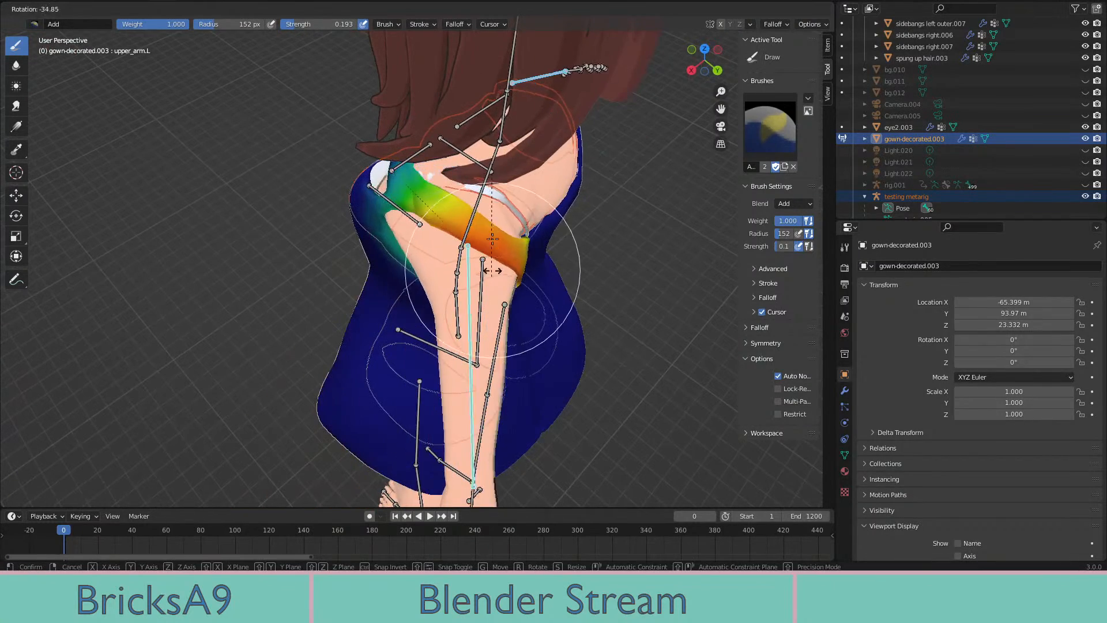
left_click(433, 210)
middle_click_drag(507, 372, 496, 219)
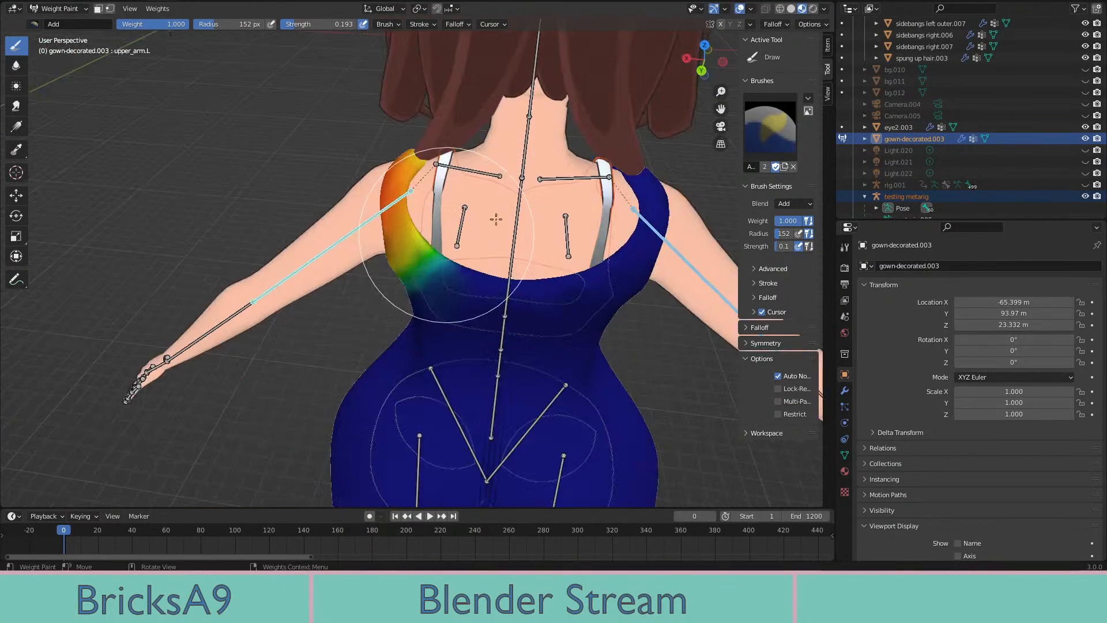
Compare the upper_arm.R weights on the gown's back with the repainted upper_arm.L weights
left_click(641, 214, "ctrl")
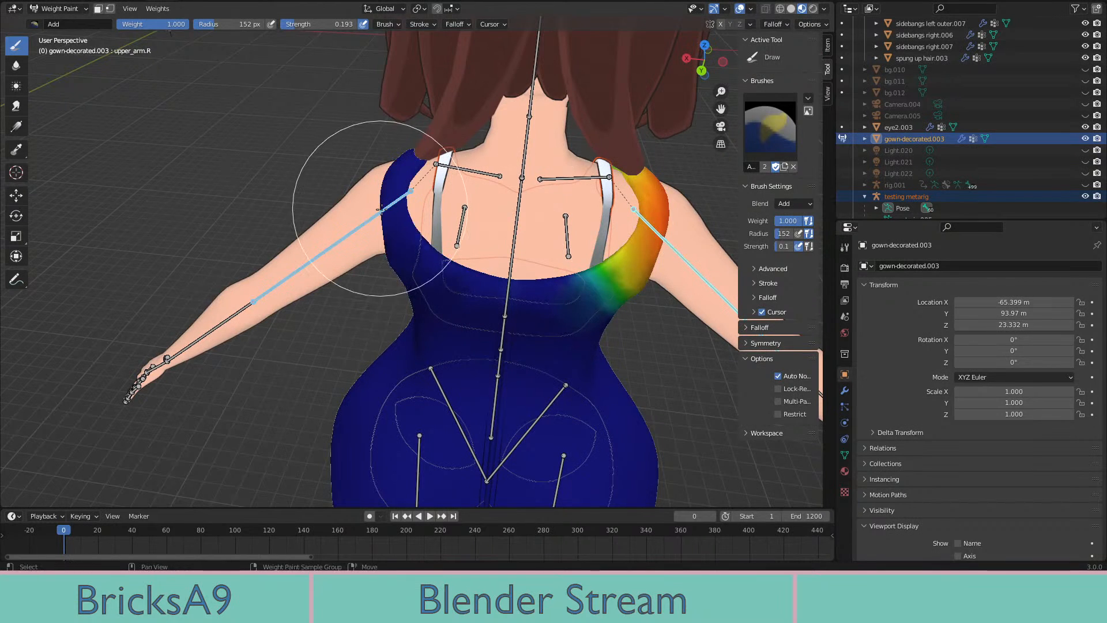
left_click(382, 209, "shift")
middle_click_drag(539, 258, 395, 236, "shift")
left_click(536, 238, "shift")
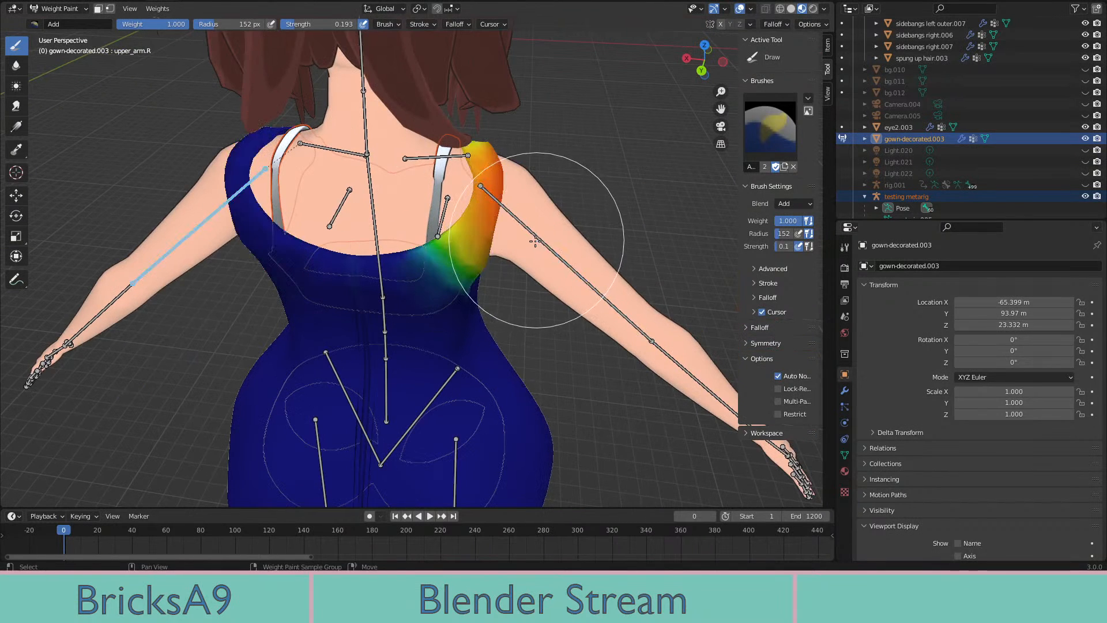
middle_click_drag(535, 241, 354, 240)
left_click(231, 237, "ctrl")
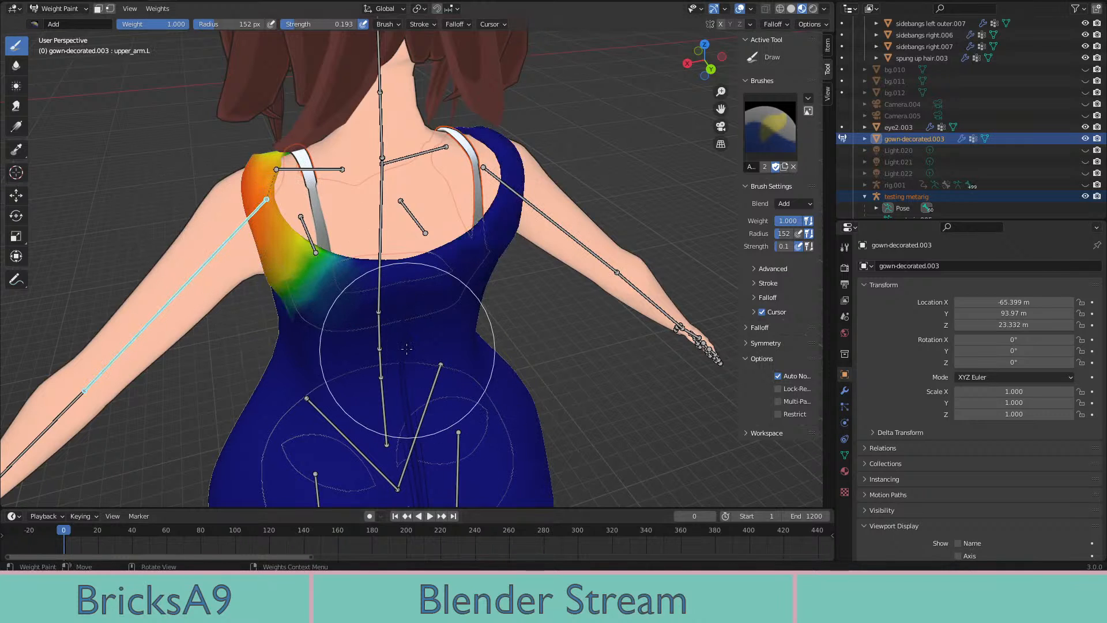
Try raising the left arm from behind by rotating upper_arm.L 142° in the view to check the gown's armhole
middle_click_drag(407, 348, 507, 369)
key("r")
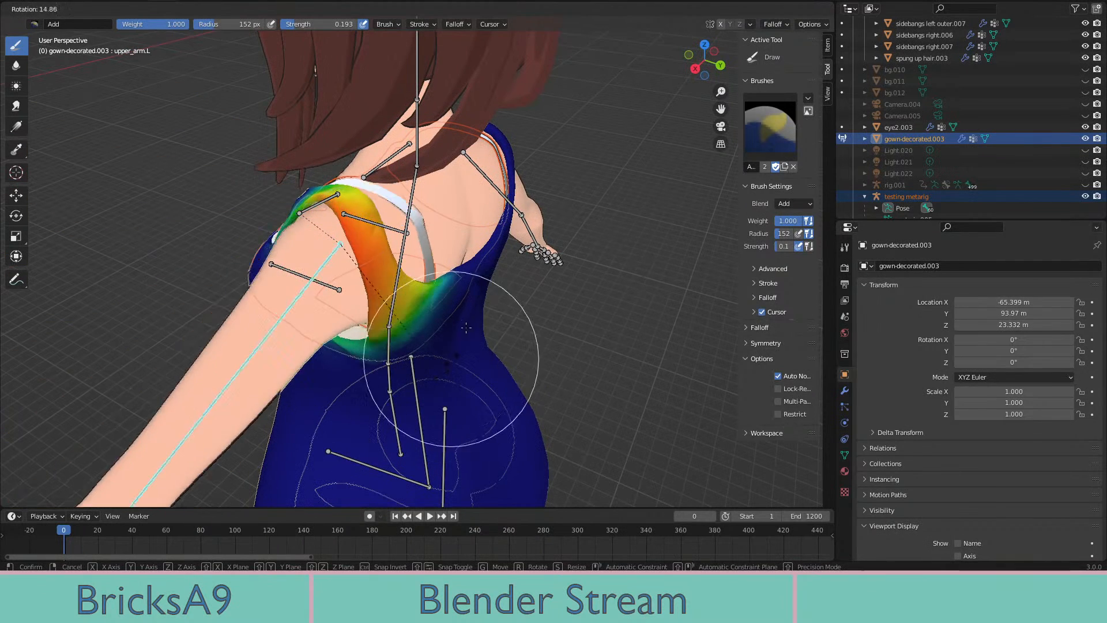
left_click(233, 243)
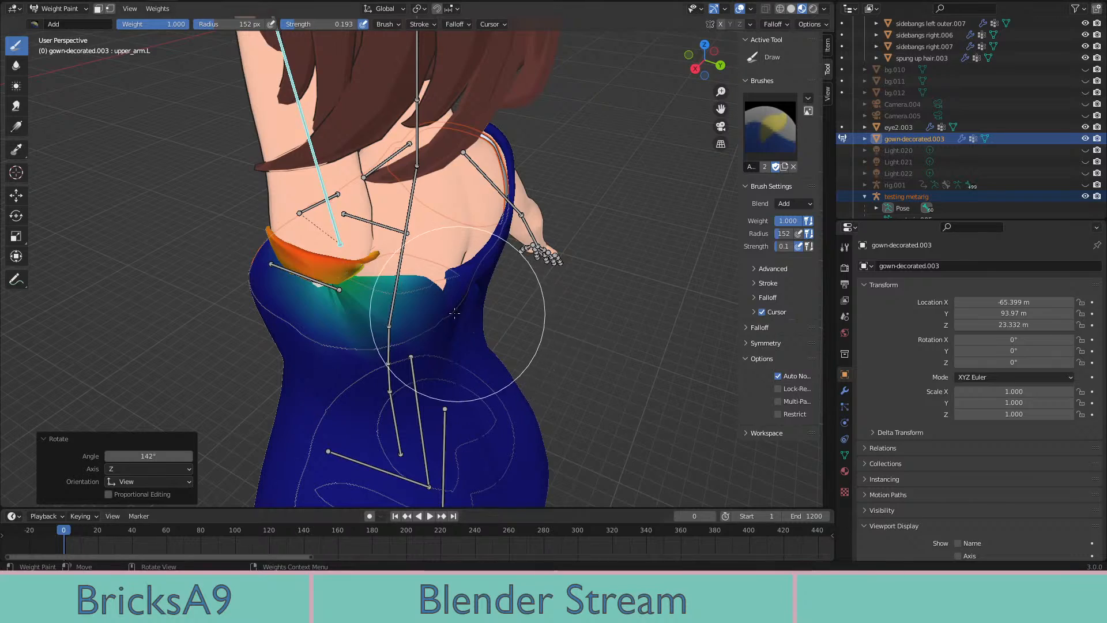
middle_click_drag(454, 313, 617, 347)
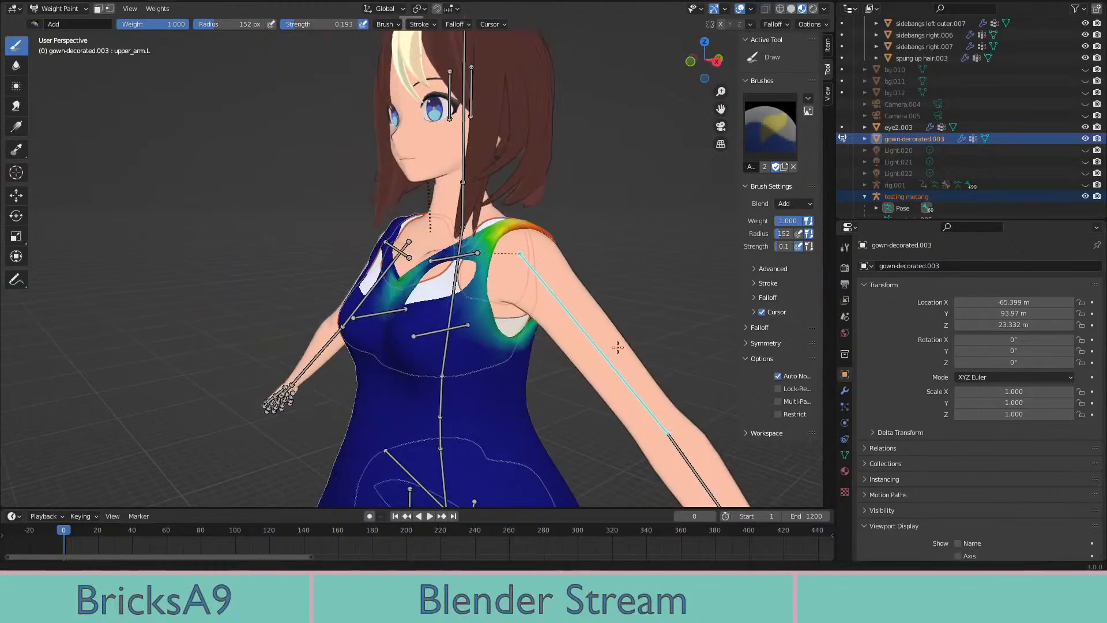
Try rotating upper_arm.L 214° to raise the arm overhead, check the gown from the front, and undo the rotation
key("r")
left_click(538, 206)
middle_click_drag(545, 208, 593, 185)
scroll(593, 185, "down", 4)
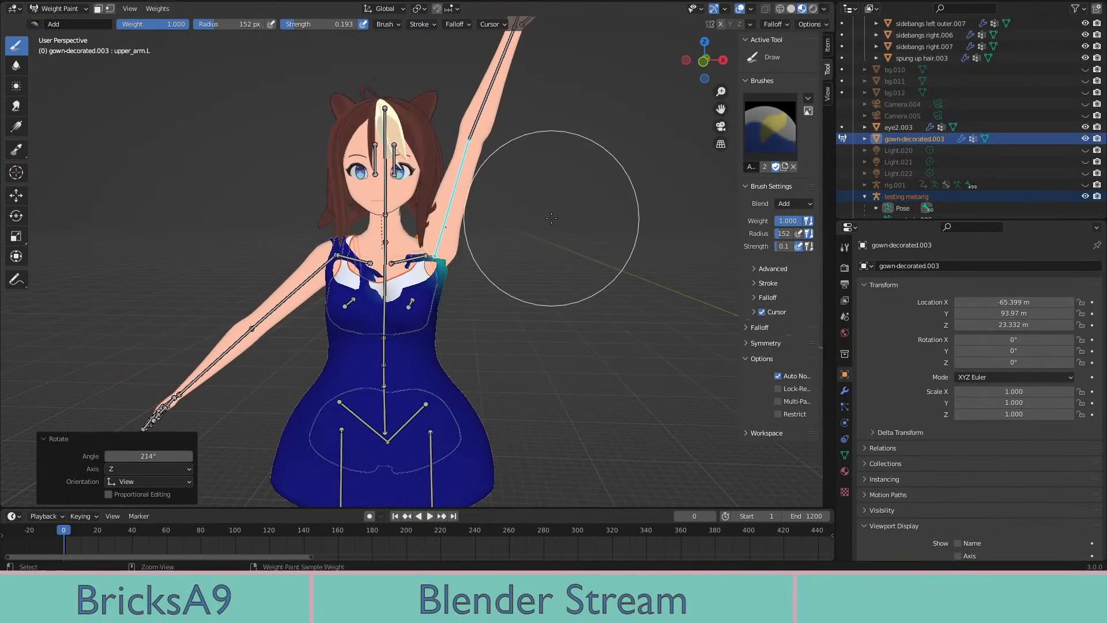
key("ctrl+z")
middle_click_drag(551, 218, 606, 267)
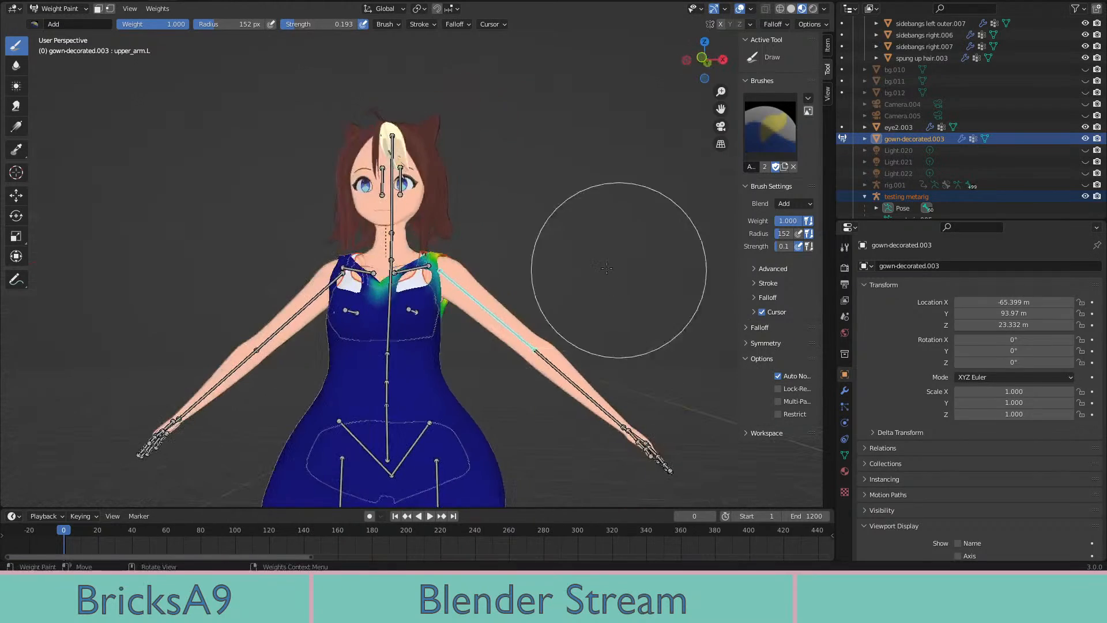
Switch to Object Mode and select only the testing metarig
middle_click_drag(233, 156, 109, 33)
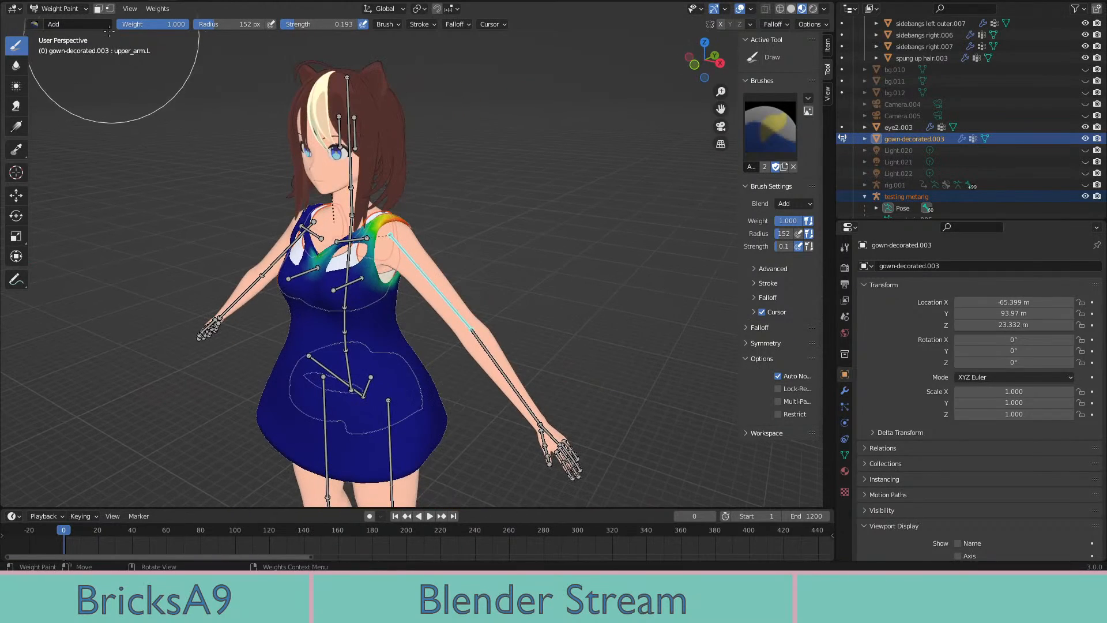
key("ctrl+Tab")
left_click(404, 249)
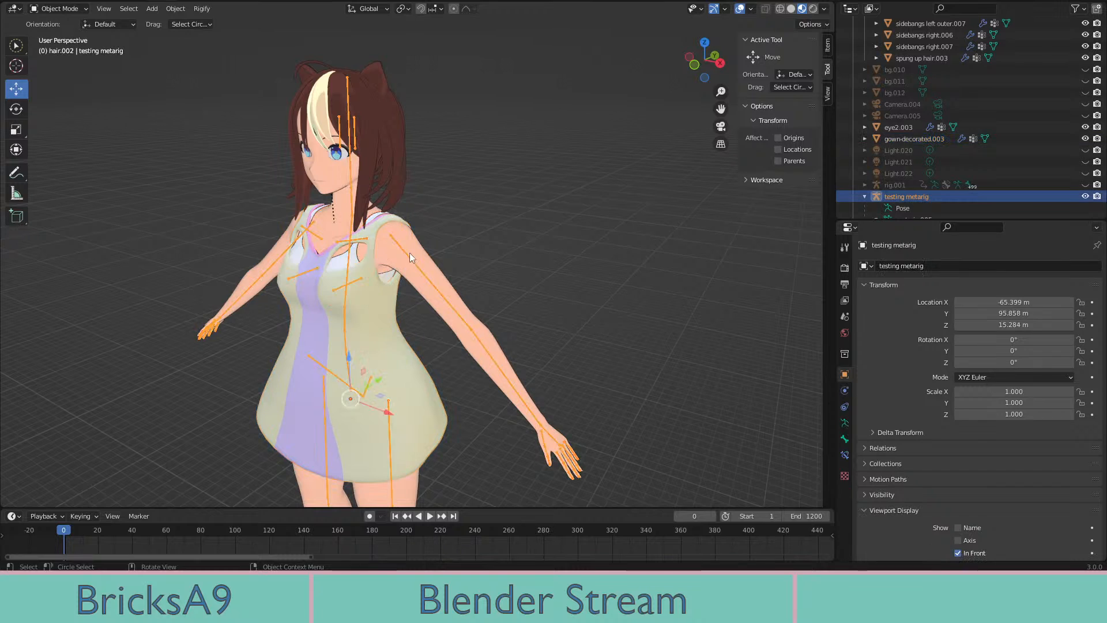
Enter Pose Mode on the testing metarig, try raising upper_arm.L about 48° around the global Y axis, and undo the rotation
middle_click_drag(409, 253, 419, 270)
left_click(58, 9)
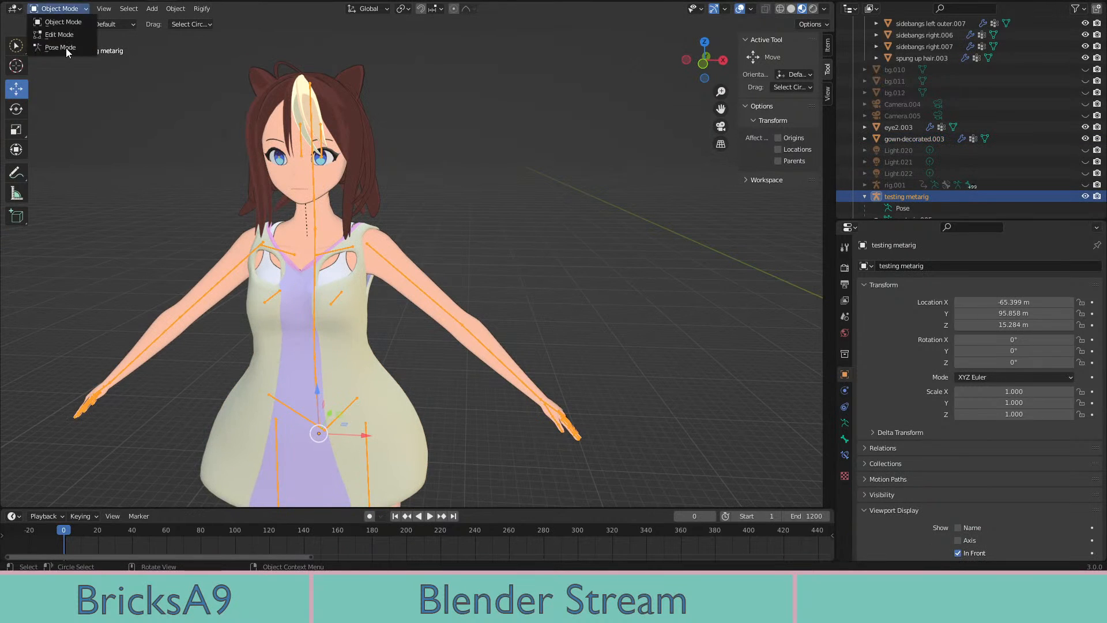
left_click(66, 47)
left_click(17, 109)
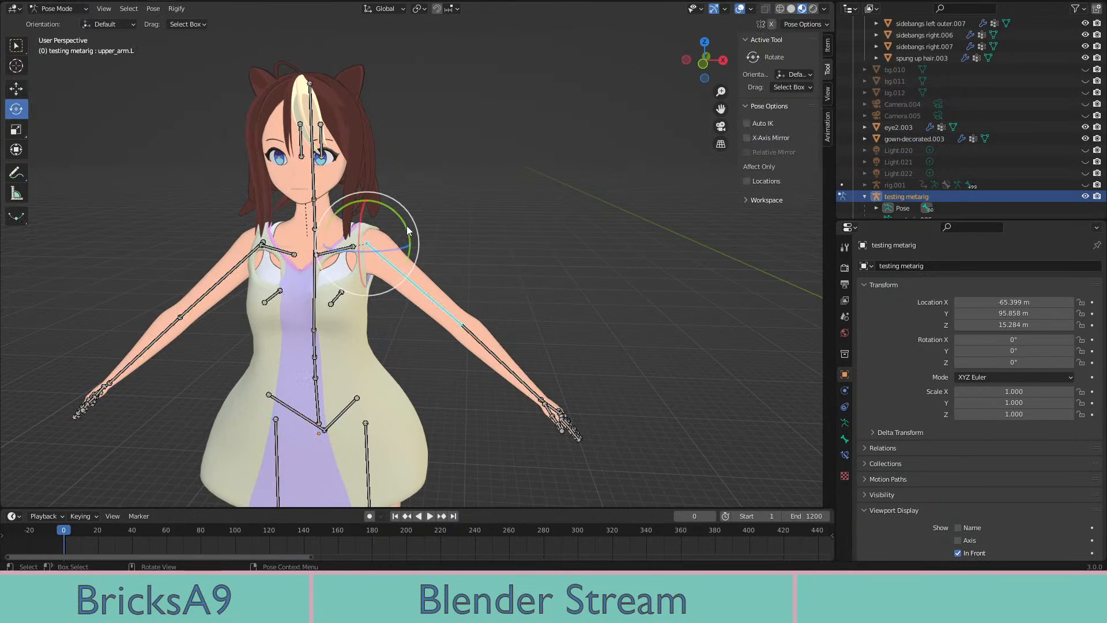
left_click_drag(405, 225, 460, 233)
right_click(460, 233)
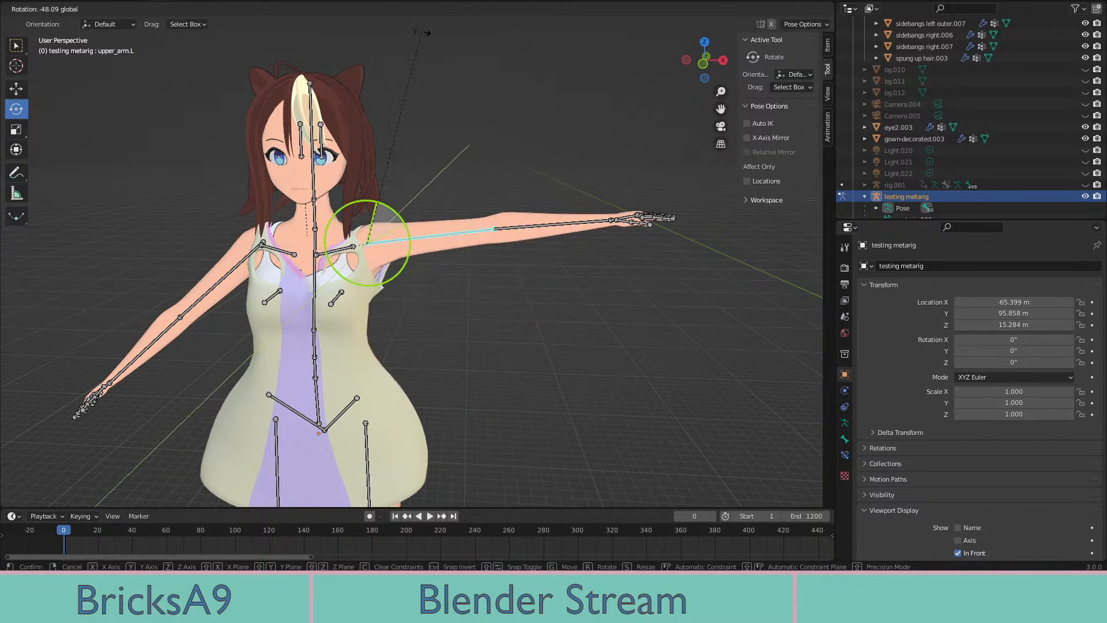
key("ctrl+z")
middle_click_drag(522, 265, 478, 247)
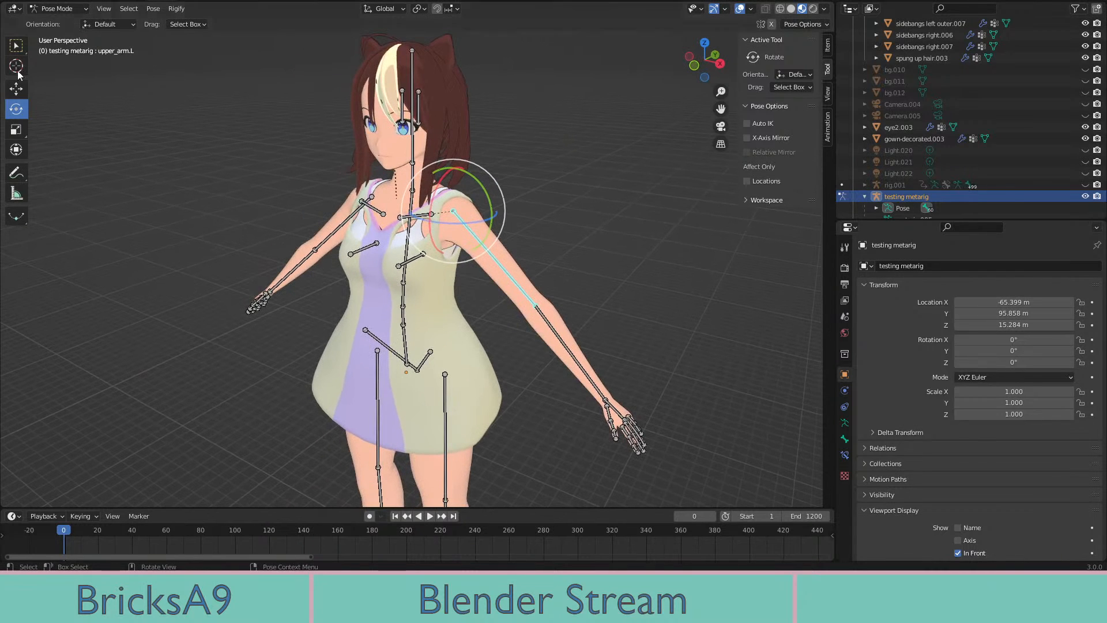
Return to Object Mode, add gown-decorated.003 to the metarig selection as the active object, and enter Weight Paint mode
left_click(68, 10)
left_click(63, 22)
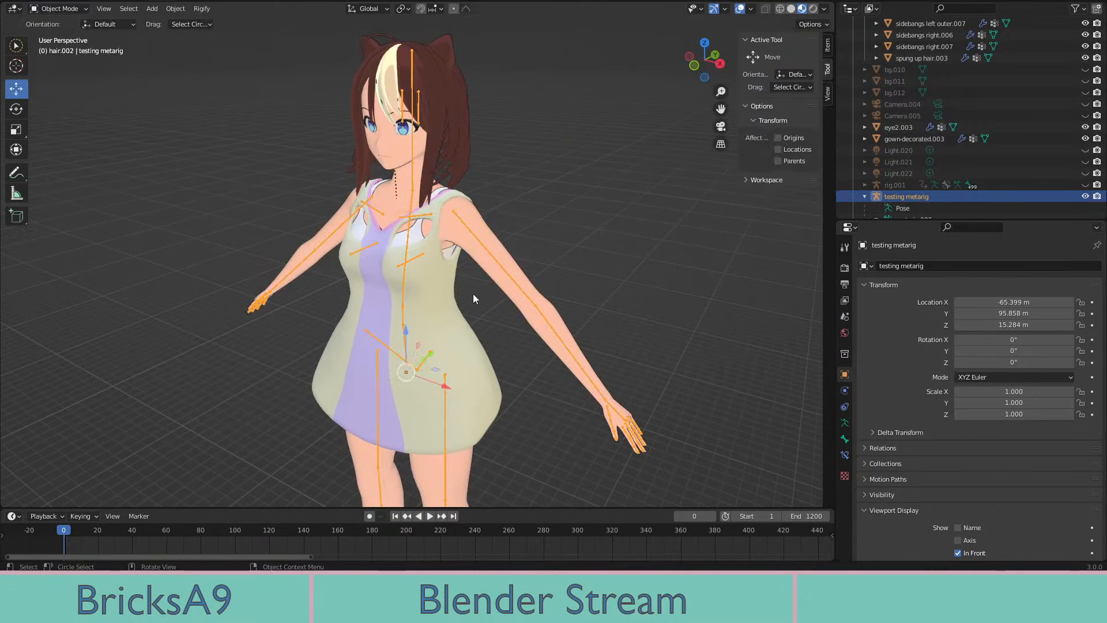
scroll(473, 293, "up", 5)
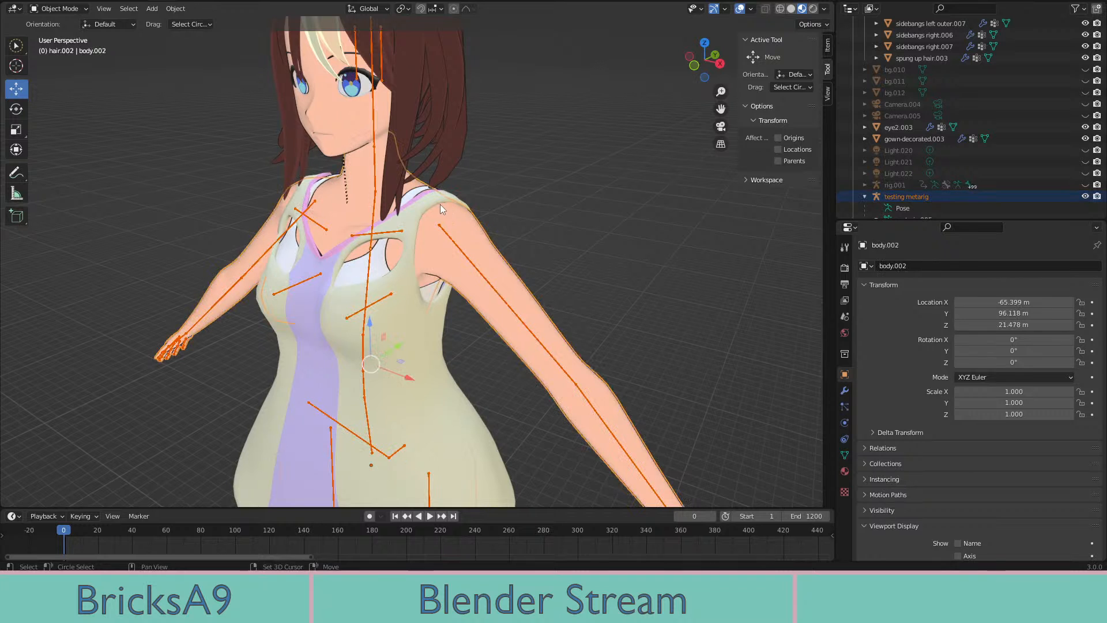
left_click(423, 205, "shift")
left_click(423, 205, "shift")
middle_click_drag(423, 205, 390, 264)
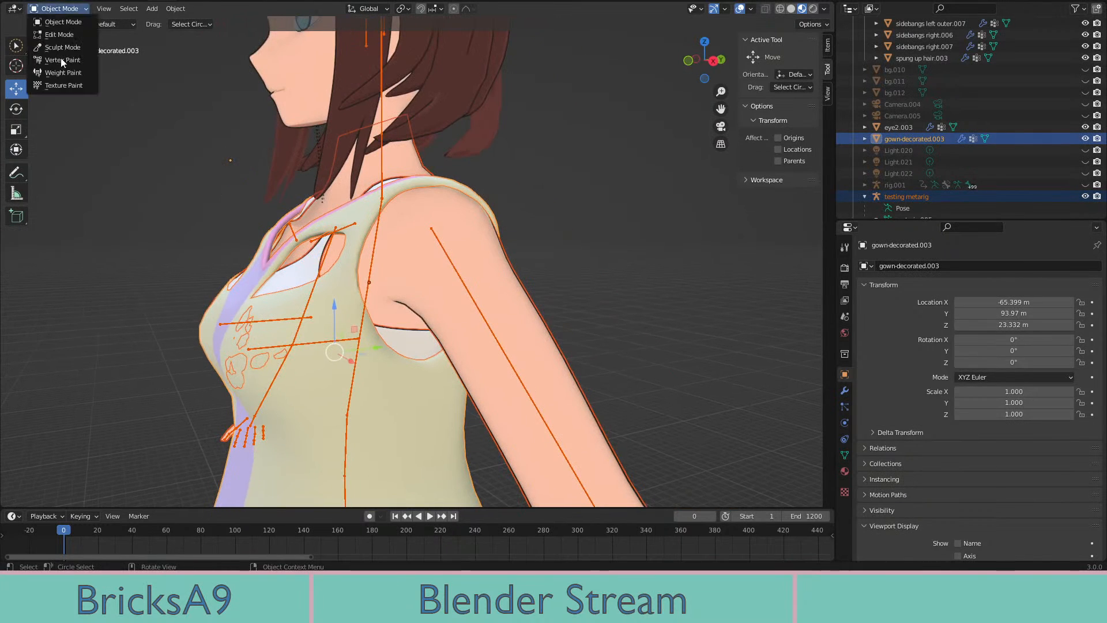
left_click(63, 72)
Erase the upper_arm.L weights below and around the front of the gown's left armhole using the Subtract brush at strength 1.000
mouse_move(420, 339)
middle_mouse_down()
mouse_move(474, 239)
mouse_move(309, 257)
mouse_move(280, 312)
mouse_move(383, 309)
mouse_move(397, 335)
middle_mouse_up()
scroll(449, 299, "down", 5)
scroll(452, 302, "down", 4)
scroll(452, 305, "up", 4)
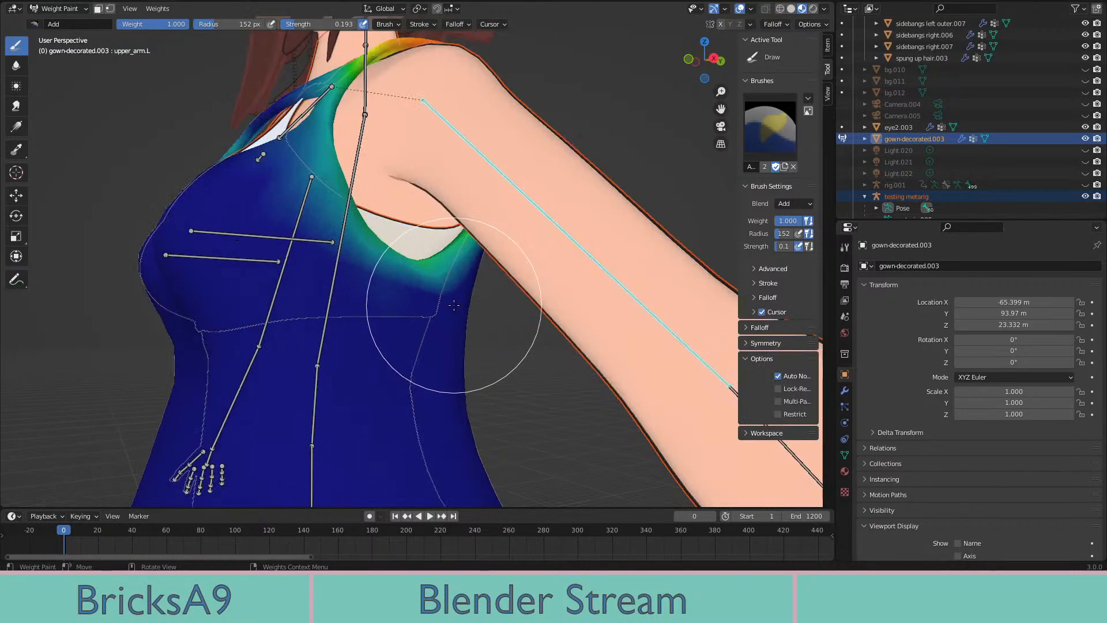
scroll(465, 323, "down", 6)
scroll(407, 247, "up", 8)
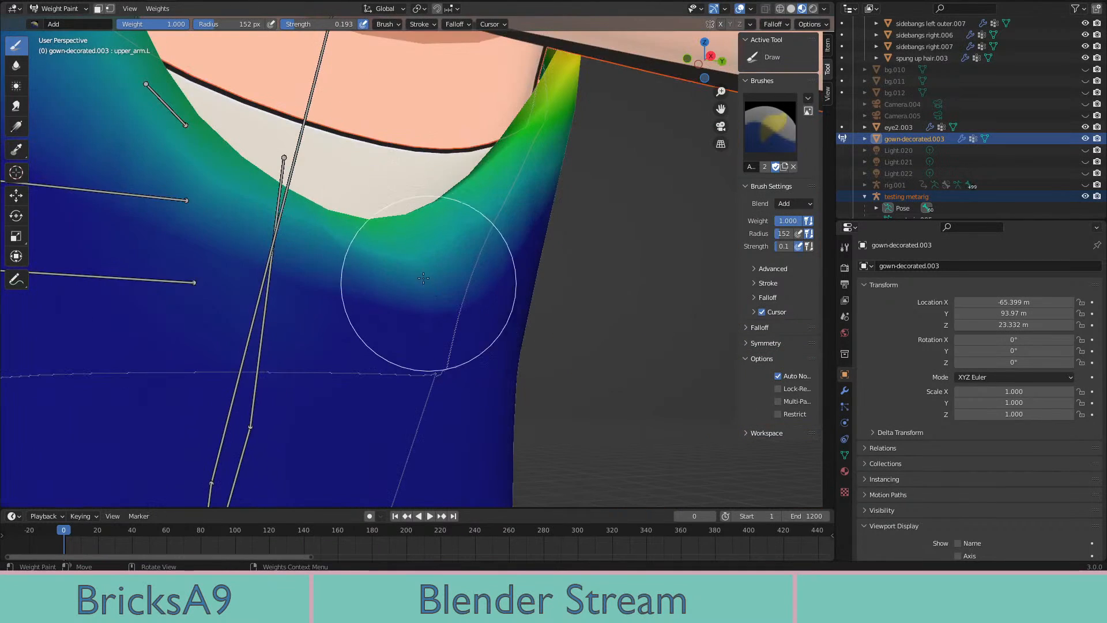
left_click(34, 24)
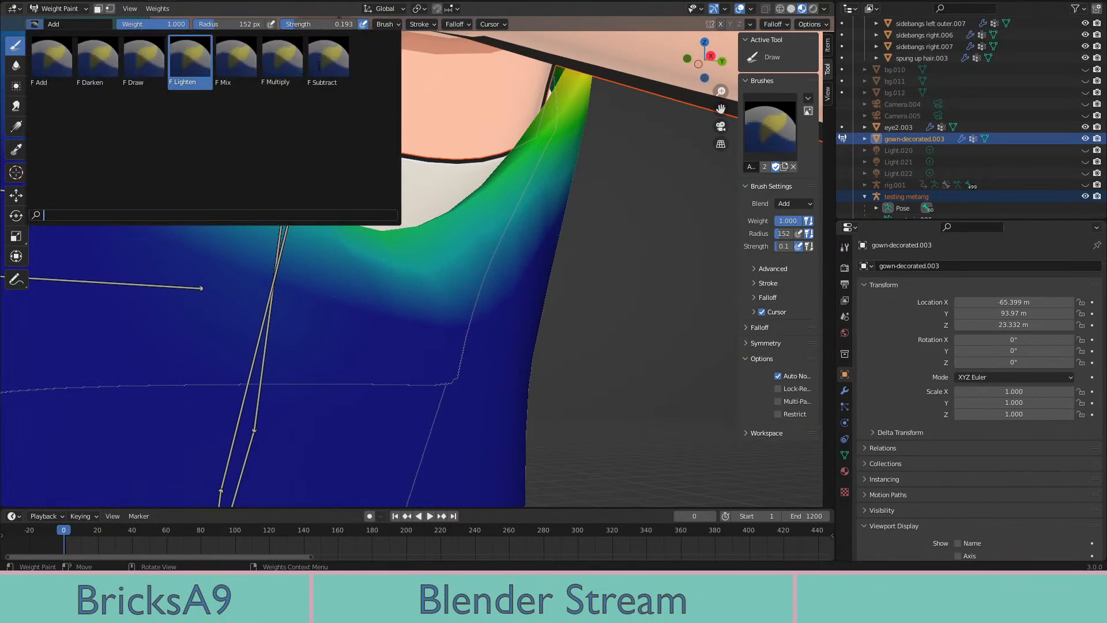
left_click(328, 63)
mouse_move(347, 235)
left_mouse_down()
mouse_move(513, 192)
mouse_move(514, 161)
left_mouse_up()
left_click_drag(230, 189, 197, 210)
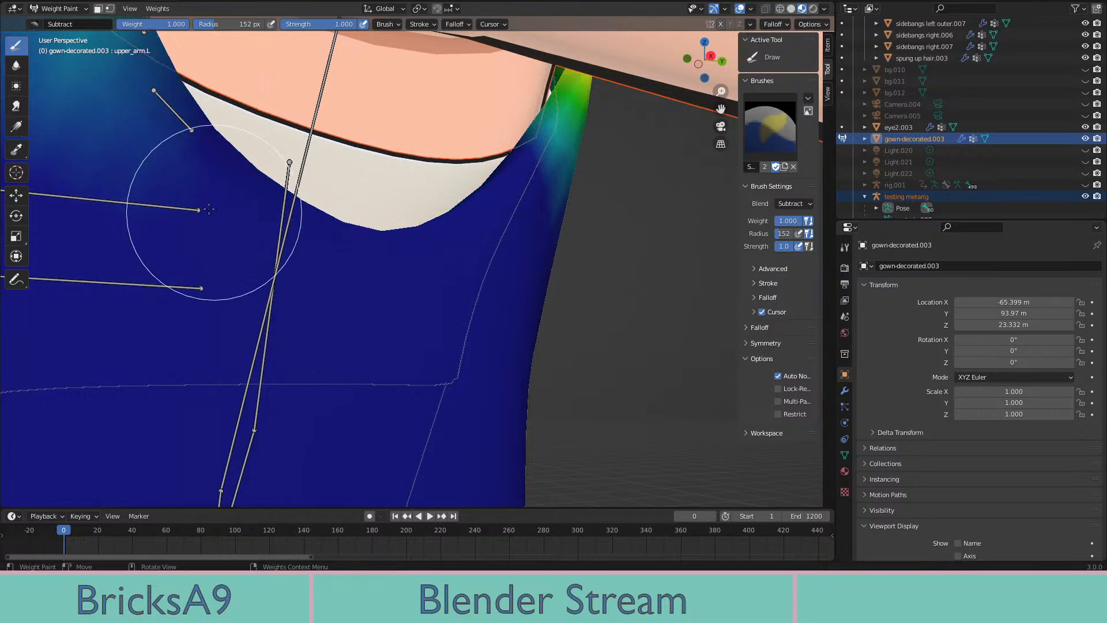
Subtract the upper_arm.L and upper_arm.R weights from the gown's chest and central neckline, keeping only the shoulder strap weights
middle_click_drag(198, 210, 198, 191)
scroll(271, 201, "up", 2)
middle_click_drag(259, 151, 345, 268)
scroll(346, 268, "down", 4)
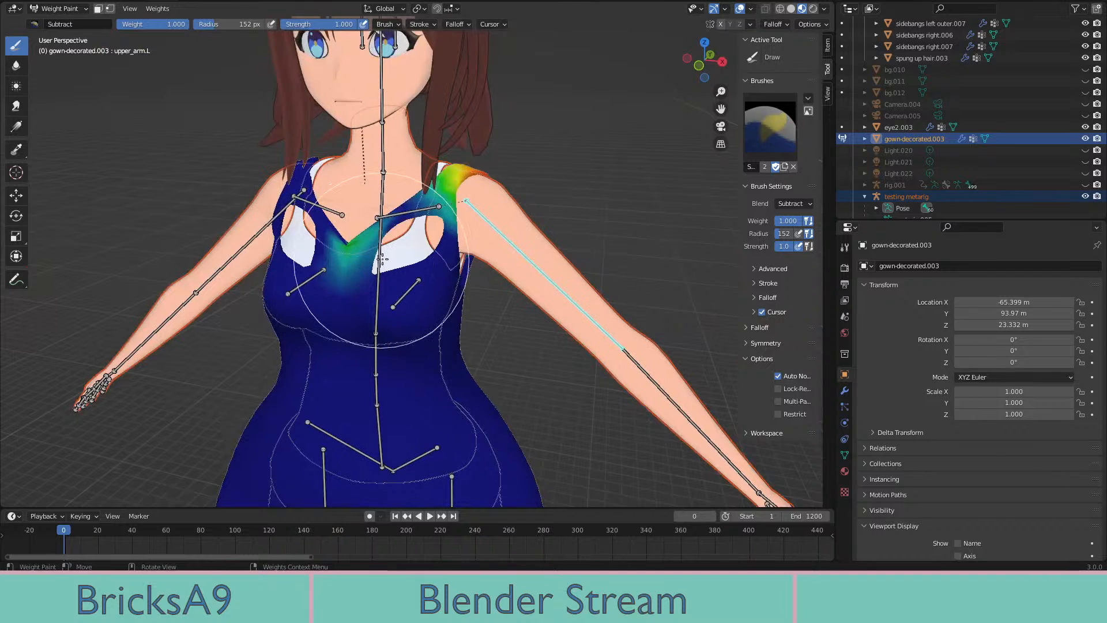
scroll(381, 259, "up", 5)
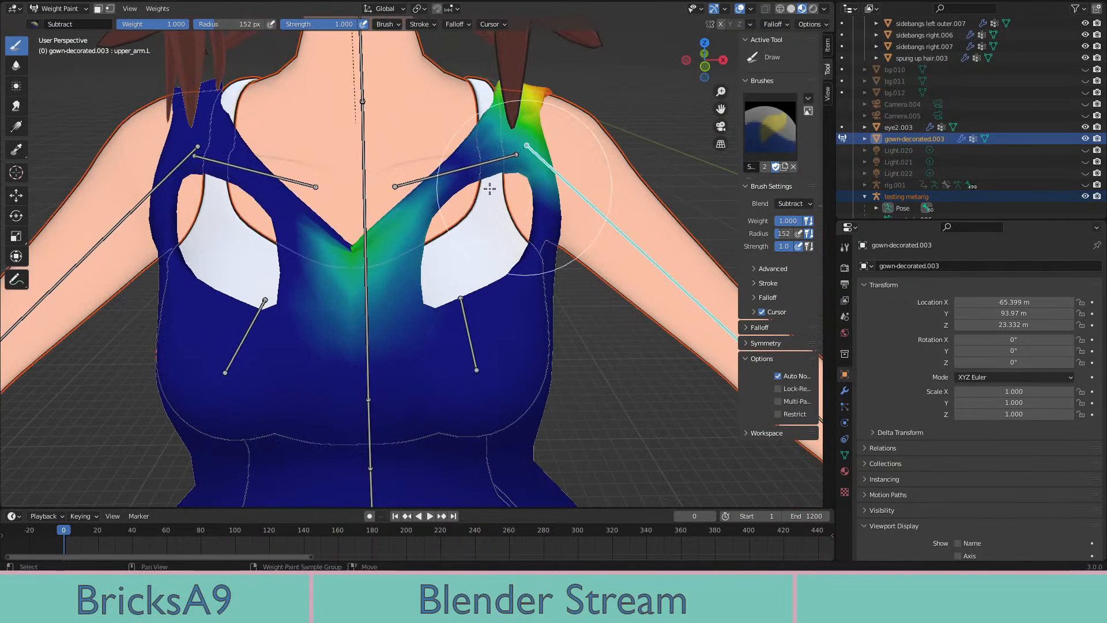
left_click(170, 173, "ctrl")
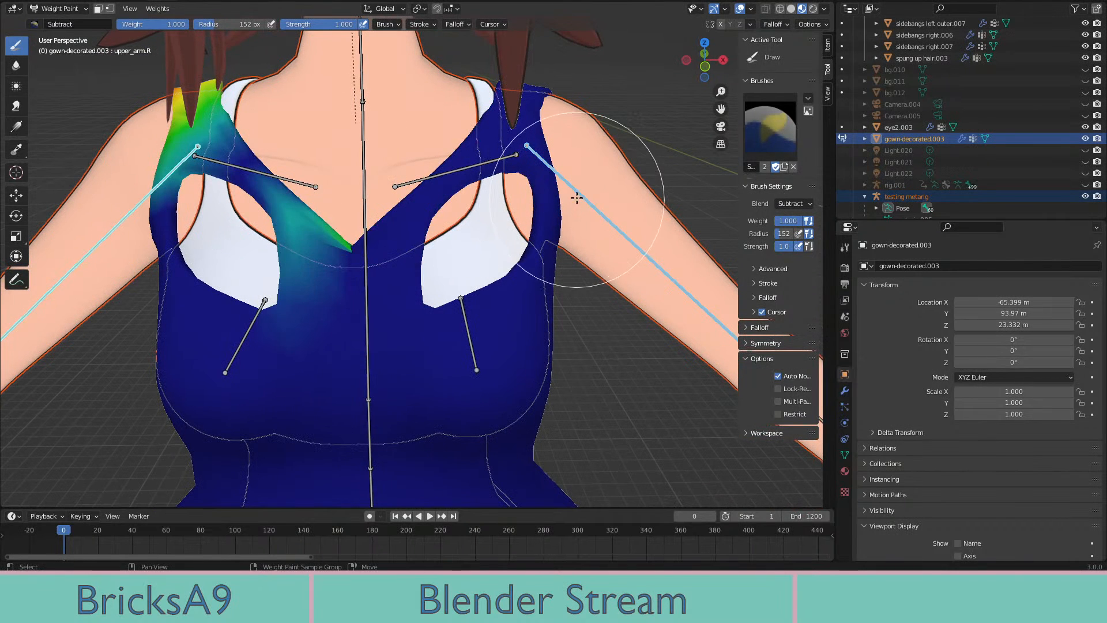
left_click(573, 196, "ctrl")
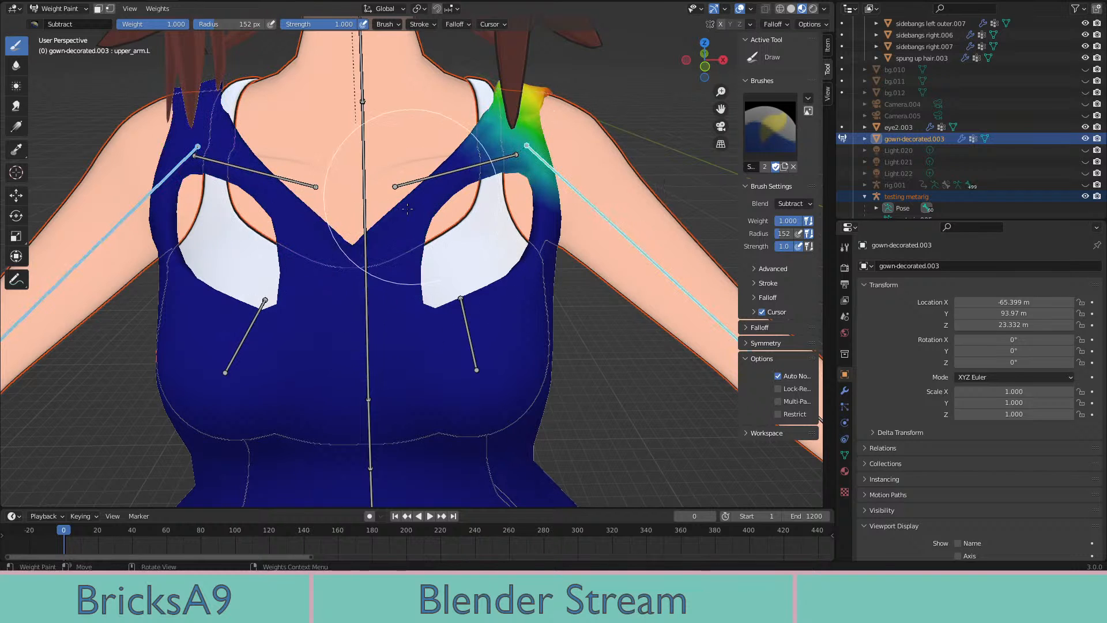
left_click(136, 206, "ctrl")
scroll(349, 249, "down", 3)
middle_click_drag(349, 249, 319, 239)
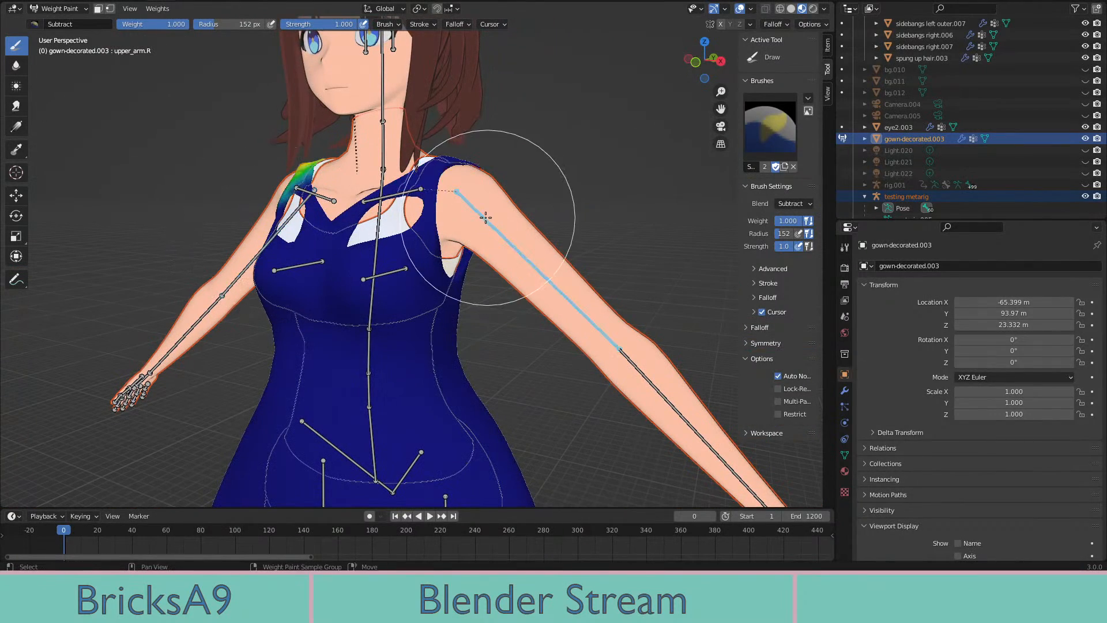
Select upper_arm.L again and inspect its weights on the gown's left strap from front and back
left_click(486, 217, "ctrl")
scroll(486, 217, "up", 6)
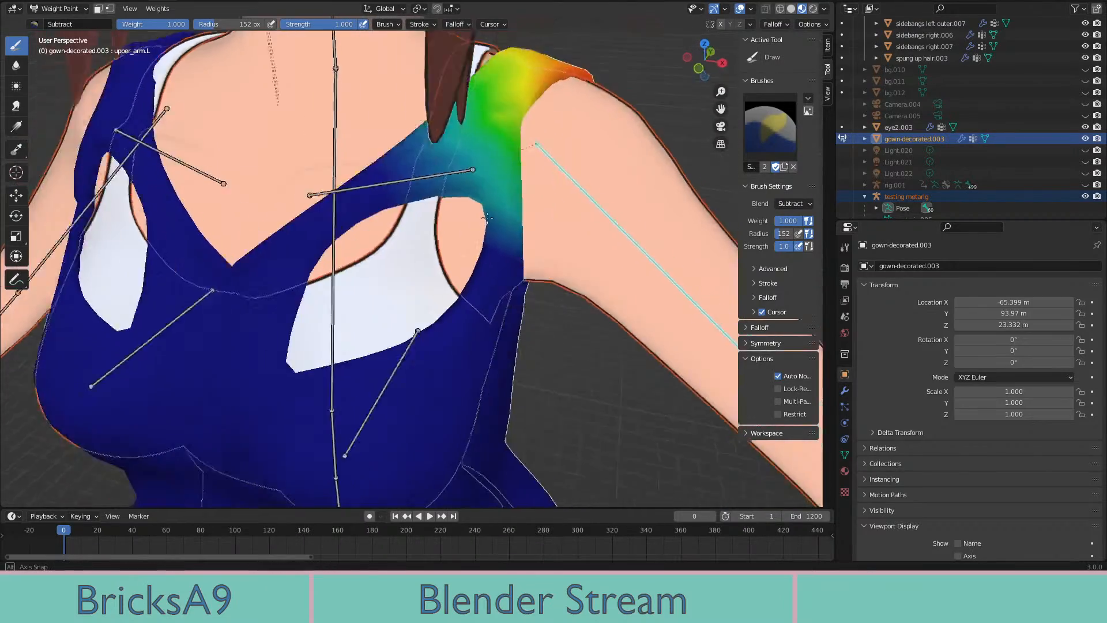
middle_click_drag(486, 217, 338, 208)
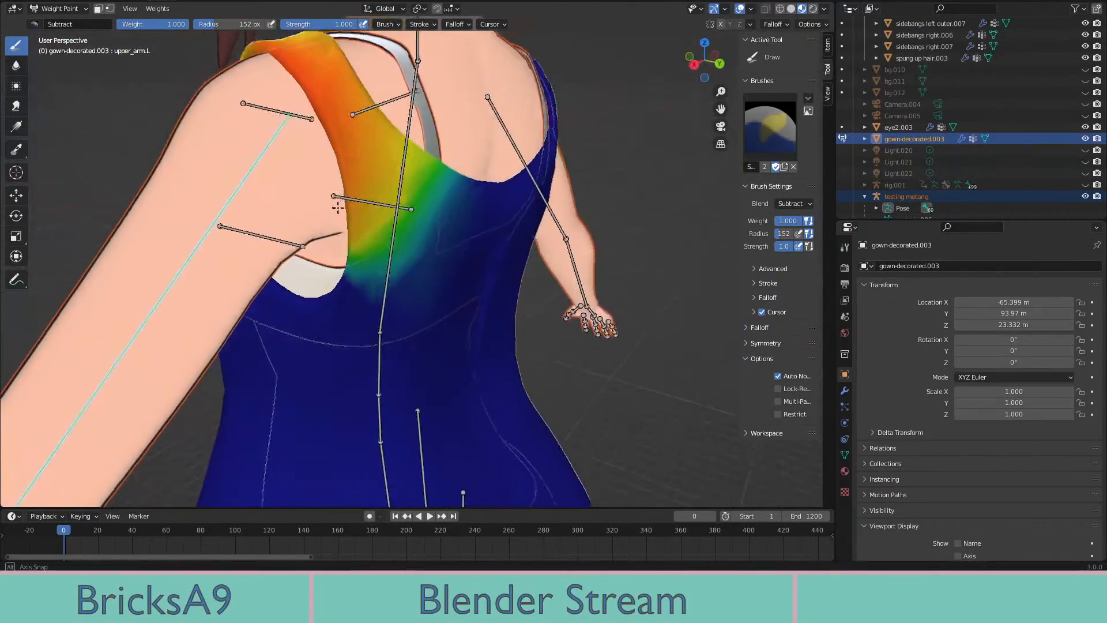
scroll(338, 208, "down", 5)
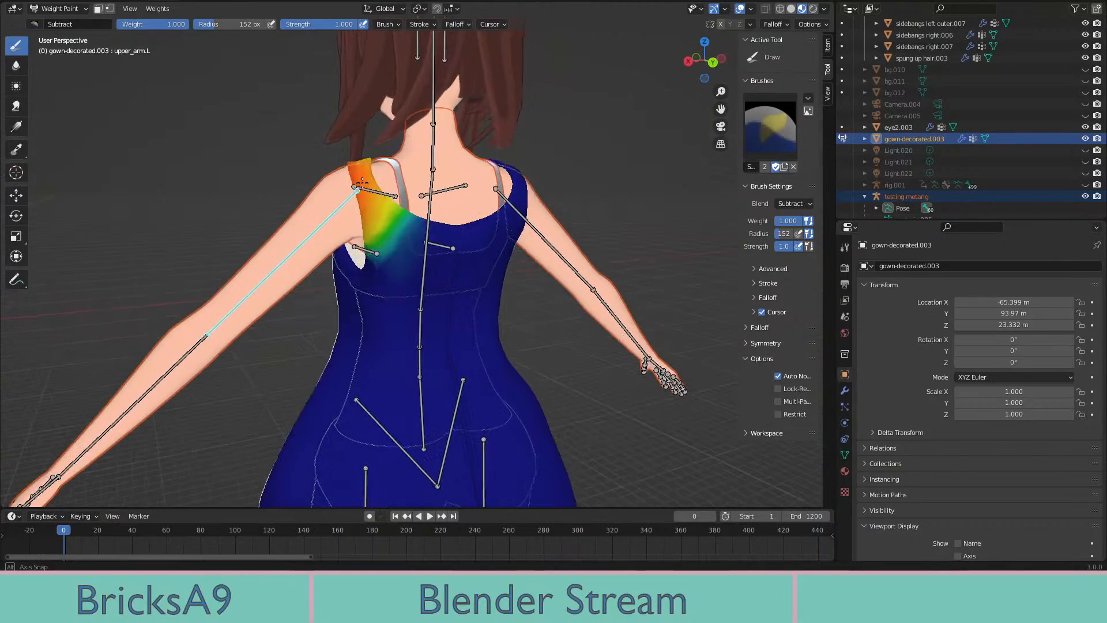
Try raising upper_arm.L about 72° in the back view to check the gown's shoulder, and undo the rotation
middle_click_drag(296, 185, 260, 197)
key("r")
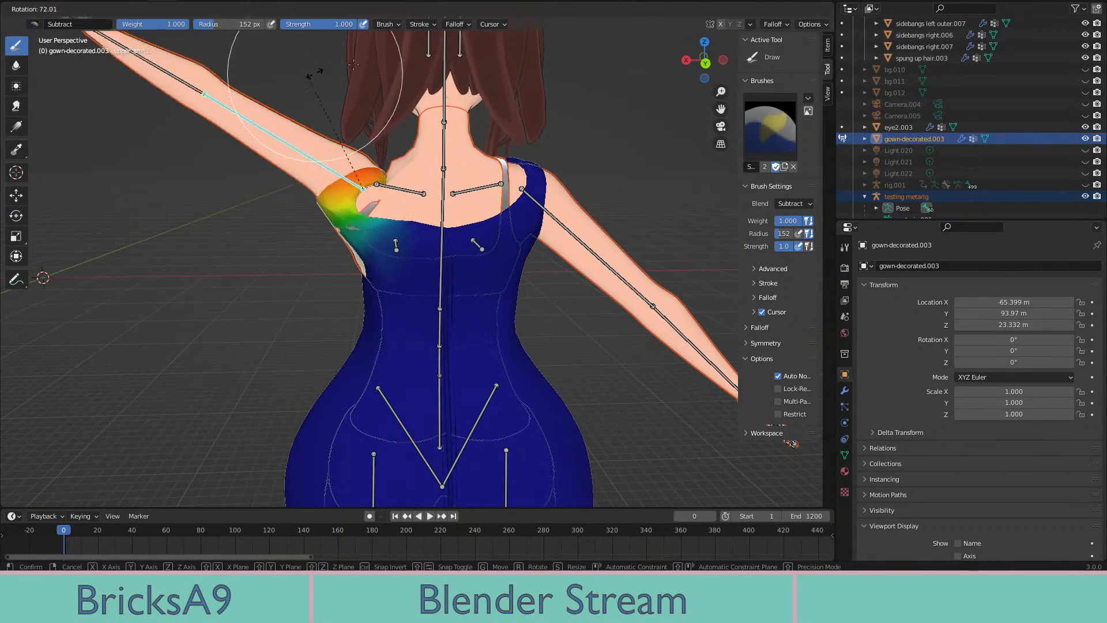
left_click(353, 64)
key("ctrl+z")
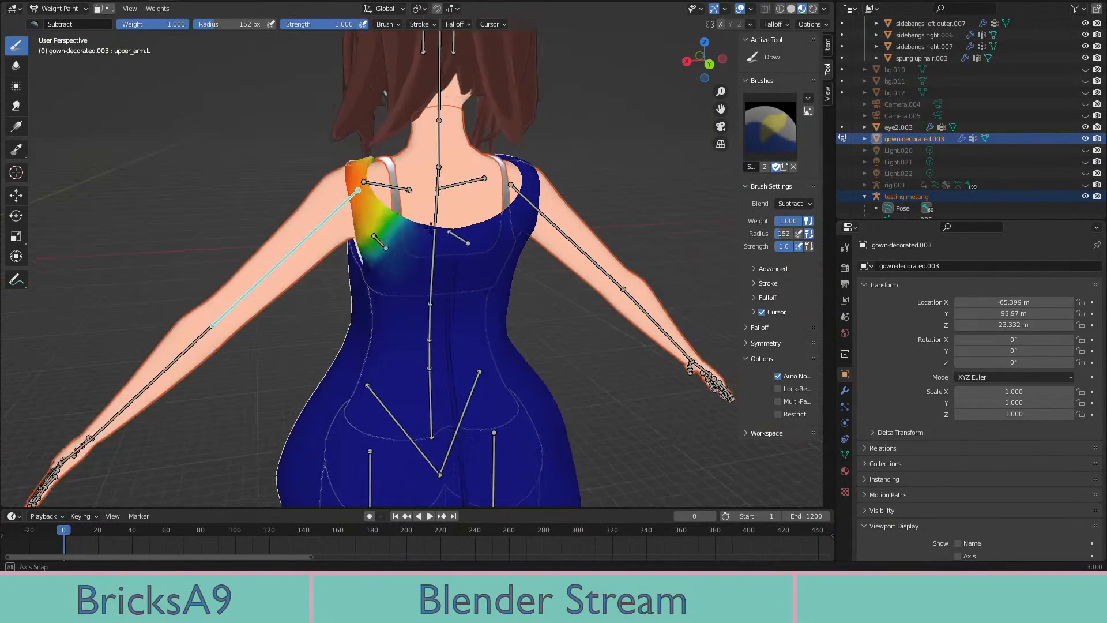
Try swinging upper_arm.L backward about 41° in the side view to check the gown's armhole
middle_click_drag(430, 225, 519, 218)
key("r")
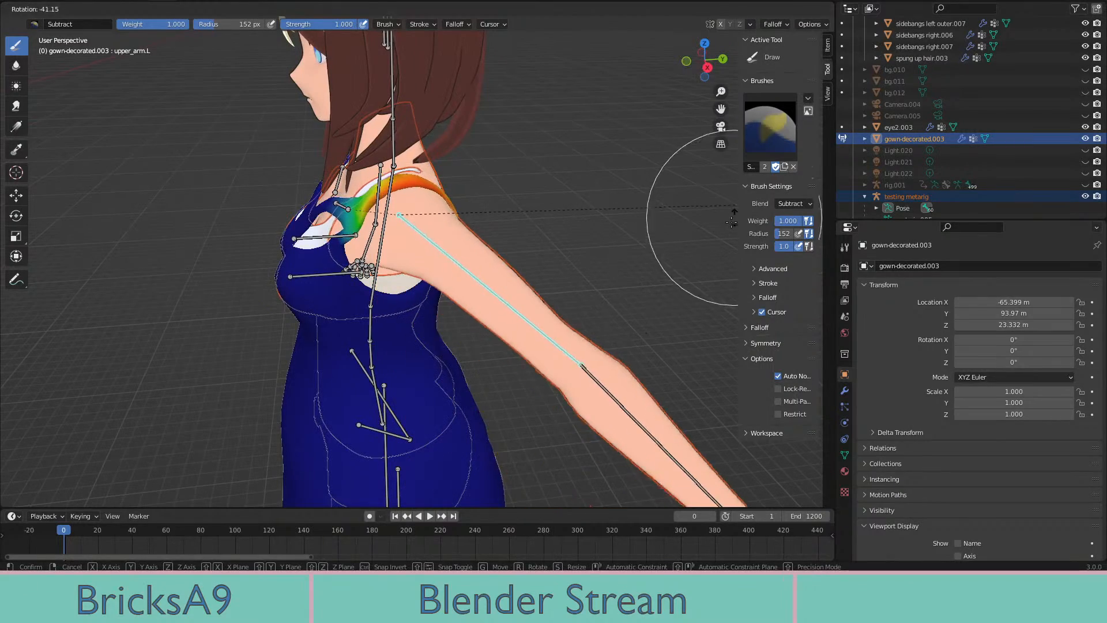
left_click(719, 227)
middle_click_drag(555, 322, 474, 226)
middle_click_drag(447, 233, 555, 244)
Try swinging upper_arm.L forward about 47° and about 87° in the side view to check the gown's back
key("r")
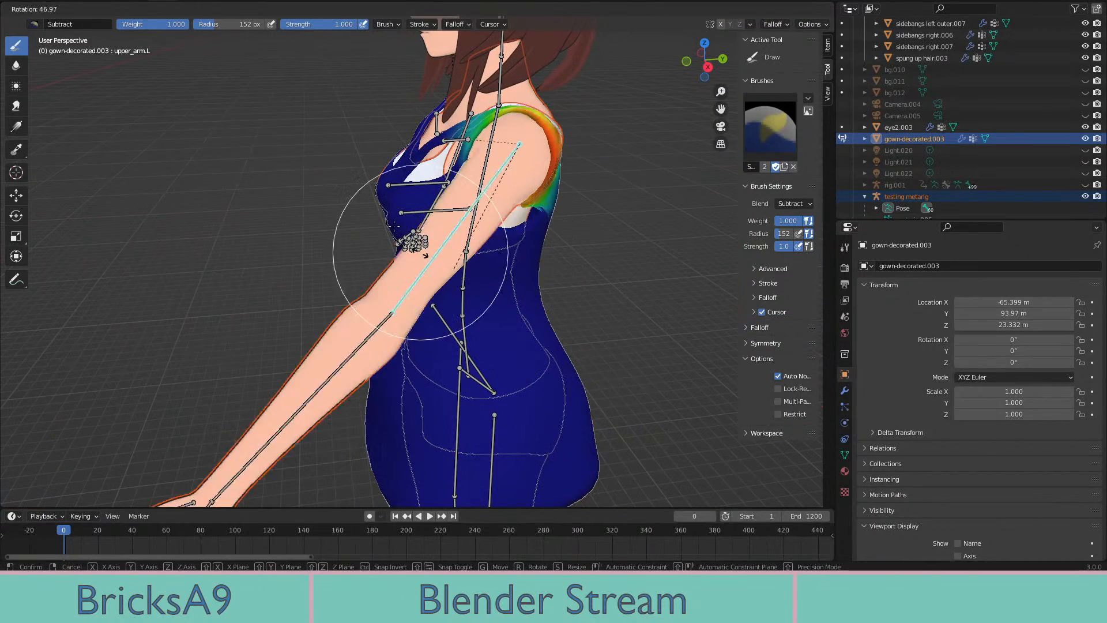
left_click(411, 225)
middle_click_drag(411, 225, 522, 363)
key("r")
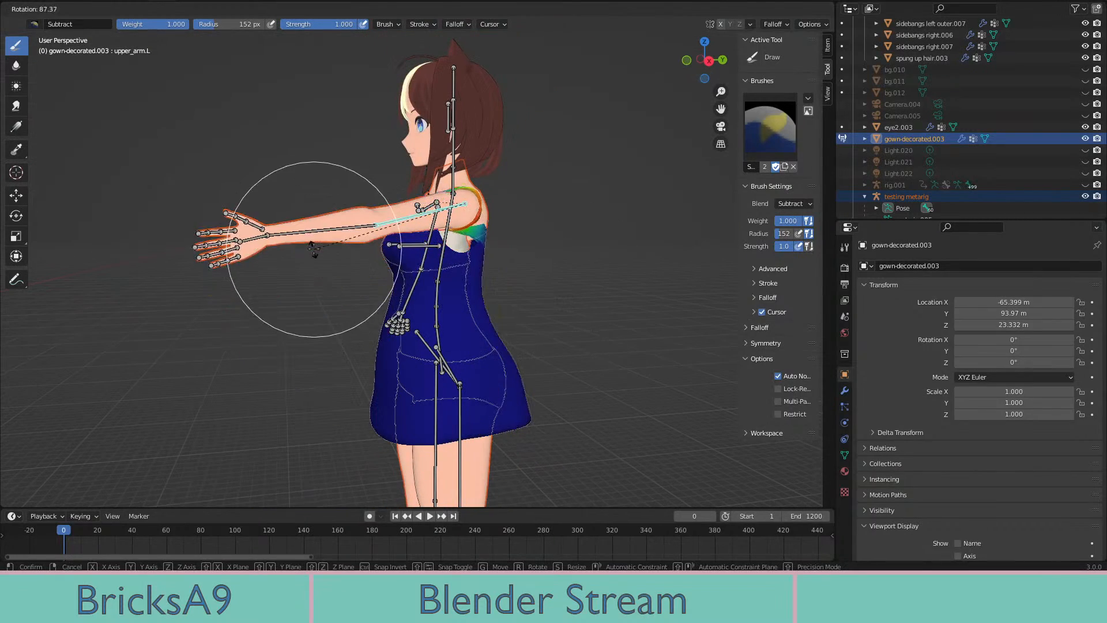
left_click(292, 258)
Subtract upper_arm.L weights along the edge of the gown's left armhole with a 49 px brush, from the back over the shoulder
scroll(592, 220, "up", 4)
middle_click_drag(592, 220, 501, 228)
mouse_move(318, 140)
middle_mouse_down()
mouse_move(443, 222)
mouse_move(433, 225)
middle_mouse_up()
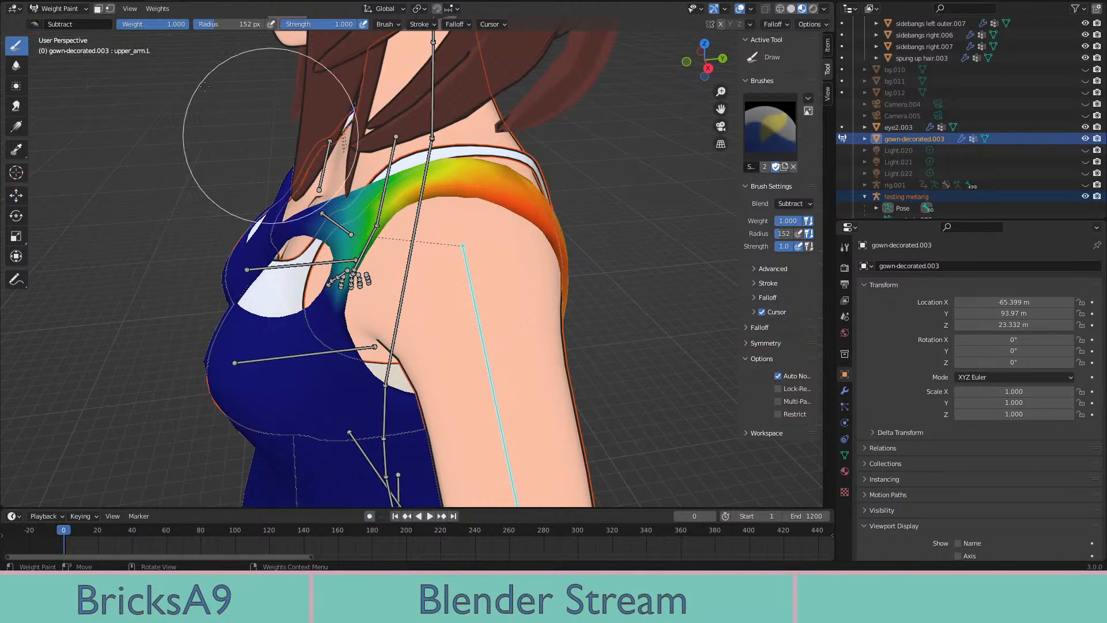
middle_click_drag(204, 87, 300, 201)
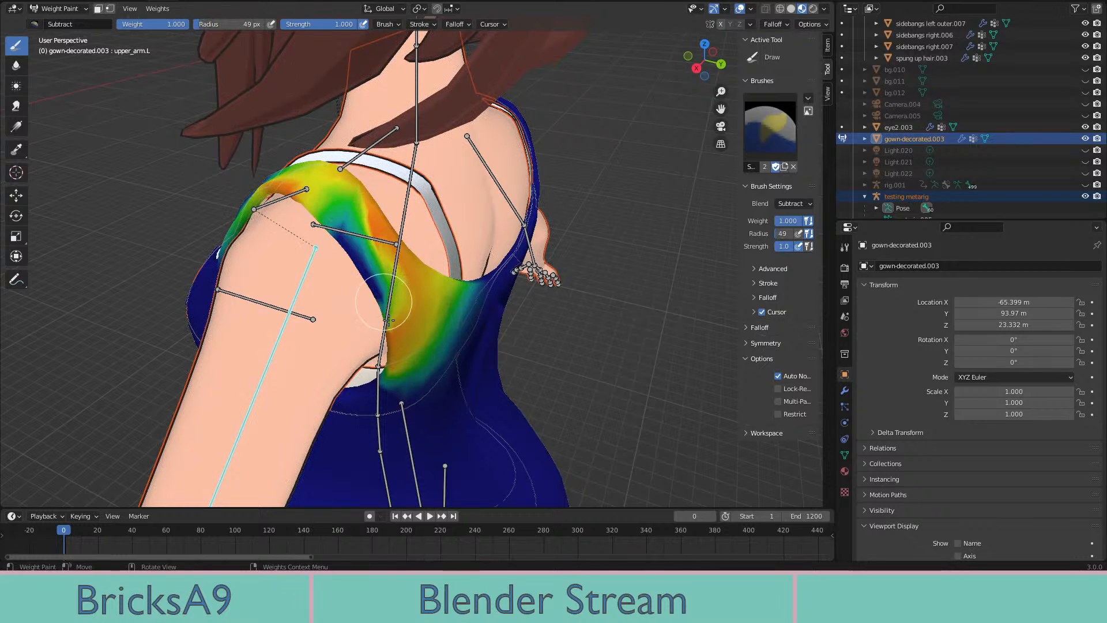
left_click_drag(388, 321, 404, 365)
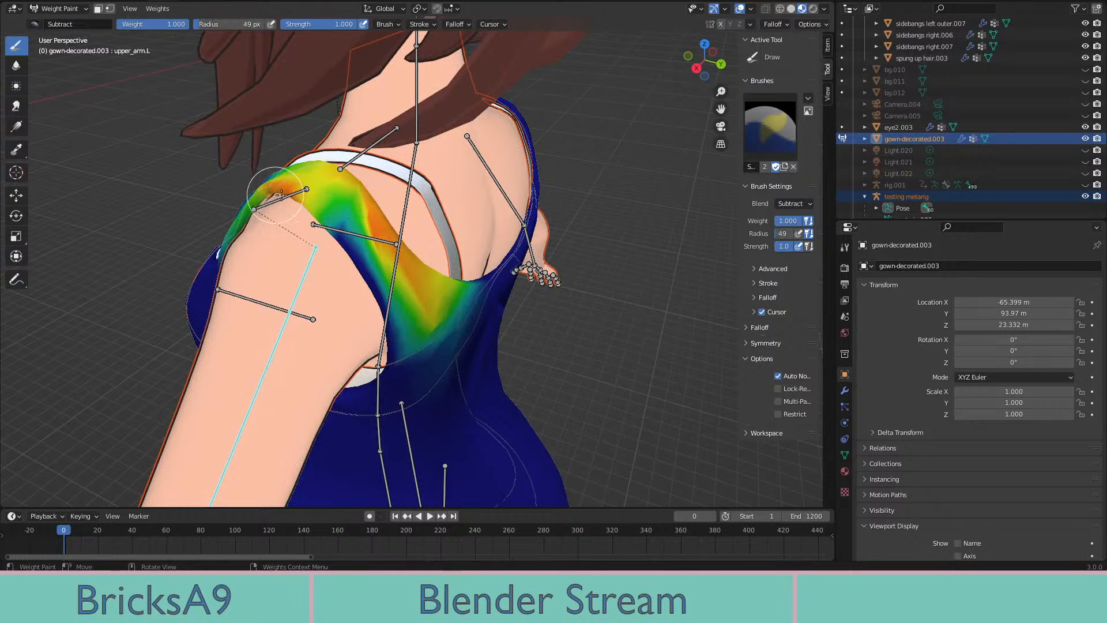
middle_click_drag(332, 222, 460, 279)
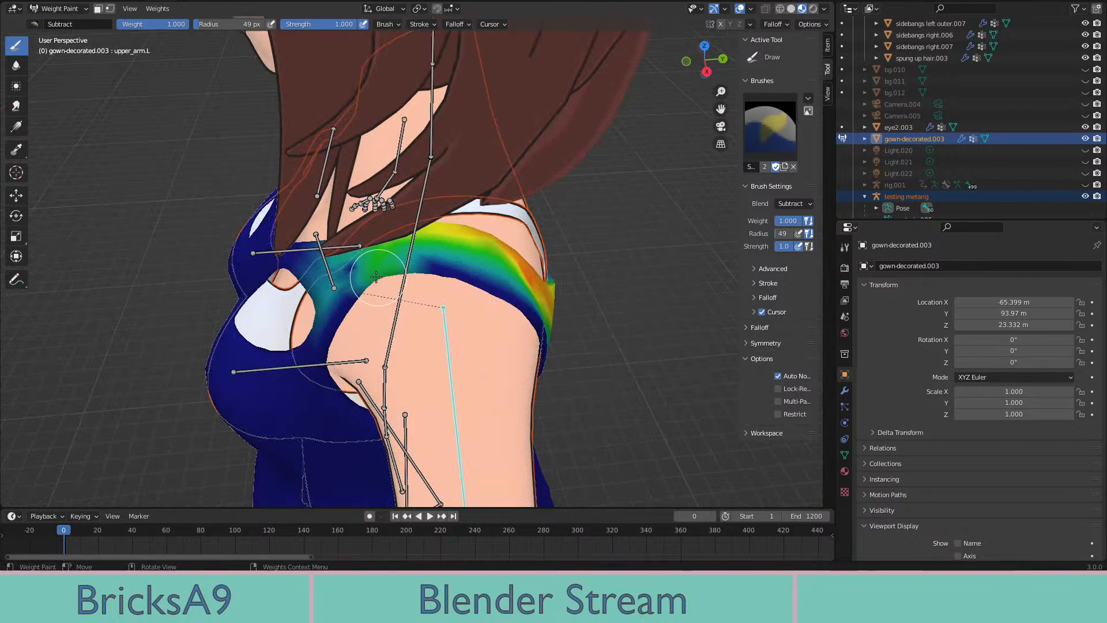
middle_click_drag(363, 281, 470, 291)
Try swinging upper_arm.L forward about 72° to test the reduced armhole weights from the side
key("r")
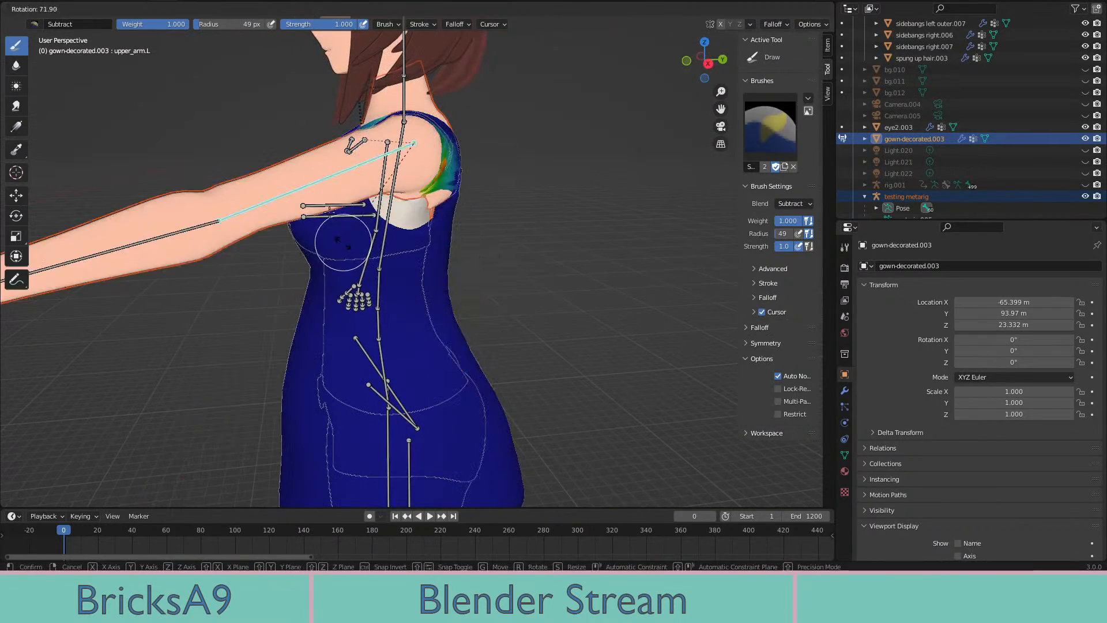
left_click(325, 201)
mouse_move(494, 234)
middle_mouse_down()
mouse_move(407, 206)
mouse_move(519, 271)
mouse_move(613, 291)
mouse_move(502, 283)
mouse_move(536, 302)
mouse_move(384, 263)
middle_mouse_up()
Enlarge the brush radius to 465 px and subtract the remaining upper_arm.L weights from the gown's left strap and back
scroll(408, 206, "up", 5)
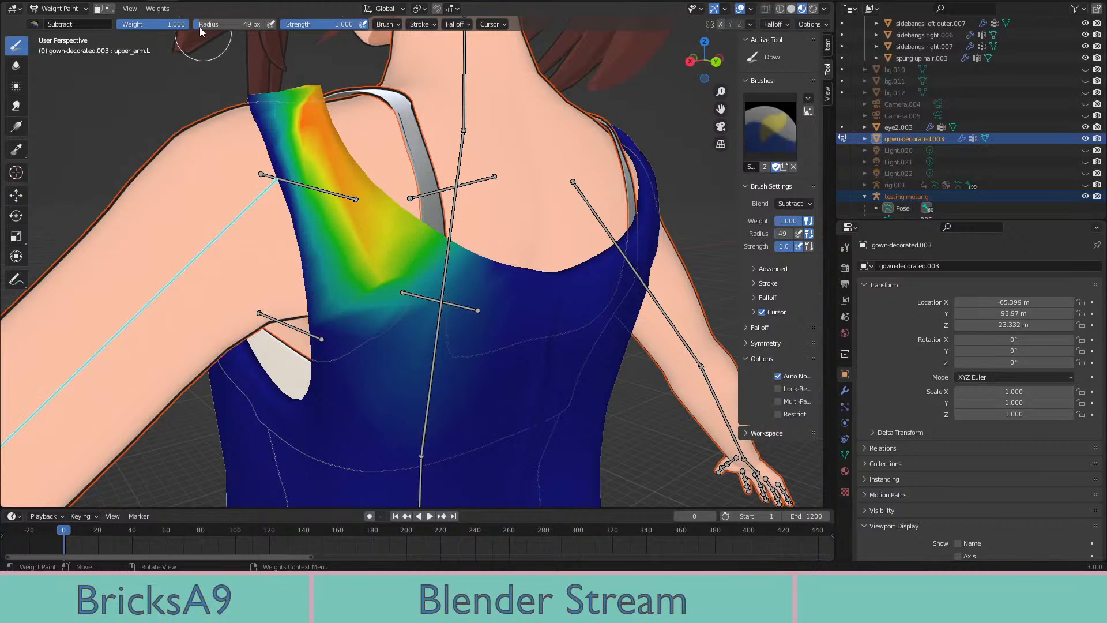
key("f")
left_click(323, 178)
left_click(356, 170)
Try swinging upper_arm.L forward about 77° to check the gown without upper arm weights, and undo the rotation
mouse_move(359, 169)
middle_mouse_down()
mouse_move(445, 159)
mouse_move(432, 271)
mouse_move(494, 369)
mouse_move(395, 215)
mouse_move(519, 254)
middle_mouse_up()
key("r")
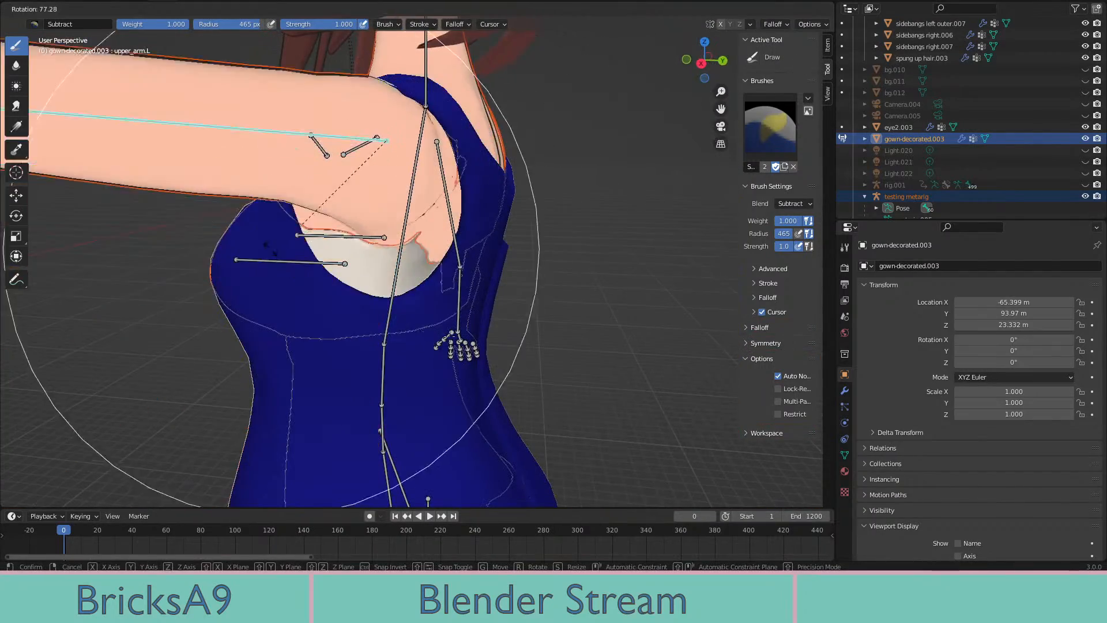
left_click(248, 138)
key("ctrl+z")
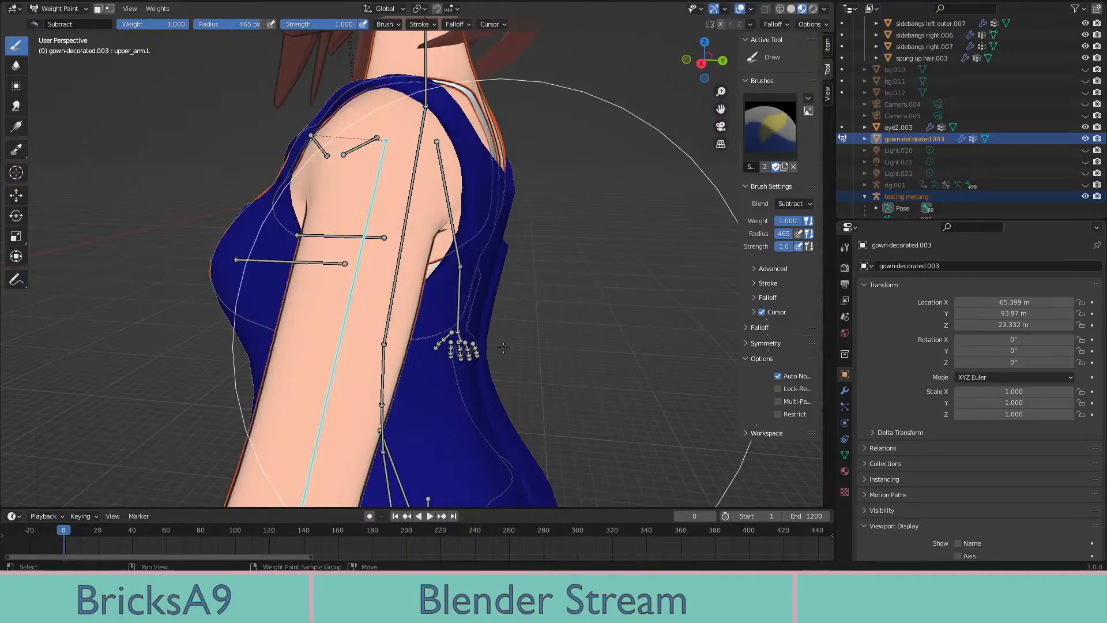
Try swinging upper_arm.L backward about 49° in the side view and restore the arm's pose
middle_click_drag(420, 275, 474, 276)
scroll(473, 276, "down", 5)
middle_click_drag(406, 262, 430, 277)
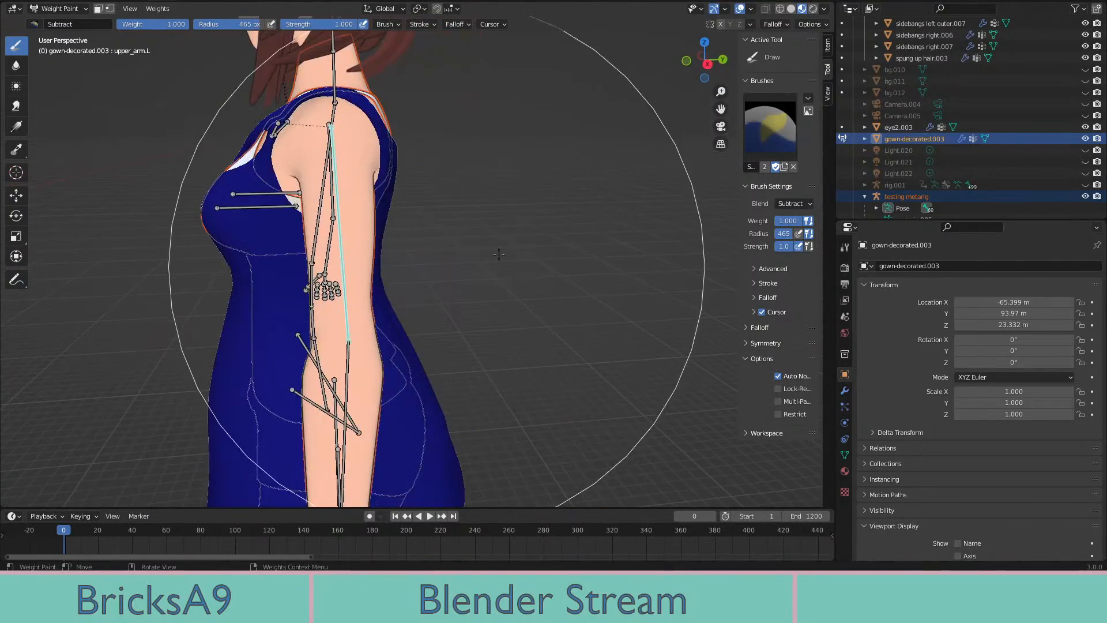
key("r")
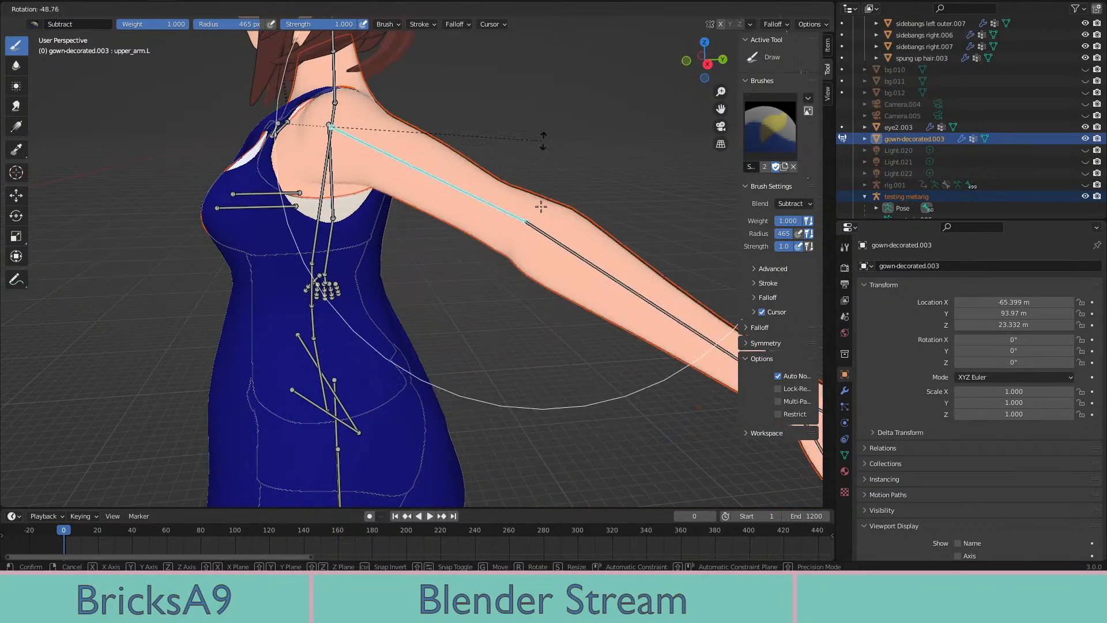
left_click(505, 209)
middle_click_drag(505, 208, 185, 162)
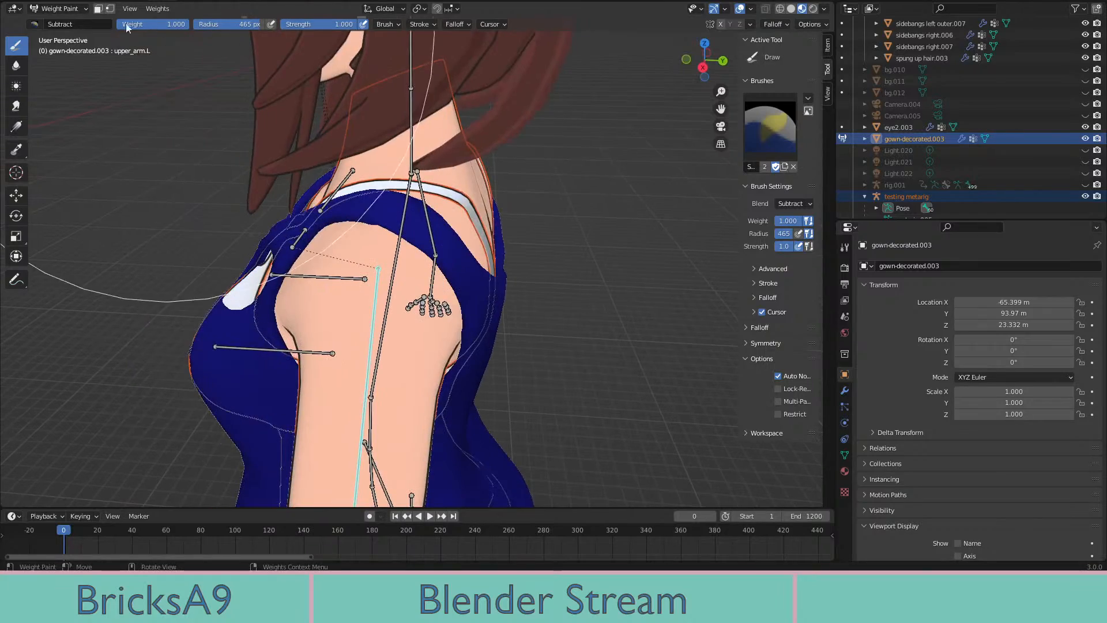
Try swinging upper_arm.L forward about 43° in the side view to check the armhole, and undo the rotation
middle_click_drag(454, 347, 460, 320)
key("r")
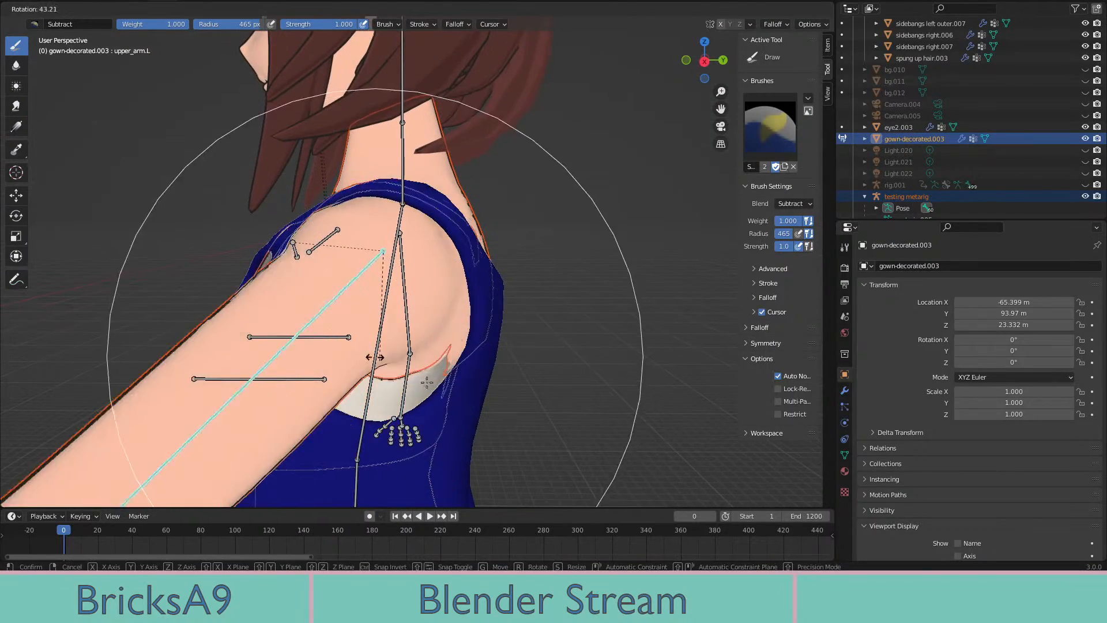
left_click(449, 384)
key("ctrl+z")
middle_click_drag(510, 369, 459, 355)
scroll(526, 328, "up", 2)
Try swinging upper_arm.L forward about 44° while viewing the shoulder from behind, and undo the rotation
key("r")
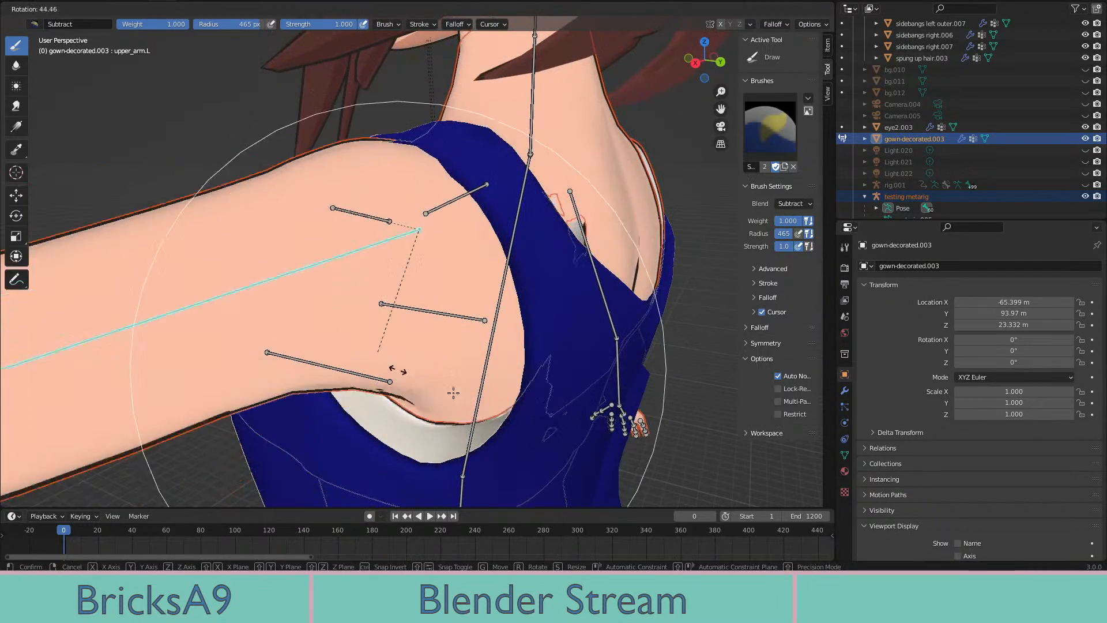
left_click(524, 339)
key("ctrl+z")
middle_click_drag(521, 295, 511, 280)
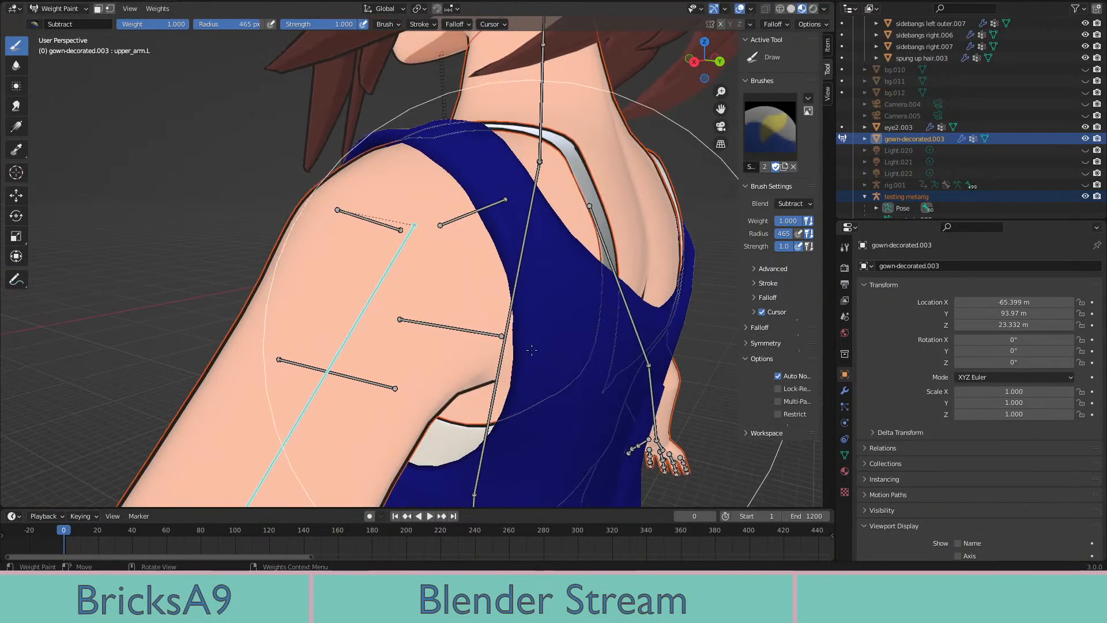
scroll(527, 354, "down", 2)
Try swinging upper_arm.L backward about 19° in the rear three-quarter view, and undo the rotation
key("r")
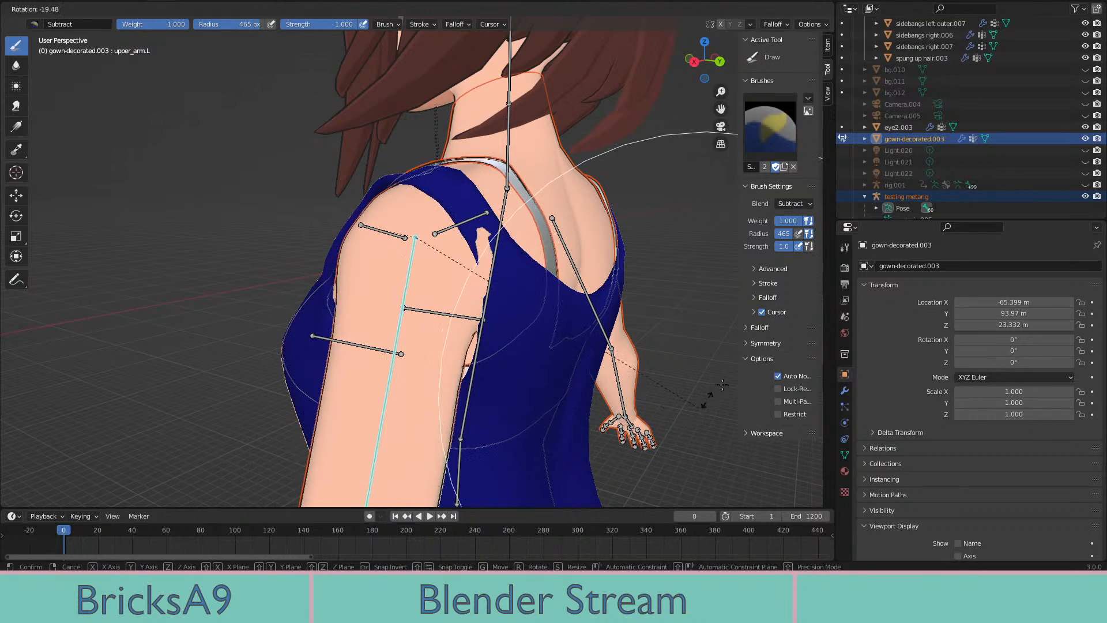
left_click(547, 329)
key("ctrl+z")
scroll(526, 319, "up", 2)
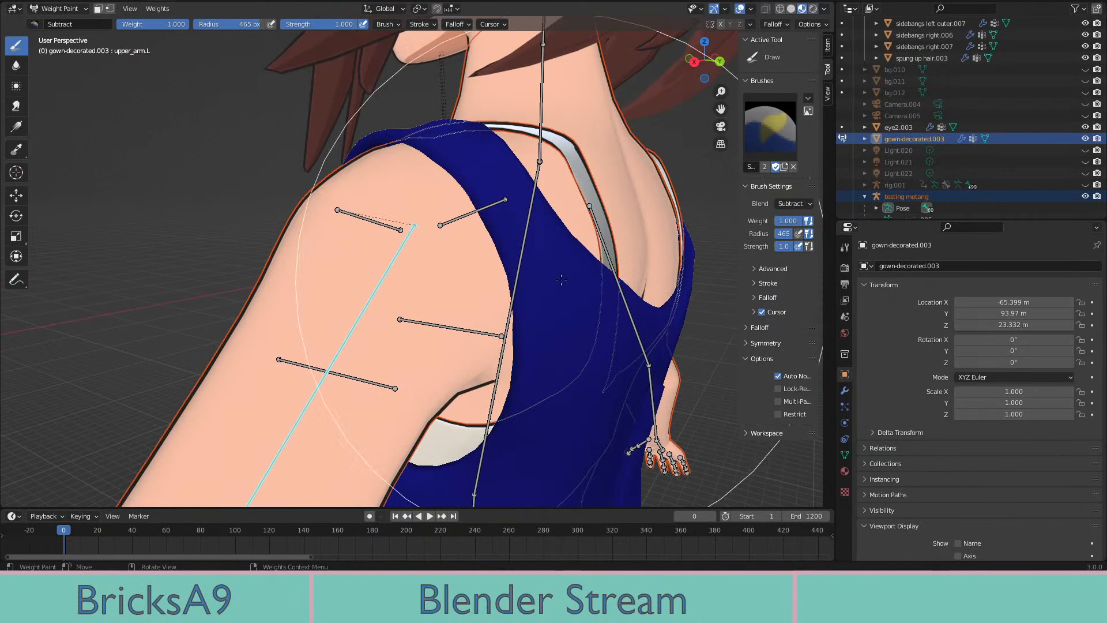
Choose the Add brush at strength 0.193 and paint upper_arm.L weight onto the gown's left back strap
left_click(34, 24)
left_click(362, 151)
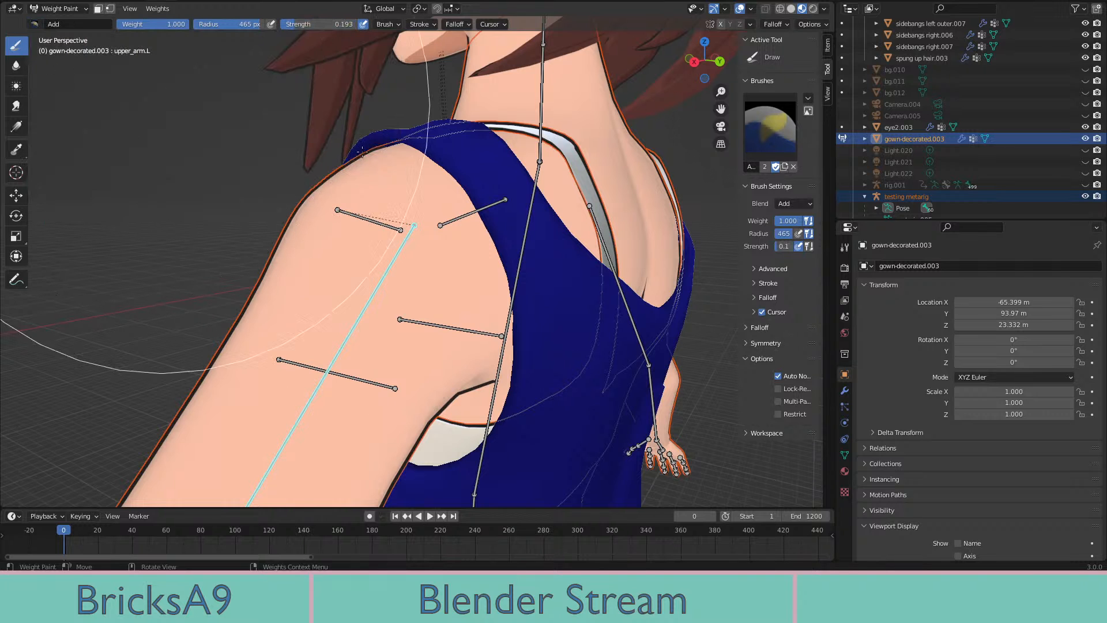
left_click_drag(496, 266, 466, 339)
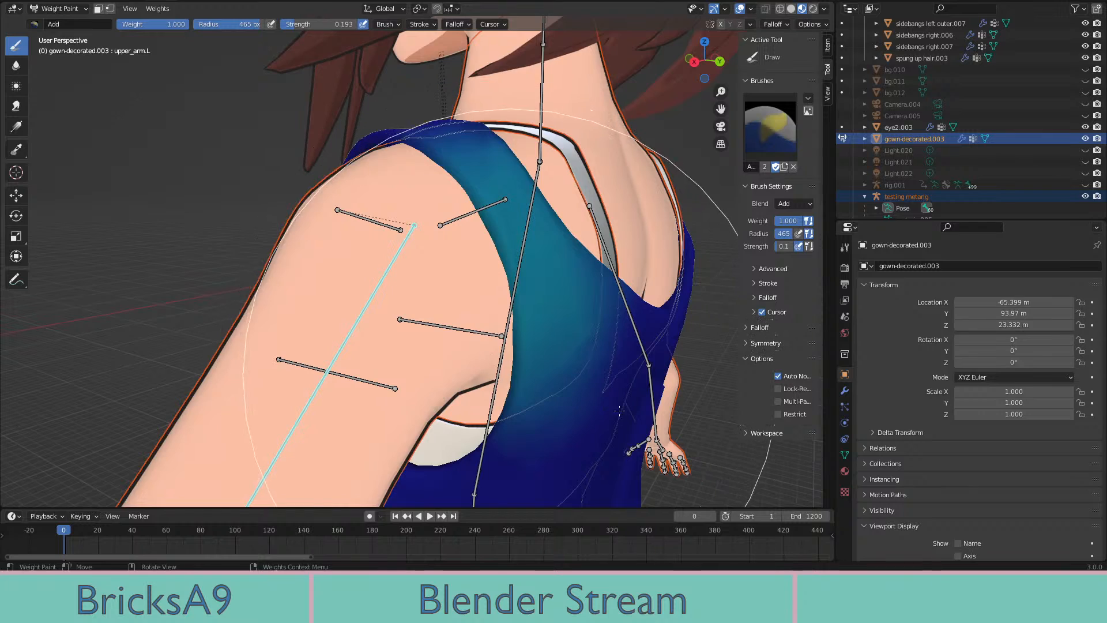
key("r")
right_click(634, 289)
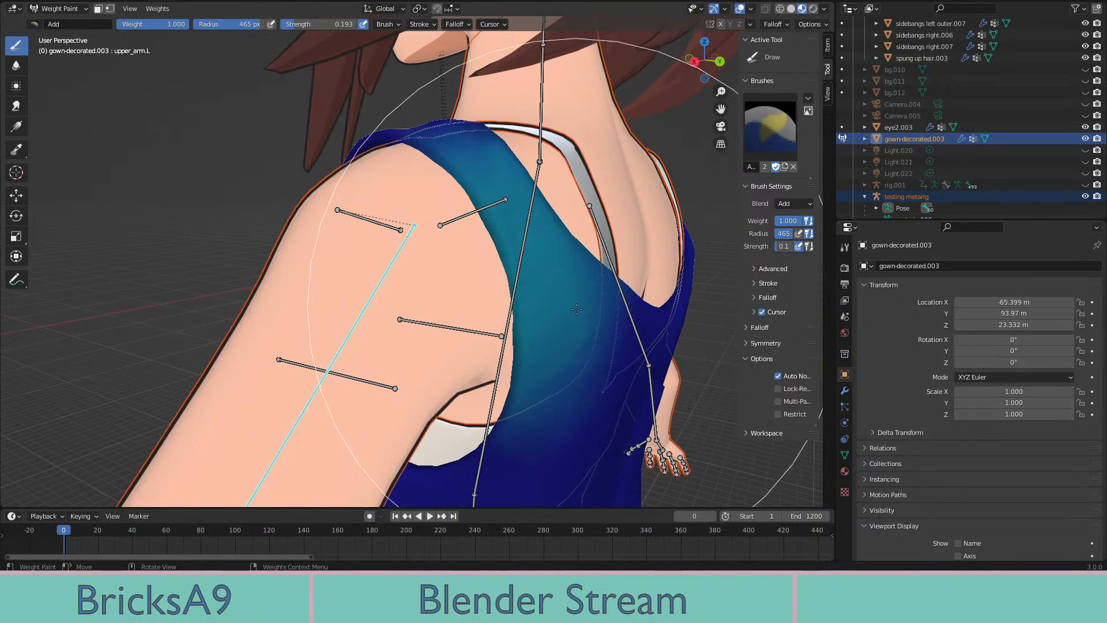
Reduce the brush radius to 318 px and add more upper_arm.L weight along the left strap and rear armhole edge
scroll(568, 208, "down", 2)
middle_click_drag(548, 214, 576, 225)
scroll(449, 222, "up", 2)
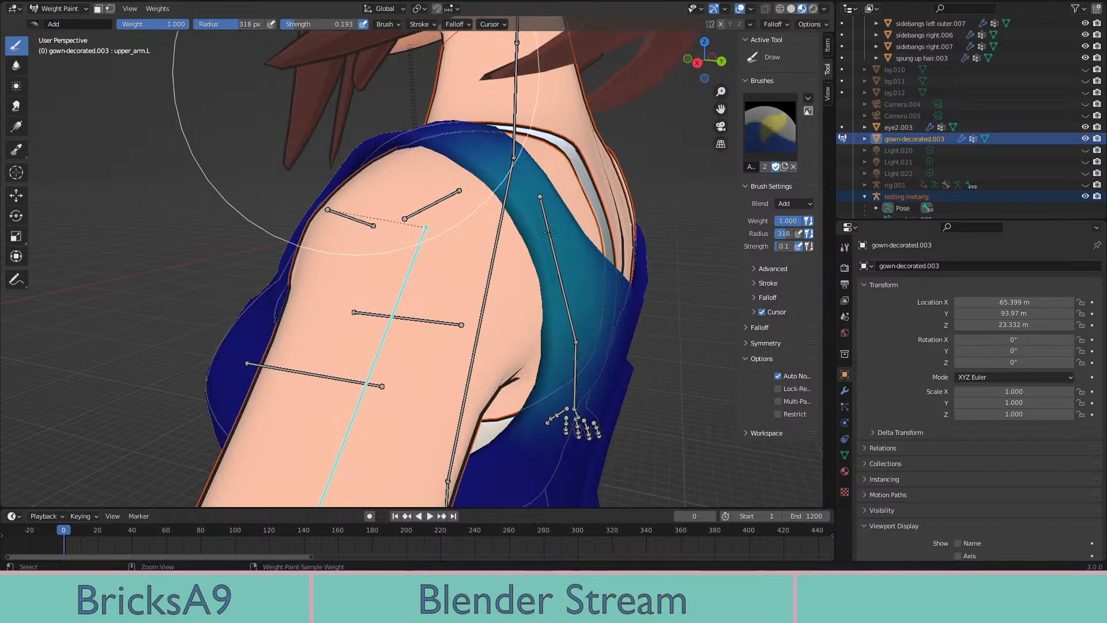
key("ctrl+z")
middle_click_drag(574, 262, 558, 264)
left_click_drag(542, 259, 444, 173)
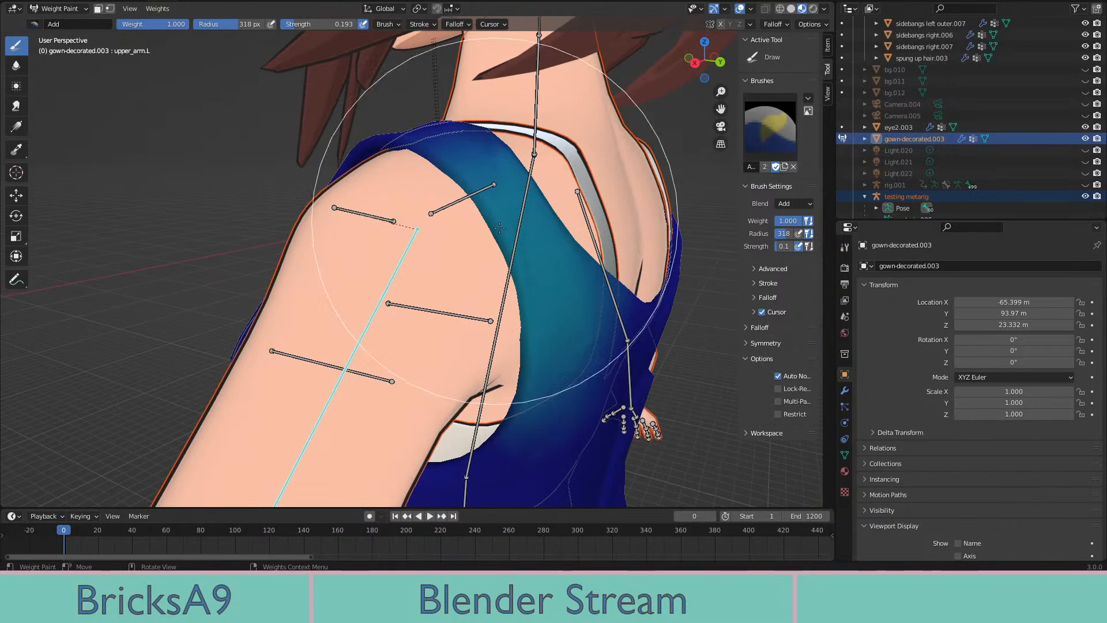
left_click_drag(527, 239, 531, 281)
left_click_drag(474, 185, 463, 175)
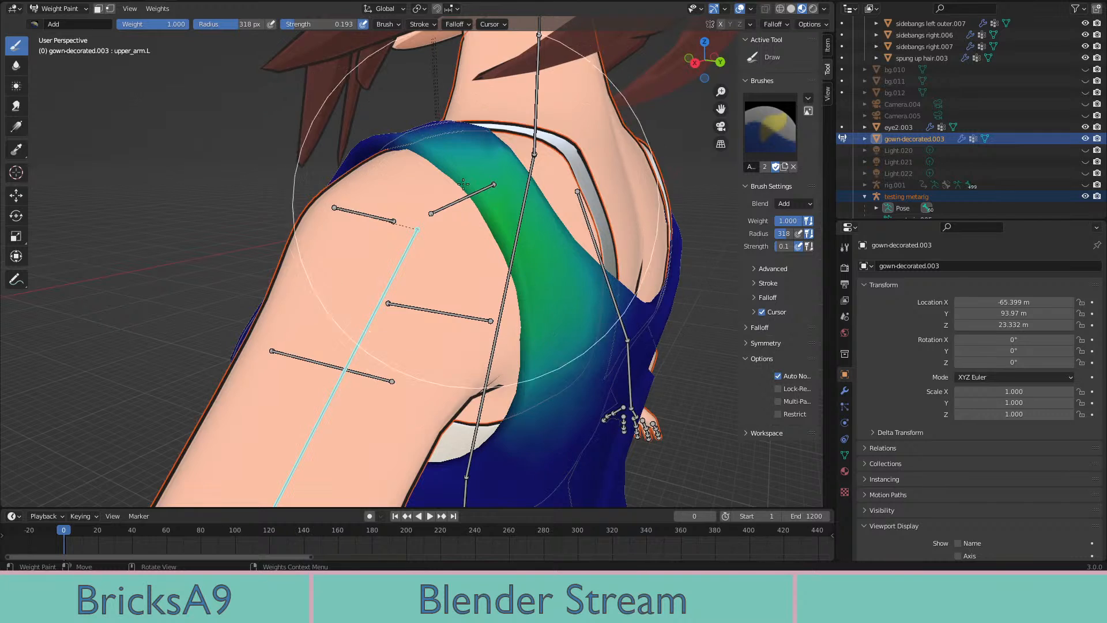
Try swinging upper_arm.L backward about 27° to test the repainted strap from the side, and undo the rotation
middle_click_drag(513, 183, 577, 231)
scroll(577, 230, "down", 3)
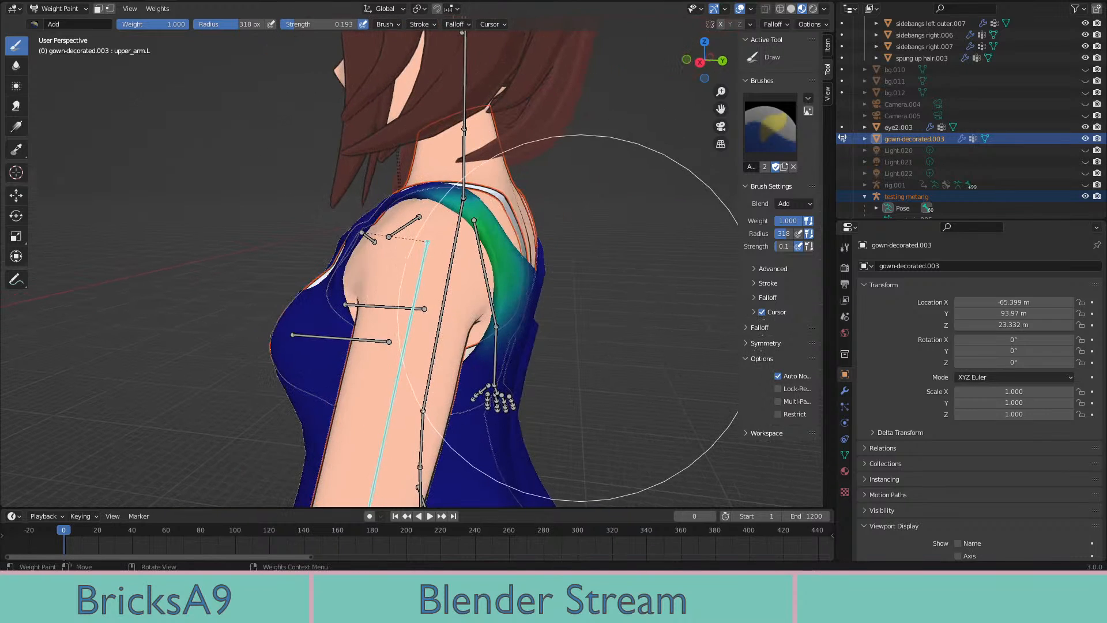
key("r")
left_click(687, 243)
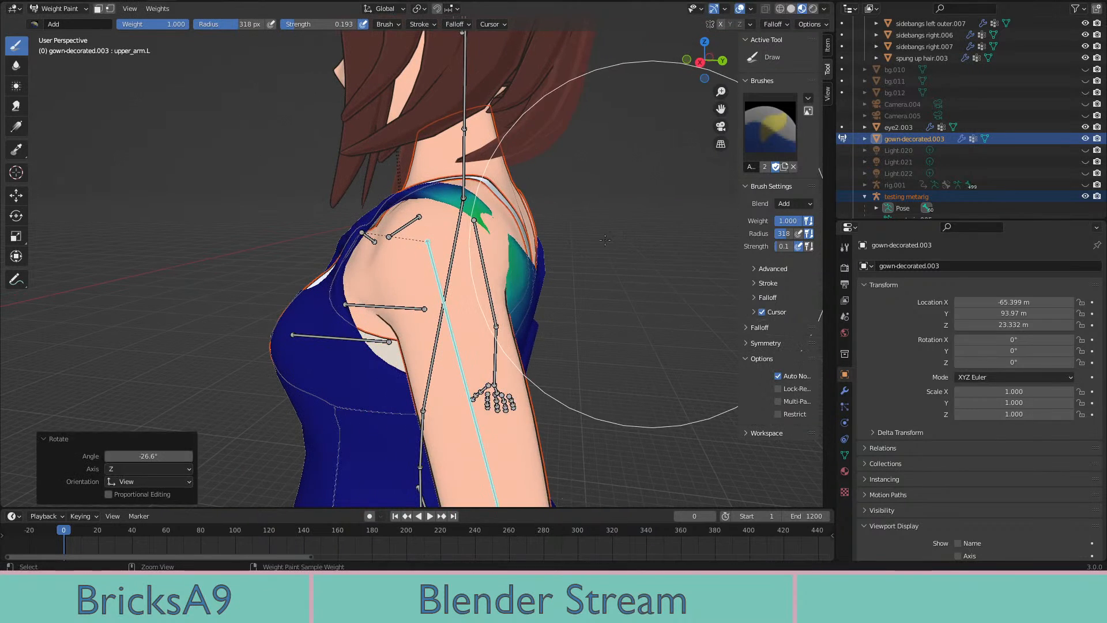
key("ctrl+z")
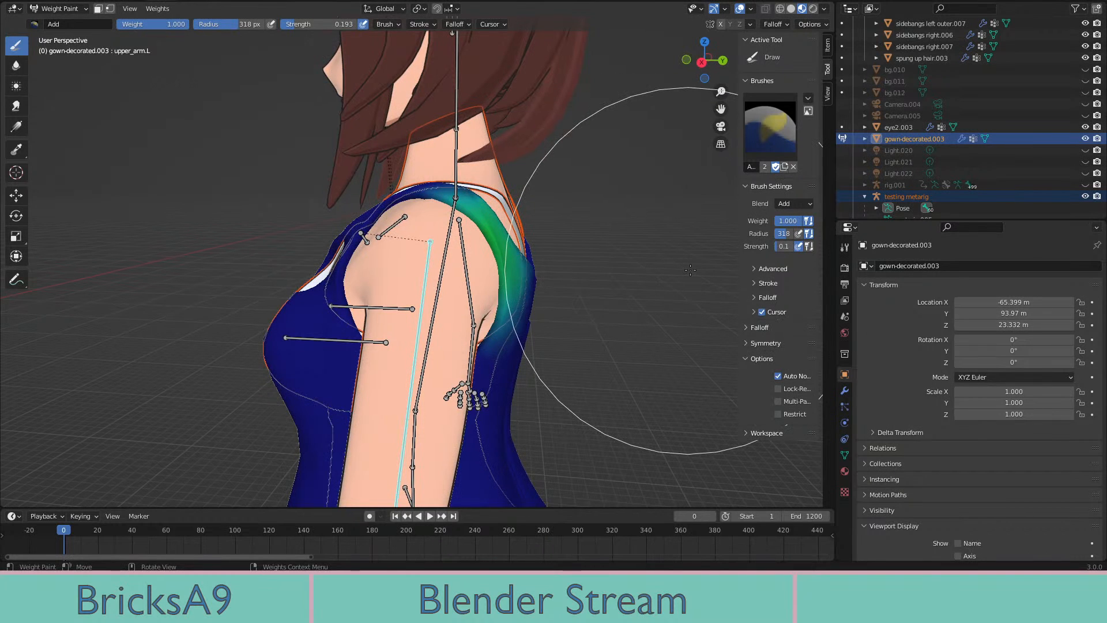
Add further upper_arm.L weight to the upper part of the left back strap beside the armhole
middle_click_drag(735, 216, 566, 289)
scroll(519, 288, "up", 4)
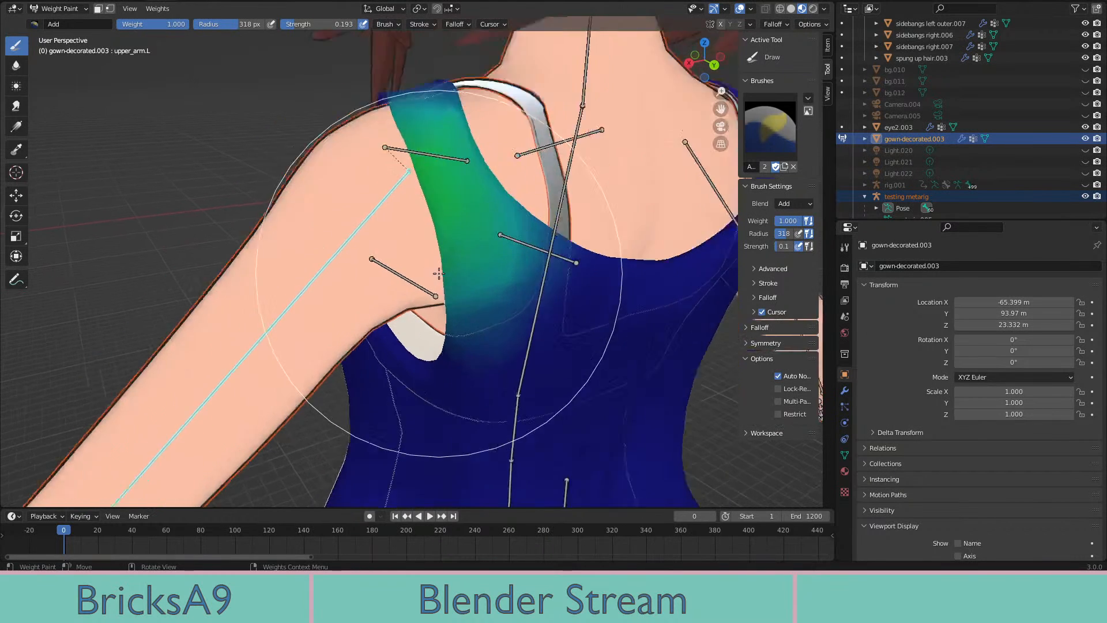
mouse_move(442, 166)
left_mouse_down()
mouse_move(464, 173)
mouse_move(428, 144)
mouse_move(455, 190)
left_mouse_up()
Try swinging upper_arm.L backward about 24° to test the strengthened strap weights, and undo the rotation
scroll(465, 226, "down", 3)
middle_click_drag(464, 227, 535, 266)
key("r")
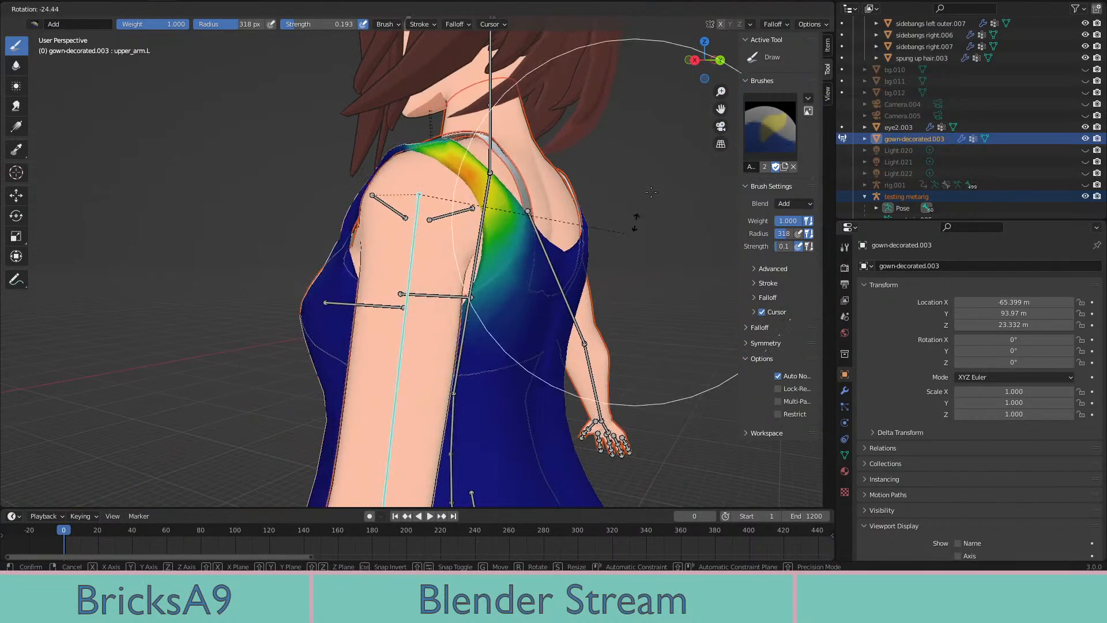
left_click(658, 166)
mouse_move(478, 170)
middle_mouse_down()
mouse_move(578, 198)
mouse_move(483, 182)
middle_mouse_up()
key("ctrl+z")
Add upper_arm.L weight over the top of the left shoulder strap and reduce the brush radius to 108 px
scroll(502, 181, "up", 4)
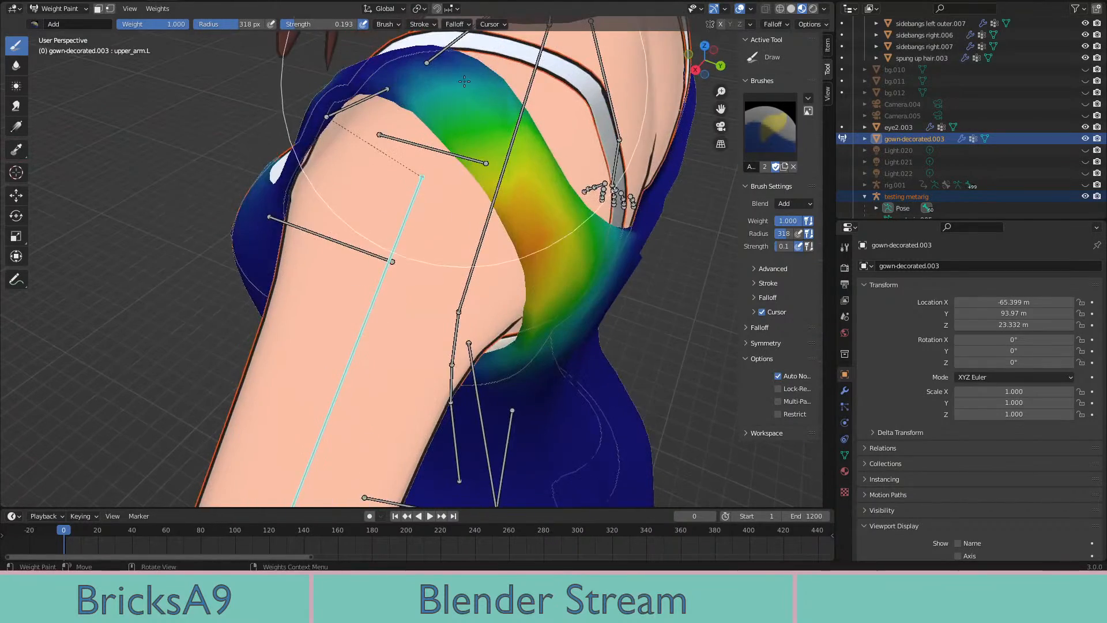
middle_click_drag(460, 108, 516, 186)
mouse_move(522, 103)
left_mouse_down()
mouse_move(488, 95)
mouse_move(553, 101)
left_mouse_up()
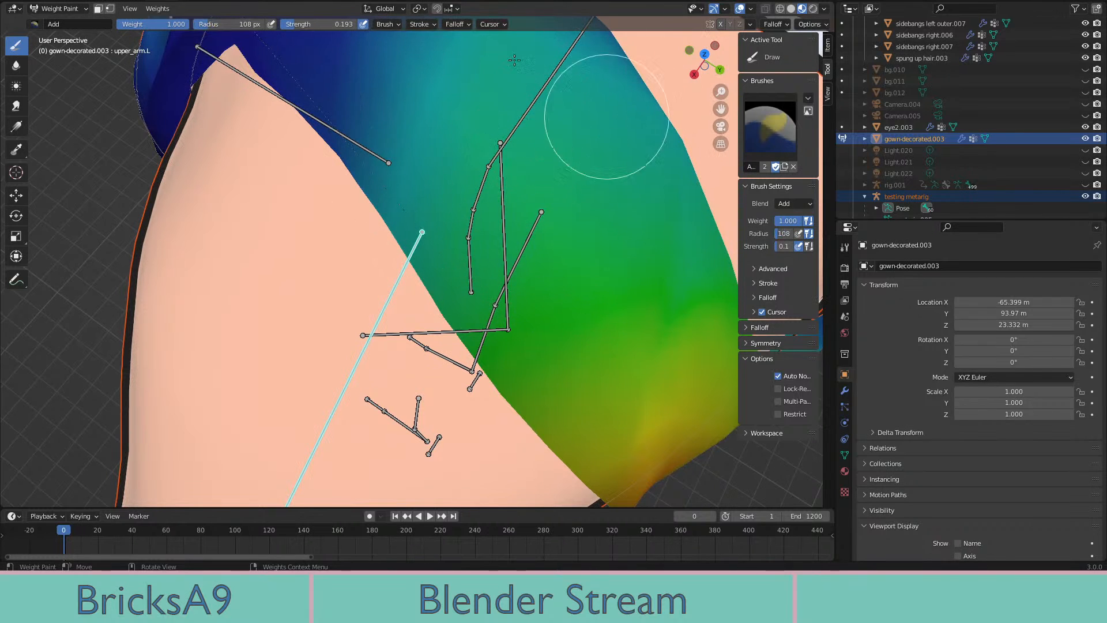
mouse_move(496, 96)
middle_mouse_down()
mouse_move(486, 167)
mouse_move(395, 98)
middle_mouse_up()
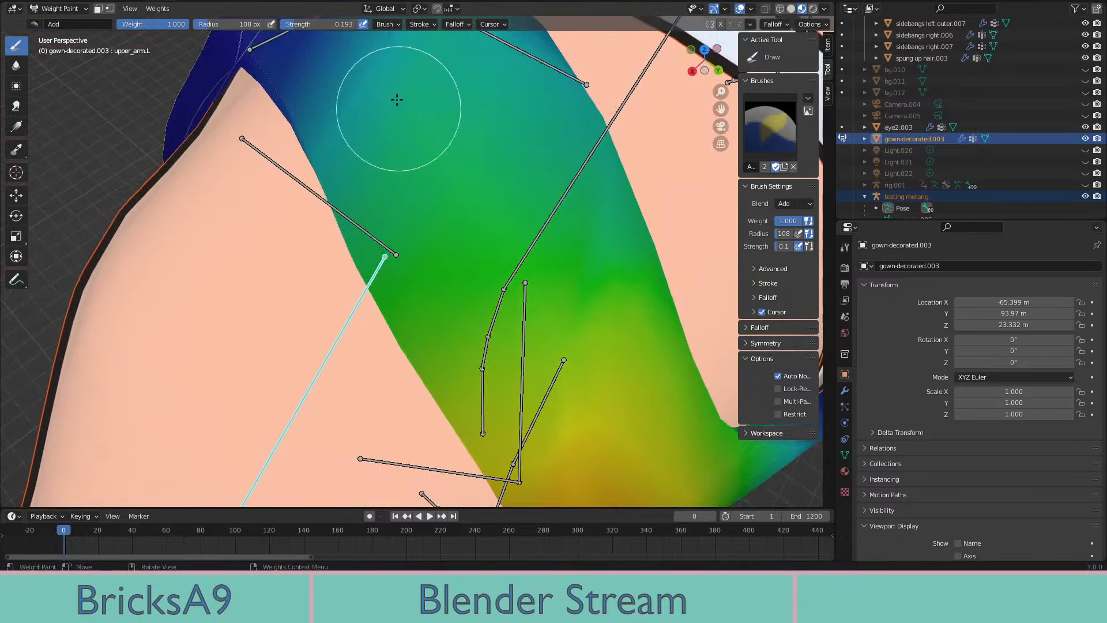
scroll(446, 128, "down", 2)
scroll(441, 167, "up", 2)
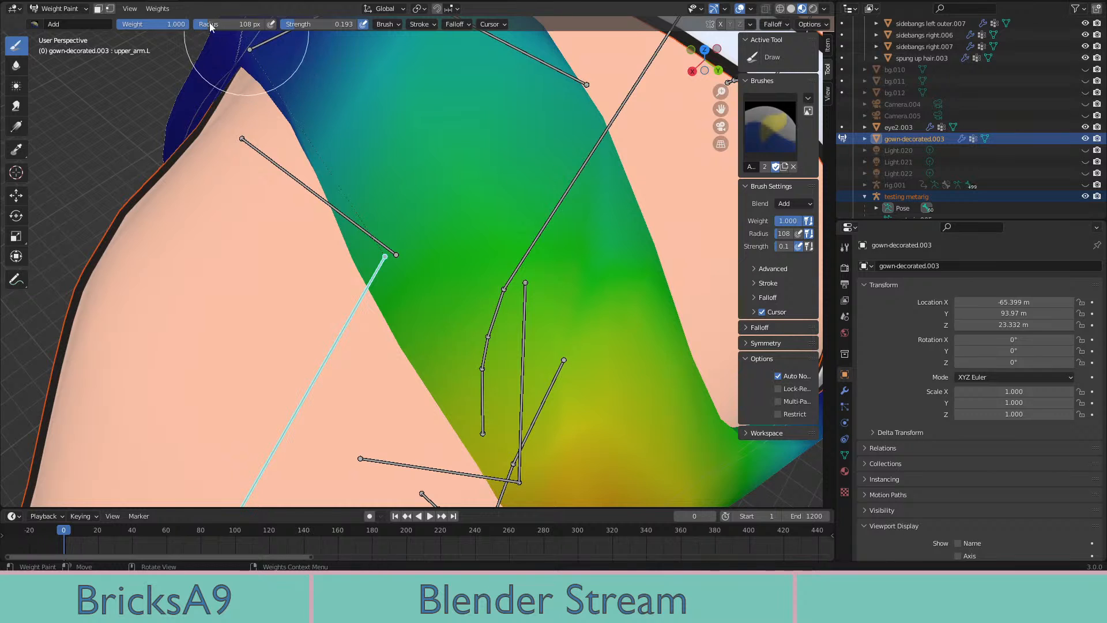
Set the brush radius to 100 px and strength to 0.933, paint the shoulder strap's top, and undo the last stroke
scroll(445, 86, "down", 5)
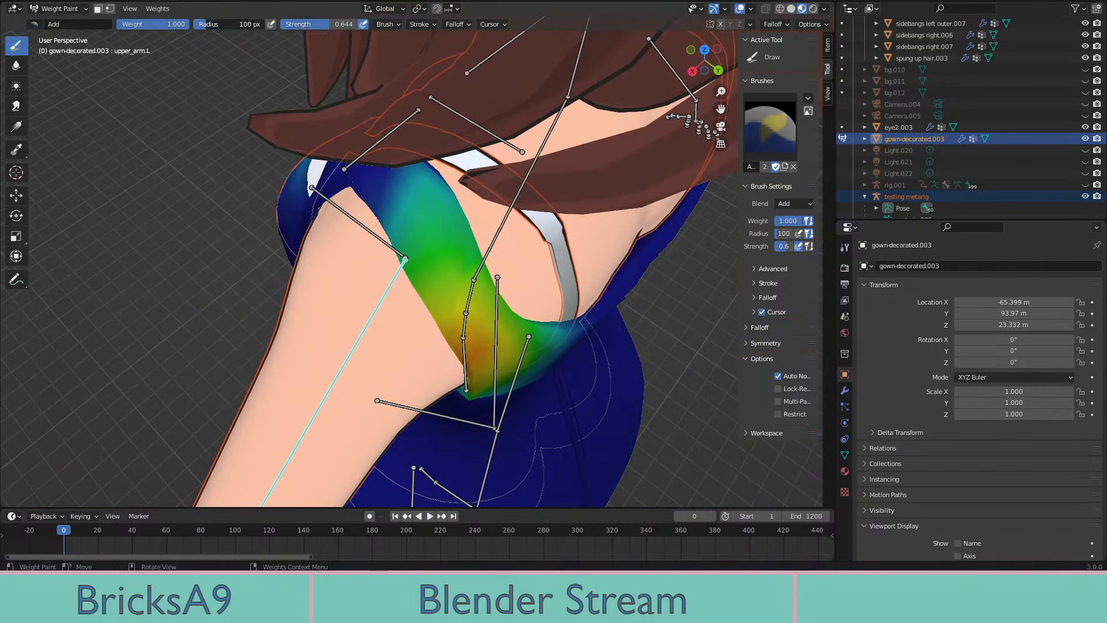
scroll(444, 185, "up", 4)
scroll(457, 123, "up", 2)
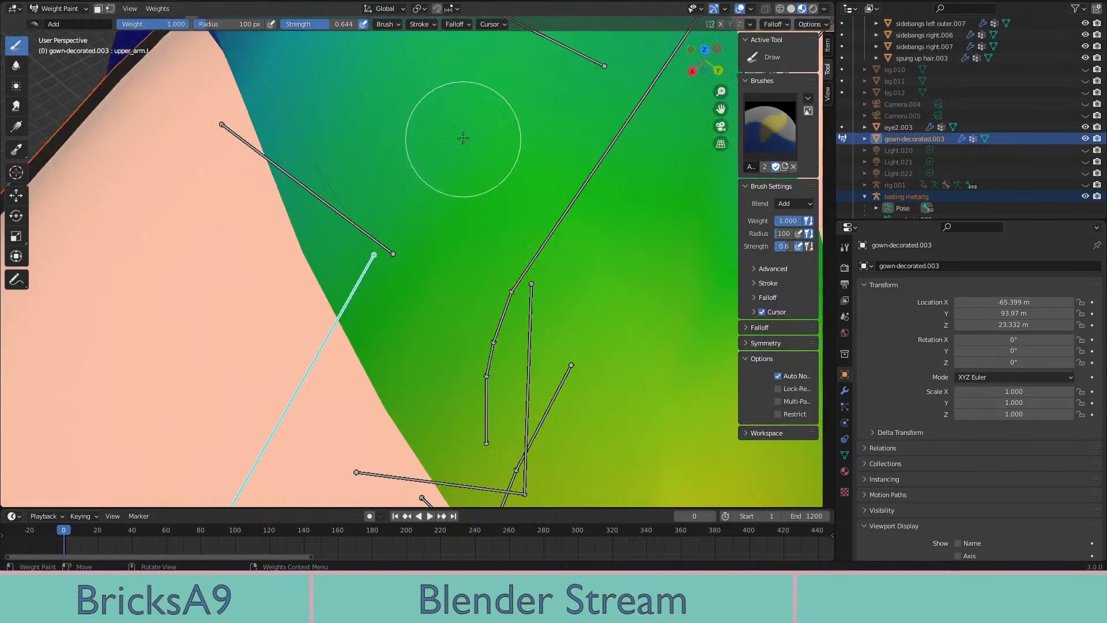
middle_click_drag(463, 138, 453, 138)
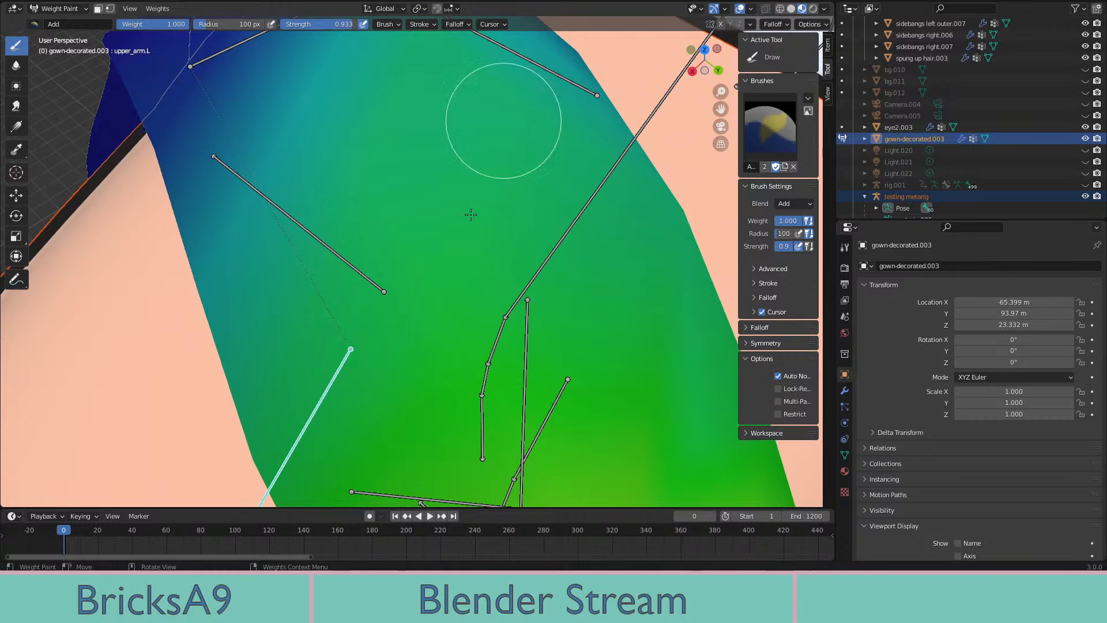
scroll(471, 214, "down", 2)
middle_click_drag(470, 215, 443, 206)
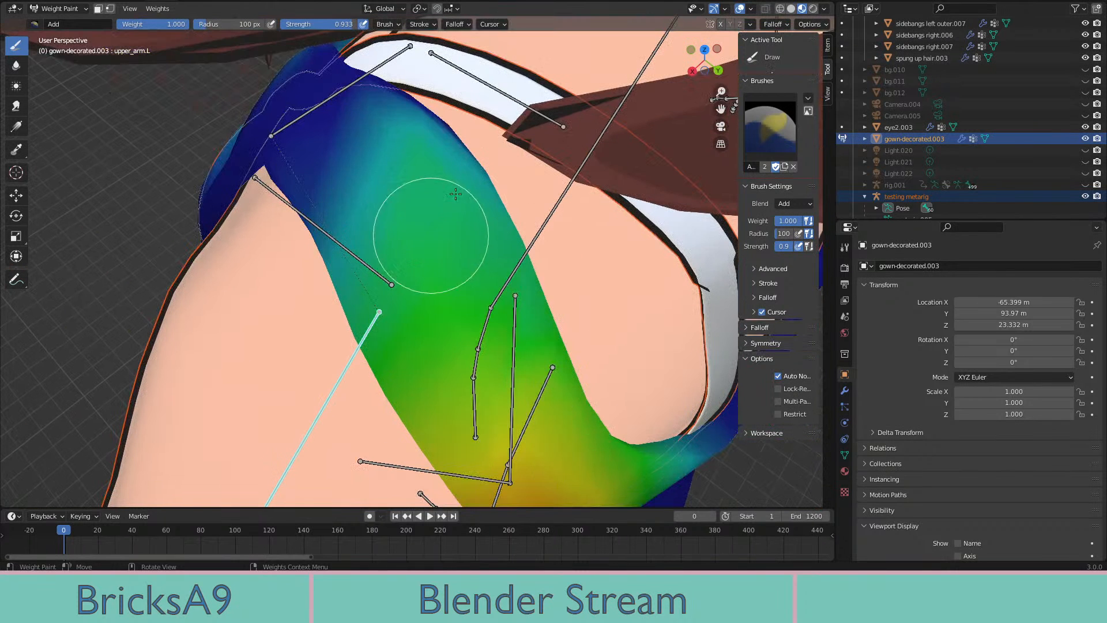
left_click_drag(455, 194, 449, 215)
key("ctrl+z")
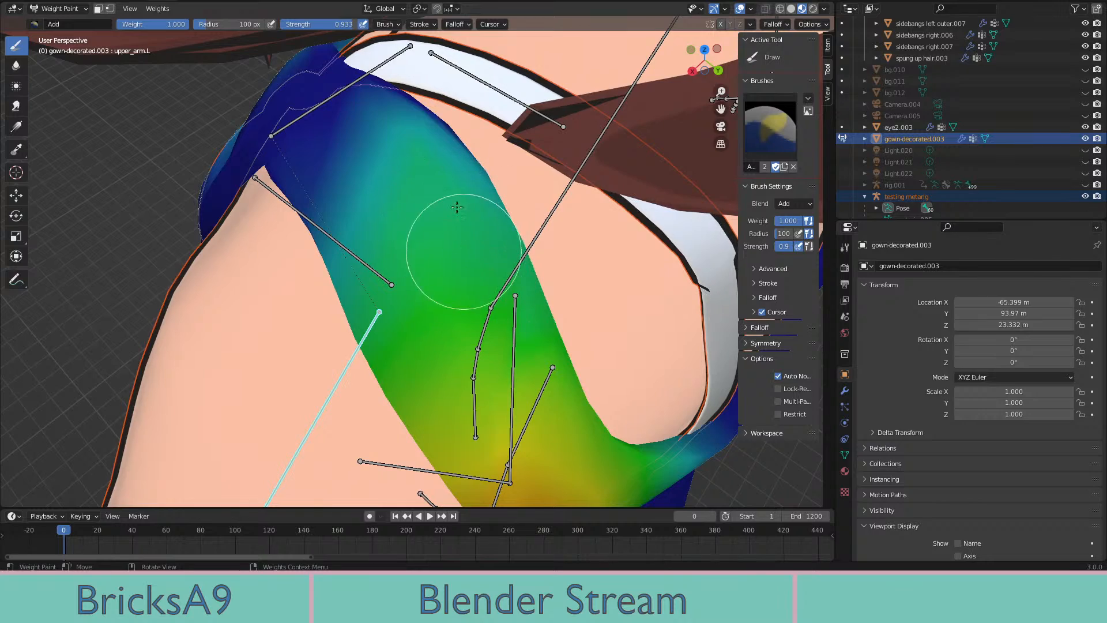
Choose the Subtract brush at strength 1.000 and remove the stray upper_arm.L weights from the gown's chest and front neckline
mouse_move(448, 233)
middle_mouse_down()
mouse_move(548, 191)
mouse_move(630, 123)
mouse_move(494, 99)
mouse_move(481, 156)
mouse_move(519, 196)
mouse_move(238, 36)
middle_mouse_up()
middle_click_drag(466, 112, 486, 166)
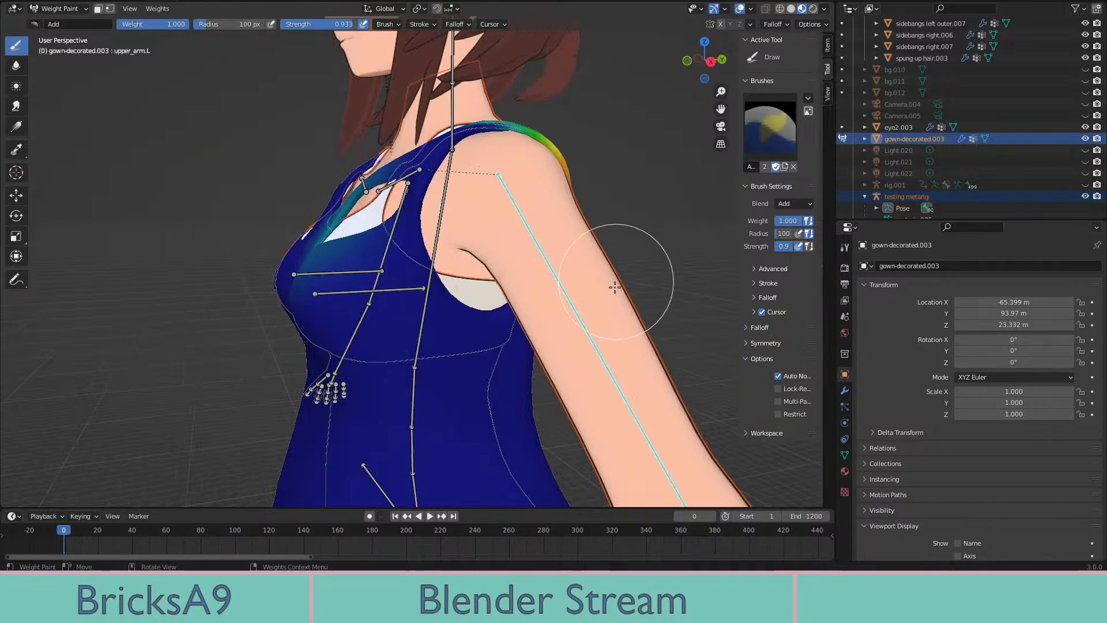
middle_click_drag(615, 287, 396, 183)
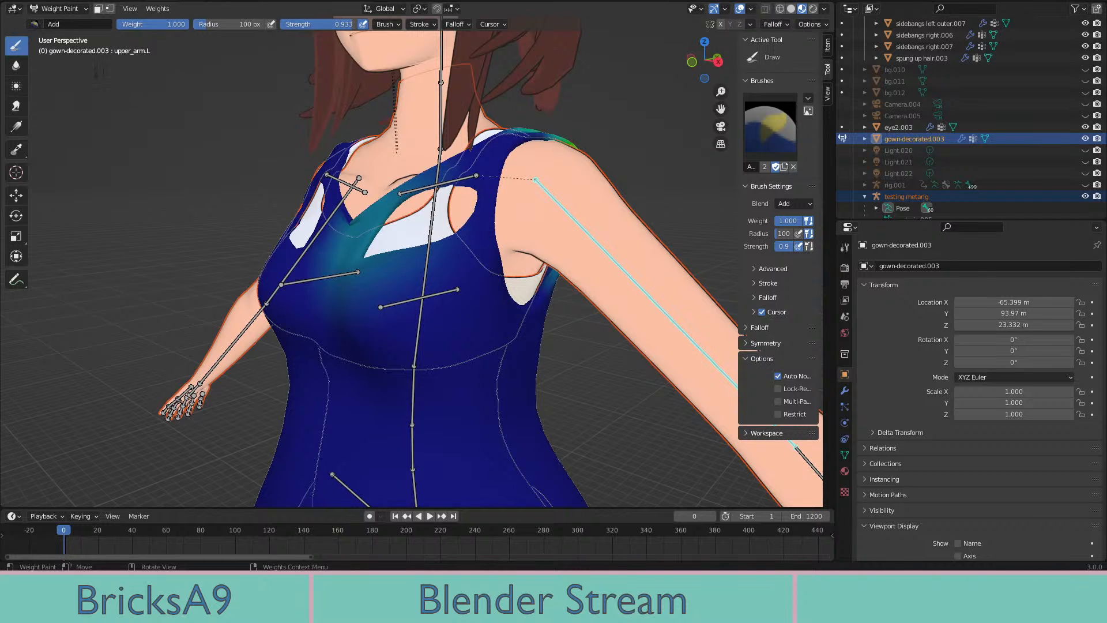
left_click(35, 24)
left_click(329, 57)
middle_click_drag(340, 214, 377, 245)
scroll(369, 277, "up", 2)
mouse_move(339, 334)
left_mouse_down()
mouse_move(443, 325)
mouse_move(507, 375)
mouse_move(374, 334)
left_mouse_up()
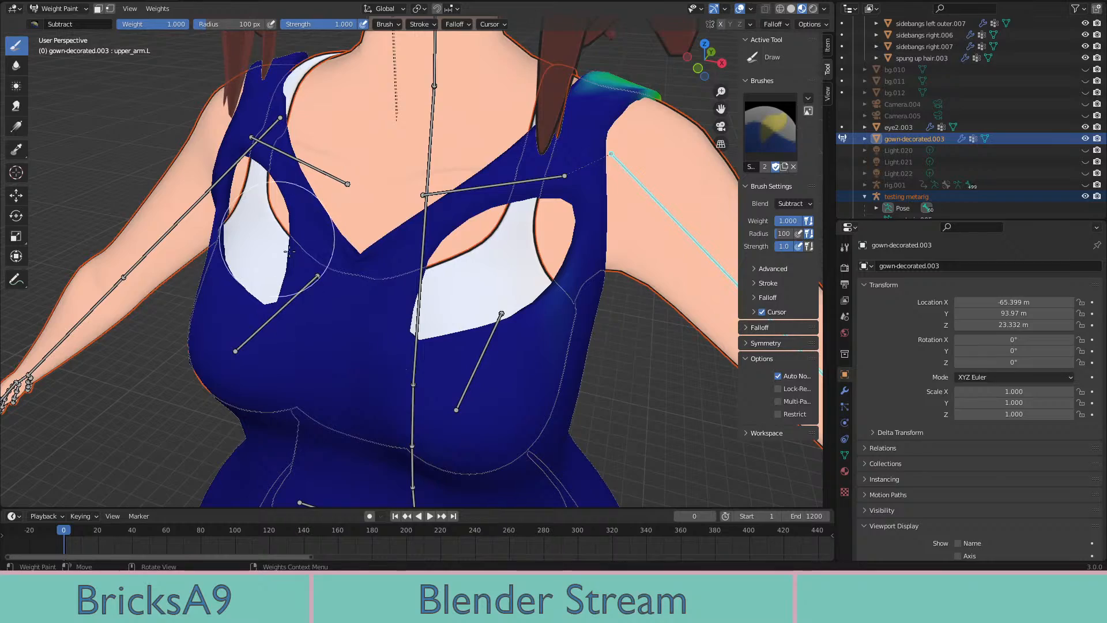
Try rotating upper_arm.L in the side view to check the strap after the front cleanup, and undo the rotation
mouse_move(280, 294)
middle_mouse_down()
mouse_move(595, 192)
mouse_move(605, 218)
mouse_move(640, 216)
mouse_move(425, 277)
middle_mouse_up()
scroll(630, 227, "down", 3)
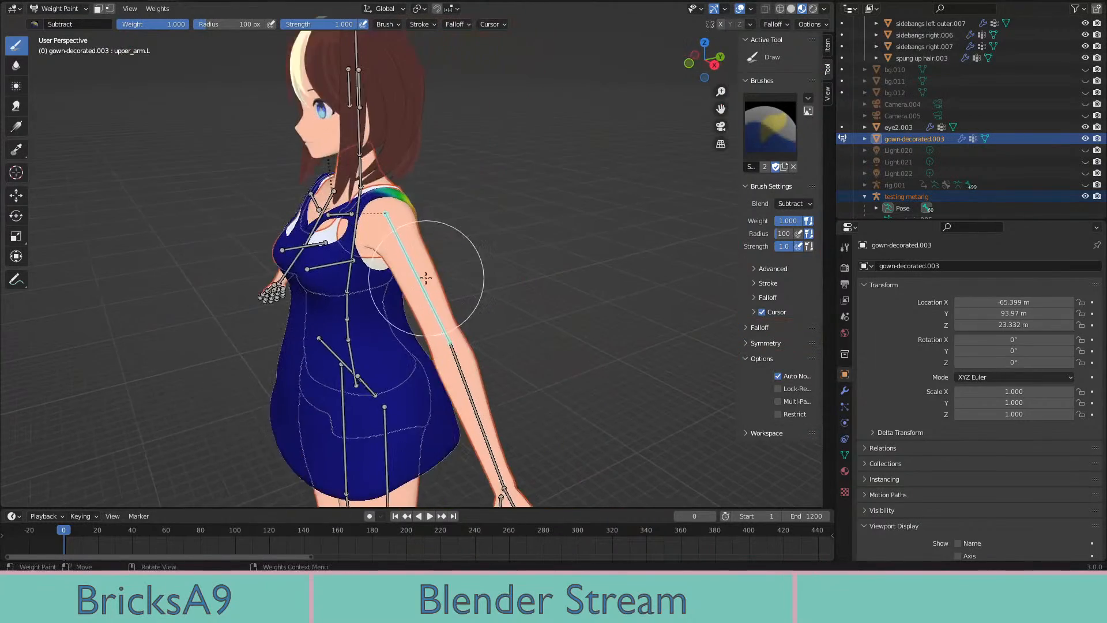
scroll(384, 305, "up", 2)
key("z")
left_click(437, 351)
middle_click_drag(437, 351, 385, 307)
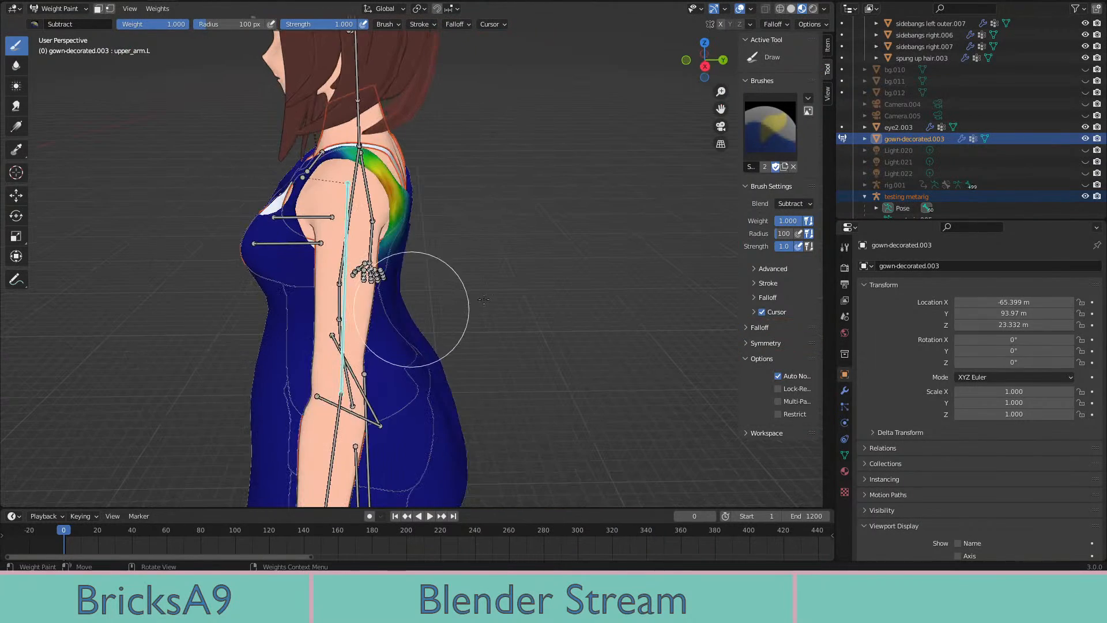
key("r")
left_click(514, 239)
mouse_move(514, 240)
middle_mouse_down()
mouse_move(362, 219)
mouse_move(501, 266)
mouse_move(425, 271)
mouse_move(410, 228)
middle_mouse_up()
scroll(501, 267, "up", 3)
scroll(425, 271, "up", 2)
key("ctrl+z")
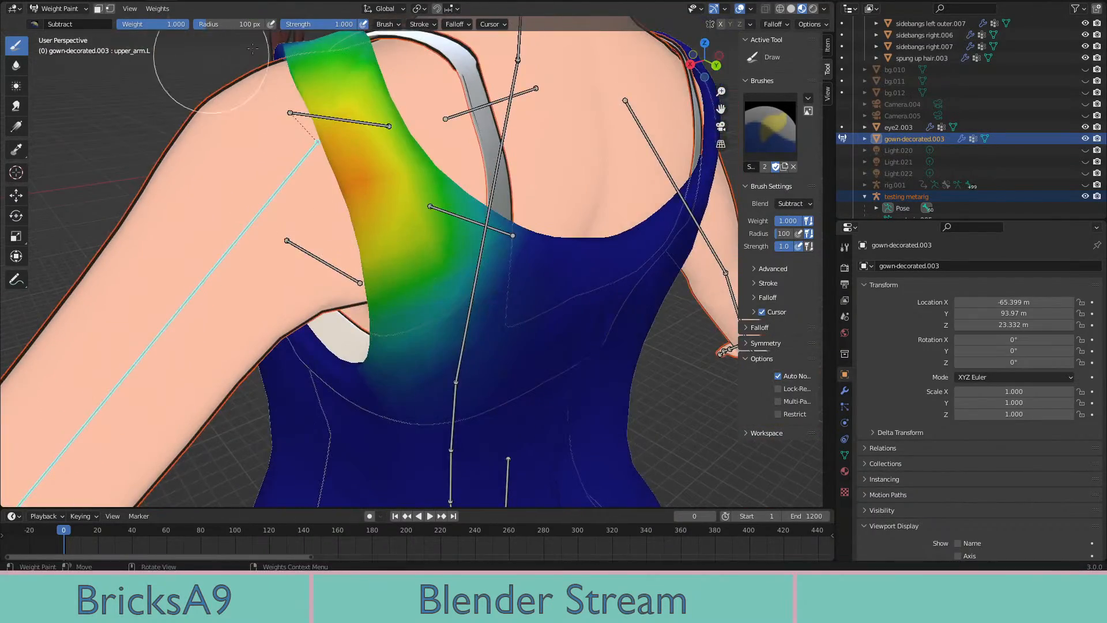
Choose the Add brush, try a stroke along the rear armhole edge, undo it, and lower the brush strength to 0.222
left_click(34, 24)
left_click(47, 52)
scroll(329, 205, "up", 2)
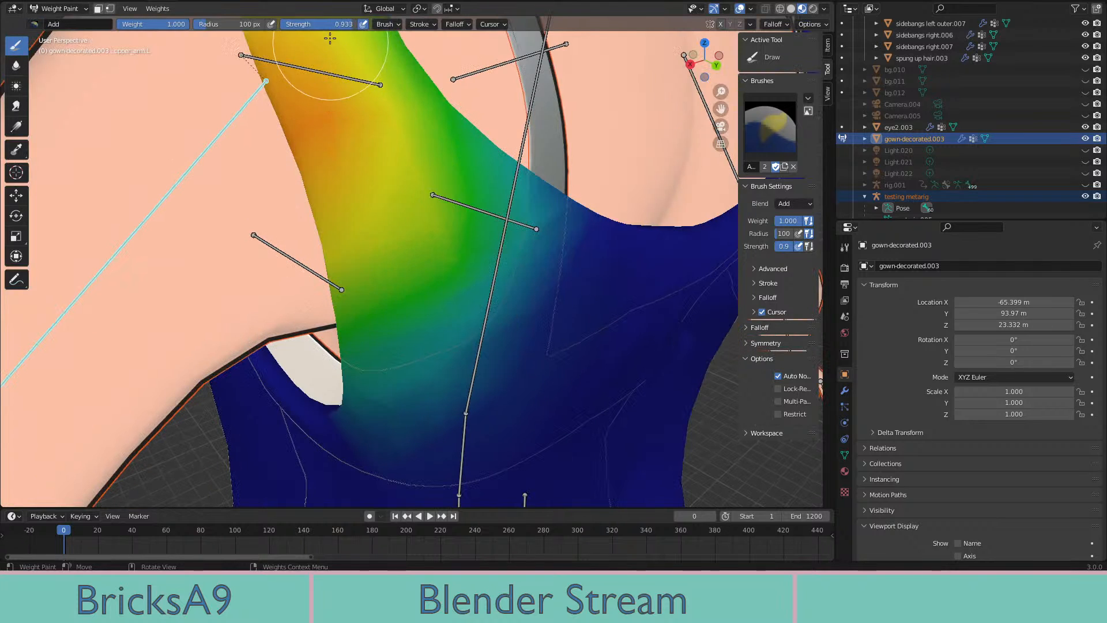
left_click_drag(319, 144, 337, 234)
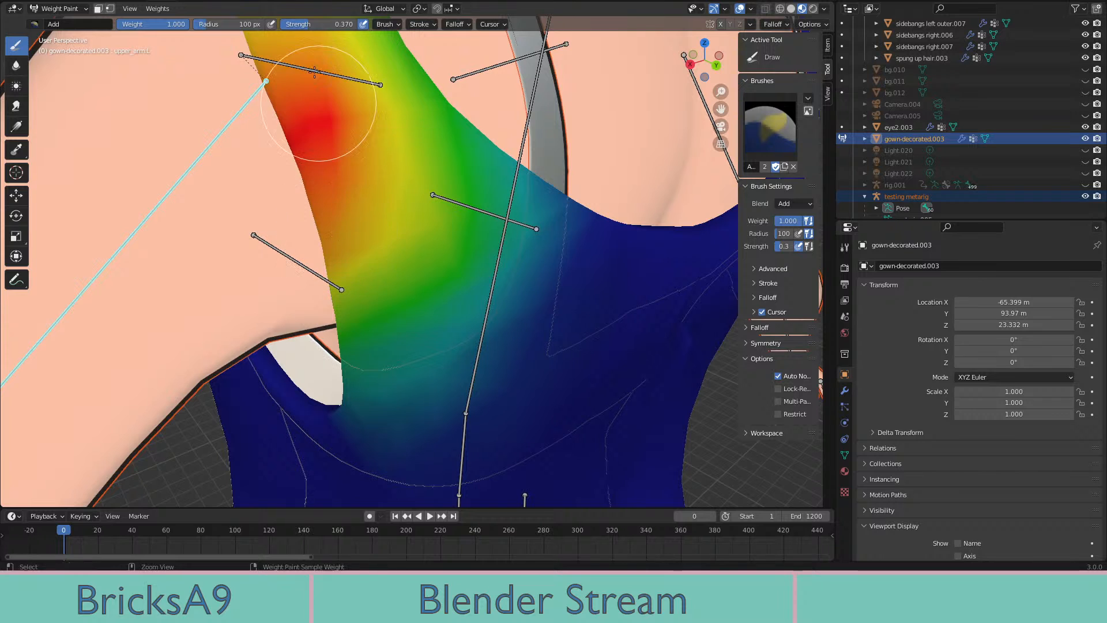
key("ctrl+z")
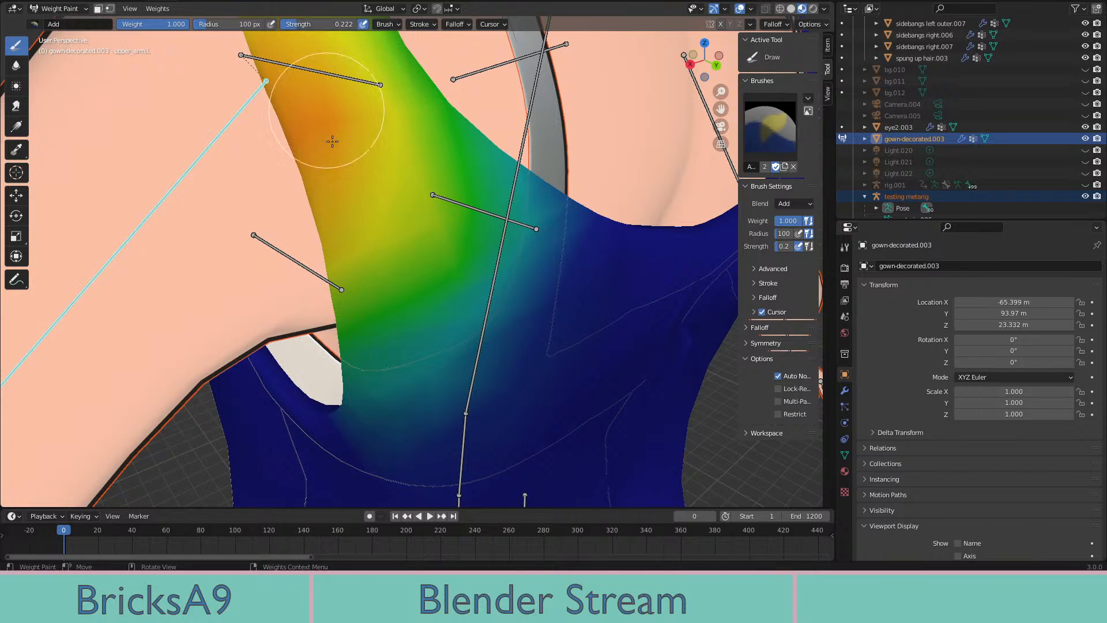
middle_click_drag(351, 237, 497, 240)
scroll(542, 202, "down", 3)
scroll(544, 277, "up", 4)
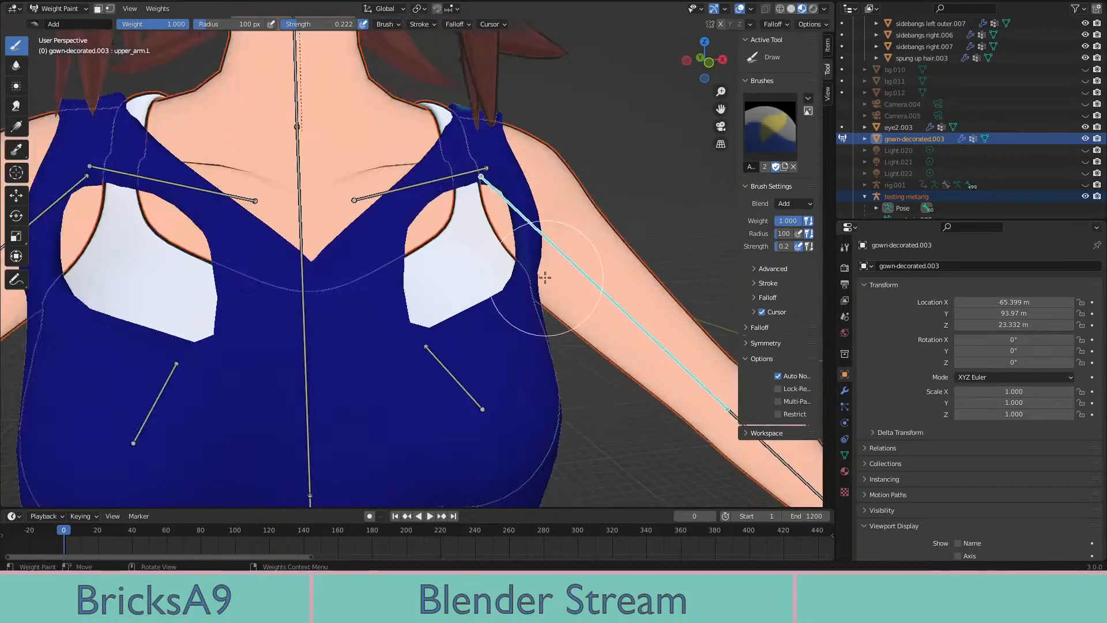
Lower the Add brush strength to 0.089 and paint upper_arm.L weights across the rear strap and armhole edge of the gown
middle_click_drag(544, 278, 354, 238)
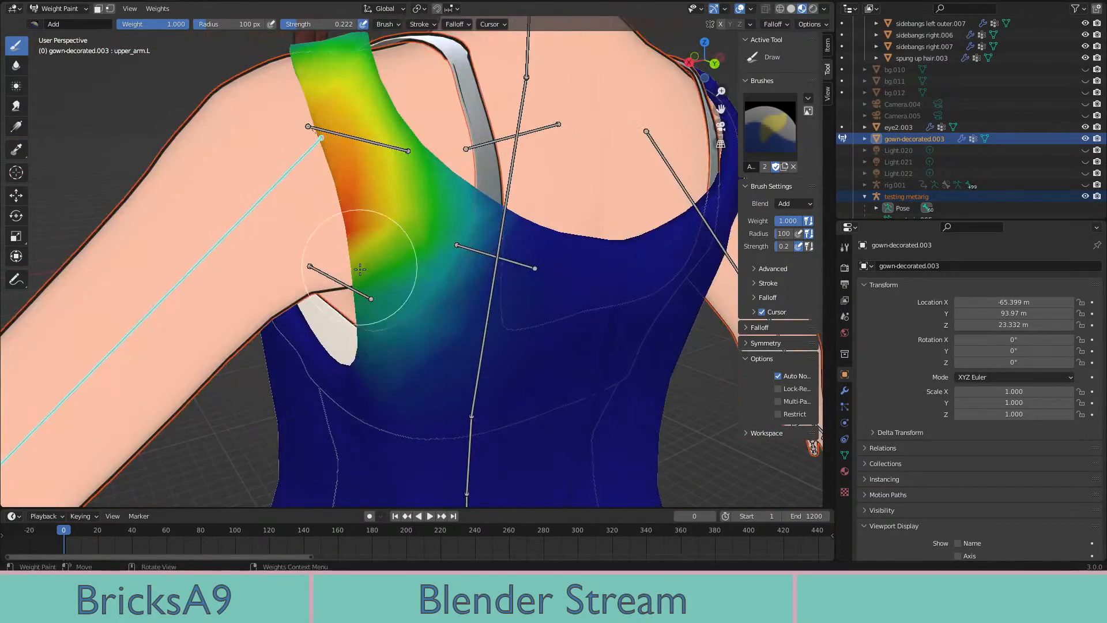
middle_click_drag(336, 111, 527, 174)
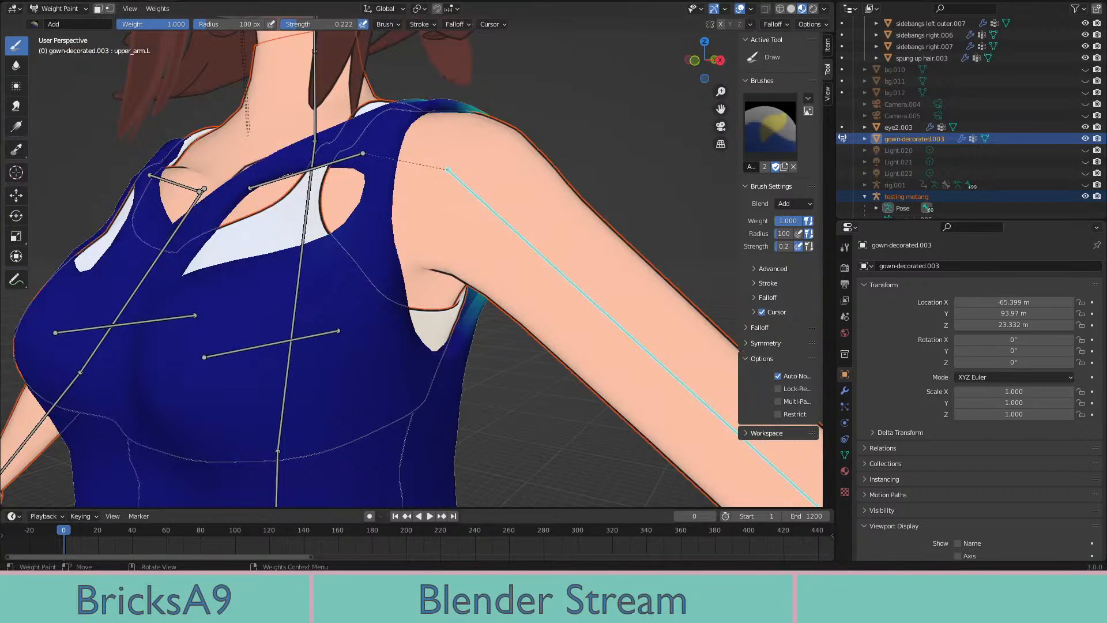
middle_click_drag(574, 410, 340, 182)
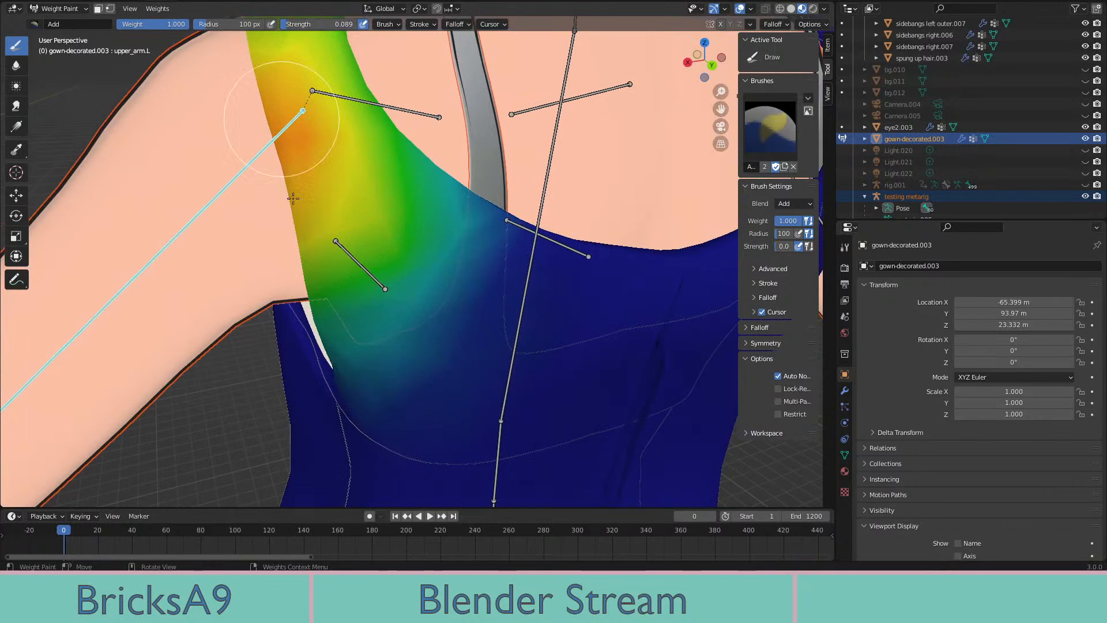
middle_click_drag(324, 290, 302, 190)
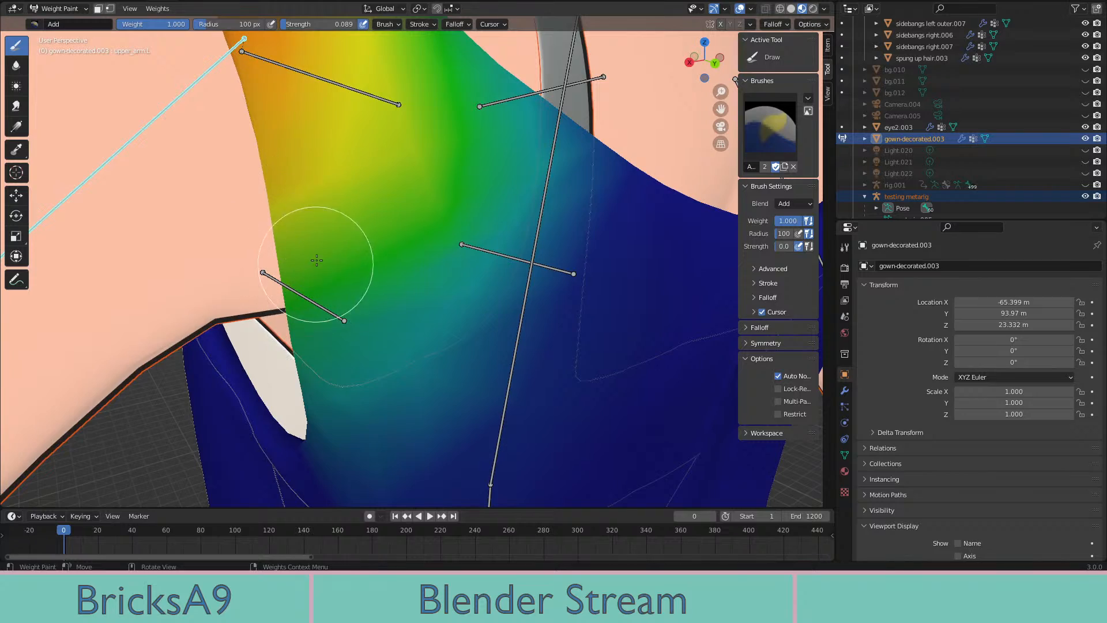
middle_click_drag(317, 260, 514, 272)
middle_click_drag(483, 256, 464, 300)
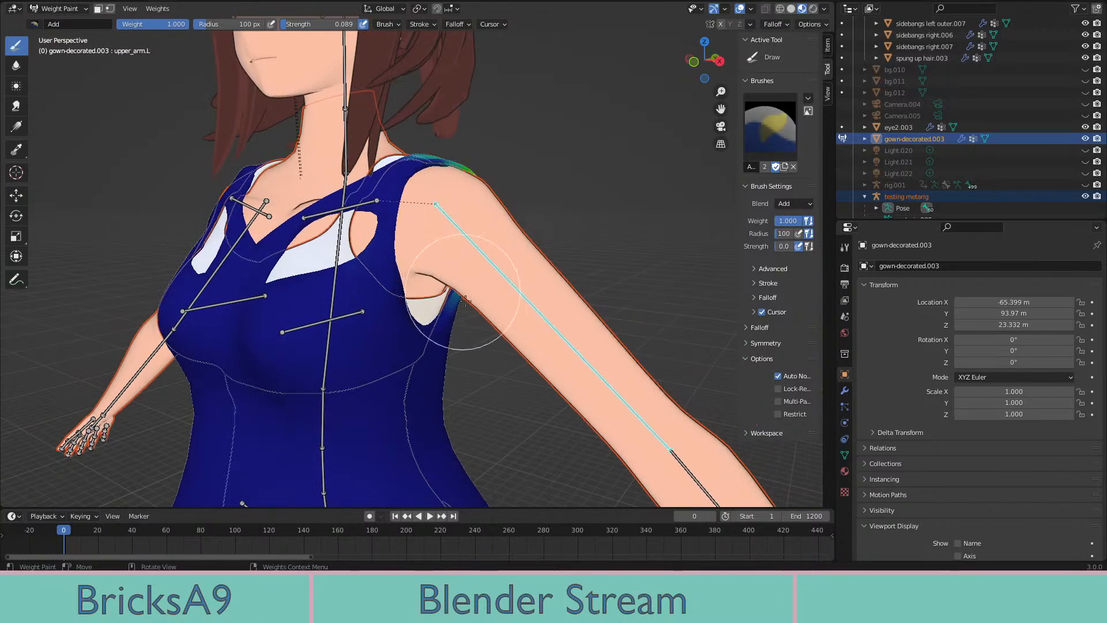
Try raising upper_arm.L sideways by about 43° to check the armhole from the front, and undo the rotation
key("r")
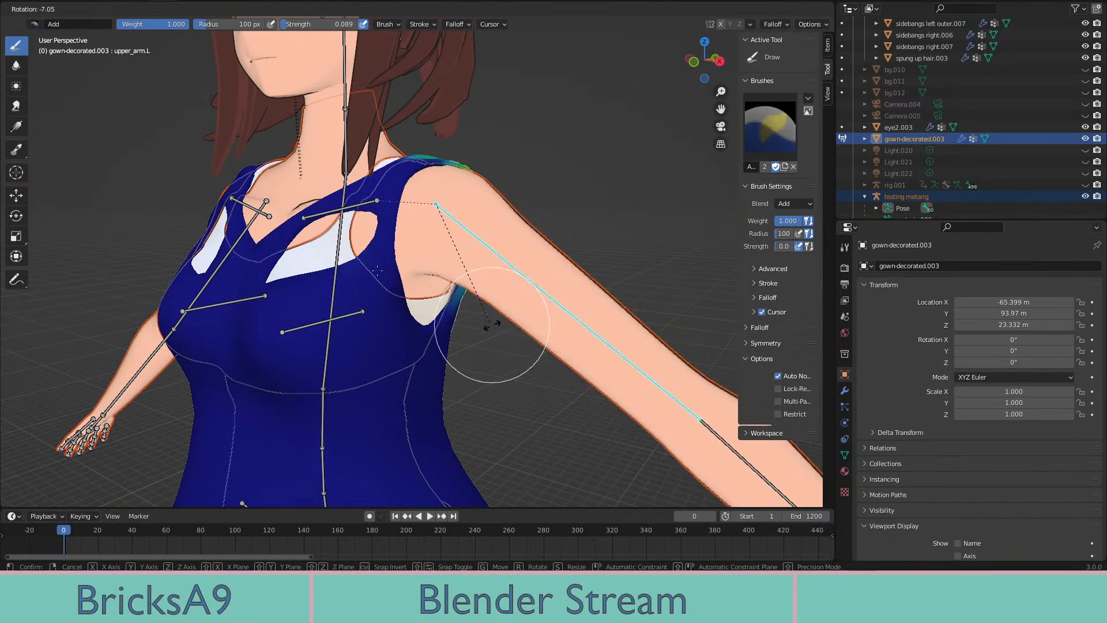
left_click(496, 249)
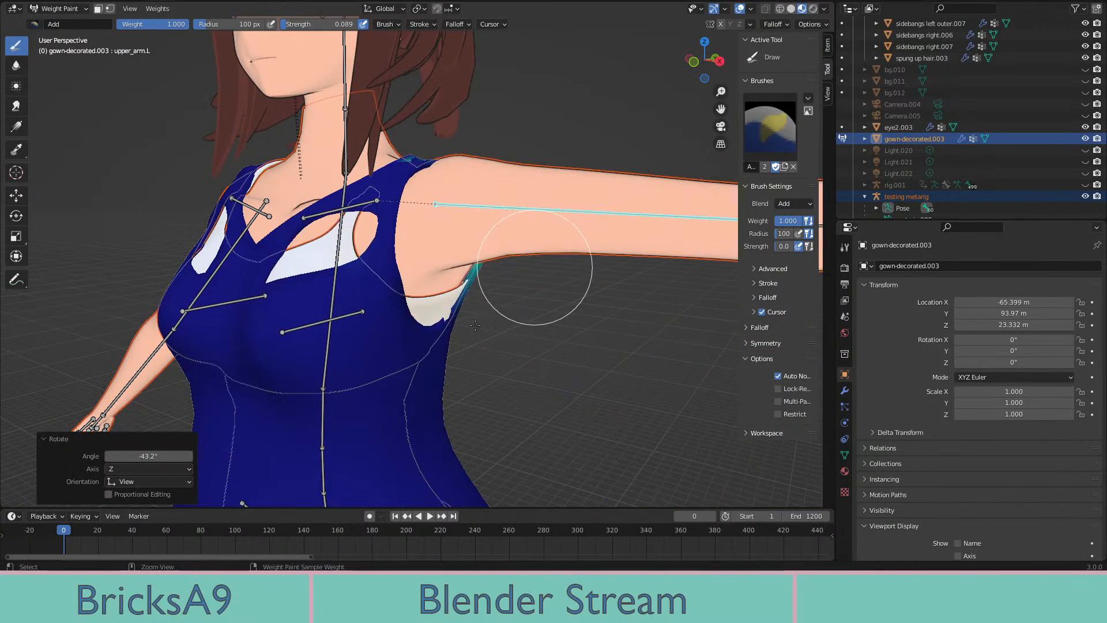
scroll(444, 174, "up", 2)
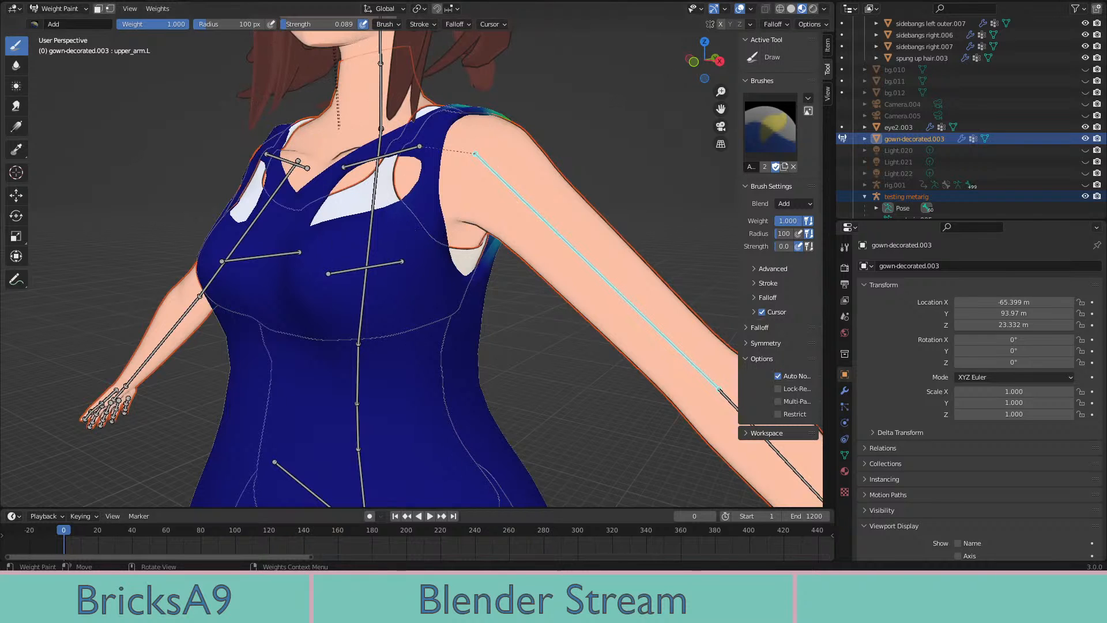
Choose the Subtract brush at strength 1.000, set its radius to 500 px, and clear stray upper_arm.L weights from the gown's front and side
middle_click_drag(570, 464, 323, 173)
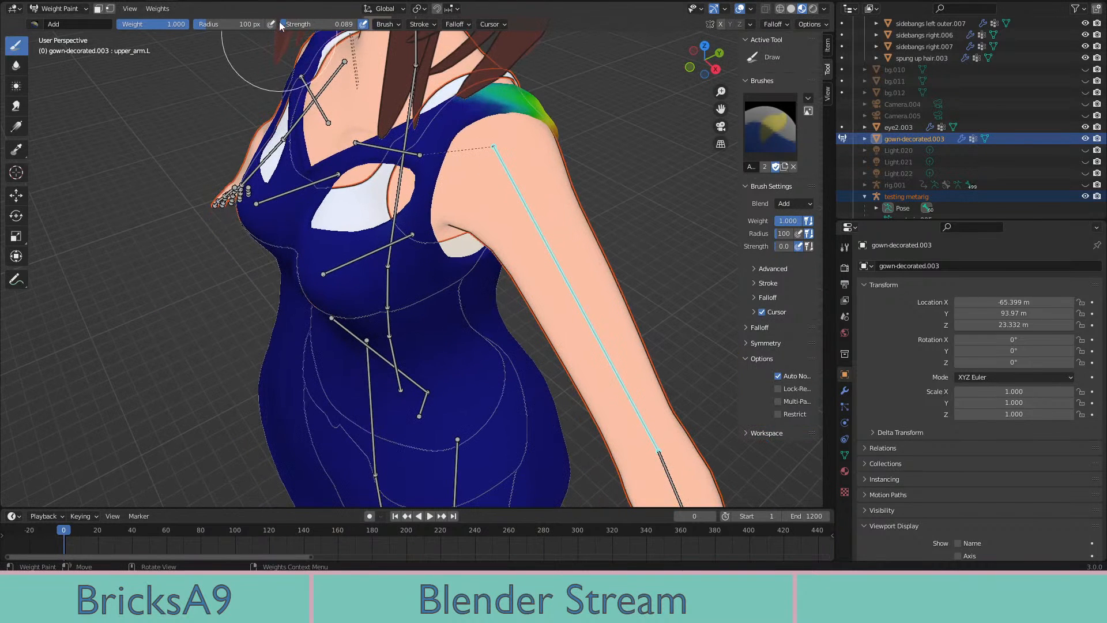
left_click(35, 24)
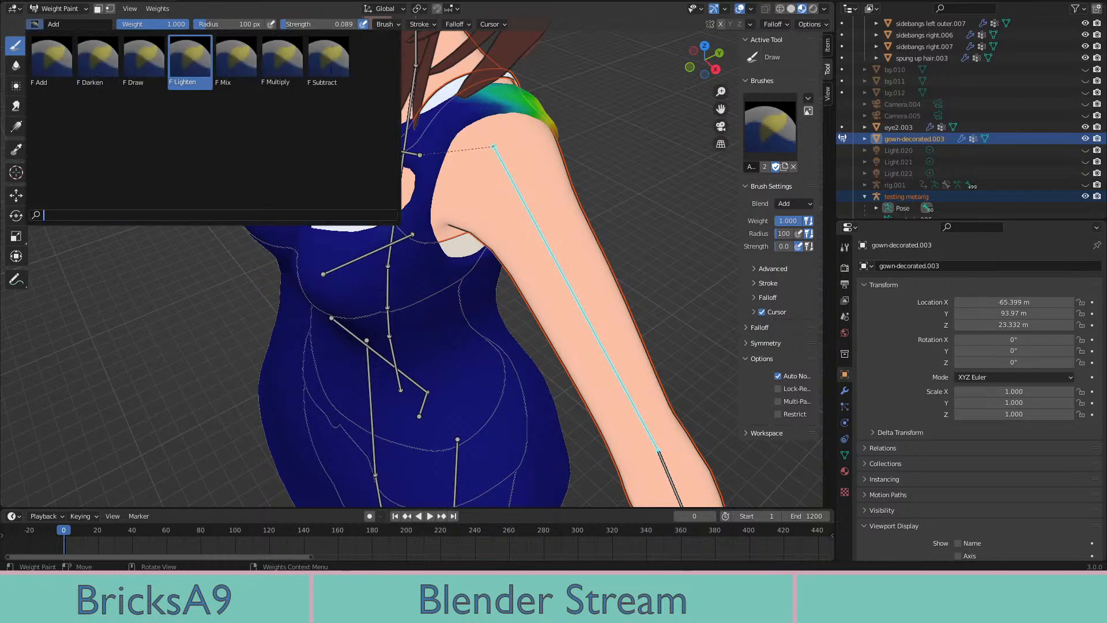
left_click(190, 62)
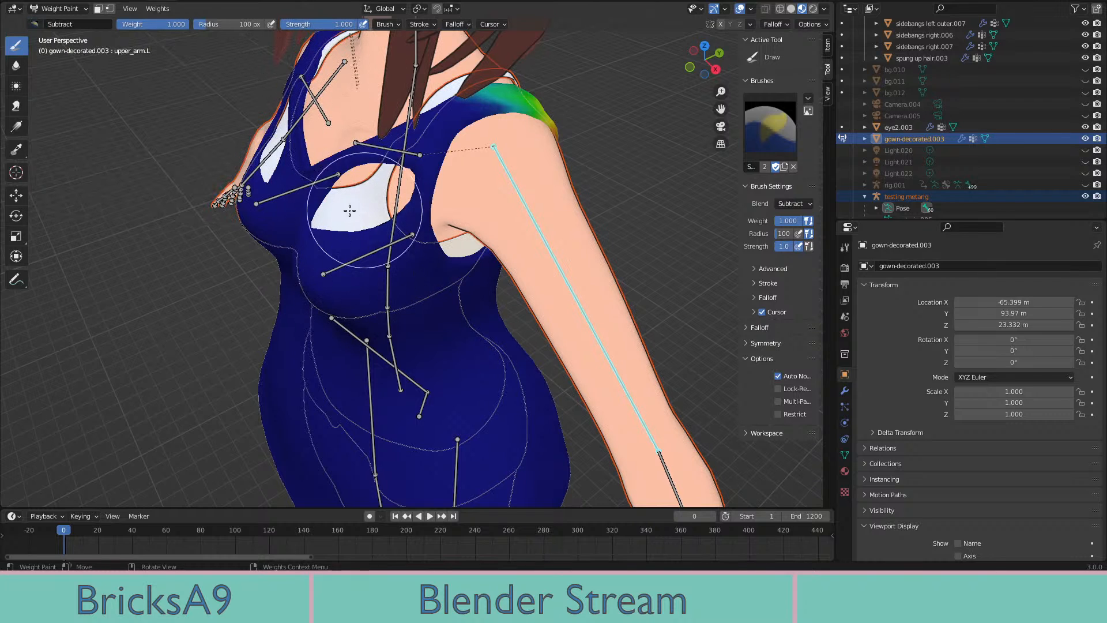
scroll(215, 355, "up", 5)
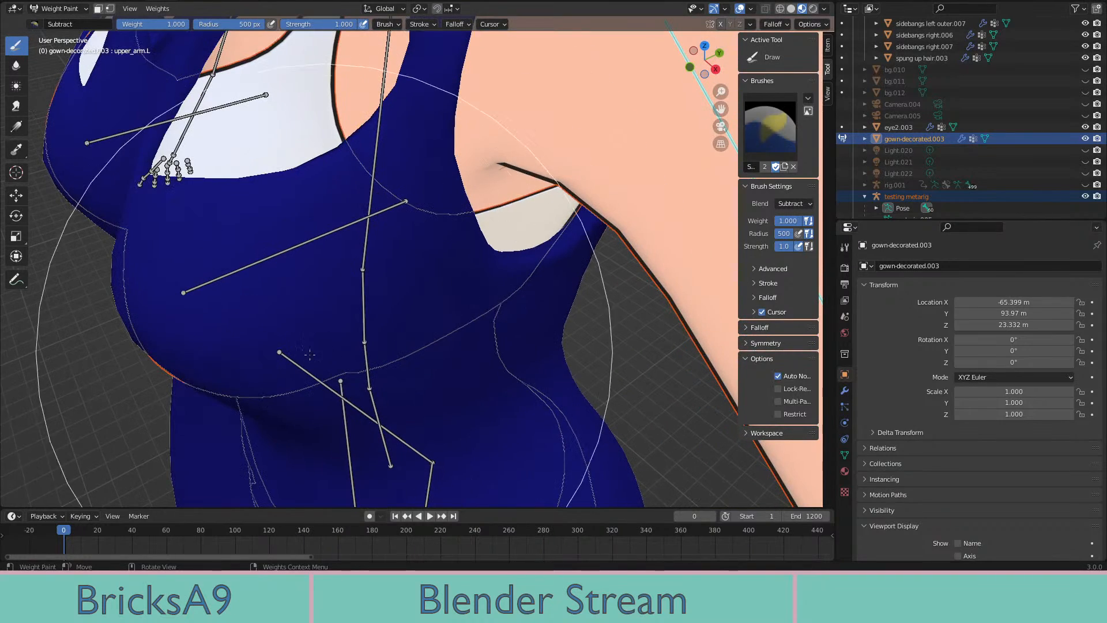
middle_click_drag(216, 355, 154, 291)
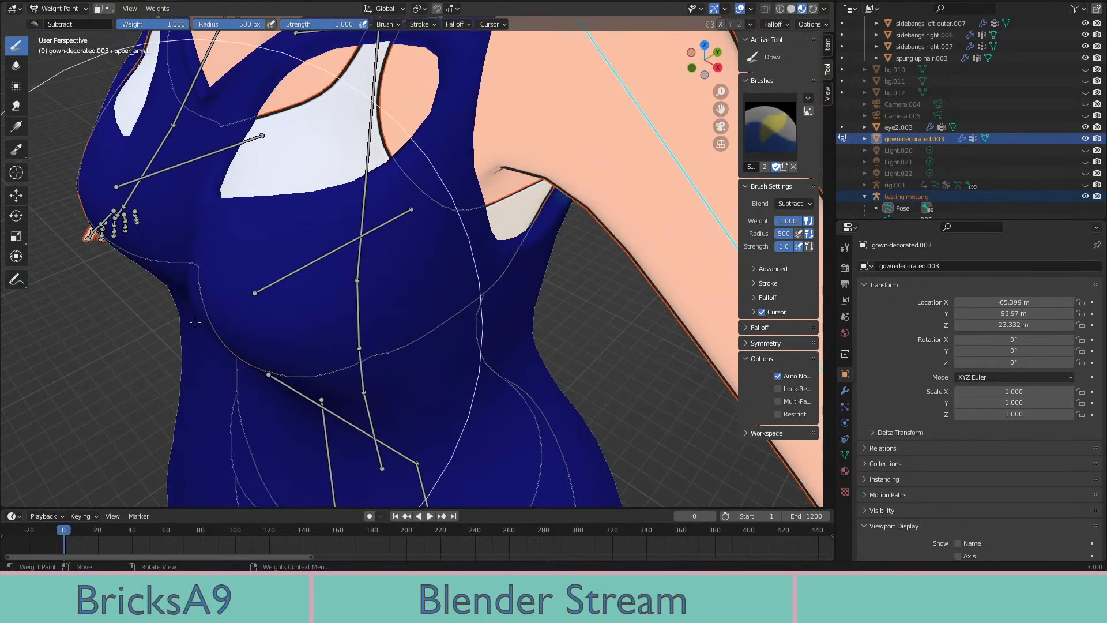
middle_click_drag(392, 321, 507, 322)
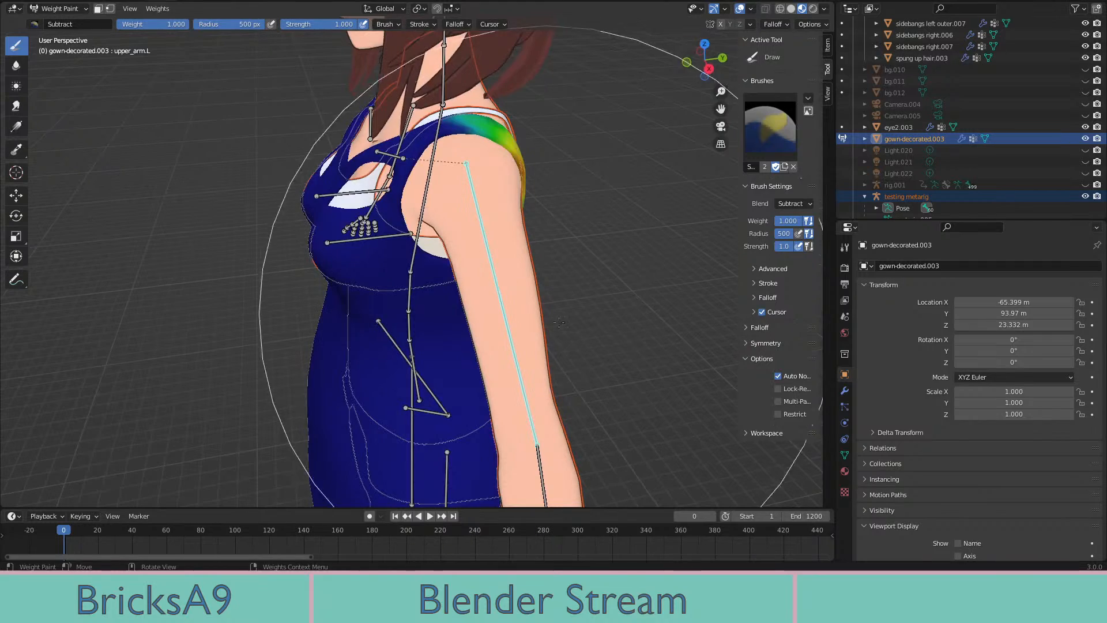
Try swinging upper_arm.L forward in the side view to check the gown's front, and undo the rotation
key("r")
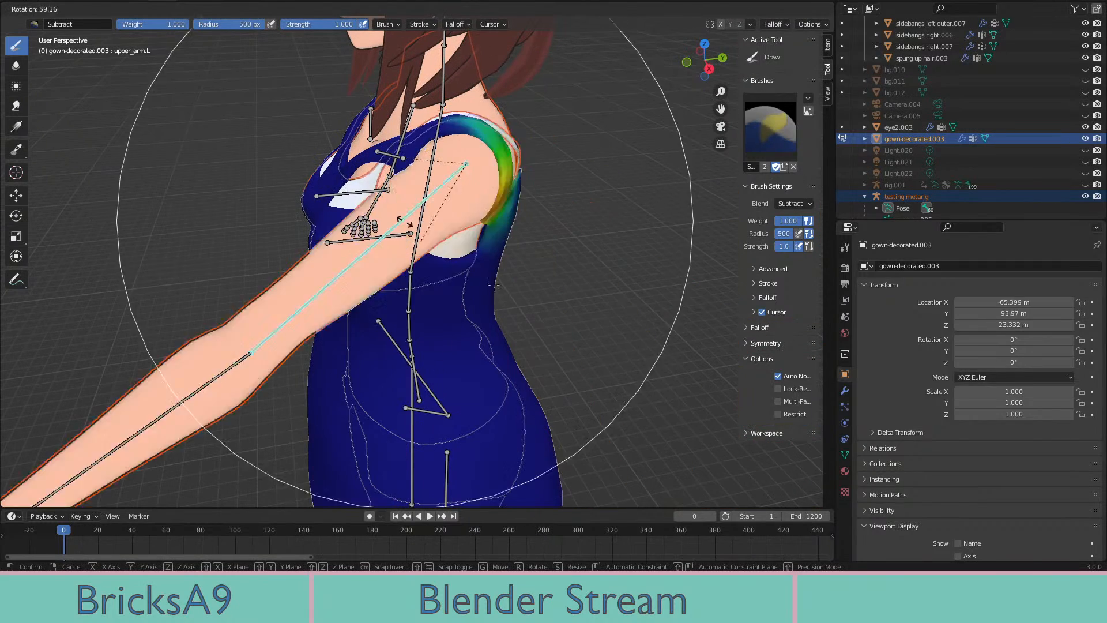
left_click(571, 248)
key("ctrl+z")
Try swinging upper_arm.L forward by about 93°, inspect the strap and armhole from several angles, and restore the arm's pose
middle_click_drag(568, 248, 621, 245)
middle_click_drag(490, 231, 323, 277, "shift")
key("r")
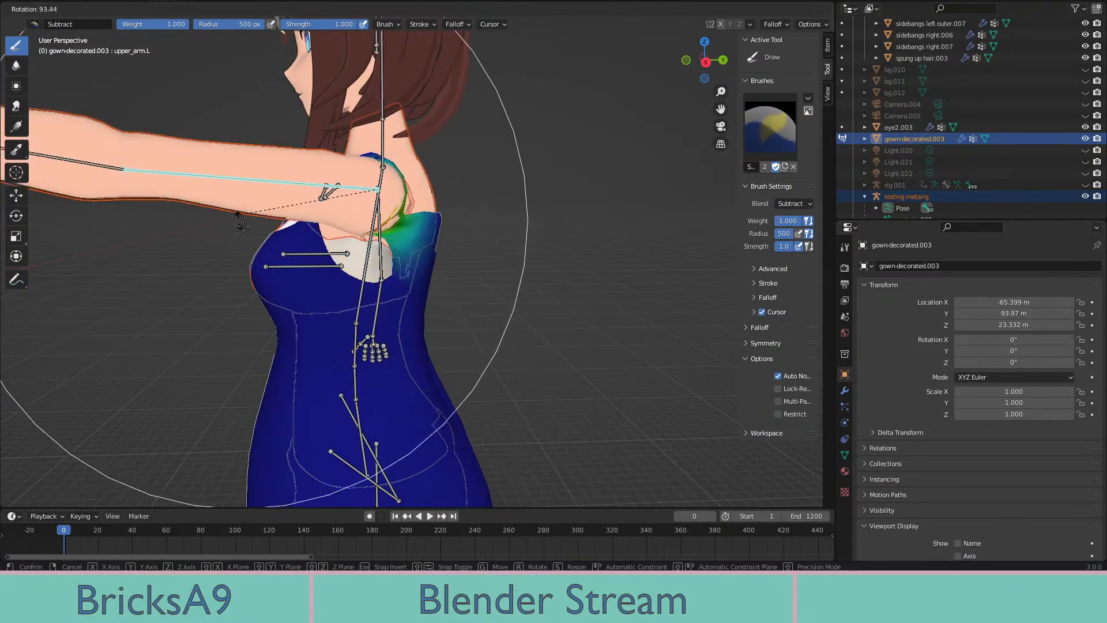
left_click(248, 235)
middle_click_drag(247, 235, 571, 300)
scroll(418, 272, "down", 5)
scroll(472, 288, "up", 4)
scroll(400, 168, "up", 5)
scroll(391, 279, "up", 3)
scroll(389, 265, "up", 2)
scroll(398, 271, "down", 6)
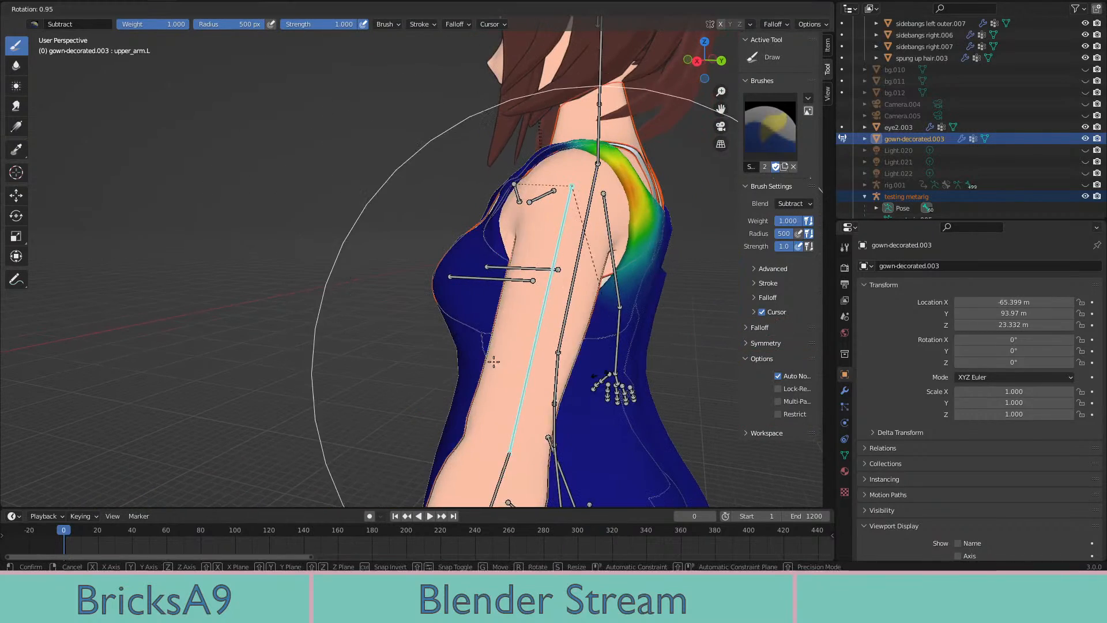
Try rotating upper_arm.L forward to horizontal to check the rear armhole edge, and undo the rotation
key("r")
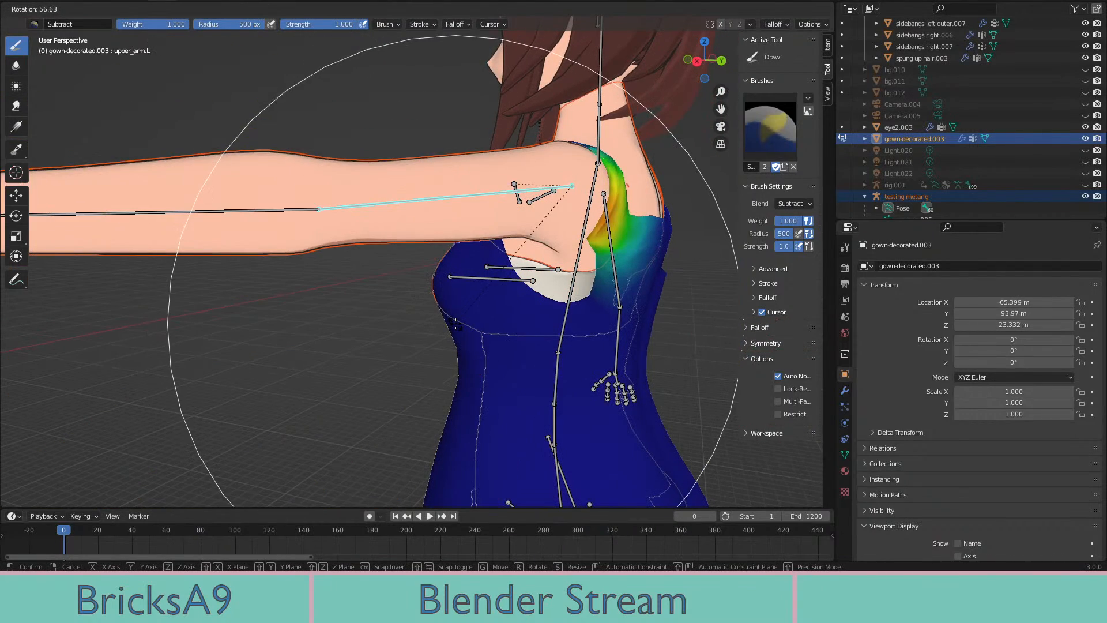
left_click(447, 309)
key("ctrl+z")
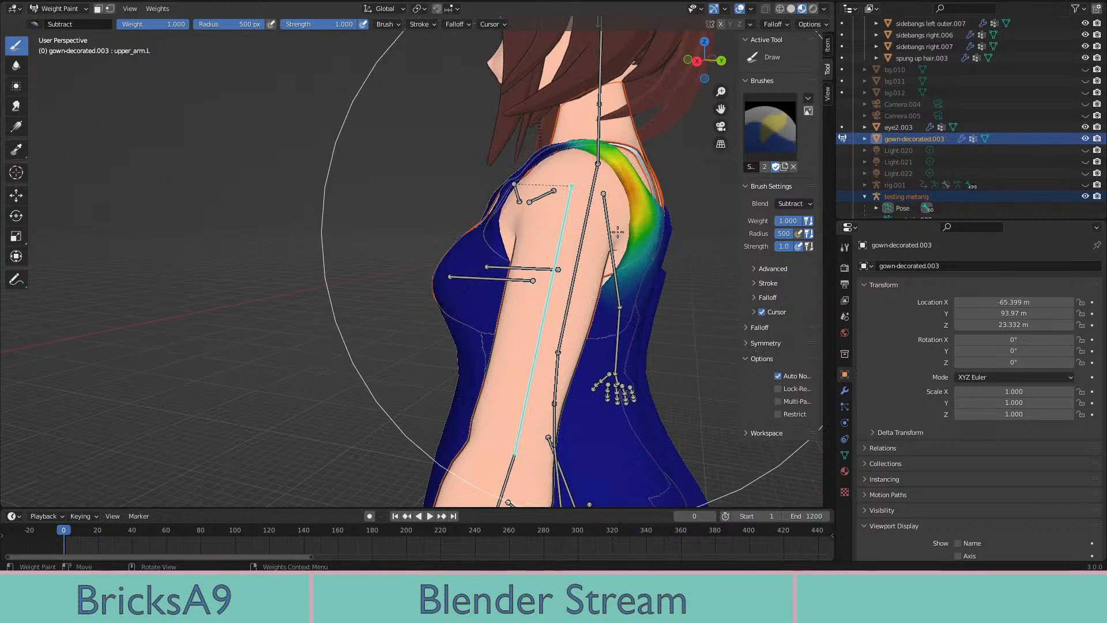
Choose the Subtract brush, set strength to 0.170 and radius to 152 px, and reduce upper_arm.L weights along the rear armhole
scroll(493, 243, "up", 5)
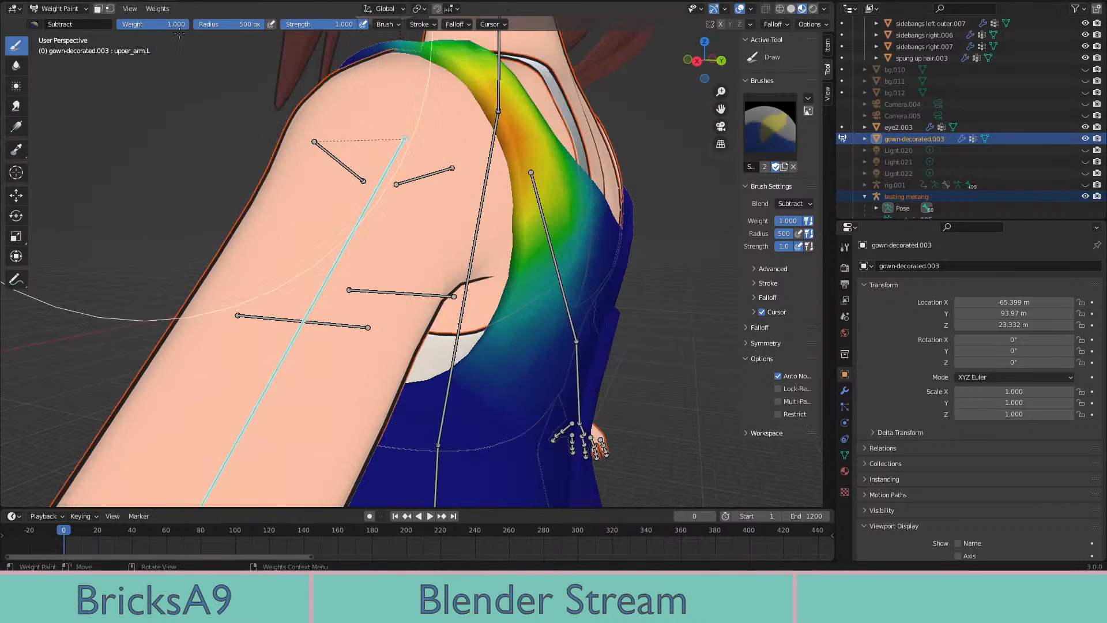
left_click(36, 25)
left_click(58, 60)
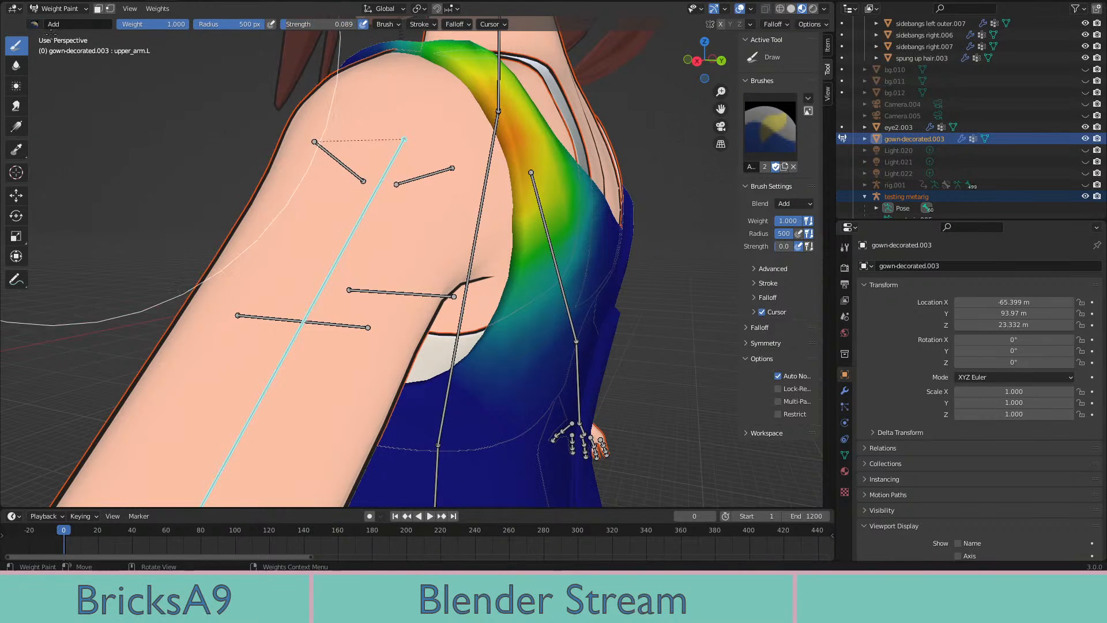
left_click(36, 25)
left_click(322, 54)
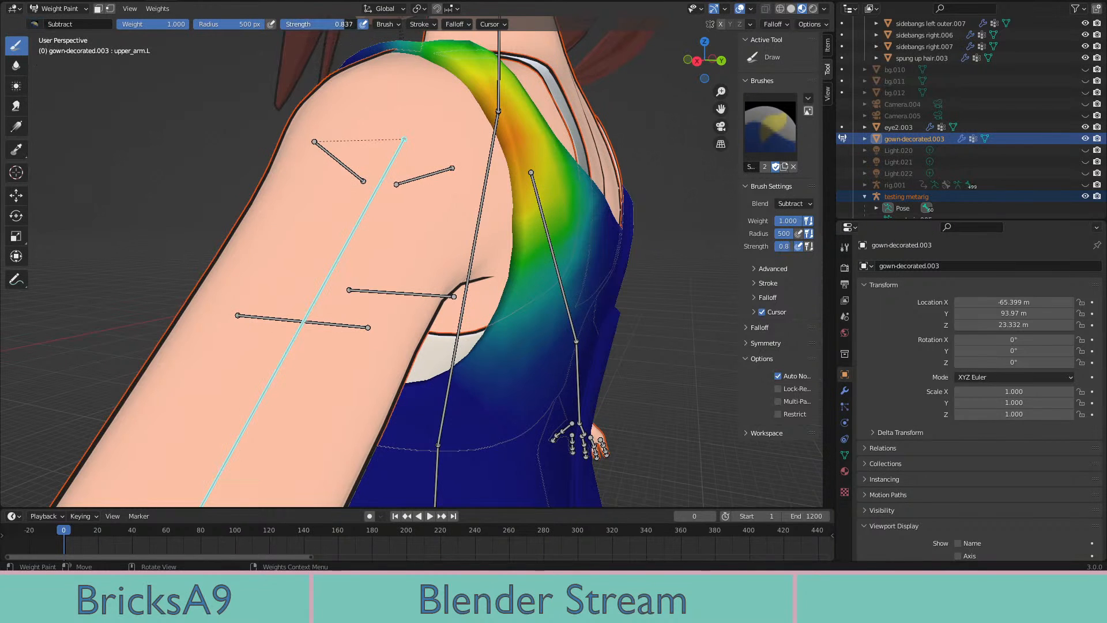
left_click_drag(303, 24, 294, 24)
scroll(410, 163, "up", 2)
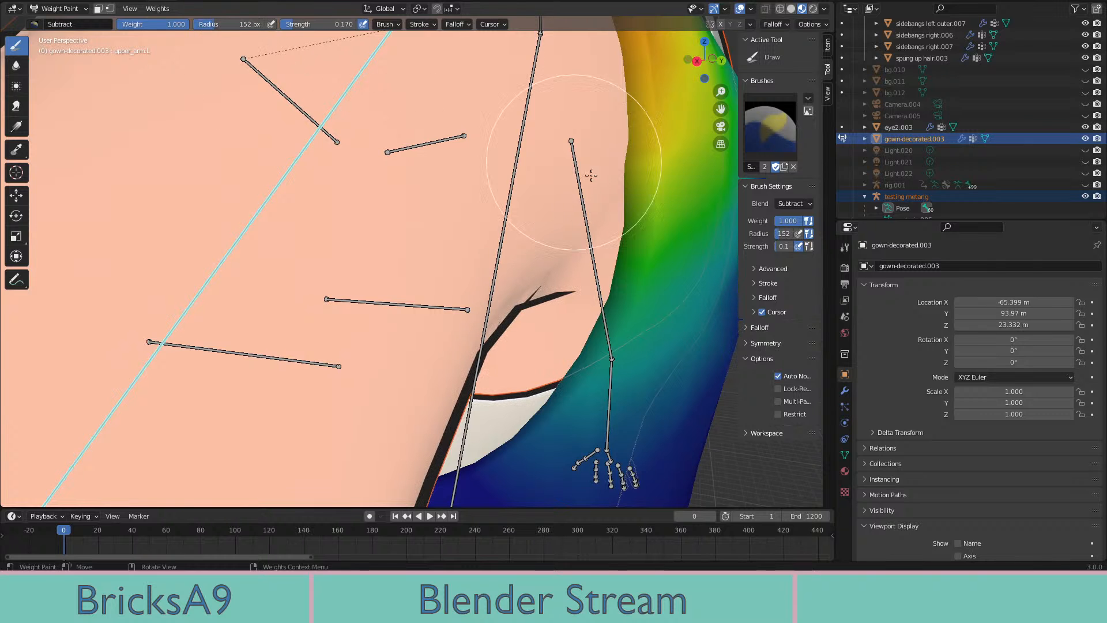
scroll(444, 309, "down", 2)
scroll(380, 248, "down", 3)
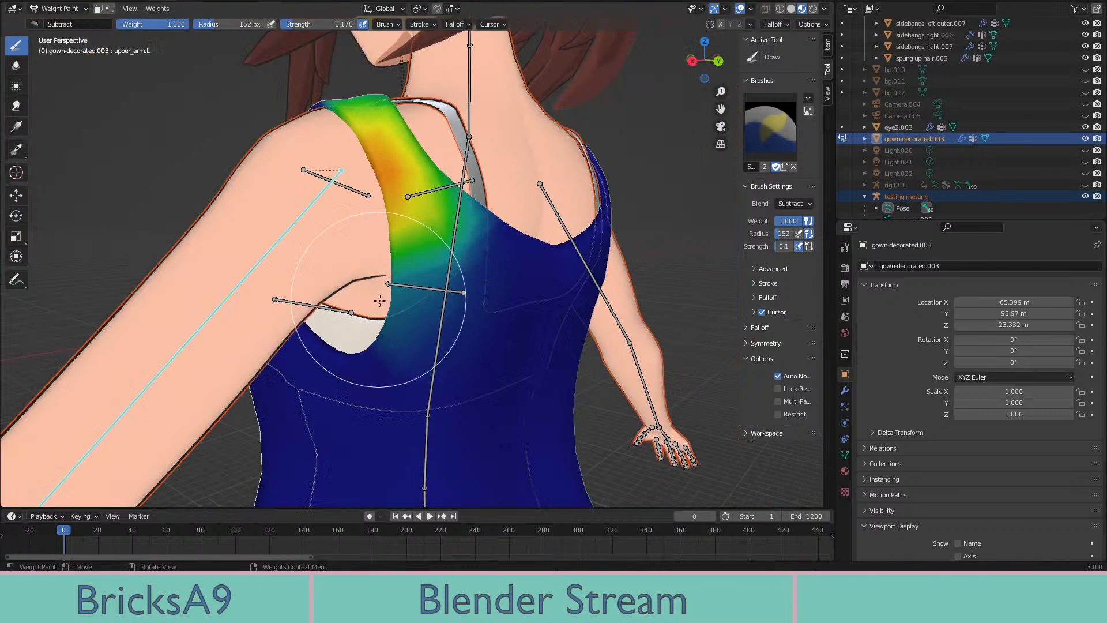
scroll(364, 242, "up", 4)
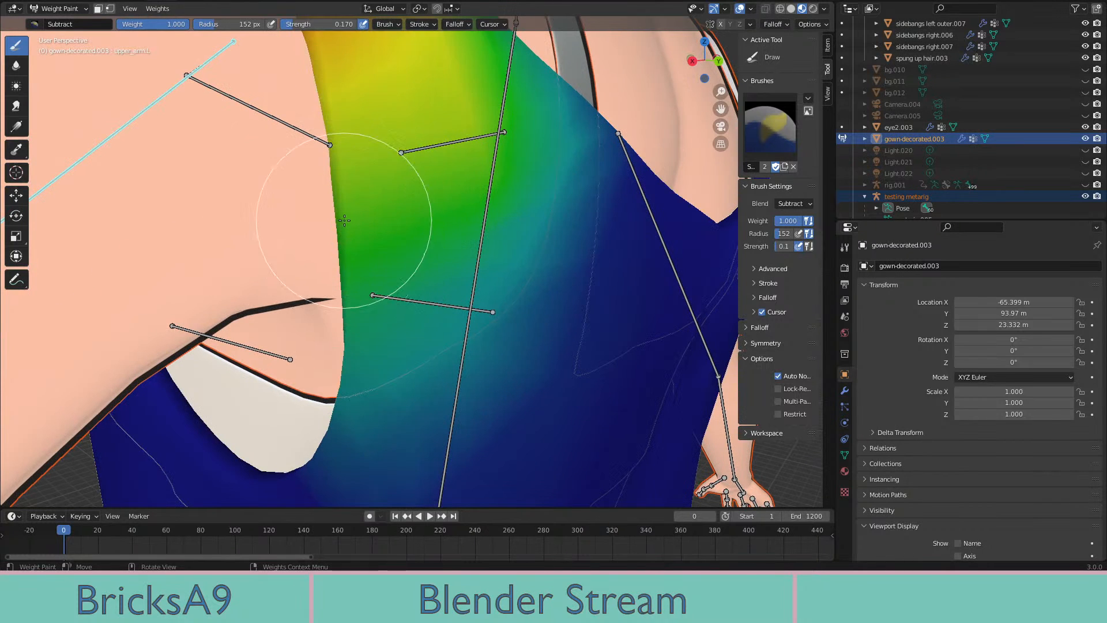
scroll(348, 239, "down", 6)
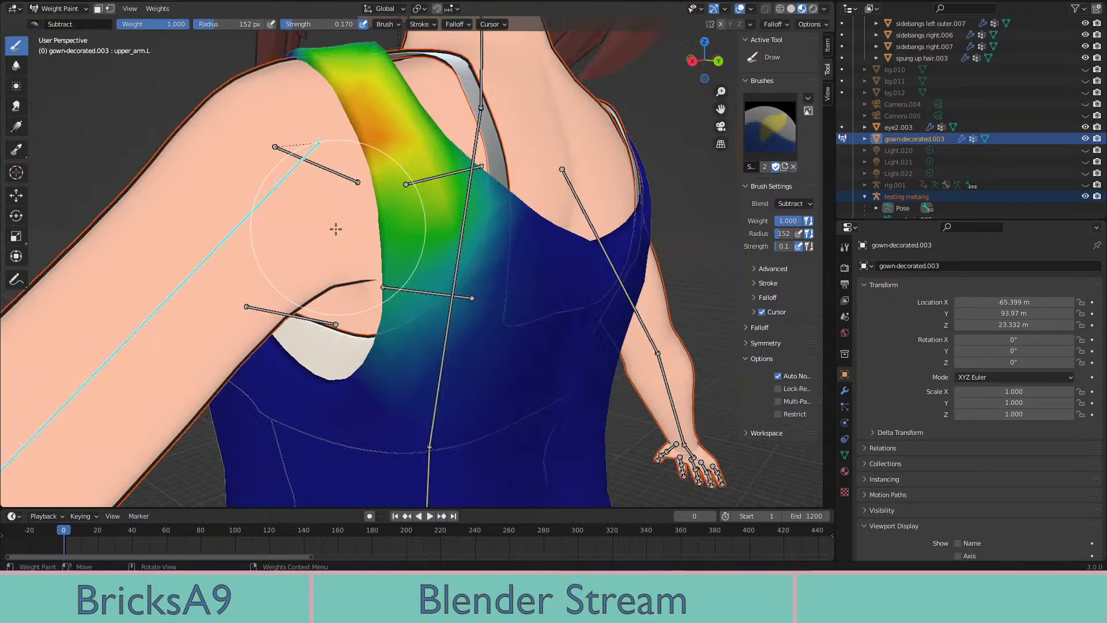
Try rotating upper_arm.L forward by about 43° to check the reduced rear weights, and undo the rotation
key("r")
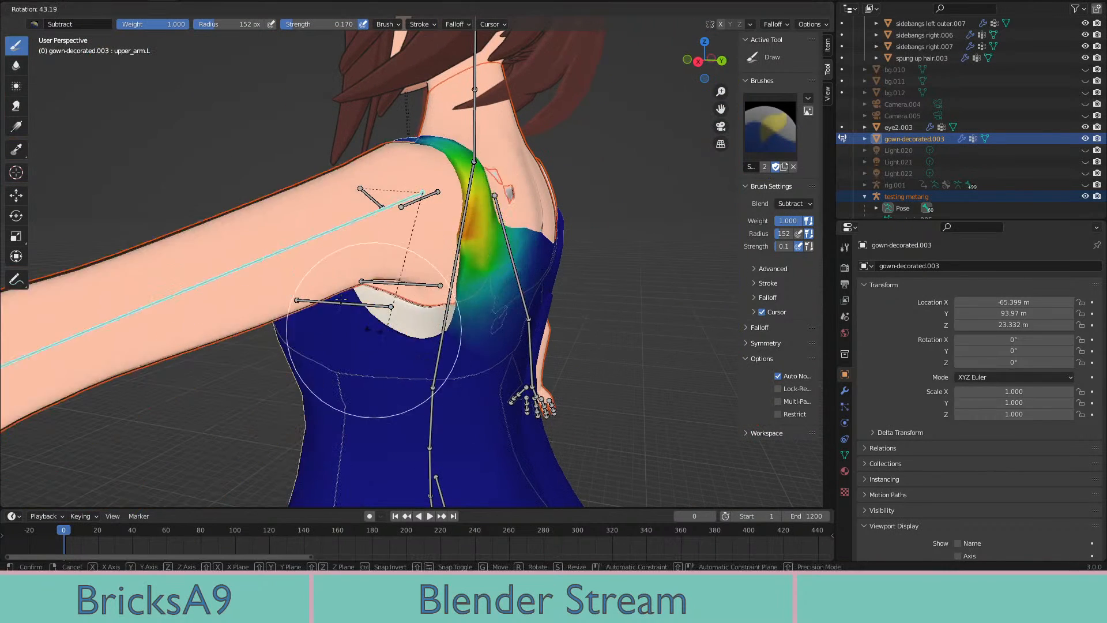
left_click(507, 269)
key("ctrl+z")
Subtract more weight from the strongest area of the rear strap, test a forward swing of upper_arm.L, and undo the rotation
scroll(540, 171, "up", 1)
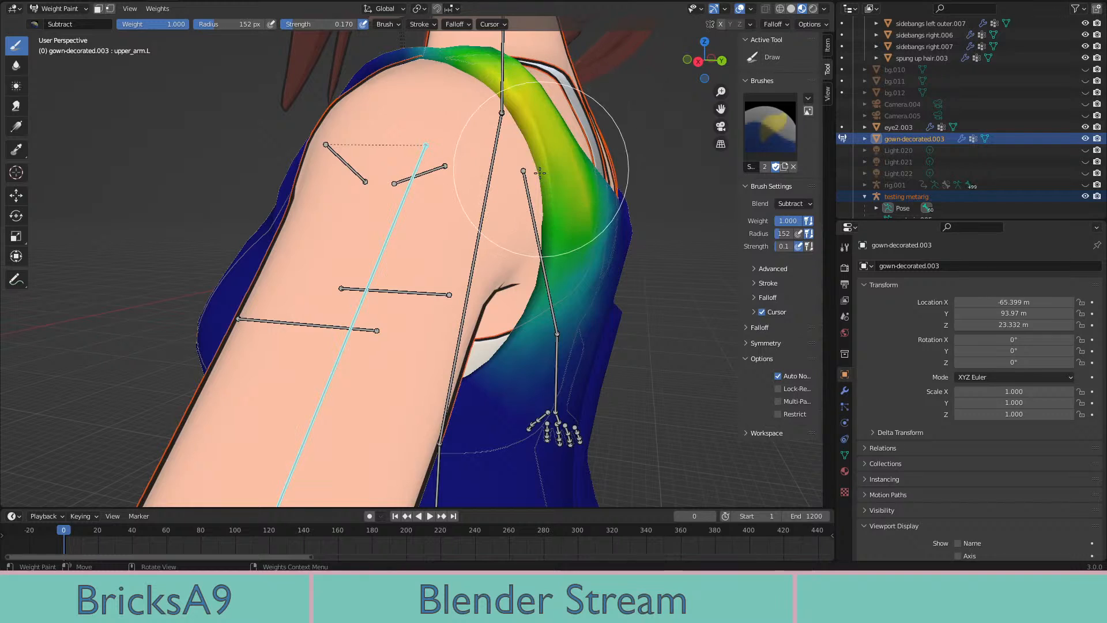
key("r")
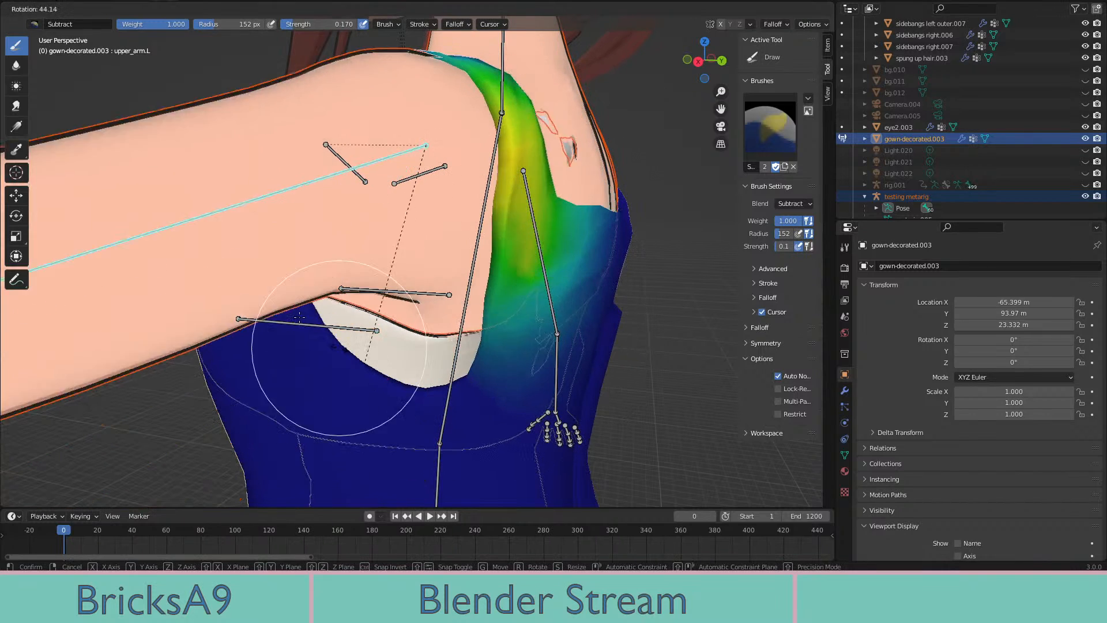
left_click(297, 311)
middle_click_drag(369, 309, 611, 268)
key("ctrl+z")
Lower the upper_arm.L weights along the whole rear strap with the Subtract brush
scroll(577, 262, "up", 3)
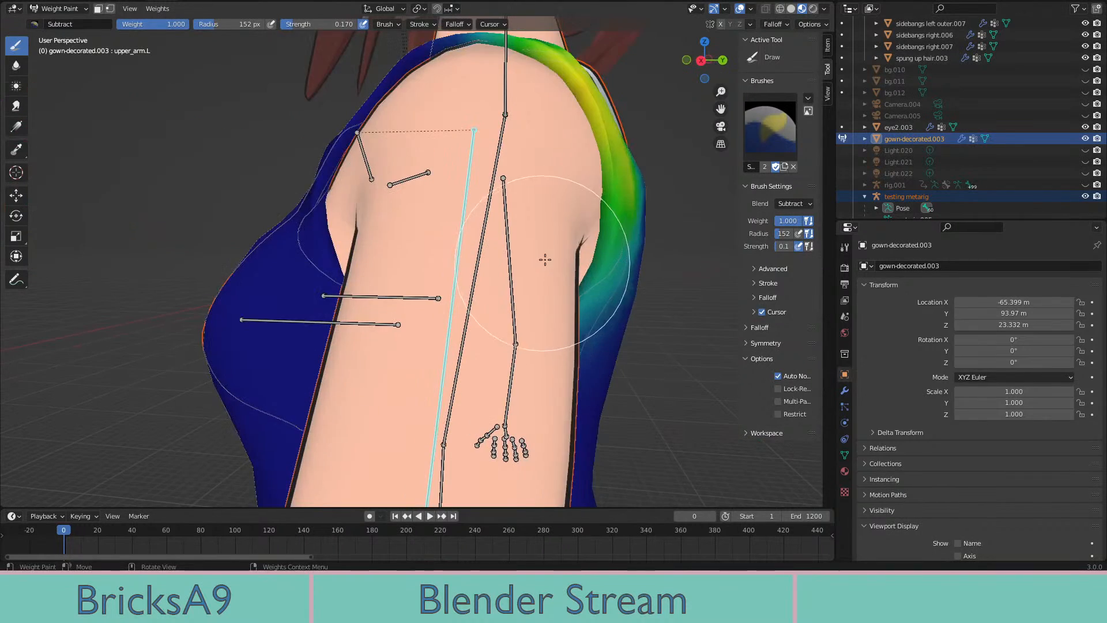
middle_click_drag(543, 259, 392, 317)
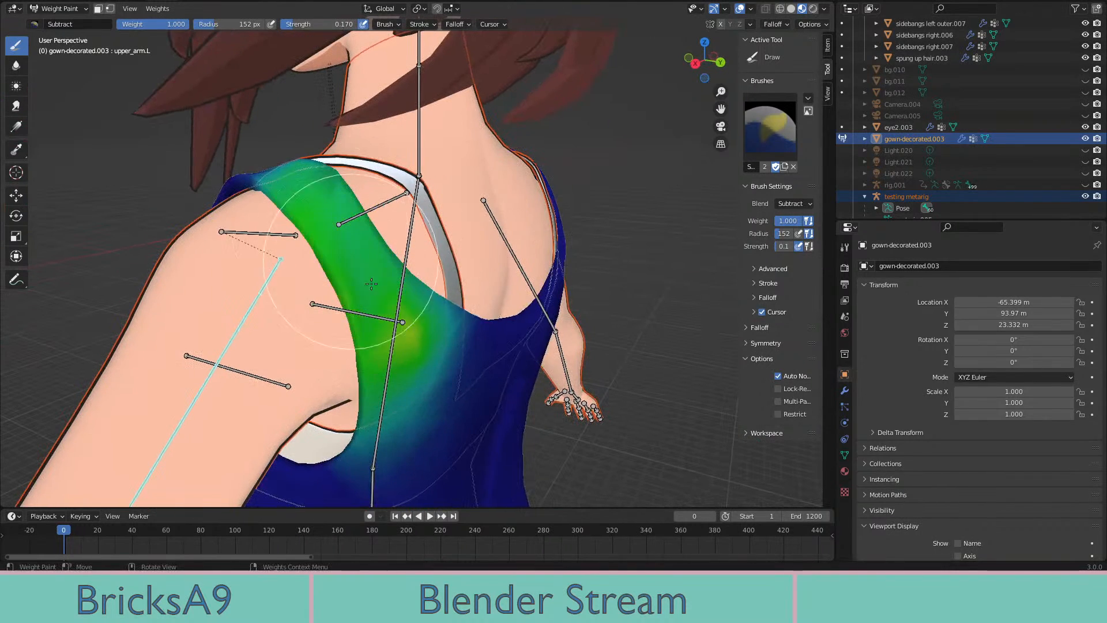
middle_click_drag(430, 361, 495, 342)
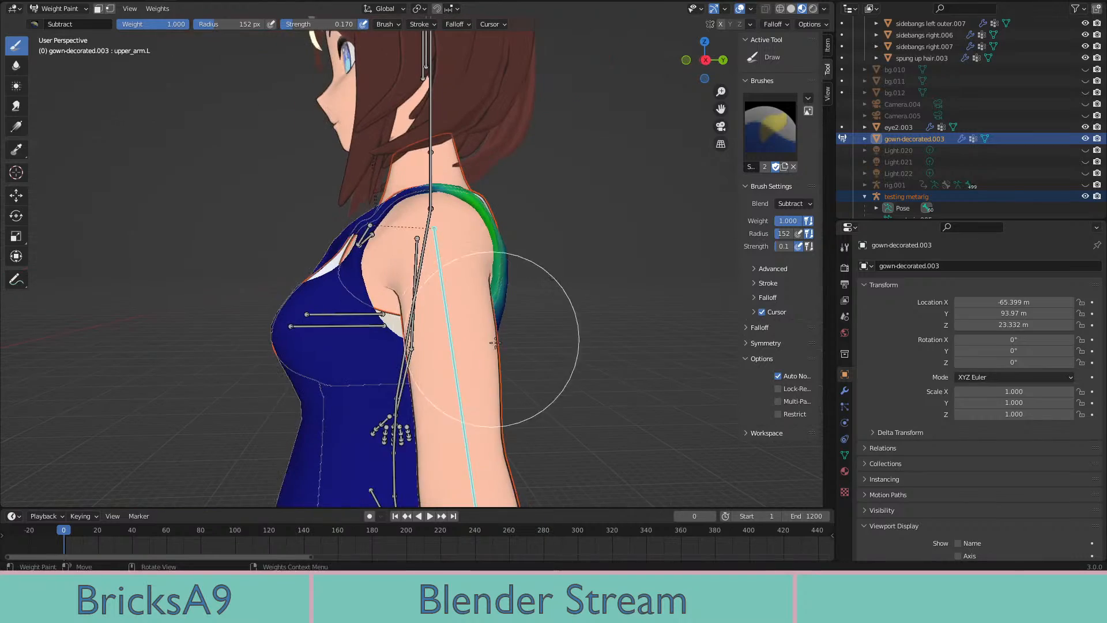
Try swinging upper_arm.L forward in the side view to check the lightened strap from behind, and undo the rotation
key("r")
left_click(277, 284)
middle_click_drag(279, 283, 212, 311)
key("ctrl+z")
Subtract further upper_arm.L weight across the rear strap and beside the armhole, reducing the brush radius to 101 px
scroll(276, 248, "up", 2)
middle_click_drag(279, 243, 289, 257)
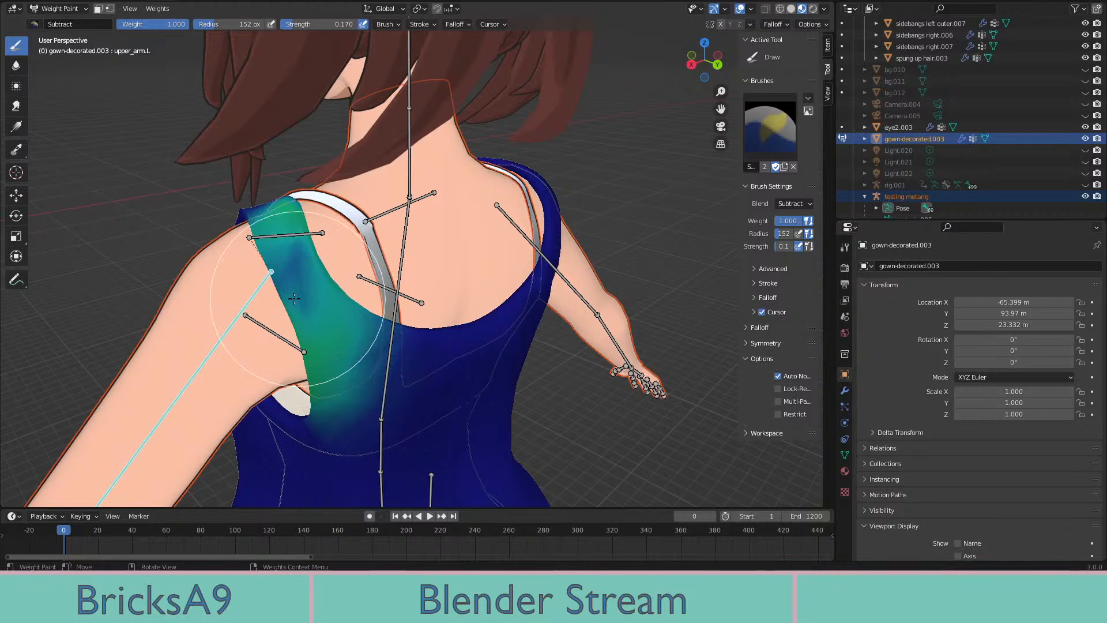
scroll(294, 298, "up", 2)
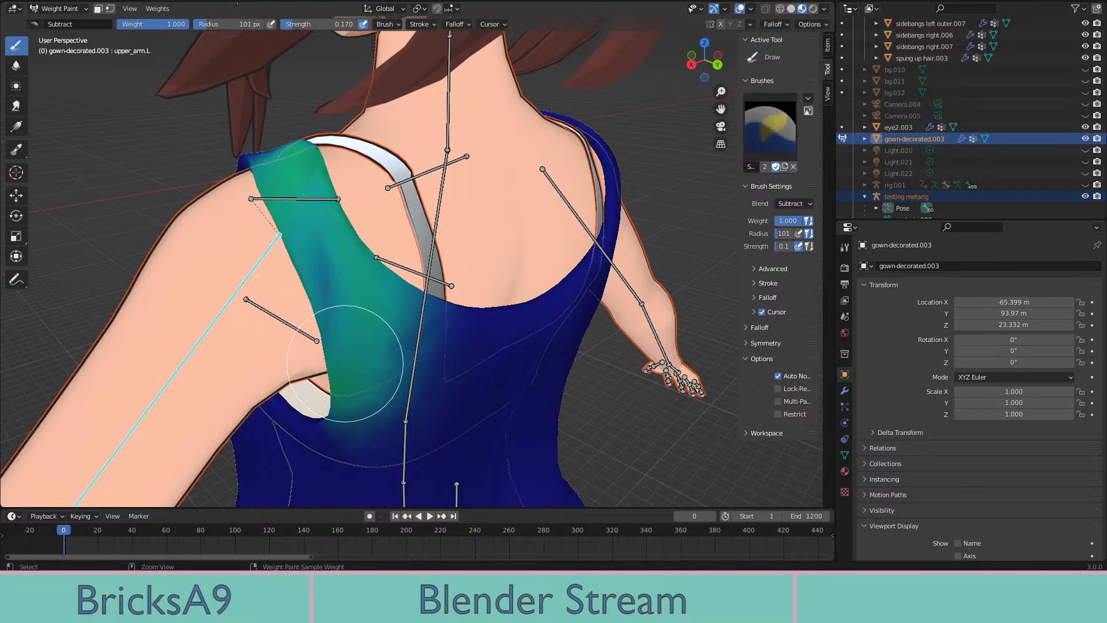
mouse_move(316, 285)
middle_mouse_down()
mouse_move(500, 239)
mouse_move(386, 214)
mouse_move(279, 227)
mouse_move(345, 242)
middle_mouse_up()
scroll(352, 241, "up", 3)
middle_click_drag(435, 358, 440, 293)
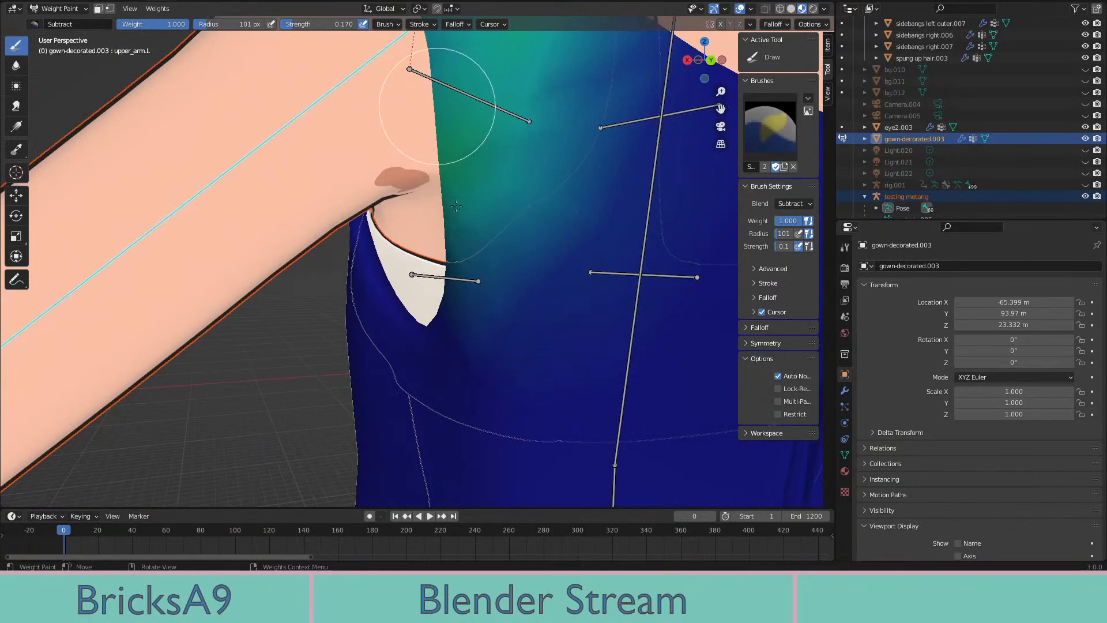
Subtract upper_arm.L weight beneath the rear strap beside the armhole, and test the arm with a -45.3° rotation in the side view
left_click_drag(479, 107, 558, 184)
scroll(519, 260, "down", 2)
middle_click_drag(513, 271, 572, 285)
key("r")
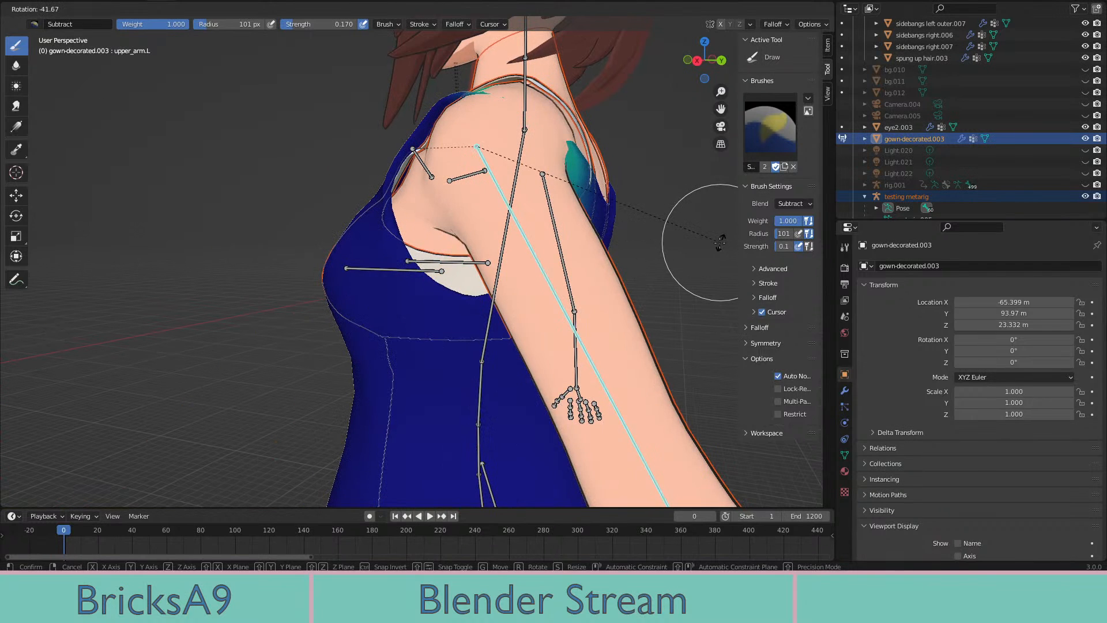
left_click(718, 222)
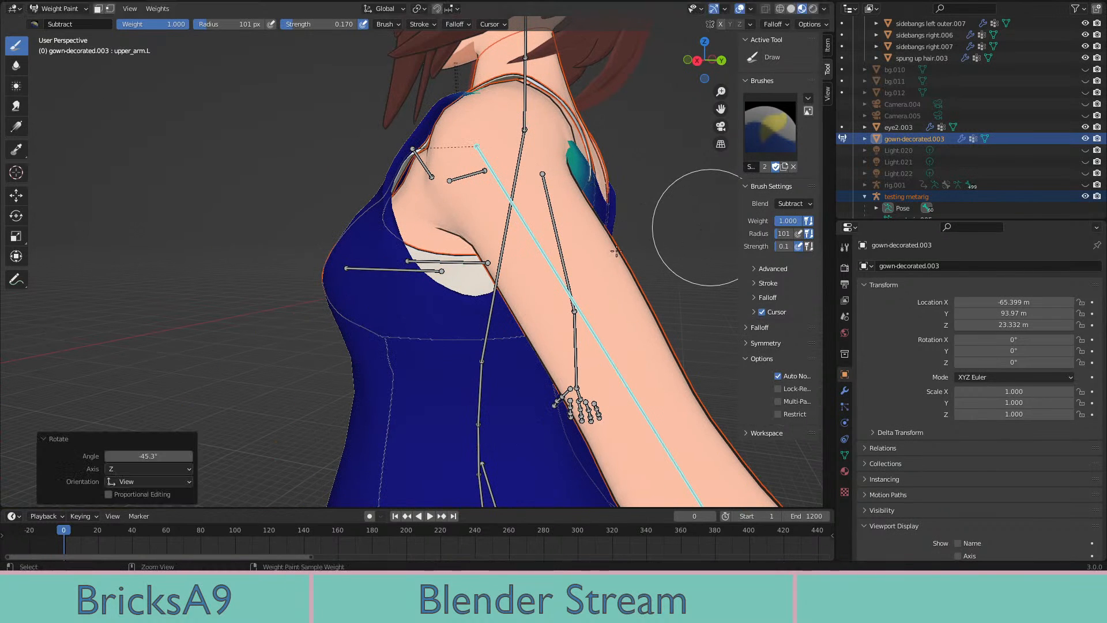
middle_click_drag(616, 251, 479, 297)
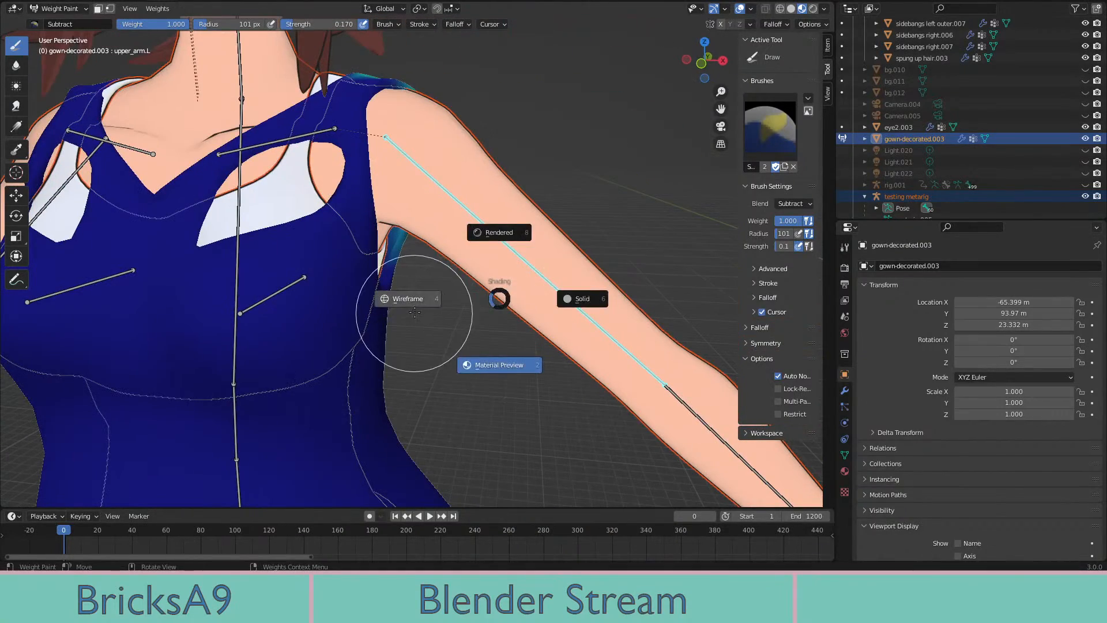
Leave weight painting on the gown, select testing metarig together with body.002, and start weight painting the body
left_click(513, 343)
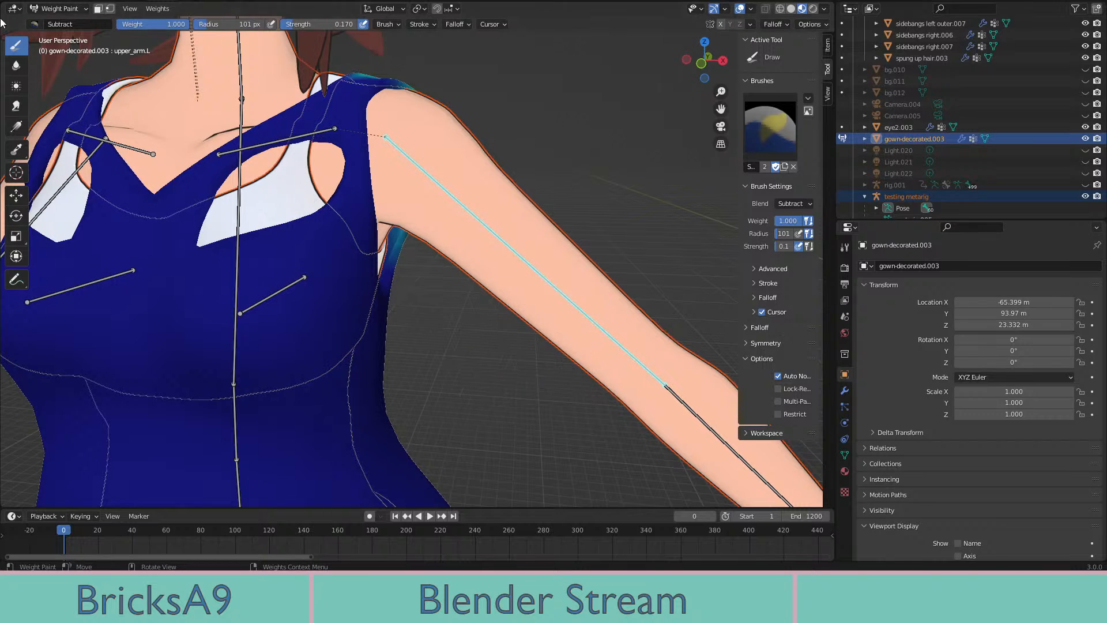
left_click(69, 9)
left_click(69, 21)
left_click(445, 178)
left_click(448, 190)
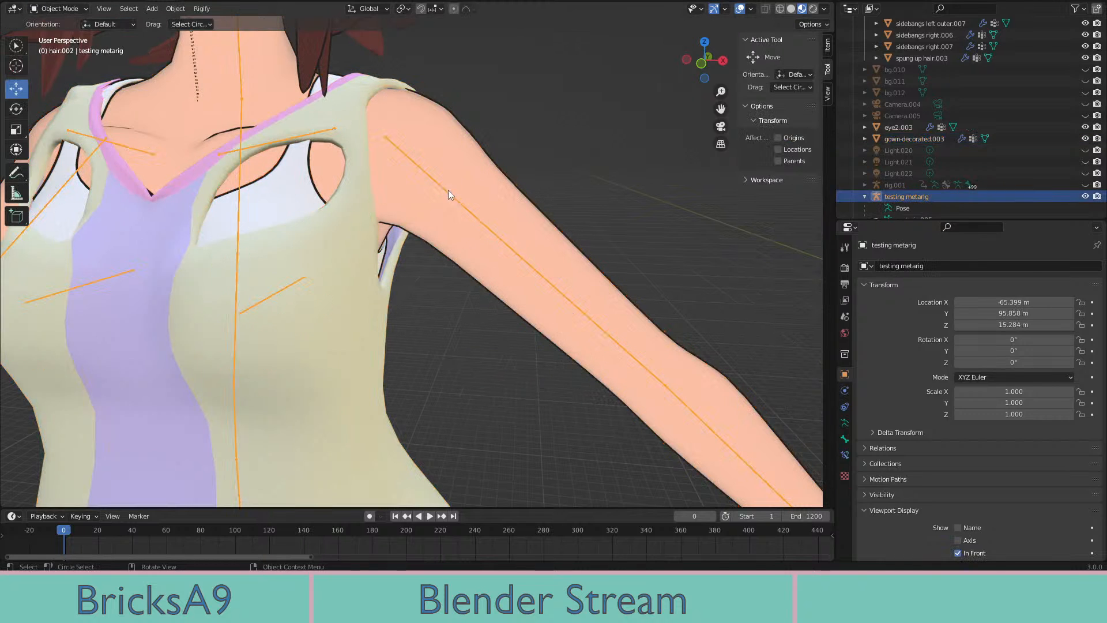
left_click(454, 164, "shift")
left_click(60, 9)
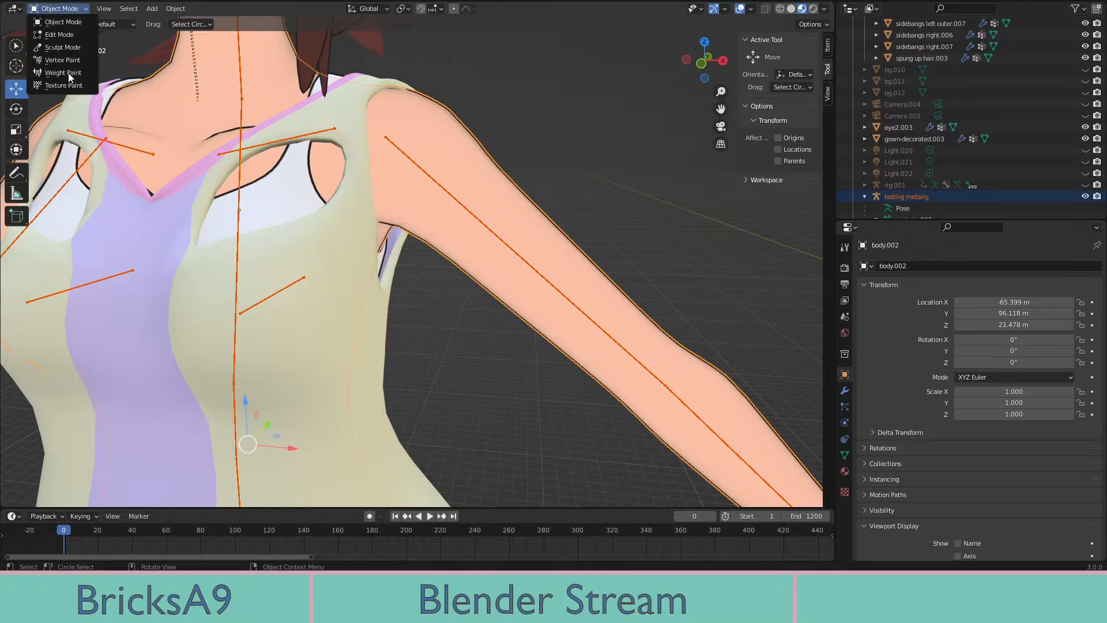
left_click(63, 72)
Display the body's upper_arm.L weights from behind and try a small outward rotation of the bone, cancelling it
mouse_move(438, 190)
middle_mouse_down()
mouse_move(372, 181)
mouse_move(275, 226)
mouse_move(407, 209)
middle_mouse_up()
scroll(394, 219, "up", 3)
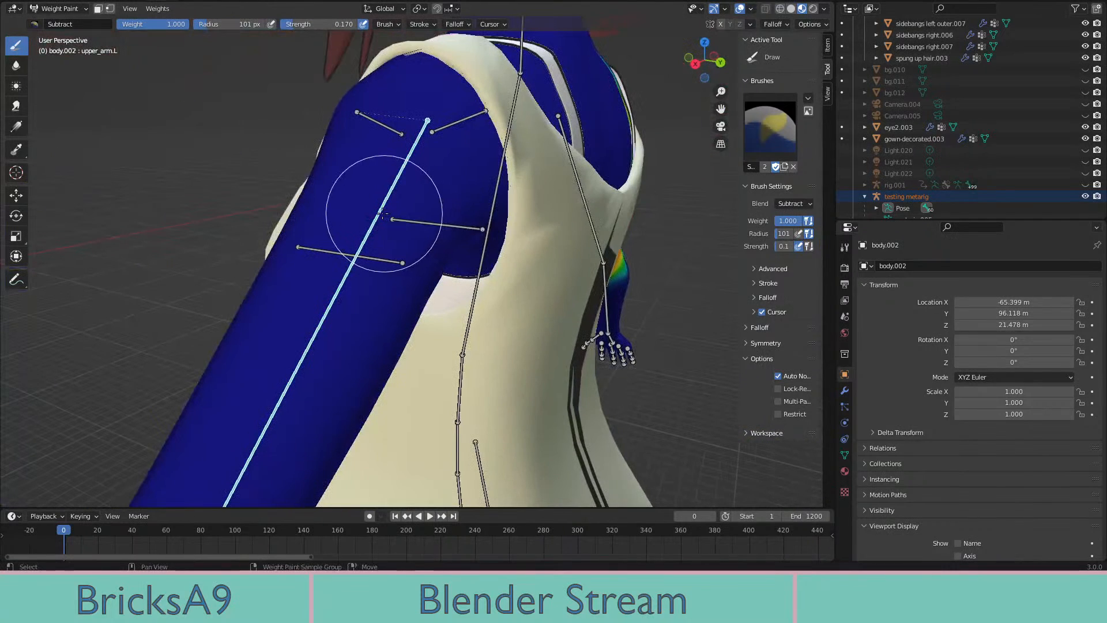
middle_click_drag(480, 229, 375, 224)
scroll(397, 227, "down", 4)
left_click(338, 220, "shift")
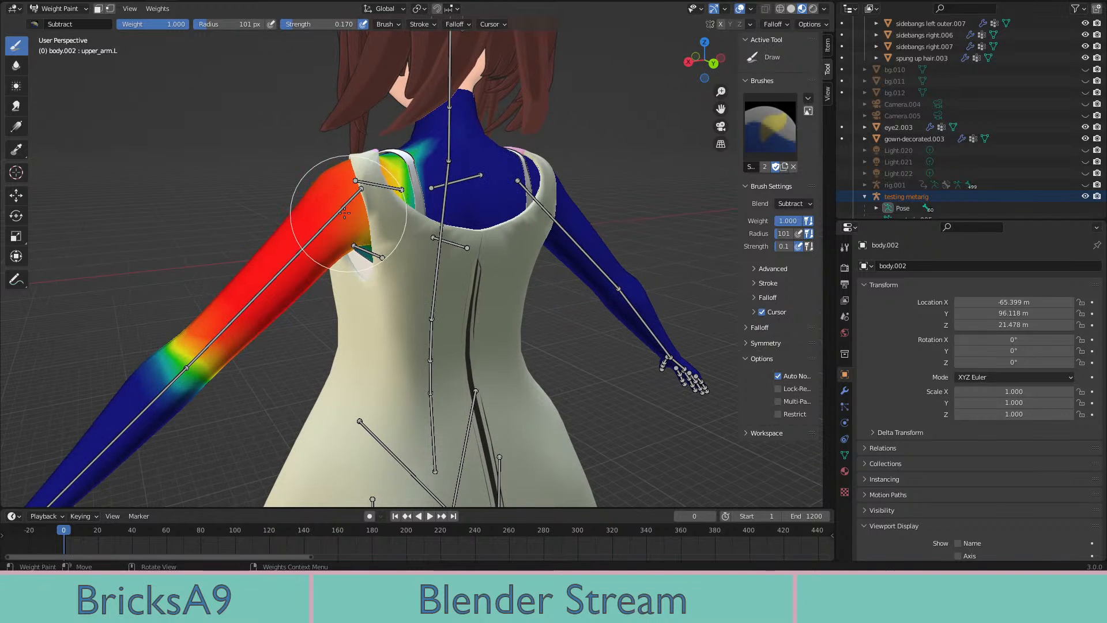
left_click_drag(347, 216, 361, 224)
middle_click_drag(367, 224, 424, 230)
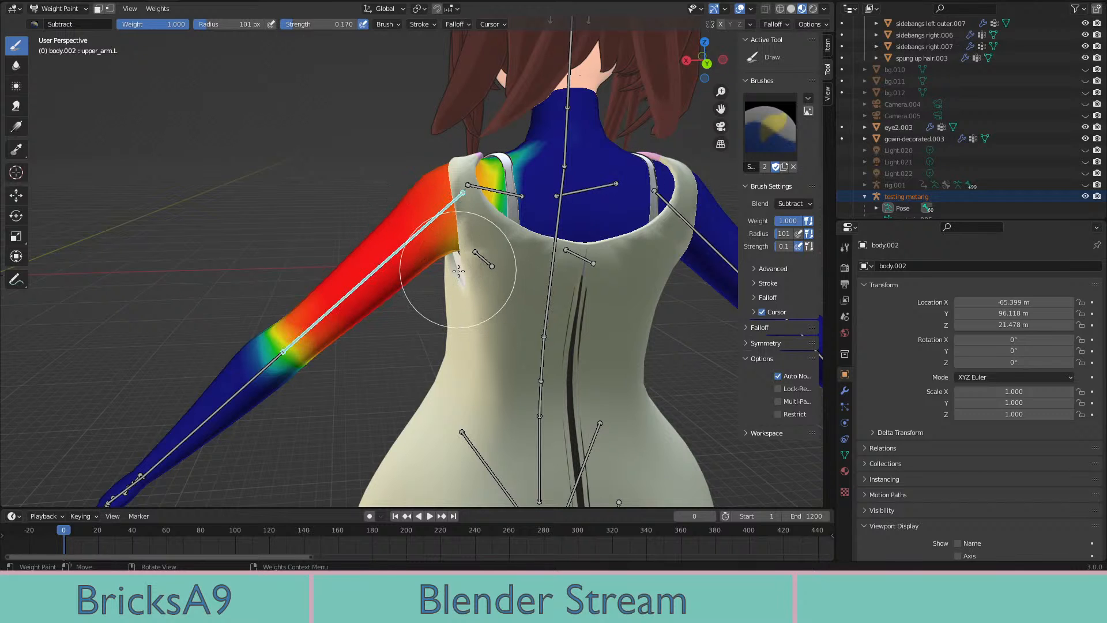
key("r")
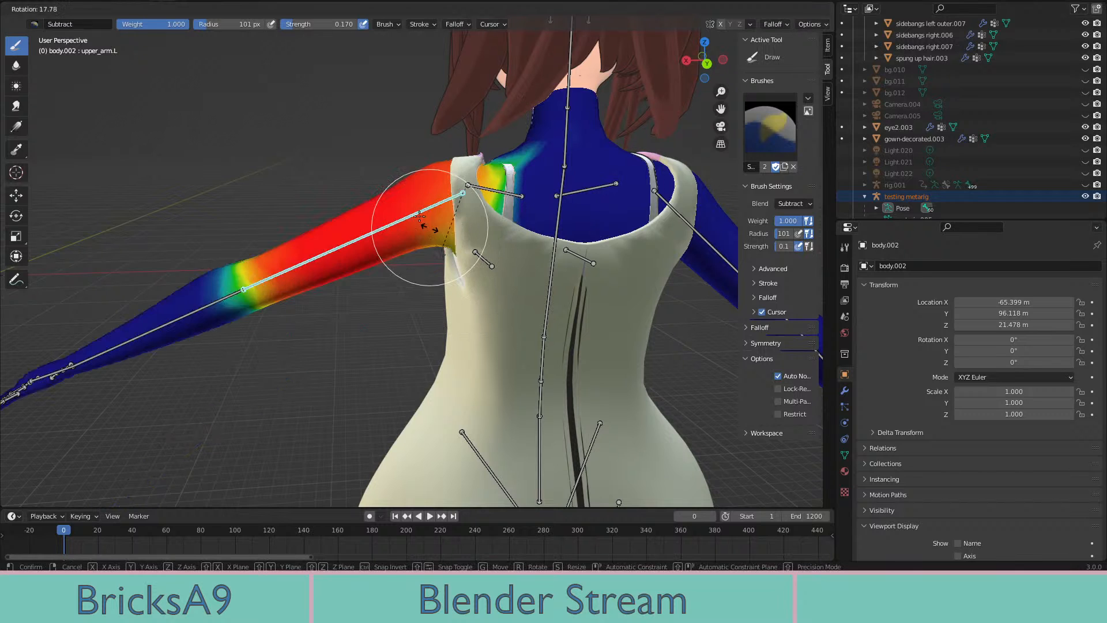
key("Escape")
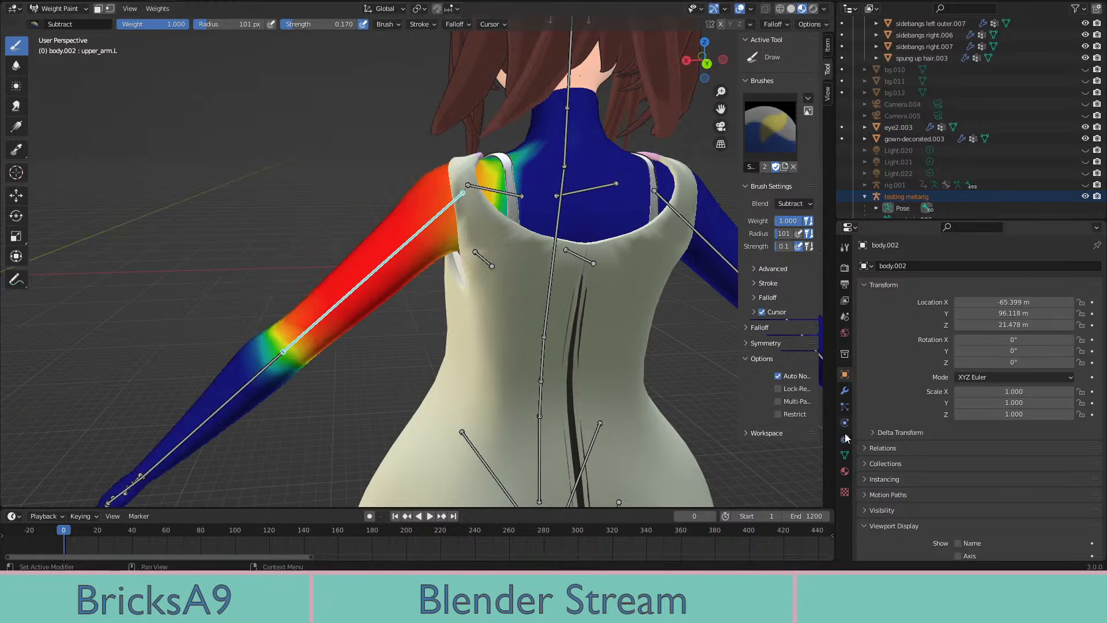
Try Simple subdivision on the body while raising upper_arm.L by 62.8°, and undo both changes
left_click(844, 391)
left_click(998, 436)
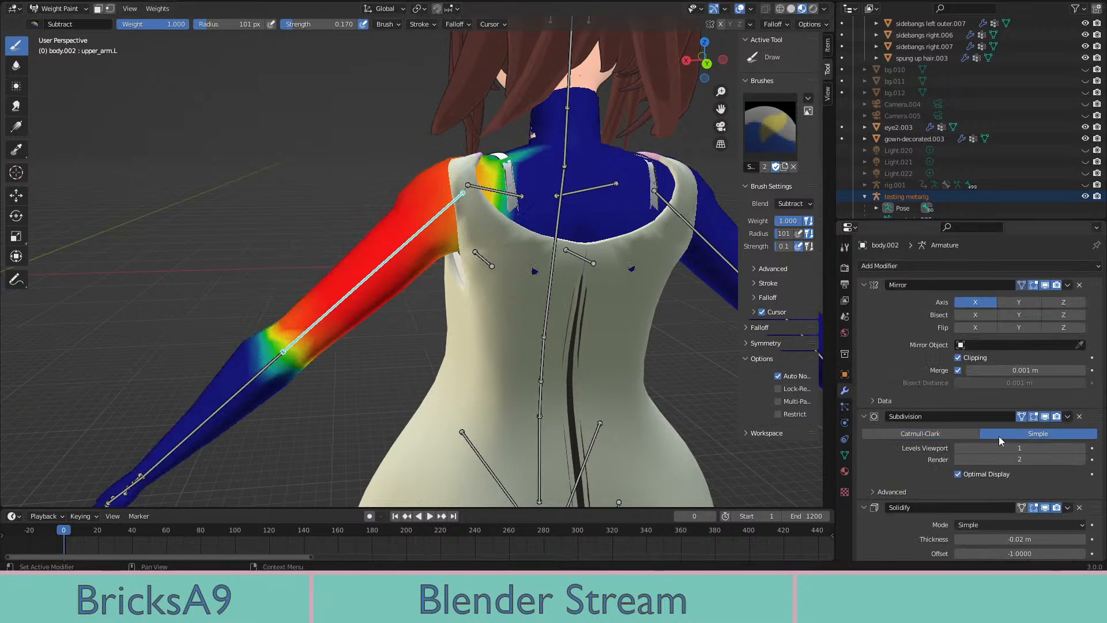
scroll(511, 308, "up", 1)
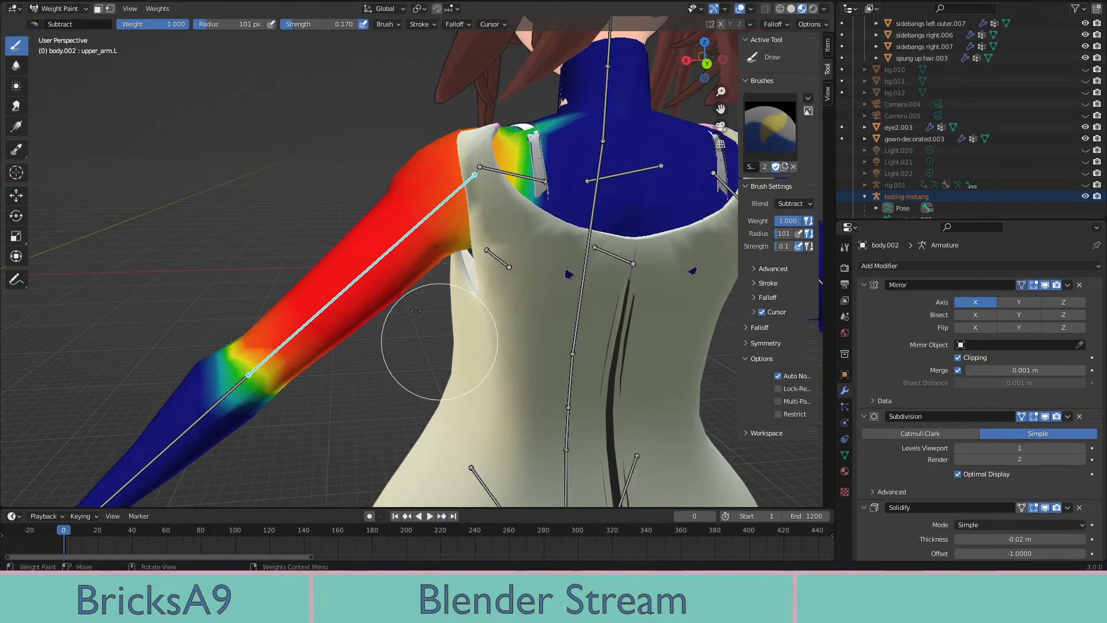
key("r")
left_click(459, 275)
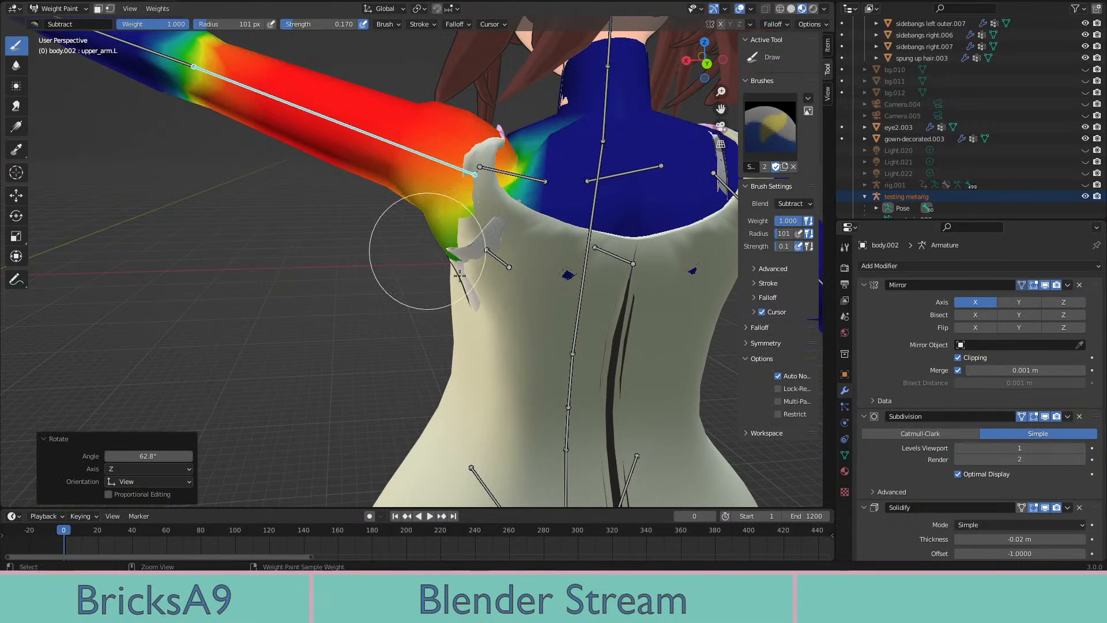
key("ctrl+z")
key("ctrl+z")
Try rotating upper_arm.L by -12.3° from the front and compare the arm with Simple subdivision
mouse_move(482, 309)
middle_mouse_down()
mouse_move(647, 334)
mouse_move(578, 254)
mouse_move(529, 337)
middle_mouse_up()
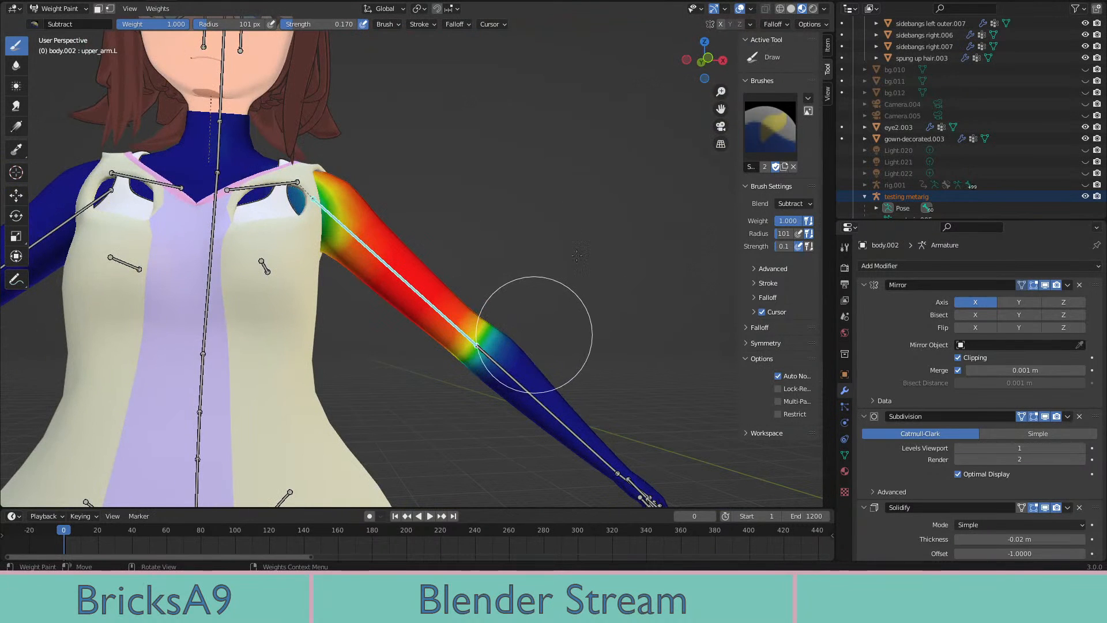
key("r")
left_click(606, 285)
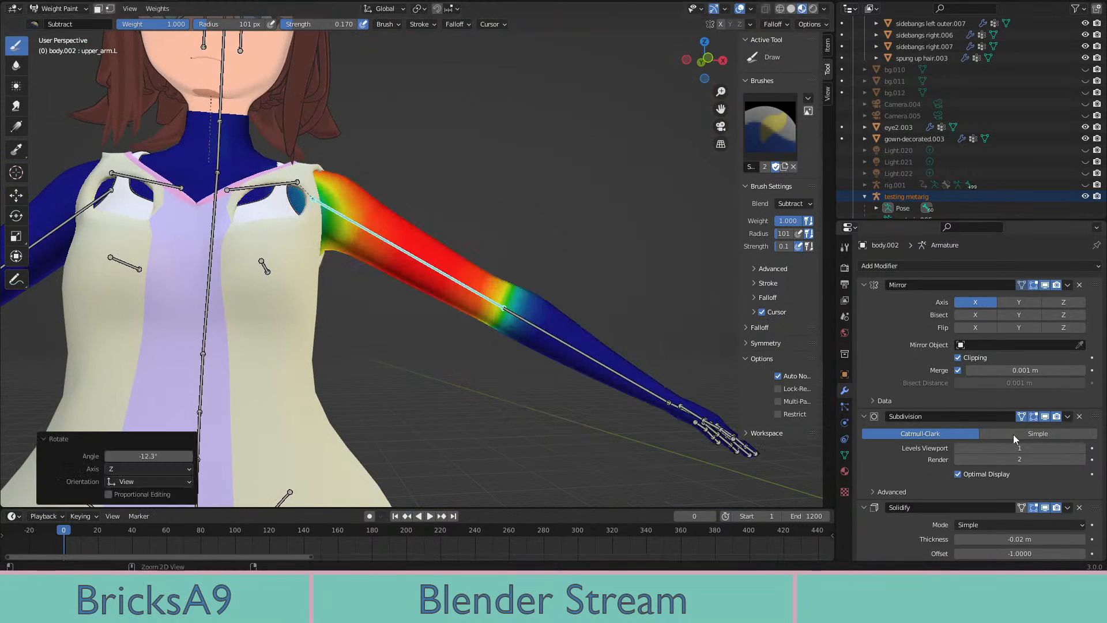
left_click(1012, 434)
mouse_move(469, 259)
middle_mouse_down()
mouse_move(449, 288)
mouse_move(638, 312)
middle_mouse_up()
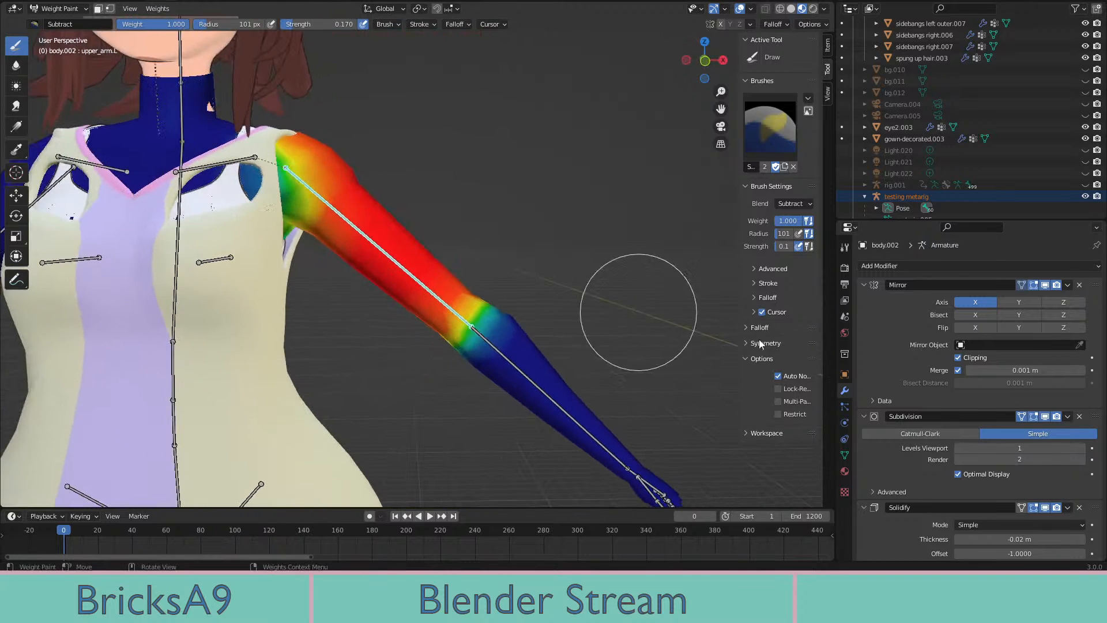
Set the body's Subdivision modifier to Catmull-Clark and turn off its viewport display
left_click(945, 434)
left_click(1033, 416)
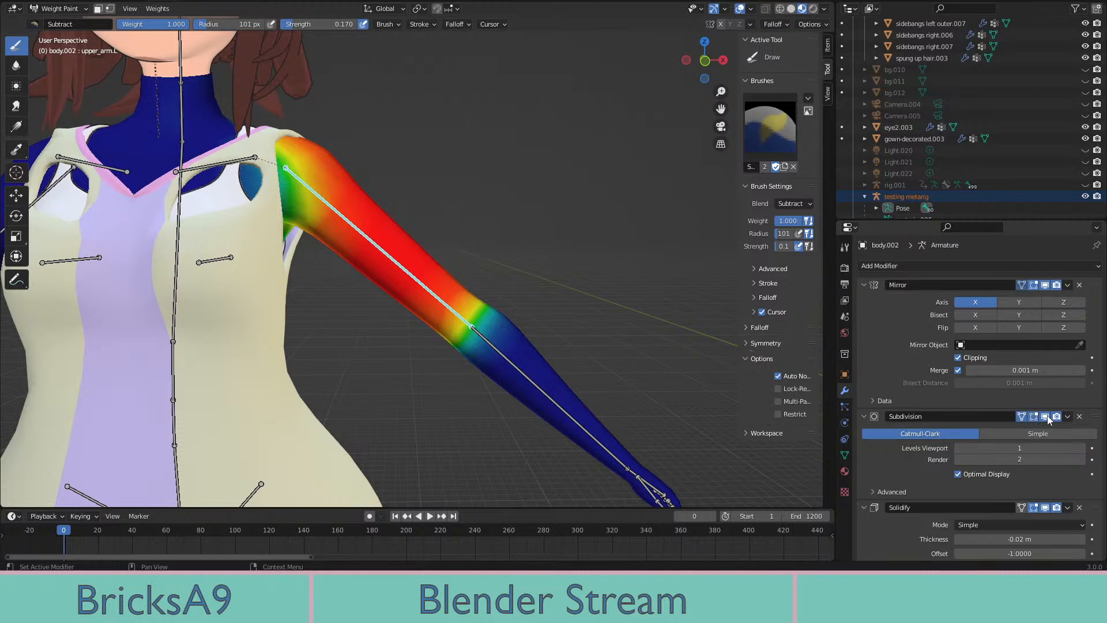
left_click(1046, 417)
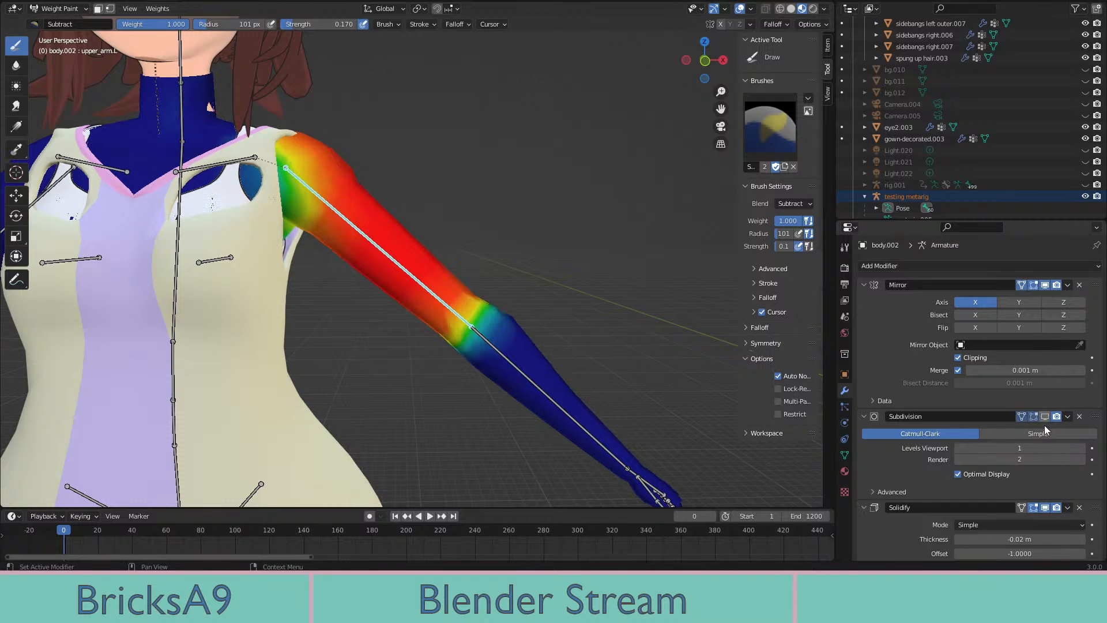
Select the f_index.01.L bone on the left hand to display its weights on the body
middle_click_drag(519, 359, 479, 272)
scroll(455, 259, "up", 3)
scroll(438, 239, "down", 3)
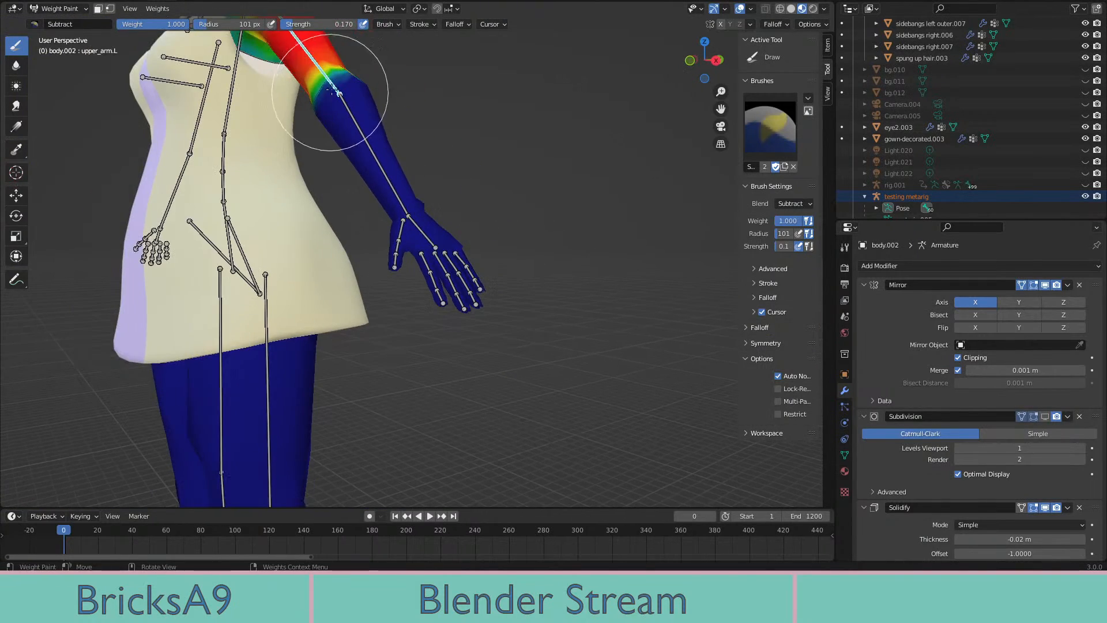
scroll(469, 296, "up", 4)
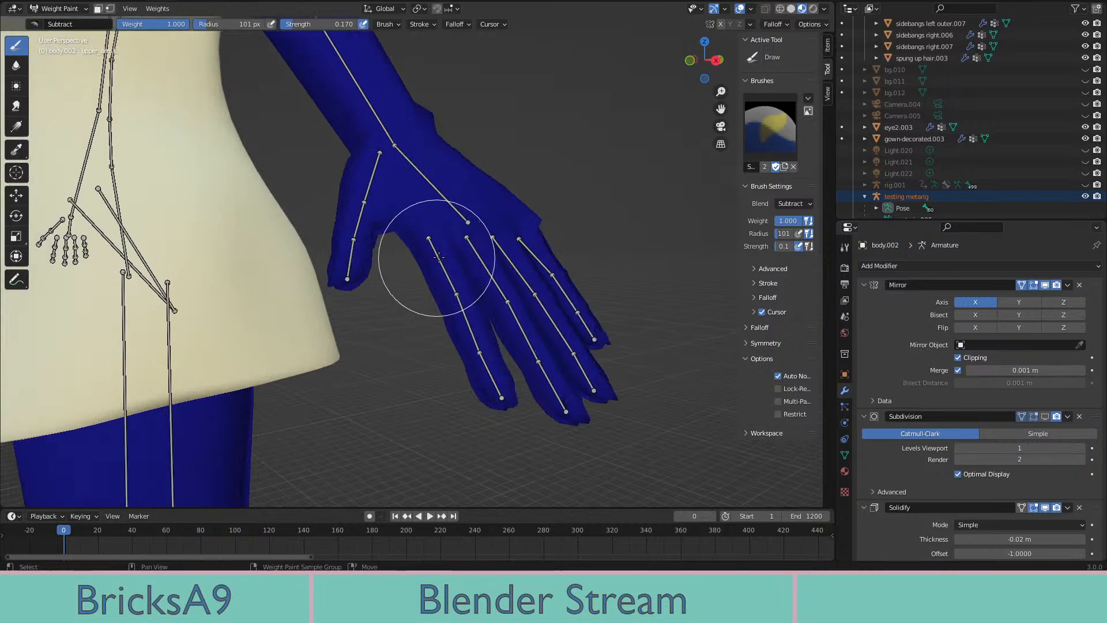
left_click(438, 257, "ctrl")
scroll(469, 284, "down", 5)
scroll(368, 281, "up", 1)
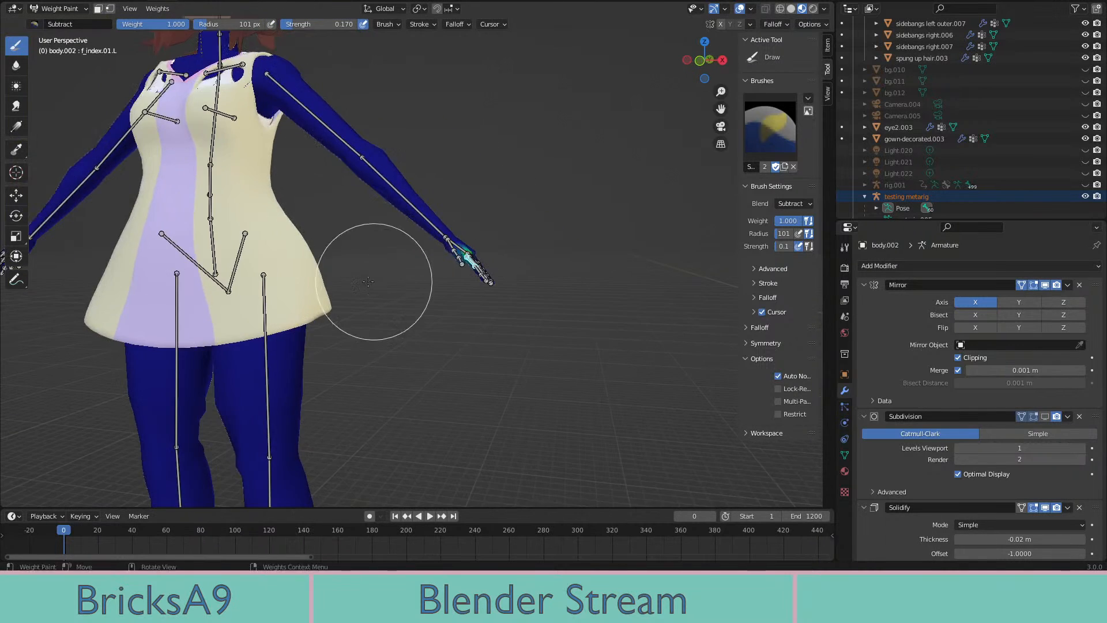
Select f_middle.01.L and f_ring.01.L in turn to inspect their weights on the left hand
middle_click_drag(368, 281, 502, 297)
scroll(570, 300, "up", 5)
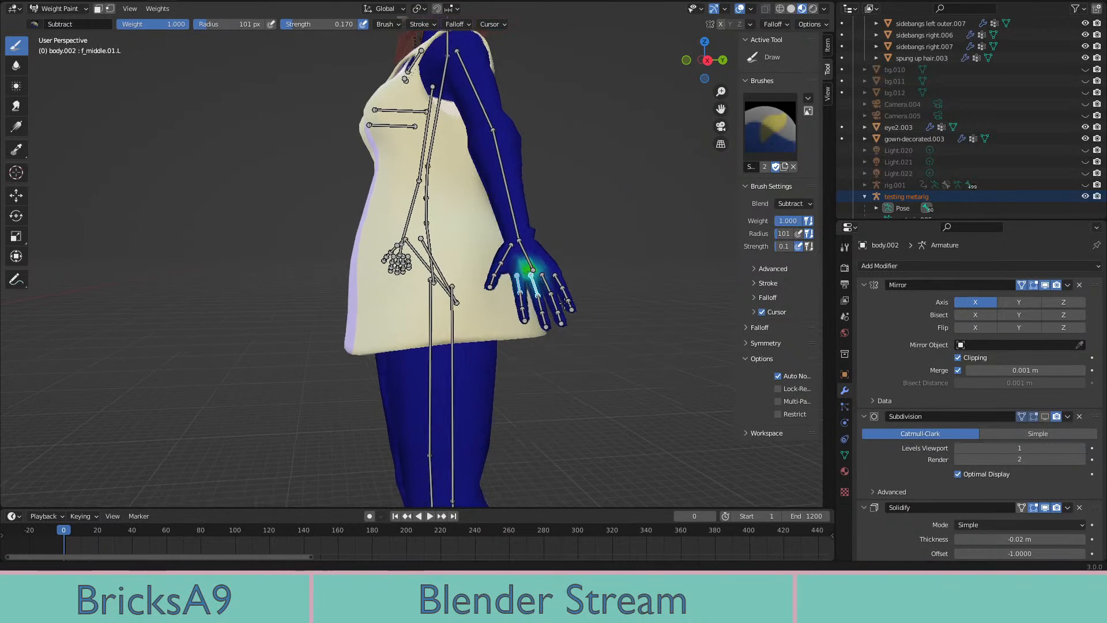
left_click(661, 283, "ctrl+shift")
middle_click_drag(671, 278, 514, 252, "shift")
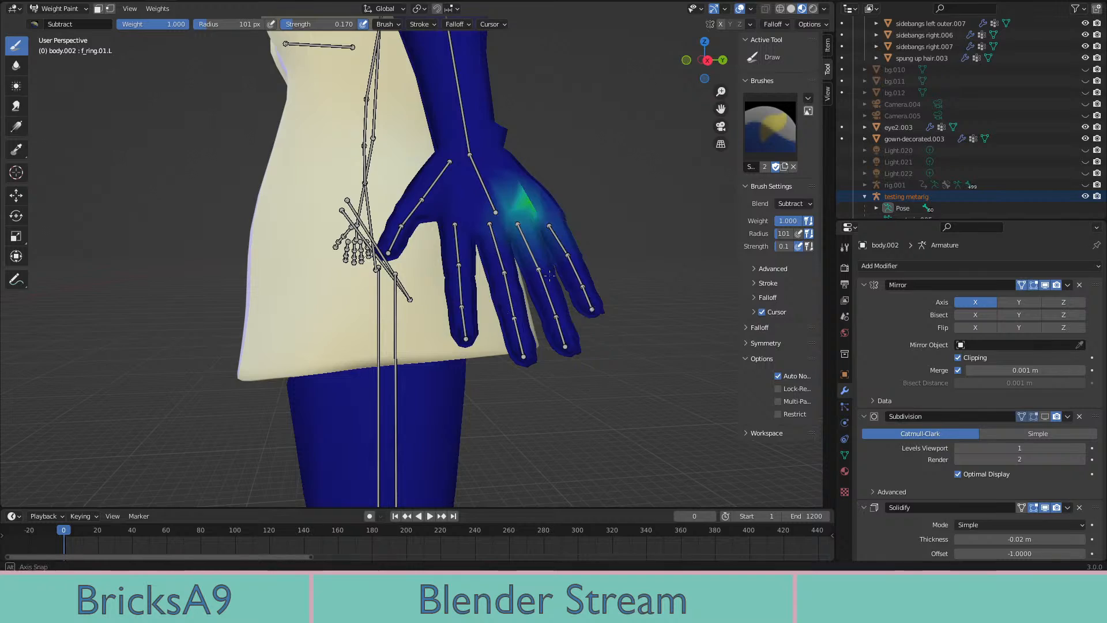
Examine the f_ring.01.L weights around the knuckles and neighbouring fingers of the left hand from several angles
scroll(624, 282, "down", 5)
middle_click_drag(549, 276, 438, 277)
scroll(375, 260, "up", 5)
scroll(578, 291, "up", 3)
middle_click_drag(438, 276, 563, 268, "shift")
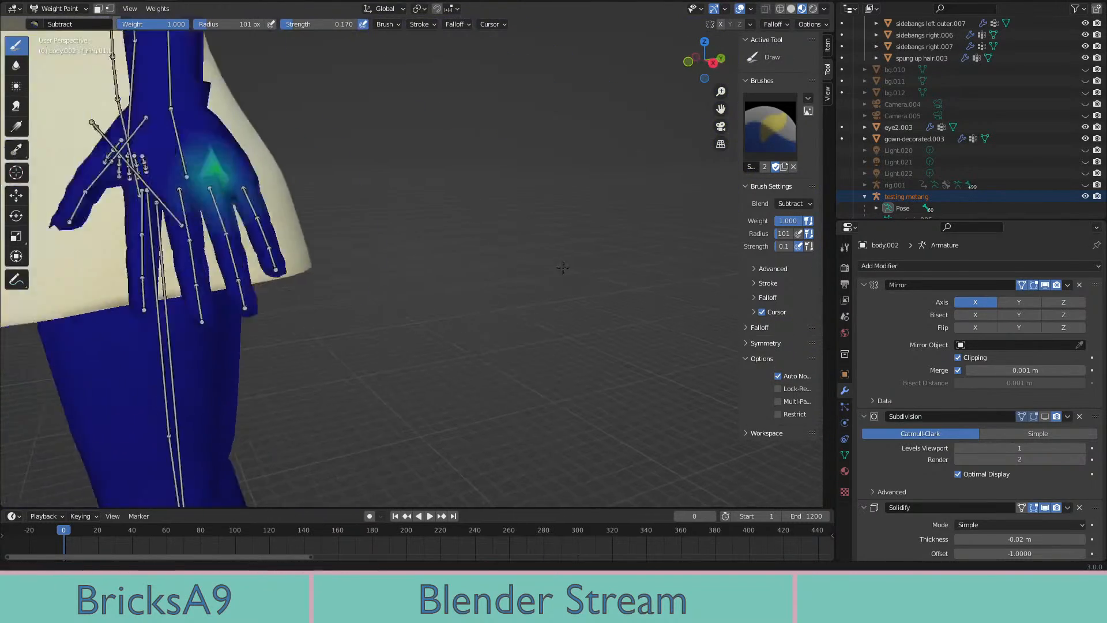
scroll(561, 263, "up", 4)
middle_click_drag(490, 267, 556, 255, "shift")
middle_click_drag(513, 187, 447, 303, "shift")
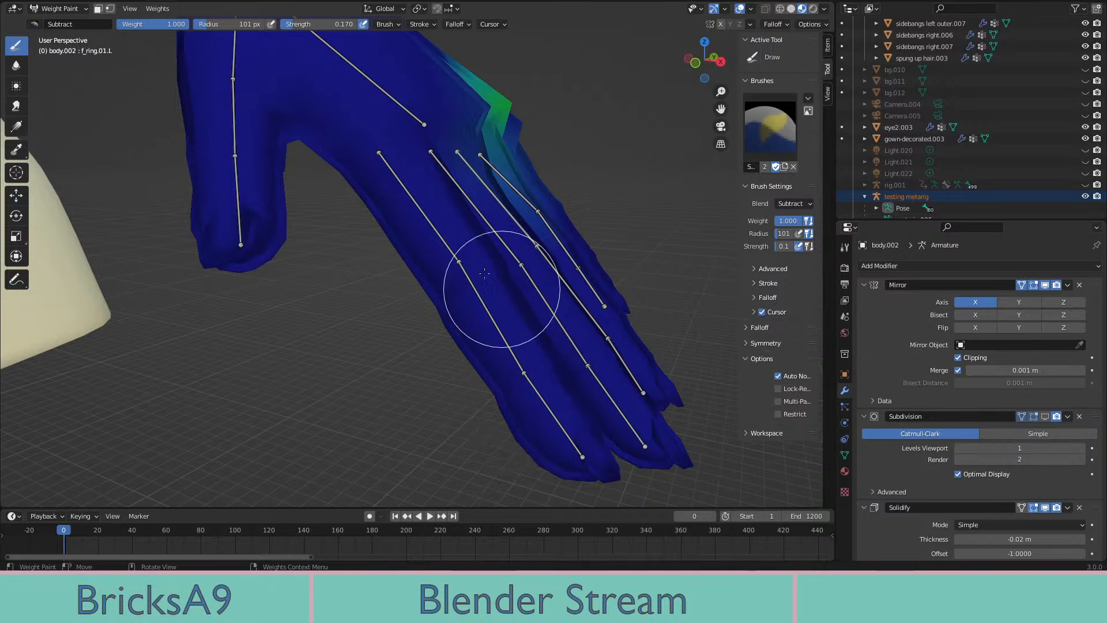
mouse_move(398, 197)
middle_mouse_down()
mouse_move(210, 248)
mouse_move(454, 195)
mouse_move(524, 217)
middle_mouse_up()
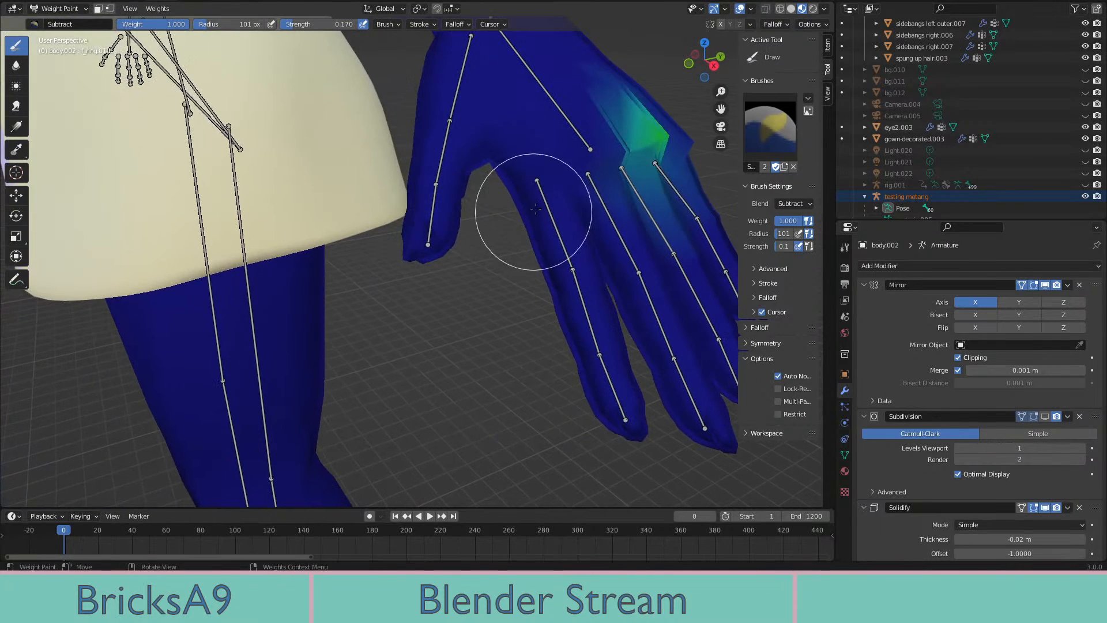
middle_click_drag(469, 154, 462, 173, "shift")
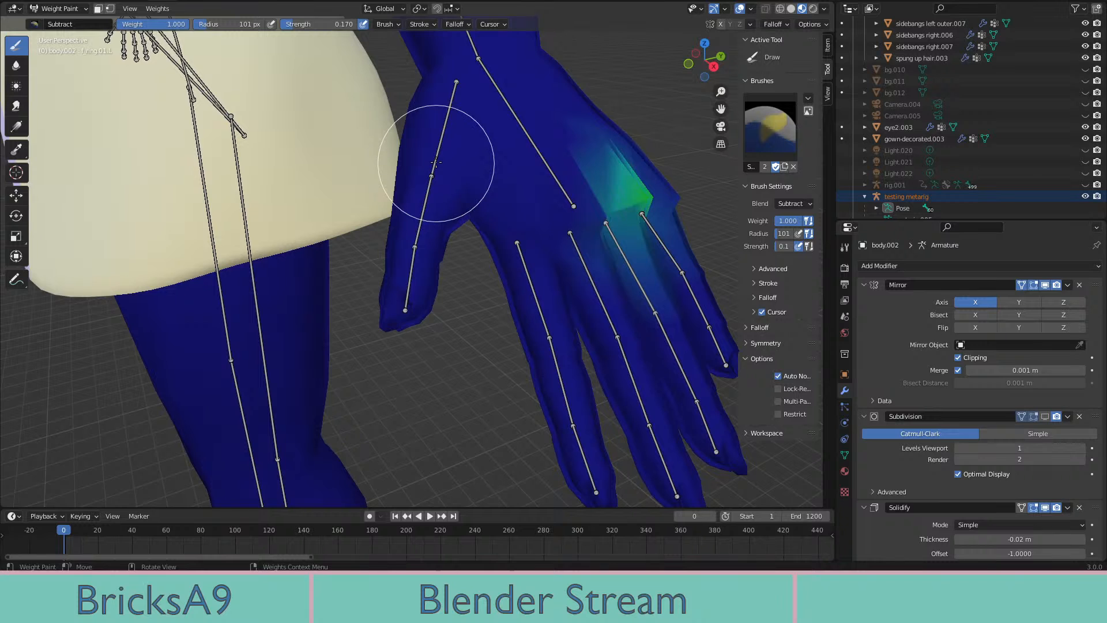
Select thumb.01.L, test how the hand deforms when the bone is rotated outward, and undo the rotation
left_click(436, 164, "ctrl")
middle_click_drag(436, 191, 428, 202, "shift")
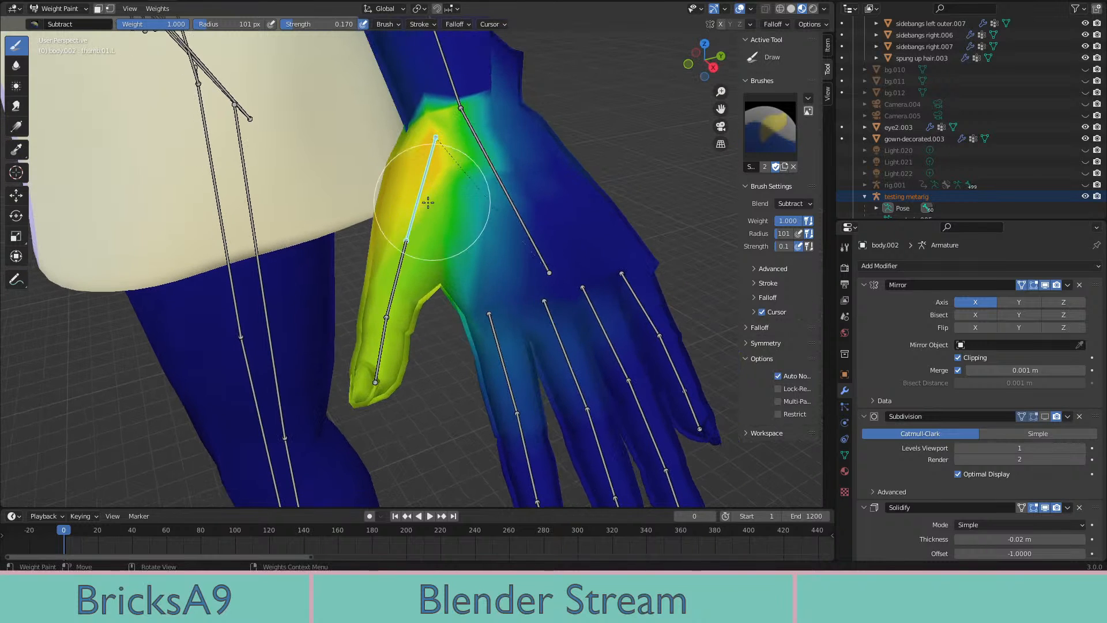
key("r")
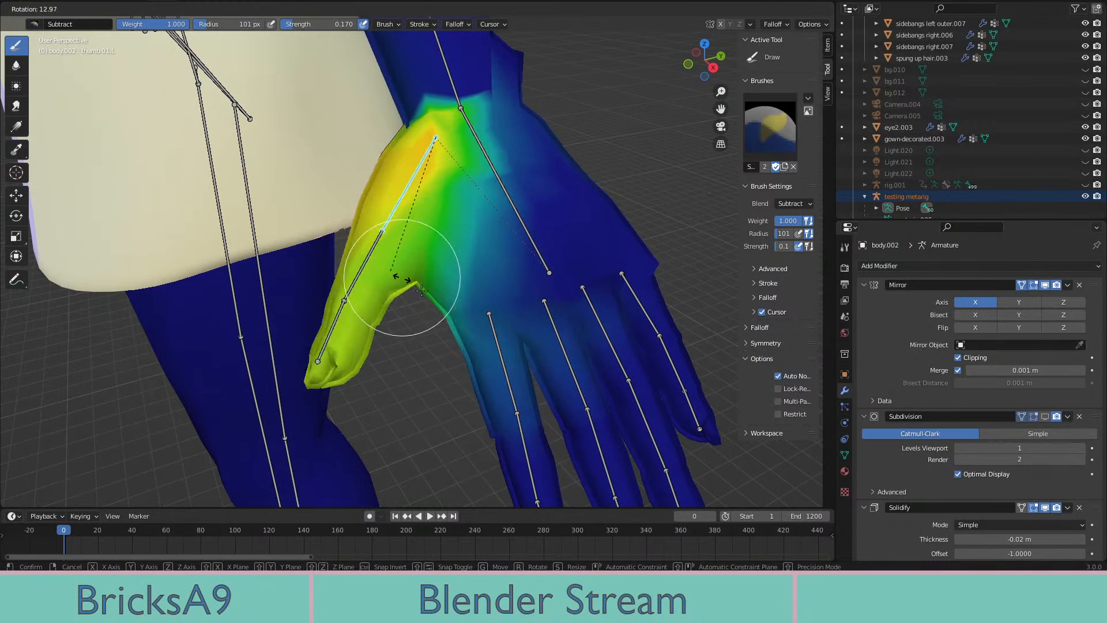
left_click(398, 277)
key("ctrl+z")
Inspect the thumb.01.L weights across the back of the hand and switch the viewport to wireframe shading
middle_click_drag(519, 364, 325, 159, "shift")
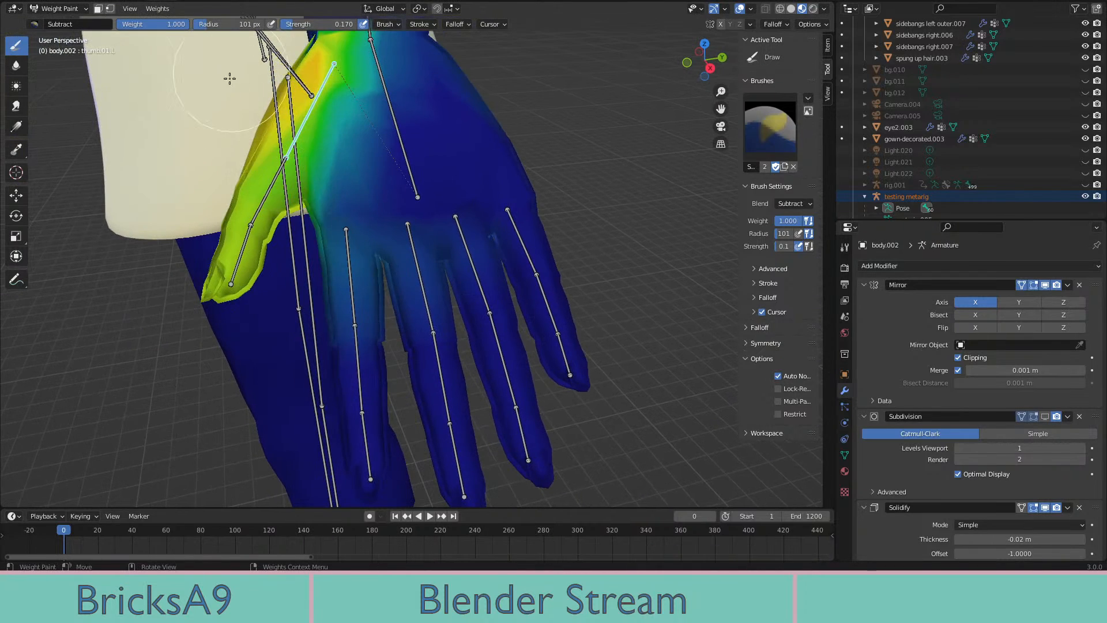
mouse_move(502, 378)
middle_mouse_down("shift")
mouse_move(527, 302)
mouse_move(531, 347)
middle_mouse_up("shift")
scroll(526, 302, "down", 2)
scroll(531, 347, "up", 2)
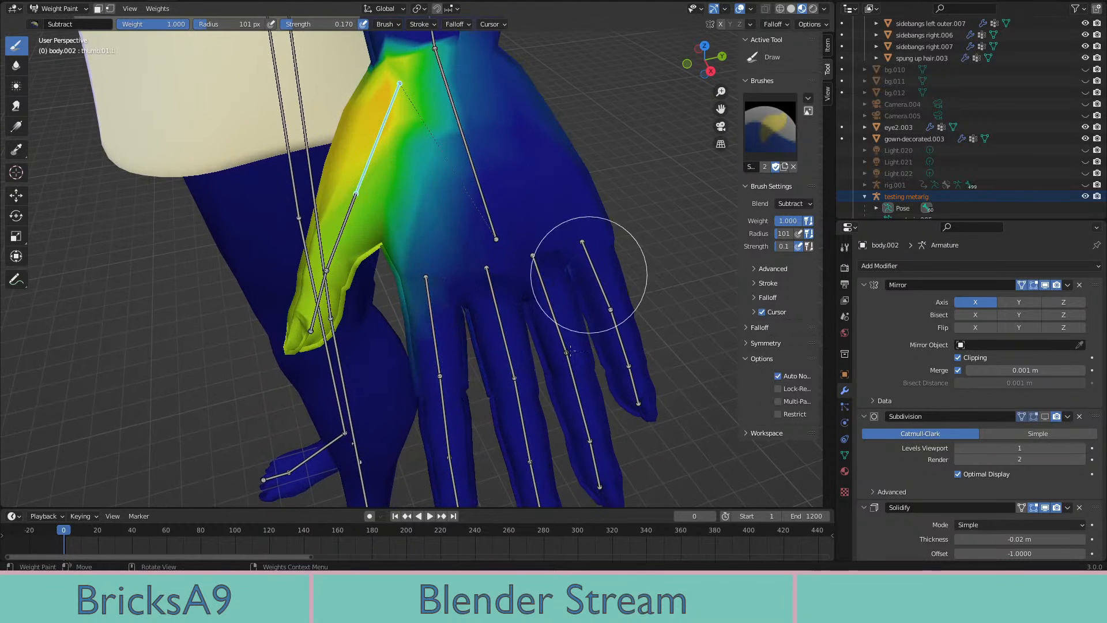
key("z")
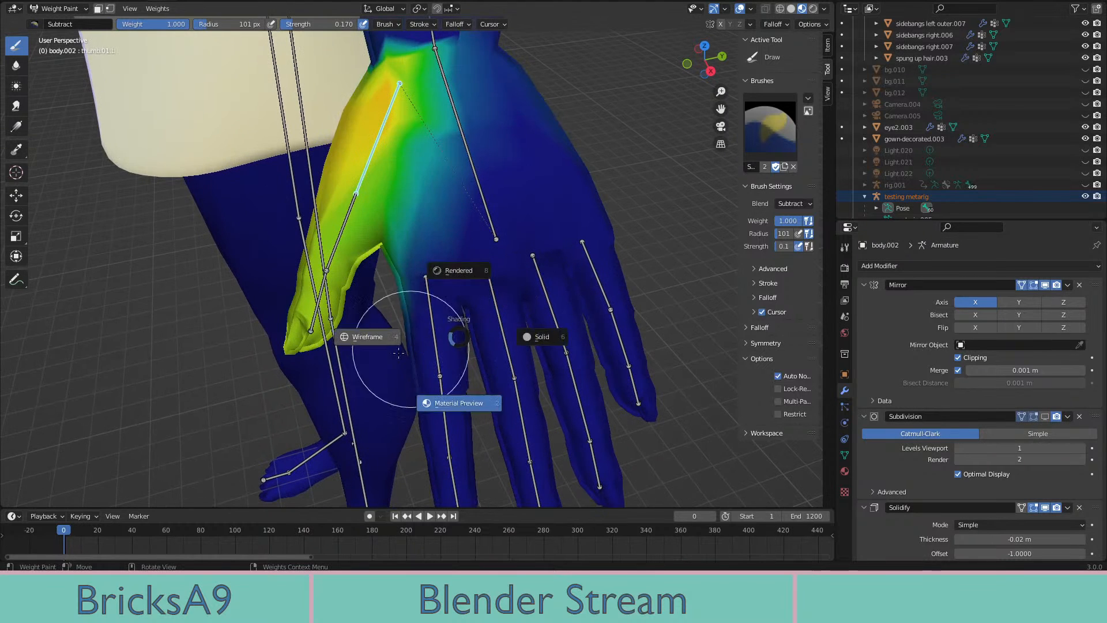
left_click(404, 343)
Test how the palm deforms by rotating thumb.01.L slightly, and undo the rotation
middle_click_drag(582, 358, 521, 173)
scroll(495, 171, "up", 5)
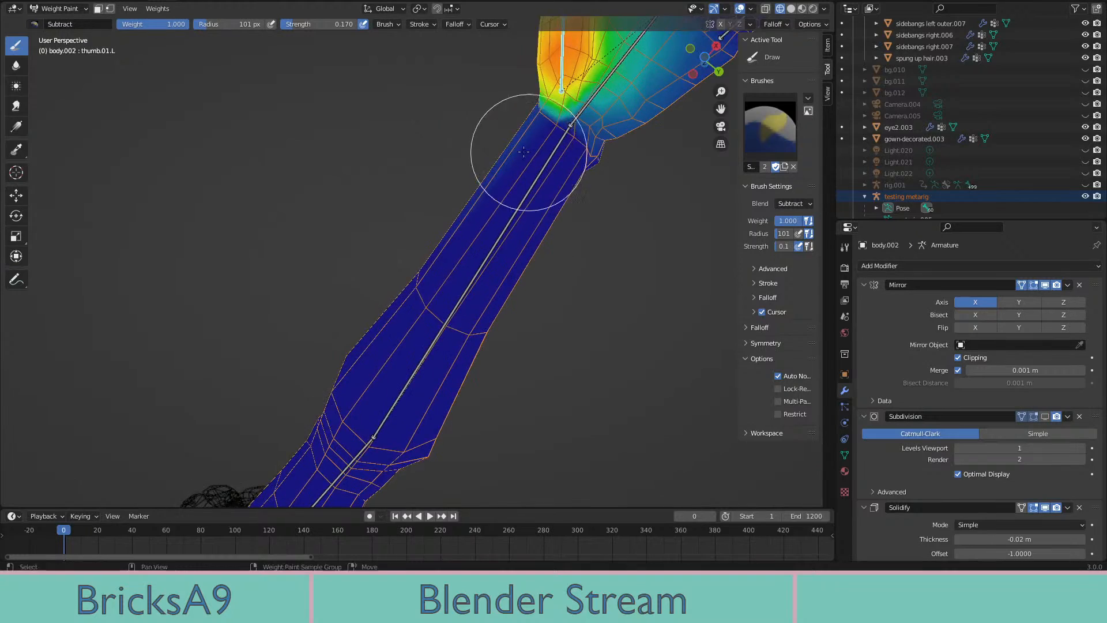
middle_click_drag(315, 327, 471, 260, "shift")
key("r")
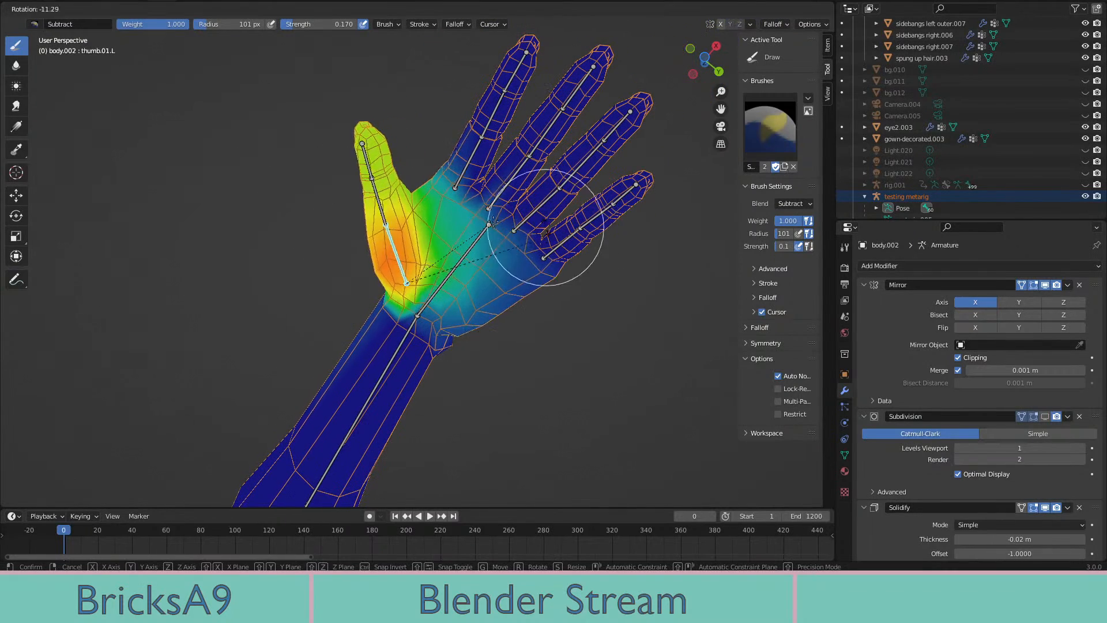
left_click(508, 219)
key("ctrl+z")
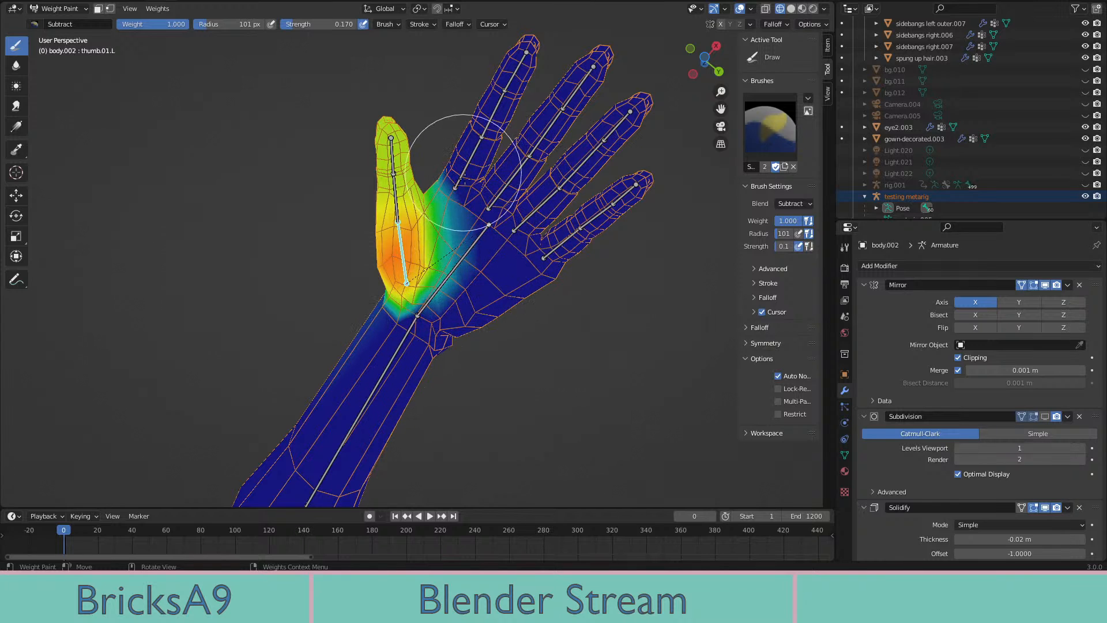
Subtract thumb.01.L weight from the back of the left hand below the wrist
middle_click_drag(467, 156, 452, 279)
scroll(455, 275, "down", 7)
mouse_move(477, 216)
middle_mouse_down()
mouse_move(383, 328)
mouse_move(417, 313)
mouse_move(531, 345)
mouse_move(453, 378)
mouse_move(421, 321)
mouse_move(497, 334)
mouse_move(472, 322)
middle_mouse_up()
scroll(381, 321, "up", 8)
scroll(417, 313, "down", 5)
scroll(499, 322, "up", 4)
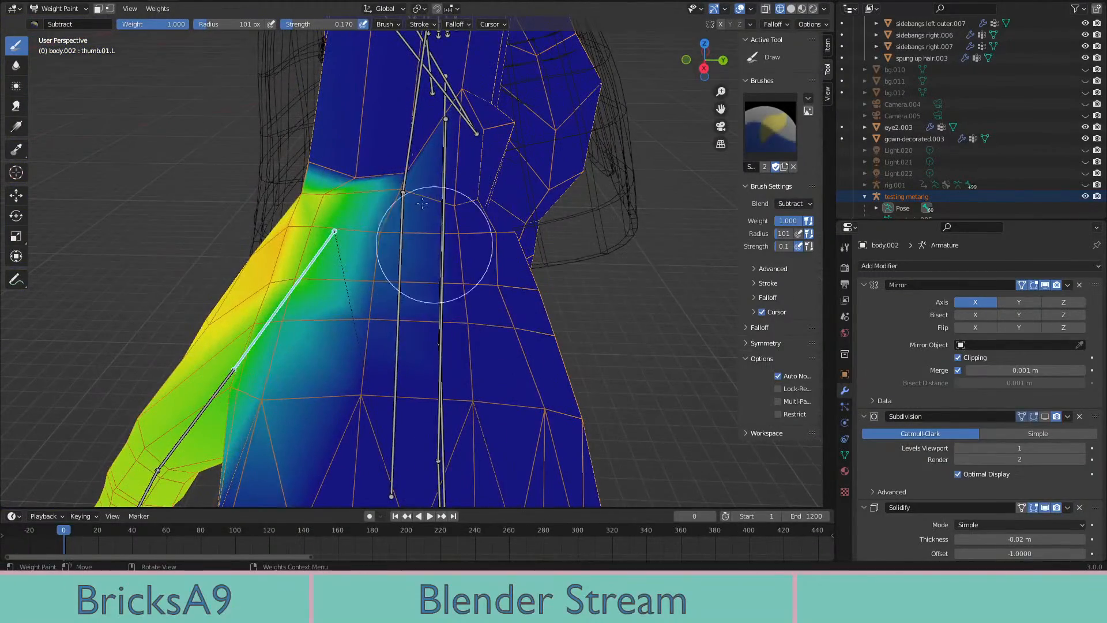
mouse_move(422, 203)
left_mouse_down()
mouse_move(400, 292)
mouse_move(365, 268)
mouse_move(345, 168)
mouse_move(378, 185)
left_mouse_up()
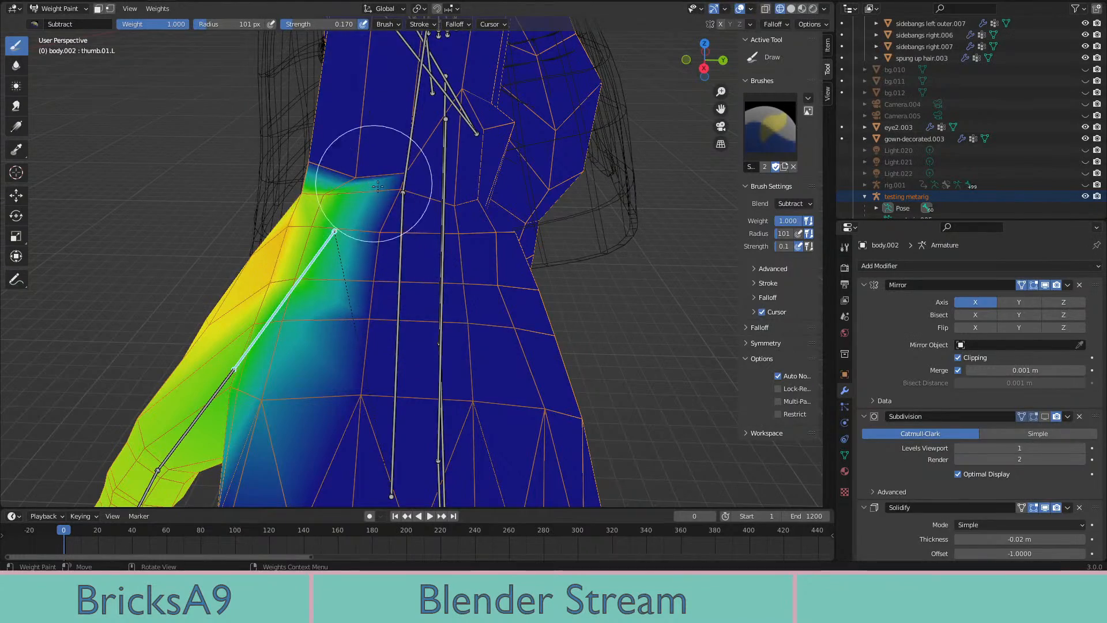
Subtract thumb.01.L weight from the palm, working from the wrist toward the base of the index finger
middle_click_drag(377, 185, 530, 260)
mouse_move(531, 260)
left_mouse_down()
mouse_move(569, 247)
mouse_move(510, 288)
mouse_move(570, 351)
mouse_move(507, 291)
left_mouse_up()
mouse_move(507, 292)
middle_mouse_down()
mouse_move(584, 280)
mouse_move(506, 112)
middle_mouse_up()
middle_click_drag(531, 173, 450, 227)
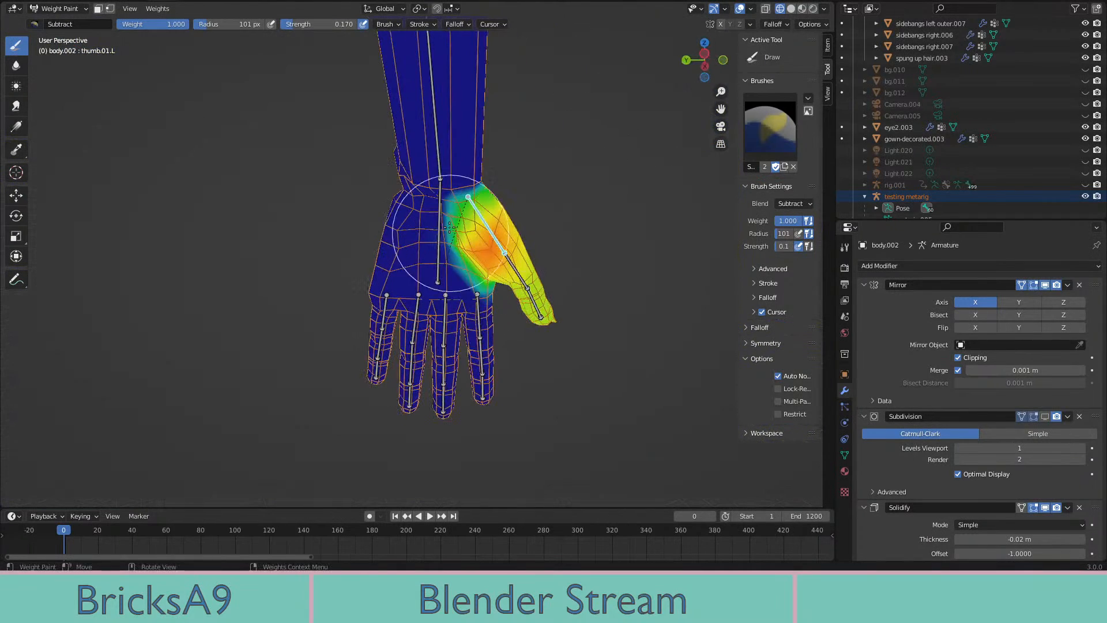
mouse_move(450, 228)
left_mouse_down()
mouse_move(505, 271)
mouse_move(482, 288)
mouse_move(510, 299)
mouse_move(489, 286)
mouse_move(494, 298)
left_mouse_up()
scroll(501, 311, "up", 5)
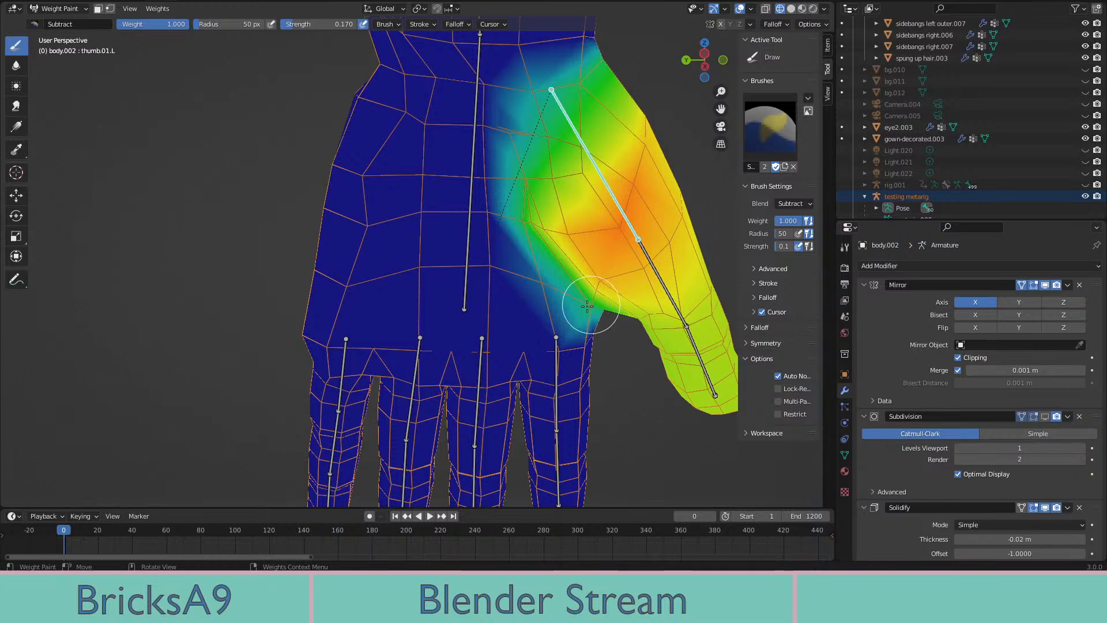
Set the brush radius to 141 px and rotate thumb.01.L outward by 44.2° to test the thumb web
middle_click_drag(587, 306, 306, 202)
left_click_drag(216, 24, 230, 24)
scroll(512, 295, "down", 3)
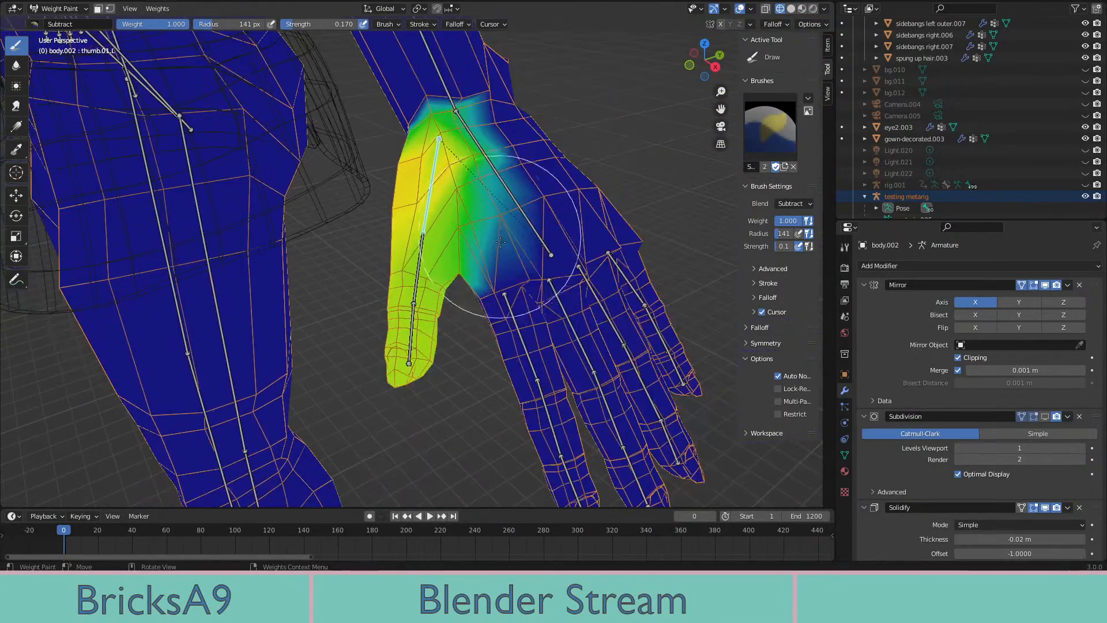
key("r")
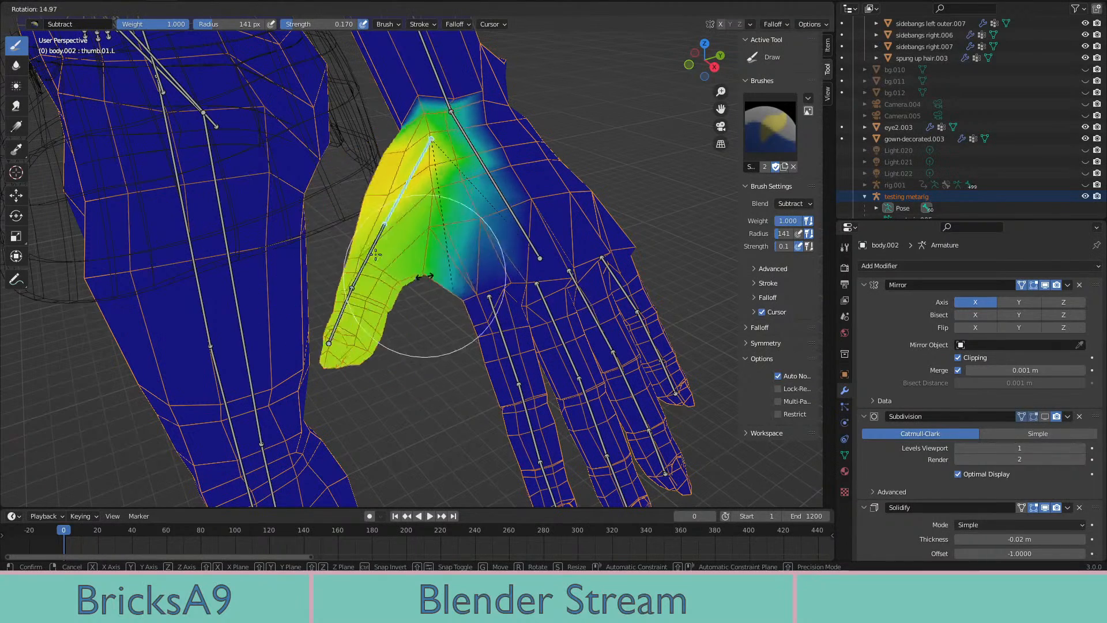
left_click(381, 228)
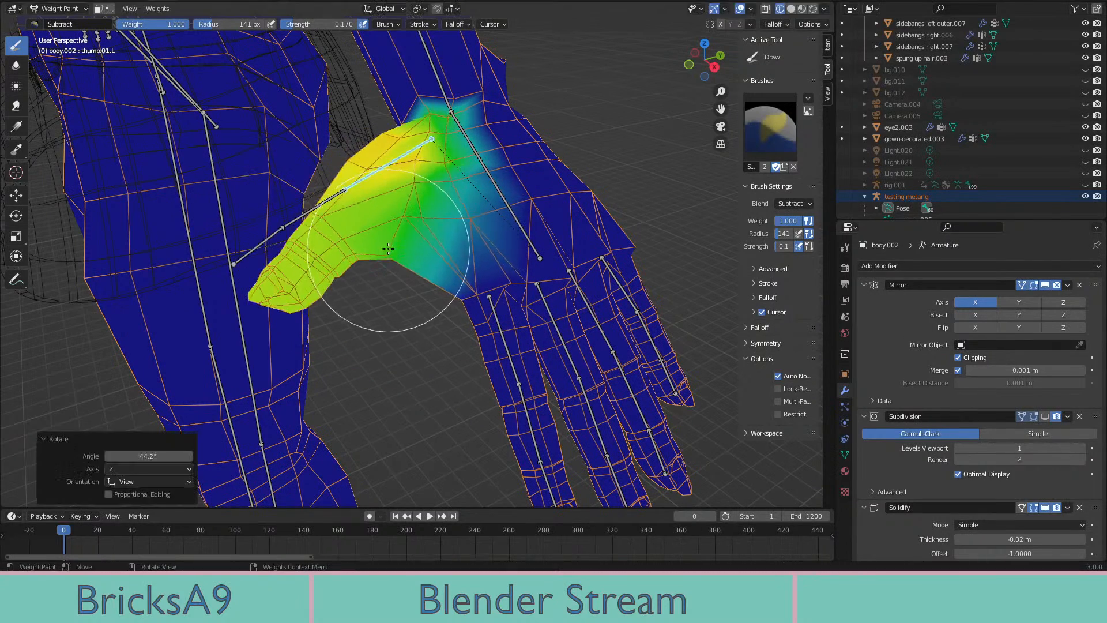
Reduce the brush radius to 46 px and subtract thumb.01.L weight along the wrist above the thumb base
mouse_move(380, 228)
middle_mouse_down()
mouse_move(547, 273)
mouse_move(543, 200)
mouse_move(215, 116)
mouse_move(408, 168)
middle_mouse_up()
scroll(546, 273, "up", 3)
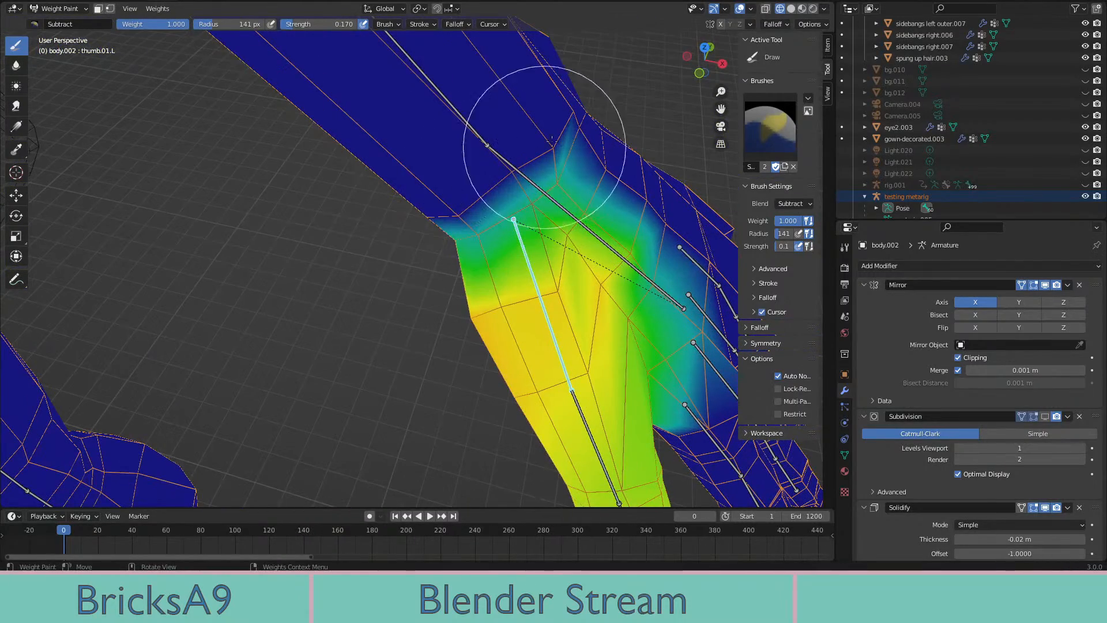
middle_click_drag(538, 124, 146, 2)
key("f")
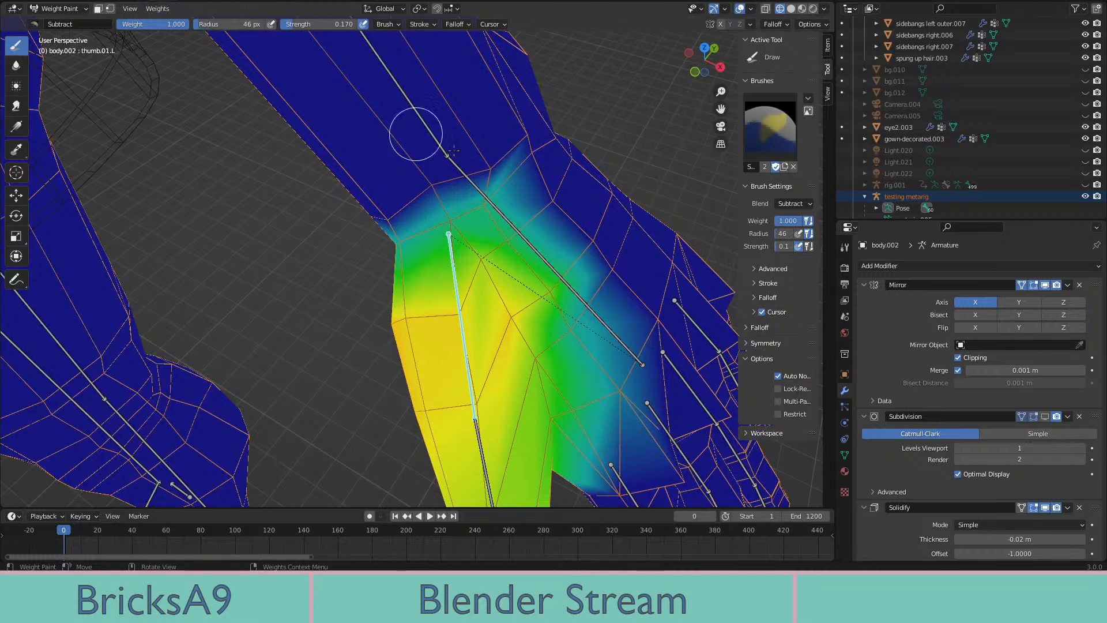
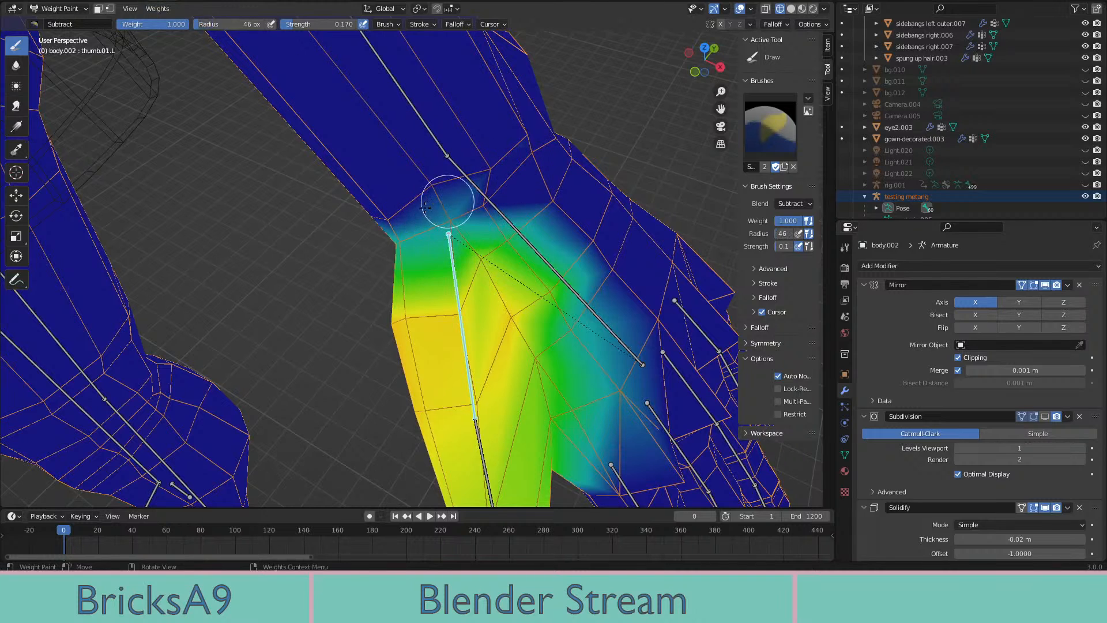
left_click_drag(426, 206, 454, 209)
Subtract leftover thumb.01.L weight on the palm side of the wrist beside the bone's base
mouse_move(408, 225)
middle_mouse_down()
mouse_move(512, 205)
mouse_move(507, 185)
mouse_move(533, 184)
mouse_move(545, 75)
mouse_move(444, 247)
mouse_move(469, 140)
middle_mouse_up()
scroll(524, 131, "up", 2)
scroll(469, 140, "up", 4)
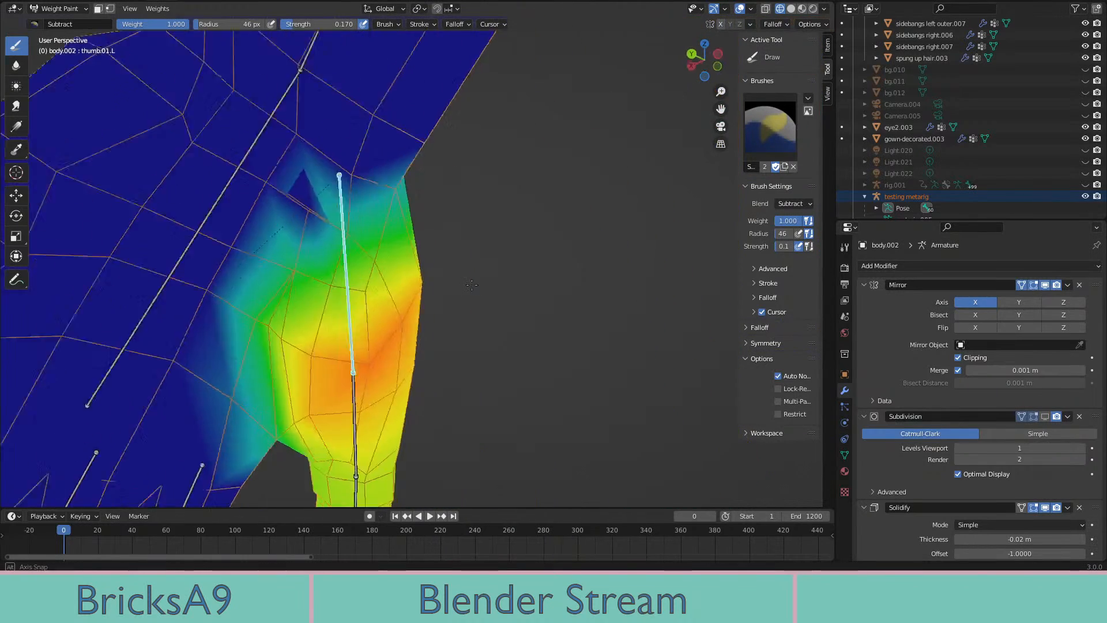
left_click_drag(321, 201, 302, 183)
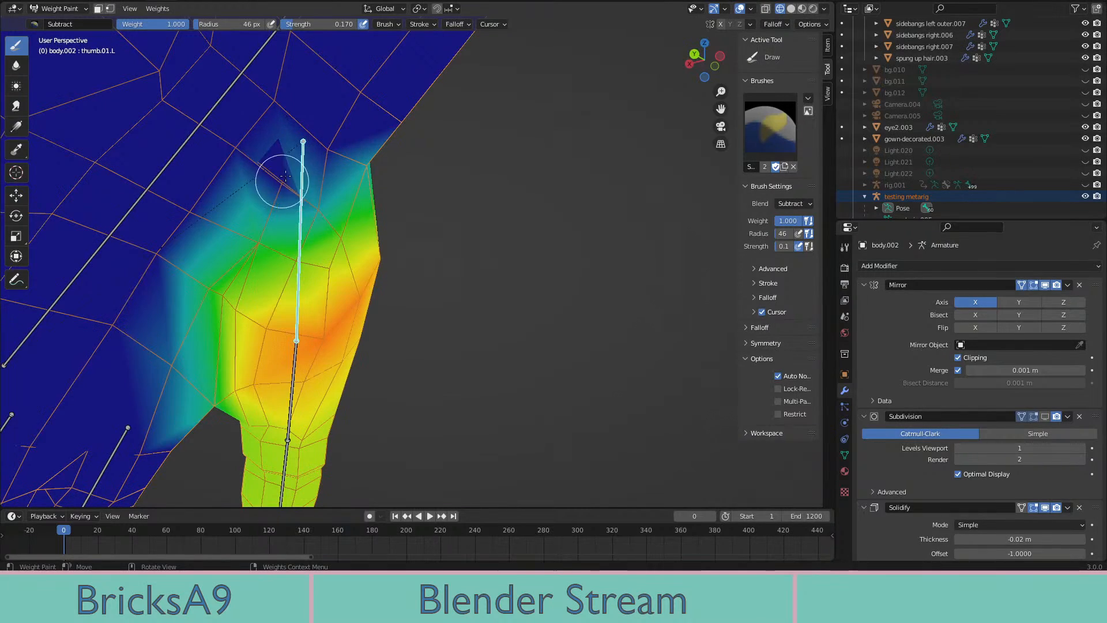
middle_click_drag(286, 176, 238, 166)
middle_click_drag(292, 115, 297, 207)
Rotate thumb.01.L outward in the palm view and again from the side to test the deformation
scroll(297, 209, "down", 4)
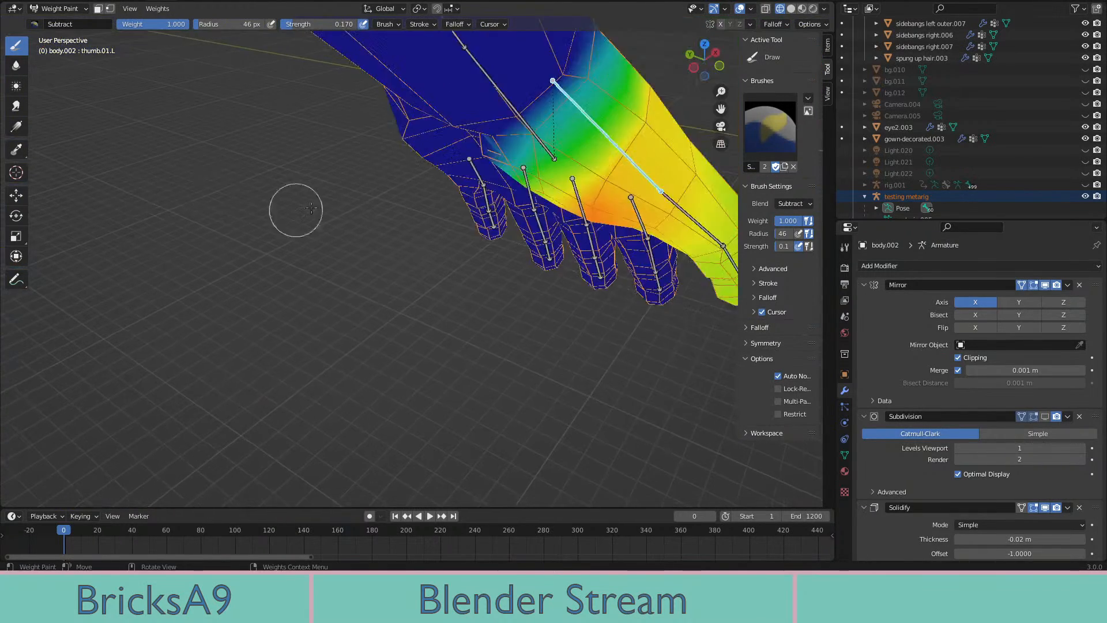
middle_click_drag(508, 288, 552, 248)
key("r")
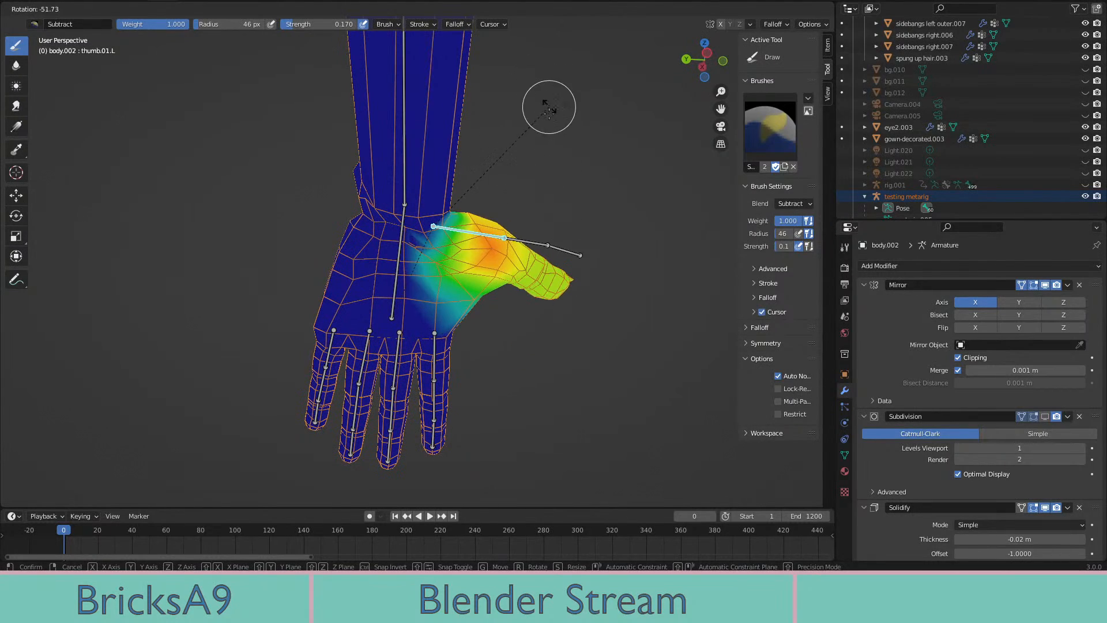
left_click(548, 120)
middle_click_drag(548, 119, 569, 291)
key("r")
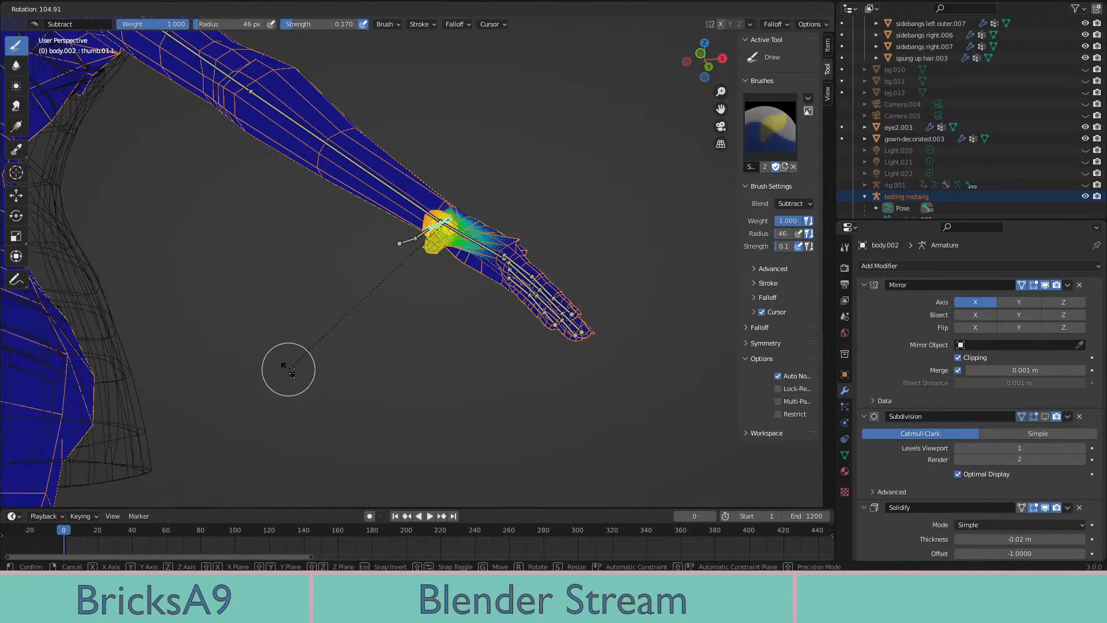
left_click(327, 375)
Undo the last thumb.01.L rotation and test a rotation of about 72° from a closer side view
middle_click_drag(507, 271, 577, 356)
scroll(462, 308, "up", 4)
key("ctrl+z")
key("r")
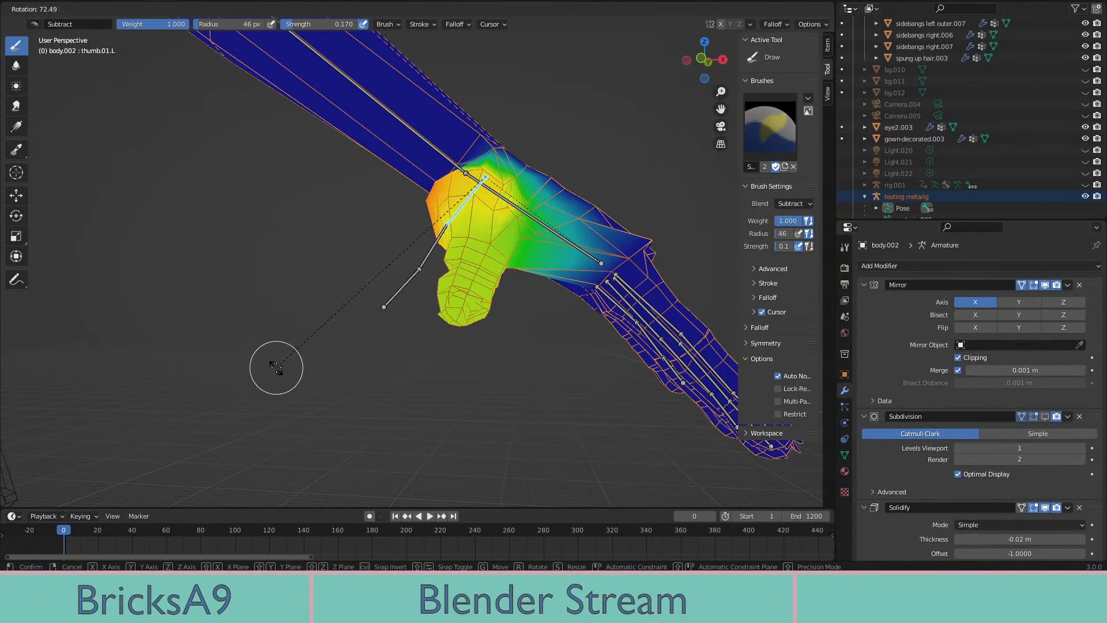
left_click(276, 367)
middle_click_drag(474, 377, 542, 327)
scroll(515, 377, "up", 4)
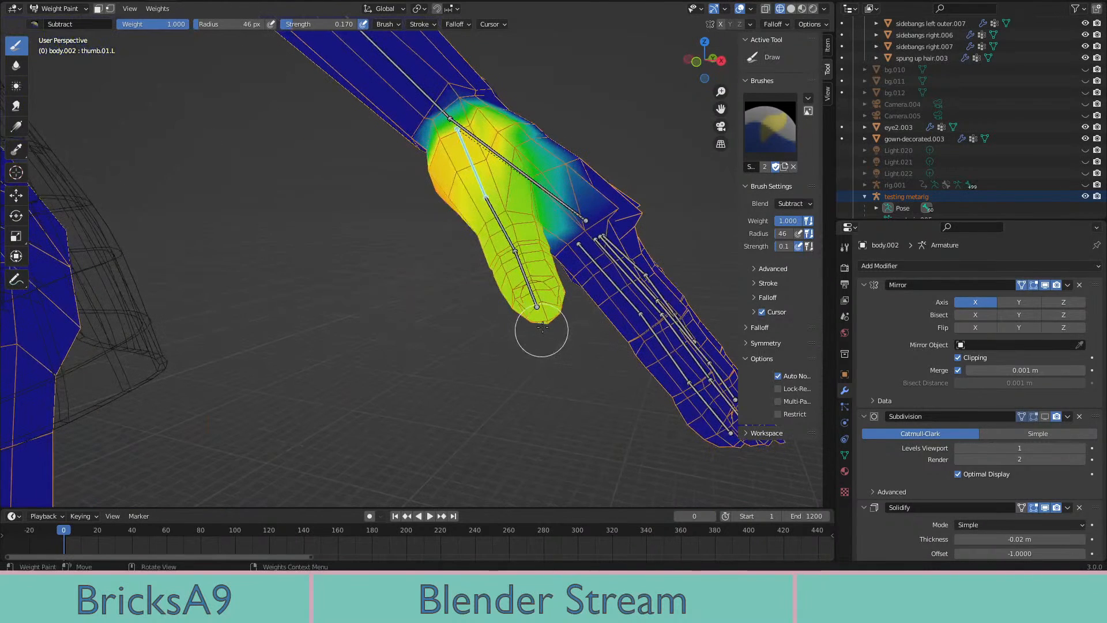
Select thumb.02.L to inspect its weights, and try a rotation of the bone without keeping it
left_click(502, 227, "shift")
left_click(488, 200, "shift")
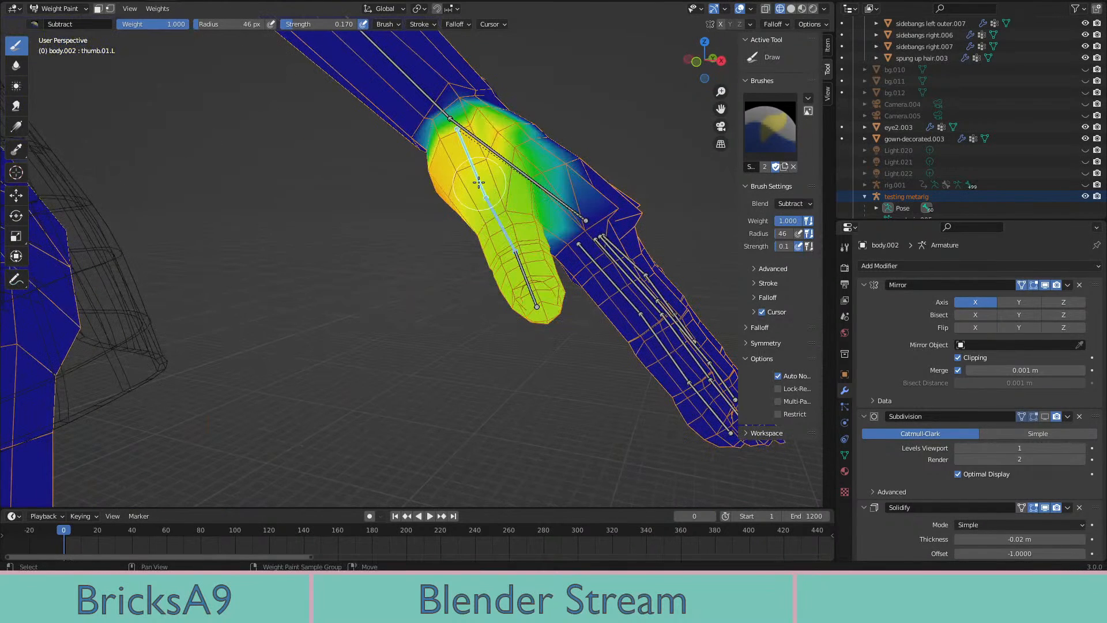
left_click(502, 224, "shift")
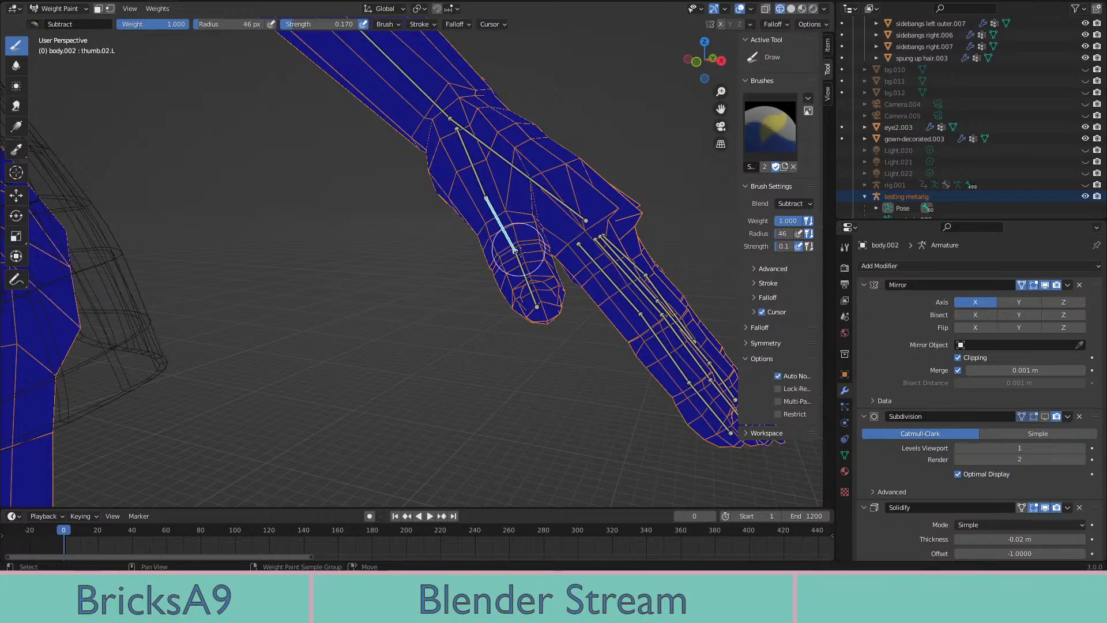
middle_click_drag(524, 276, 456, 237)
key("r")
right_click(487, 323)
Select thumb.01.L again and rotate the thumb so it points down alongside the hand
scroll(511, 295, "up", 2)
scroll(536, 271, "down", 3)
scroll(507, 253, "down", 4)
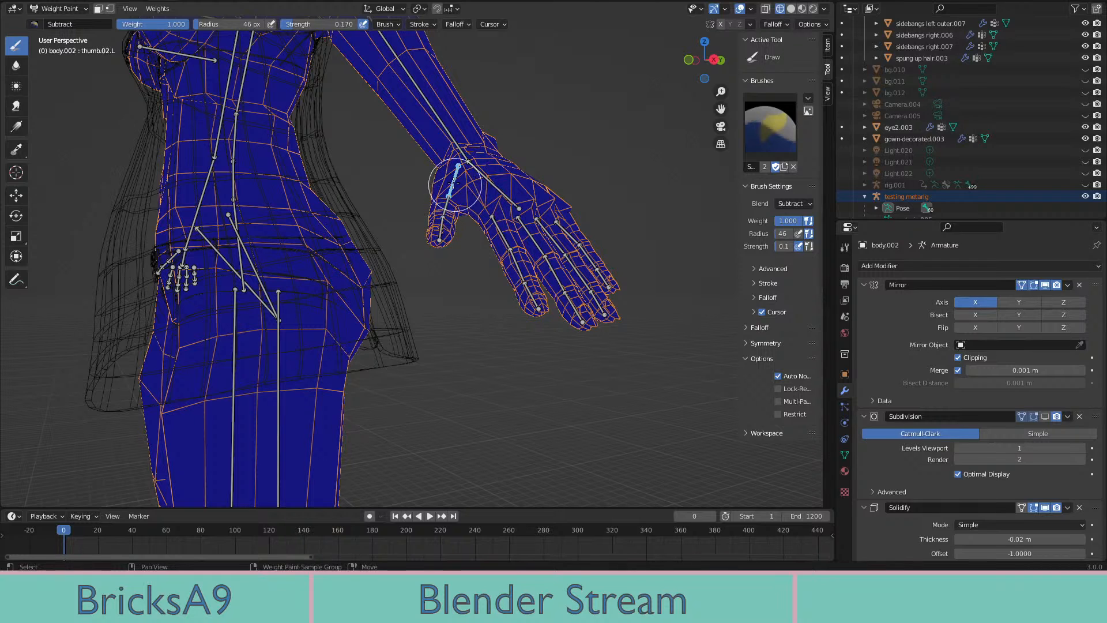
key("r")
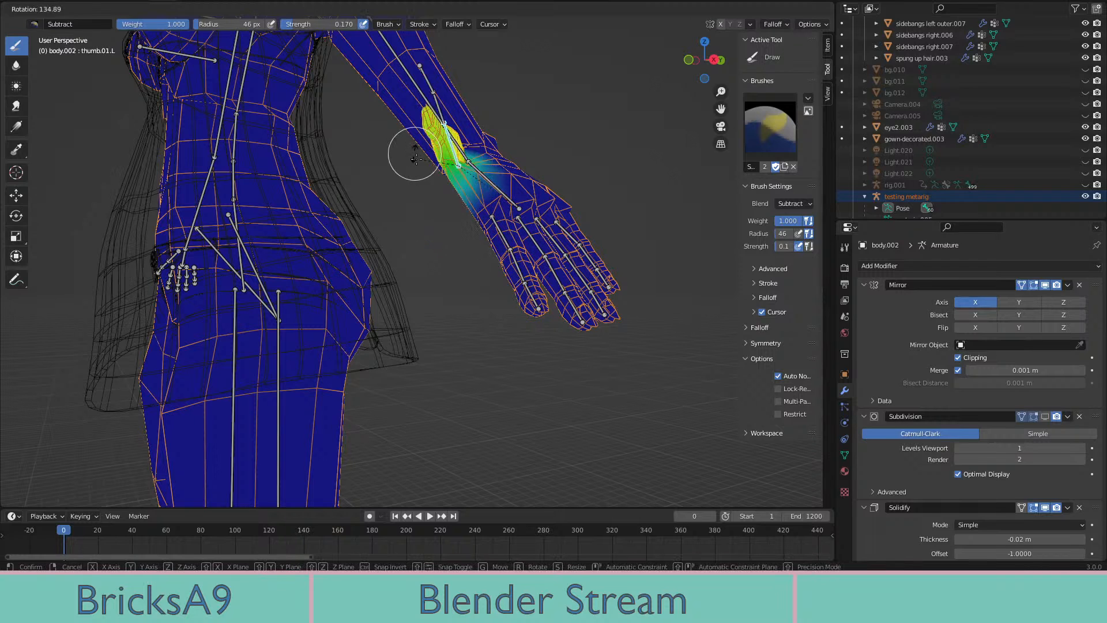
left_click(413, 232)
middle_click_drag(432, 231, 469, 257)
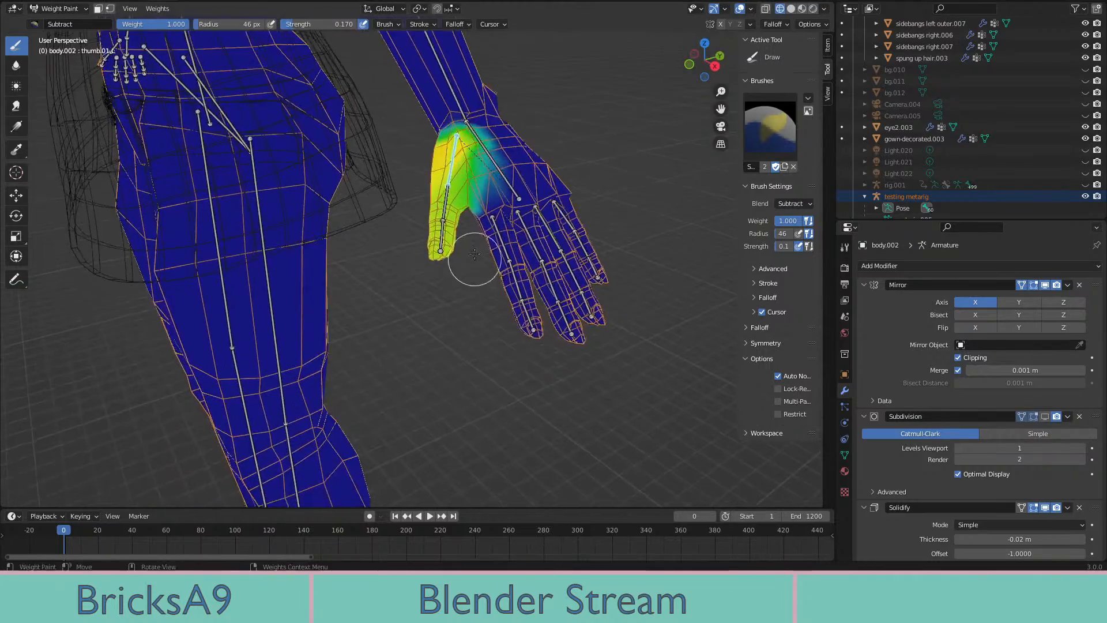
Select thumb.02.L and paint its weight over the thumb's outer segments with the Add brush at strength 1.000
scroll(470, 257, "up", 4)
middle_click_drag(479, 204, 478, 241)
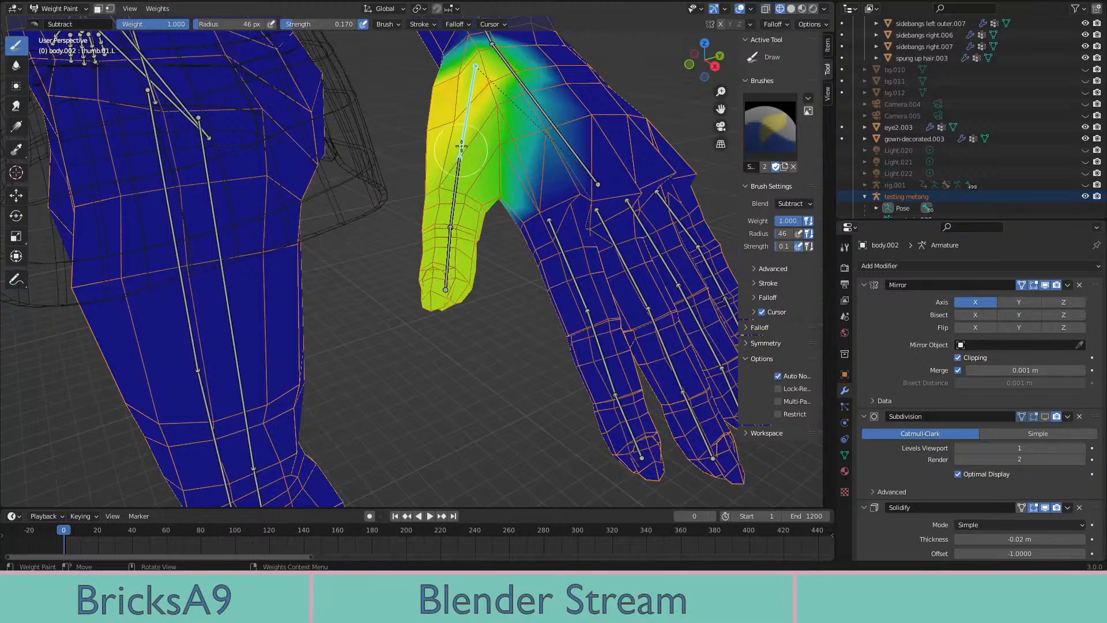
left_click(455, 190, "ctrl")
middle_click_drag(494, 235, 469, 239)
scroll(470, 251, "up", 3)
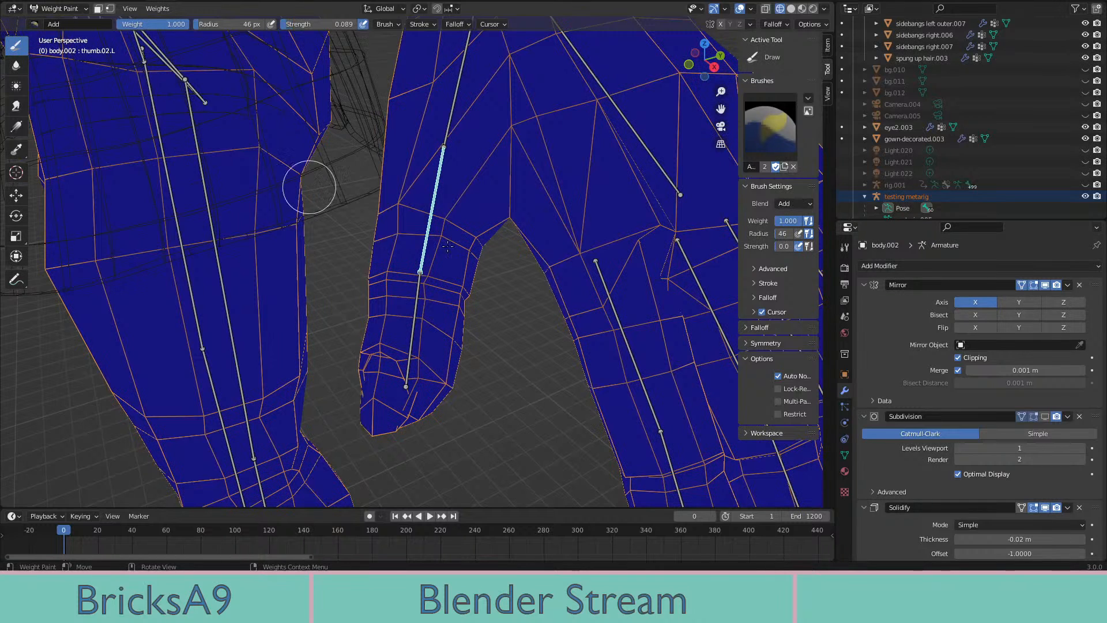
mouse_move(392, 227)
left_mouse_down()
mouse_move(395, 236)
mouse_move(383, 222)
mouse_move(403, 242)
mouse_move(398, 271)
mouse_move(438, 288)
mouse_move(370, 281)
mouse_move(438, 300)
mouse_move(407, 346)
mouse_move(392, 427)
mouse_move(370, 376)
mouse_move(469, 329)
mouse_move(450, 339)
left_mouse_up()
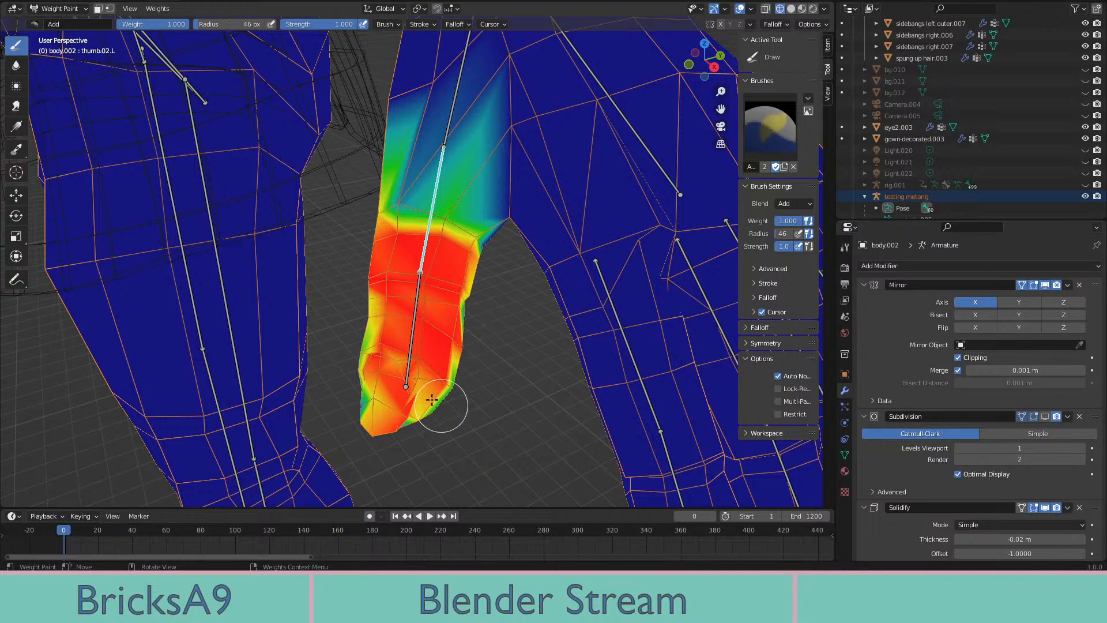
Test the thumb's deformation by rotating thumb.02.L, and discard the rotations
key("r")
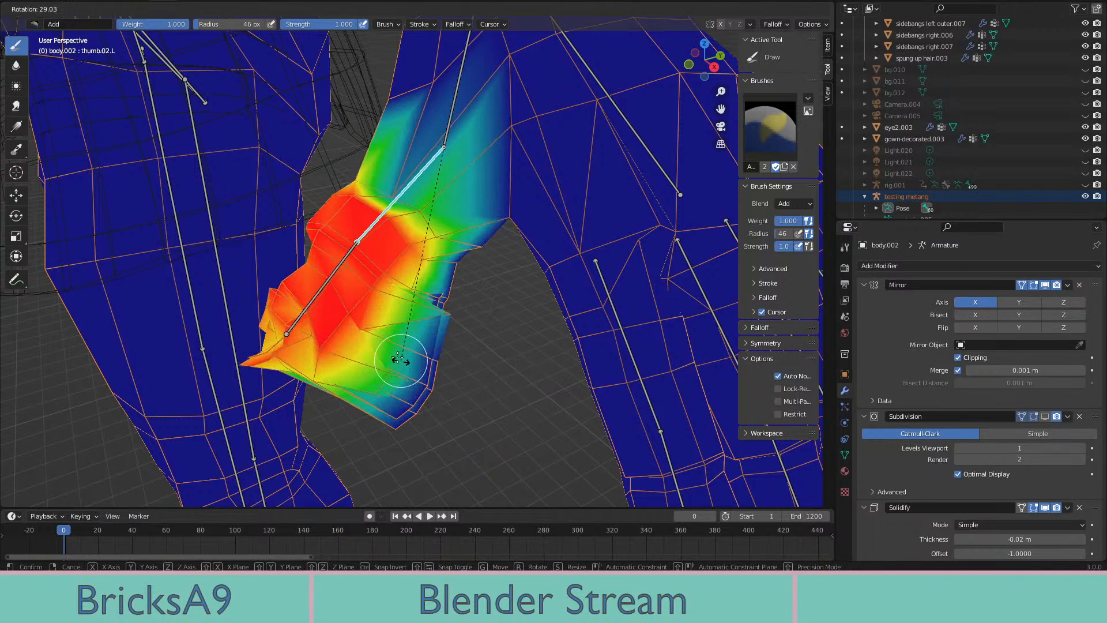
left_click(378, 348)
key("ctrl+z")
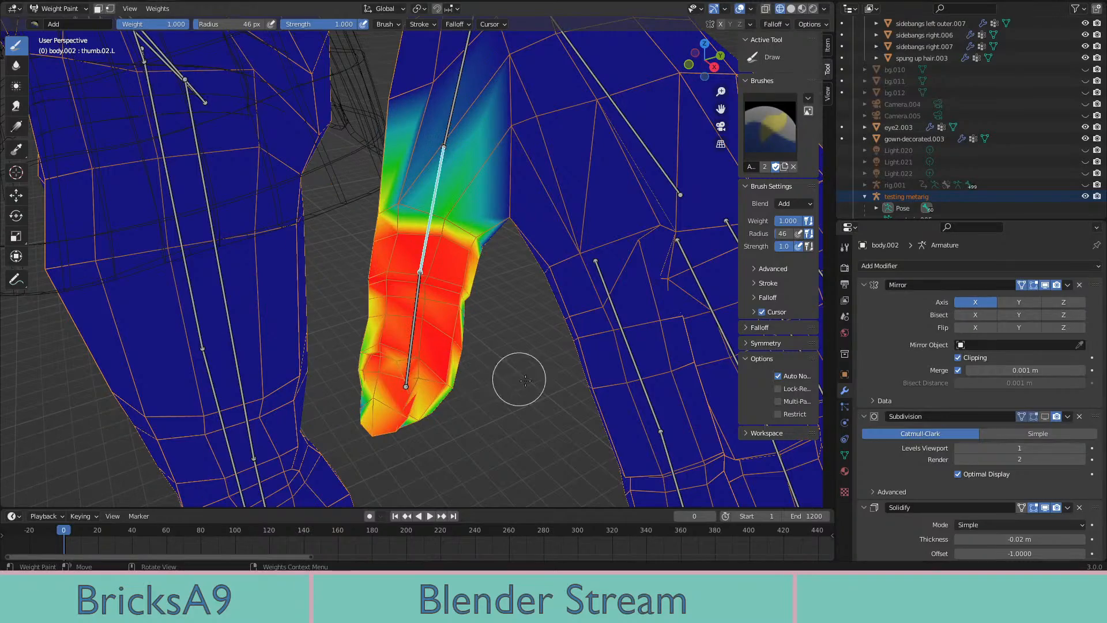
key("r")
right_click(413, 318)
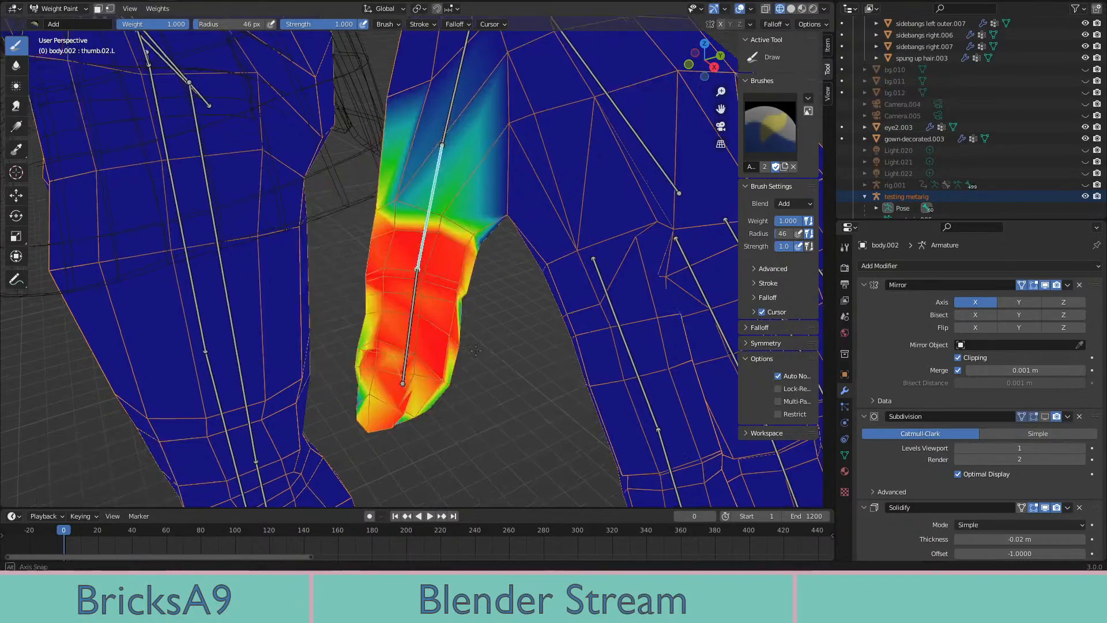
Paint full thumb.02.L weight onto the unpainted underside of the thumb tip
scroll(414, 318, "down", 8)
middle_click_drag(414, 318, 485, 384)
scroll(485, 384, "up", 3)
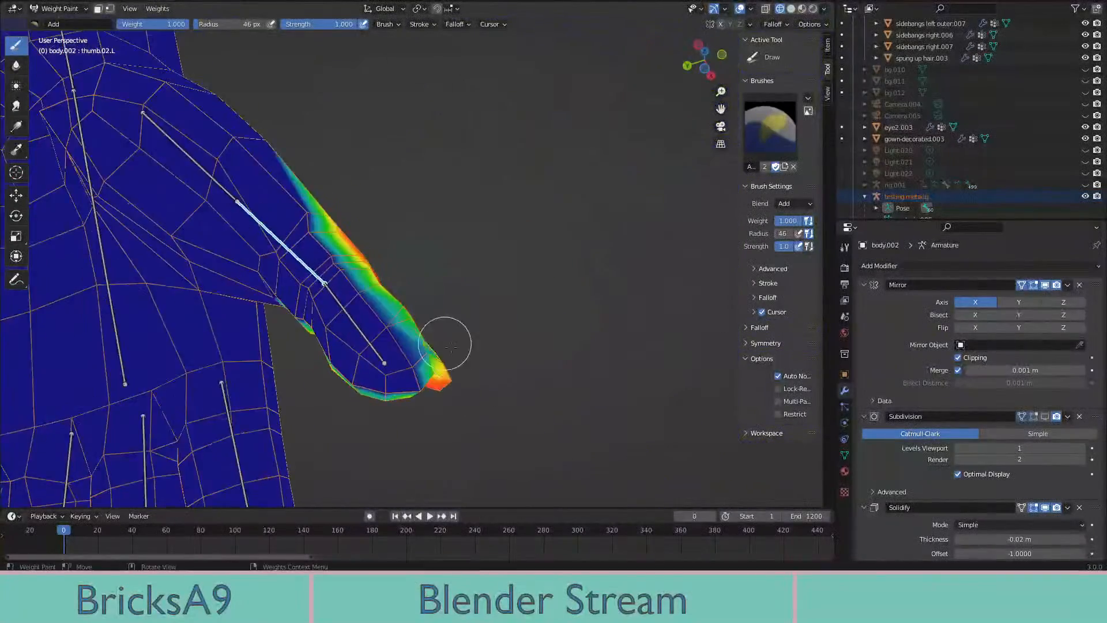
middle_click_drag(444, 344, 363, 387)
mouse_move(362, 387)
left_mouse_down()
mouse_move(374, 346)
mouse_move(390, 376)
mouse_move(402, 329)
mouse_move(374, 329)
left_mouse_up()
mouse_move(373, 329)
middle_mouse_down()
mouse_move(501, 357)
mouse_move(489, 340)
middle_mouse_up()
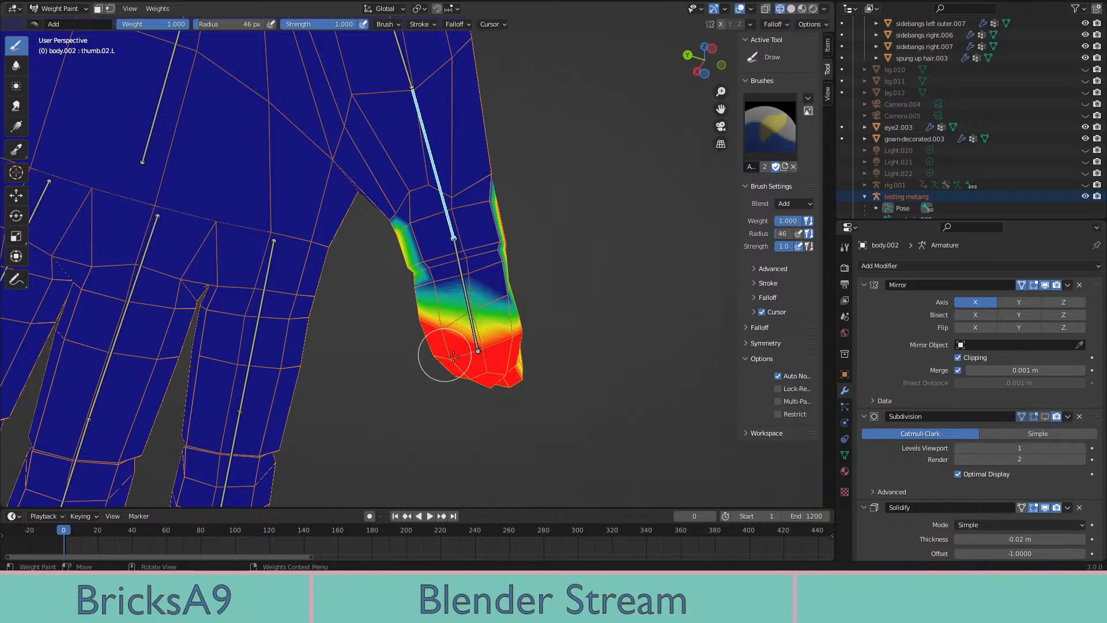
Paint full thumb.02.L weight over the thumb's middle segments and the remaining patches near its tip with the Add brush at strength 1.000
scroll(455, 298, "up", 3)
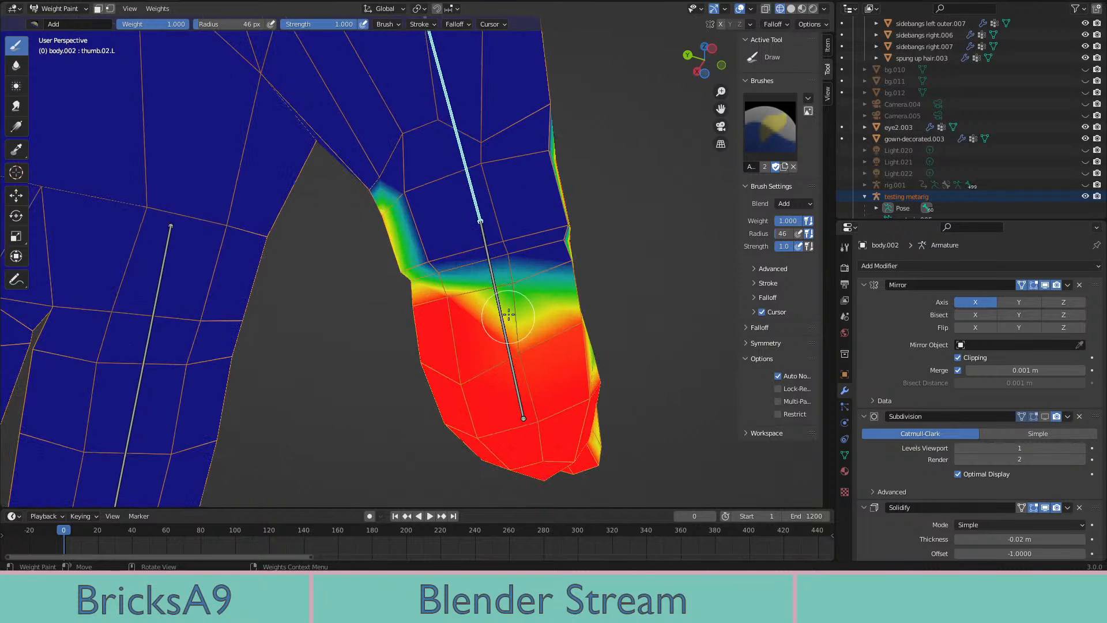
mouse_move(508, 314)
left_mouse_down()
mouse_move(449, 215)
mouse_move(507, 184)
mouse_move(553, 242)
mouse_move(541, 281)
mouse_move(566, 264)
left_mouse_up()
middle_click_drag(482, 339, 590, 312)
mouse_move(568, 288)
left_mouse_down()
mouse_move(511, 208)
mouse_move(490, 214)
left_mouse_up()
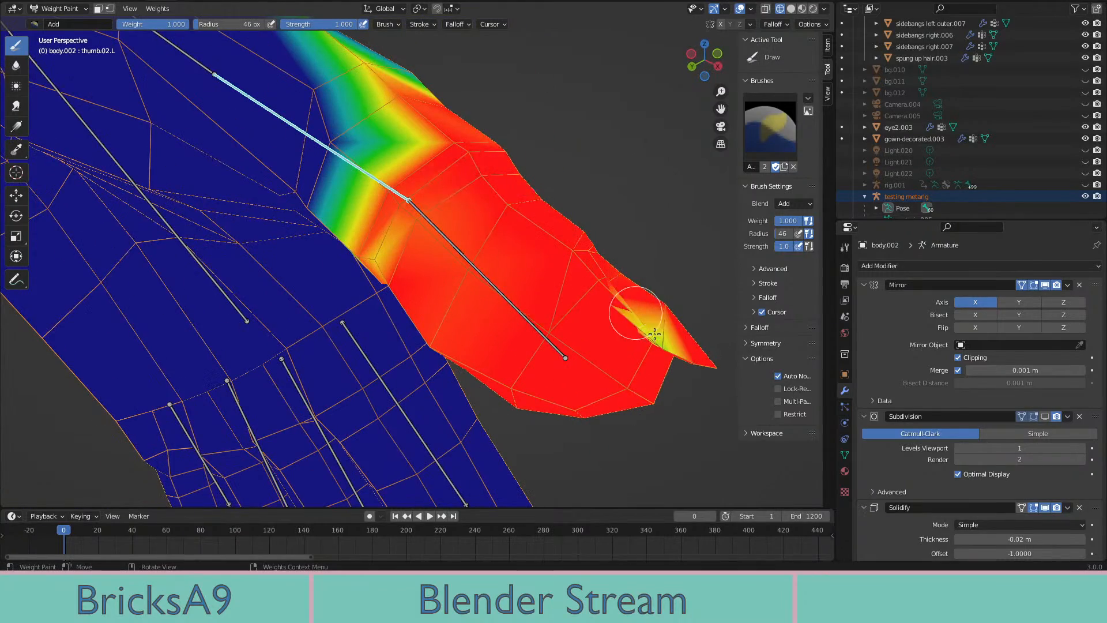
middle_click_drag(654, 334, 308, 255)
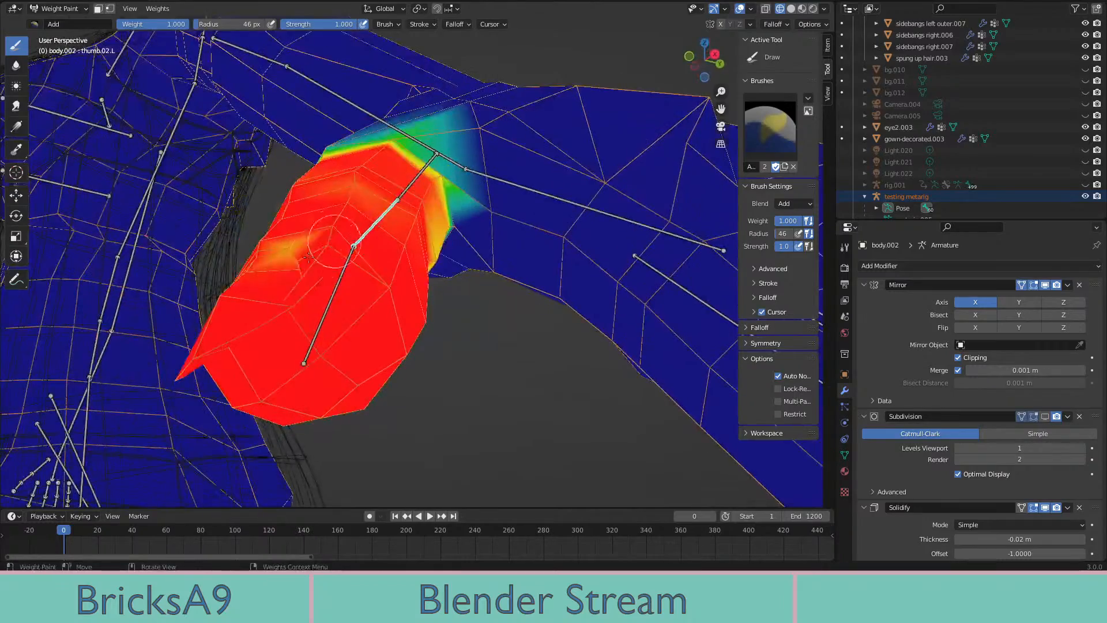
left_click_drag(308, 256, 271, 305)
mouse_move(271, 306)
middle_mouse_down()
mouse_move(370, 383)
mouse_move(379, 268)
middle_mouse_up()
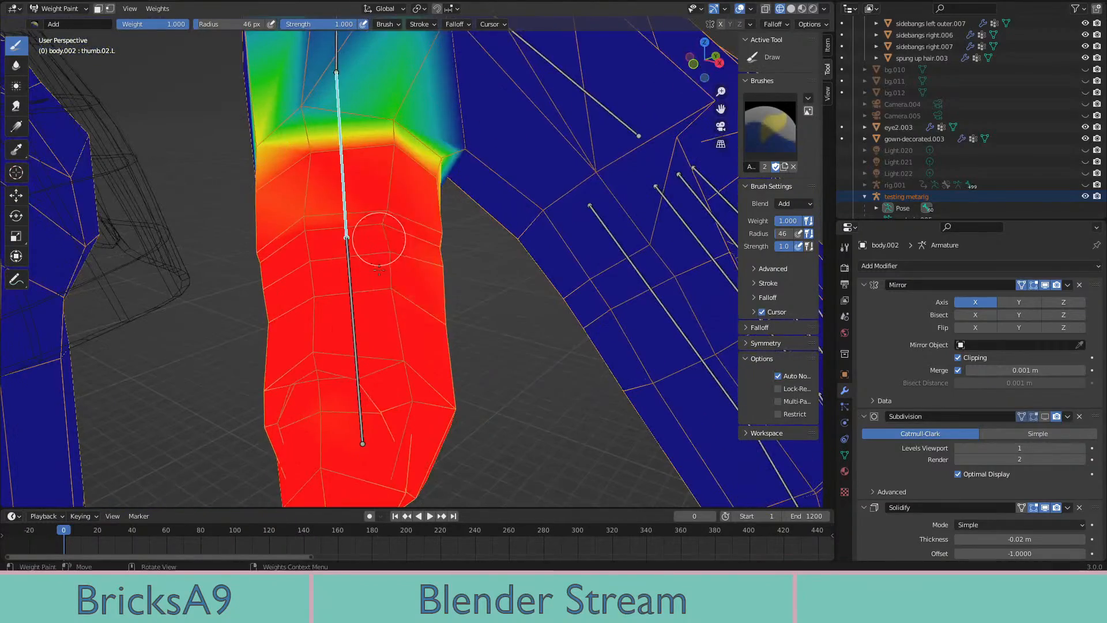
mouse_move(439, 285)
middle_mouse_down()
mouse_move(407, 272)
mouse_move(434, 288)
mouse_move(460, 361)
mouse_move(519, 396)
mouse_move(440, 372)
middle_mouse_up()
scroll(440, 372, "down", 2)
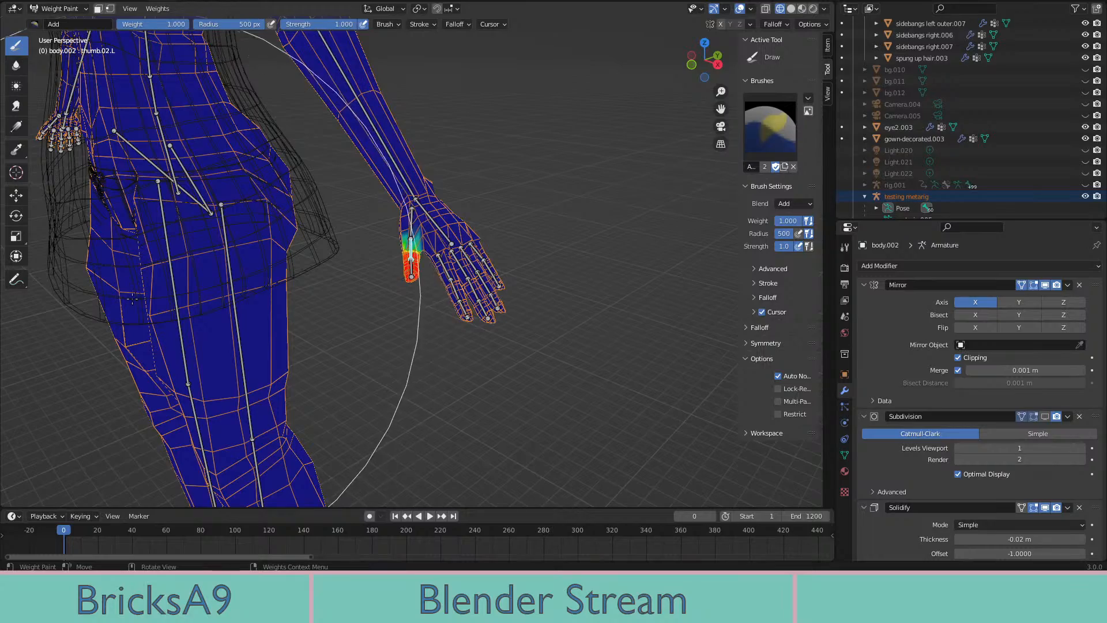
Undo the Add stroke over the hips and switch to the Subtract brush at strength 0.170 with a 500 px radius
mouse_move(137, 299)
middle_mouse_down()
mouse_move(395, 230)
mouse_move(349, 241)
middle_mouse_up()
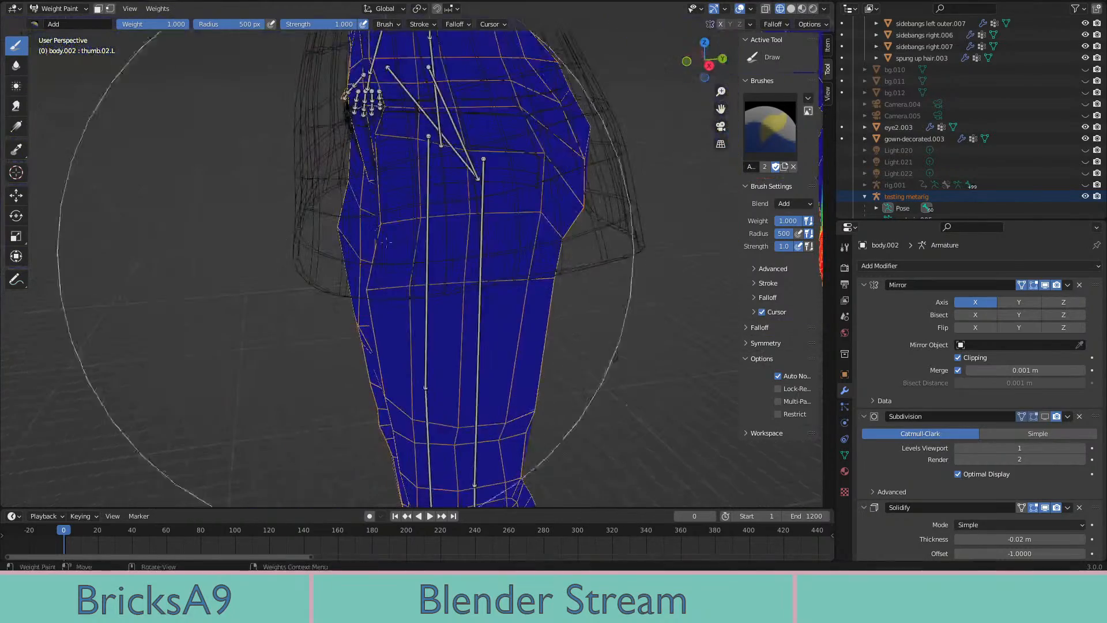
left_click(440, 181)
key("ctrl+z")
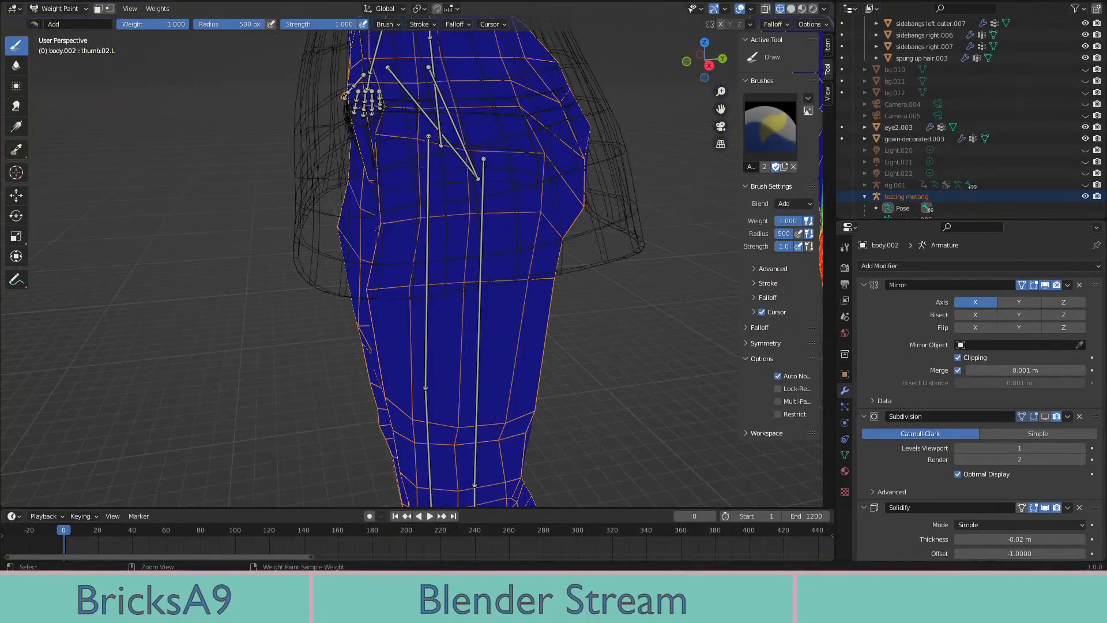
left_click(35, 24)
left_click(326, 65)
scroll(403, 251, "down", 1)
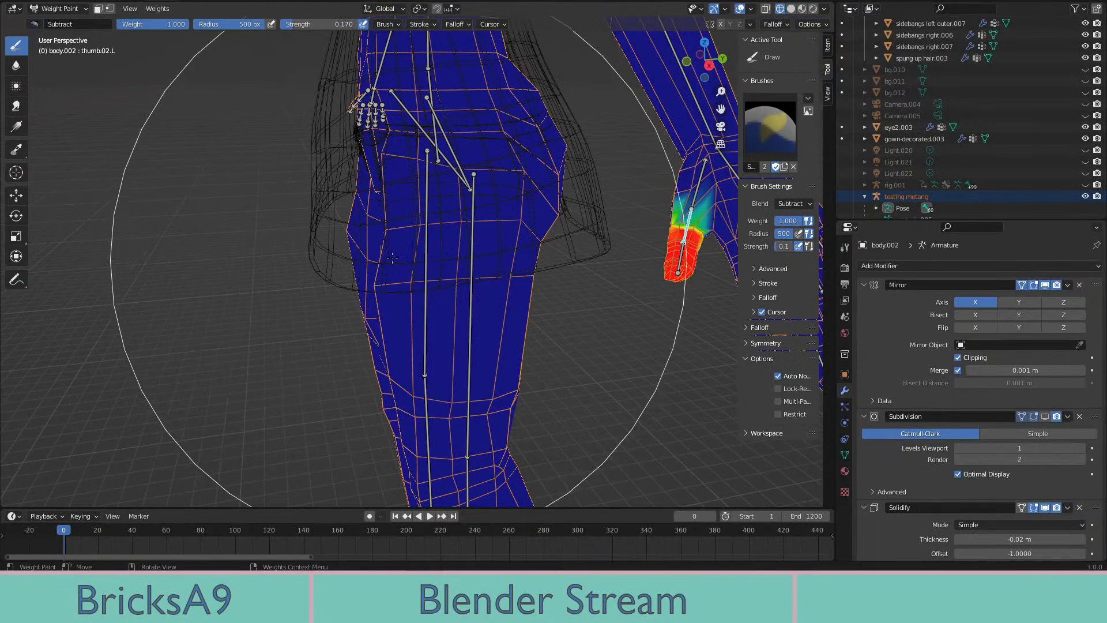
scroll(392, 258, "up", 1)
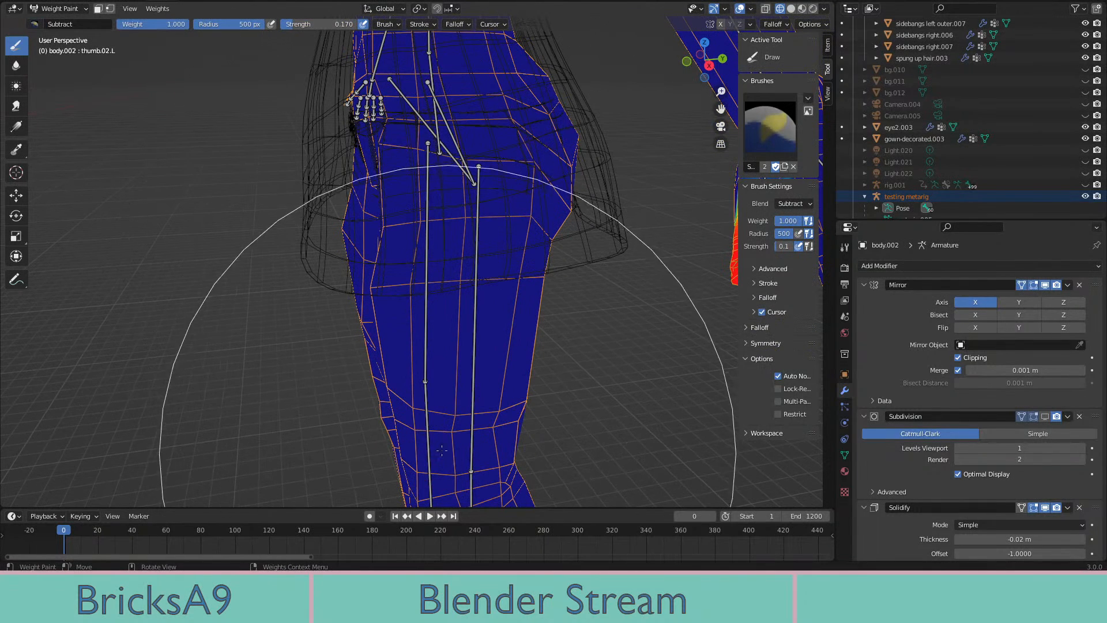
scroll(357, 198, "down", 2)
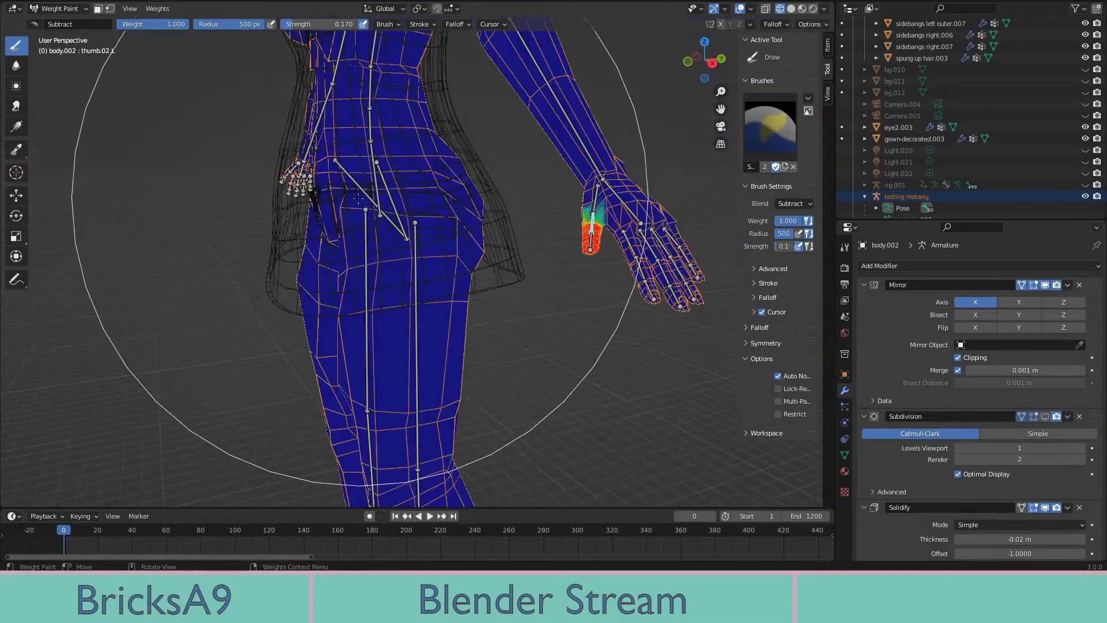
scroll(357, 198, "down", 2)
Try subtracting thumb.02.L weight around the thumb's middle joint with a 49 px brush, undo it, and return to the Add brush
scroll(357, 198, "up", 5)
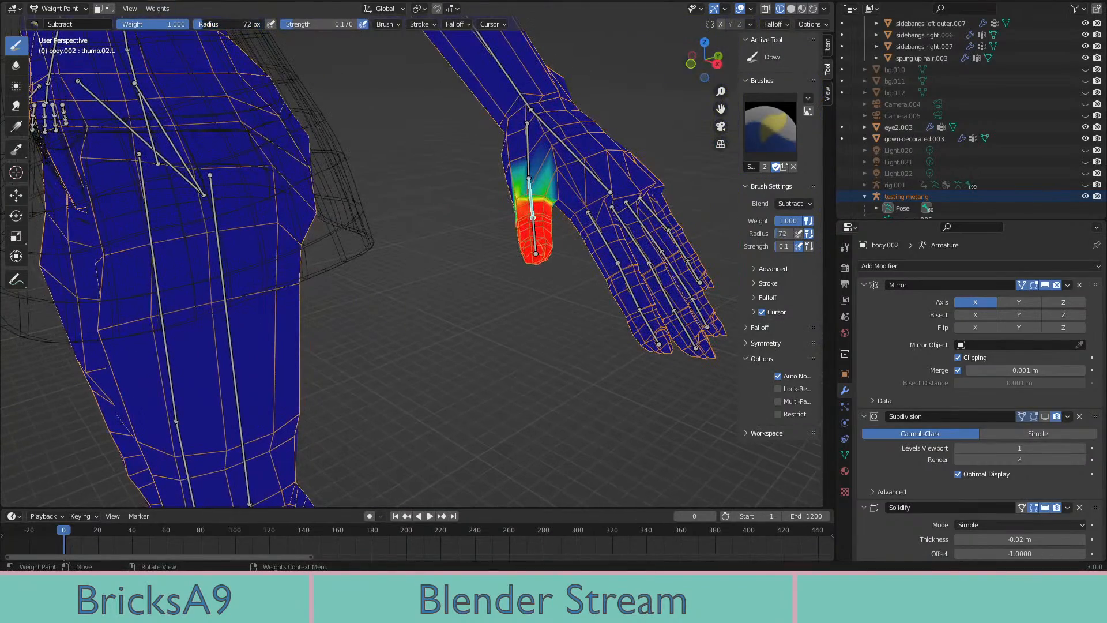
scroll(613, 198, "up", 4)
mouse_move(612, 197)
middle_mouse_down()
mouse_move(366, 267)
mouse_move(438, 254)
mouse_move(498, 260)
mouse_move(494, 239)
mouse_move(555, 254)
middle_mouse_up()
mouse_move(556, 254)
left_mouse_down()
mouse_move(494, 296)
mouse_move(507, 281)
left_mouse_up()
key("ctrl+z")
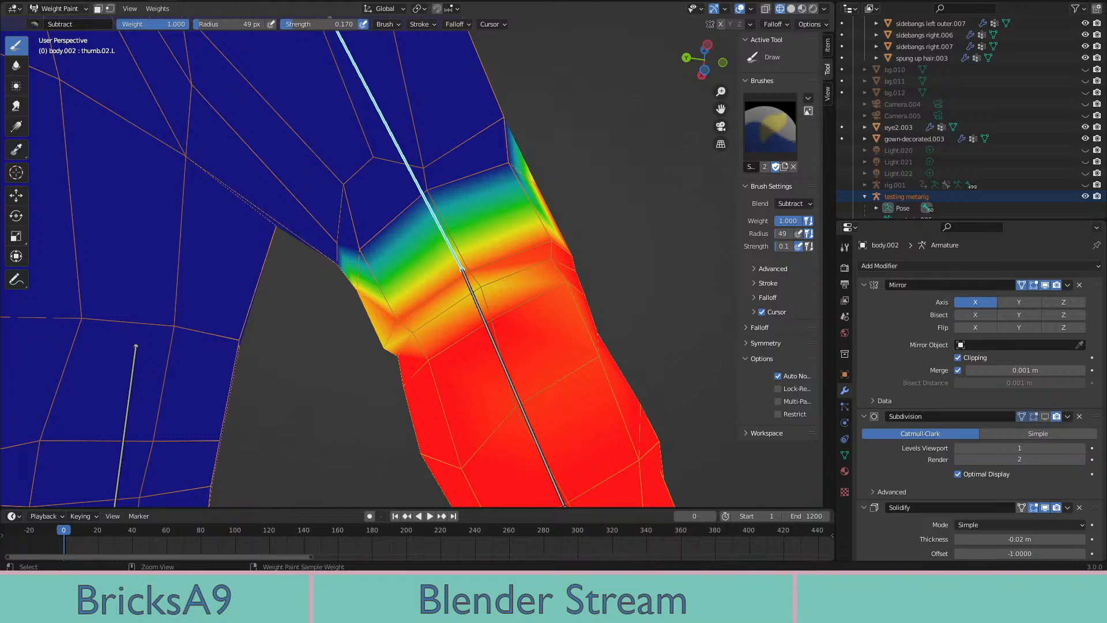
left_click(34, 24)
left_click(326, 52)
Rotate thumb.02.L in several directions from different views to check how the thumb bends against the hand
middle_click_drag(508, 322, 565, 361)
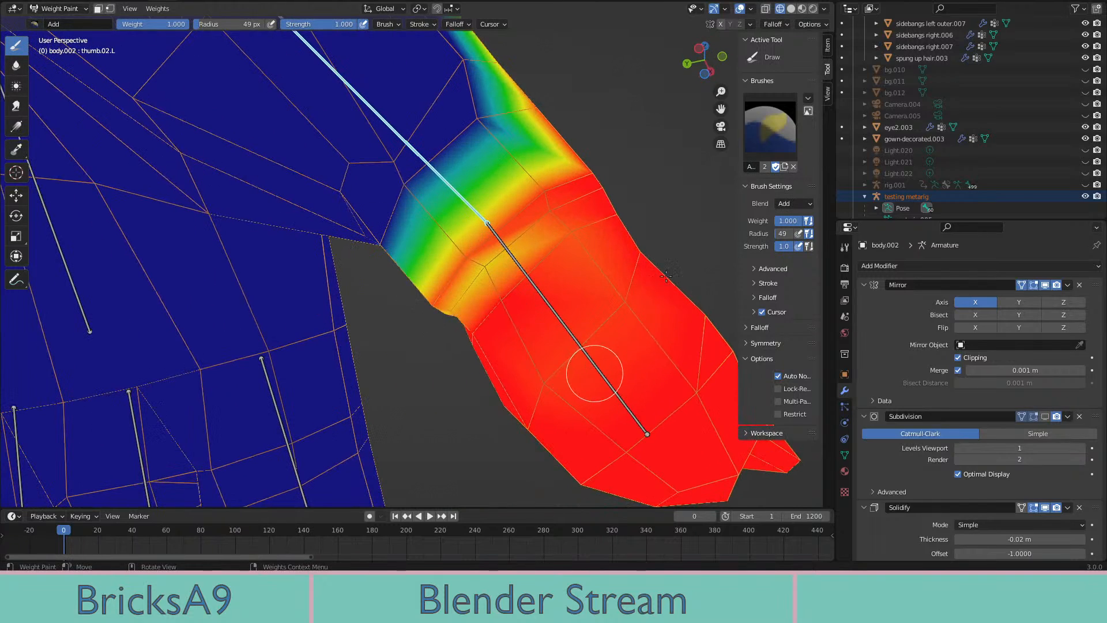
key("r")
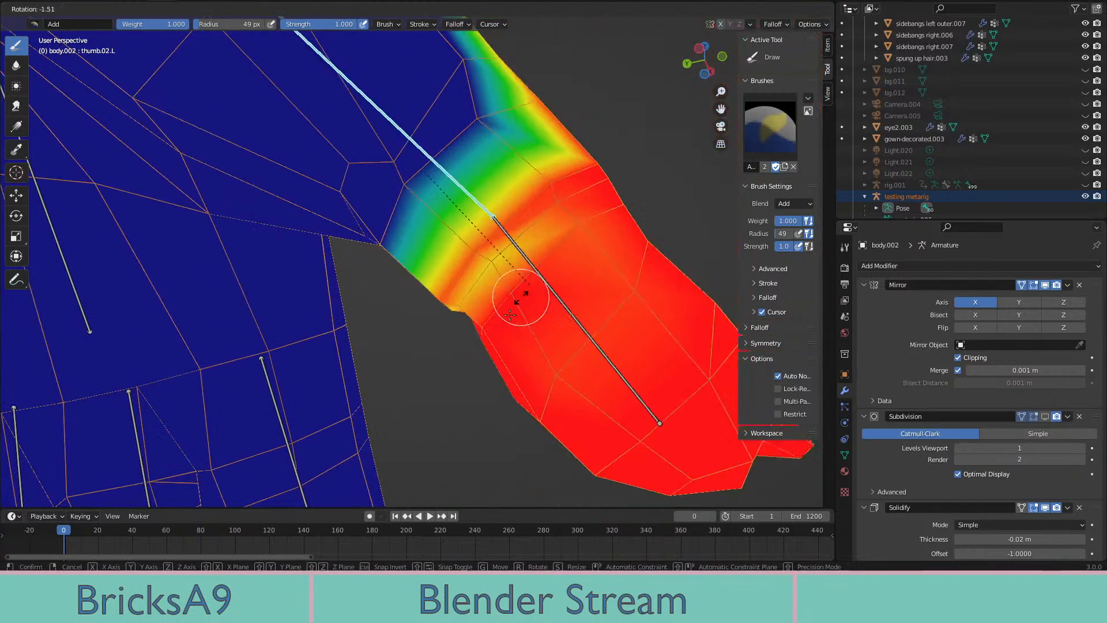
left_click(605, 222)
mouse_move(605, 223)
middle_mouse_down()
mouse_move(573, 247)
mouse_move(541, 248)
mouse_move(526, 289)
mouse_move(522, 392)
middle_mouse_up()
key("r")
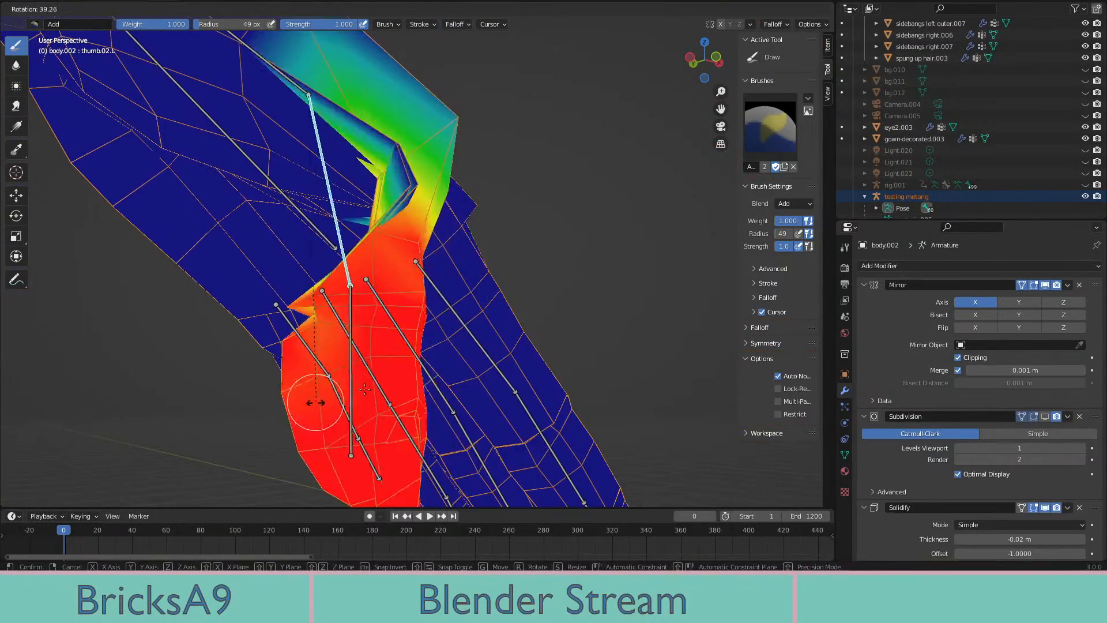
left_click(365, 389)
middle_click_drag(427, 352, 444, 309)
key("r")
left_click(441, 320)
key("r")
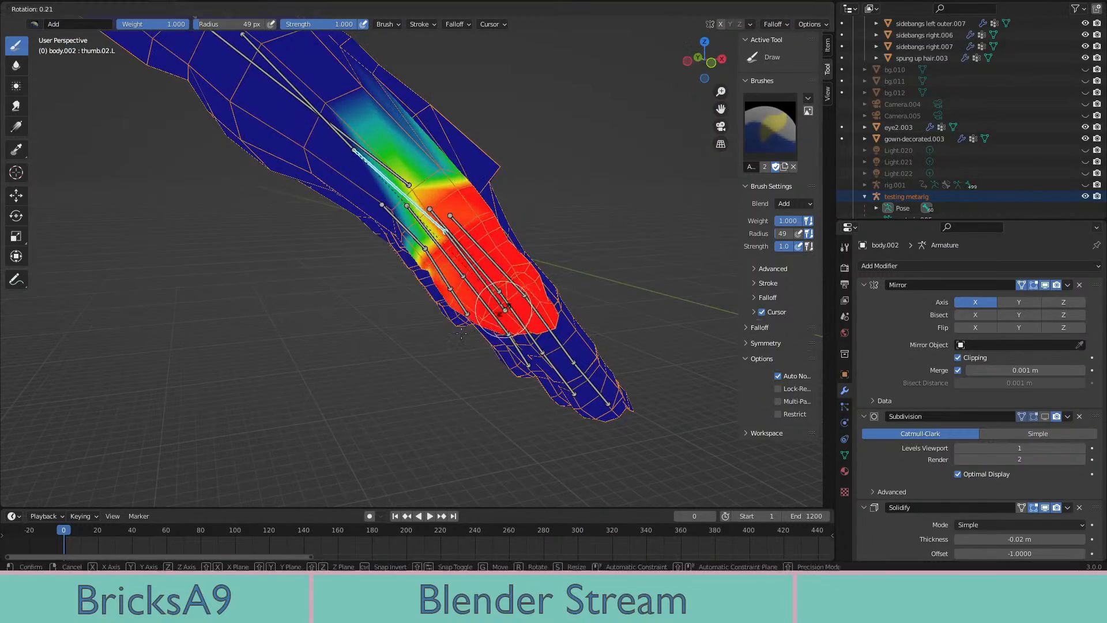
left_click(489, 319)
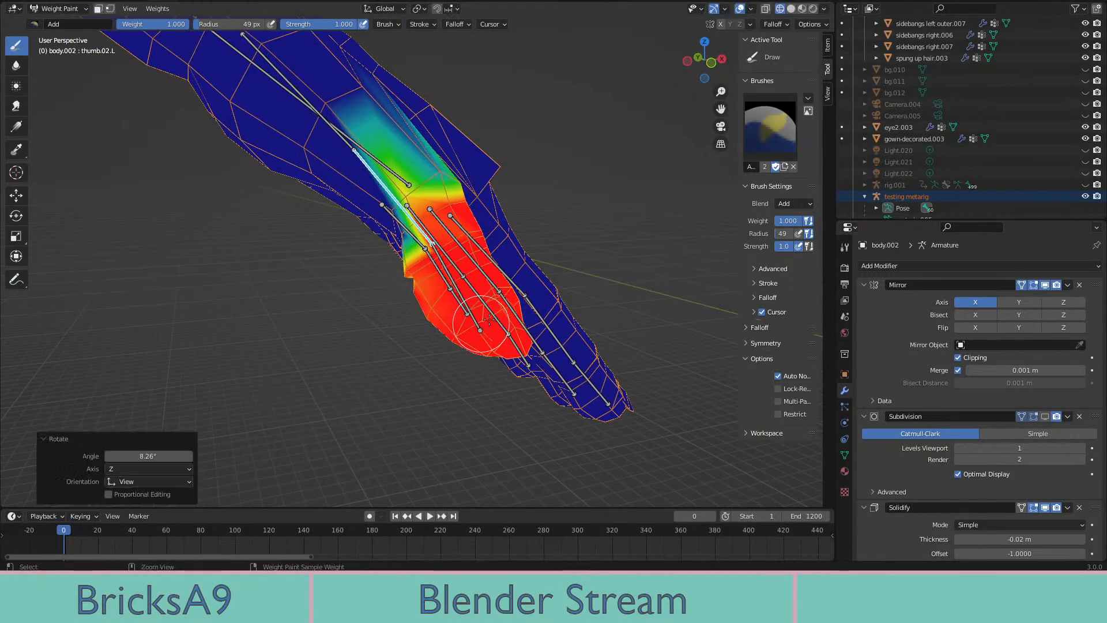
Remove the thumb.02.L weight spilling from the thumb's base into the hand with the Subtract brush, raising its strength to 0.748
middle_click_drag(488, 319, 435, 215)
scroll(533, 242, "up", 3)
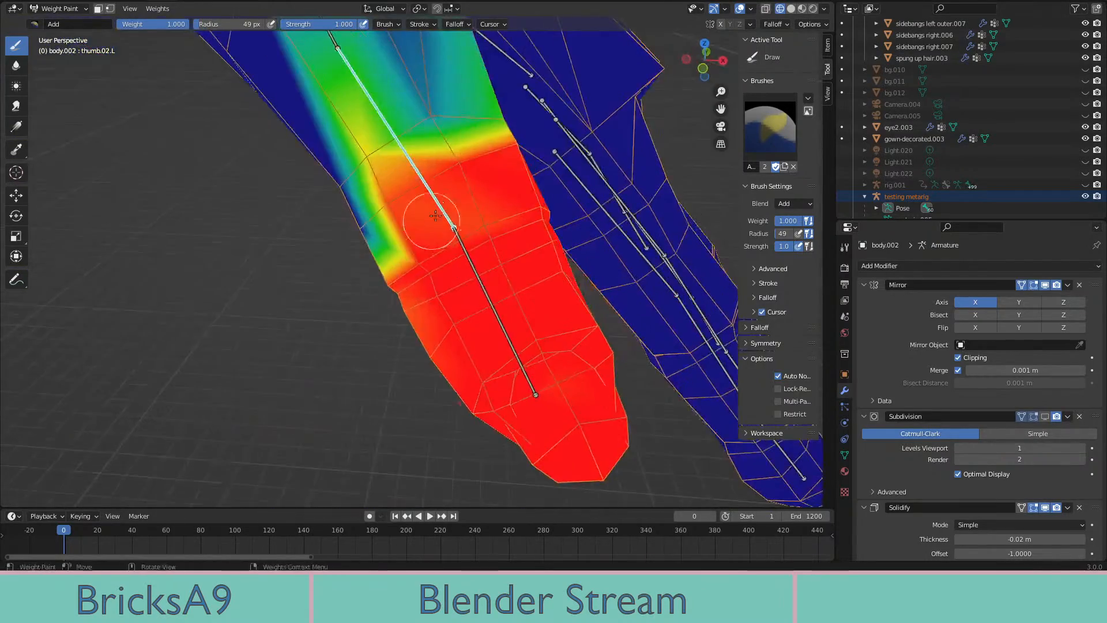
scroll(397, 265, "down", 4)
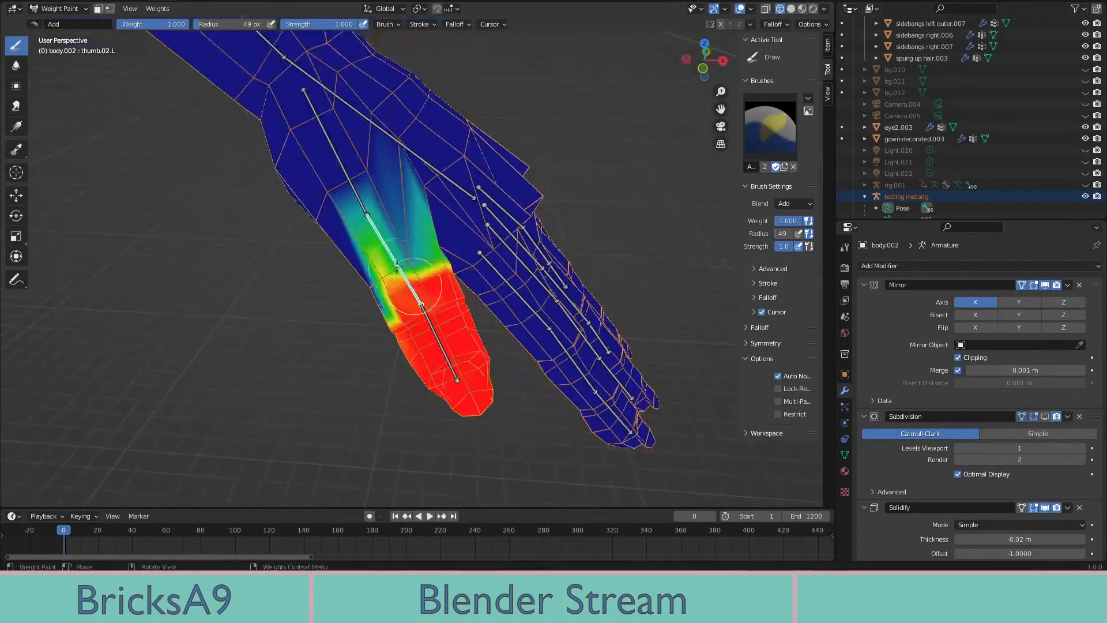
left_click(35, 24)
left_click(95, 113)
scroll(289, 153, "up", 3)
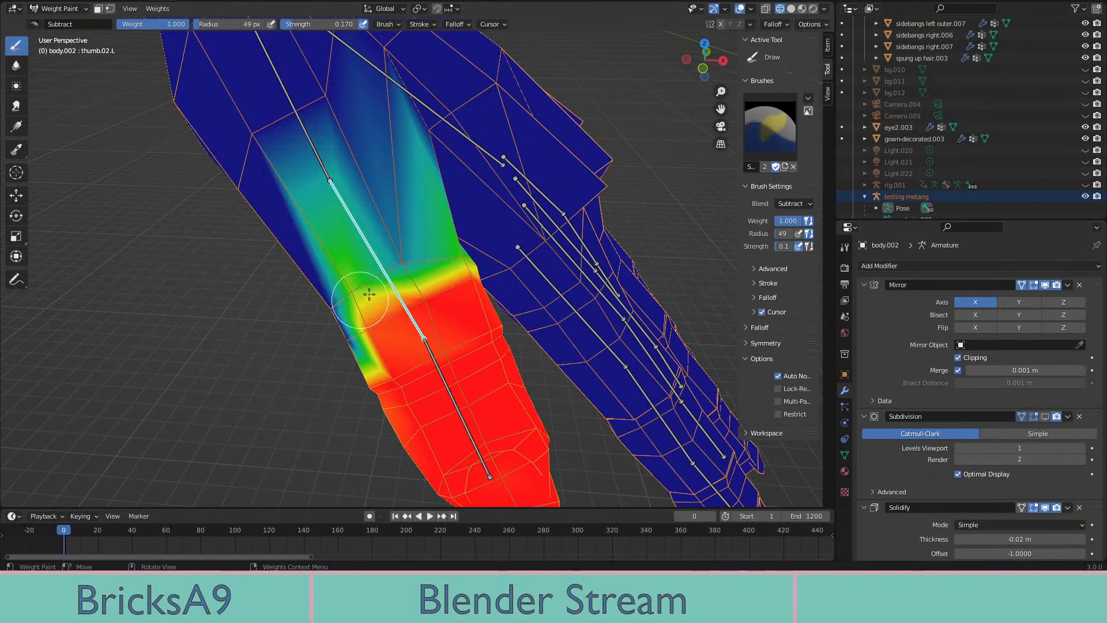
mouse_move(363, 297)
left_mouse_down()
mouse_move(348, 331)
mouse_move(376, 297)
mouse_move(358, 288)
left_mouse_up()
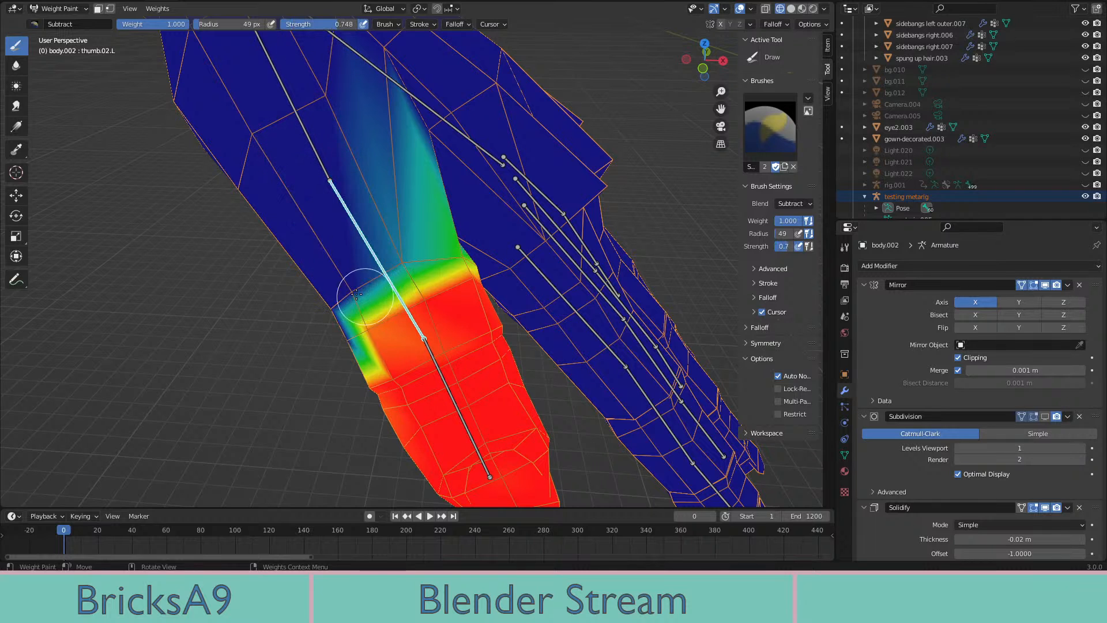
middle_click_drag(415, 277, 368, 264)
left_click_drag(368, 265, 322, 255)
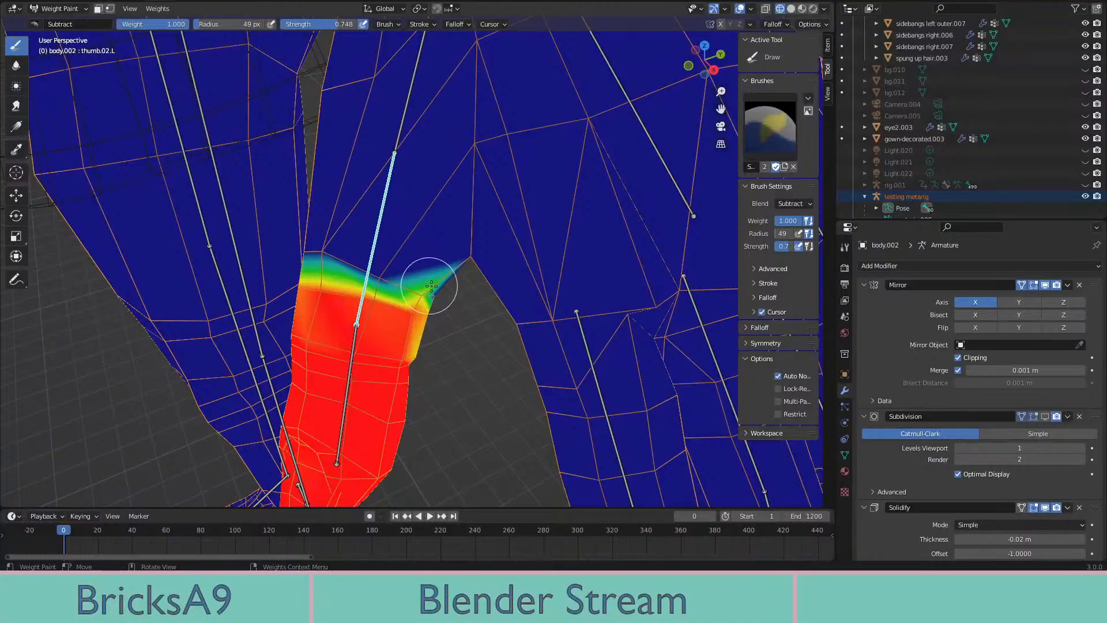
Switch back to the Add brush at strength 1.000 and touch up the thumb.02.L weight around the thumb's middle joint
middle_click_drag(443, 288, 314, 183)
left_click(50, 52)
scroll(321, 320, "up", 2)
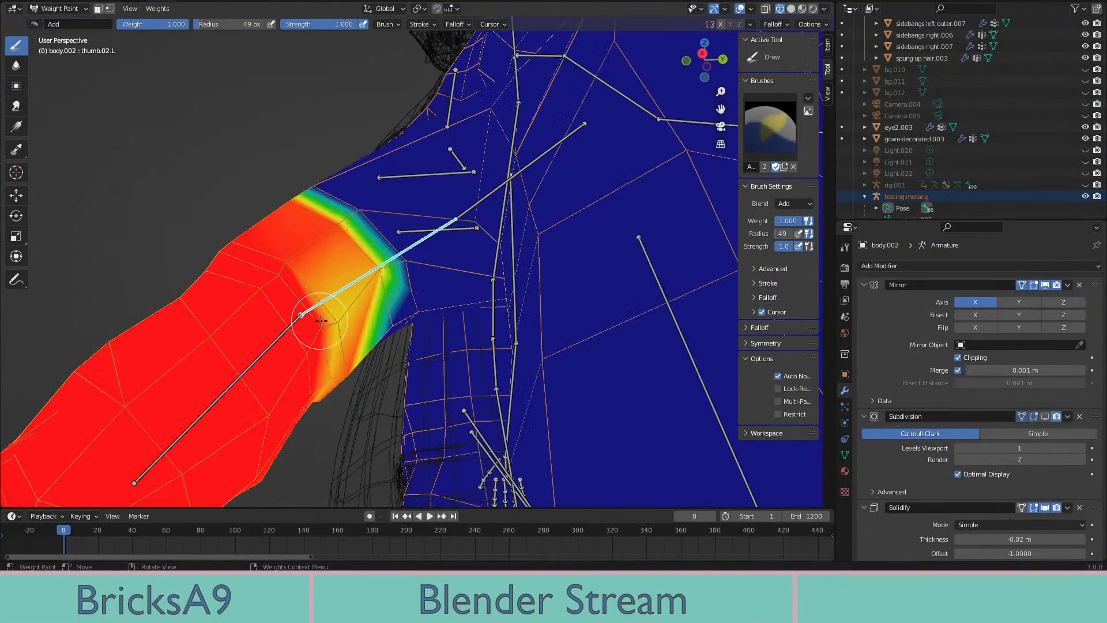
middle_click_drag(317, 378, 267, 316)
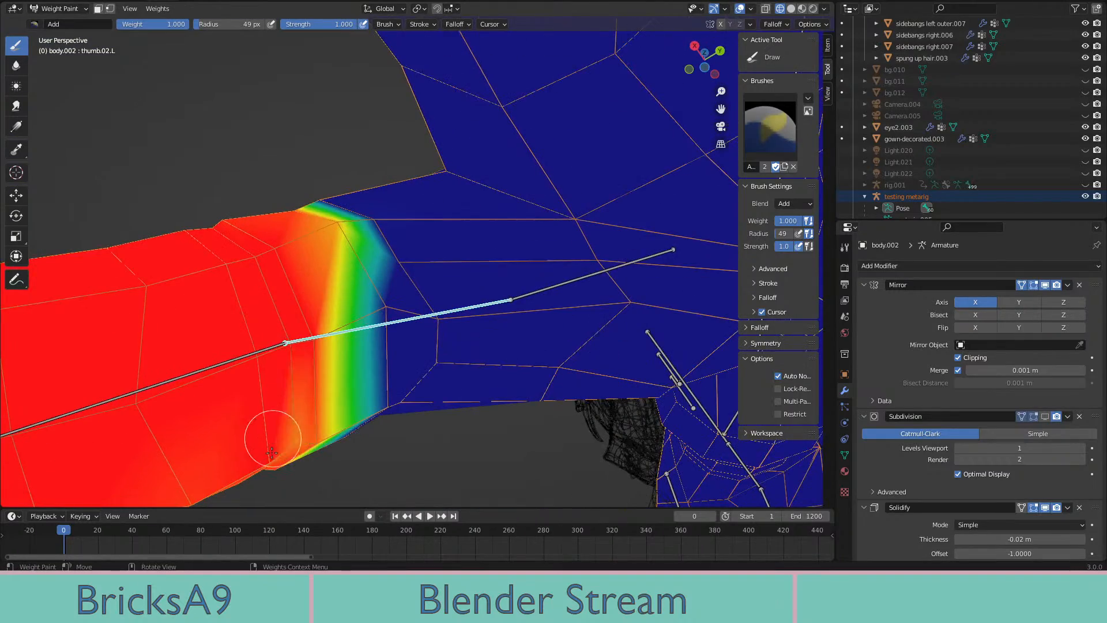
middle_click_drag(276, 438, 455, 329)
Rotate thumb.02.L by -20.3° and inspect the thumb's deformation
key("r")
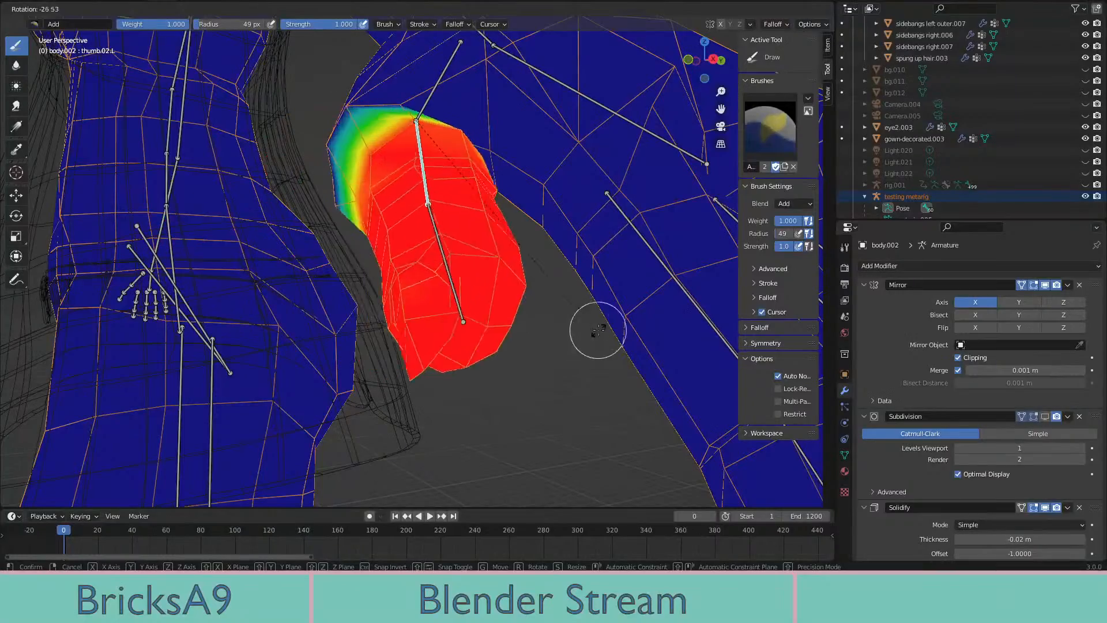
left_click(572, 361)
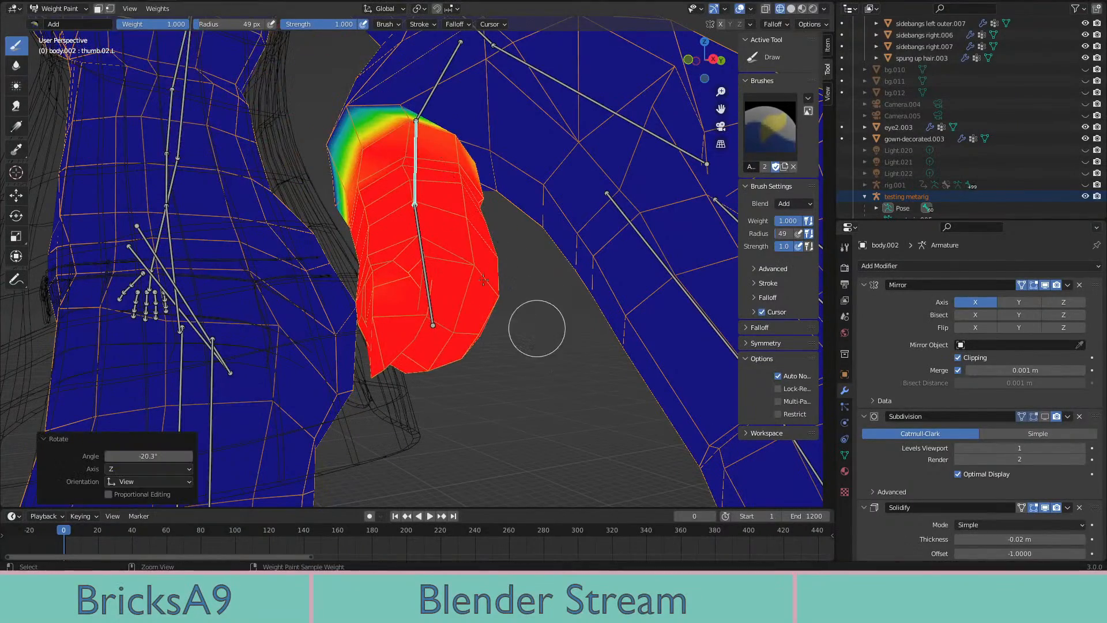
mouse_move(536, 322)
middle_mouse_down()
mouse_move(536, 293)
mouse_move(542, 311)
middle_mouse_up()
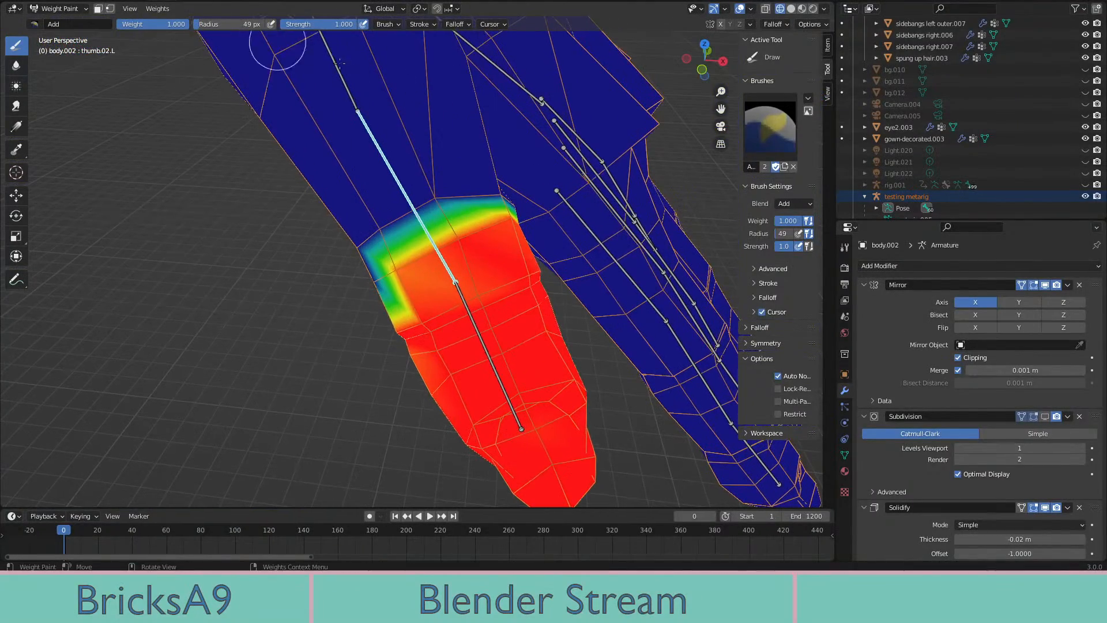
Extend the thumb.02.L weight into the thumb's base with the Add brush, rotating the bone to check the blend
mouse_move(339, 63)
middle_mouse_down()
mouse_move(435, 123)
mouse_move(177, 38)
middle_mouse_up()
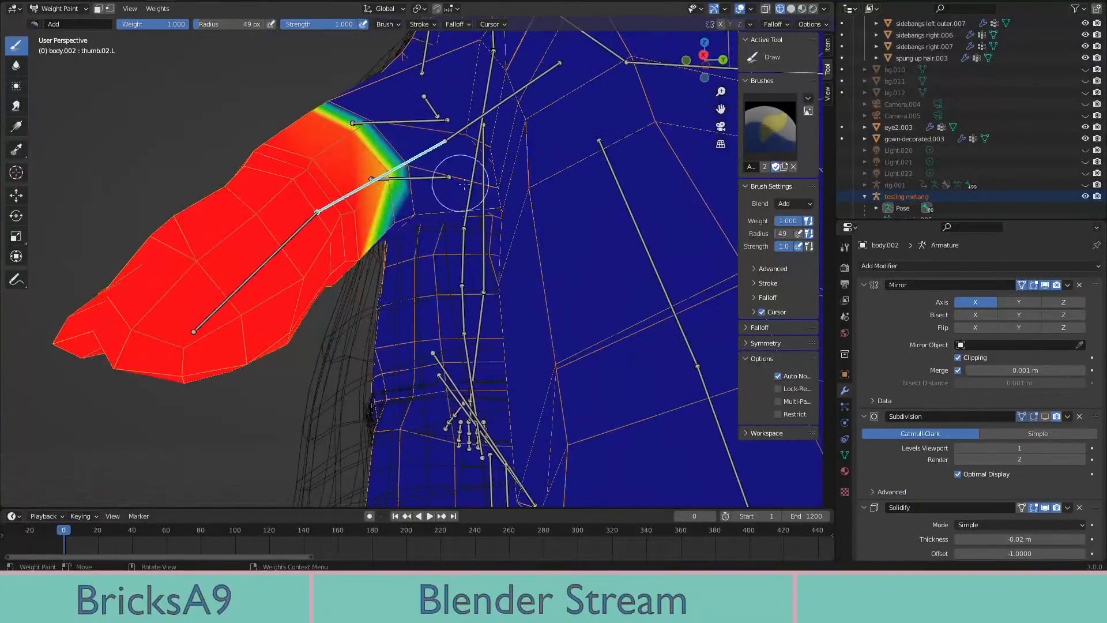
middle_click_drag(410, 231, 384, 222)
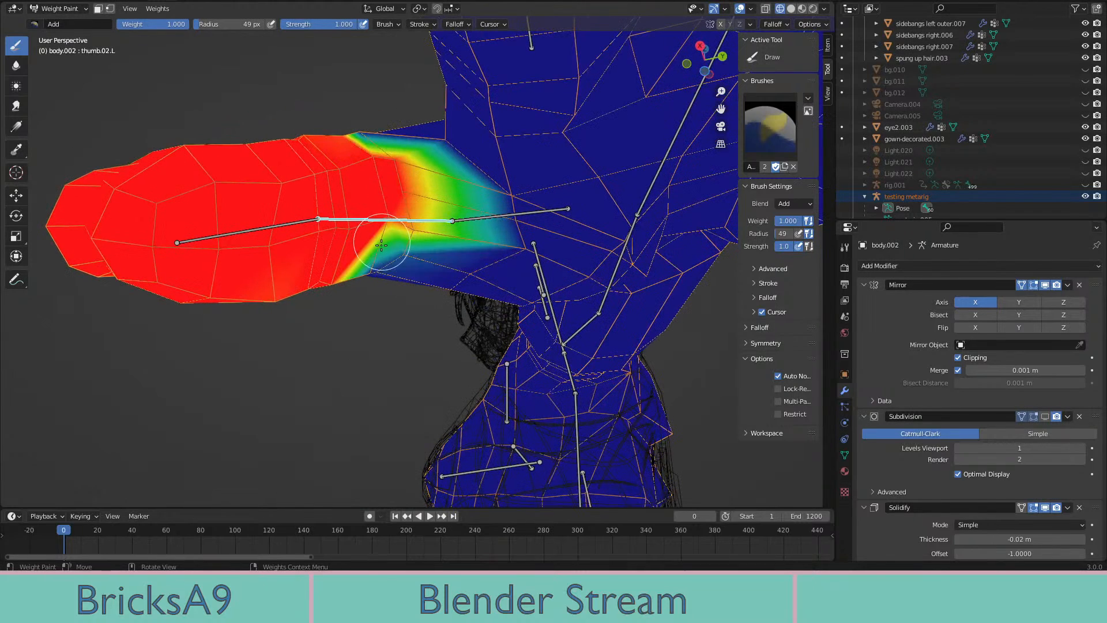
key("r")
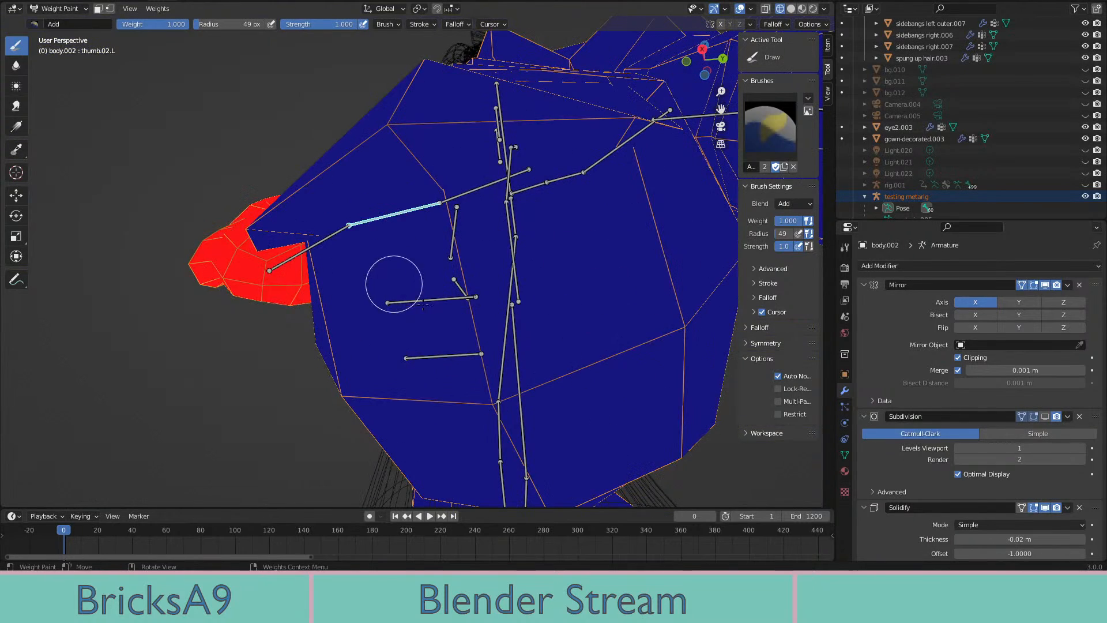
left_click(447, 278)
mouse_move(447, 279)
middle_mouse_down()
mouse_move(428, 282)
mouse_move(445, 289)
mouse_move(439, 273)
middle_mouse_up()
key("r")
left_click(452, 305)
left_click_drag(378, 186, 428, 202)
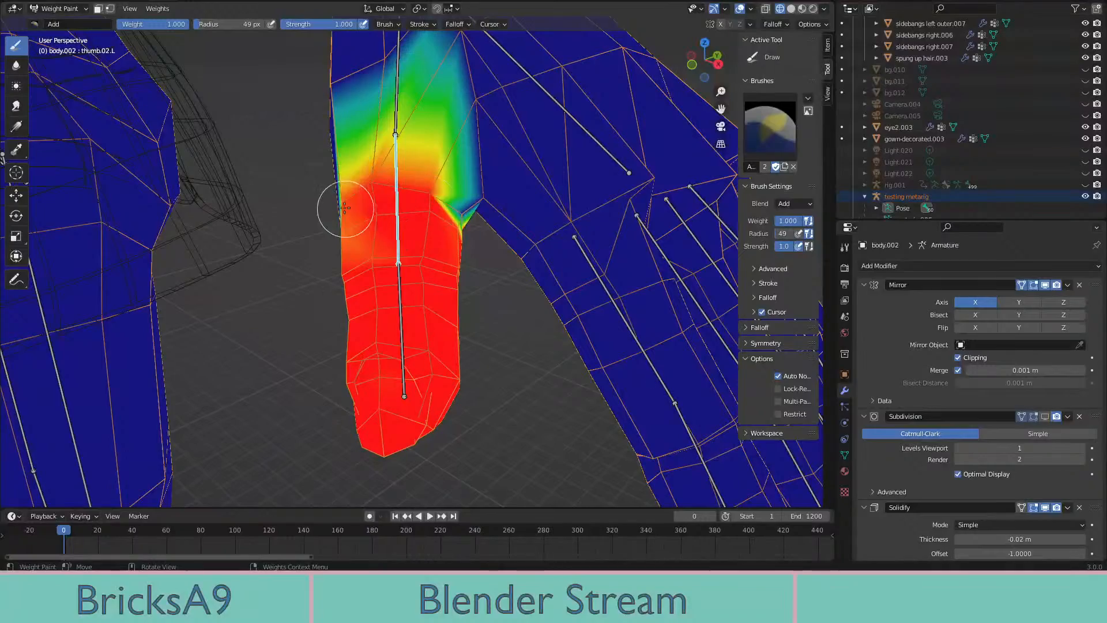
Test the bend at the thumb's base by rotating thumb.02.L, and undo the last change
middle_click_drag(344, 207, 415, 253)
key("r")
left_click(490, 276)
middle_click_drag(490, 276, 536, 255)
key("ctrl+z")
Set the Add brush strength to 0.704 and paint thumb.02.L weight onto the webbing between the thumb and hand
middle_click_drag(429, 252, 561, 216)
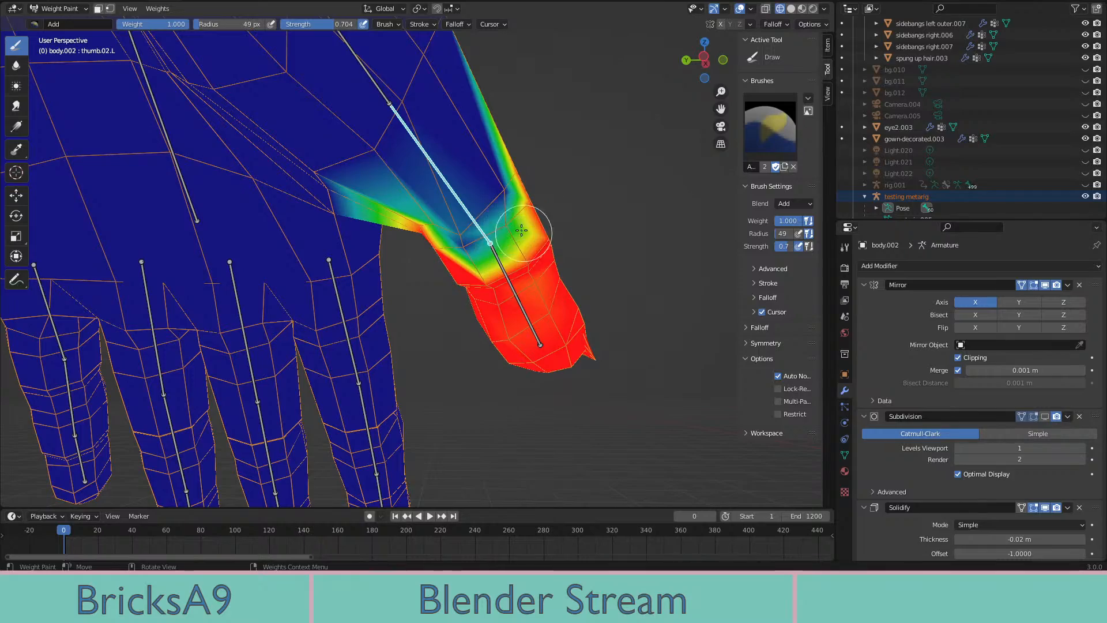
middle_click_drag(520, 230, 497, 246)
middle_click_drag(567, 275, 510, 355)
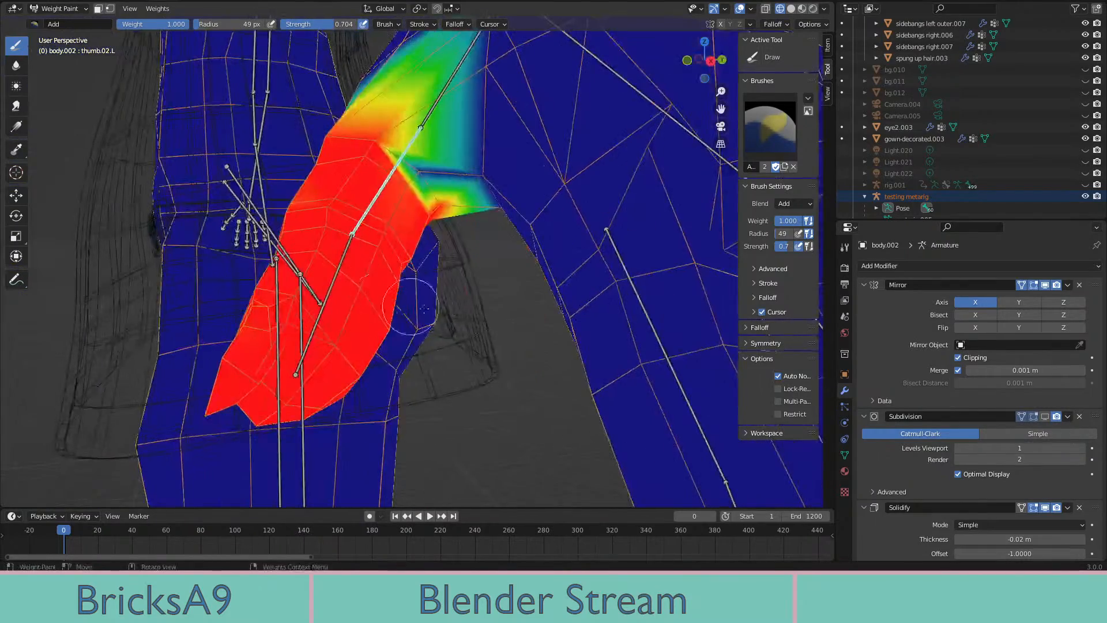
Test the thumb.02.L bone's bend with several rotations seen from different angles, and undo the last rotation
key("r")
left_click(411, 171)
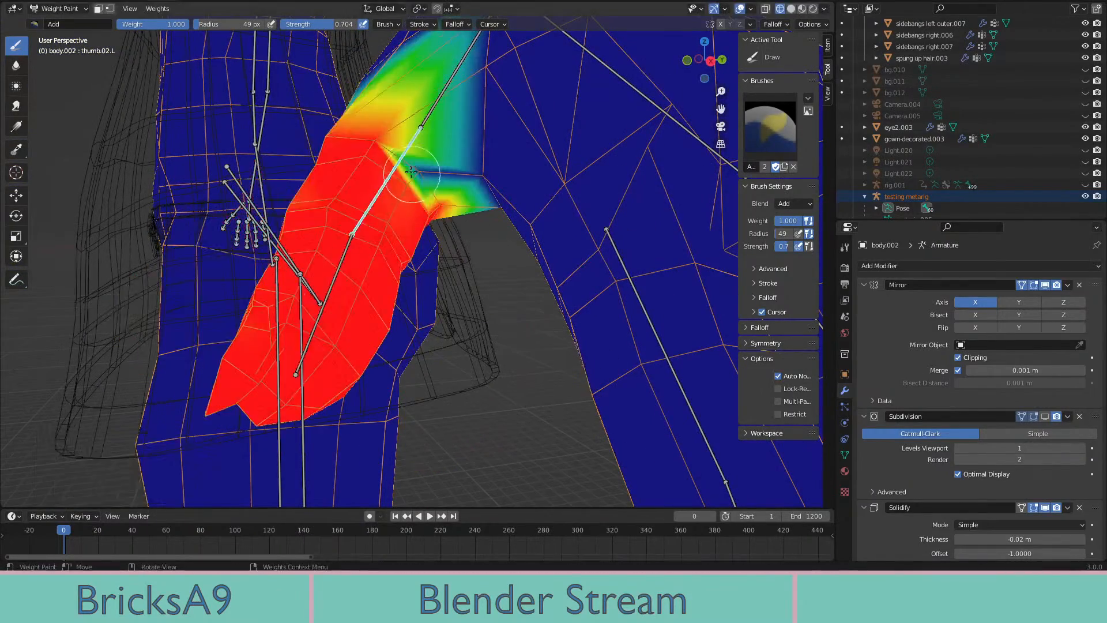
key("r")
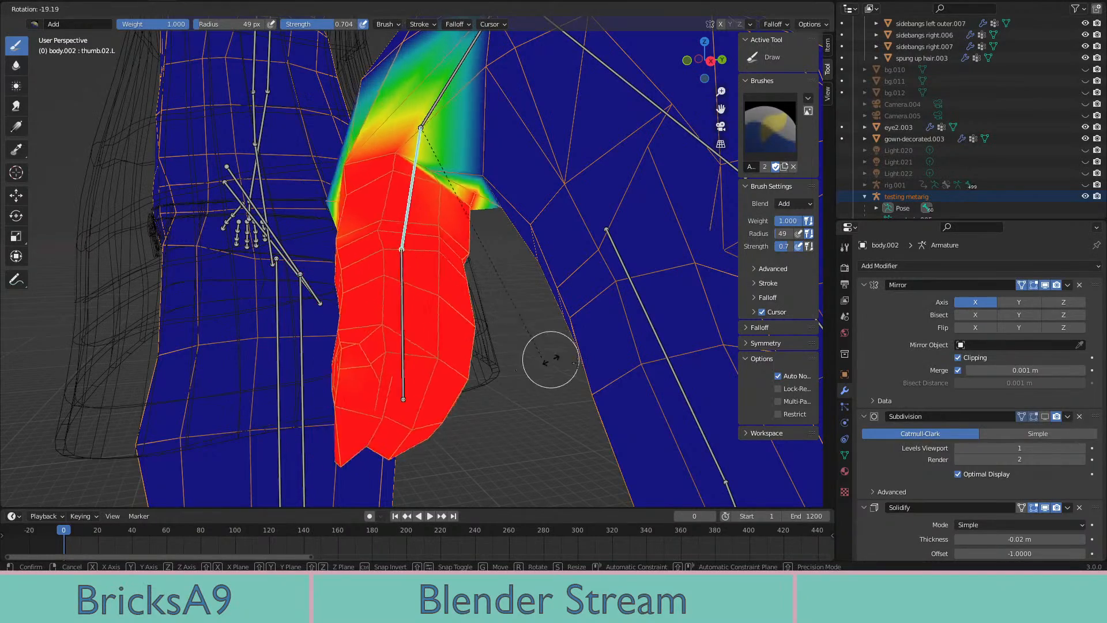
left_click(593, 371)
middle_click_drag(593, 370, 407, 224)
scroll(517, 275, "up", 3)
key("r")
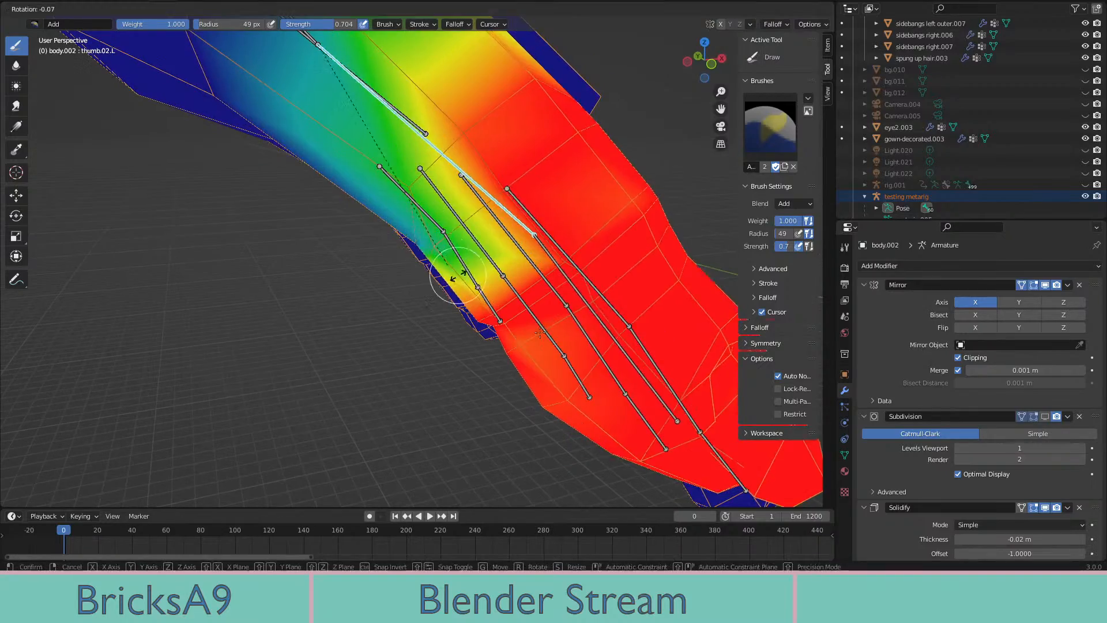
left_click(601, 62)
scroll(576, 92, "down", 4)
middle_click_drag(543, 120, 456, 91)
key("ctrl+z")
Try rotating thumb.02.L by 73.7° and by -31.3° to check the thumb base's deformation, and undo the rotation
key("r")
left_click(555, 261)
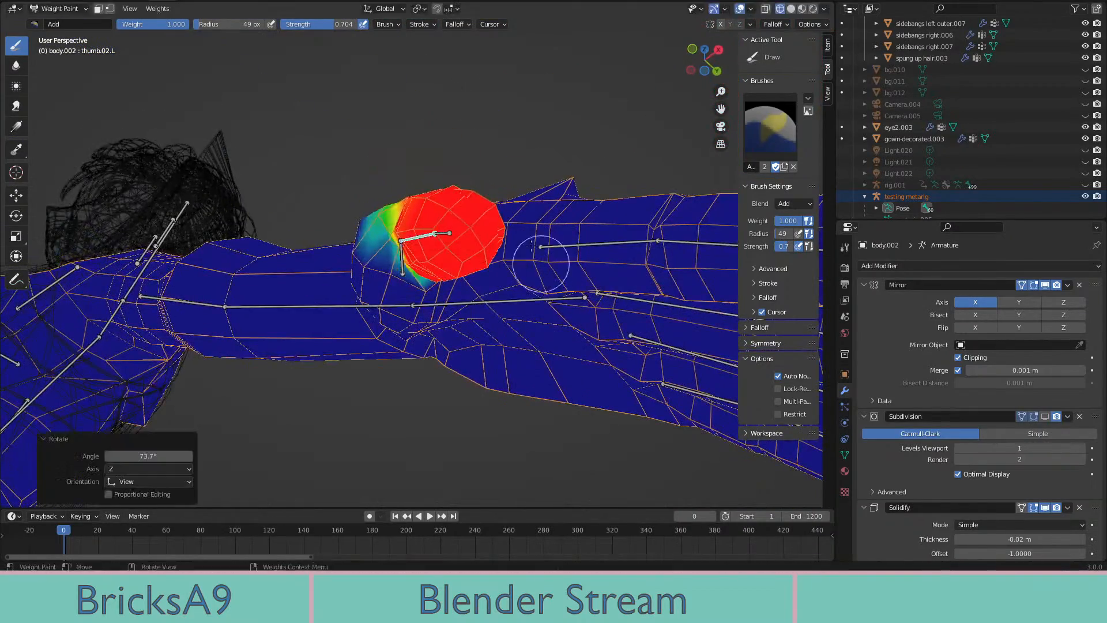
middle_click_drag(557, 264, 514, 341)
key("r")
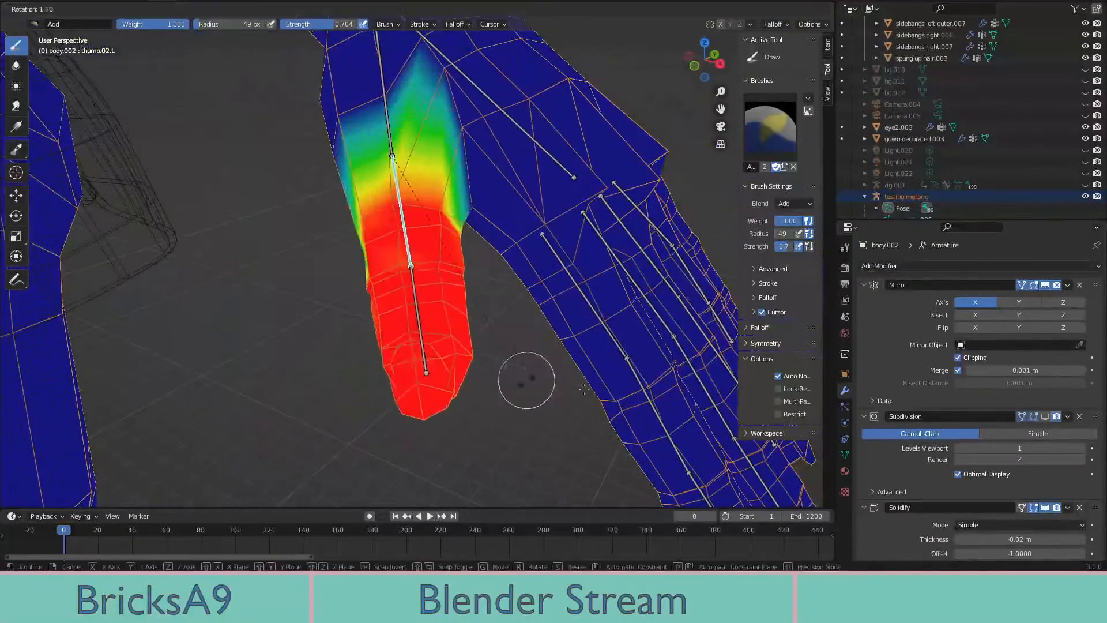
left_click(696, 312)
middle_click_drag(519, 271, 621, 246)
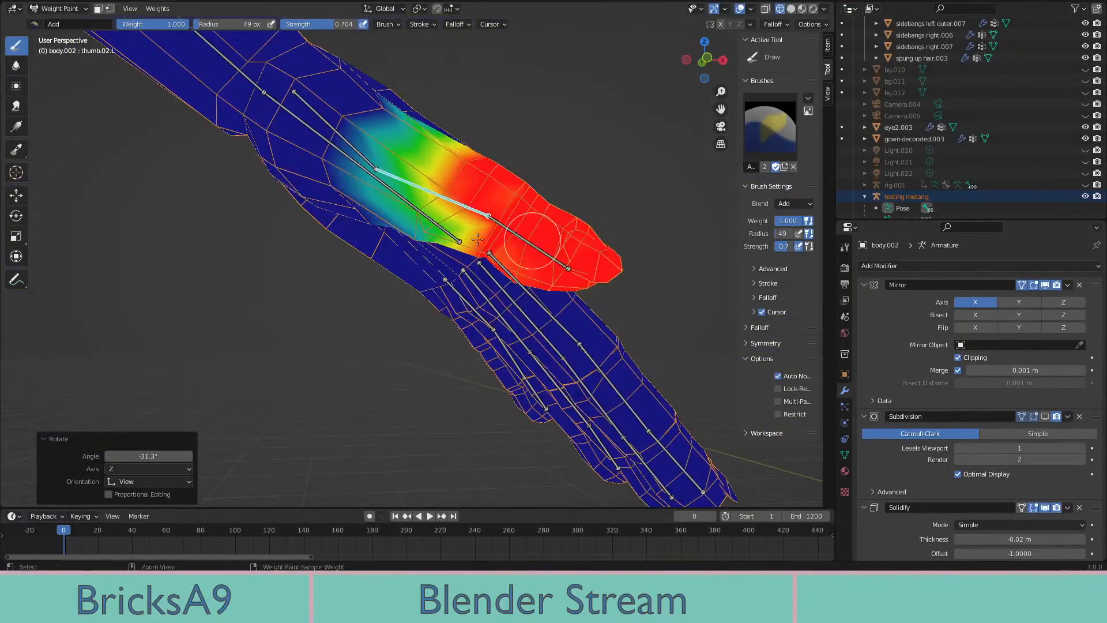
key("ctrl+z")
Examine the thumb.02.L weight blend around the webbing and thumb base, rotating the bone to check how the mesh bends
middle_click_drag(531, 240, 471, 242)
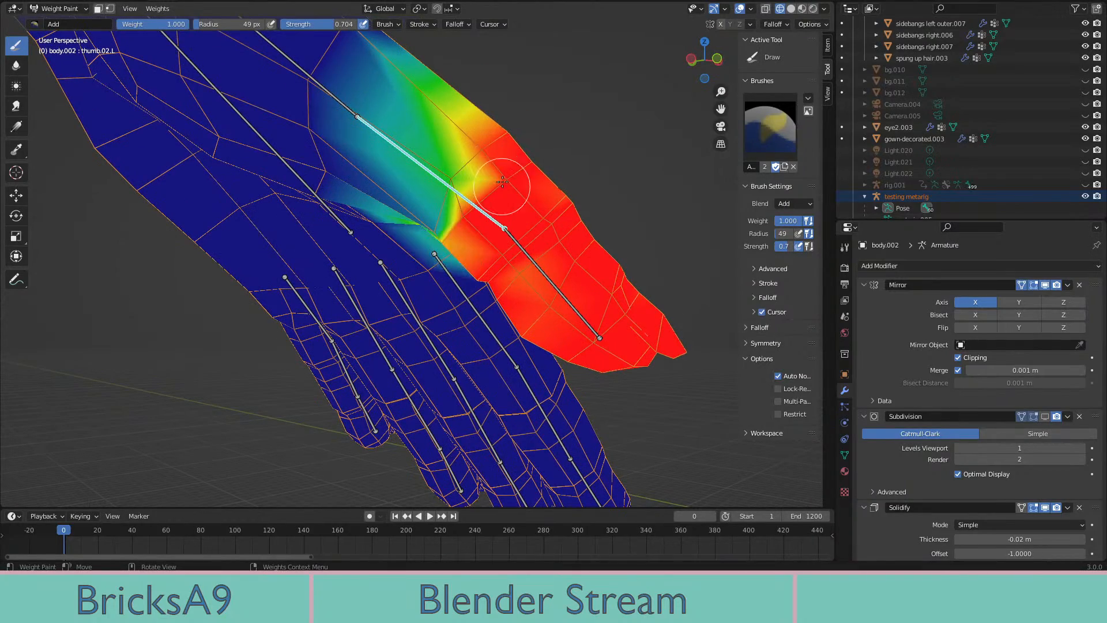
middle_click_drag(508, 182, 520, 228)
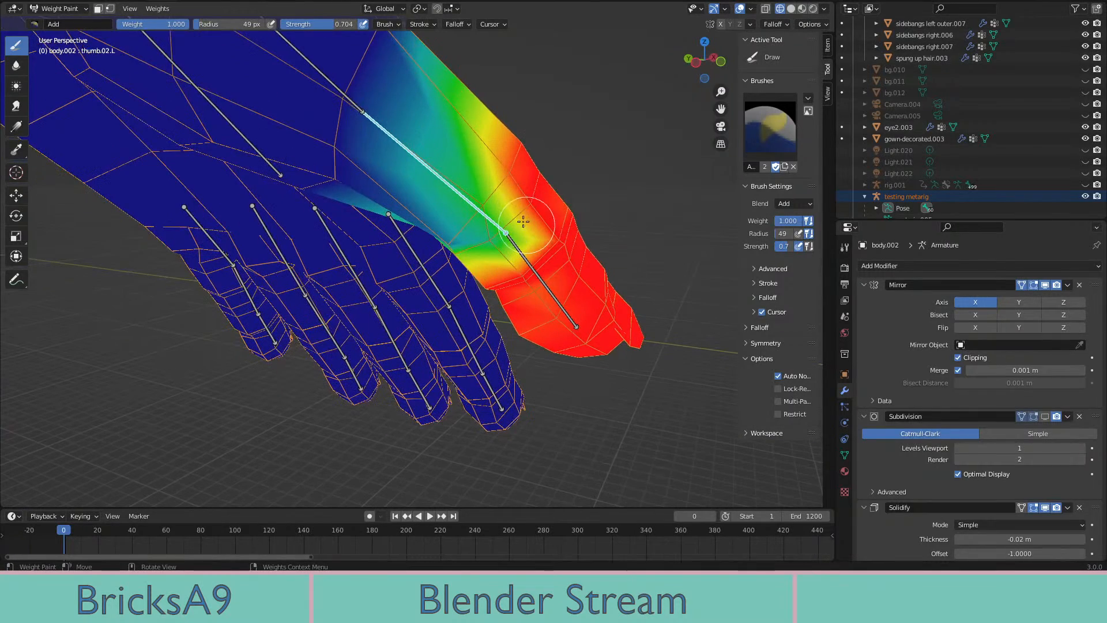
scroll(523, 221, "up", 2)
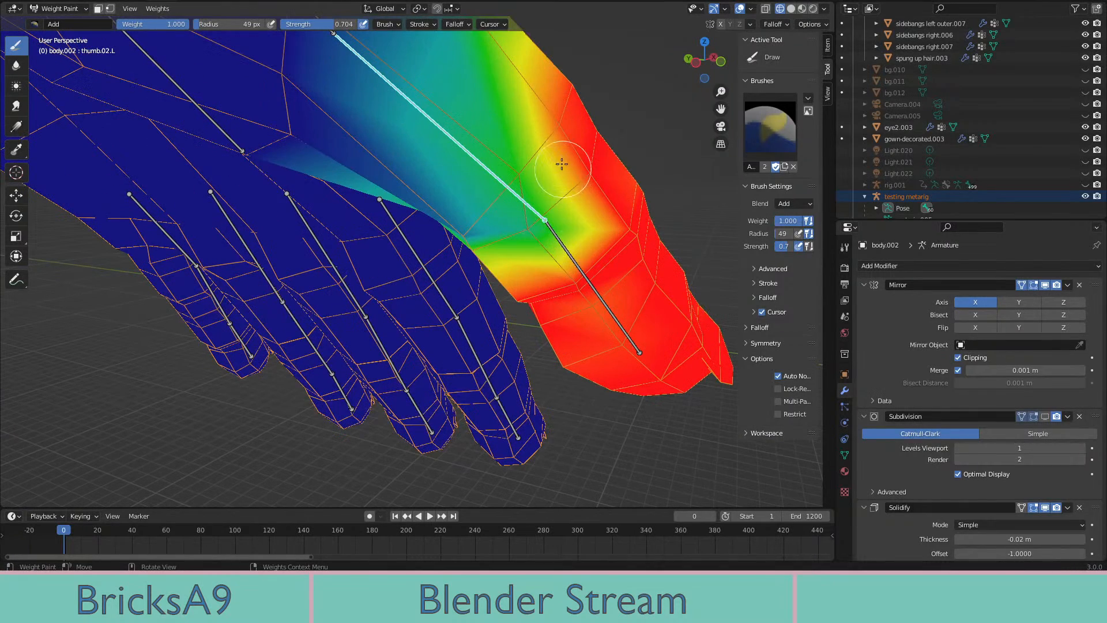
middle_click_drag(561, 165, 544, 264)
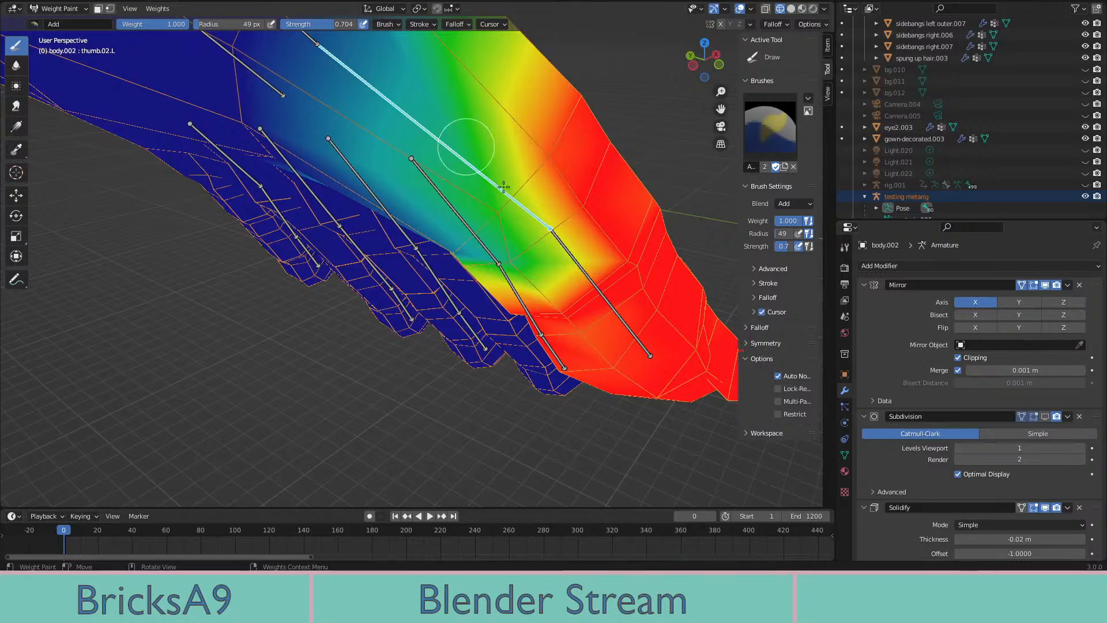
middle_click_drag(503, 186, 548, 231)
middle_click_drag(507, 271, 478, 212)
key("r")
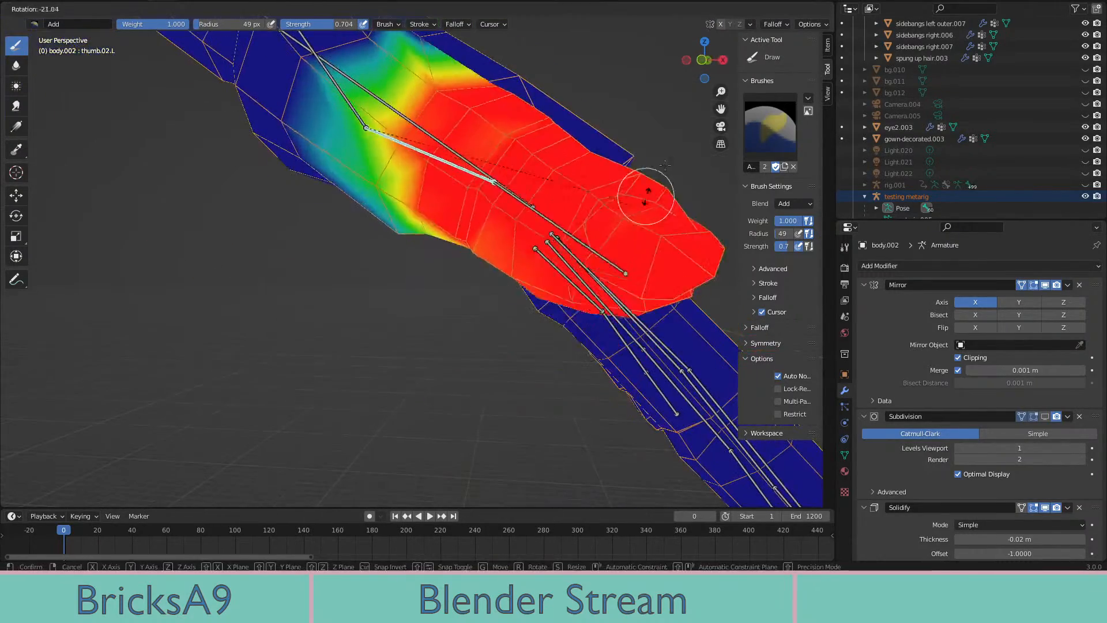
left_click(669, 139)
middle_click_drag(604, 156, 493, 236)
key("r")
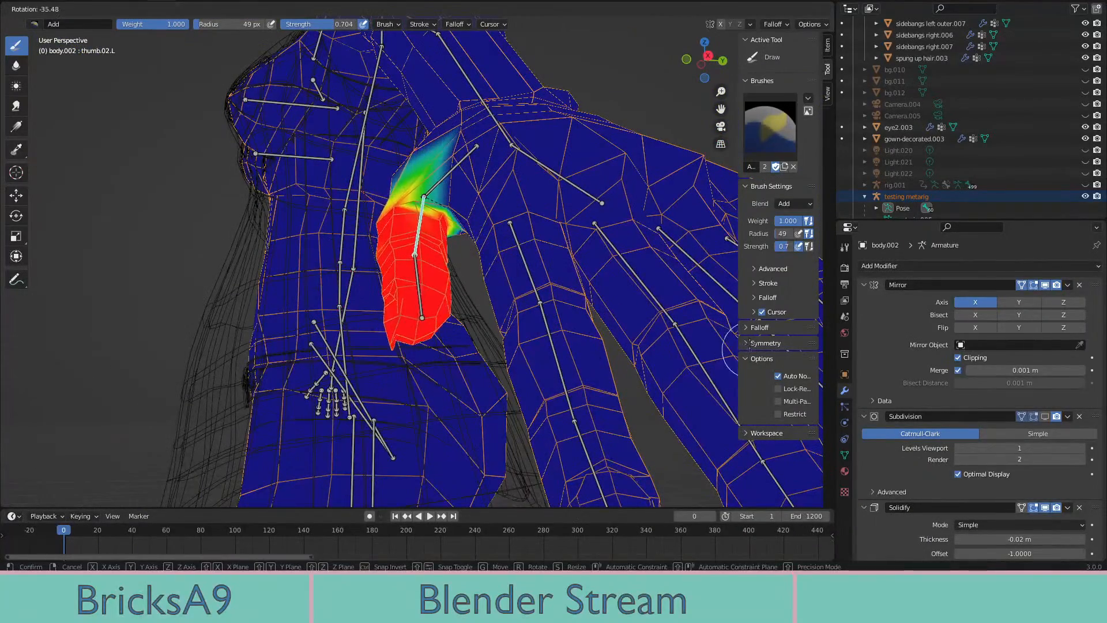
left_click(697, 352)
middle_click_drag(683, 331, 451, 304)
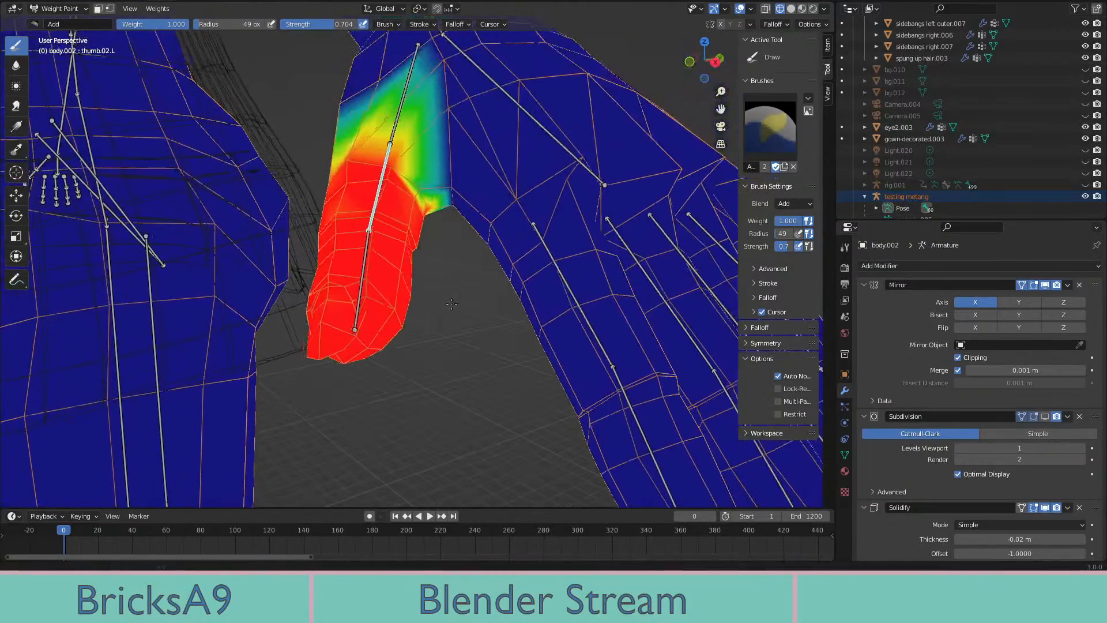
Switch to Object Mode to inspect the whole hand's wireframe, and return to Weight Paint mode
left_click(67, 10)
left_click(65, 25)
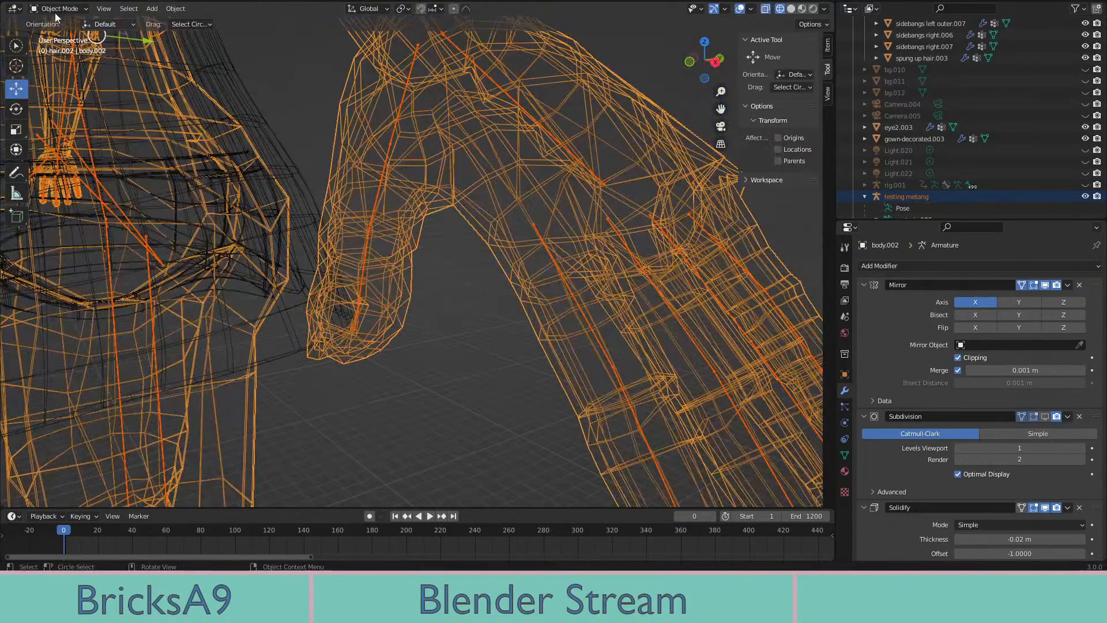
left_click(56, 9)
scroll(379, 116, "down", 6)
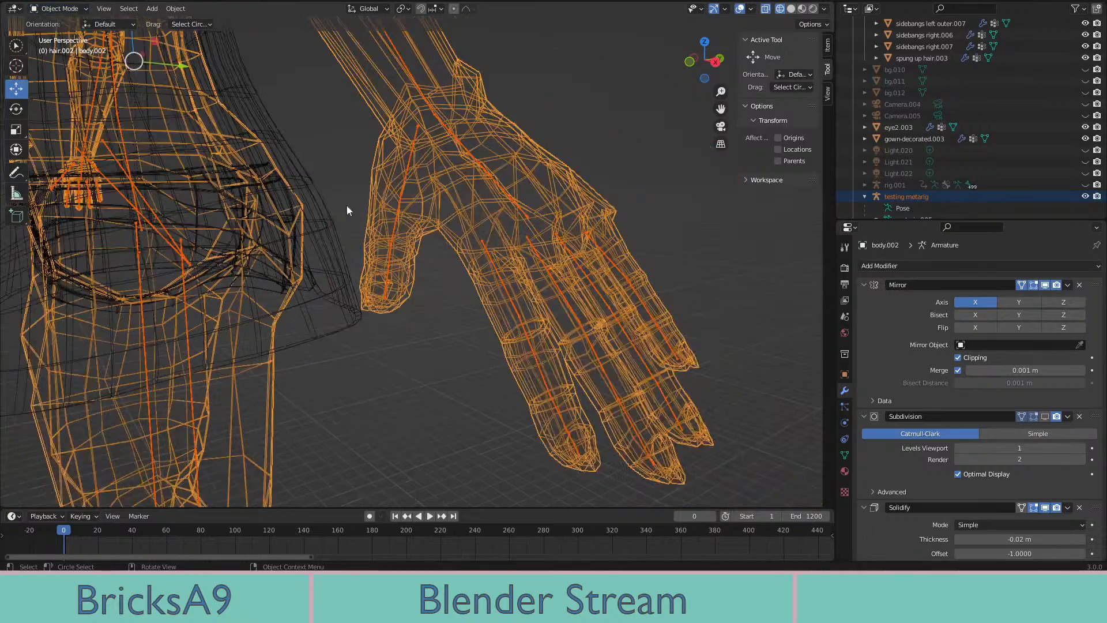
left_click(69, 9)
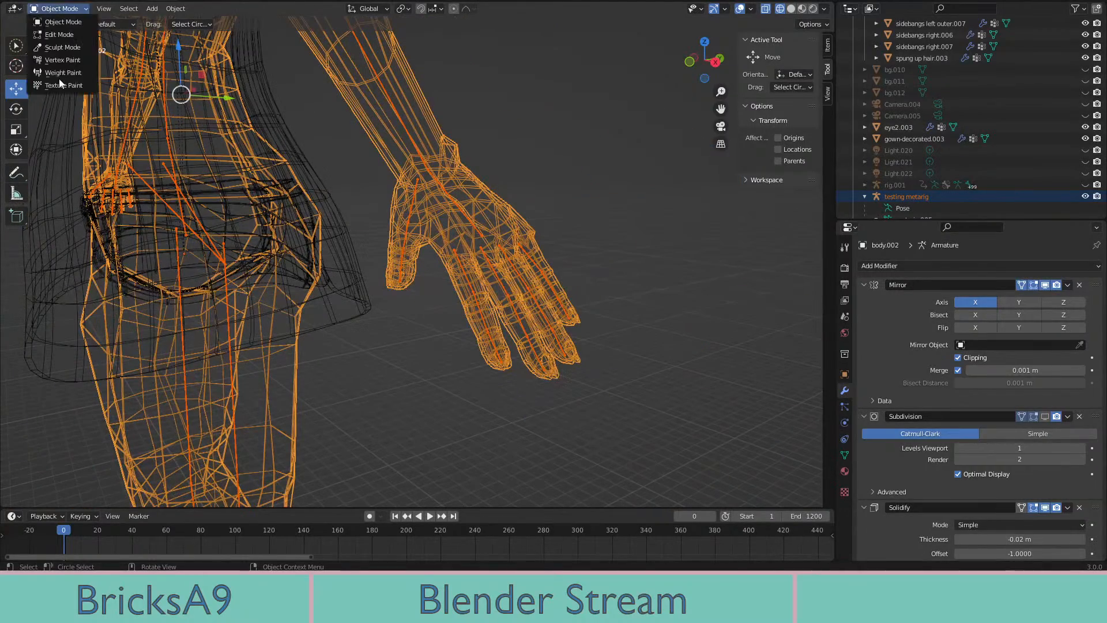
left_click(59, 78)
scroll(365, 270, "up", 6)
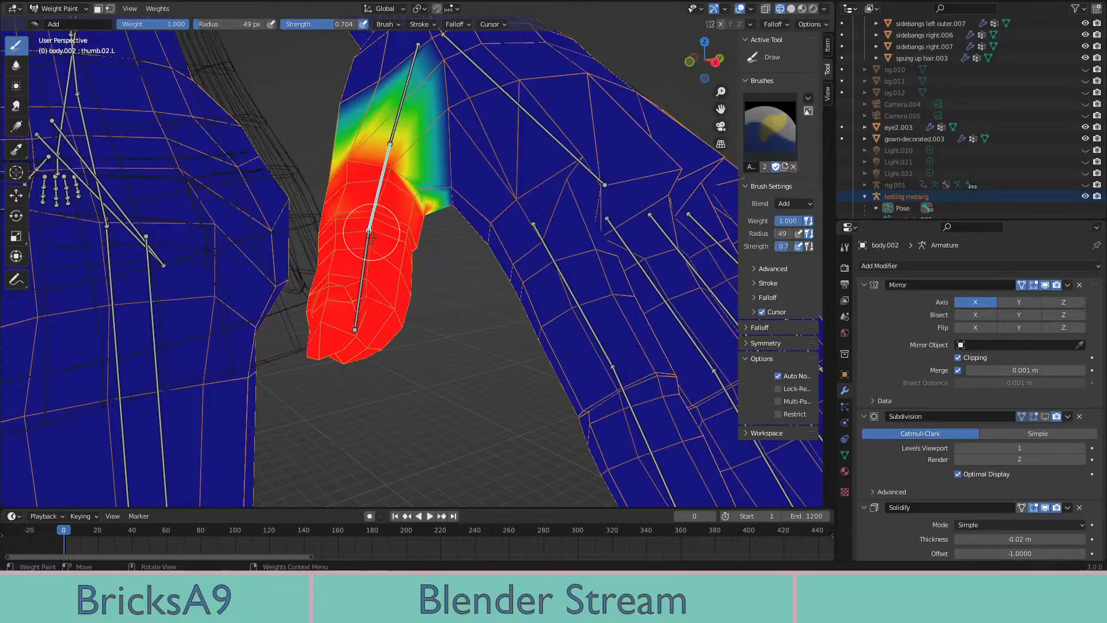
Select the thumb.03.L bone and paint its weight over the thumb's end segment, raising the Add brush strength to 1.000
left_click(364, 274, "ctrl")
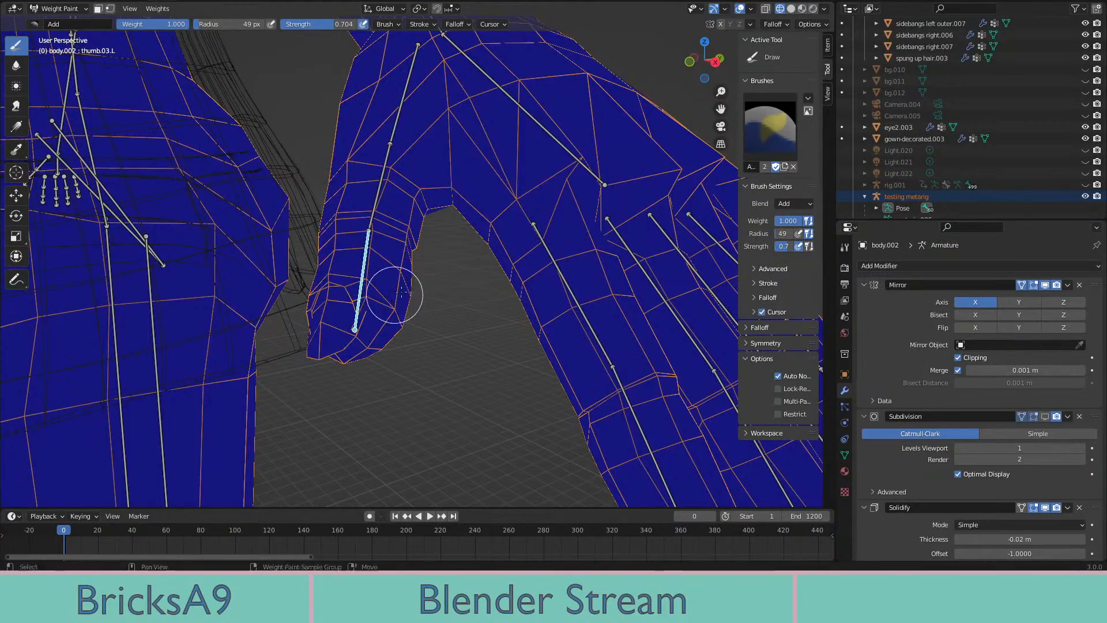
mouse_move(402, 293)
middle_mouse_down()
mouse_move(433, 317)
mouse_move(345, 335)
mouse_move(242, 311)
mouse_move(321, 299)
mouse_move(370, 246)
middle_mouse_up()
mouse_move(371, 246)
left_mouse_down()
mouse_move(369, 191)
mouse_move(424, 223)
mouse_move(411, 221)
left_mouse_up()
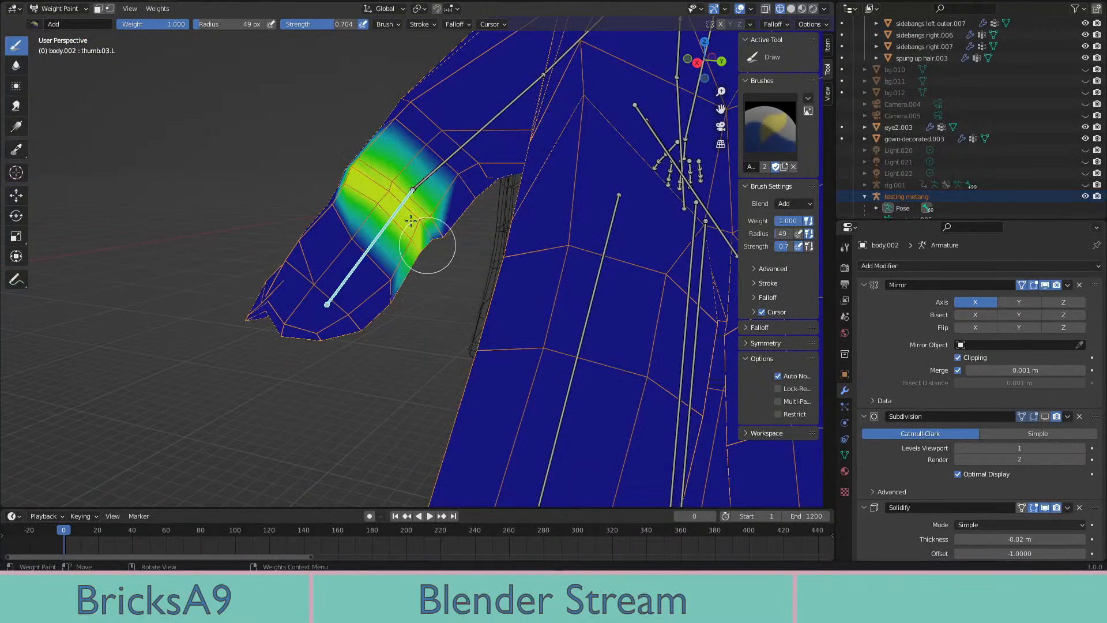
mouse_move(330, 227)
left_mouse_down()
mouse_move(358, 228)
mouse_move(321, 248)
mouse_move(279, 316)
mouse_move(286, 294)
left_mouse_up()
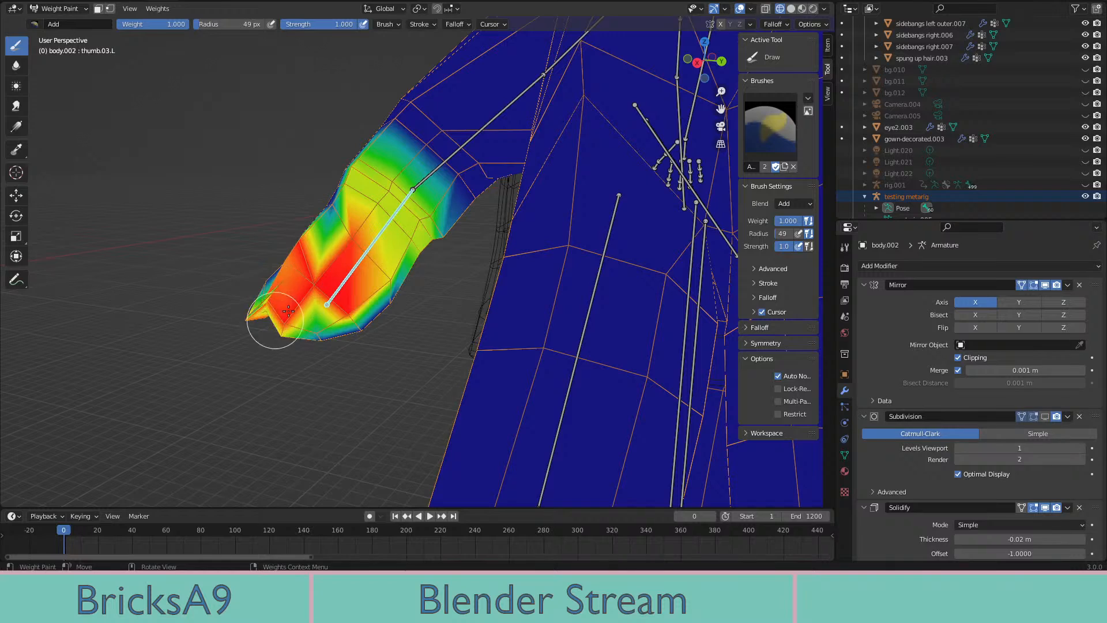
Fill the remaining sides of the thumb's end segment with thumb.03.L weight up to the joint, using the Add brush at strength 1.000
middle_click_drag(270, 289, 494, 328)
mouse_move(493, 327)
left_mouse_down()
mouse_move(521, 315)
mouse_move(455, 294)
left_mouse_up()
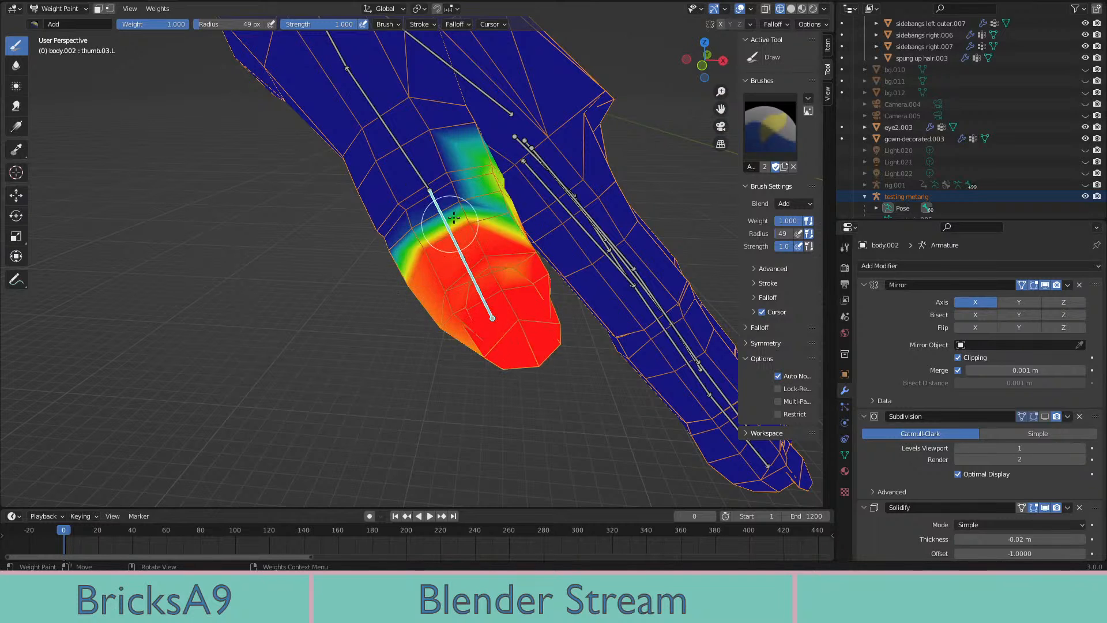
left_click_drag(398, 224, 456, 194)
middle_click_drag(488, 207, 416, 349)
left_click_drag(448, 344, 426, 375)
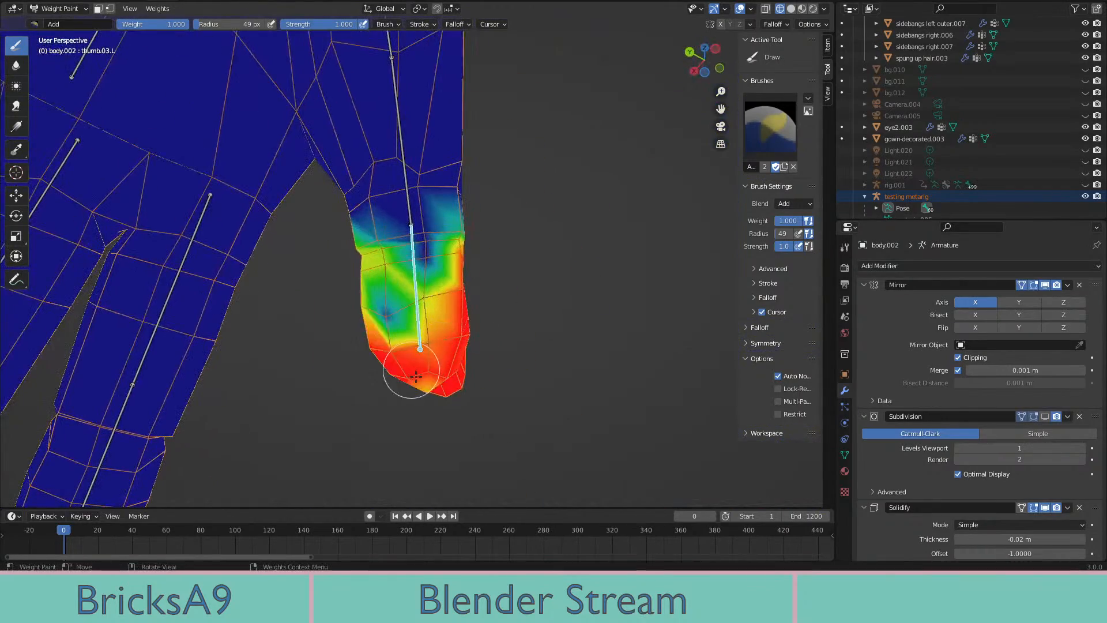
scroll(433, 381, "up", 3)
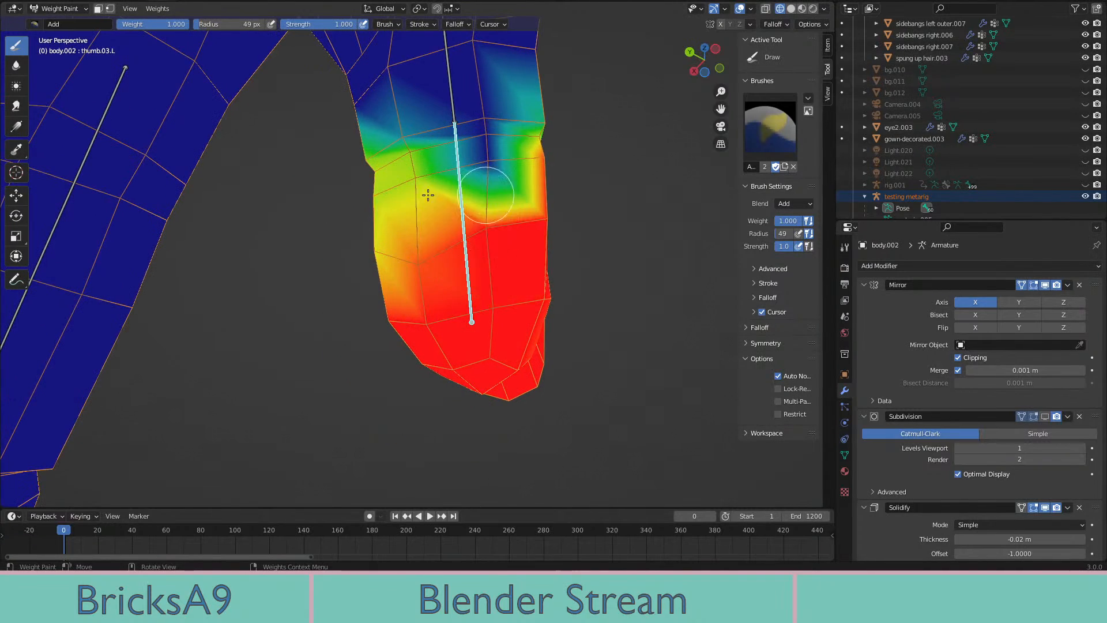
left_click_drag(428, 194, 385, 255)
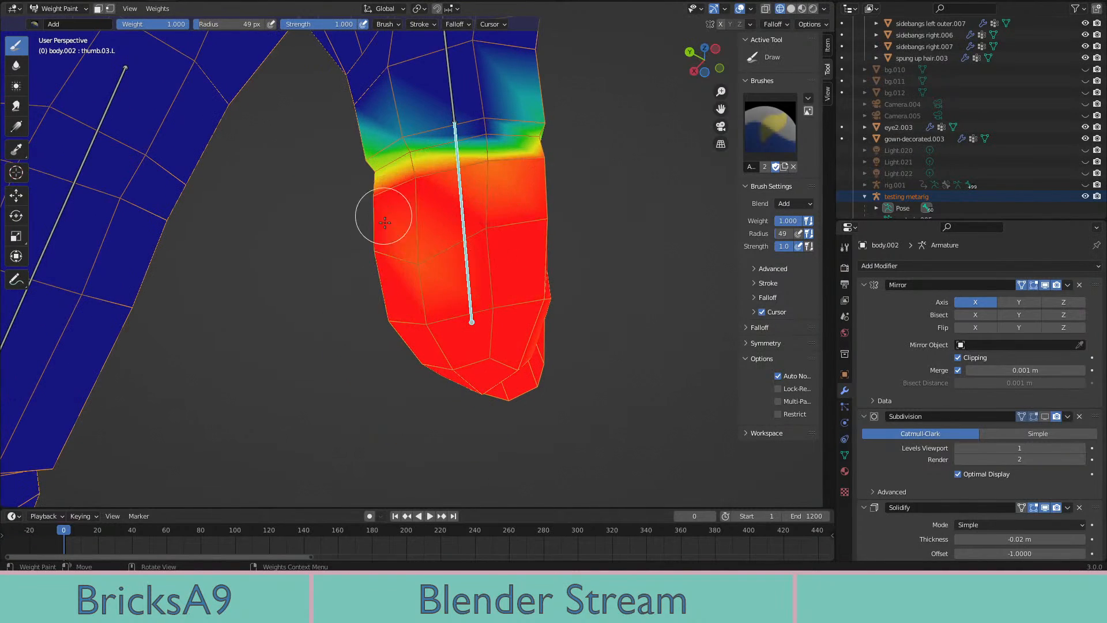
Test the thumb tip's deformation by rotating thumb.03.L by -65.1° and by -39.2°, and undo the rotation
middle_click_drag(518, 287, 447, 333)
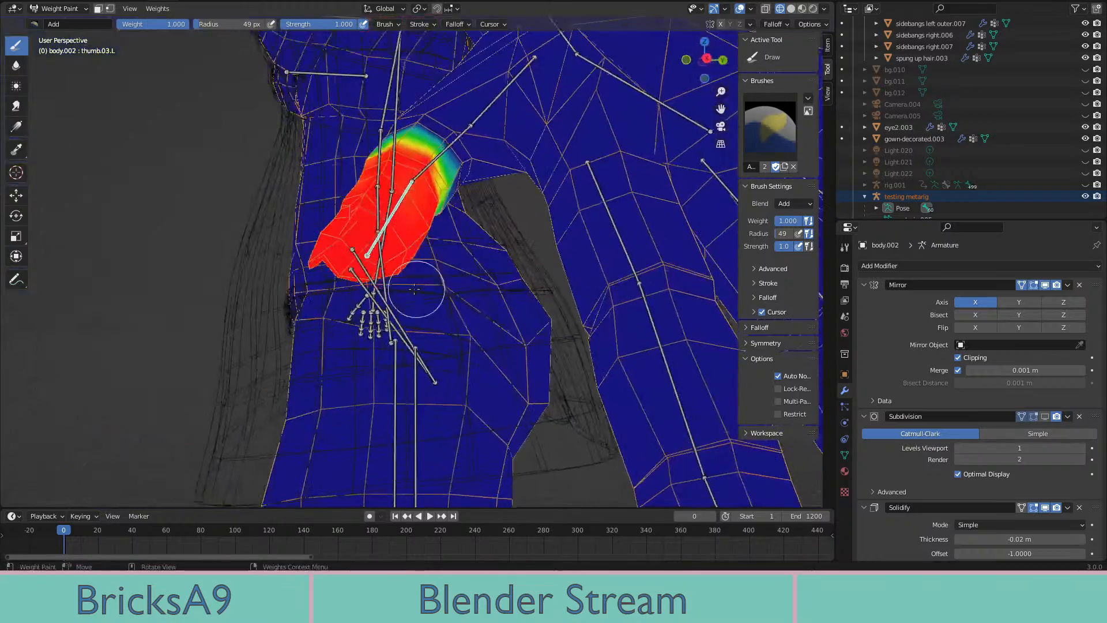
key("r")
left_click(718, 261)
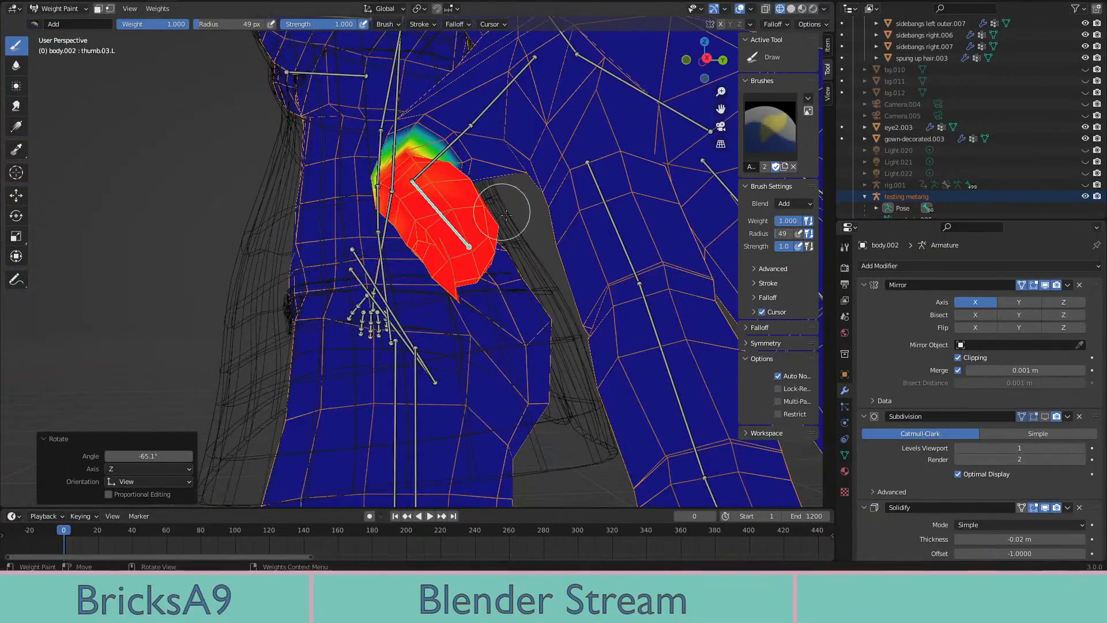
middle_click_drag(507, 217, 528, 285)
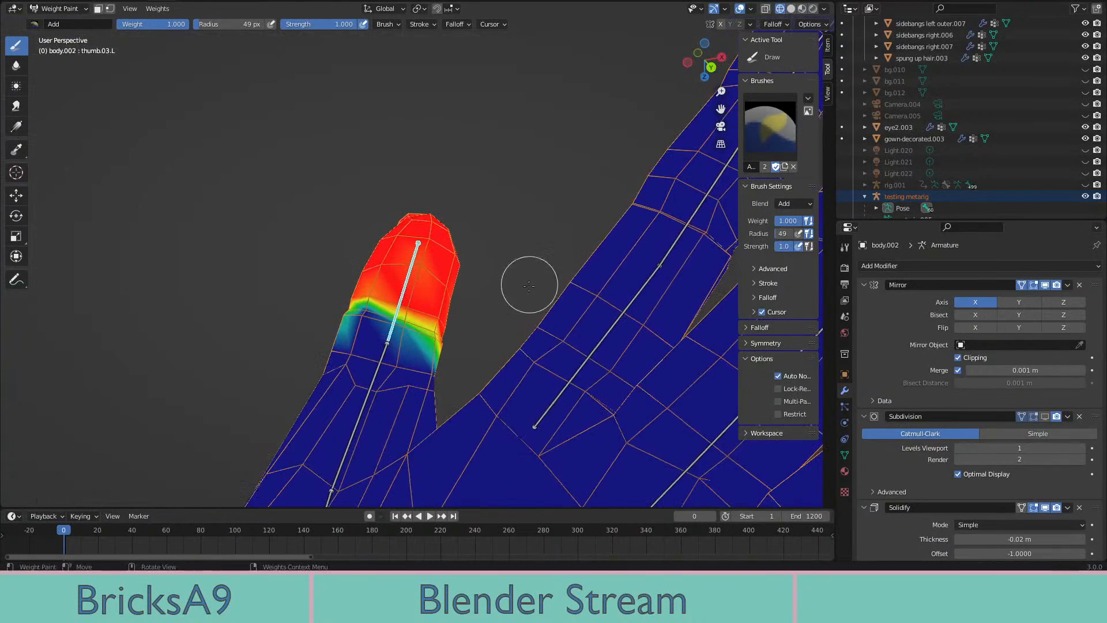
key("r")
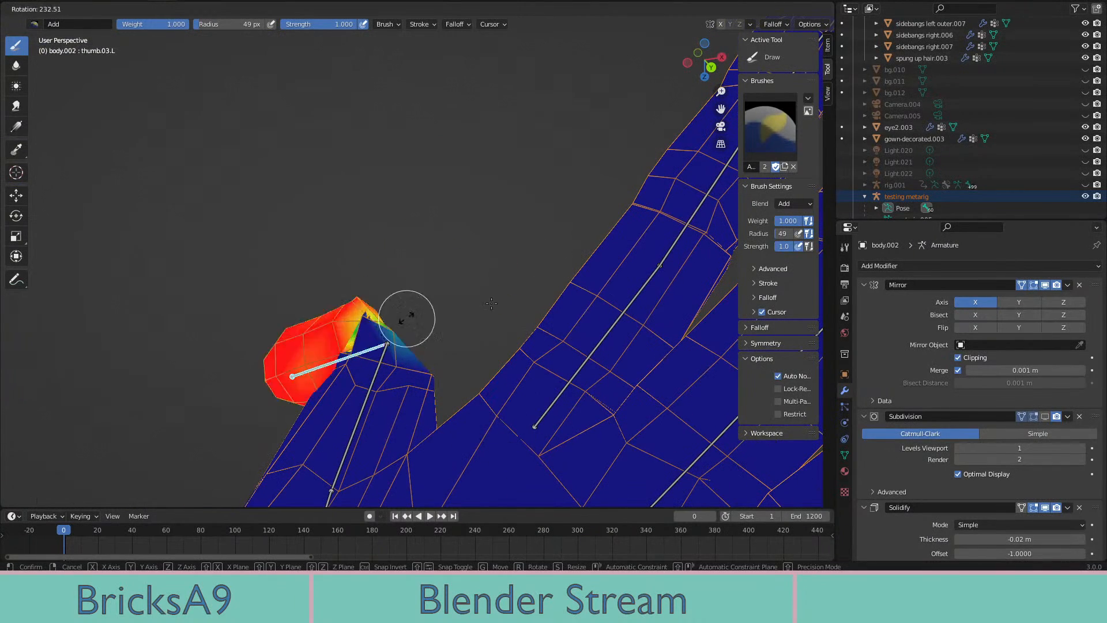
left_click(544, 229)
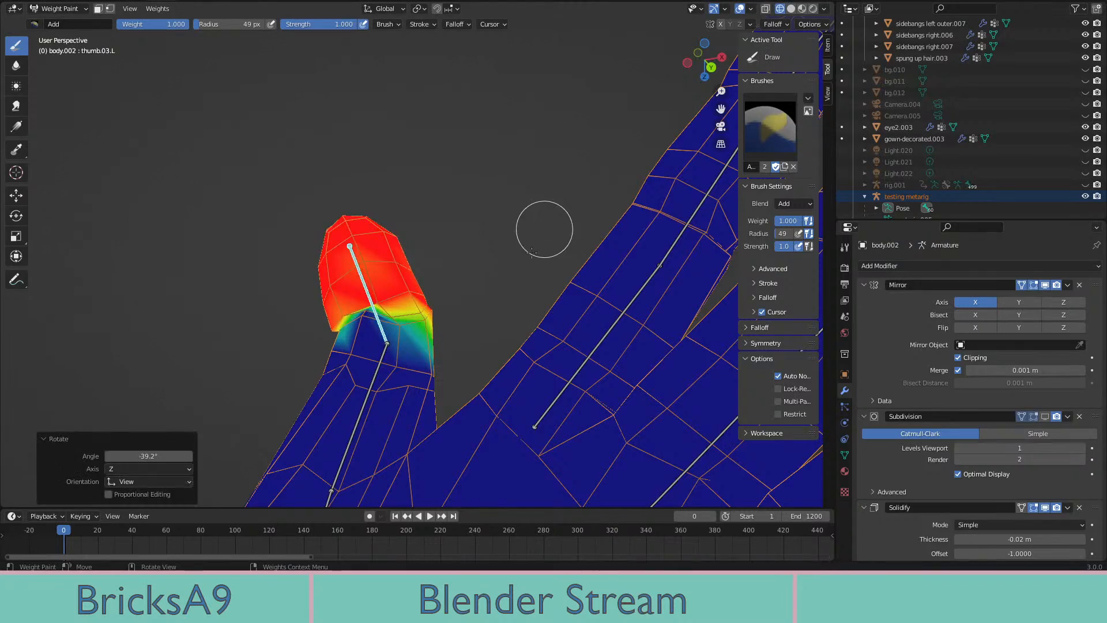
key("ctrl+z")
Test the thumb's end joint from further viewing angles by rotating thumb.03.L, undoing each rotation
middle_click_drag(538, 259, 526, 297)
key("r")
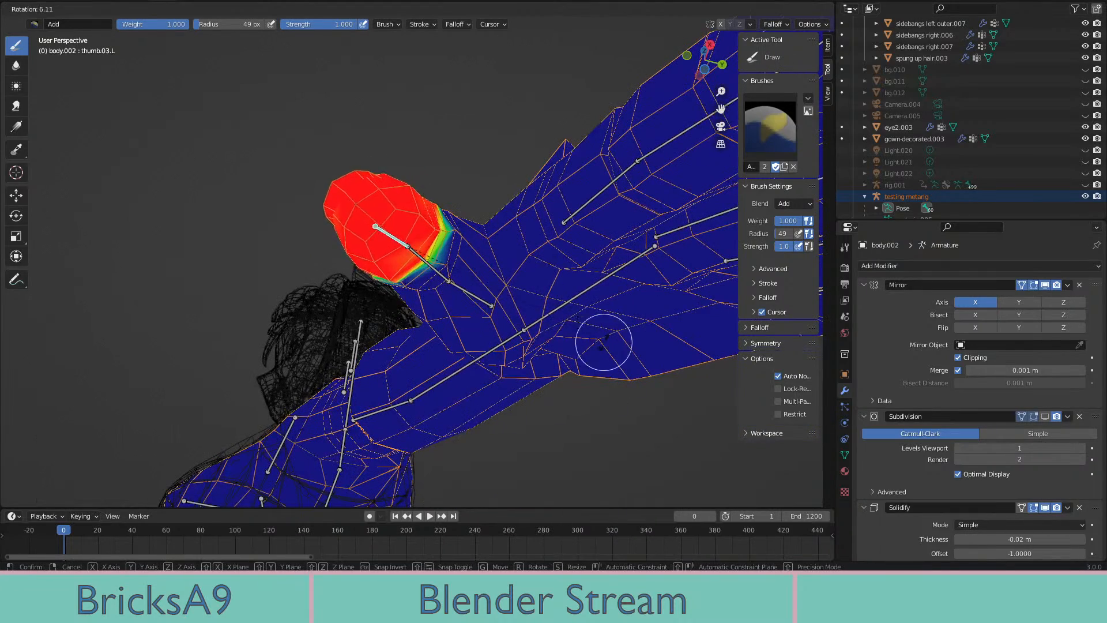
left_click(471, 154)
key("ctrl+z")
middle_click_drag(477, 165, 447, 296)
key("r")
left_click(508, 279)
key("ctrl+z")
key("r")
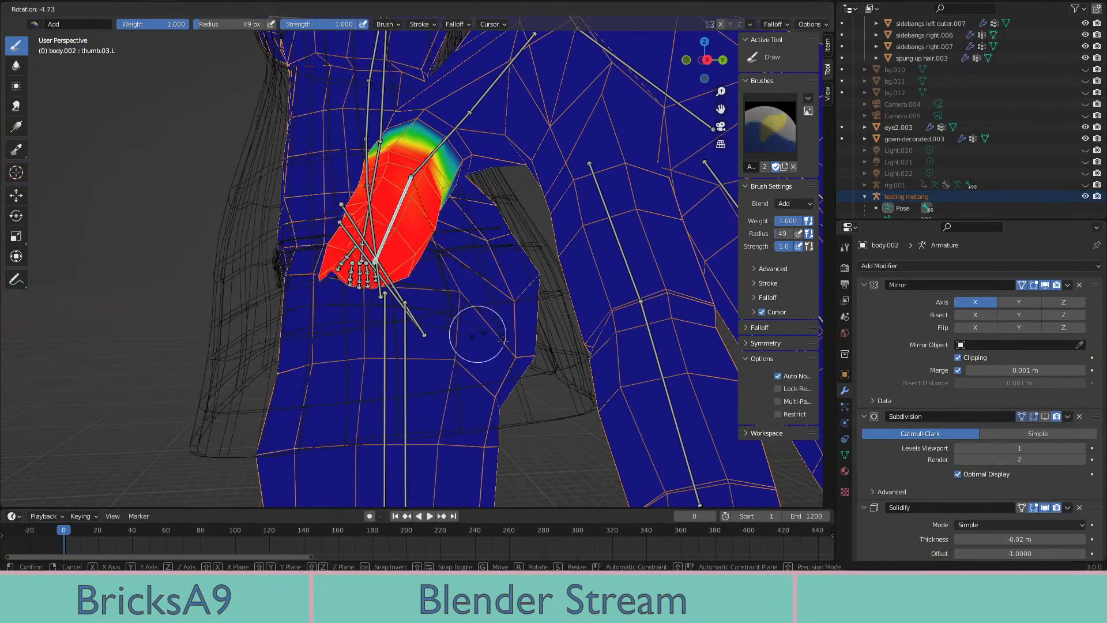
left_click(714, 231)
middle_click_drag(714, 230, 428, 174)
key("ctrl+z")
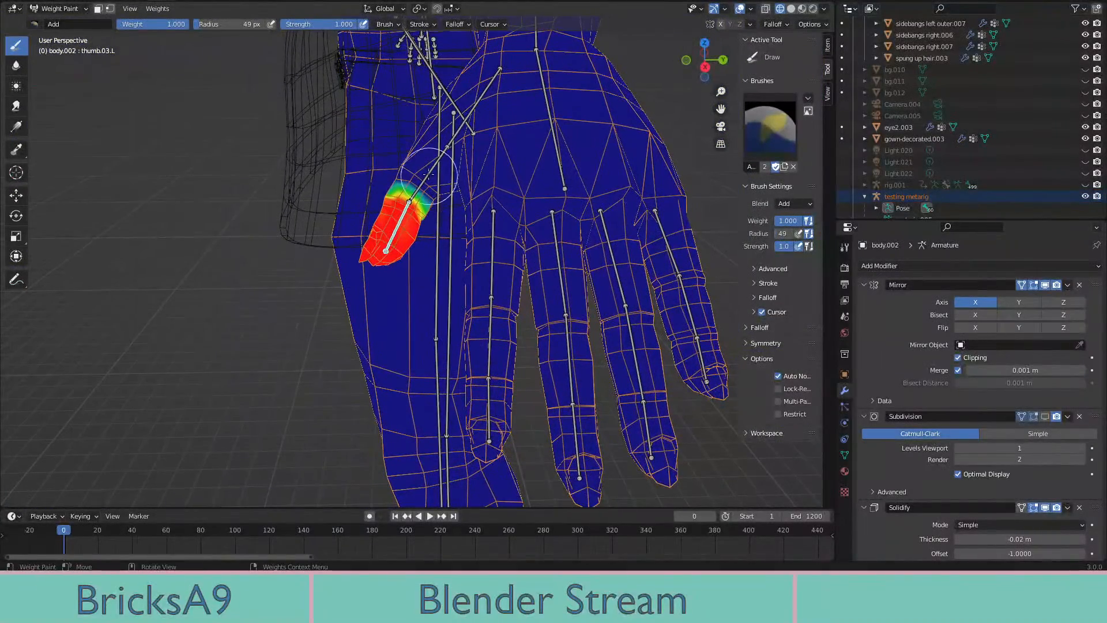
Select the thumb.01.L bone, test the thumb base's deformation by rotating it, and undo the rotation
left_click(458, 124, "ctrl")
middle_click_drag(458, 123, 450, 190)
key("r")
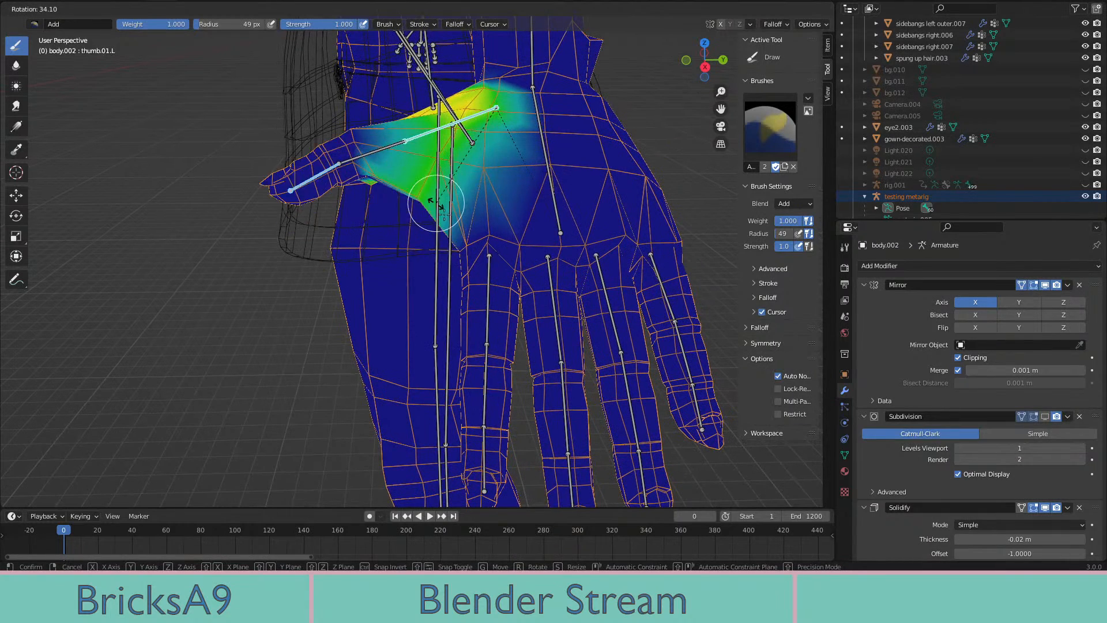
left_click(447, 209)
key("ctrl+z")
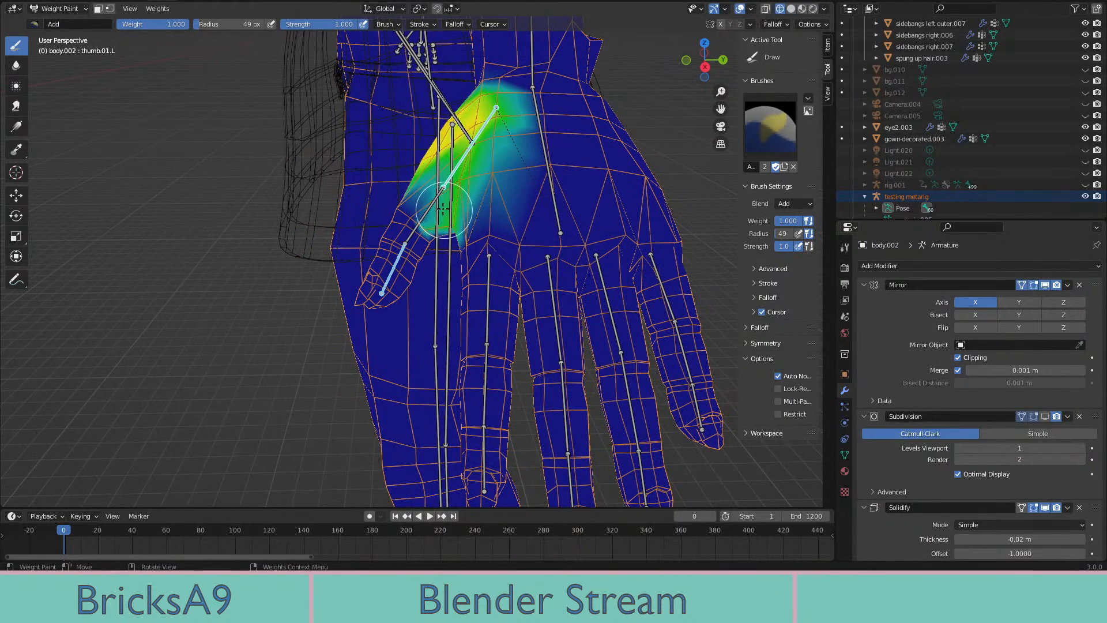
Test-rotate the thumb.02.L bone about 28°, undo the rotation, and select the thumb.01.L bone
key("r")
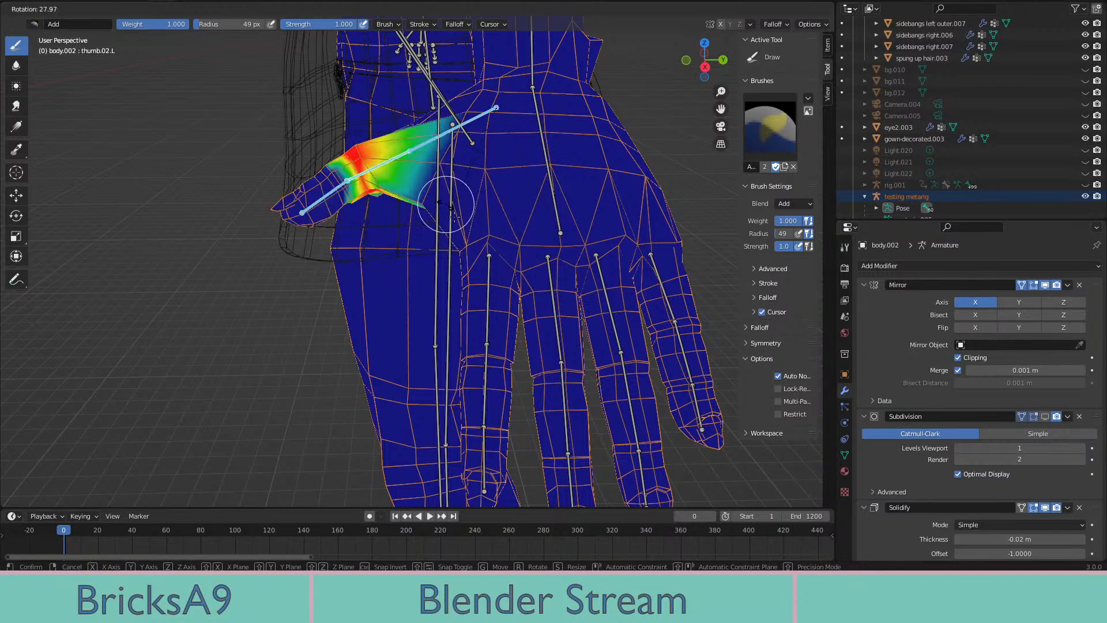
left_click(482, 248)
key("ctrl+z")
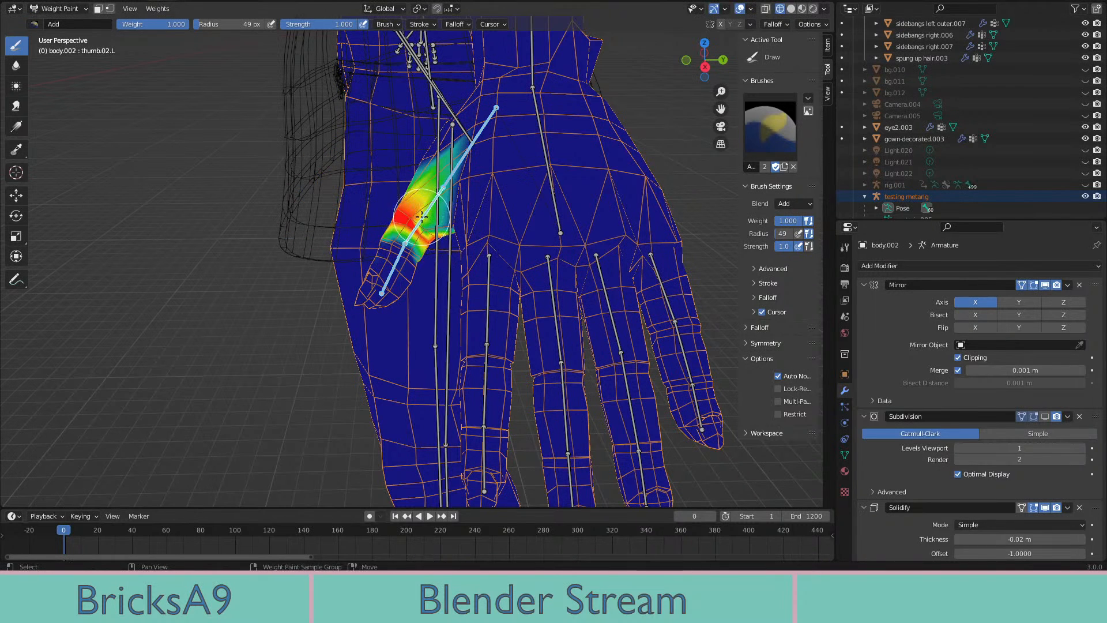
left_click(453, 180, "ctrl")
left_click(451, 179, "ctrl")
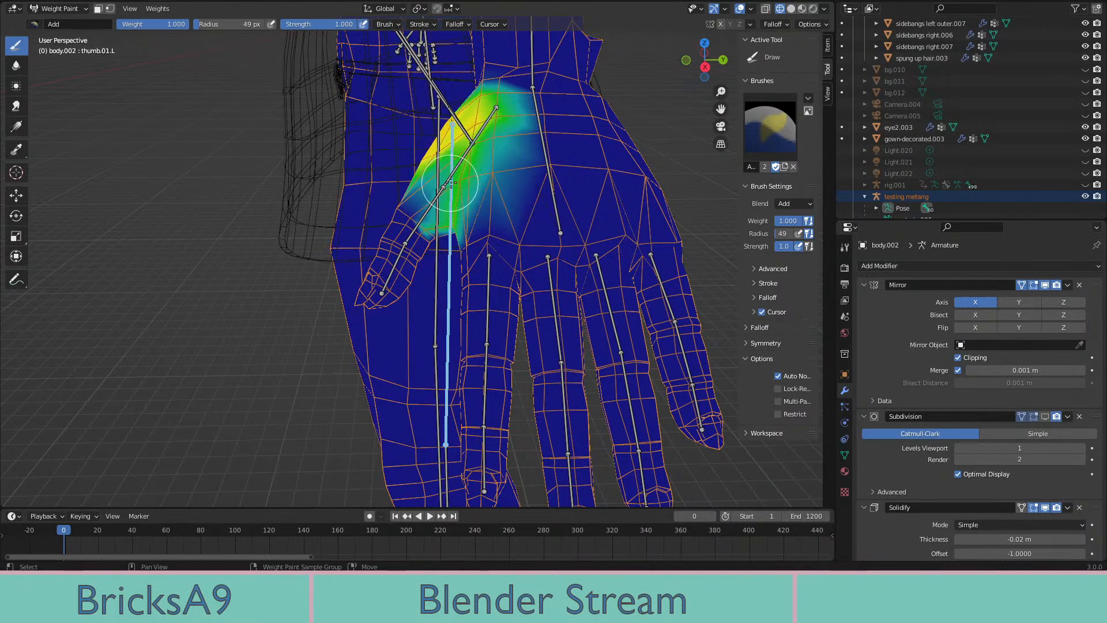
Select the thumb.02.L bone and rotate it about 25° outward to test how the thumb deforms
mouse_move(451, 198)
middle_mouse_down()
mouse_move(251, 231)
mouse_move(366, 185)
mouse_move(354, 238)
mouse_move(339, 237)
mouse_move(548, 223)
mouse_move(461, 227)
mouse_move(477, 249)
mouse_move(371, 316)
mouse_move(202, 254)
mouse_move(457, 316)
middle_mouse_up()
left_click(227, 221, "ctrl")
scroll(371, 316, "up", 3)
scroll(252, 272, "down", 2)
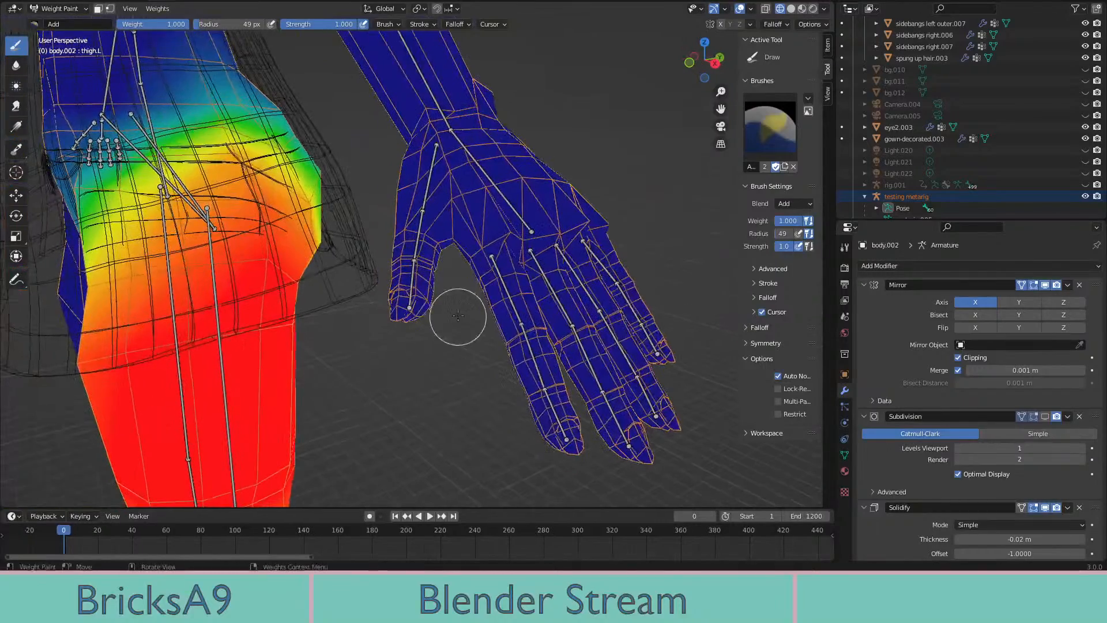
left_click(413, 288, "ctrl")
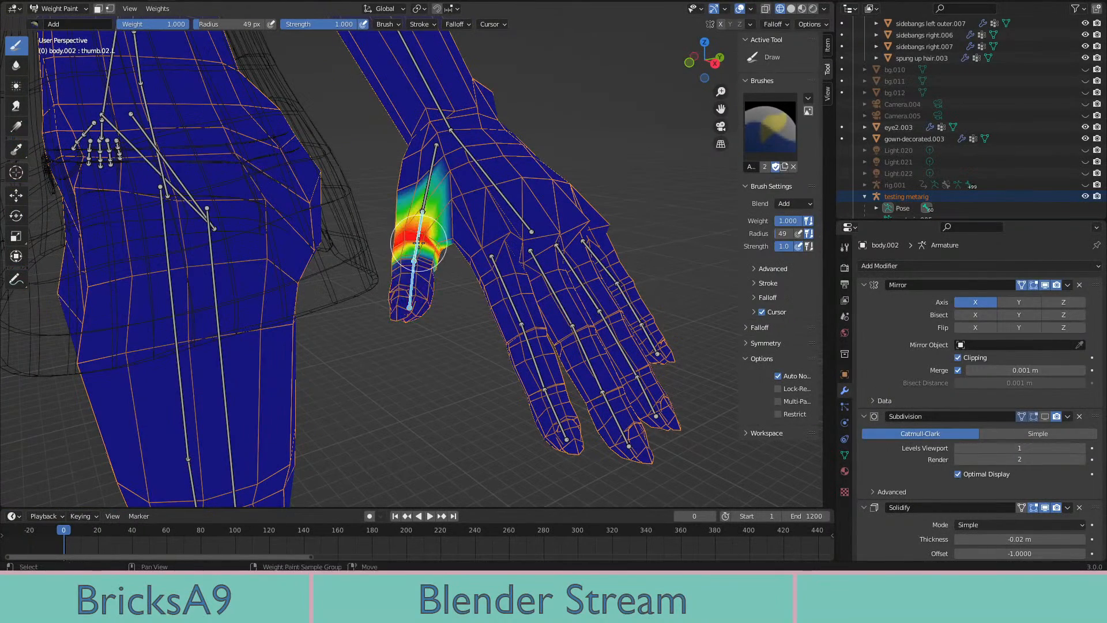
middle_click_drag(416, 243, 449, 228)
scroll(411, 291, "up", 6)
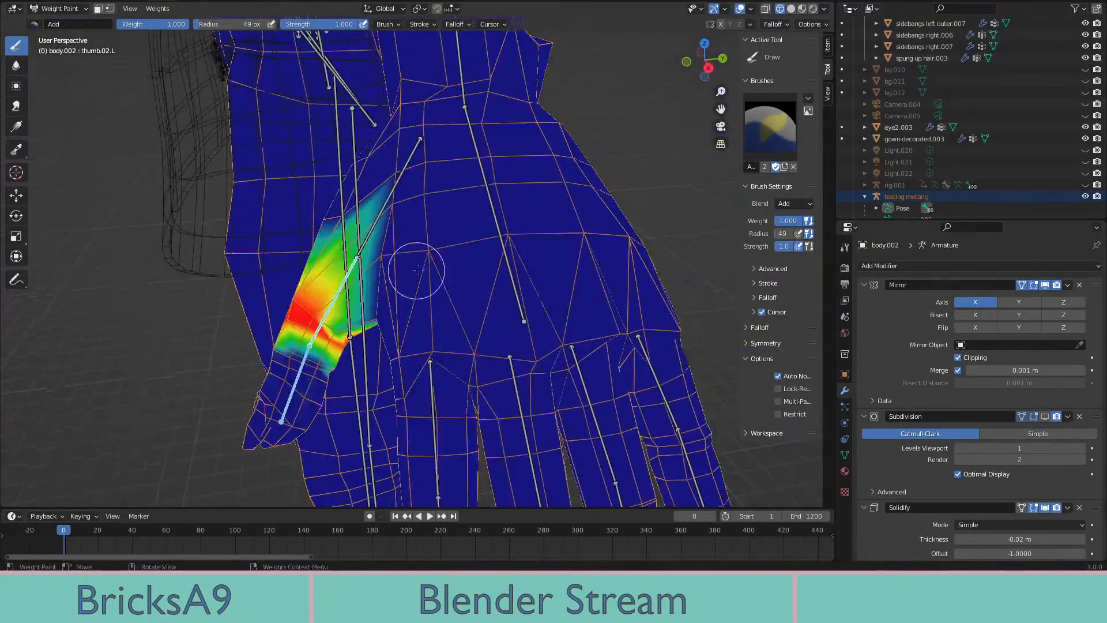
key("r")
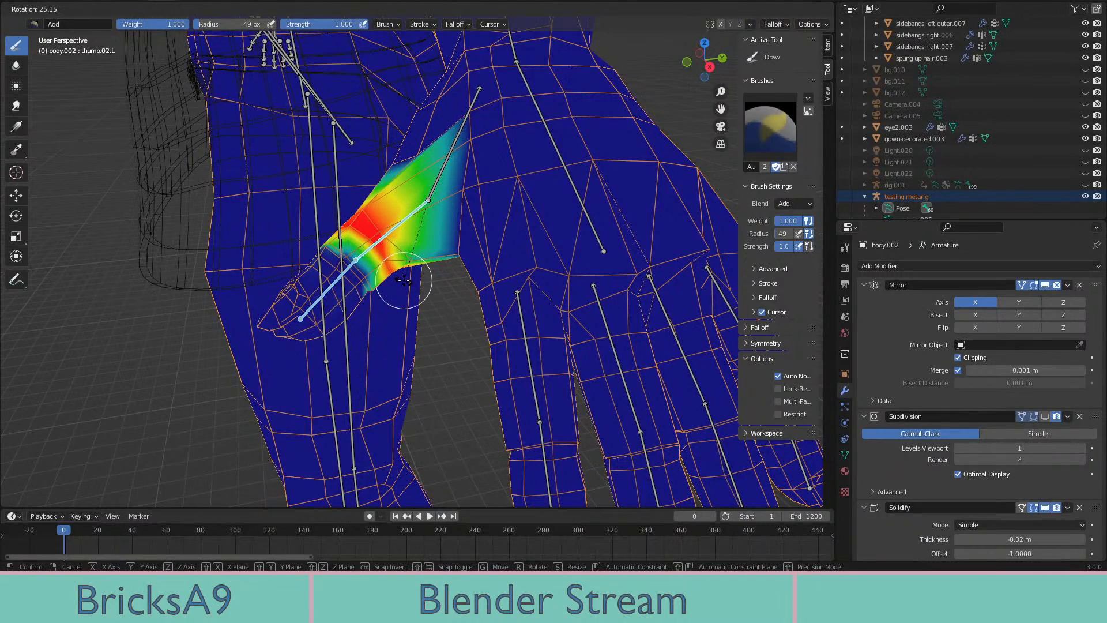
left_click(409, 285)
Rotate the thumb.02.L bone by -27.3° to test the thumb bending the opposite way
middle_click_drag(409, 285, 432, 321)
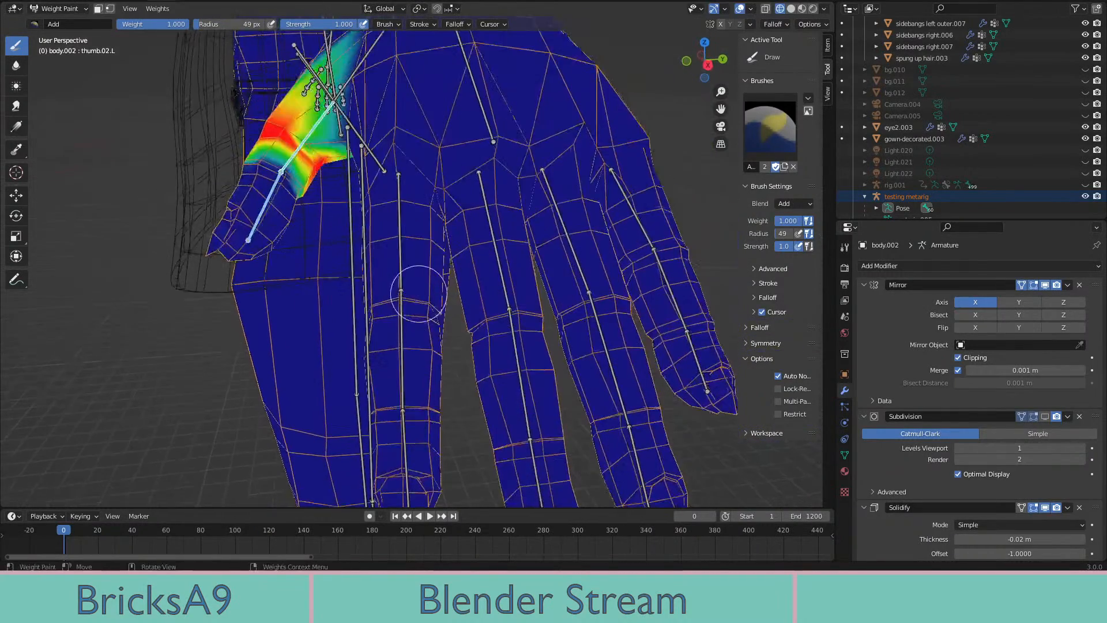
key("r")
left_click(571, 297)
mouse_move(571, 297)
middle_mouse_down()
mouse_move(611, 288)
mouse_move(478, 256)
middle_mouse_up()
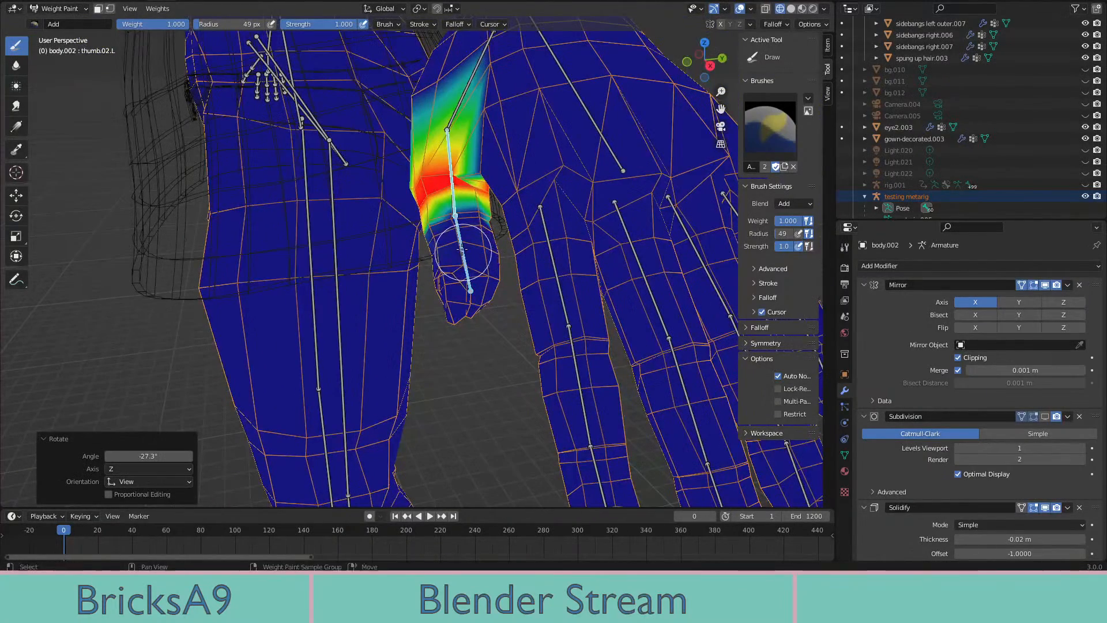
Select the thumb.03.L bone and rotate it to test how the thumb tip deforms
left_click(452, 201, "shift")
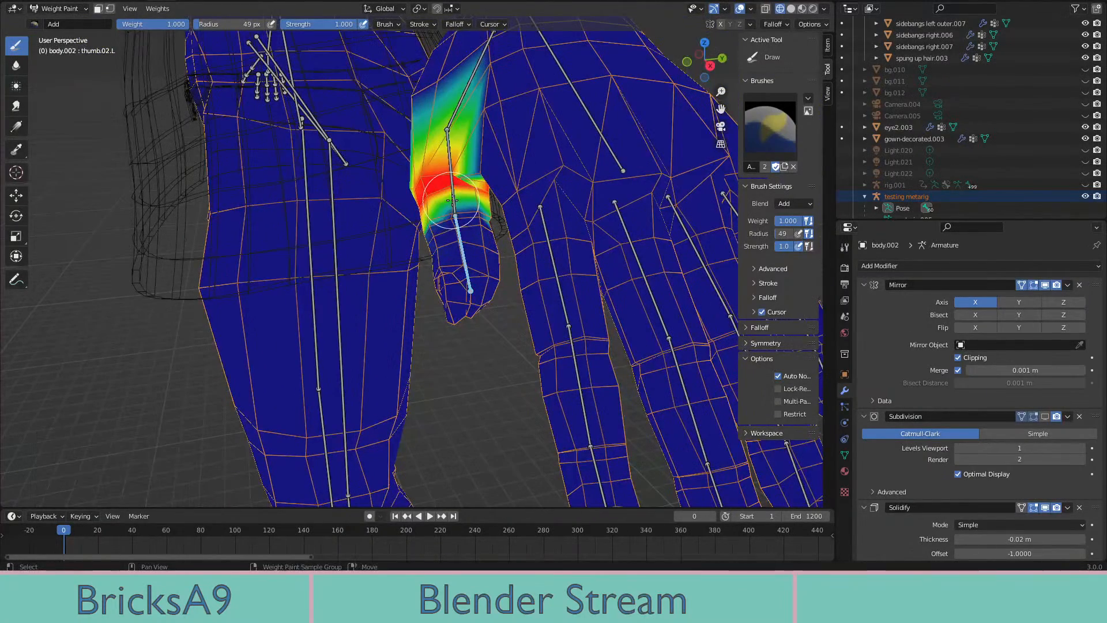
left_click(464, 257)
key("r")
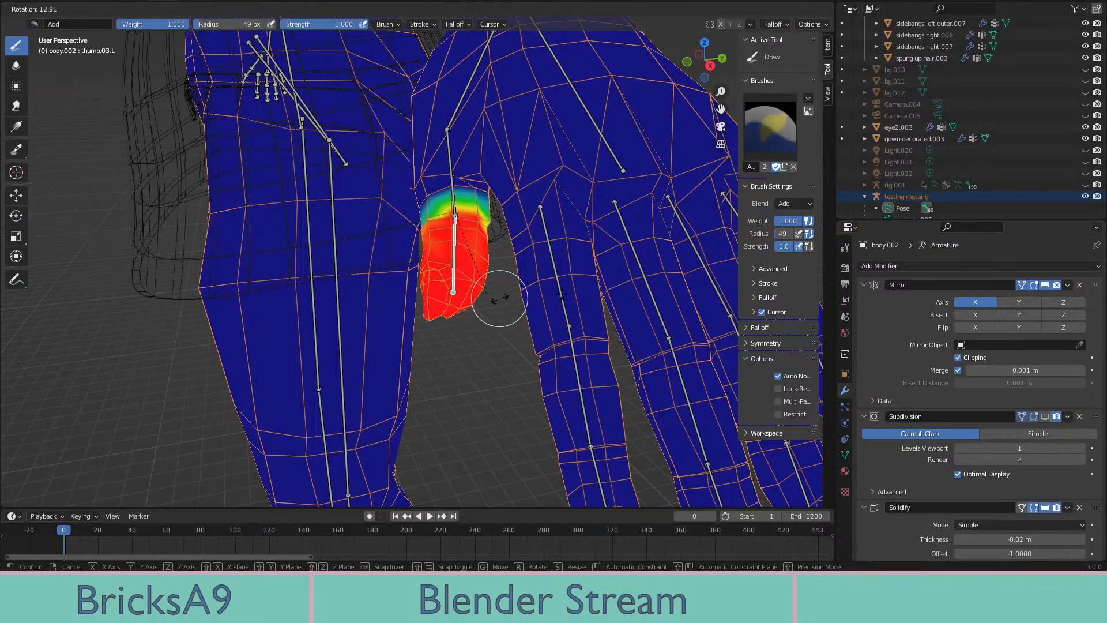
left_click(593, 258)
middle_click_drag(594, 258, 503, 299)
Undo the test rotations and bone selections made on the thumb
key("ctrl+z")
key("ctrl+z")
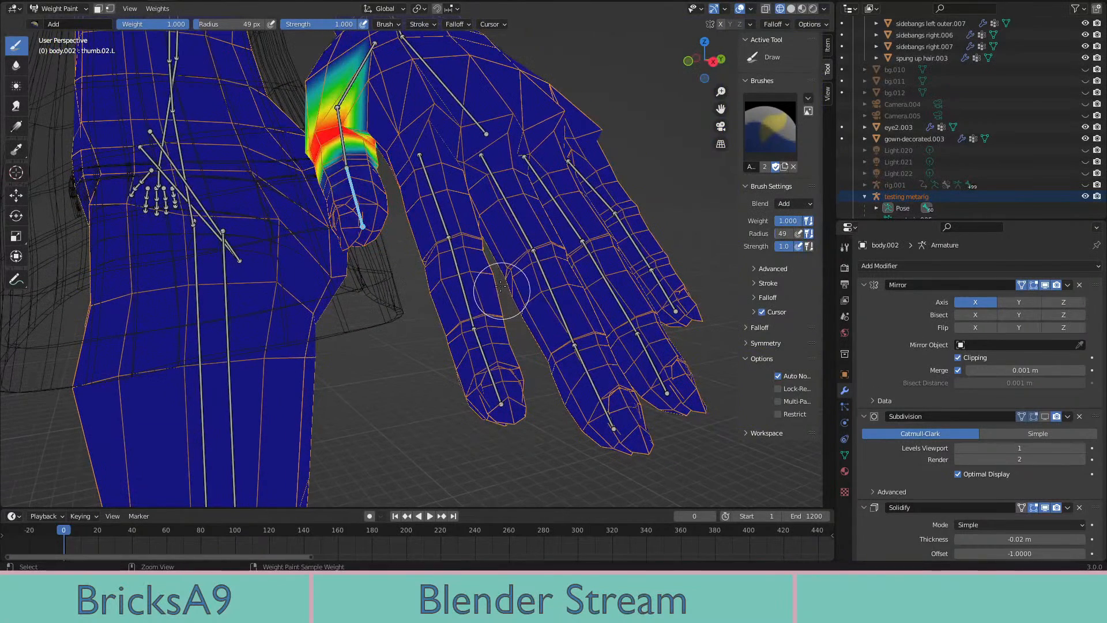
key("ctrl+z")
key("ctrl+z")
key("ctrl+z")
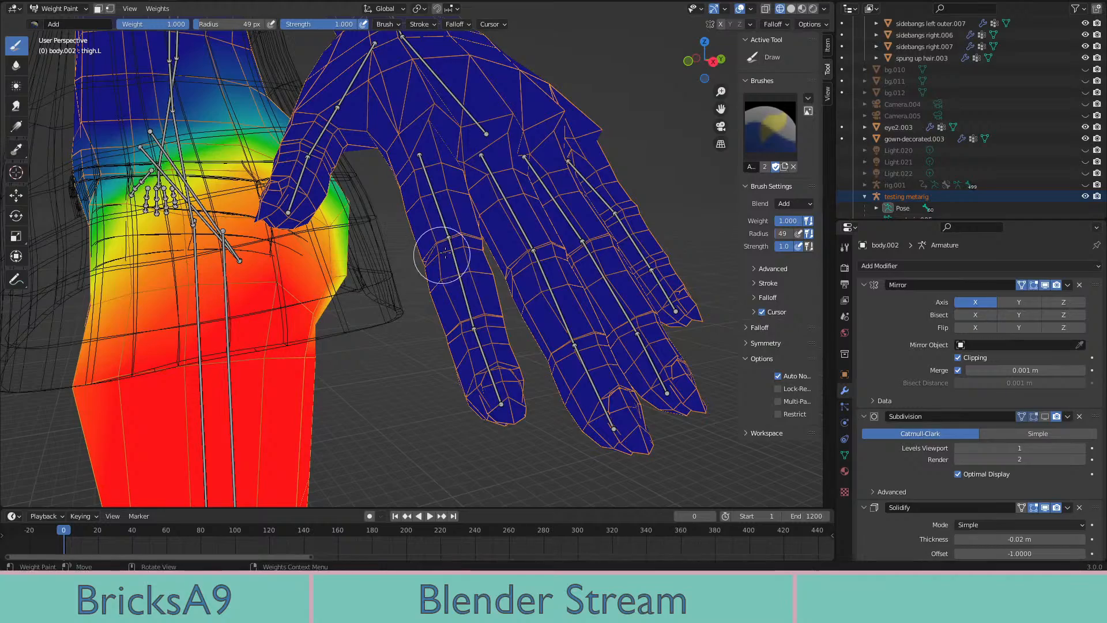
Select the f_index.01.L bone to inspect its weights, and undo the selection
left_click(441, 210, "ctrl")
middle_click_drag(484, 231, 484, 193)
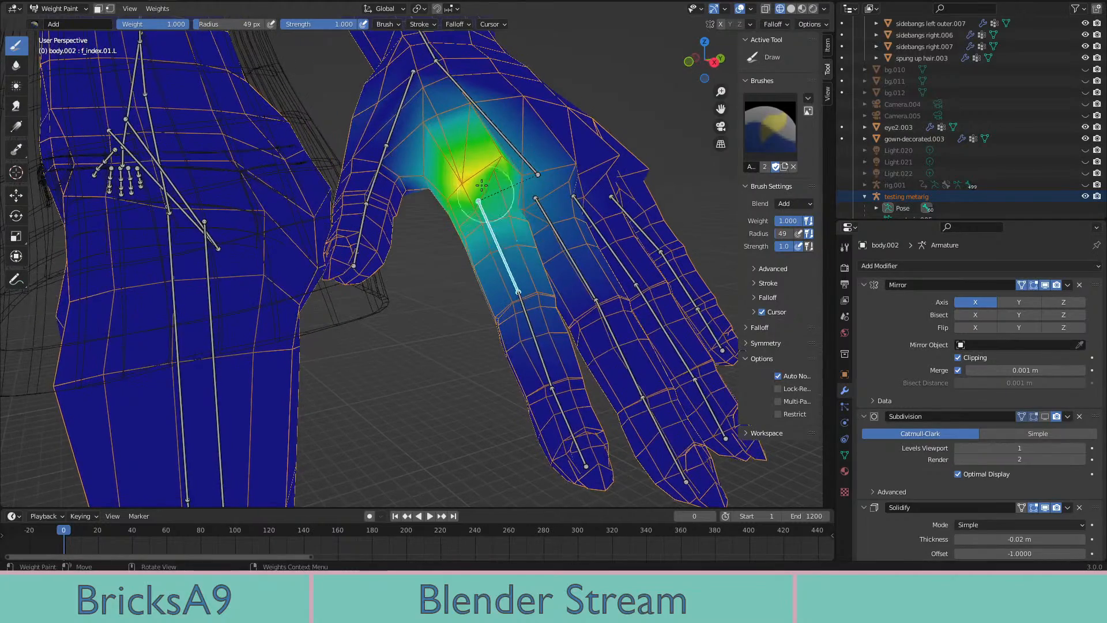
middle_click_drag(528, 231, 470, 246)
left_click_drag(486, 224, 495, 263)
key("ctrl+z")
key("ctrl+z")
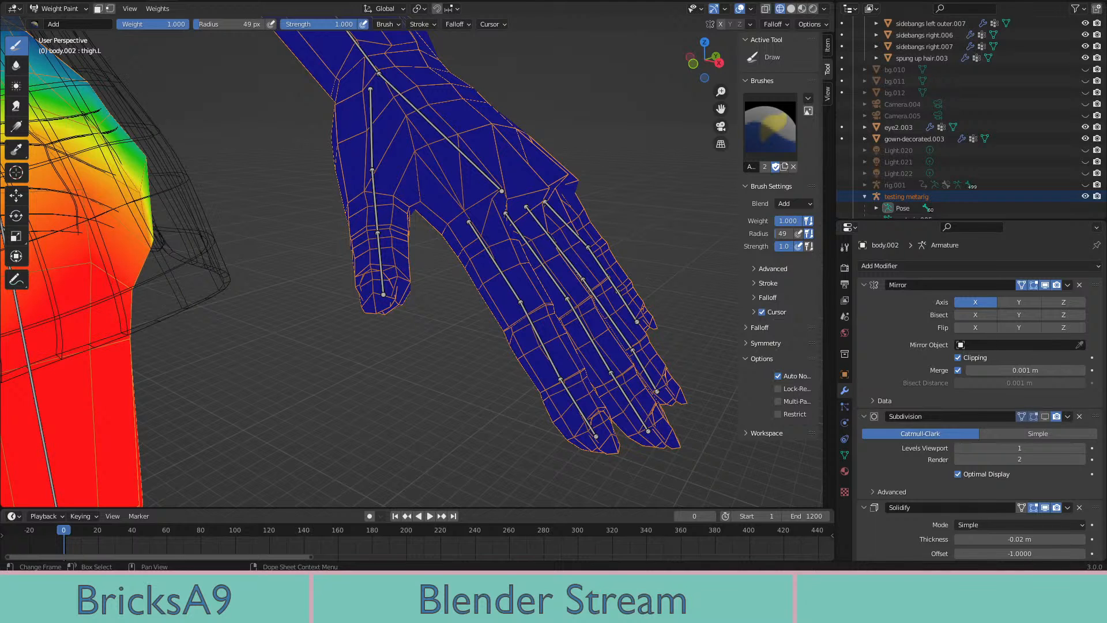
Select the f_index.01.L bone at the base of the index finger
middle_click_drag(557, 320, 478, 302)
scroll(404, 248, "up", 3)
scroll(416, 250, "down", 2)
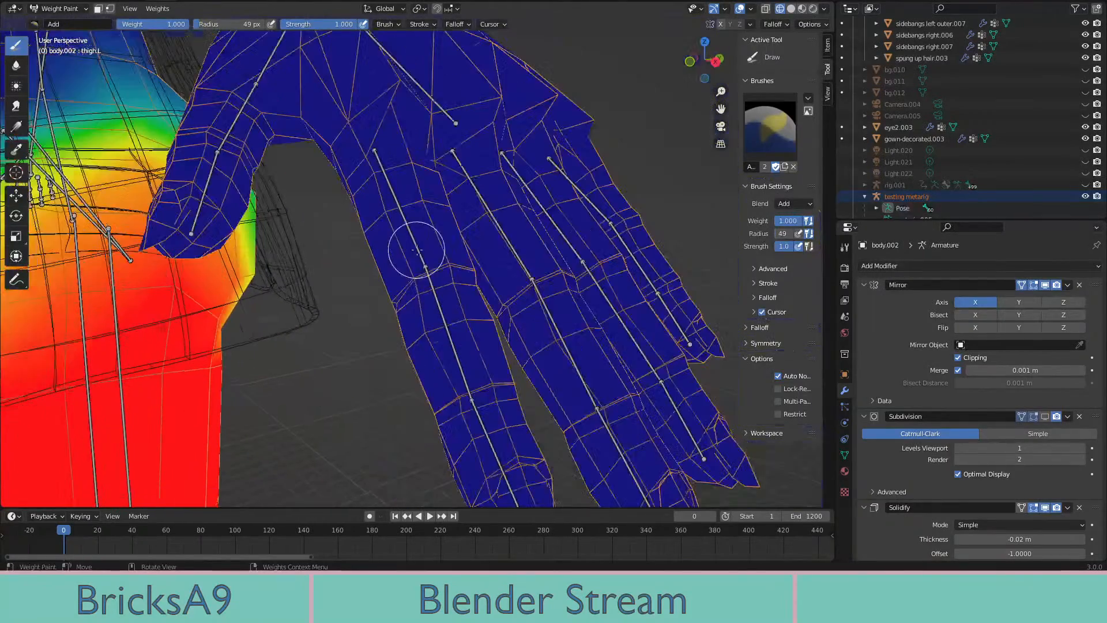
left_click(412, 236, "ctrl")
middle_click_drag(425, 247, 455, 288)
Add the hand.L bone to the selection, test-rotate the hand, and undo the rotation
left_click(396, 244, "ctrl+shift")
key("r")
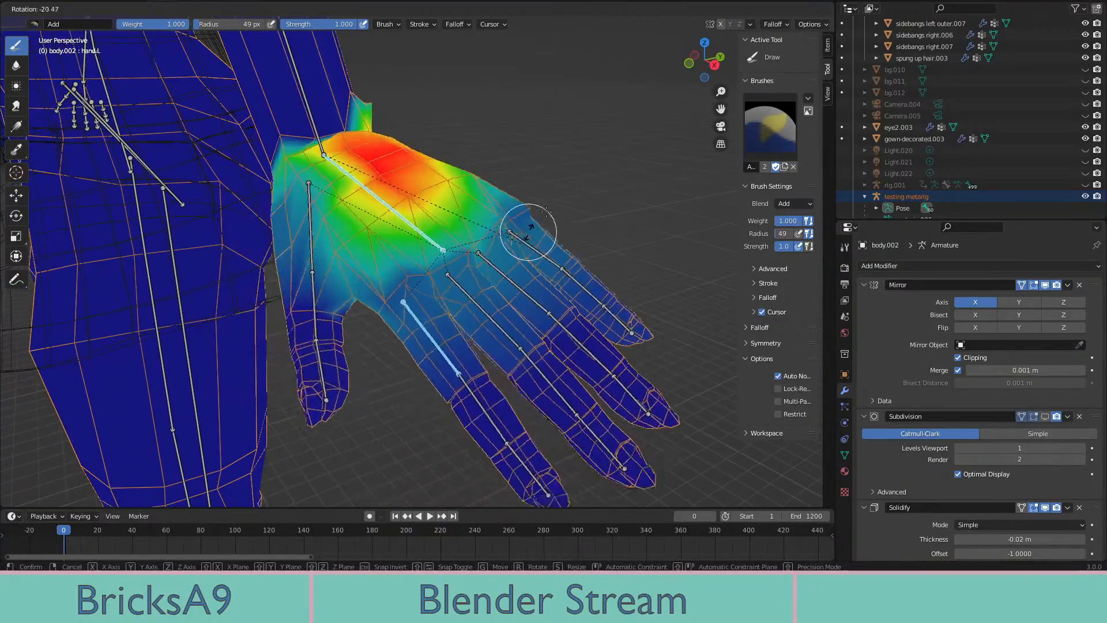
left_click(284, 312)
key("ctrl+z")
Switch to the Subtract brush at strength 0.748 and remove hand.L weight from the protruding flap at the wrist
mouse_move(457, 290)
middle_mouse_down()
mouse_move(375, 289)
mouse_move(657, 349)
mouse_move(598, 345)
mouse_move(271, 415)
mouse_move(606, 257)
mouse_move(560, 279)
mouse_move(577, 275)
middle_mouse_up()
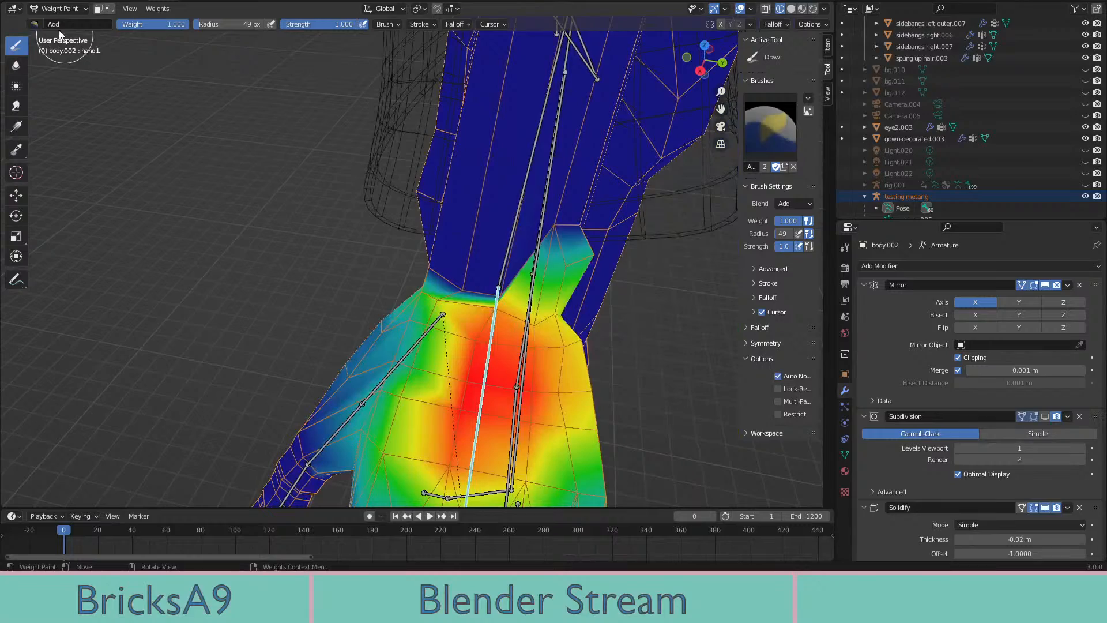
left_click(332, 70)
left_click_drag(600, 245, 557, 256)
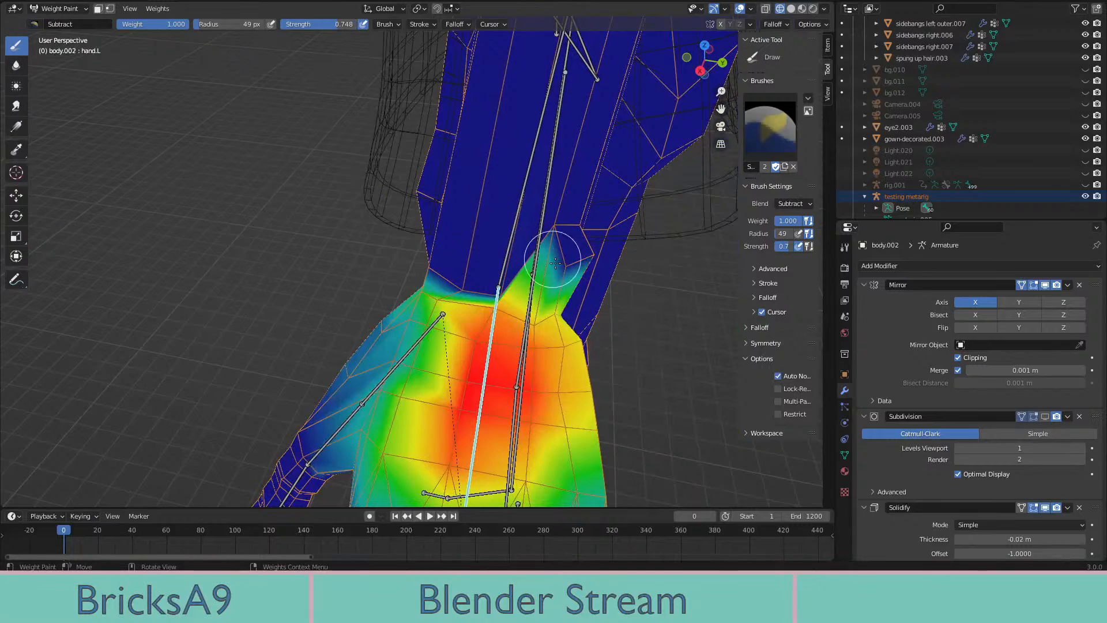
Subtract more hand.L weight around the base of the wrist flap and the adjoining wrist vertices
mouse_move(558, 255)
middle_mouse_down()
mouse_move(467, 230)
mouse_move(321, 161)
middle_mouse_up()
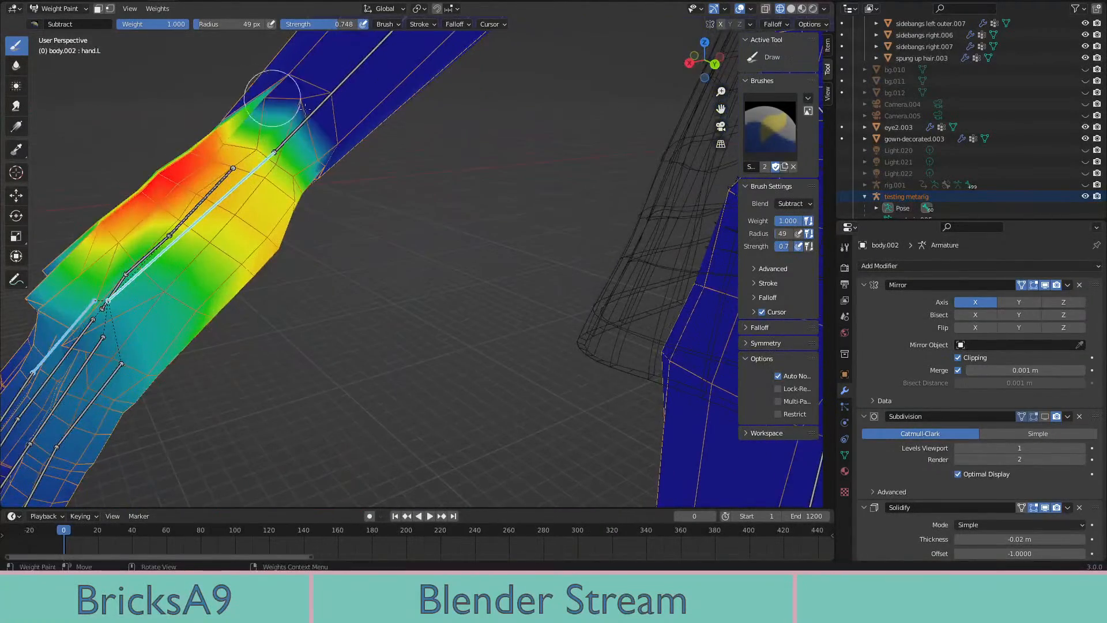
middle_click_drag(272, 98, 395, 240)
middle_click_drag(388, 280, 487, 306)
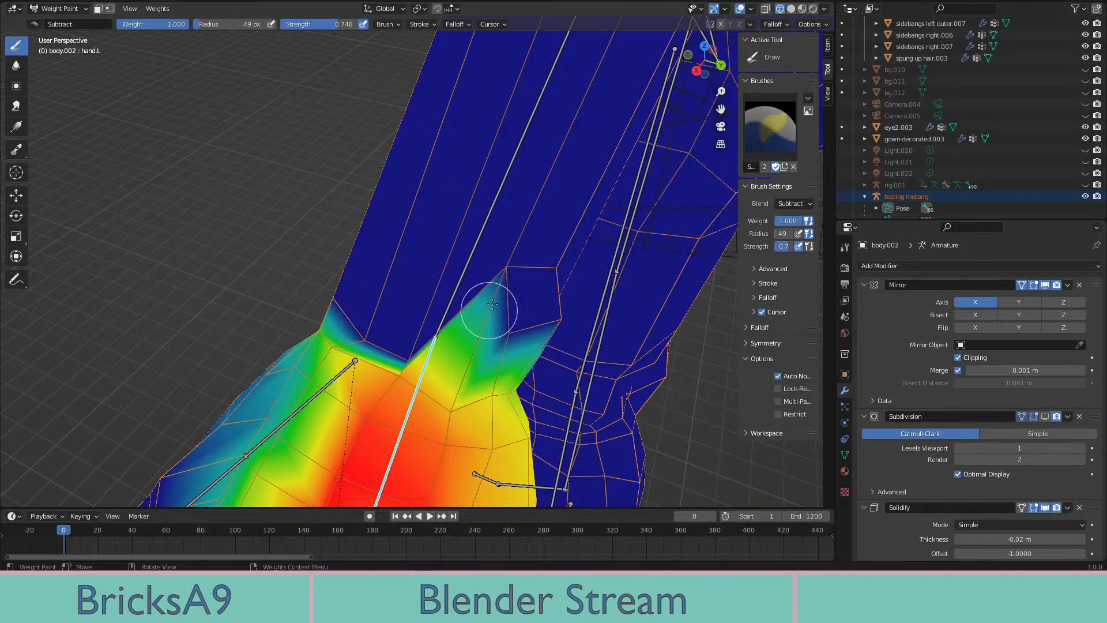
mouse_move(441, 391)
left_mouse_down()
mouse_move(395, 382)
mouse_move(388, 362)
left_mouse_up()
middle_click_drag(538, 380, 547, 461)
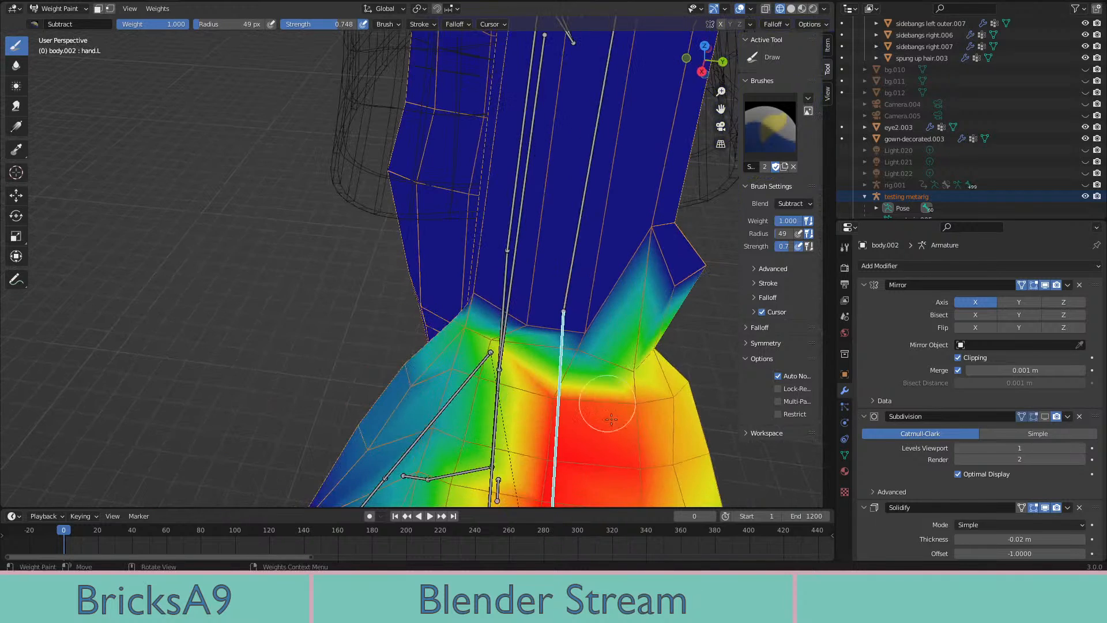
Test-rotate the hand.L bone about 30°, and undo the rotation, the wrist weight strokes and the hand bone selection
key("r")
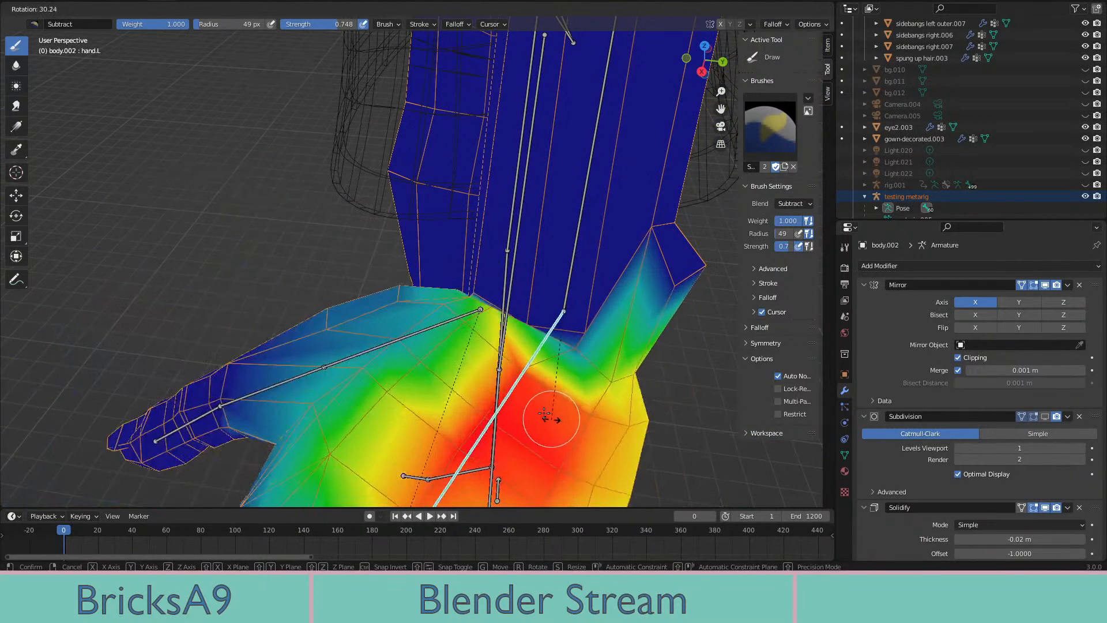
left_click(544, 412)
key("ctrl+z")
key("ctrl+z")
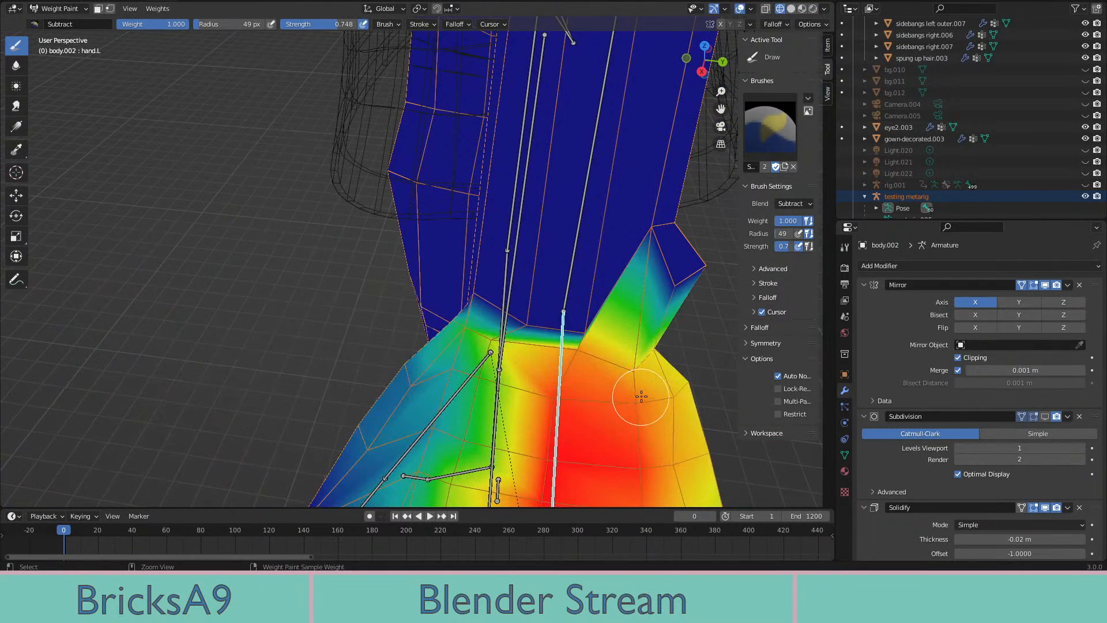
key("ctrl+z")
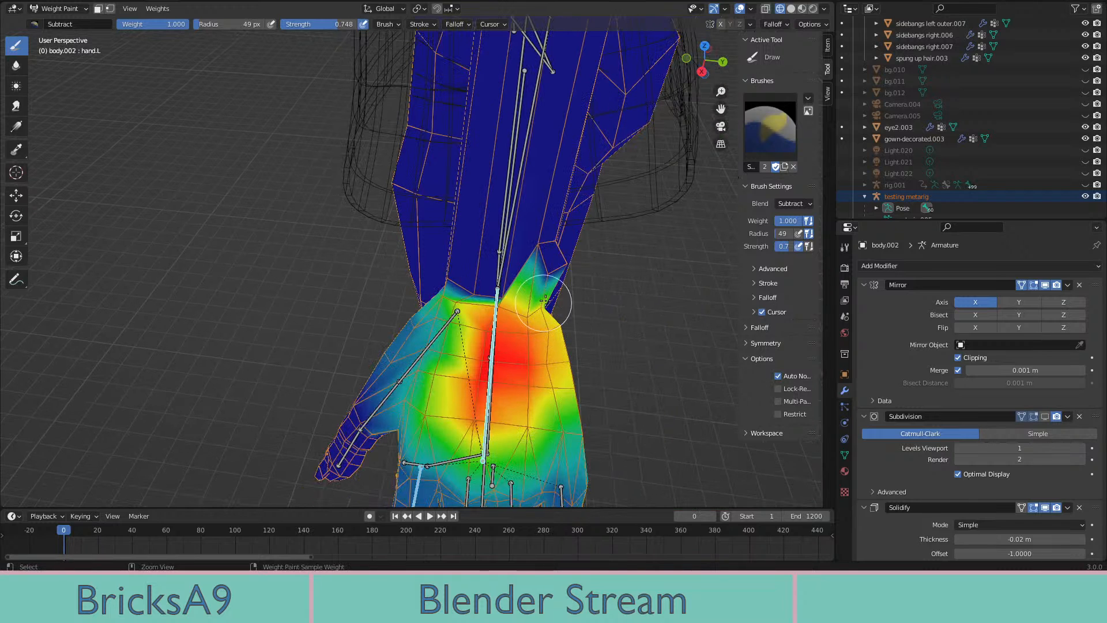
key("ctrl+z")
middle_click_drag(579, 317, 557, 299)
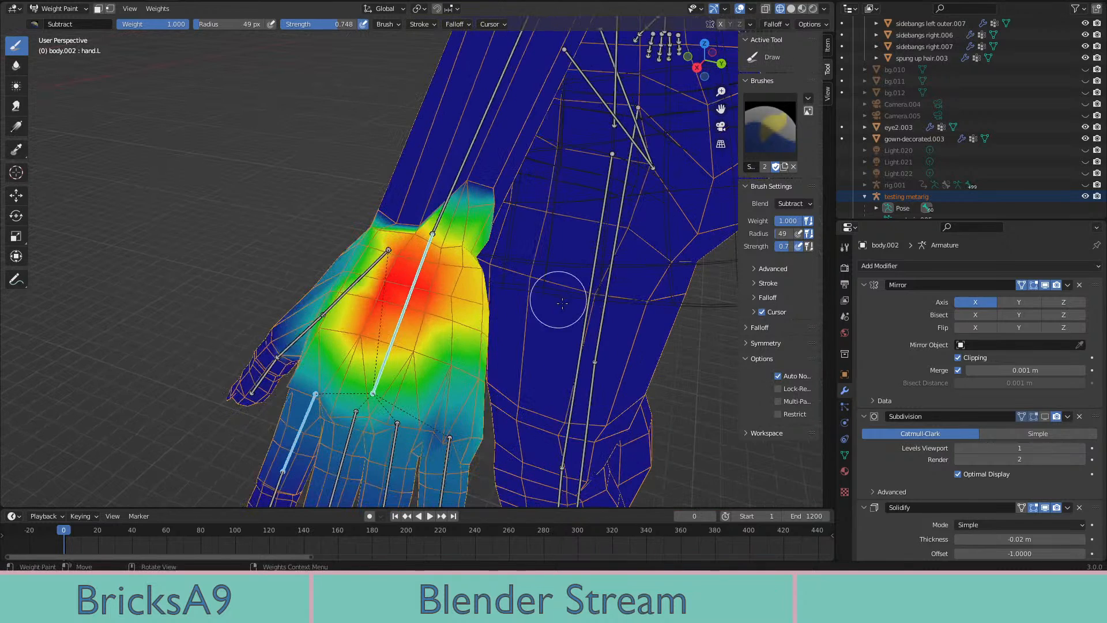
key("ctrl+z")
Rotate the f_index.01.L bone about 57° to test the index finger's deformation, and undo the rotation
middle_click_drag(555, 428, 552, 312, "shift")
scroll(552, 313, "up", 3)
key("r")
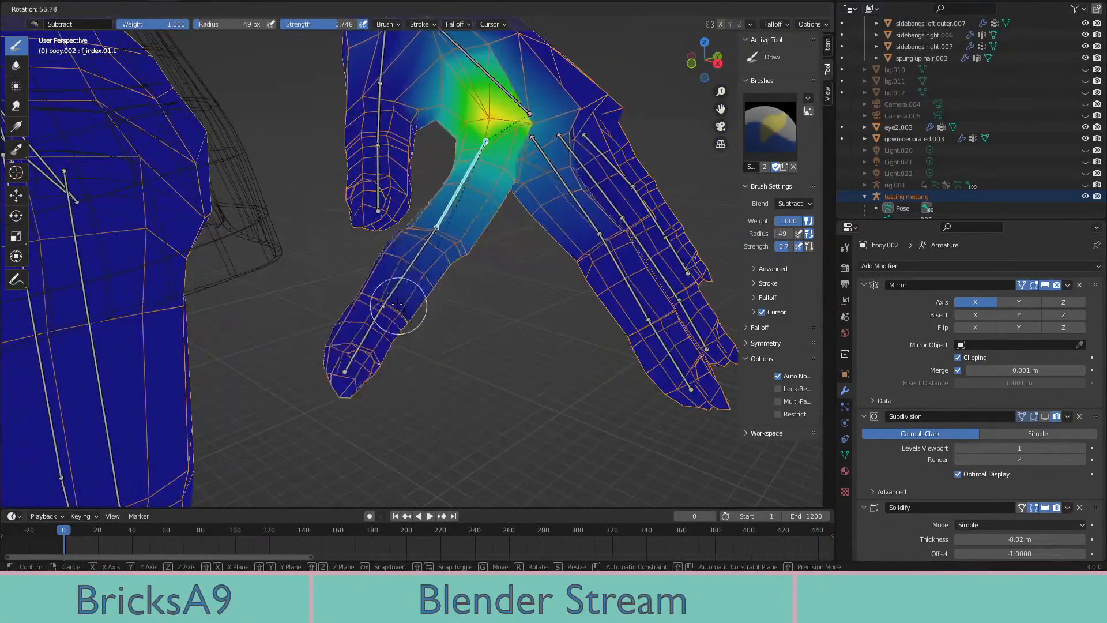
left_click(426, 305)
key("ctrl+z")
mouse_move(488, 302)
middle_mouse_down()
mouse_move(501, 301)
mouse_move(476, 295)
middle_mouse_up()
middle_click_drag(476, 291, 453, 260)
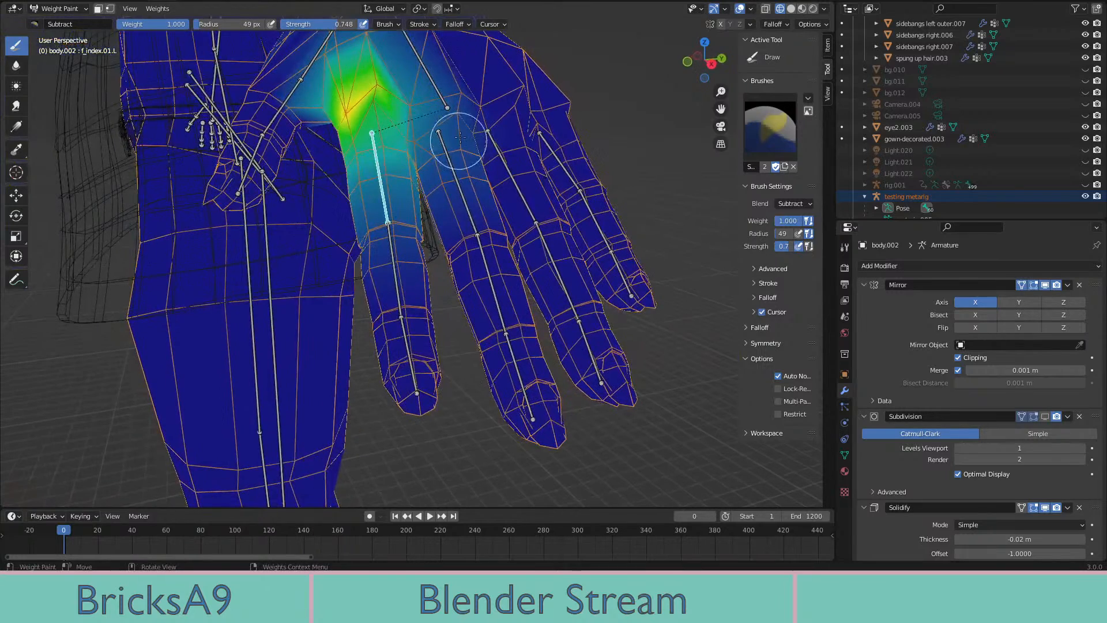
Subtract f_index.01.L weight at strength 1.000 from the base of the middle finger and the surrounding back of the hand
middle_click_drag(458, 141, 416, 190)
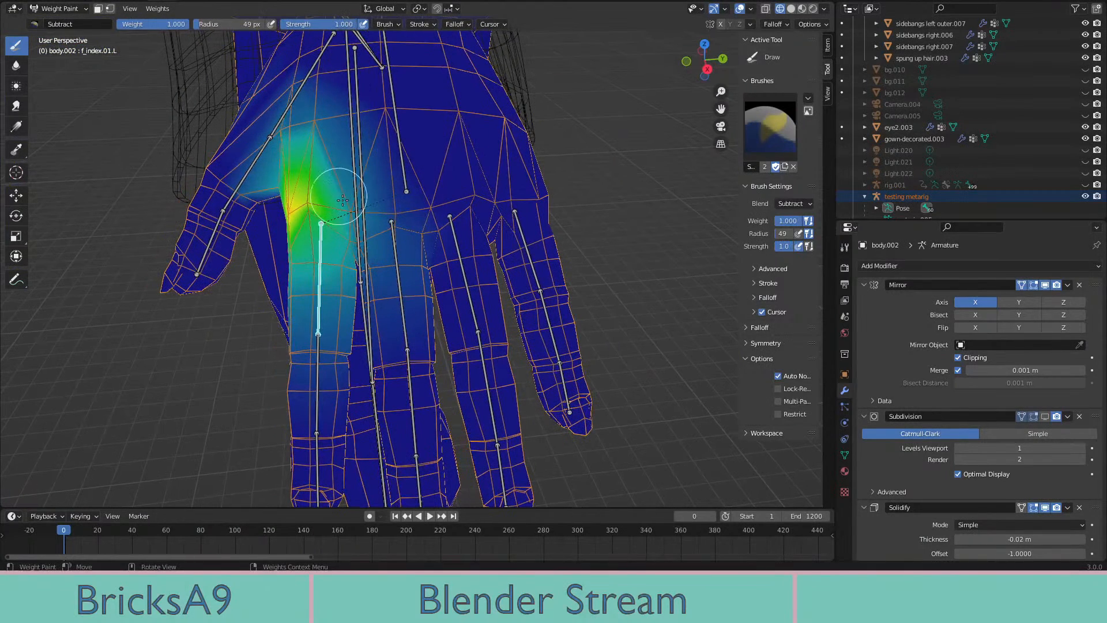
mouse_move(343, 199)
left_mouse_down()
mouse_move(395, 227)
mouse_move(382, 292)
mouse_move(475, 290)
left_mouse_up()
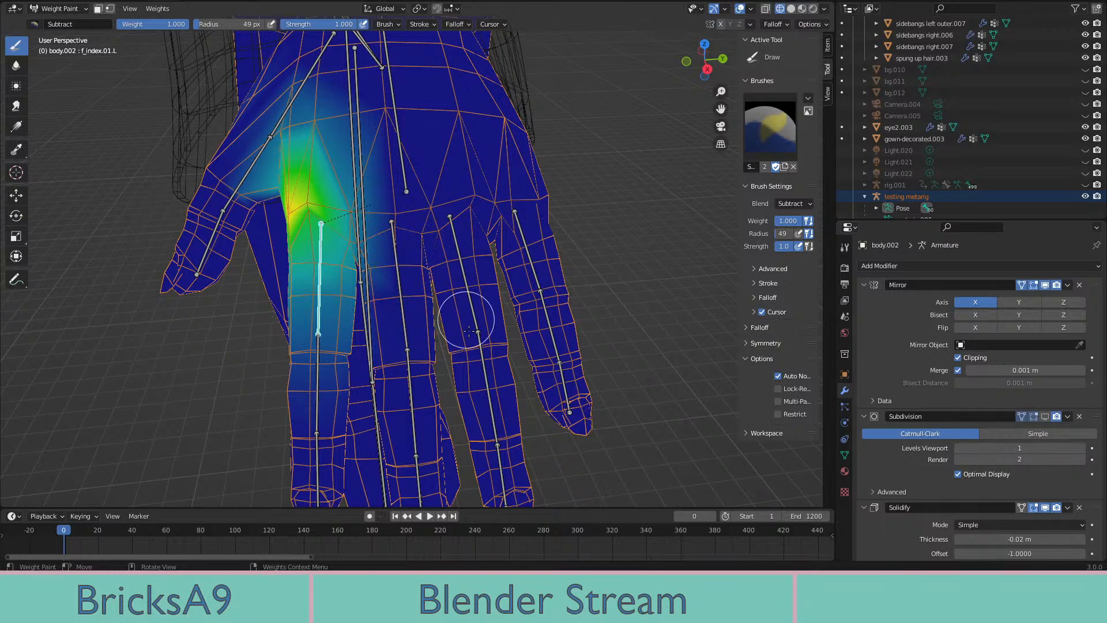
middle_click_drag(412, 321, 321, 153)
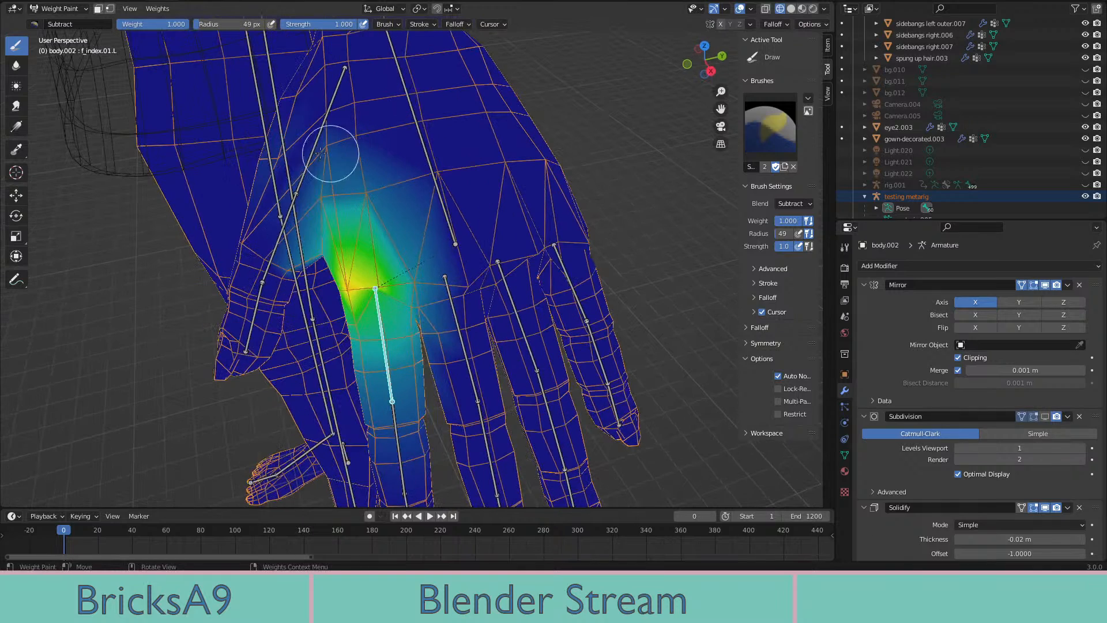
middle_click_drag(291, 227, 364, 169)
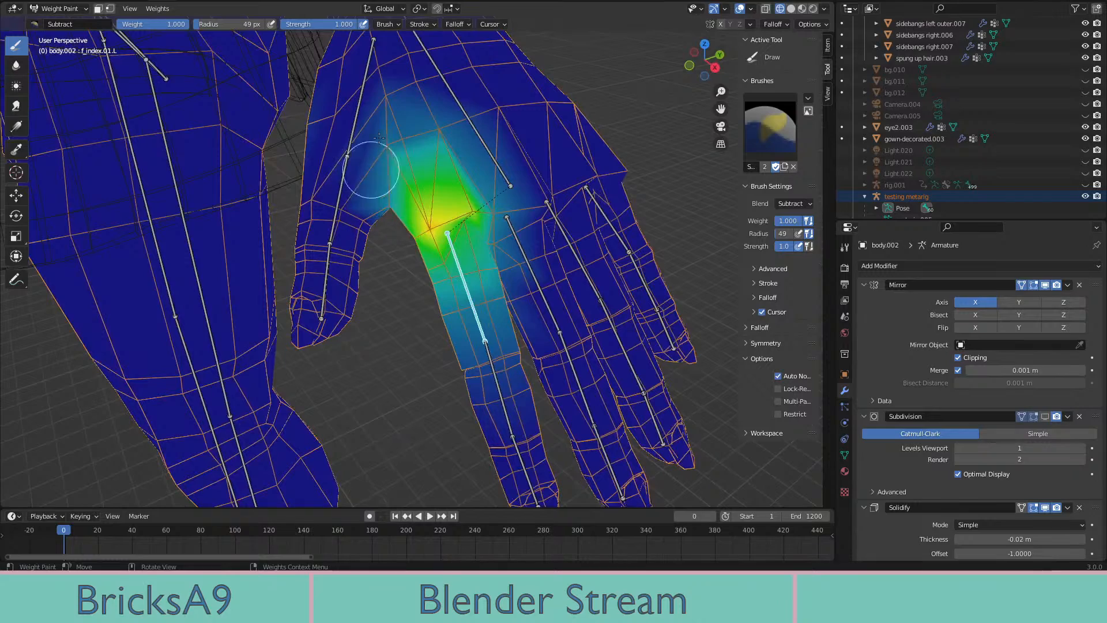
mouse_move(379, 136)
left_mouse_down()
mouse_move(383, 220)
mouse_move(392, 134)
mouse_move(451, 115)
left_mouse_up()
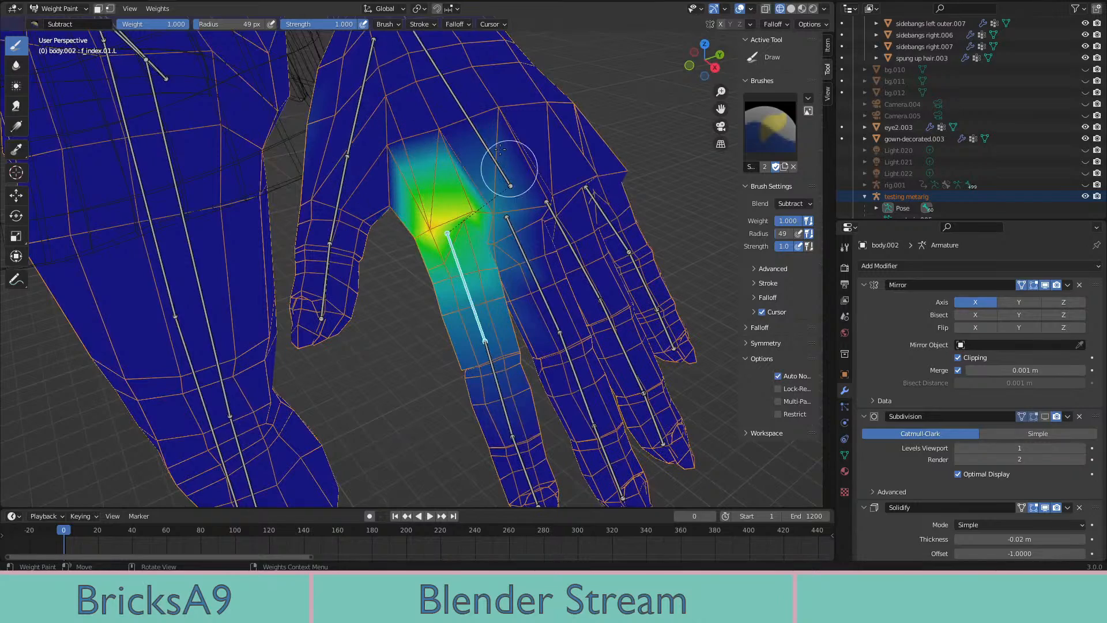
middle_click_drag(514, 198, 383, 111)
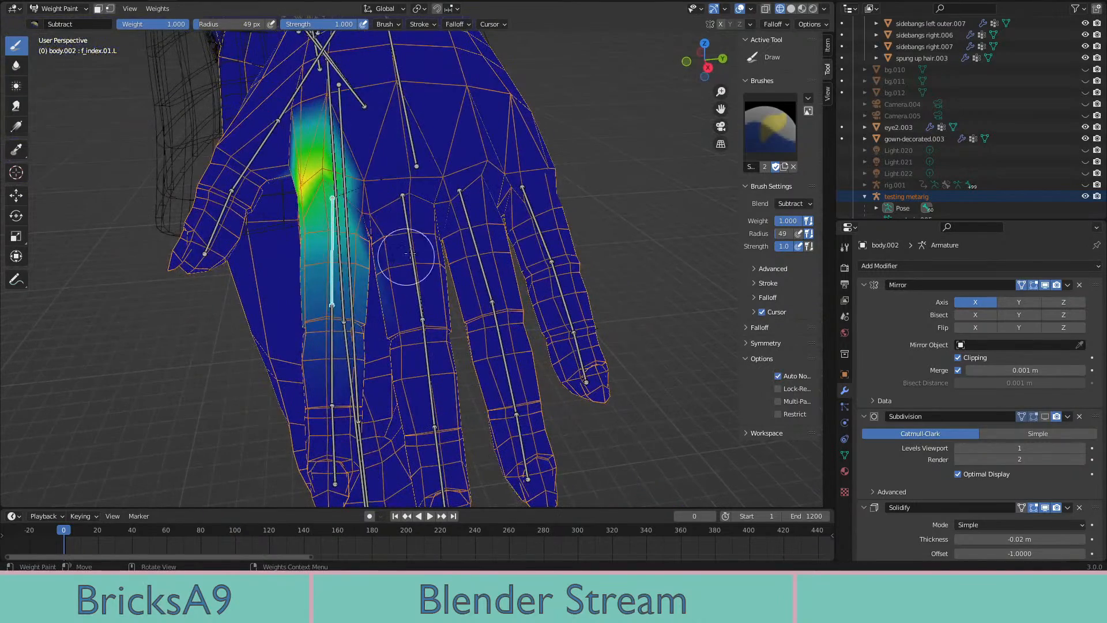
Subtract f_index.01.L weight from the palm below the index and middle fingers
mouse_move(406, 253)
middle_mouse_down()
mouse_move(520, 165)
mouse_move(613, 116)
mouse_move(548, 173)
mouse_move(487, 202)
mouse_move(394, 185)
middle_mouse_up()
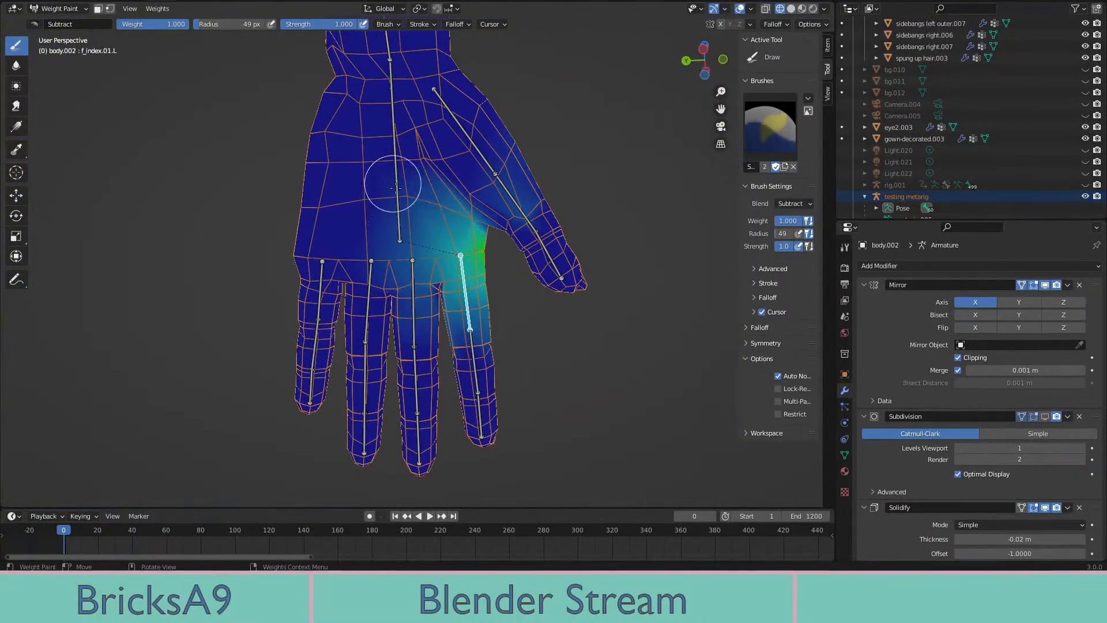
left_click_drag(395, 186, 416, 261)
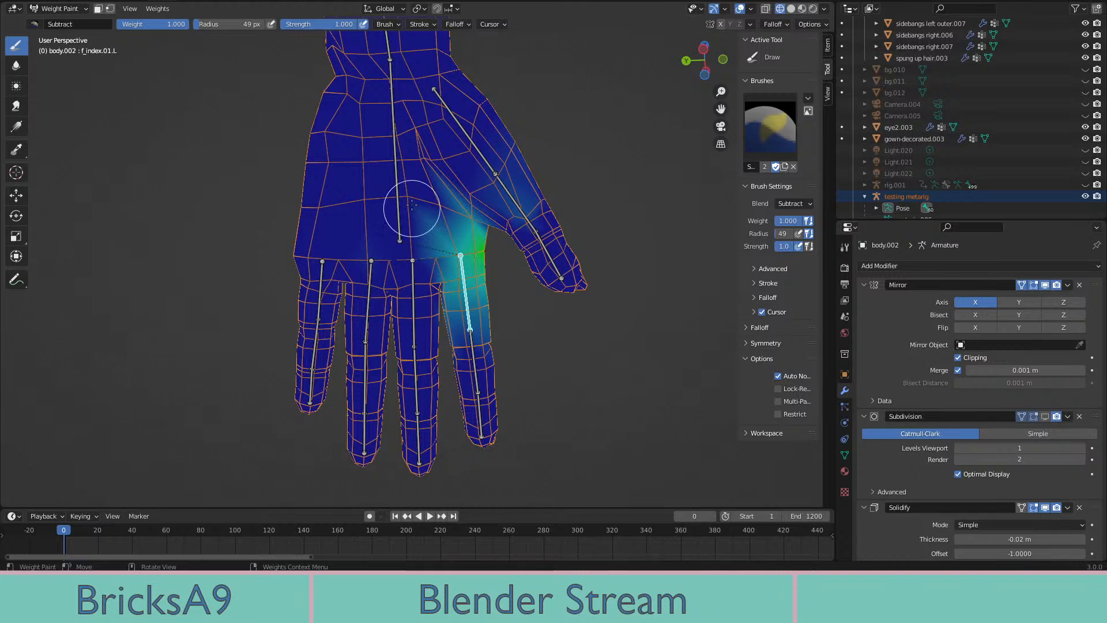
scroll(435, 234, "up", 2)
mouse_move(455, 222)
left_mouse_down()
mouse_move(458, 241)
mouse_move(468, 239)
left_mouse_up()
mouse_move(461, 171)
left_mouse_down()
mouse_move(496, 163)
mouse_move(505, 174)
left_mouse_up()
Remove the f_index.01.L weight from the thumb and its base on the palm side
scroll(598, 150, "up", 1)
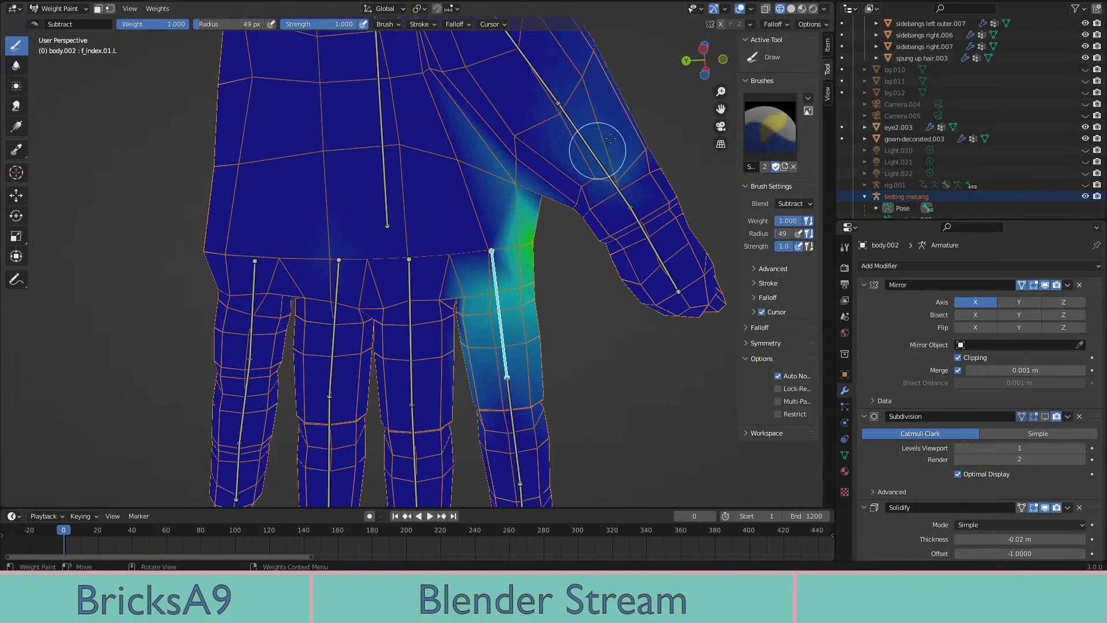
left_click_drag(611, 118, 638, 206)
left_click_drag(589, 89, 563, 69)
mouse_move(563, 69)
middle_mouse_down()
mouse_move(563, 119)
mouse_move(409, 283)
mouse_move(446, 237)
mouse_move(459, 136)
middle_mouse_up()
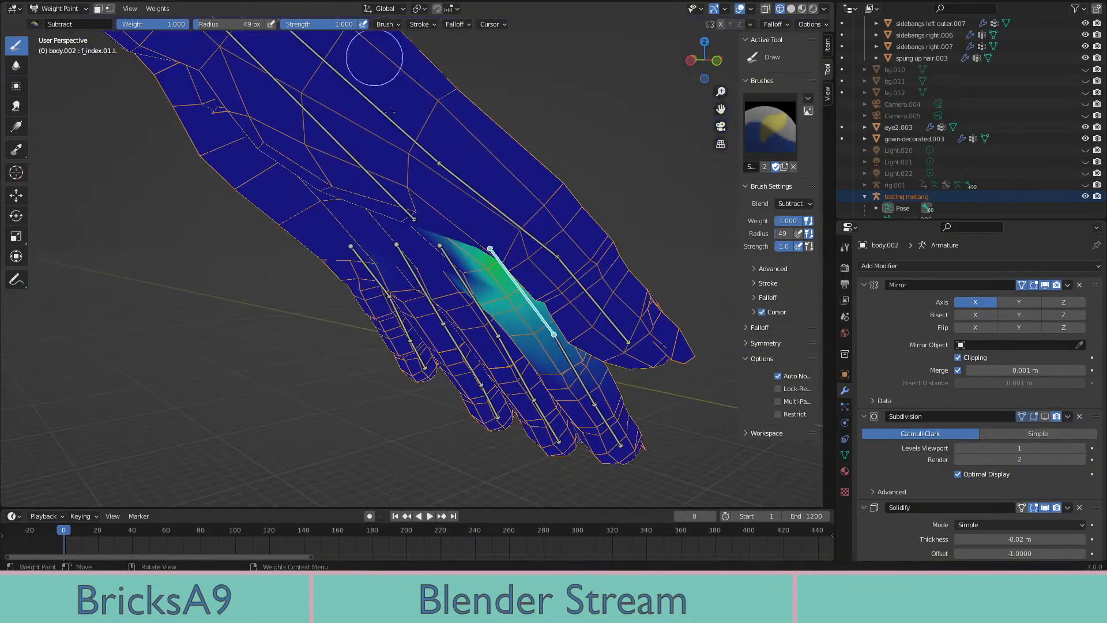
mouse_move(535, 223)
middle_mouse_down()
mouse_move(638, 168)
mouse_move(420, 210)
mouse_move(373, 142)
mouse_move(401, 190)
middle_mouse_up()
Subtract f_index.01.L weight from the web between the index and middle fingers on the palm side
scroll(637, 167, "down", 2)
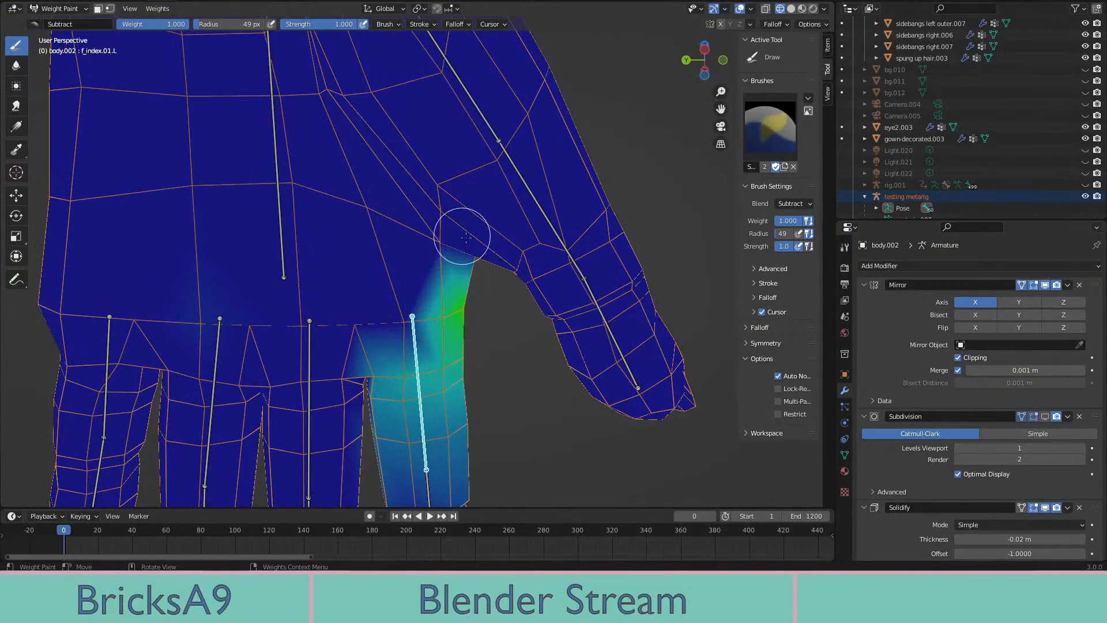
left_click_drag(376, 346, 369, 346)
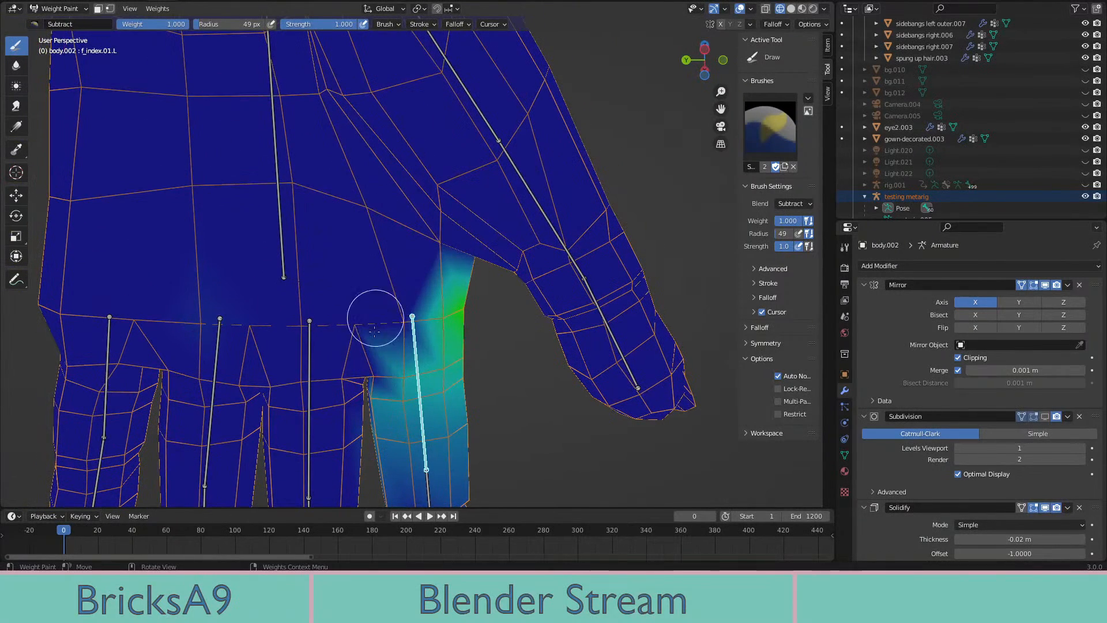
middle_click_drag(217, 316, 269, 162, "shift")
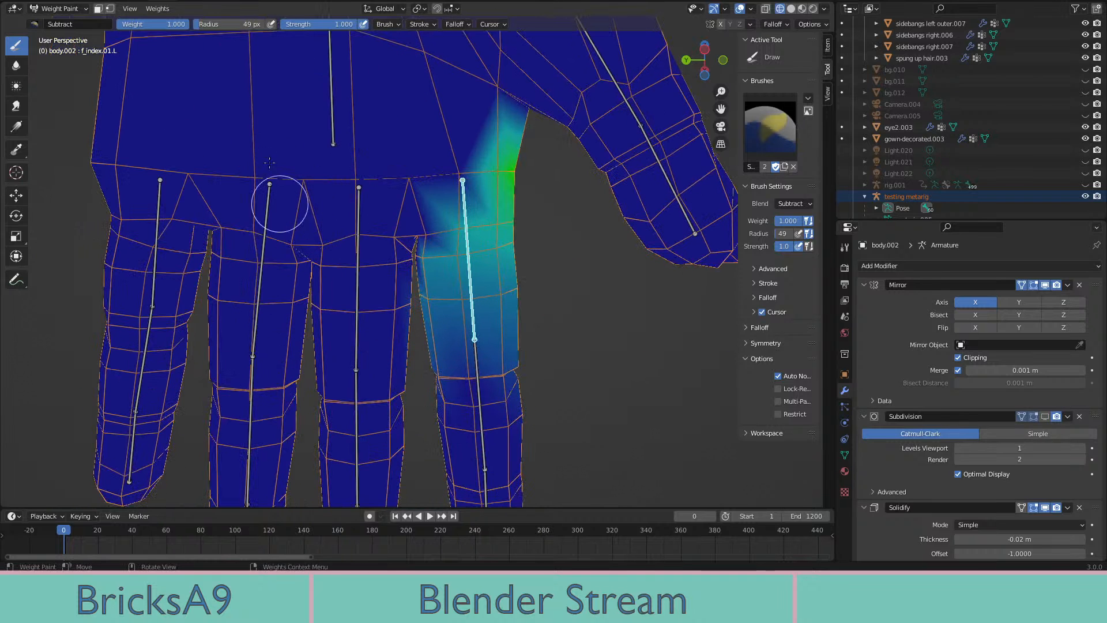
Enlarge the Subtract brush radius to 235 px and clear leftover f_index.01.L weight from the other fingers
left_click_drag(210, 26, 259, 26)
scroll(247, 390, "down", 3)
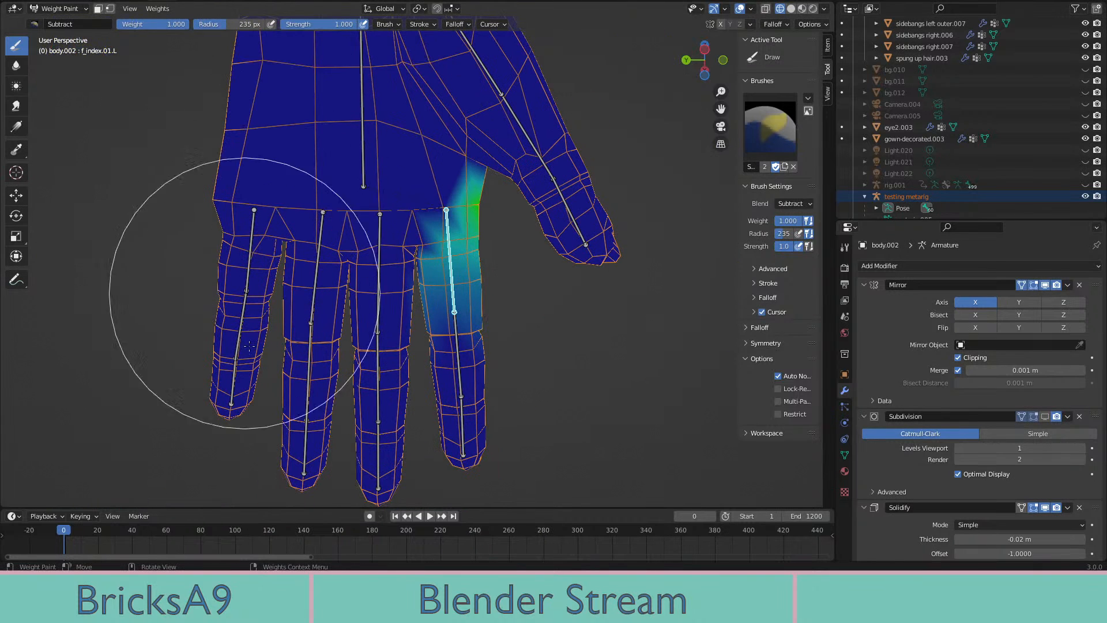
middle_click_drag(235, 464, 564, 172)
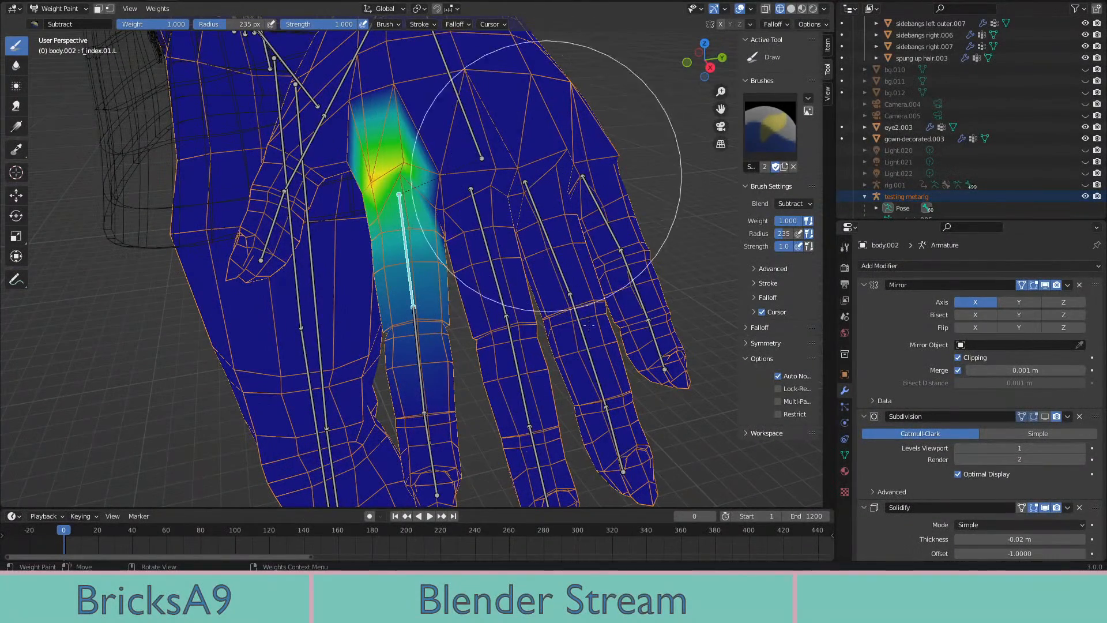
mouse_move(655, 432)
middle_mouse_down()
mouse_move(603, 204)
mouse_move(484, 178)
middle_mouse_up()
scroll(162, 35, "up", 5)
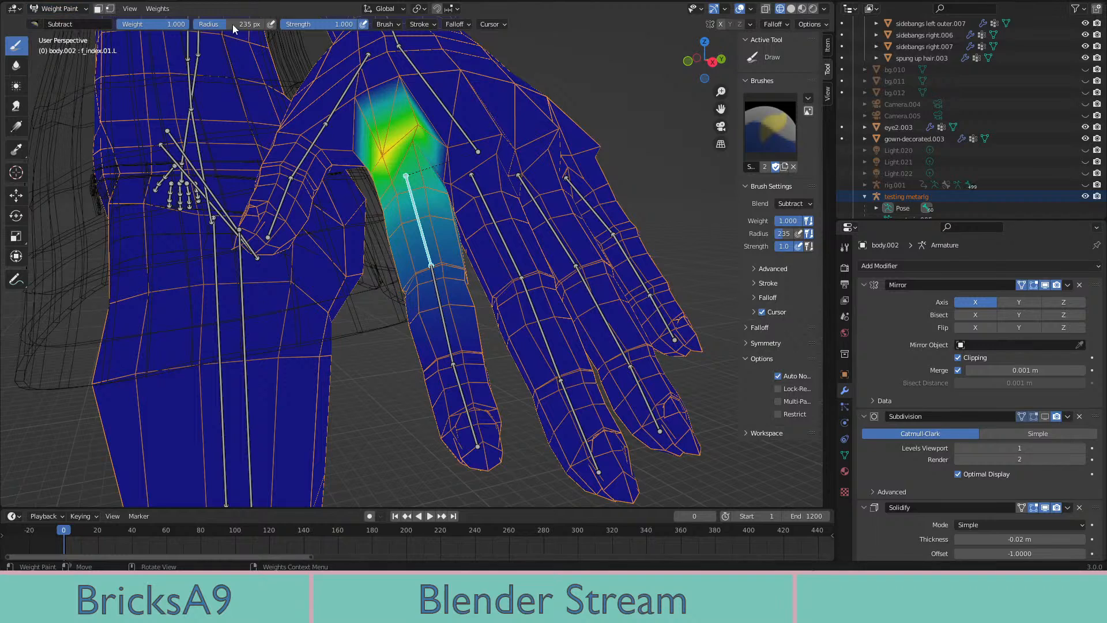
Set the brush radius to 92 px, rotate the f_index.01.L bone about 82° as a test, and undo the rotation
left_click_drag(231, 24, 222, 23)
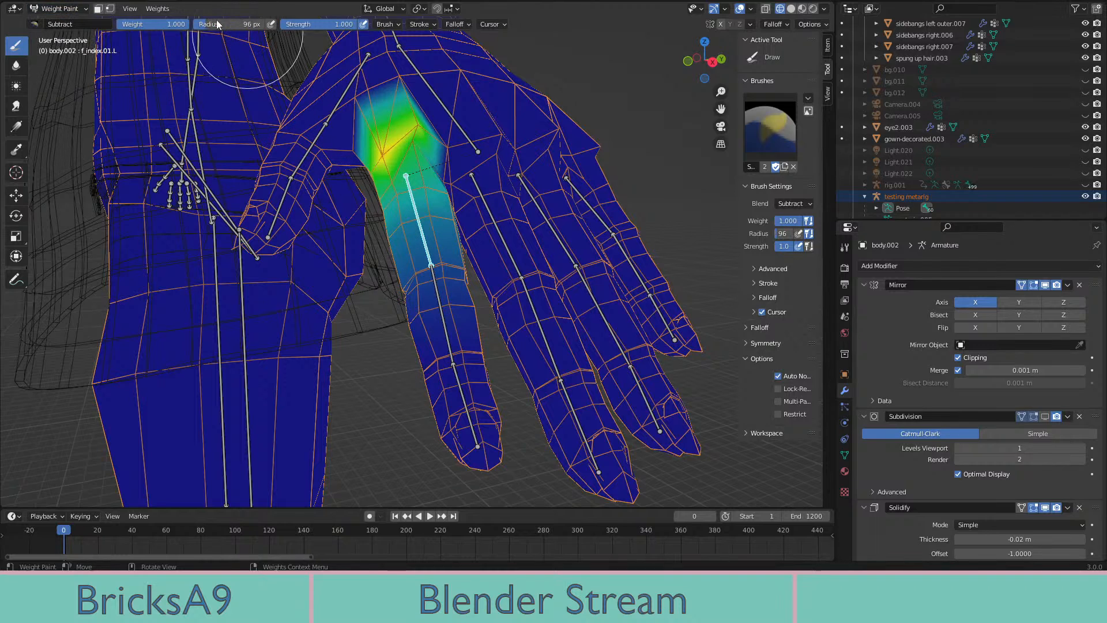
middle_click_drag(508, 196, 476, 277)
key("r")
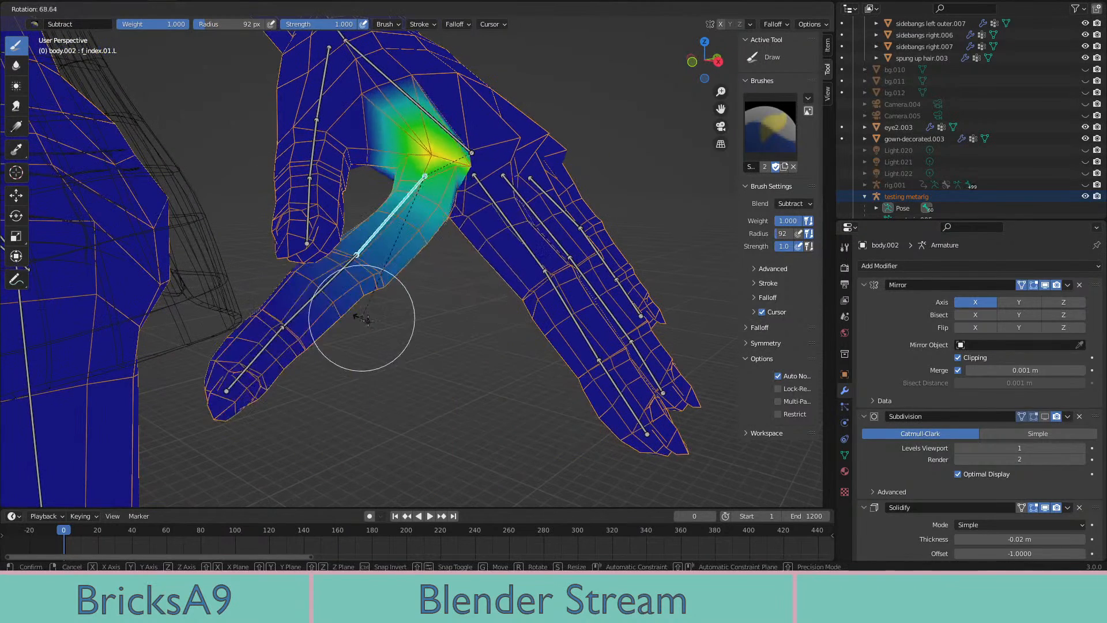
left_click(357, 298)
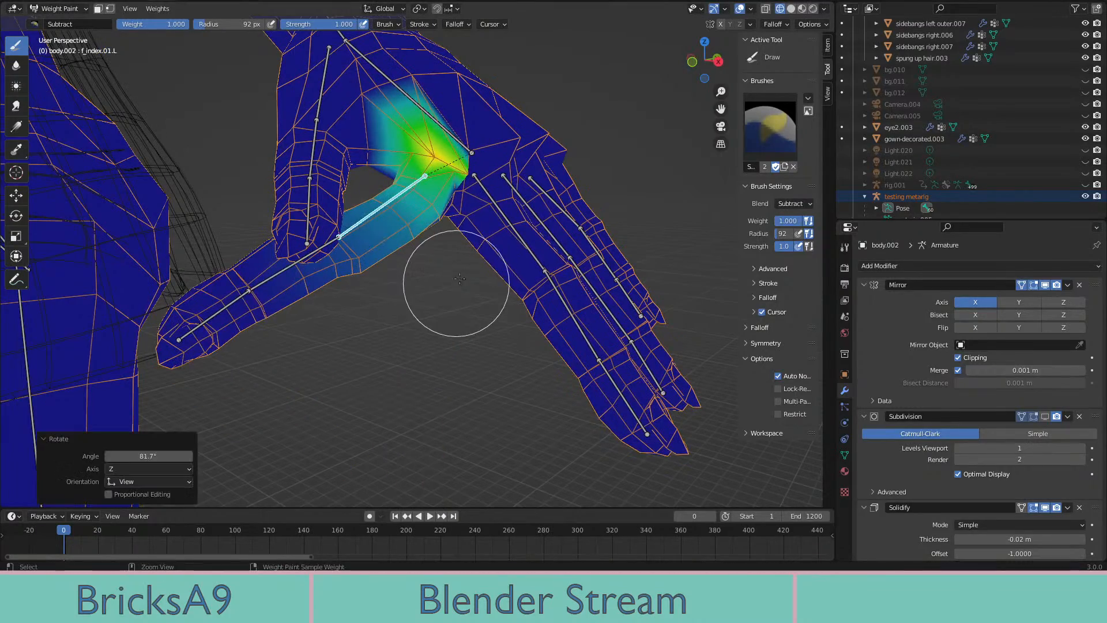
middle_click_drag(457, 296, 482, 322)
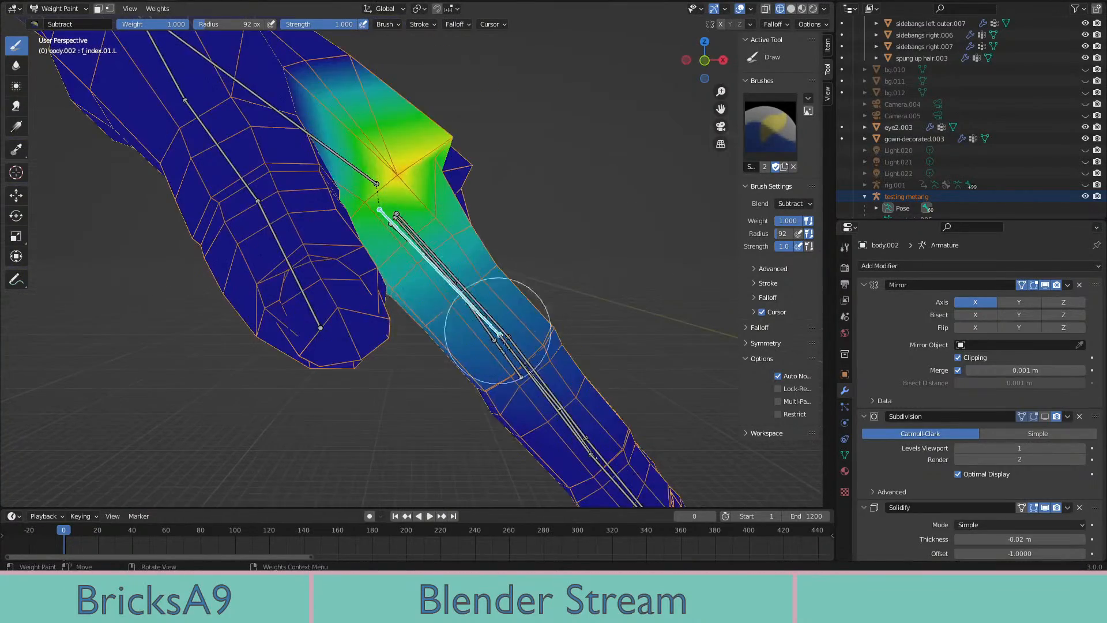
Rotate the f_index.01.L bone about 43° in side view to check the knuckle's deformation, and undo the rotation
key("r")
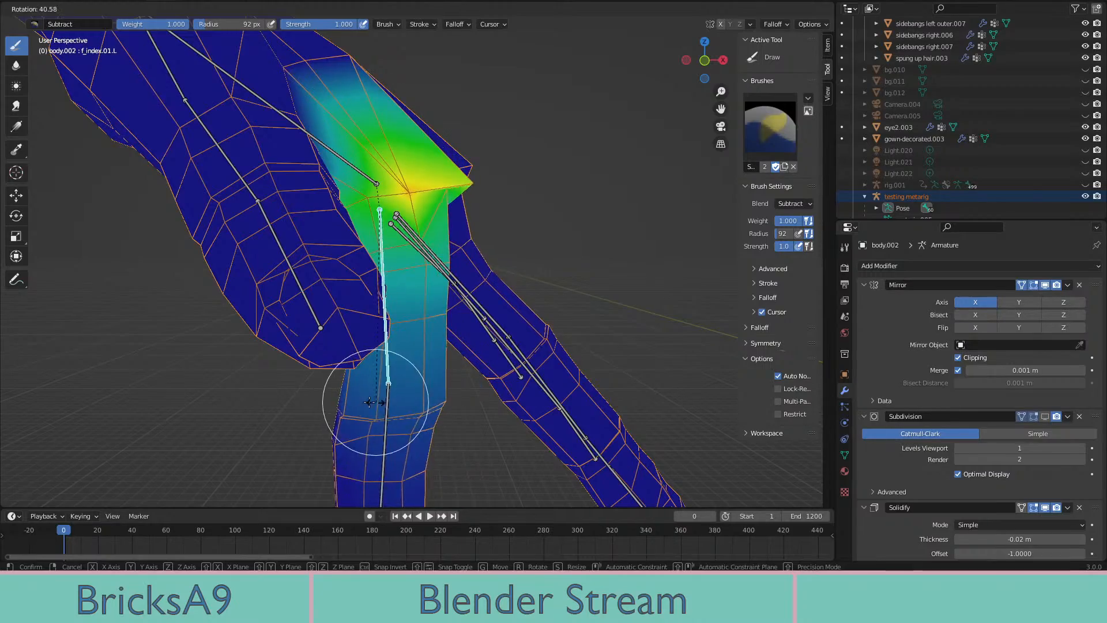
left_click(365, 395)
mouse_move(365, 395)
middle_mouse_down()
mouse_move(345, 378)
mouse_move(438, 338)
mouse_move(411, 249)
middle_mouse_up()
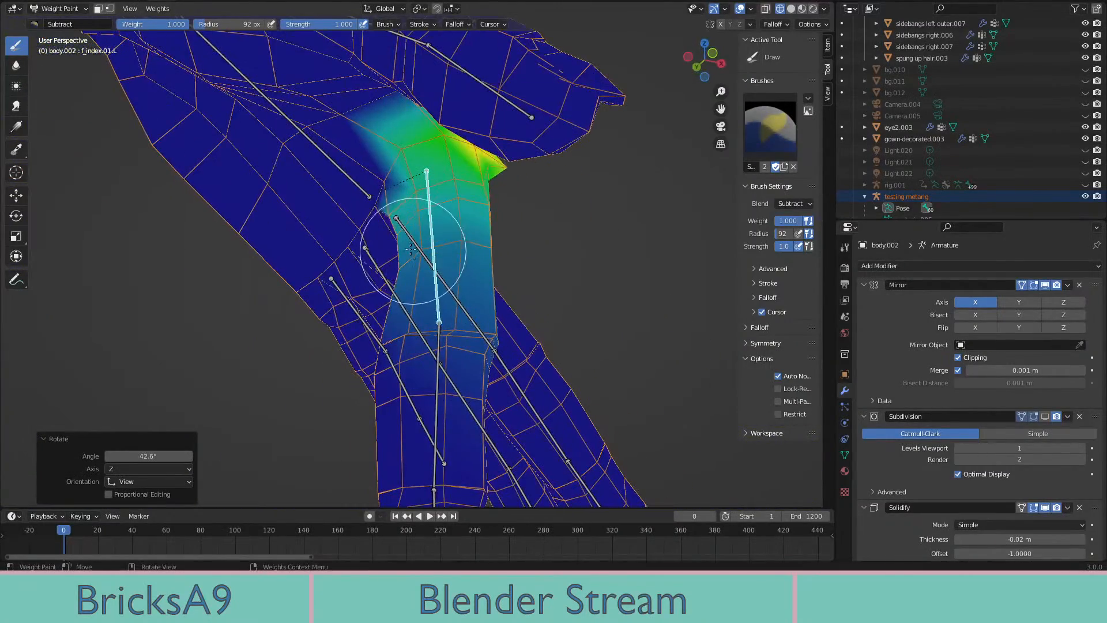
key("ctrl+z")
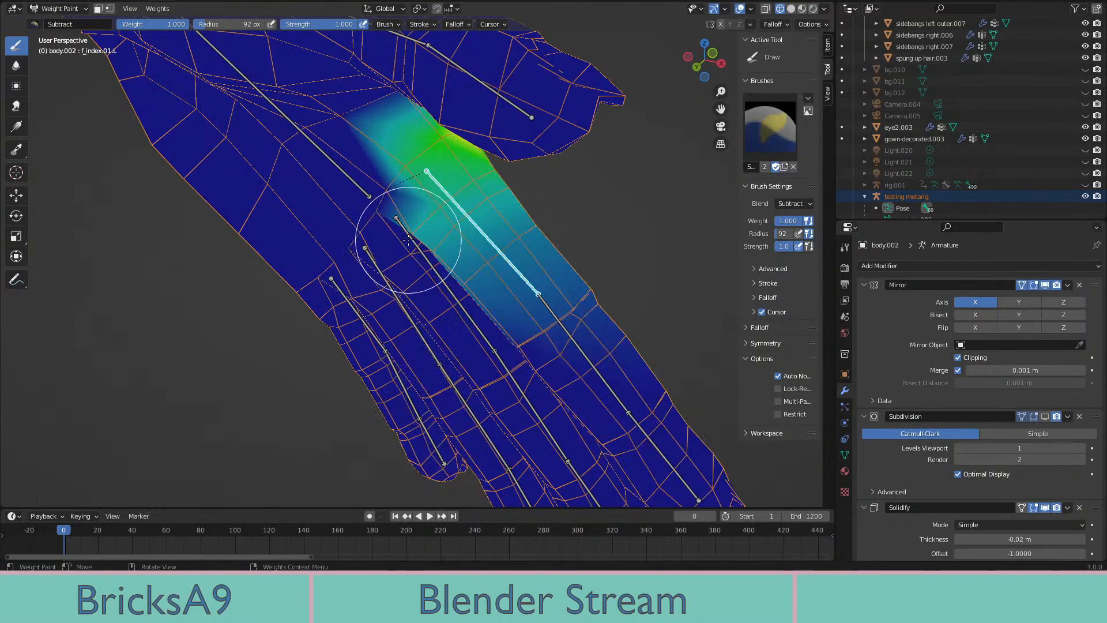
Switch to the Add brush at strength 1.000, try a stroke on the palm side of the index finger's base, and undo it
scroll(461, 247, "up", 2)
middle_click_drag(465, 239, 495, 230)
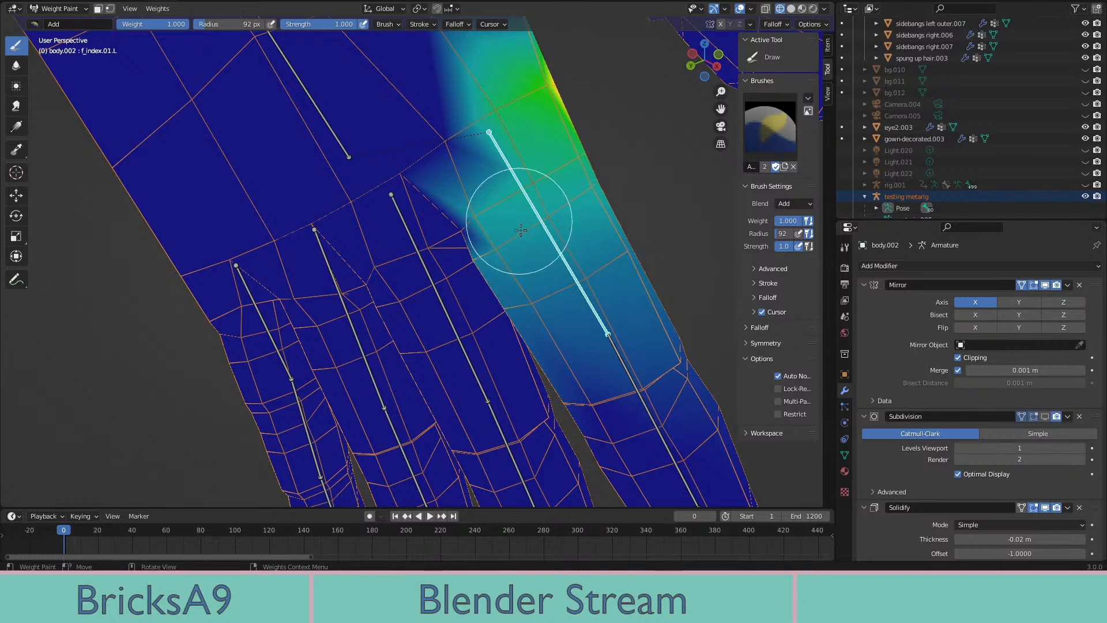
left_click_drag(520, 230, 510, 245)
key("ctrl+z")
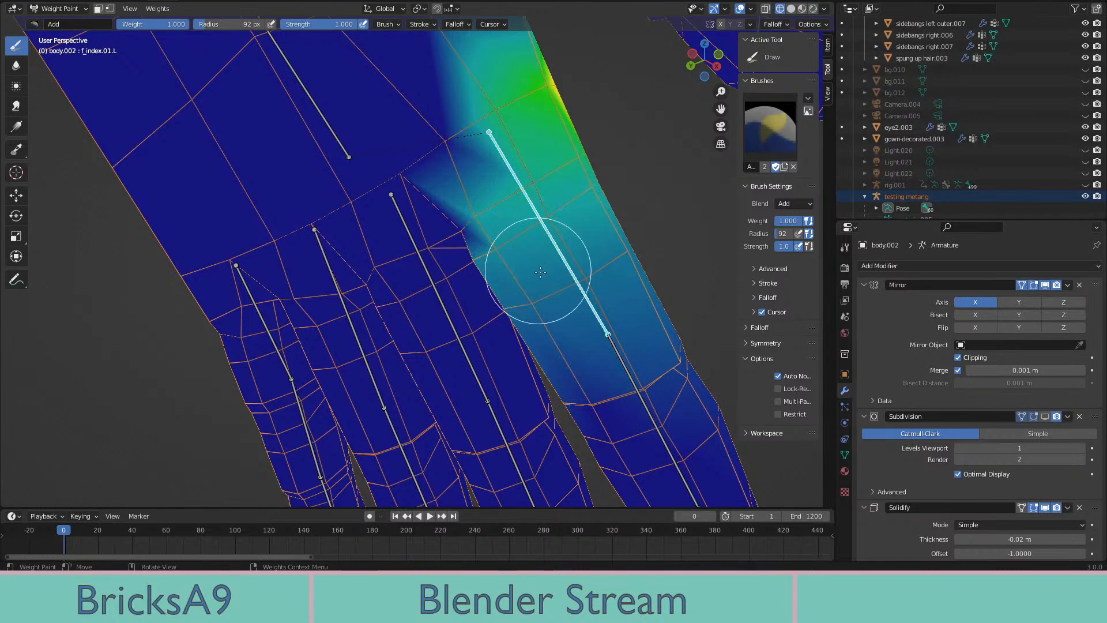
Test-rotate the f_index.01.L bone with full-strength added weight, and undo both the rotation and the added weight
middle_click_drag(574, 282, 555, 301)
key("r")
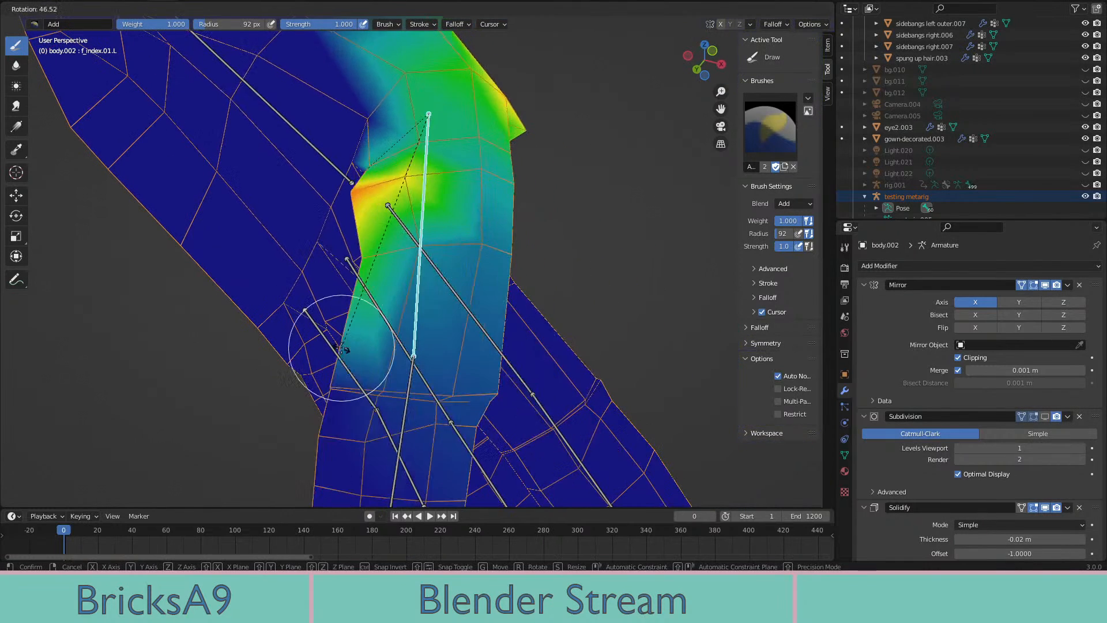
left_click(377, 341)
middle_click_drag(377, 341, 416, 334)
middle_click_drag(463, 247, 122, 44)
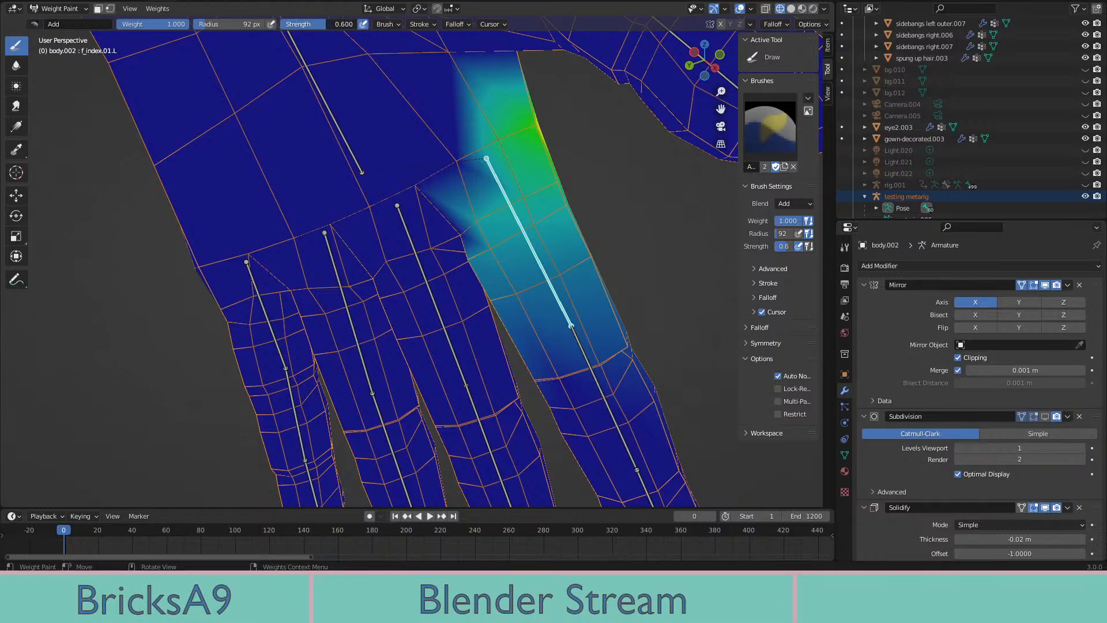
Add f_index.01.L weight at strength 0.548 on the index finger's palm side, test-rotate the bone about 100°, and undo the rotation
left_click_drag(503, 237, 522, 281)
middle_click_drag(522, 280, 456, 366)
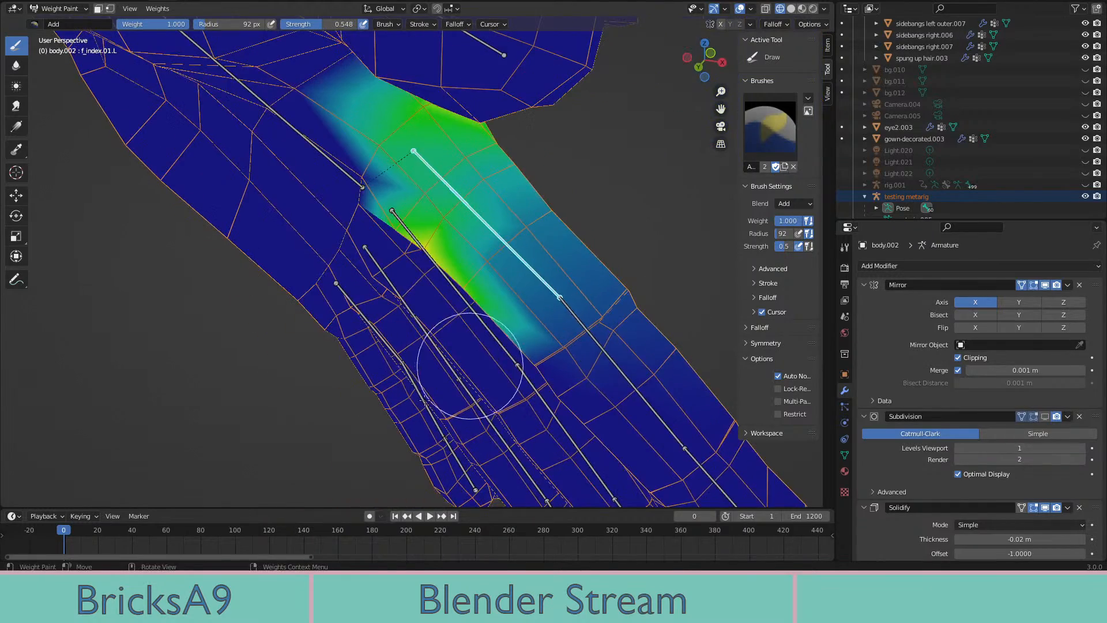
key("r")
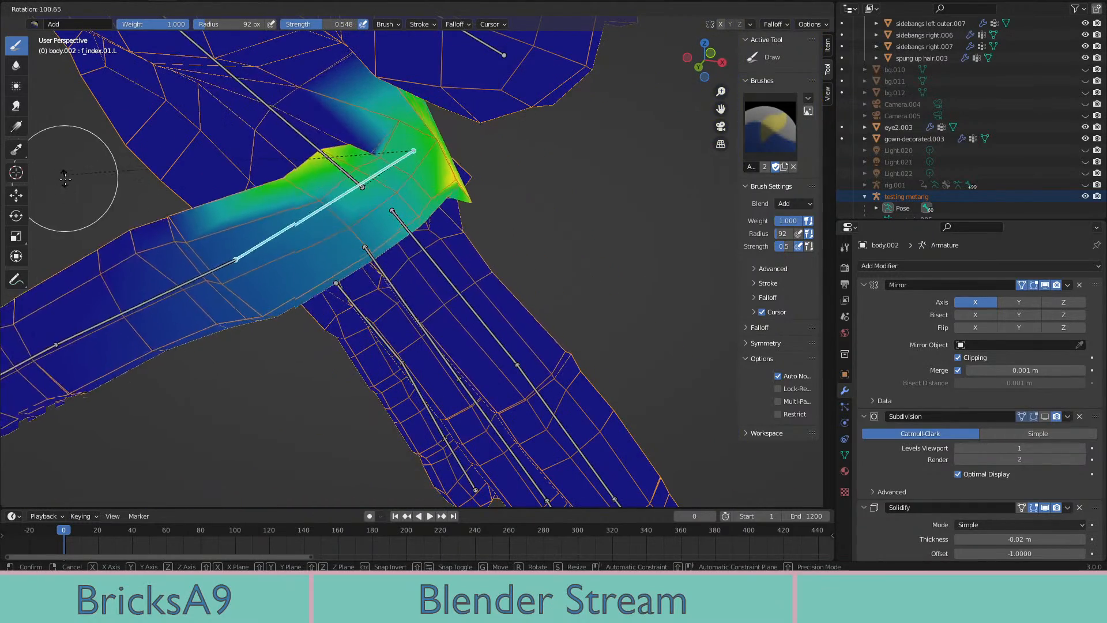
left_click(71, 181)
scroll(71, 181, "down", 4)
mouse_move(553, 245)
middle_mouse_down()
mouse_move(444, 257)
mouse_move(542, 242)
mouse_move(552, 331)
middle_mouse_up()
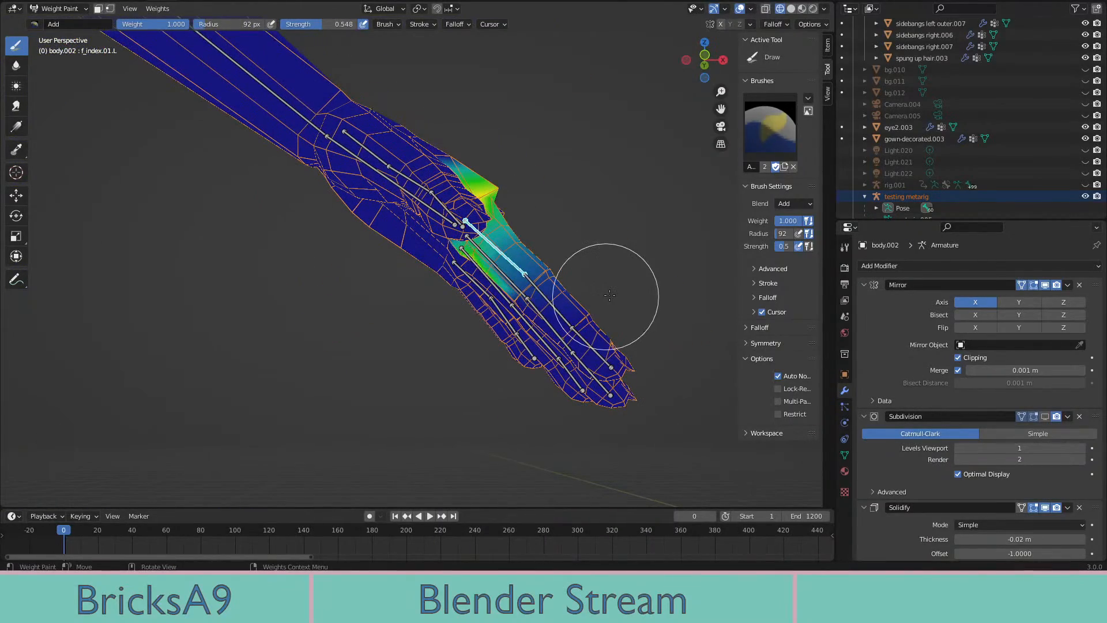
Add more f_index.01.L weight along the first segment of the index finger
middle_click_drag(542, 242, 403, 197, "shift")
scroll(365, 192, "up", 4)
middle_click_drag(369, 201, 531, 271, "shift")
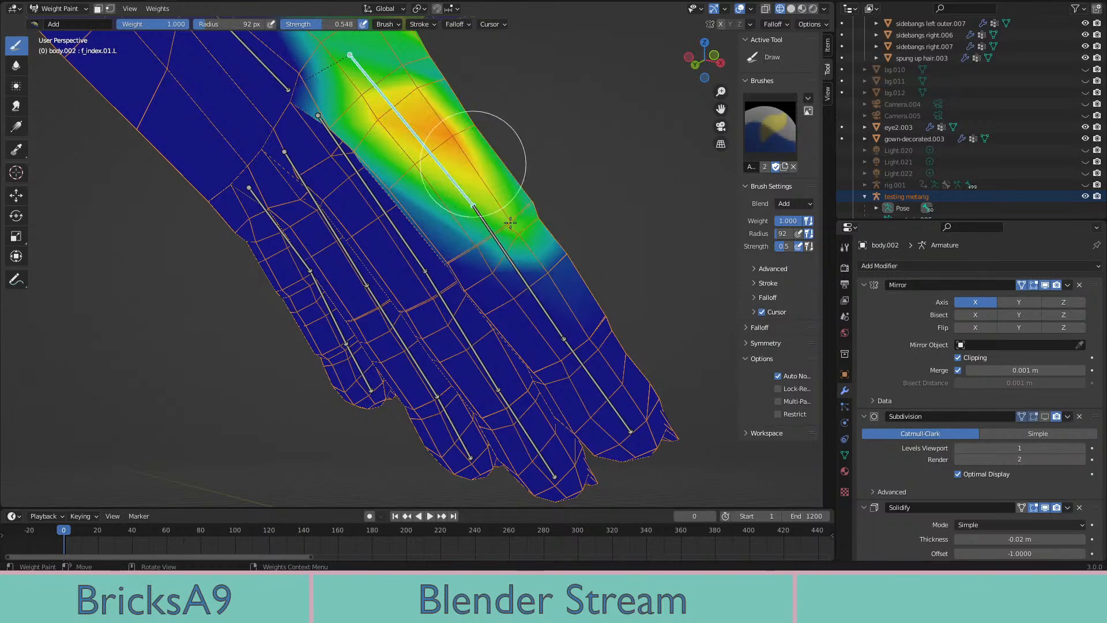
middle_click_drag(510, 222, 271, 317)
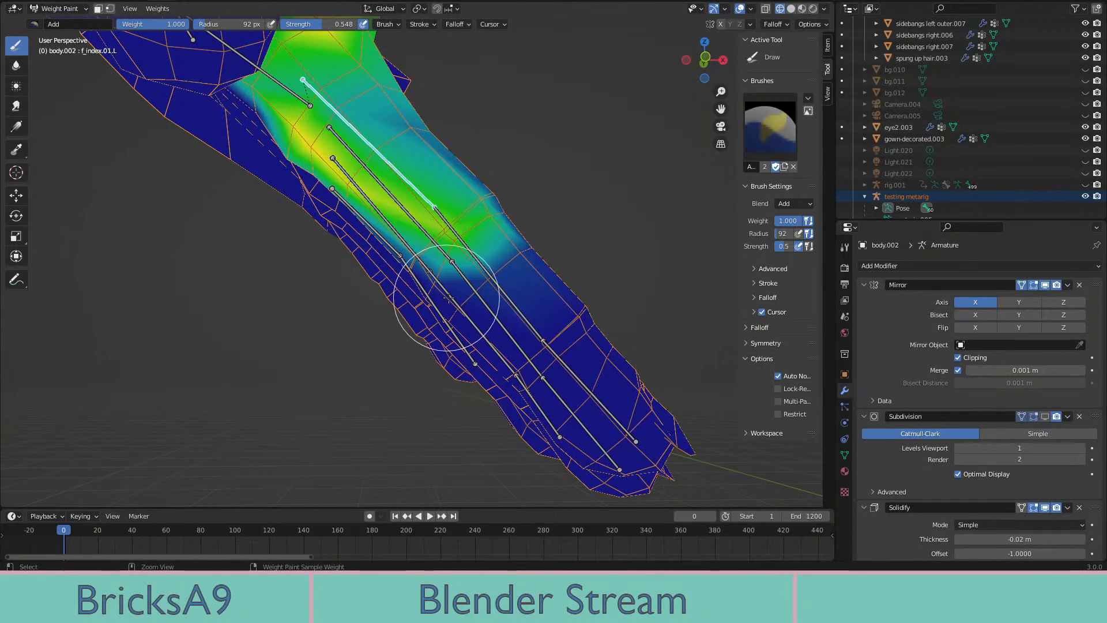
Undo the added index finger weight, test-rotate the f_index.01.L bone about 64°, and undo the rotation
key("r")
left_click(199, 316)
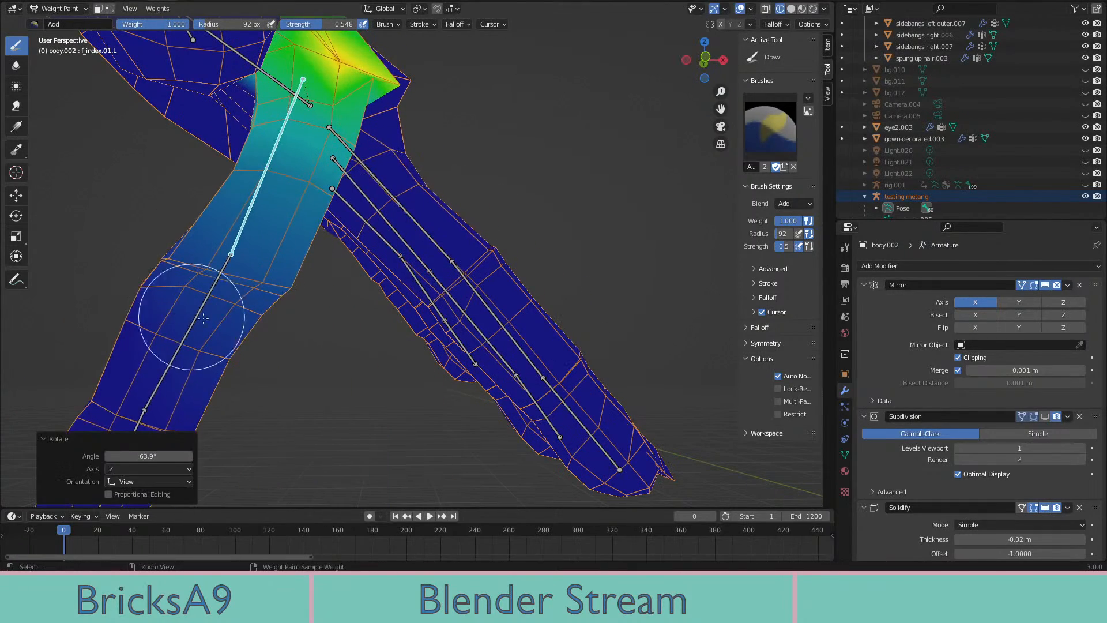
key("ctrl+z")
middle_click_drag(305, 325, 423, 274)
middle_click_drag(429, 126, 408, 142)
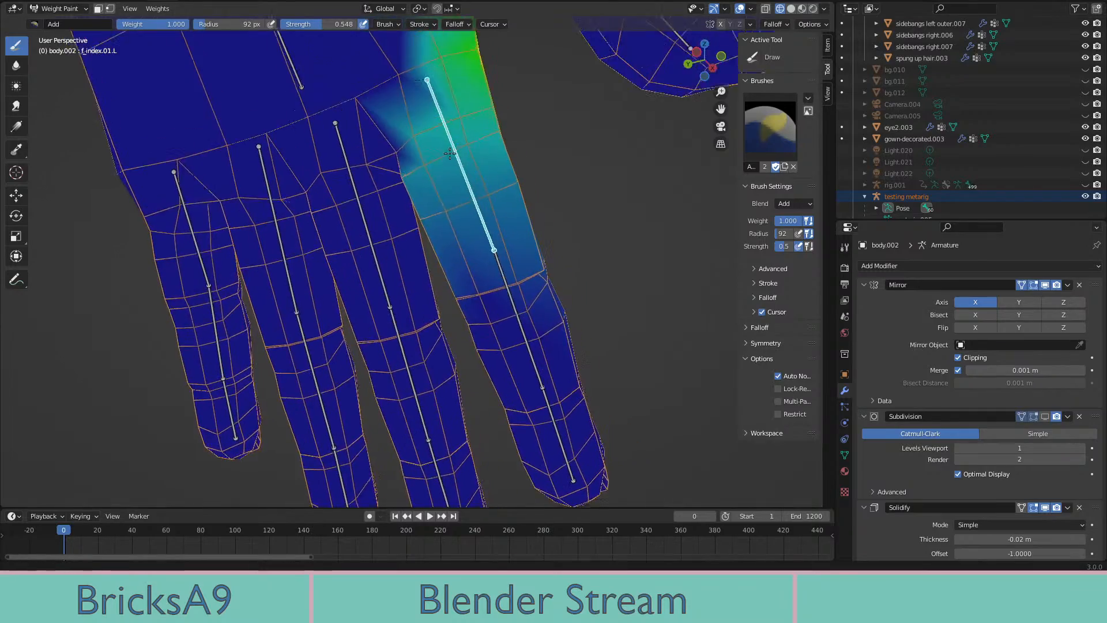
Repaint f_index.01.L weight at strength 0.548 with the Add brush across the palm side of the index finger's first segment
left_click_drag(426, 157, 461, 231)
middle_click_drag(458, 141, 365, 128)
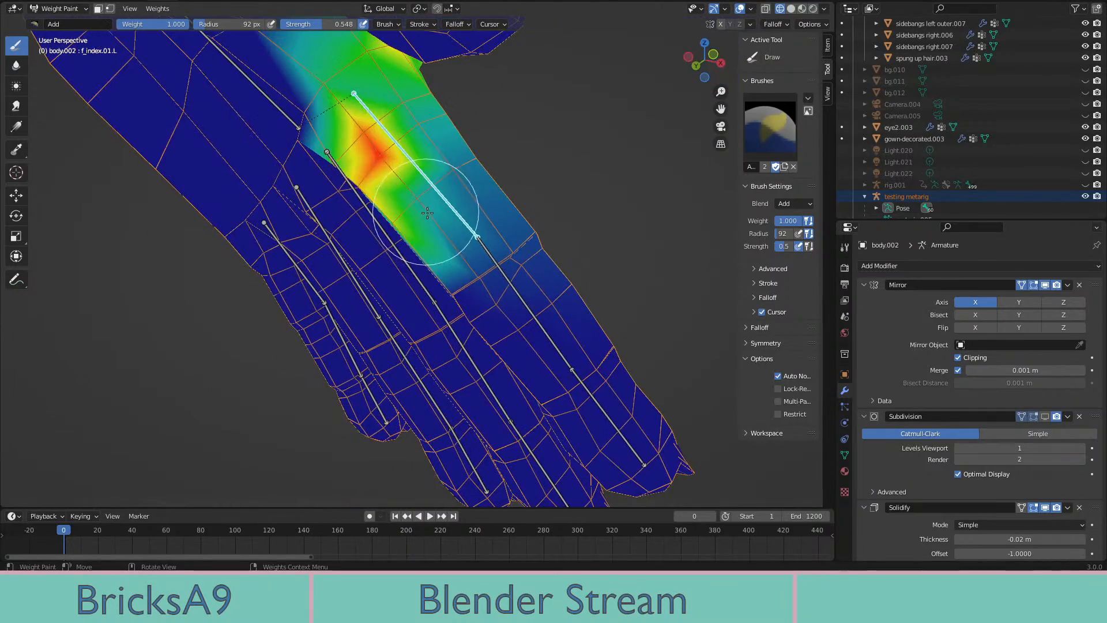
Test-rotate the f_index.01.L bone about 70°, undo it, and repeat the rotation test from the same pose
middle_click_drag(407, 200, 470, 163)
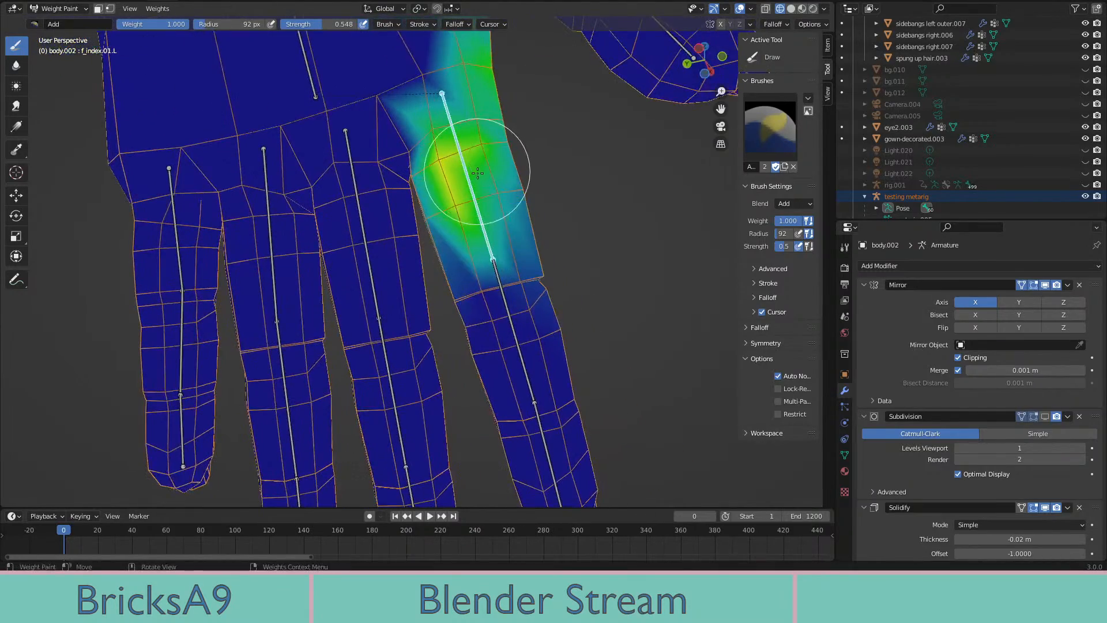
middle_click_drag(526, 229, 432, 408)
key("r")
left_click(307, 334)
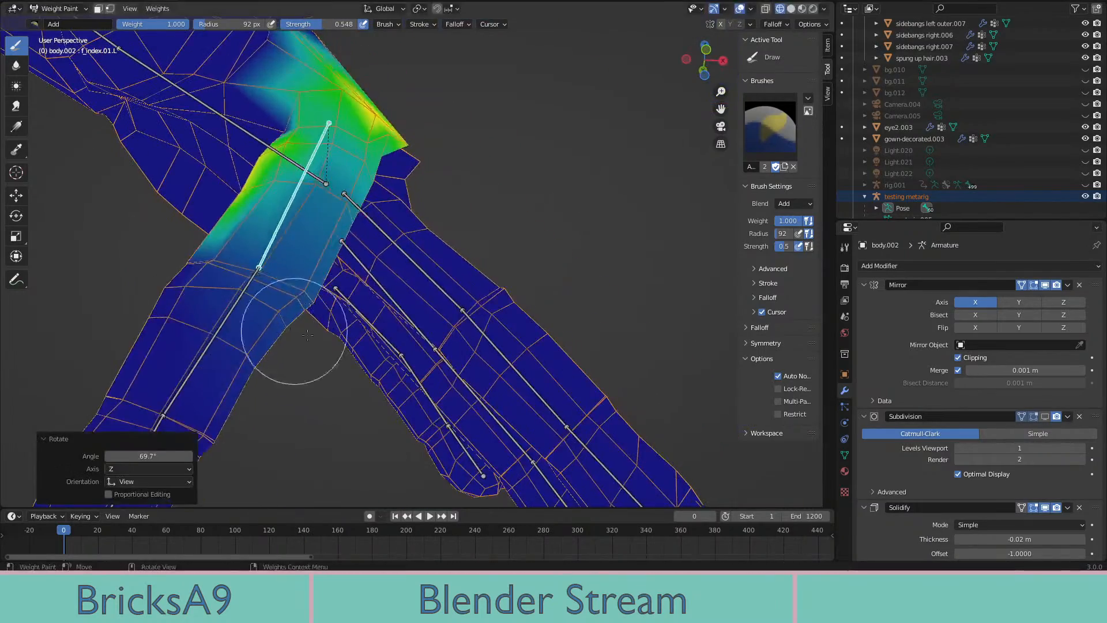
middle_click_drag(311, 334, 489, 306)
key("ctrl+z")
key("r")
left_click(402, 226)
mouse_move(402, 227)
middle_mouse_down()
mouse_move(459, 268)
mouse_move(569, 269)
mouse_move(537, 281)
mouse_move(528, 260)
mouse_move(468, 241)
mouse_move(585, 271)
middle_mouse_up()
key("ctrl+z")
key("ctrl+shift+z")
Erase the f_index.01.L weight from the palm below the index finger's base with the Subtract brush at strength 1.000
scroll(521, 260, "down", 4)
scroll(582, 273, "up", 3)
middle_click_drag(375, 336, 470, 299, "shift")
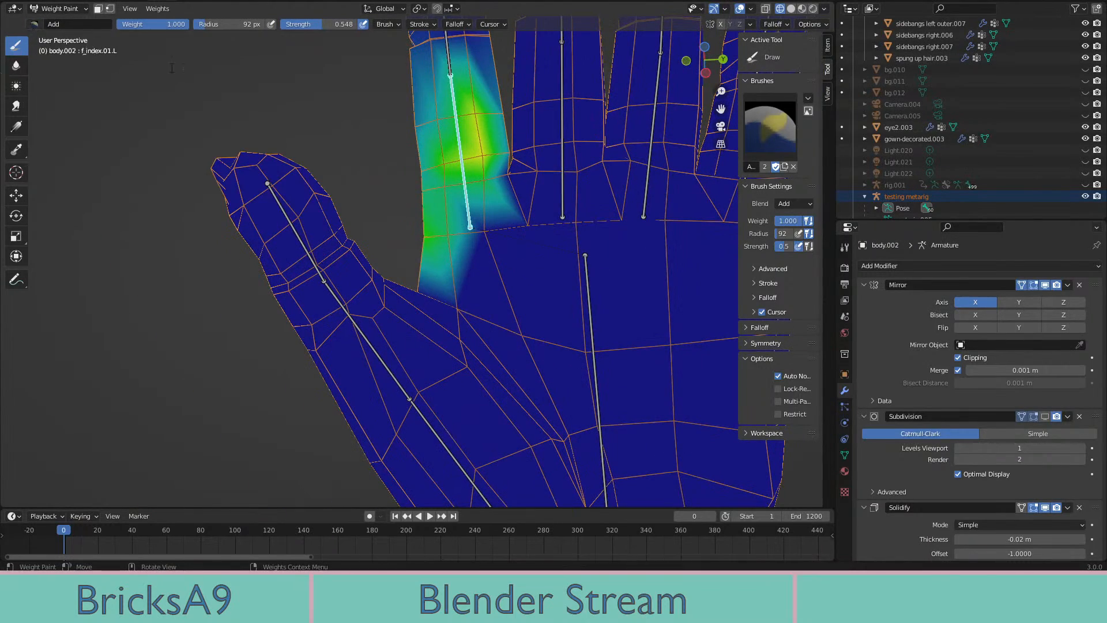
left_click(35, 25)
left_click(324, 68)
scroll(442, 312, "up", 2)
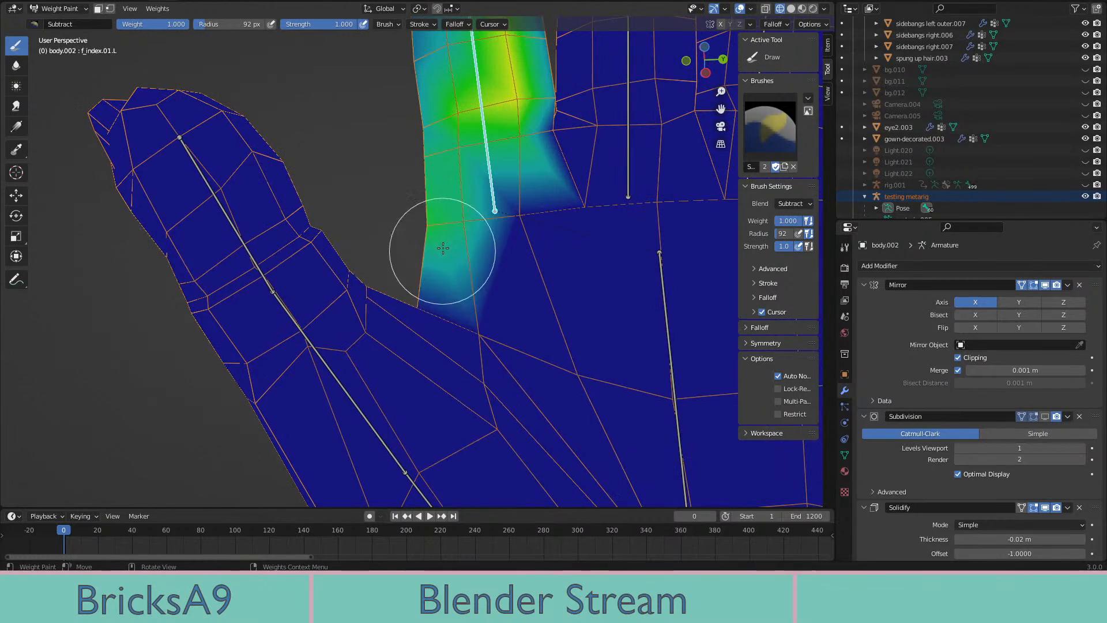
middle_click_drag(510, 282, 482, 257)
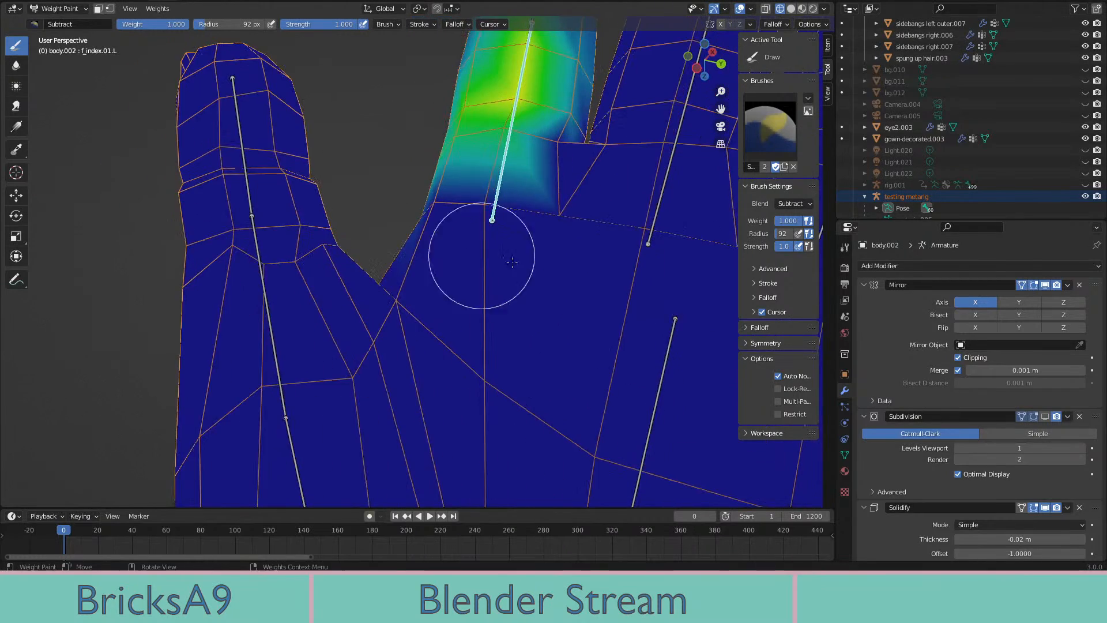
Test-rotate the f_index.01.L bone about -78° and undo the rotation
middle_click_drag(609, 282, 506, 288)
key("r")
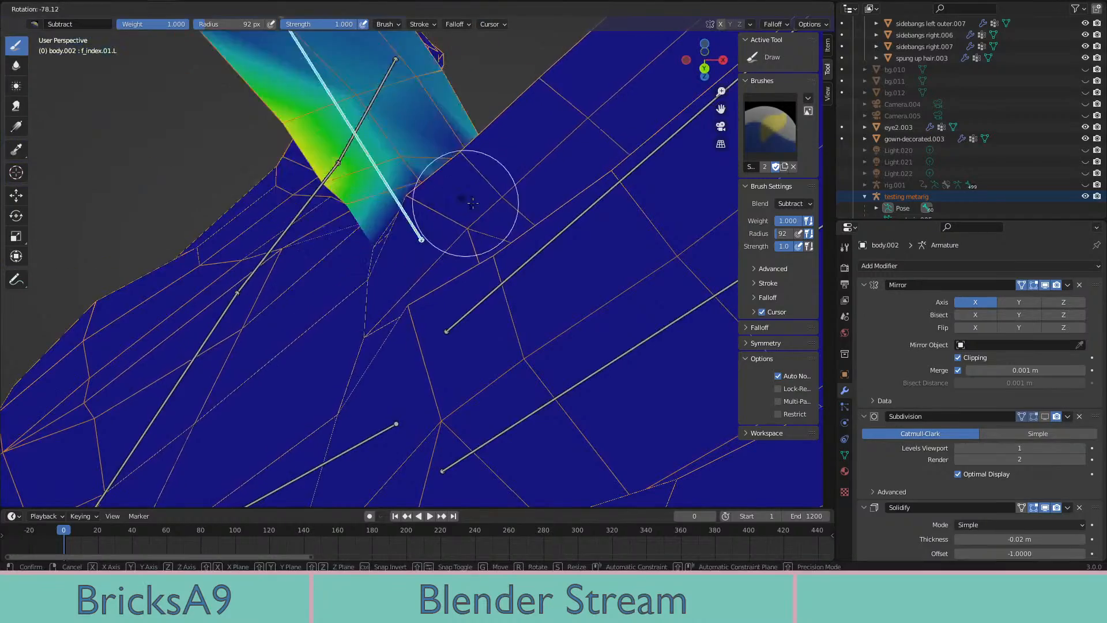
left_click(487, 194)
mouse_move(491, 190)
middle_mouse_down()
mouse_move(621, 212)
mouse_move(605, 219)
mouse_move(688, 214)
middle_mouse_up()
key("ctrl+z")
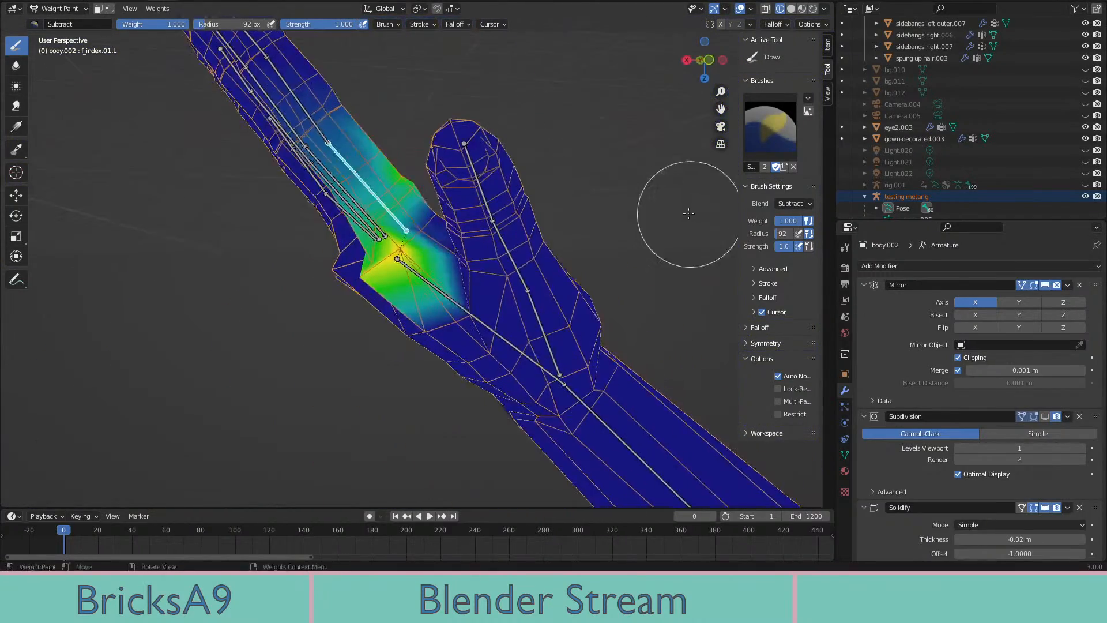
key("ctrl+z")
Add f_index.01.L weight at strength 0.548 on the palm side of the index finger's first segment, and test-rotate the bone about -45°
middle_click_drag(527, 212, 426, 230)
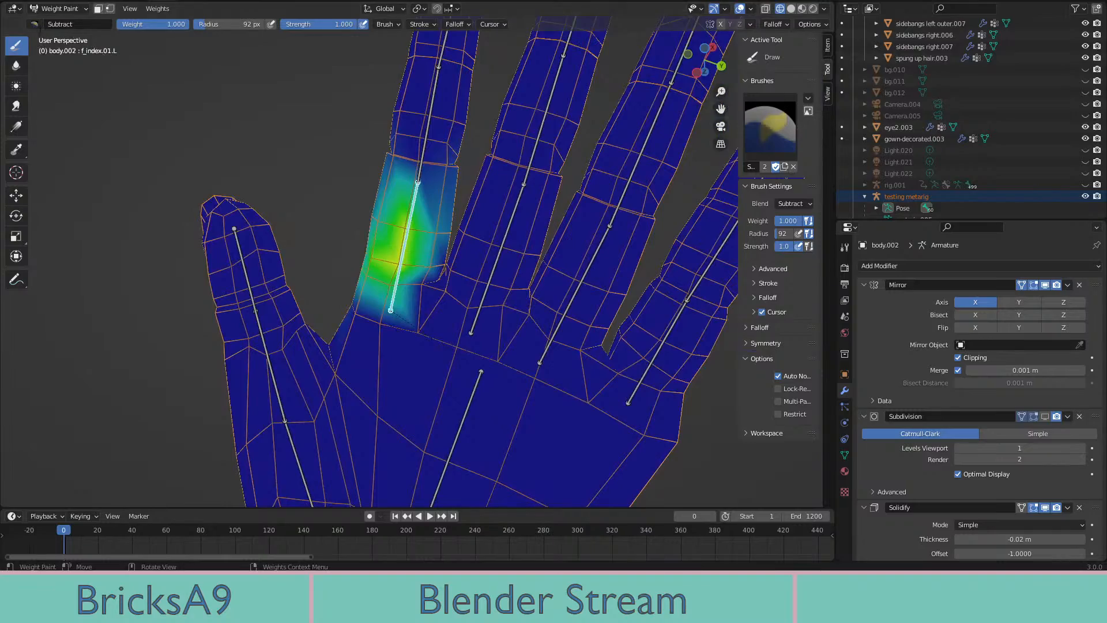
scroll(434, 183, "up", 2)
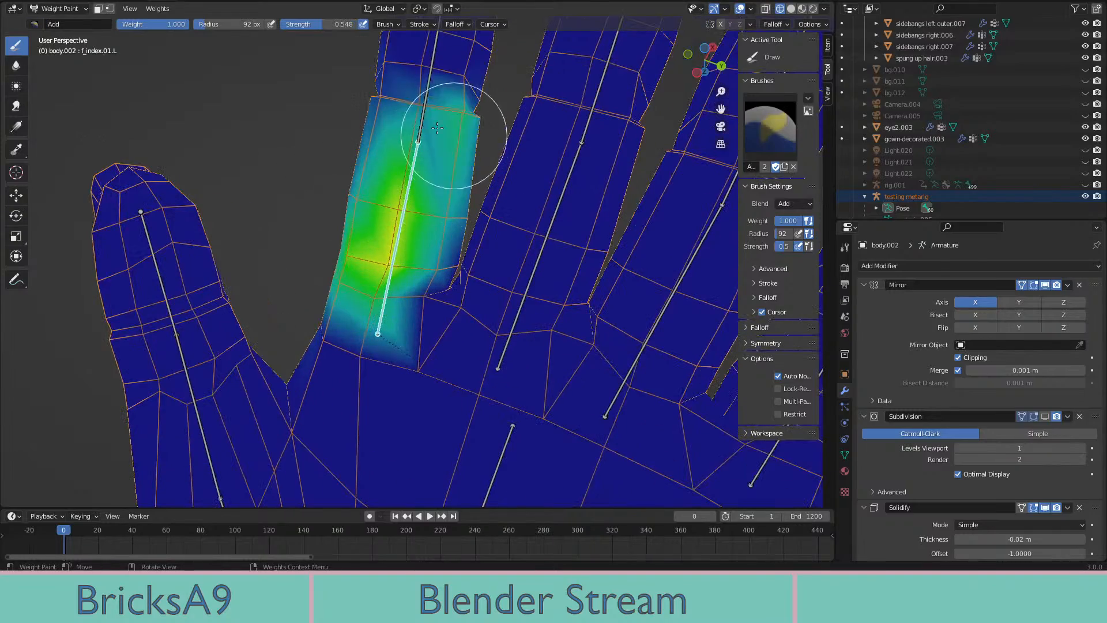
middle_click_drag(361, 172, 323, 124)
key("r")
left_click(200, 120)
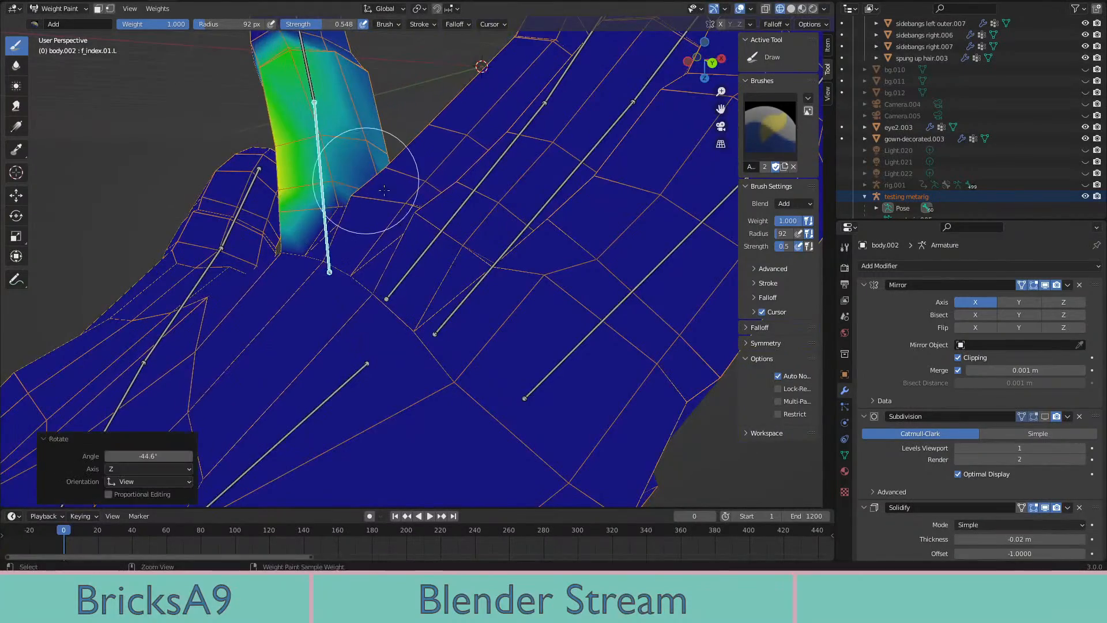
middle_click_drag(230, 127, 652, 173)
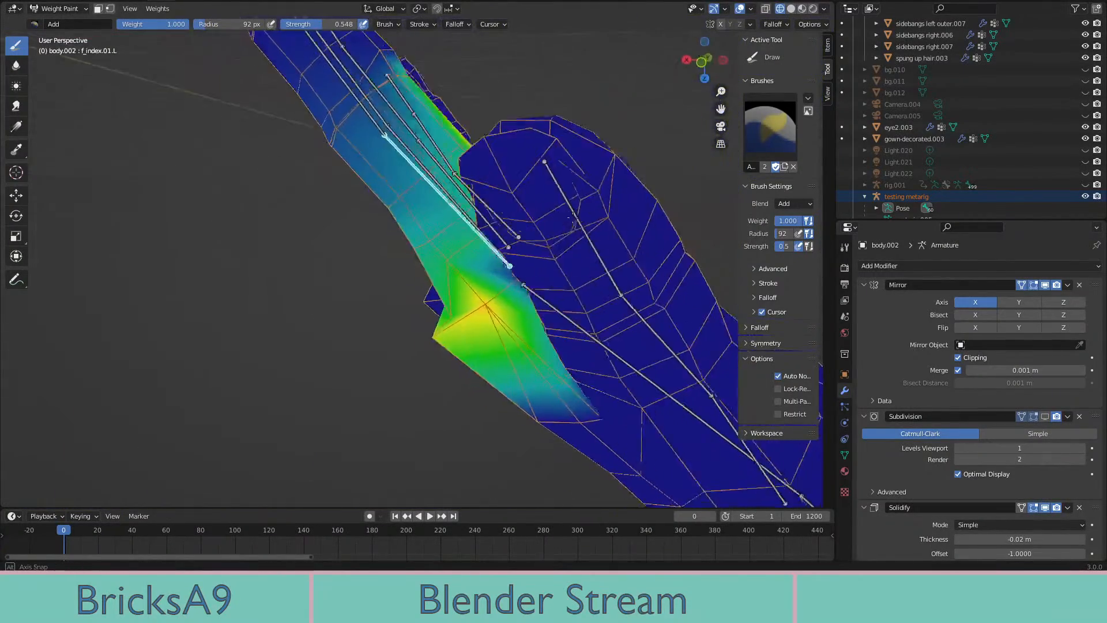
key("r")
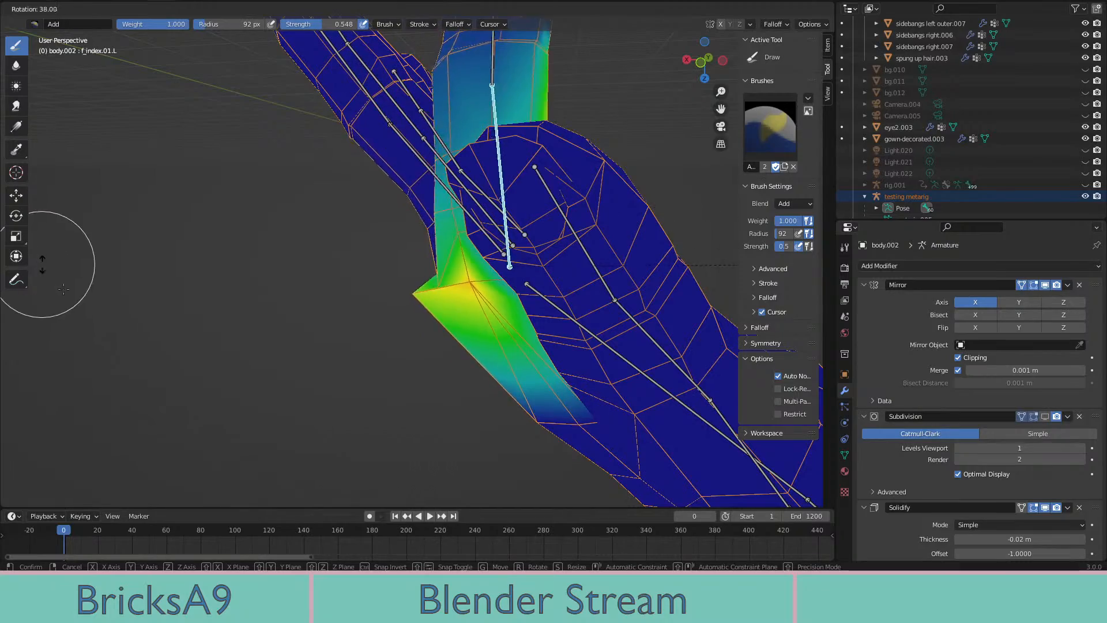
left_click(828, 245)
Add f_index.01.L weight along the back of the index finger's first segment with the Add brush at strength 0.548
middle_click_drag(828, 245, 663, 248)
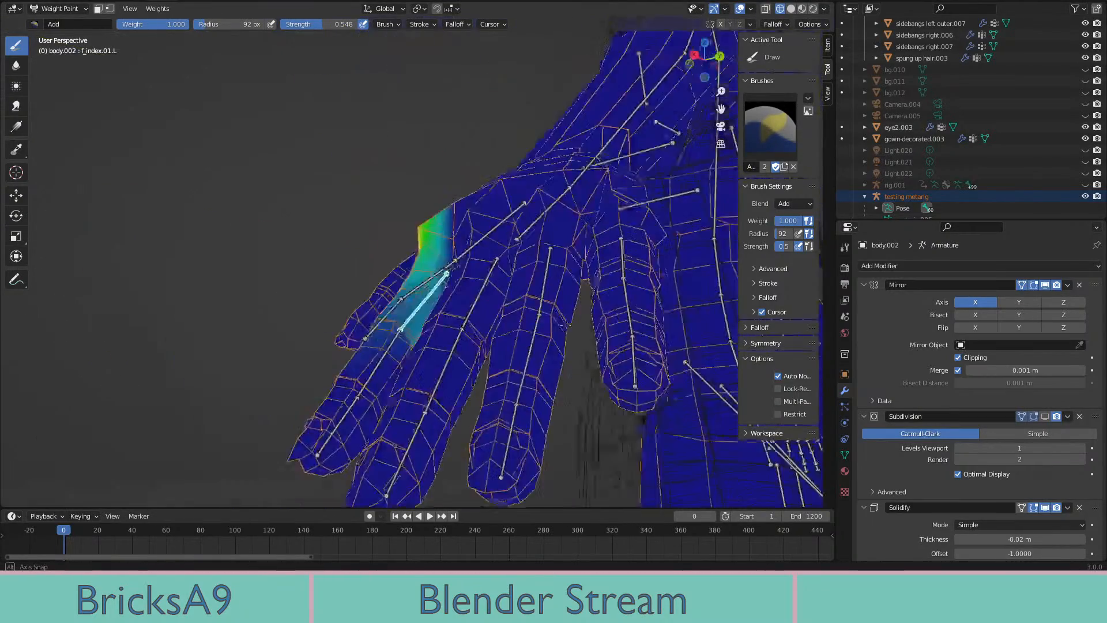
mouse_move(569, 325)
middle_mouse_down()
mouse_move(651, 340)
mouse_move(631, 222)
middle_mouse_up()
scroll(506, 202, "up", 3)
mouse_move(506, 202)
middle_mouse_down()
mouse_move(413, 208)
mouse_move(439, 279)
middle_mouse_up()
middle_click_drag(512, 222, 357, 168)
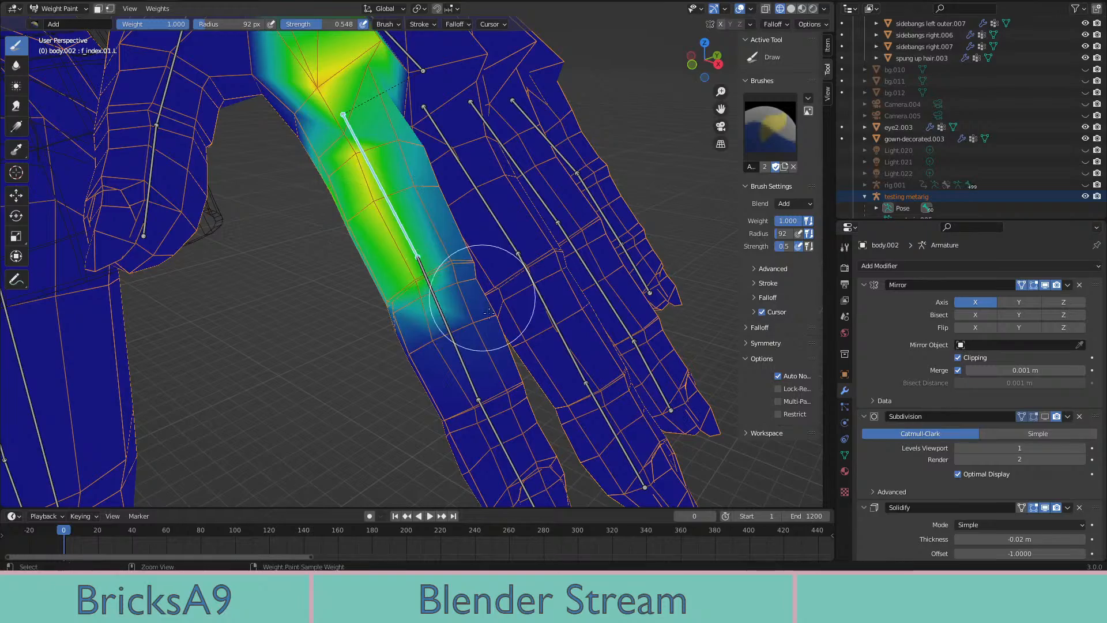
Test-rotate the f_index.01.L bone with the hand seen from the side, and undo the rotation
mouse_move(501, 355)
middle_mouse_down()
mouse_move(457, 265)
mouse_move(483, 198)
mouse_move(440, 229)
mouse_move(548, 256)
middle_mouse_up()
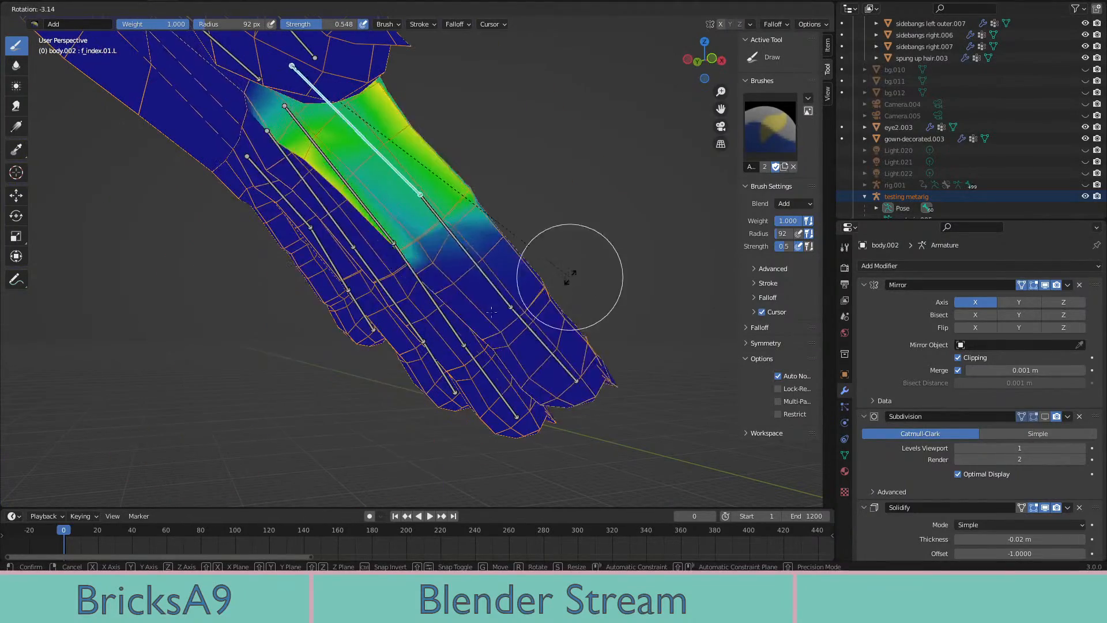
left_click(255, 319)
key("ctrl+z")
Build up the f_index.01.L weight to red across the back of the first segment, then test-rotate the bone and undo the rotation
mouse_move(408, 296)
middle_mouse_down()
mouse_move(351, 326)
mouse_move(424, 334)
mouse_move(310, 349)
mouse_move(446, 185)
mouse_move(528, 199)
mouse_move(428, 190)
middle_mouse_up()
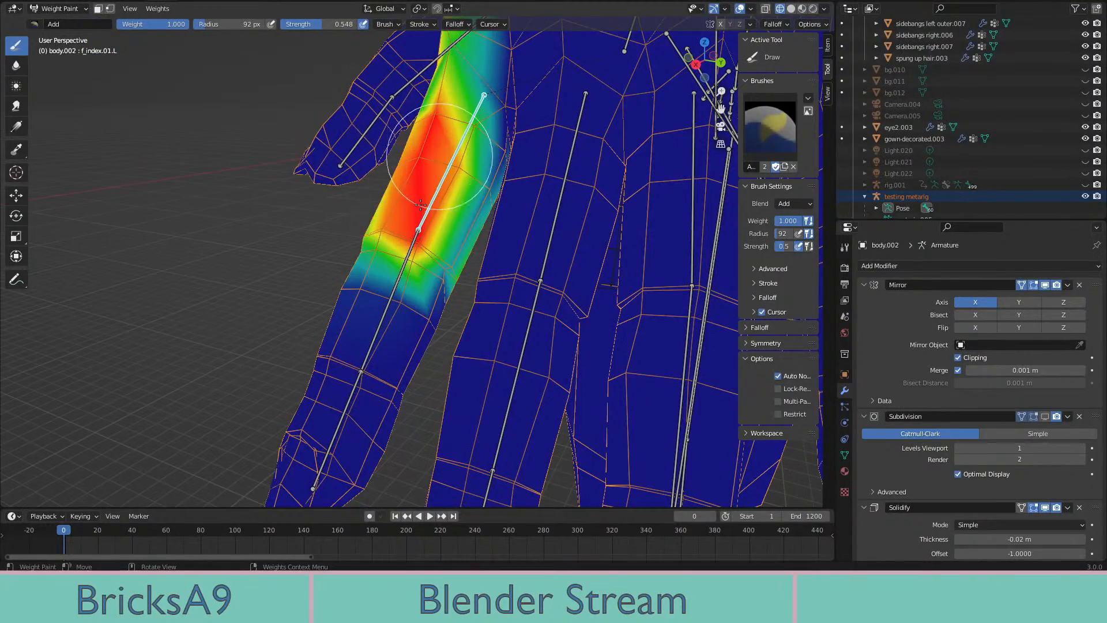
scroll(421, 204, "up", 5)
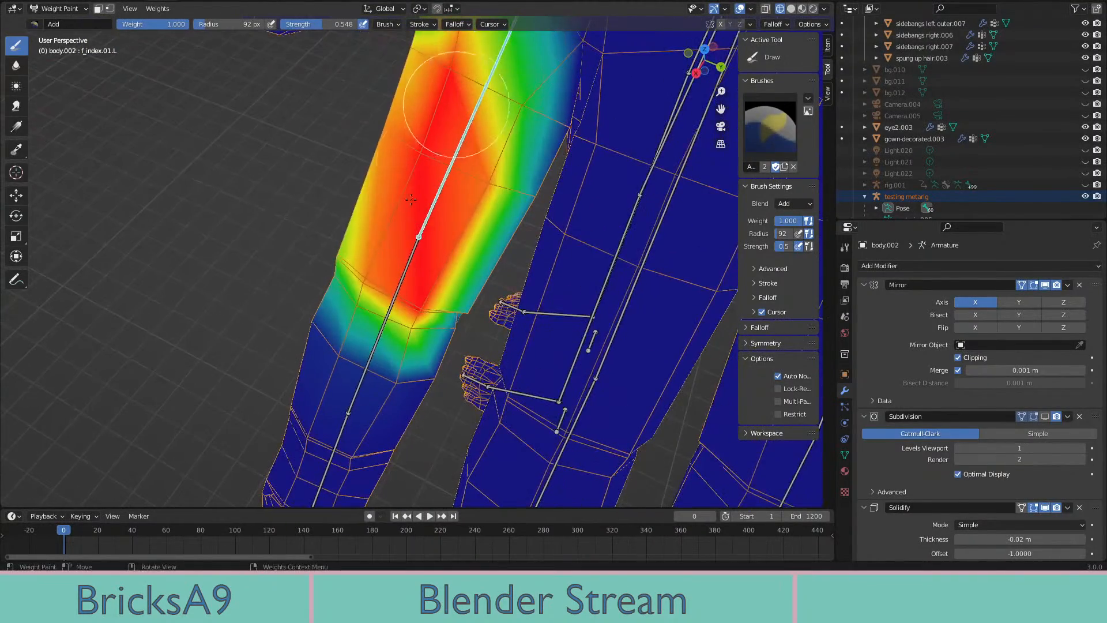
middle_click_drag(427, 320, 579, 222)
key("r")
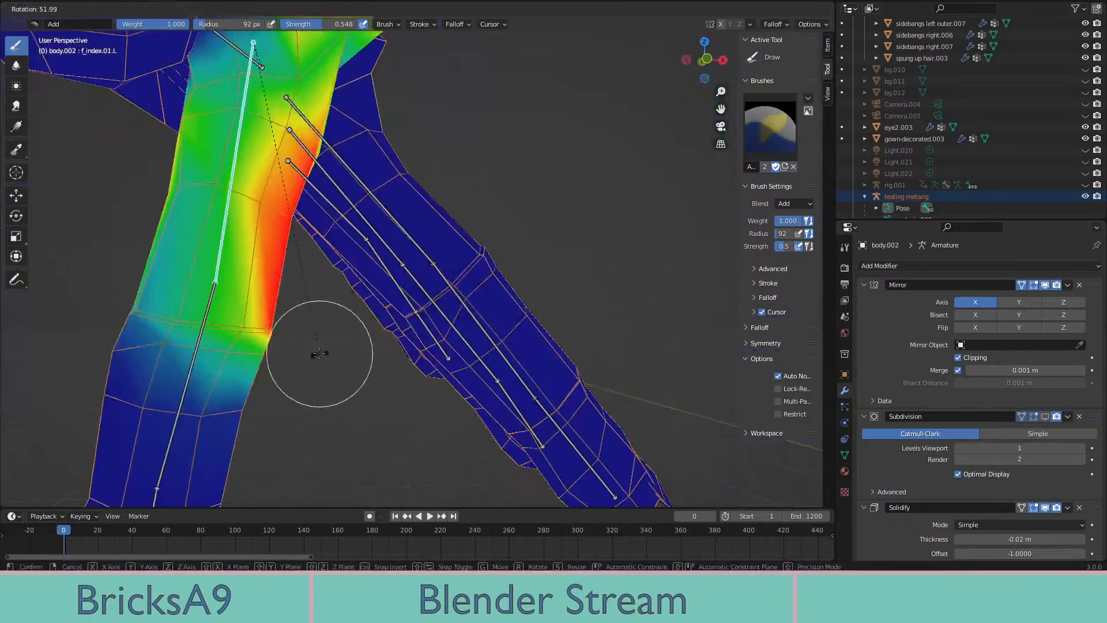
left_click(570, 91)
key("ctrl+z")
Fill the side and palm faces of the index finger's first segment with full f_index.01.L weight using the Add brush
middle_click_drag(416, 171, 403, 183)
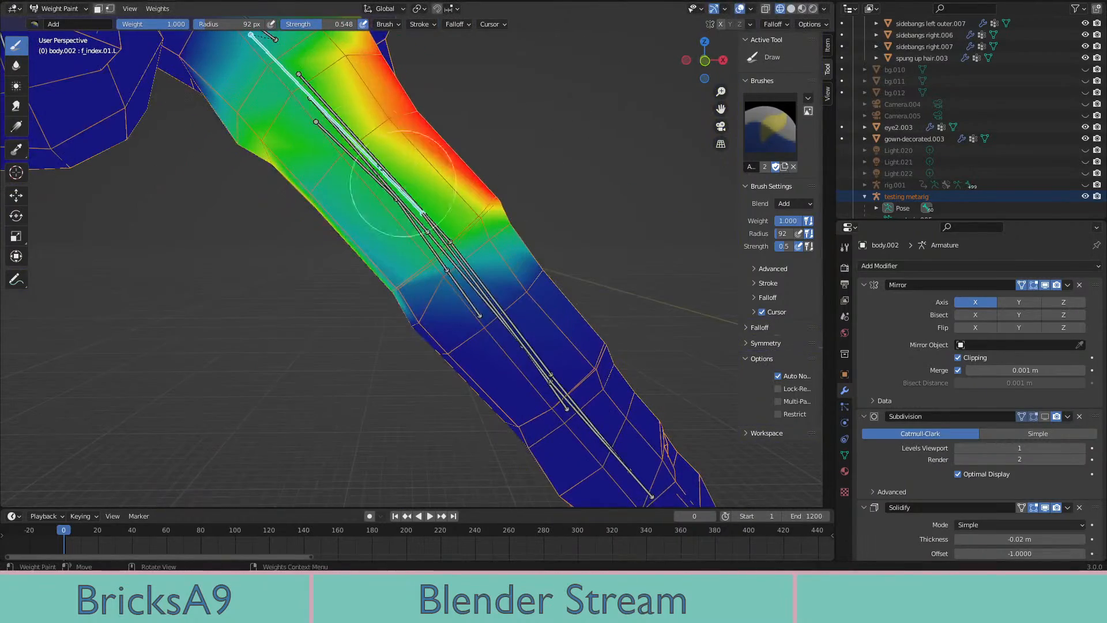
middle_click_drag(358, 150, 391, 206)
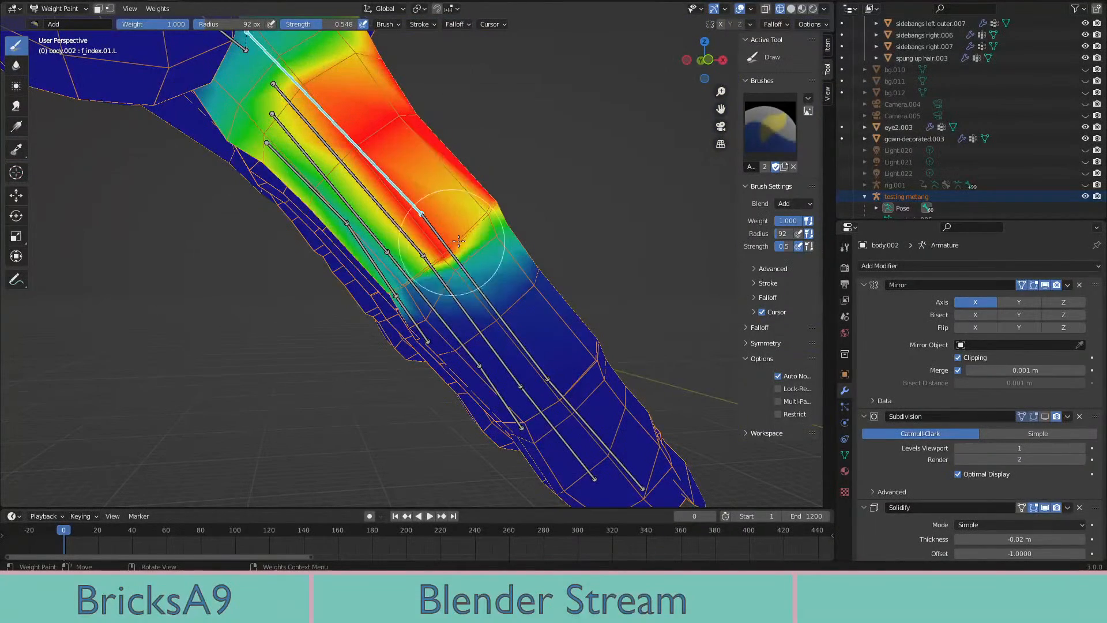
middle_click_drag(361, 178, 459, 221)
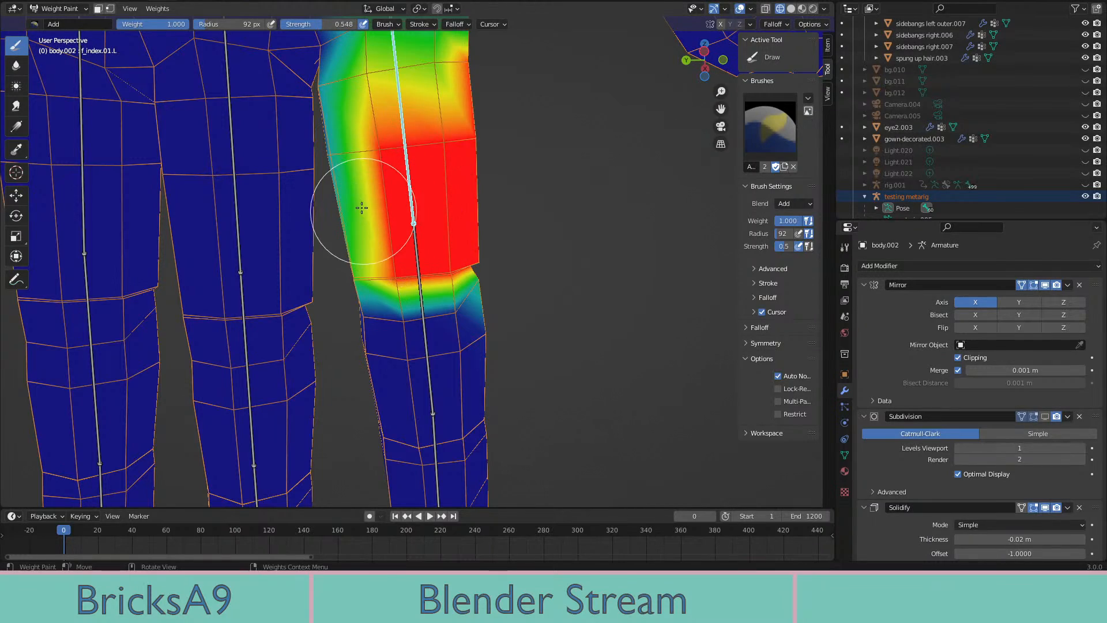
middle_click_drag(382, 245, 670, 276)
Test-rotate the f_index.01.L bone by roughly 50° and undo the rotation
middle_click_drag(536, 229, 593, 244)
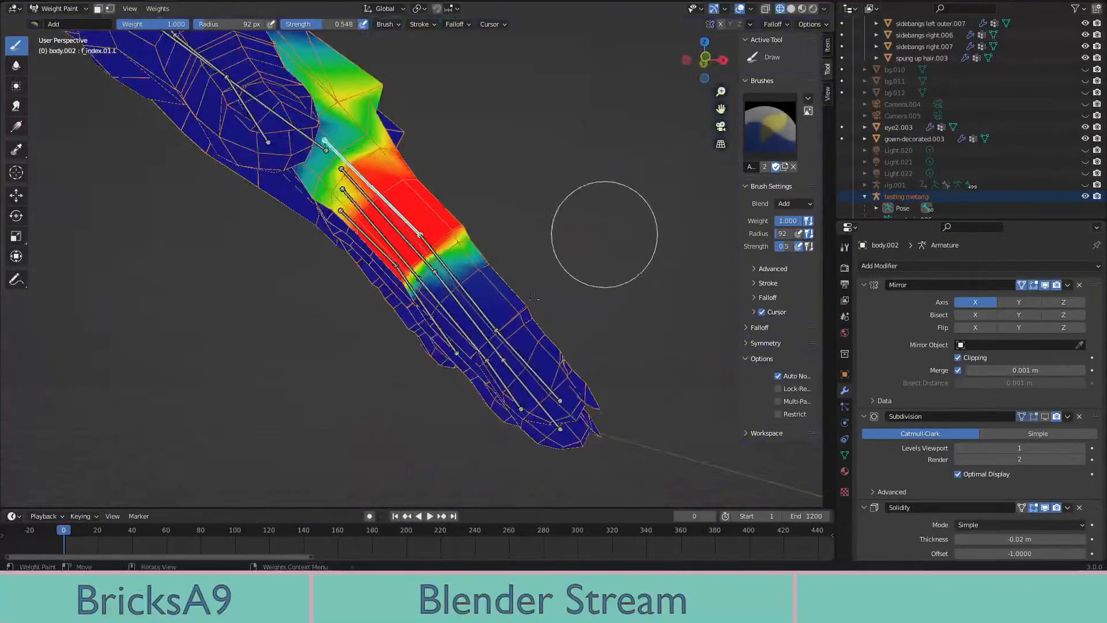
key("r")
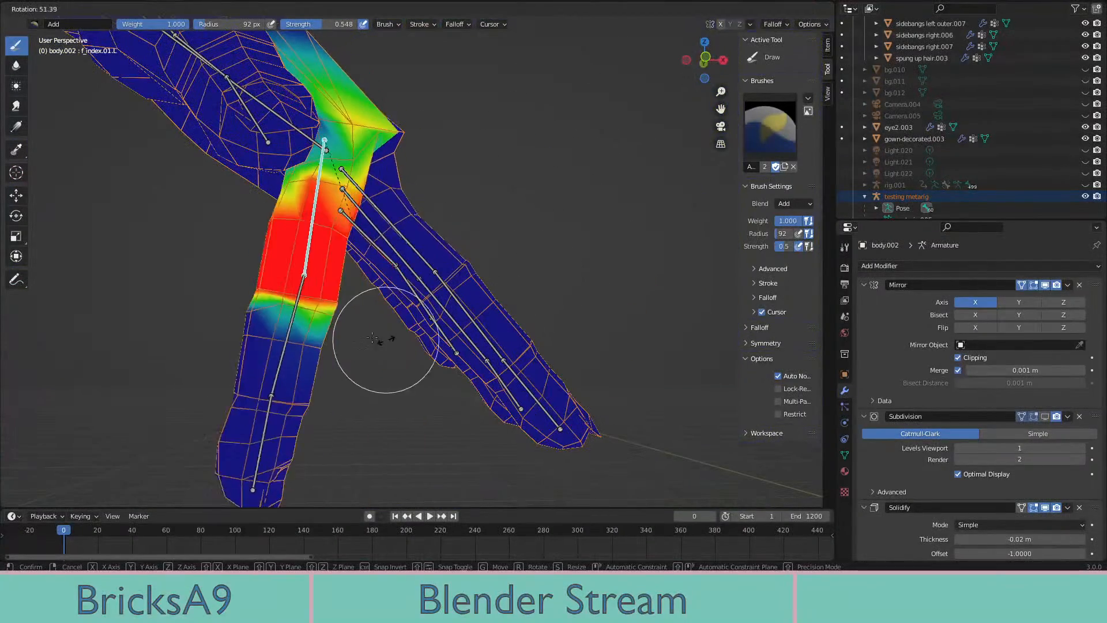
left_click(349, 320)
mouse_move(349, 320)
middle_mouse_down()
mouse_move(438, 317)
mouse_move(423, 311)
mouse_move(457, 272)
mouse_move(375, 217)
mouse_move(425, 273)
mouse_move(439, 268)
middle_mouse_up()
key("ctrl+z")
Touch up the f_index.01.L weight around the index finger's base with a 21 px Add brush, and test-rotate the bone
scroll(375, 217, "up", 2)
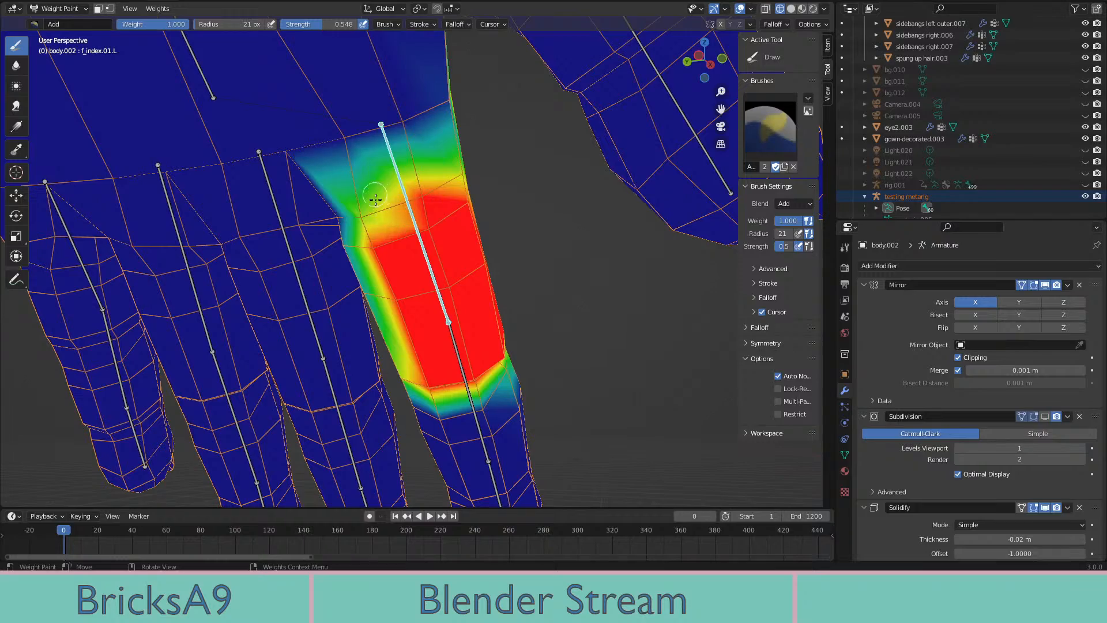
middle_click_drag(391, 209, 227, 291)
key("r")
left_click(123, 281)
middle_click_drag(123, 281, 525, 260)
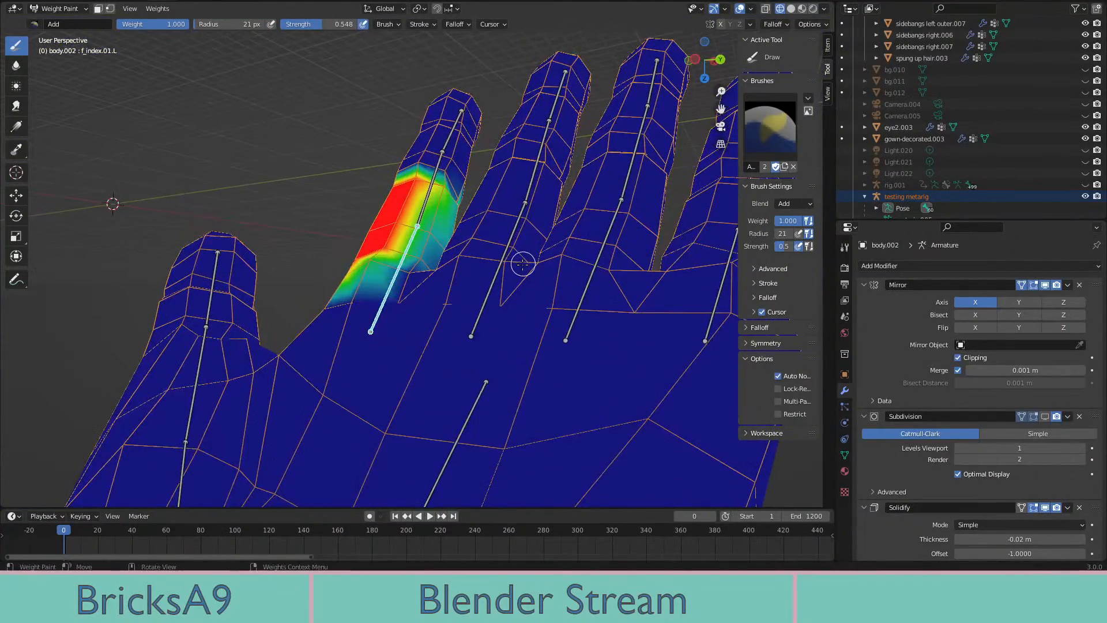
Test-rotate the f_index.01.L bone about -30° from the palm view and return it to its straight pose
key("r")
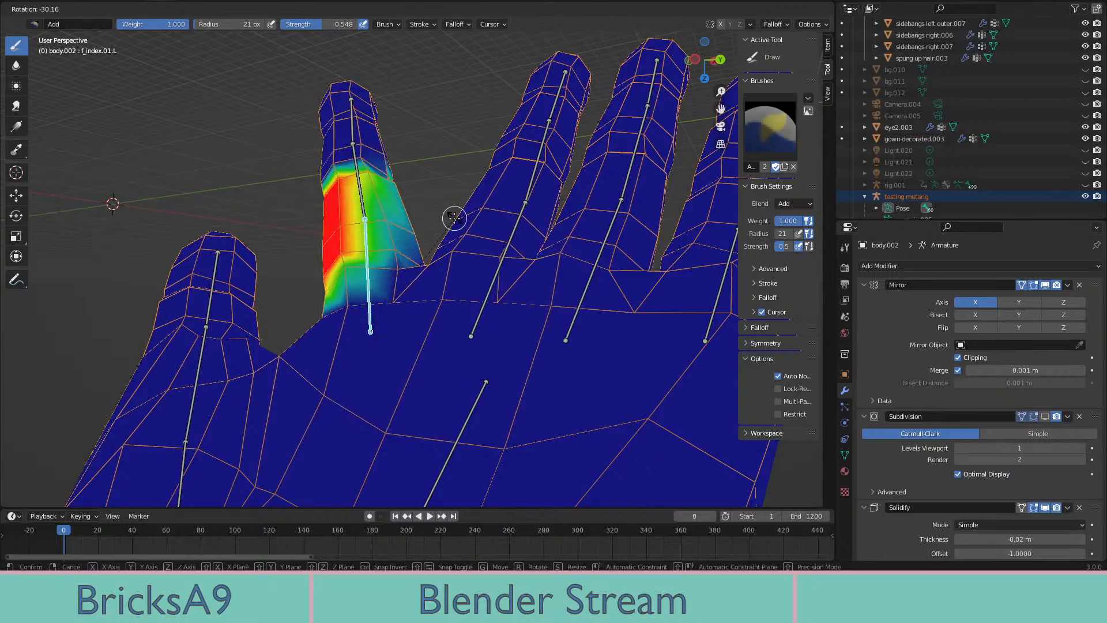
left_click(454, 217)
middle_click_drag(455, 217, 513, 263)
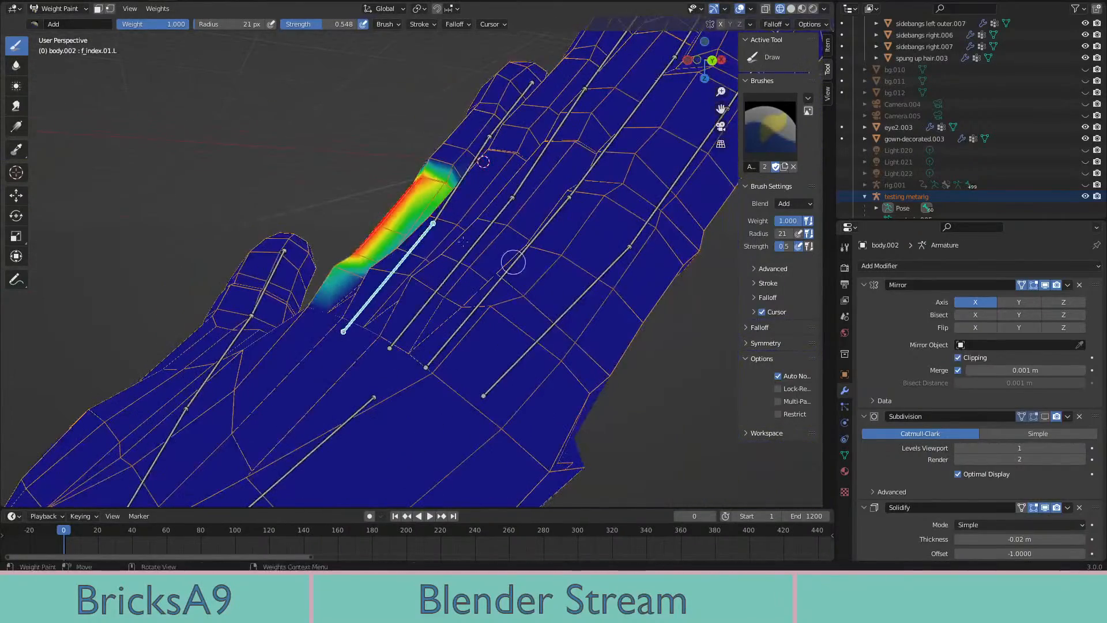
key("r")
mouse_move(386, 242)
middle_mouse_down()
mouse_move(375, 248)
mouse_move(383, 255)
middle_mouse_up()
Rotate the f_index.01.L bone about -82° and examine the bent finger in Rendered shading before returning to Wireframe
key("r")
left_click(222, 225)
middle_click_drag(222, 225, 455, 268)
scroll(455, 268, "down", 5)
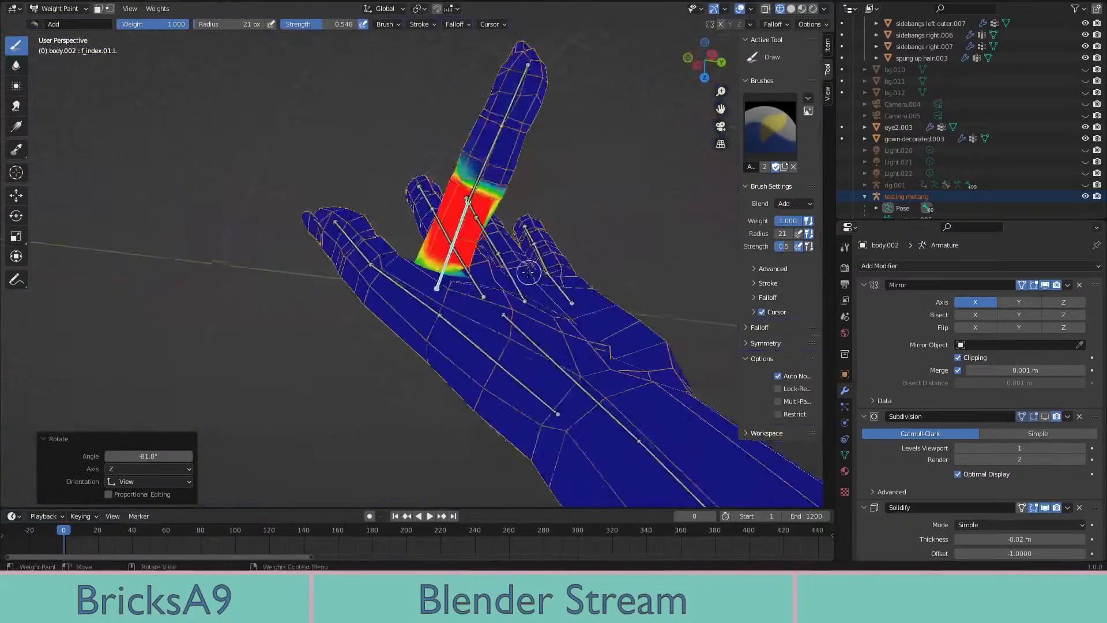
scroll(421, 273, "up", 2)
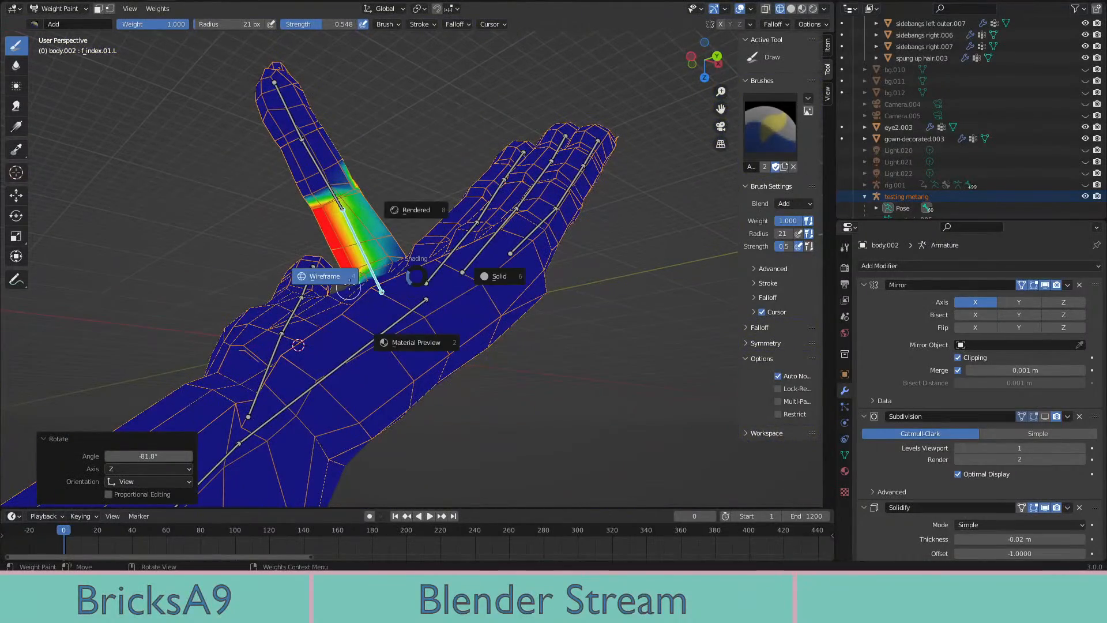
left_click(430, 210)
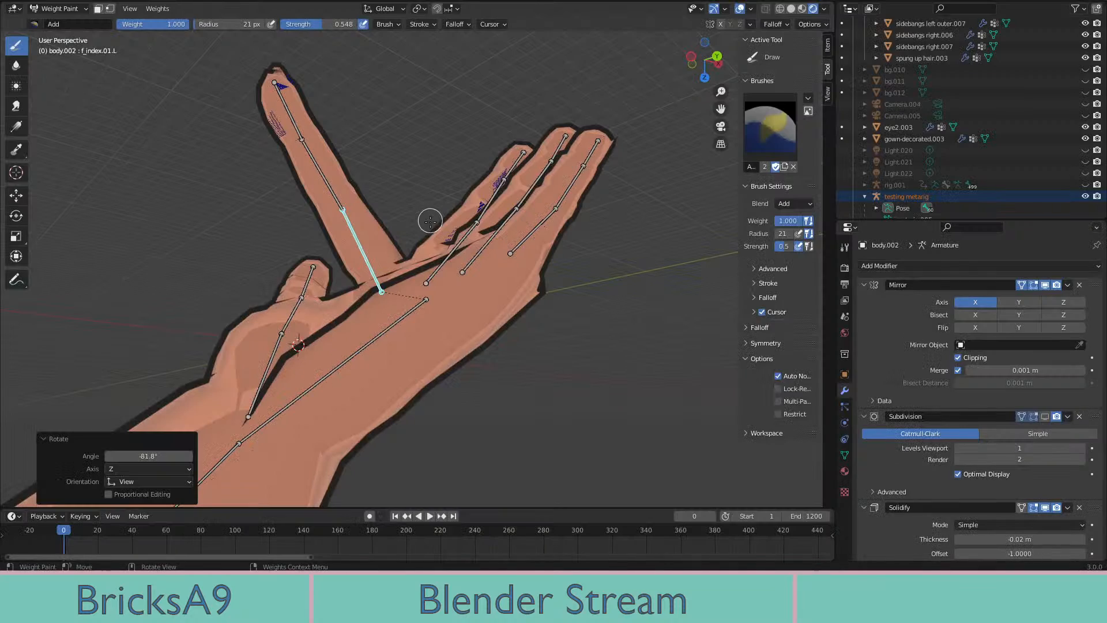
left_click(361, 239)
Check the first segment's weights from the back of the hand and select the index finger's second bone, f_index.02.L
mouse_move(360, 239)
middle_mouse_down()
mouse_move(457, 315)
mouse_move(586, 258)
mouse_move(406, 318)
mouse_move(430, 369)
mouse_move(576, 488)
middle_mouse_up()
scroll(457, 316, "up", 3)
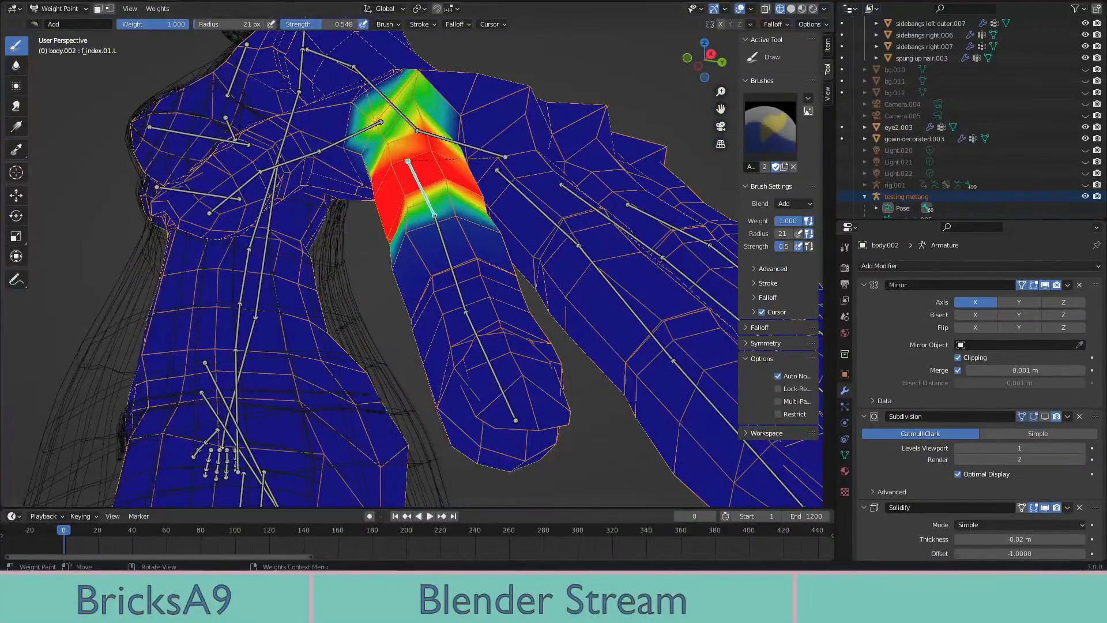
middle_click_drag(446, 409, 346, 145)
scroll(338, 106, "up", 2)
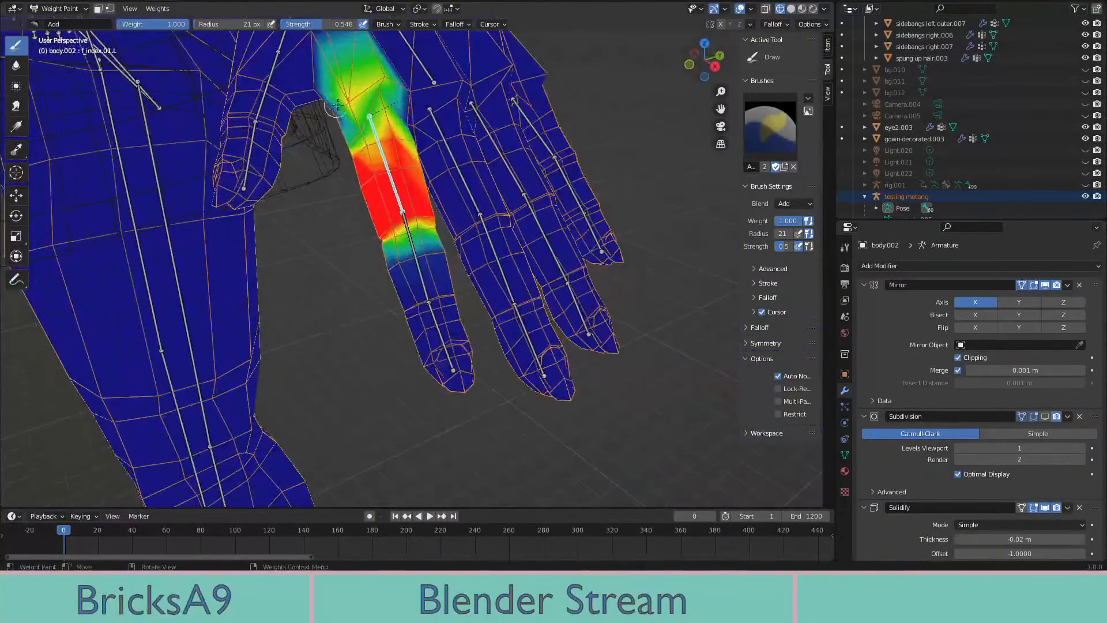
scroll(466, 243, "up", 3)
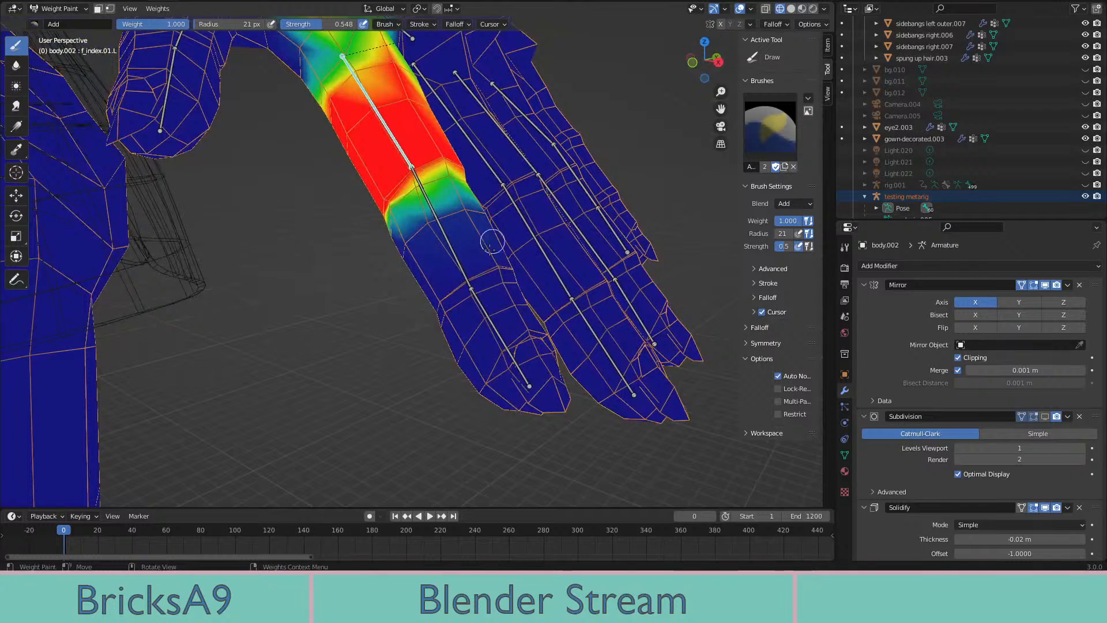
middle_click_drag(491, 241, 120, 158)
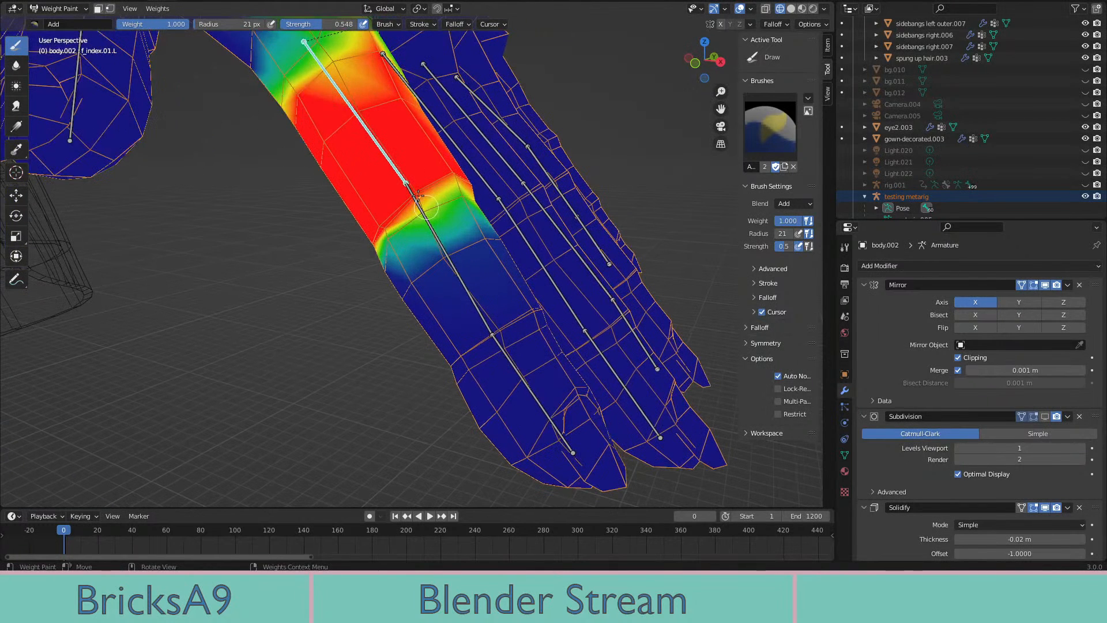
left_click(439, 244, "shift")
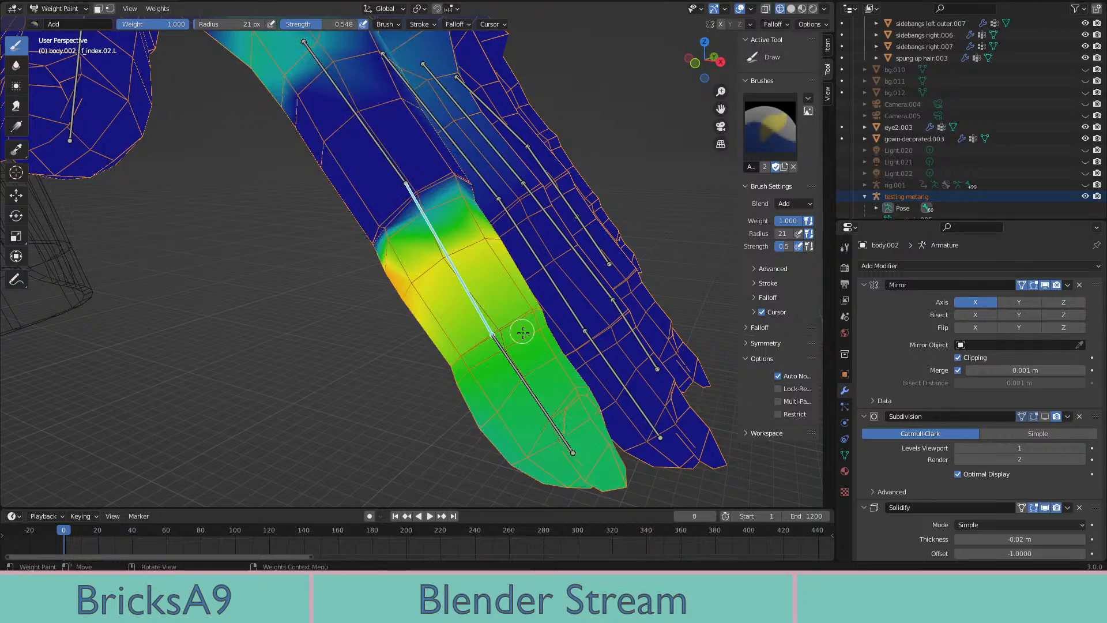
Test-rotate the f_index.02.L bone about 18° and cancel the rotation
middle_click_drag(521, 329, 487, 287)
scroll(488, 287, "down", 2)
key("r")
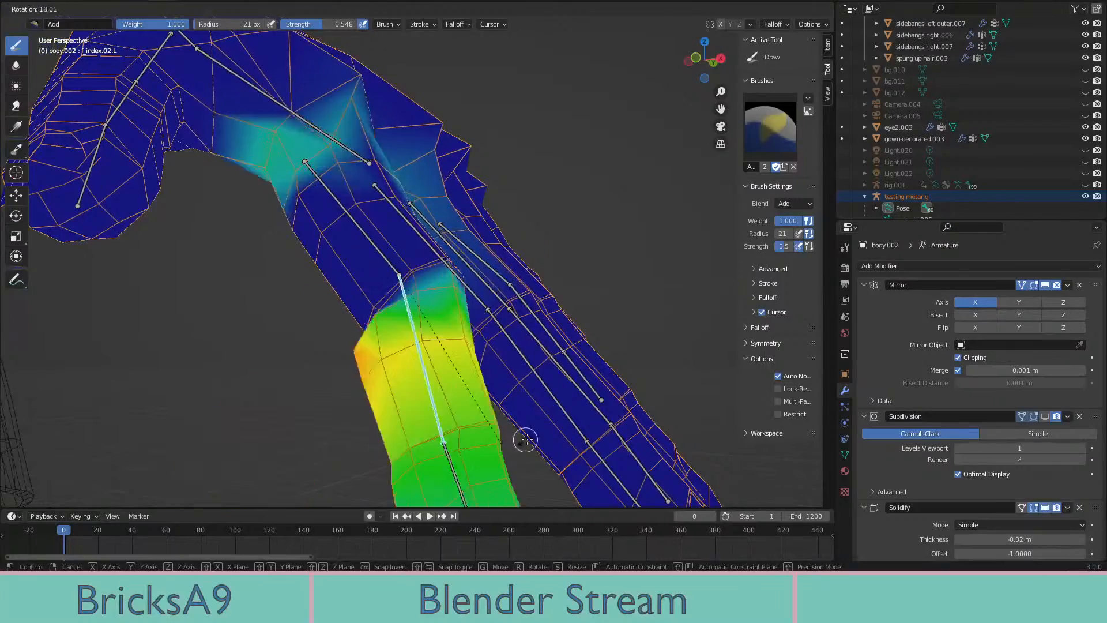
key("Escape")
Erase the f_index.02.L weight from the palm and the index finger's base with a 310 px Subtract brush at strength 1.000
middle_click_drag(457, 296, 223, 218)
middle_click_drag(506, 286, 13, 129)
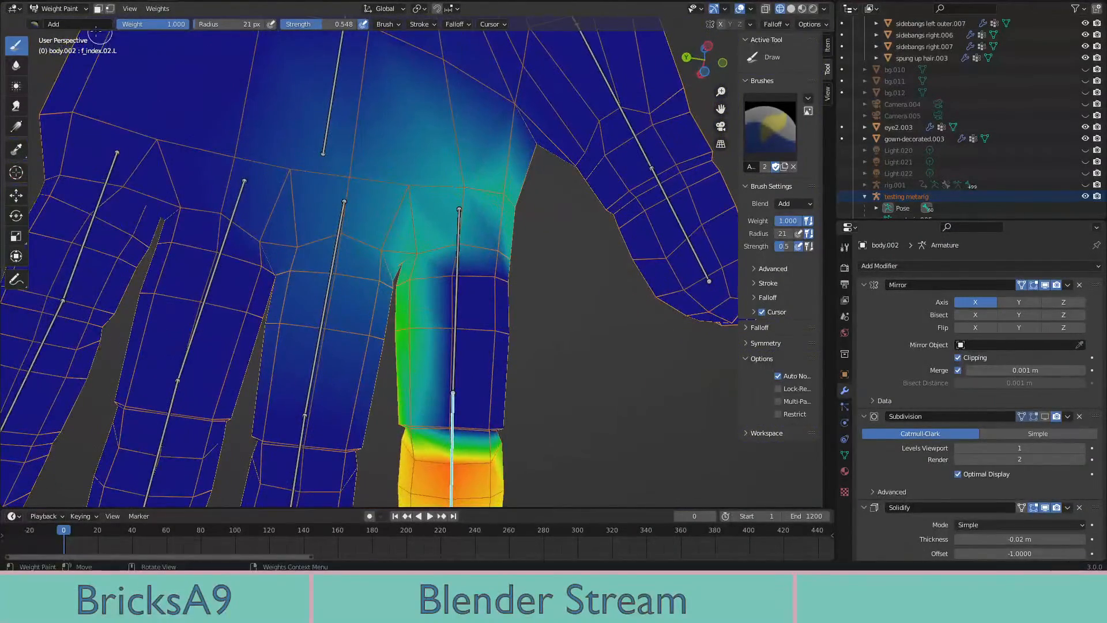
left_click(34, 24)
left_click(180, 58)
middle_click_drag(180, 58, 122, 38)
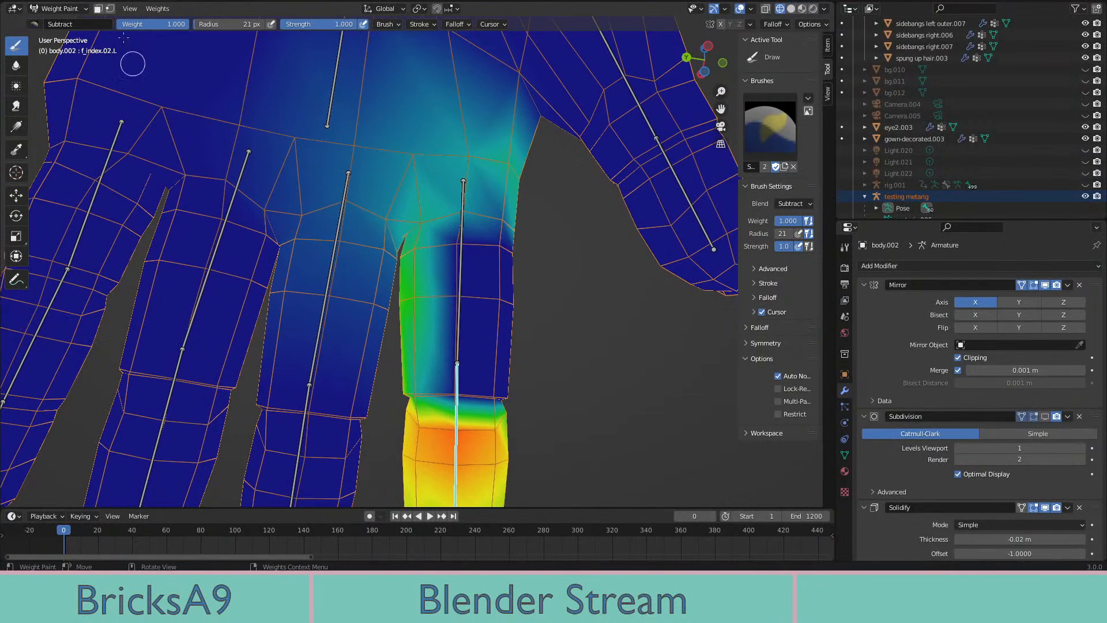
mouse_move(273, 100)
left_mouse_down()
mouse_move(383, 148)
mouse_move(552, 162)
left_mouse_up()
mouse_move(552, 162)
middle_mouse_down()
mouse_move(542, 168)
mouse_move(552, 162)
middle_mouse_up()
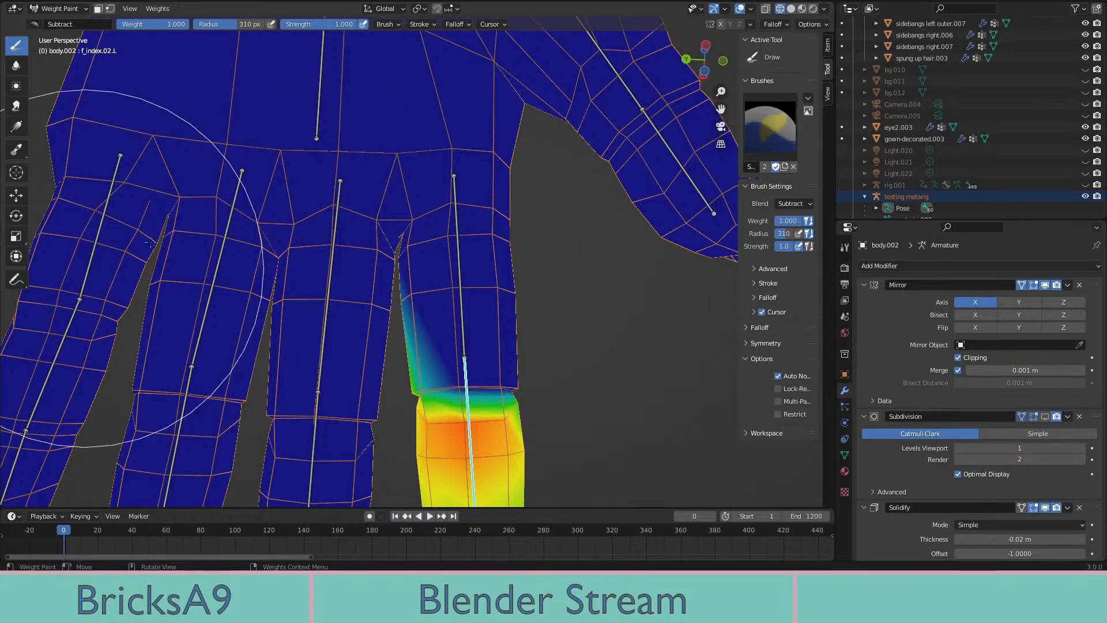
Erase the remaining f_index.02.L weight along the sides of the index finger's first segment, reducing the Subtract brush radius to 239 px and 104 px
scroll(420, 365, "down", 4)
mouse_move(420, 365)
middle_mouse_down()
mouse_move(346, 378)
mouse_move(234, 482)
mouse_move(284, 531)
mouse_move(519, 421)
mouse_move(551, 346)
mouse_move(524, 395)
mouse_move(531, 327)
mouse_move(103, 283)
mouse_move(605, 271)
mouse_move(432, 308)
mouse_move(426, 169)
mouse_move(520, 264)
middle_mouse_up()
middle_click_drag(540, 241, 299, 141)
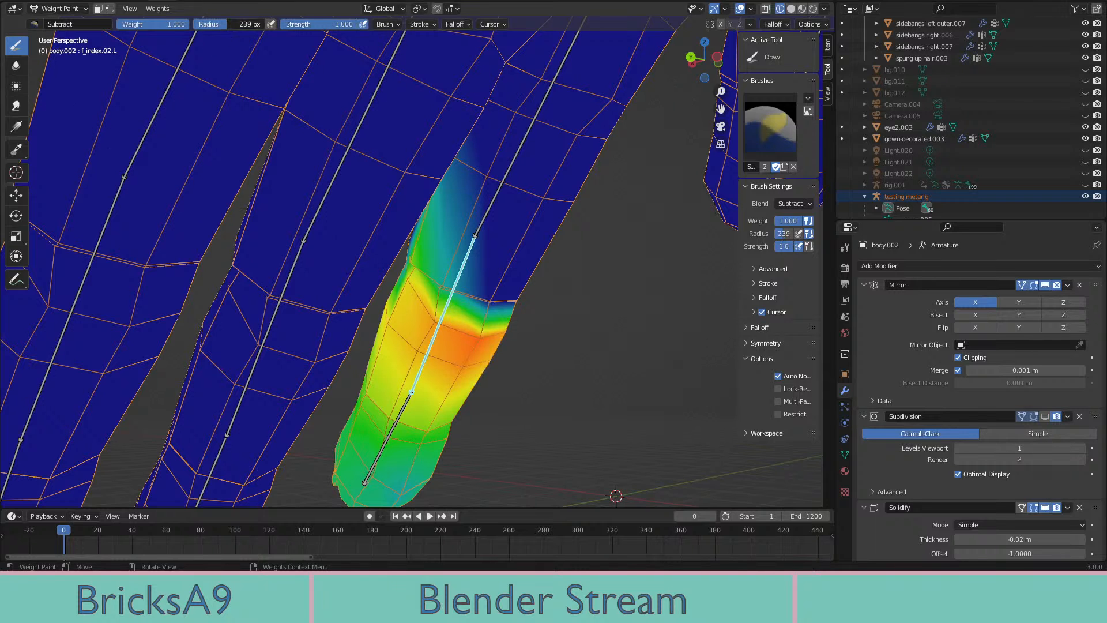
left_click_drag(490, 169, 404, 184)
mouse_move(403, 183)
middle_mouse_down()
mouse_move(475, 138)
mouse_move(547, 196)
mouse_move(626, 230)
middle_mouse_up()
left_click_drag(669, 295, 654, 237)
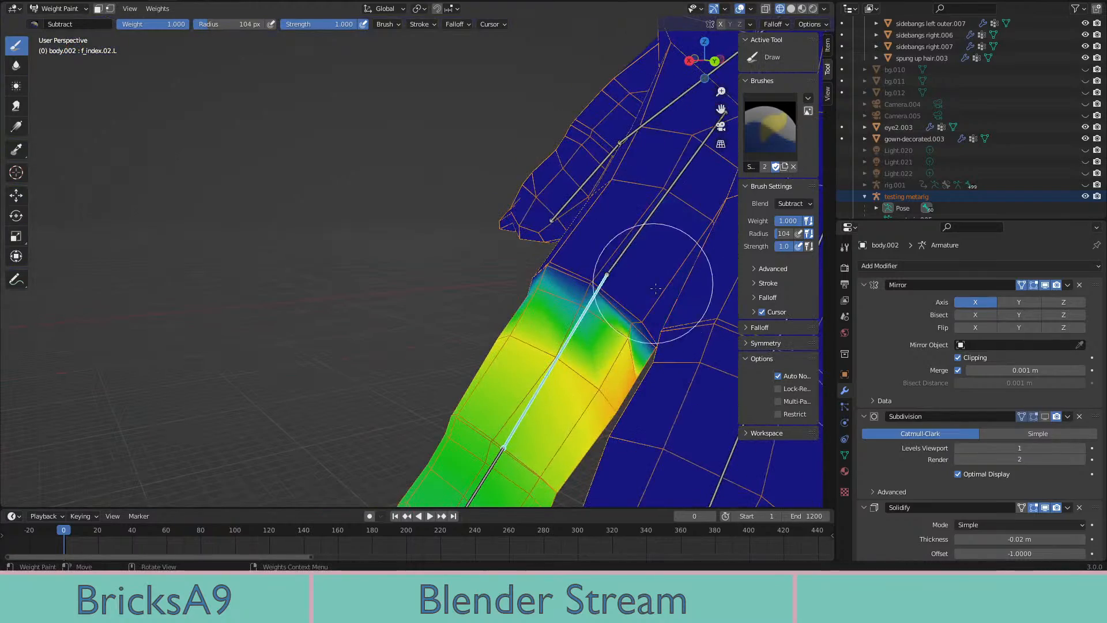
mouse_move(655, 237)
middle_mouse_down()
mouse_move(388, 341)
mouse_move(528, 290)
mouse_move(461, 312)
mouse_move(506, 345)
middle_mouse_up()
Test-rotate the f_index.02.L bone by 78° from the side view and return it to its straight pose
key("r")
left_click(213, 280)
middle_click_drag(235, 334, 478, 398)
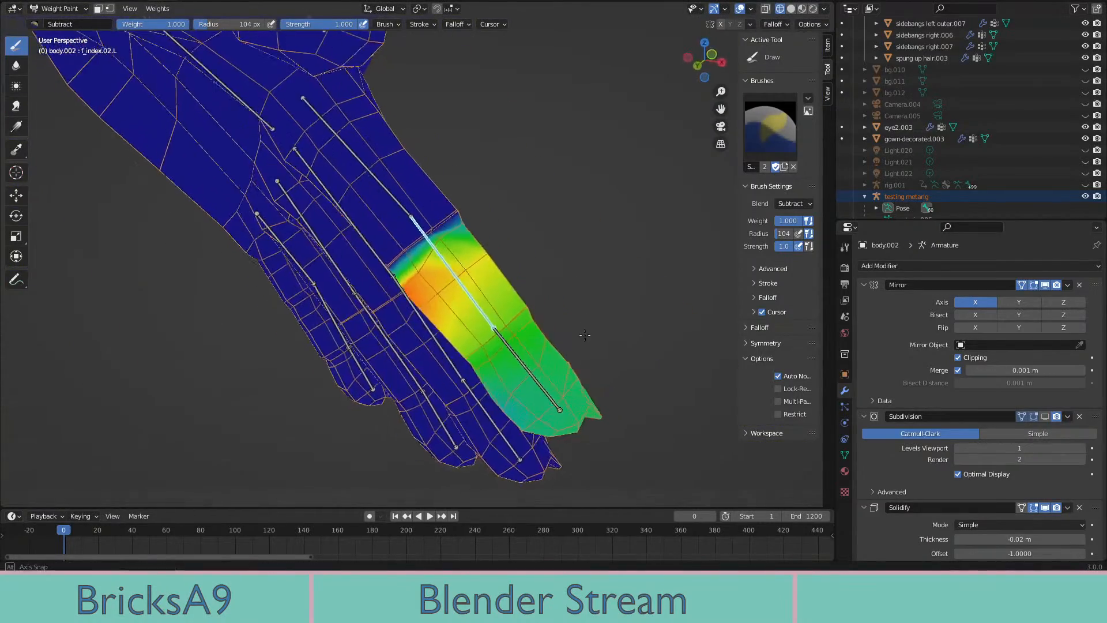
key("r")
left_click(340, 359)
middle_click_drag(340, 359, 364, 361)
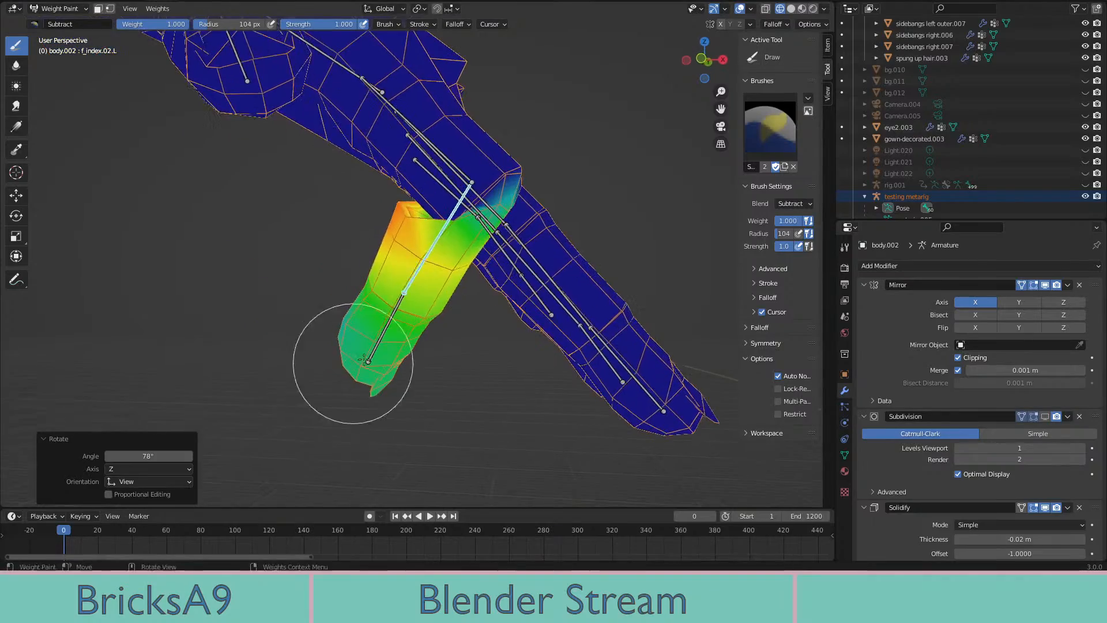
middle_click_drag(522, 316, 584, 342)
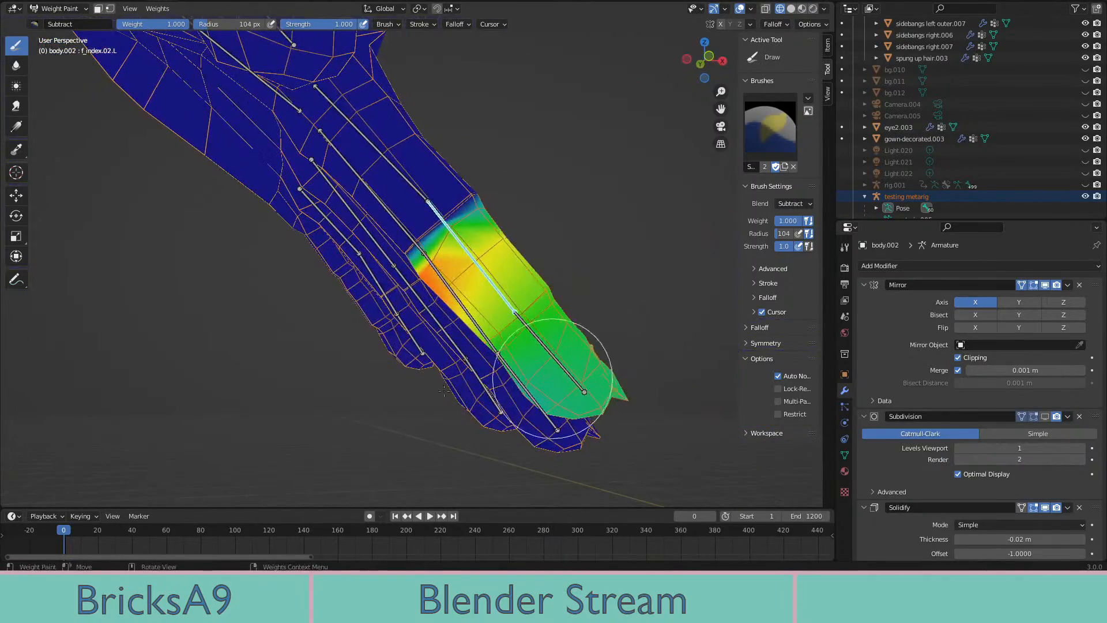
Rotate the f_index.02.L bone 92.9° and examine the bent finger in Material Preview and Rendered shading from several angles
key("r")
left_click(270, 309)
mouse_move(269, 309)
middle_mouse_down()
mouse_move(658, 352)
mouse_move(424, 294)
mouse_move(261, 280)
mouse_move(413, 266)
middle_mouse_up()
key("z")
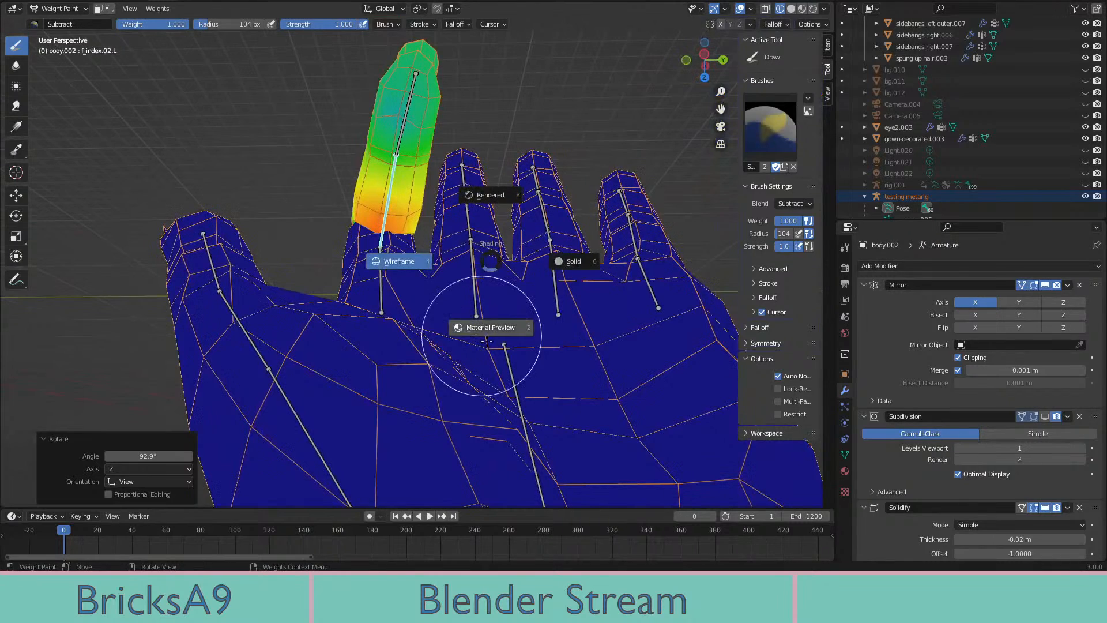
left_click(490, 327)
middle_click_drag(501, 324, 487, 346)
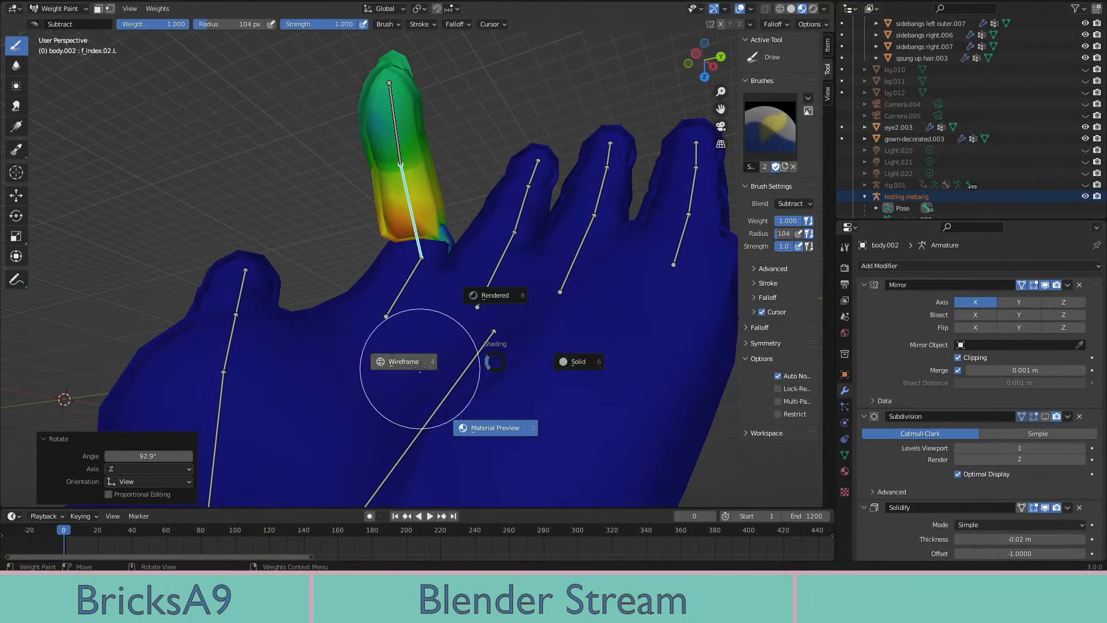
left_click(420, 367)
middle_click_drag(429, 369, 443, 362)
key("z")
left_click(452, 299)
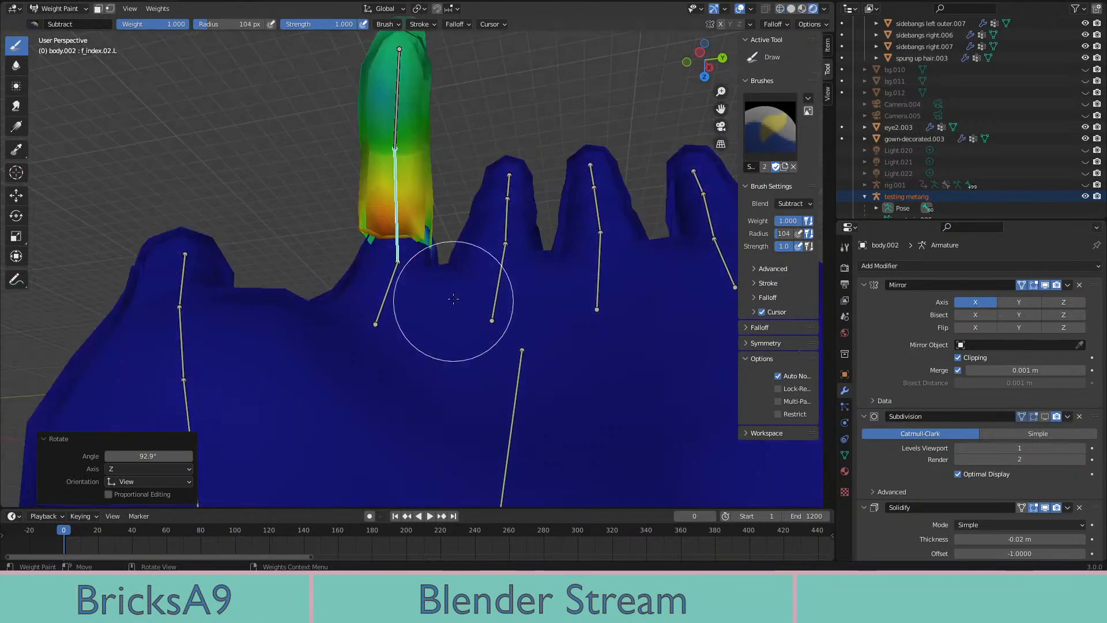
mouse_move(454, 301)
middle_mouse_down()
mouse_move(426, 285)
mouse_move(421, 297)
middle_mouse_up()
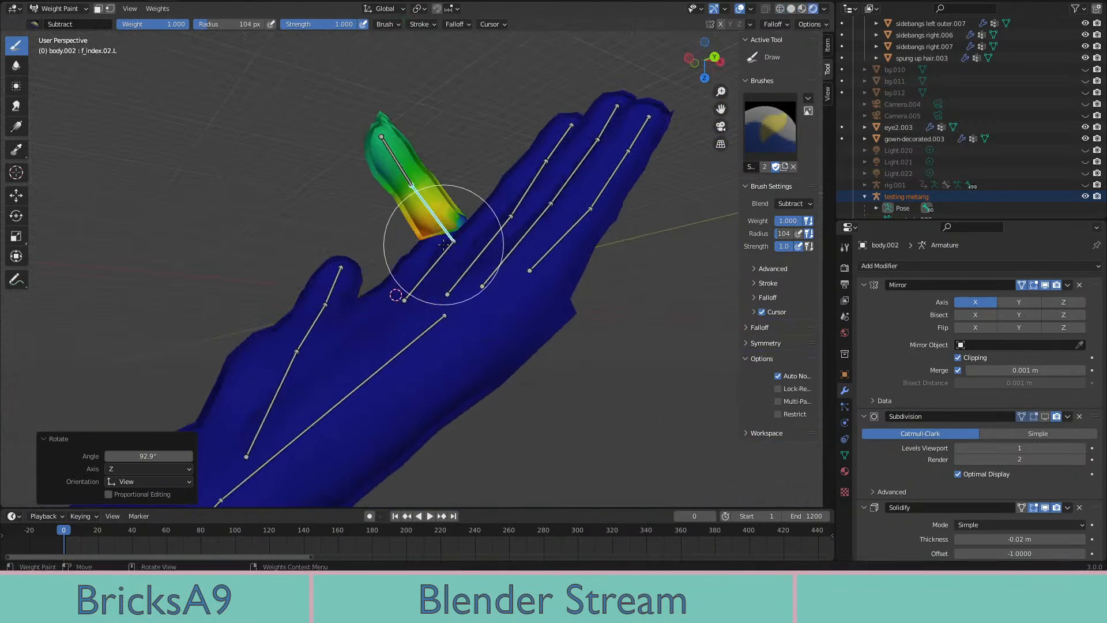
middle_click_drag(443, 244, 473, 309)
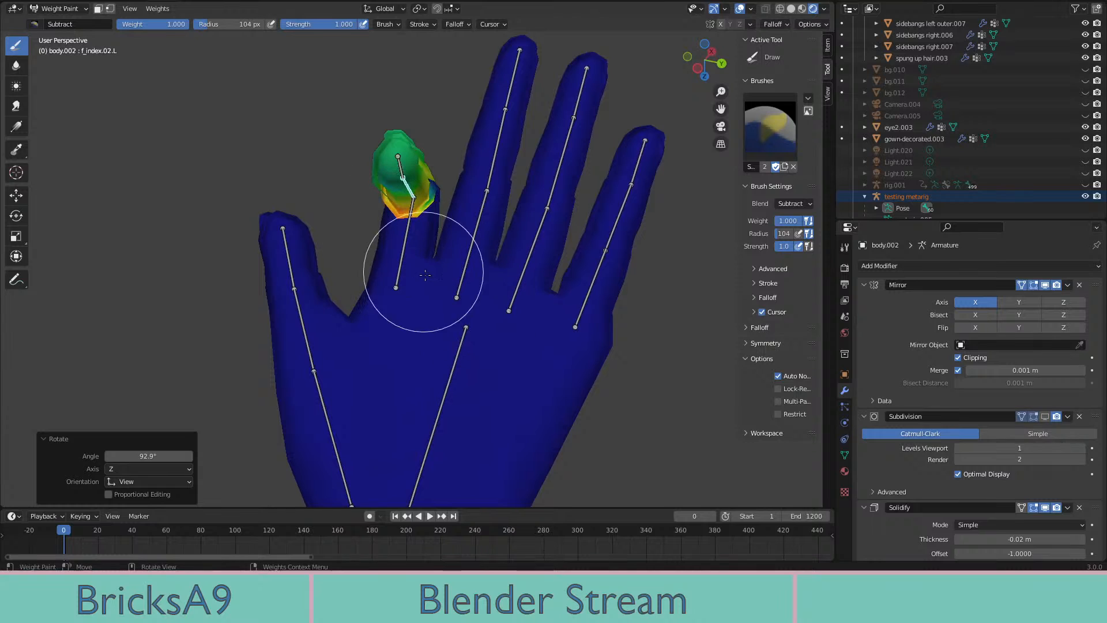
Examine the bent index finger's deformation in Object Mode, and return to Weight Paint mode with the f_index.02.L bone straightened
left_click(65, 9)
left_click(65, 23)
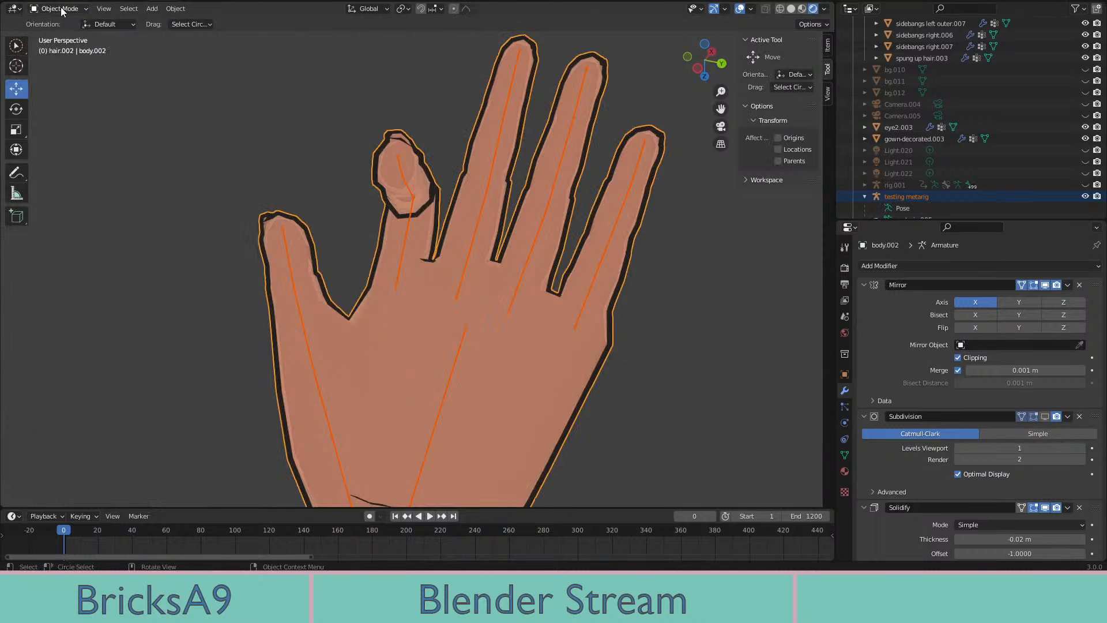
left_click(63, 11)
left_click(68, 74)
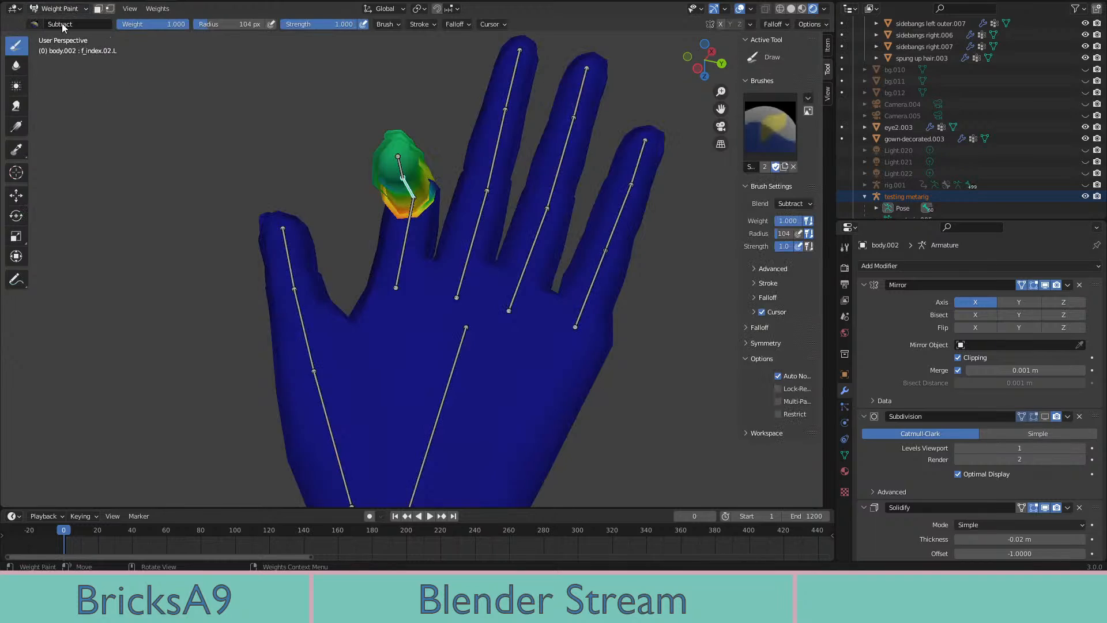
key("ctrl+Tab")
mouse_move(518, 358)
middle_mouse_down()
mouse_move(538, 371)
mouse_move(580, 321)
mouse_move(630, 363)
mouse_move(611, 407)
mouse_move(468, 398)
mouse_move(709, 382)
mouse_move(657, 402)
mouse_move(711, 385)
mouse_move(471, 333)
mouse_move(575, 372)
middle_mouse_up()
scroll(458, 272, "up", 2)
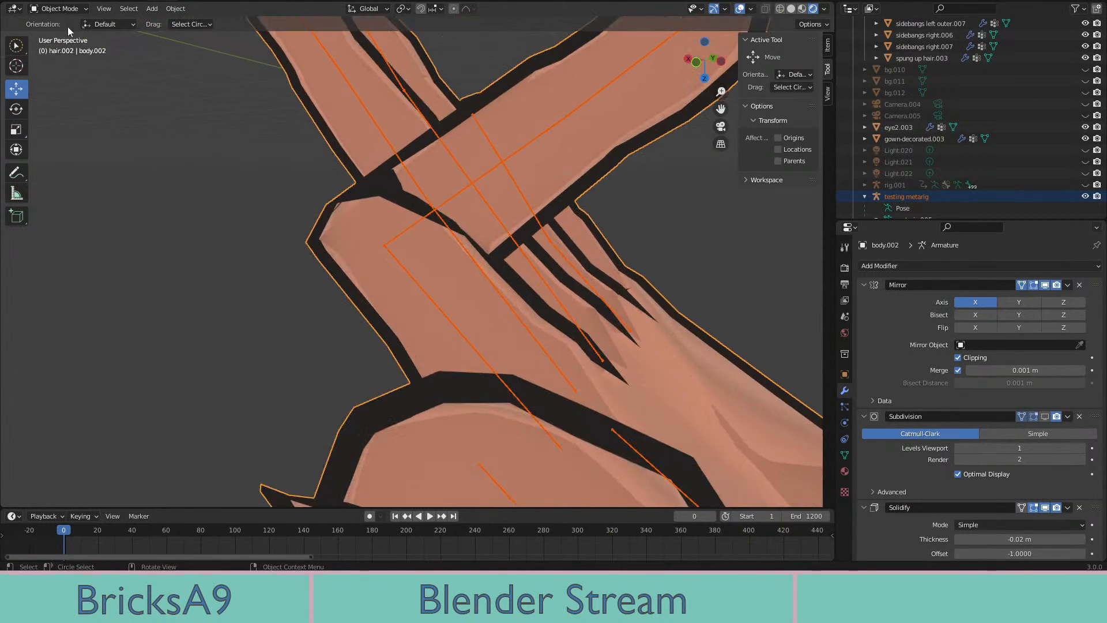
left_click(63, 73)
key("ctrl+Tab")
key("ctrl+Tab")
key("ctrl+Tab")
key("ctrl+Tab")
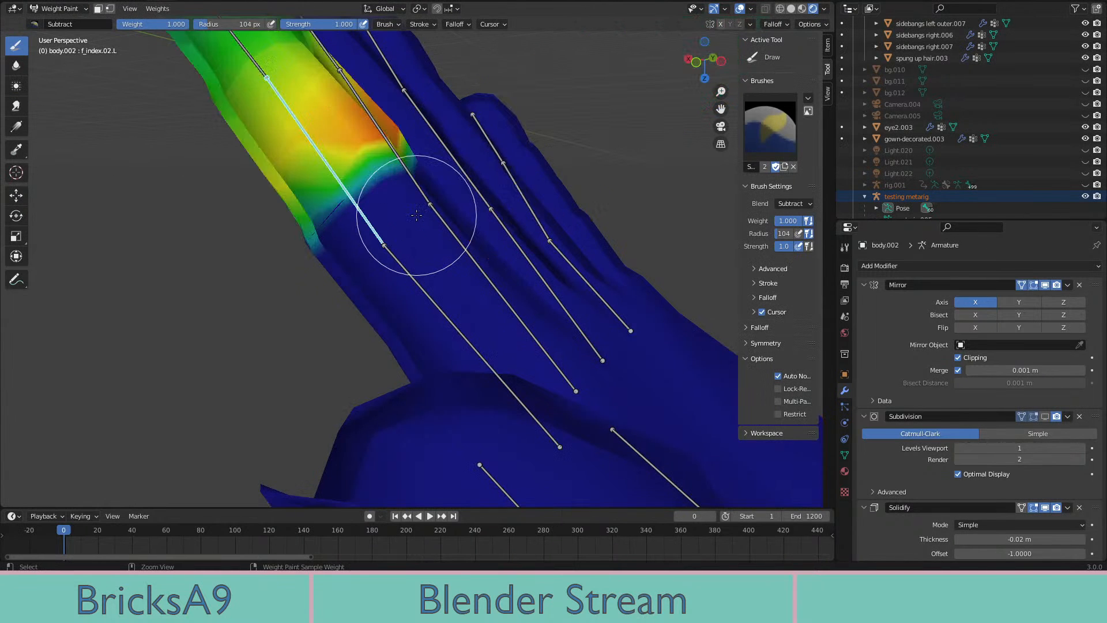
Try a 104 px Subtract stroke across the index finger's second joint, and undo it
middle_click_drag(414, 206, 468, 224)
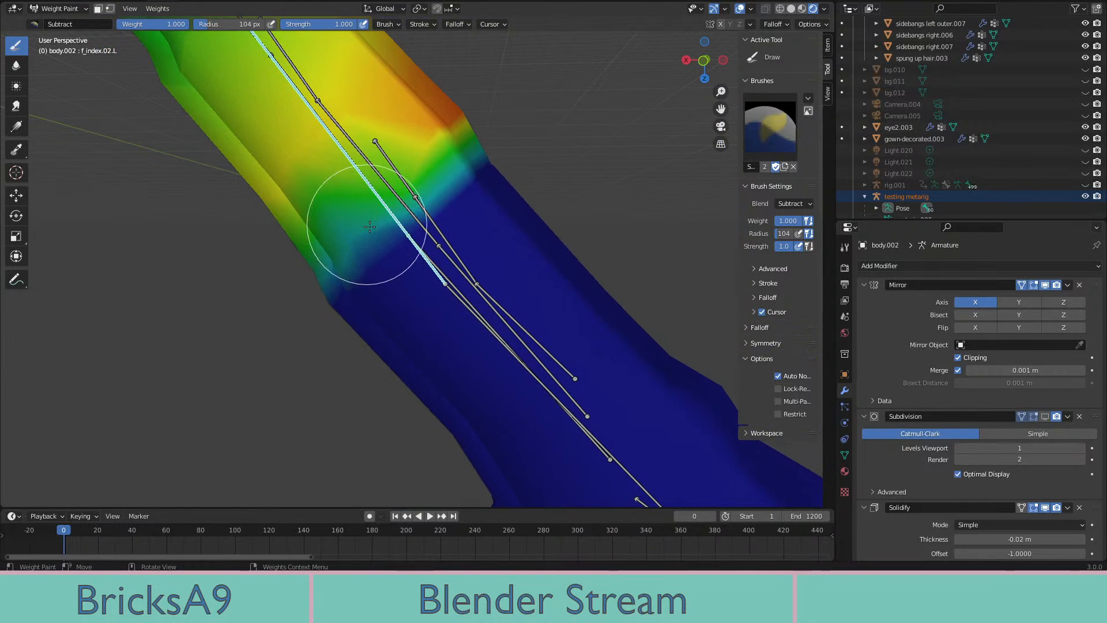
left_click_drag(342, 161, 409, 263)
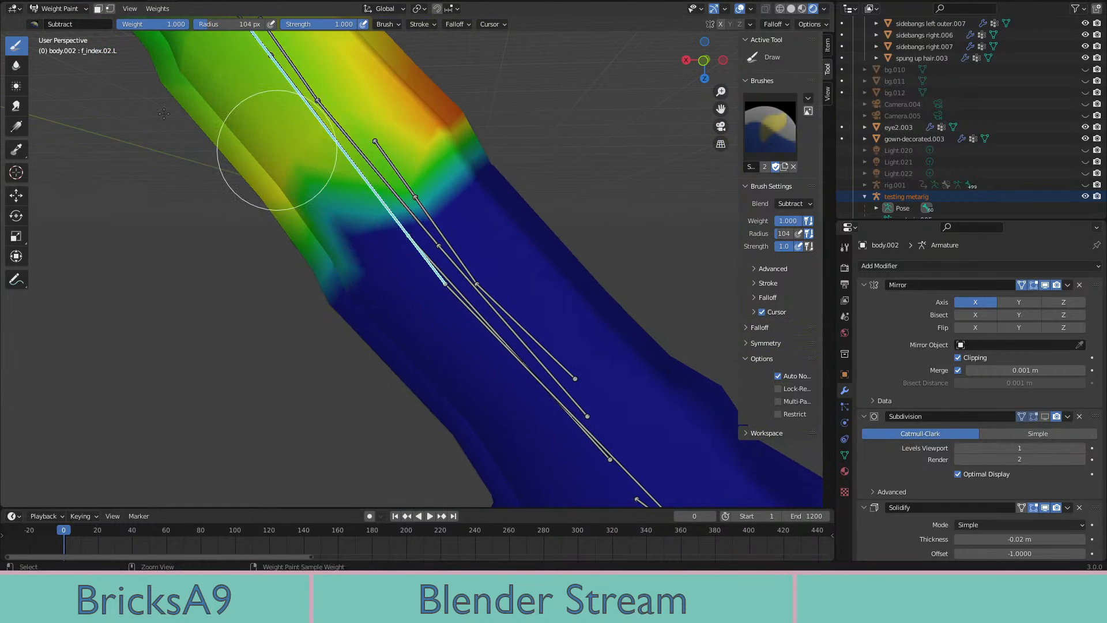
key("ctrl+z")
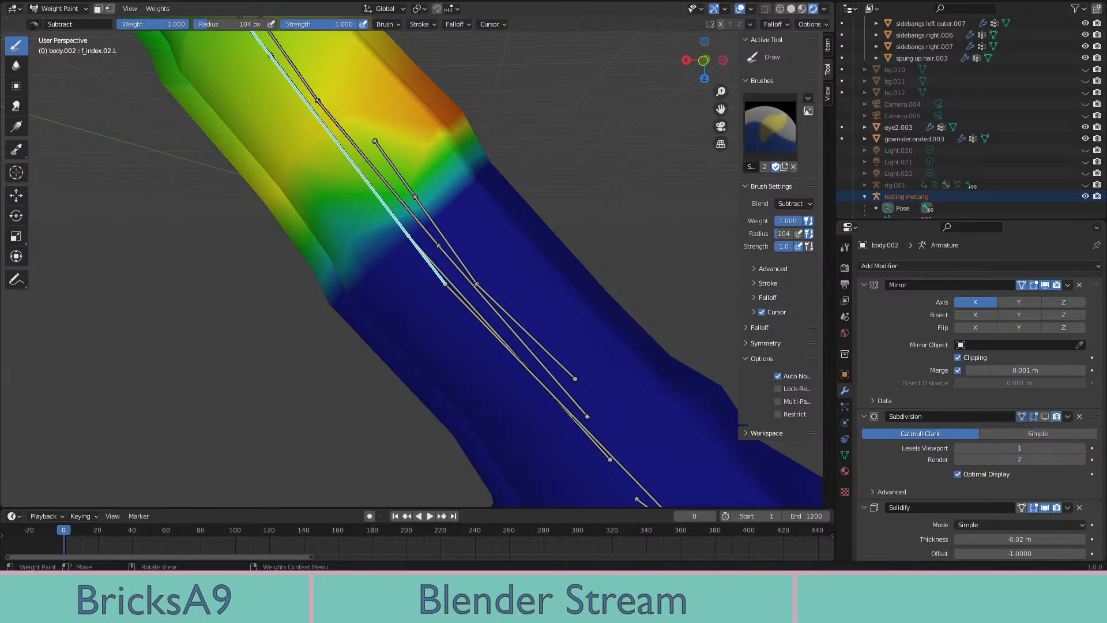
Add f_index.02.L weight along the side of the finger's second joint with a 104 px Add brush at strength 0.548
left_click(33, 24)
left_click(46, 55)
left_click_drag(320, 167, 407, 264)
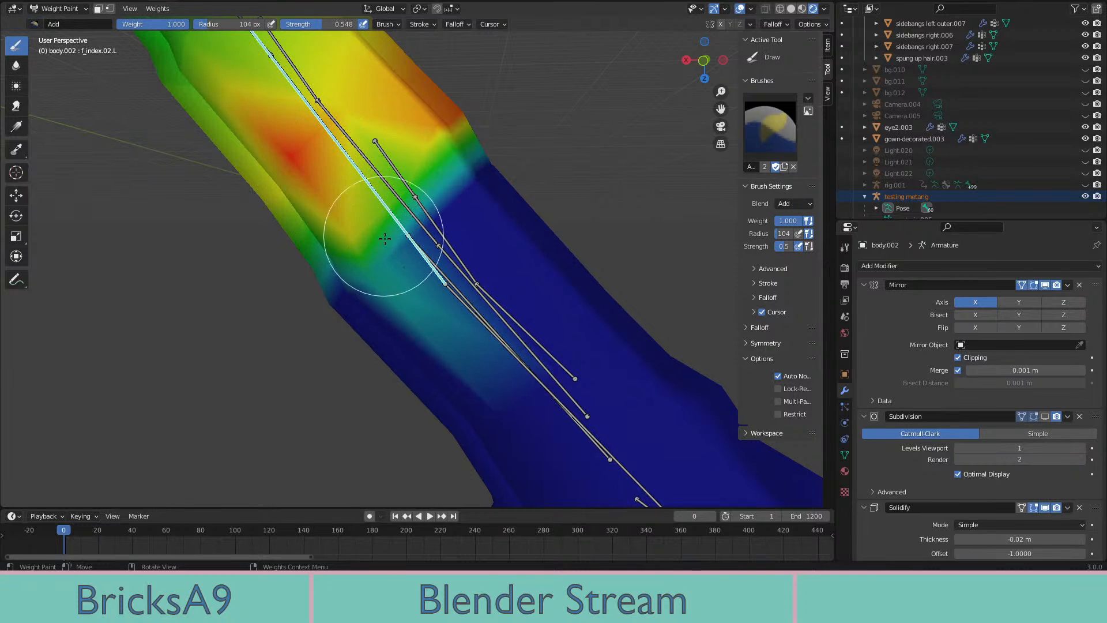
Test-rotate the f_index.02.L bone past about 65° to check the joint, and undo the rotation
key("r")
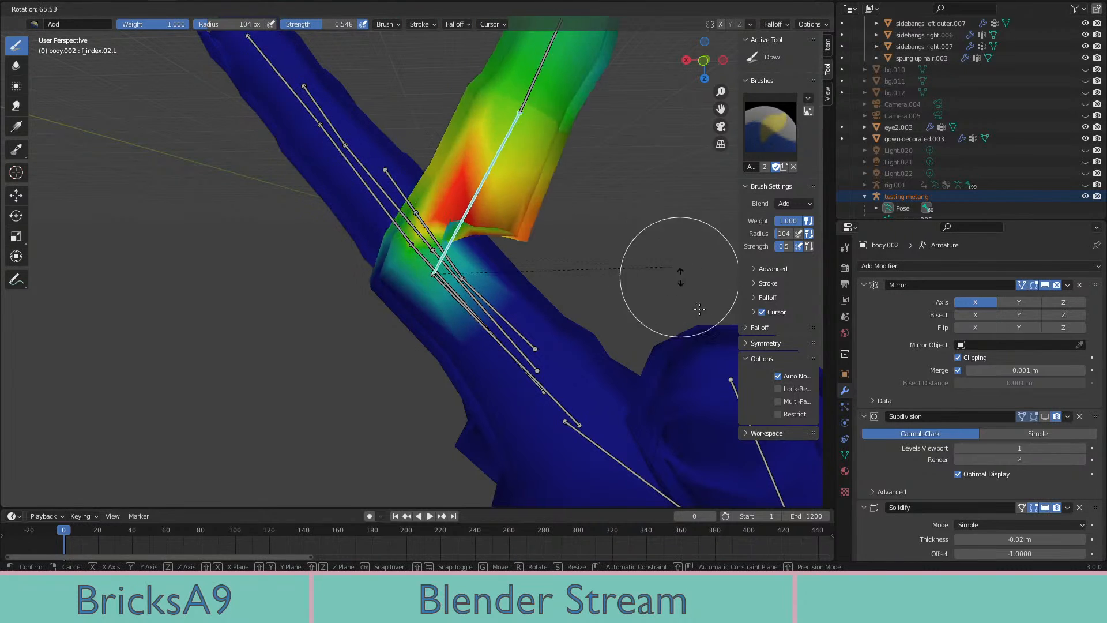
left_click(710, 341)
key("ctrl+z")
middle_click_drag(680, 316, 632, 306)
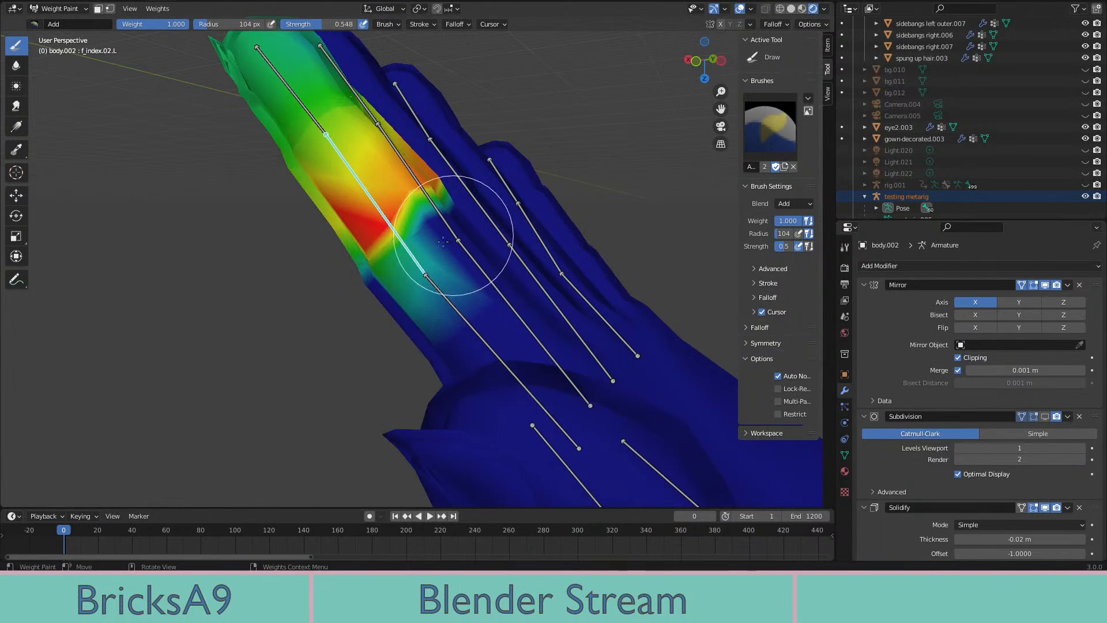
Lower the Add brush strength to 0.252 and paint f_index.02.L weight across the palm side of the finger's second joint
middle_click_drag(443, 241, 306, 132)
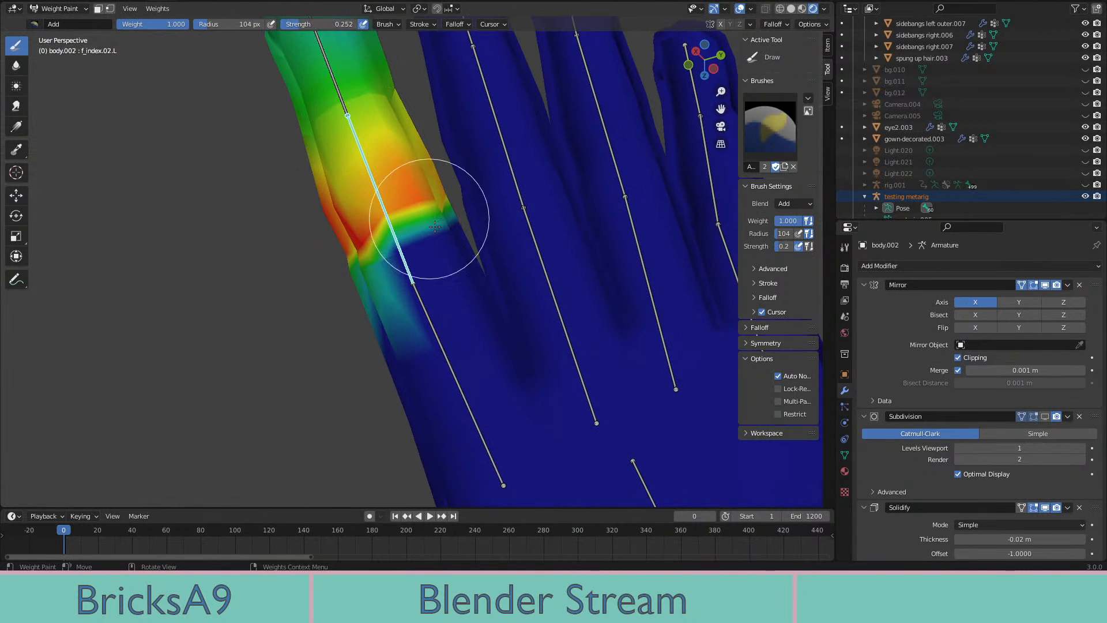
middle_click_drag(409, 246, 387, 265)
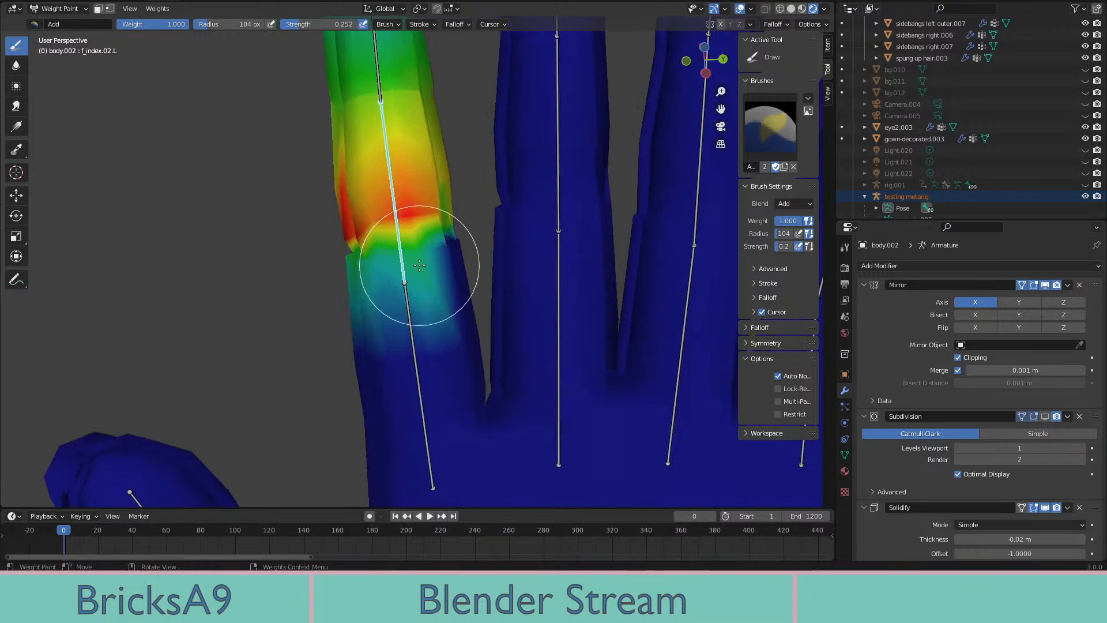
middle_click_drag(366, 265, 123, 61)
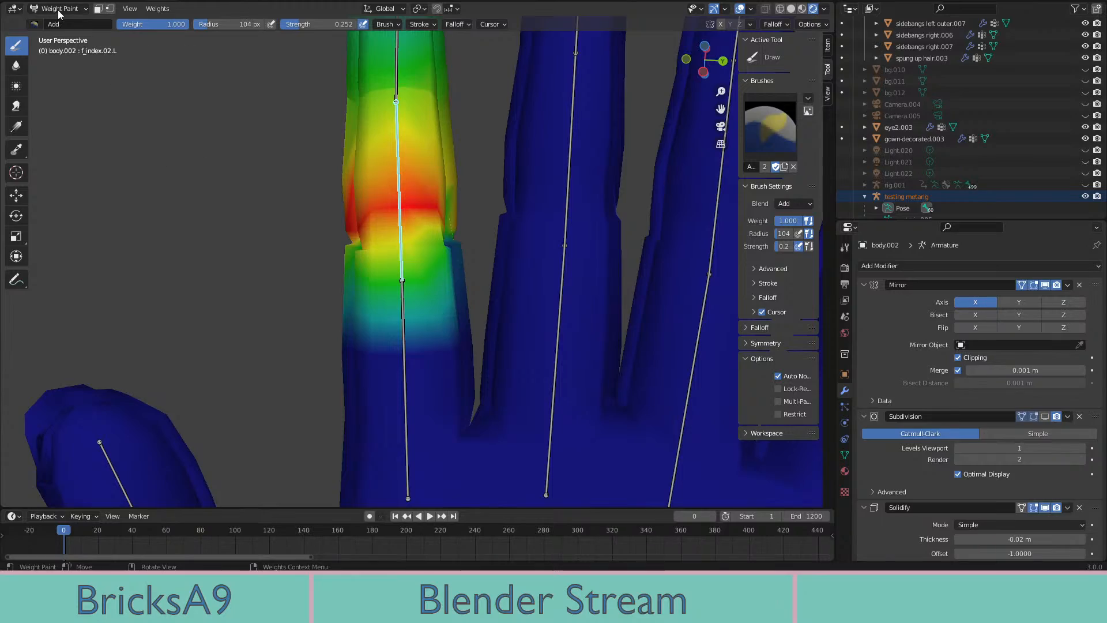
Check the painted joint in Material Preview shading before switching the viewport back to Wireframe
left_click(436, 392)
middle_click_drag(435, 392, 458, 404)
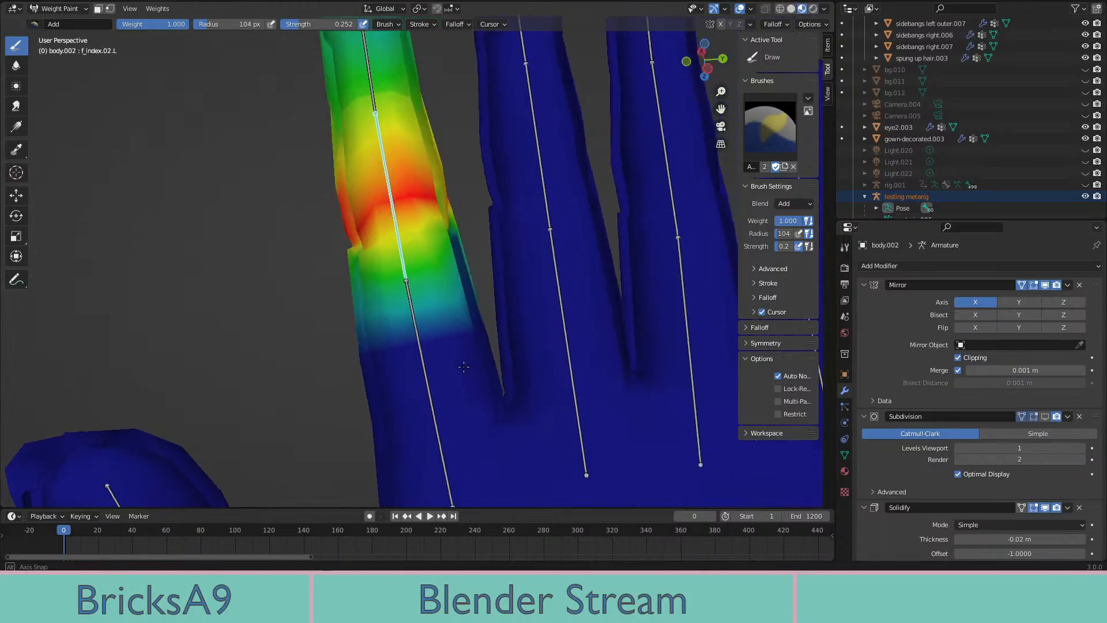
key("z")
left_click(334, 378)
Test-rotate the f_index.02.L bone about -105° and about 86° in Wireframe, returning it to its straight pose
mouse_move(334, 379)
middle_mouse_down()
mouse_move(508, 337)
mouse_move(444, 358)
middle_mouse_up()
key("r")
left_click(568, 153)
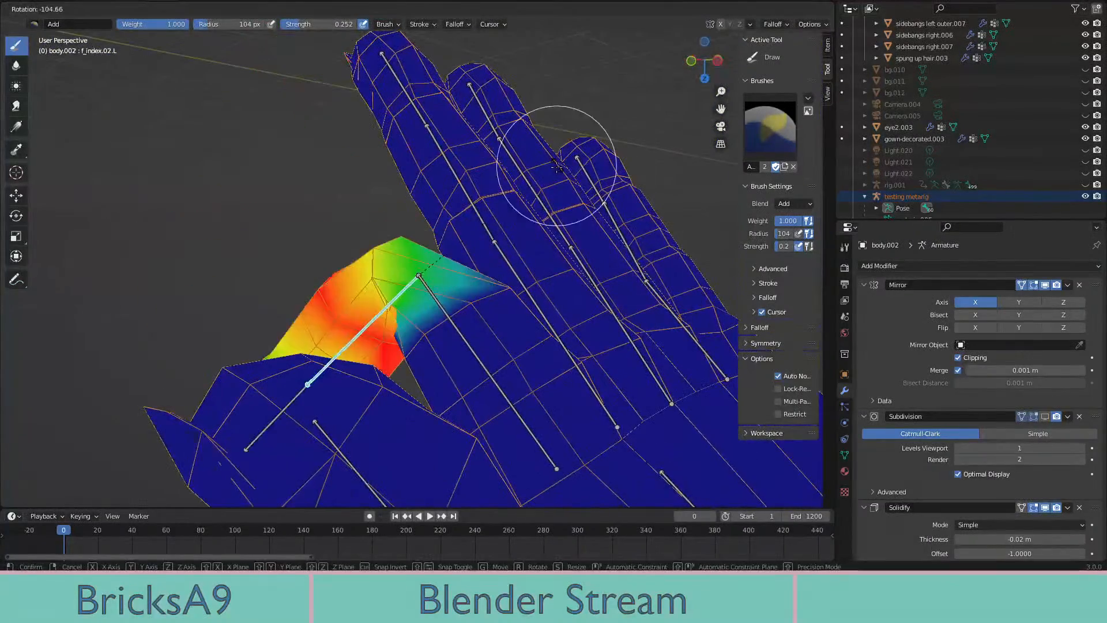
middle_click_drag(568, 154, 383, 219)
key("r")
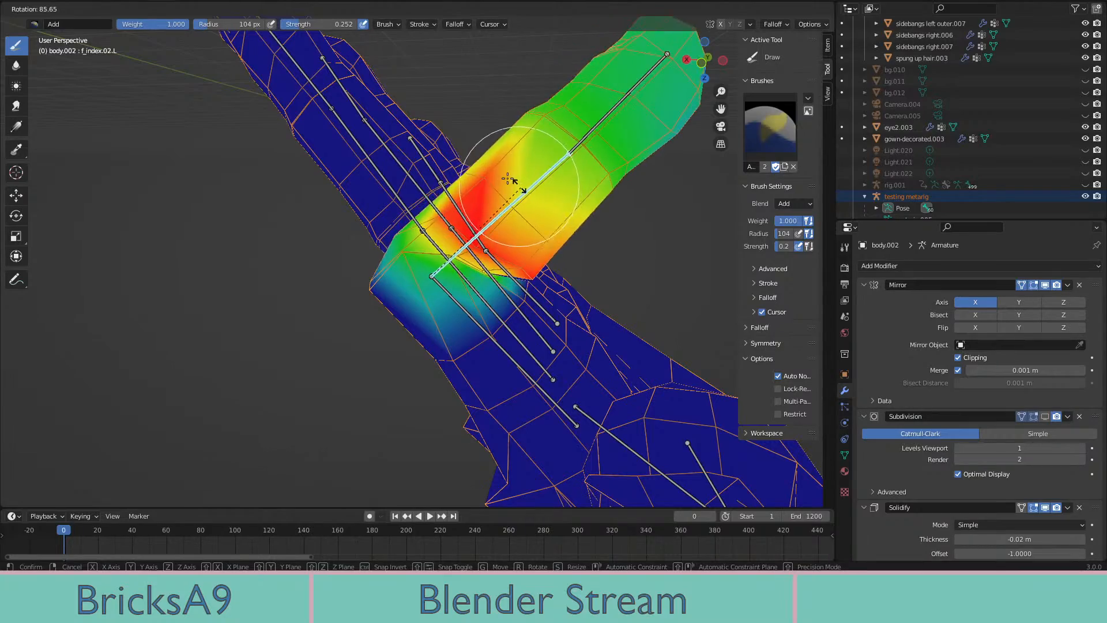
left_click(470, 153)
mouse_move(469, 153)
middle_mouse_down()
mouse_move(325, 145)
mouse_move(440, 149)
mouse_move(114, 69)
mouse_move(81, 94)
middle_mouse_up()
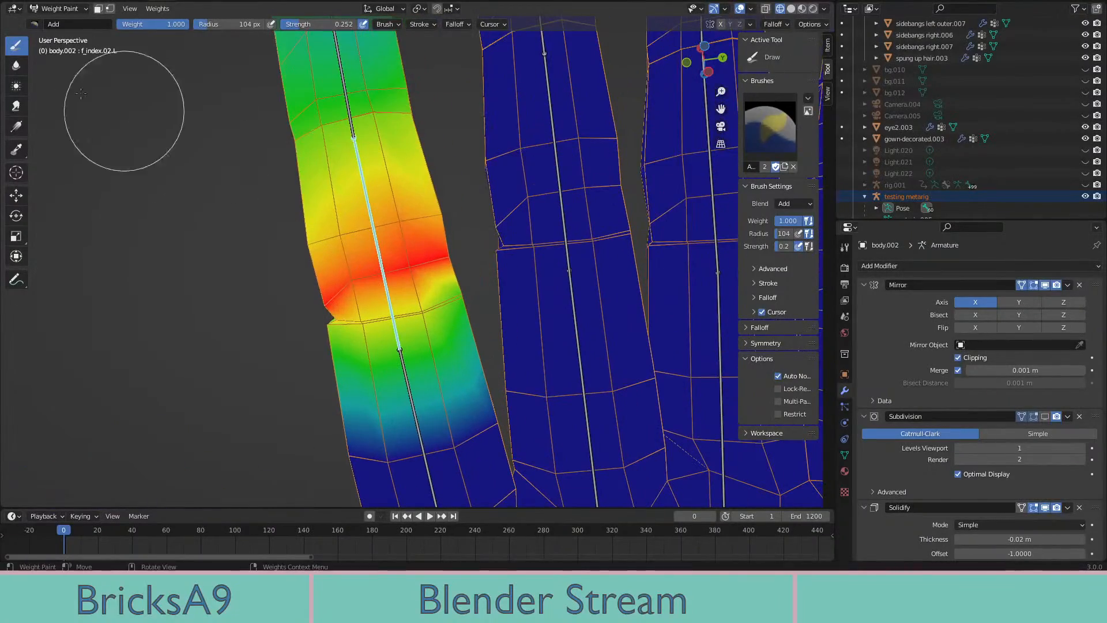
Test-rotate the f_index.02.L bone about 40° from the side, straighten it again and inspect the joint's weights from the palm
scroll(306, 94, "down", 4)
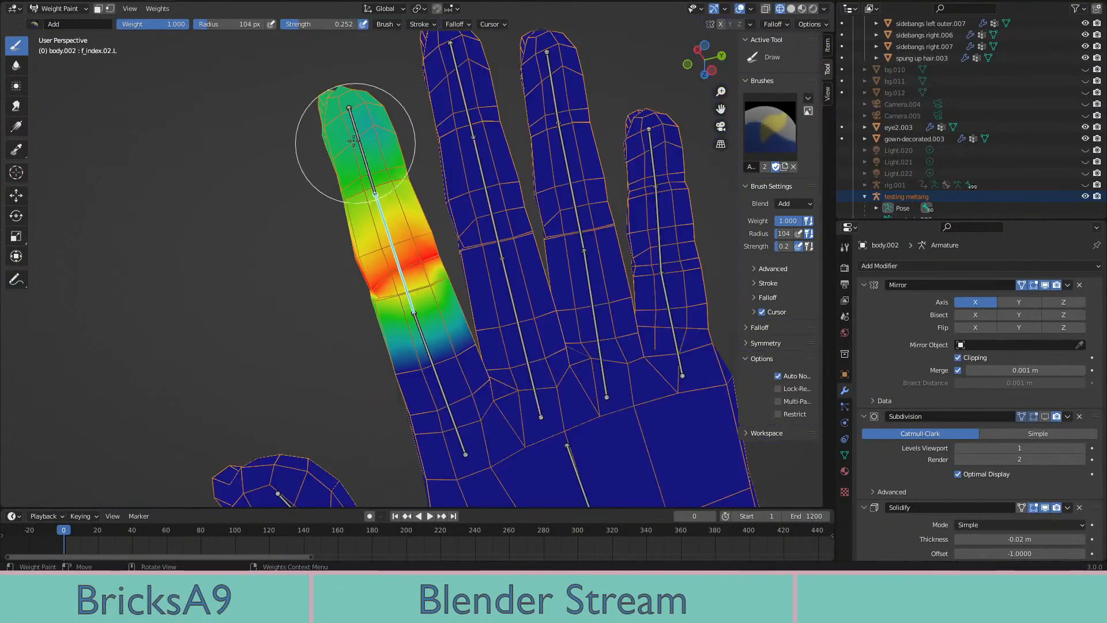
middle_click_drag(356, 141, 416, 83)
key("r")
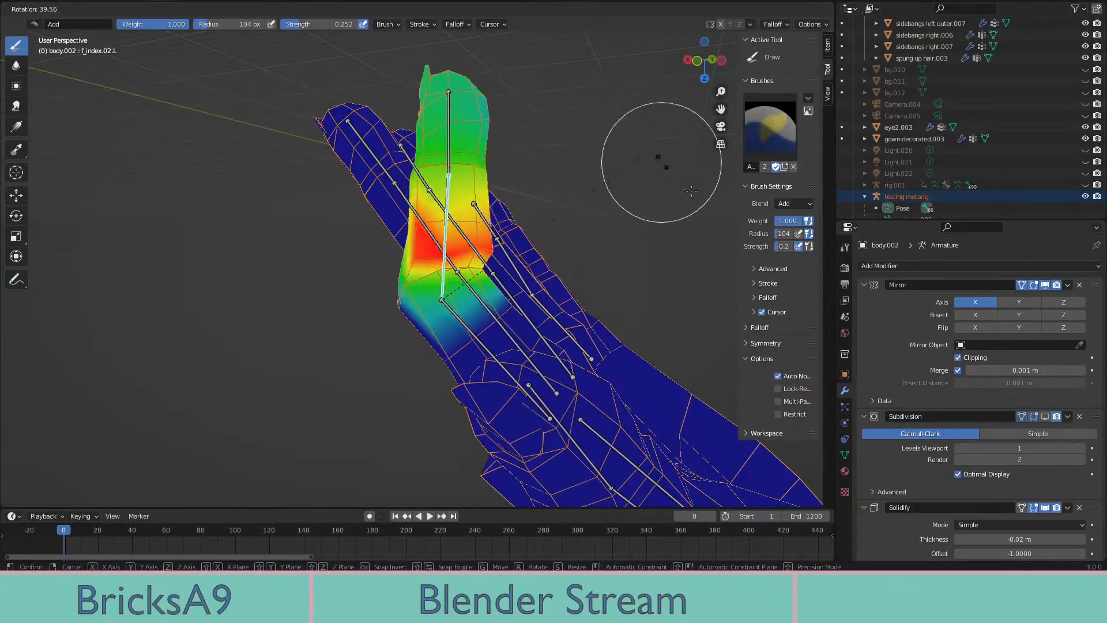
left_click(472, 115)
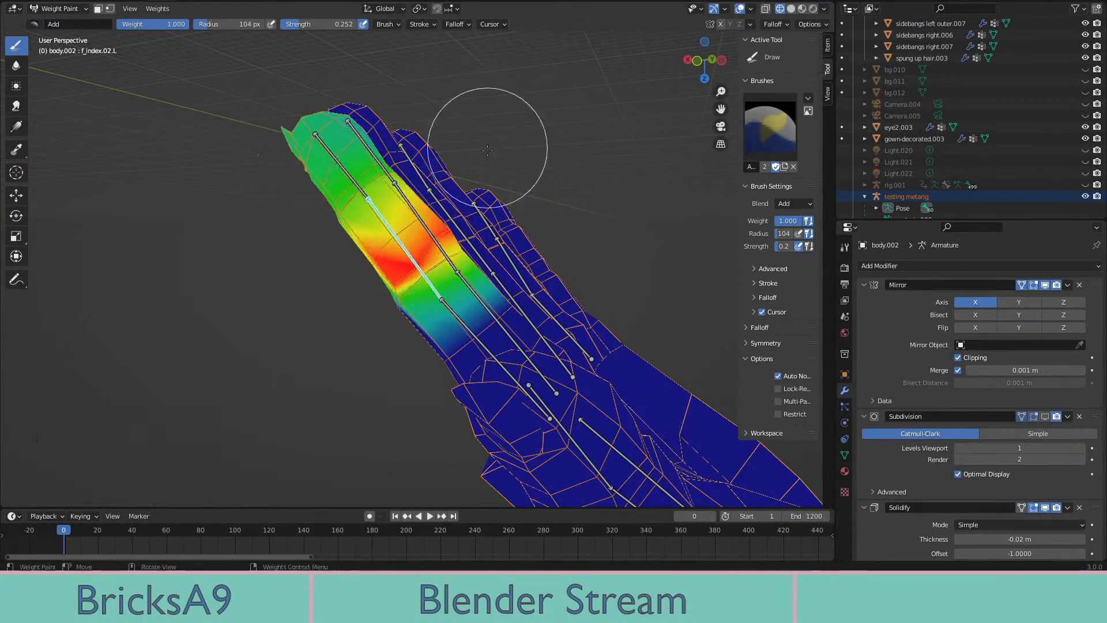
middle_click_drag(474, 123, 58, 86)
scroll(53, 85, "up", 3)
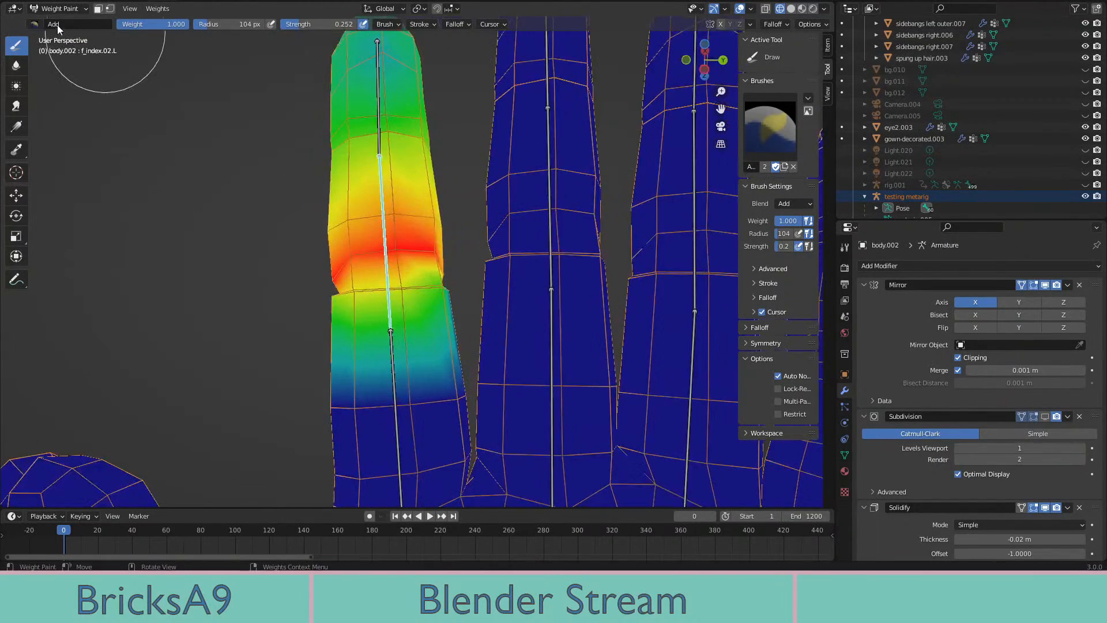
Subtract f_index.02.L weight around the finger's second joint, lowering the brush strength to 0.059 for a softer falloff
left_click(318, 78)
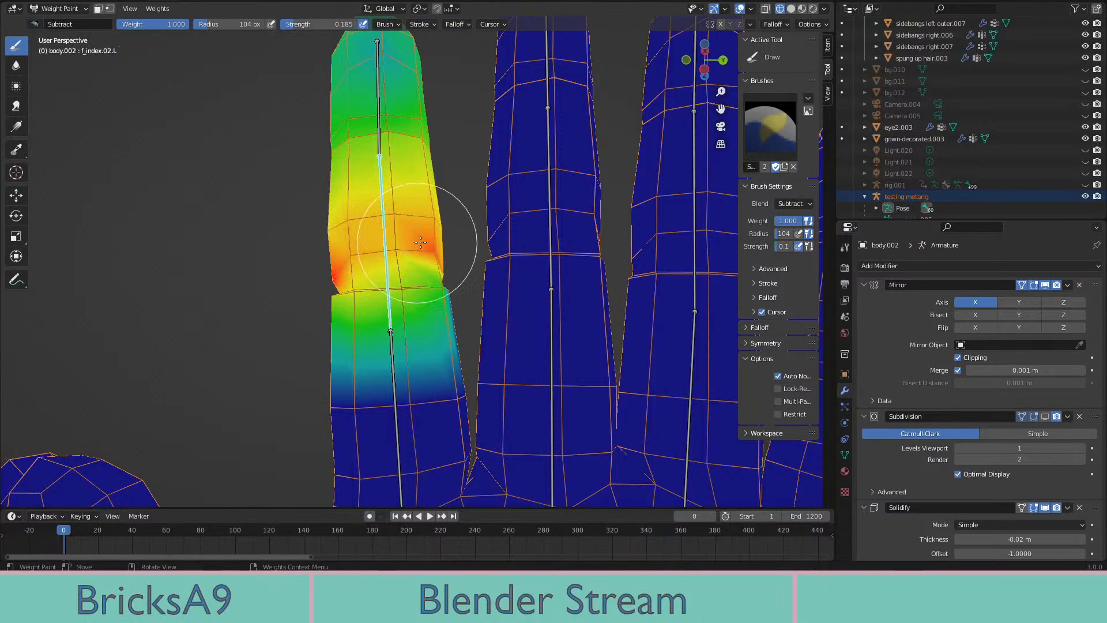
scroll(382, 244, "up", 2)
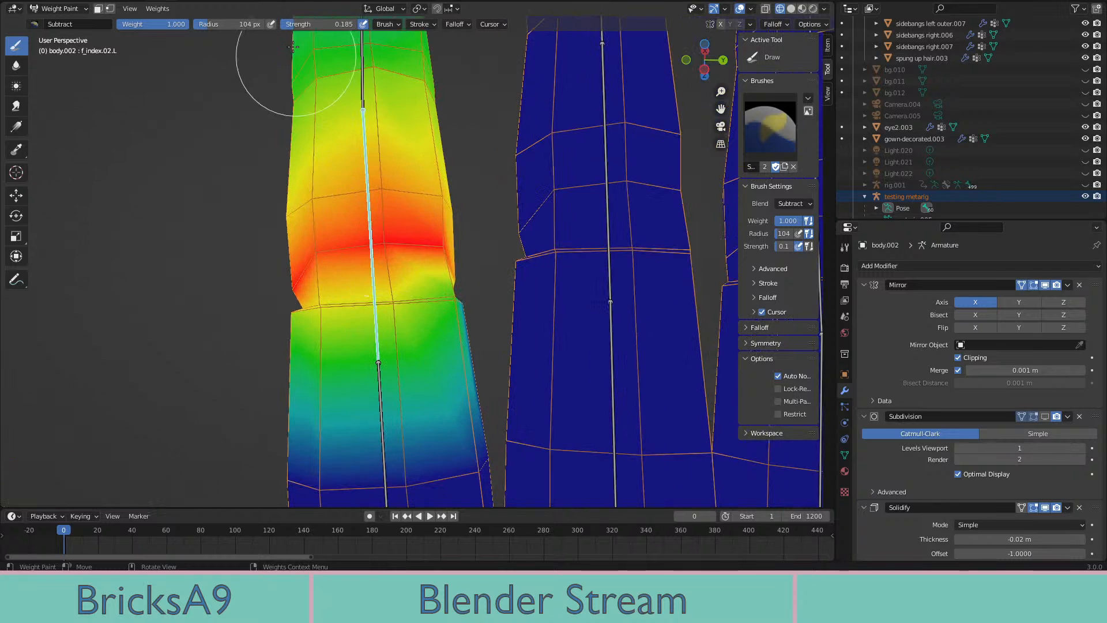
left_click_drag(292, 25, 283, 26)
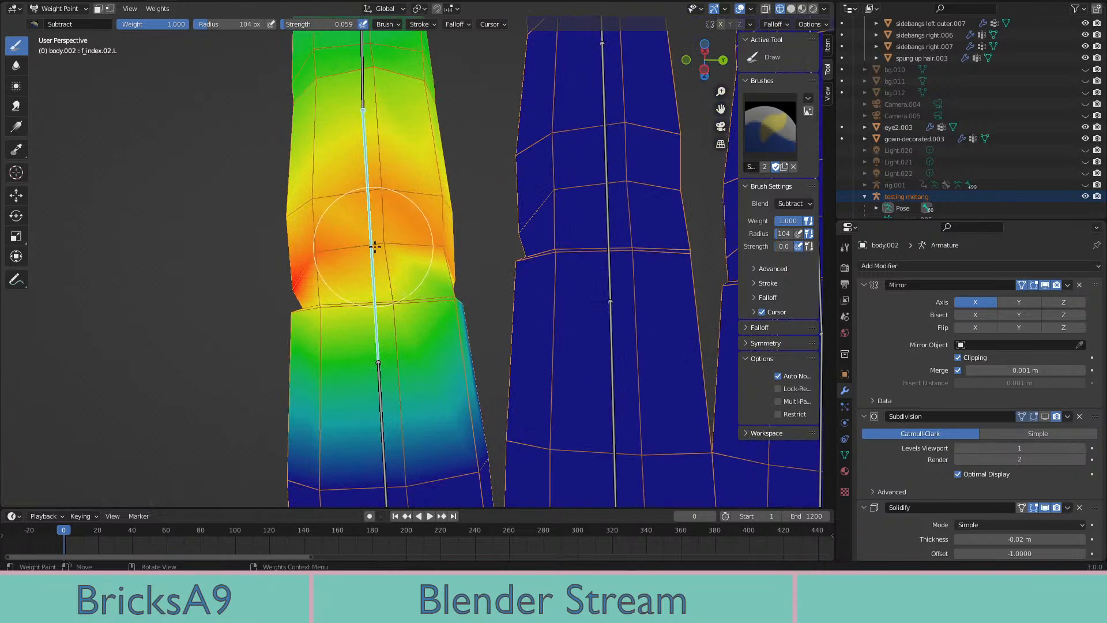
Test-rotate the f_index.02.L bone about 62° to check how the joint bends, and undo the rotation
middle_click_drag(426, 211, 502, 178)
key("r")
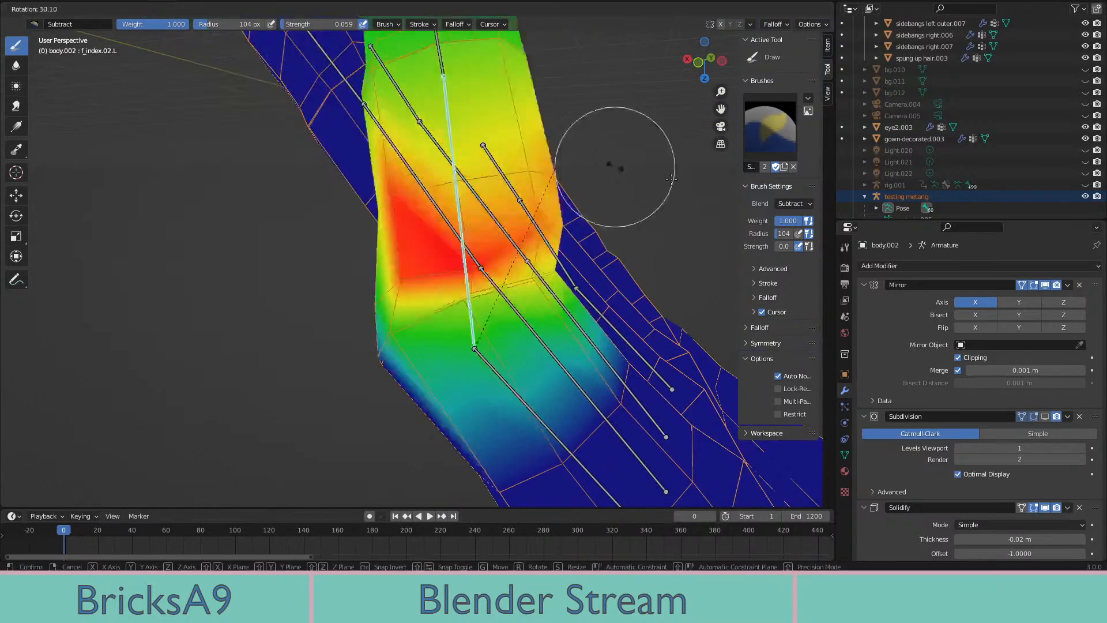
key("Escape")
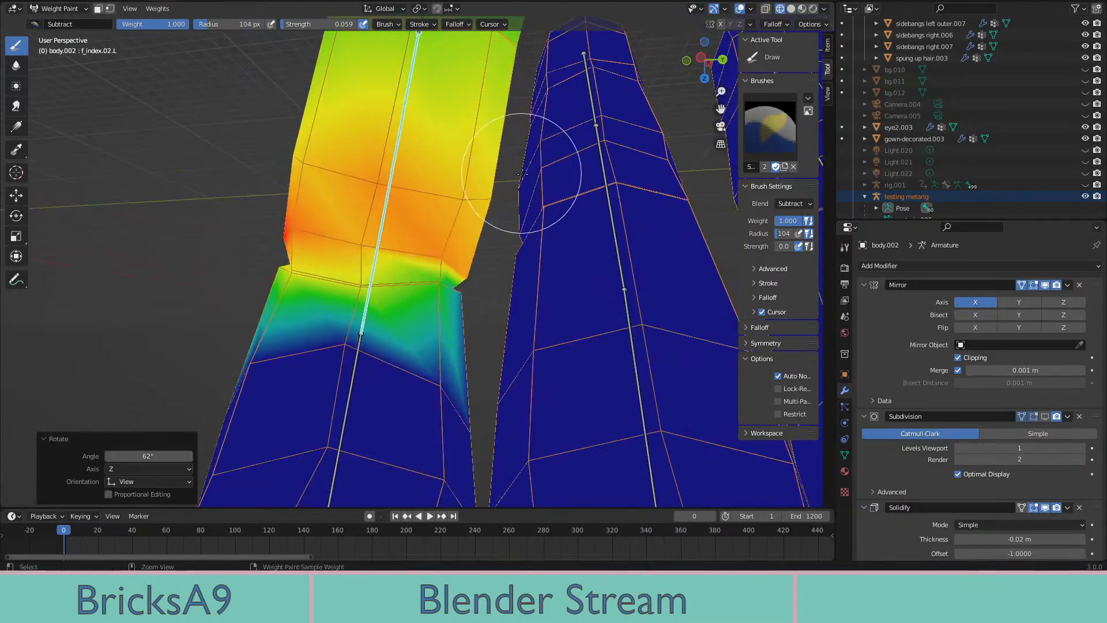
key("ctrl+z")
key("ctrl+shift+z")
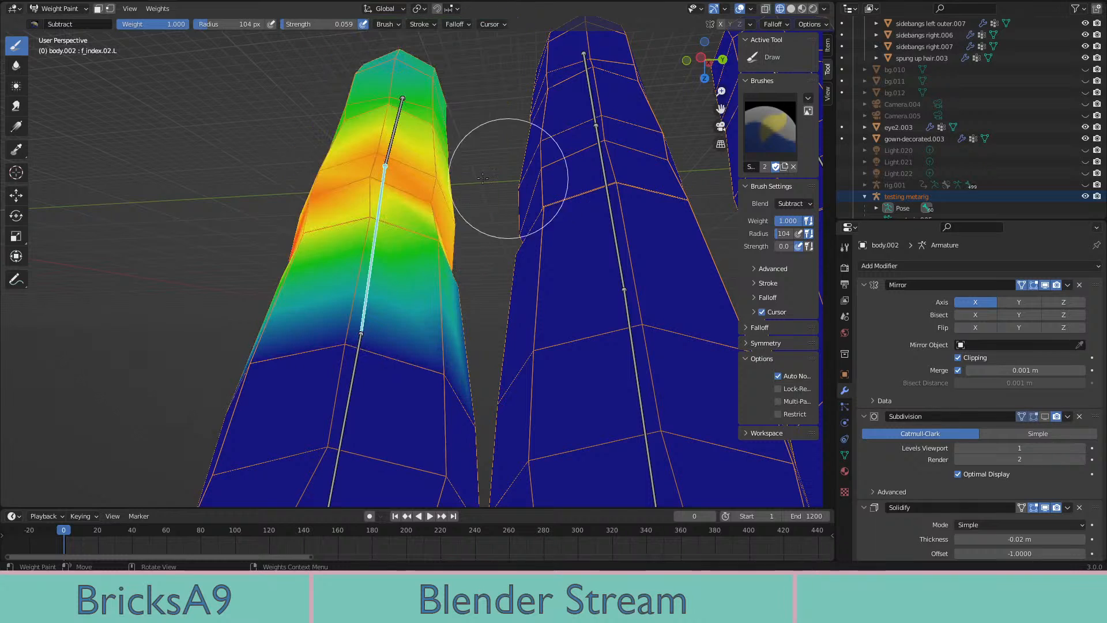
Bend f_index.02.L again from the side, undo it and repeat the test rotation to compare the joint's deformation
middle_click_drag(499, 179, 585, 158)
key("r")
left_click(536, 172)
key("ctrl+z")
key("r")
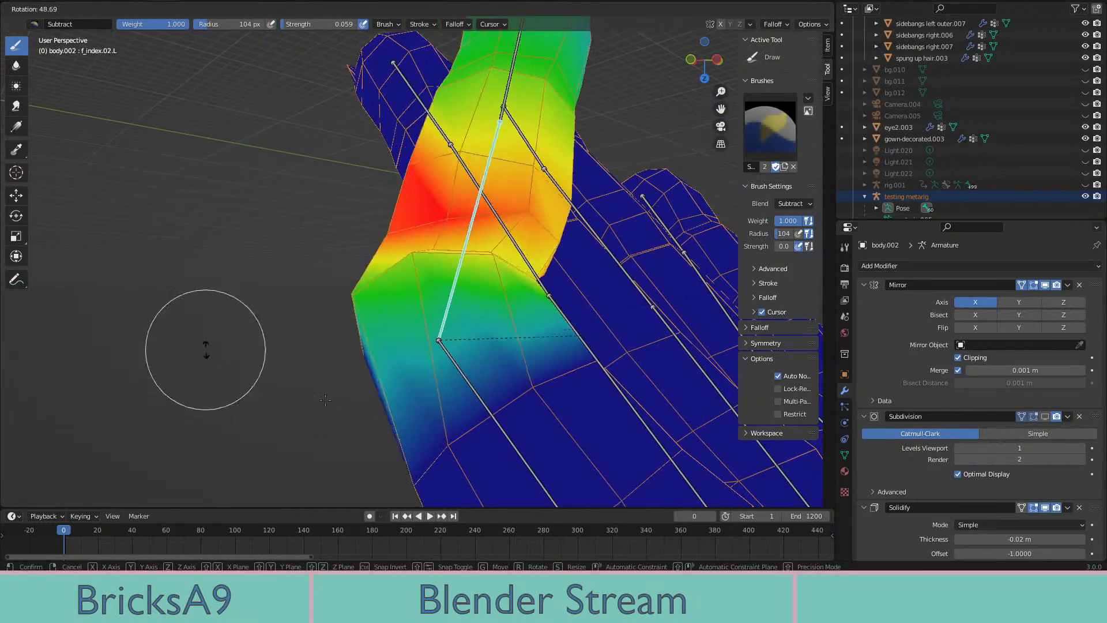
left_click(210, 345)
Test-rotate f_index.02.L about -331° from the opposite side, inspect the joint and return the finger to its straight pose
middle_click_drag(210, 346, 649, 254)
key("r")
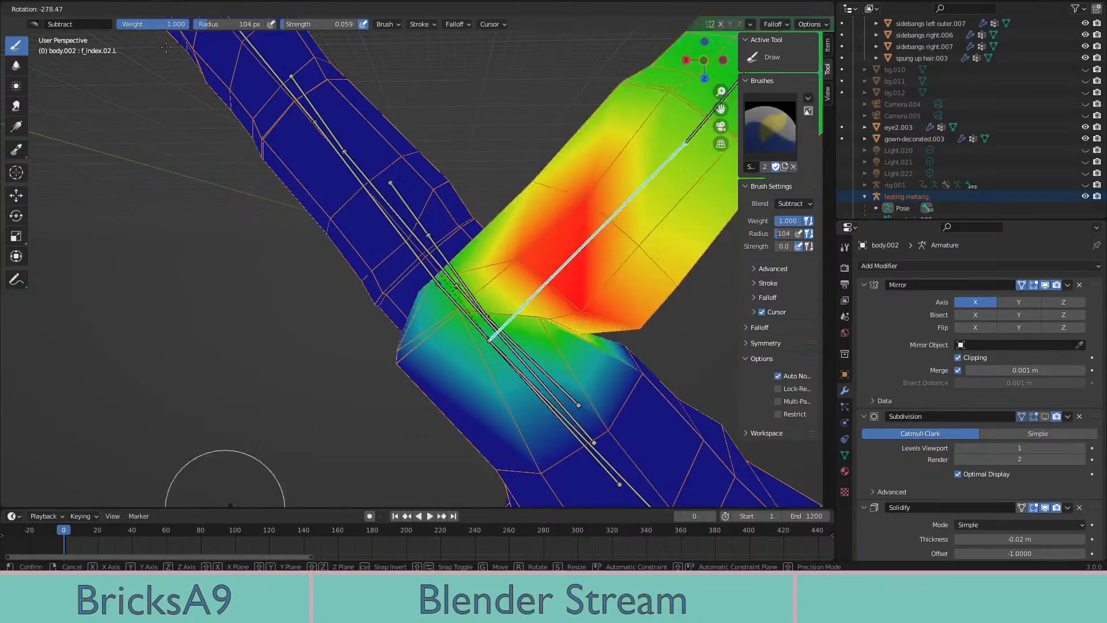
left_click(647, 326)
middle_click_drag(648, 326, 383, 296)
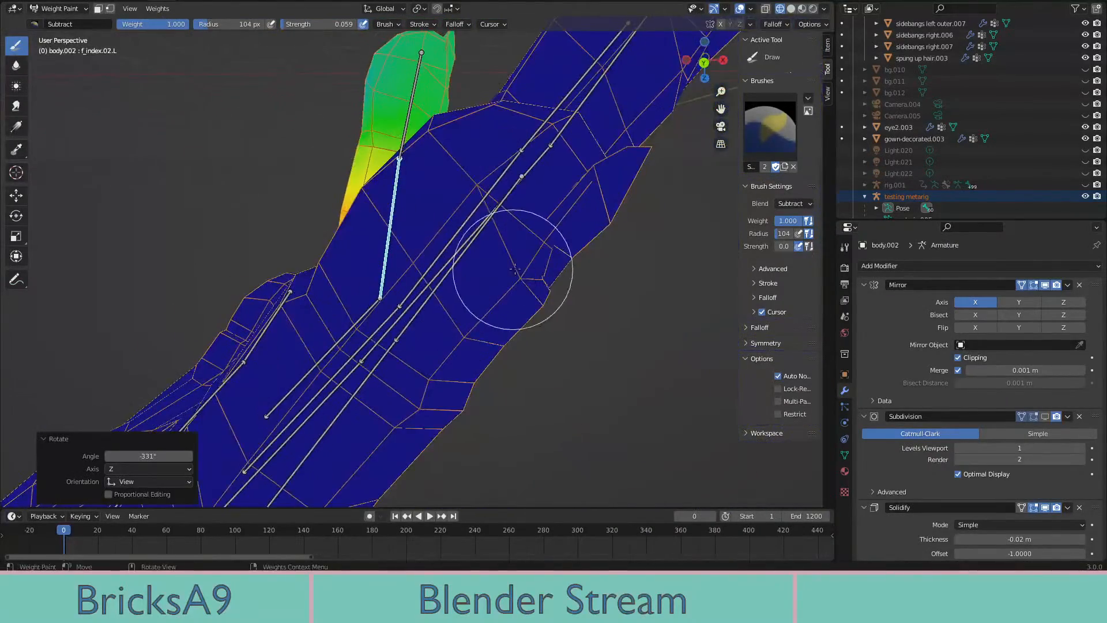
middle_click_drag(519, 267, 485, 248)
key("r")
left_click(385, 236)
mouse_move(385, 237)
middle_mouse_down()
mouse_move(518, 248)
mouse_move(645, 231)
mouse_move(552, 264)
mouse_move(552, 276)
mouse_move(489, 309)
mouse_move(508, 290)
mouse_move(408, 271)
middle_mouse_up()
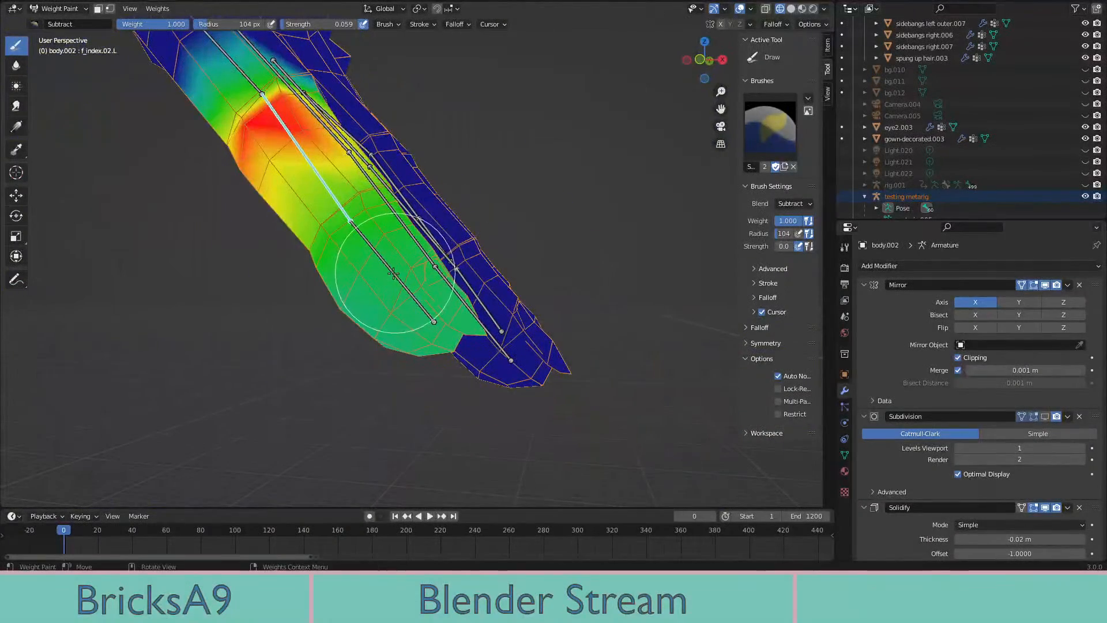
Make f_index.03.L the active bone and test-rotate it about 109° to check the fingertip's bend
left_click(378, 255, "ctrl")
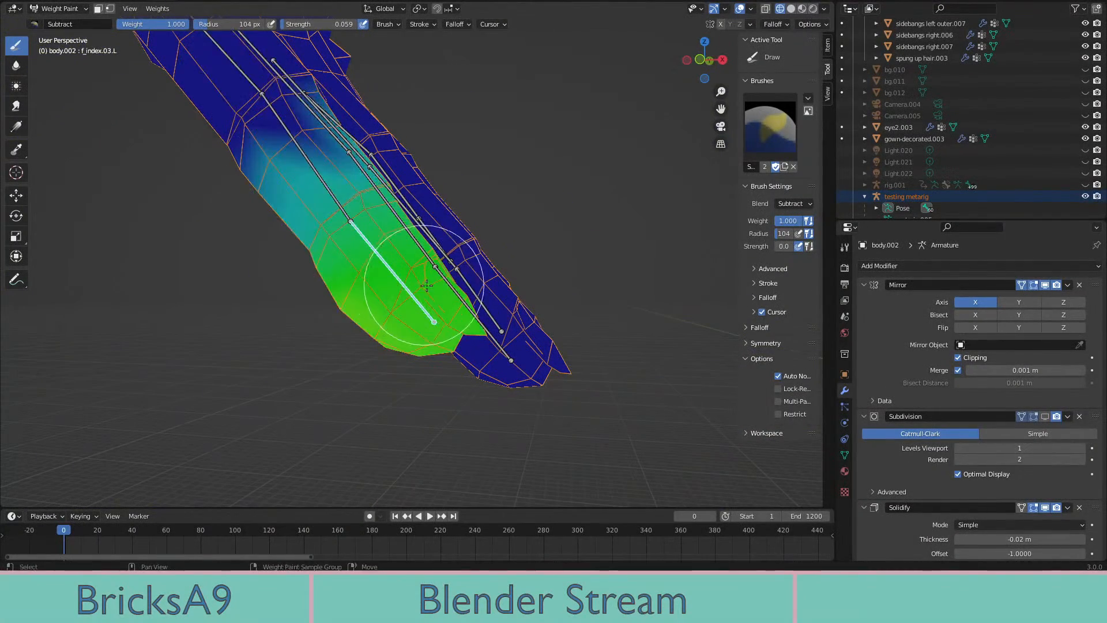
middle_click_drag(428, 283, 549, 298)
key("r")
left_click(239, 207)
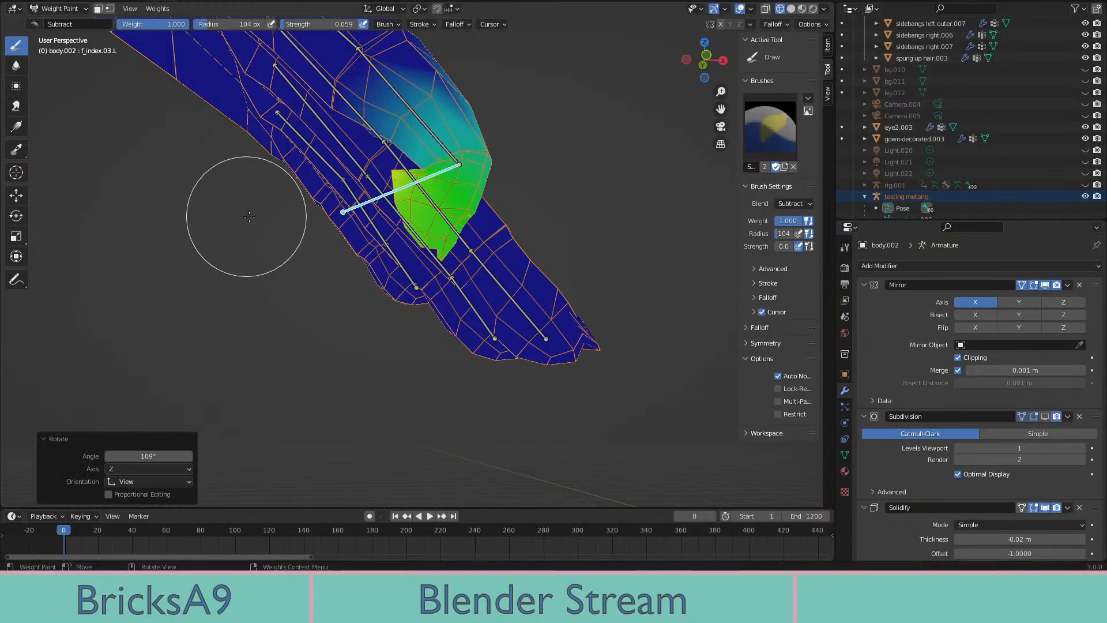
Raise the Subtract brush strength to 1.000 and erase the f_index.03.L weight higher up the index finger
middle_click_drag(239, 207, 508, 253)
middle_click_drag(404, 144, 253, 74)
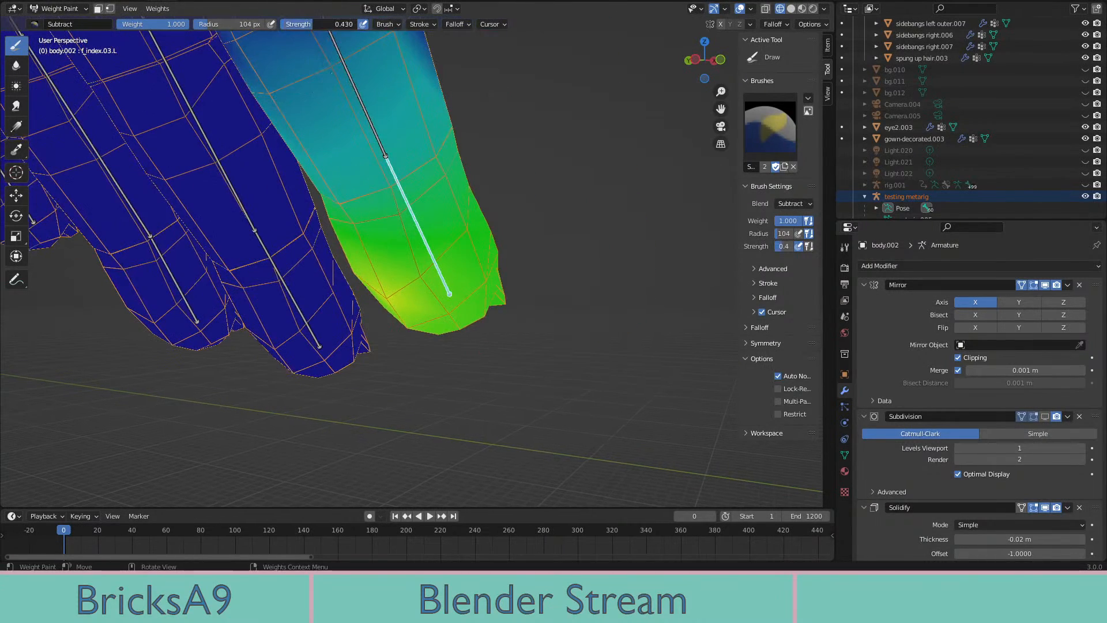
mouse_move(385, 143)
middle_mouse_down()
mouse_move(462, 139)
mouse_move(542, 152)
mouse_move(592, 201)
mouse_move(542, 167)
mouse_move(513, 110)
mouse_move(513, 91)
mouse_move(529, 98)
middle_mouse_up()
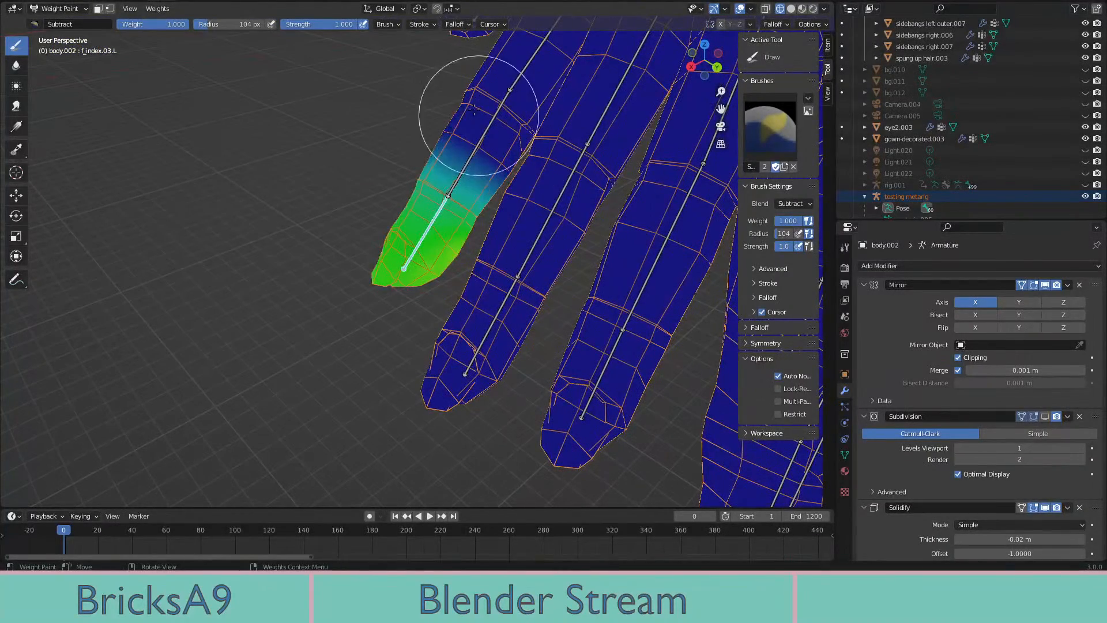
Test-rotate the f_index.03.L bone about 105° from the side and undo the rotation
middle_click_drag(511, 163, 507, 222)
key("r")
left_click(367, 255)
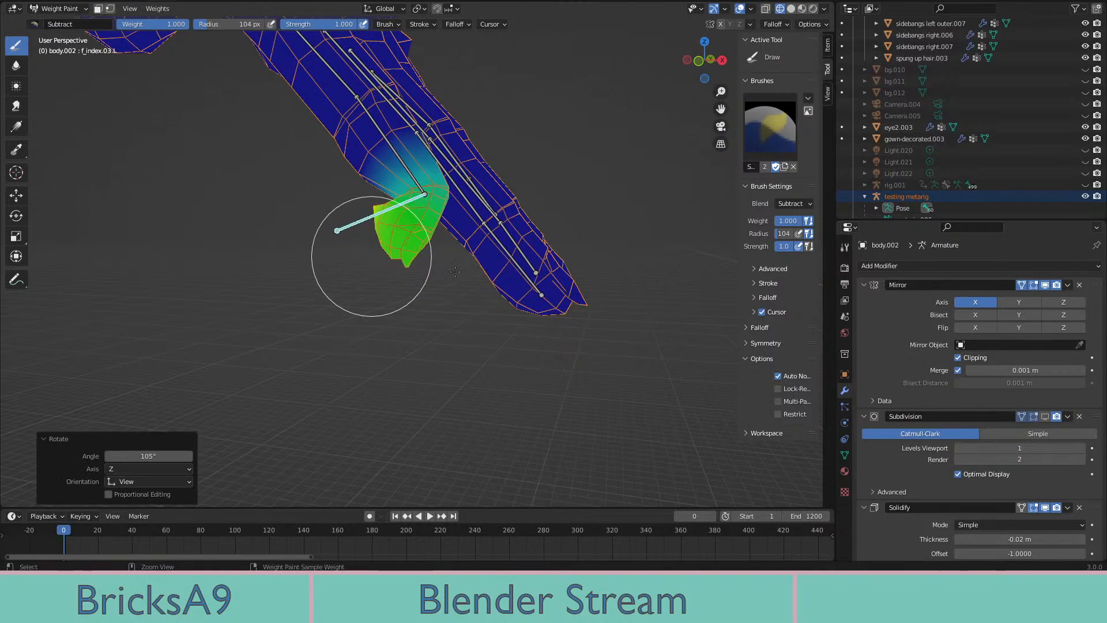
key("ctrl+z")
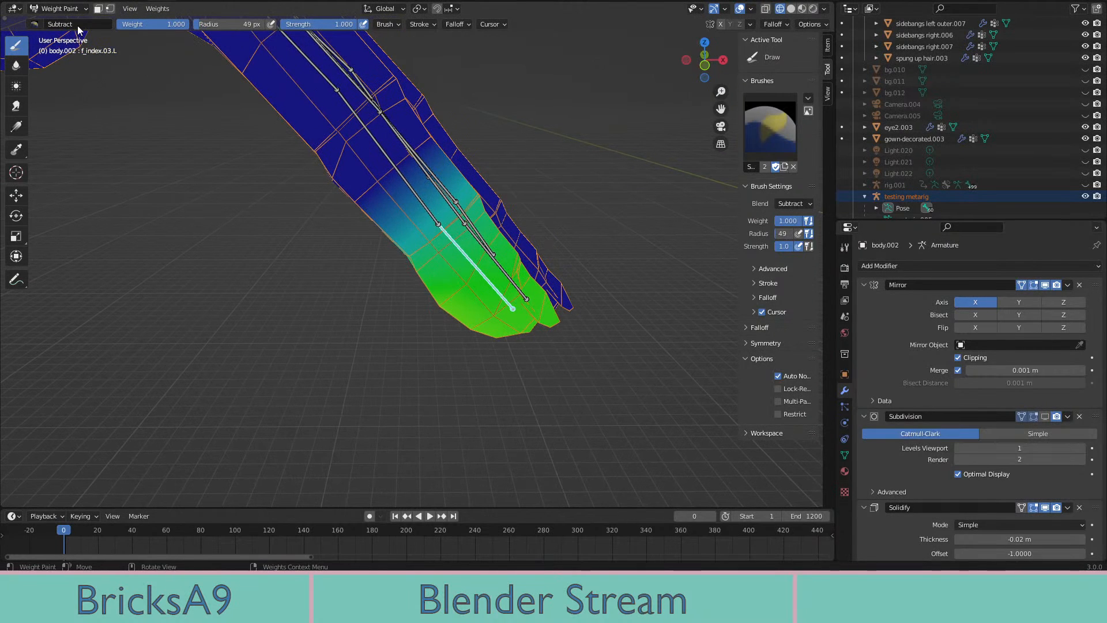
Reduce the Subtract brush radius to 49 px and erase the f_index.03.L weight above the finger's last joint
middle_click_drag(404, 219, 419, 205)
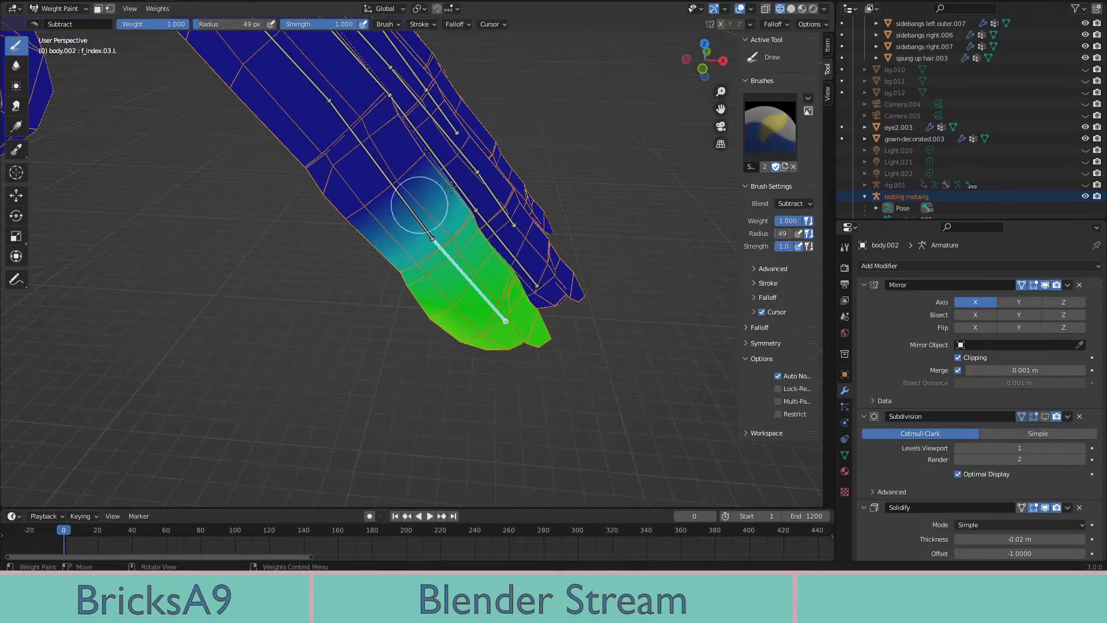
middle_click_drag(416, 247, 343, 217)
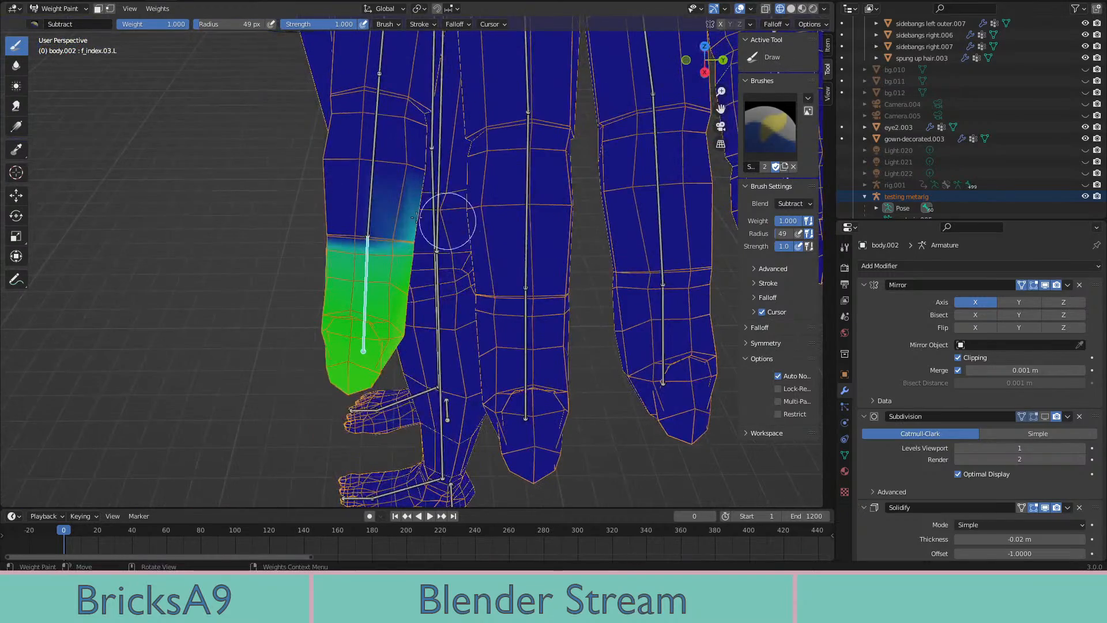
mouse_move(414, 217)
middle_mouse_down()
mouse_move(408, 209)
mouse_move(438, 229)
mouse_move(427, 213)
middle_mouse_up()
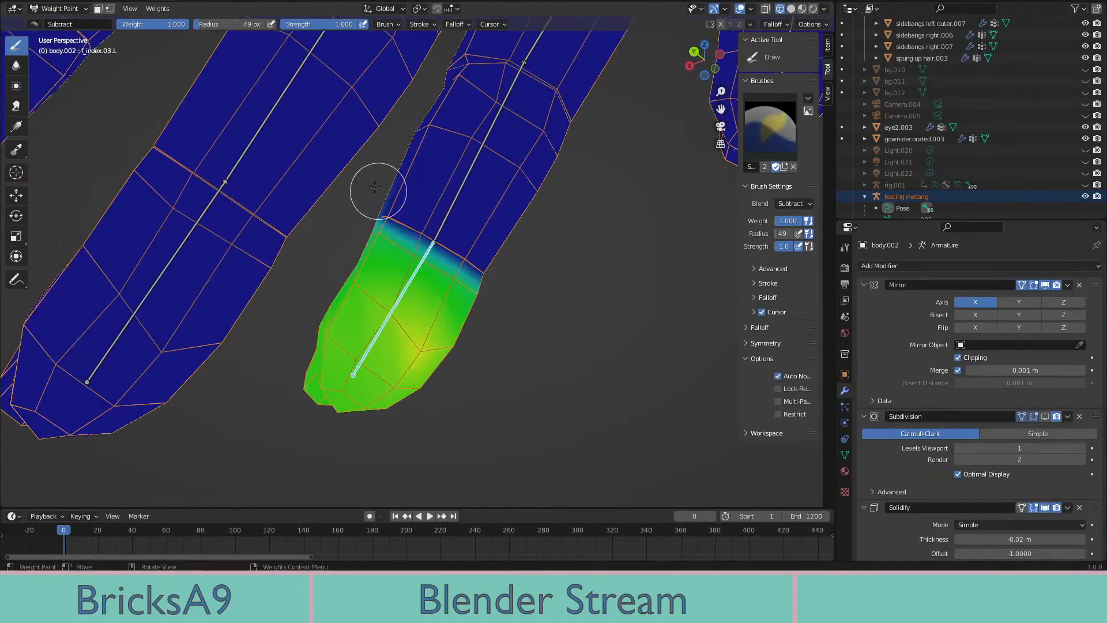
Test-rotate f_index.03.L to check the last joint after the erasing, and undo the rotation
middle_click_drag(375, 186, 563, 202)
key("r")
left_click(423, 303)
key("ctrl+z")
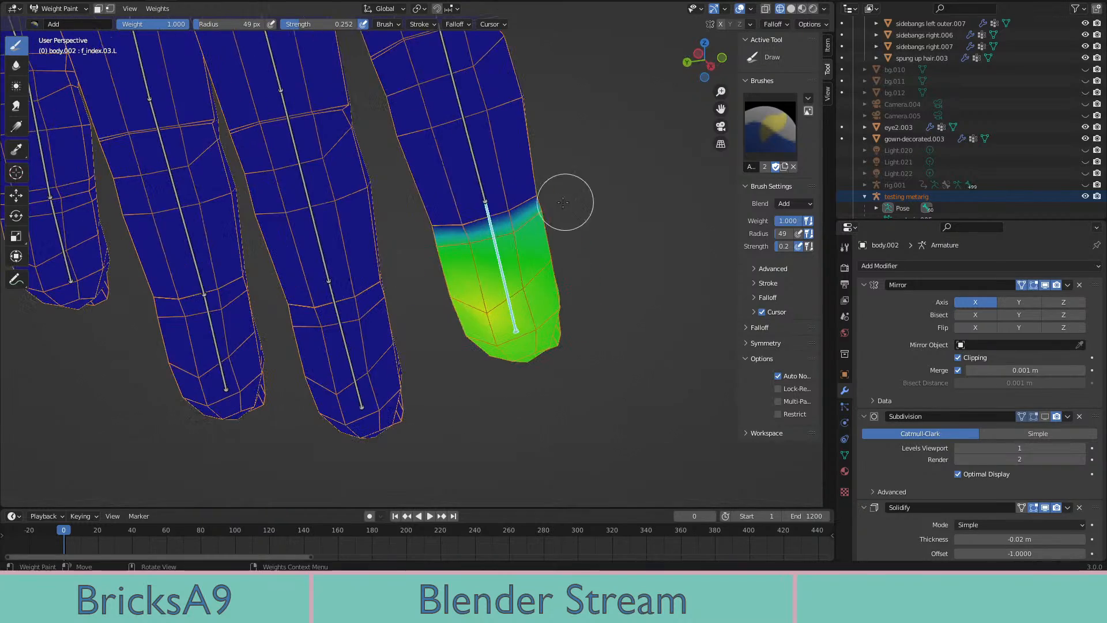
Add f_index.03.L weight just above the last joint on the finger's back at strength 0.252, and check it with a test rotation
middle_click_drag(478, 223, 472, 217)
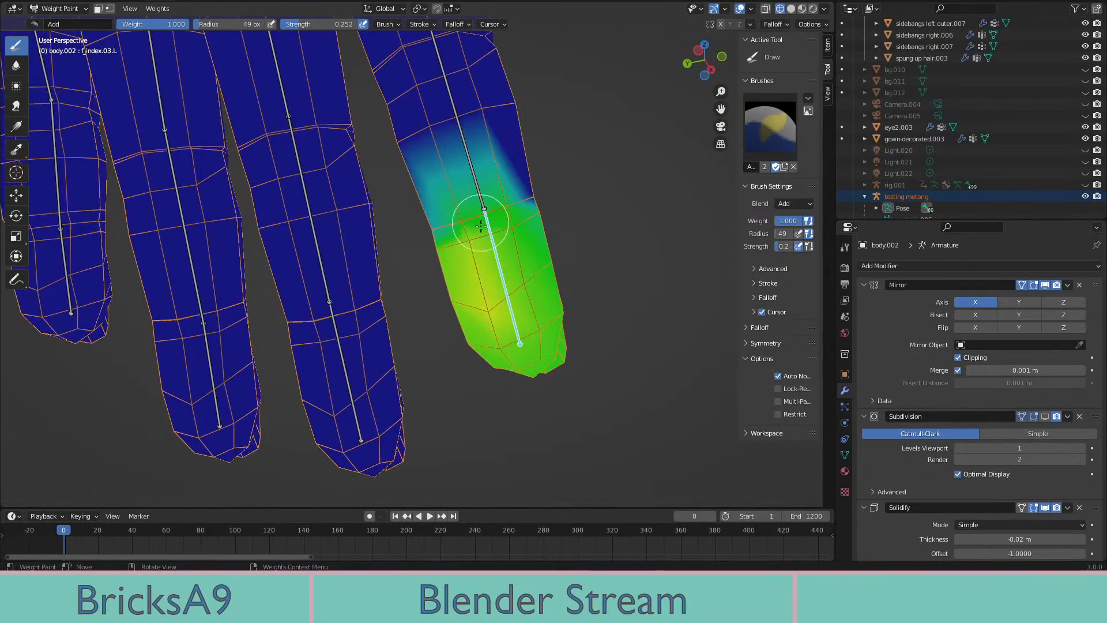
middle_click_drag(521, 311, 506, 382)
key("r")
left_click(484, 298)
key("ctrl+z")
middle_click_drag(485, 298, 405, 323)
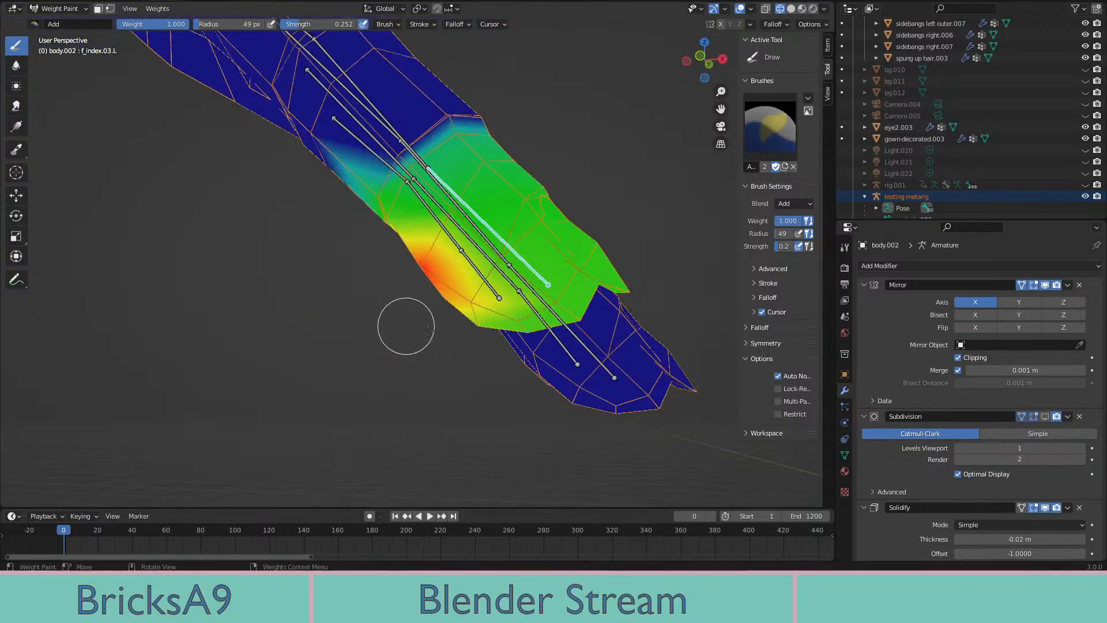
Paint more f_index.03.L weight over the palm side of the fingertip with the Add brush at strength 0.252
middle_click_drag(530, 291, 467, 303)
mouse_move(309, 303)
left_mouse_down()
mouse_move(331, 368)
mouse_move(340, 271)
mouse_move(401, 311)
mouse_move(370, 382)
left_mouse_up()
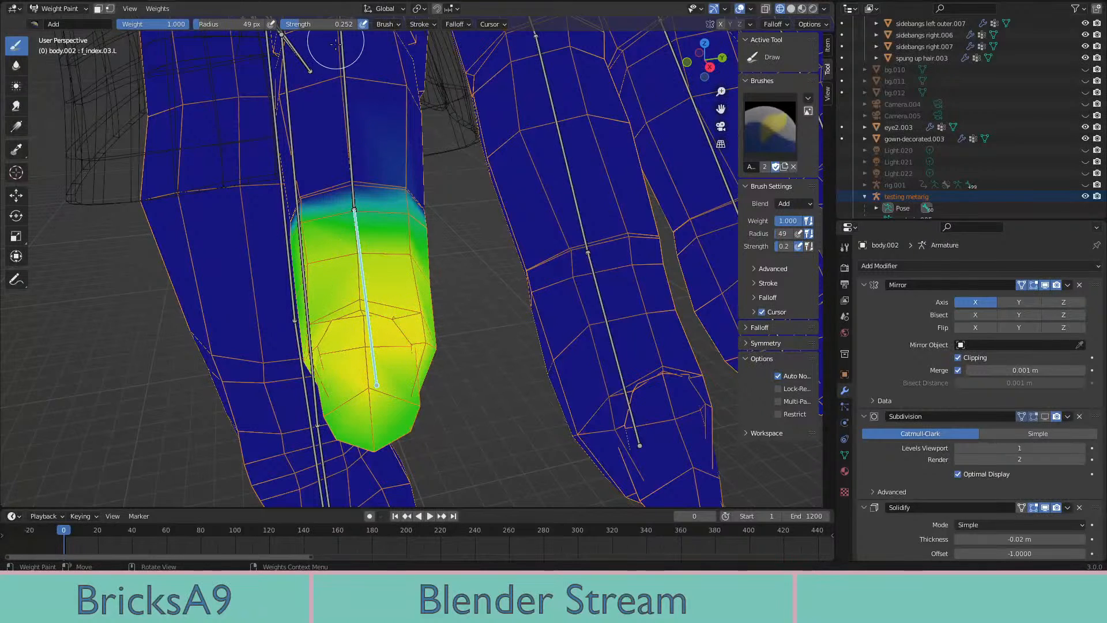
mouse_move(334, 293)
left_mouse_down()
mouse_move(352, 289)
mouse_move(383, 396)
mouse_move(323, 426)
mouse_move(378, 412)
left_mouse_up()
Undo the stroke that spilled onto another body part and paint the fingertip to full f_index.03.L weight at Add strength 0.541
scroll(378, 412, "down", 5)
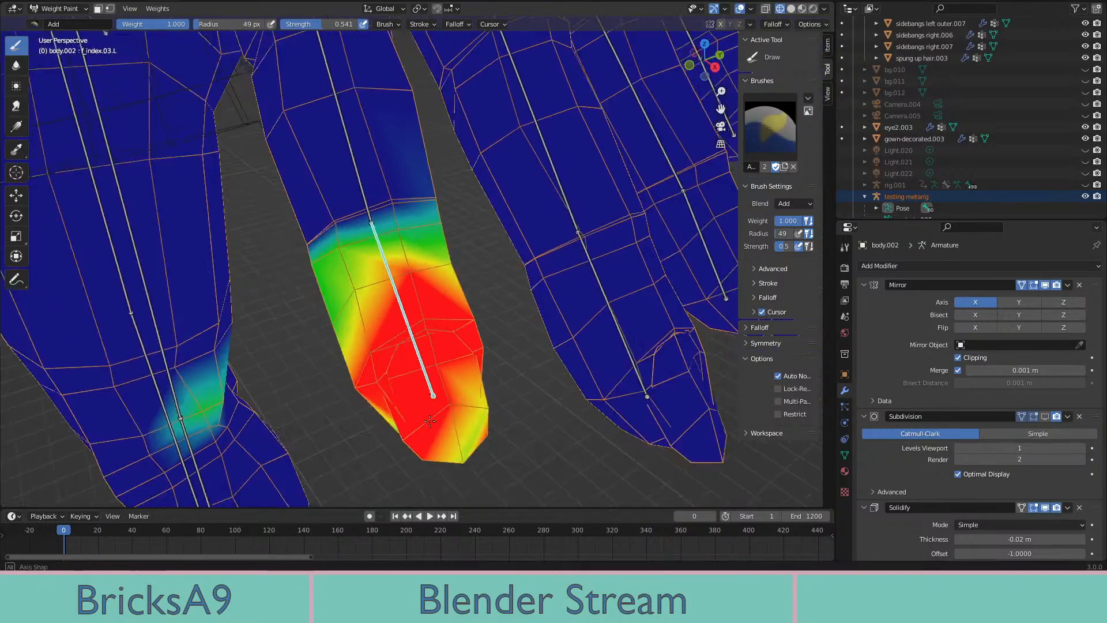
key("ctrl+z")
mouse_move(407, 425)
middle_mouse_down()
mouse_move(360, 276)
mouse_move(346, 323)
mouse_move(376, 365)
middle_mouse_up()
scroll(409, 295, "up", 3)
scroll(408, 296, "up", 1)
left_click_drag(408, 296, 417, 259)
scroll(444, 276, "up", 3)
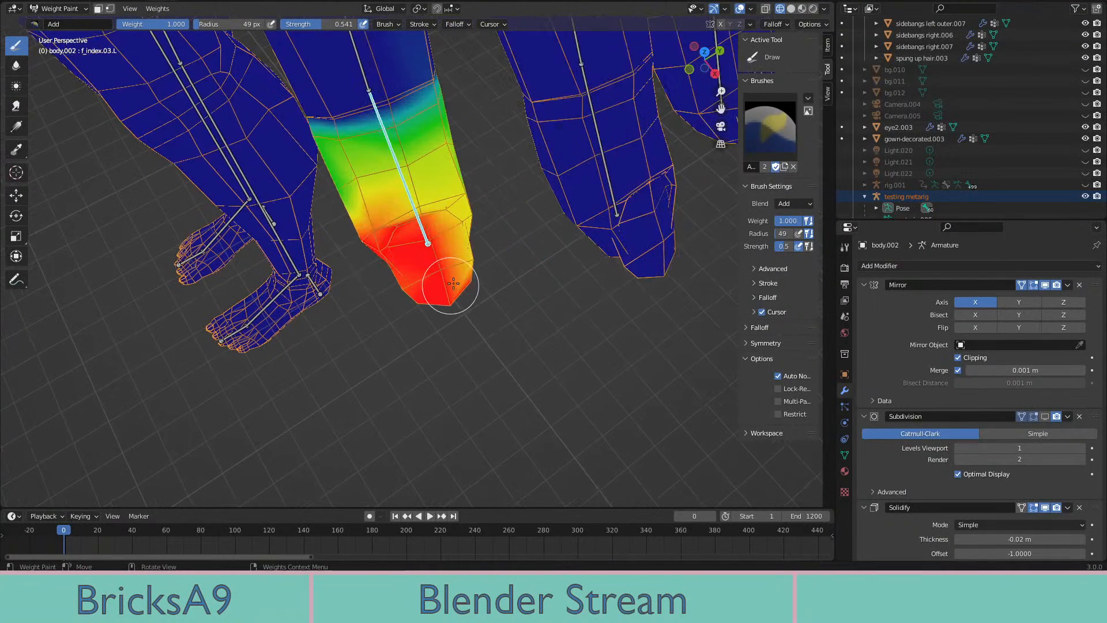
mouse_move(444, 249)
left_mouse_down()
mouse_move(423, 170)
mouse_move(390, 168)
left_mouse_up()
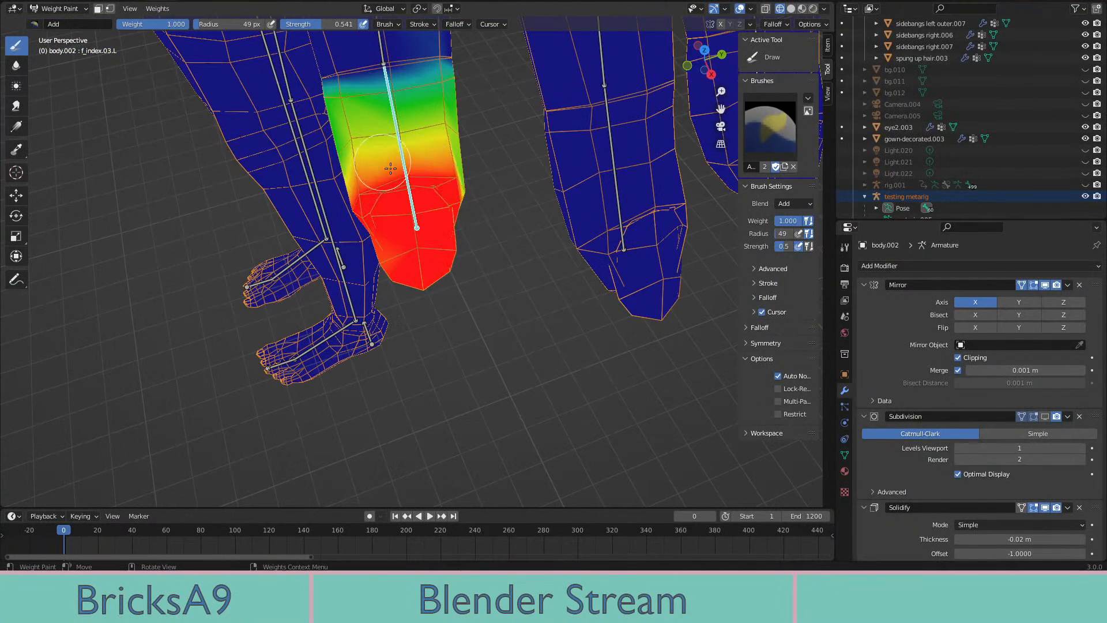
Paint full f_index.03.L weight over the back of the fingertip with the Add brush at strength 0.541
mouse_move(464, 181)
middle_mouse_down()
mouse_move(392, 215)
mouse_move(446, 222)
mouse_move(563, 169)
middle_mouse_up()
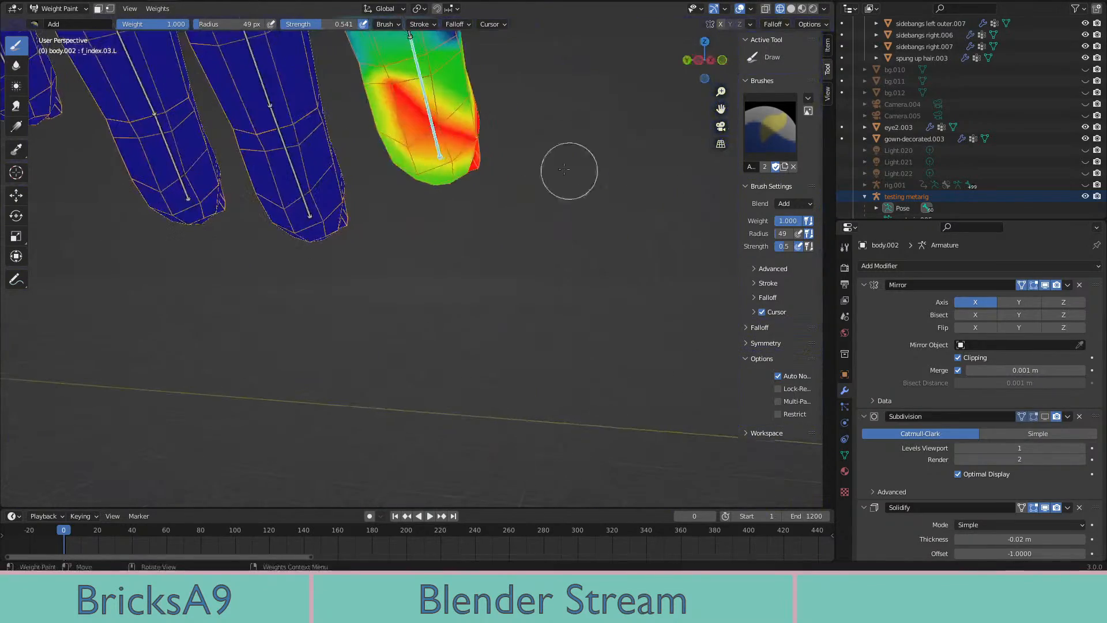
middle_click_drag(428, 192, 445, 214)
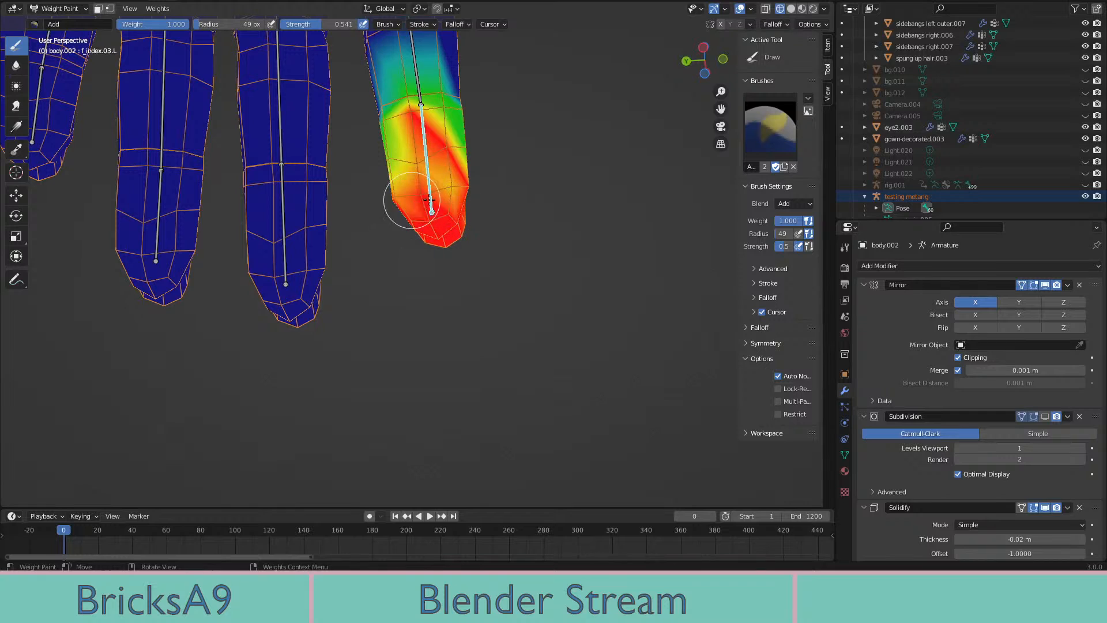
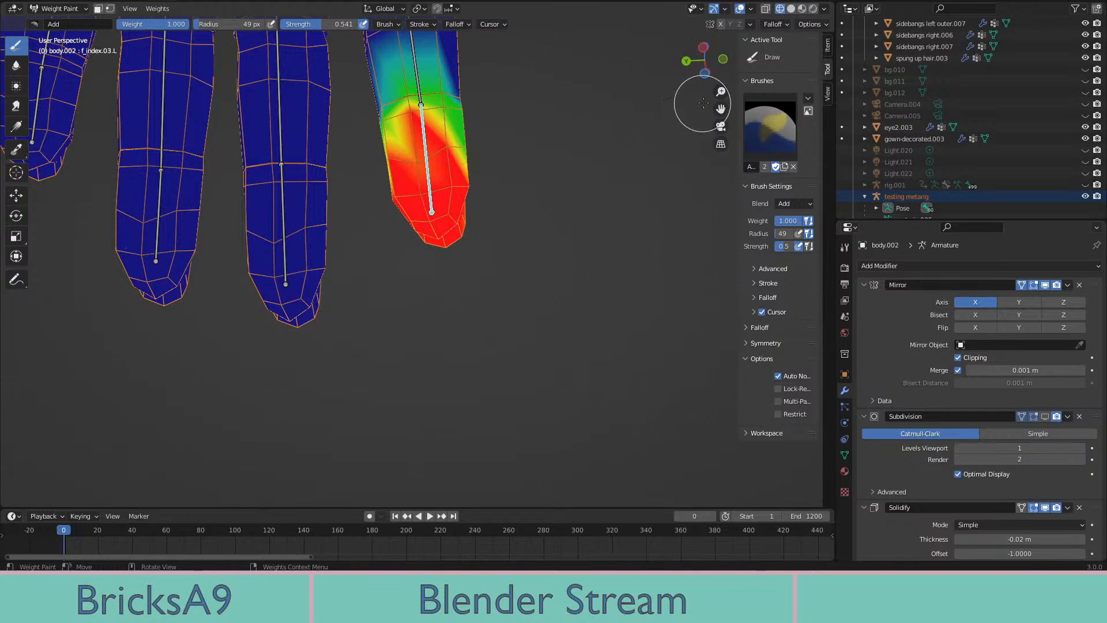
scroll(519, 118, "up", 3)
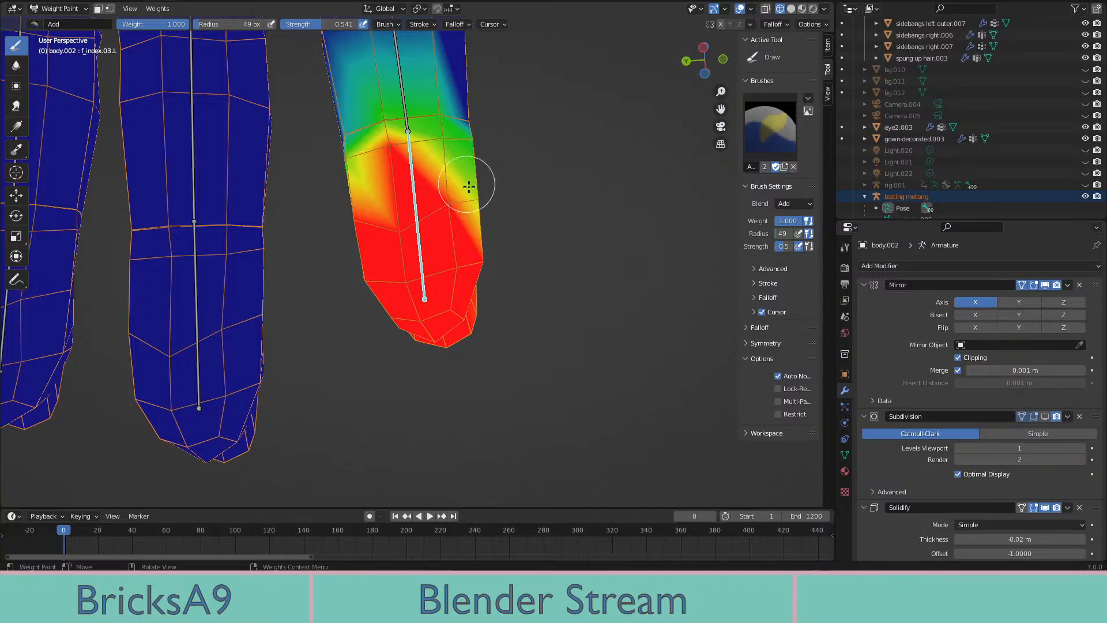
Test-rotate the f_index.03.L bone from the side to check how the fully weighted fingertip follows
middle_click_drag(505, 198, 594, 295)
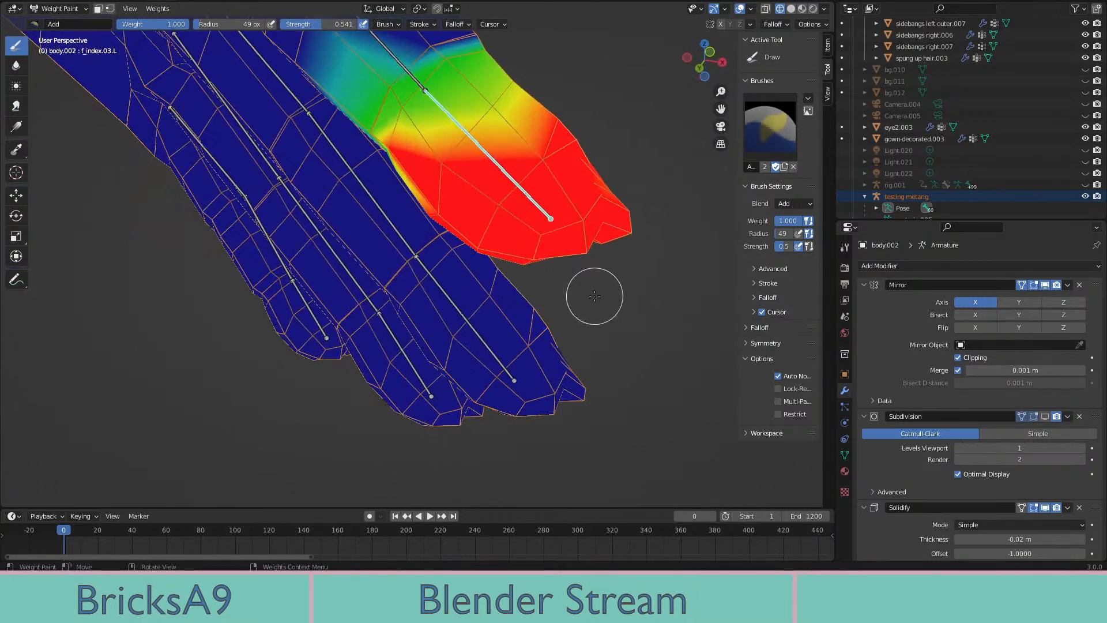
key("r")
left_click(239, 179)
Extend the full f_index.03.L weight up the palm side of the fingertip towards the last joint
middle_click_drag(239, 181, 130, 208)
middle_click_drag(470, 188, 424, 279)
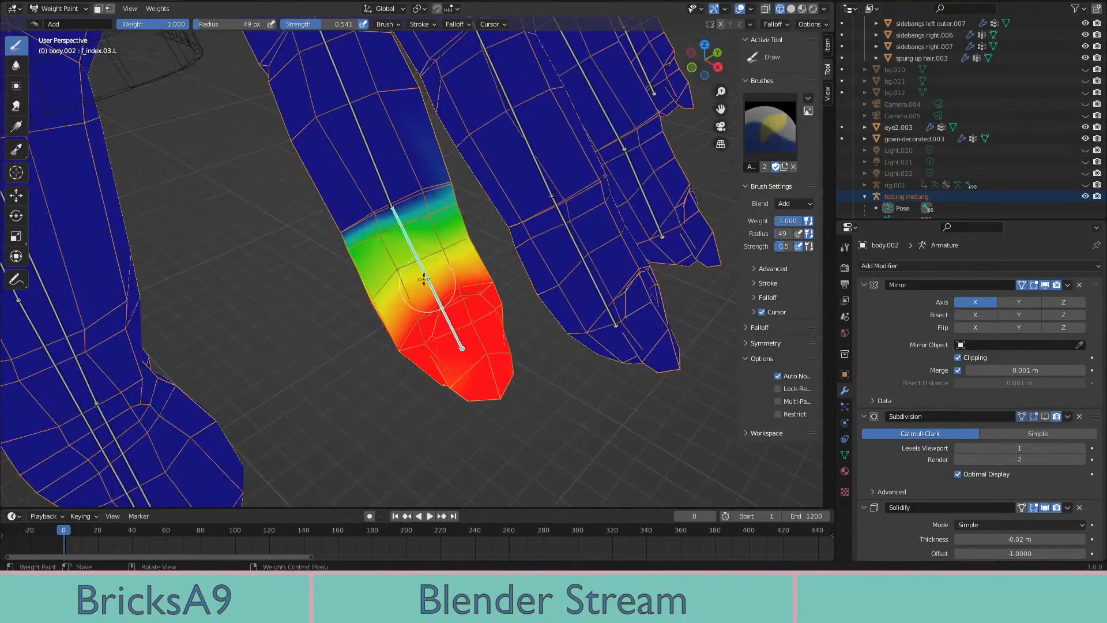
middle_click_drag(445, 233, 423, 238)
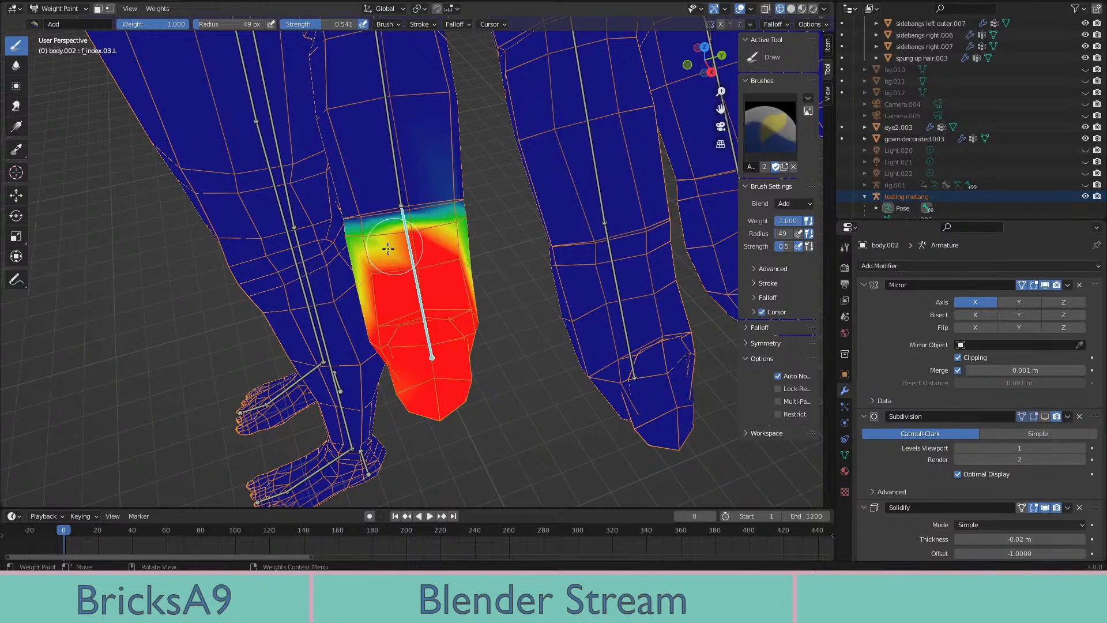
Test-rotate the f_index.03.L bone about 79.7° and inspect the bent fingertip from the palm side
middle_click_drag(385, 246, 566, 250)
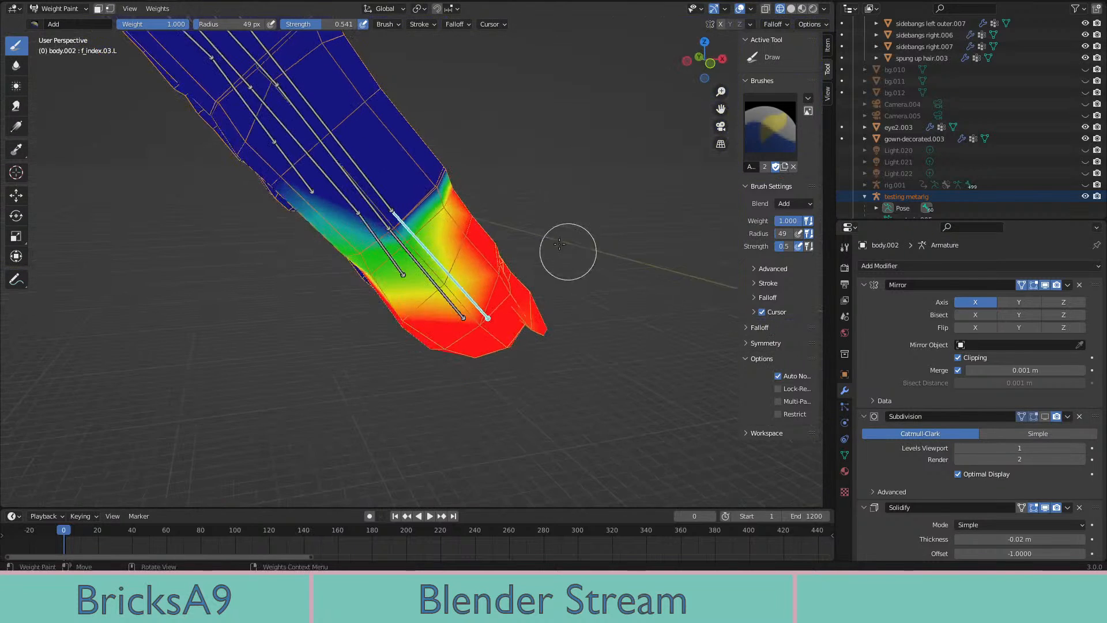
key("r")
left_click(389, 326)
middle_click_drag(389, 326, 419, 221)
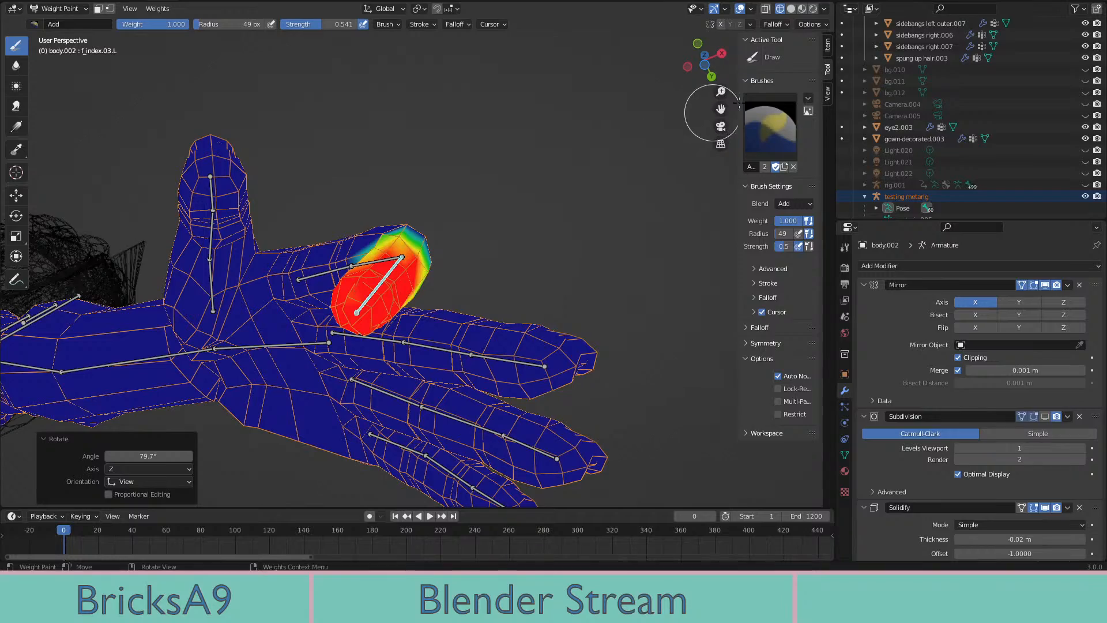
Undo the fingertip's test rotation and compare the weights of the index finger bones from the back and side
middle_click_drag(415, 304, 369, 380)
key("ctrl+z")
middle_click_drag(432, 362, 323, 243)
left_click(287, 185, "ctrl")
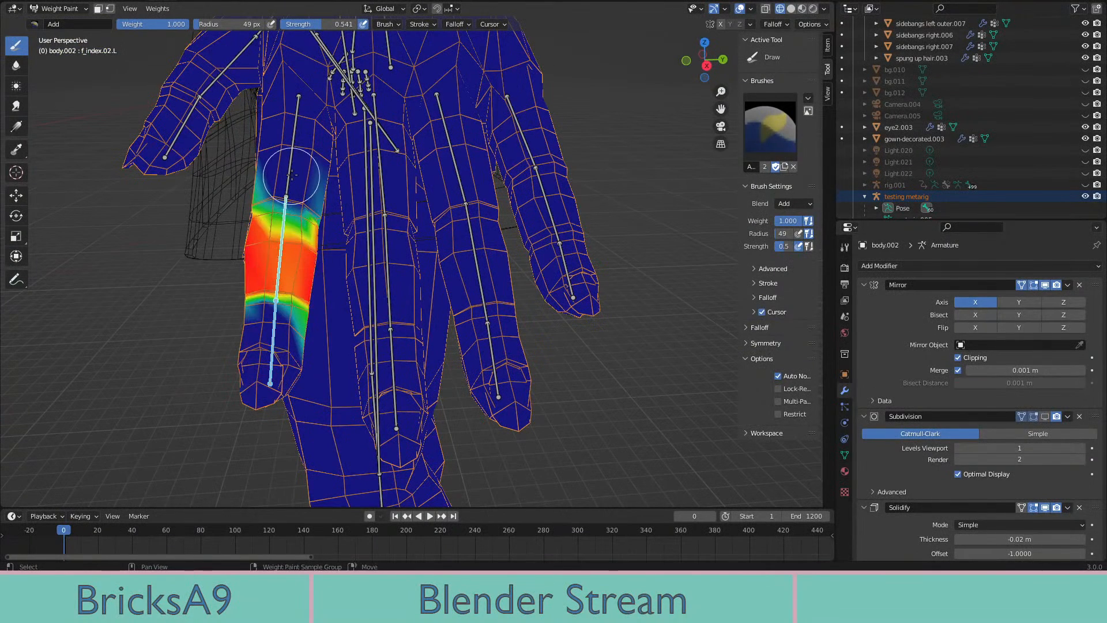
left_click(289, 175, "ctrl")
left_click(278, 261, "ctrl")
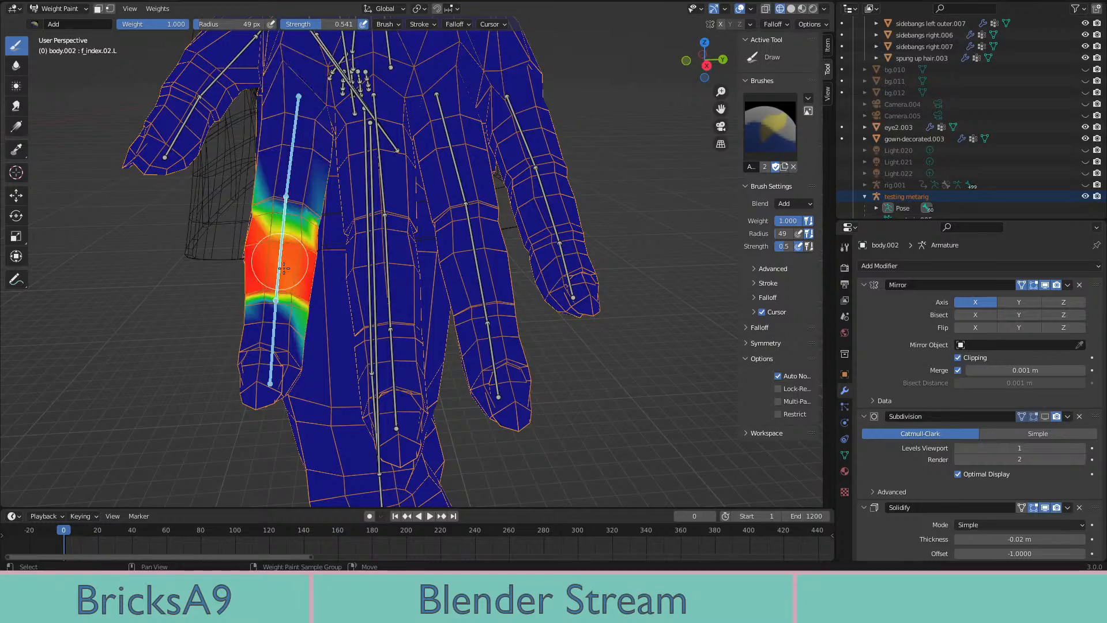
middle_click_drag(278, 261, 425, 279)
left_click(427, 273, "ctrl")
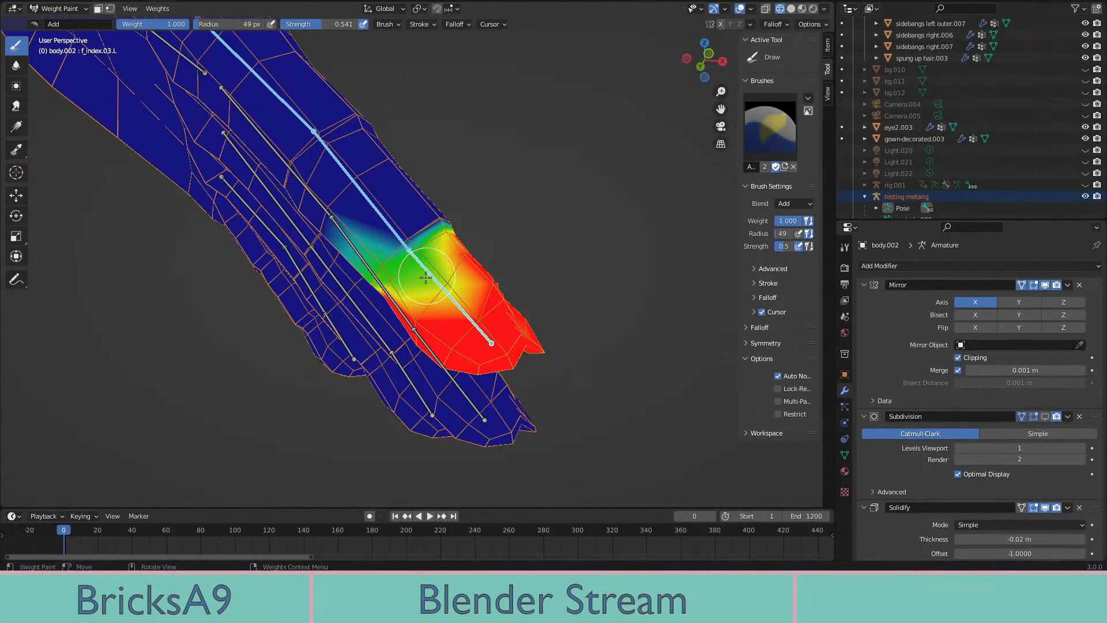
middle_click_drag(425, 277, 268, 334)
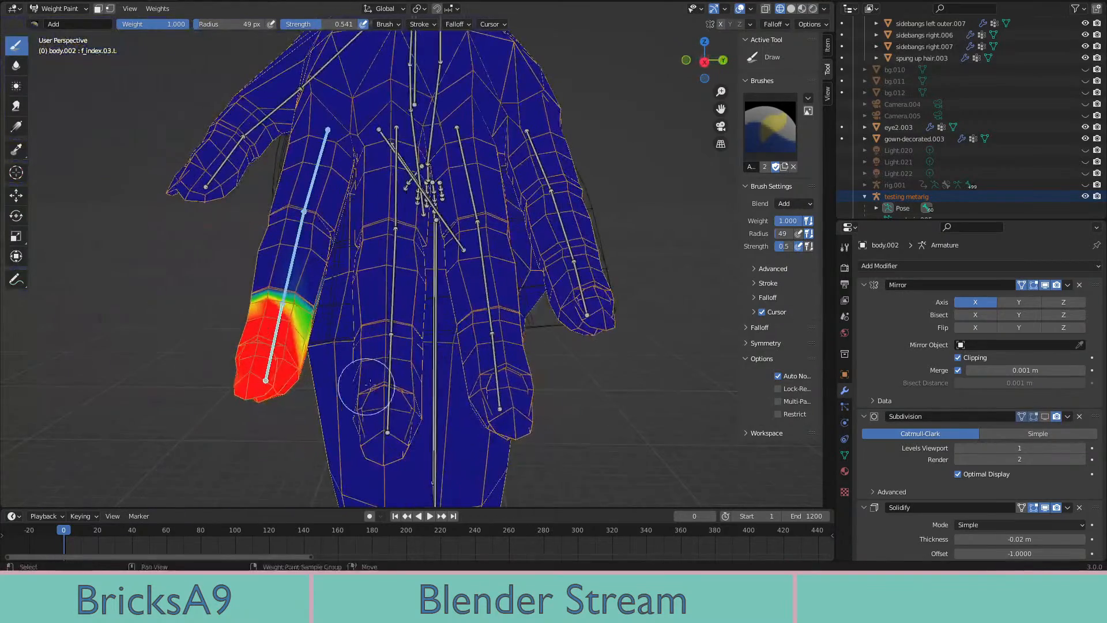
Select the f_middle.03.L bone and erase its weight from the middle finger's base and middle segments with the Subtract brush at strength 1.000
middle_click_drag(370, 385, 464, 325, "shift")
left_click(407, 345, "shift")
mouse_move(310, 306)
middle_mouse_down()
mouse_move(438, 254)
mouse_move(548, 229)
middle_mouse_up()
mouse_move(407, 214)
middle_mouse_down()
mouse_move(450, 292)
mouse_move(496, 281)
middle_mouse_up()
left_click(34, 24)
left_click(111, 54)
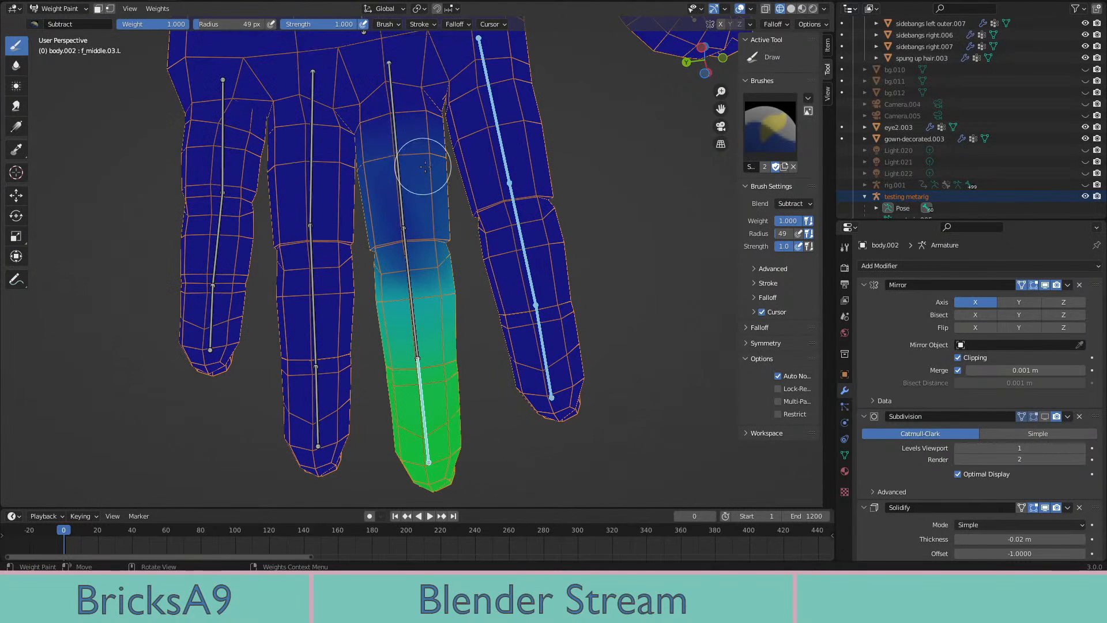
mouse_move(403, 115)
left_mouse_down()
mouse_move(439, 223)
mouse_move(415, 280)
mouse_move(395, 288)
mouse_move(425, 321)
left_mouse_up()
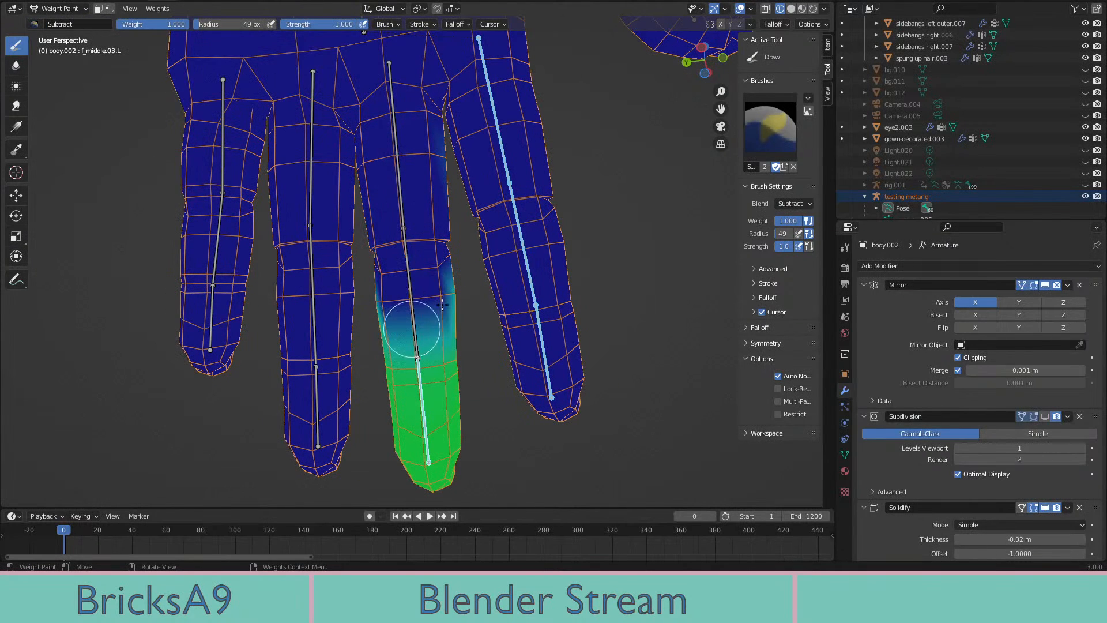
middle_click_drag(424, 321, 419, 286)
left_click_drag(420, 286, 363, 141)
middle_click_drag(363, 140, 418, 271)
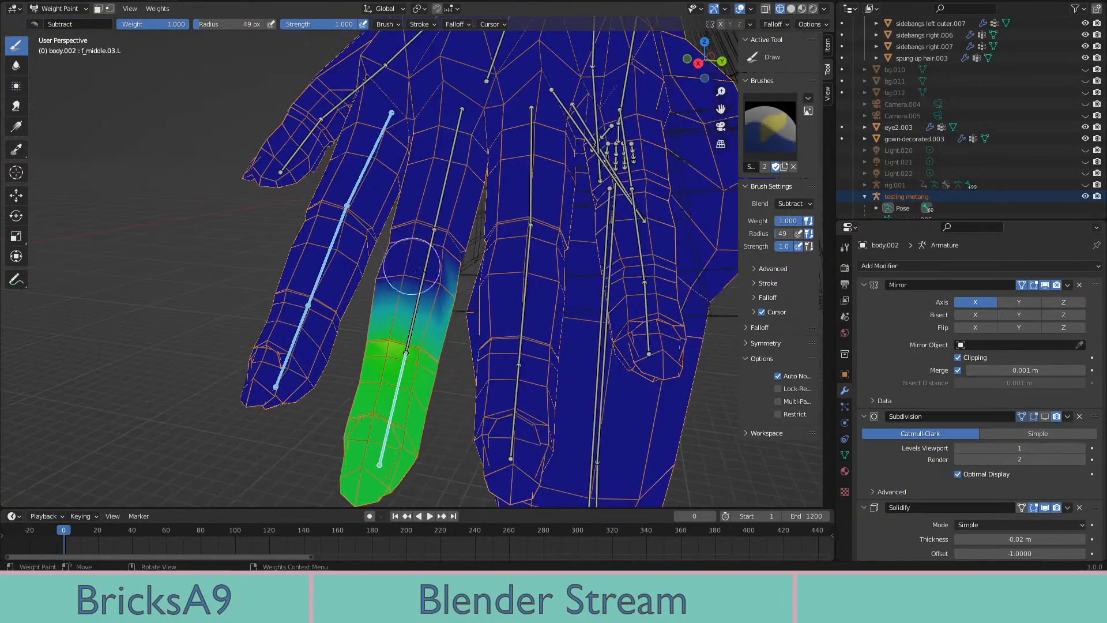
Compare the weight falloff of the index finger bones with that of f_middle.03.L from the palm and back sides
middle_click_drag(463, 303, 332, 263)
middle_click_drag(429, 324, 493, 317)
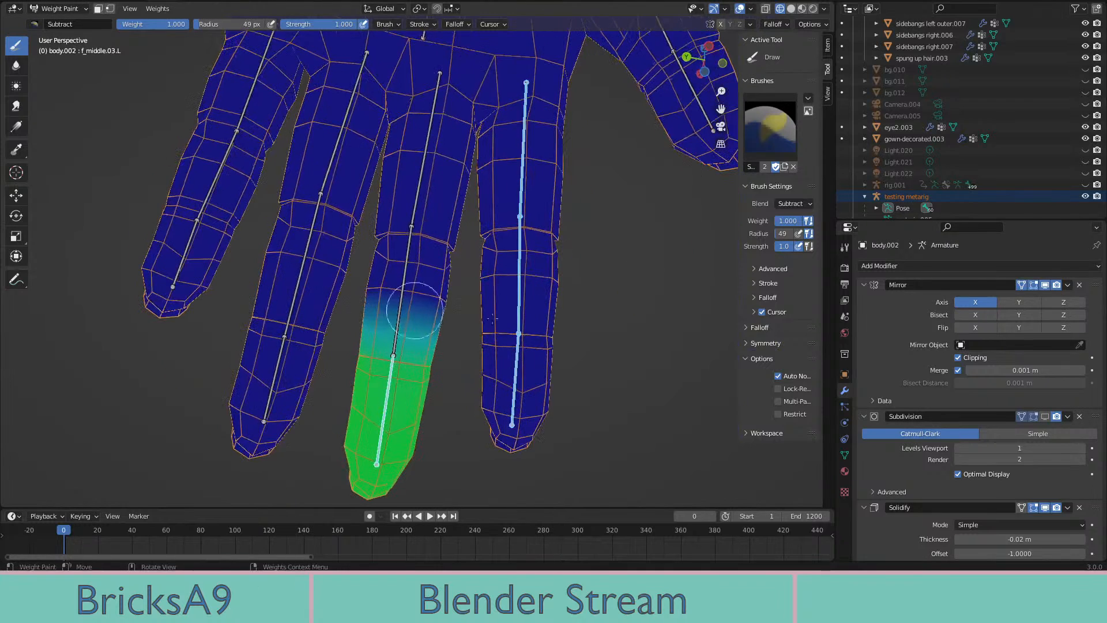
left_click(522, 261, "ctrl")
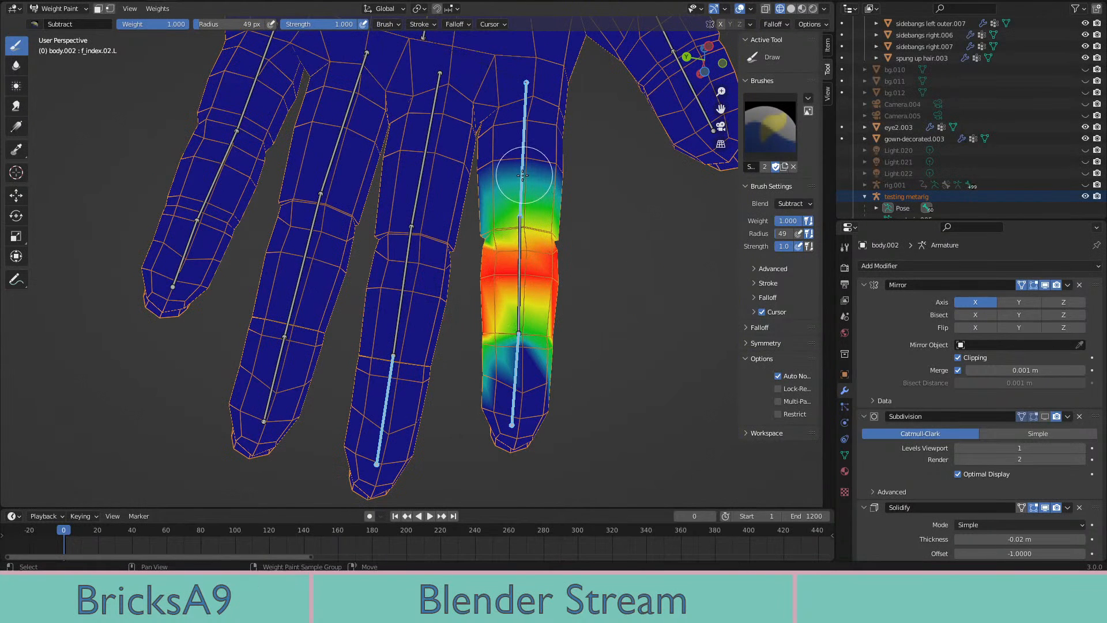
left_click(531, 202, "ctrl")
left_click(514, 366, "ctrl")
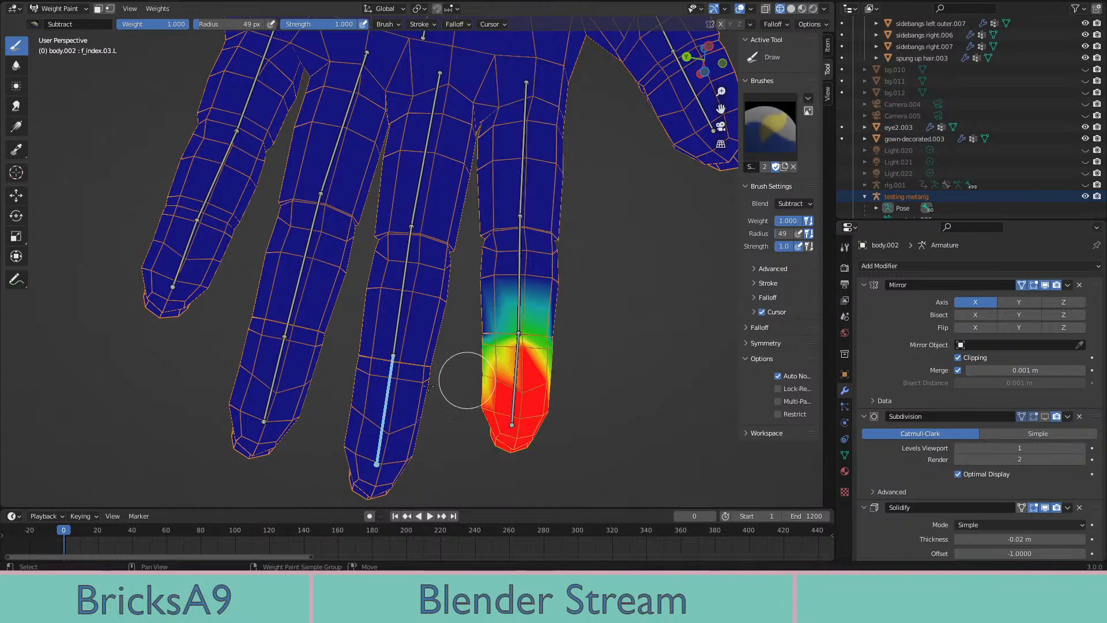
left_click(514, 367, "ctrl")
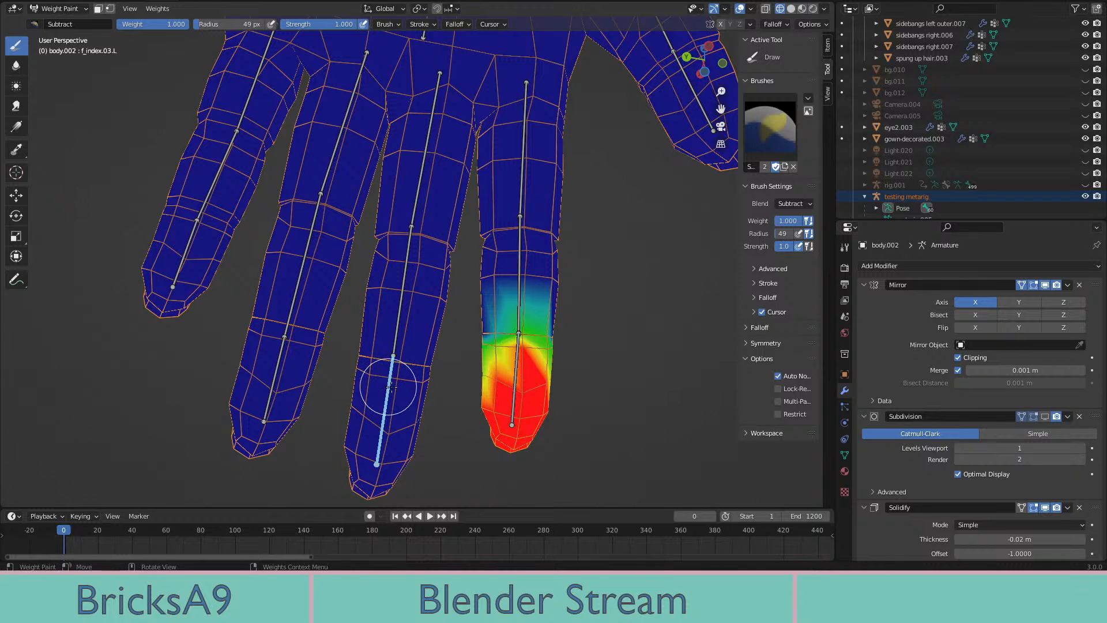
left_click(390, 386, "ctrl")
scroll(389, 293, "up", 3)
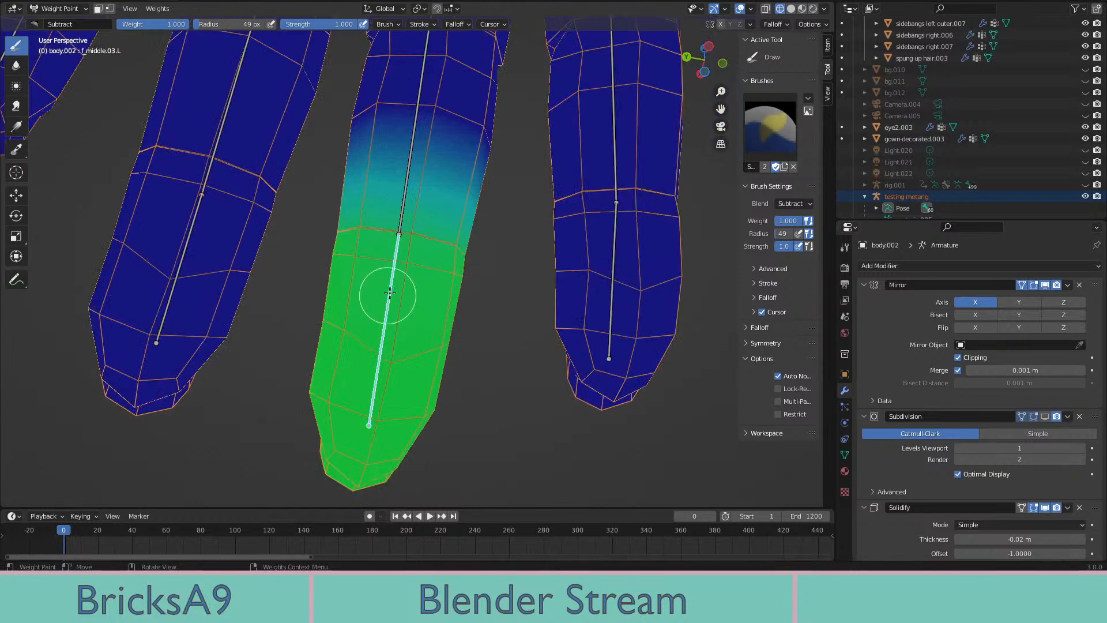
left_click(614, 252, "ctrl")
middle_click_drag(601, 253, 779, 348)
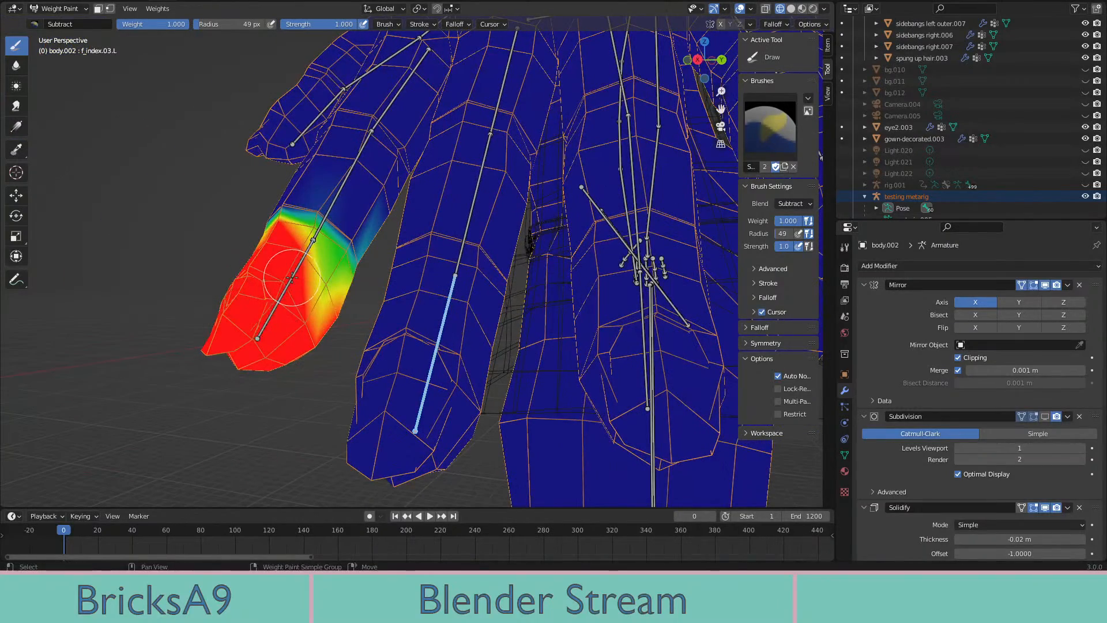
left_click(445, 323, "ctrl")
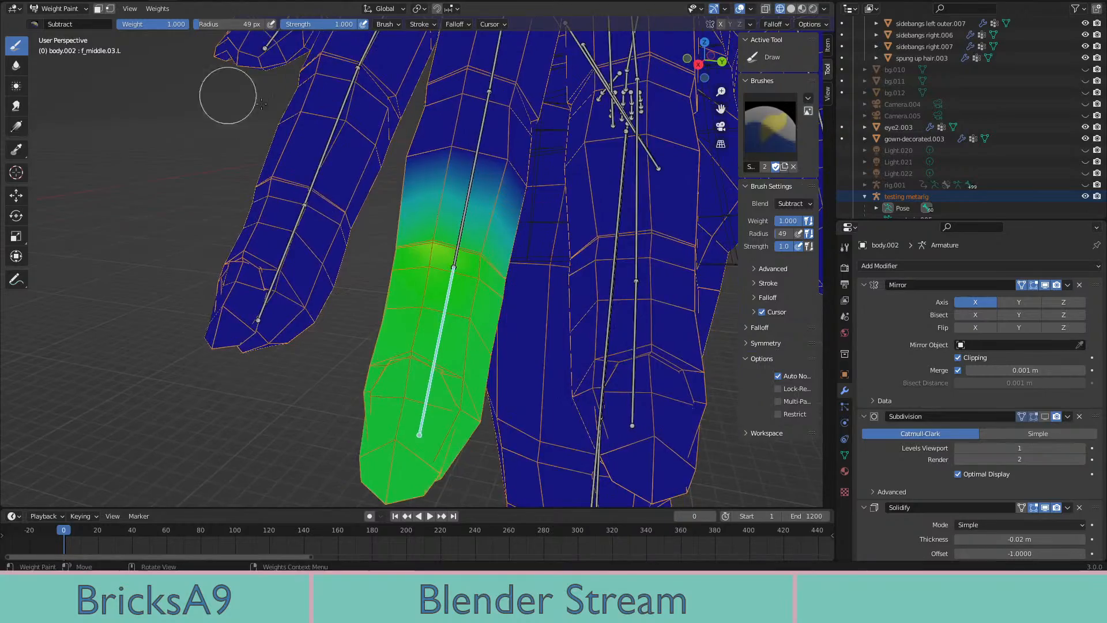
Subtract the remaining f_middle.03.L weight above the middle finger's last joint, working around the finger
middle_click_drag(228, 92, 450, 201)
mouse_move(450, 200)
left_mouse_down()
mouse_move(444, 234)
mouse_move(438, 190)
mouse_move(456, 248)
left_mouse_up()
mouse_move(455, 248)
middle_mouse_down()
mouse_move(396, 247)
mouse_move(454, 217)
mouse_move(356, 239)
mouse_move(396, 225)
middle_mouse_up()
scroll(453, 217, "up", 5)
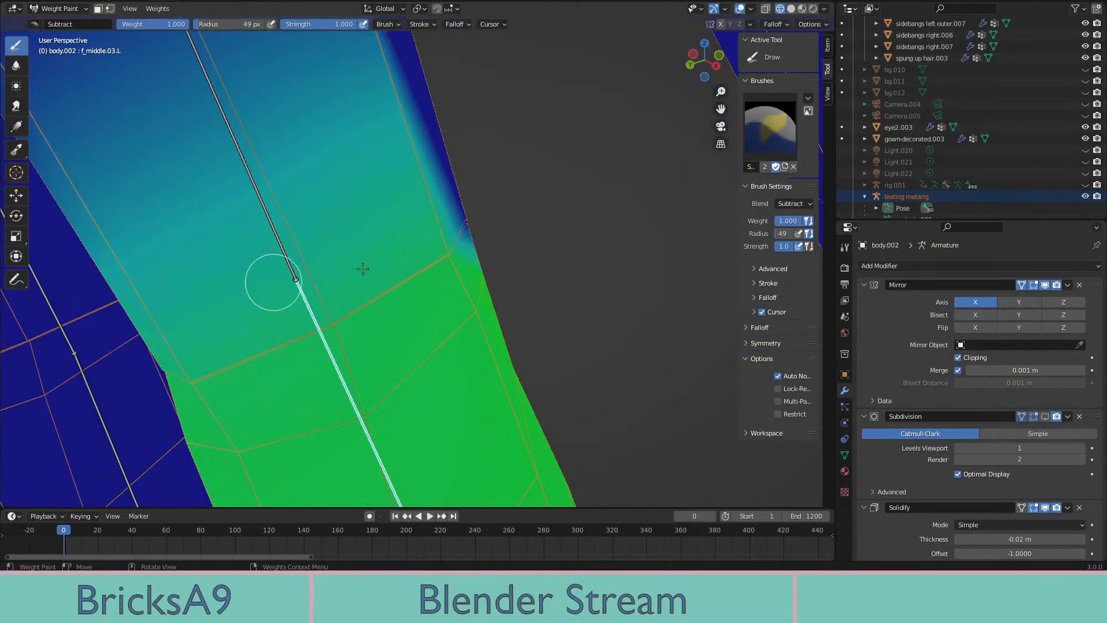
middle_click_drag(273, 282, 433, 249)
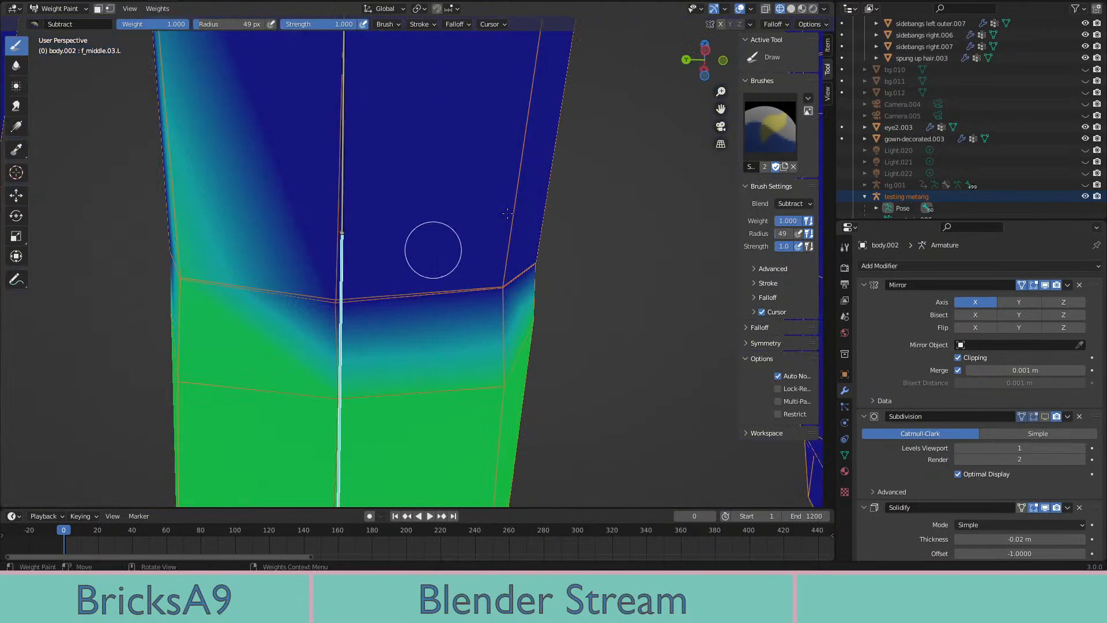
scroll(475, 176, "down", 2)
middle_click_drag(301, 246, 599, 355)
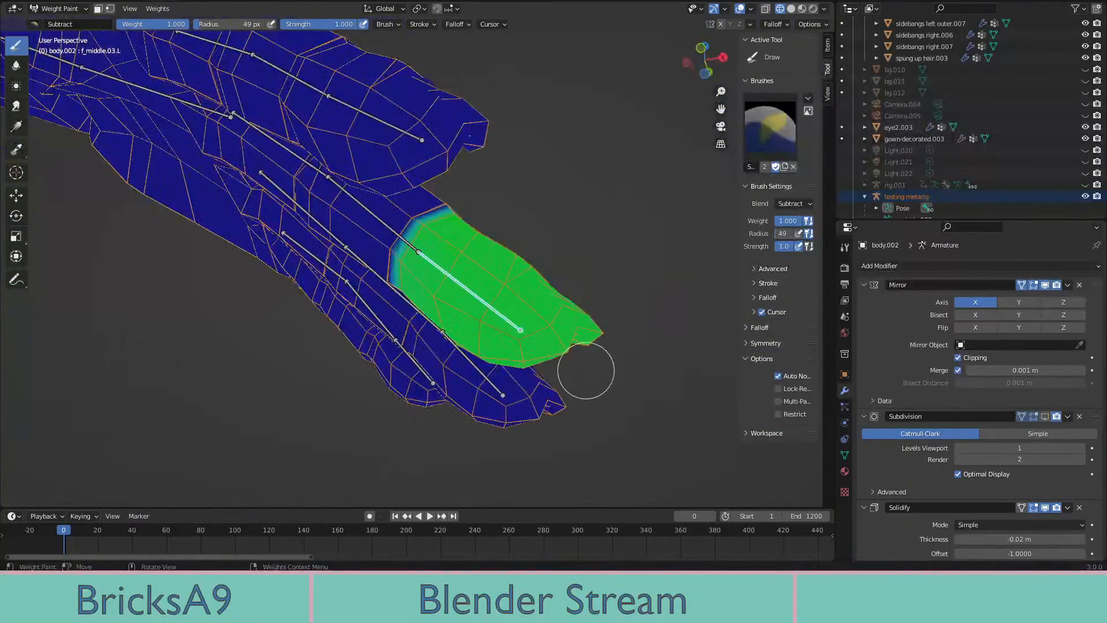
Test-rotate the f_middle.03.L bone from several side angles to check how the middle fingertip follows
key("r")
left_click(262, 378)
middle_click_drag(262, 378, 395, 309)
key("r")
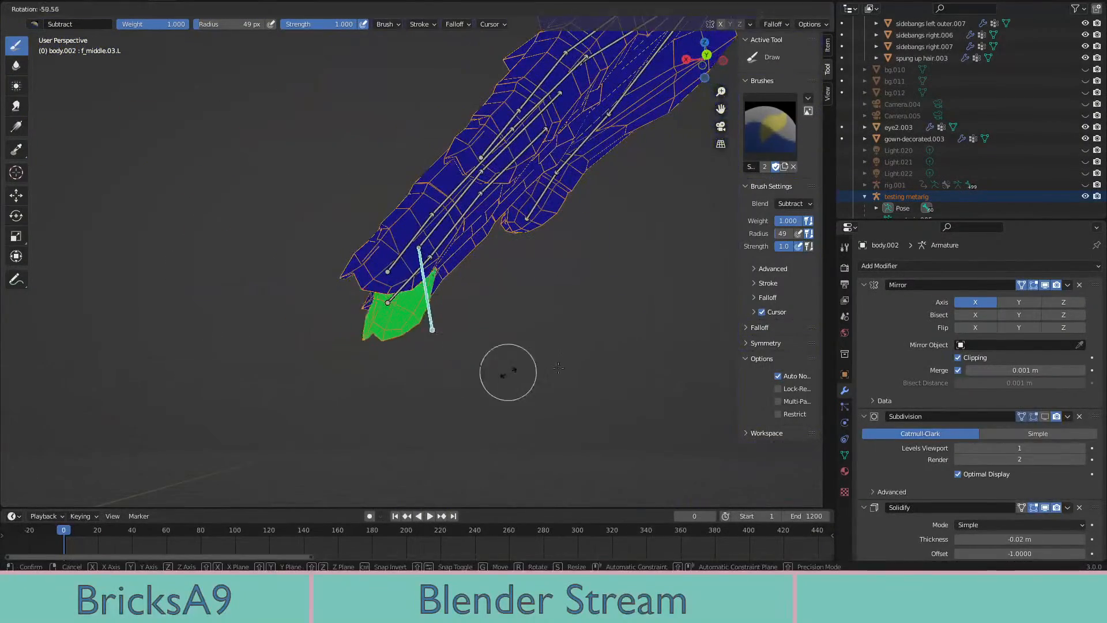
left_click(558, 367)
middle_click_drag(586, 348, 562, 288)
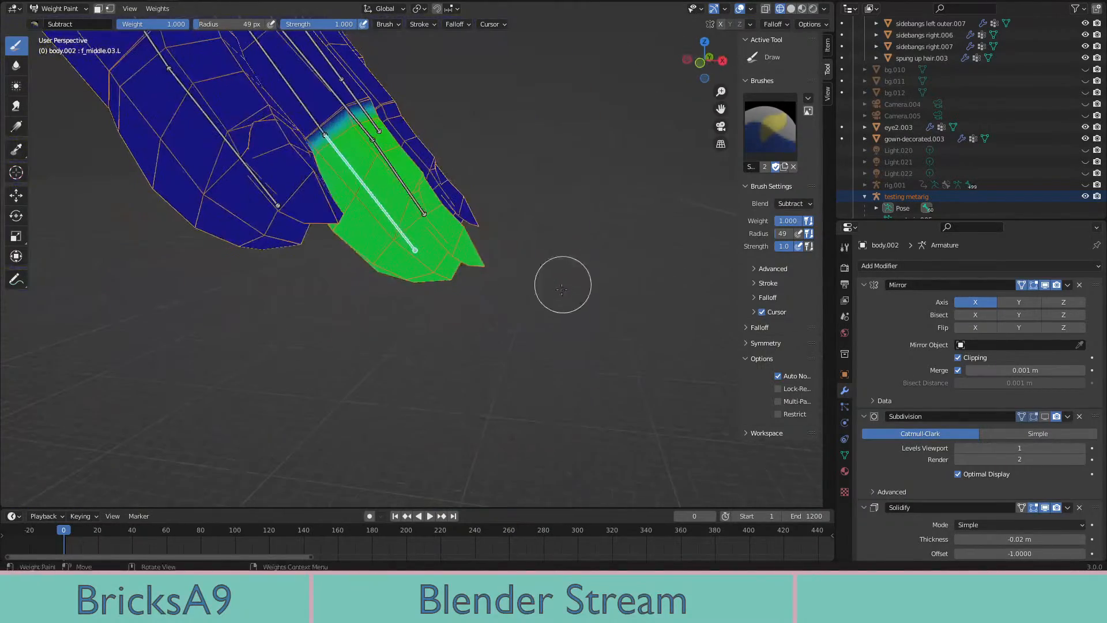
key("r")
left_click(310, 346)
middle_click_drag(316, 326, 206, 113)
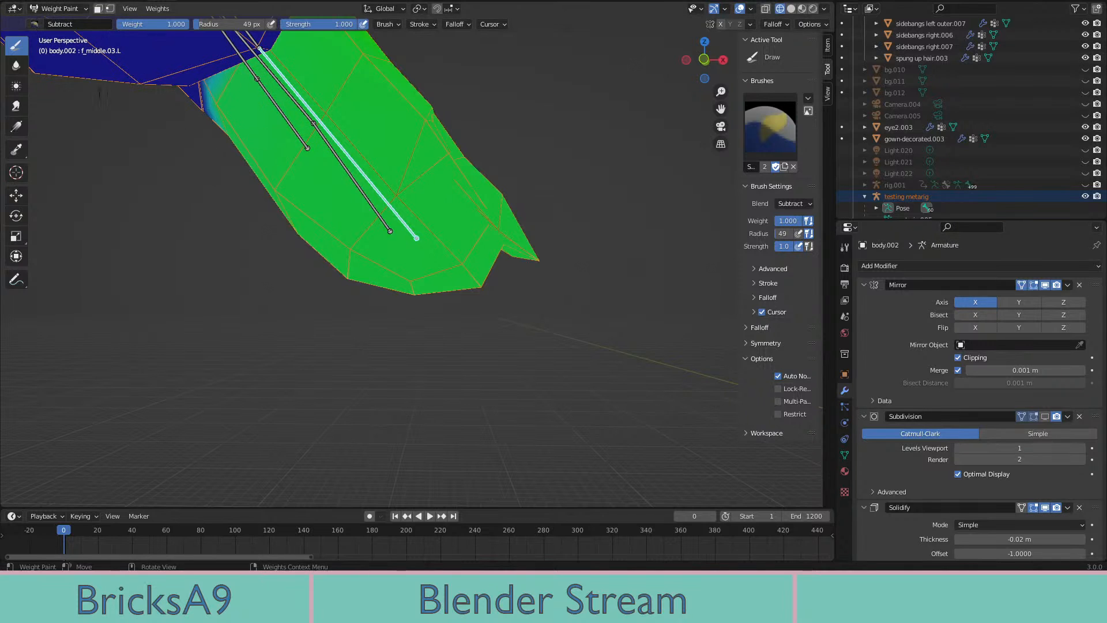
Paint f_middle.03.L weight over the middle fingertip from all sides with the Add brush at radius 120 px and strength 0.541
left_click(34, 24)
left_click(51, 60)
middle_click_drag(253, 162, 304, 193)
left_click_drag(304, 196, 397, 241)
middle_click_drag(397, 241, 443, 200)
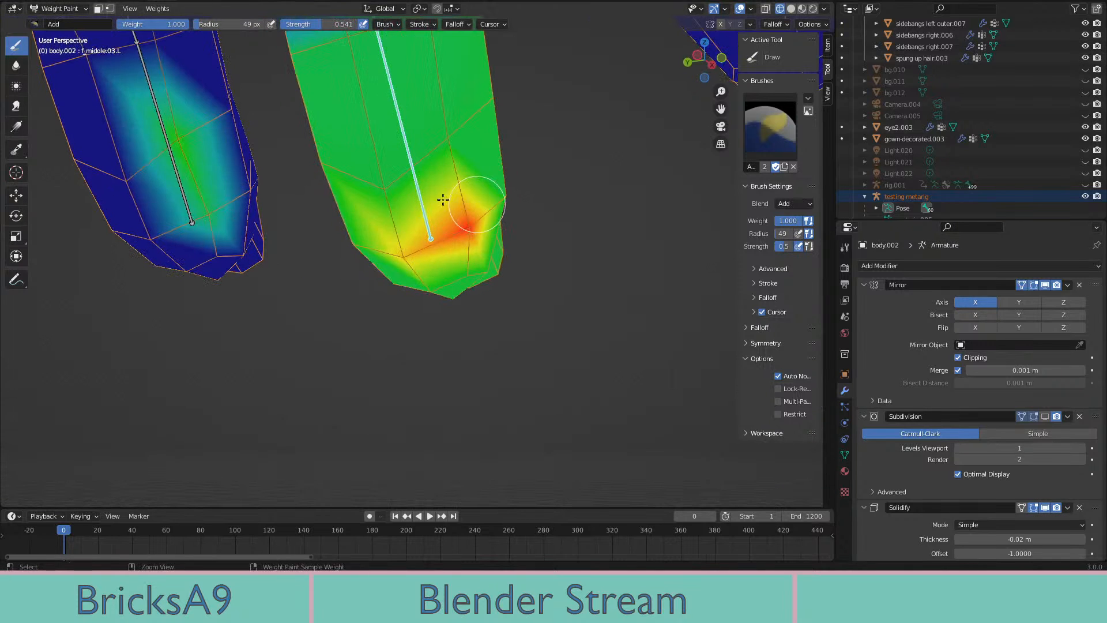
key("ctrl+z")
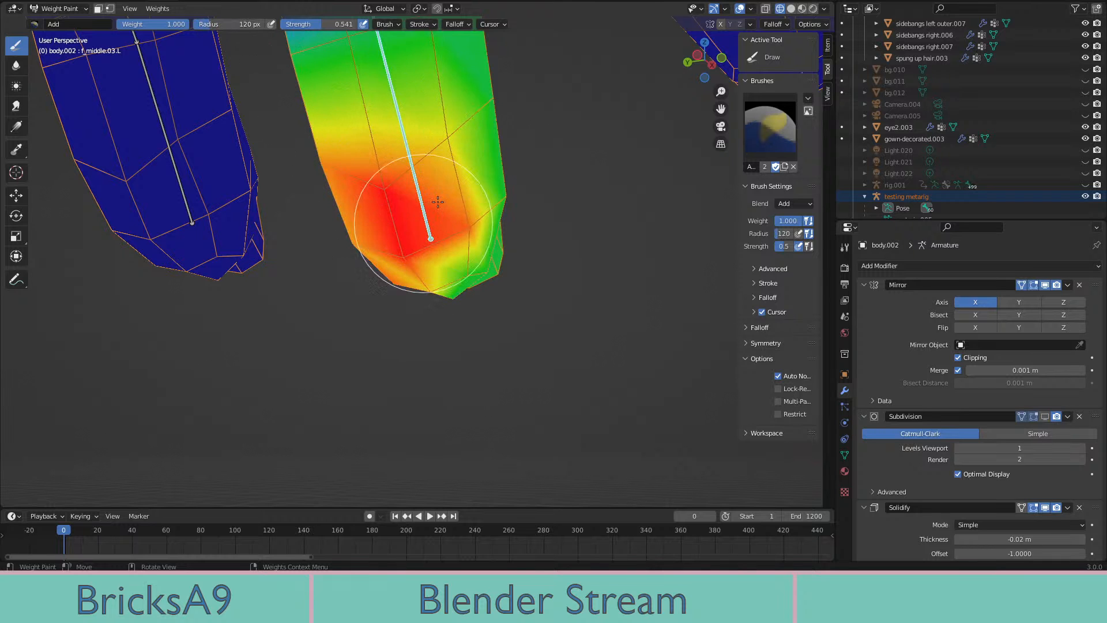
middle_click_drag(491, 235, 499, 274)
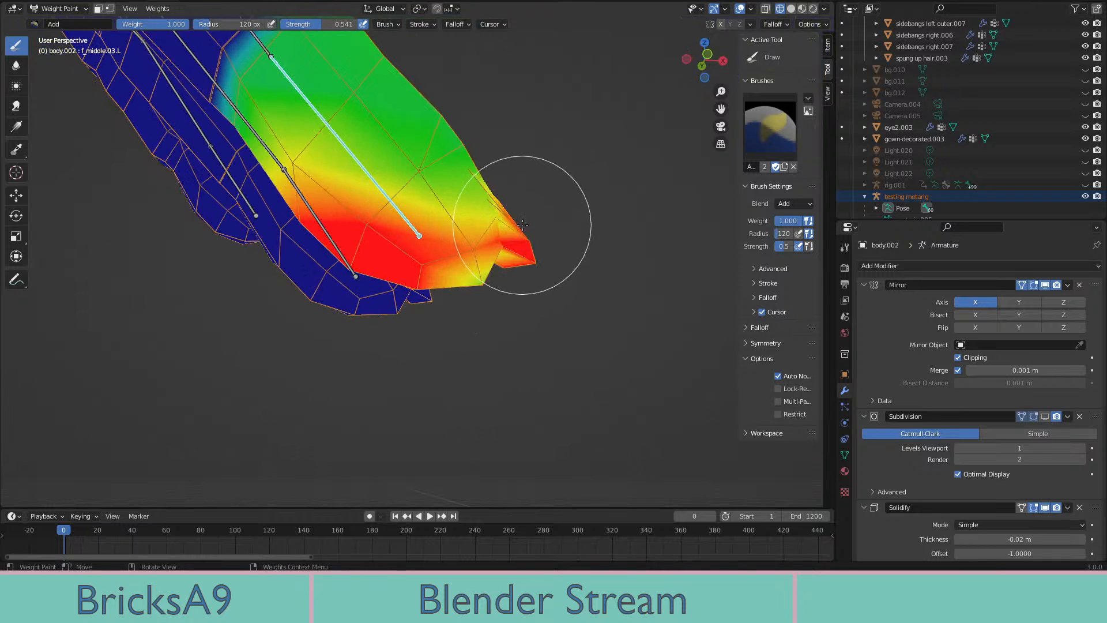
middle_click_drag(522, 223, 440, 264)
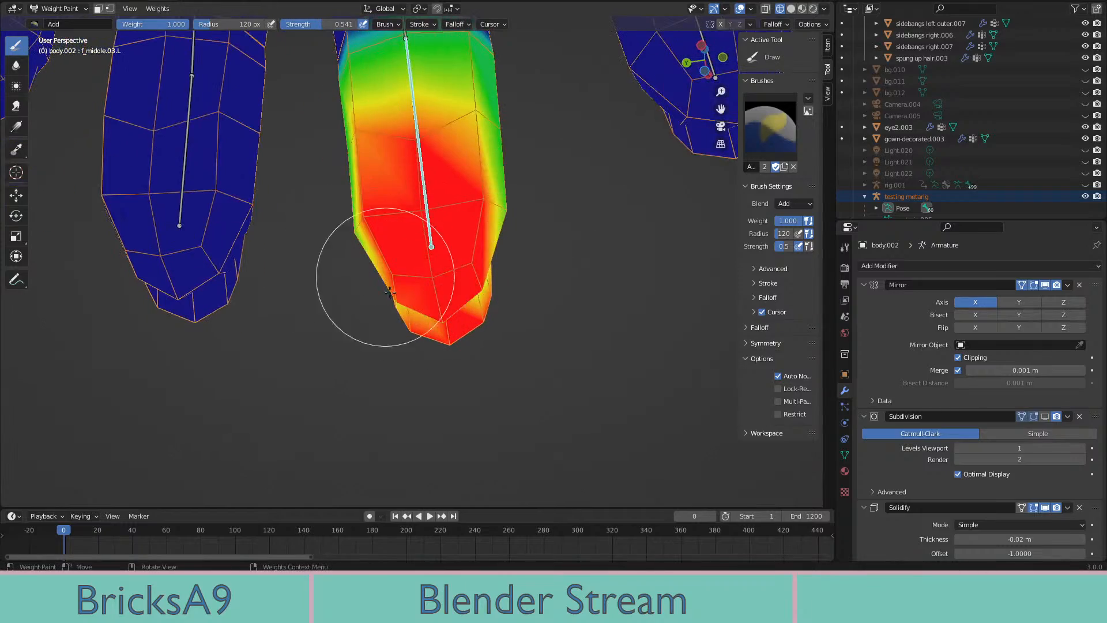
mouse_move(412, 310)
middle_mouse_down()
mouse_move(478, 294)
mouse_move(527, 306)
mouse_move(402, 198)
middle_mouse_up()
mouse_move(397, 155)
middle_mouse_down()
mouse_move(400, 136)
mouse_move(452, 228)
mouse_move(413, 219)
mouse_move(421, 231)
mouse_move(396, 380)
mouse_move(363, 257)
middle_mouse_up()
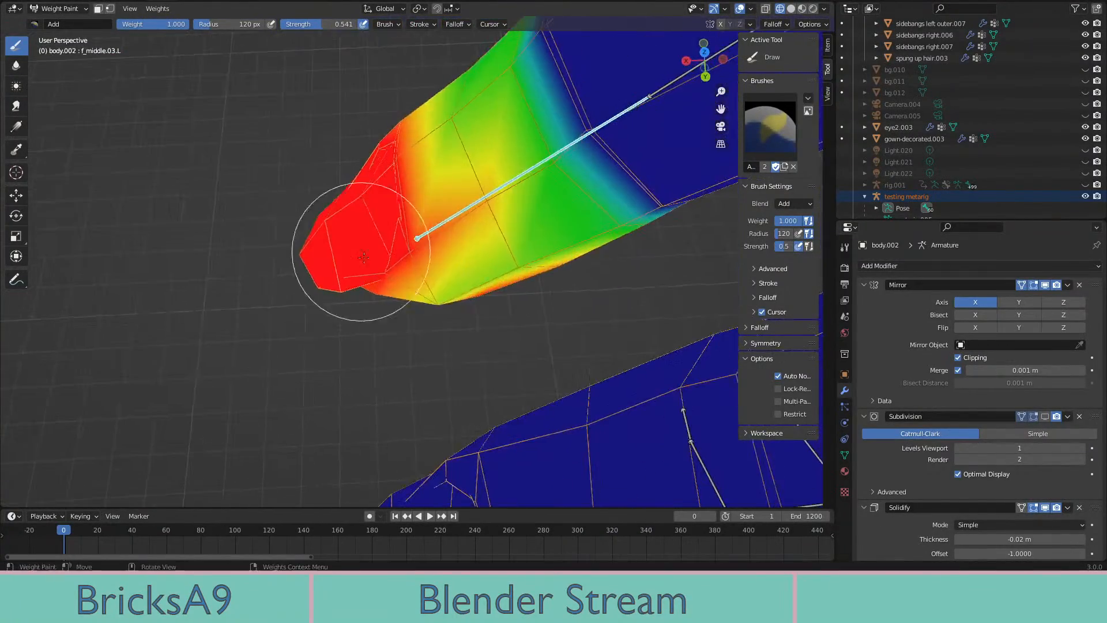
Test-rotate the f_middle.03.L bone about 64.2°, inspect the bent fingertip, and undo the rotation
mouse_move(424, 187)
middle_mouse_down()
mouse_move(415, 144)
mouse_move(431, 147)
middle_mouse_up()
mouse_move(399, 93)
middle_mouse_down()
mouse_move(531, 272)
mouse_move(557, 177)
mouse_move(548, 265)
mouse_move(642, 198)
middle_mouse_up()
key("r")
left_click(276, 338)
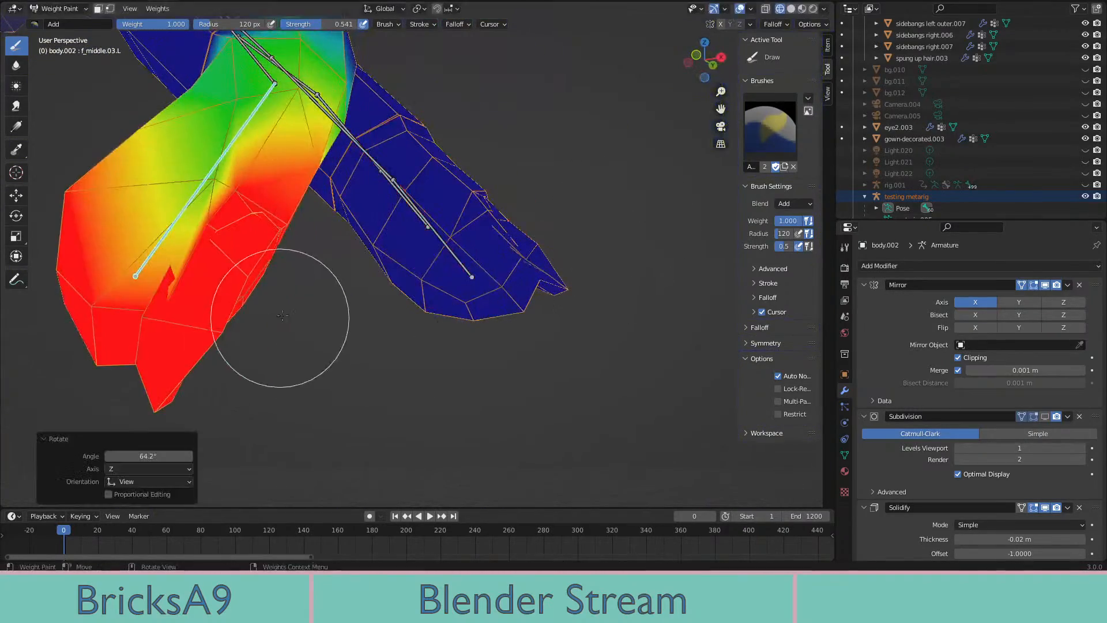
middle_click_drag(277, 339, 382, 316)
key("ctrl+z")
middle_click_drag(469, 316, 421, 269)
Select the f_index.03.L bone and test-rotate it from the side to compare its bend with the middle fingertip
left_click(250, 227, "ctrl")
left_click(425, 255, "ctrl")
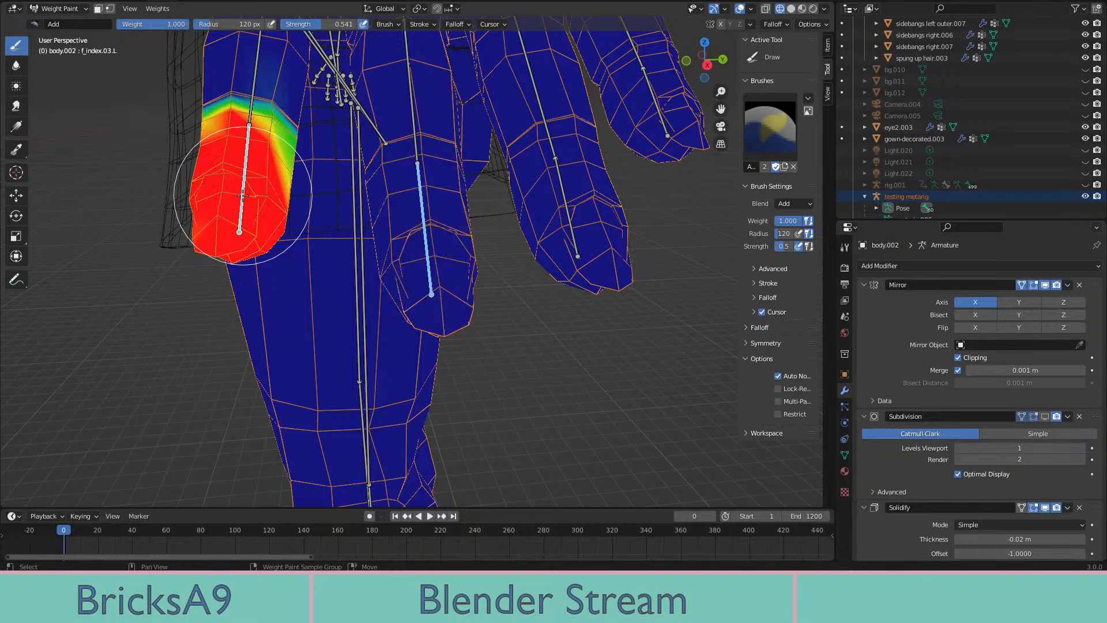
middle_click_drag(242, 195, 411, 191)
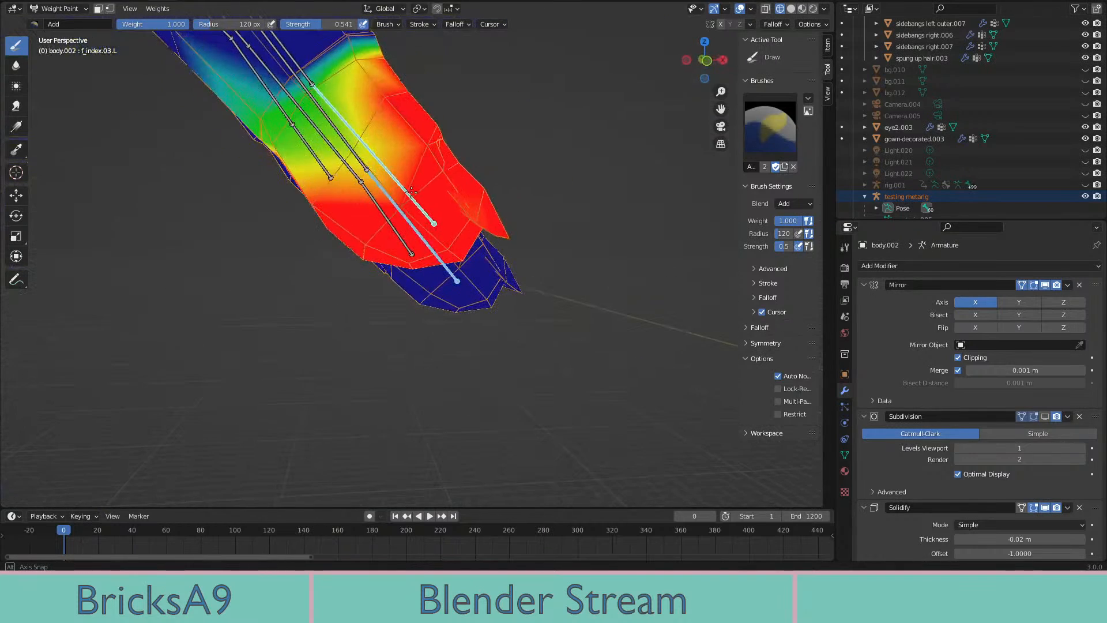
key("r")
left_click(170, 260)
mouse_move(170, 259)
middle_mouse_down()
mouse_move(371, 259)
mouse_move(321, 278)
mouse_move(302, 212)
middle_mouse_up()
Add f_middle.03.L weight on the palm side of the middle finger around its last joint
mouse_move(418, 216)
middle_mouse_down()
mouse_move(401, 221)
mouse_move(455, 246)
mouse_move(457, 227)
mouse_move(279, 371)
mouse_move(259, 309)
mouse_move(365, 267)
middle_mouse_up()
scroll(421, 216, "up", 5)
scroll(399, 187, "up", 1)
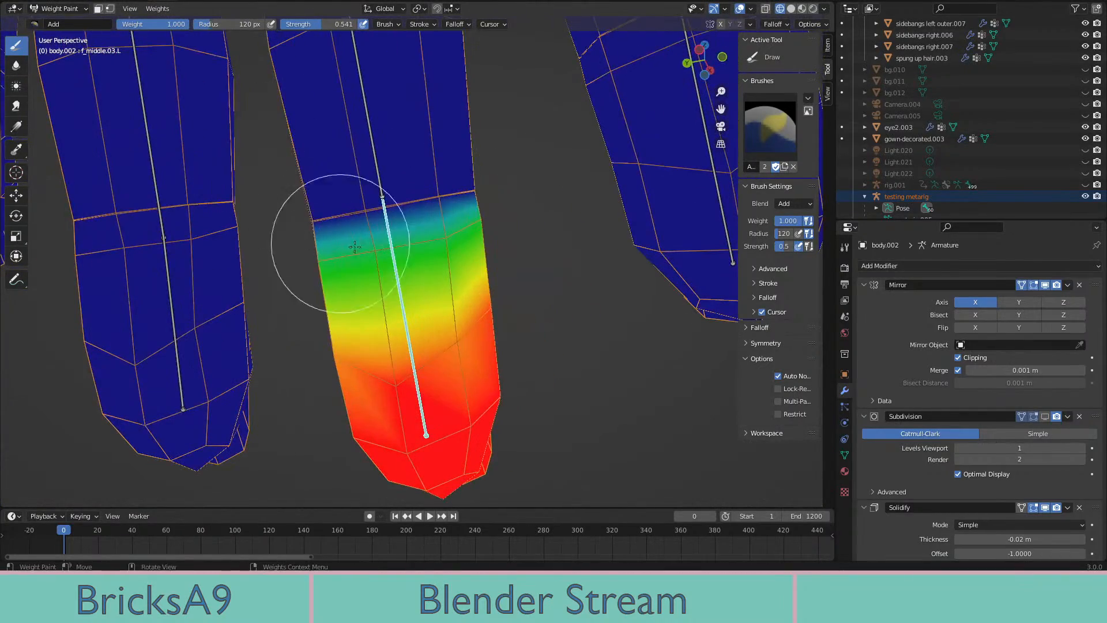
left_click_drag(335, 54, 380, 163)
mouse_move(341, 232)
left_mouse_down()
mouse_move(408, 198)
mouse_move(421, 245)
left_mouse_up()
Test-rotate the f_middle.03.L bone about 93° from the side, cancel it, and undo the last weight stroke near the joint
middle_click_drag(420, 245, 395, 309)
key("r")
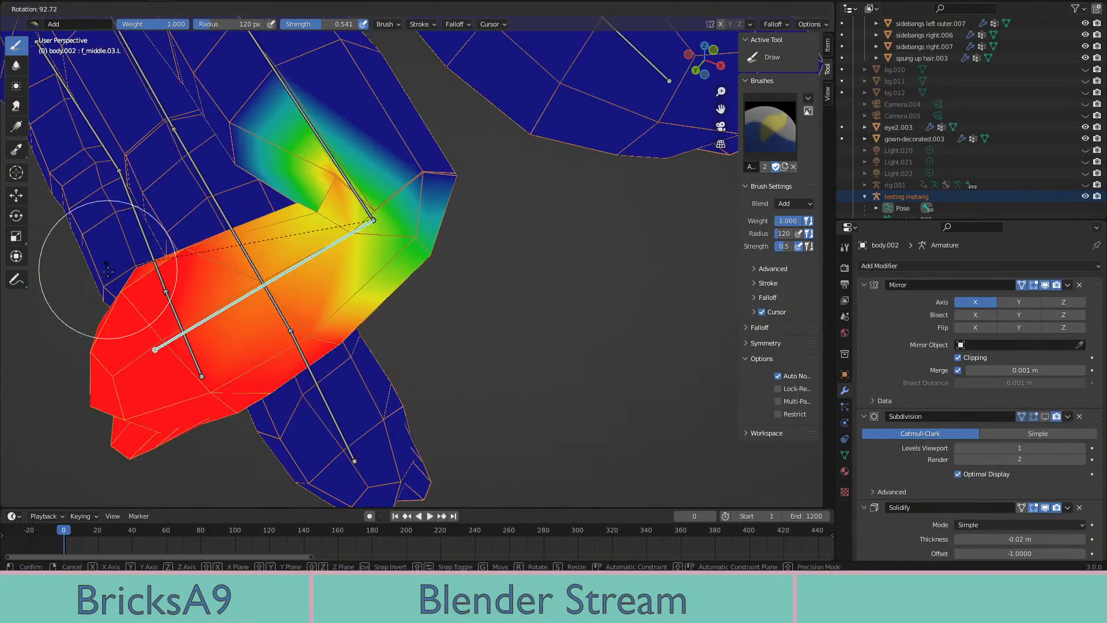
key("Escape")
middle_click_drag(136, 321, 428, 299)
key("ctrl+z")
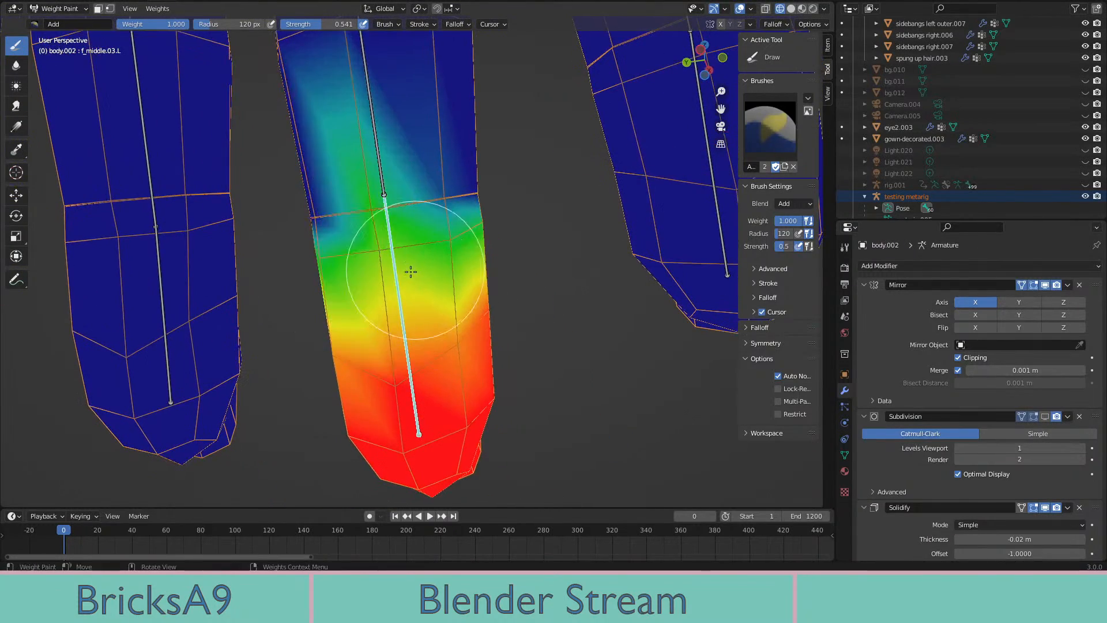
Test-rotate the f_middle.03.L bone about 98° to inspect the joint's bend, and undo the rotation
middle_click_drag(340, 138, 518, 346)
key("r")
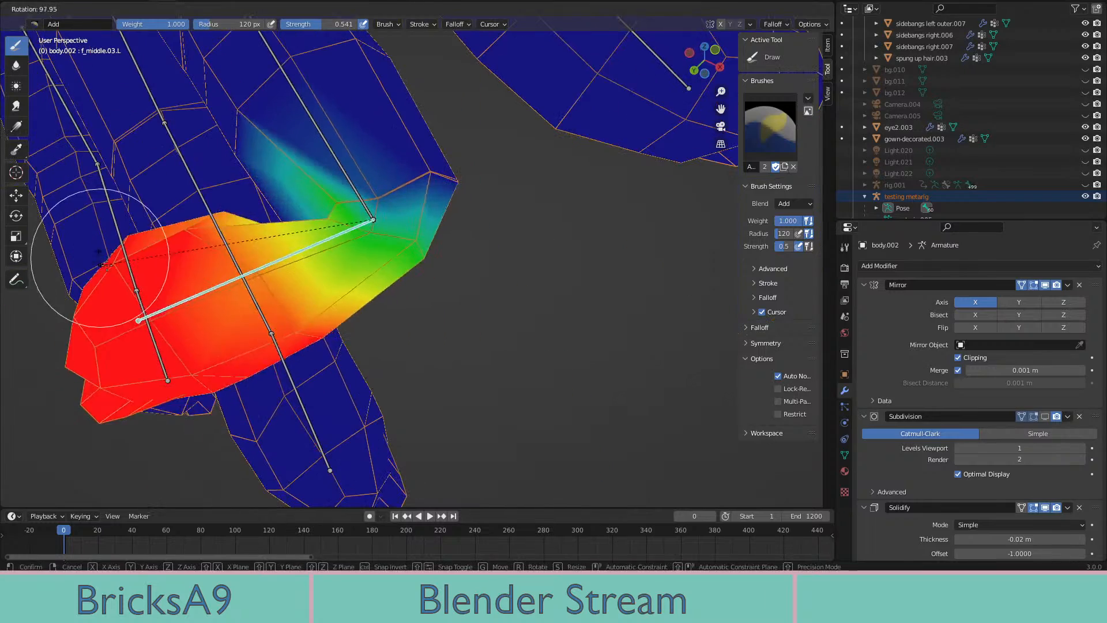
left_click(97, 259)
middle_click_drag(230, 317, 506, 346)
key("ctrl+z")
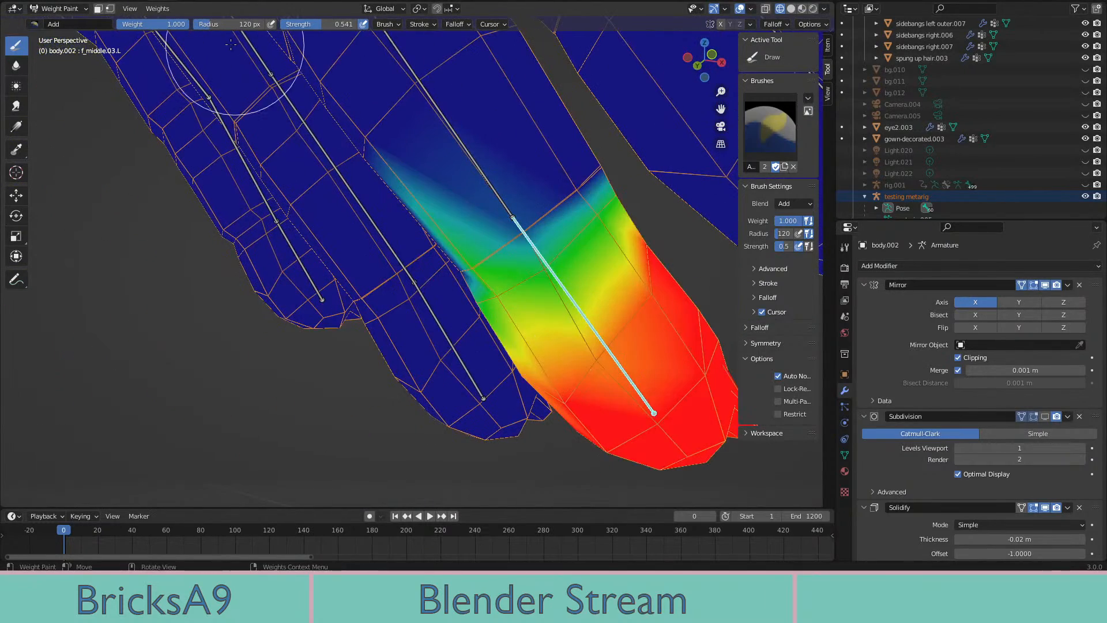
Lower the Add brush strength to 0.267 and paint f_middle.03.L weight on the palm side from the last joint towards the tip
middle_click_drag(490, 168, 440, 258, "shift")
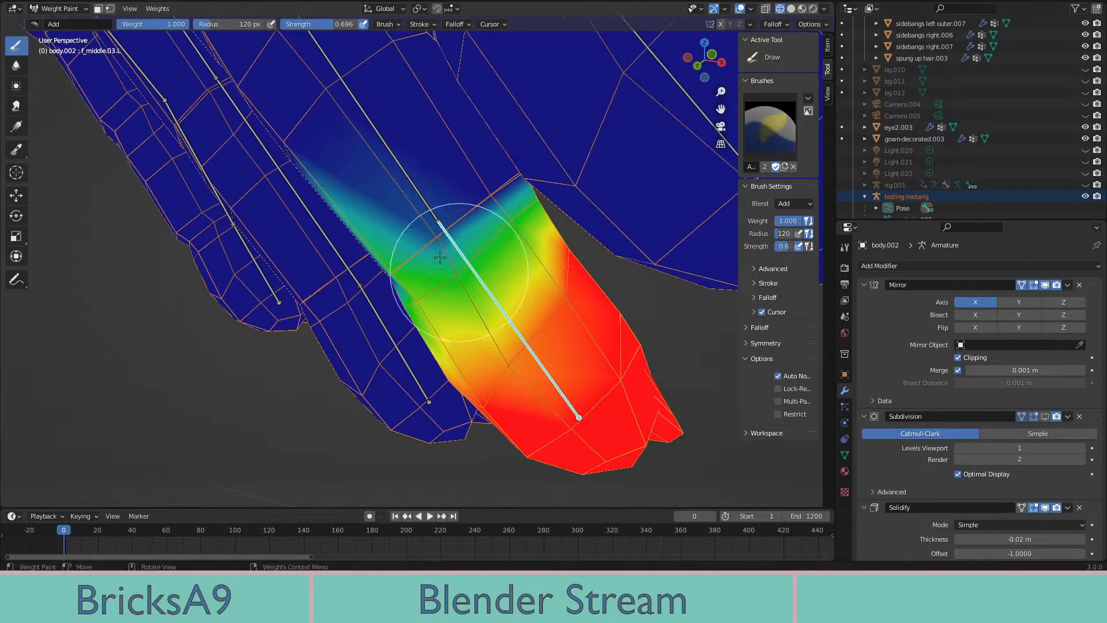
left_click_drag(314, 24, 301, 25)
middle_click_drag(377, 222, 438, 208)
left_click_drag(435, 301, 476, 392)
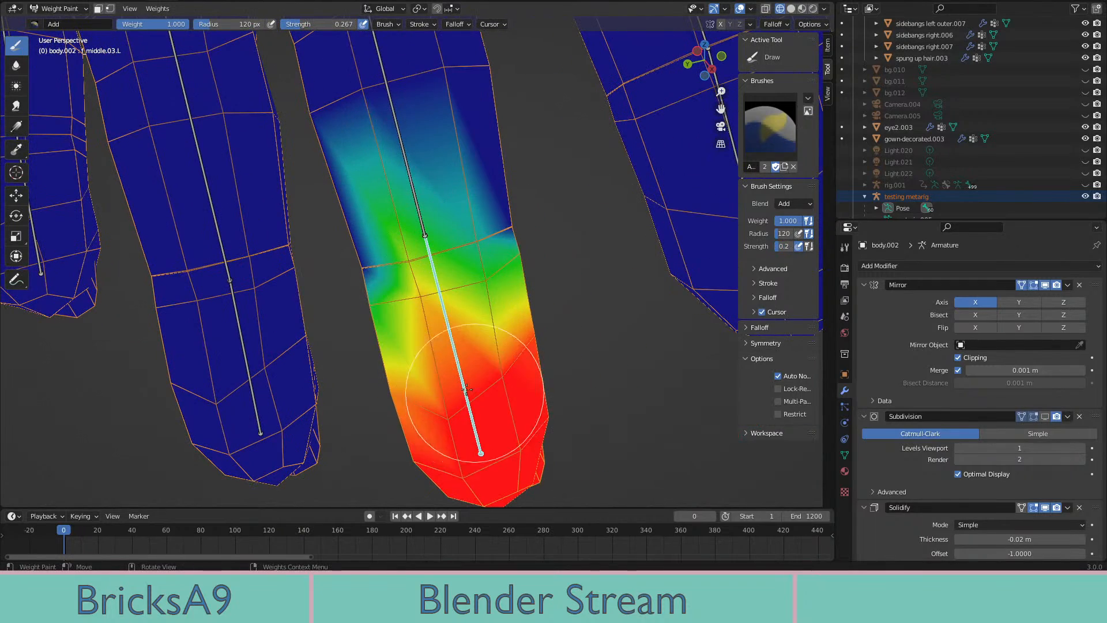
Test-rotate the f_middle.03.L bone from several side angles to examine how the middle fingertip bends, and restore its pose
middle_click_drag(484, 398, 474, 437)
key("r")
left_click(219, 341)
middle_click_drag(282, 393, 542, 405)
key("r")
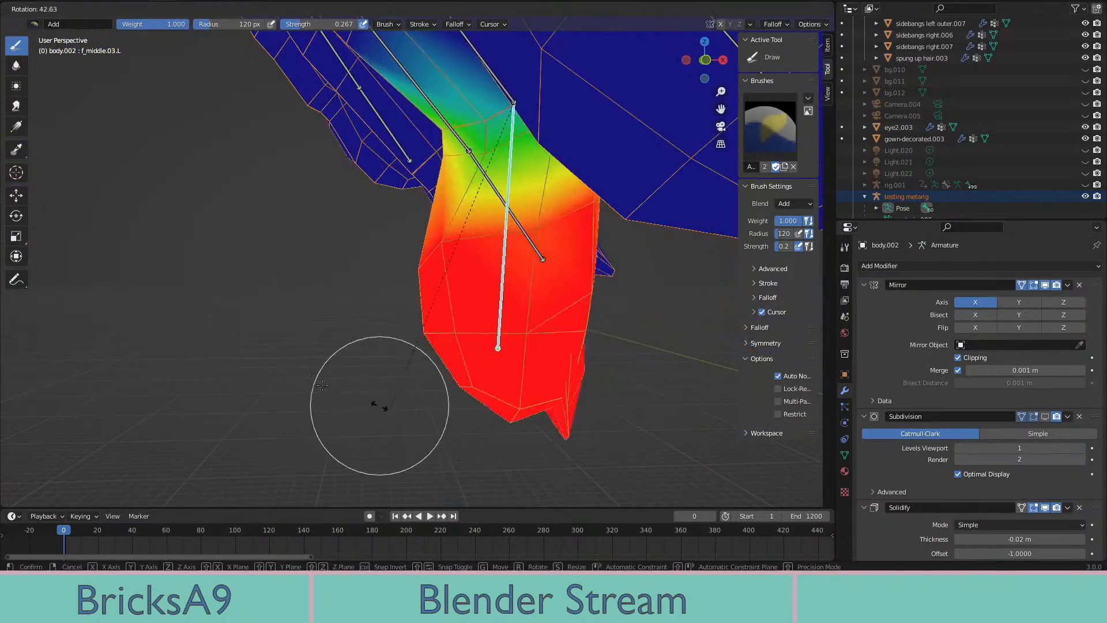
left_click(195, 275)
middle_click_drag(207, 271, 374, 268)
mouse_move(451, 351)
middle_mouse_down()
mouse_move(404, 323)
mouse_move(296, 366)
mouse_move(445, 250)
mouse_move(285, 145)
middle_mouse_up()
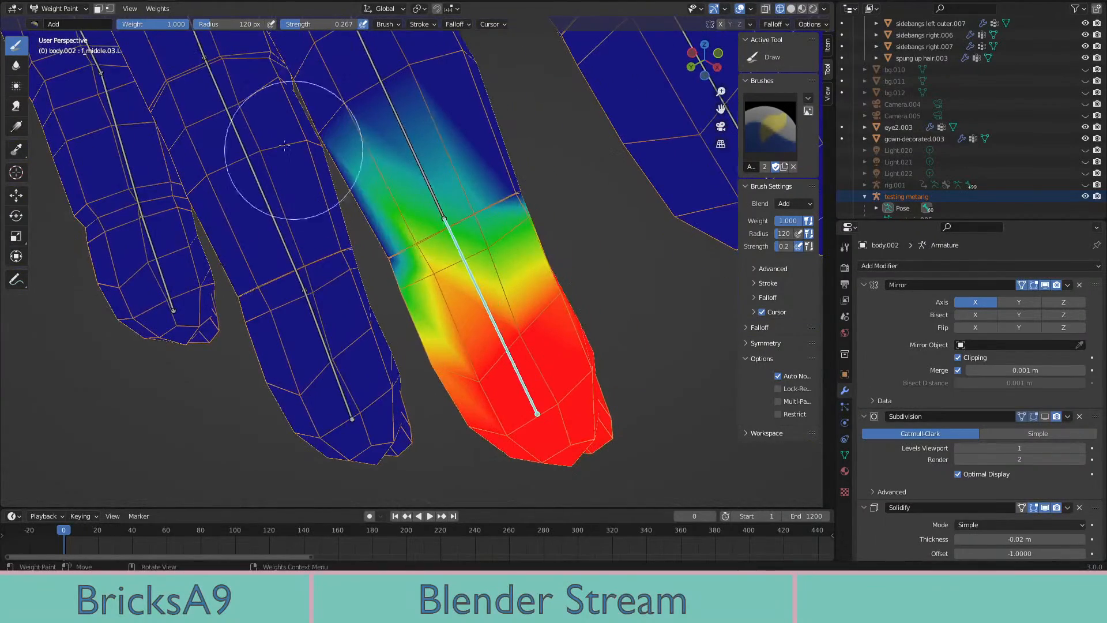
Switch to the Subtract brush at strength 0.267 and reduce f_middle.03.L weight on the palm side above the last joint
left_click(36, 24)
left_click(327, 64)
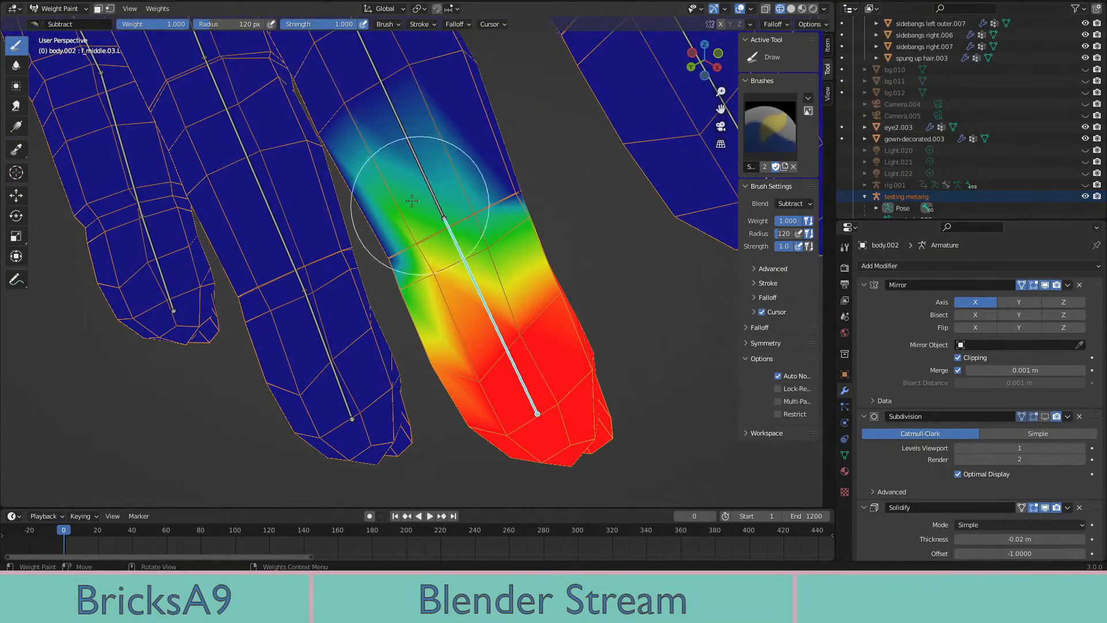
middle_click_drag(394, 193, 378, 162)
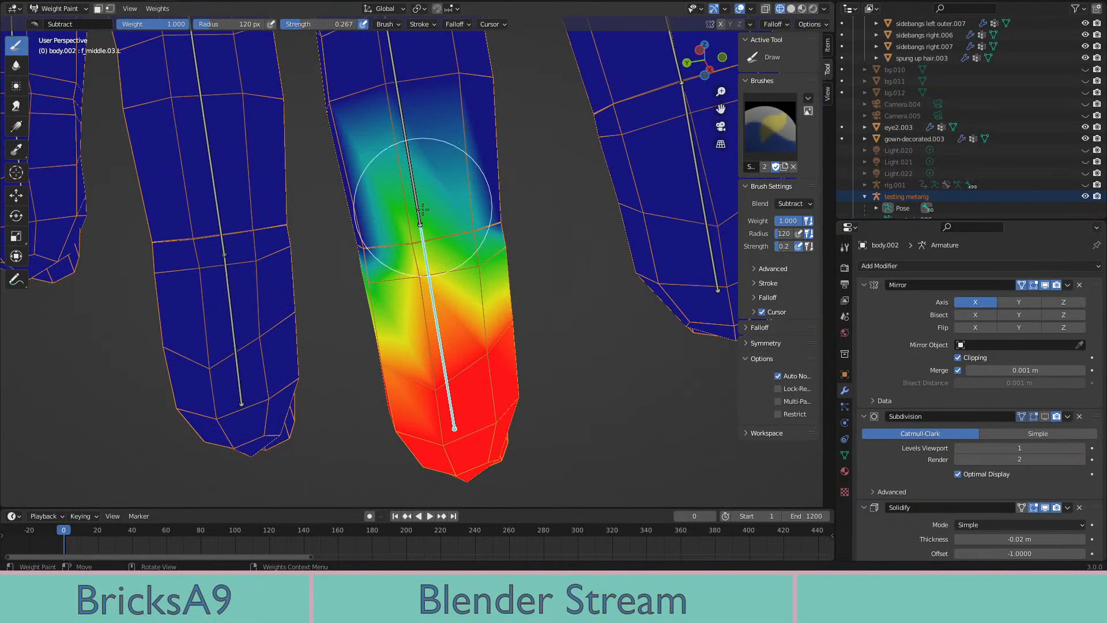
Test-rotate the f_middle.03.L bone about 90° from the side to inspect the fingertip's bend
key("r")
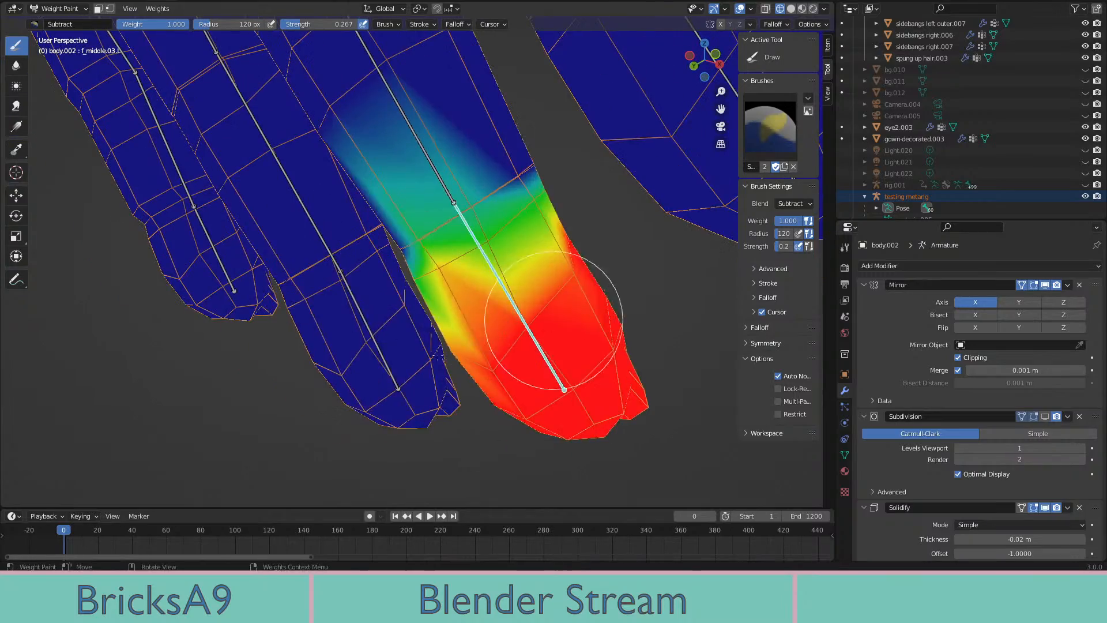
left_click(439, 396)
mouse_move(469, 365)
middle_mouse_down()
mouse_move(563, 309)
mouse_move(550, 270)
middle_mouse_up()
key("r")
left_click(357, 346)
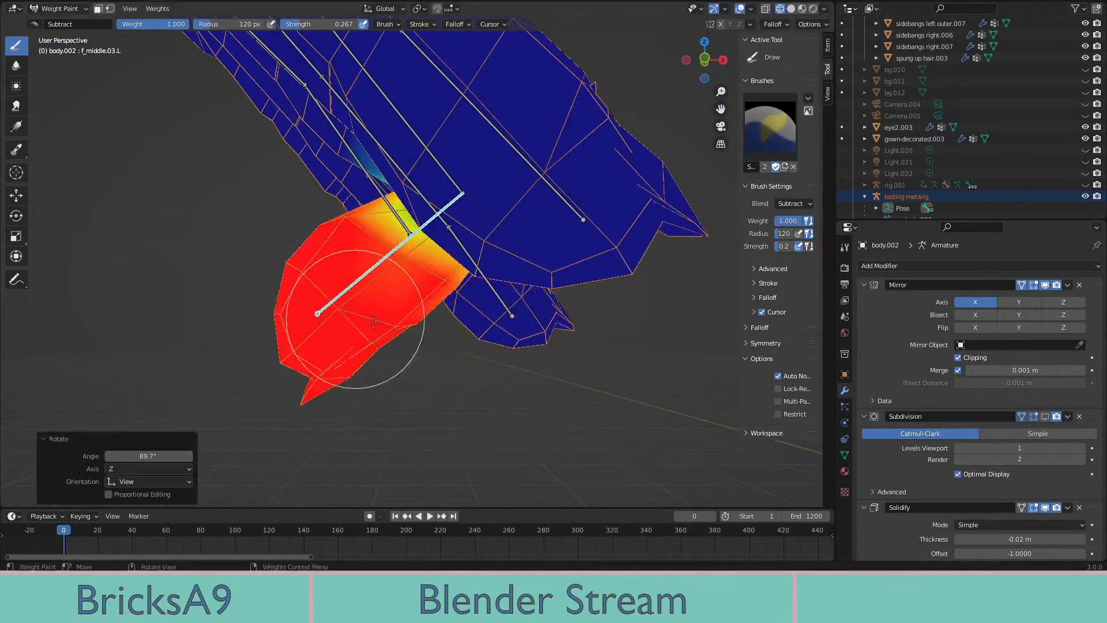
mouse_move(358, 346)
middle_mouse_down()
mouse_move(522, 374)
mouse_move(530, 232)
mouse_move(560, 340)
mouse_move(584, 324)
mouse_move(384, 277)
mouse_move(438, 327)
middle_mouse_up()
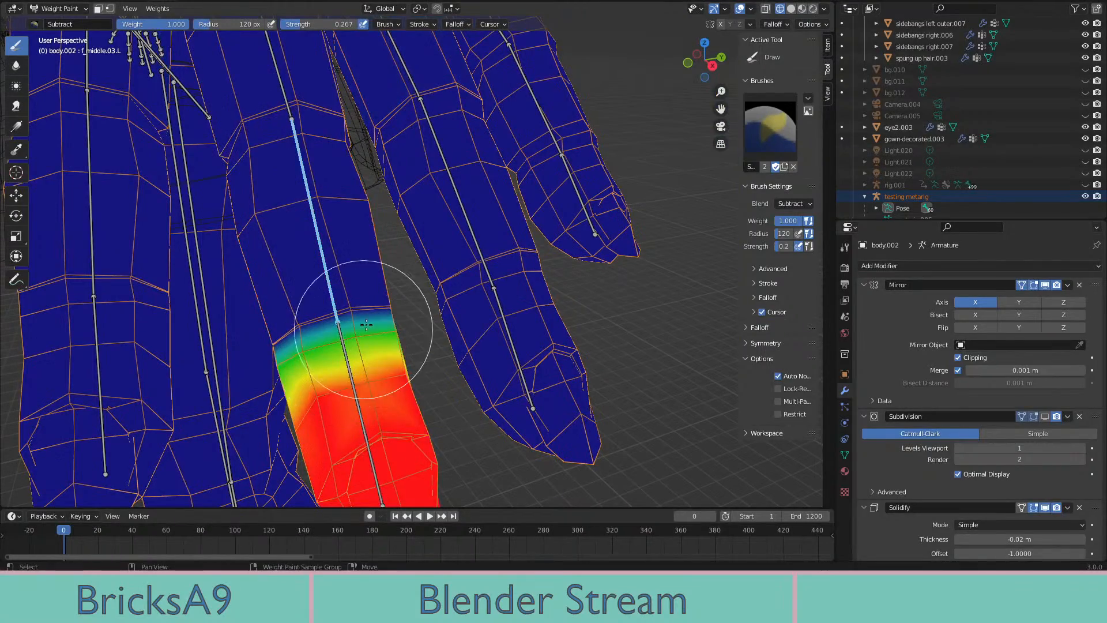
Select the f_middle.02.L bone and test-rotate it from the side to inspect the middle joint, undoing the rotation
mouse_move(366, 324)
middle_mouse_down("shift")
mouse_move(359, 291)
mouse_move(415, 315)
mouse_move(544, 335)
middle_mouse_up("shift")
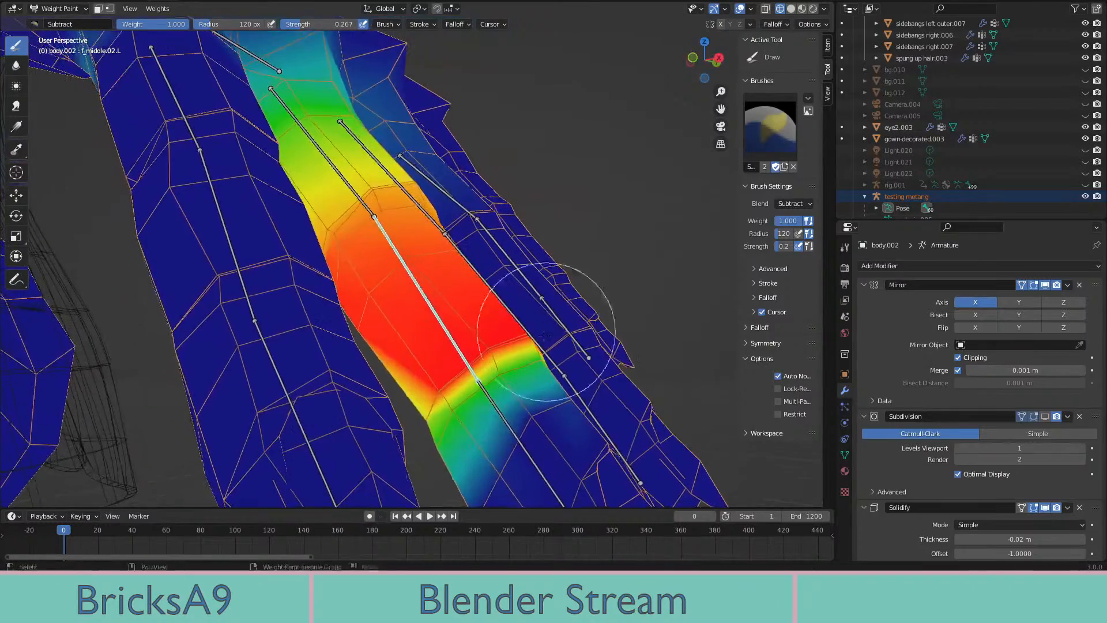
left_click(273, 397)
middle_click_drag(273, 398, 586, 364)
key("ctrl+z")
key("r")
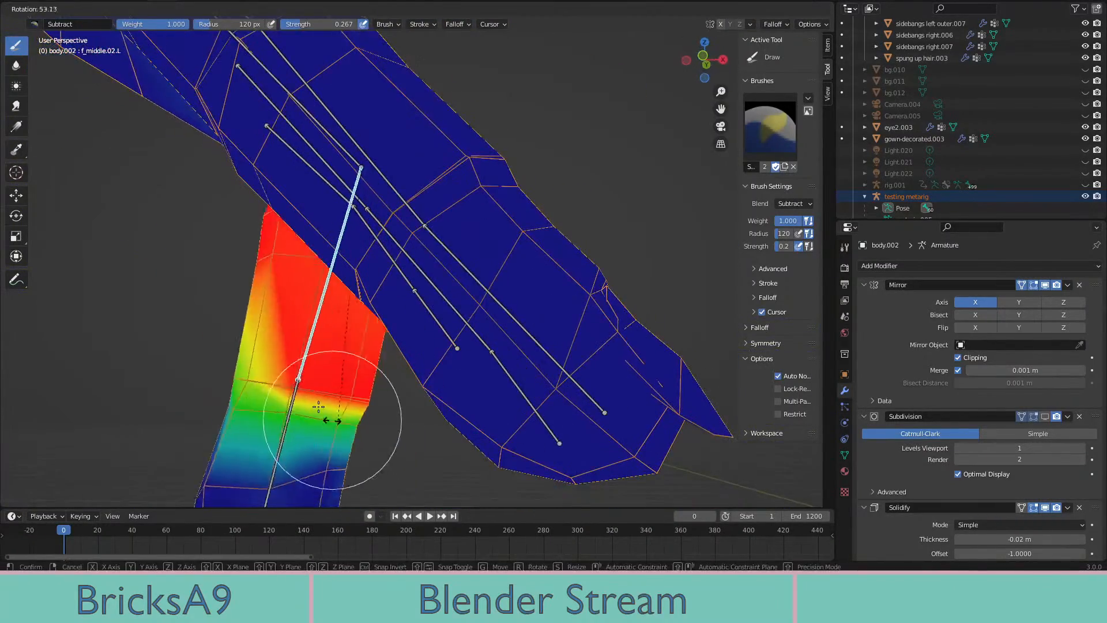
left_click(331, 418)
middle_click_drag(331, 419, 346, 344)
scroll(346, 344, "down", 5)
middle_click_drag(433, 300, 671, 372)
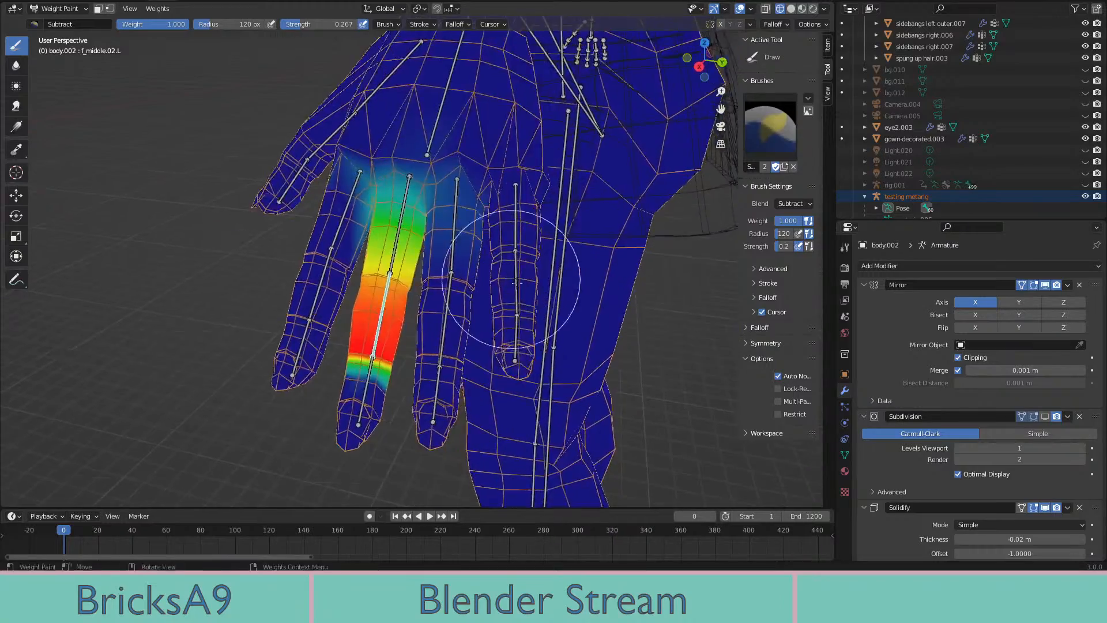
Raise the Subtract brush strength to 1.000 and erase f_middle.02.L weight from the palm, knuckles and neighbouring fingers
scroll(468, 290, "up", 6)
middle_click_drag(468, 290, 241, 168)
middle_click_drag(262, 93, 291, 64)
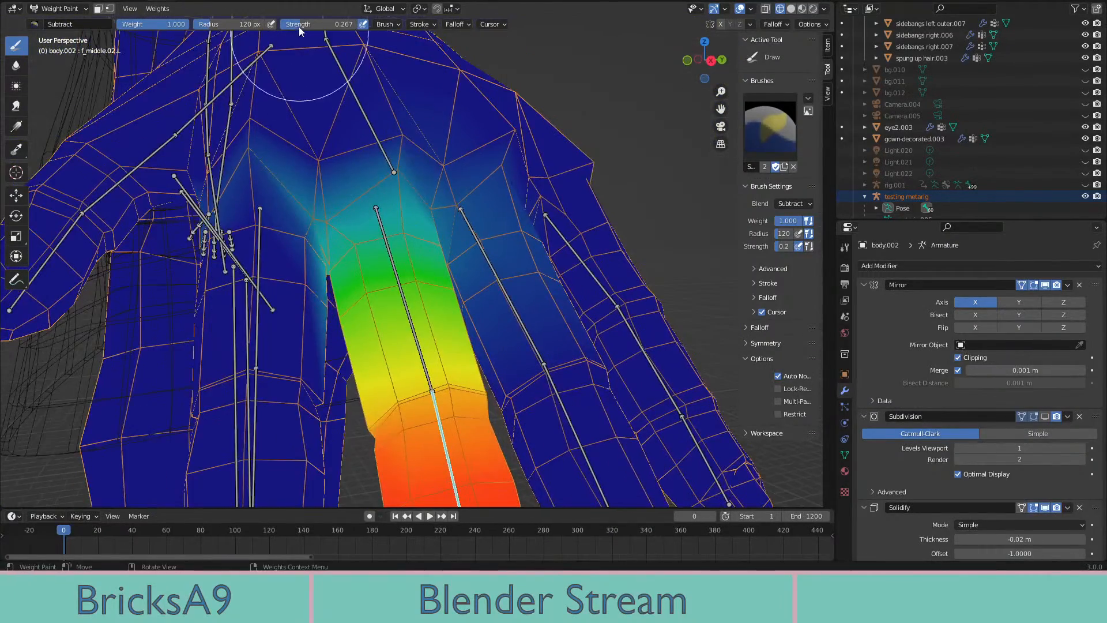
left_click_drag(300, 25, 375, 24)
middle_click_drag(216, 242, 252, 222)
middle_click_drag(180, 142, 335, 168)
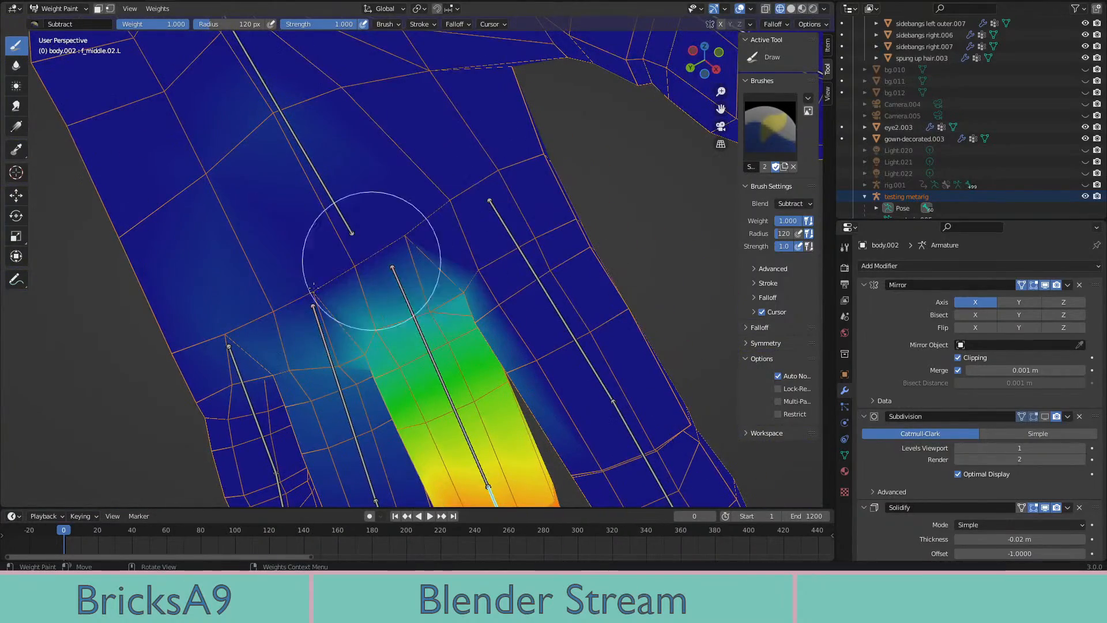
middle_click_drag(363, 373, 312, 148)
middle_click_drag(371, 246, 467, 232)
middle_click_drag(637, 225, 185, 175)
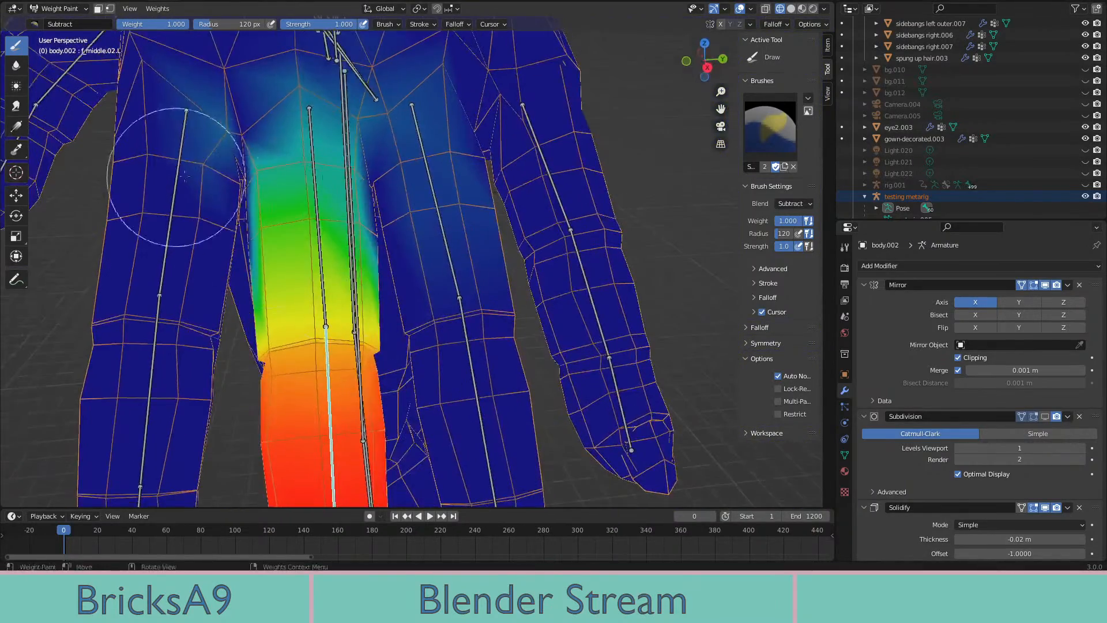
middle_click_drag(624, 216, 404, 191)
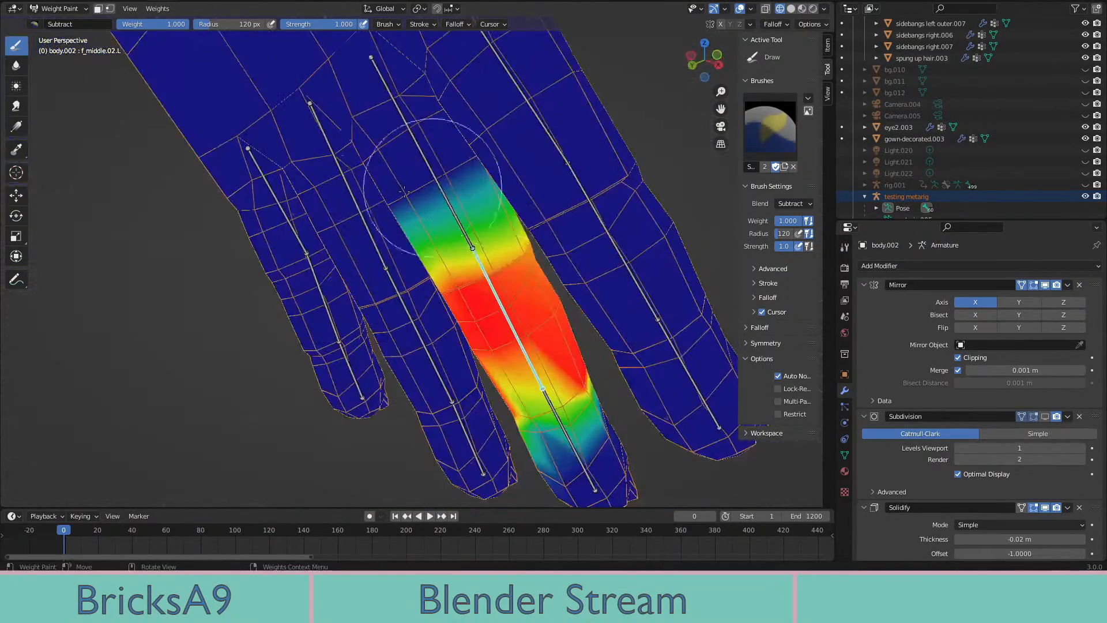
middle_click_drag(552, 206, 504, 166)
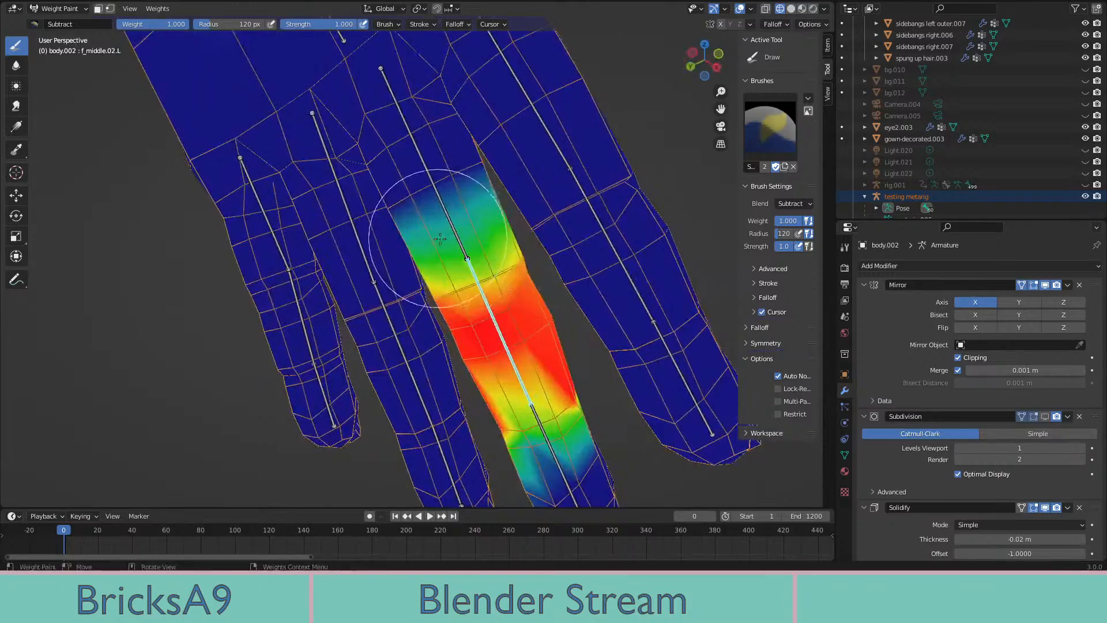
middle_click_drag(439, 254, 648, 314)
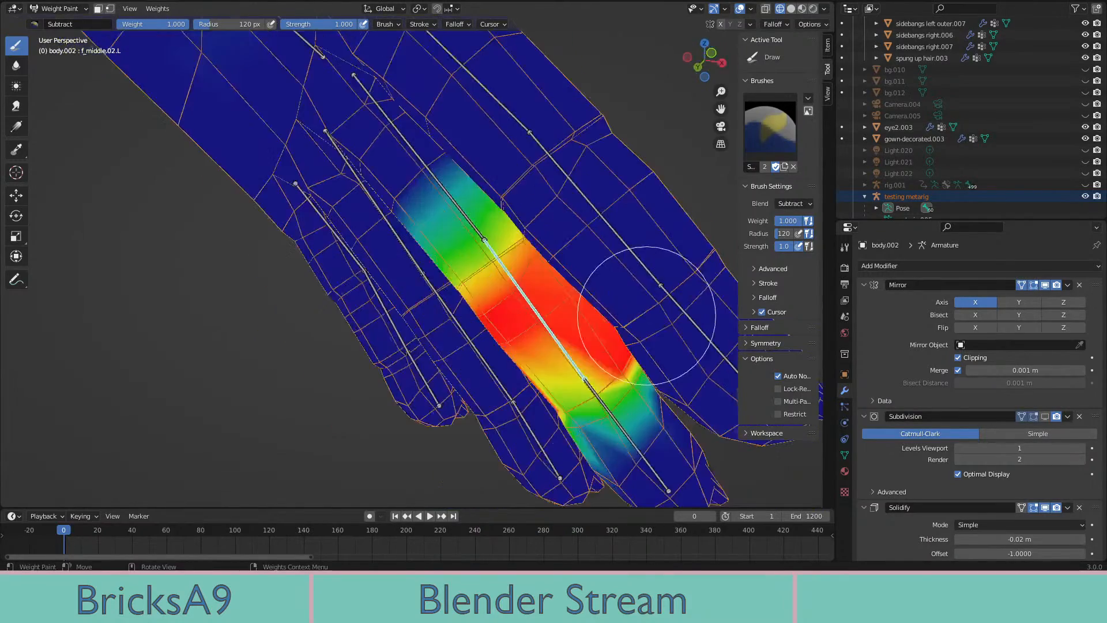
Test-rotate the f_middle.02.L bone to inspect the palm side of the middle joint, and undo the rotation
key("r")
left_click(390, 383)
middle_click_drag(391, 383, 418, 392)
key("ctrl+z")
Erase f_middle.02.L weight from the back of the middle finger above its middle joint
middle_click_drag(467, 244, 423, 208)
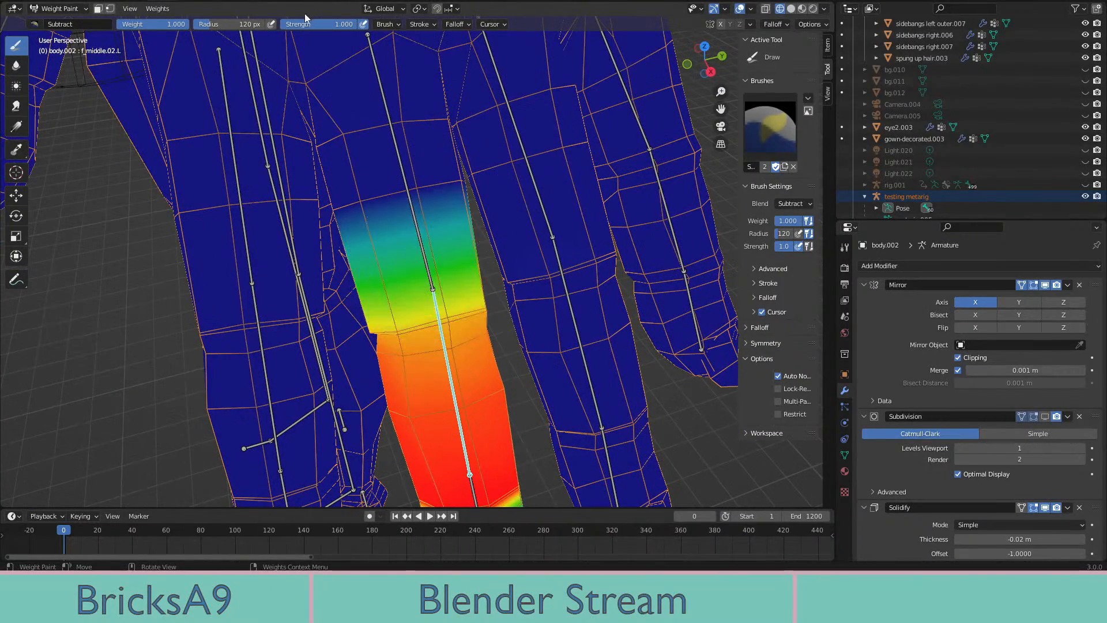
scroll(470, 139, "up", 4)
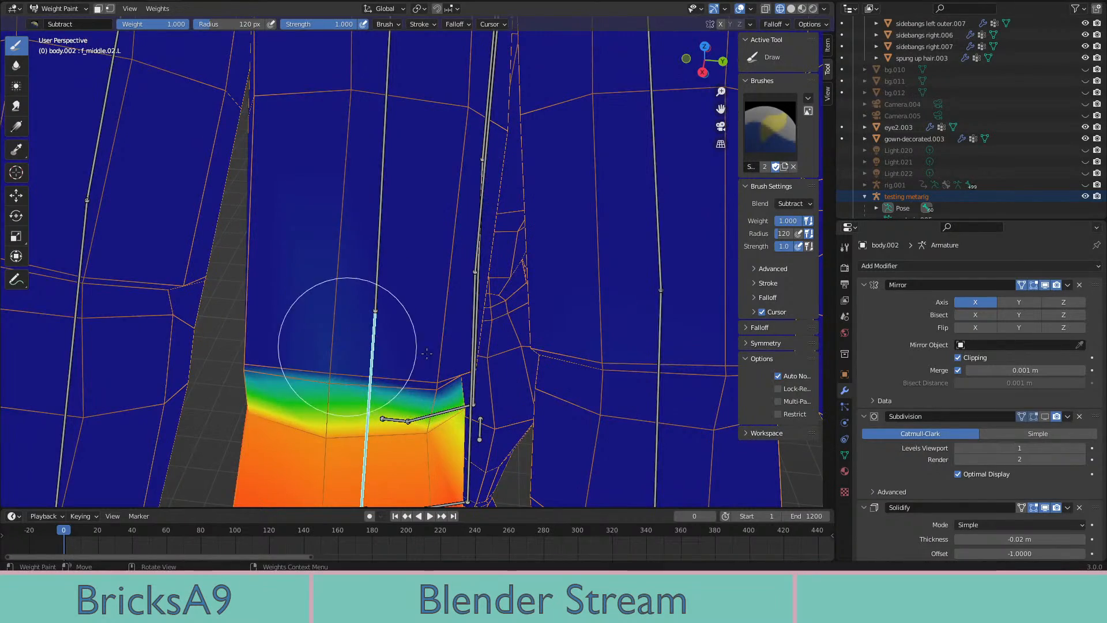
middle_click_drag(426, 353, 533, 314)
scroll(555, 276, "down", 4)
Test-rotate the f_middle.02.L bone by about 113° and from another side angle to examine the middle joint
middle_click_drag(556, 276, 588, 271)
key("r")
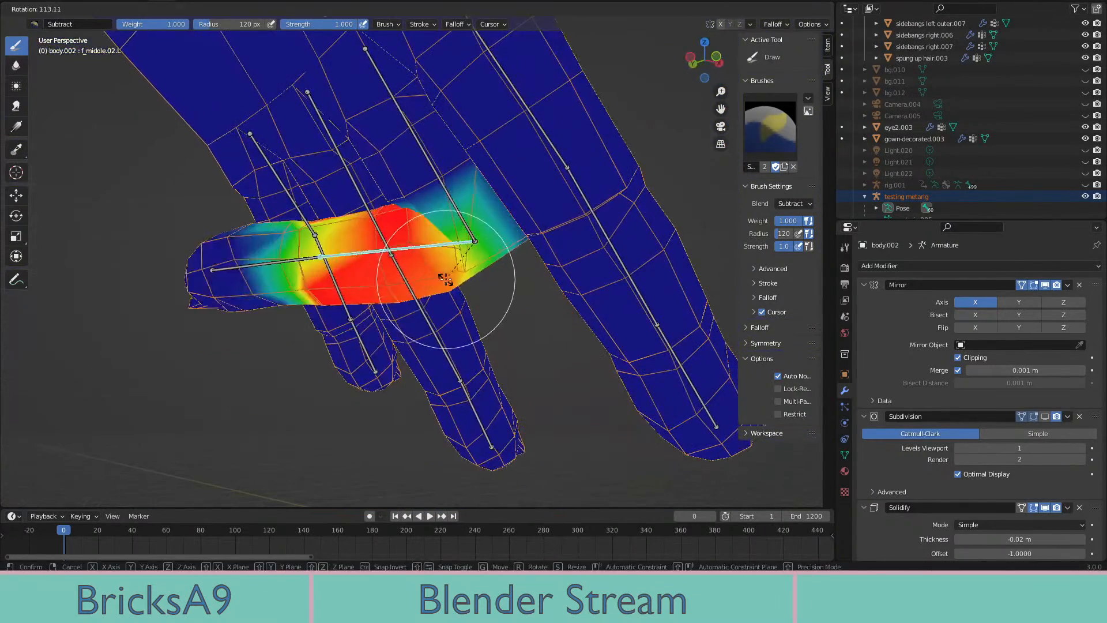
left_click(456, 291)
key("ctrl+z")
middle_click_drag(519, 317, 636, 324)
key("r")
left_click(440, 279)
mouse_move(439, 279)
middle_mouse_down()
mouse_move(313, 279)
mouse_move(346, 271)
mouse_move(369, 289)
mouse_move(321, 296)
middle_mouse_up()
Switch to the Add brush at strength 0.267 and add f_middle.02.L weight on the side of the middle joint
scroll(457, 260, "up", 6)
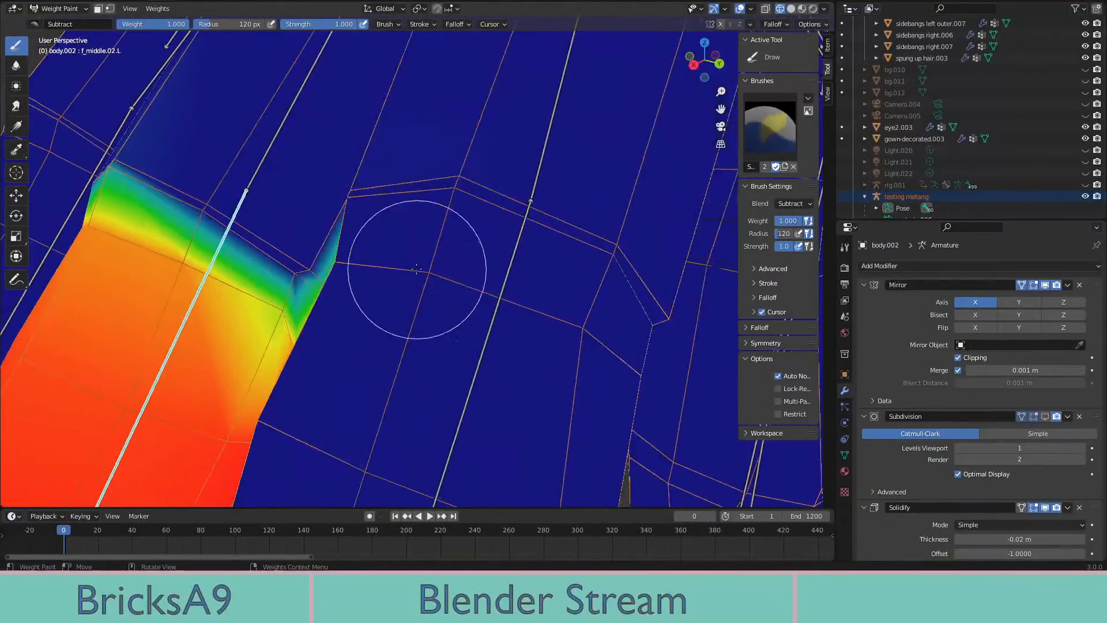
middle_click_drag(416, 268, 354, 278)
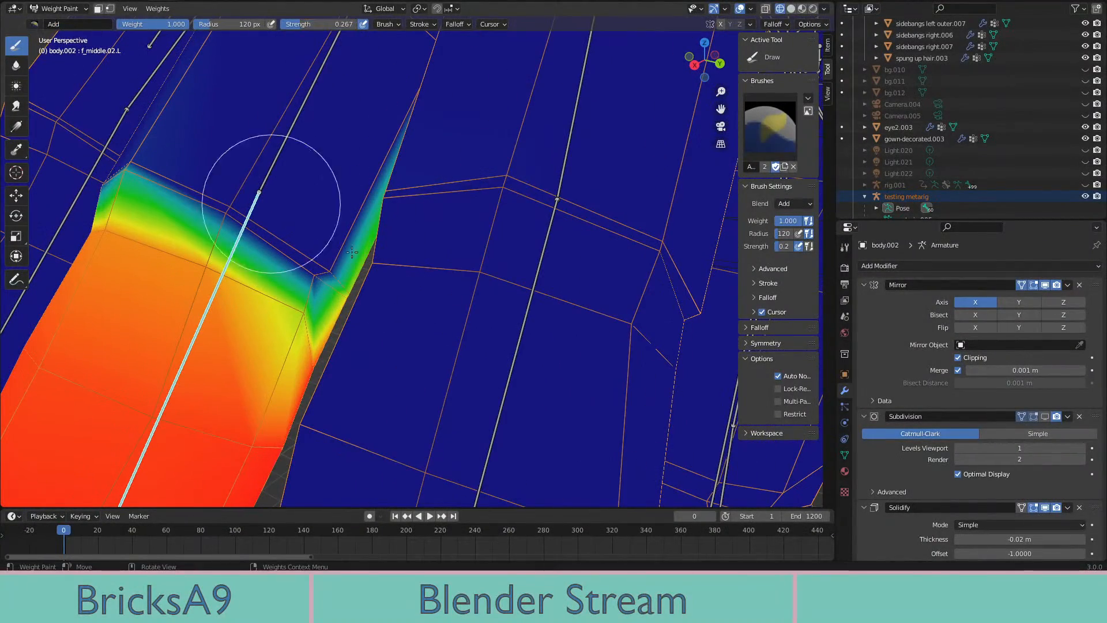
left_click_drag(310, 272, 299, 268)
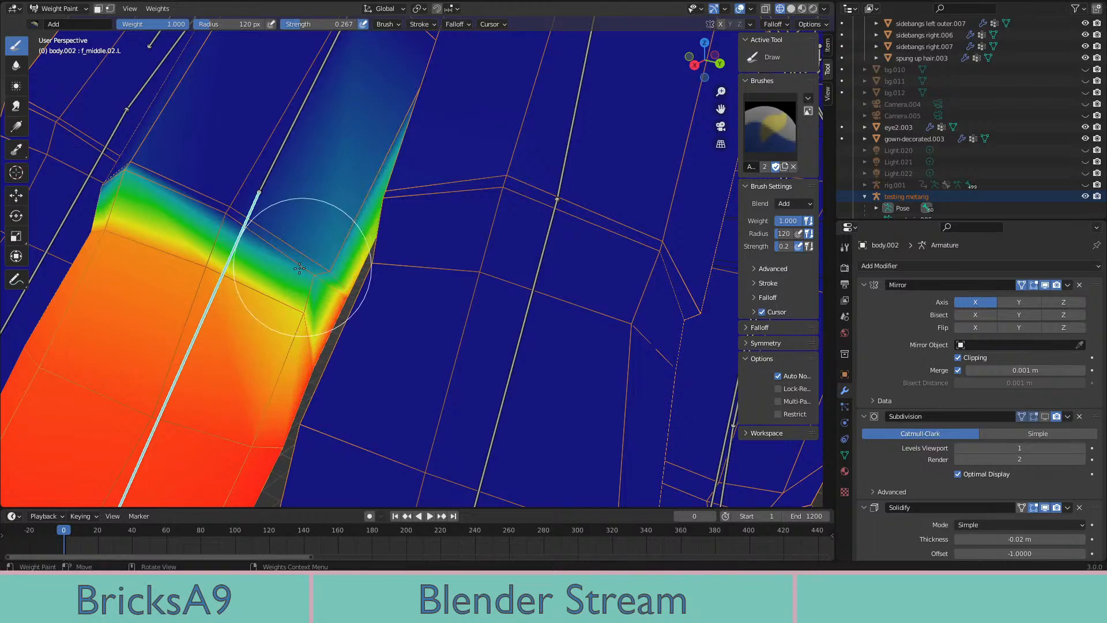
Test-rotate the f_middle.02.L bone from two side angles to inspect the joint, and clear its rotation
middle_click_drag(317, 264, 654, 274)
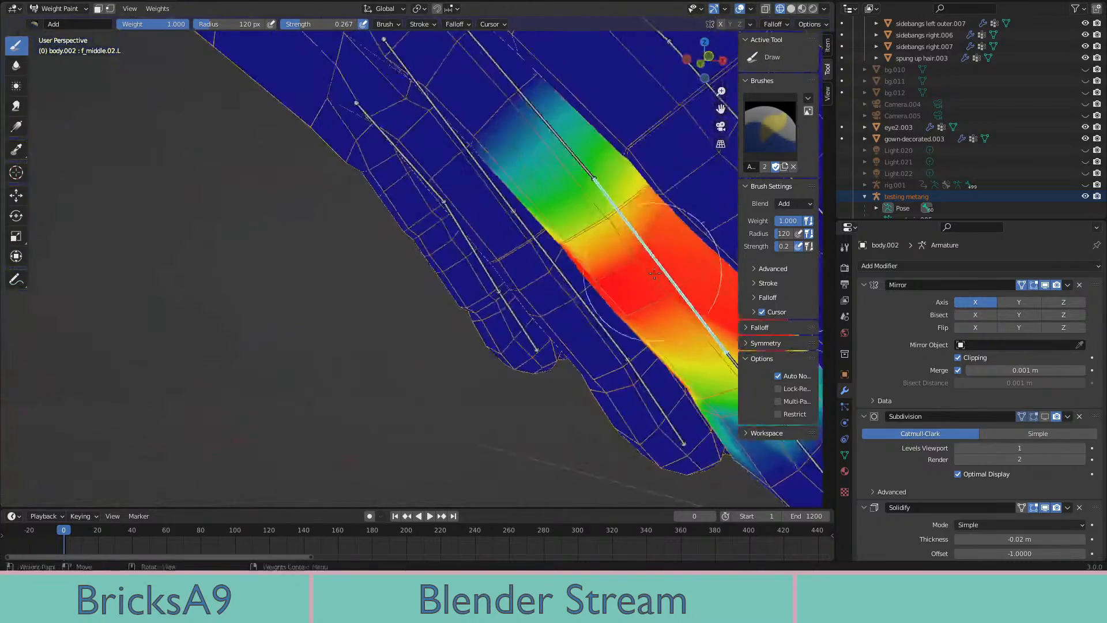
key("r")
left_click(514, 258)
middle_click_drag(514, 258, 598, 303)
key("r")
left_click(448, 386)
middle_click_drag(447, 385, 438, 344)
key("alt+r")
Test-rotate the f_middle.02.L bone with the hand viewed from below, and clear its rotation again
key("r")
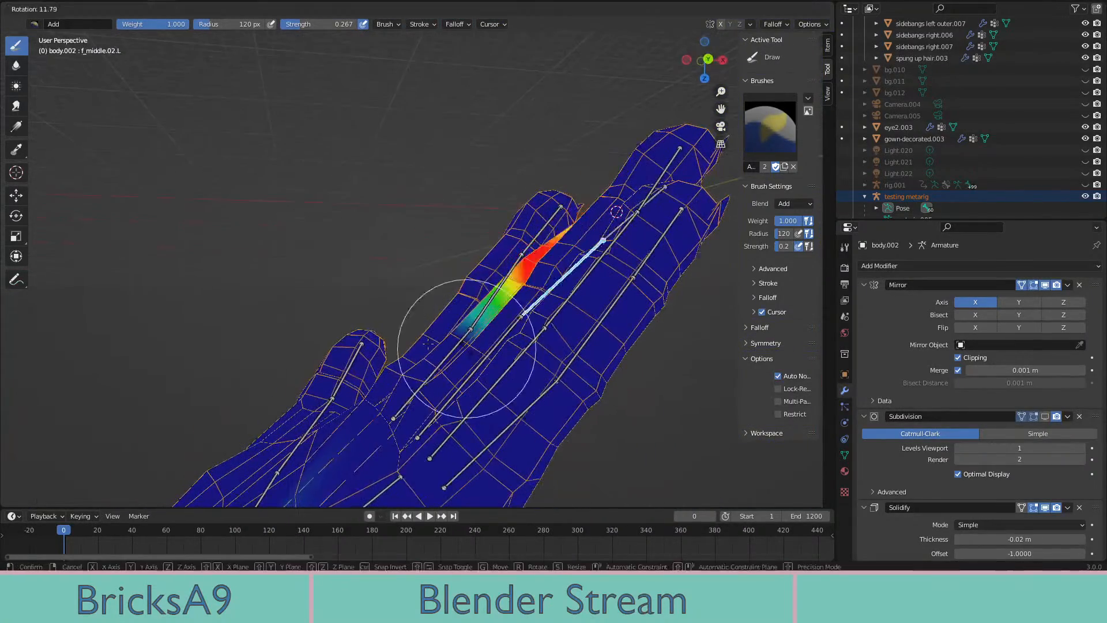
left_click(616, 382)
middle_click_drag(616, 382, 623, 346)
mouse_move(404, 390)
middle_mouse_down()
mouse_move(340, 378)
mouse_move(332, 294)
mouse_move(425, 273)
mouse_move(412, 289)
mouse_move(388, 279)
mouse_move(461, 286)
mouse_move(402, 215)
middle_mouse_up()
key("alt+r")
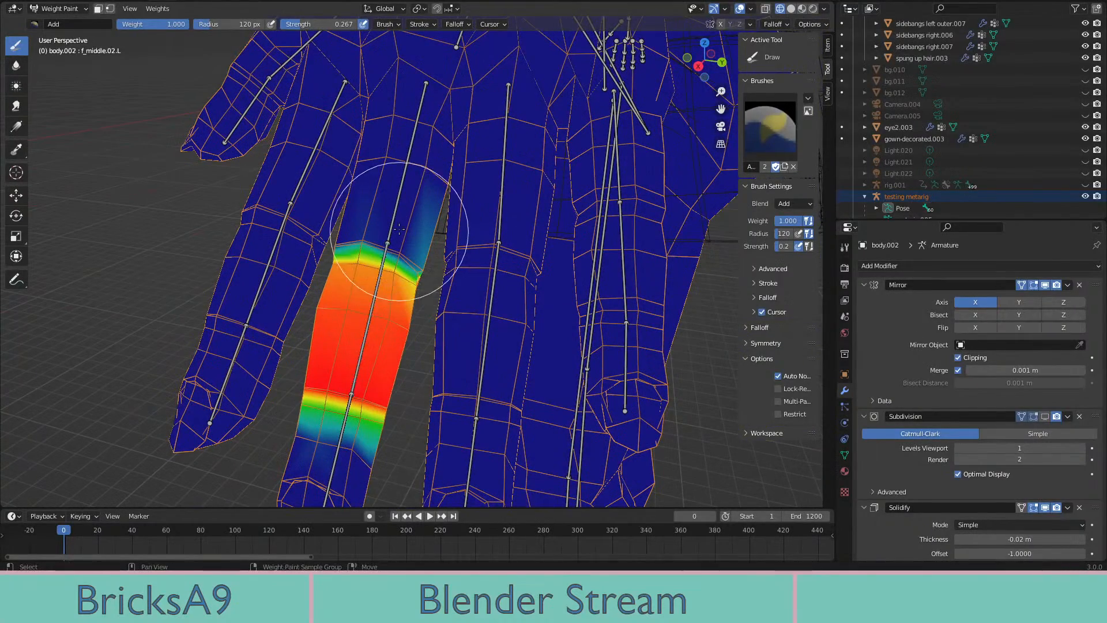
Select the f_middle.01.L bone, test-rotate it to inspect the knuckle, and cancel the rotation
left_click(396, 219, "ctrl")
middle_click_drag(406, 221, 501, 311)
key("r")
right_click(397, 415)
mouse_move(593, 340)
middle_mouse_down()
mouse_move(569, 325)
mouse_move(523, 358)
mouse_move(305, 333)
middle_mouse_up()
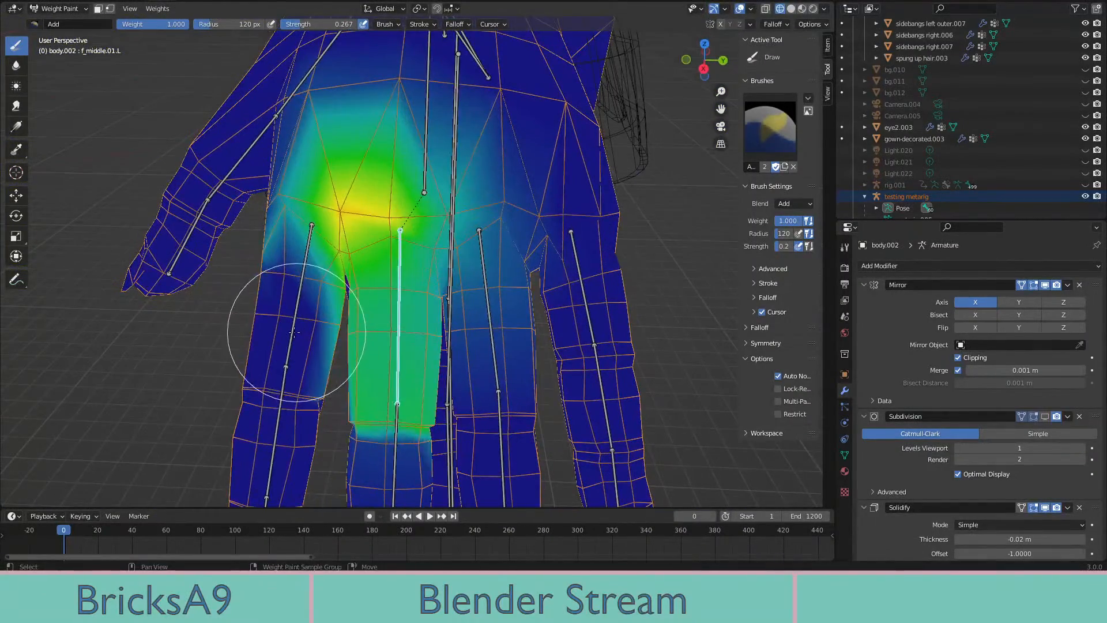
left_click(294, 332, "ctrl")
left_click(397, 317, "ctrl")
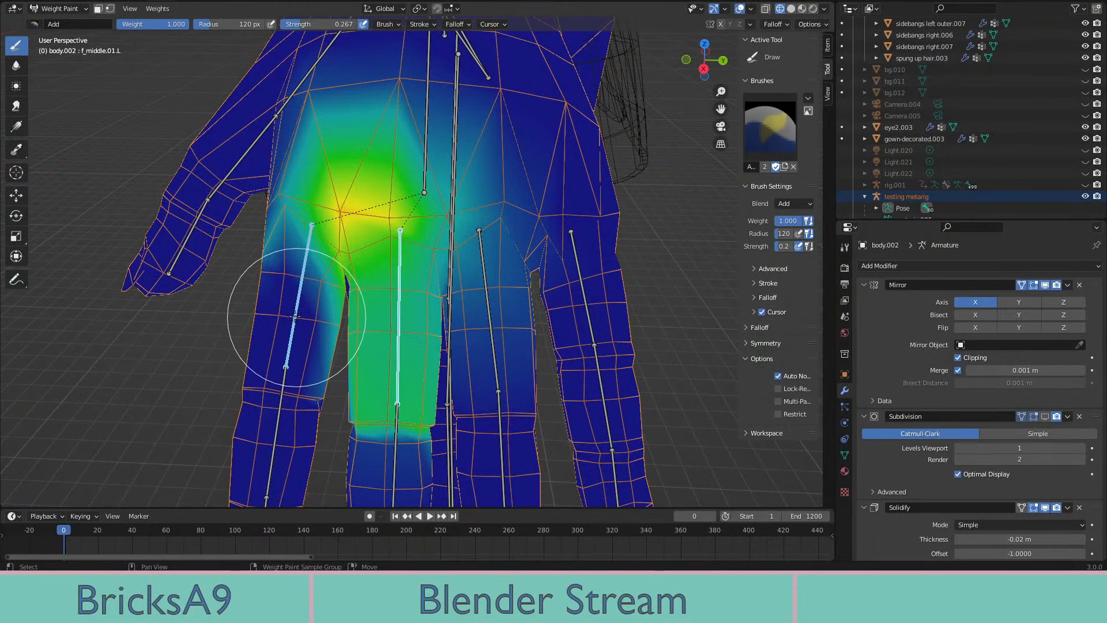
left_click(296, 316, "ctrl")
left_click(398, 302, "ctrl")
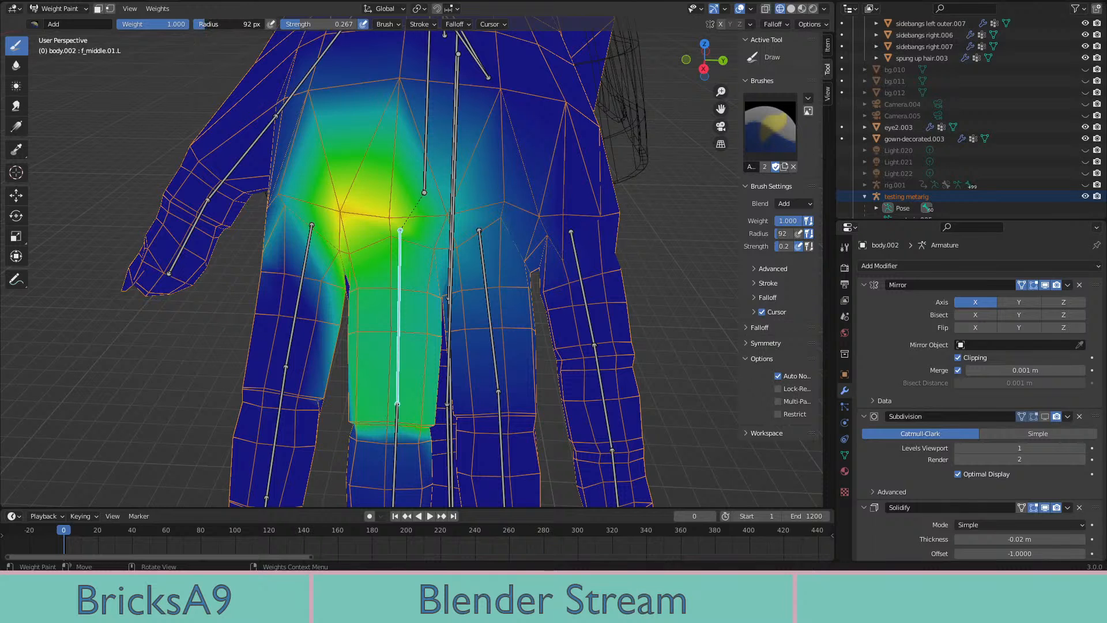
Set the Add brush to strength 1.000 and radius 61 px, and paint f_middle.01.L weight over the middle finger's knuckle and base segment
left_click_drag(296, 26, 358, 26)
middle_click_drag(400, 206, 426, 154, "shift")
scroll(427, 150, "up", 2)
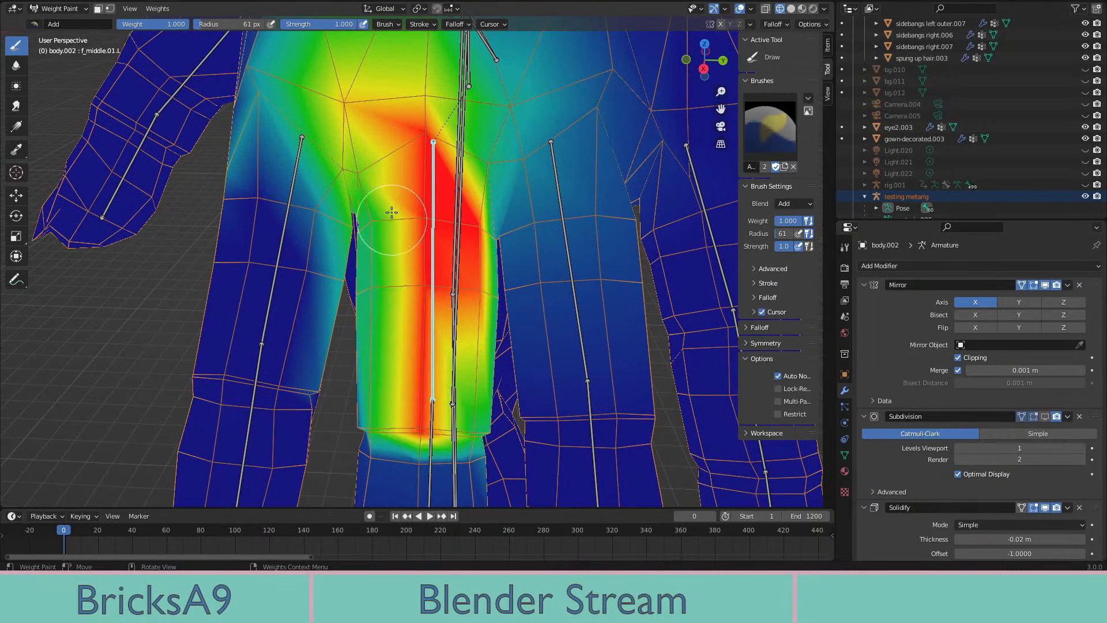
middle_click_drag(454, 176, 441, 275, "shift")
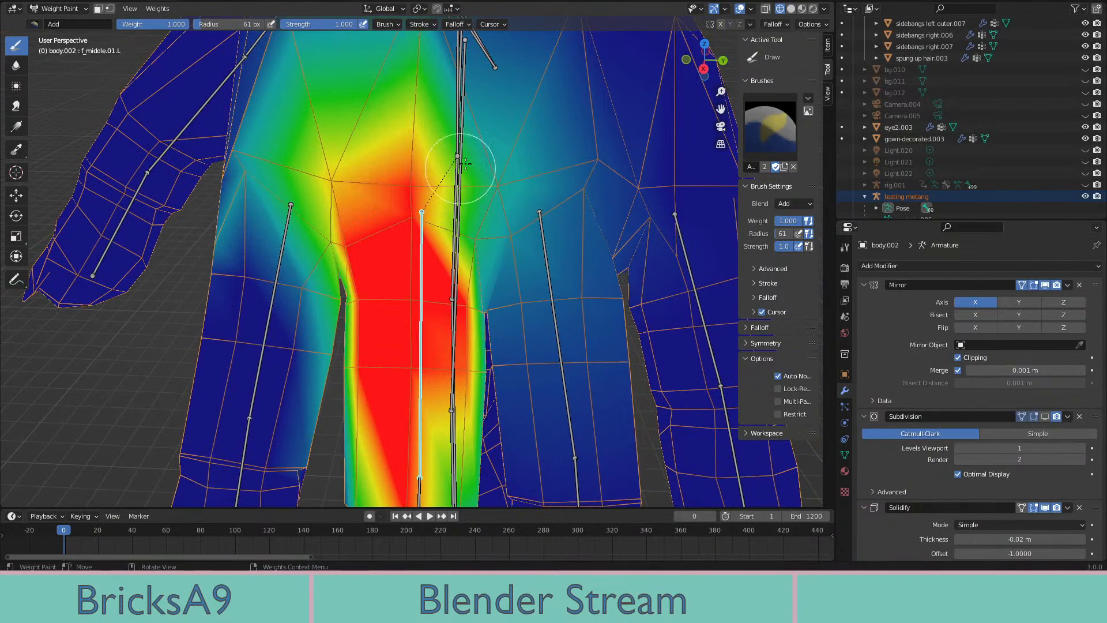
Test-bend the f_middle.01.L bone and fill in its weight along the back of the base segment down to the middle joint
middle_click_drag(453, 199, 451, 256)
scroll(451, 255, "down", 3)
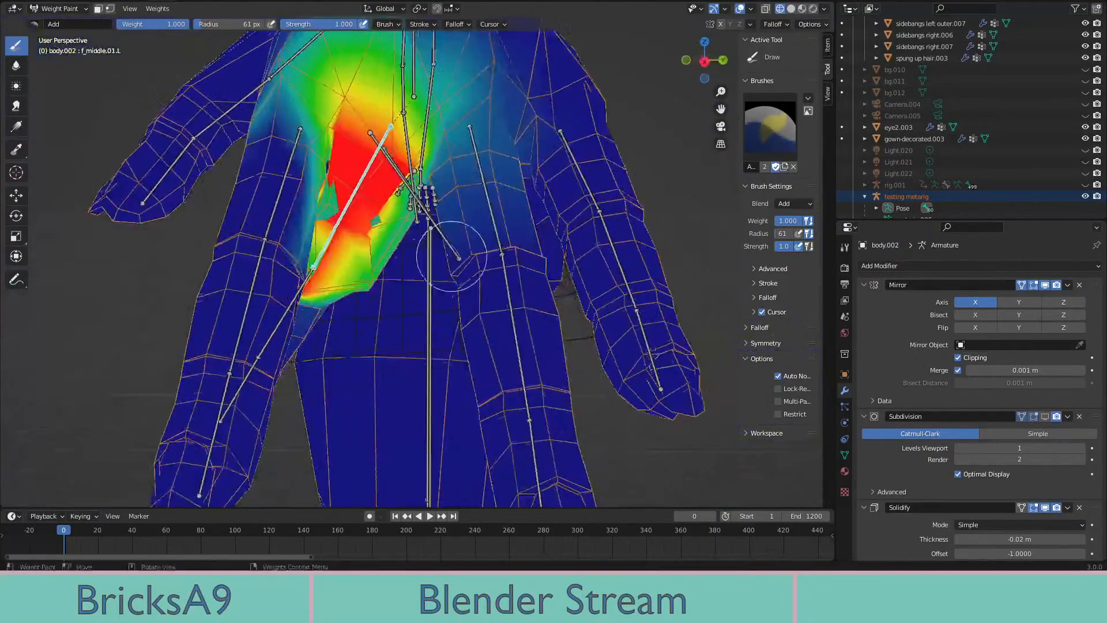
scroll(386, 294, "up", 5)
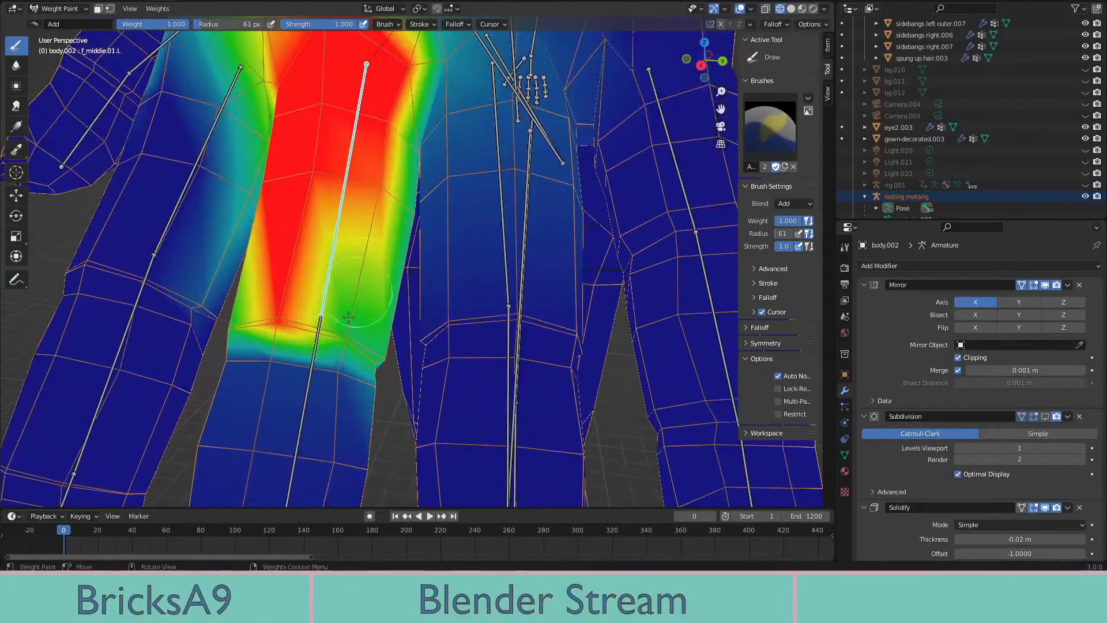
mouse_move(346, 283)
middle_mouse_down()
mouse_move(403, 270)
mouse_move(346, 236)
middle_mouse_up()
key("r")
left_click(407, 271)
scroll(398, 333, "up", 2)
scroll(398, 333, "down", 3)
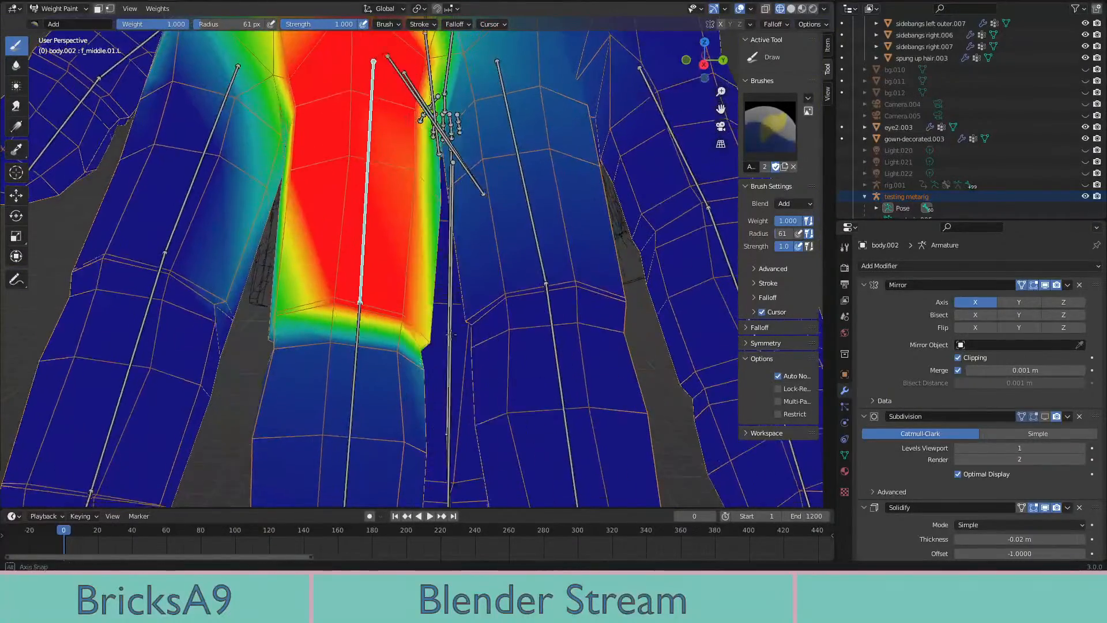
Test-rotate the f_middle.01.L bone and inspect the base segment's deformation from the back, side and palm
middle_click_drag(398, 333, 445, 317)
scroll(442, 259, "up", 3)
mouse_move(442, 259)
middle_mouse_down()
mouse_move(433, 218)
mouse_move(365, 210)
middle_mouse_up()
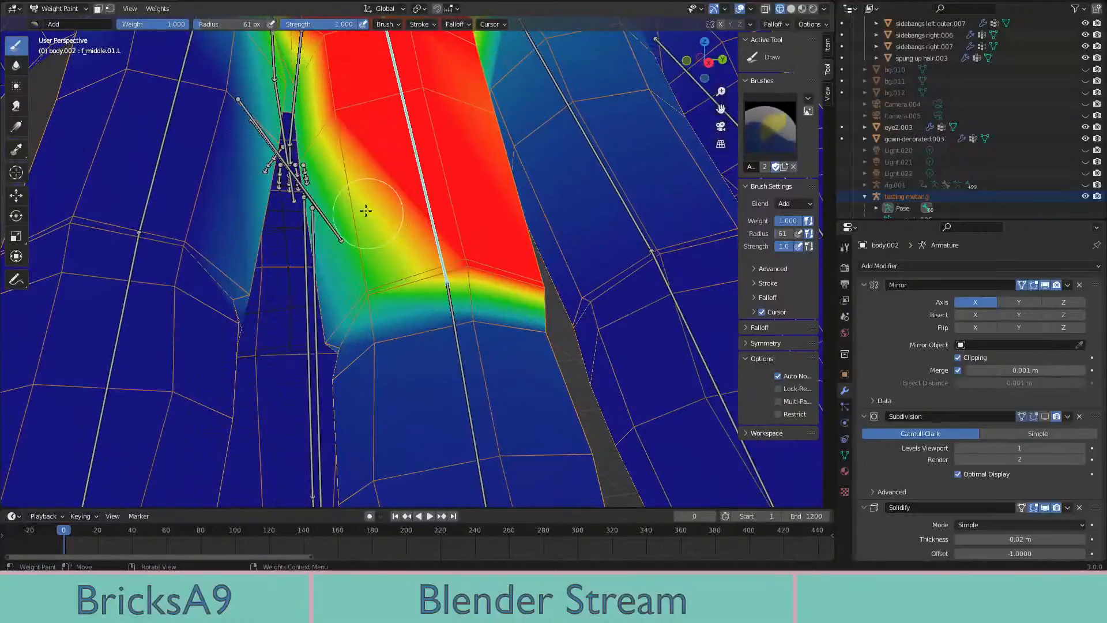
middle_click_drag(394, 261, 444, 207)
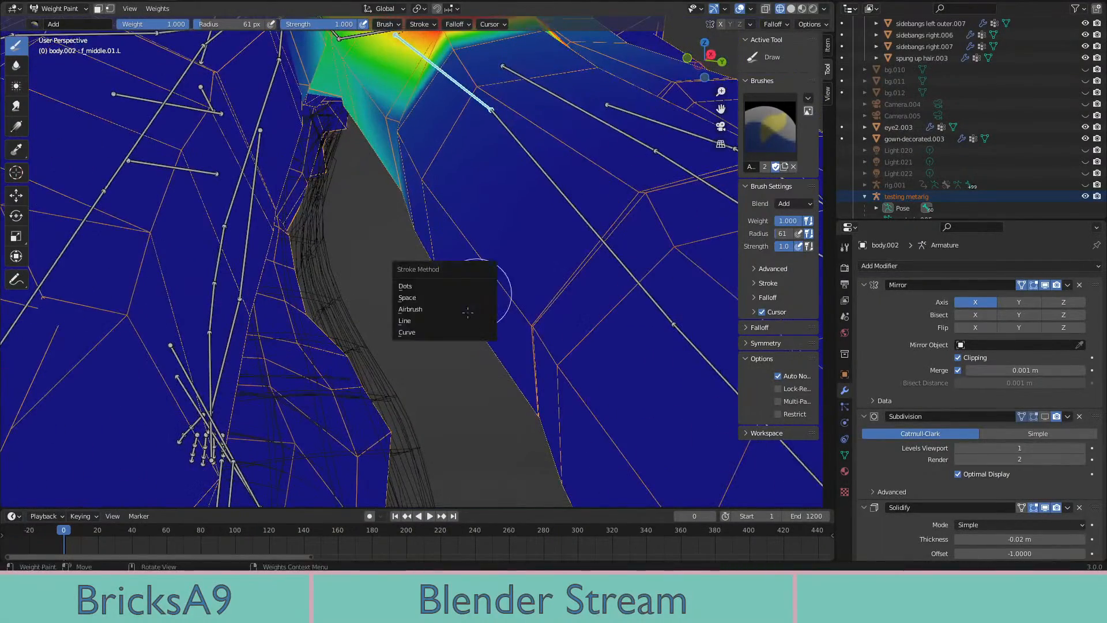
middle_click_drag(562, 188, 565, 214)
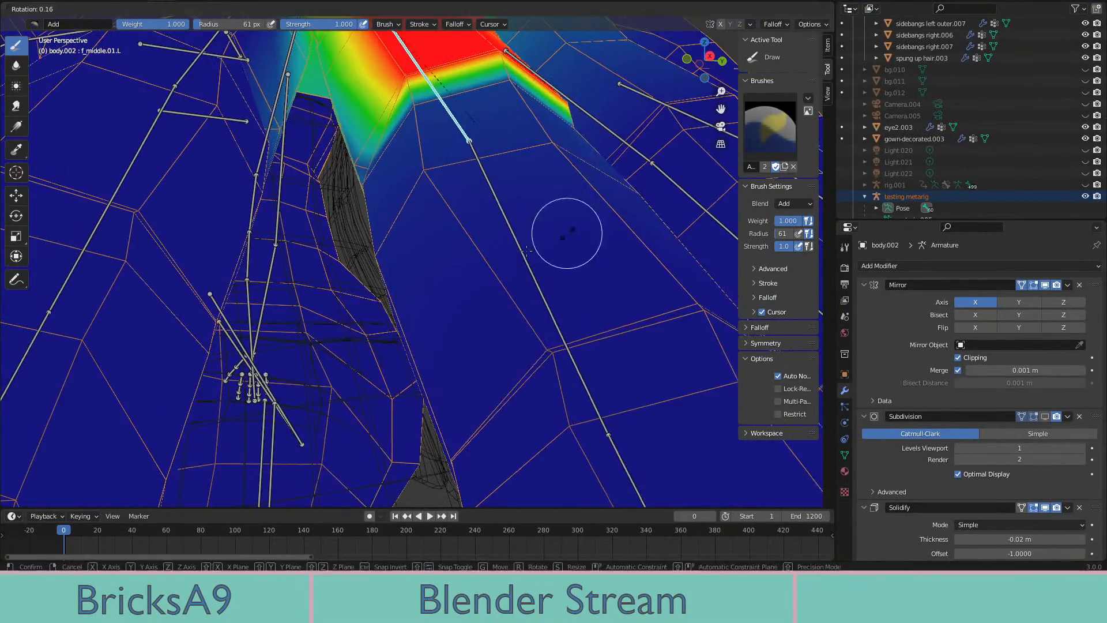
mouse_move(526, 250)
middle_mouse_down()
mouse_move(464, 296)
mouse_move(507, 278)
mouse_move(365, 284)
mouse_move(524, 321)
mouse_move(462, 230)
mouse_move(547, 219)
middle_mouse_up()
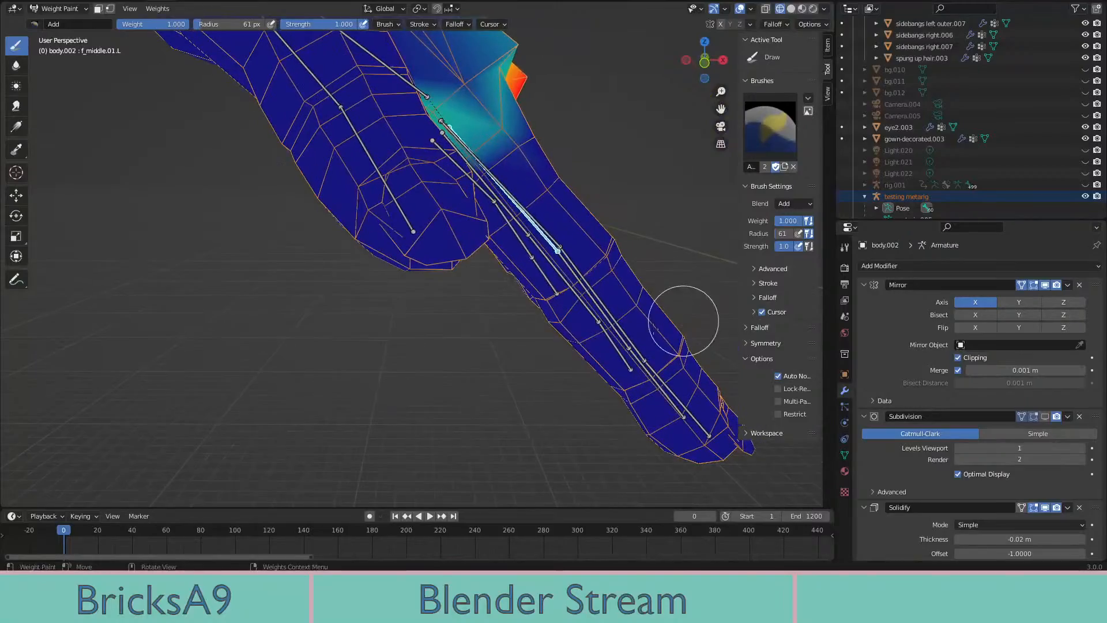
key("r")
left_click(432, 387)
mouse_move(473, 375)
middle_mouse_down()
mouse_move(356, 347)
mouse_move(548, 269)
mouse_move(568, 204)
middle_mouse_up()
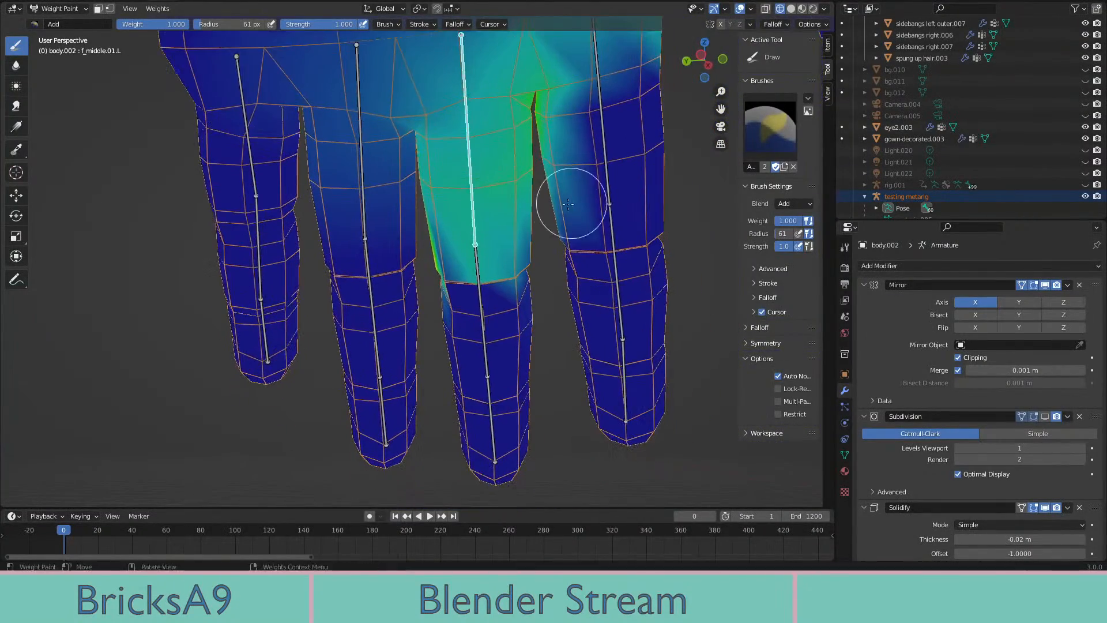
Select f_index.01.L to compare its weights, then reselect f_middle.01.L and paint its weight on the palm side of the base segment
left_click(605, 171, "ctrl")
middle_click_drag(605, 172, 513, 229)
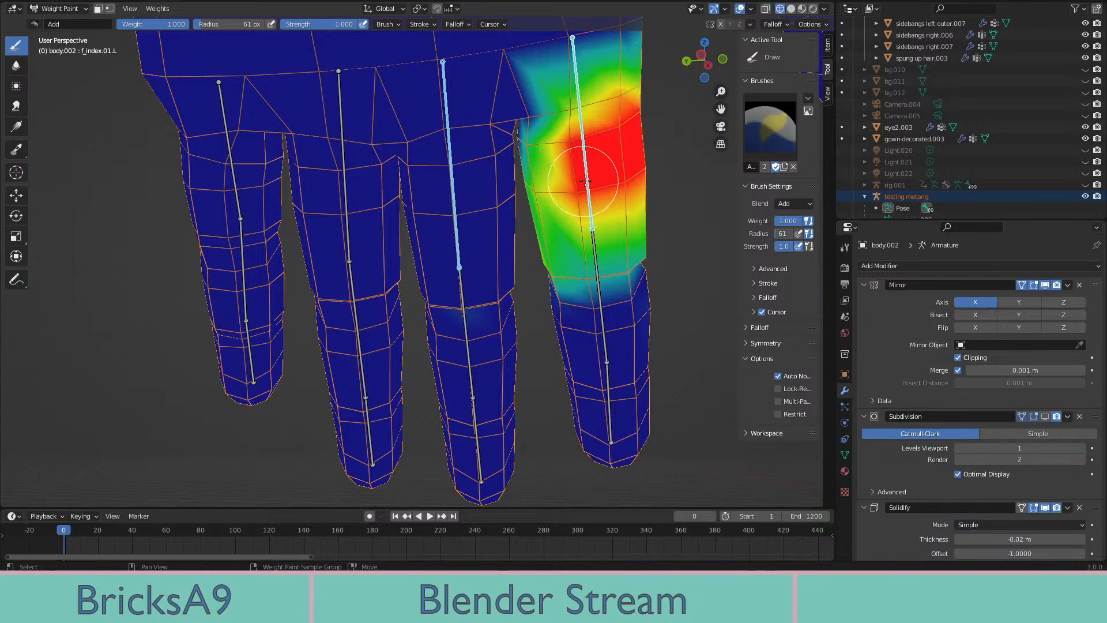
left_click(452, 189, "ctrl")
middle_click_drag(452, 189, 465, 267)
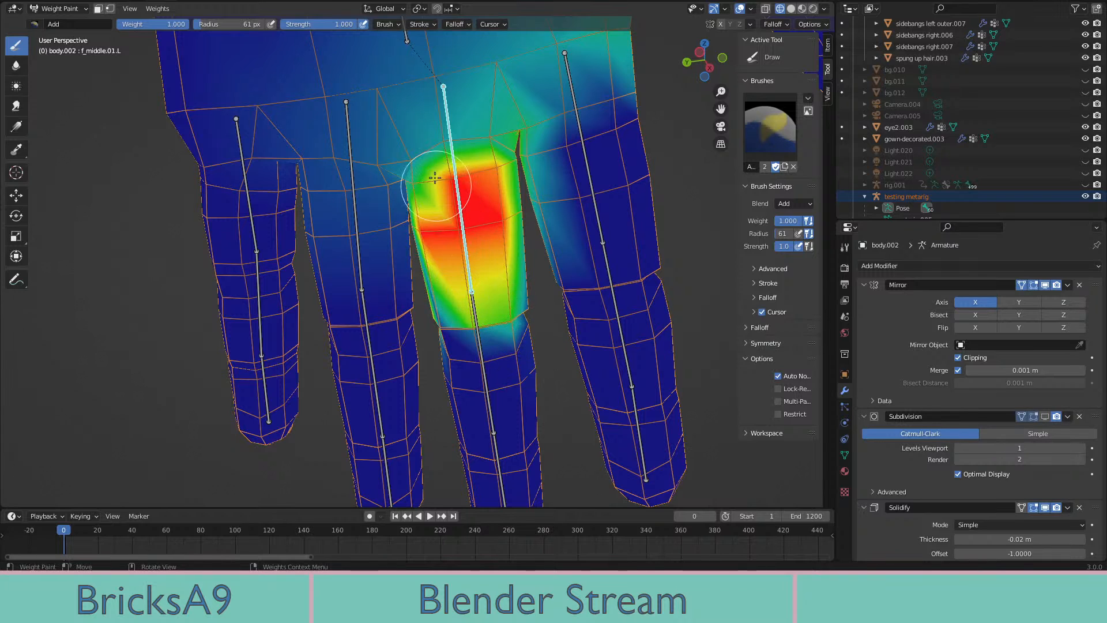
middle_click_drag(495, 280, 487, 242)
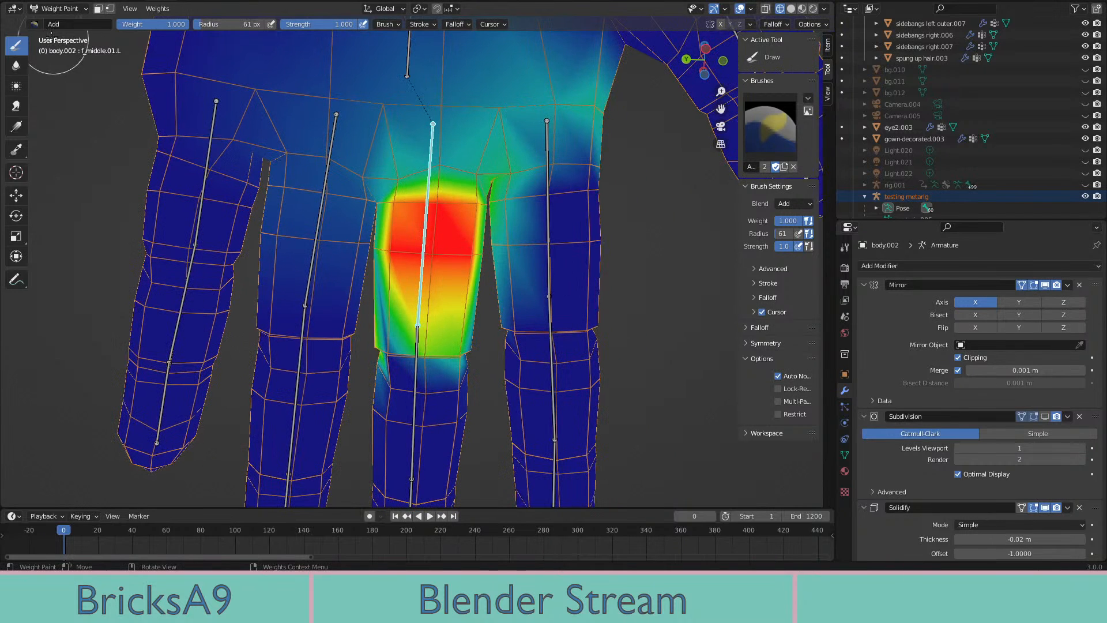
Switch to the Subtract brush at radius 104 px and erase f_middle.01.L weight from the palm around the finger bases
left_click(34, 24)
left_click(184, 57)
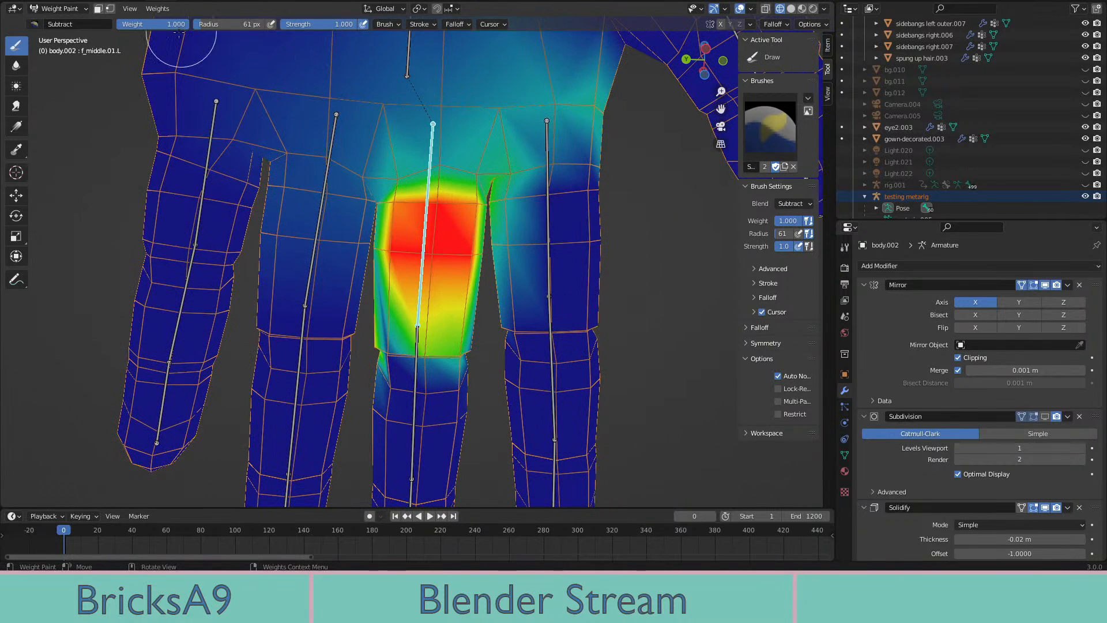
middle_click_drag(175, 224, 255, 24)
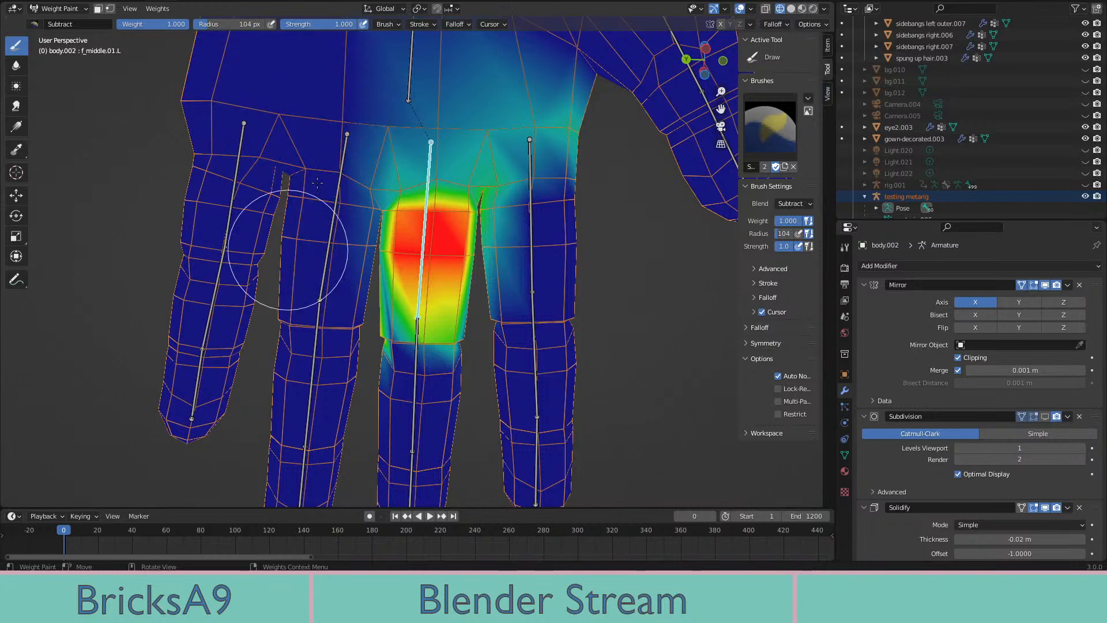
middle_click_drag(339, 193, 455, 200)
left_click_drag(334, 219, 462, 265)
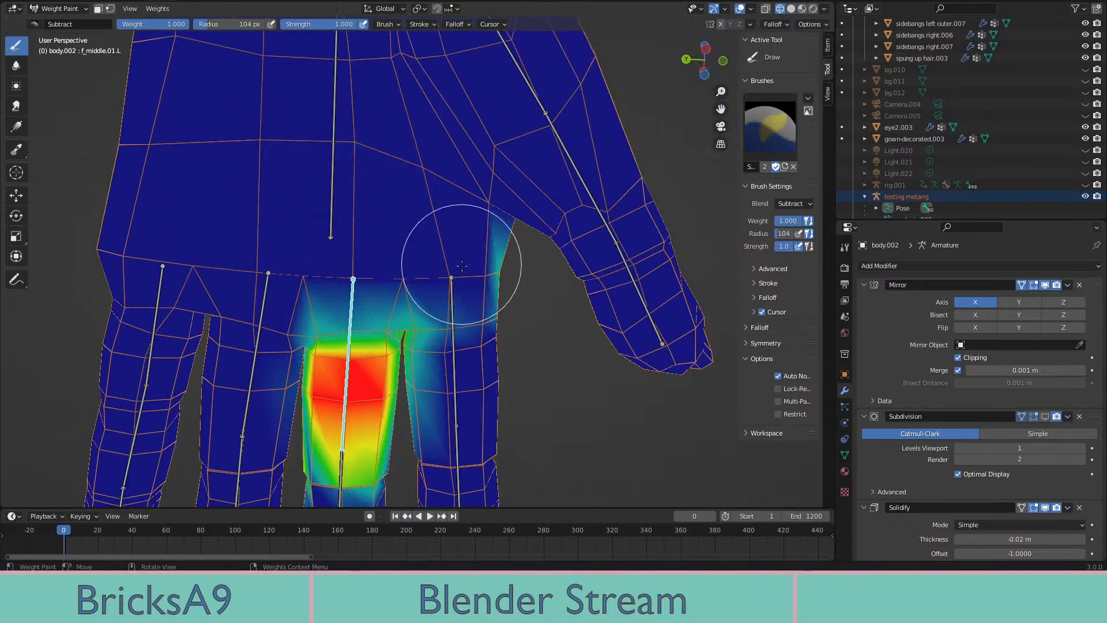
middle_click_drag(578, 267, 346, 259)
mouse_move(345, 259)
left_mouse_down()
mouse_move(408, 186)
mouse_move(429, 251)
left_mouse_up()
Erase the stray f_middle.01.L weight from the index finger, working from the back of the hand around to the palm
middle_click_drag(429, 252, 330, 251)
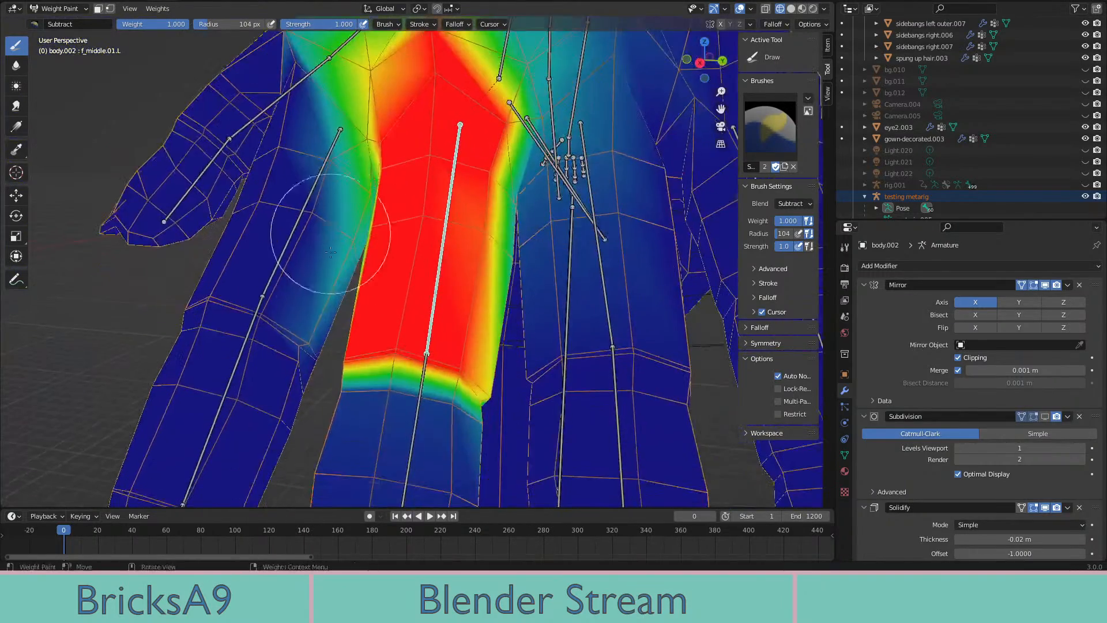
middle_click_drag(185, 291, 202, 323)
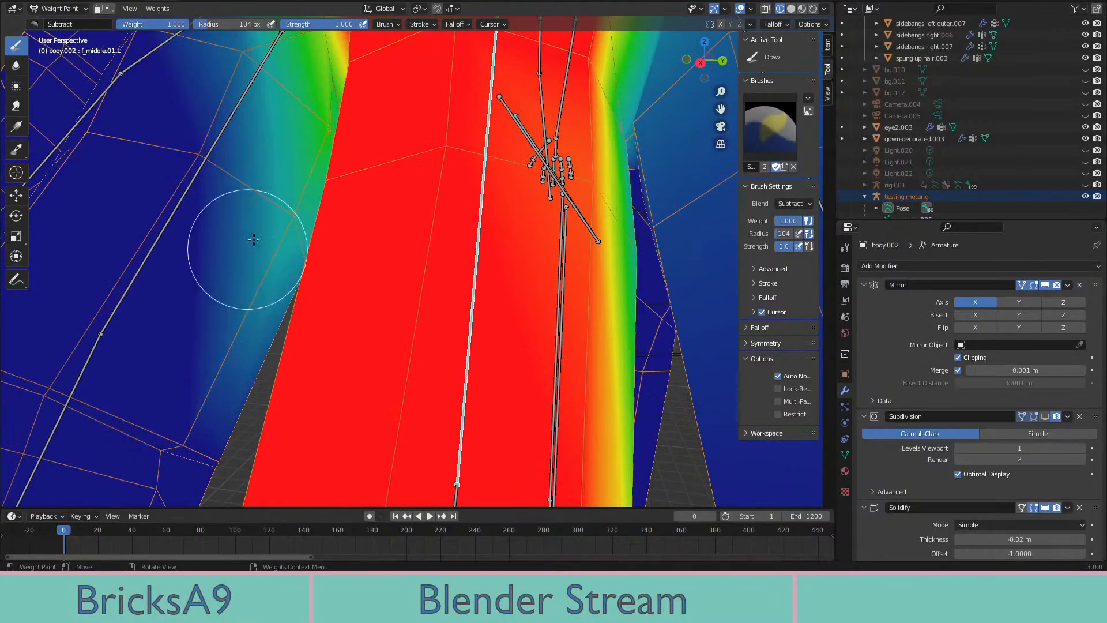
middle_click_drag(231, 129, 219, 123)
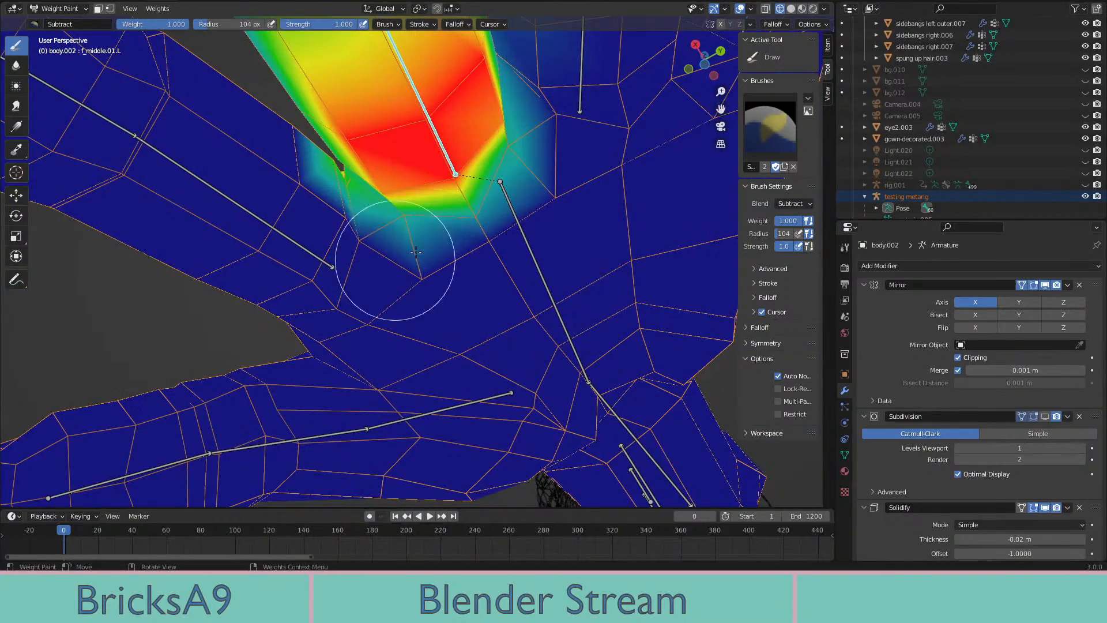
Test-rotate the f_middle.01.L bone to check how the palm side of the finger base bends
mouse_move(402, 230)
middle_mouse_down()
mouse_move(490, 254)
mouse_move(508, 310)
mouse_move(473, 346)
mouse_move(365, 291)
mouse_move(434, 271)
middle_mouse_up()
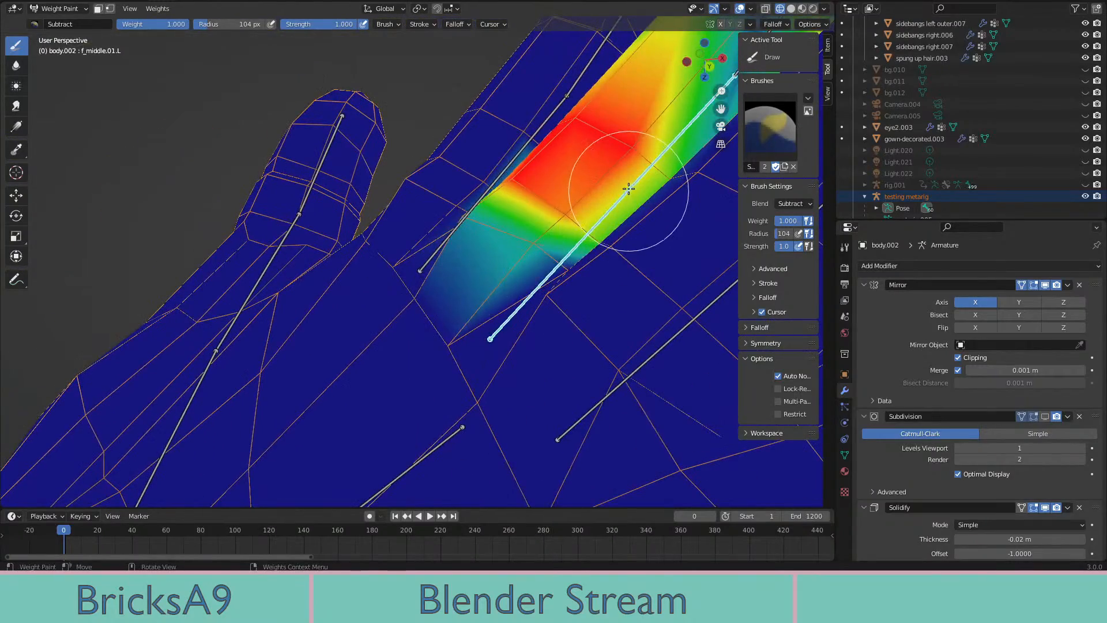
key("r")
left_click(431, 149)
Erase excess f_middle.01.L weight from the back of the hand around the middle knuckle
mouse_move(432, 149)
middle_mouse_down()
mouse_move(617, 124)
mouse_move(462, 168)
mouse_move(465, 179)
mouse_move(284, 225)
mouse_move(324, 230)
mouse_move(321, 288)
mouse_move(399, 138)
mouse_move(461, 191)
mouse_move(519, 222)
mouse_move(509, 201)
mouse_move(521, 219)
mouse_move(445, 201)
mouse_move(355, 272)
mouse_move(309, 178)
mouse_move(320, 211)
middle_mouse_up()
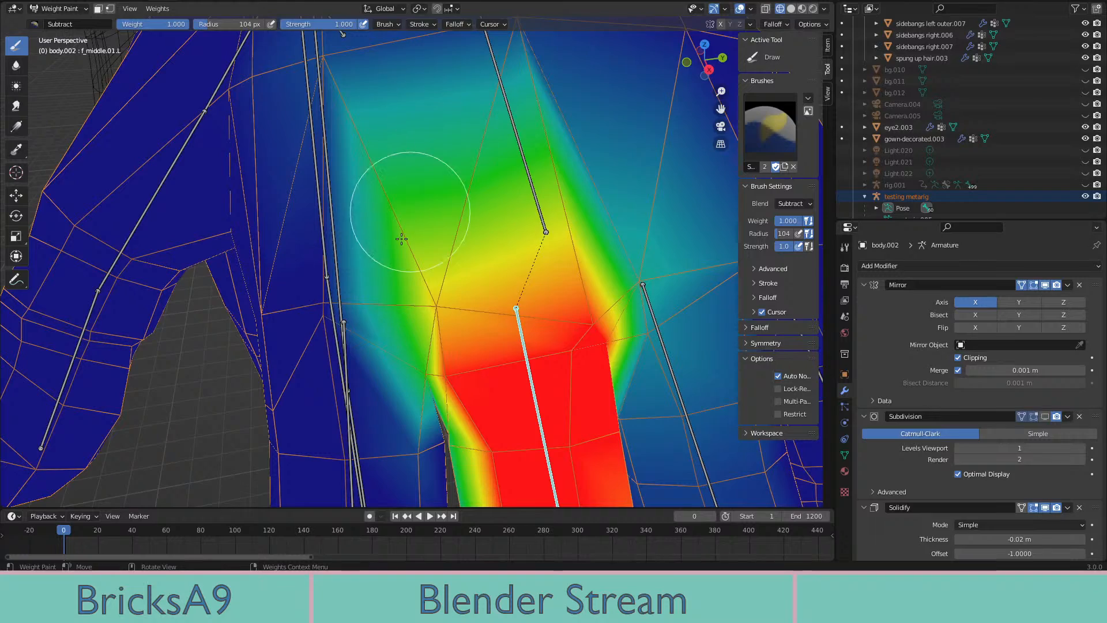
scroll(402, 238, "down", 2)
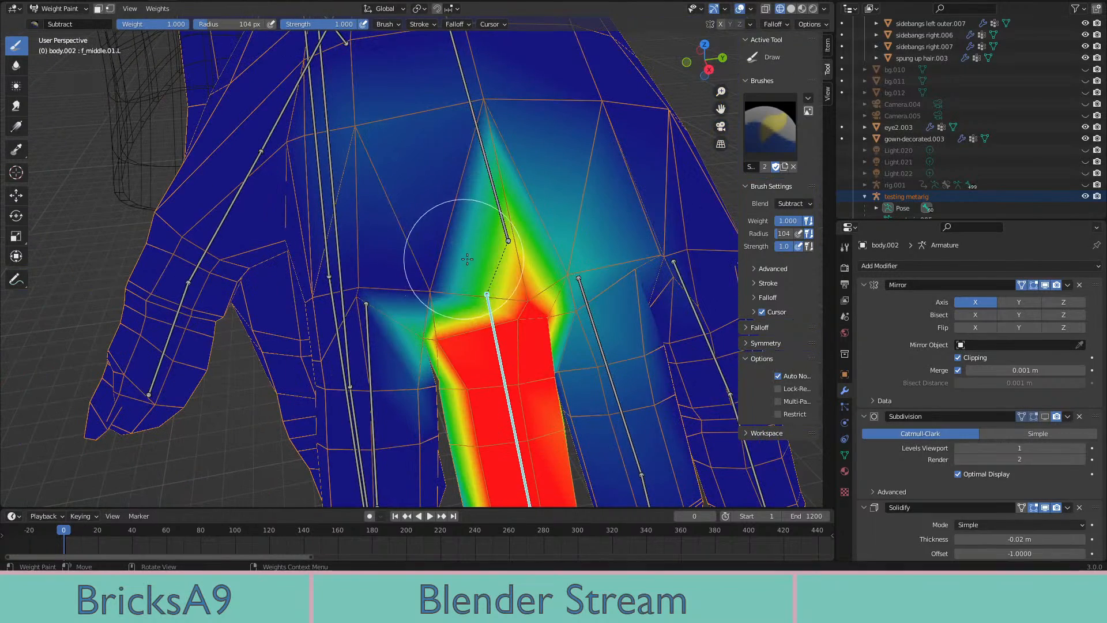
Test-bend the f_middle.01.L bone to inspect the knuckle deformation, and undo the rotation
middle_click_drag(507, 279, 548, 273)
key("r")
left_click(440, 419)
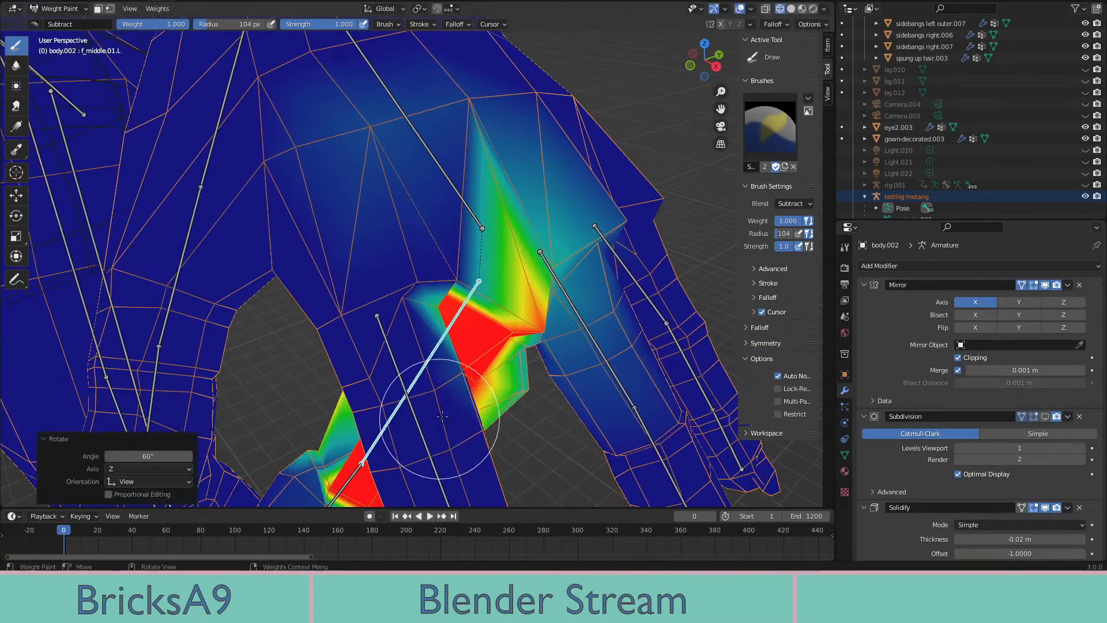
key("ctrl+z")
Erase the remaining f_middle.01.L weight from the back of the hand on both sides of the knuckle and from the ring finger
middle_click_drag(479, 147, 402, 188)
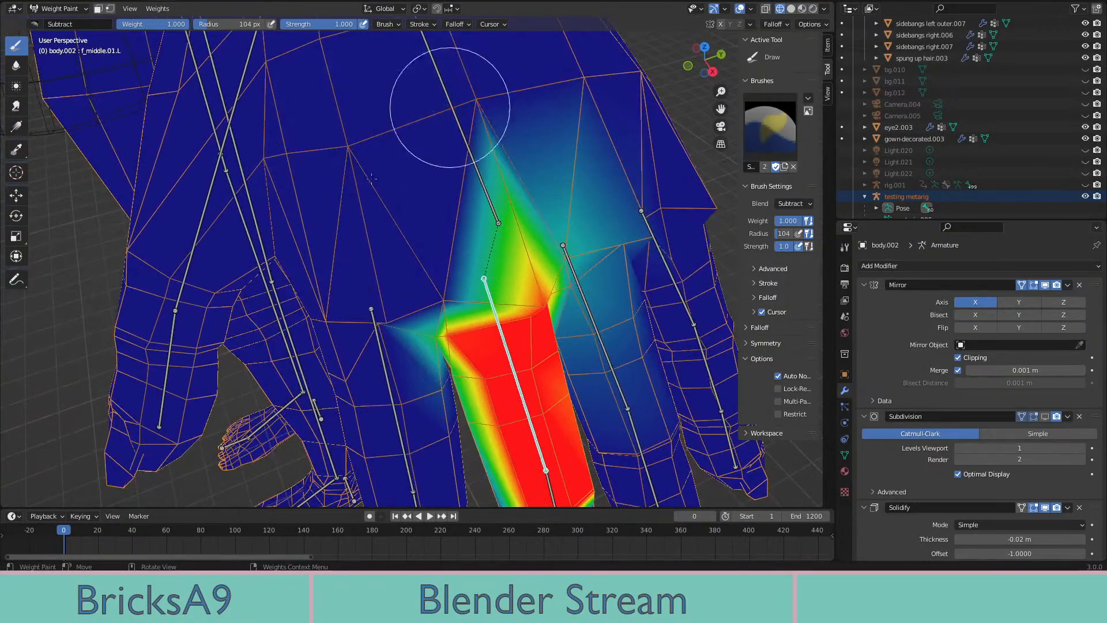
middle_click_drag(469, 94, 600, 247)
middle_click_drag(618, 374, 583, 170, "shift")
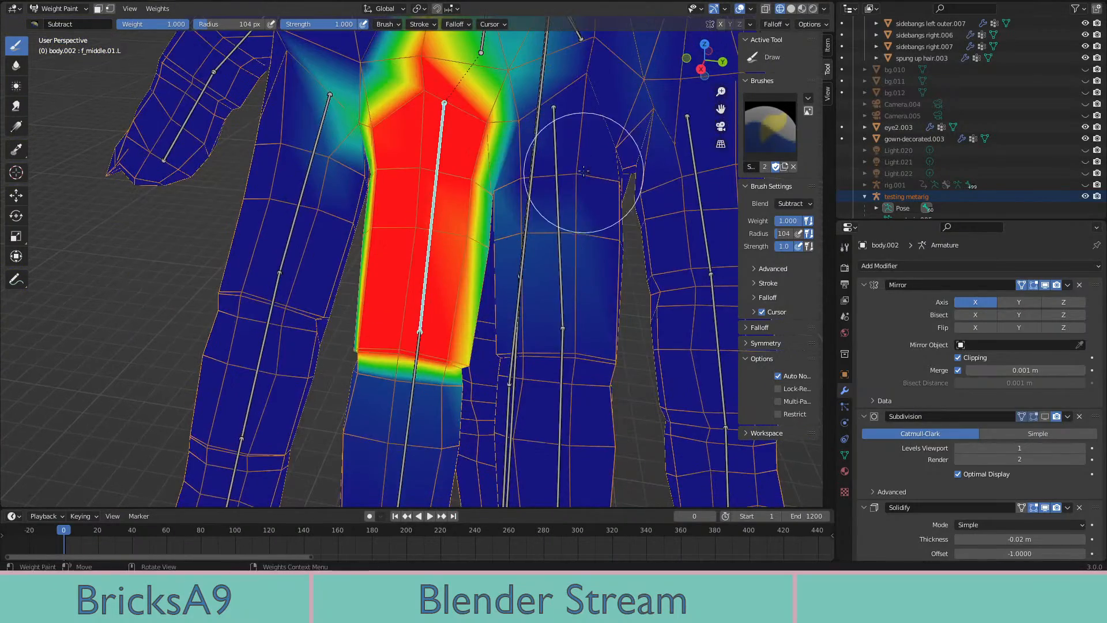
middle_click_drag(544, 216, 538, 224)
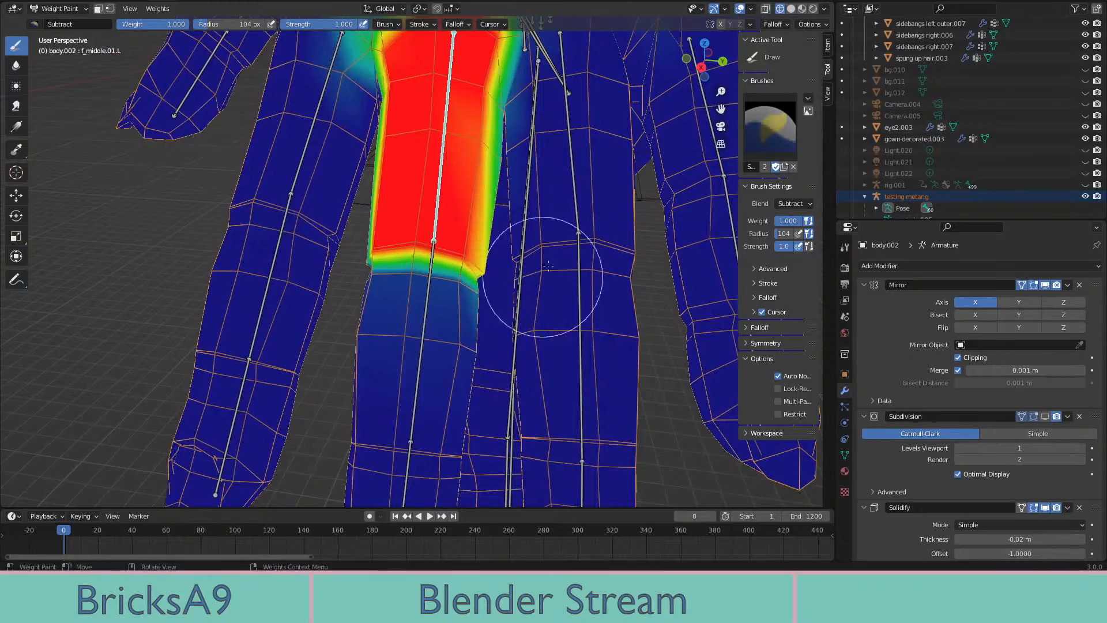
middle_click_drag(547, 266, 496, 282)
scroll(432, 293, "up", 4)
mouse_move(422, 245)
middle_mouse_down()
mouse_move(427, 219)
mouse_move(346, 248)
middle_mouse_up()
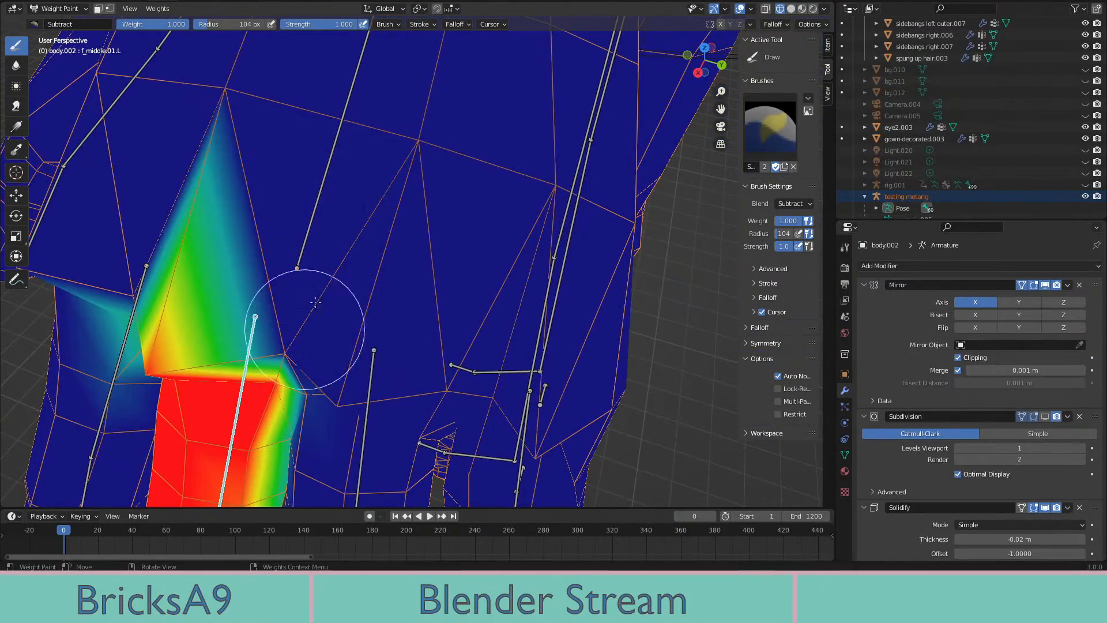
Reduce the f_middle.01.L weight on the back of the hand directly above the middle knuckle
mouse_move(316, 346)
middle_mouse_down()
mouse_move(345, 277)
mouse_move(469, 346)
mouse_move(449, 255)
mouse_move(637, 371)
mouse_move(494, 457)
mouse_move(543, 370)
mouse_move(615, 310)
middle_mouse_up()
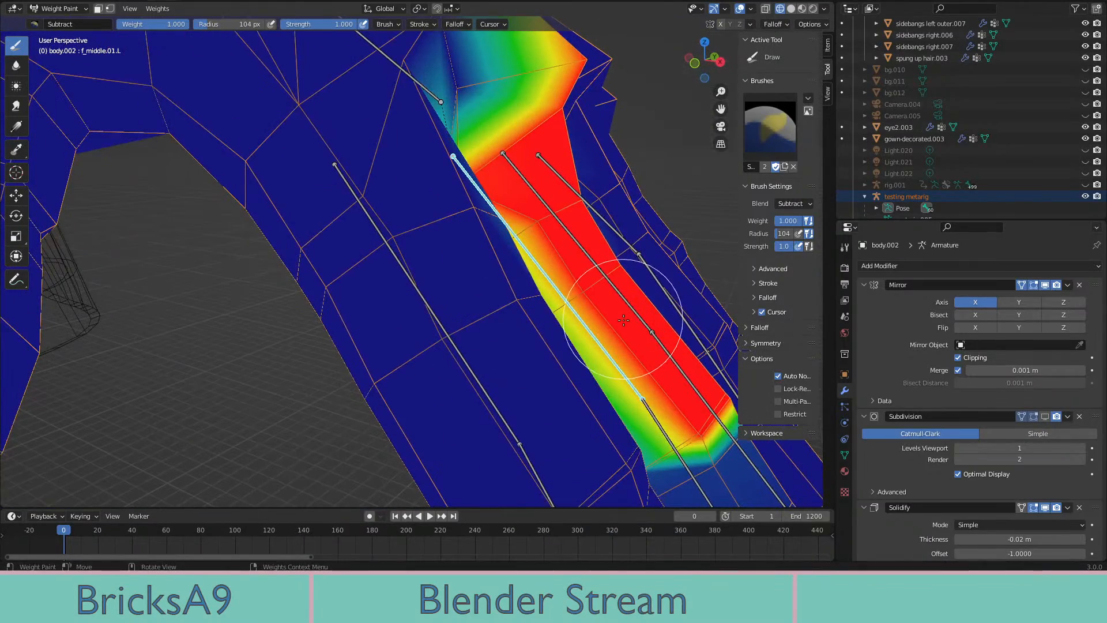
scroll(652, 261, "down", 3)
middle_click_drag(461, 242, 365, 246)
scroll(403, 280, "down", 2)
scroll(402, 280, "up", 4)
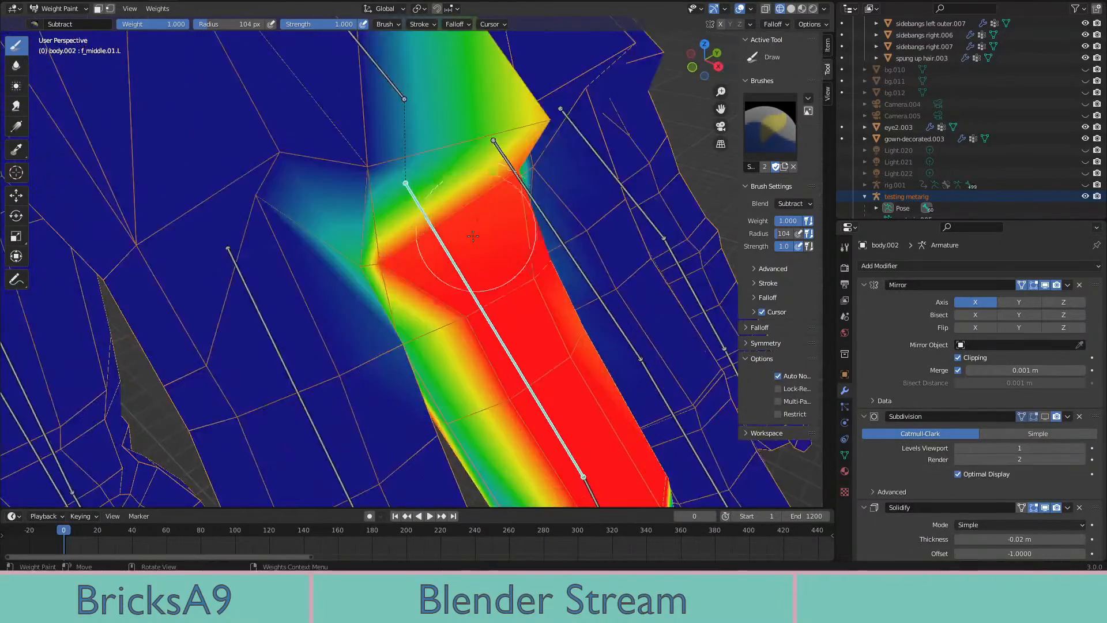
mouse_move(403, 280)
middle_mouse_down()
mouse_move(383, 86)
mouse_move(392, 139)
middle_mouse_up()
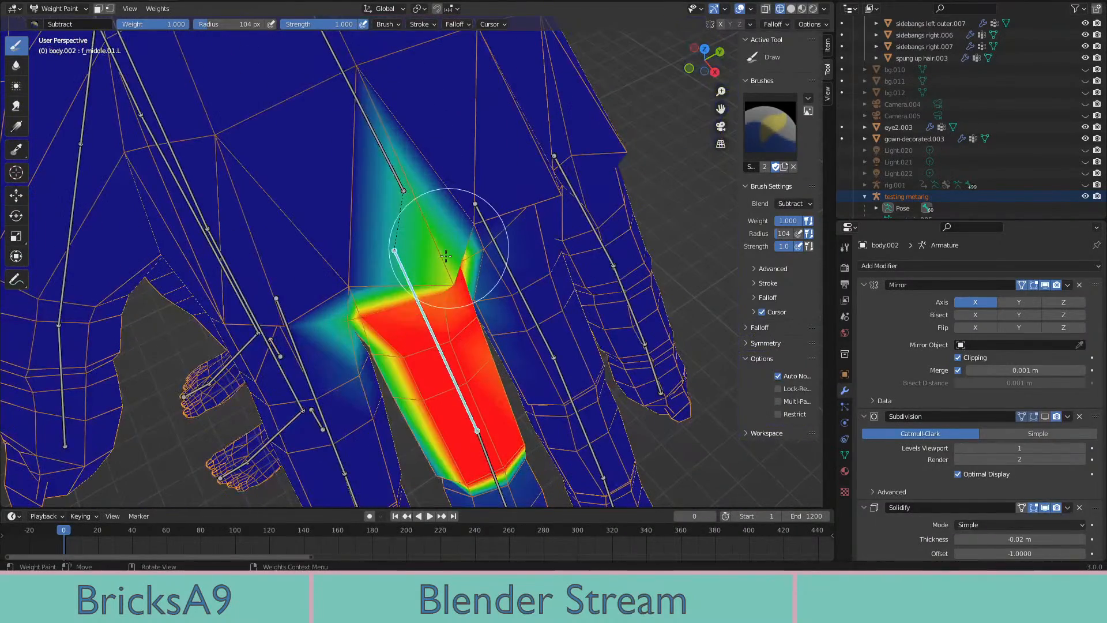
Test-bend the f_middle.01.L bone twice to check the knuckle and base segment, undoing each rotation
middle_click_drag(445, 246, 531, 395)
key("r")
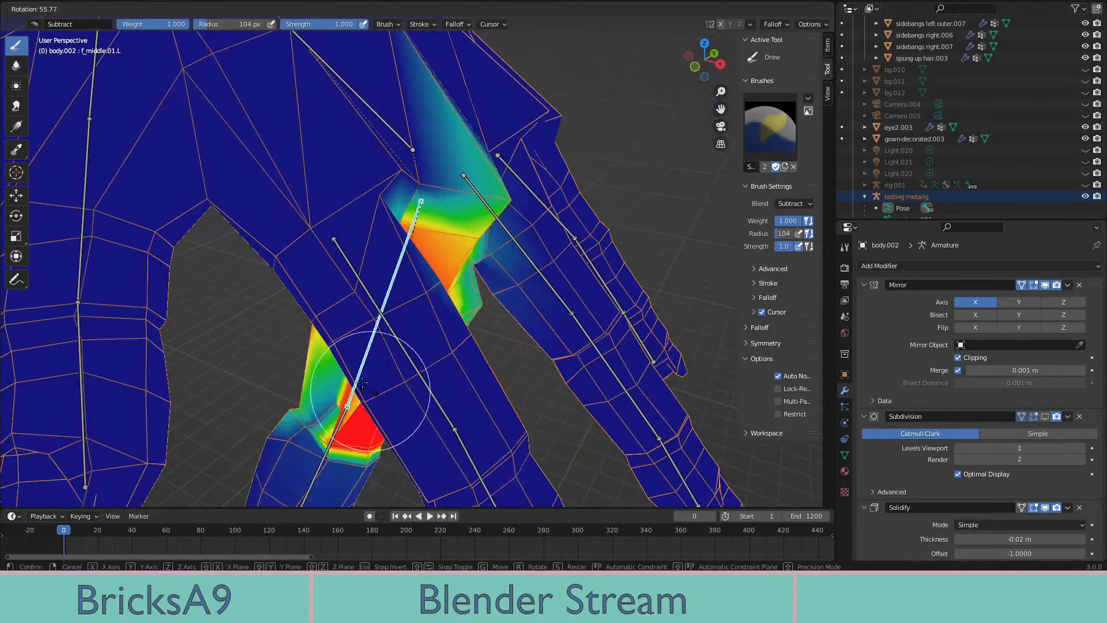
left_click(412, 355)
middle_click_drag(411, 356, 553, 348)
key("ctrl+z")
key("r")
left_click(307, 419)
mouse_move(307, 419)
middle_mouse_down()
mouse_move(313, 348)
mouse_move(390, 296)
mouse_move(366, 267)
mouse_move(465, 218)
mouse_move(427, 279)
middle_mouse_up()
key("ctrl+z")
Switch to the Add brush and paint f_middle.01.L weight along the side of the base segment down to the middle joint
scroll(420, 247, "up", 3)
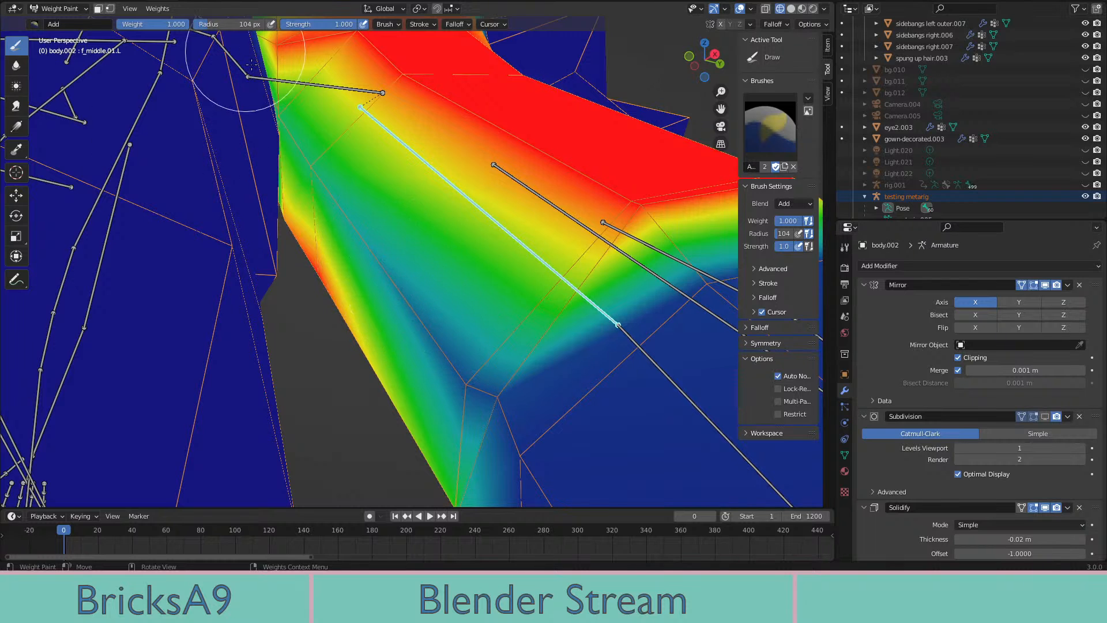
mouse_move(326, 157)
middle_mouse_down()
mouse_move(393, 251)
mouse_move(371, 222)
mouse_move(297, 185)
mouse_move(315, 184)
middle_mouse_up()
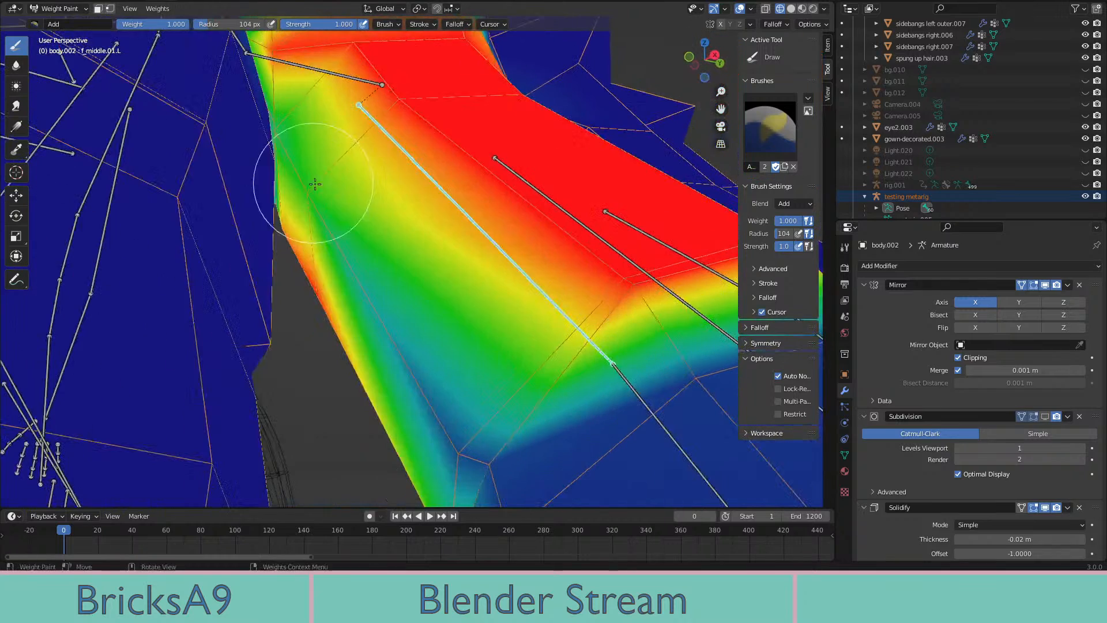
left_click_drag(322, 191, 375, 265)
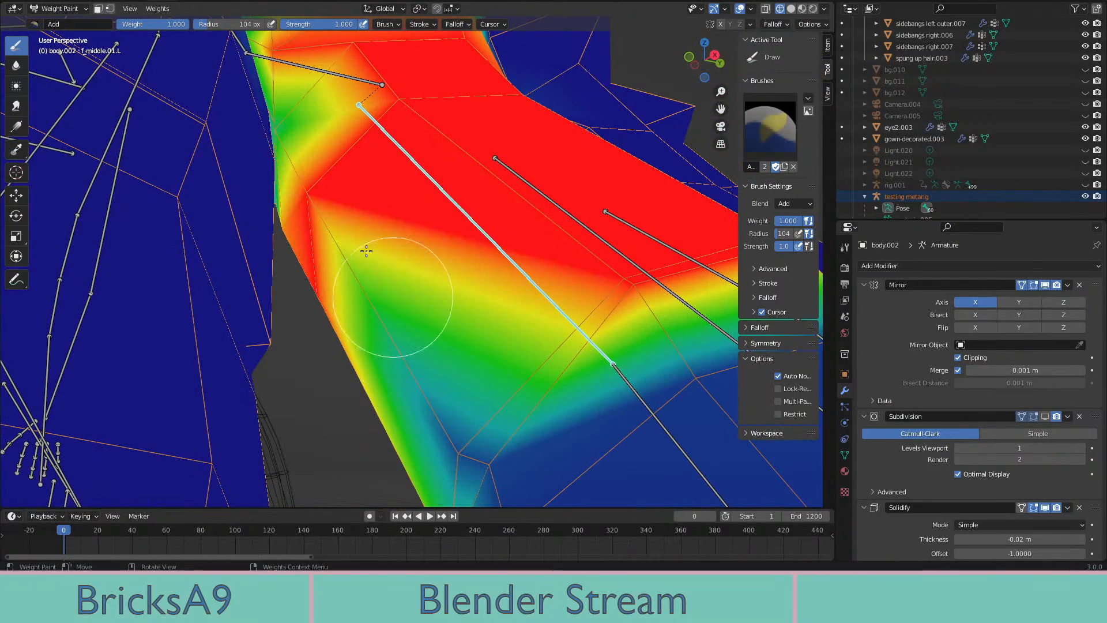
mouse_move(438, 407)
left_mouse_down()
mouse_move(484, 459)
mouse_move(445, 422)
left_mouse_up()
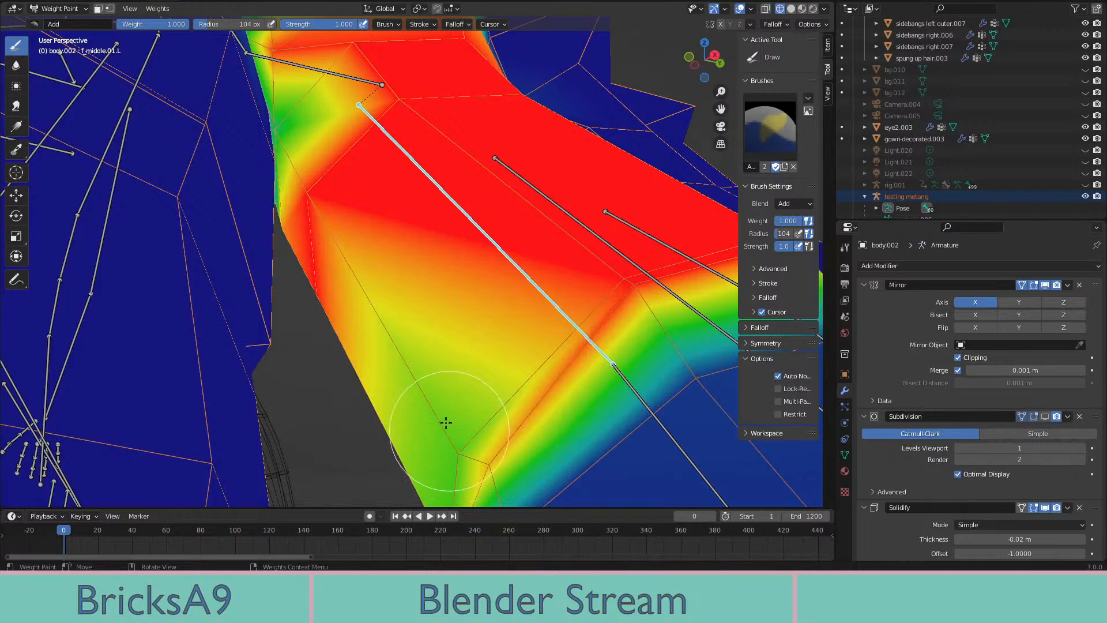
Test-rotate the f_middle.01.L bone from the side to check the added weight, and undo the rotation
scroll(446, 412, "down", 3)
mouse_move(457, 421)
middle_mouse_down()
mouse_move(476, 376)
mouse_move(592, 352)
mouse_move(346, 445)
mouse_move(432, 371)
mouse_move(319, 409)
mouse_move(477, 424)
middle_mouse_up()
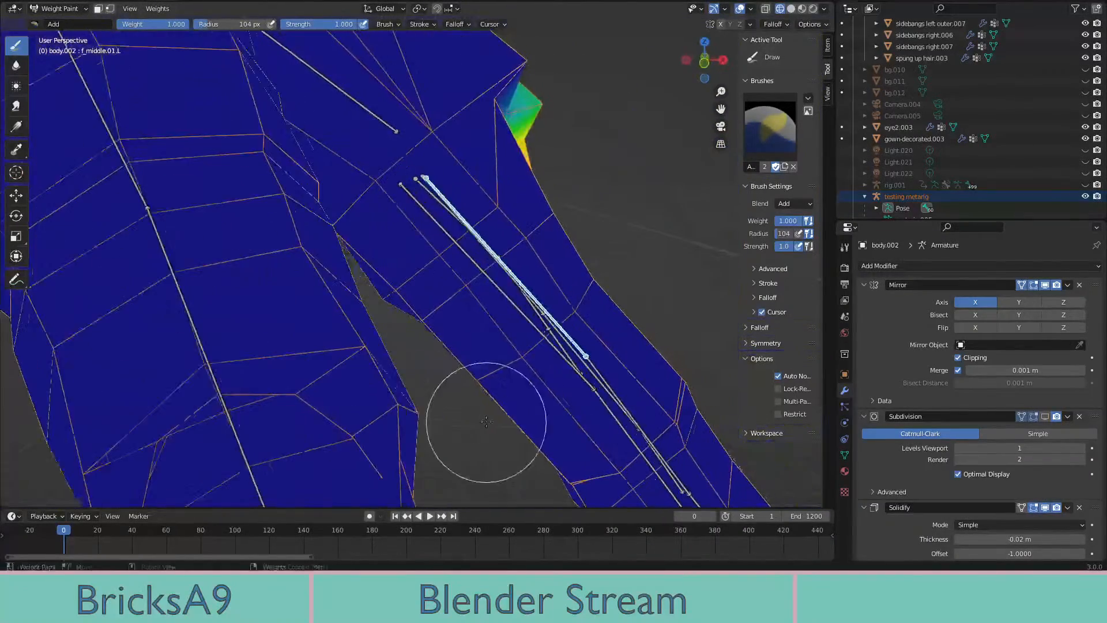
key("r")
left_click(265, 426)
middle_click_drag(465, 339, 340, 311)
key("ctrl+z")
Fill in f_middle.01.L weight along the side and underside of the middle finger's base segment
mouse_move(447, 316)
middle_mouse_down()
mouse_move(352, 271)
mouse_move(426, 248)
mouse_move(493, 268)
mouse_move(570, 206)
middle_mouse_up()
scroll(352, 271, "up", 3)
scroll(495, 268, "up", 2)
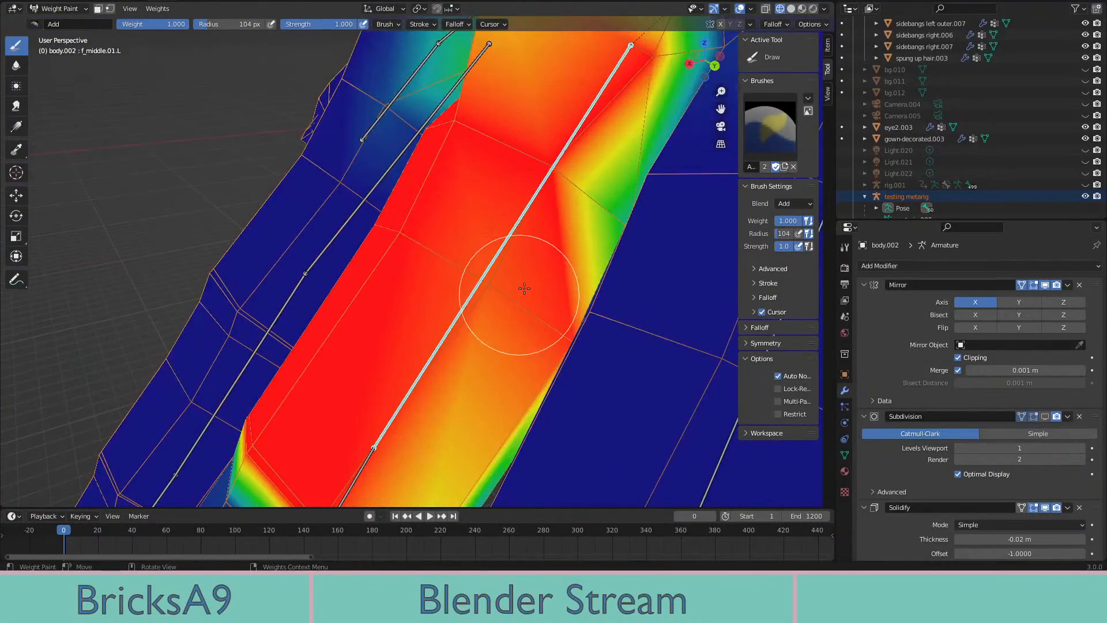
middle_click_drag(524, 288, 606, 202)
mouse_move(585, 247)
middle_mouse_down()
mouse_move(517, 256)
mouse_move(455, 162)
middle_mouse_up()
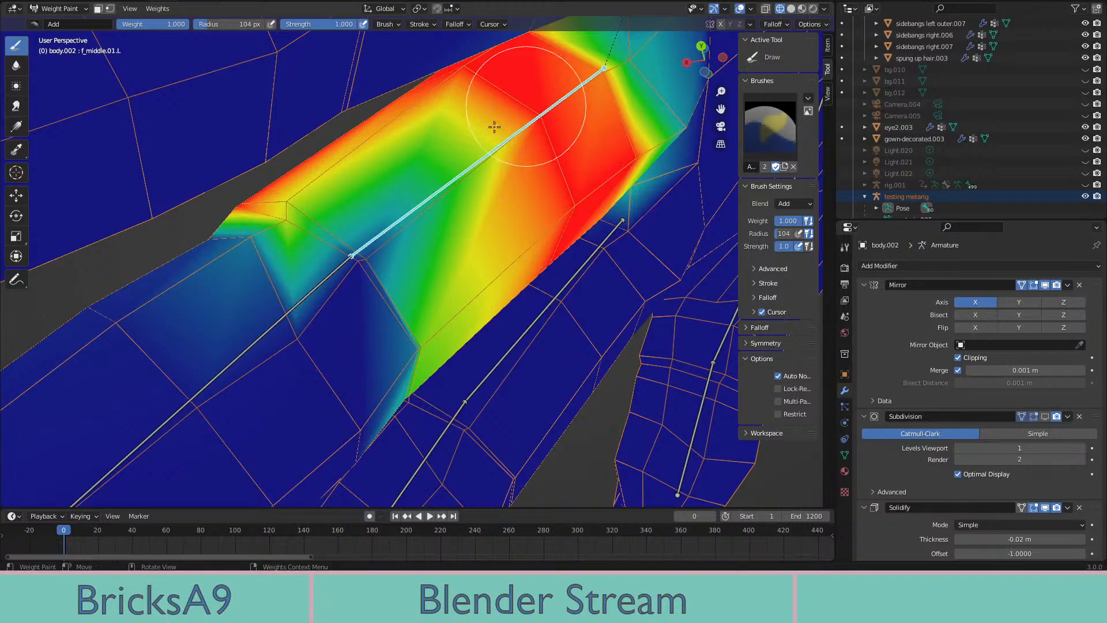
middle_click_drag(518, 120, 463, 203)
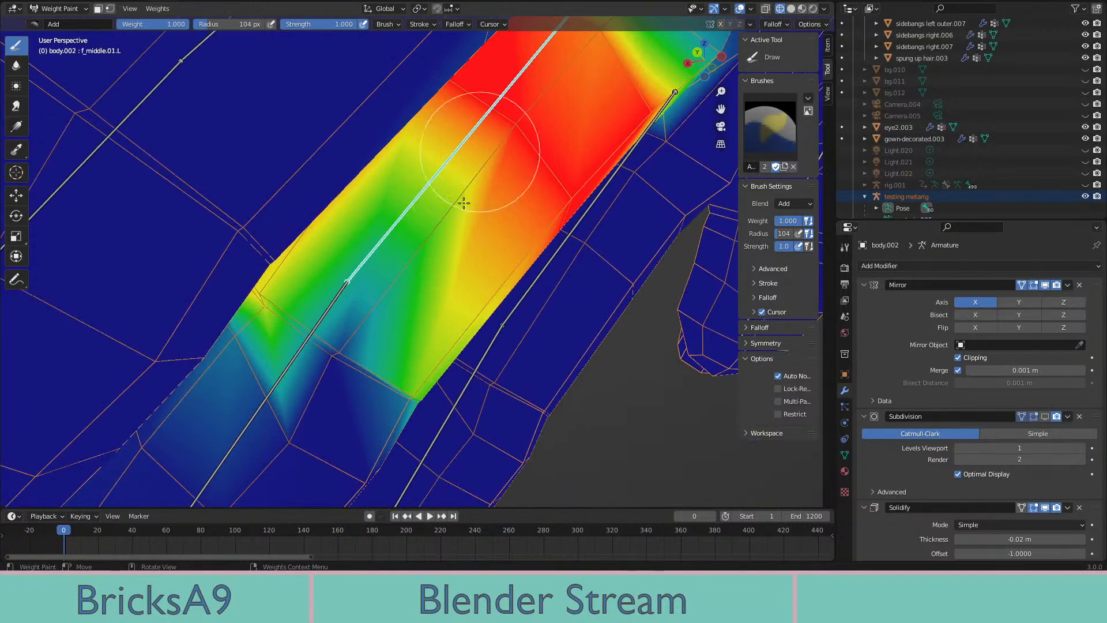
Test-bend the f_middle.01.L bone repeatedly from several angles to check the middle finger's base segment, undoing the rotations
middle_click_drag(344, 293, 513, 277)
key("r")
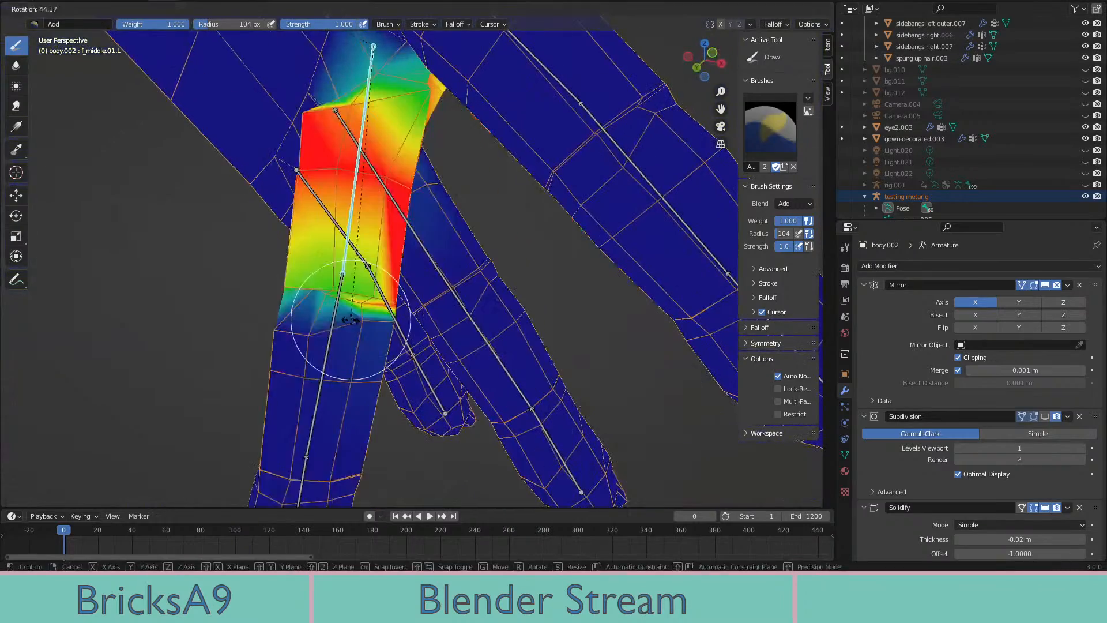
left_click(232, 294)
middle_click_drag(322, 274, 531, 178)
key("r")
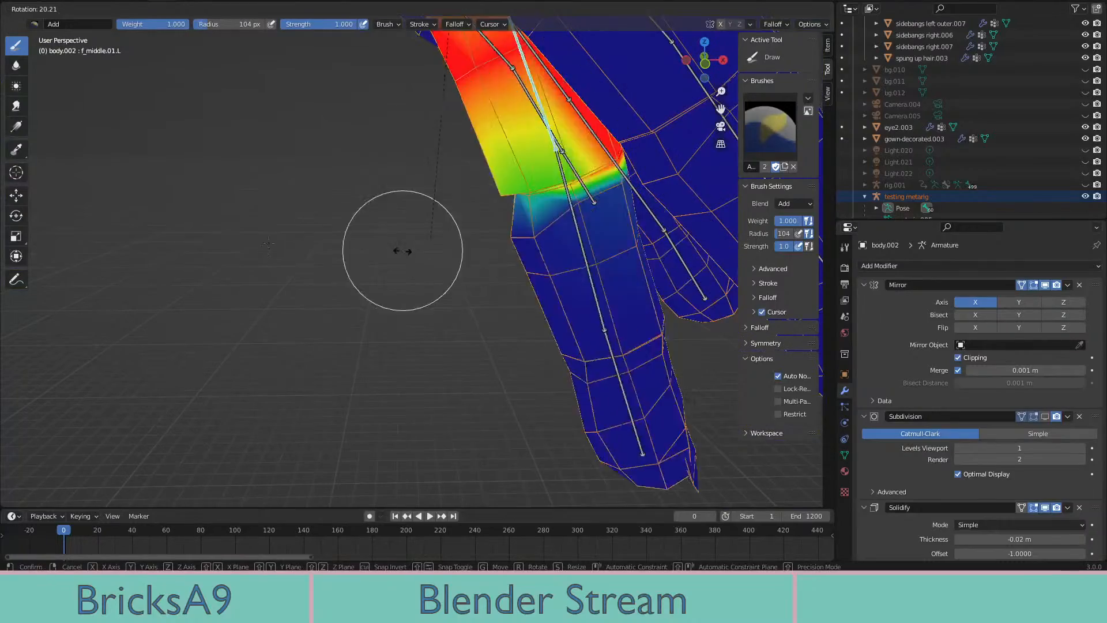
left_click(187, 215)
middle_click_drag(185, 215, 231, 194)
scroll(231, 195, "down", 5)
middle_click_drag(381, 203, 404, 420)
key("ctrl+z")
key("r")
left_click(353, 248)
key("ctrl+z")
Switch to the Subtract brush and remove stray f_middle.01.L weight from the neighbouring finger's base beside the knuckle
scroll(328, 231, "up", 4)
left_click(35, 25)
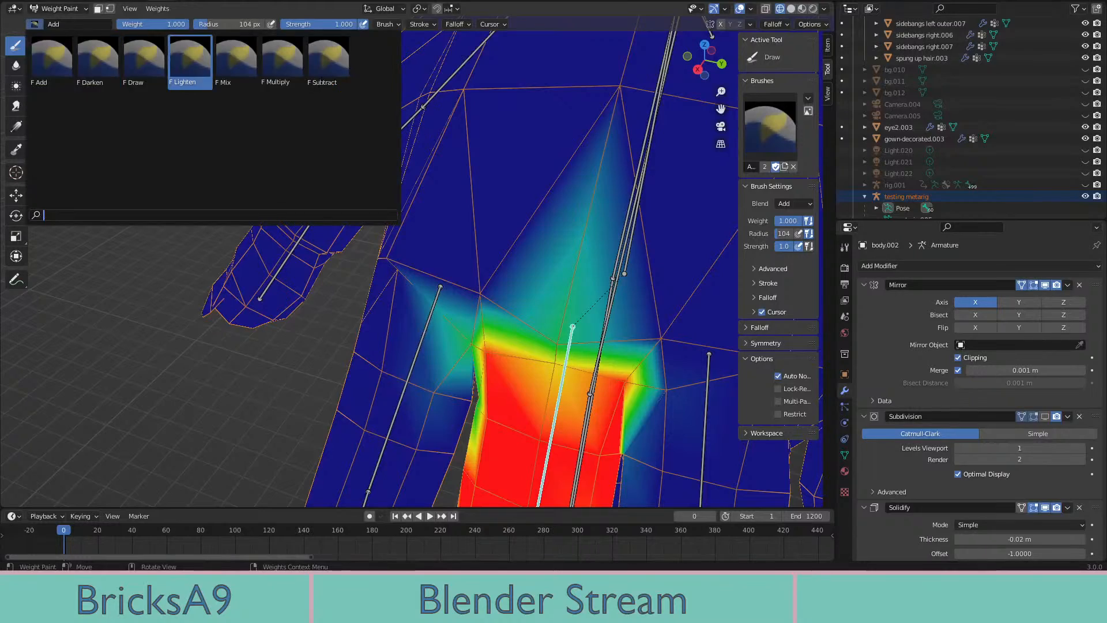
left_click(324, 59)
middle_click_drag(496, 327, 479, 235, "shift")
scroll(479, 235, "up", 3)
left_click_drag(383, 143, 447, 144)
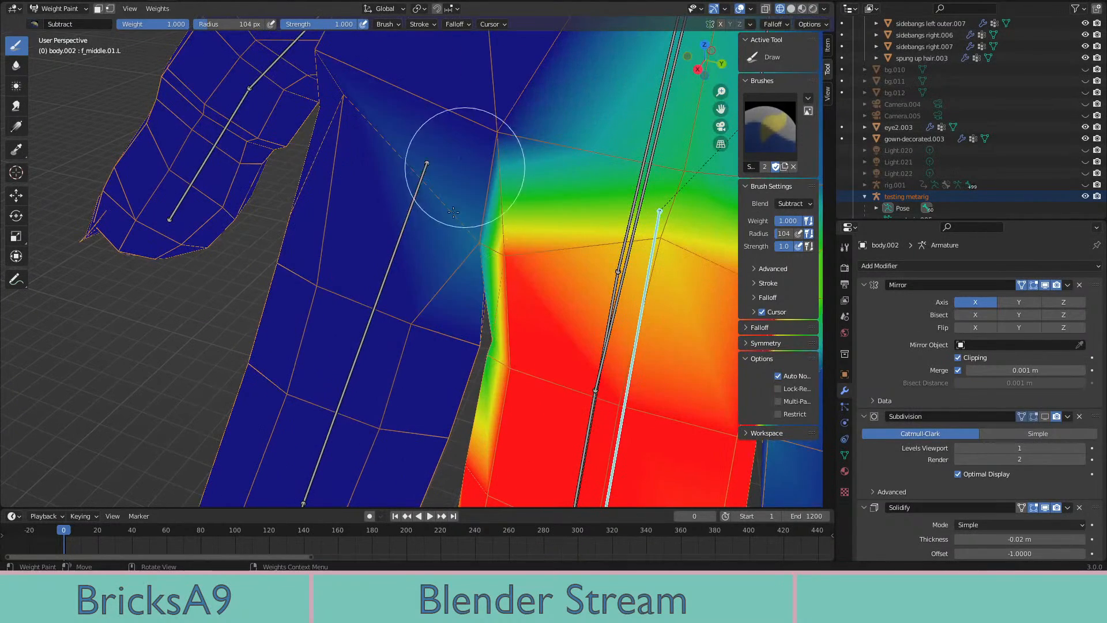
middle_click_drag(460, 267, 432, 184)
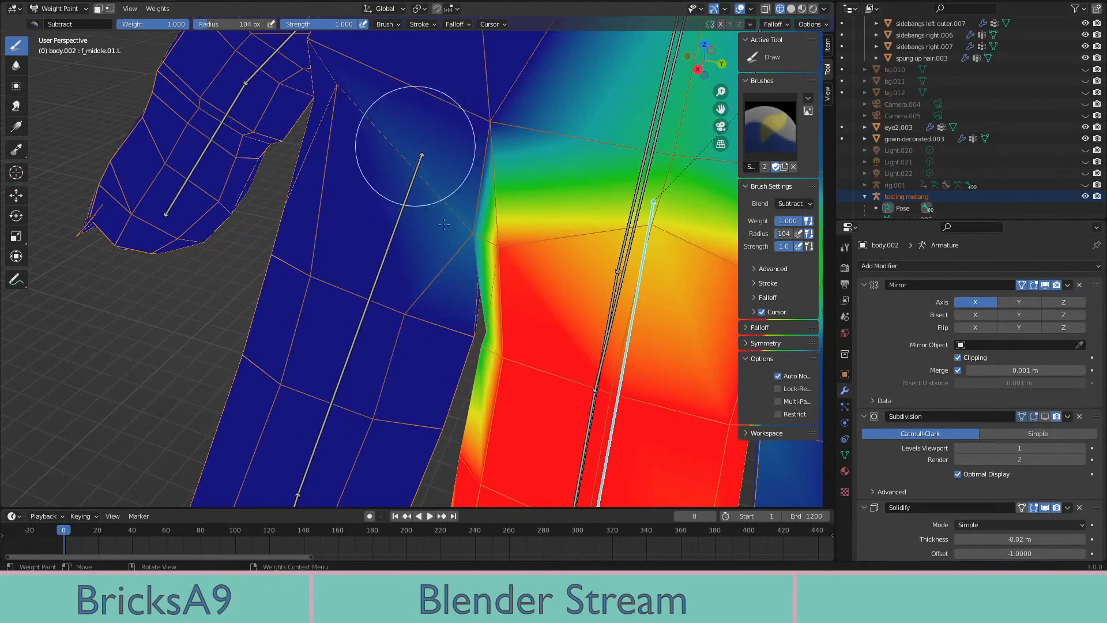
Save the file, view the f_middle.02.L weights on the middle finger, and return to the f_middle.01.L weights
scroll(452, 278, "down", 5)
middle_click_drag(452, 277, 568, 279)
scroll(491, 254, "up", 2)
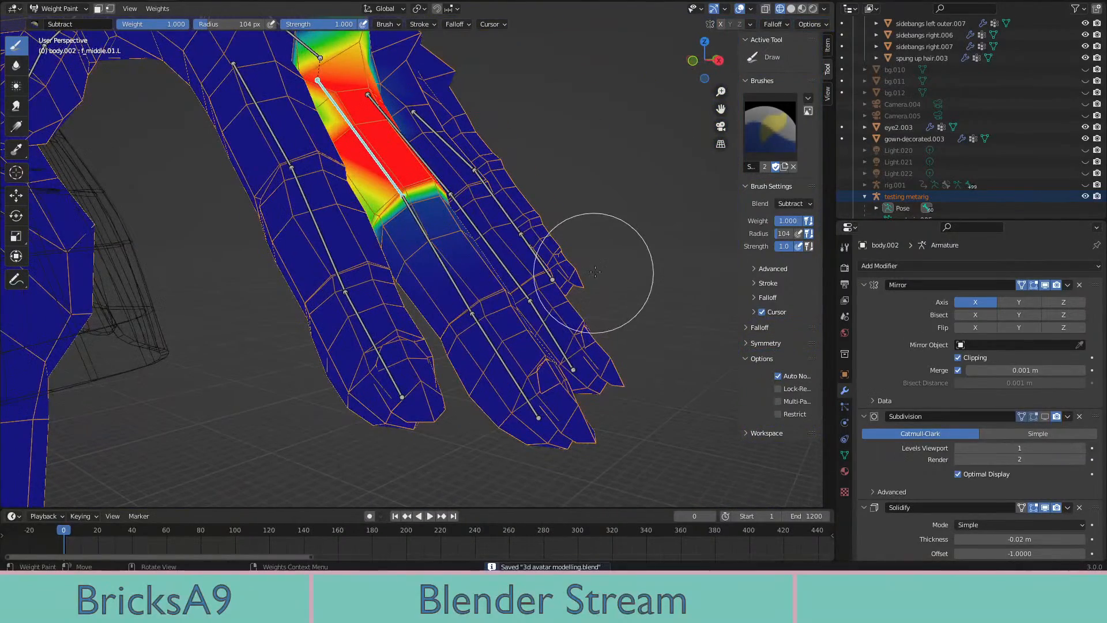
left_click(438, 254, "ctrl")
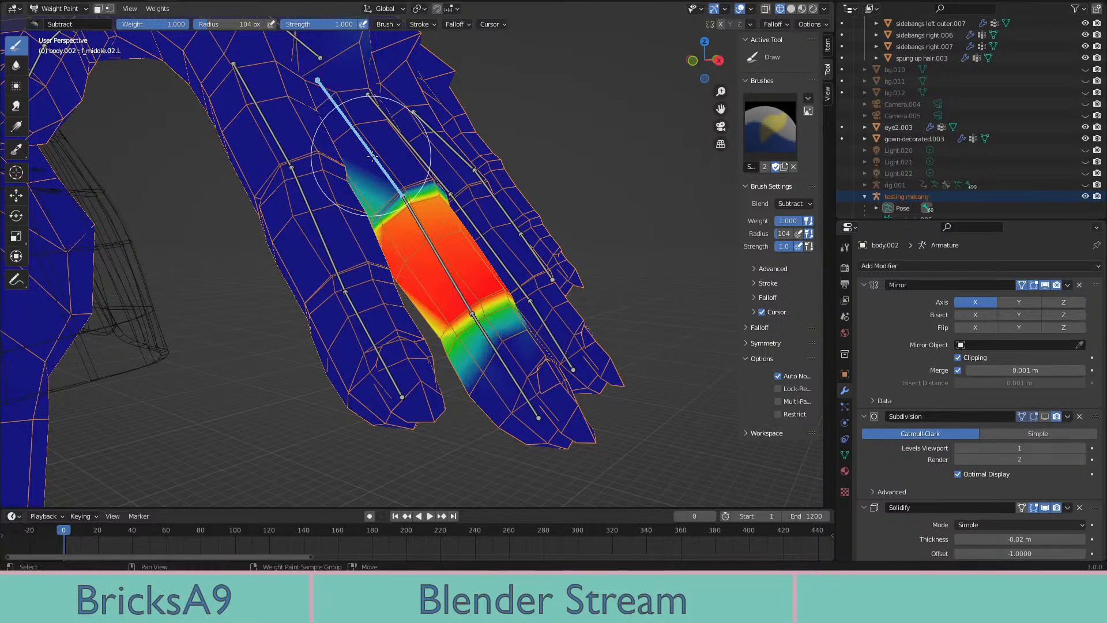
left_click(465, 300, "ctrl")
middle_click_drag(386, 170, 356, 168)
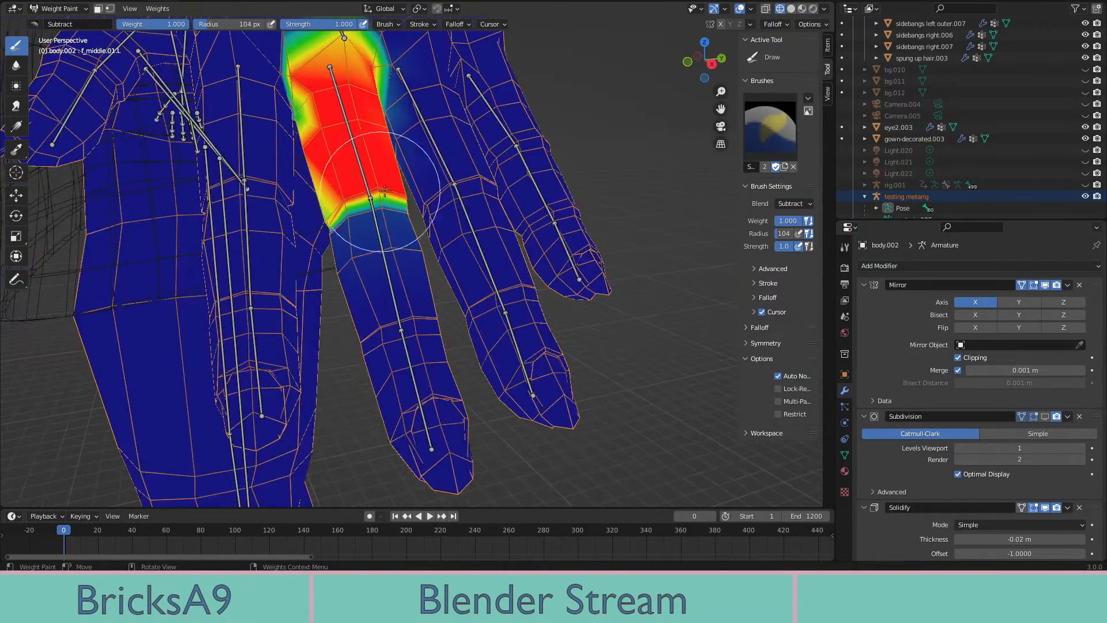
scroll(489, 175, "up", 1)
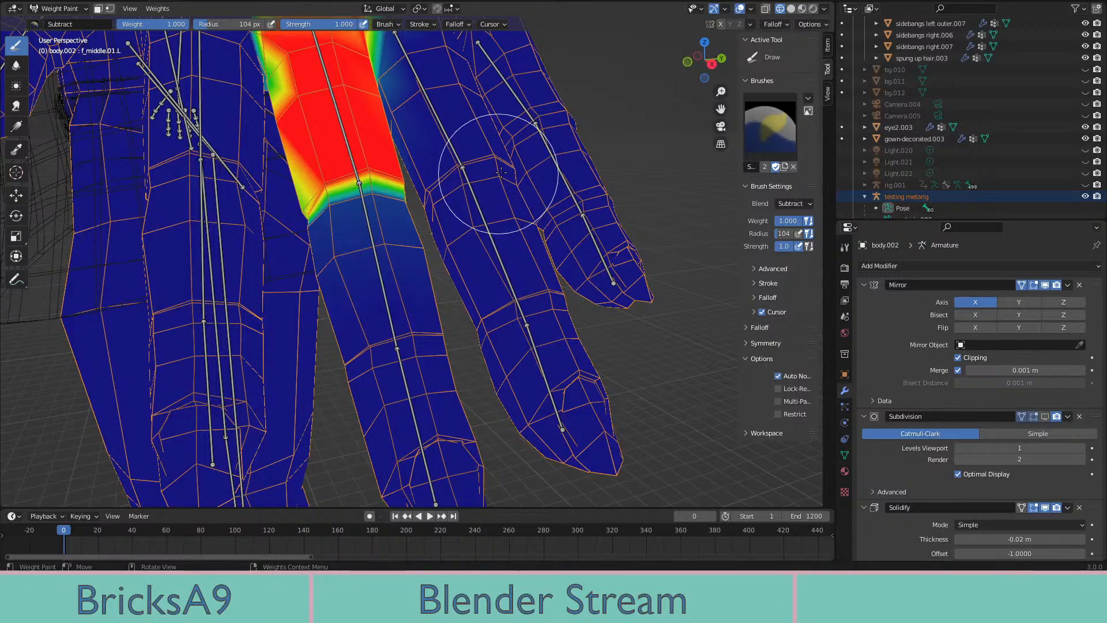
Select the f_index.01.L bone for weight painting and test-rotate it to check the index finger's base segment
middle_click_drag(305, 141, 354, 215)
left_click(310, 158, "ctrl")
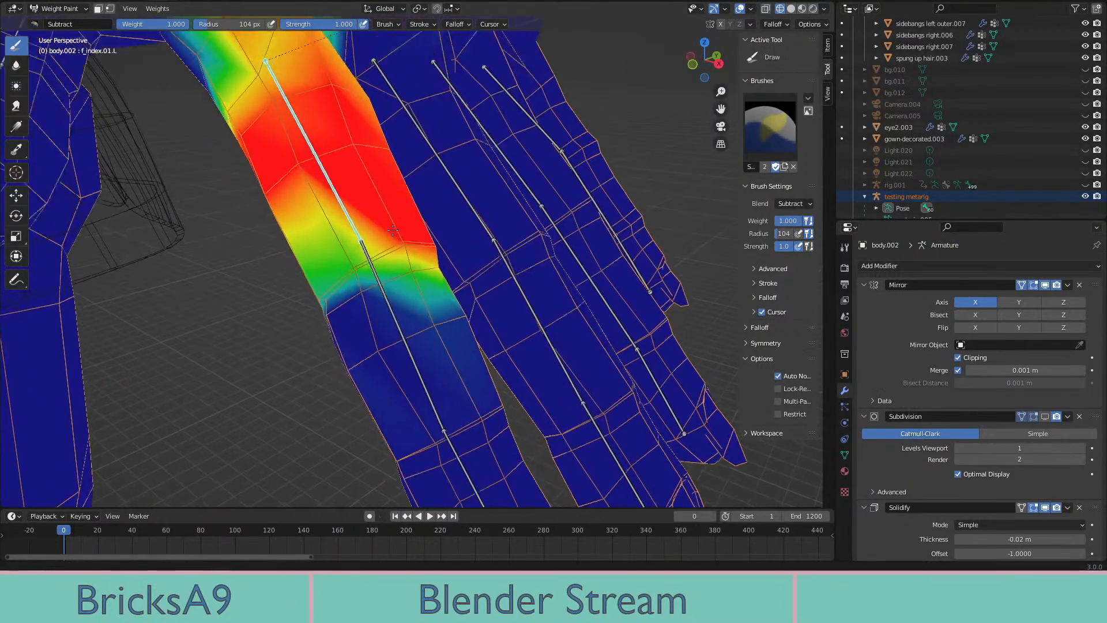
key("r")
left_click(271, 299)
Switch to the Add brush and fill in f_index.01.L weight along the side and underside of the index finger's base segment
mouse_move(271, 299)
middle_mouse_down()
mouse_move(267, 195)
mouse_move(344, 346)
mouse_move(340, 328)
mouse_move(447, 363)
mouse_move(522, 310)
mouse_move(332, 191)
mouse_move(357, 209)
middle_mouse_up()
scroll(264, 175, "up", 2)
left_click(59, 42)
scroll(358, 210, "up", 2)
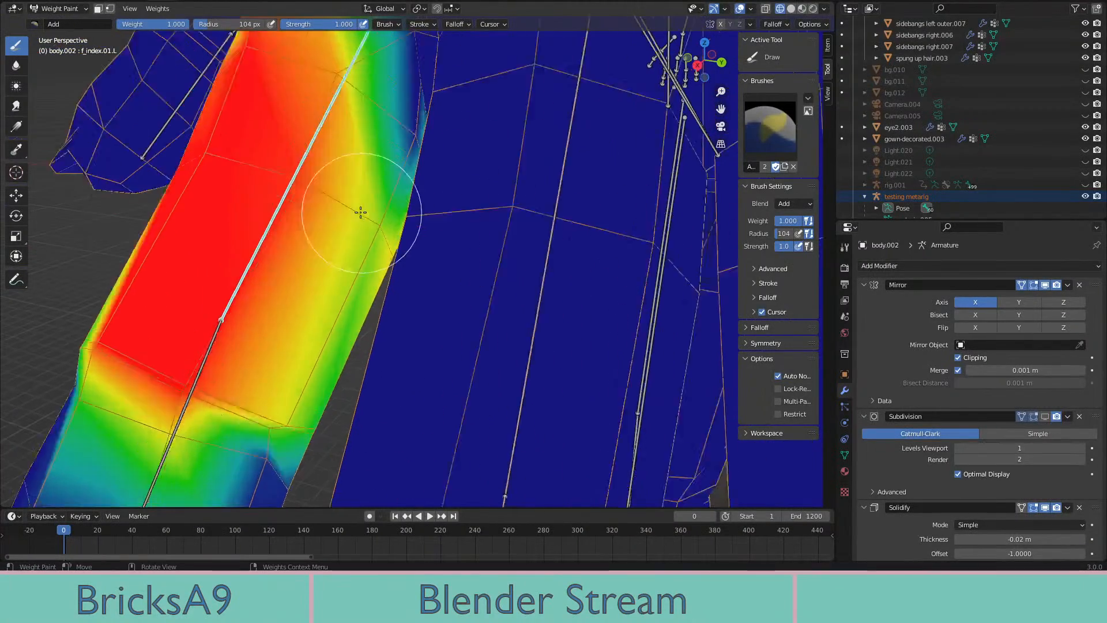
left_click_drag(362, 213, 300, 343)
scroll(284, 365, "down", 1)
middle_click_drag(284, 366, 305, 287)
left_click_drag(249, 335, 220, 301)
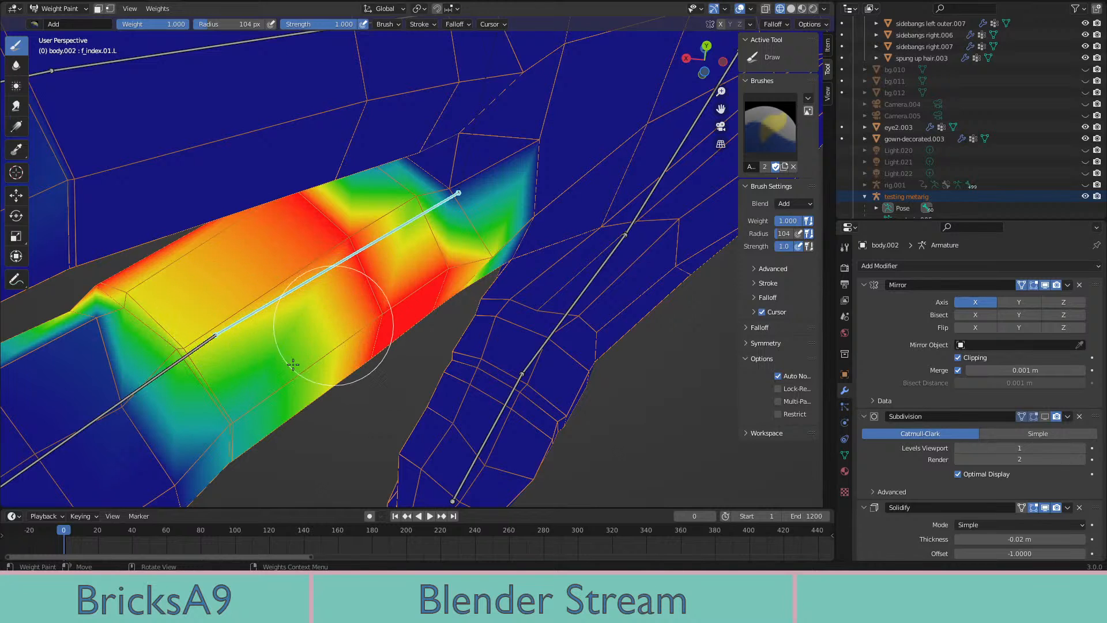
mouse_move(293, 365)
middle_mouse_down()
mouse_move(301, 331)
mouse_move(369, 370)
middle_mouse_up()
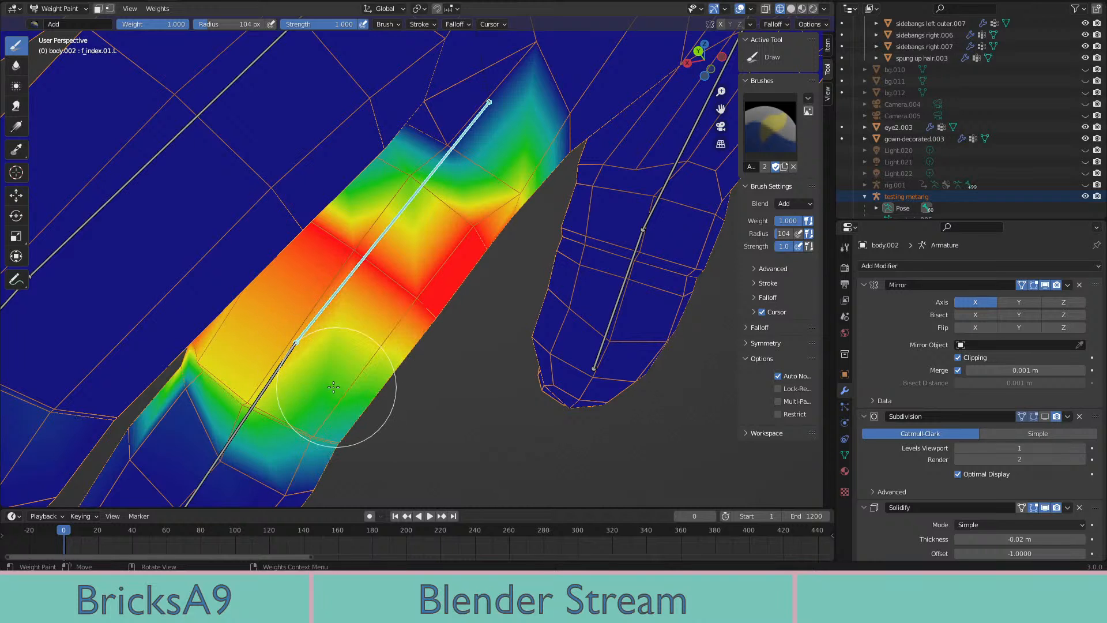
middle_click_drag(293, 368, 389, 252)
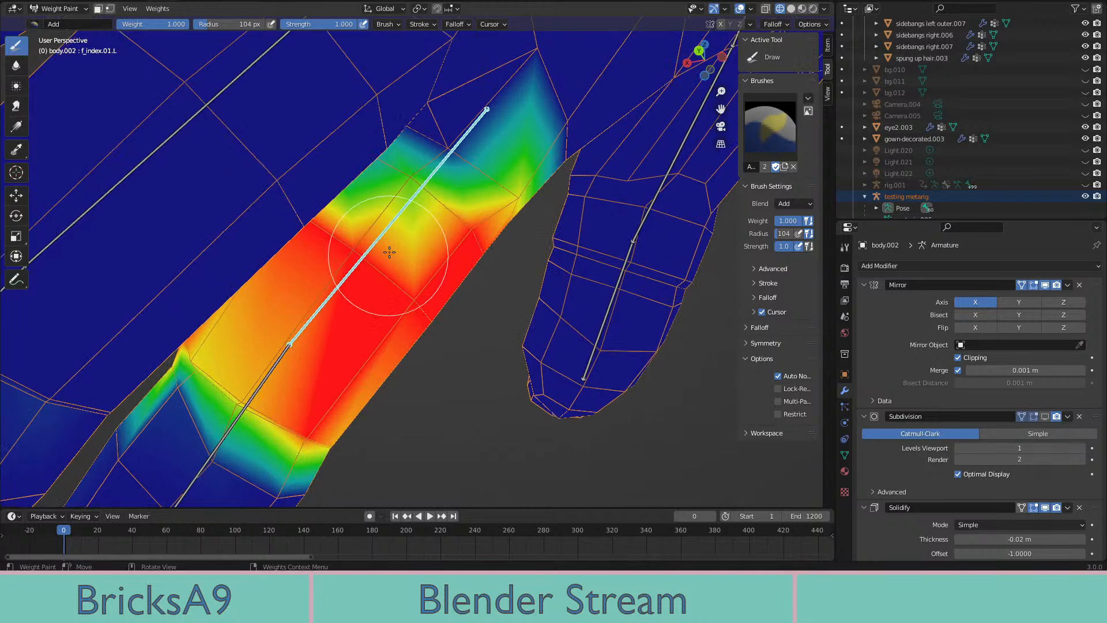
Add f_index.01.L weight around the side and underside of the index finger's knuckle
middle_click_drag(405, 199, 397, 187)
scroll(386, 170, "up", 3)
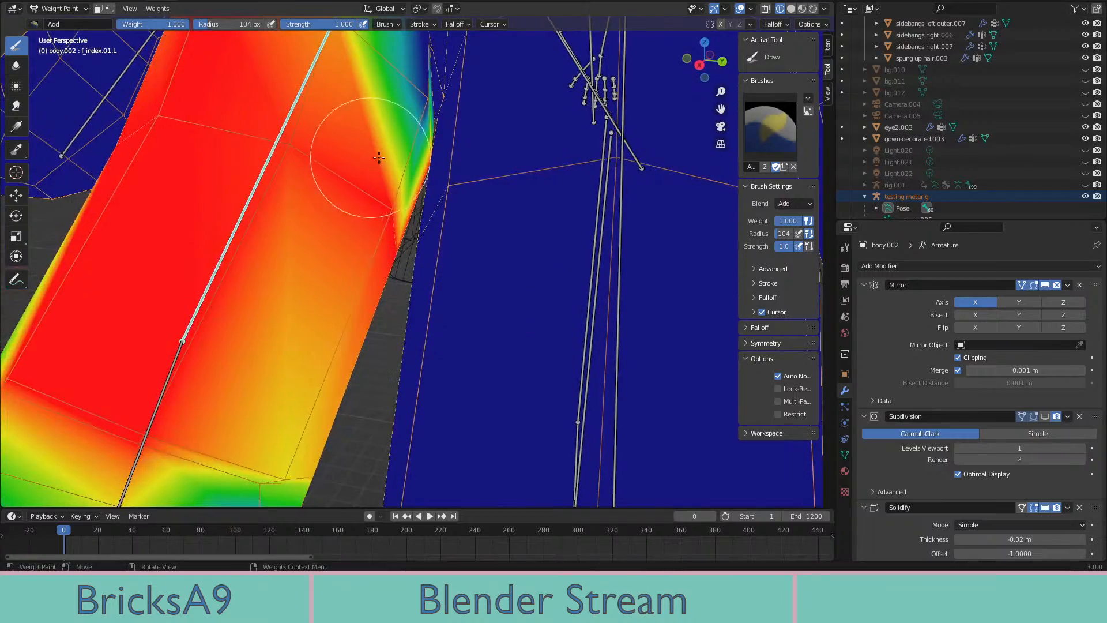
left_click_drag(407, 143, 419, 118)
middle_click_drag(420, 120, 461, 236)
mouse_move(496, 190)
left_mouse_down()
mouse_move(519, 300)
mouse_move(470, 288)
left_mouse_up()
mouse_move(471, 288)
middle_mouse_down()
mouse_move(376, 234)
mouse_move(486, 240)
middle_mouse_up()
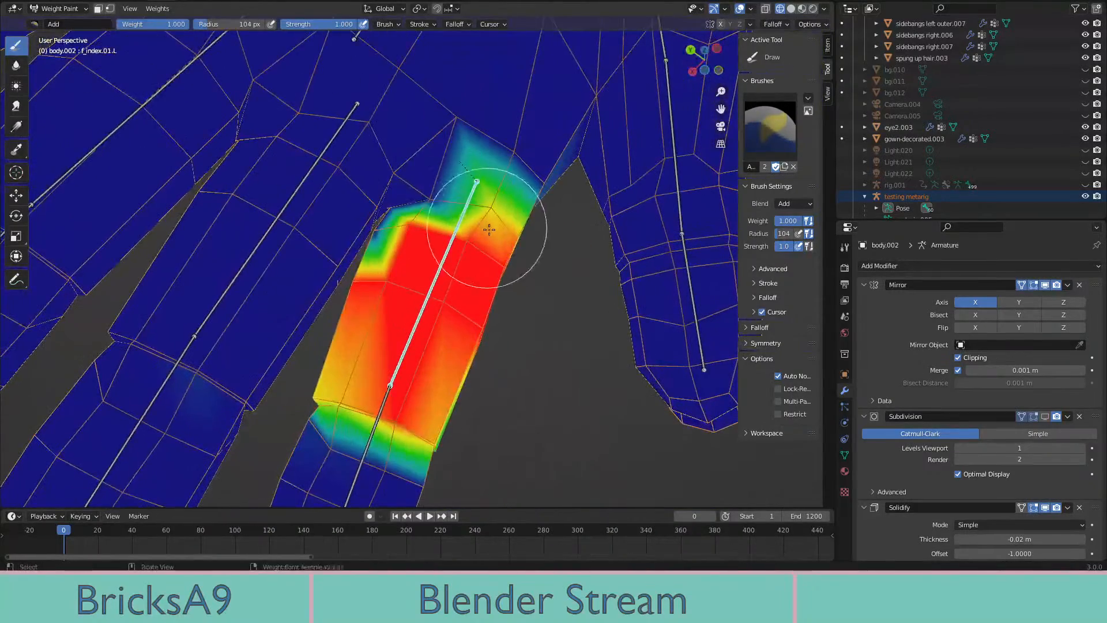
Test-rotate the f_index.01.L bone to check how the painted index knuckle bends
mouse_move(321, 198)
middle_mouse_down()
mouse_move(376, 403)
mouse_move(490, 329)
middle_mouse_up()
key("r")
left_click(305, 217)
Paint f_index.01.L weight on the narrow inner side faces between the index finger's knuckle and the adjacent finger
mouse_move(305, 217)
middle_mouse_down()
mouse_move(404, 317)
mouse_move(519, 408)
mouse_move(451, 297)
mouse_move(396, 272)
mouse_move(371, 234)
mouse_move(425, 306)
mouse_move(463, 311)
mouse_move(417, 322)
middle_mouse_up()
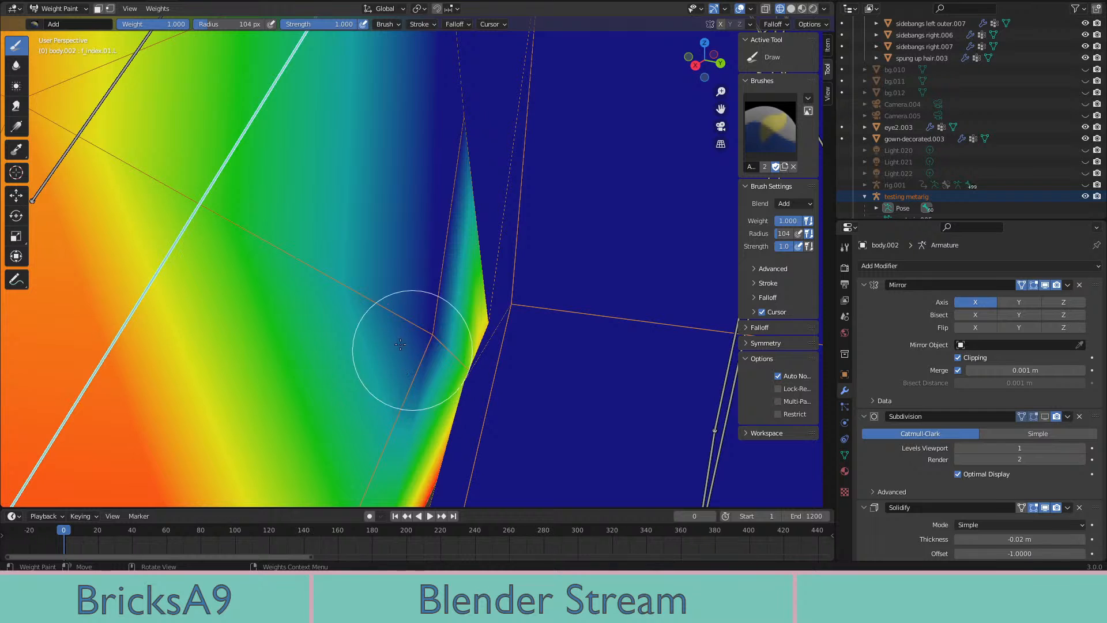
middle_click_drag(439, 351, 448, 363)
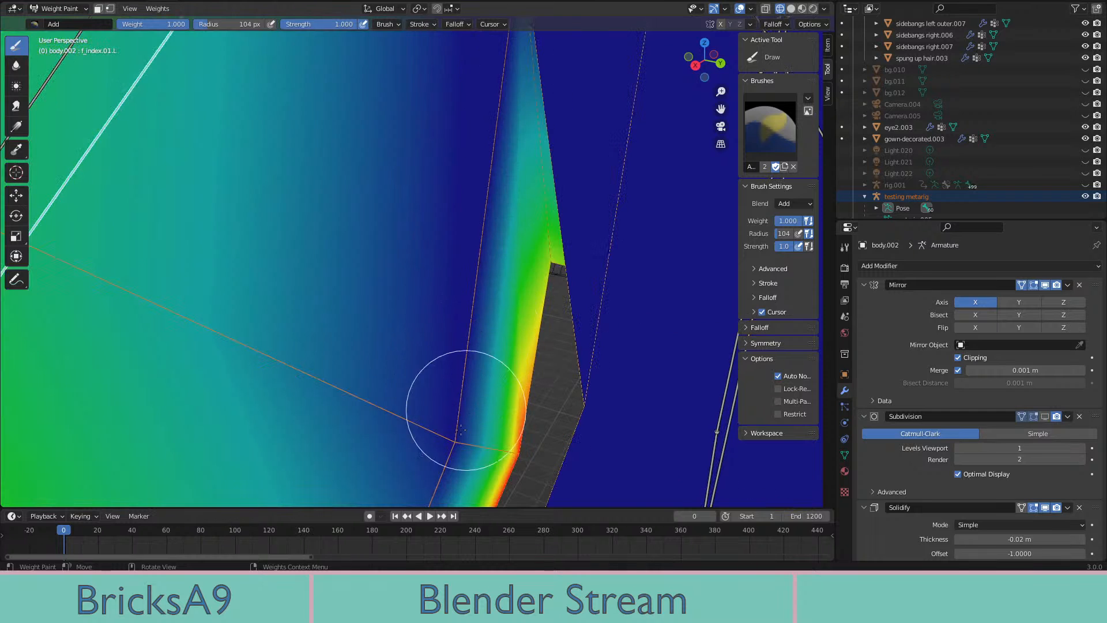
middle_click_drag(462, 429, 447, 404)
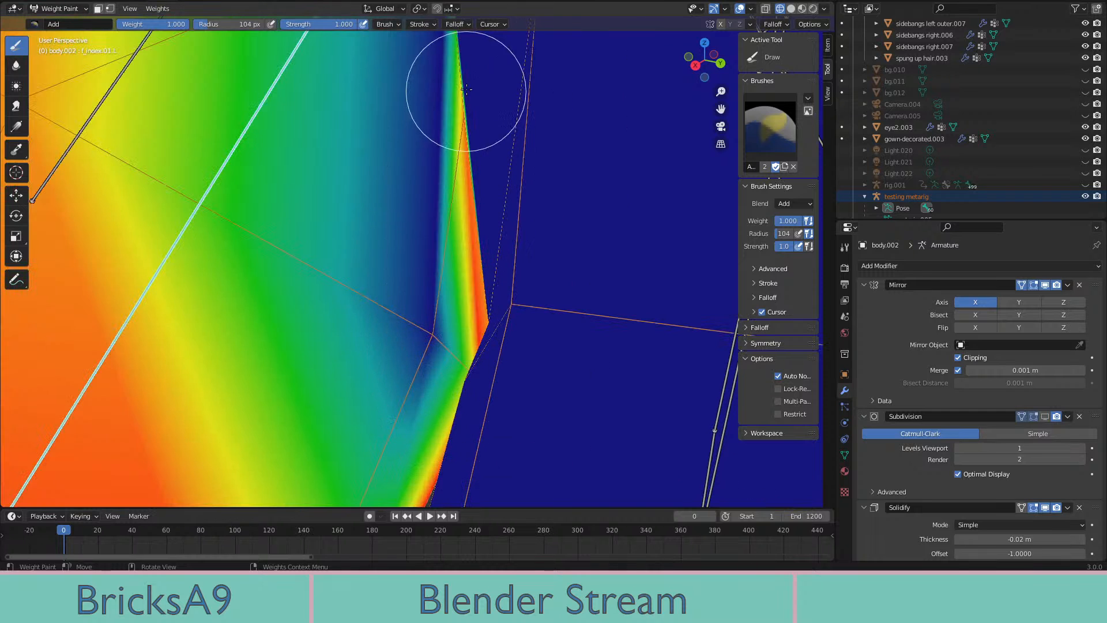
mouse_move(457, 289)
middle_mouse_down()
mouse_move(388, 181)
mouse_move(593, 396)
mouse_move(487, 321)
mouse_move(498, 332)
middle_mouse_up()
scroll(477, 287, "up", 2)
scroll(466, 278, "up", 2)
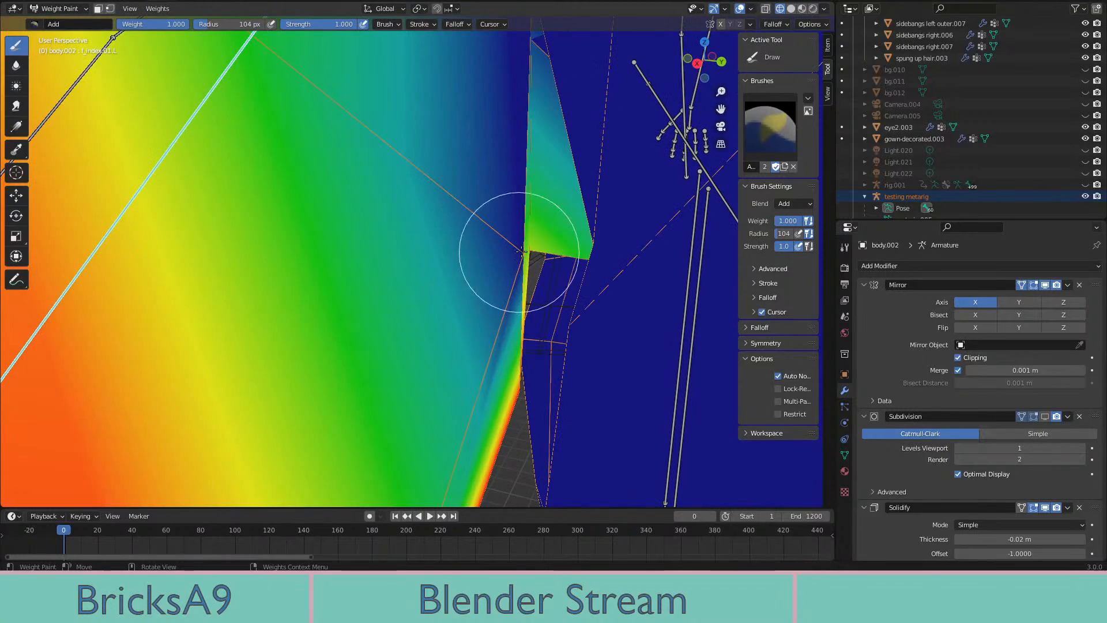
Inspect the weights between the fingers in Material Preview shading, and return the viewport to wireframe
scroll(504, 267, "up", 2)
scroll(453, 301, "down", 3)
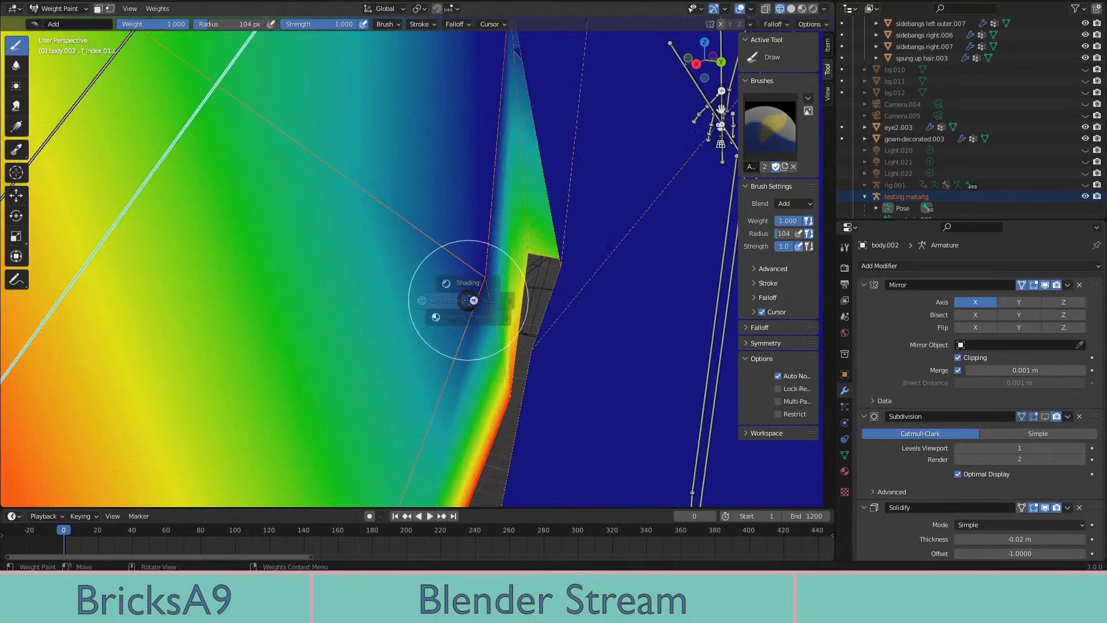
left_click(478, 354)
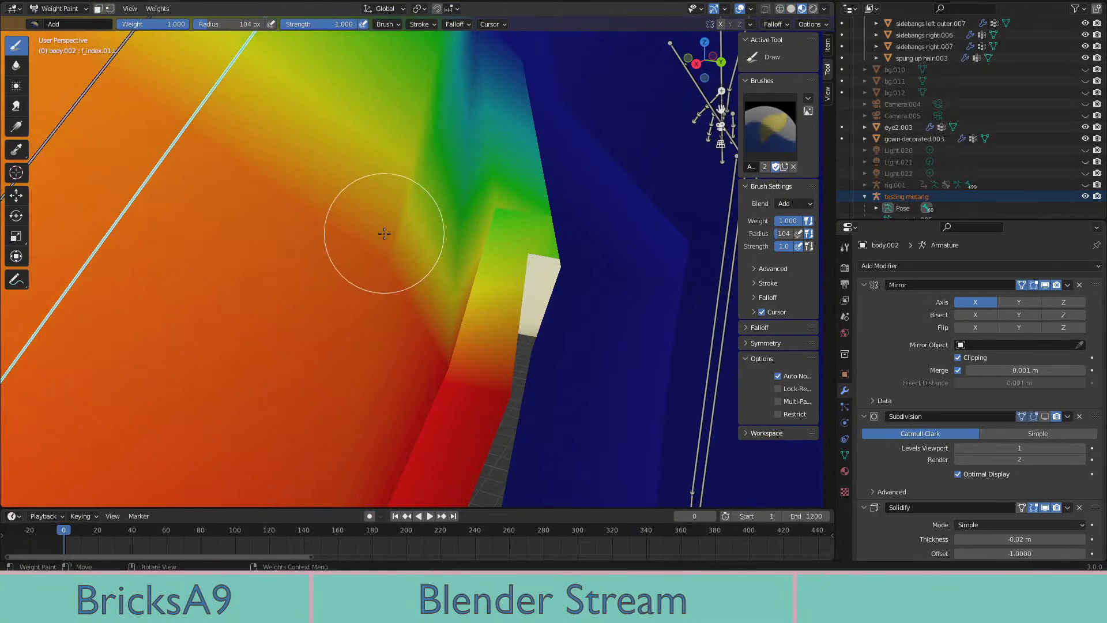
scroll(383, 254, "down", 2)
key("z")
left_click(332, 281)
Test-bend the f_index.01.L bone twice from the side and clear its rotation
middle_click_drag(332, 282, 477, 391)
key("r")
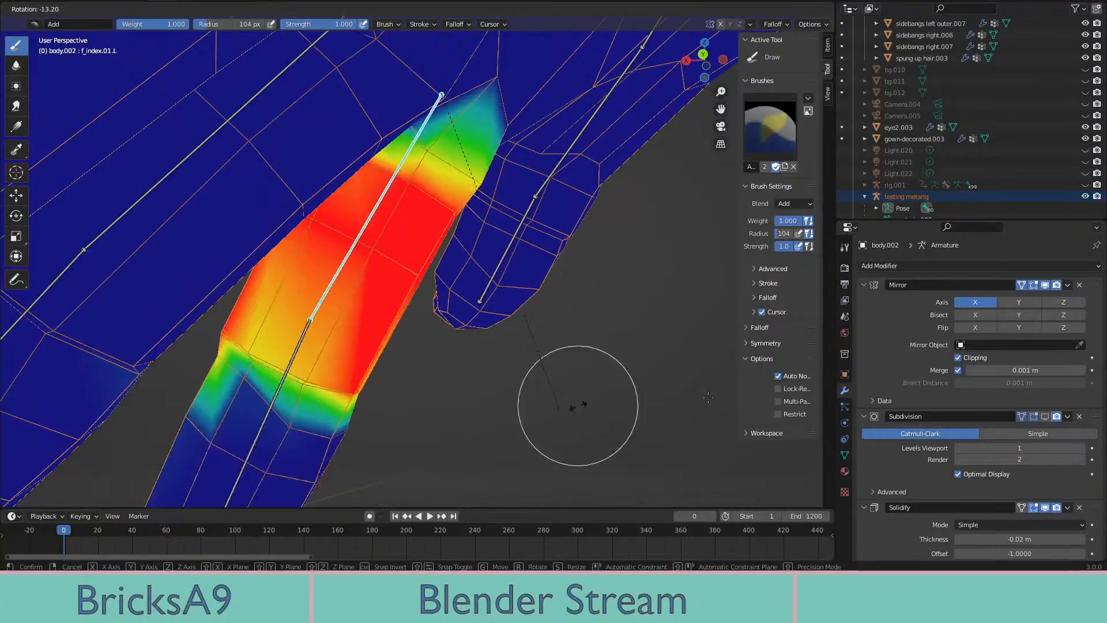
left_click(780, 368)
scroll(680, 373, "down", 2)
middle_click_drag(653, 360, 517, 377, "shift")
scroll(561, 159, "down", 2)
key("r")
left_click(442, 397)
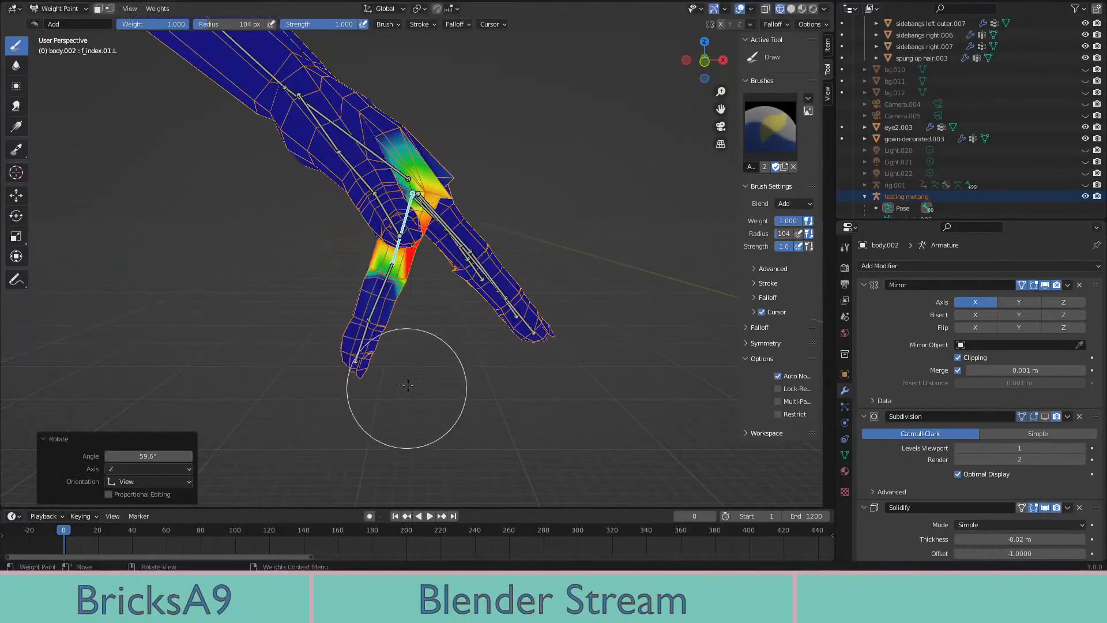
key("alt+r")
Switch to the Subtract brush and reduce the f_index.01.L weight spreading from the index knuckle into the hand
middle_click_drag(405, 369, 369, 398)
scroll(408, 323, "up", 5)
middle_click_drag(407, 316, 428, 318)
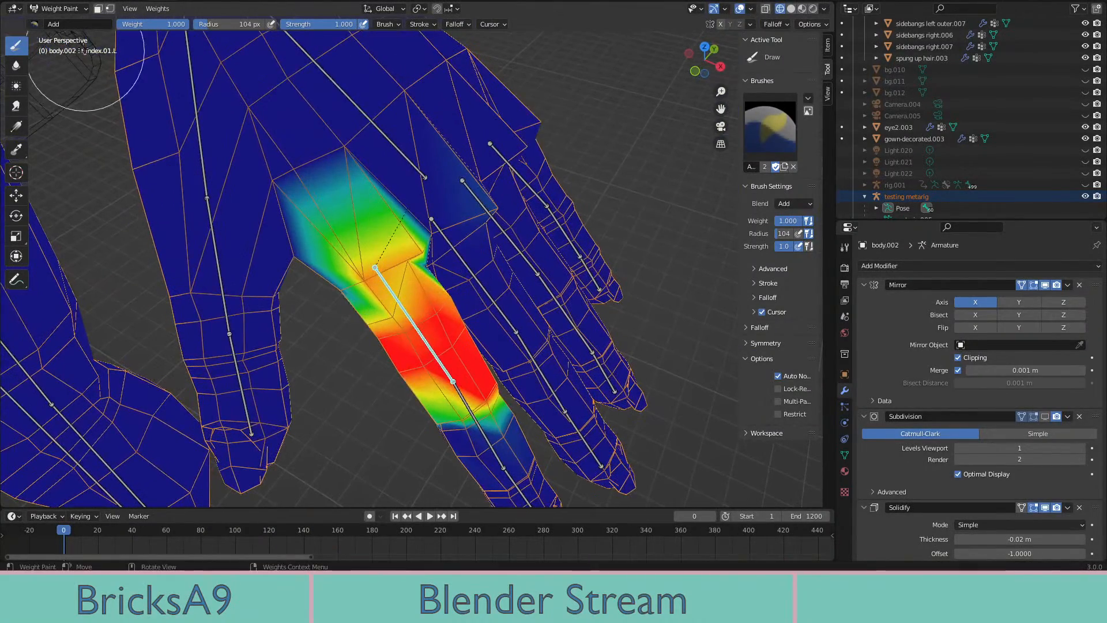
left_click(69, 24)
left_click(300, 75)
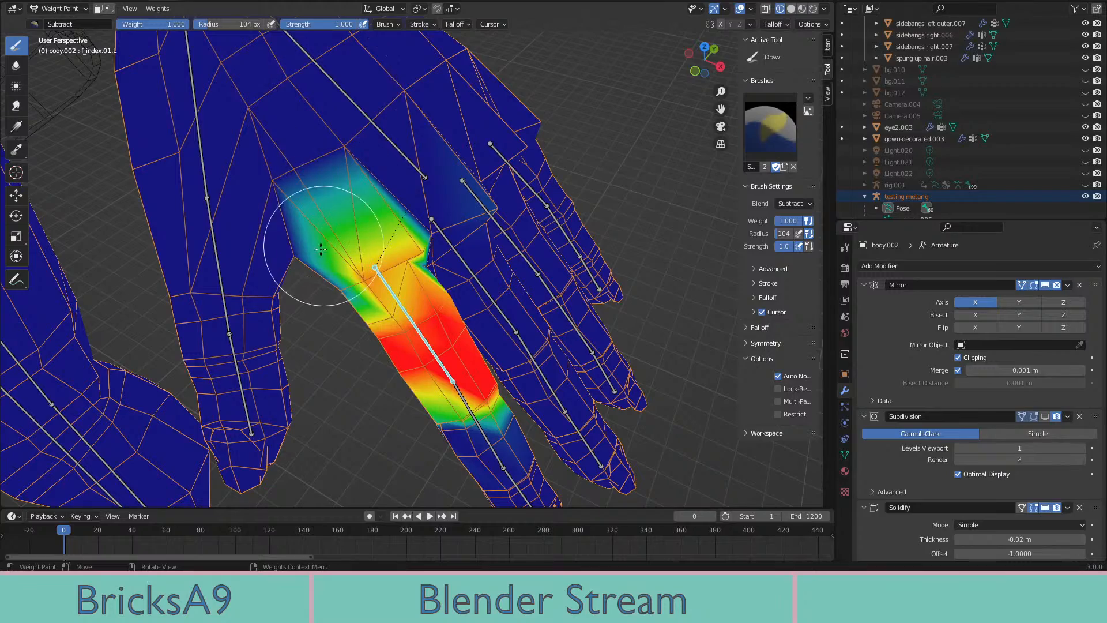
left_click_drag(320, 249, 371, 262)
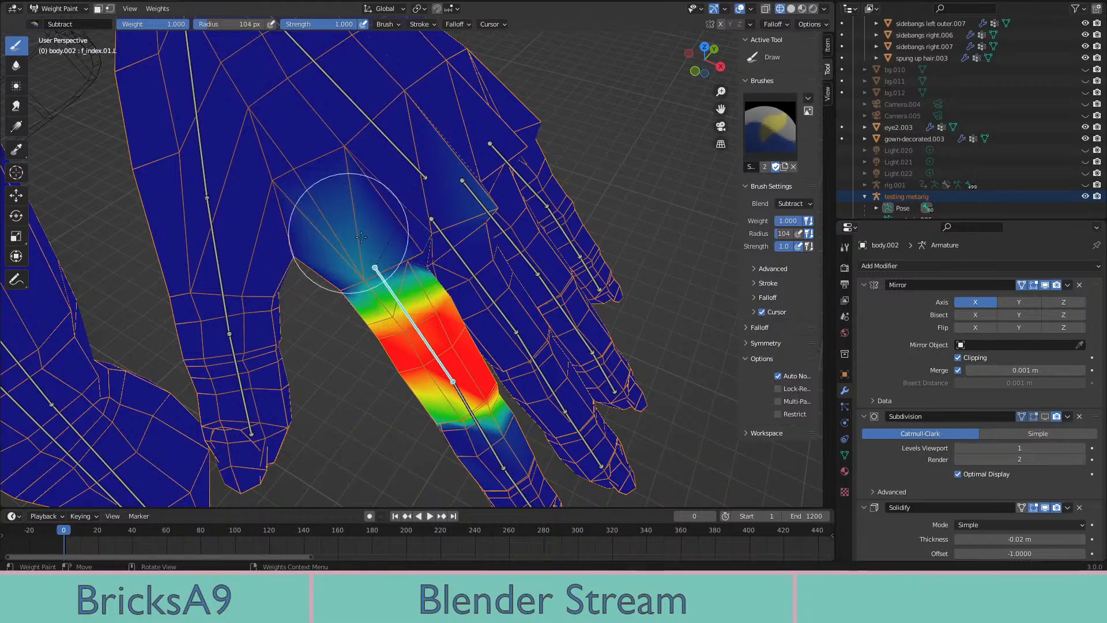
mouse_move(361, 237)
middle_mouse_down()
mouse_move(438, 299)
mouse_move(494, 317)
mouse_move(279, 358)
mouse_move(283, 307)
mouse_move(404, 168)
middle_mouse_up()
Test-rotate the f_index.01.L bone to check the reduced knuckle weight, and inspect the hand from several angles
mouse_move(431, 211)
middle_mouse_down()
mouse_move(556, 185)
mouse_move(469, 321)
mouse_move(383, 238)
mouse_move(403, 251)
mouse_move(398, 323)
middle_mouse_up()
key("r")
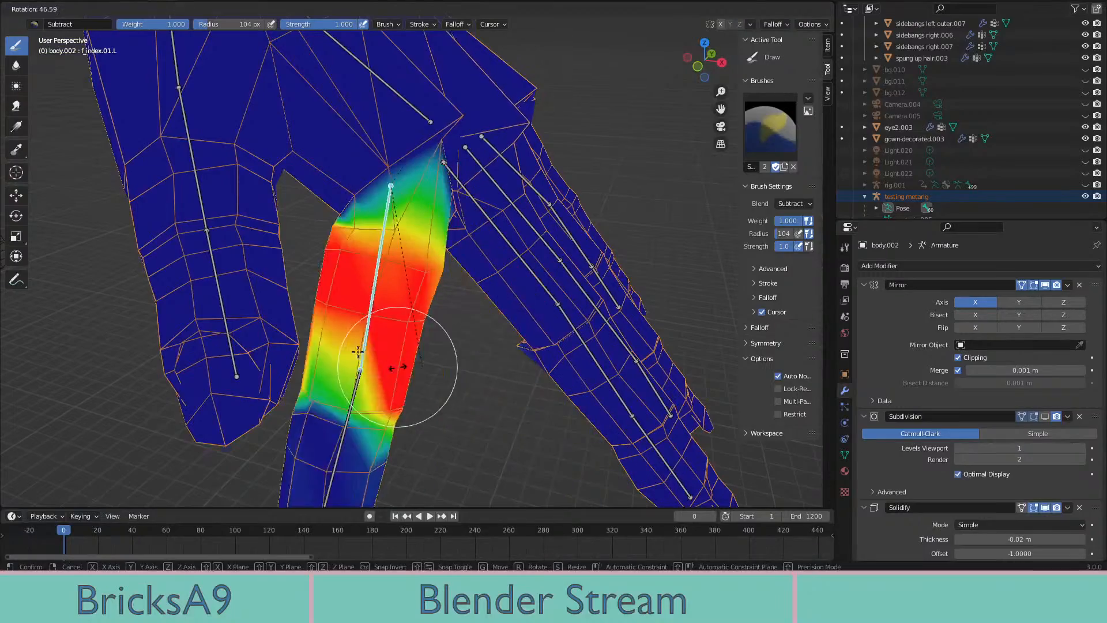
left_click(507, 358)
mouse_move(506, 358)
middle_mouse_down()
mouse_move(445, 271)
mouse_move(456, 260)
mouse_move(444, 285)
mouse_move(476, 315)
mouse_move(576, 291)
middle_mouse_up()
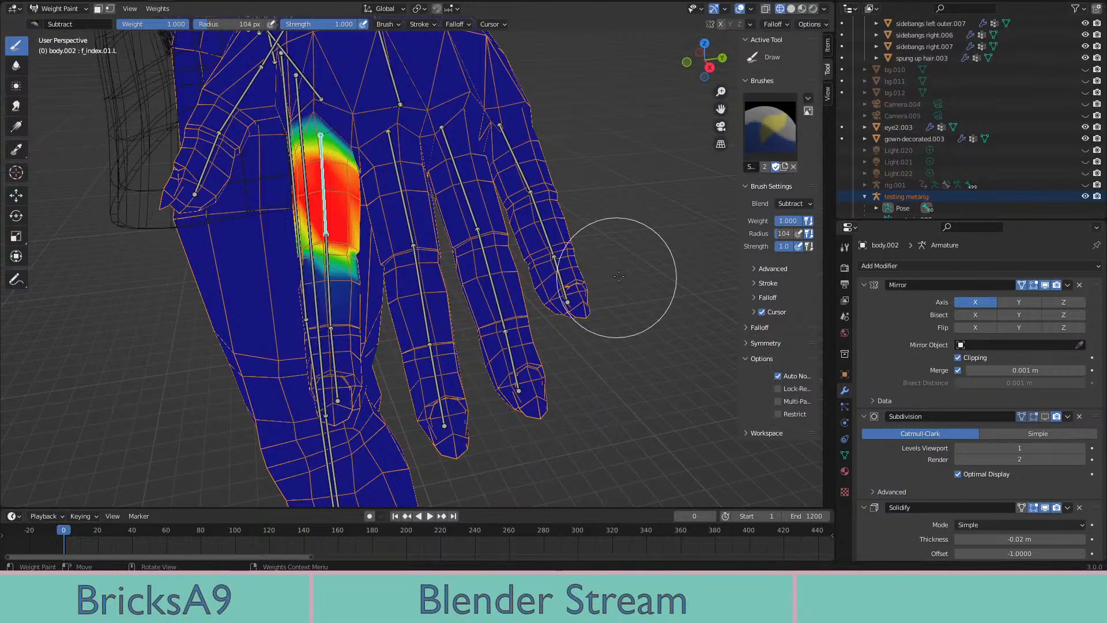
middle_click_drag(632, 262, 709, 271)
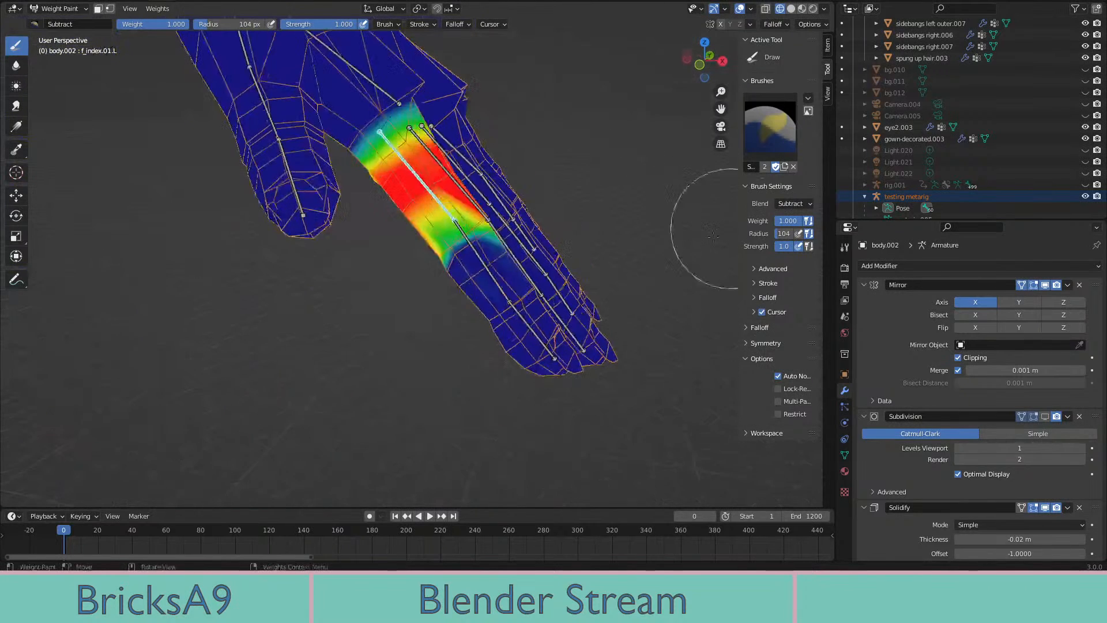
Select the index finger's middle bone and test-bend it to check the deformation at the middle joint
left_click(478, 259, "ctrl")
left_click(453, 216, "ctrl+shift")
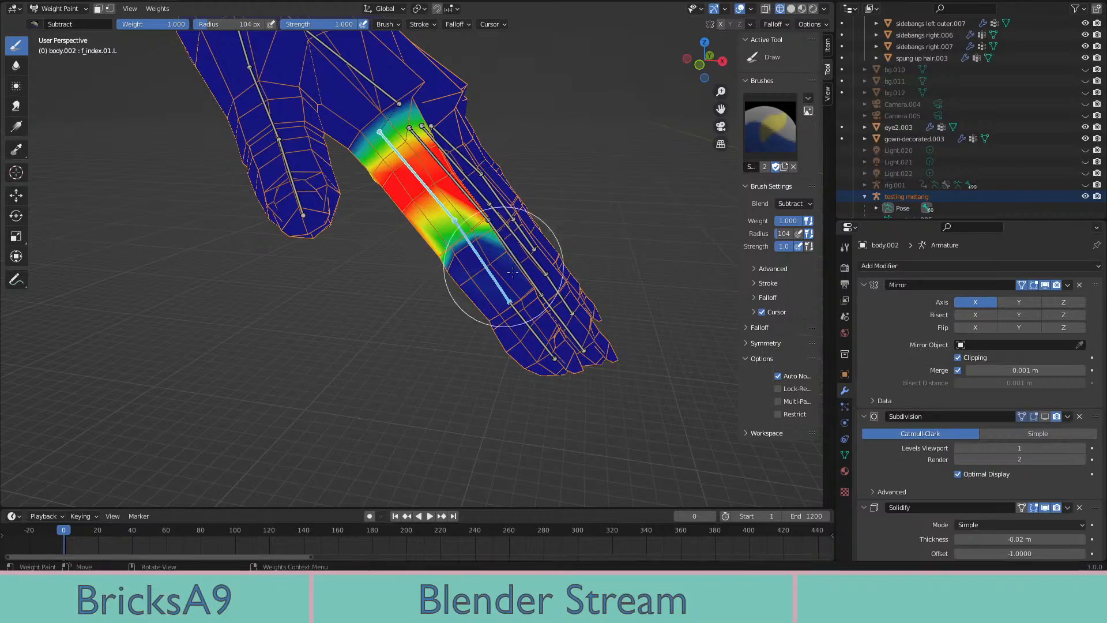
key("r")
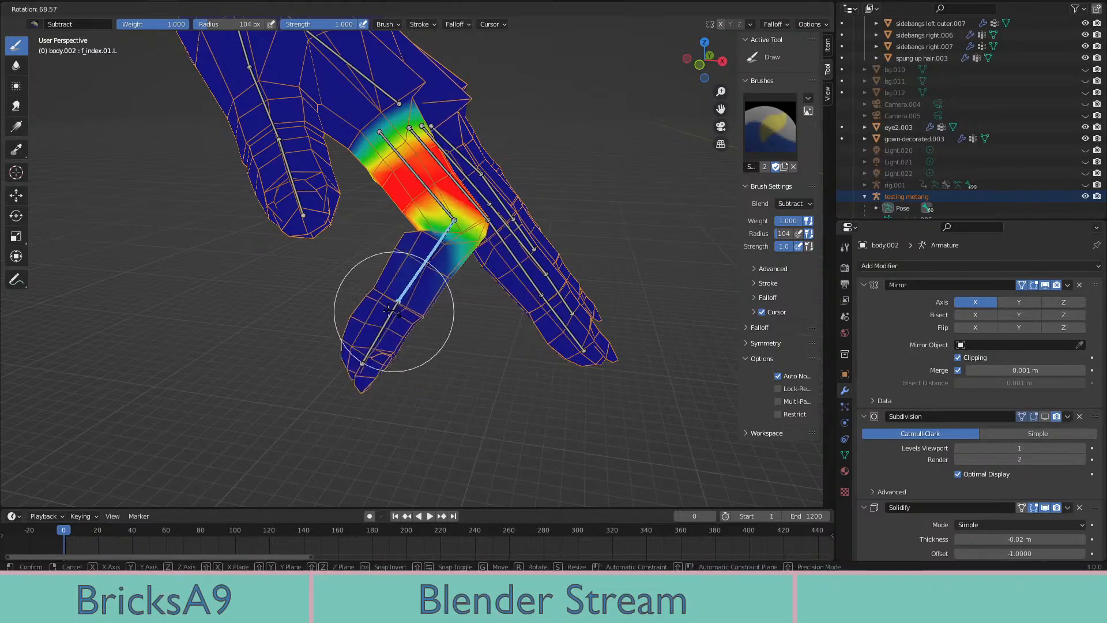
left_click(486, 318)
middle_click_drag(485, 318, 699, 358)
middle_click_drag(655, 247, 496, 324)
Leave weight painting, switch to Object Mode, and deselect all objects
scroll(496, 324, "down", 3)
key("Tab")
scroll(257, 209, "up", 3)
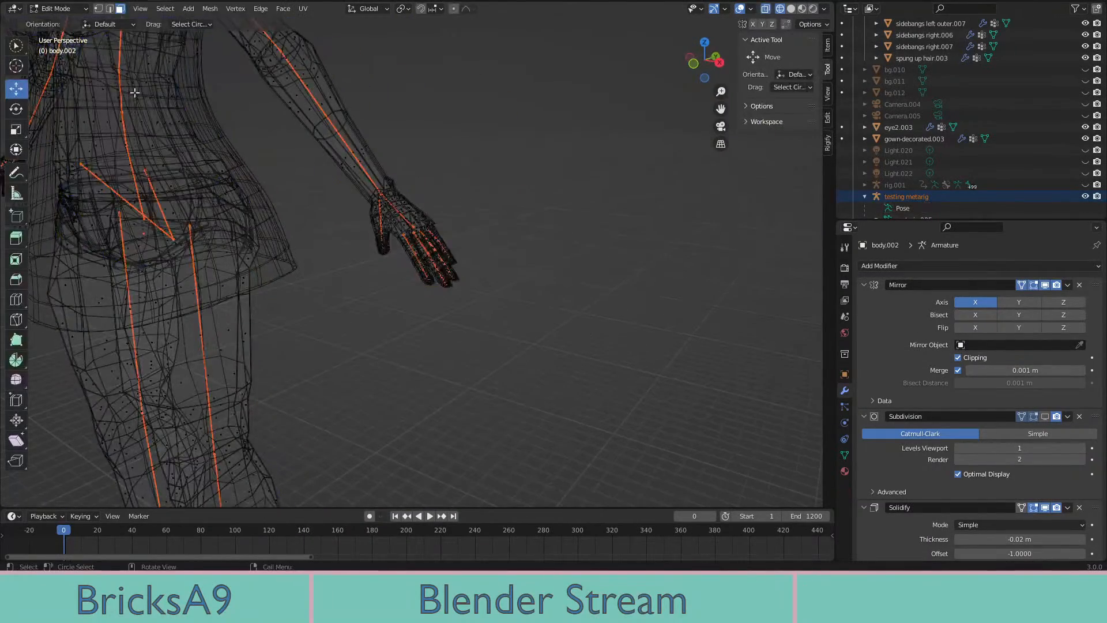
middle_click_drag(134, 93, 168, 118, "shift")
left_click(60, 9)
left_click(60, 22)
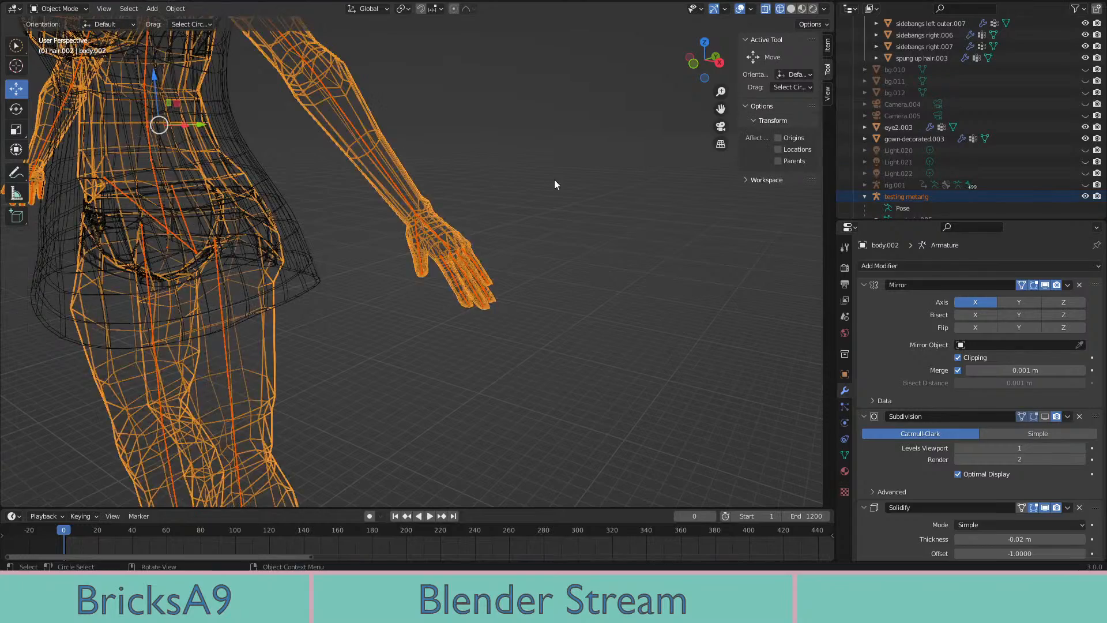
left_click(550, 180)
Set the viewport shading to Material Preview and look over the whole character from the front
middle_click_drag(506, 183, 534, 219, "shift")
scroll(499, 237, "down", 3)
scroll(493, 239, "up", 2)
key("z")
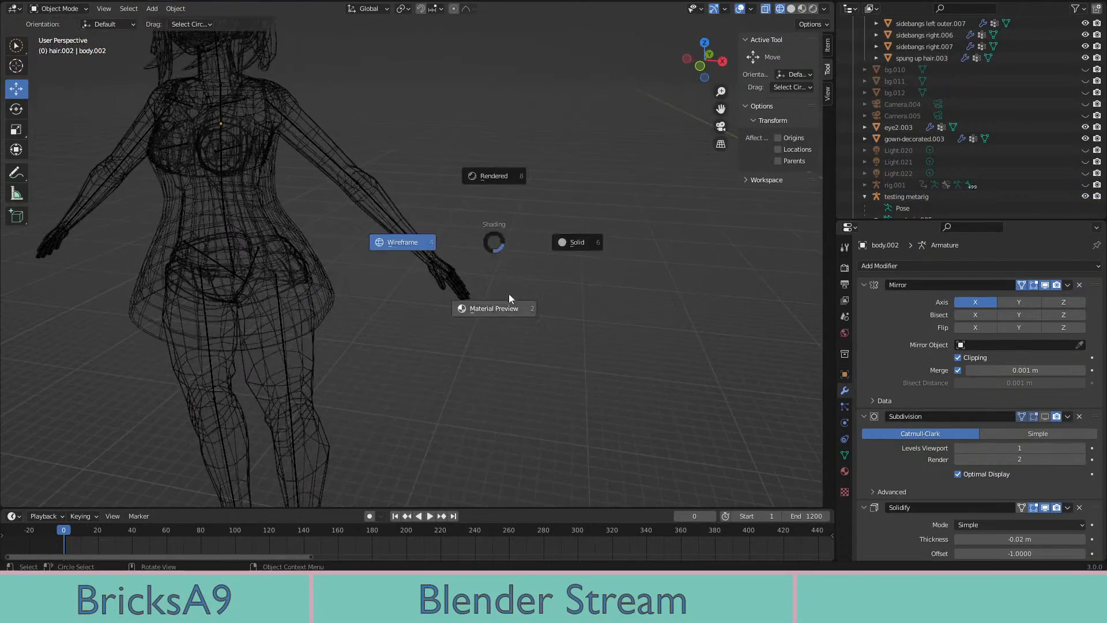
left_click(511, 297)
mouse_move(520, 302)
middle_mouse_down("shift")
mouse_move(613, 289)
mouse_move(541, 297)
middle_mouse_up("shift")
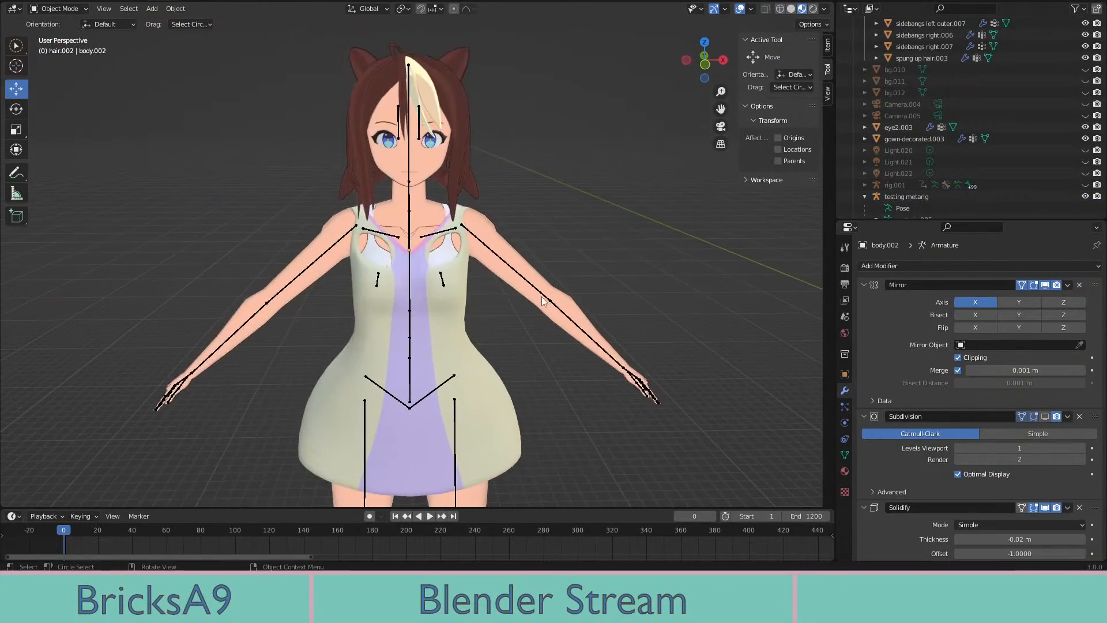
scroll(541, 296, "up", 4)
scroll(465, 224, "down", 4)
middle_click_drag(517, 227, 480, 336)
scroll(593, 308, "up", 3)
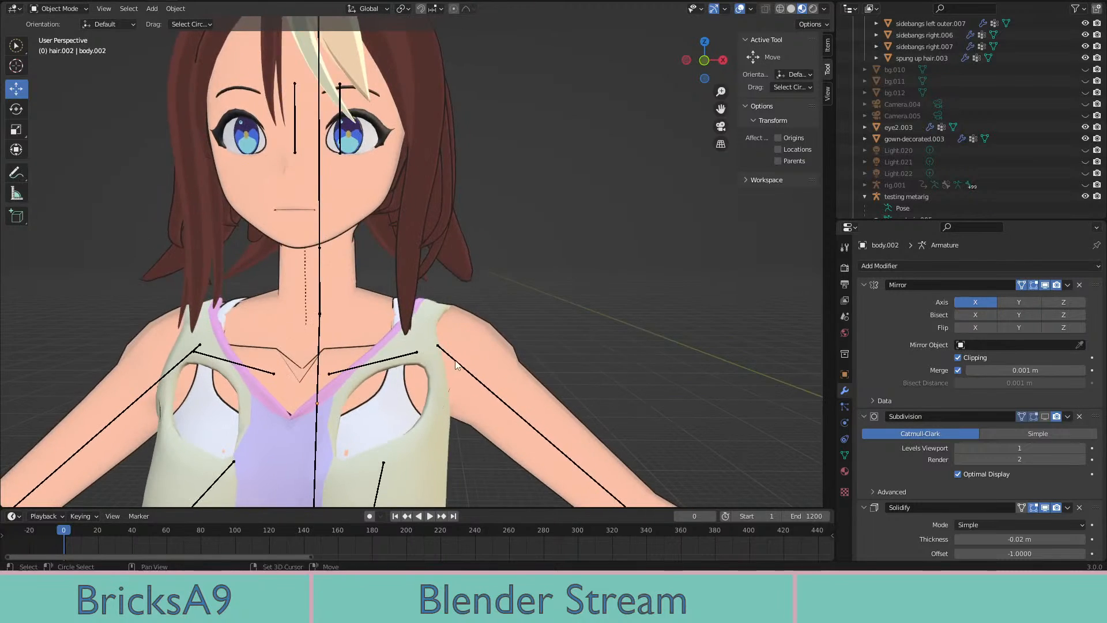
scroll(481, 266, "down", 4)
mouse_move(485, 293)
middle_mouse_down("shift")
mouse_move(500, 261)
mouse_move(497, 302)
middle_mouse_up("shift")
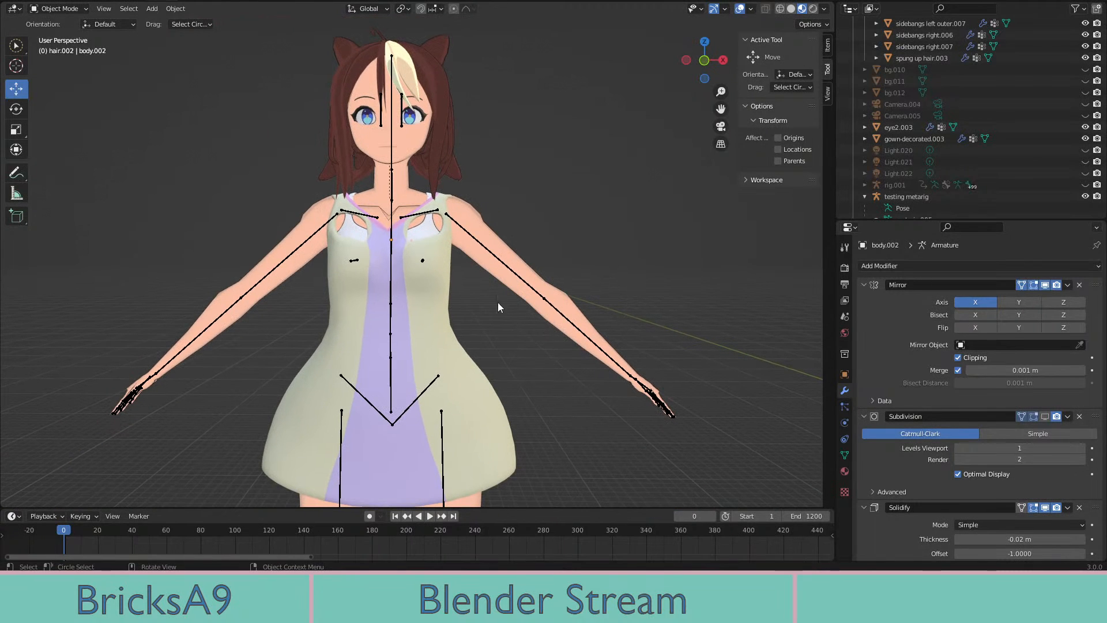